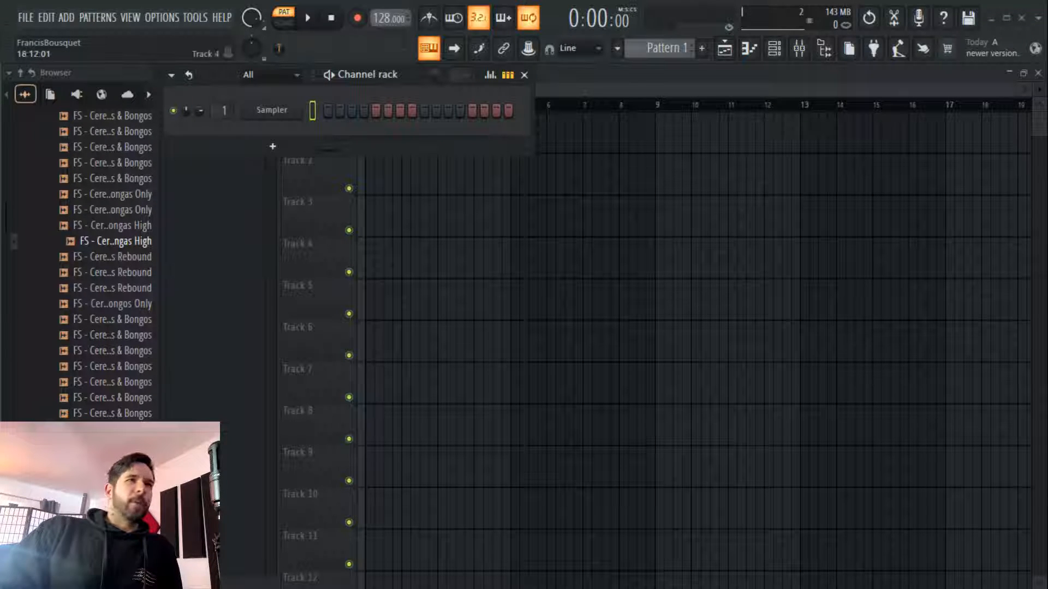
# Widen the browser and look through its effects, generators and sample pack folders
pyautogui.scroll(15, 112, 275)
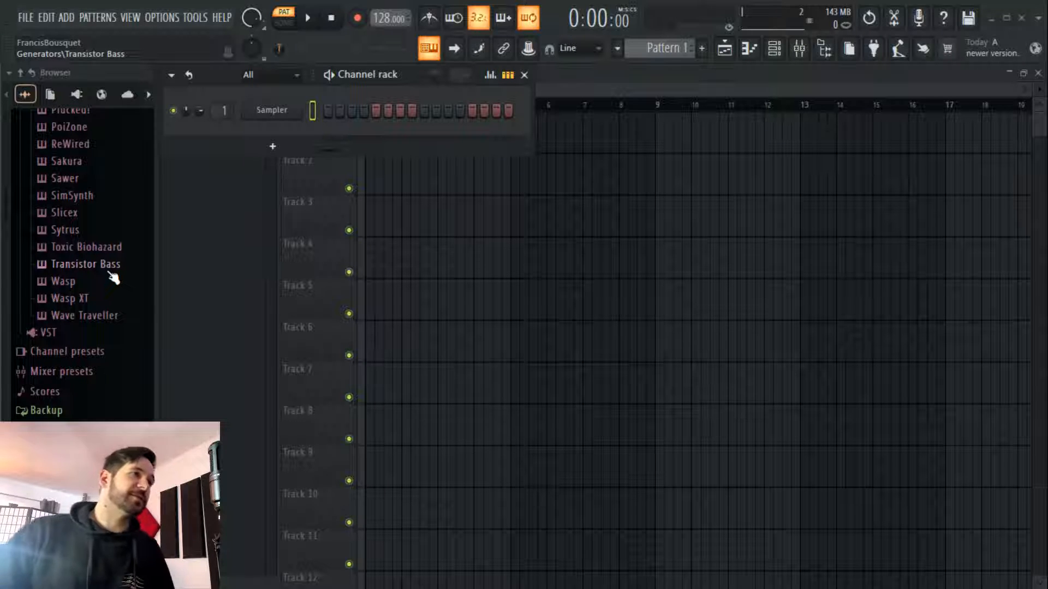
pyautogui.scroll(15, 117, 276)
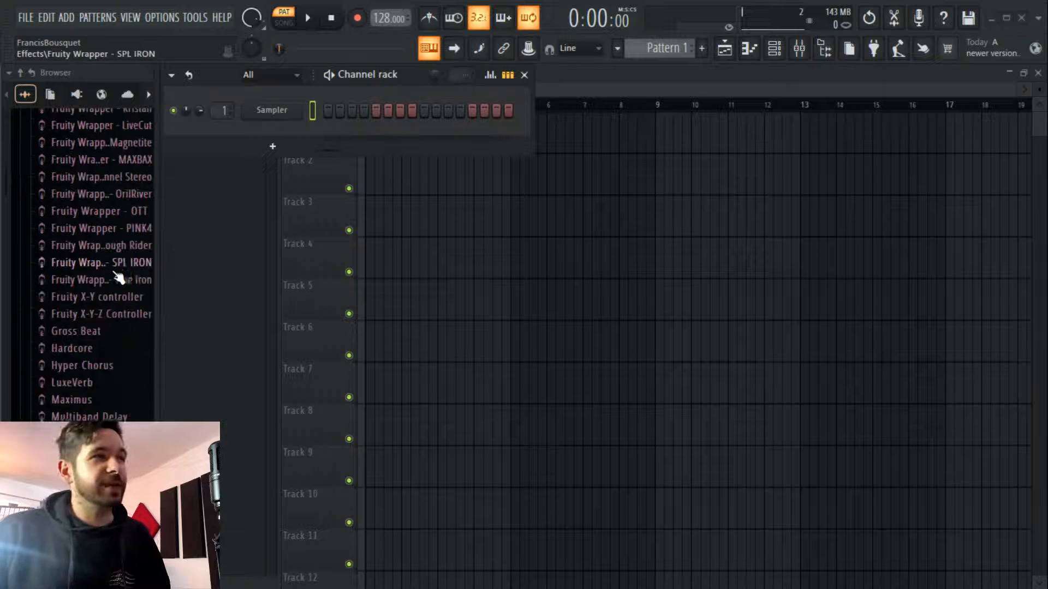
pyautogui.scroll(-10, 116, 276)
pyautogui.moveTo(157, 203); pyautogui.dragTo(254, 233)
pyautogui.scroll(-20, 174, 242)
pyautogui.scroll(10, 174, 251)
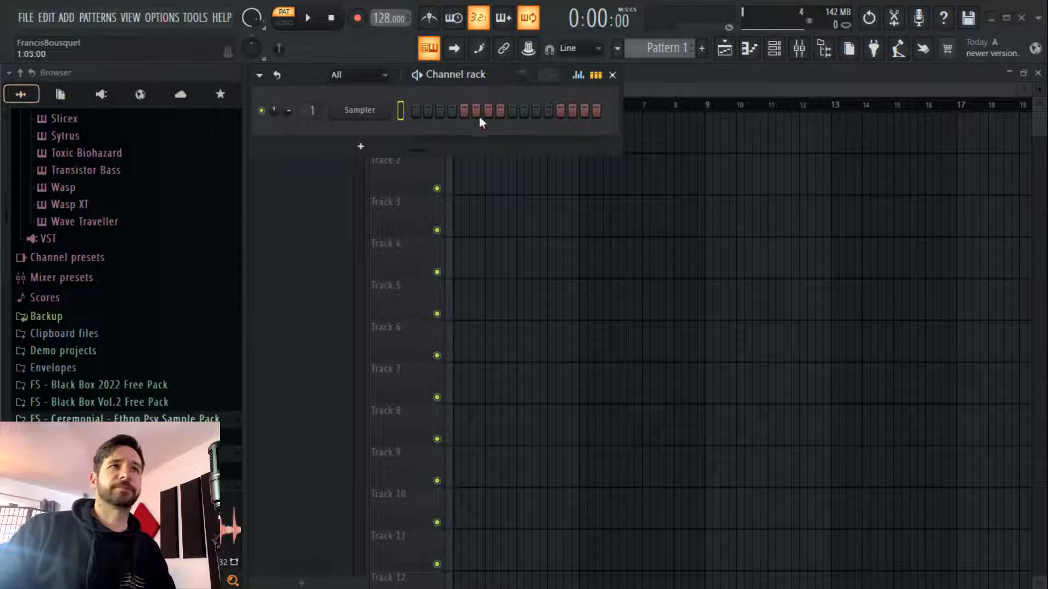
# Add the BA-1 synth as a new channel and reposition its window so the whole interface is visible
pyautogui.click(360, 147)
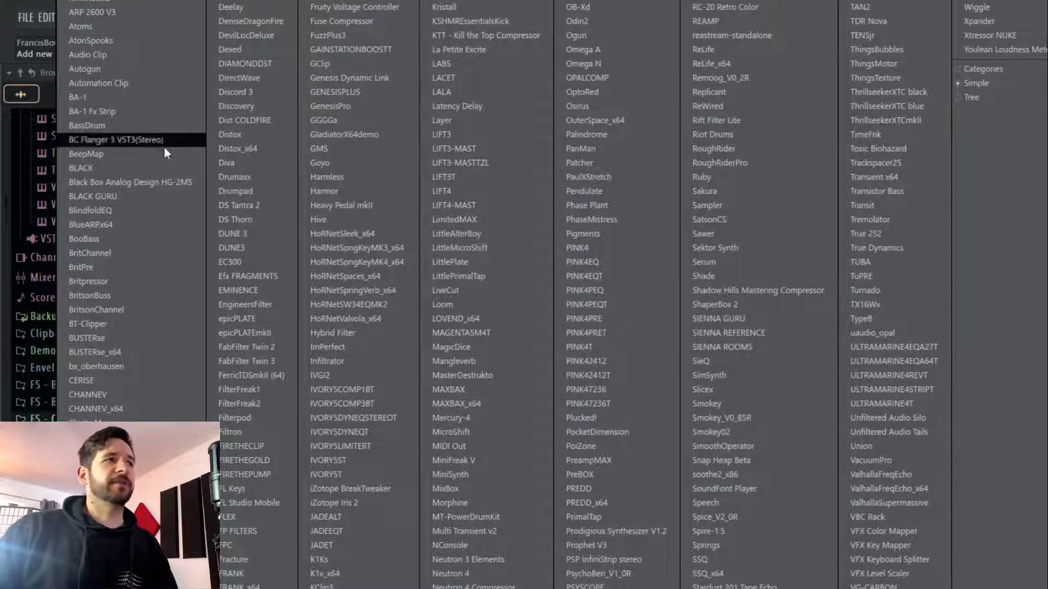
pyautogui.click(142, 99)
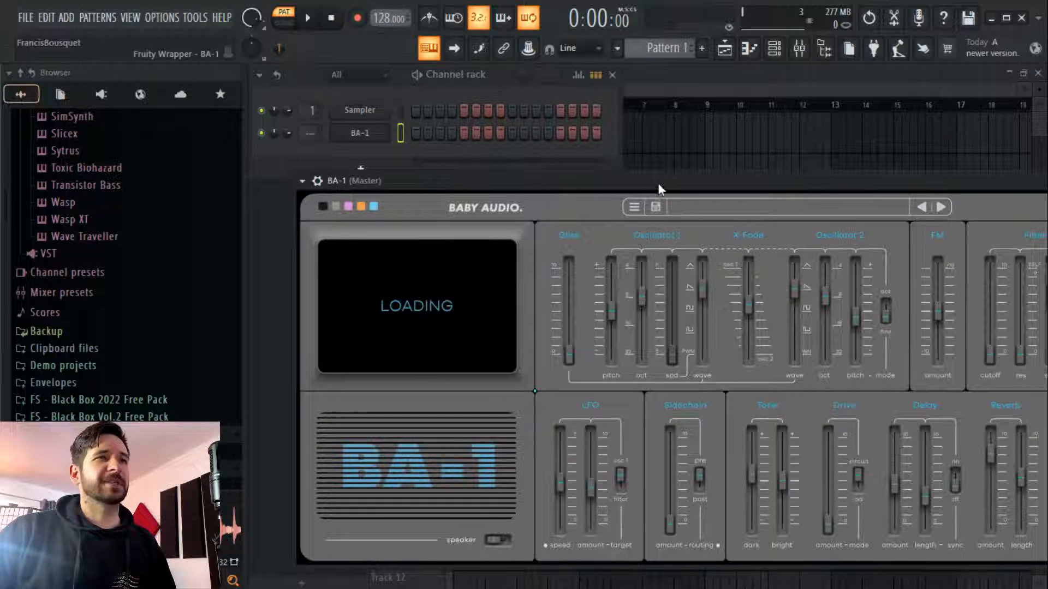
pyautogui.moveTo(658, 184); pyautogui.dragTo(575, 145)
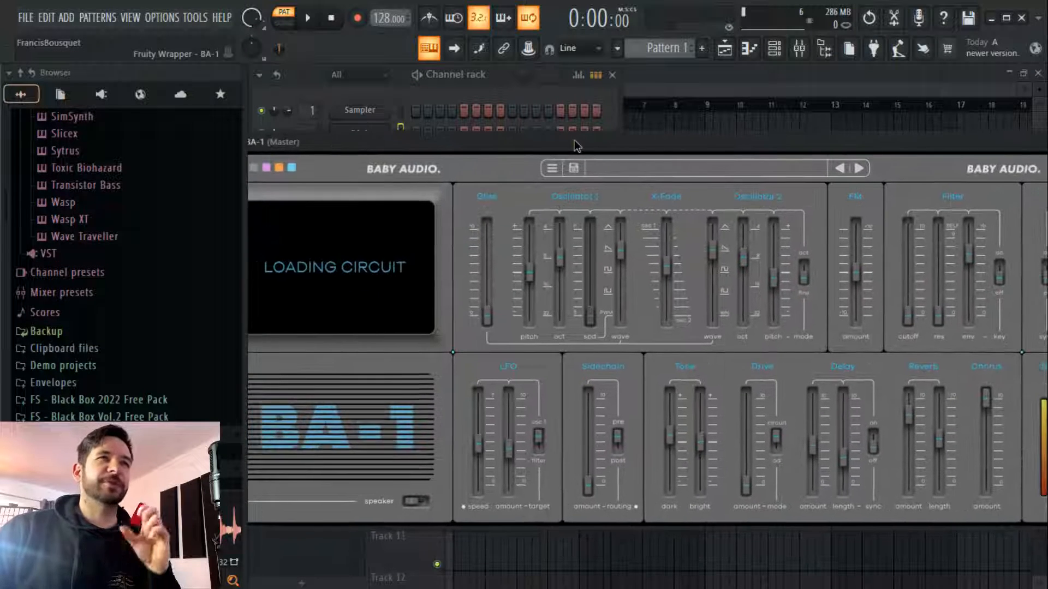
pyautogui.moveTo(327, 148); pyautogui.dragTo(393, 147)
pyautogui.click(283, 141)
pyautogui.click(334, 383)
pyautogui.moveTo(613, 141); pyautogui.dragTo(418, 119)
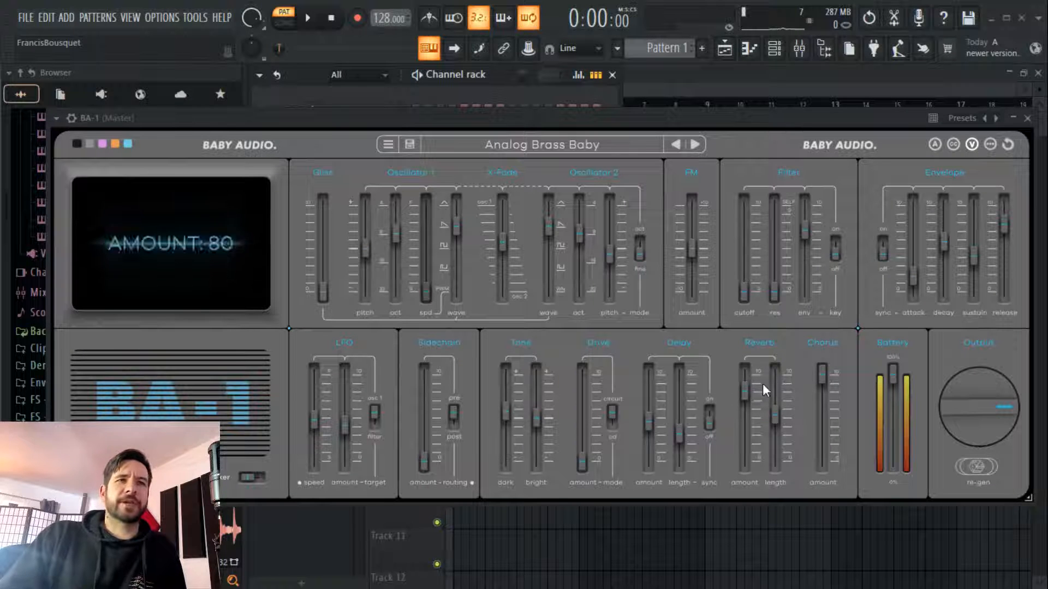
# Try the BA-1 synth's Chorus amount and look through its preset library without changing the Analog Brass Baby preset
pyautogui.moveTo(818, 374)
pyautogui.mouseDown()
pyautogui.moveTo(821, 406)
pyautogui.moveTo(823, 363)
pyautogui.mouseUp()
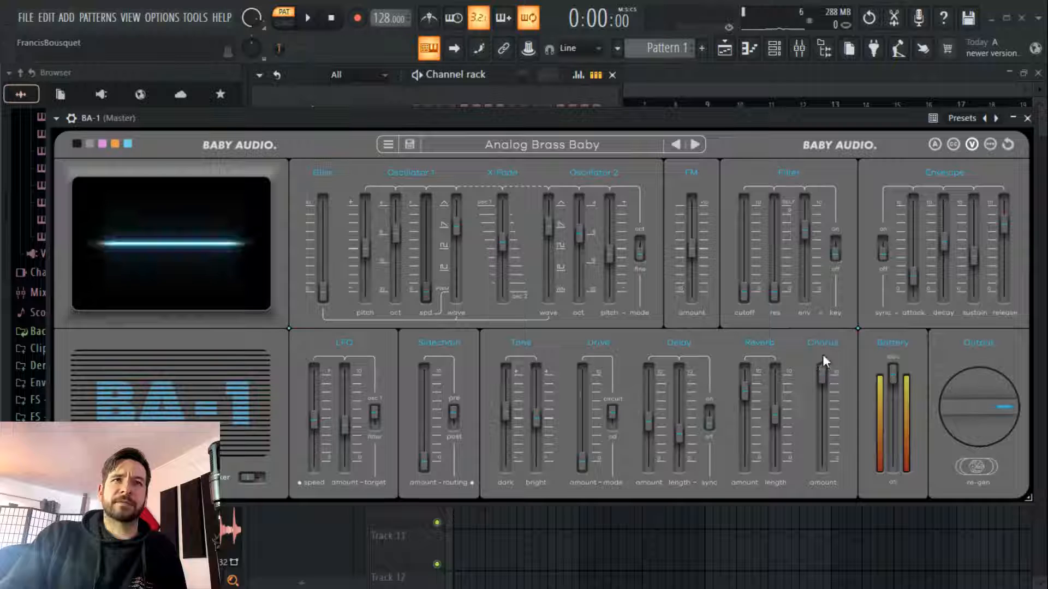
pyautogui.moveTo(823, 381)
pyautogui.mouseDown()
pyautogui.moveTo(828, 413)
pyautogui.moveTo(827, 374)
pyautogui.mouseUp()
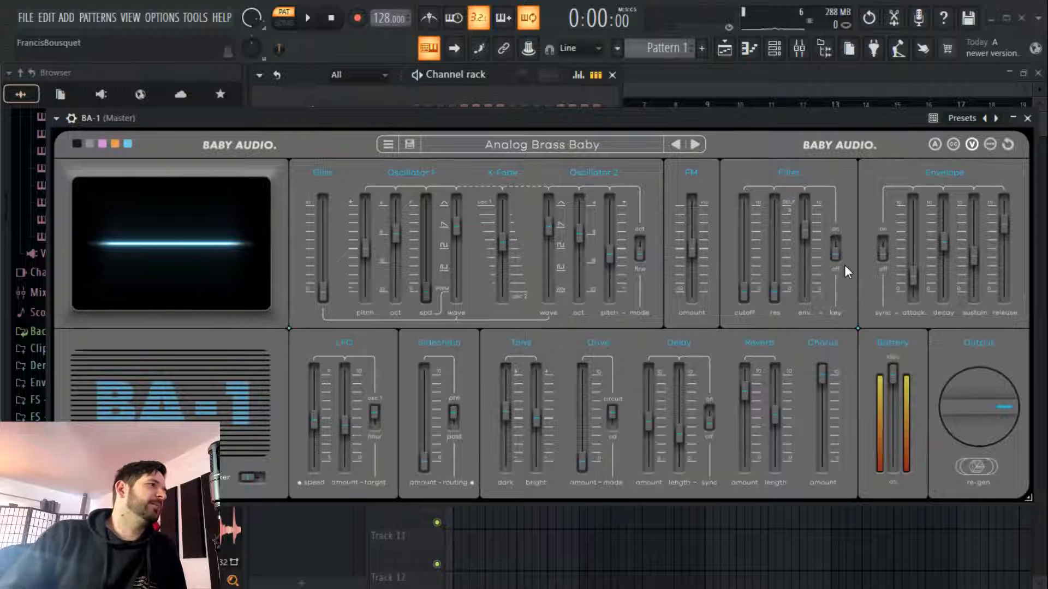
pyautogui.click(480, 149)
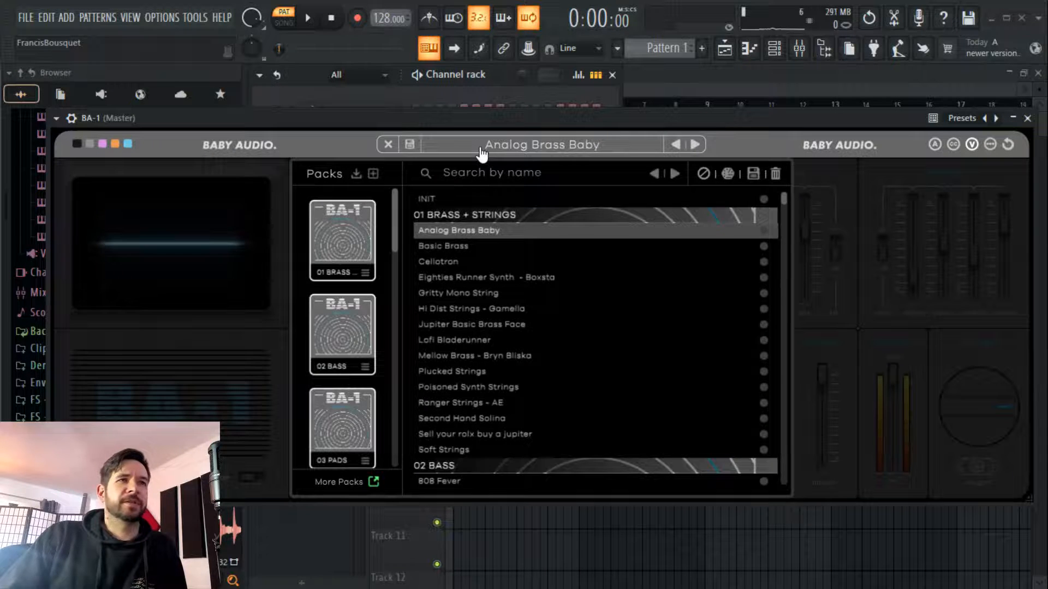
pyautogui.click(484, 146)
pyautogui.click(510, 146)
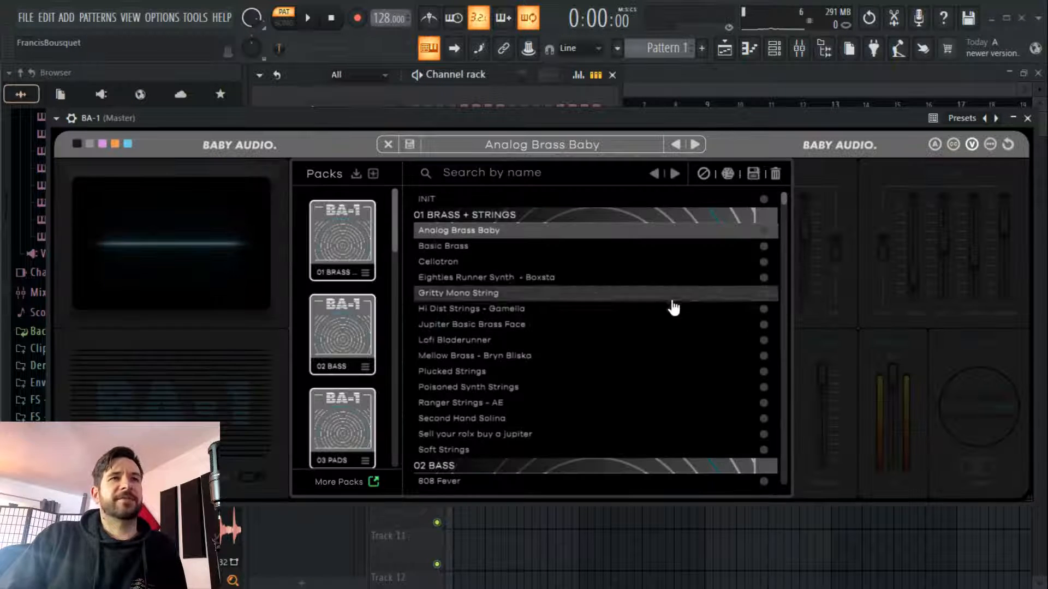
pyautogui.scroll(-3, 586, 369)
pyautogui.scroll(4, 558, 325)
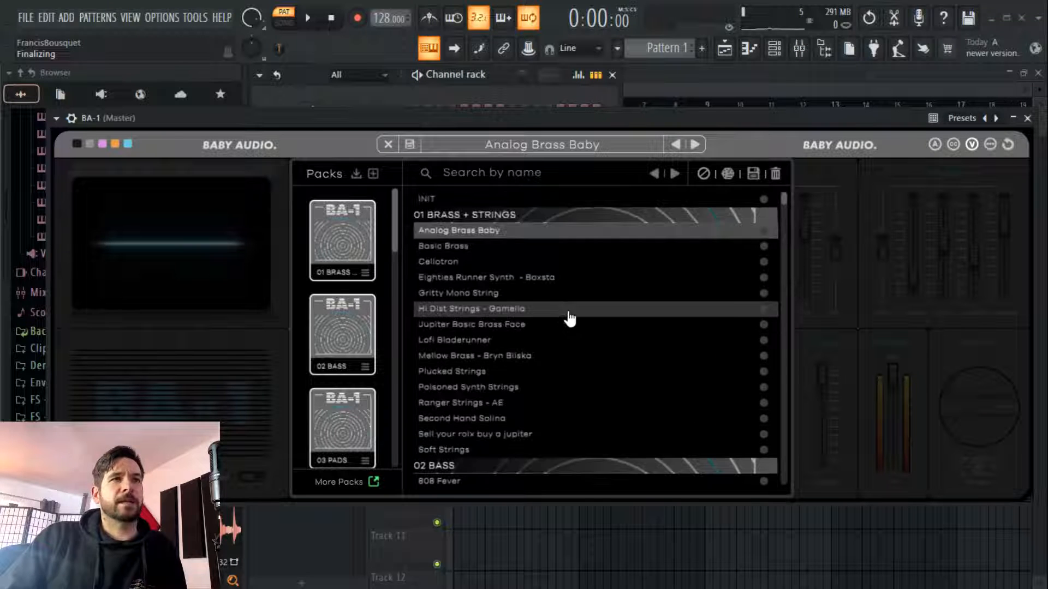
pyautogui.click(517, 151)
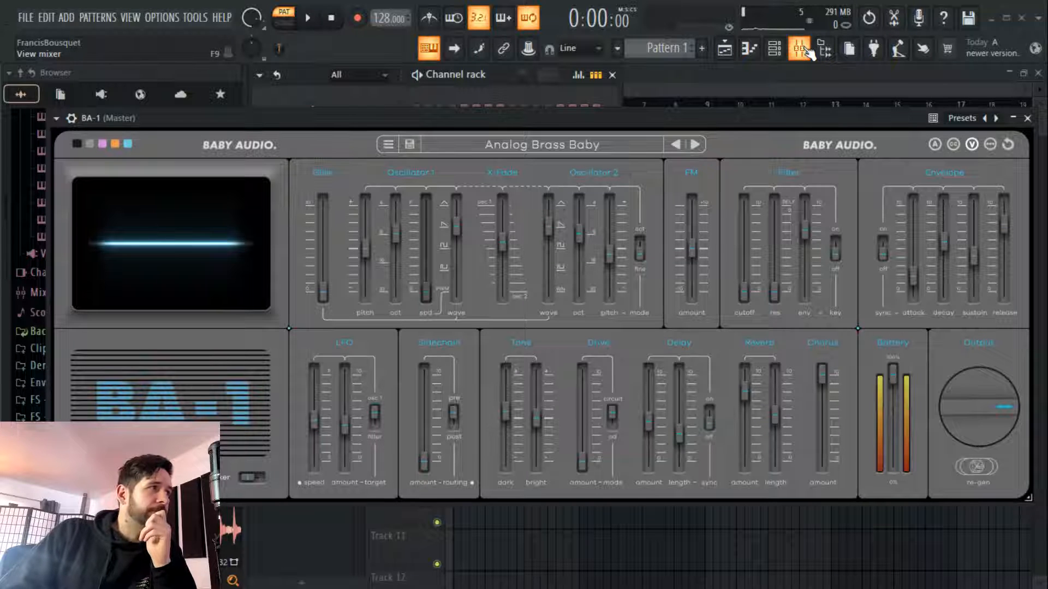
# Check the BA-1 synth's arpeggiator controls and switch its interface to the black colour theme
pyautogui.click(934, 144)
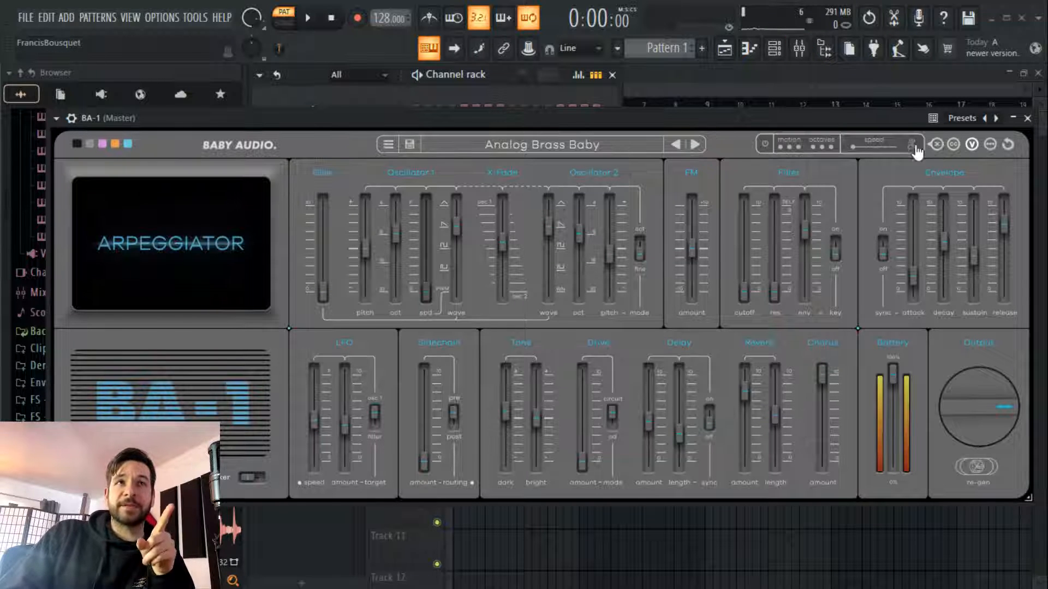
pyautogui.click(936, 145)
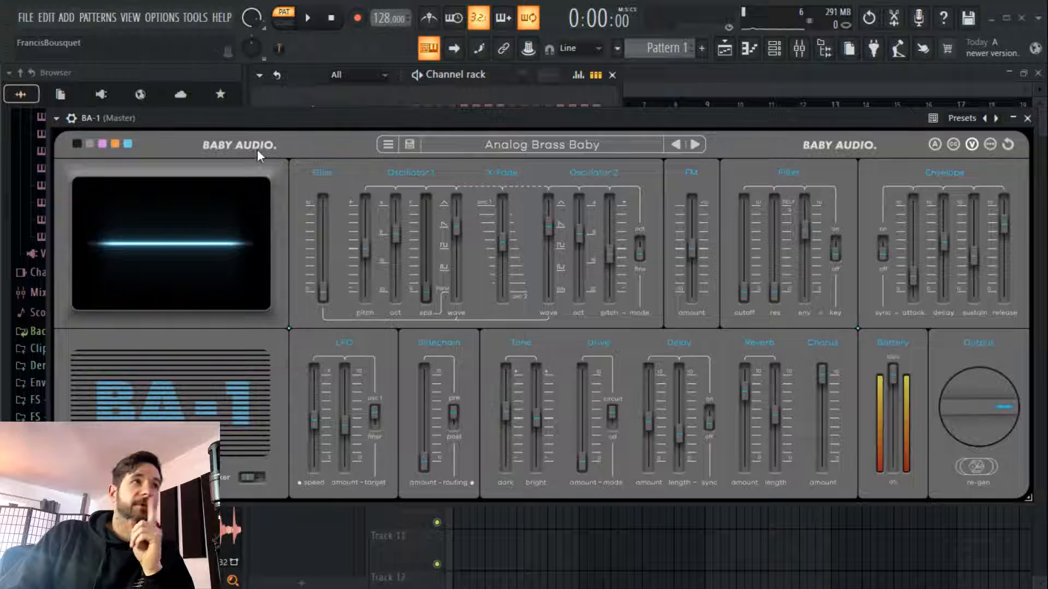
pyautogui.click(76, 144)
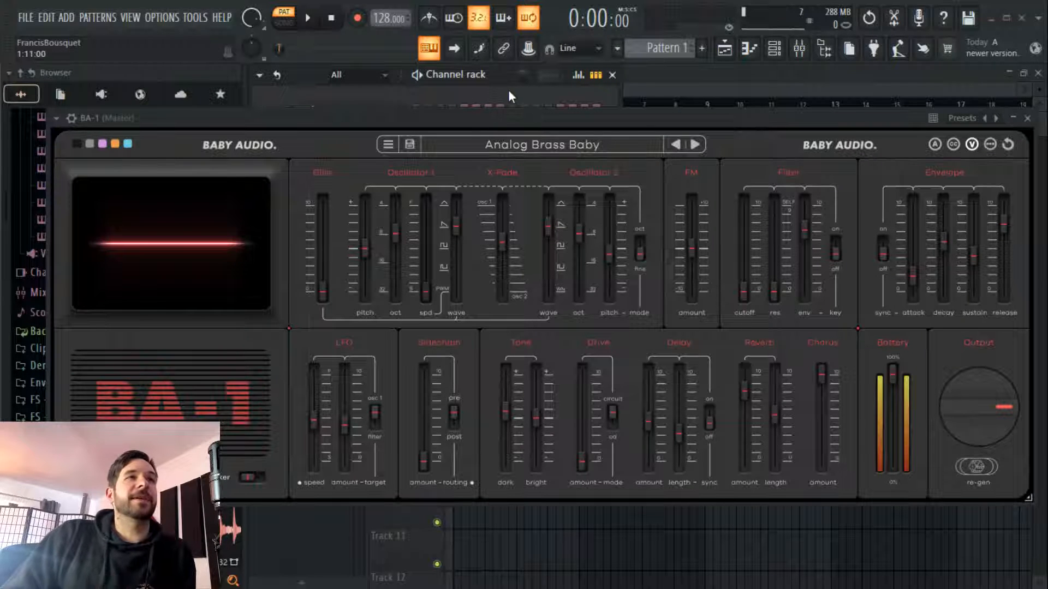
# Close the synth window and load BA-1 Fx Strip into effect slot 2 of mixer track Insert 4
pyautogui.click(798, 48)
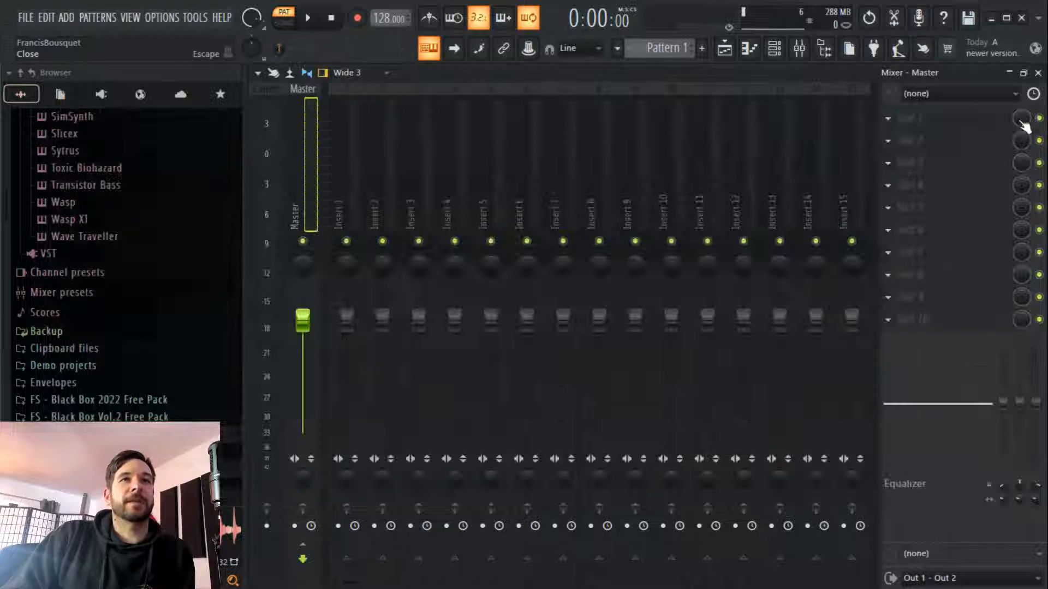
pyautogui.click(1027, 118)
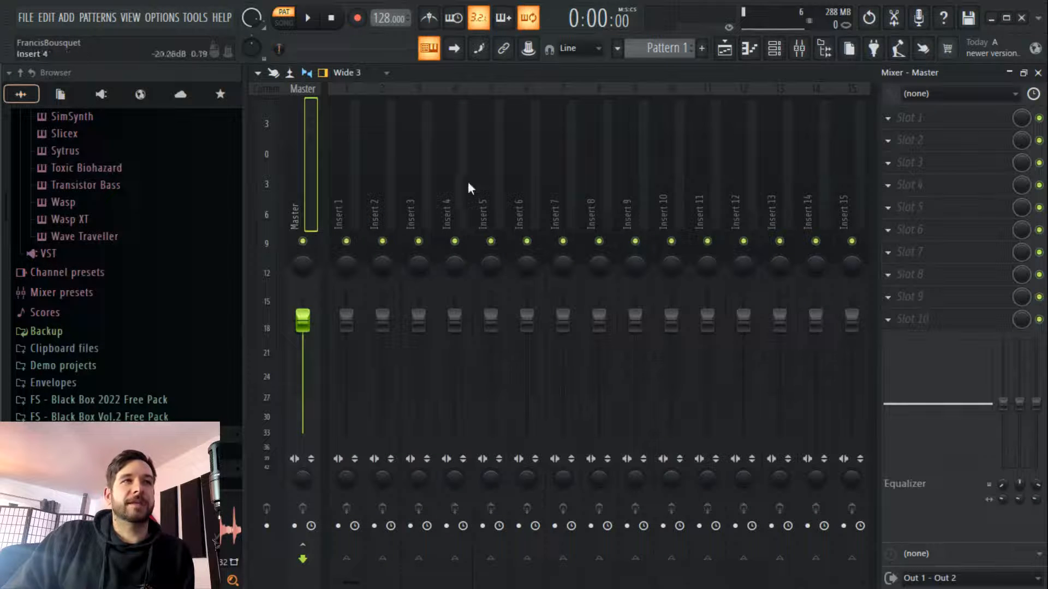
pyautogui.click(467, 178)
pyautogui.click(960, 141)
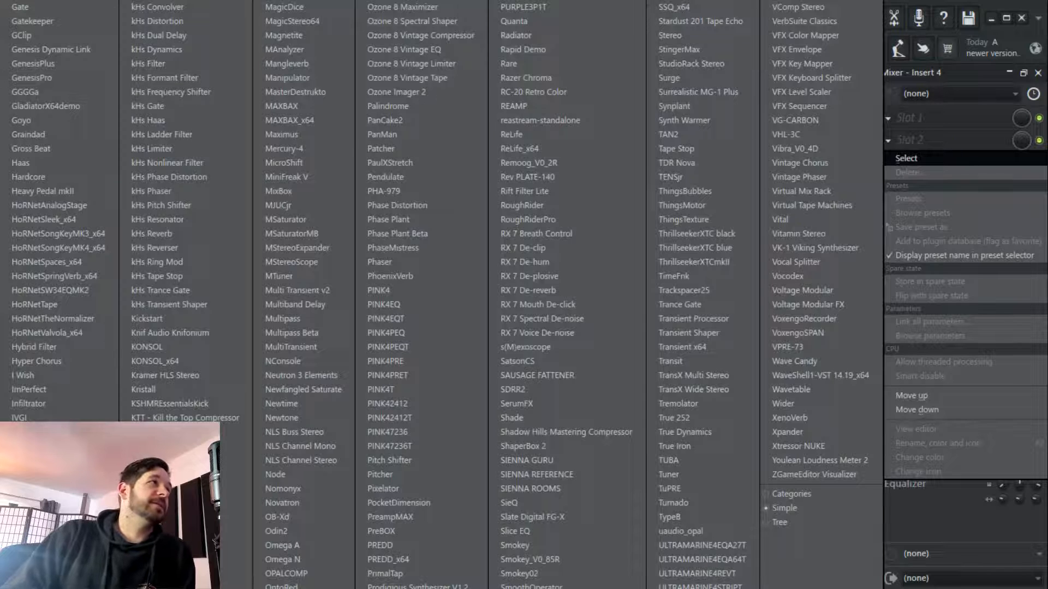
pyautogui.click(0, 208)
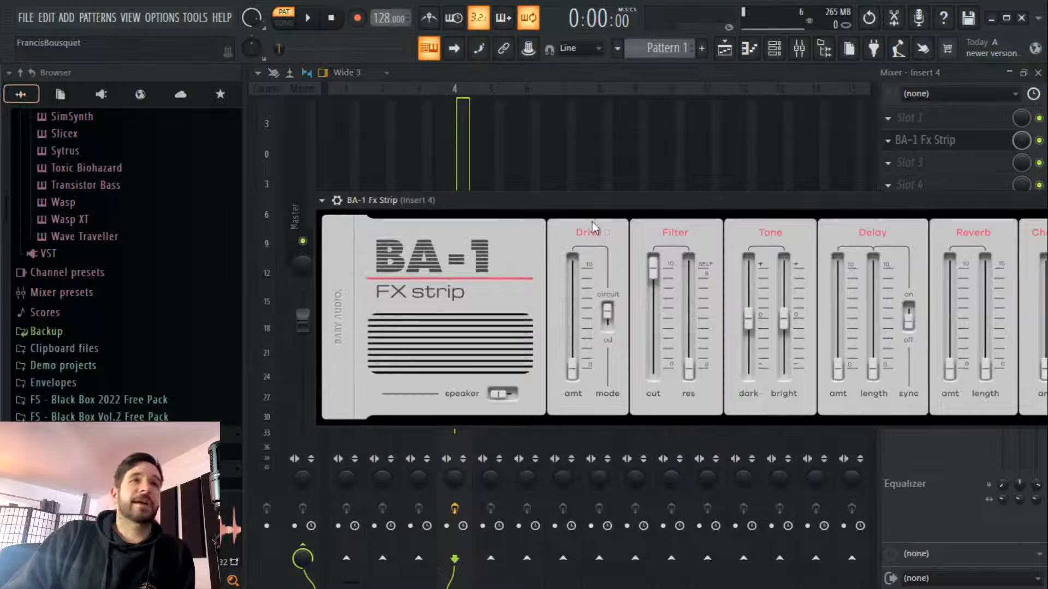
# Narrow the browser and reposition the BA-1 Fx Strip window so all its sections are visible
pyautogui.moveTo(664, 208); pyautogui.dragTo(580, 175)
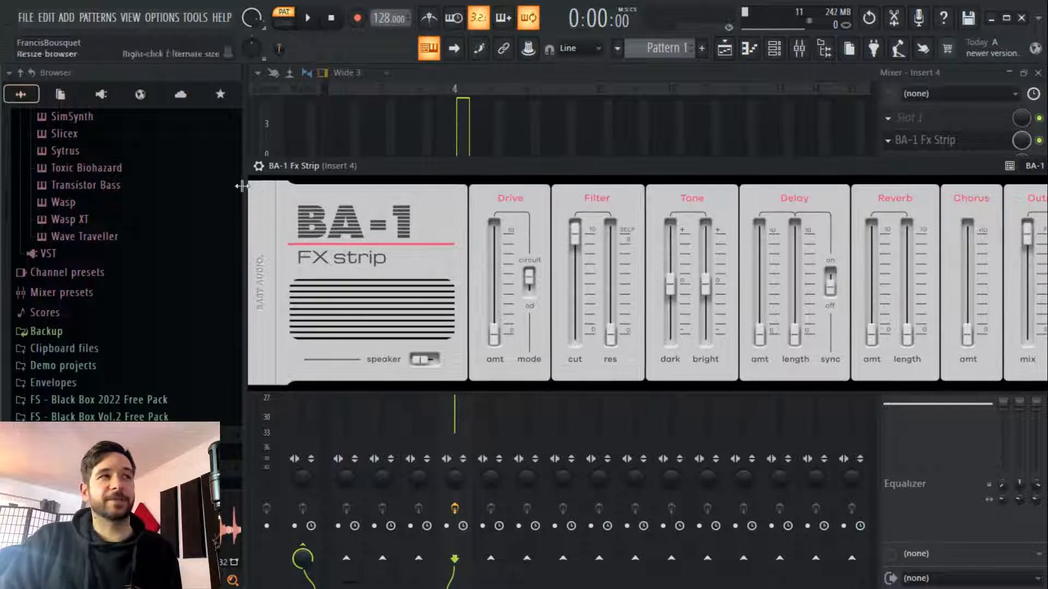
pyautogui.moveTo(245, 184); pyautogui.dragTo(196, 184)
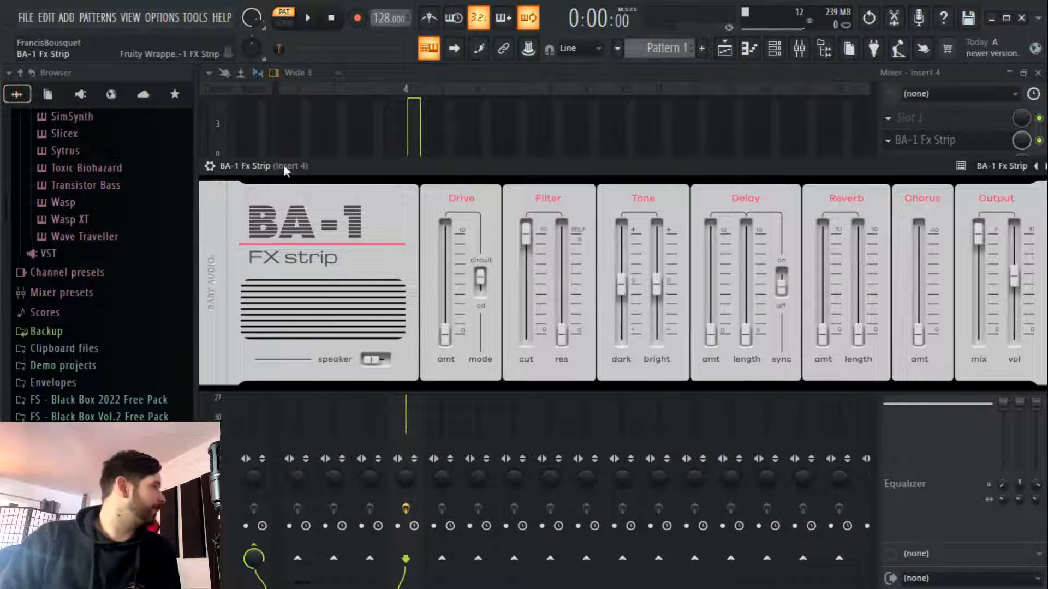
pyautogui.moveTo(739, 175); pyautogui.dragTo(631, 180)
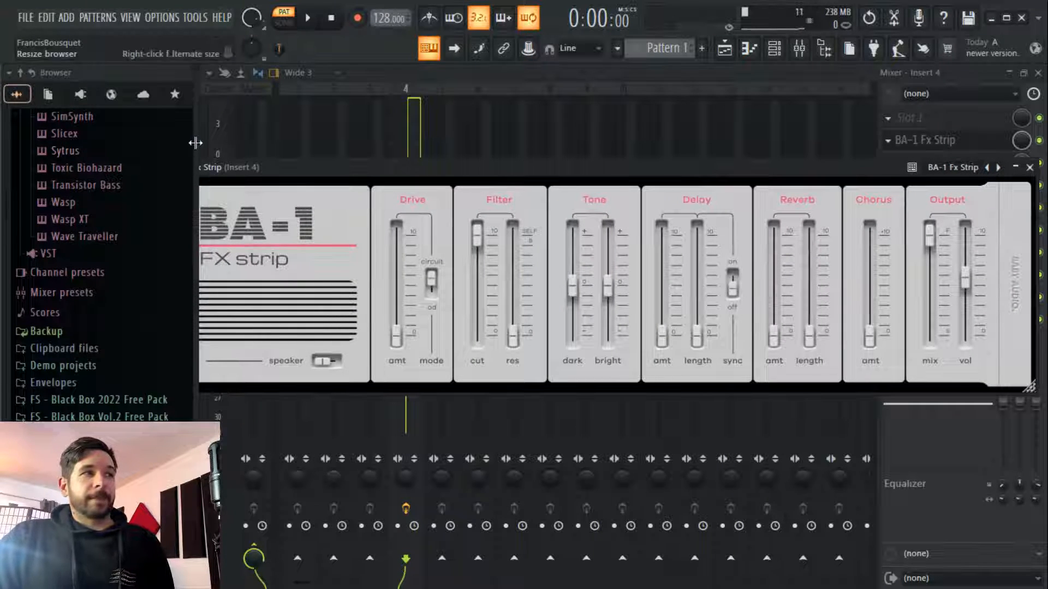
pyautogui.moveTo(194, 143); pyautogui.dragTo(141, 144)
pyautogui.moveTo(282, 173); pyautogui.dragTo(339, 172)
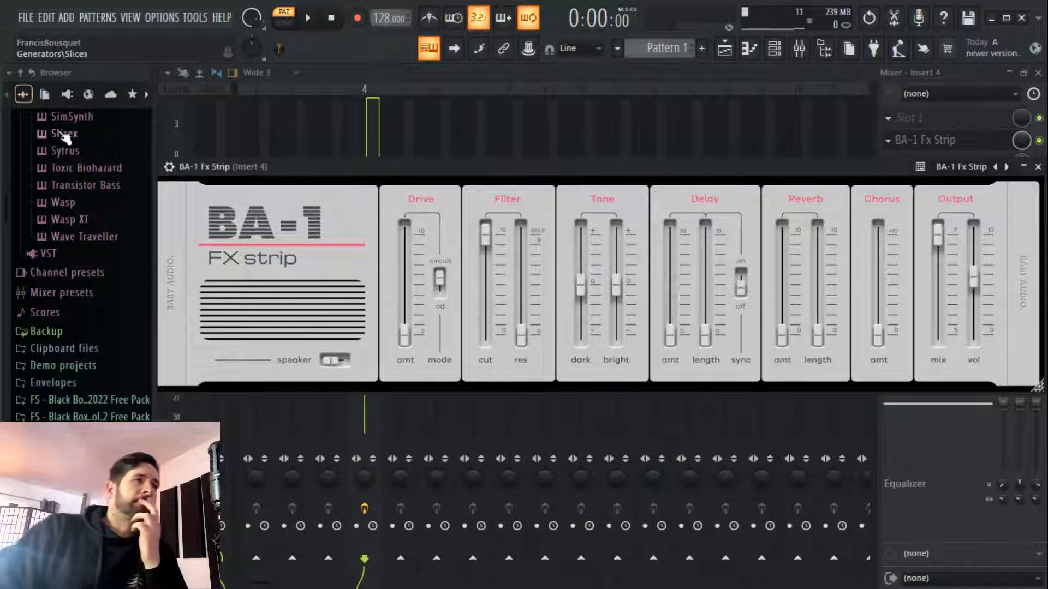
pyautogui.moveTo(234, 170); pyautogui.dragTo(248, 169)
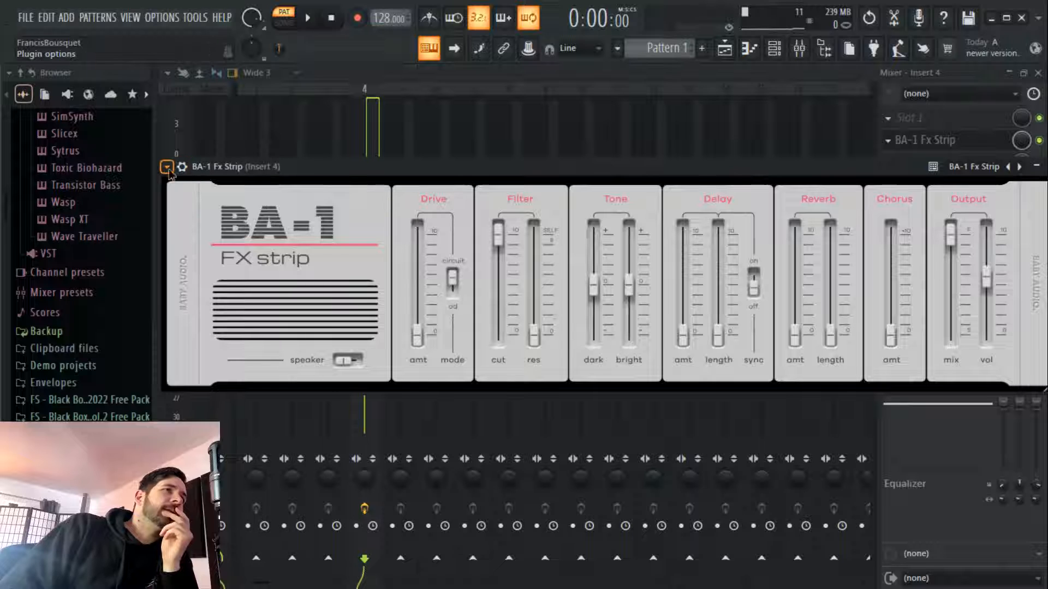
pyautogui.click(184, 169)
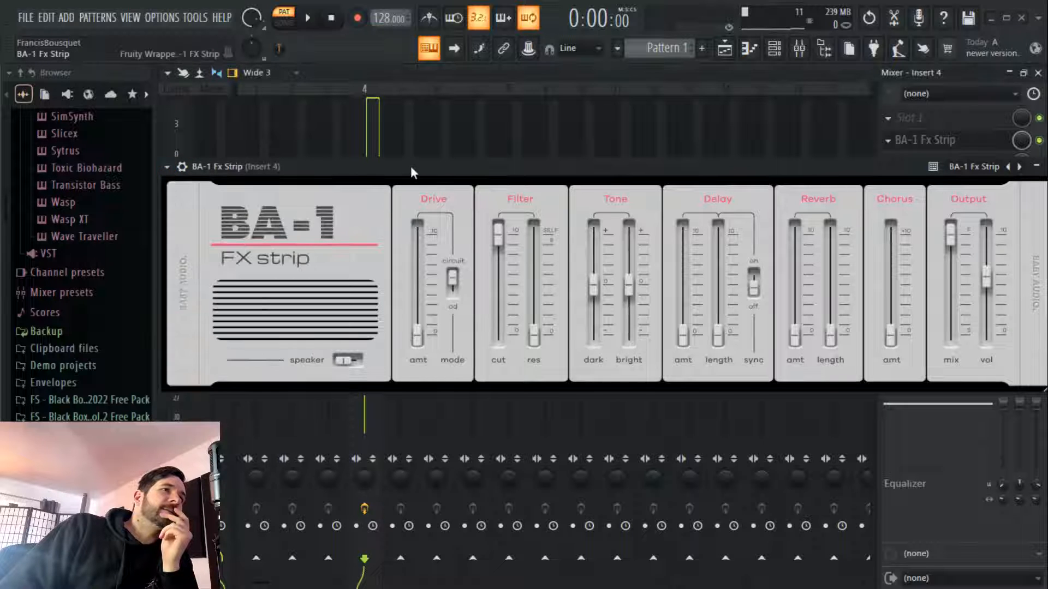
pyautogui.moveTo(411, 168); pyautogui.dragTo(346, 158)
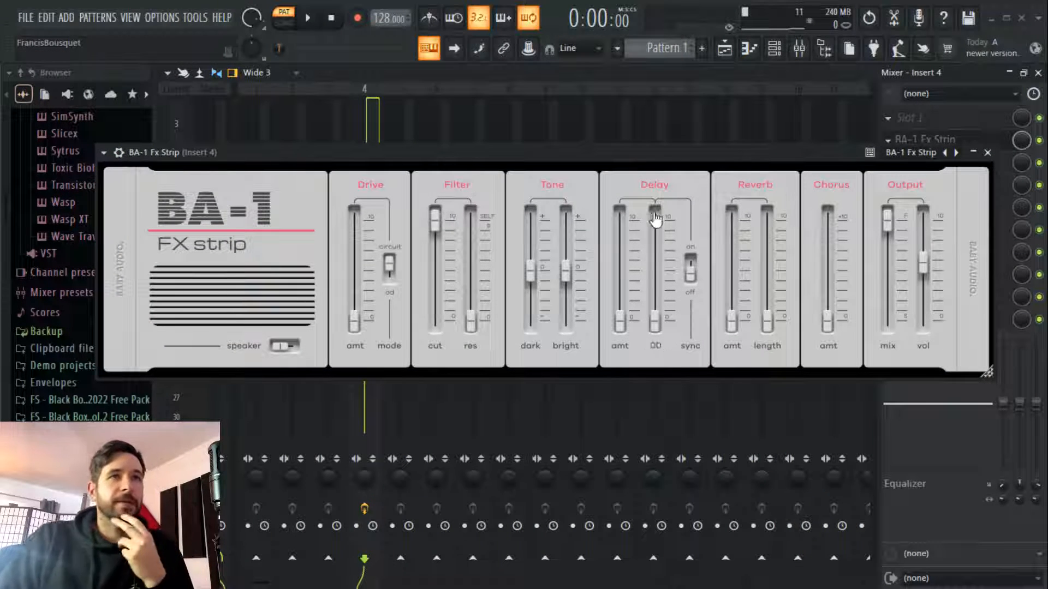
# Raise the FX strip's Chorus amount to about halfway and reopen the BA-1 synth briefly to compare the two interfaces
pyautogui.moveTo(831, 280)
pyautogui.mouseDown()
pyautogui.moveTo(830, 241)
pyautogui.moveTo(829, 293)
pyautogui.moveTo(837, 267)
pyautogui.mouseUp()
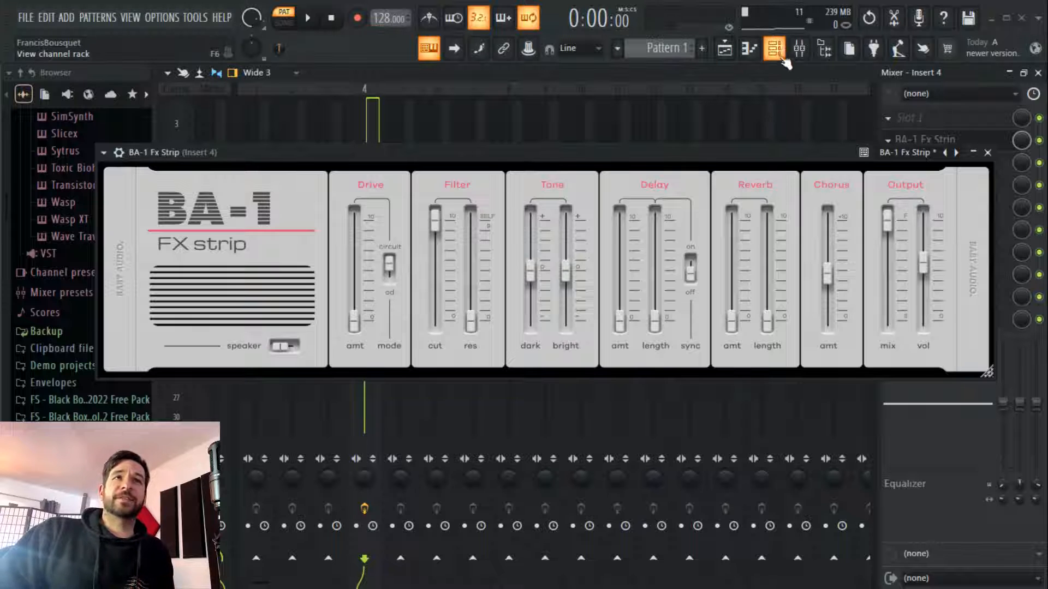
pyautogui.click(775, 48)
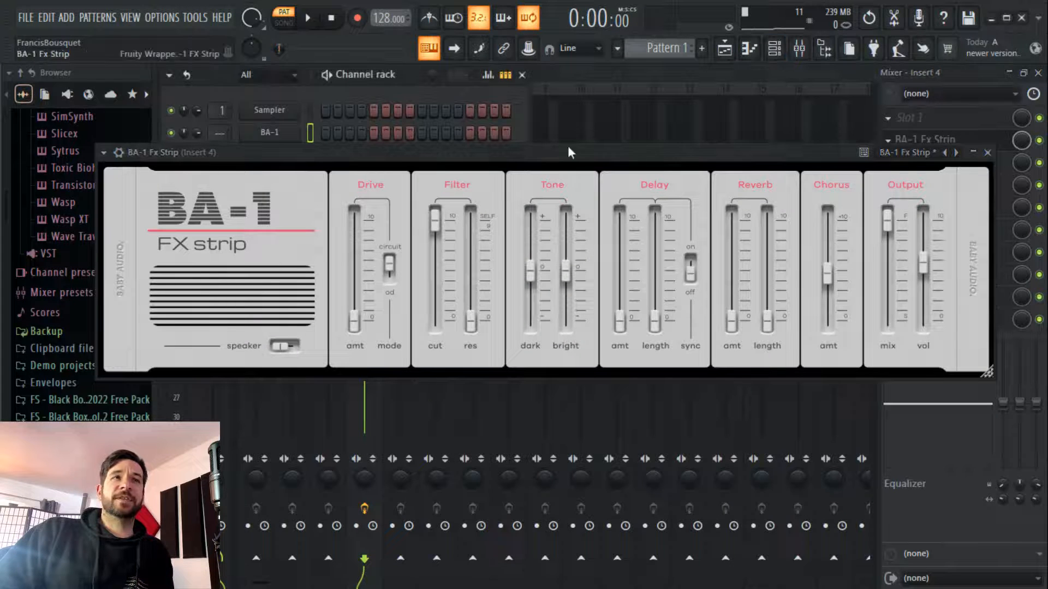
pyautogui.click(296, 128)
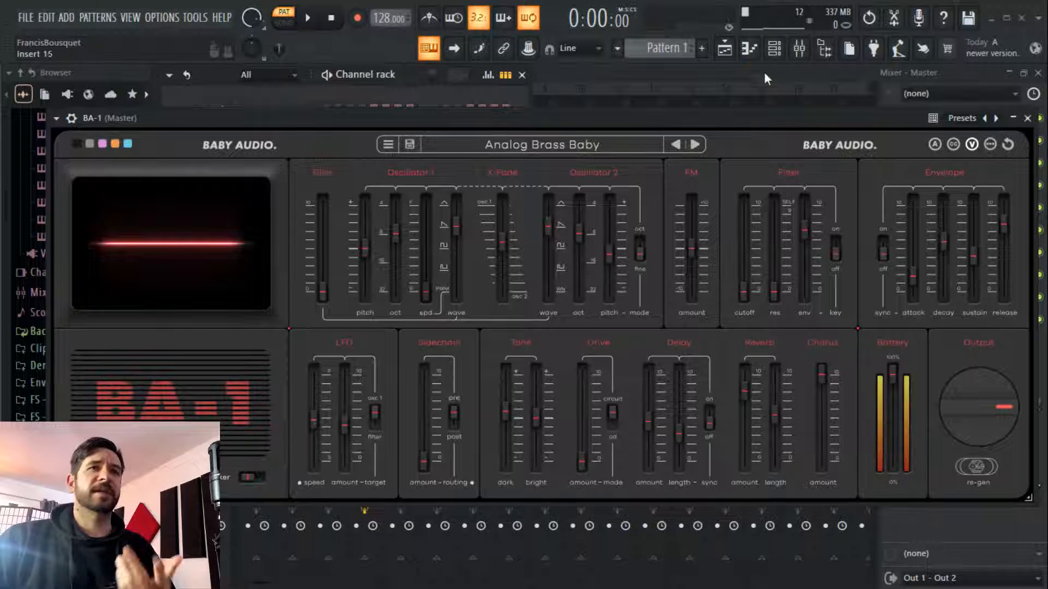
pyautogui.click(789, 86)
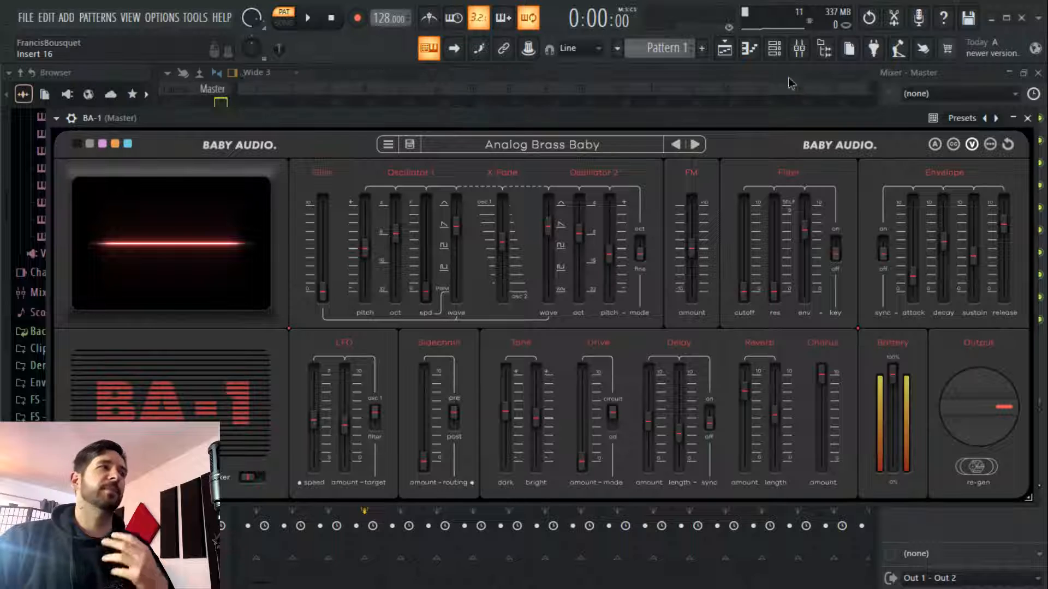
pyautogui.click(1026, 118)
pyautogui.click(1007, 137)
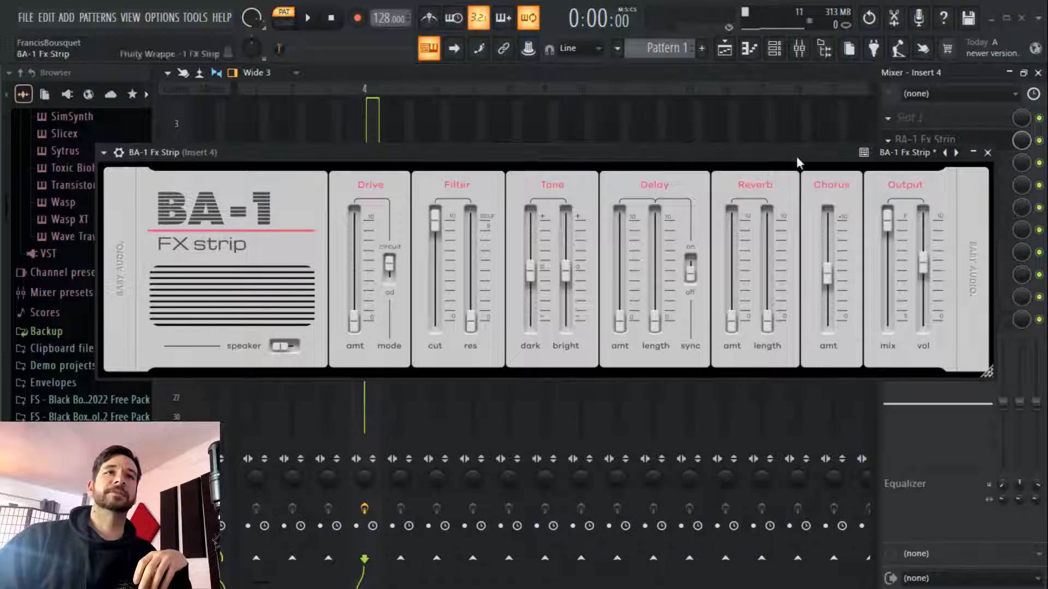
pyautogui.moveTo(748, 161); pyautogui.dragTo(751, 175)
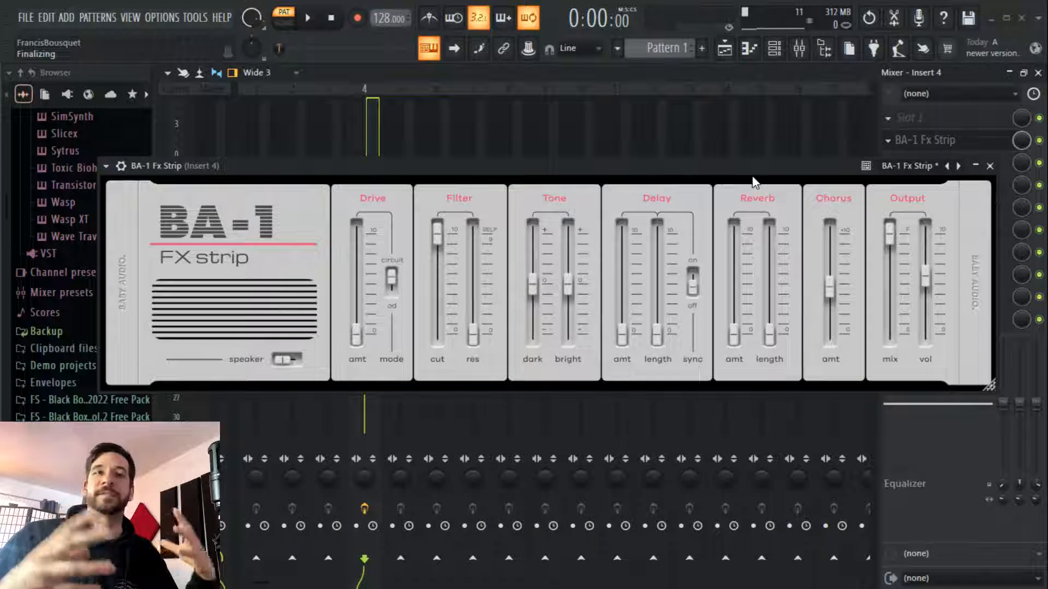
# Try the FX strip's Drive amount and sweep its Filter cutoff down and back up to 18000
pyautogui.moveTo(362, 354); pyautogui.dragTo(358, 345)
pyautogui.moveTo(437, 239); pyautogui.dragTo(468, 325)
pyautogui.moveTo(434, 289); pyautogui.dragTo(446, 235)
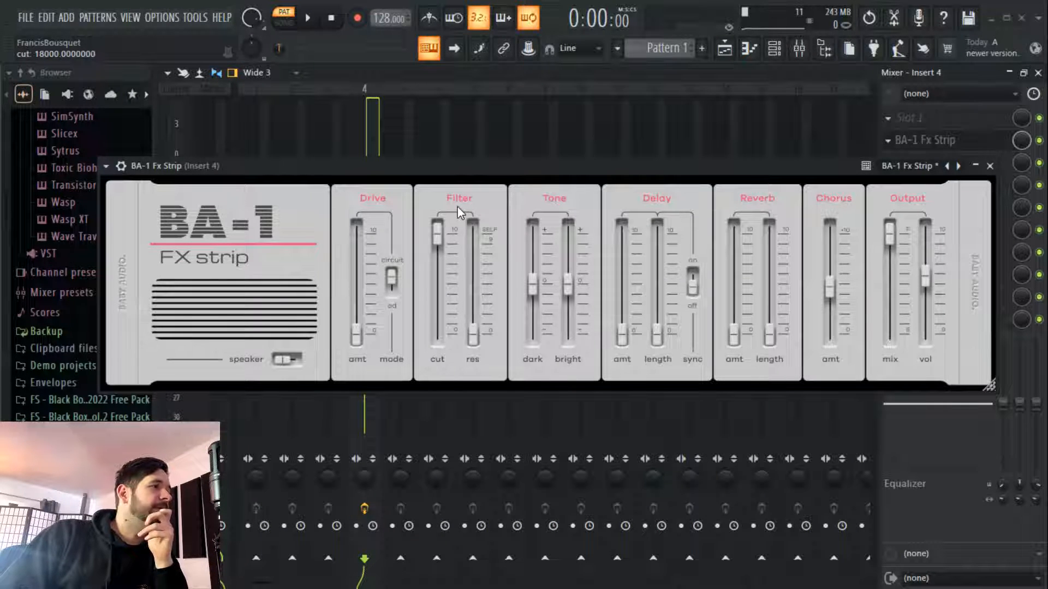
pyautogui.moveTo(445, 272); pyautogui.dragTo(440, 232)
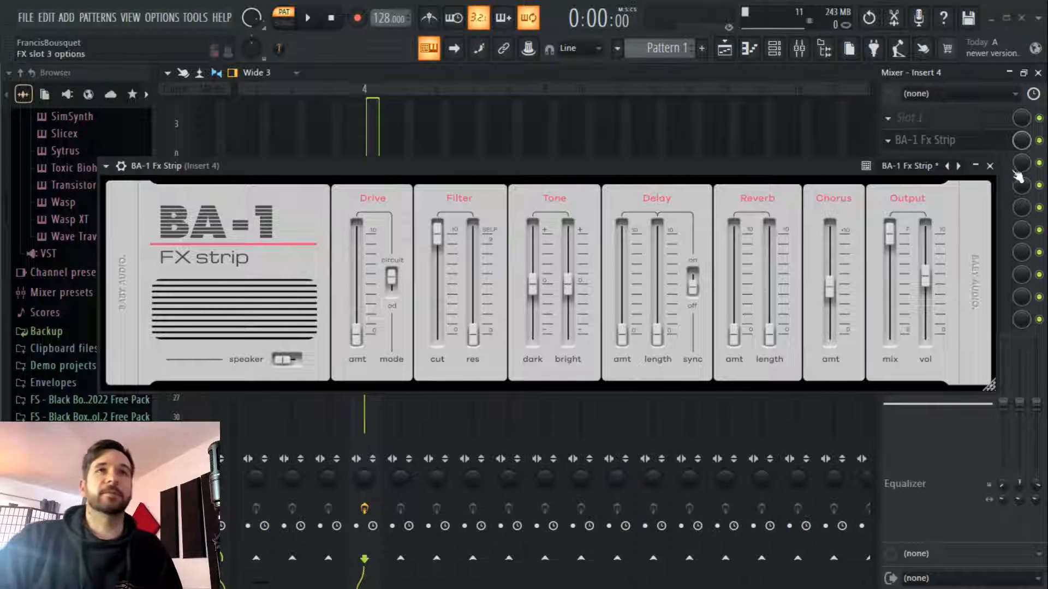
# Close the BA-1 Fx Strip window and bring the BA-1 synth back up from the channel rack
pyautogui.click(989, 166)
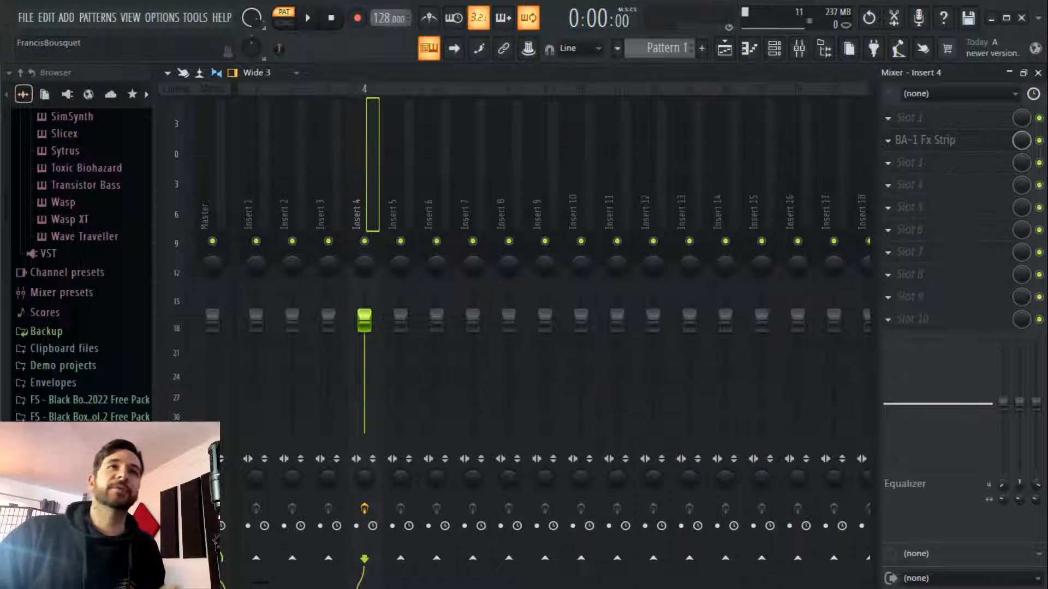
pyautogui.click(774, 48)
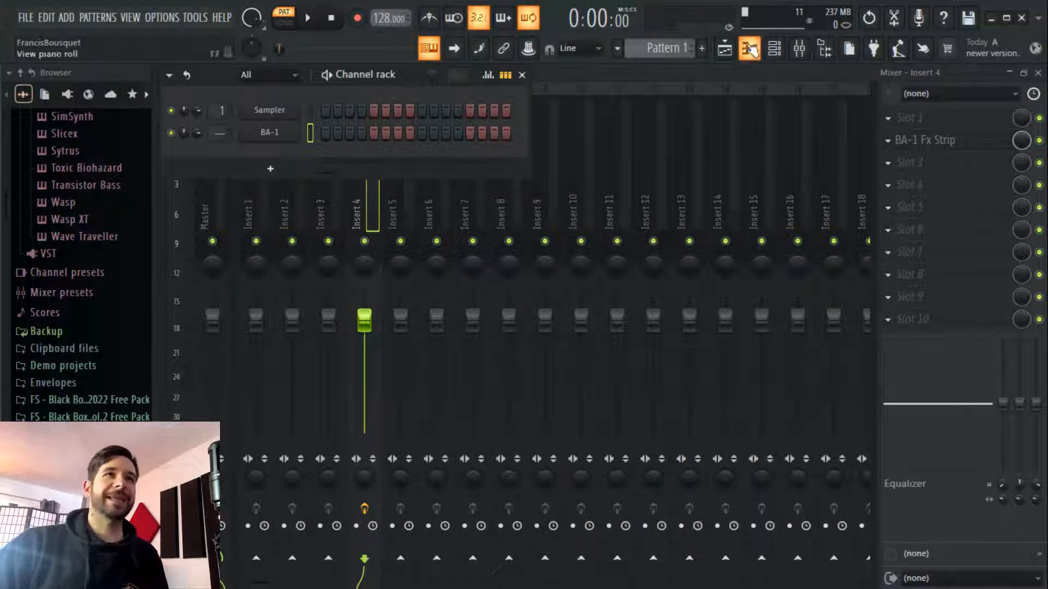
pyautogui.click(774, 49)
pyautogui.click(774, 48)
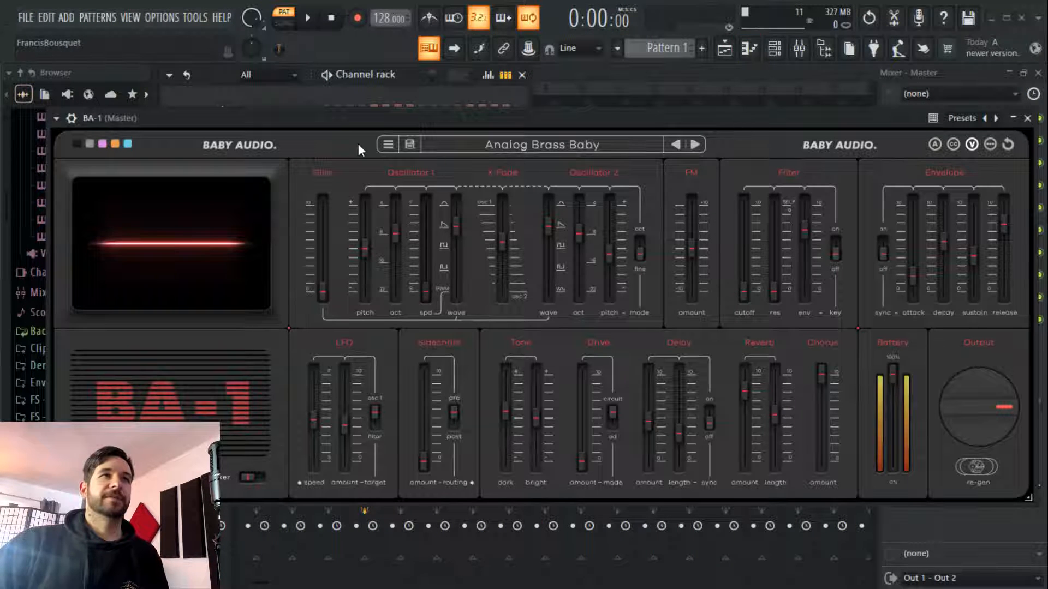
# Examine the synth's preset browser and its initialize, randomize, save and delete preset options, and close it
pyautogui.click(604, 148)
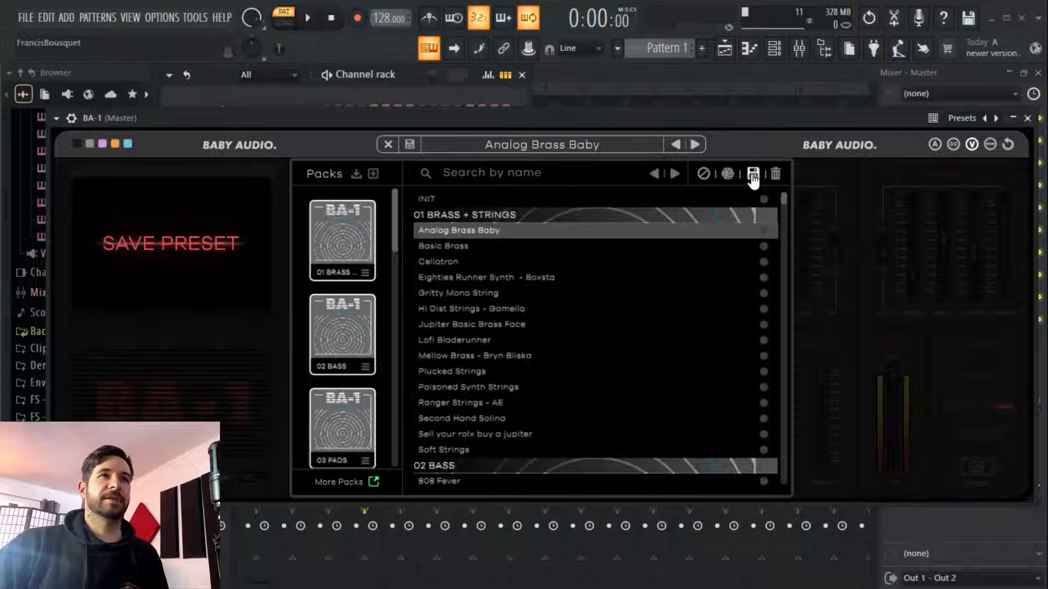
pyautogui.click(707, 174)
pyautogui.click(704, 174)
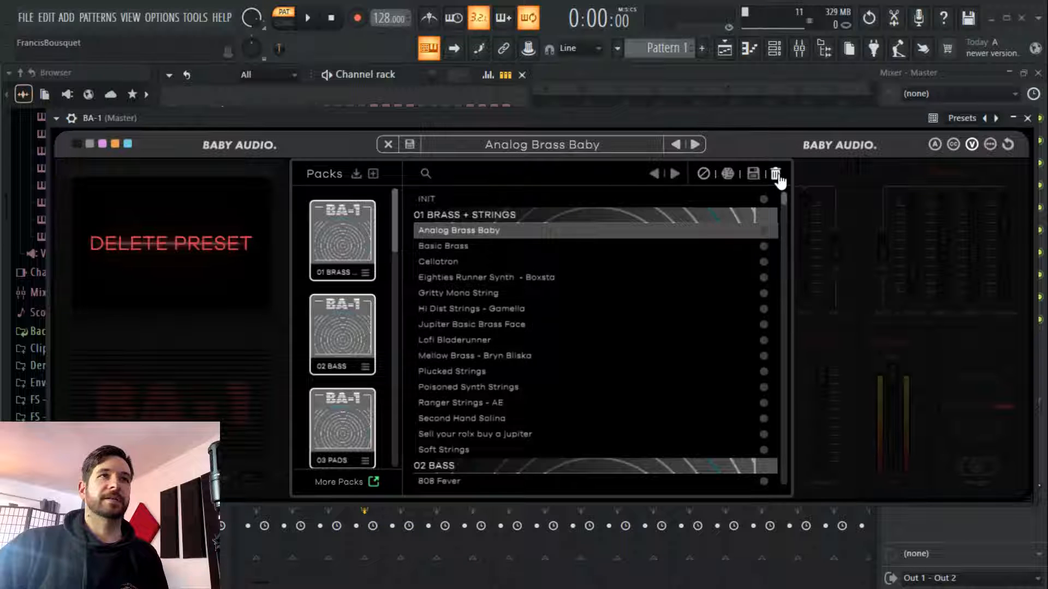
pyautogui.click(775, 173)
pyautogui.click(552, 243)
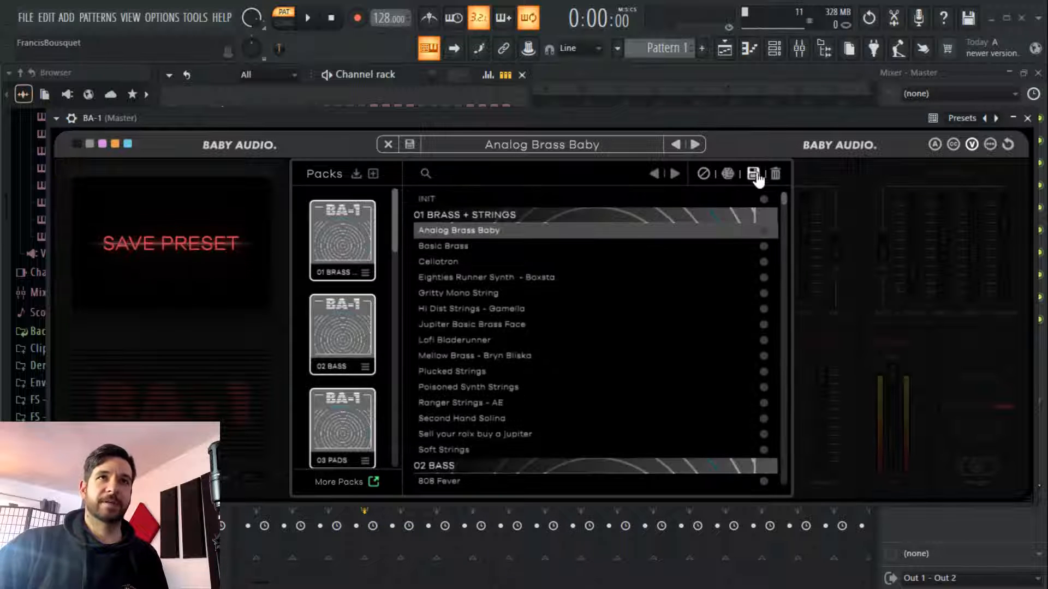
pyautogui.click(388, 144)
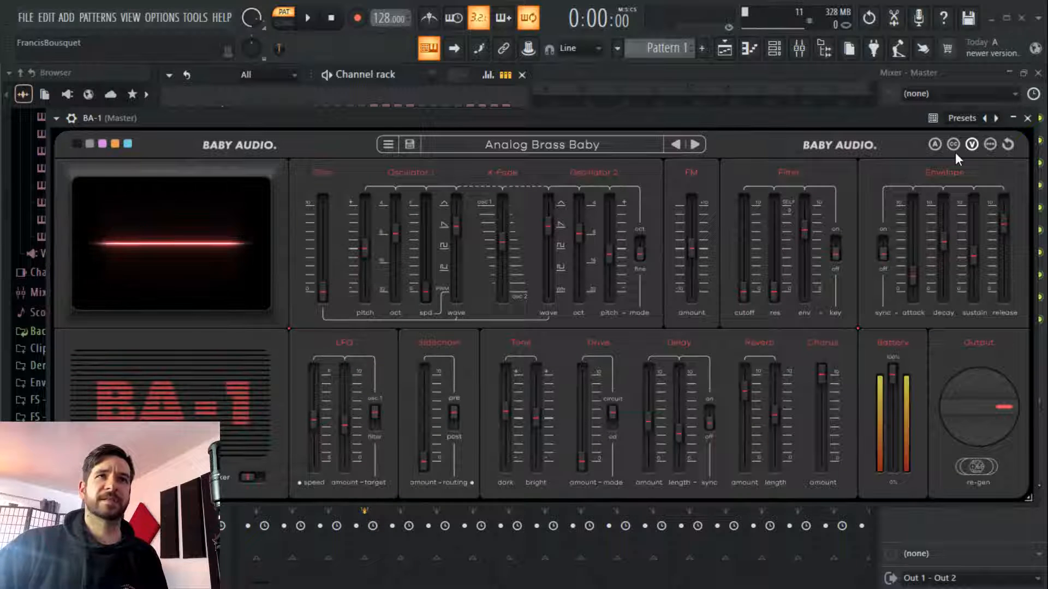
# Set the synth to polyphonic and load the INIT preset
pyautogui.click(991, 153)
pyautogui.click(991, 153)
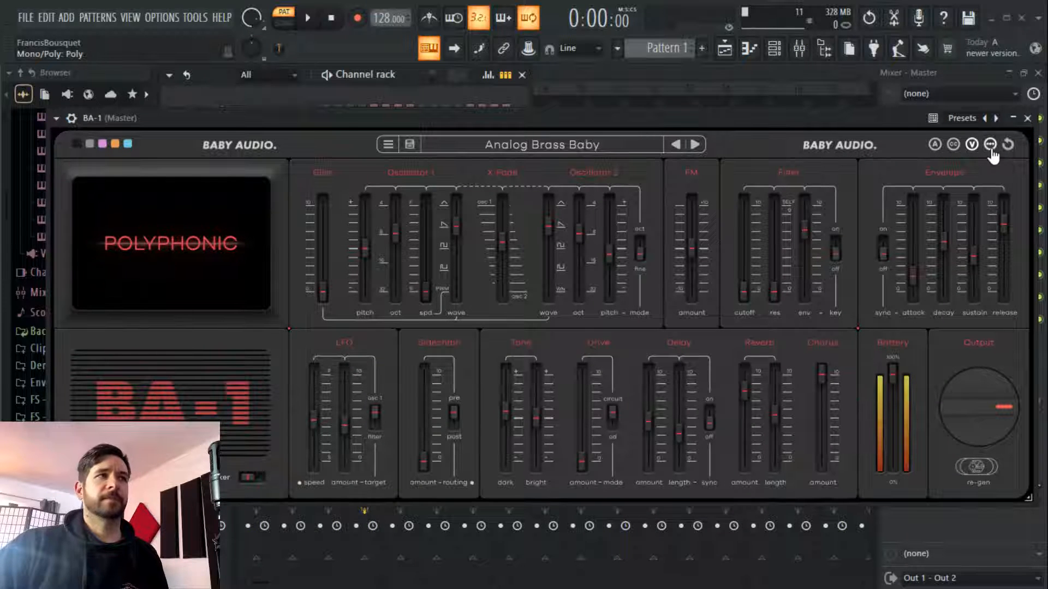
pyautogui.click(510, 150)
pyautogui.click(429, 200)
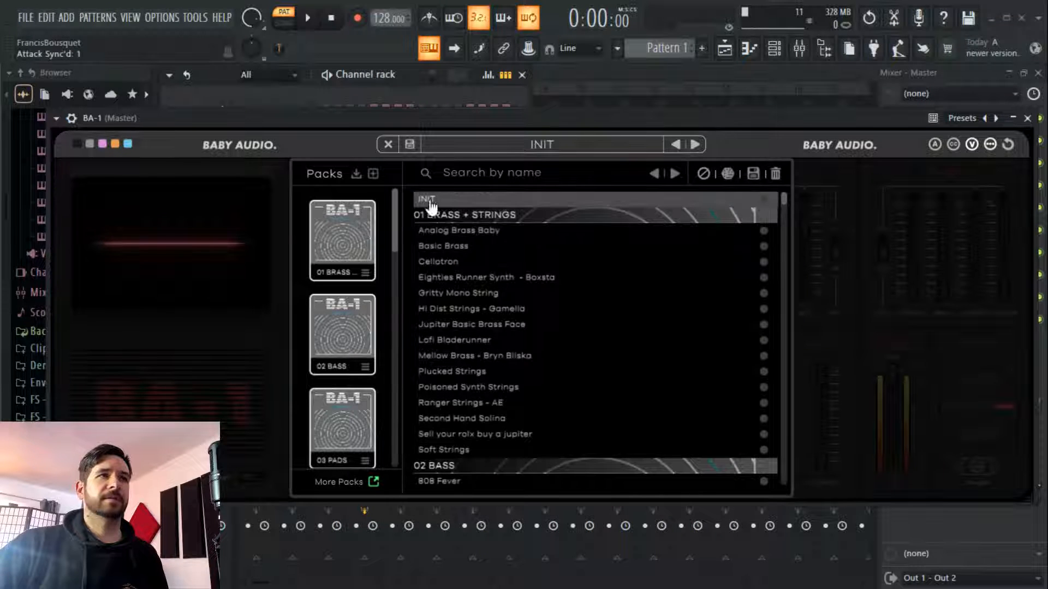
pyautogui.click(554, 148)
# Show the playlist and channel rack and move the BA-1 window clear of the sample browser
pyautogui.click(716, 52)
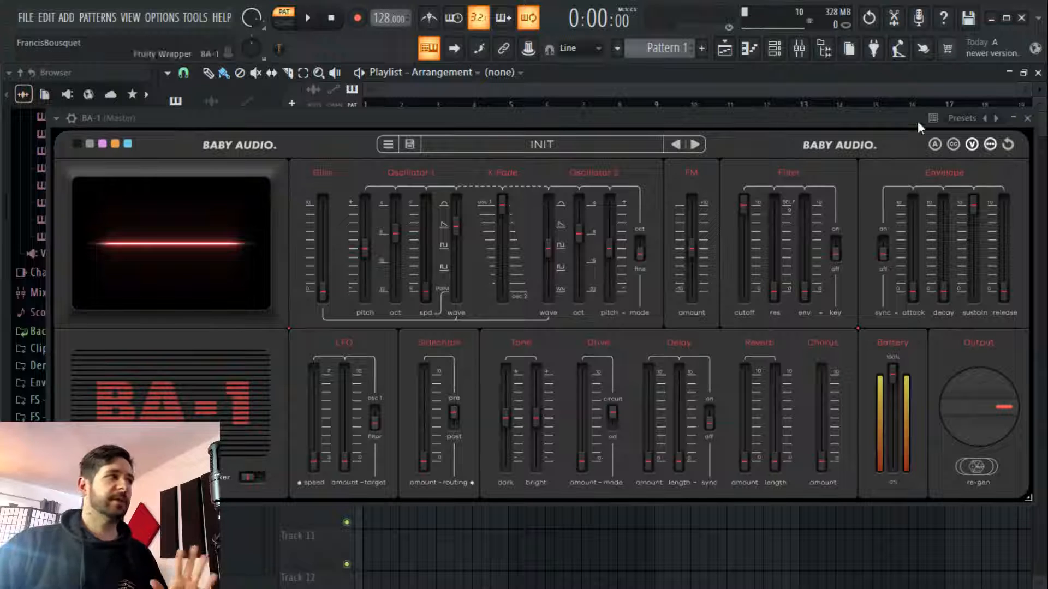
pyautogui.moveTo(915, 120); pyautogui.dragTo(915, 141)
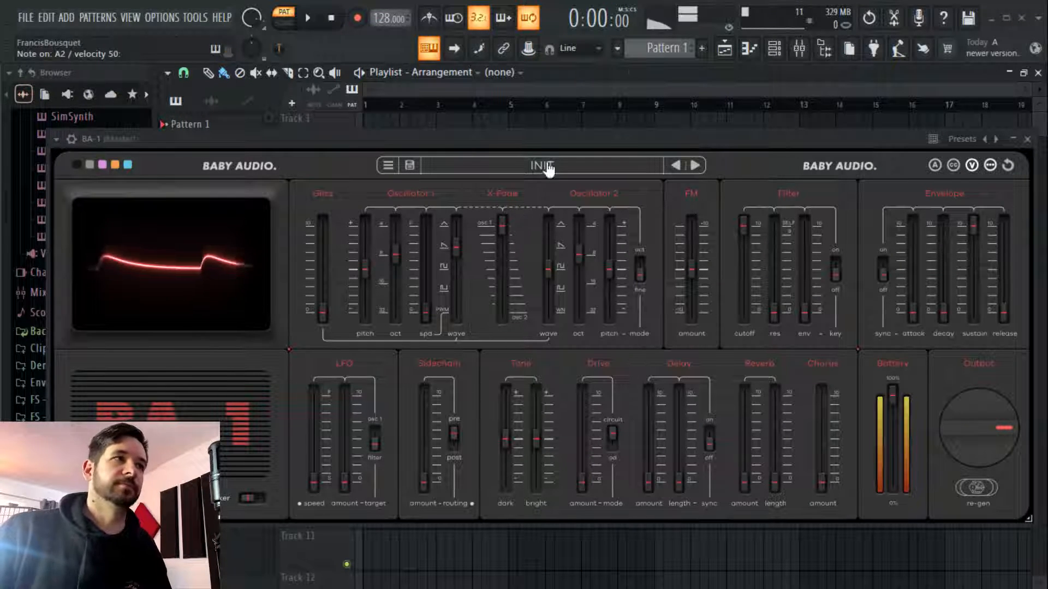
pyautogui.click(776, 49)
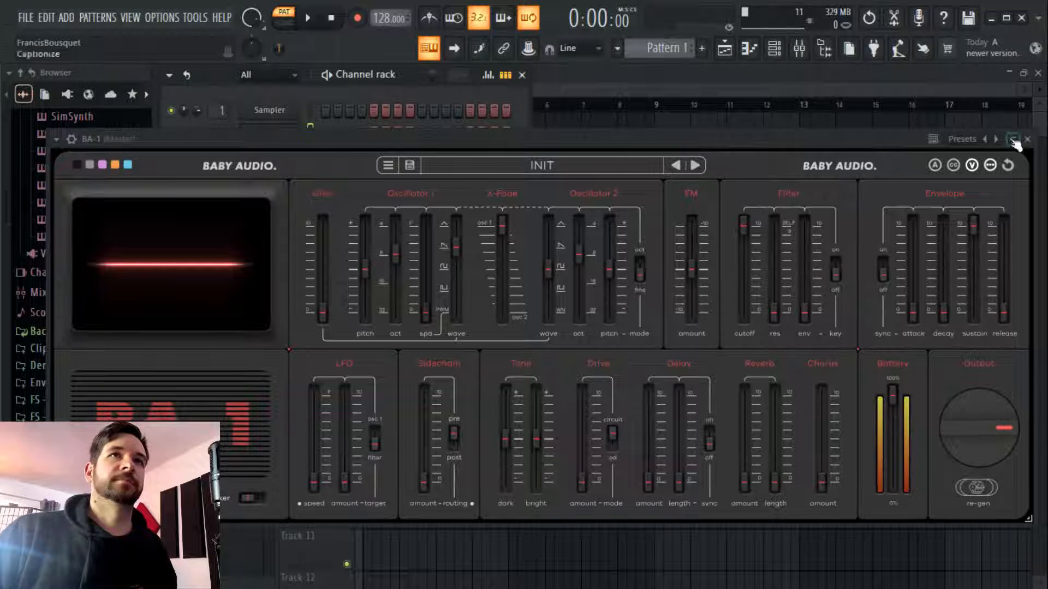
pyautogui.click(57, 140)
pyautogui.click(104, 433)
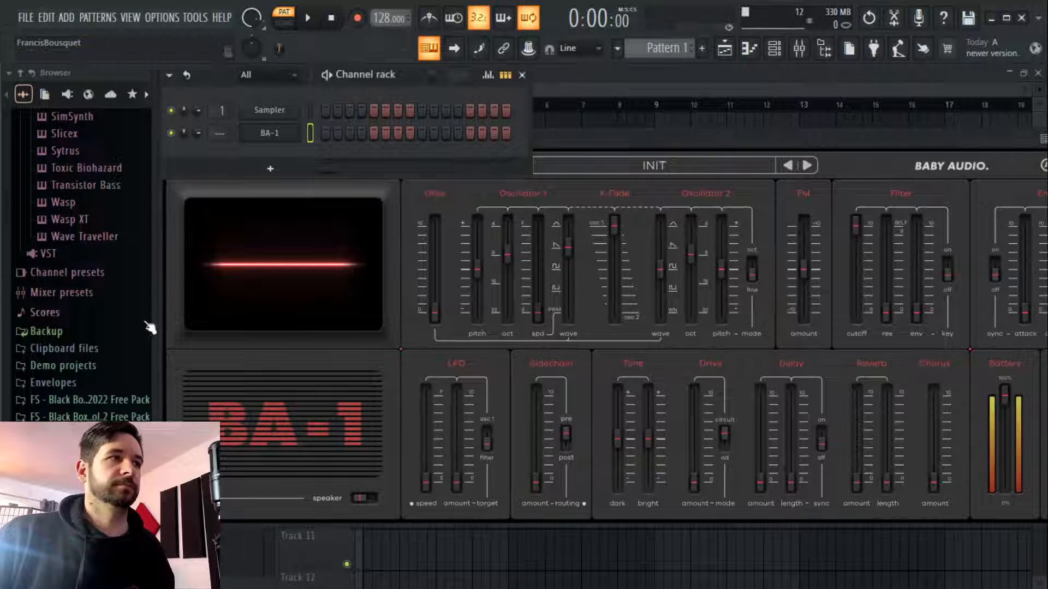
# Load the FS_Psytech Kick_Geode sample from the Psytech Soft & Bouncy Kicks folder into the Sampler channel
pyautogui.scroll(-3, 136, 351)
pyautogui.scroll(-3, 137, 350)
pyautogui.click(116, 250)
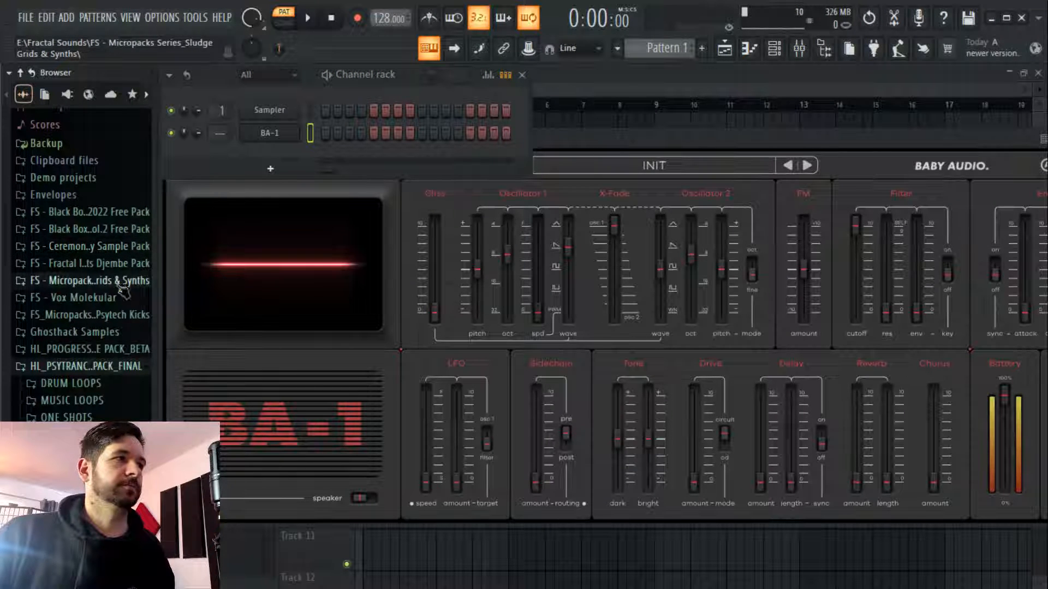
pyautogui.click(129, 321)
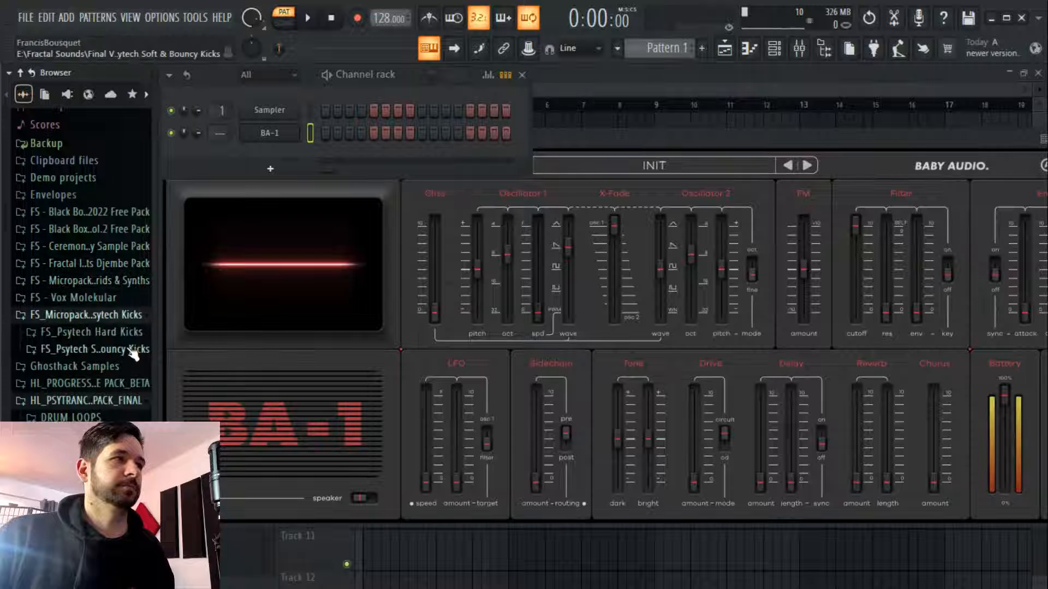
pyautogui.click(129, 347)
pyautogui.scroll(-8, 126, 349)
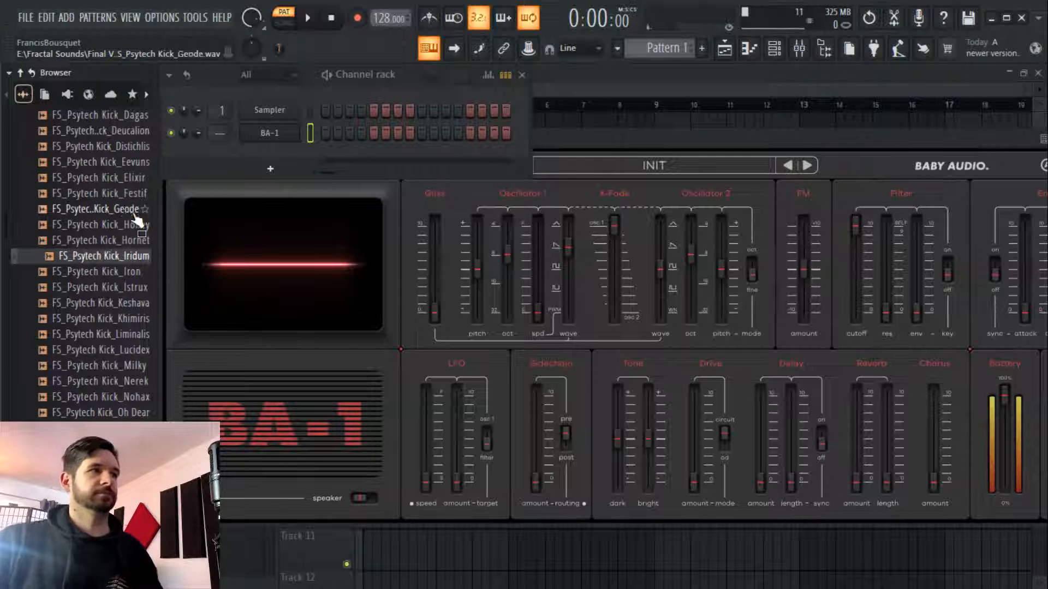
pyautogui.click(96, 209)
pyautogui.moveTo(94, 209); pyautogui.dragTo(276, 112)
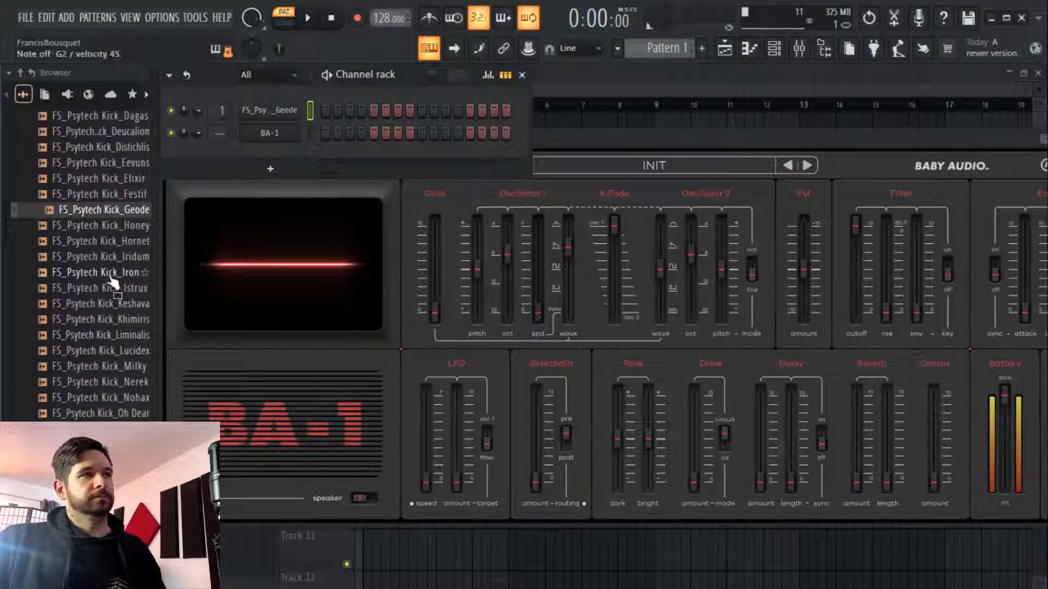
# Audition the Iridum, Iron, Istrux and Hornet kick samples and return to Geode
pyautogui.click(106, 257)
pyautogui.moveTo(107, 260); pyautogui.dragTo(245, 137)
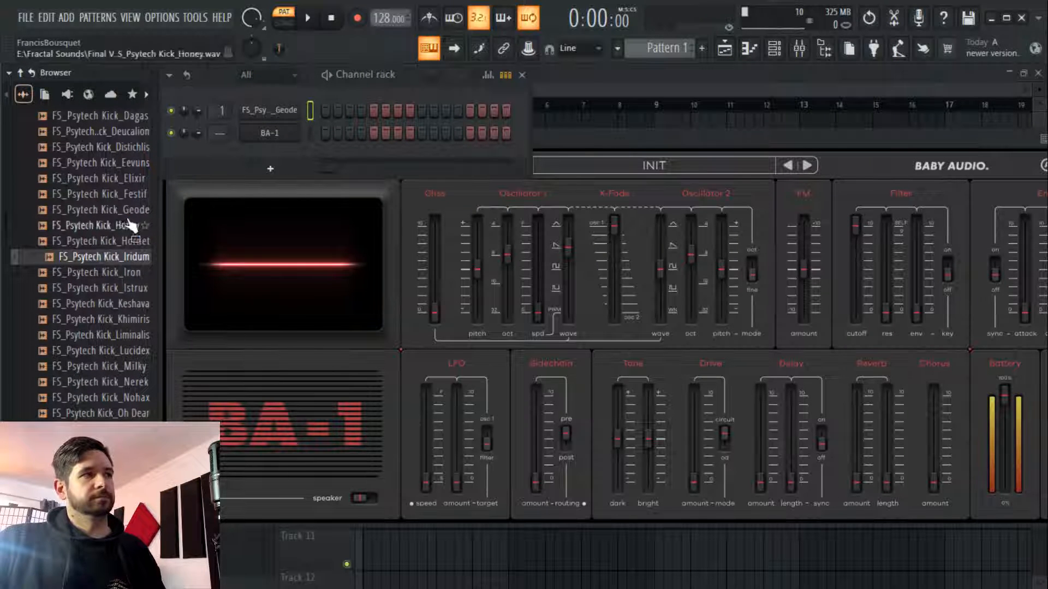
pyautogui.click(122, 274)
pyautogui.click(121, 290)
pyautogui.click(118, 244)
pyautogui.click(119, 212)
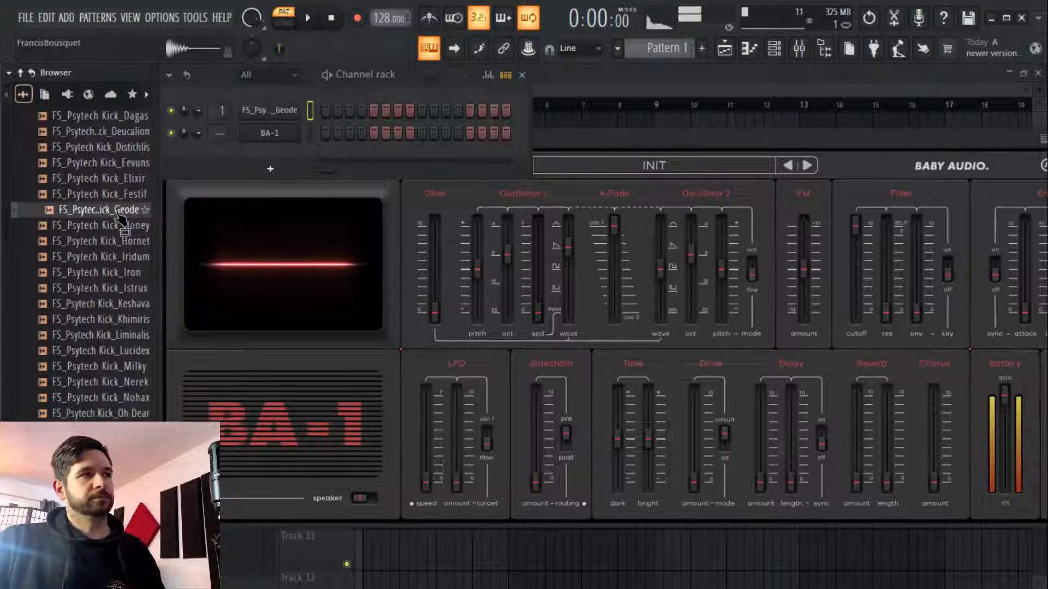
pyautogui.moveTo(120, 218); pyautogui.dragTo(351, 80)
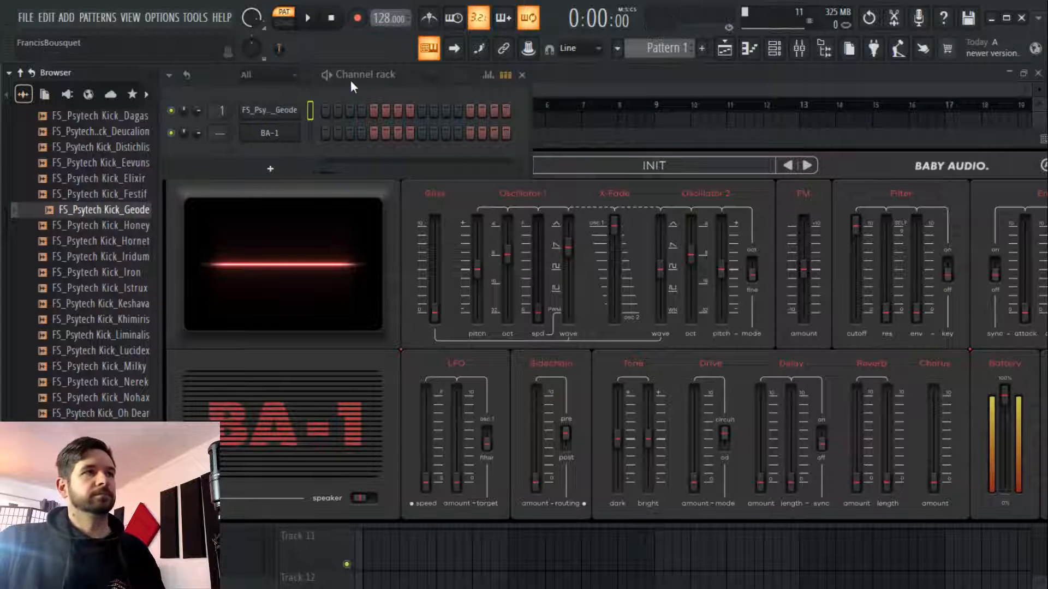
# Program the Geode kick on every fourth step and lay Pattern 1 across bars 1 to 8 of Track 1 in song mode
pyautogui.click(325, 111)
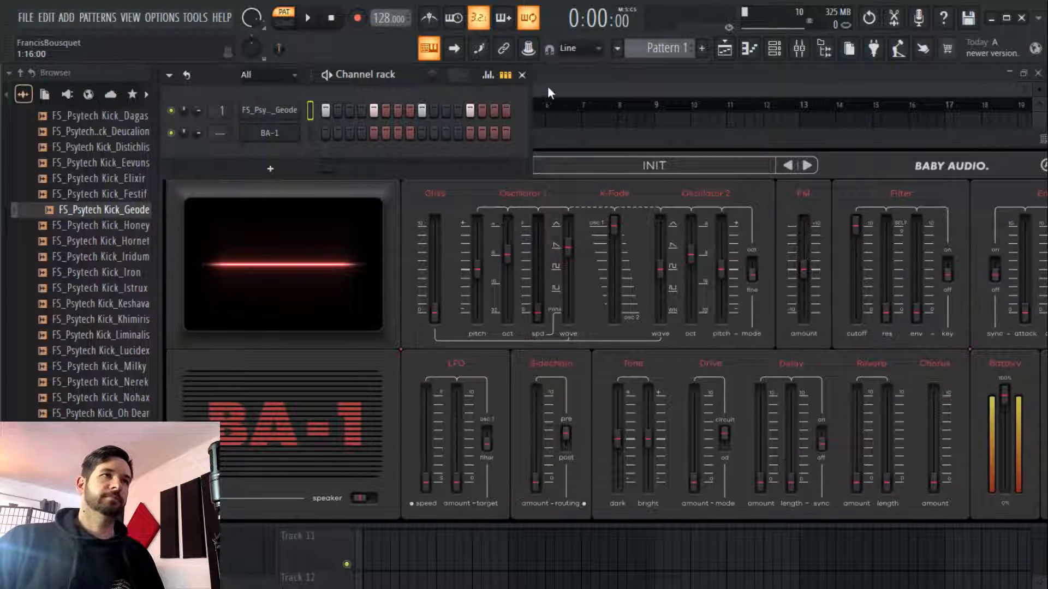
pyautogui.click(544, 88)
pyautogui.moveTo(459, 160)
pyautogui.mouseDown()
pyautogui.moveTo(387, 132)
pyautogui.moveTo(622, 154)
pyautogui.mouseUp()
pyautogui.press('space')
pyautogui.press('l')
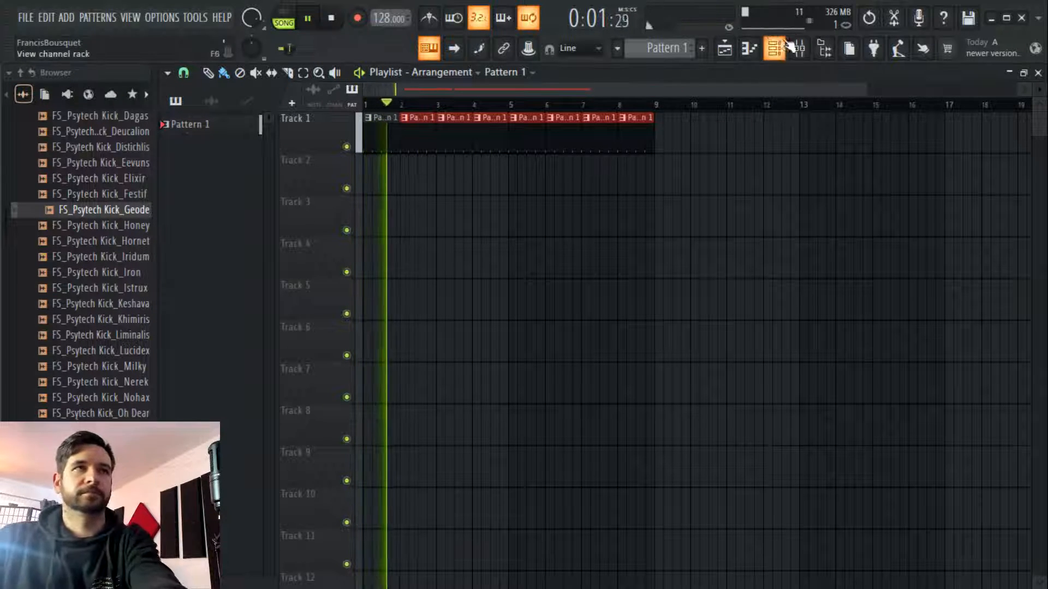
# Rename Pattern 1 as Kick
pyautogui.click(663, 48)
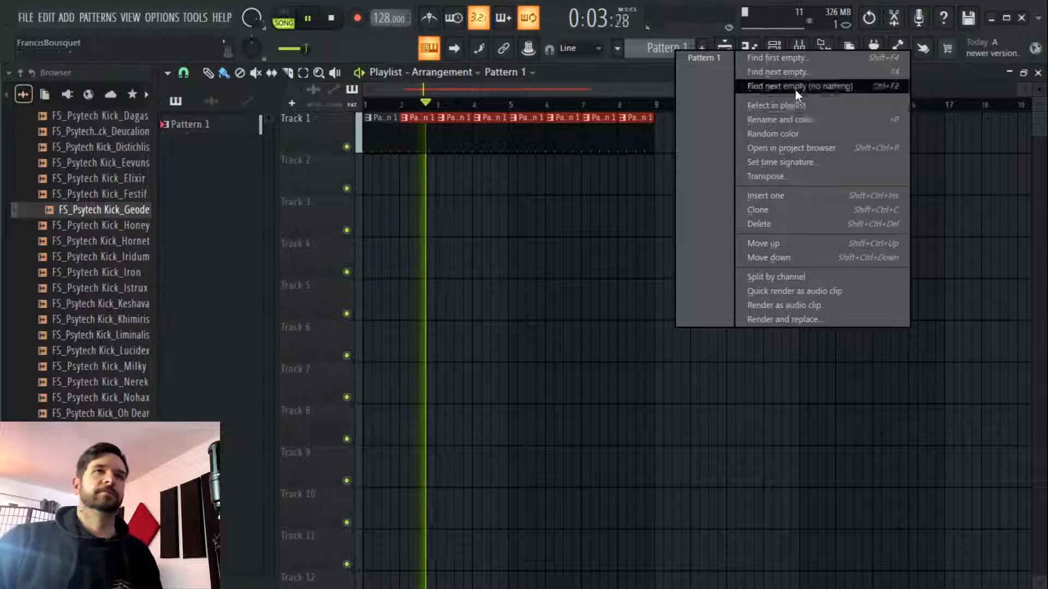
pyautogui.click(795, 118)
pyautogui.write('Kick')
pyautogui.press('Return')
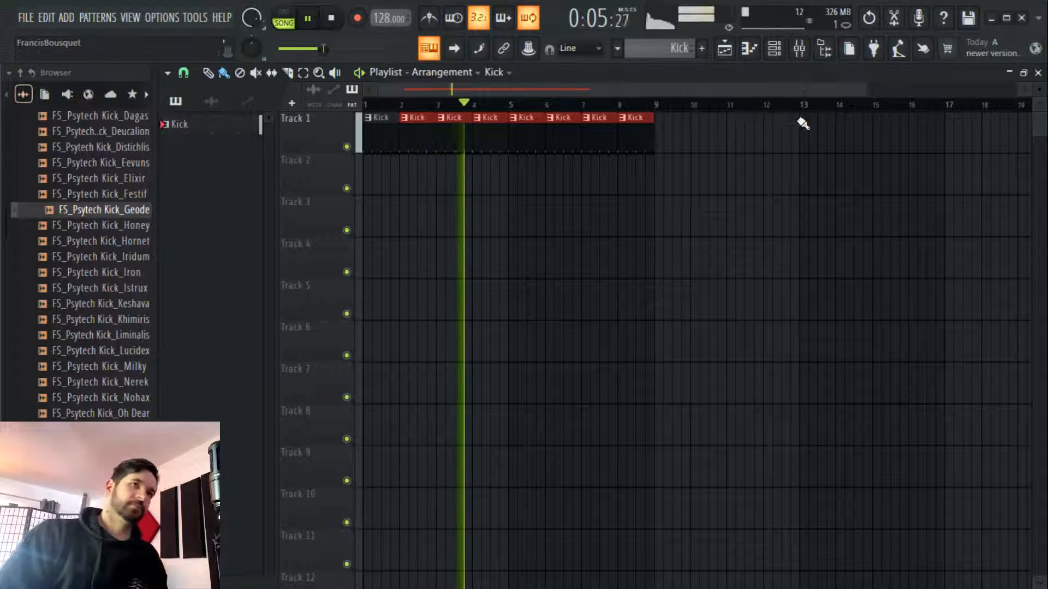
# Create a new empty pattern named Bass
pyautogui.click(774, 48)
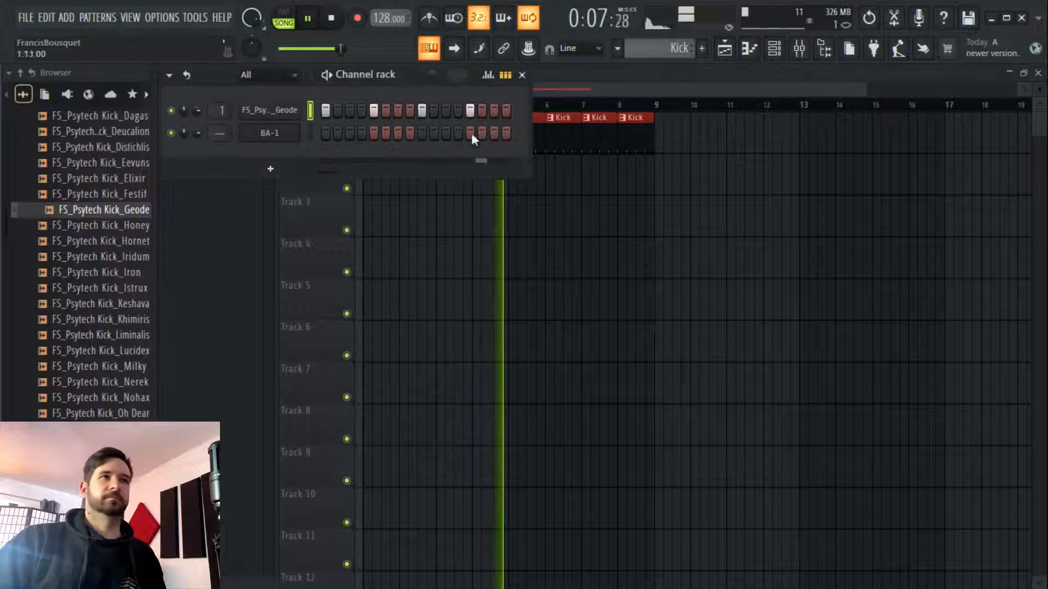
pyautogui.press('F4')
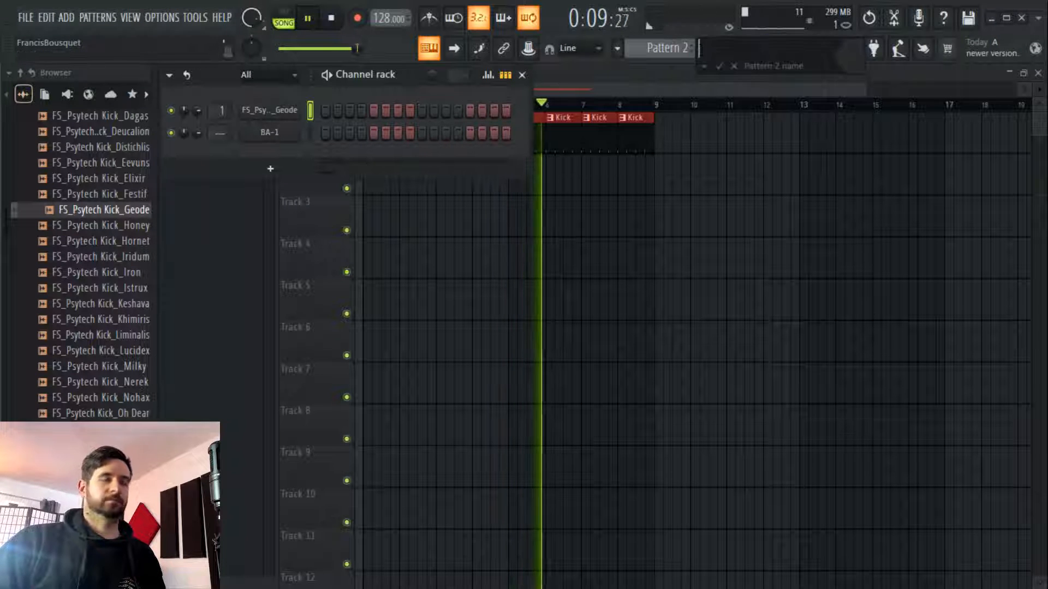
pyautogui.write('Bass')
pyautogui.press('Return')
# Open the BA-1 channel's piano roll and draw four one-beat E2 notes filling bar 1
pyautogui.rightClick(289, 132)
pyautogui.click(330, 133)
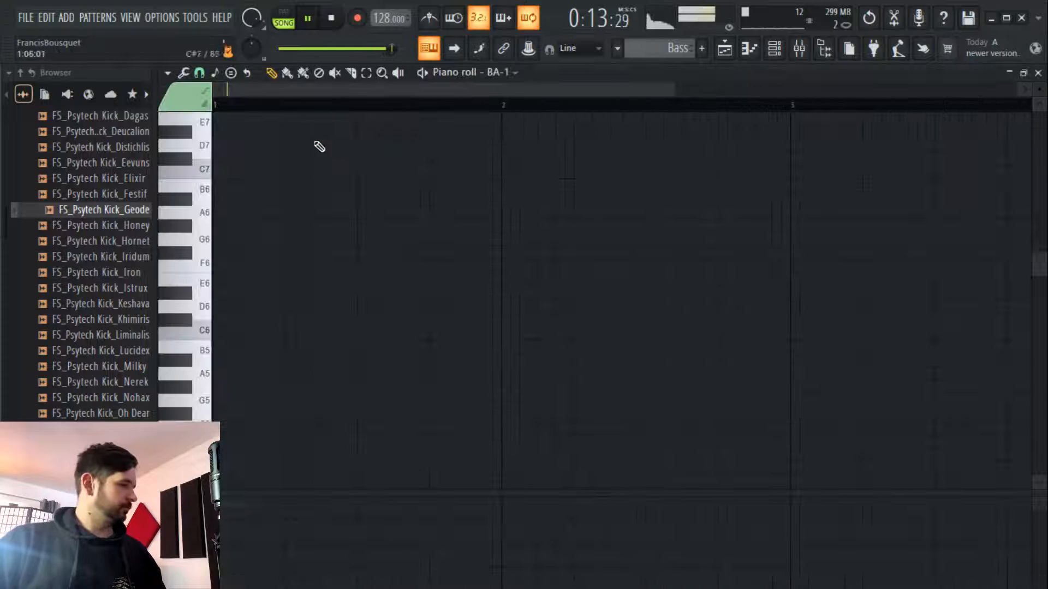
pyautogui.click(774, 50)
pyautogui.rightClick(279, 133)
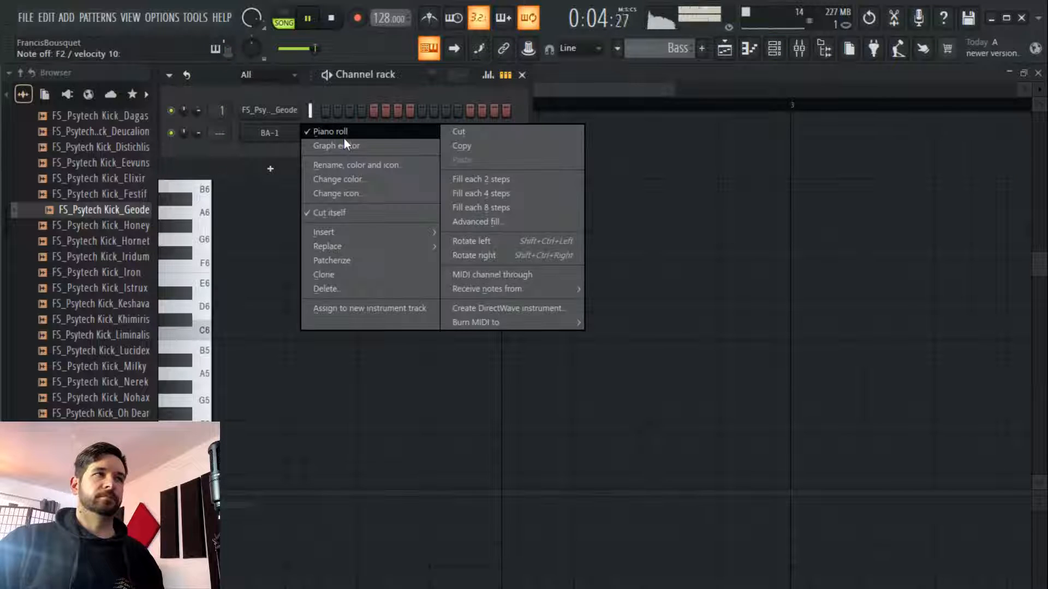
pyautogui.click(344, 138)
pyautogui.rightClick(294, 146)
pyautogui.click(322, 137)
pyautogui.scroll(-10, 241, 306)
pyautogui.click(229, 279)
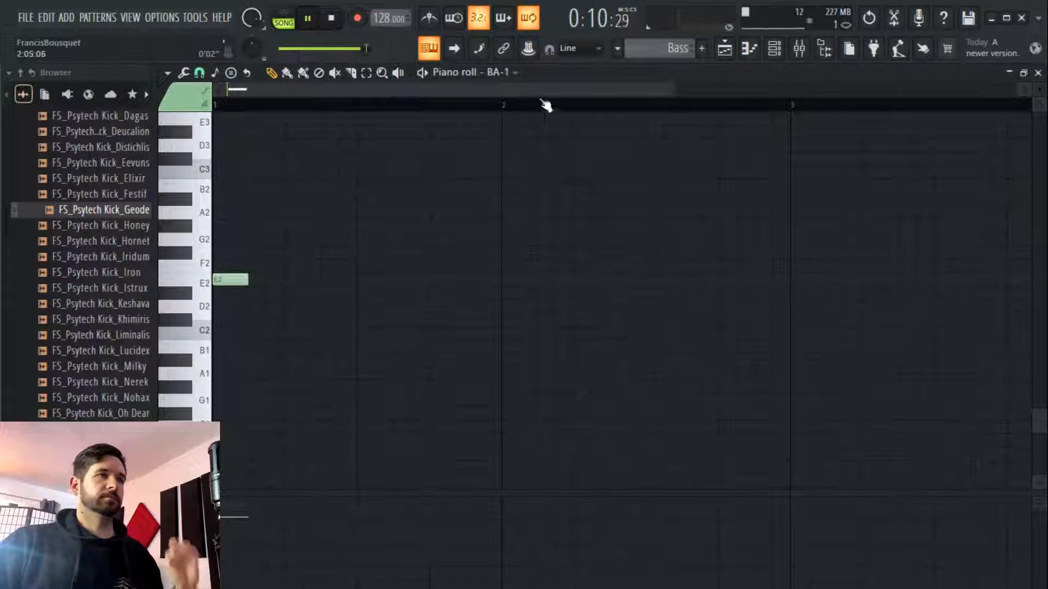
pyautogui.moveTo(248, 279); pyautogui.dragTo(283, 280)
pyautogui.click(291, 281)
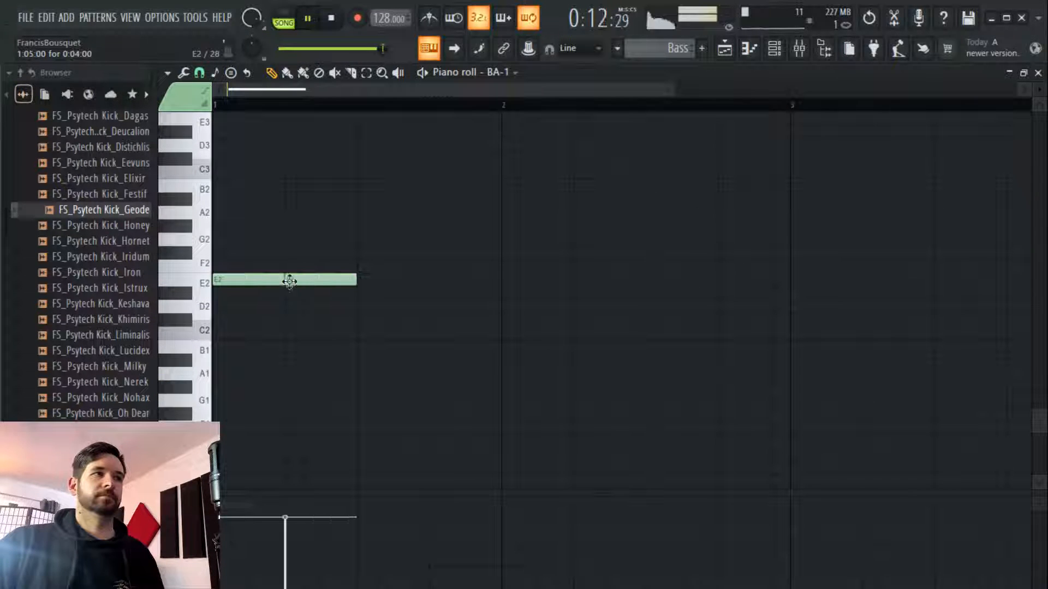
pyautogui.click(362, 281)
pyautogui.click(434, 281)
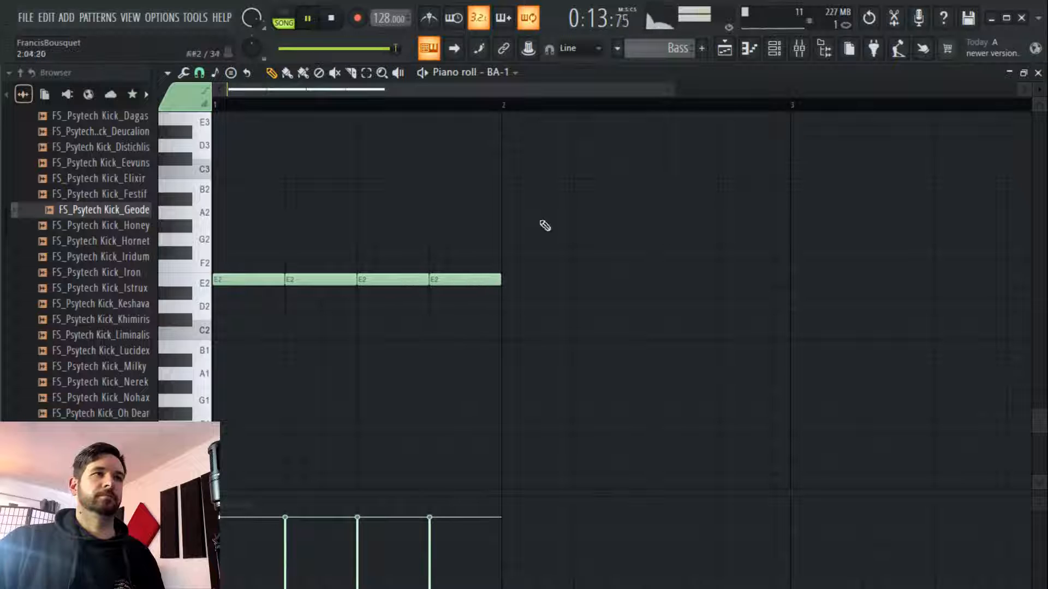
# Lay the Bass pattern across bars 1 to 8 of Track 2 in the playlist
pyautogui.click(725, 48)
pyautogui.press('space')
pyautogui.click(381, 183)
pyautogui.press('space')
pyautogui.moveTo(407, 177); pyautogui.dragTo(627, 187)
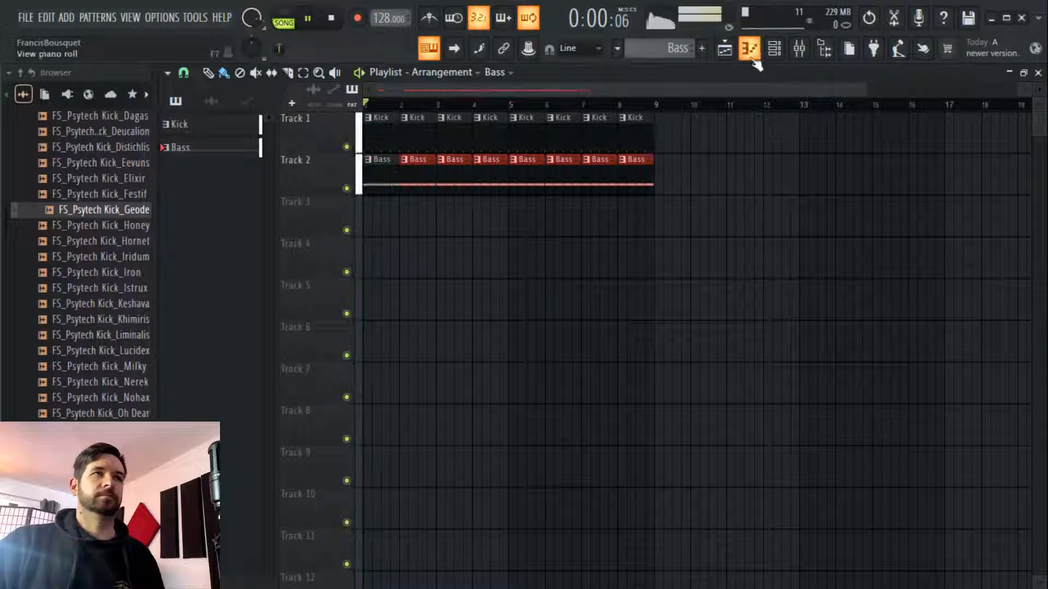
# Restart song playback and open the BA-1 synth window from the channel rack
pyautogui.click(774, 48)
pyautogui.press('space')
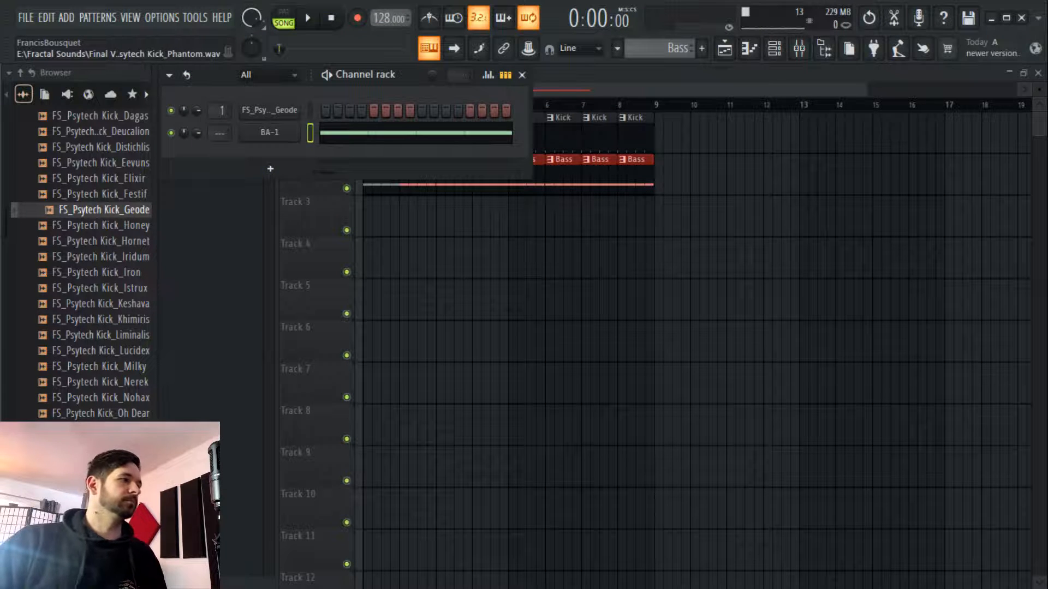
pyautogui.press('space')
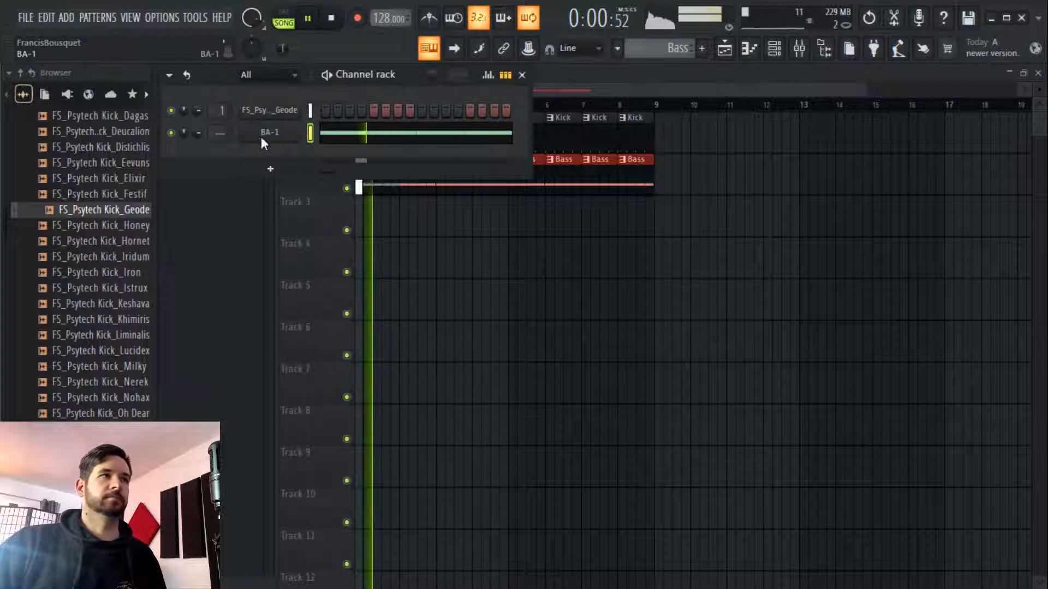
pyautogui.click(261, 138)
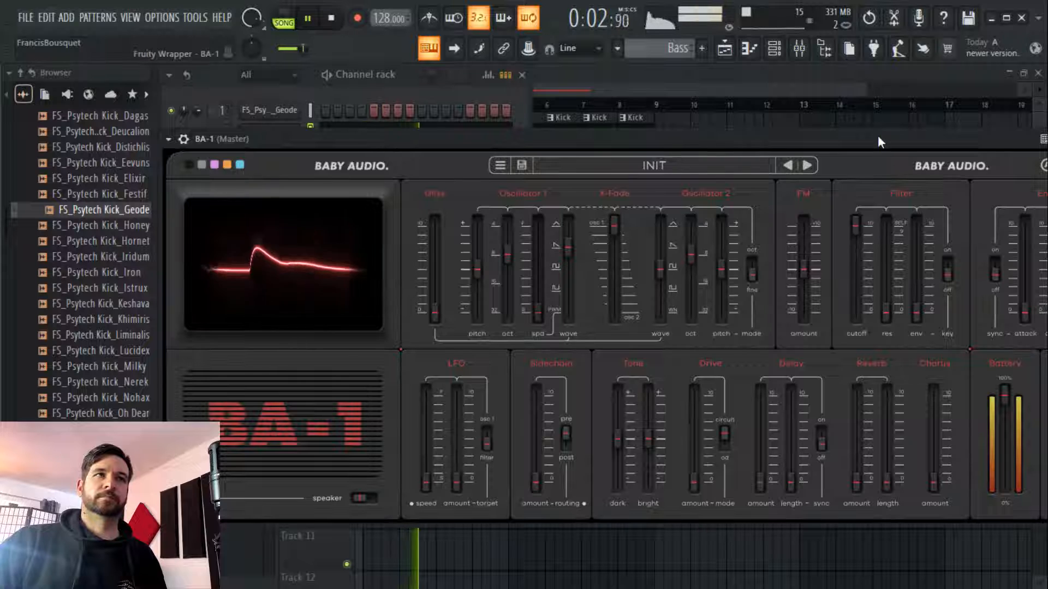
# Lower the BA-1 filter cutoff to roughly a third of its range and stop playback
pyautogui.moveTo(878, 136); pyautogui.dragTo(777, 112)
pyautogui.moveTo(745, 213); pyautogui.dragTo(752, 267)
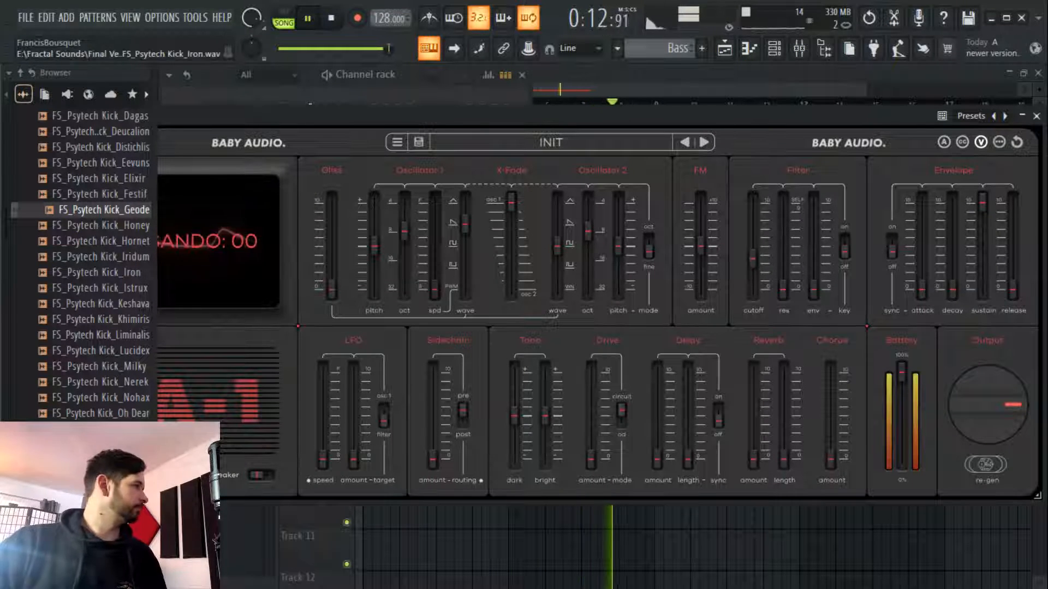
pyautogui.press('space')
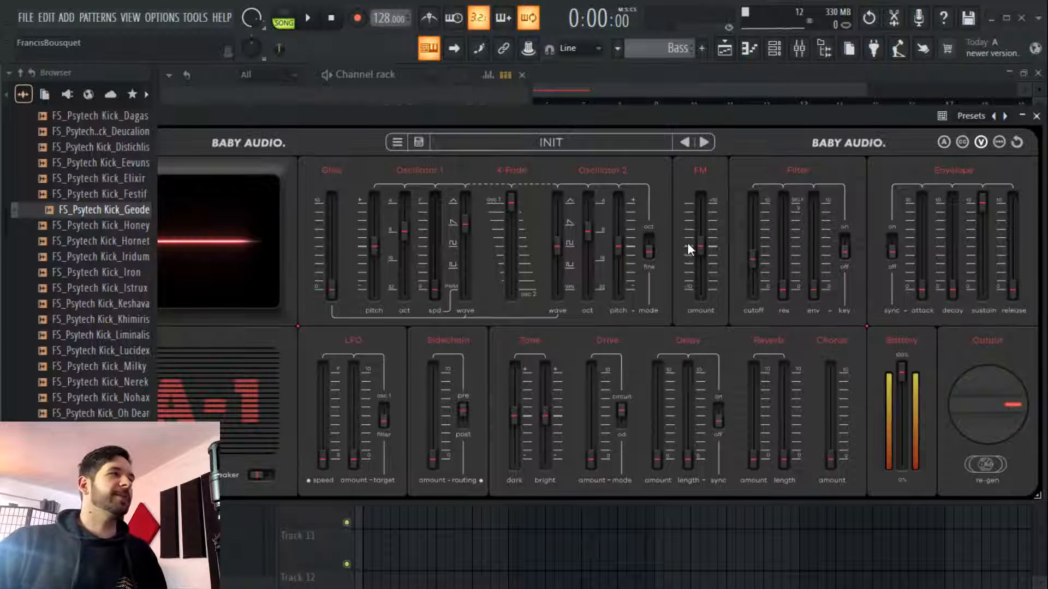
# Create an automation clip for the last tweaked parameter, the BA-1 filter cutoff
pyautogui.click(196, 18)
pyautogui.moveTo(248, 271)
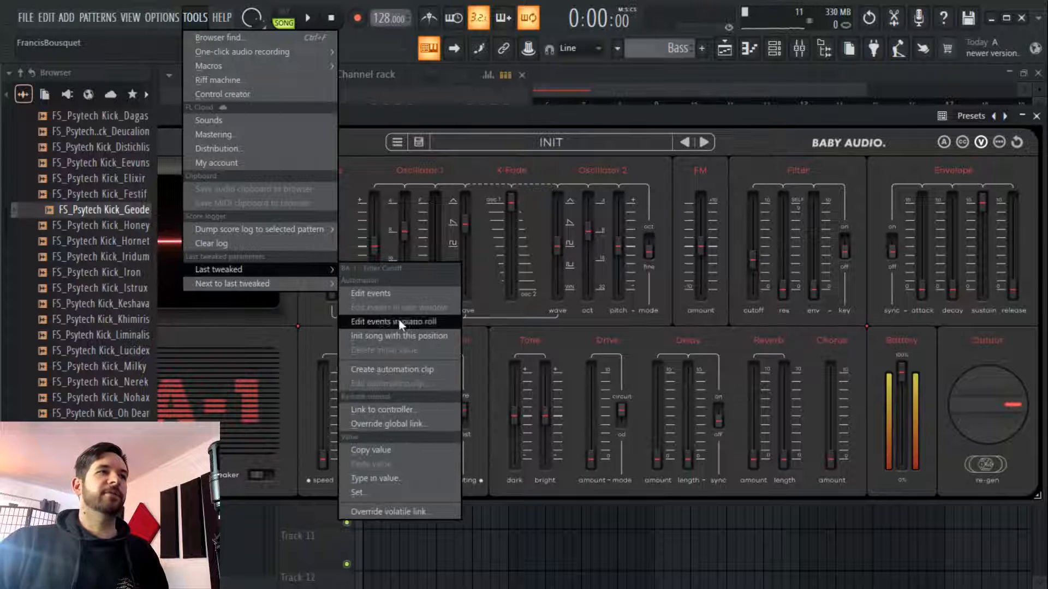
pyautogui.click(404, 369)
pyautogui.click(712, 82)
# Add filter cutoff automation points in bar 1: a raised one at step 5, a lower one at step 9, and a slightly raised one at step 11
pyautogui.scroll(3, 393, 104)
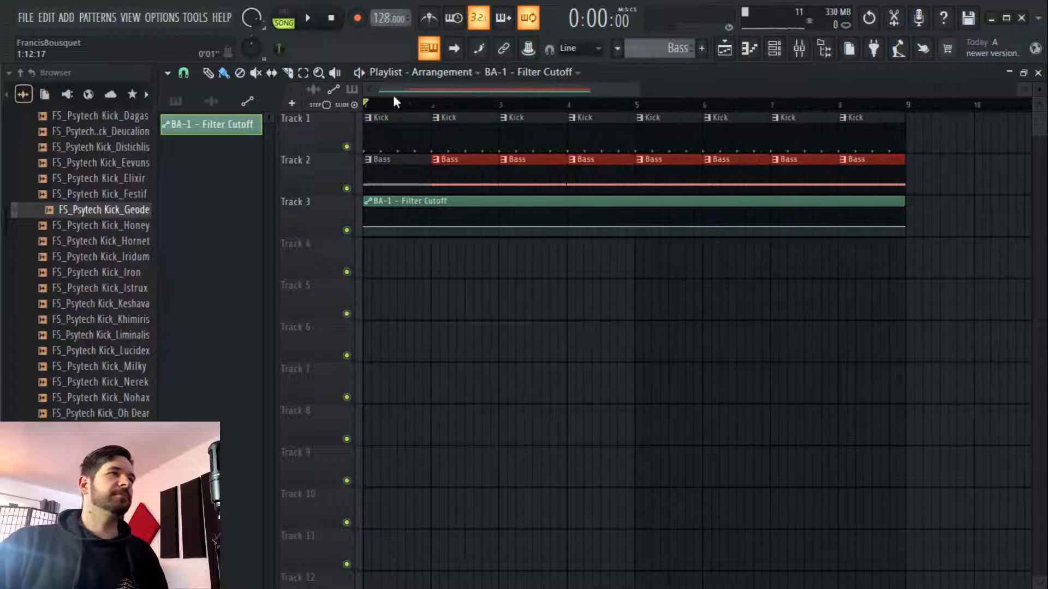
pyautogui.scroll(5, 404, 115)
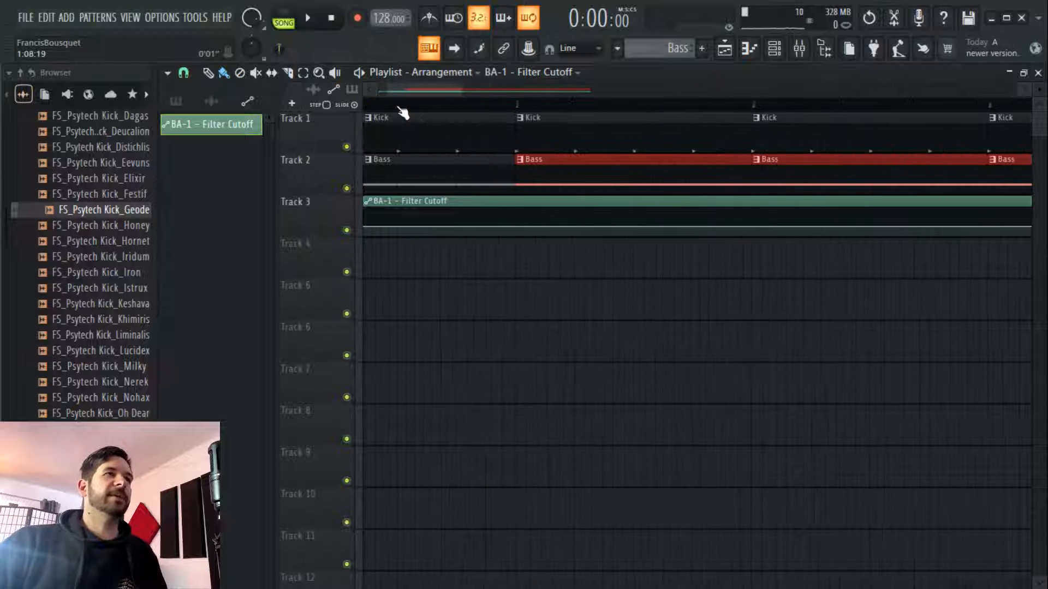
pyautogui.rightClick(435, 224)
pyautogui.moveTo(435, 224); pyautogui.dragTo(432, 220)
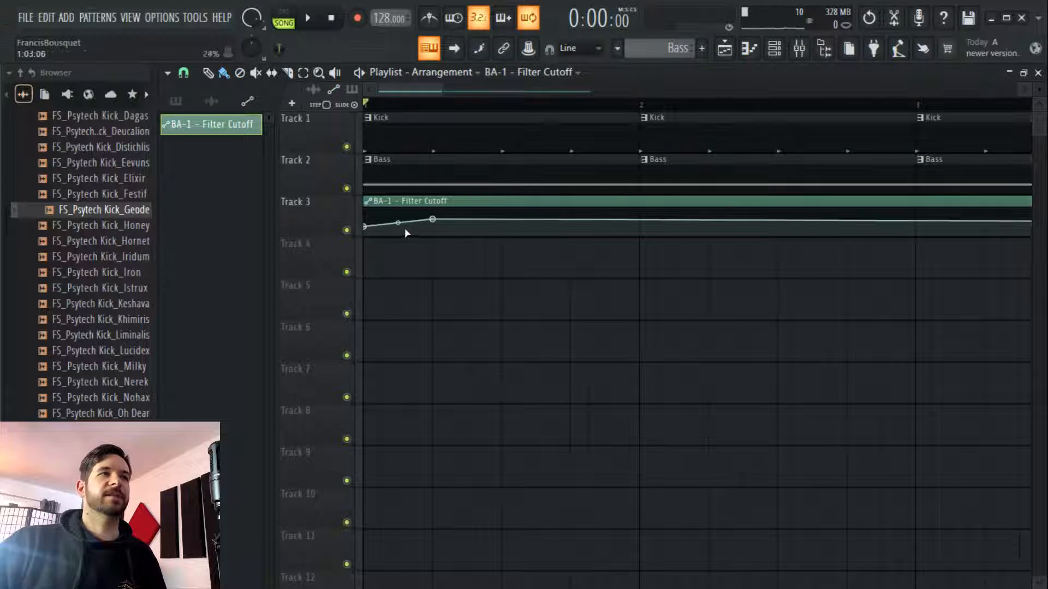
pyautogui.rightClick(502, 225)
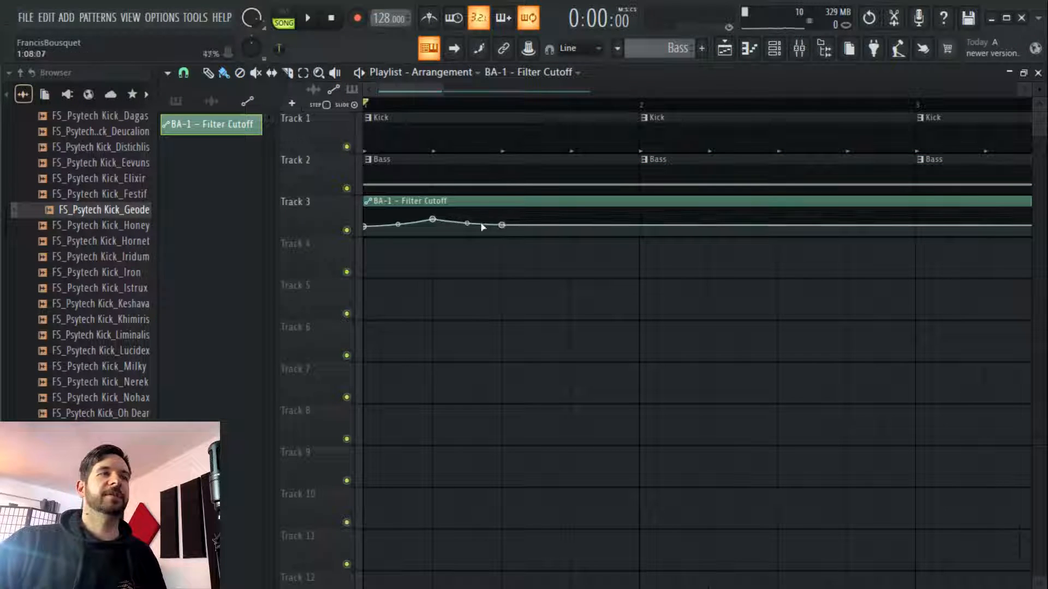
pyautogui.rightClick(543, 223)
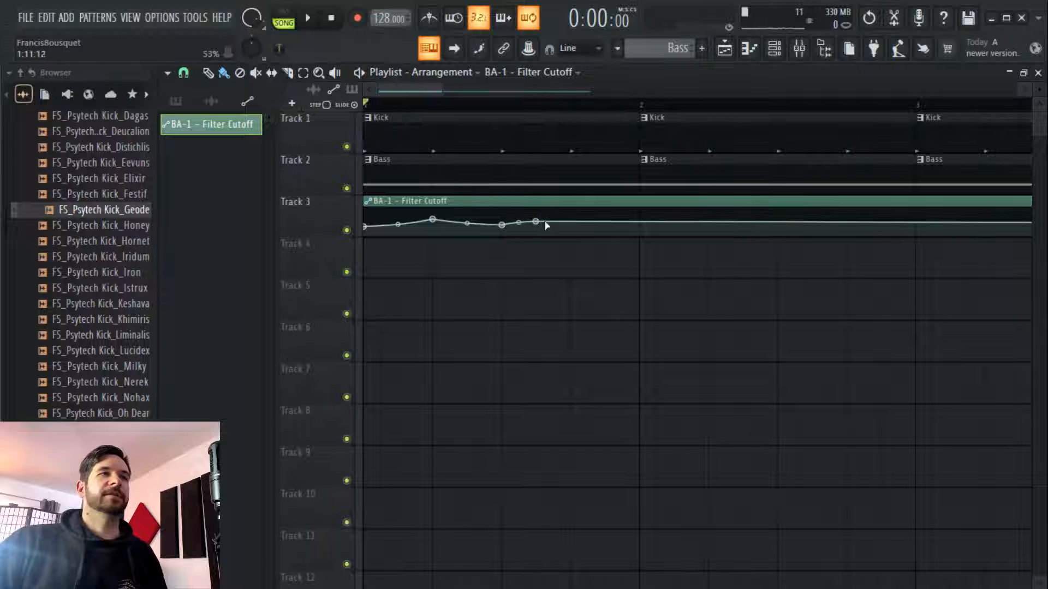
# Try to route the selected channel to mixer track Insert 2
pyautogui.click(775, 52)
pyautogui.rightClick(306, 218)
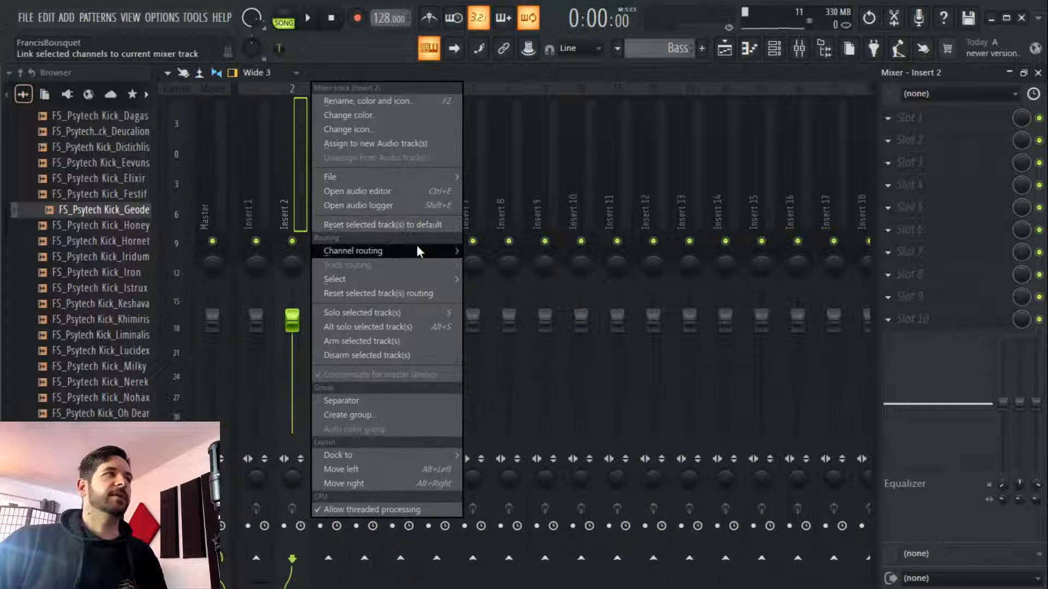
pyautogui.click(507, 248)
# Show all channels in the channel rack, select BA-1 and route it to mixer track Insert 2
pyautogui.click(825, 50)
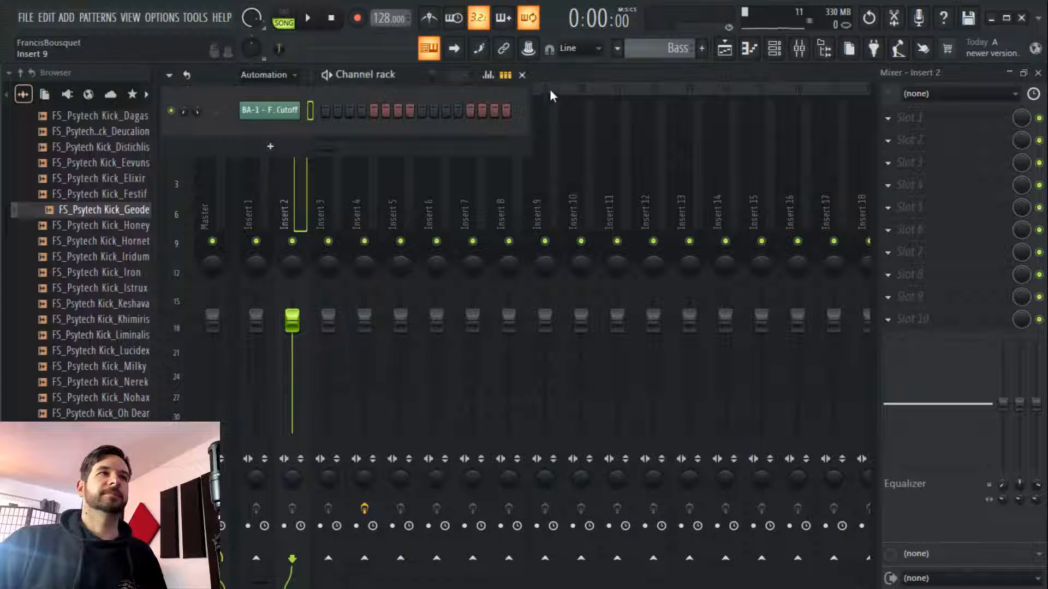
pyautogui.click(263, 75)
pyautogui.click(256, 94)
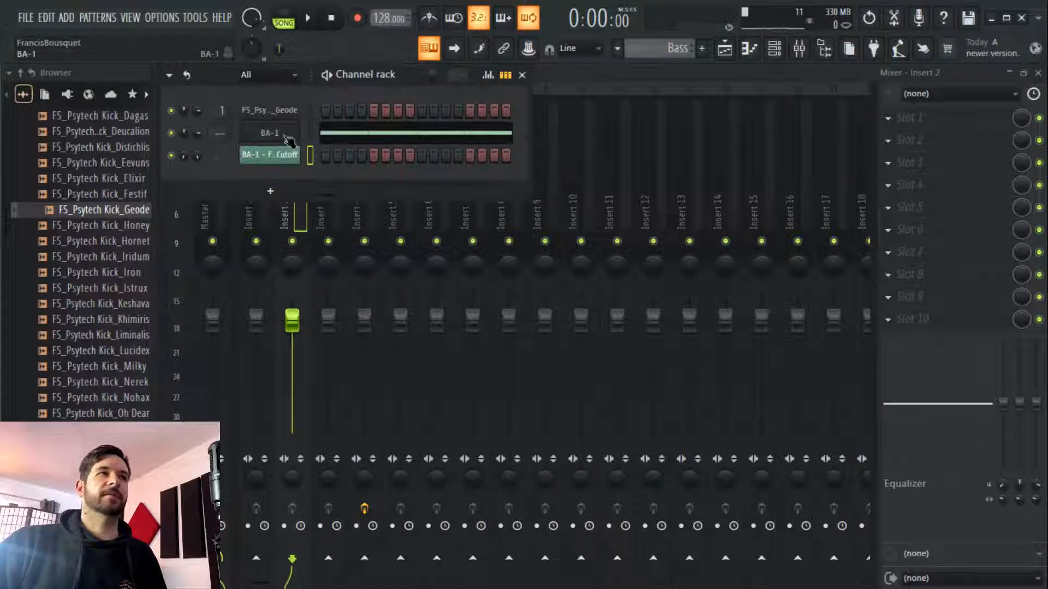
pyautogui.click(289, 135)
pyautogui.click(588, 69)
pyautogui.rightClick(309, 199)
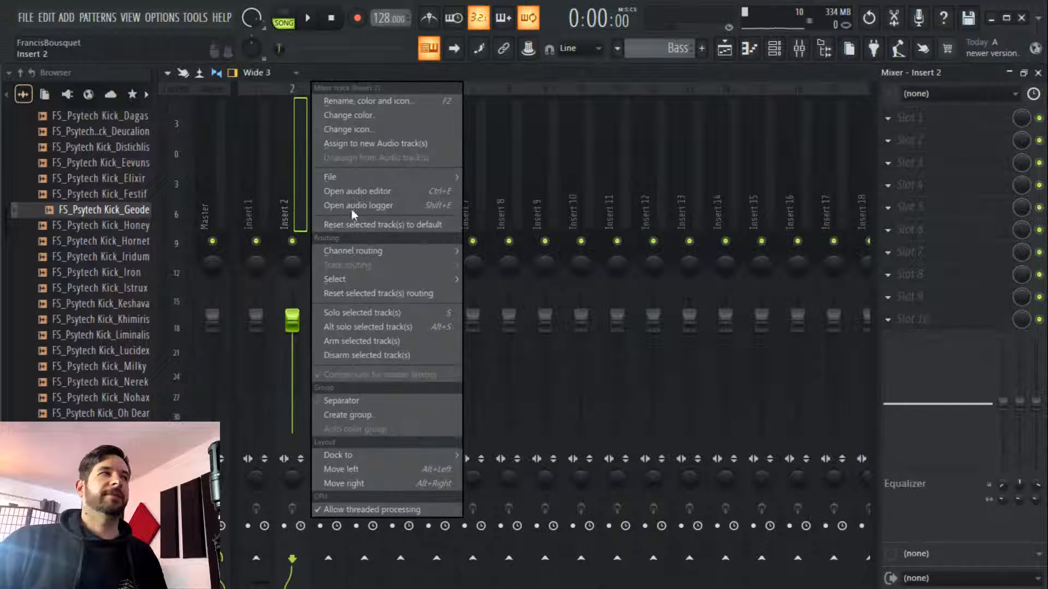
pyautogui.moveTo(425, 252)
pyautogui.click(544, 252)
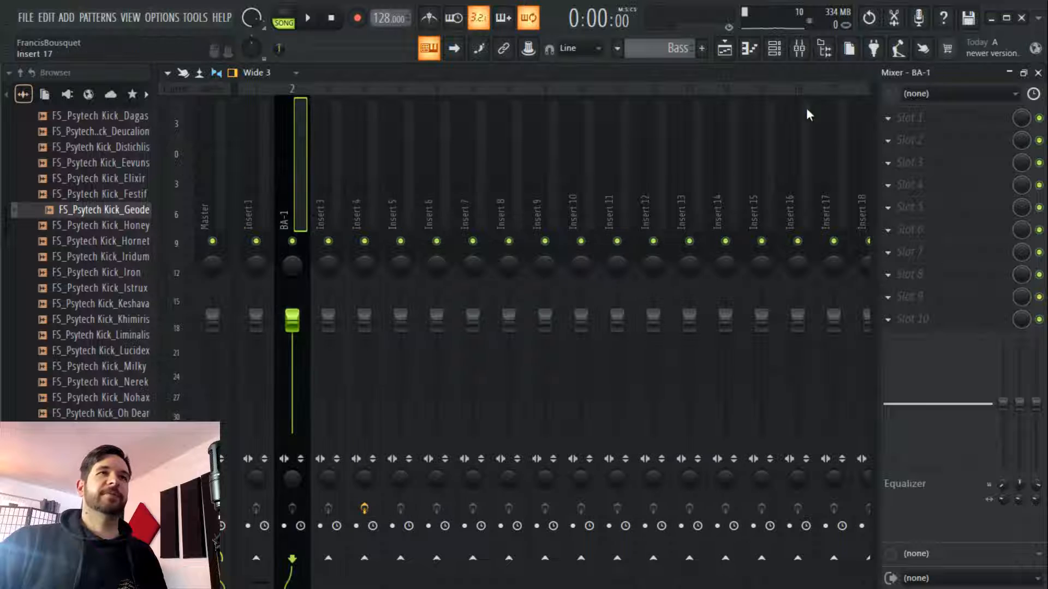
# Select the FS_Psytech Kick_Geode channel, route it to mixer track Insert 1 and return to the playlist
pyautogui.click(775, 49)
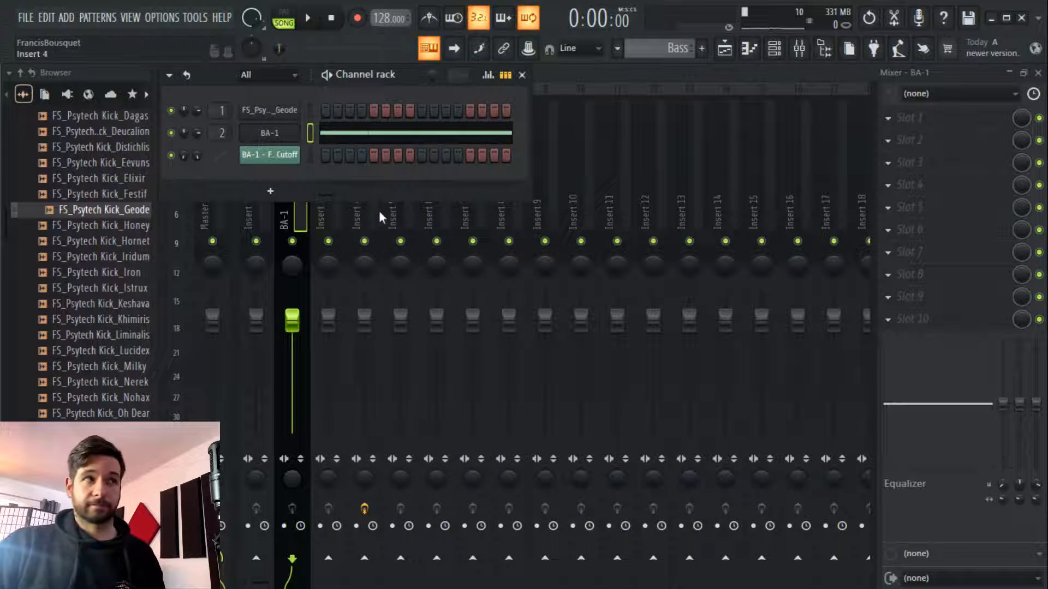
pyautogui.click(289, 116)
pyautogui.click(569, 71)
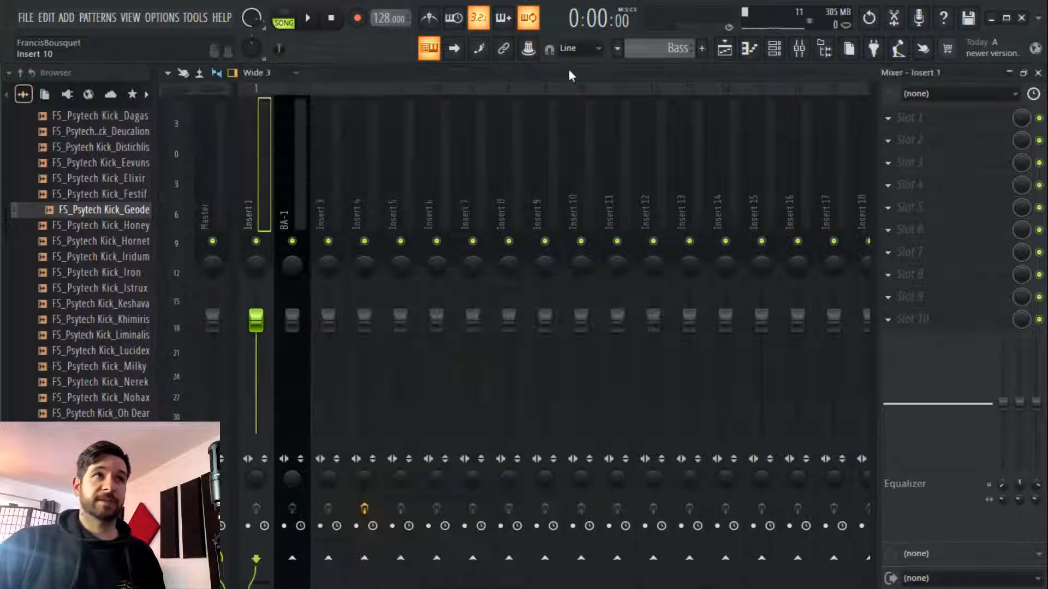
pyautogui.rightClick(251, 199)
pyautogui.moveTo(335, 257)
pyautogui.click(509, 253)
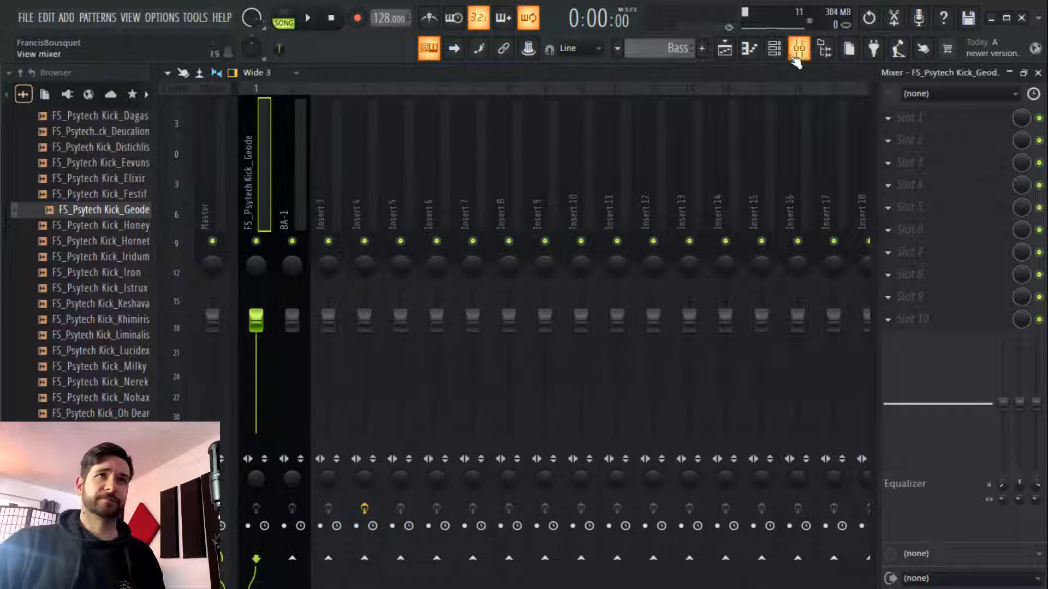
pyautogui.click(724, 50)
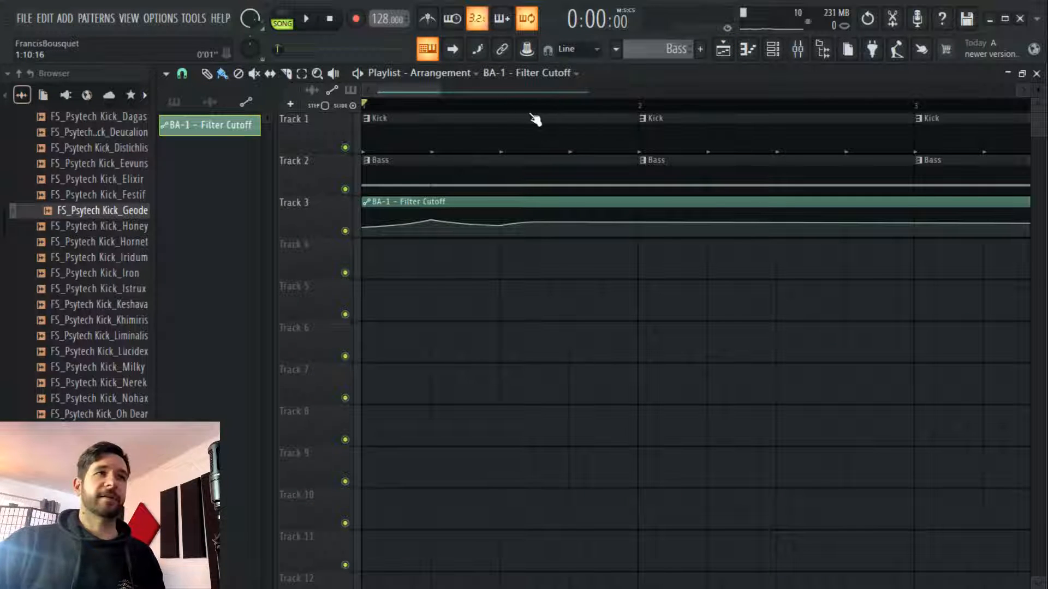
pyautogui.scroll(-2, 525, 113)
# Add the Duck plugin to slot 2 of the BA-1 mixer track and load its Synth 3 user preset
pyautogui.click(798, 54)
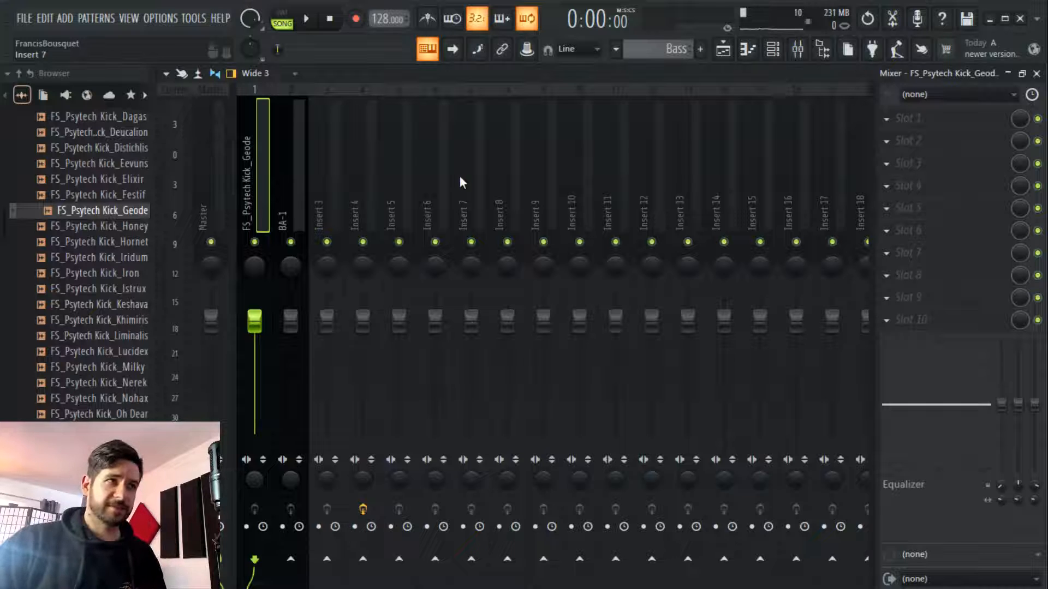
pyautogui.click(290, 180)
pyautogui.click(944, 161)
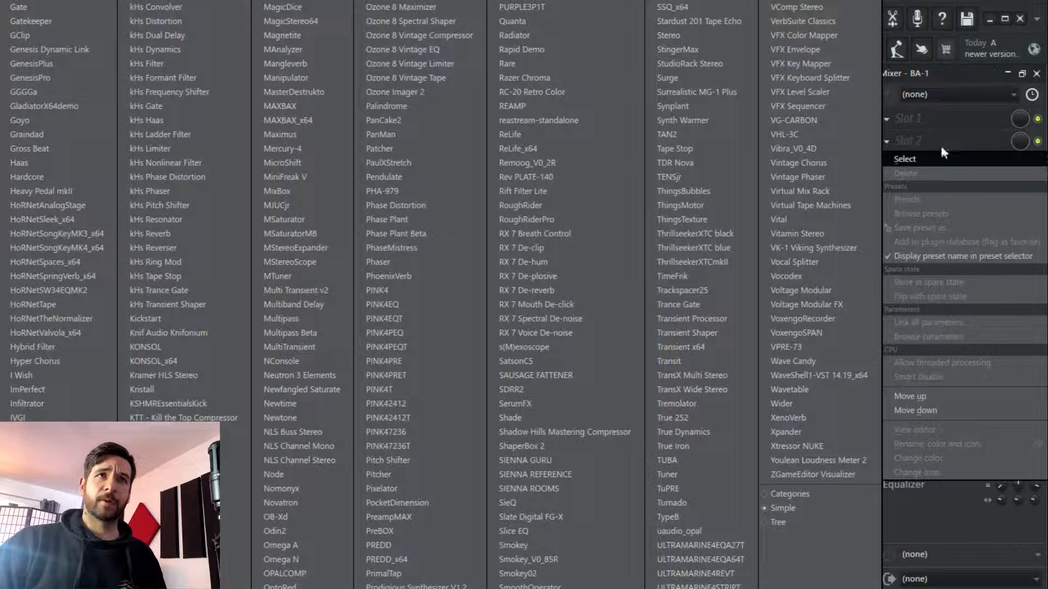
pyautogui.click(164, 474)
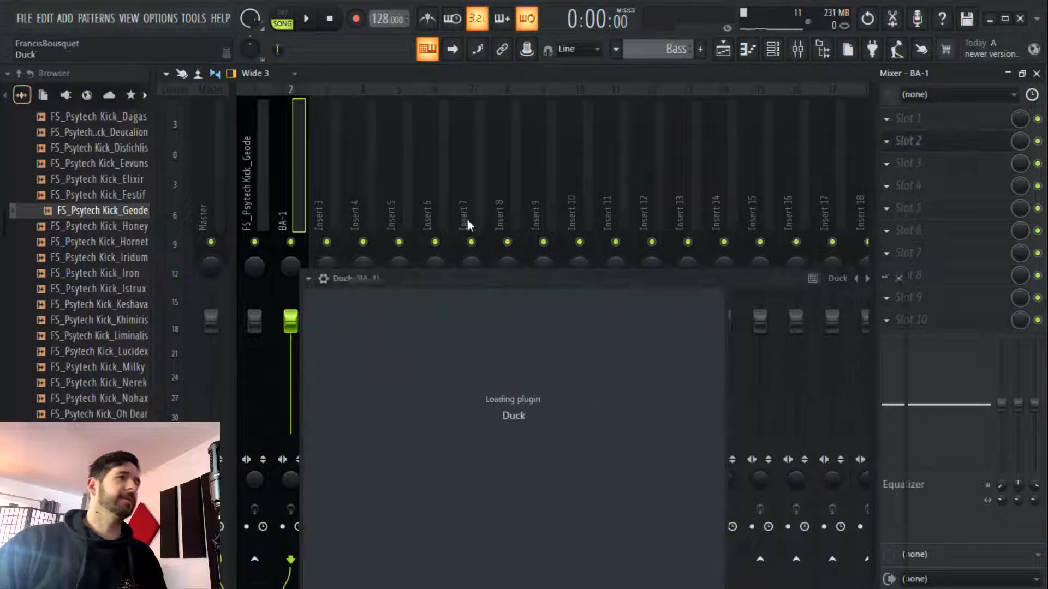
pyautogui.click(536, 215)
pyautogui.moveTo(578, 241)
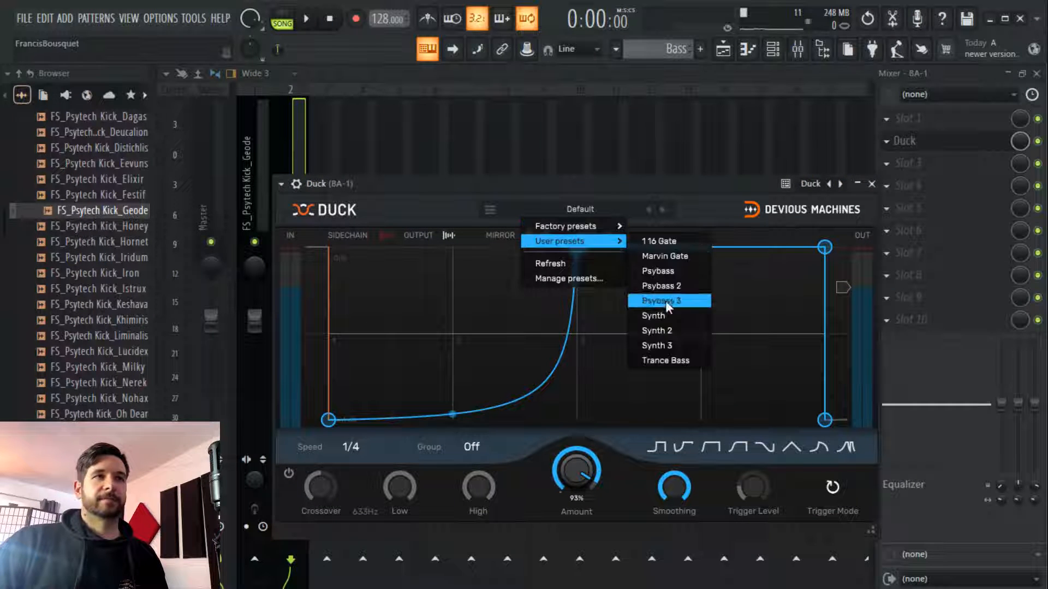
pyautogui.click(656, 346)
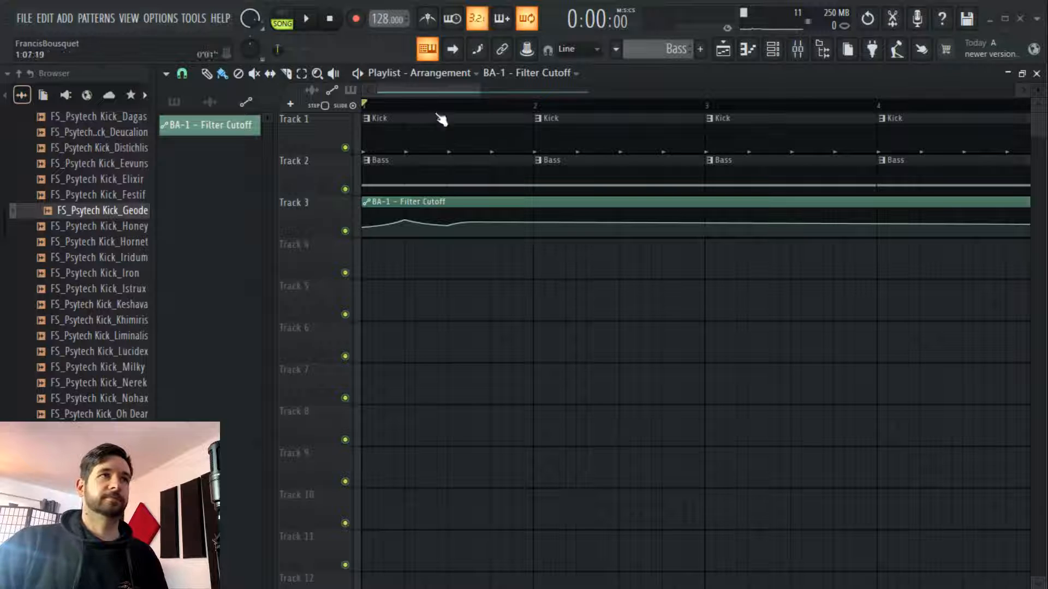
# Play the loop, then add a raised filter cutoff automation point at step 3 of bar 1
pyautogui.press('space')
pyautogui.scroll(-3, 440, 115)
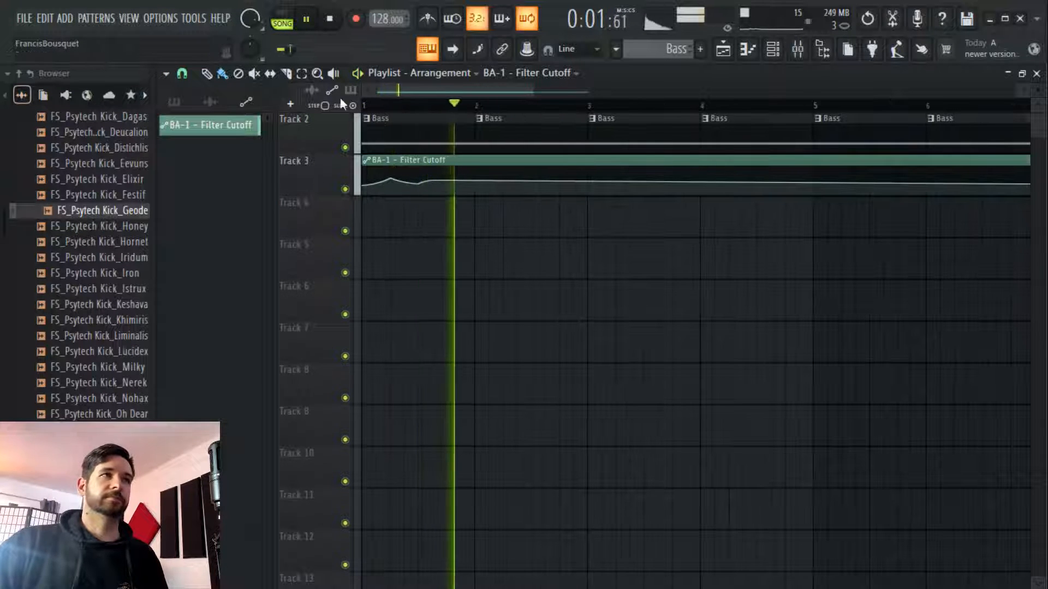
pyautogui.press('space')
pyautogui.scroll(3, 387, 111)
pyautogui.press('space')
pyautogui.moveTo(389, 91); pyautogui.dragTo(303, 83)
pyautogui.press('space')
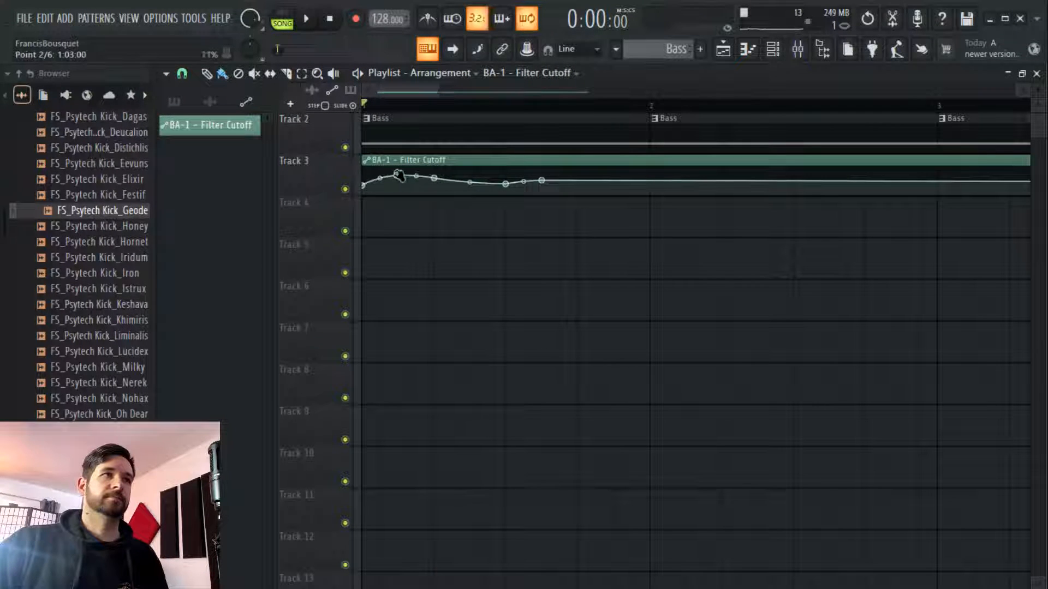
# Lower the cutoff point at step 5 of bar 1, raise the one at step 9, and curve the segments between them
pyautogui.press('space')
pyautogui.moveTo(380, 179); pyautogui.dragTo(416, 180)
pyautogui.press('space')
pyautogui.press('space')
pyautogui.press('space')
pyautogui.press('space')
pyautogui.press('space')
pyautogui.press('space')
pyautogui.press('space')
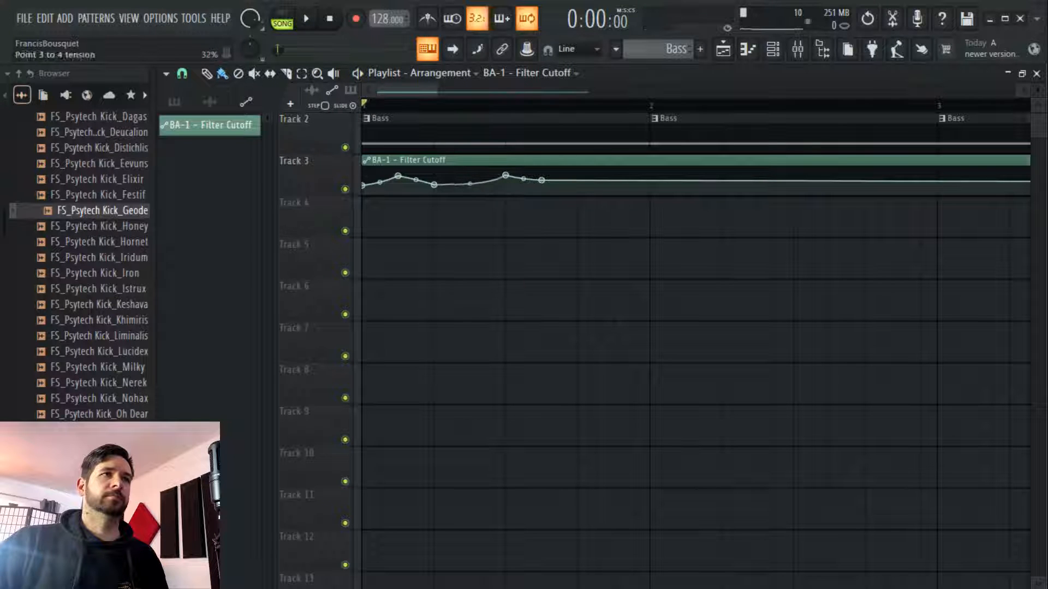
# Move the last bar 1 cutoff point to step 13 at a lower level and audition the curve
pyautogui.press('space')
pyautogui.press('space')
pyautogui.press('space')
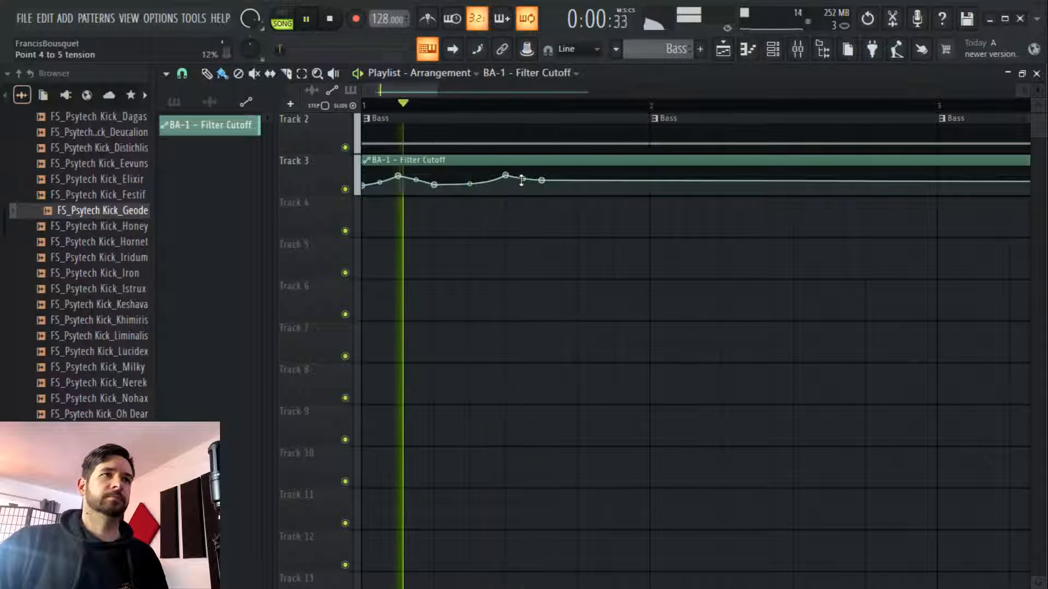
pyautogui.press('space')
pyautogui.press('space')
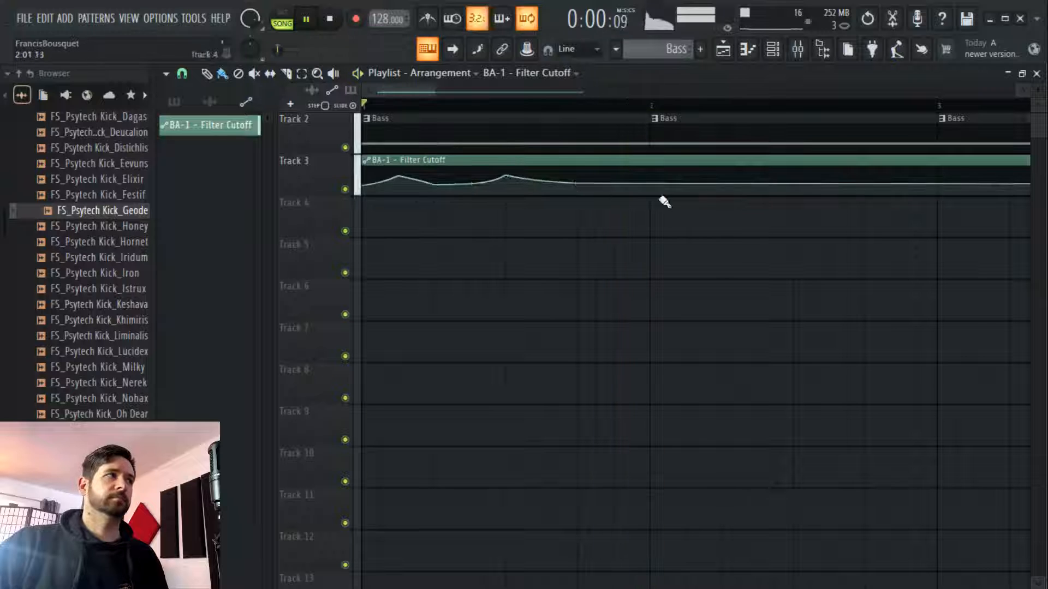
# Add a low cutoff automation point at the start of bar 2 and replay the loop
pyautogui.rightClick(648, 181)
pyautogui.moveTo(614, 181); pyautogui.dragTo(652, 186)
pyautogui.press('space')
pyautogui.press('space')
pyautogui.press('space')
pyautogui.press('space')
# Add a raised cutoff point at step 5 of bar 2 and a slightly lower one at step 9, then replay the loop
pyautogui.rightClick(723, 174)
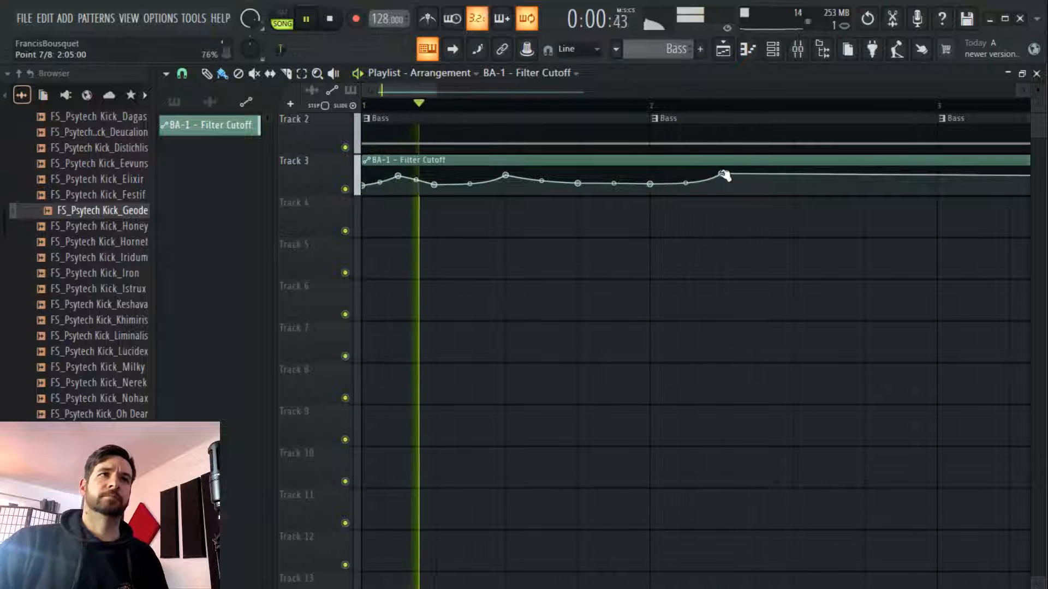
pyautogui.press('space')
pyautogui.press('space')
pyautogui.moveTo(721, 174); pyautogui.dragTo(723, 178)
pyautogui.rightClick(794, 180)
pyautogui.press('space')
pyautogui.press('space')
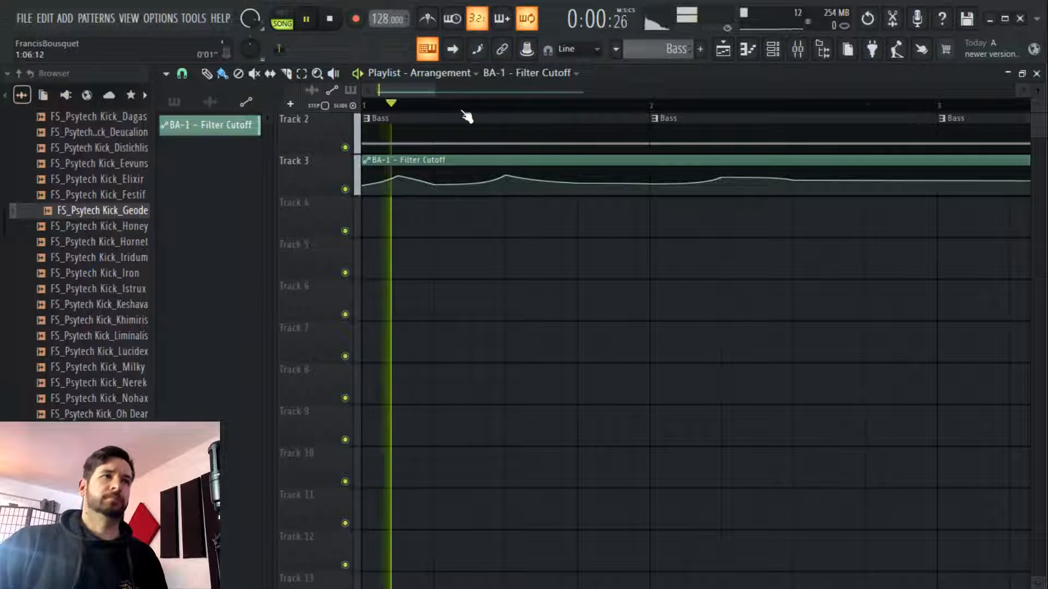
# Slice the filter cutoff automation clip at bar 3 and delete the part after the cut
pyautogui.scroll(-3, 466, 116)
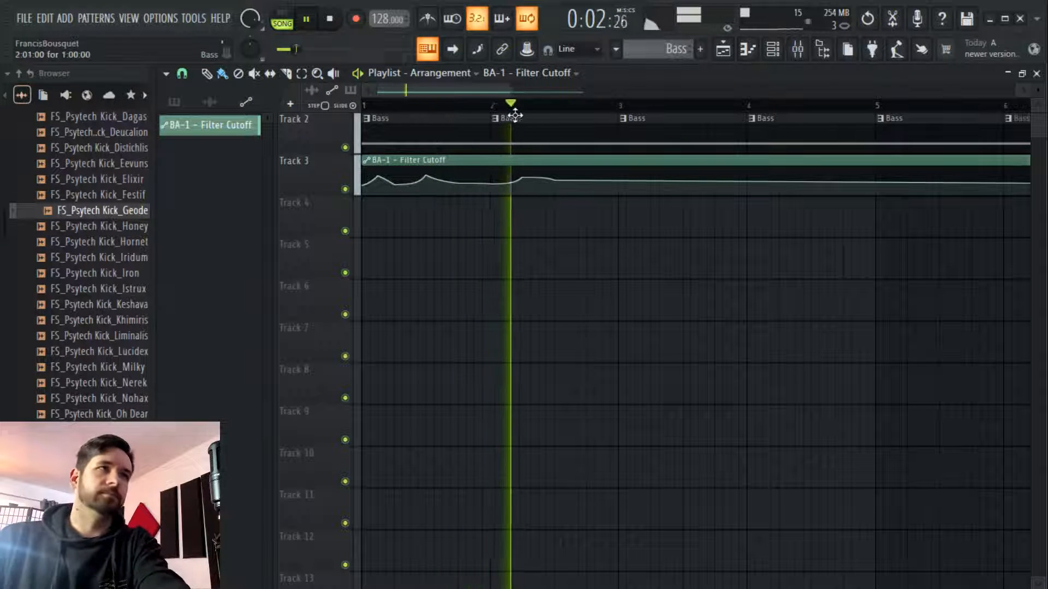
pyautogui.scroll(-2, 511, 116)
pyautogui.press('space')
pyautogui.press('space')
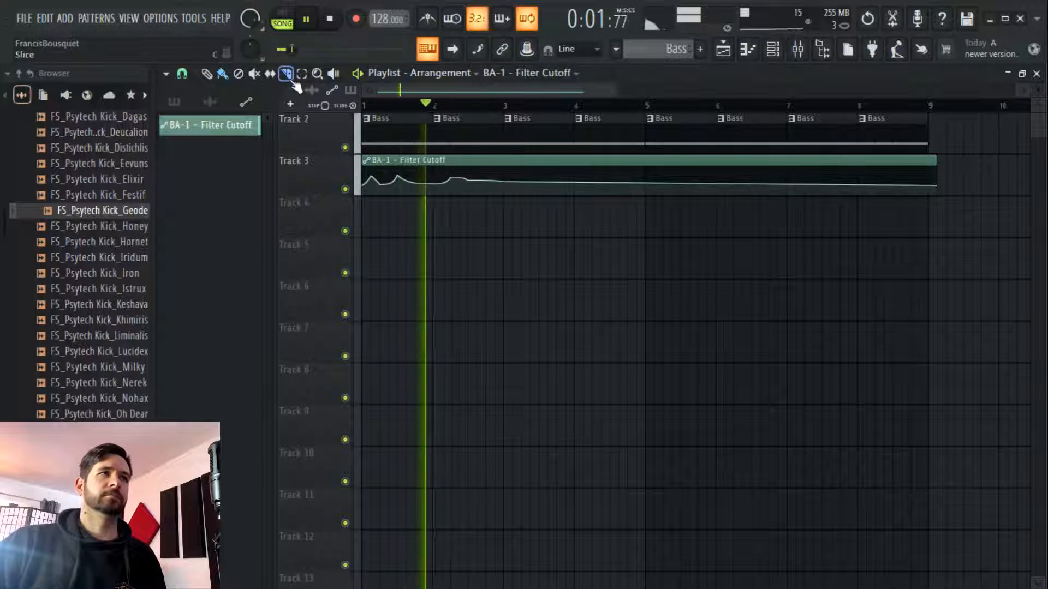
pyautogui.moveTo(501, 213); pyautogui.dragTo(502, 159)
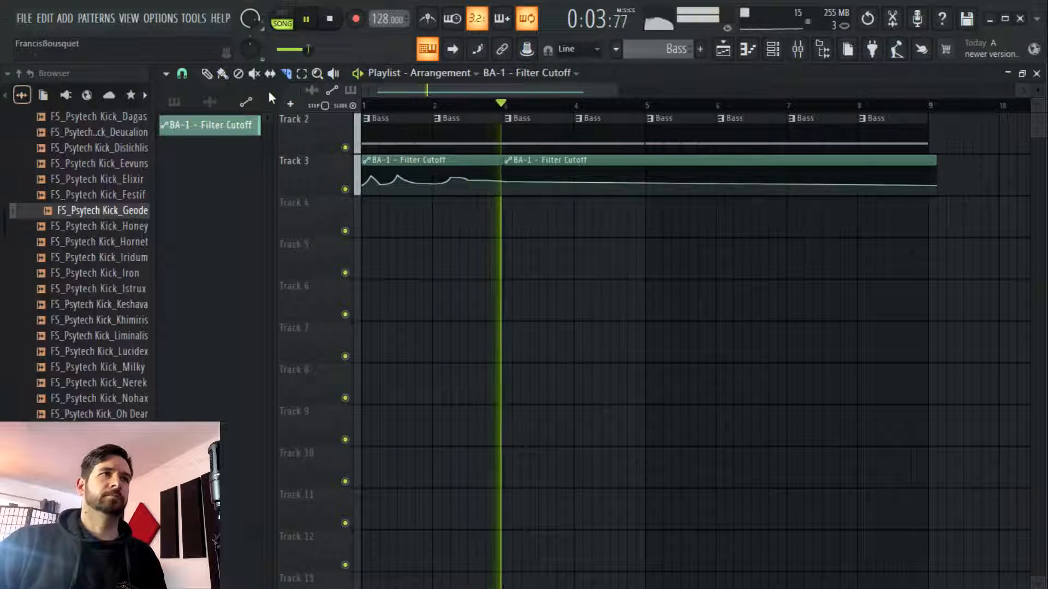
pyautogui.click(223, 75)
pyautogui.press('space')
pyautogui.rightClick(586, 162)
pyautogui.press('space')
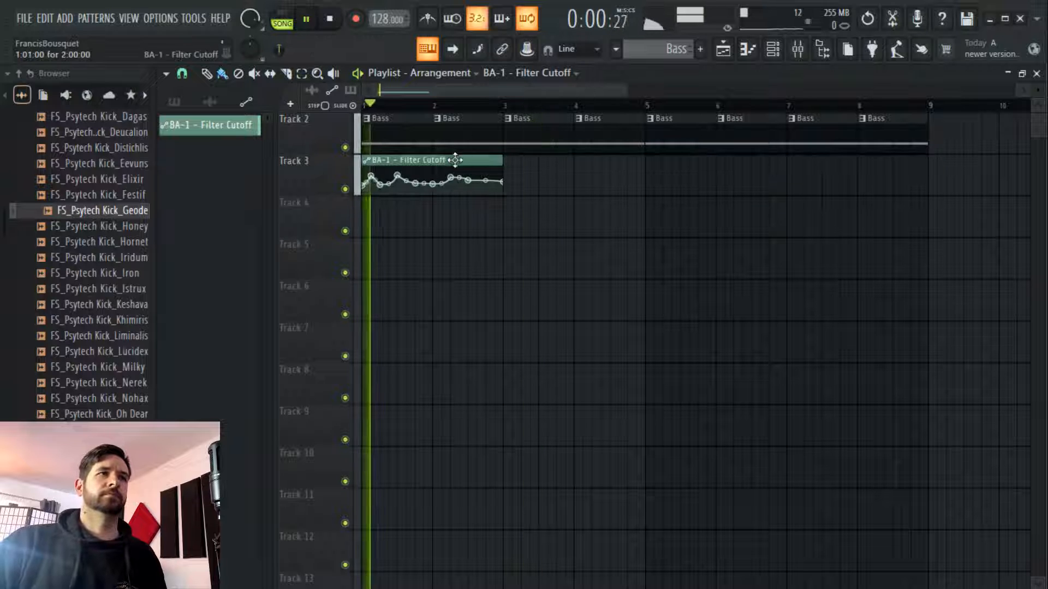
# Repeat the two-bar filter cutoff clip on Track 3 from bar 3 through bar 8
pyautogui.click(519, 167)
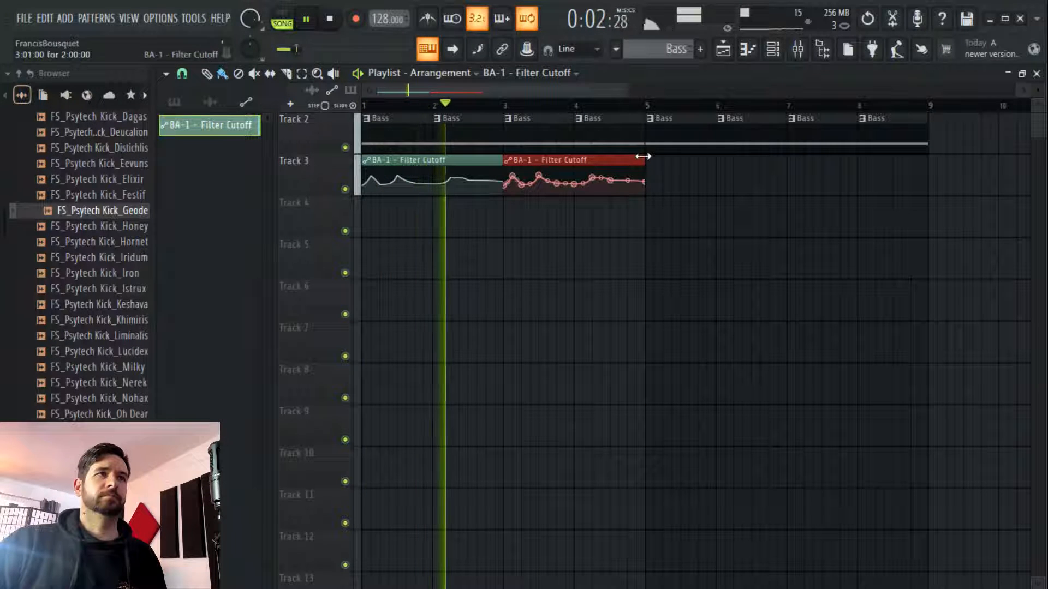
pyautogui.hotkey('ctrl', 'b')
pyautogui.hotkey('ctrl', 'b')
# Stop playback, widen the browser and look through the sample folders for a pack with drum sounds
pyautogui.scroll(10, 99, 251)
pyautogui.scroll(-20, 99, 253)
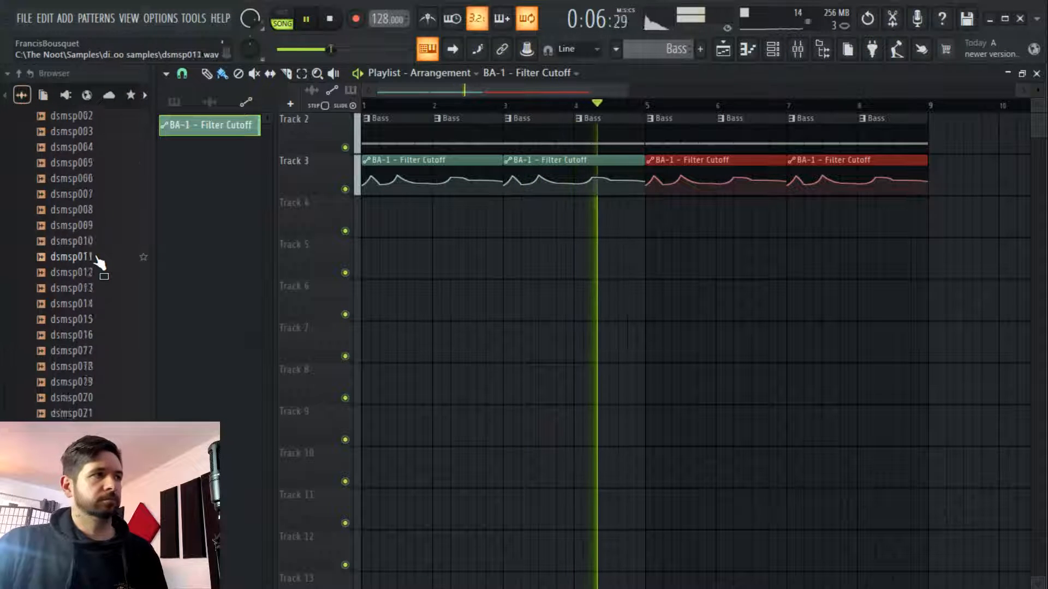
pyautogui.scroll(-20, 99, 262)
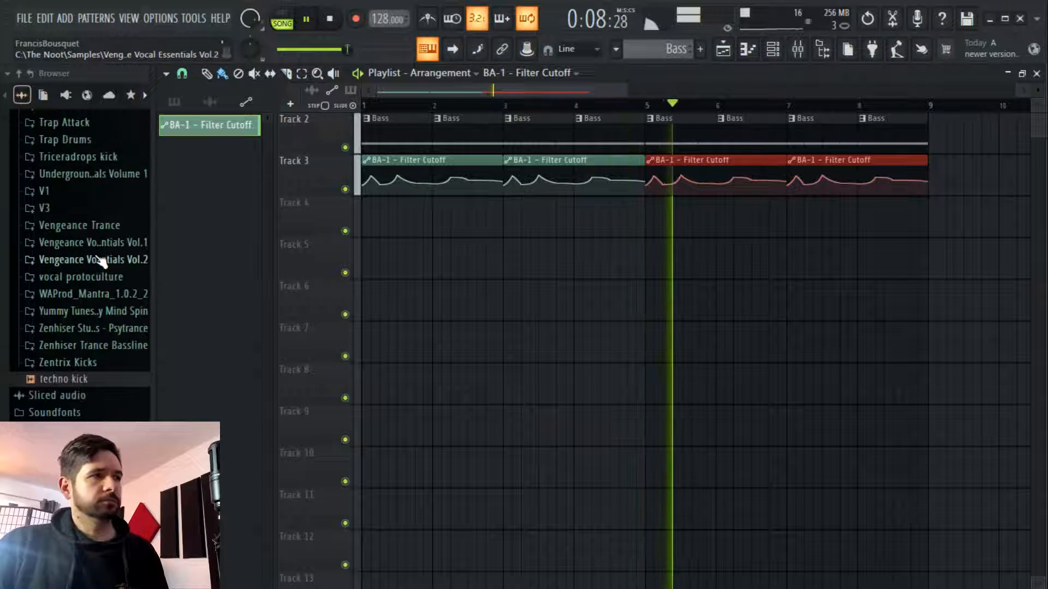
pyautogui.scroll(15, 77, 276)
pyautogui.press('space')
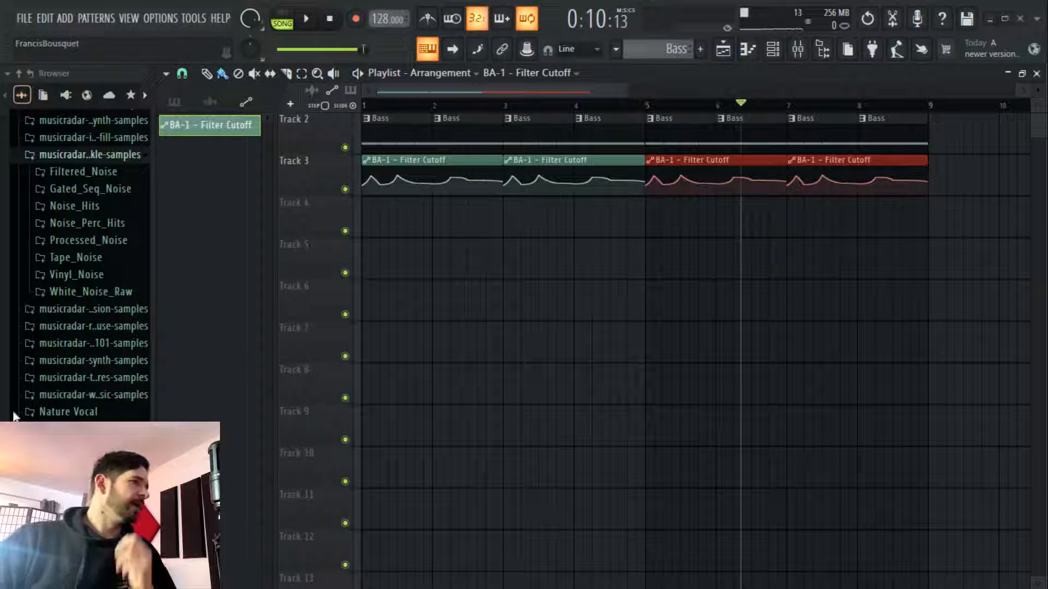
pyautogui.scroll(-15, 86, 278)
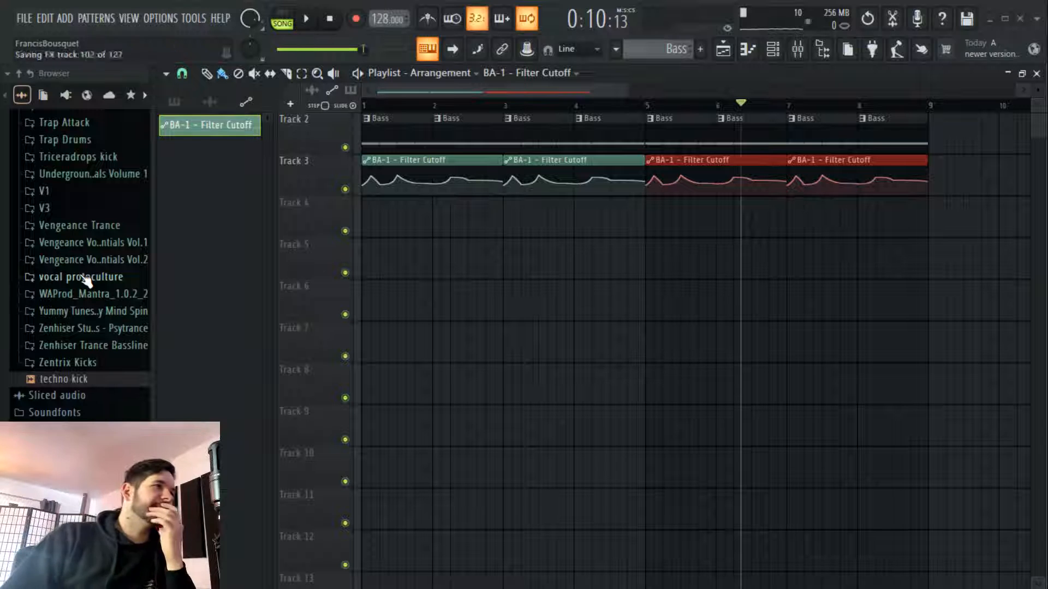
pyautogui.scroll(15, 88, 281)
pyautogui.scroll(4, 104, 311)
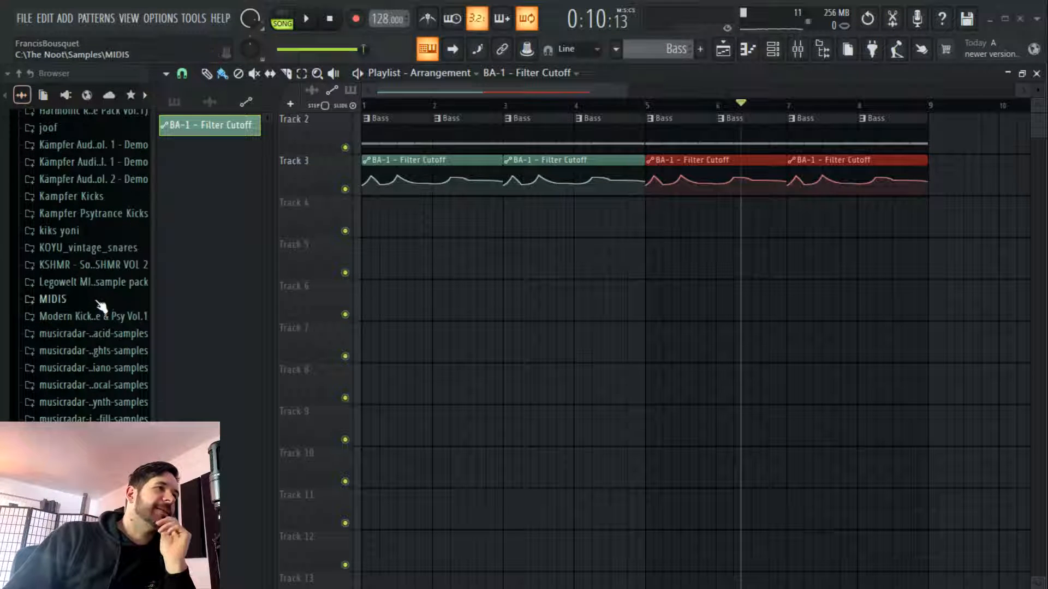
pyautogui.moveTo(151, 212); pyautogui.dragTo(221, 229)
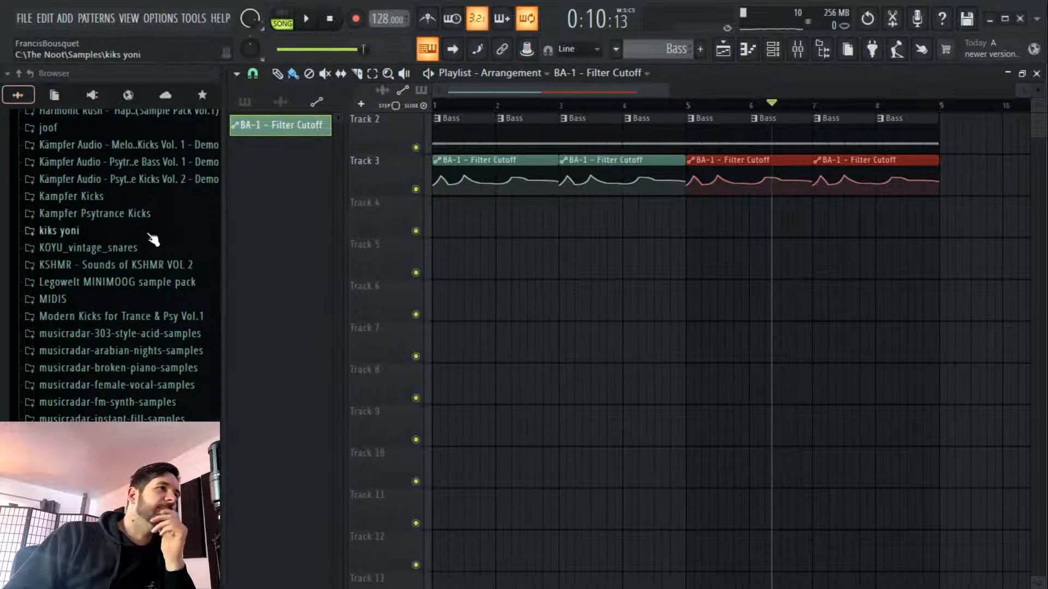
pyautogui.scroll(5, 153, 238)
pyautogui.scroll(3, 153, 238)
pyautogui.scroll(-15, 151, 236)
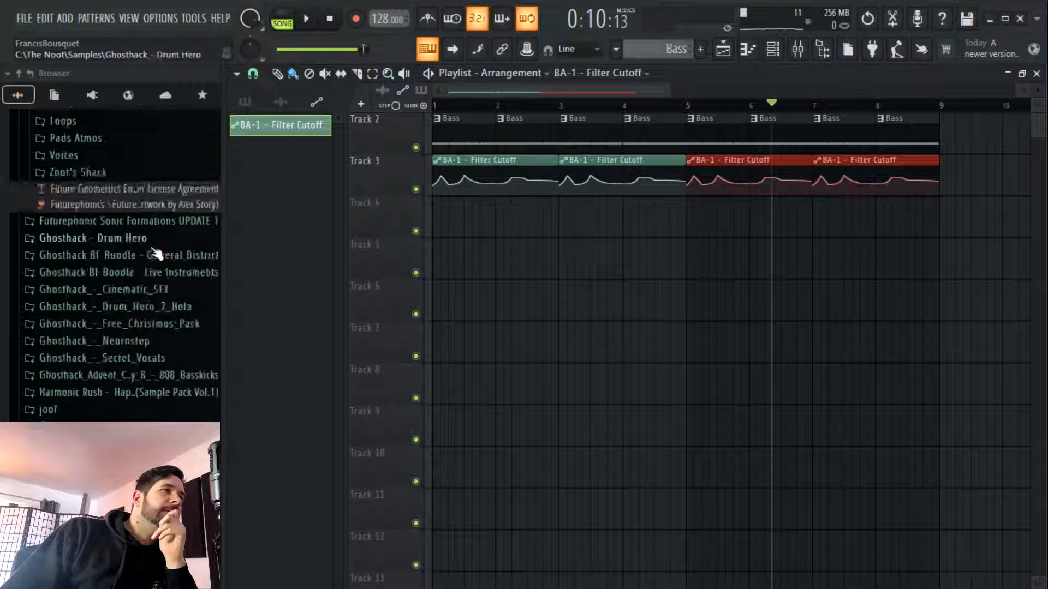
pyautogui.scroll(-10, 157, 255)
pyautogui.scroll(4, 141, 275)
pyautogui.scroll(4, 125, 185)
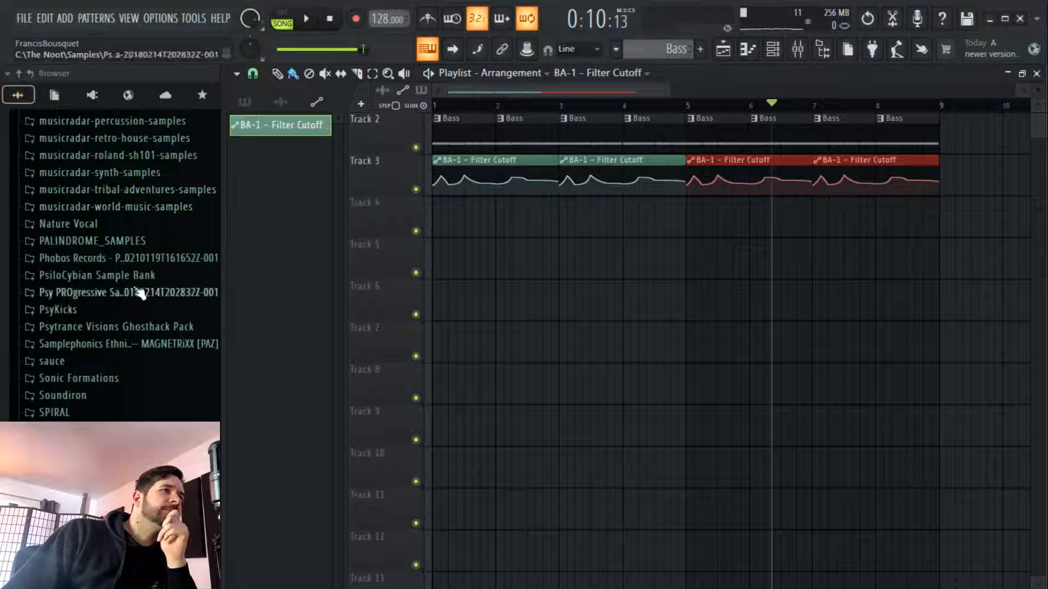
pyautogui.scroll(3, 131, 319)
pyautogui.scroll(-12, 133, 311)
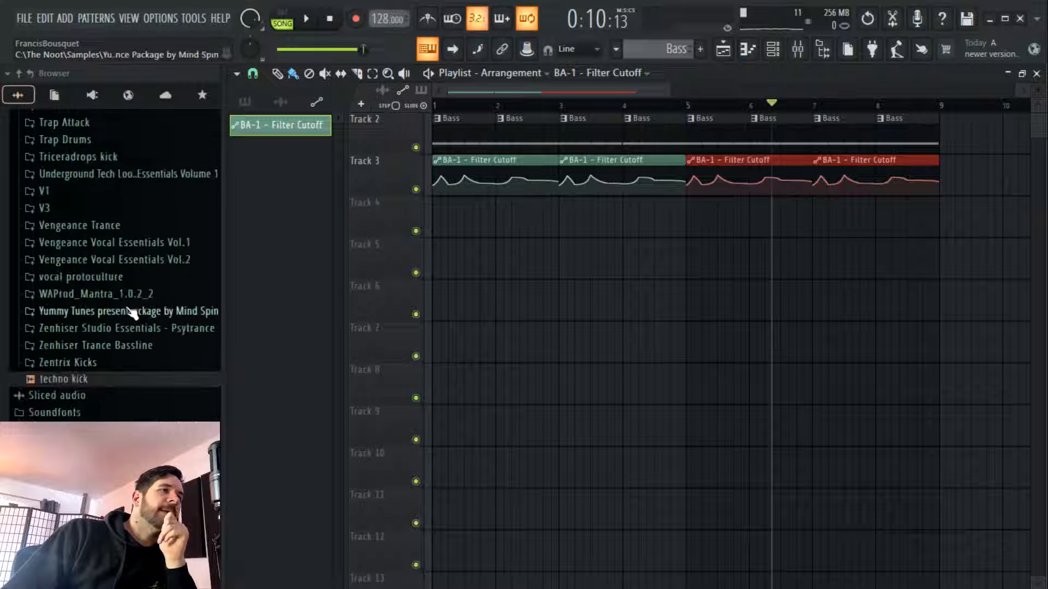
pyautogui.scroll(20, 131, 314)
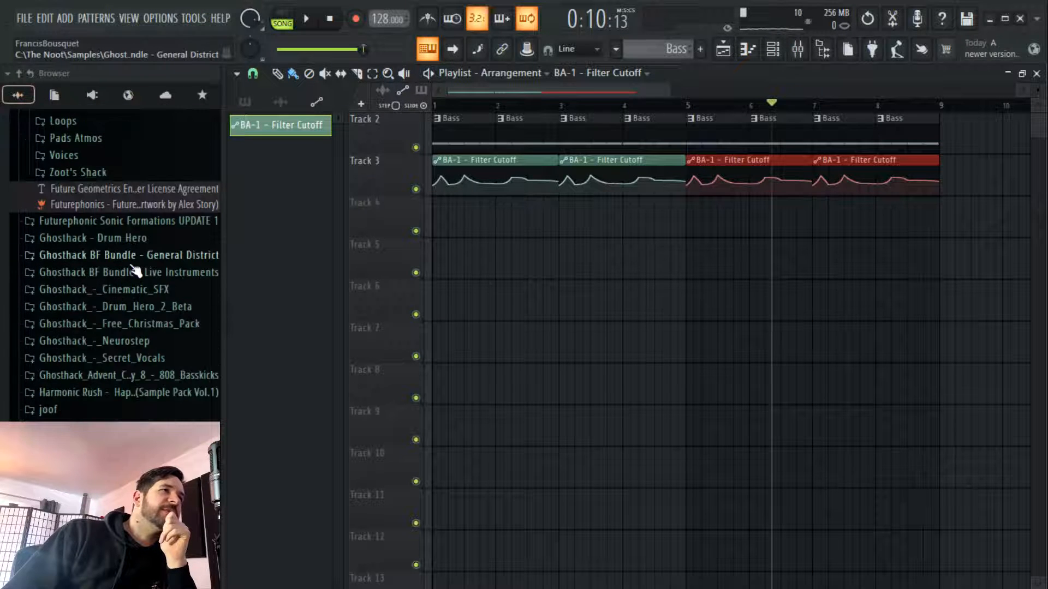
pyautogui.scroll(6, 132, 271)
pyautogui.scroll(-18, 133, 271)
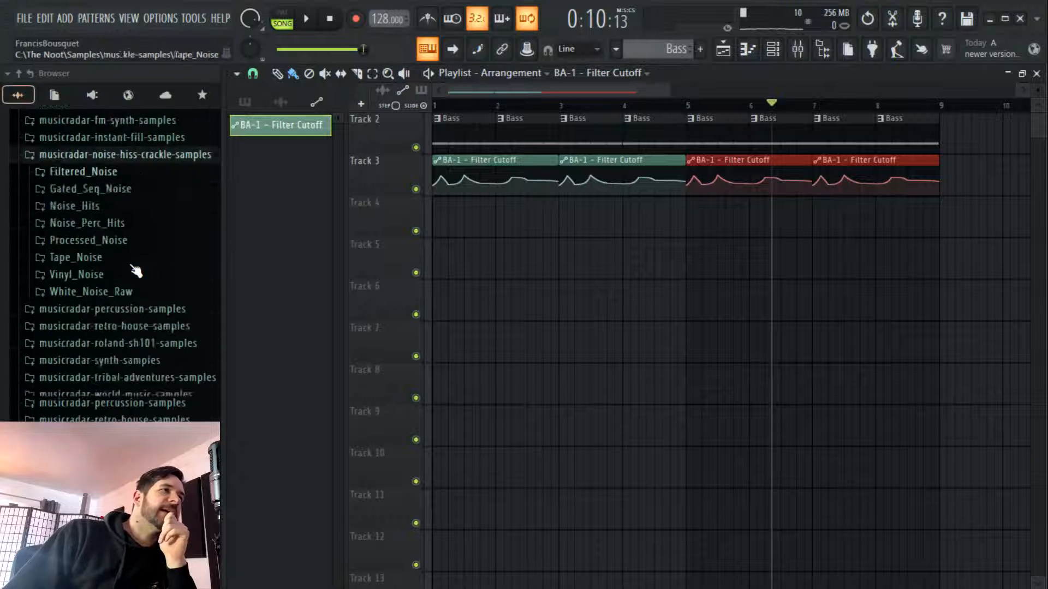
pyautogui.scroll(5, 131, 272)
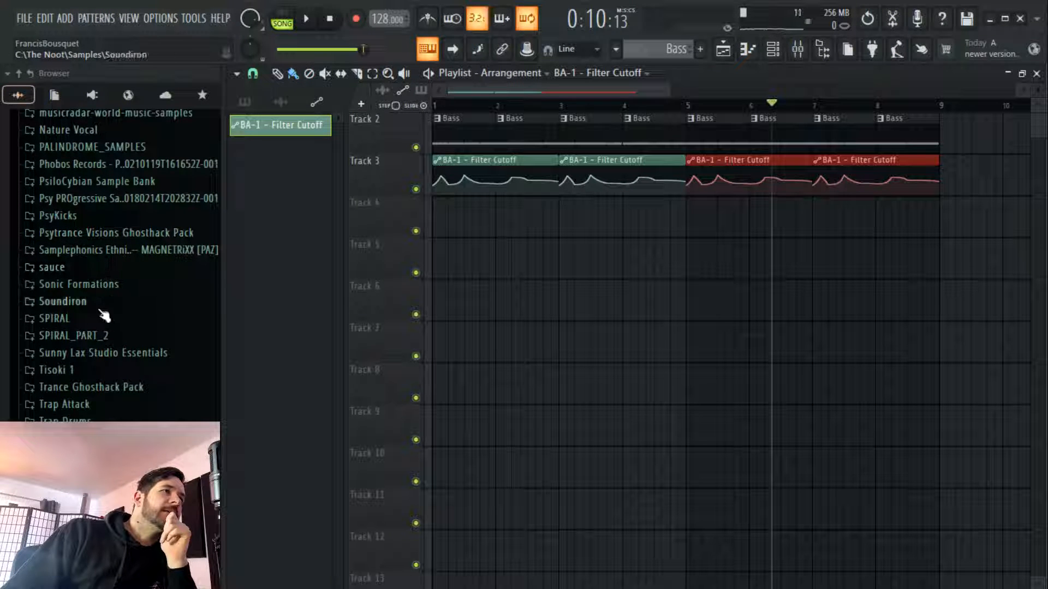
# Open the SLSE Claps folder within Sunny Lax Studio Essentials' drum hits and audition SLSE Clap - 002
pyautogui.click(100, 354)
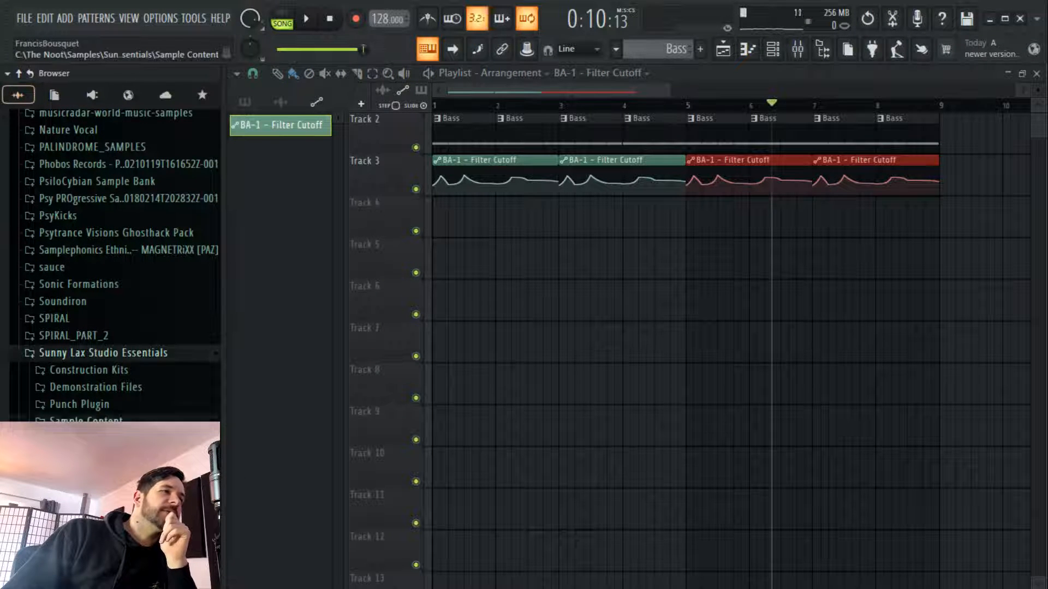
pyautogui.click(86, 420)
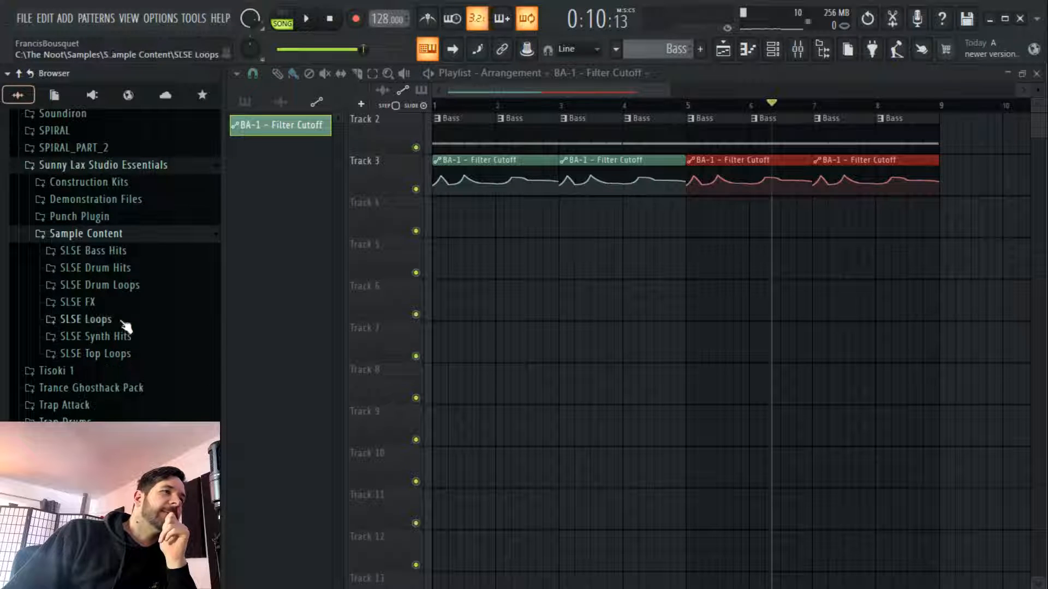
pyautogui.click(120, 270)
pyautogui.click(104, 301)
pyautogui.click(117, 334)
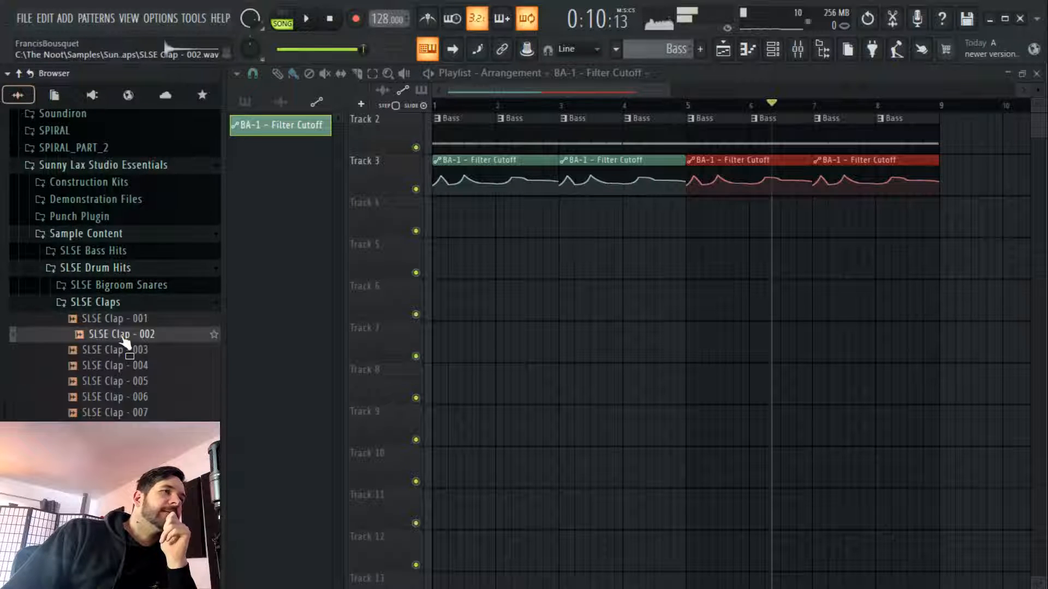
pyautogui.scroll(-6, 133, 399)
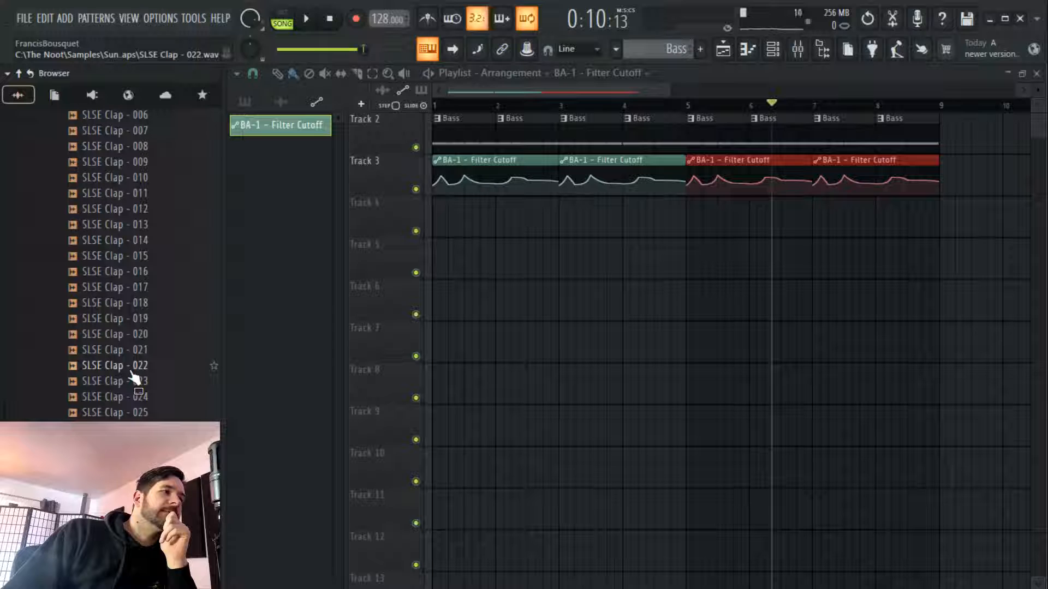
# Audition several SLSE claps over the playing loop and add SLSE Clap - 019 as a new channel in the Channel rack
pyautogui.click(772, 49)
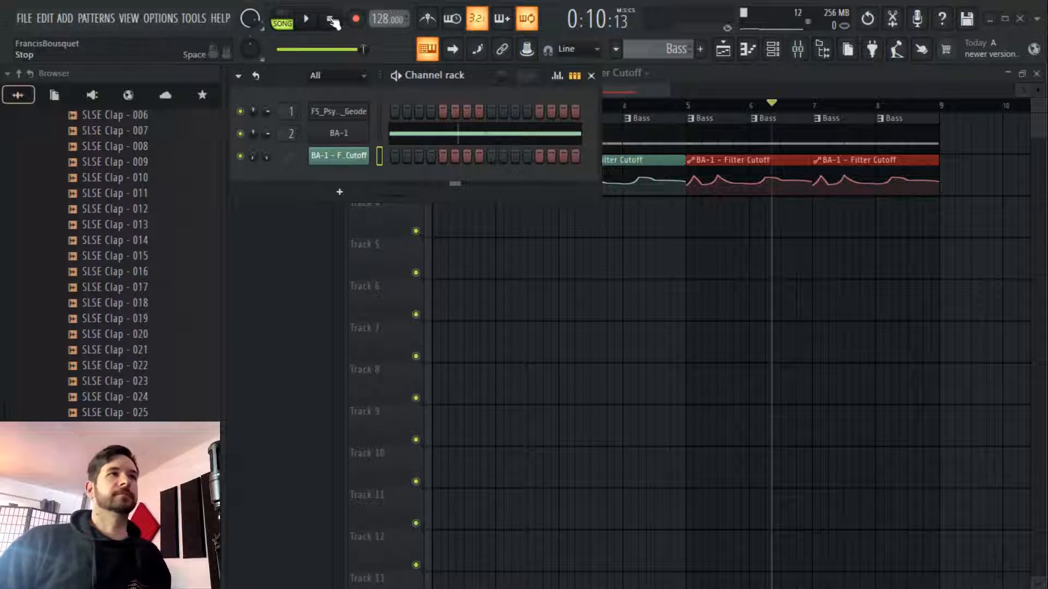
pyautogui.press('space')
pyautogui.click(142, 368)
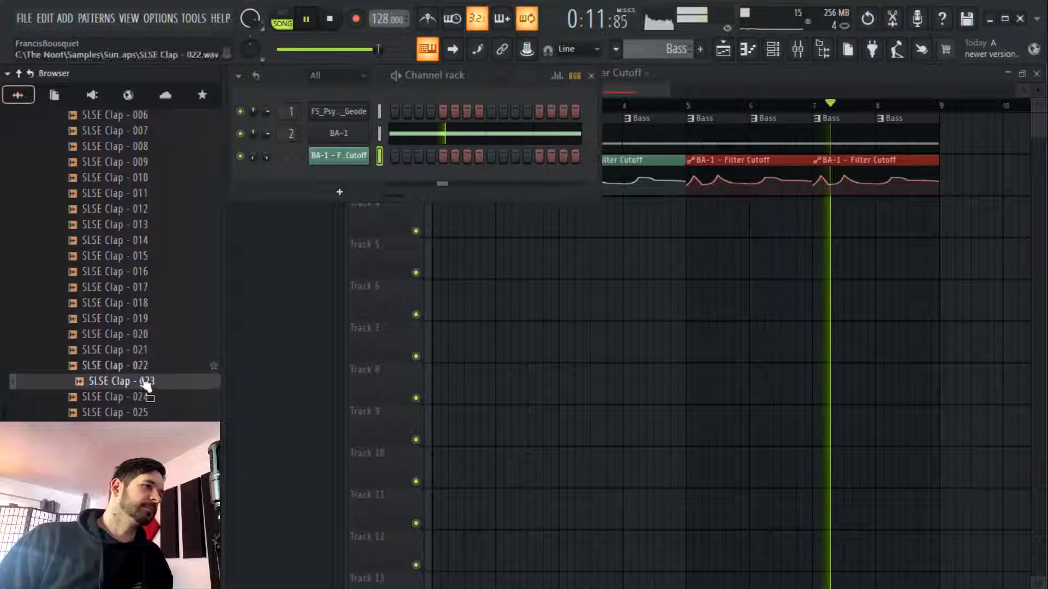
pyautogui.click(142, 352)
pyautogui.click(142, 336)
pyautogui.click(143, 321)
pyautogui.scroll(-2, 142, 309)
pyautogui.moveTo(162, 202); pyautogui.dragTo(346, 187)
pyautogui.click(150, 242)
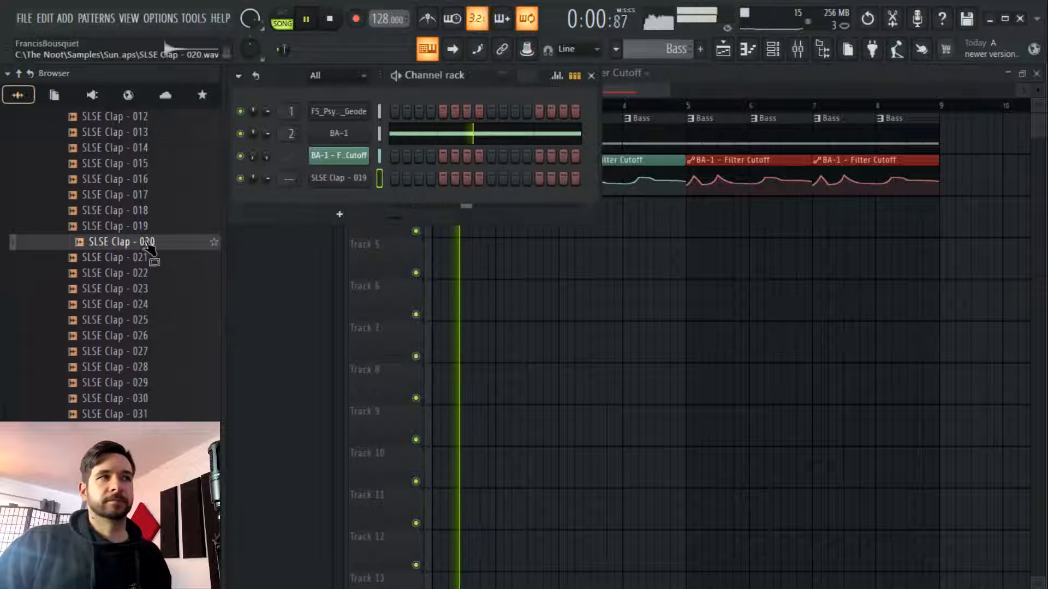
pyautogui.press('space')
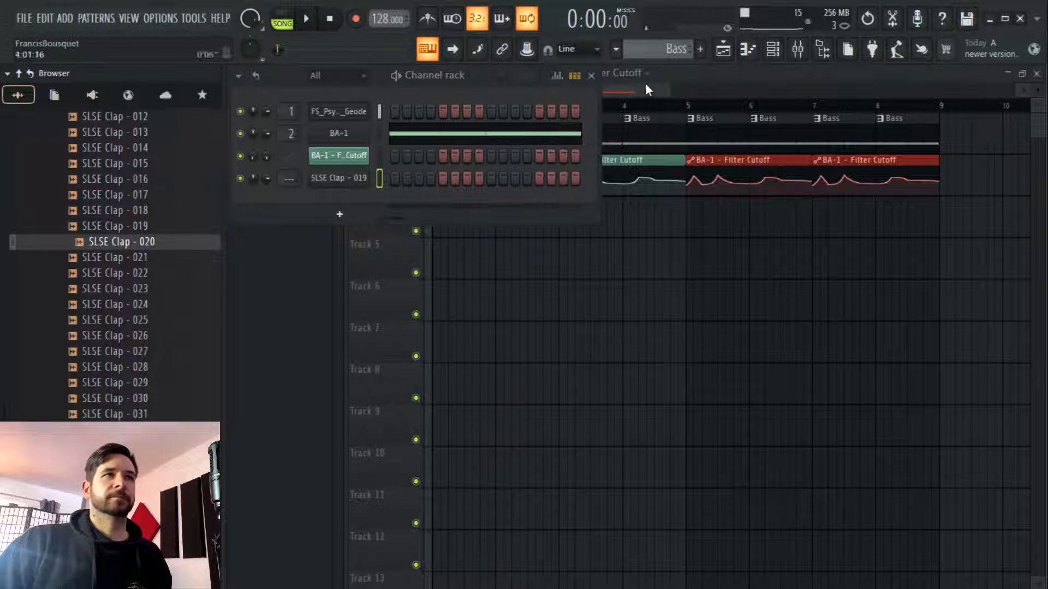
# Create a pattern named clap with SLSE Clap - 019 hits on steps 5 and 13
pyautogui.click(701, 50)
pyautogui.write('clap')
pyautogui.press('Return')
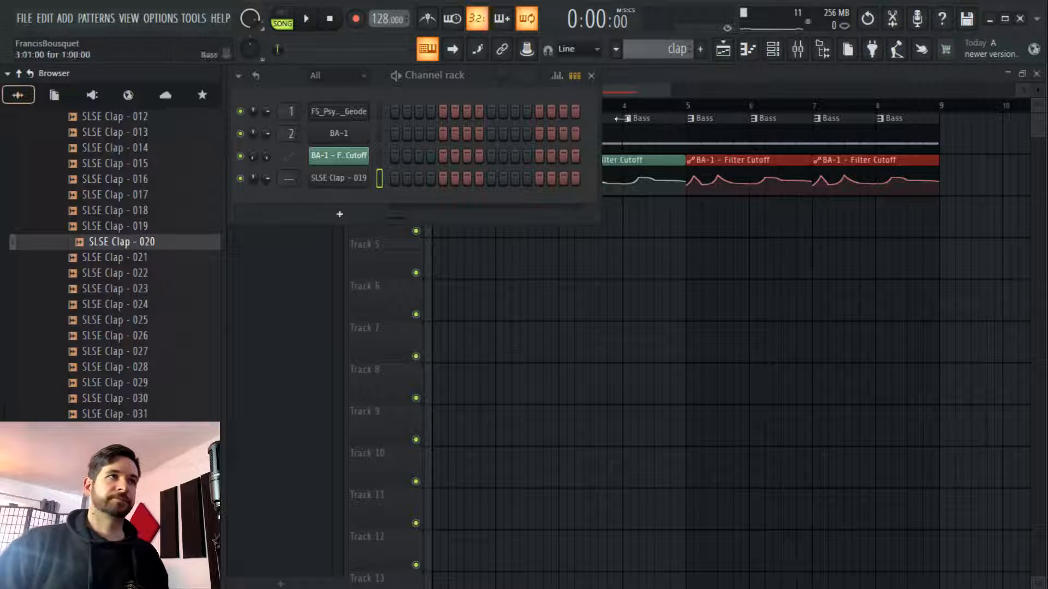
# Place the clap pattern on Track 5 and repeat it in every bar from bar 1 through bar 8
pyautogui.click(512, 251)
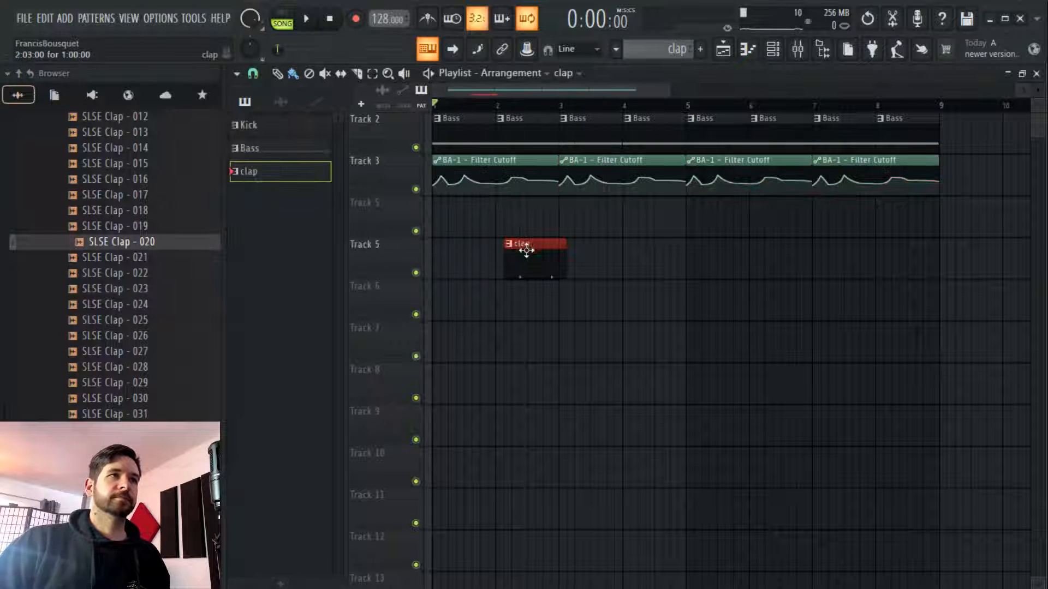
pyautogui.moveTo(524, 250); pyautogui.dragTo(452, 249)
pyautogui.press('space')
pyautogui.click(506, 259)
pyautogui.moveTo(510, 264); pyautogui.dragTo(875, 260)
pyautogui.press('space')
pyautogui.click(883, 261)
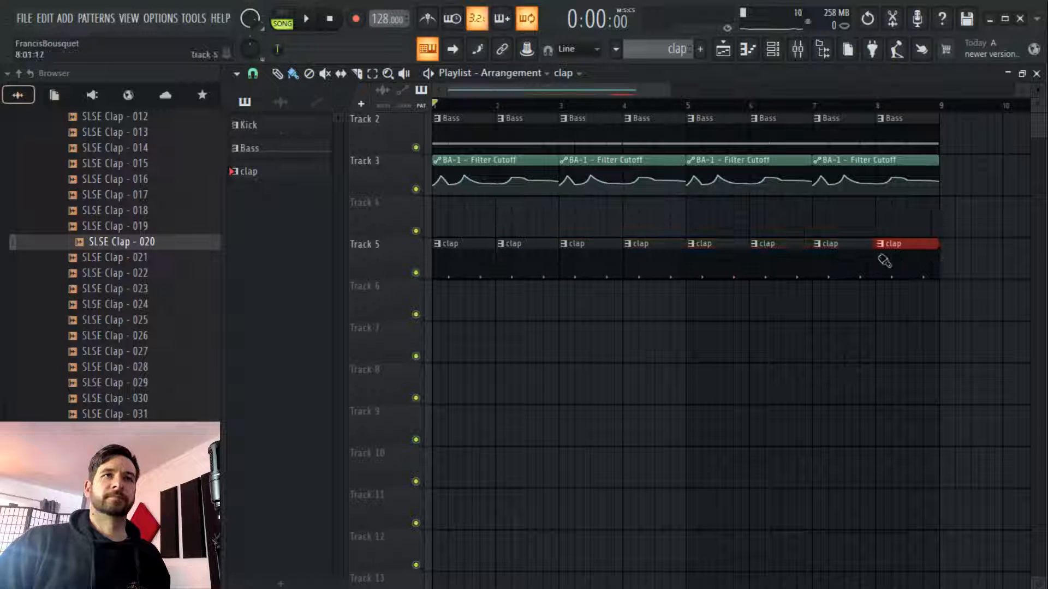
# Play the loop and route the SLSE Clap - 019 channel to mixer insert 3
pyautogui.press('space')
pyautogui.click(797, 50)
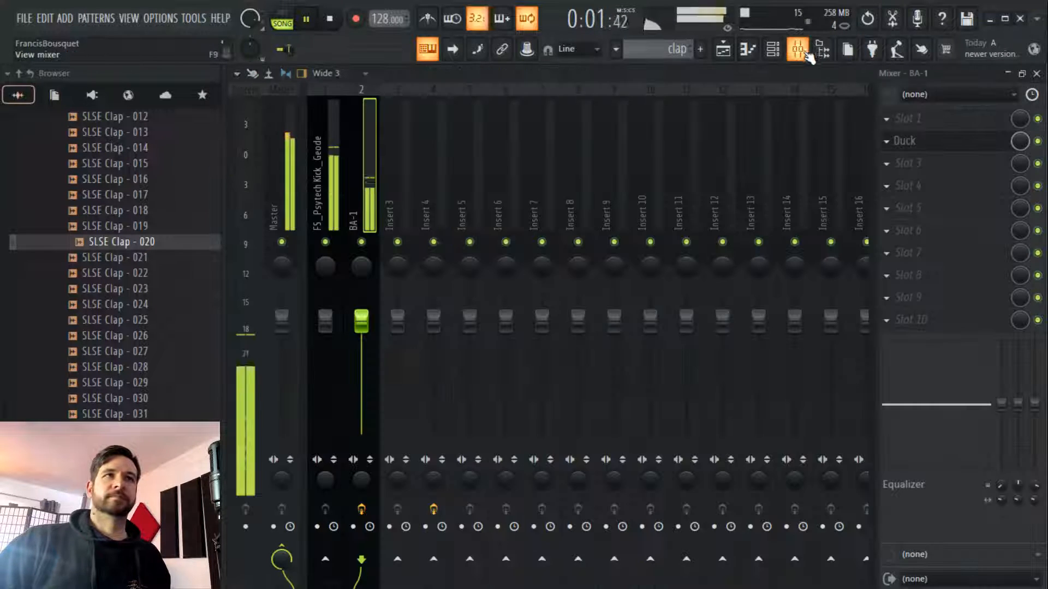
pyautogui.rightClick(409, 217)
pyautogui.moveTo(469, 250)
pyautogui.click(571, 250)
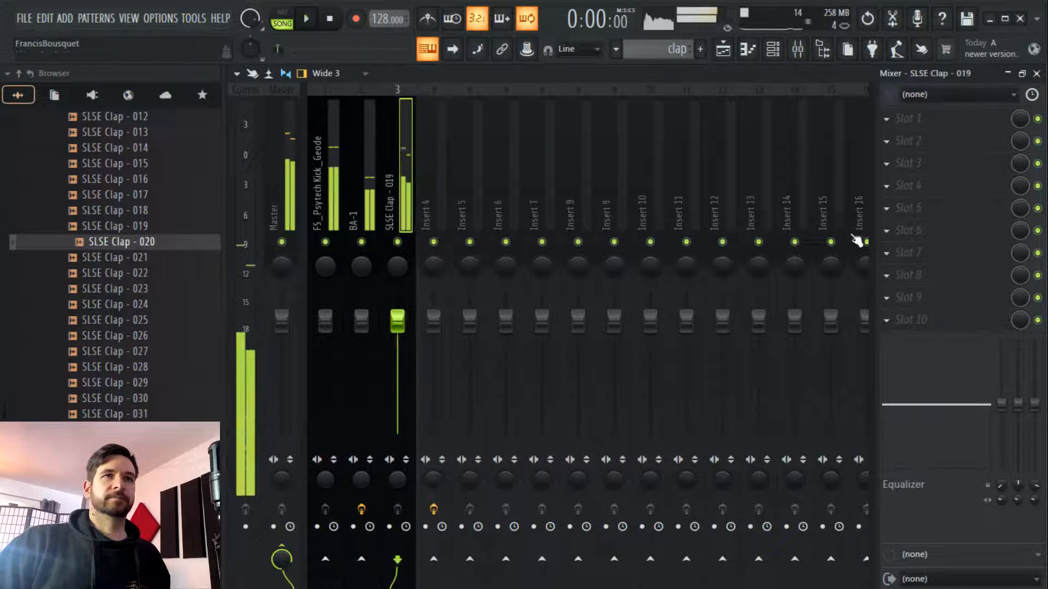
# Add FabFilter Pro-Q 3 to slot 7 of the clap insert and set a 72 dB/oct low cut above about 309 Hz
pyautogui.click(886, 240)
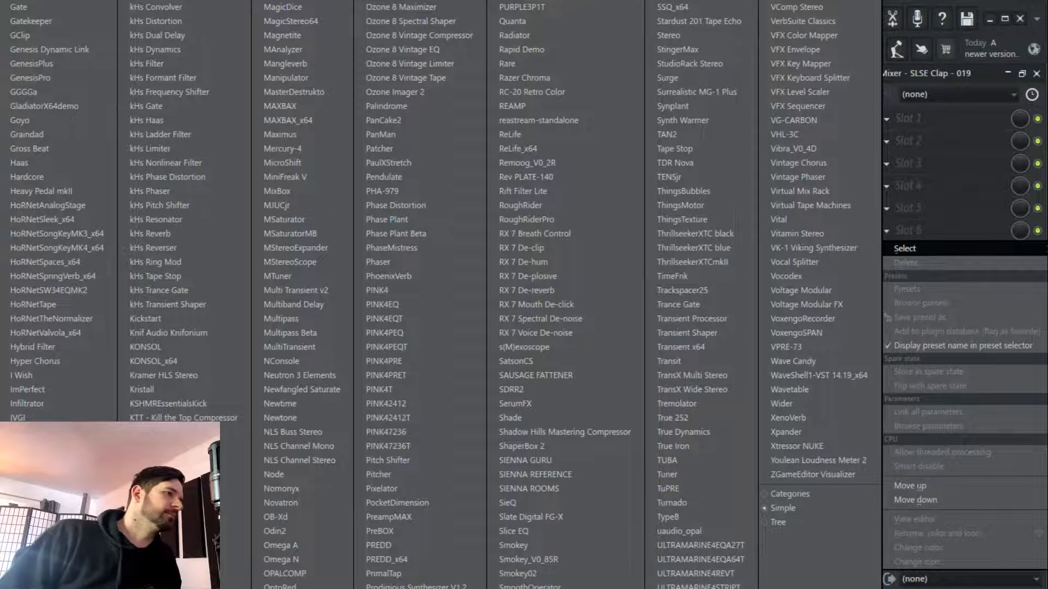
pyautogui.click(1, 240)
pyautogui.doubleClick(350, 422)
pyautogui.moveTo(350, 422); pyautogui.dragTo(615, 424)
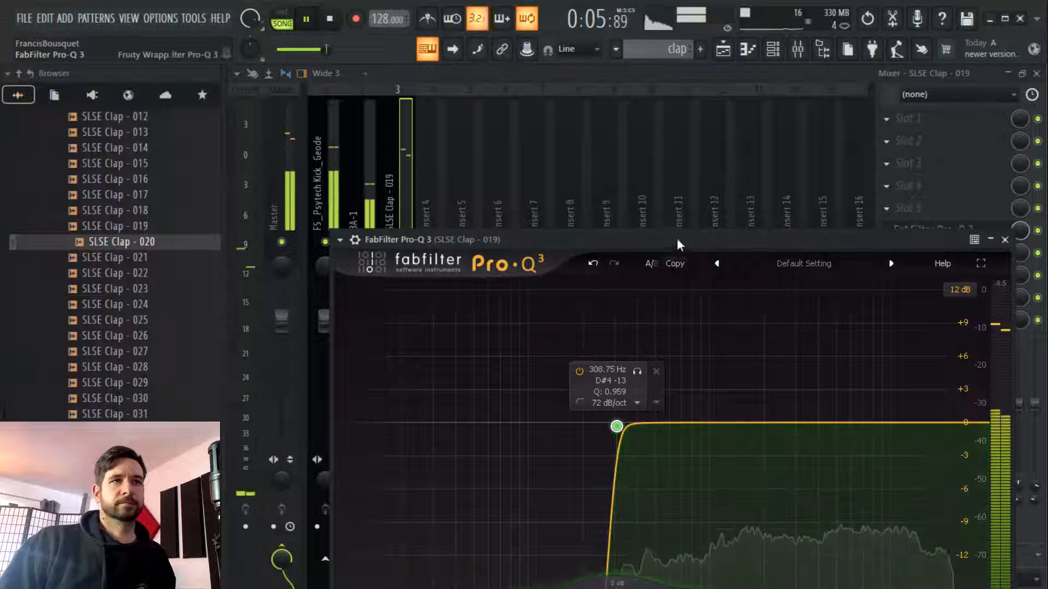
pyautogui.moveTo(676, 238); pyautogui.dragTo(623, 179)
pyautogui.moveTo(574, 368); pyautogui.dragTo(630, 377)
pyautogui.press('F5')
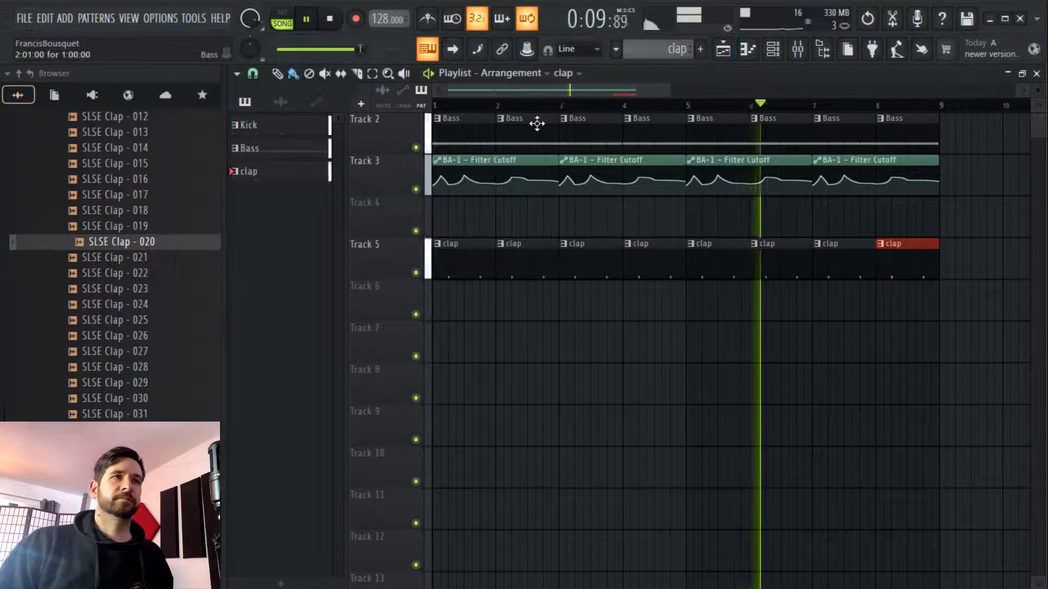
pyautogui.press('space')
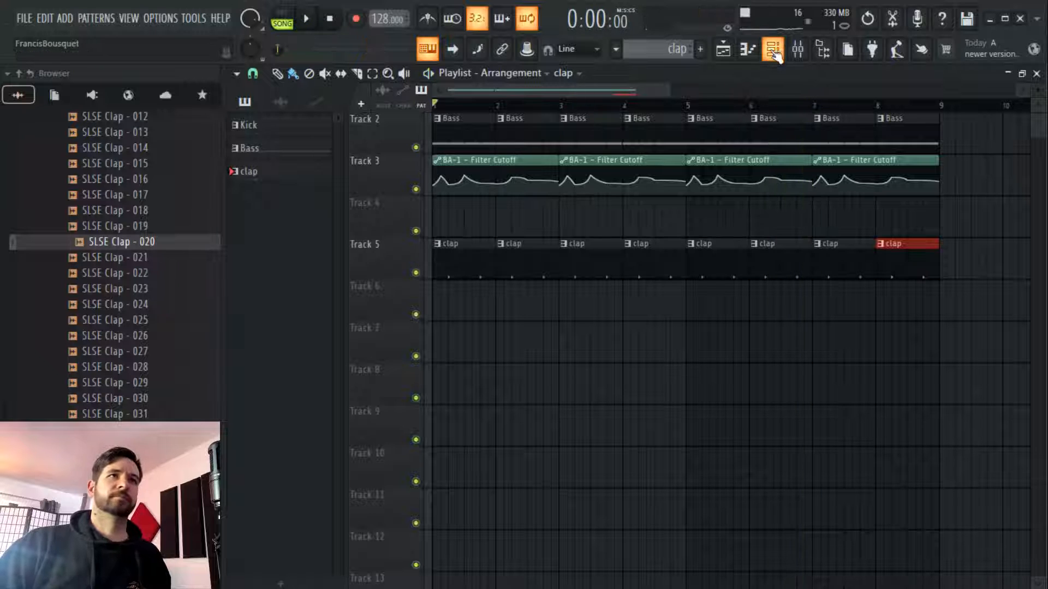
# Open the BA-1, try the FM amount around its centre while the loop plays, and raise the drive amount slightly
pyautogui.press('F6')
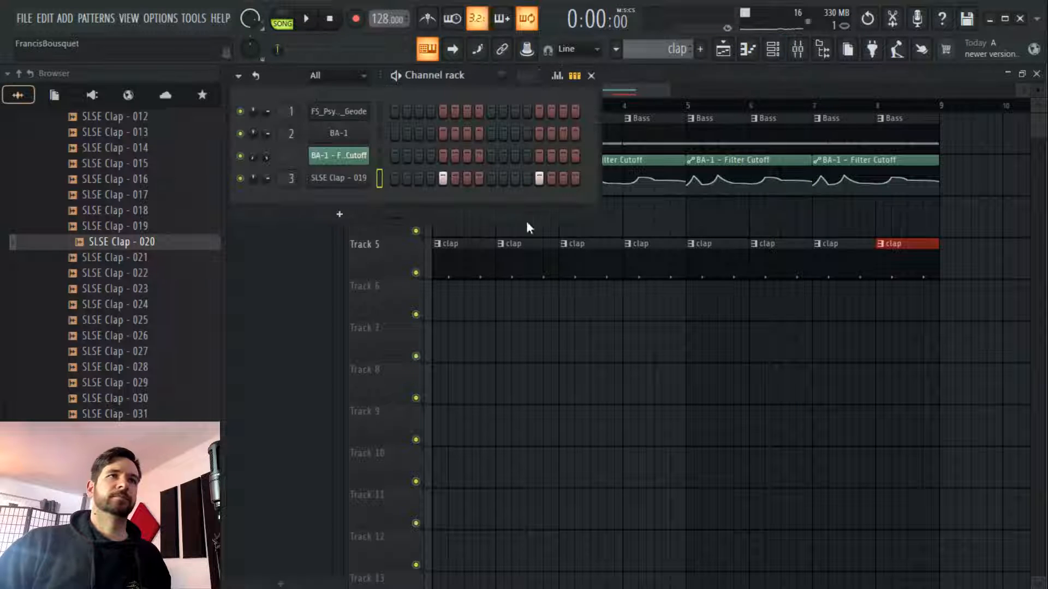
pyautogui.click(349, 133)
pyautogui.press('space')
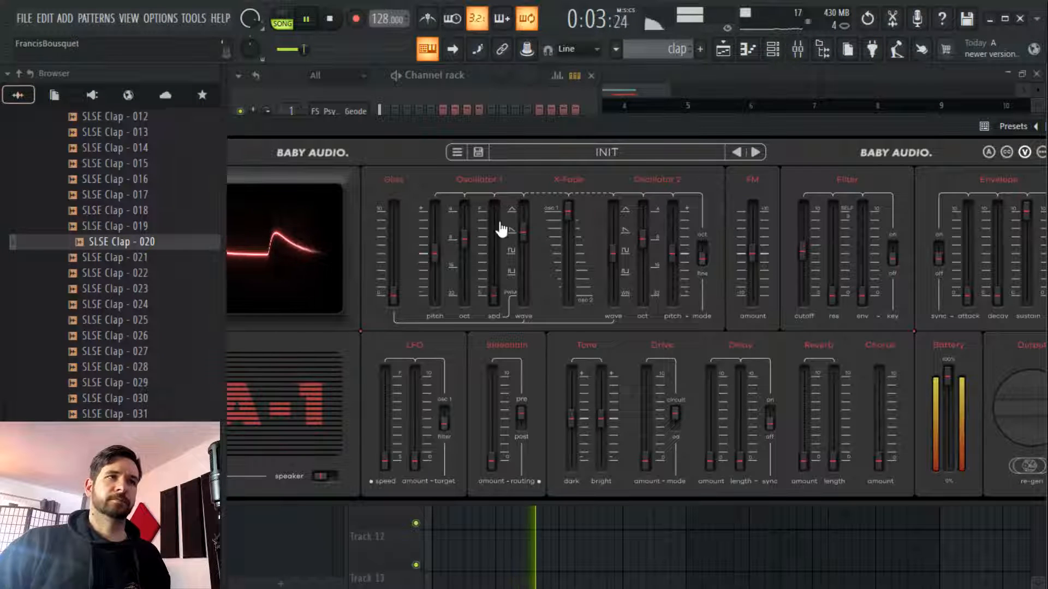
pyautogui.moveTo(753, 254)
pyautogui.mouseDown()
pyautogui.moveTo(755, 272)
pyautogui.moveTo(755, 235)
pyautogui.moveTo(748, 252)
pyautogui.moveTo(761, 272)
pyautogui.mouseUp()
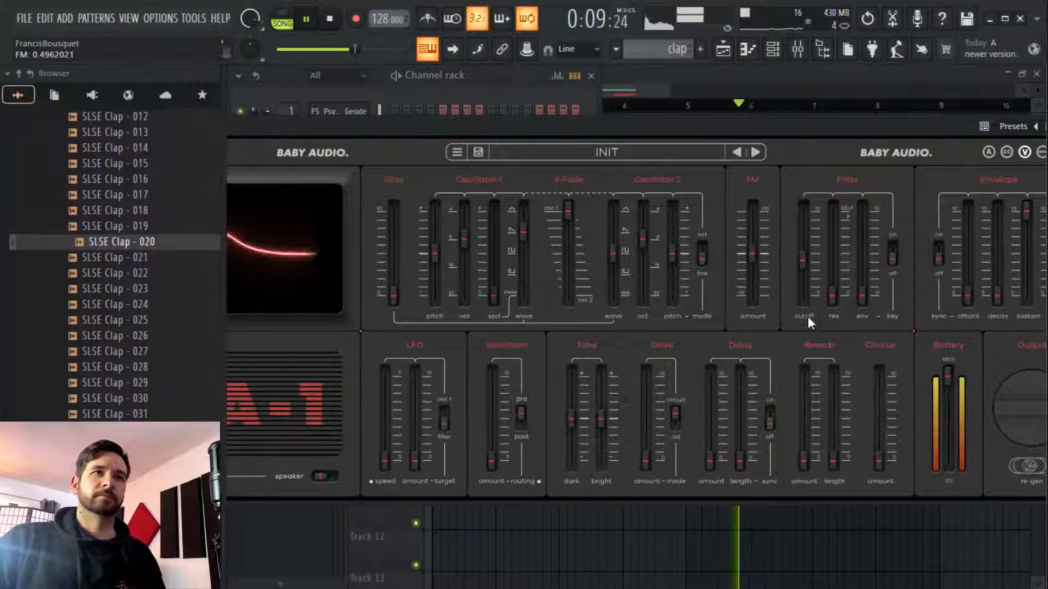
pyautogui.moveTo(646, 461)
pyautogui.mouseDown()
pyautogui.moveTo(646, 421)
pyautogui.moveTo(647, 458)
pyautogui.mouseUp()
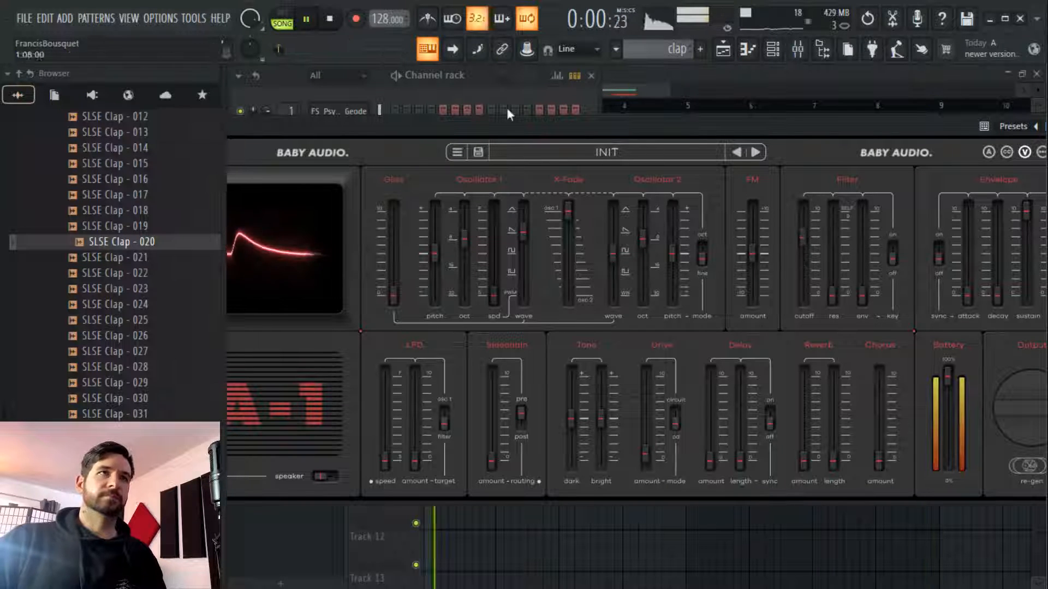
pyautogui.press('space')
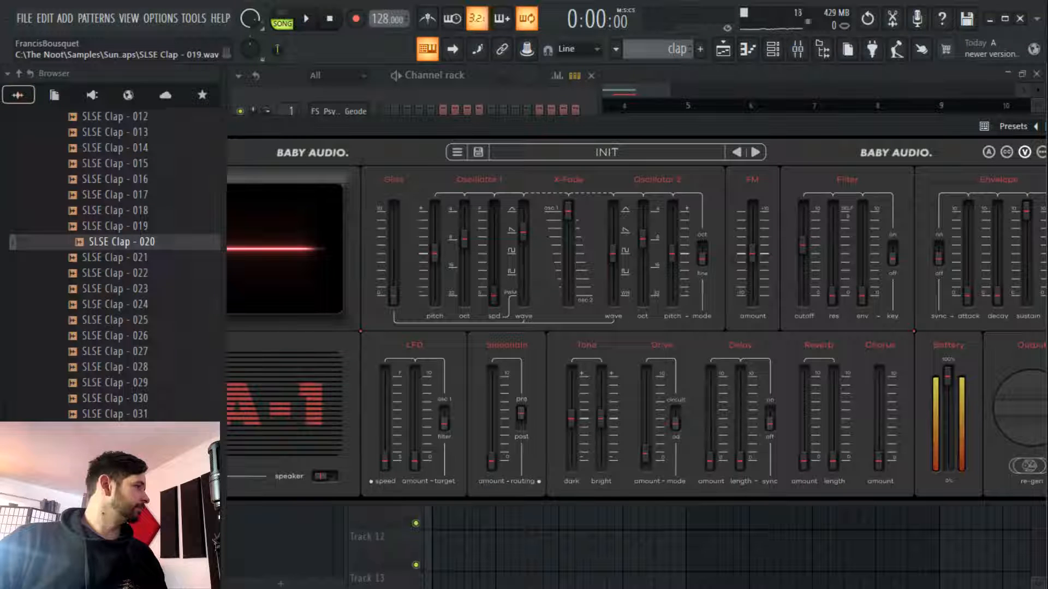
# Look through the sample library's pack folders for other drum sounds, collapsing the SLSE Drum Hits folder
pyautogui.scroll(-5, 148, 263)
pyautogui.scroll(15, 148, 265)
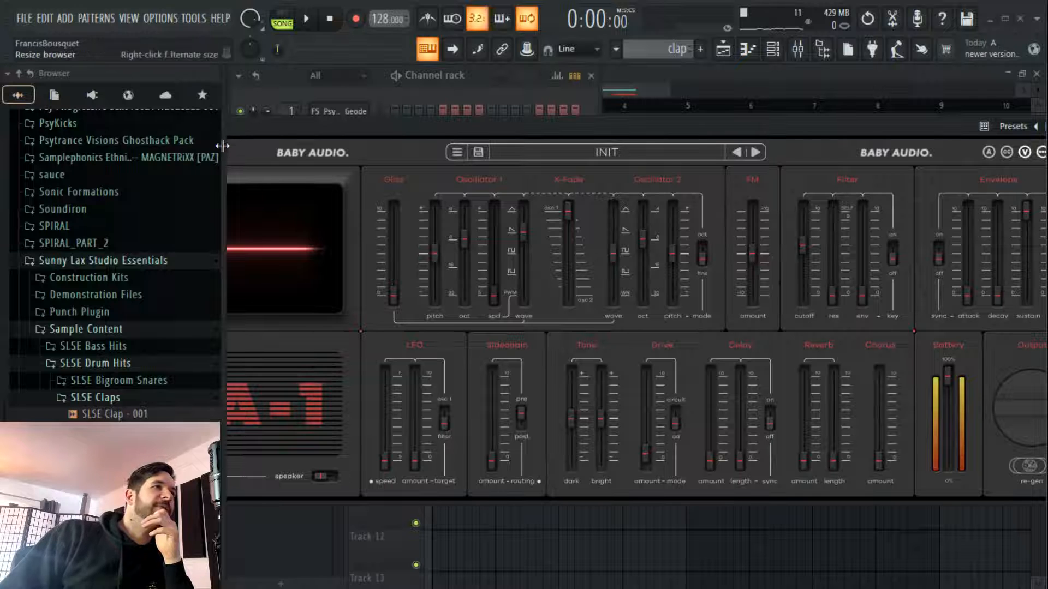
pyautogui.moveTo(227, 151); pyautogui.dragTo(204, 153)
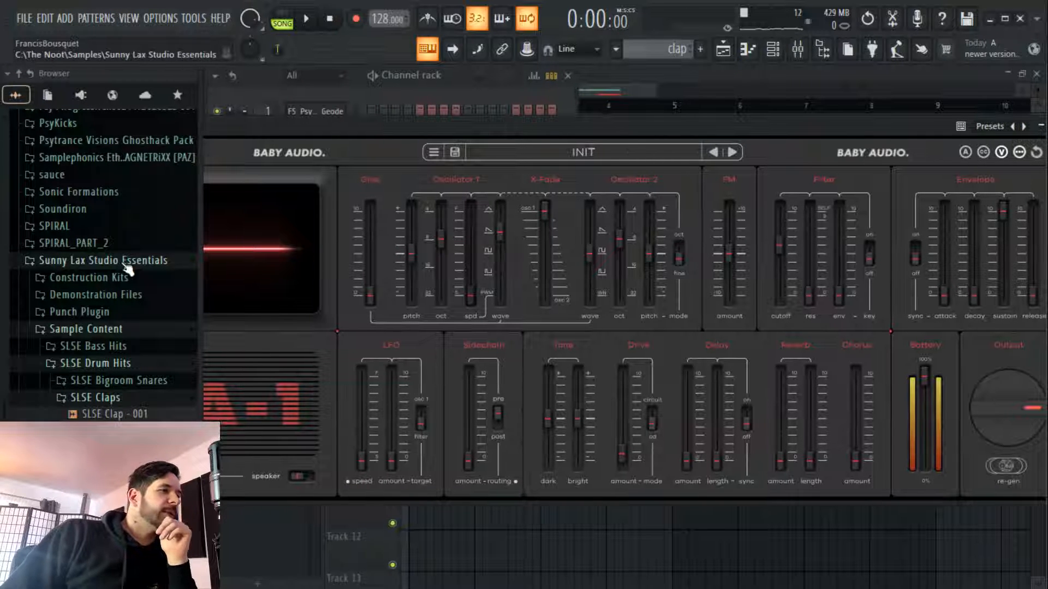
pyautogui.scroll(-10, 119, 318)
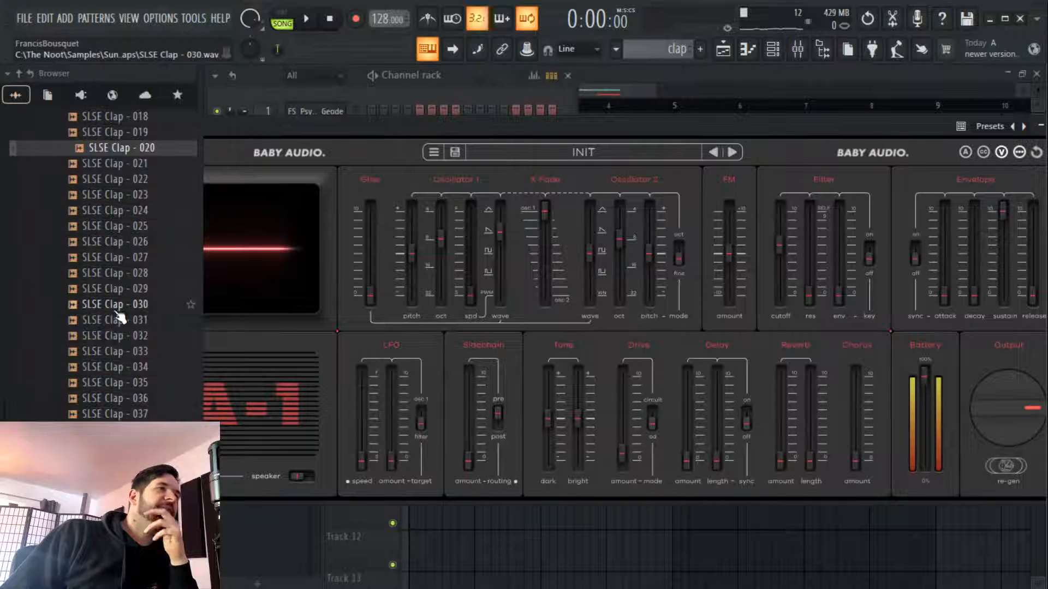
pyautogui.scroll(10, 123, 314)
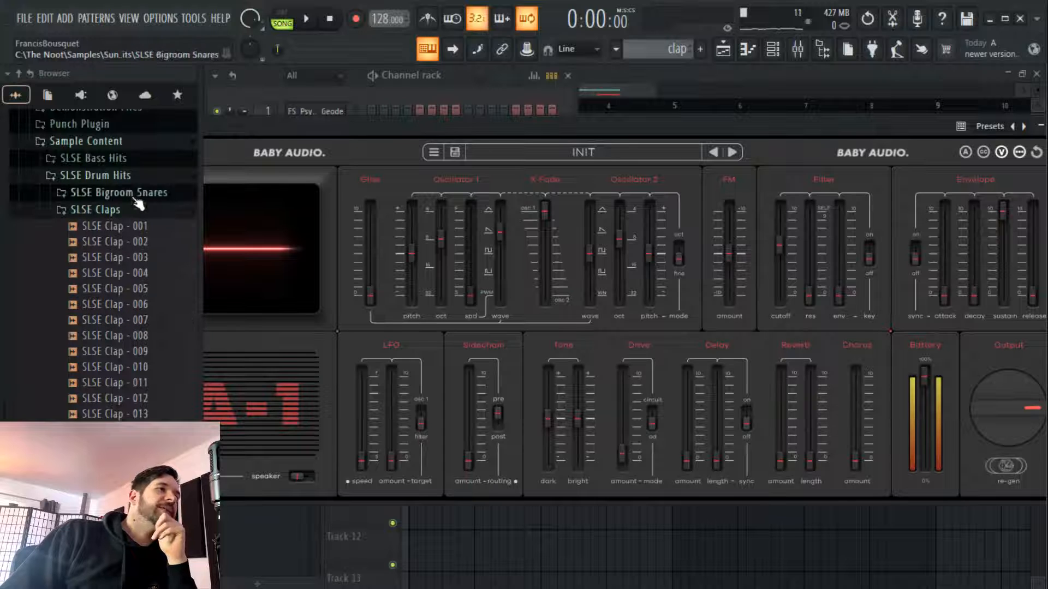
pyautogui.click(140, 179)
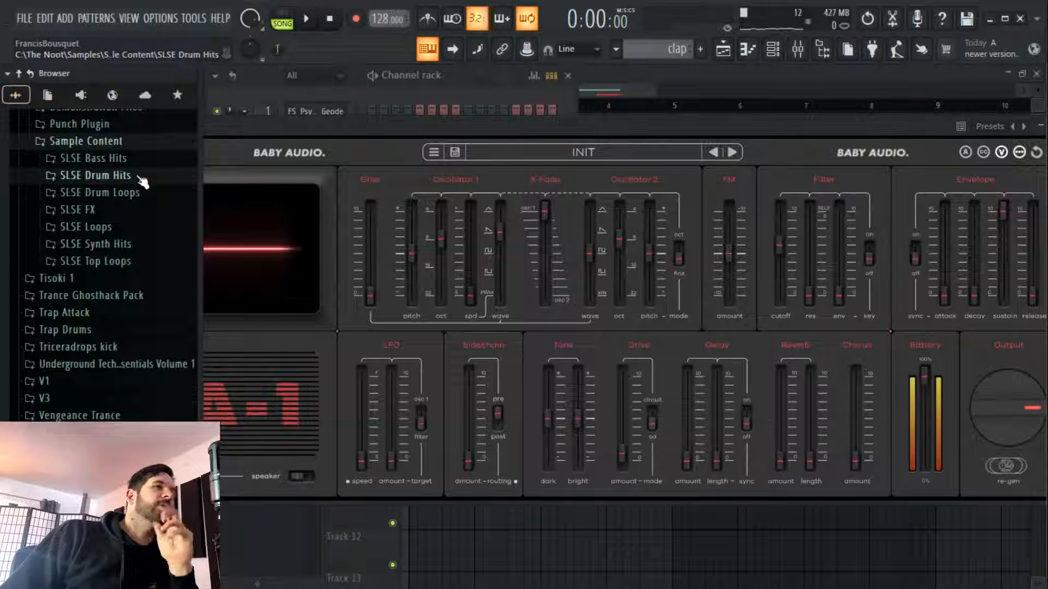
pyautogui.scroll(7, 141, 273)
pyautogui.scroll(-2, 142, 308)
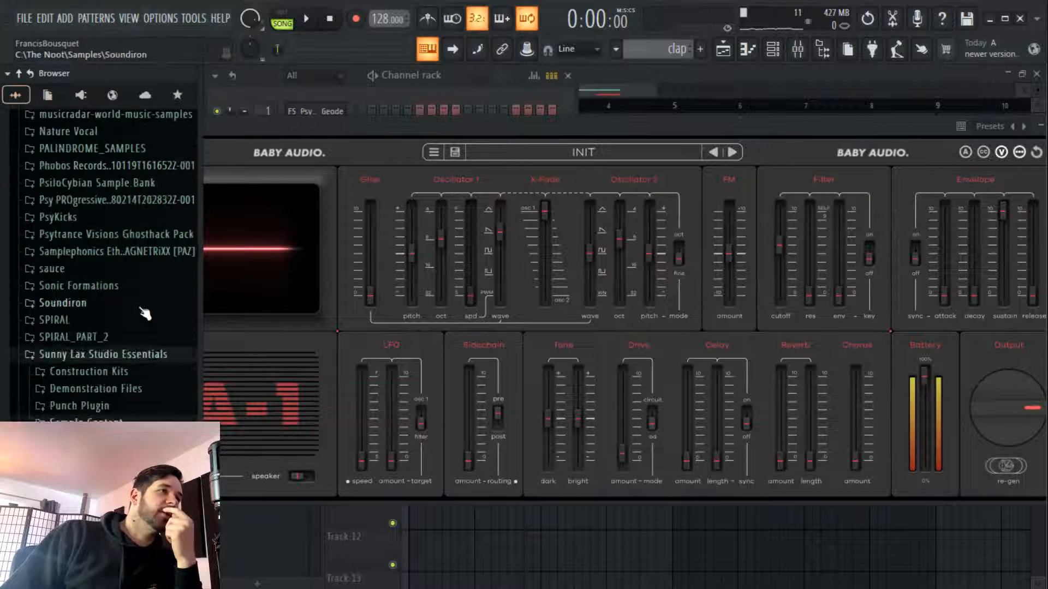
pyautogui.scroll(8, 114, 297)
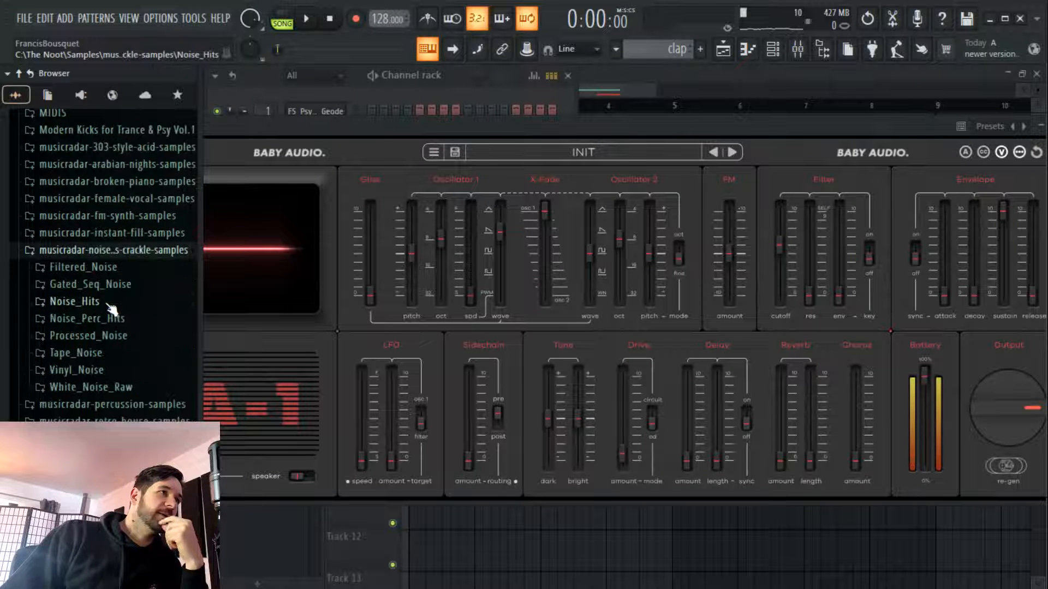
pyautogui.scroll(-9, 112, 303)
pyautogui.scroll(-5, 111, 305)
pyautogui.scroll(15, 118, 301)
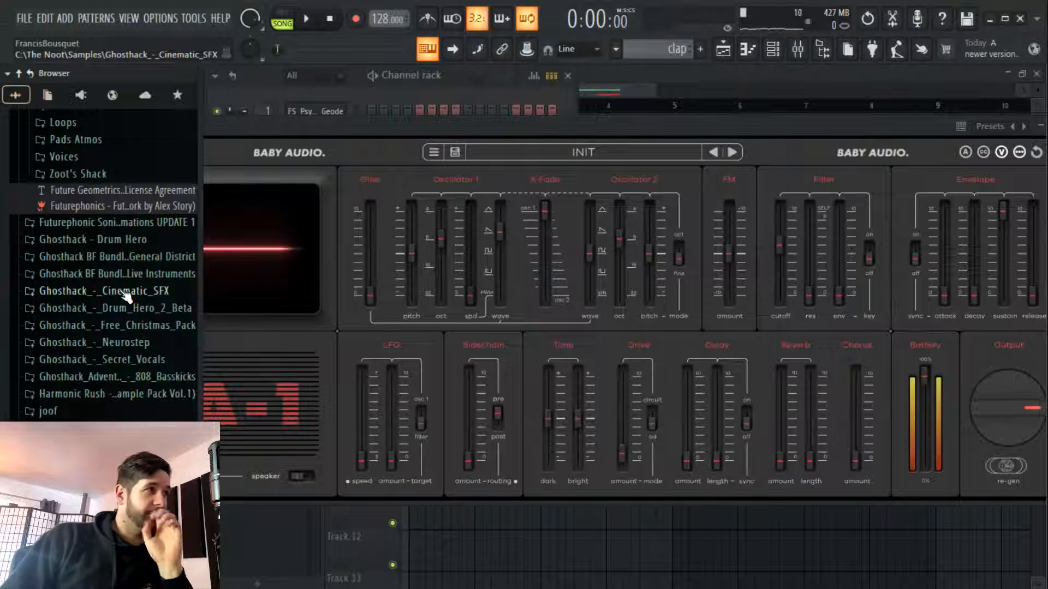
pyautogui.scroll(-3, 126, 298)
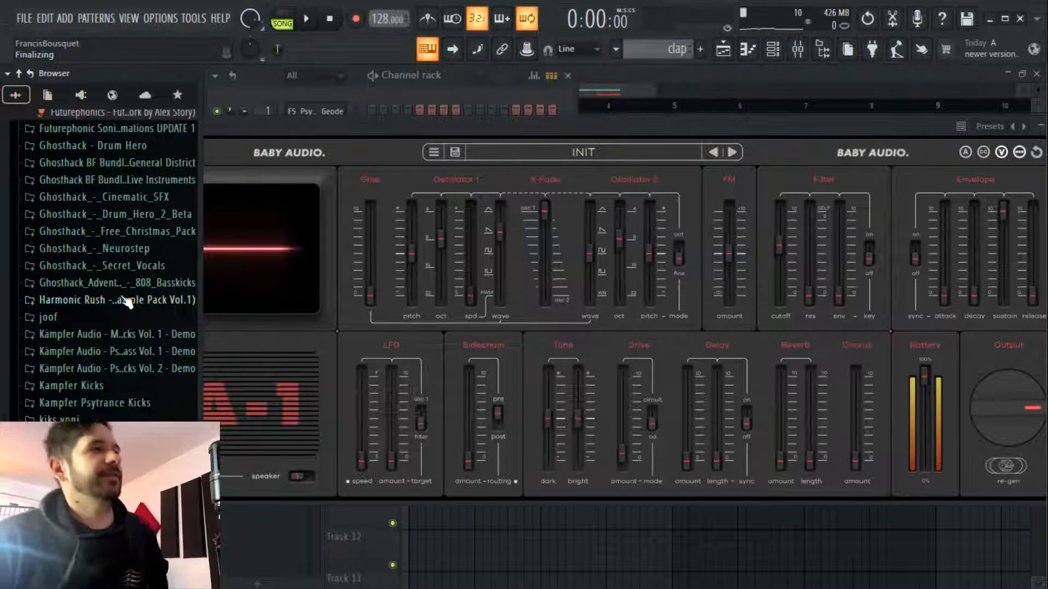
pyautogui.scroll(3, 150, 277)
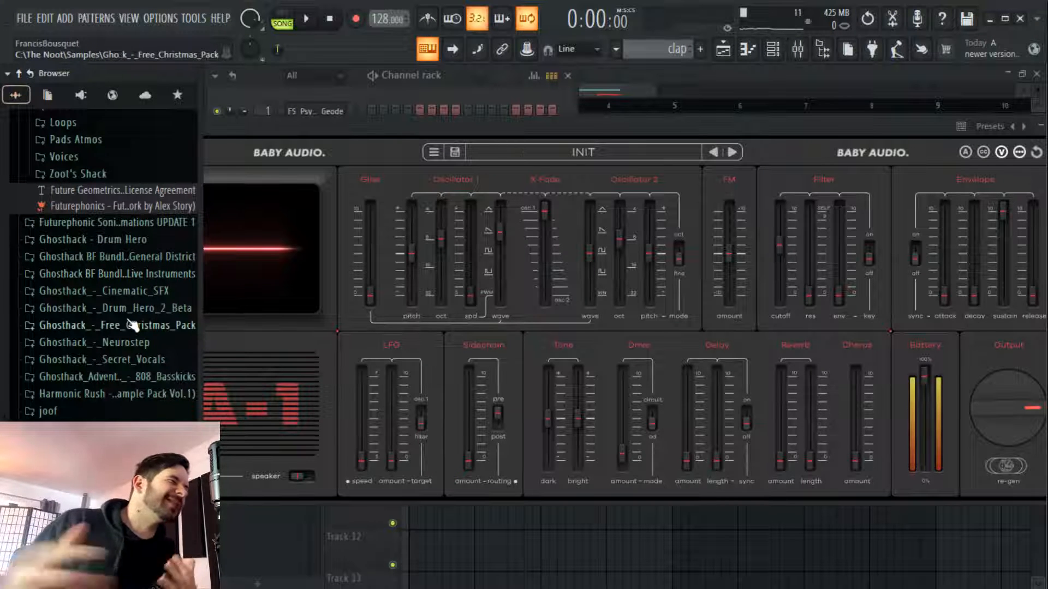
pyautogui.scroll(-12, 126, 333)
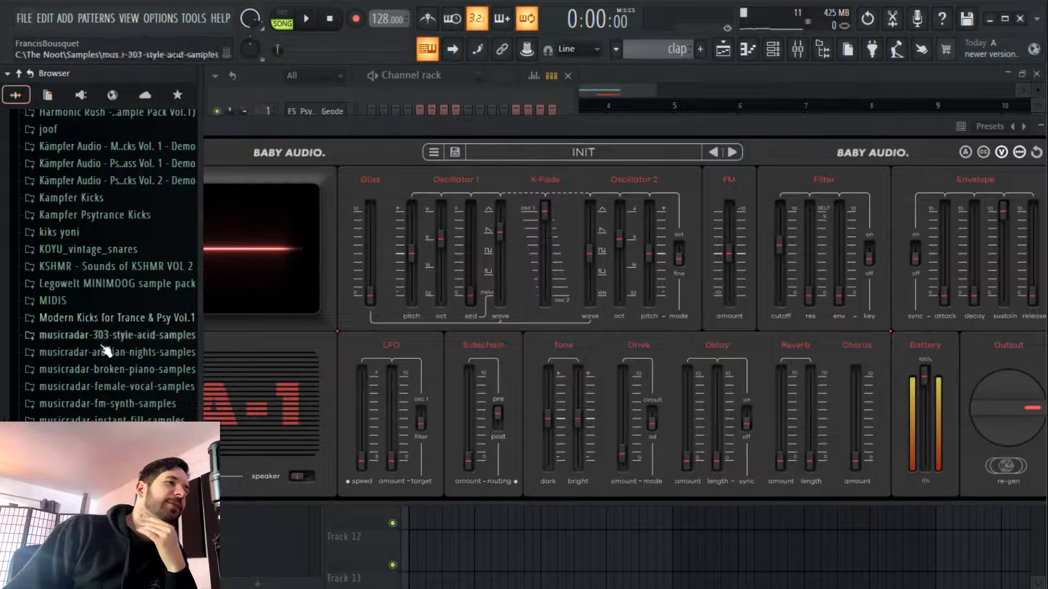
pyautogui.scroll(-8, 114, 348)
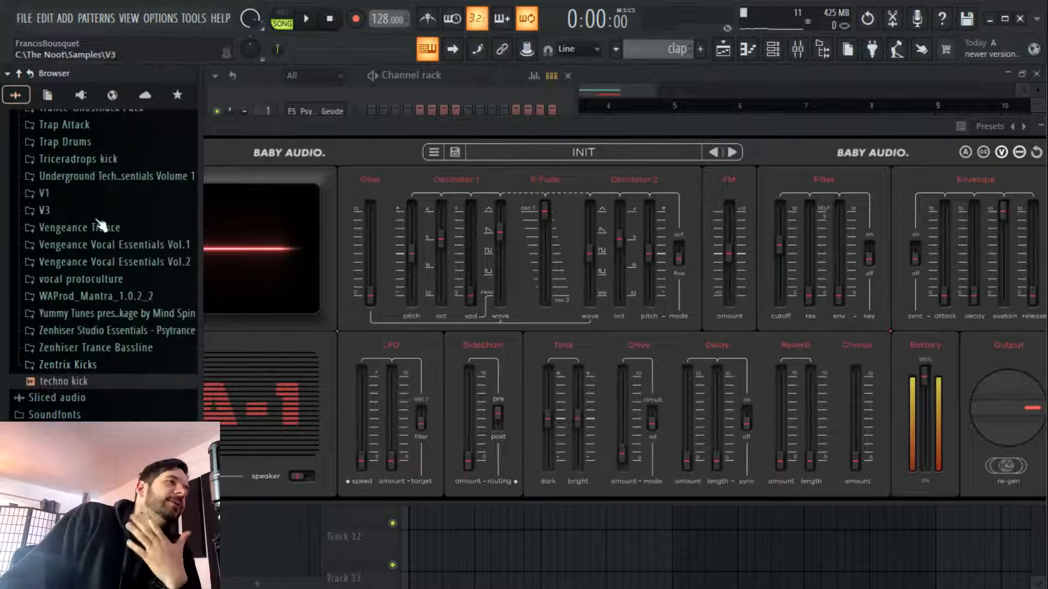
# Preview the samples in the Tisoki_claps folder and replace the clap channel's sample with Tisoki_clap_02
pyautogui.scroll(3, 106, 241)
pyautogui.click(90, 186)
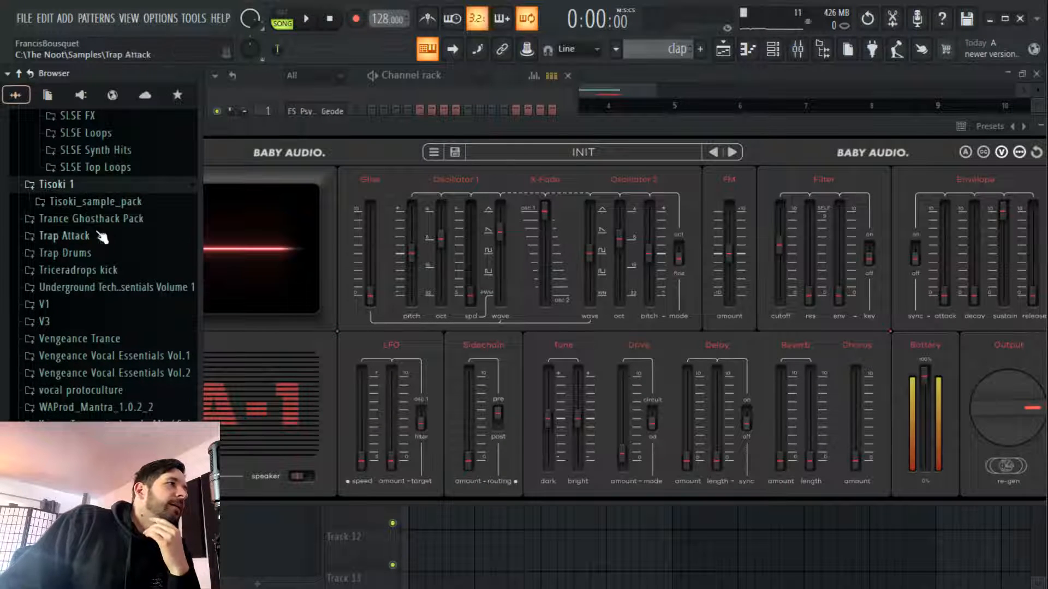
pyautogui.click(110, 202)
pyautogui.click(116, 236)
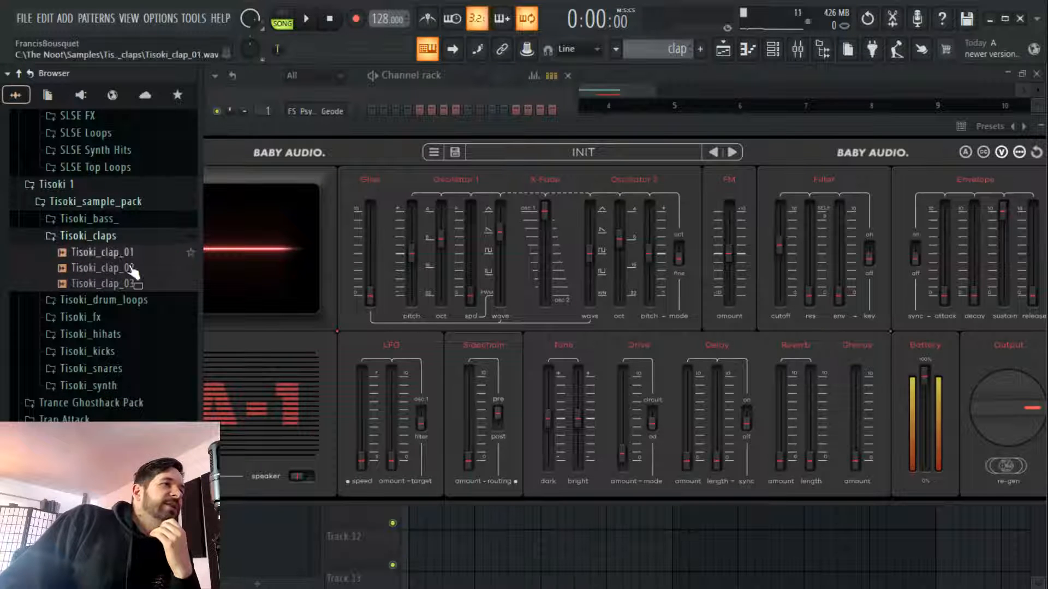
pyautogui.click(772, 49)
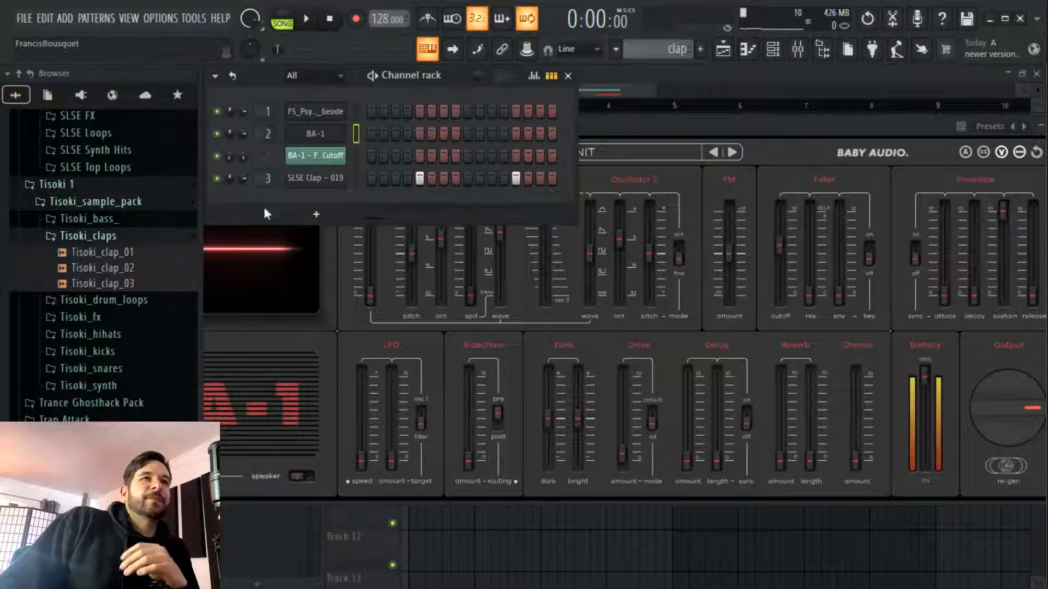
pyautogui.click(122, 253)
pyautogui.click(126, 268)
pyautogui.click(126, 285)
pyautogui.moveTo(126, 270); pyautogui.dragTo(308, 177)
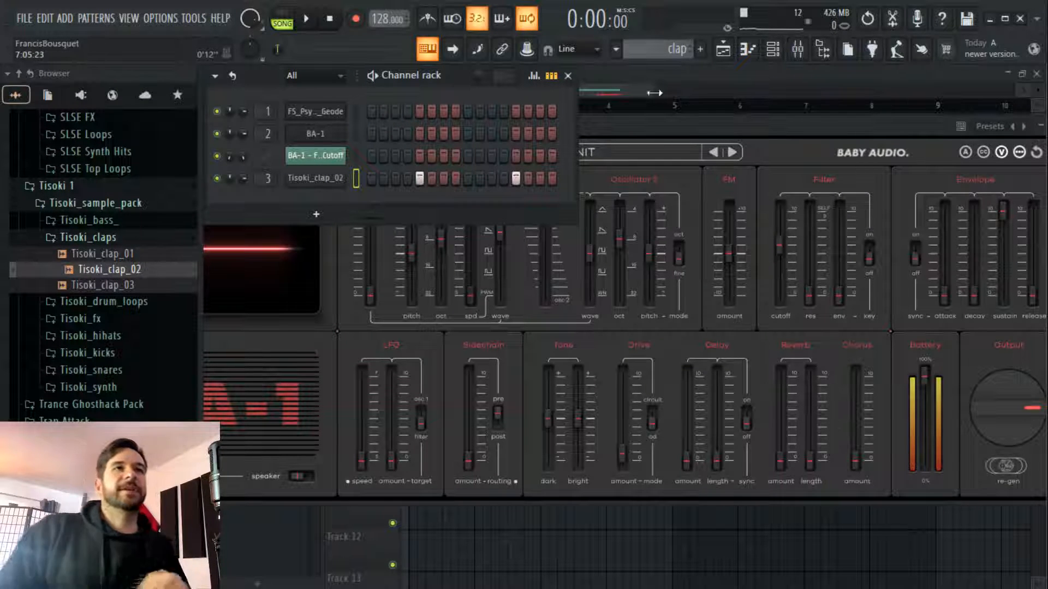
# Add Tisoki_hihat_closed_03 from the Tisoki_hihats folder as a new channel and create a pattern named Hat
pyautogui.click(141, 335)
pyautogui.moveTo(140, 383); pyautogui.dragTo(320, 213)
pyautogui.click(700, 49)
pyautogui.write('Hat')
pyautogui.press('Return')
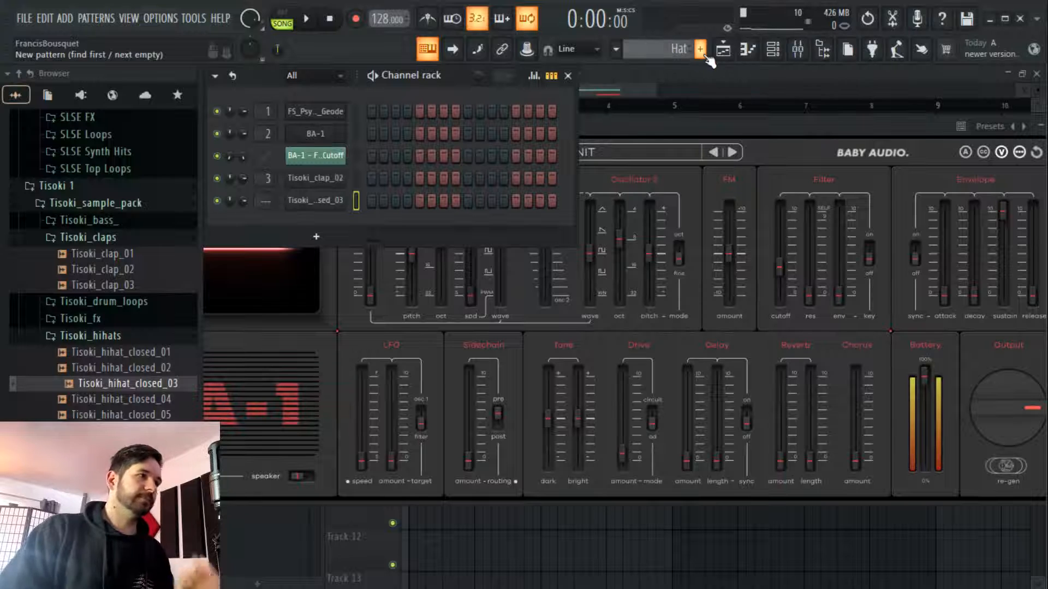
# Close the BA-1 window and program the closed hi-hat on steps 3, 7, 11 and 15 of the Hat pattern
pyautogui.click(773, 48)
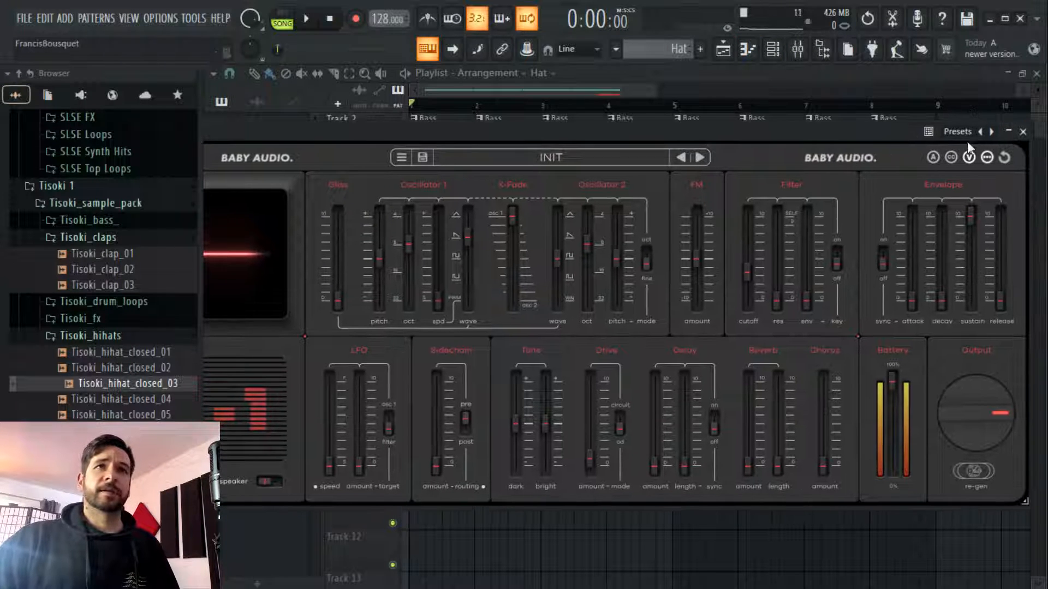
pyautogui.click(1029, 133)
pyautogui.click(470, 303)
pyautogui.rightClick(486, 308)
pyautogui.click(747, 49)
pyautogui.click(395, 200)
pyautogui.click(444, 201)
pyautogui.click(492, 200)
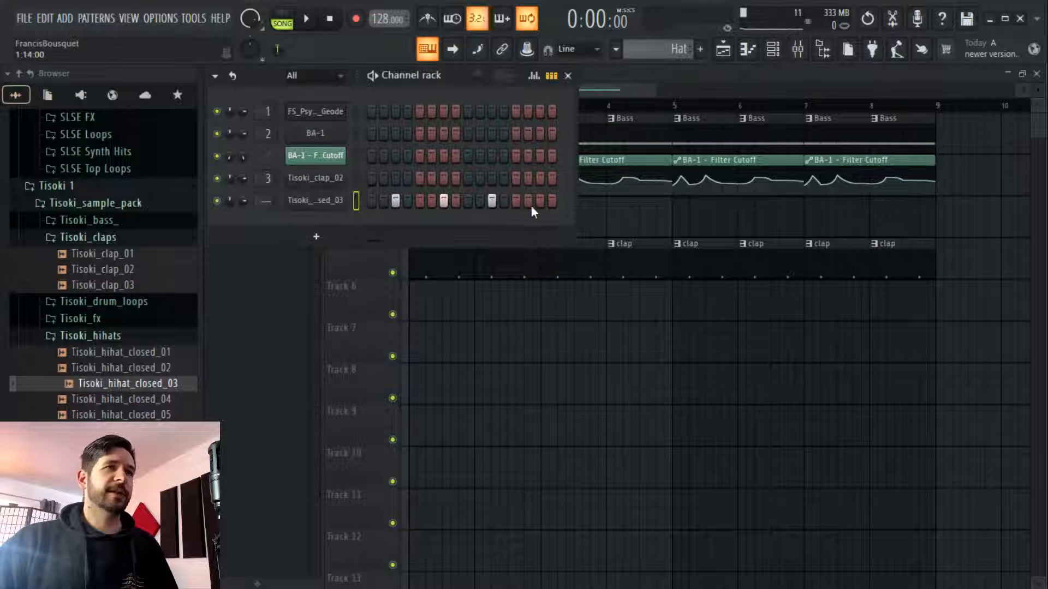
# Place the Hat pattern on Track 7 and repeat it in every bar from bar 1 through bar 8
pyautogui.click(475, 327)
pyautogui.moveTo(478, 330); pyautogui.dragTo(374, 341)
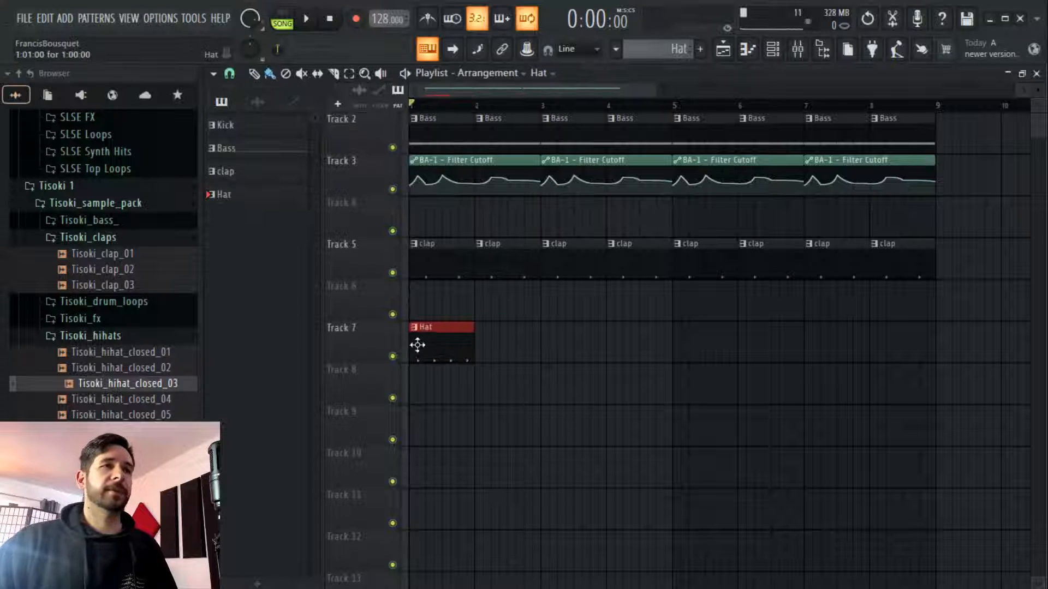
pyautogui.moveTo(475, 342)
pyautogui.mouseDown()
pyautogui.moveTo(938, 342)
pyautogui.moveTo(903, 355)
pyautogui.mouseUp()
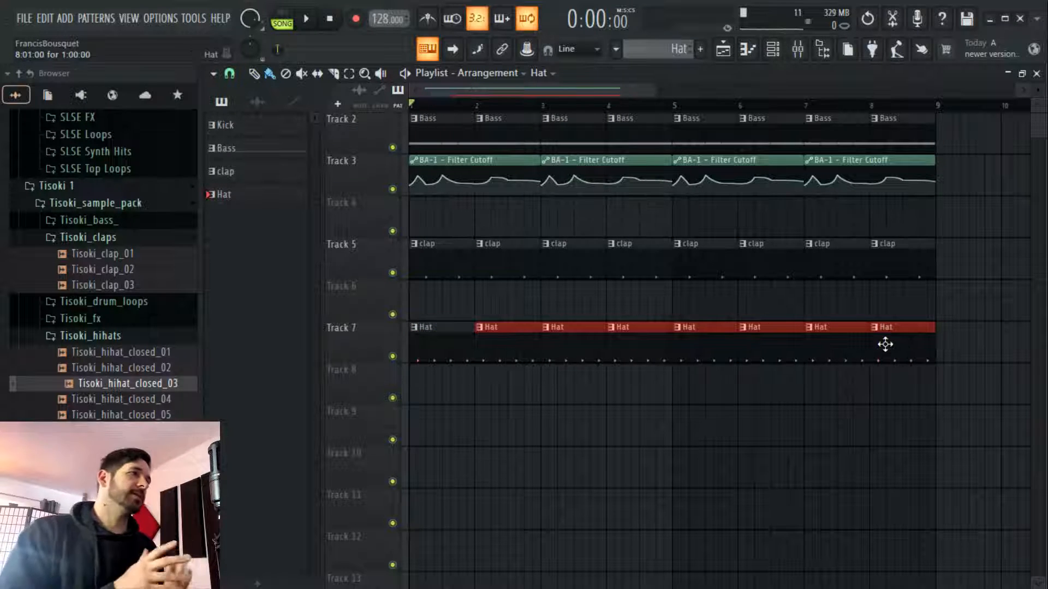
# Play the loop and route the Tisoki_hihat_closed_03 channel to mixer insert 7
pyautogui.moveTo(648, 107); pyautogui.dragTo(517, 108)
pyautogui.press('space')
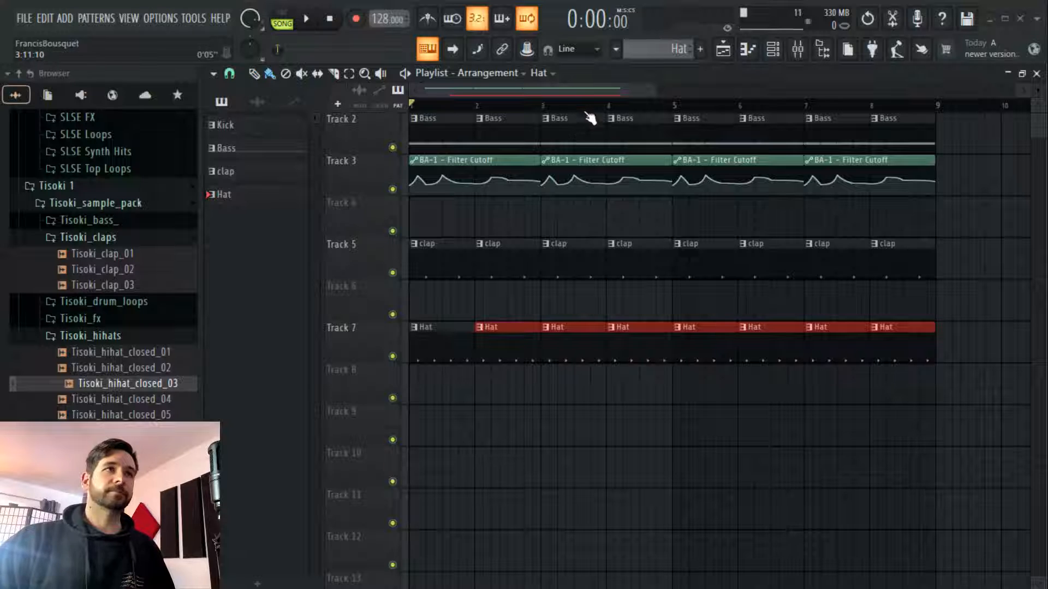
pyautogui.press('space')
pyautogui.scroll(-1, 783, 109)
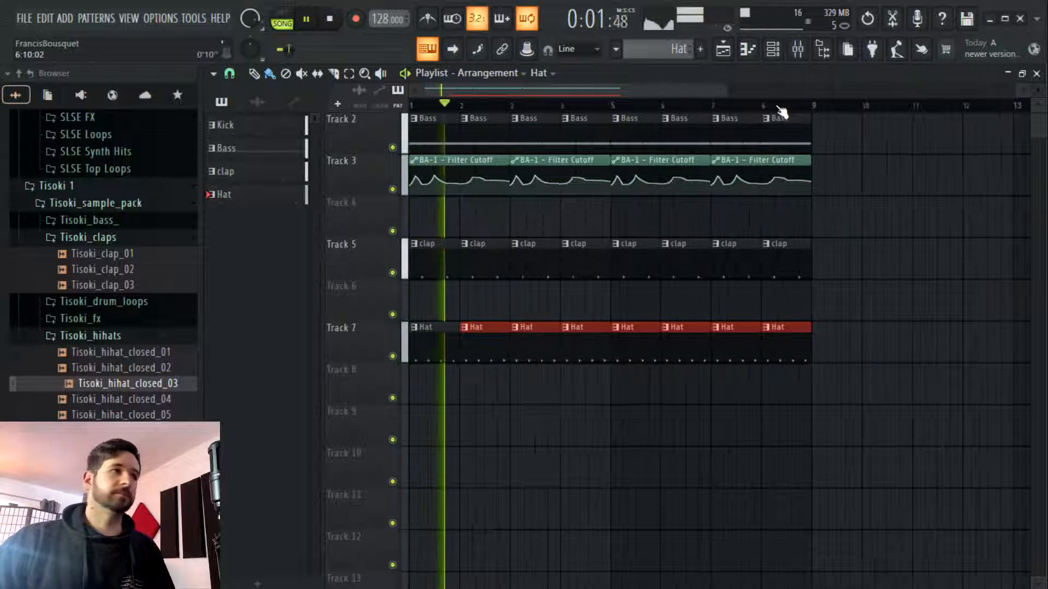
pyautogui.press('F6')
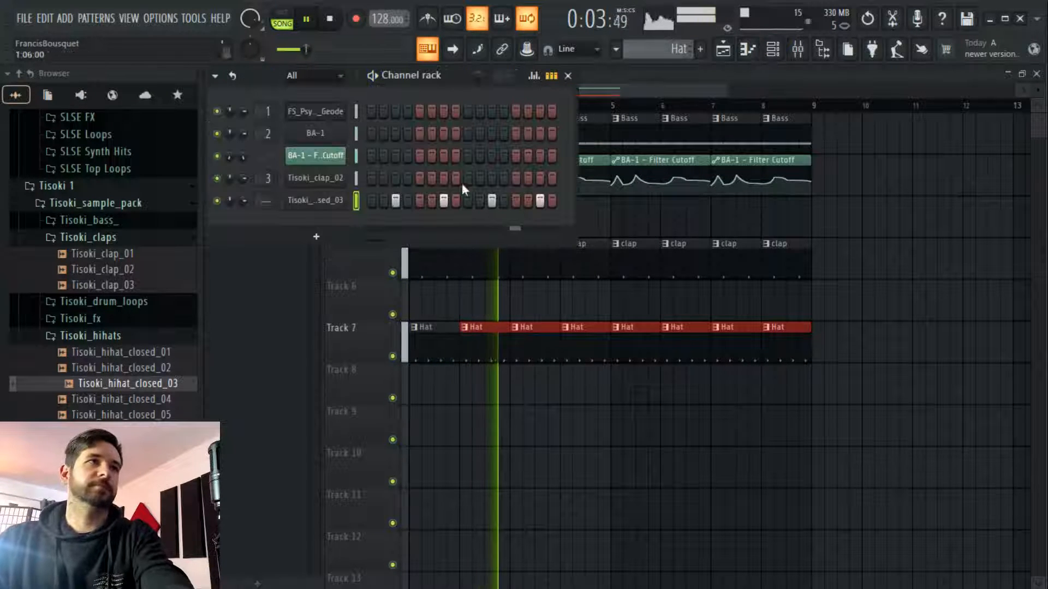
pyautogui.click(310, 203)
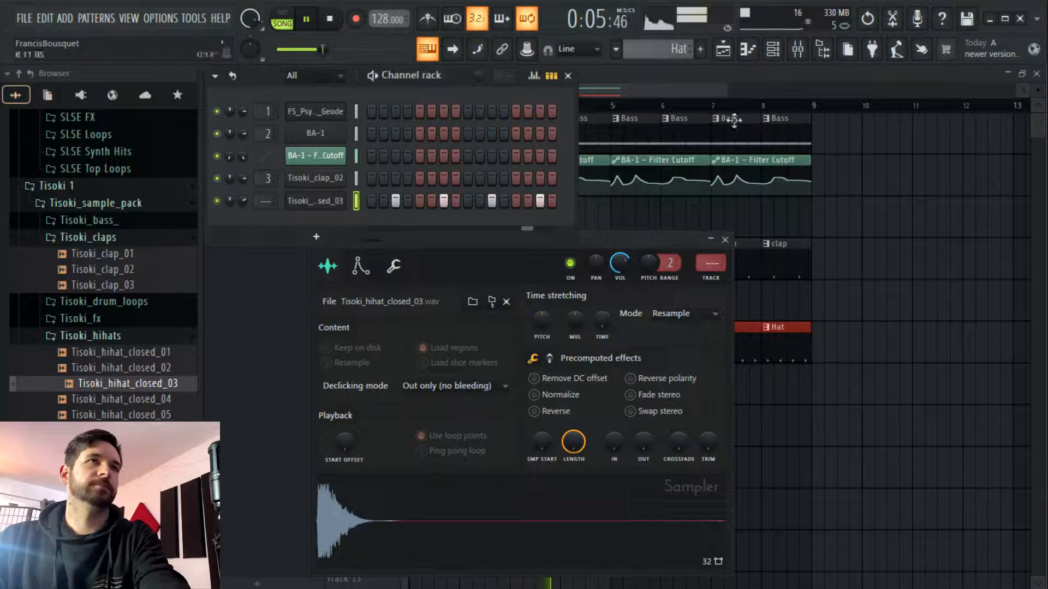
pyautogui.click(812, 50)
pyautogui.rightClick(523, 204)
pyautogui.moveTo(600, 251)
pyautogui.click(718, 252)
# Lower the low-cut frequency in the clap insert's FabFilter Pro-Q 3
pyautogui.click(380, 164)
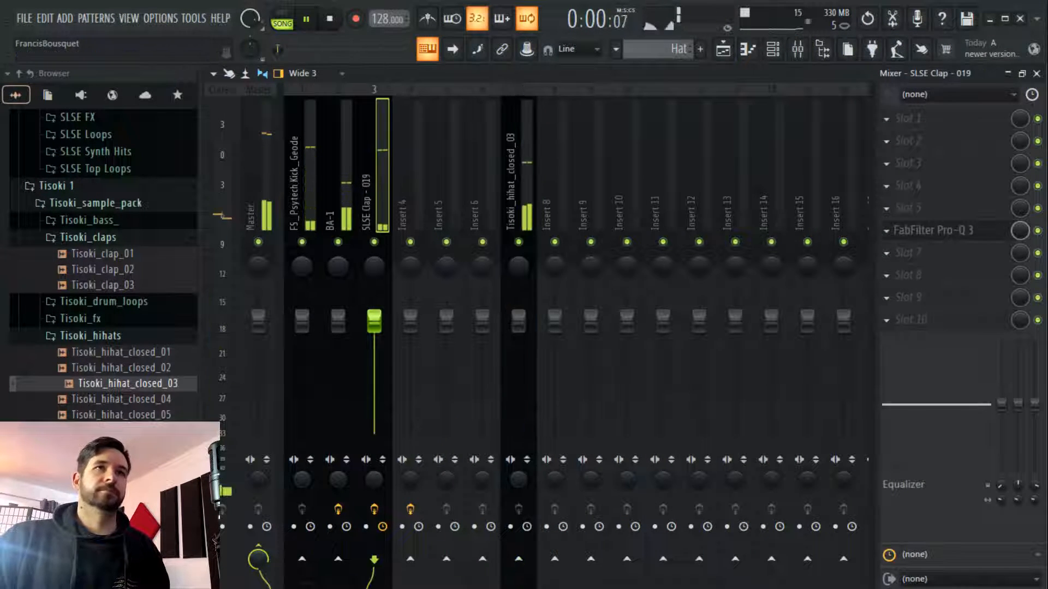
pyautogui.click(985, 238)
pyautogui.moveTo(596, 375); pyautogui.dragTo(499, 376)
pyautogui.click(377, 158)
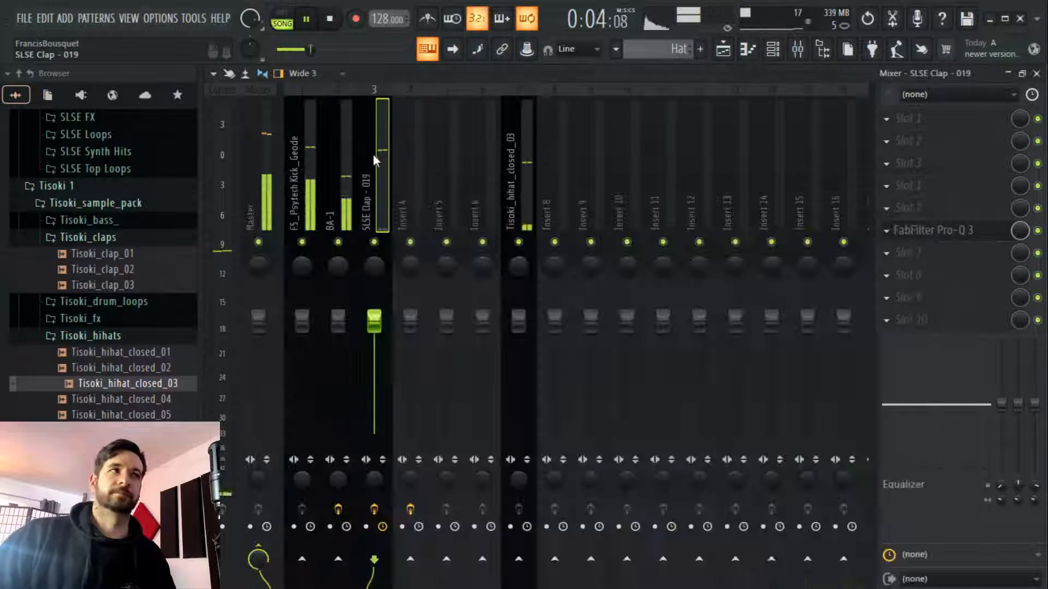
# Save the project as Psytech ba 1.flp
pyautogui.hotkey('ctrl', 's')
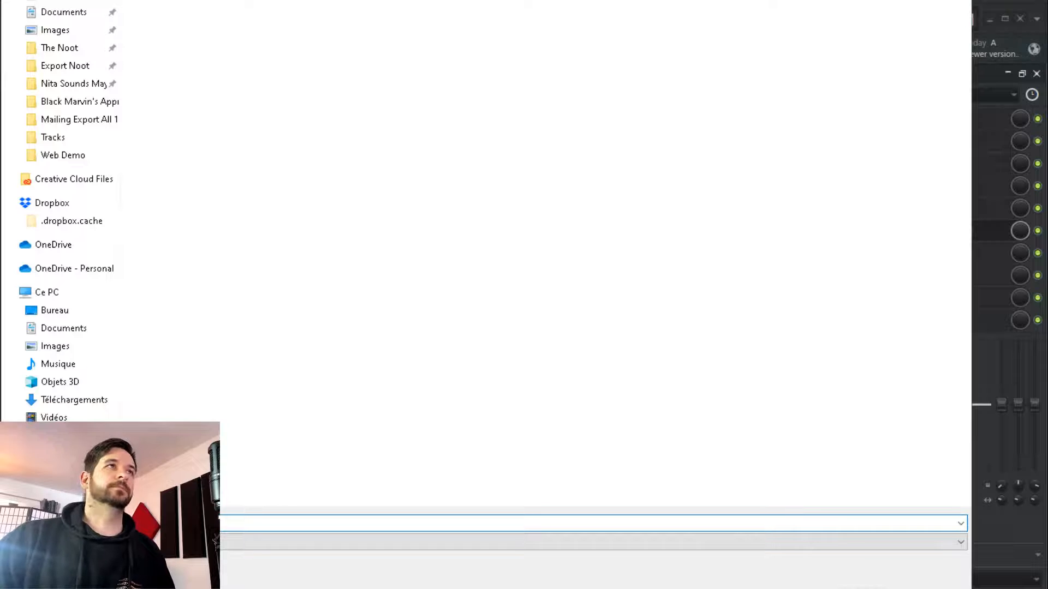
pyautogui.press('Escape')
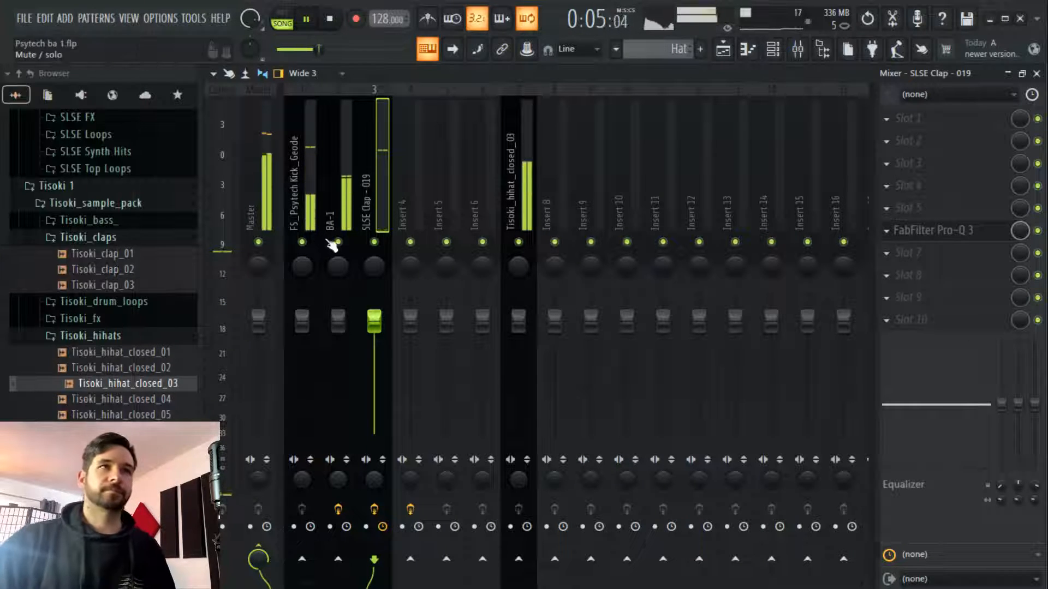
# Add NConsole to slot 6 of the BA-1 insert and set its channel module gain to 3.5 dB
pyautogui.click(336, 180)
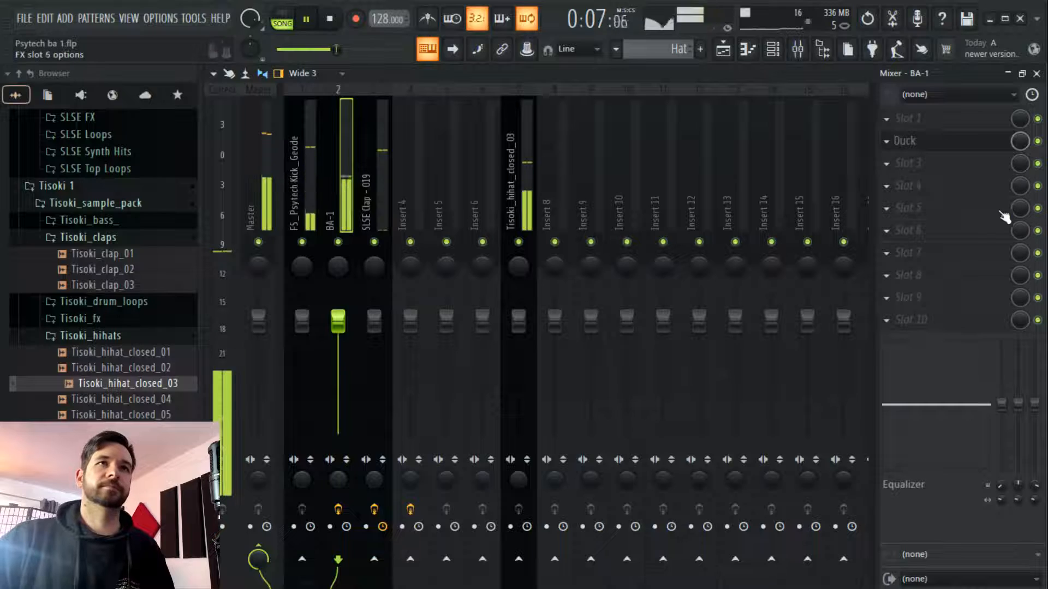
pyautogui.click(949, 230)
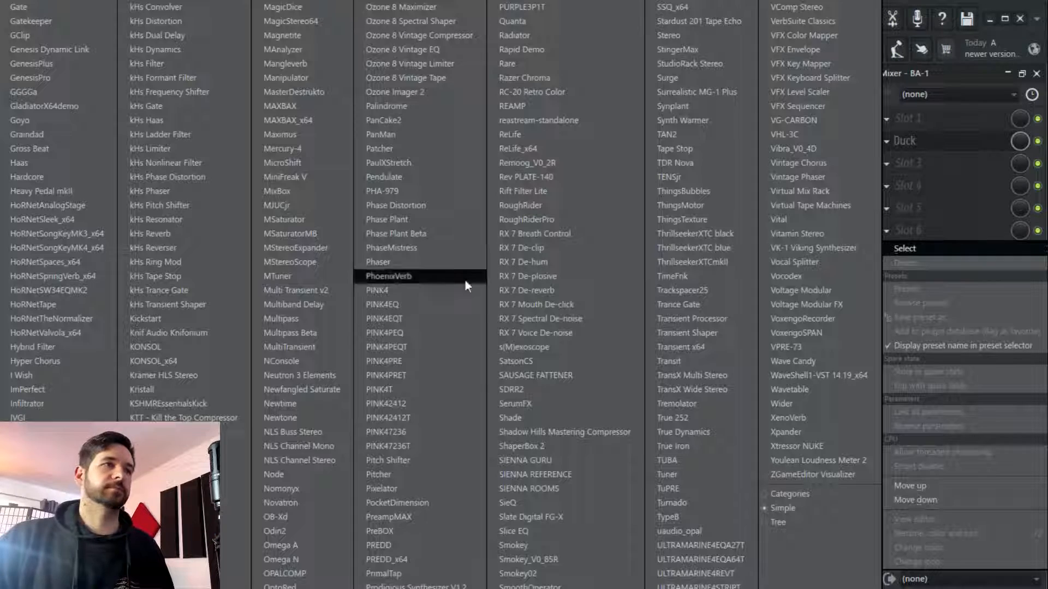
pyautogui.click(290, 361)
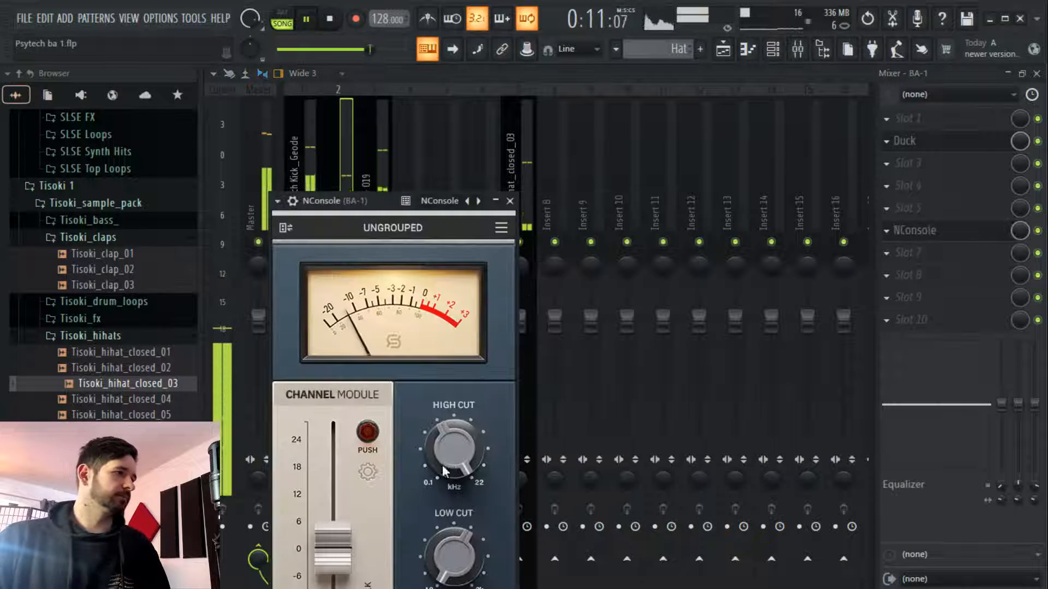
pyautogui.moveTo(336, 512); pyautogui.dragTo(342, 513)
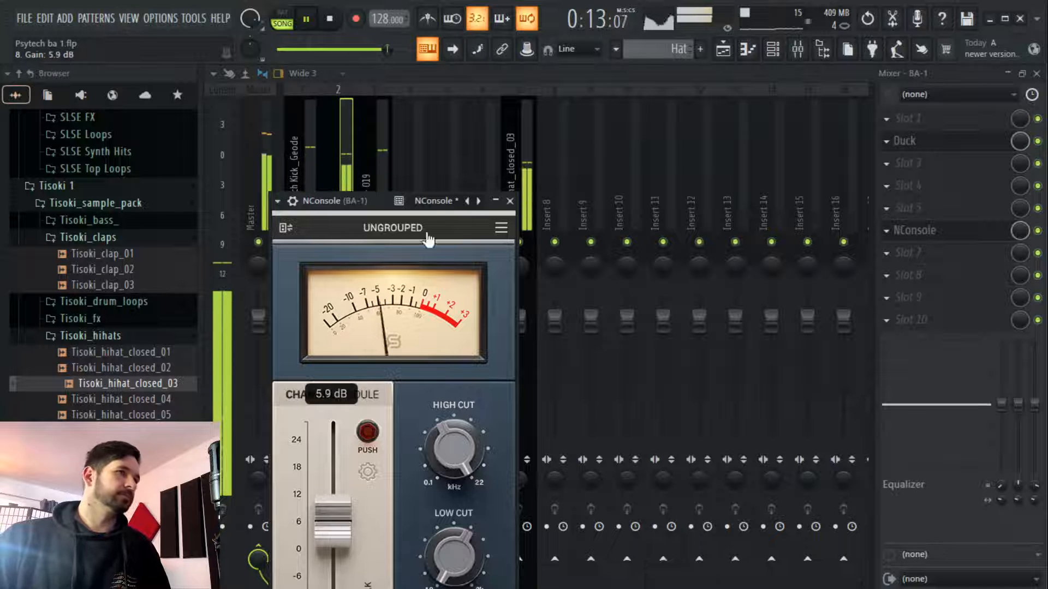
pyautogui.moveTo(379, 201); pyautogui.dragTo(486, 169)
pyautogui.moveTo(440, 489); pyautogui.dragTo(450, 497)
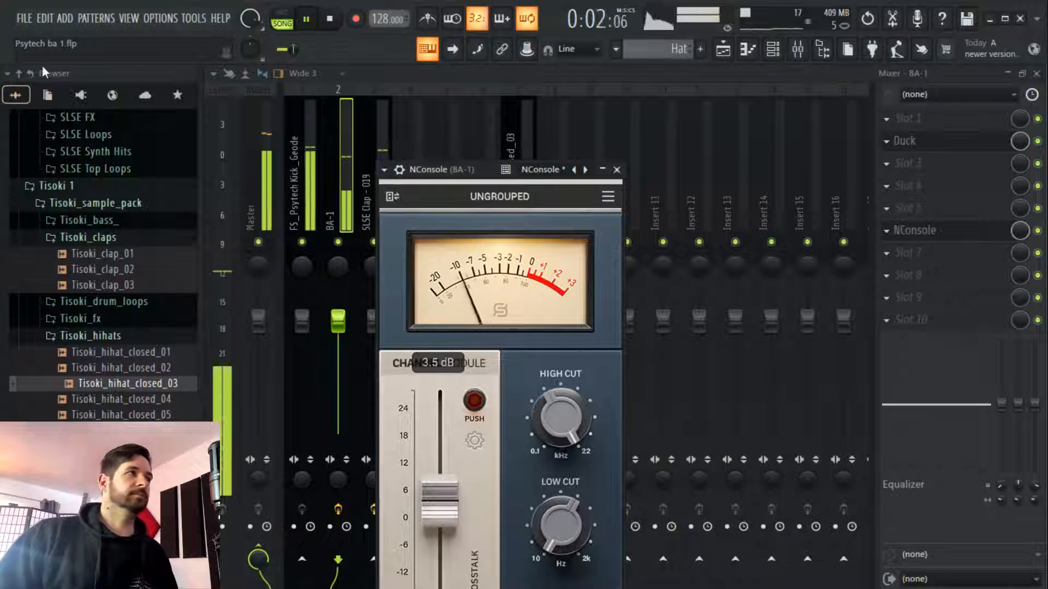
pyautogui.click(326, 25)
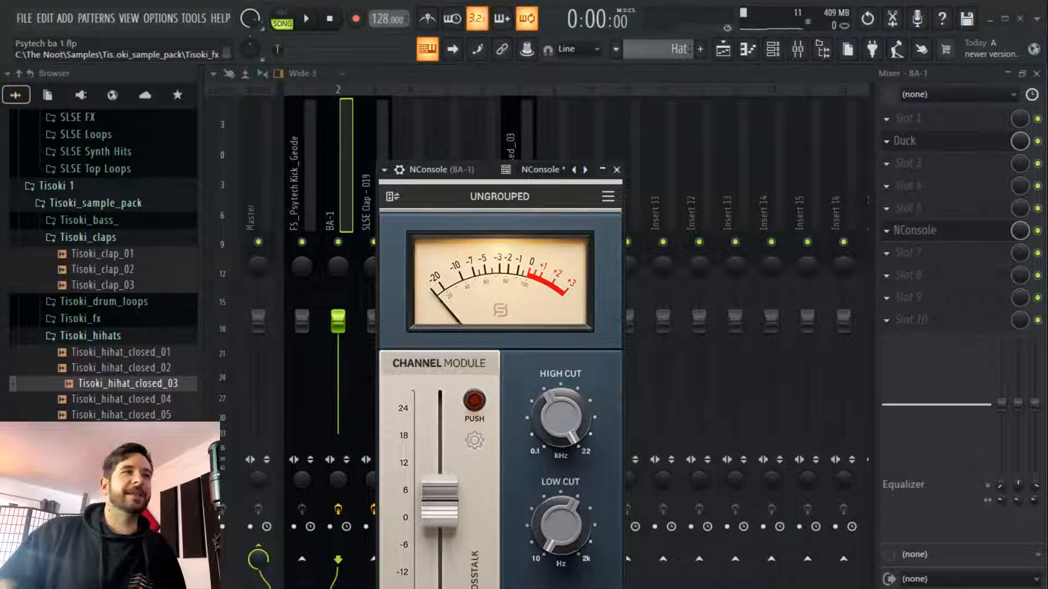
# Close the NConsole window and bring up the channel rack
pyautogui.moveTo(495, 168); pyautogui.dragTo(580, 63)
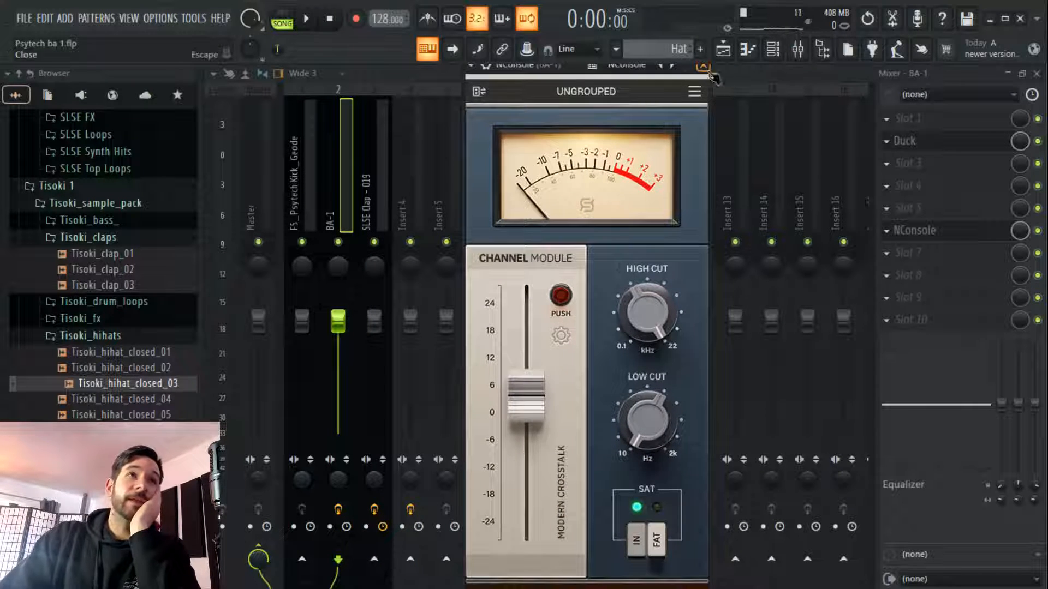
pyautogui.click(702, 66)
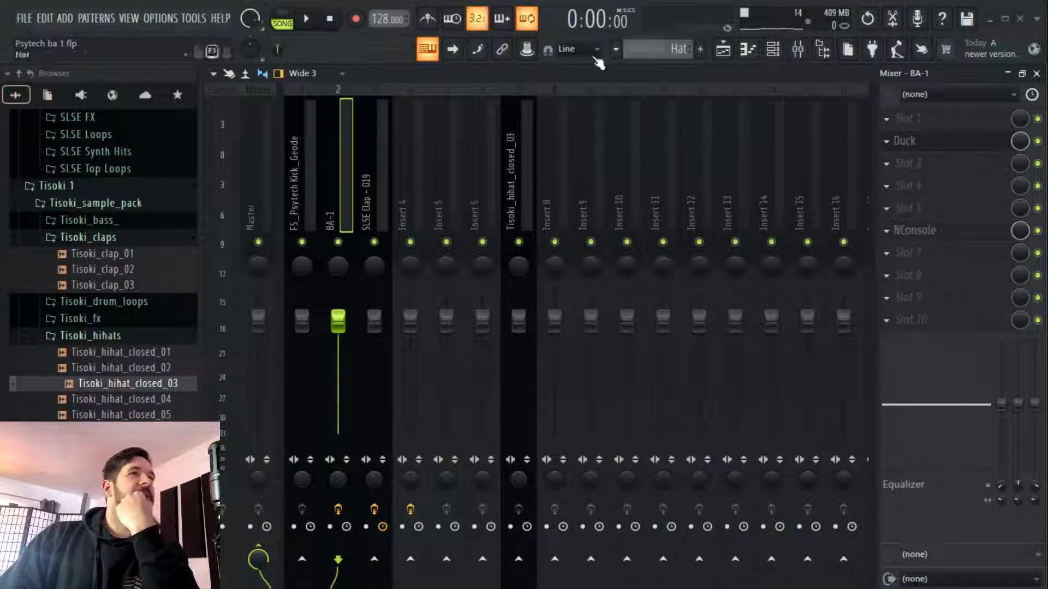
pyautogui.click(772, 49)
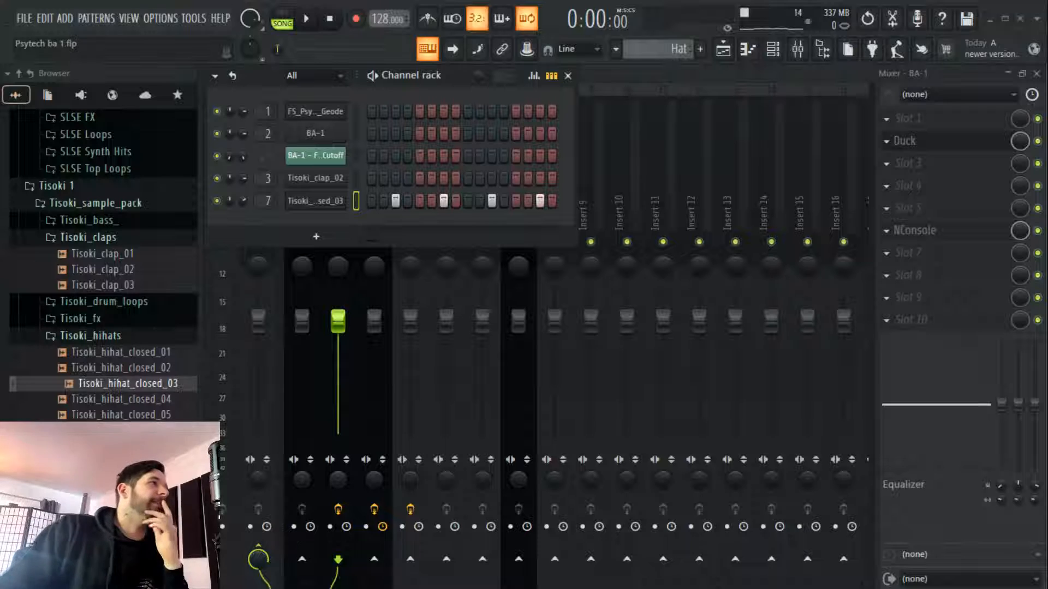
# Switch to the Fractal Sounds sample packs page in the web browser and read the Ceremonial - Ethno Psy Sample Pack description
pyautogui.hotkey('alt', 'Tab')
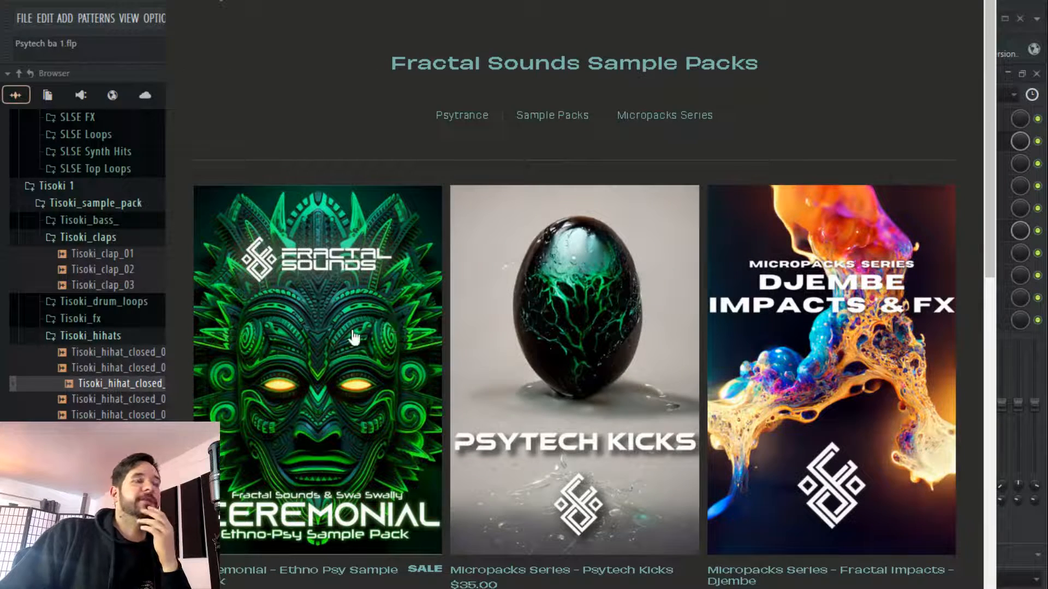
pyautogui.click(352, 330)
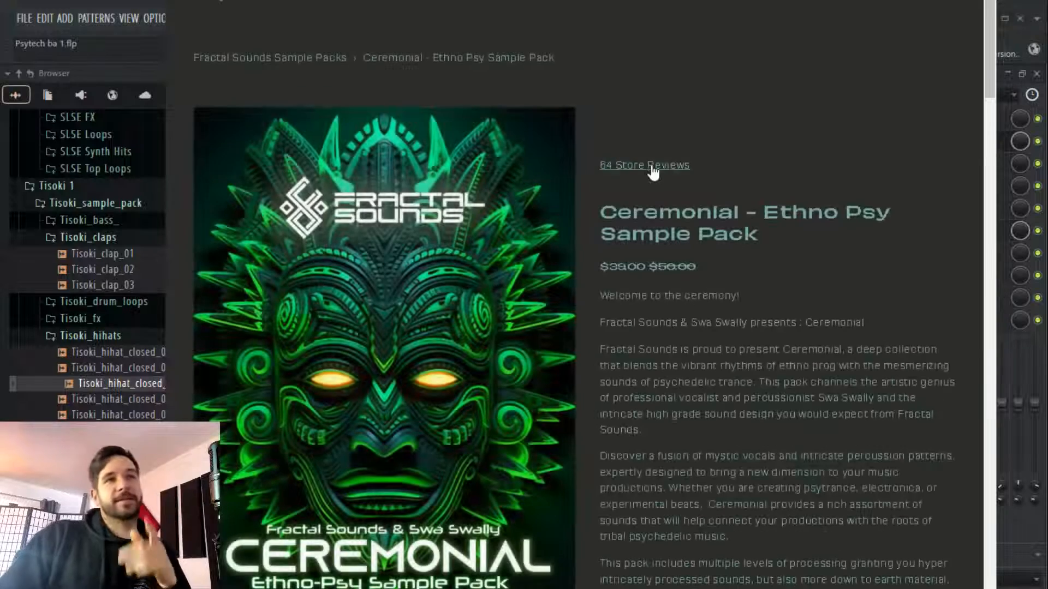
pyautogui.scroll(-3, 800, 294)
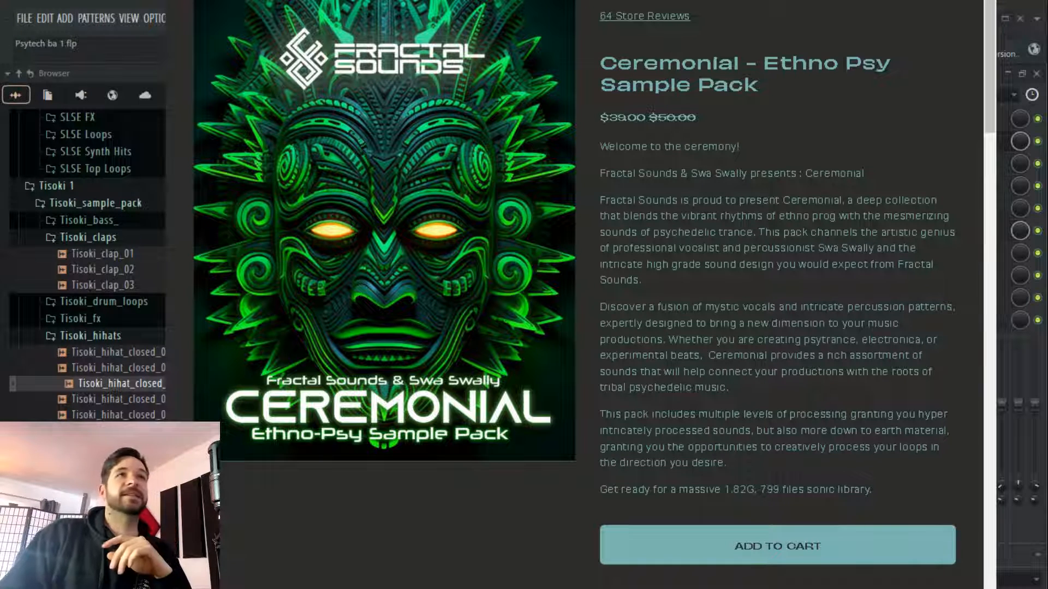
pyautogui.scroll(1, 780, 81)
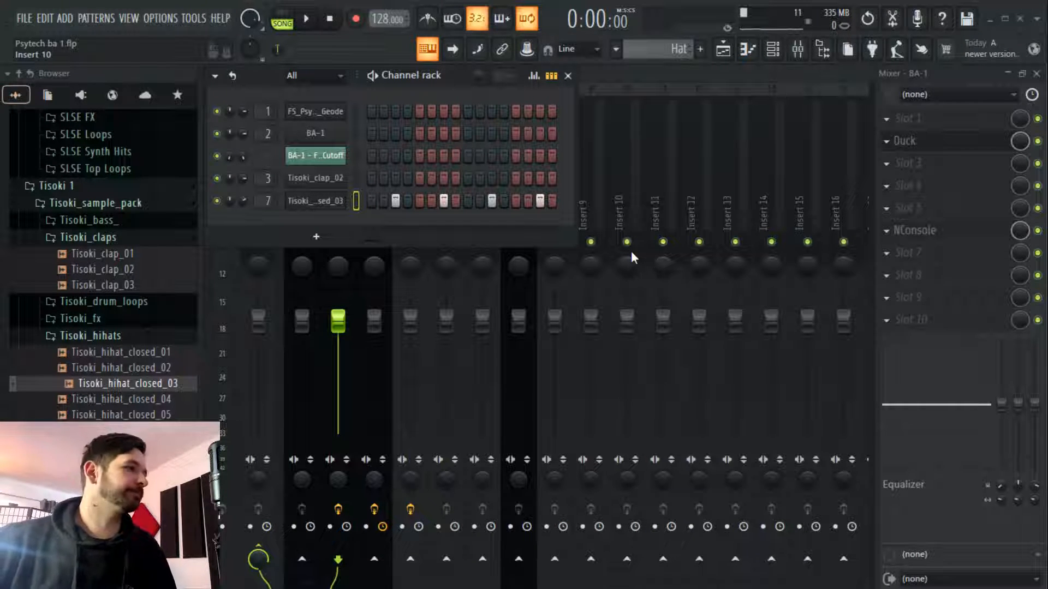
# Review the playlist arrangement and the Duck curve on the BA-1 mixer insert
pyautogui.click(723, 49)
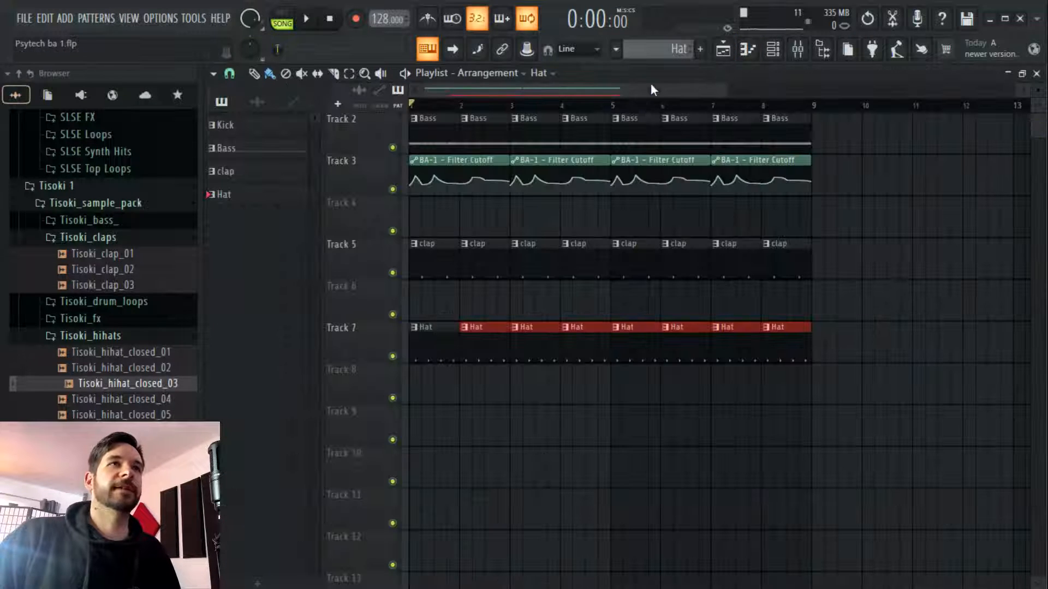
pyautogui.click(799, 52)
pyautogui.click(931, 143)
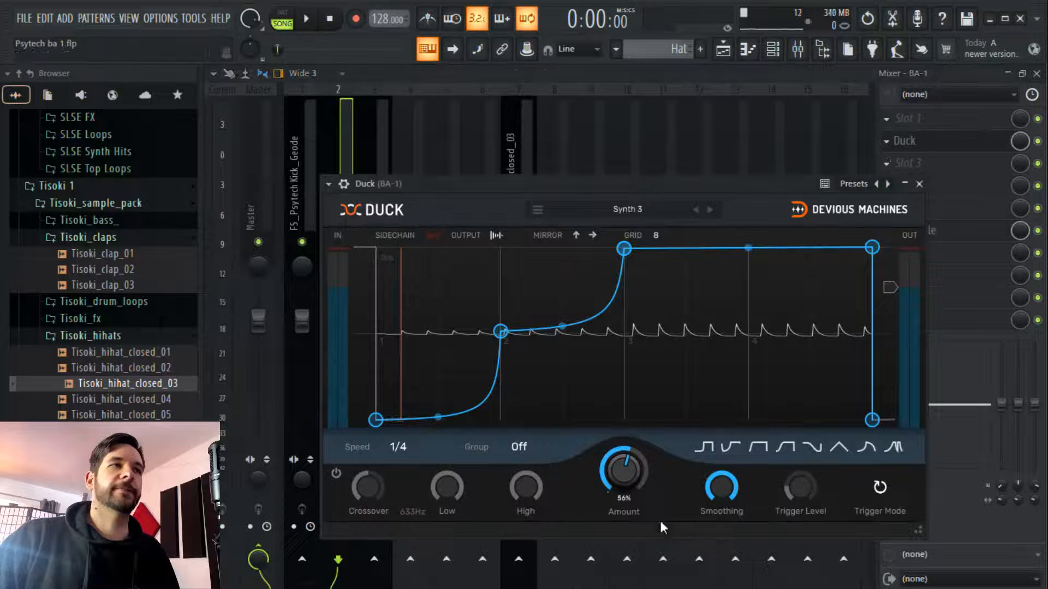
pyautogui.click(723, 52)
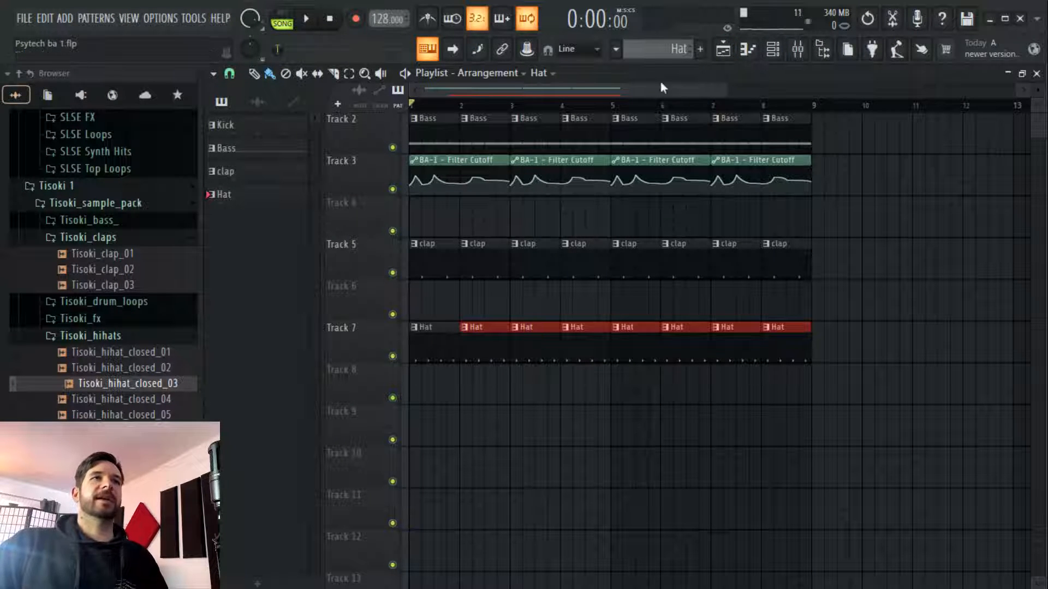
# Create a new pattern named Arp and show its channel rack
pyautogui.click(700, 49)
pyautogui.write('Arp')
pyautogui.press('Return')
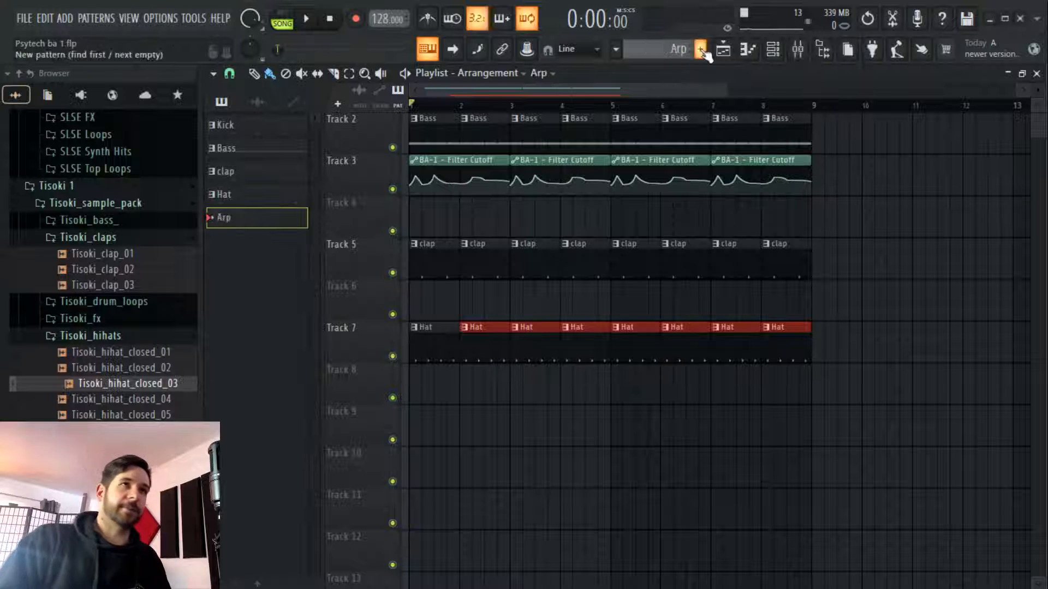
pyautogui.click(773, 49)
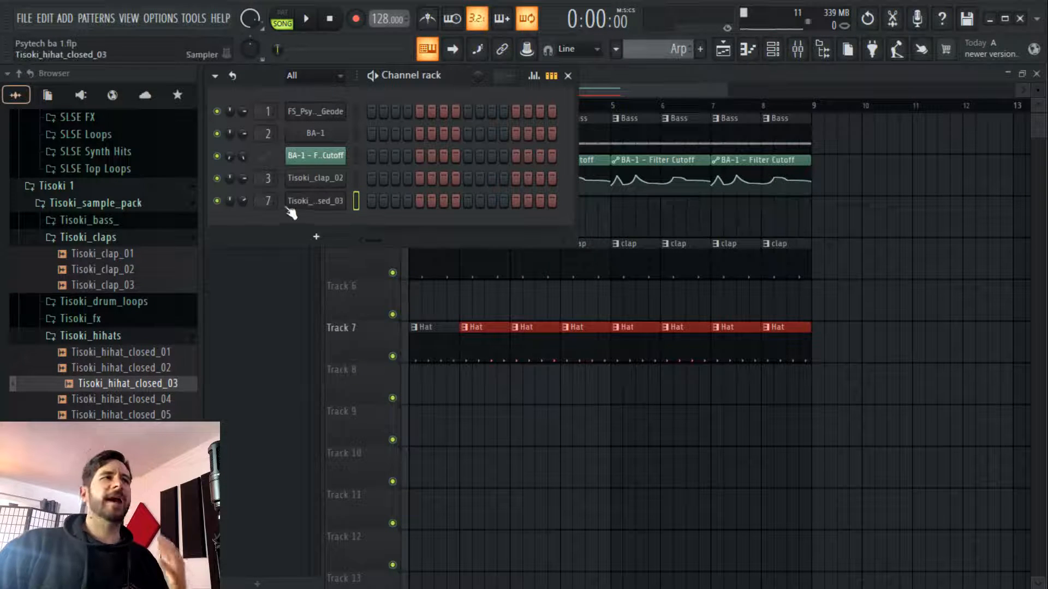
pyautogui.click(330, 237)
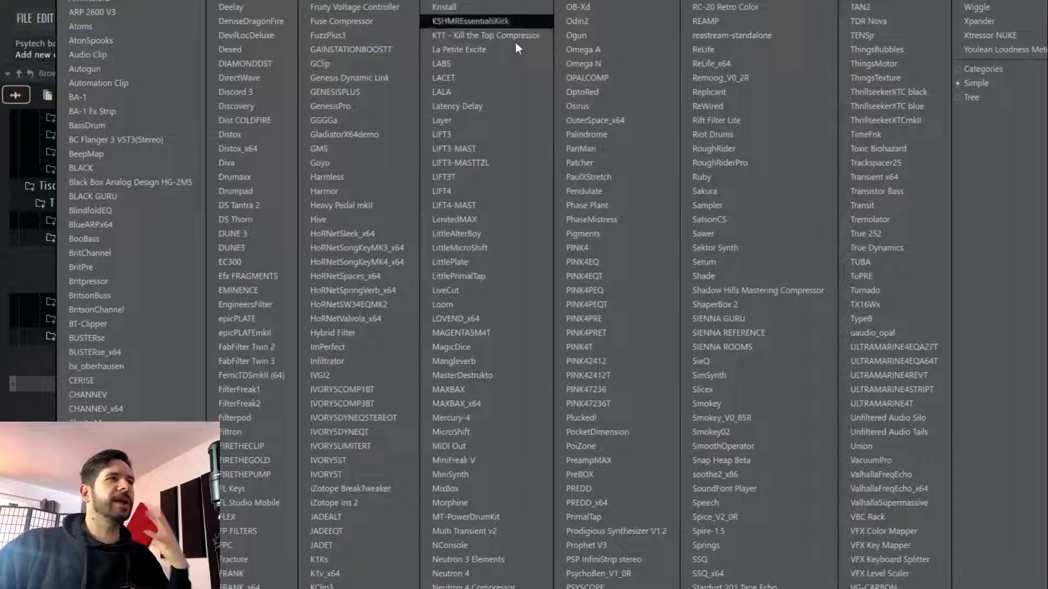
pyautogui.click(195, 109)
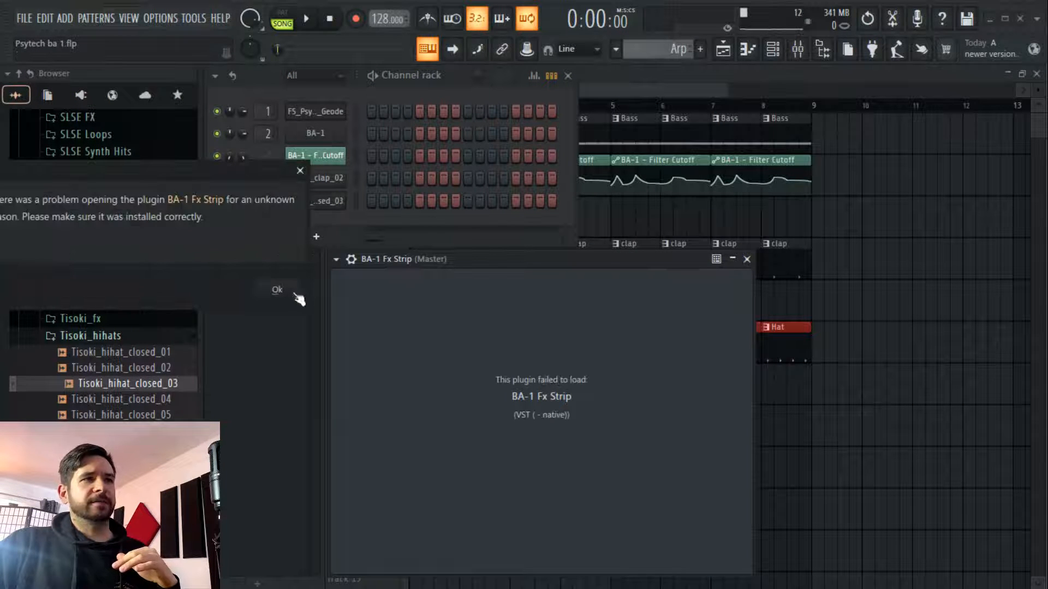
pyautogui.click(302, 293)
pyautogui.rightClick(342, 224)
pyautogui.click(403, 380)
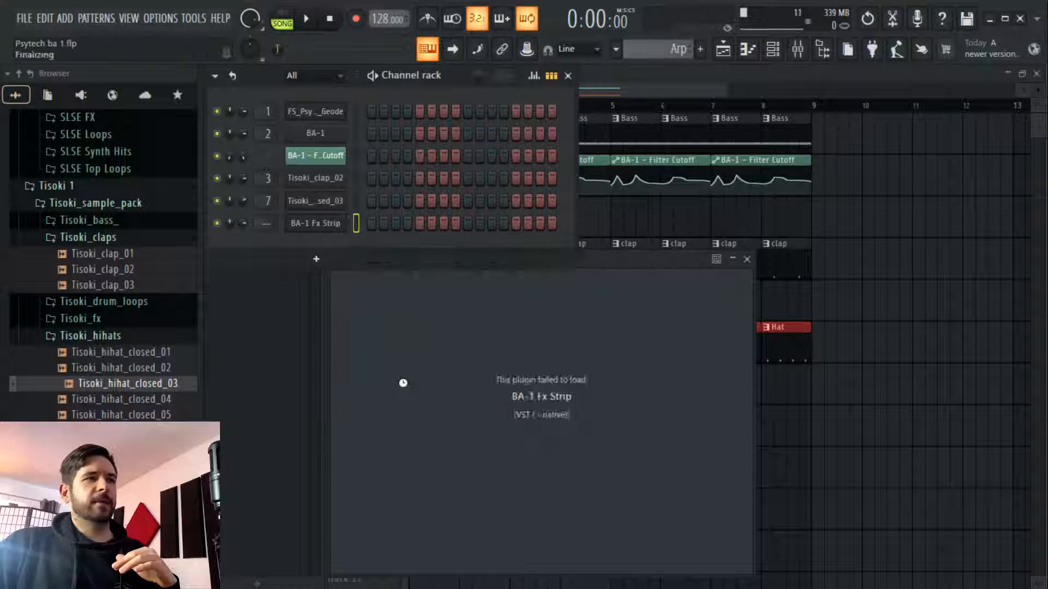
# Add a second BA-1 synth to the channel rack and switch its interface color to black
pyautogui.click(316, 259)
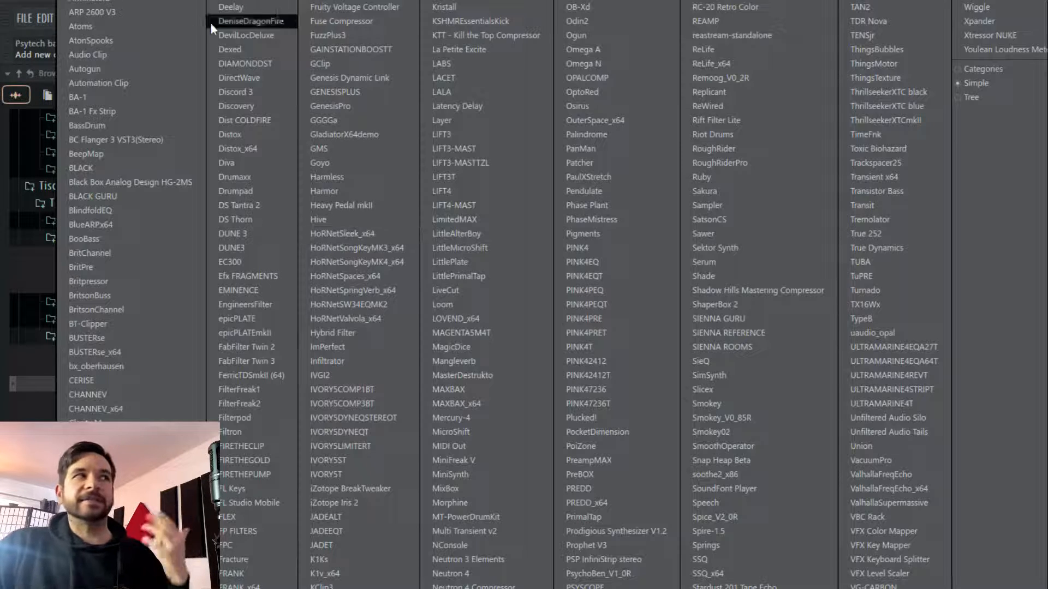
pyautogui.click(159, 99)
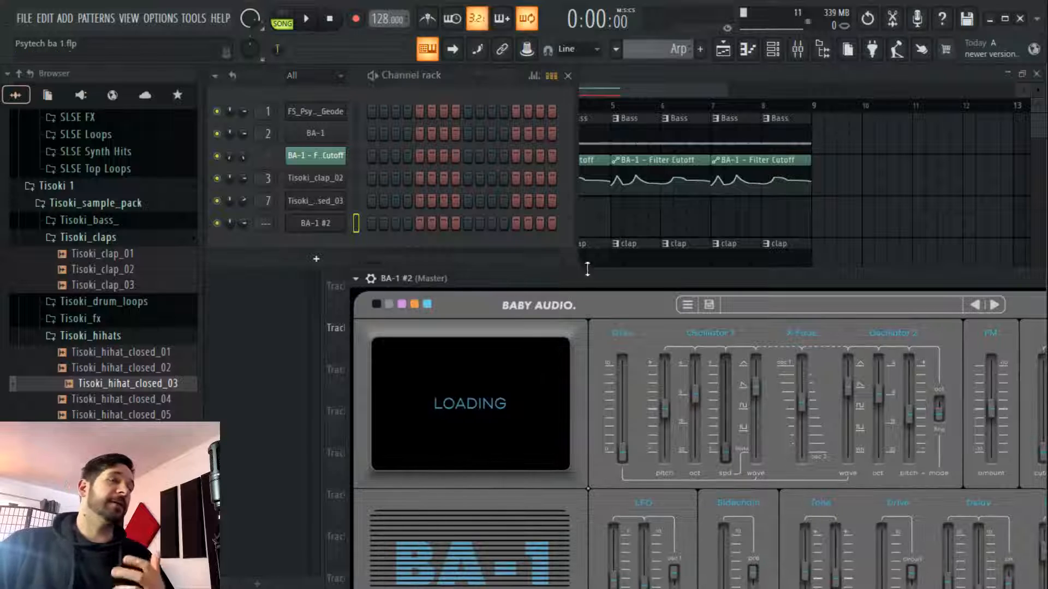
pyautogui.moveTo(589, 278); pyautogui.dragTo(406, 92)
pyautogui.moveTo(268, 96); pyautogui.dragTo(286, 94)
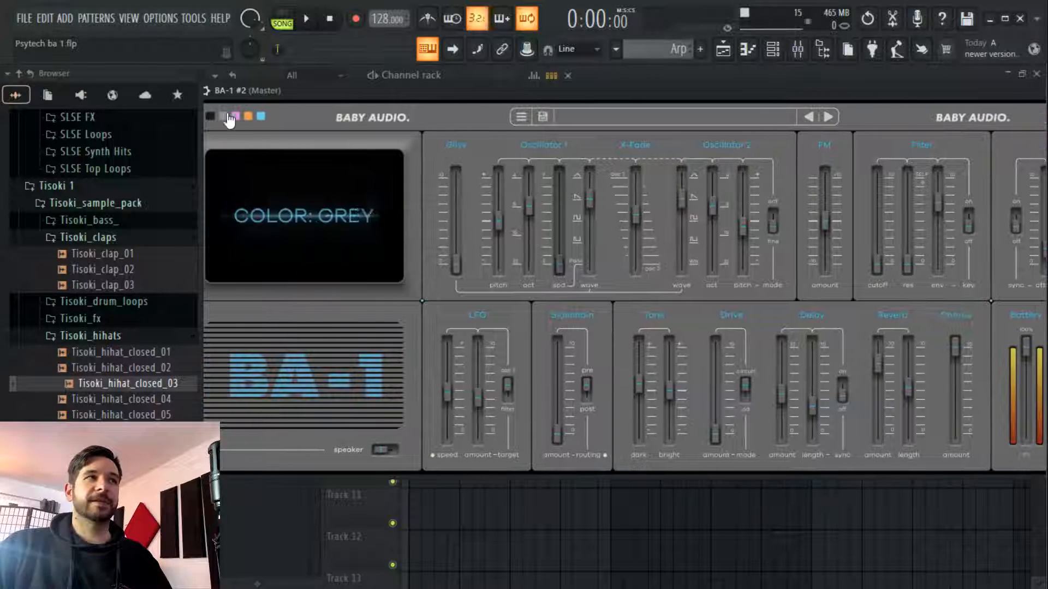
pyautogui.click(209, 117)
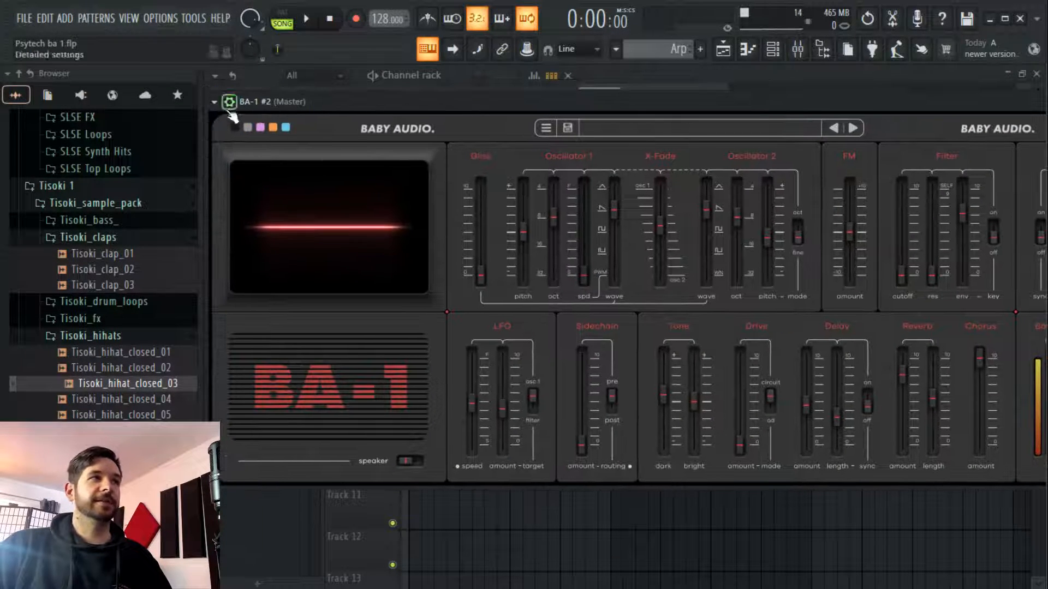
# Detach the second BA-1's window and position it over the browser so all its controls fit on screen
pyautogui.click(214, 101)
pyautogui.click(285, 398)
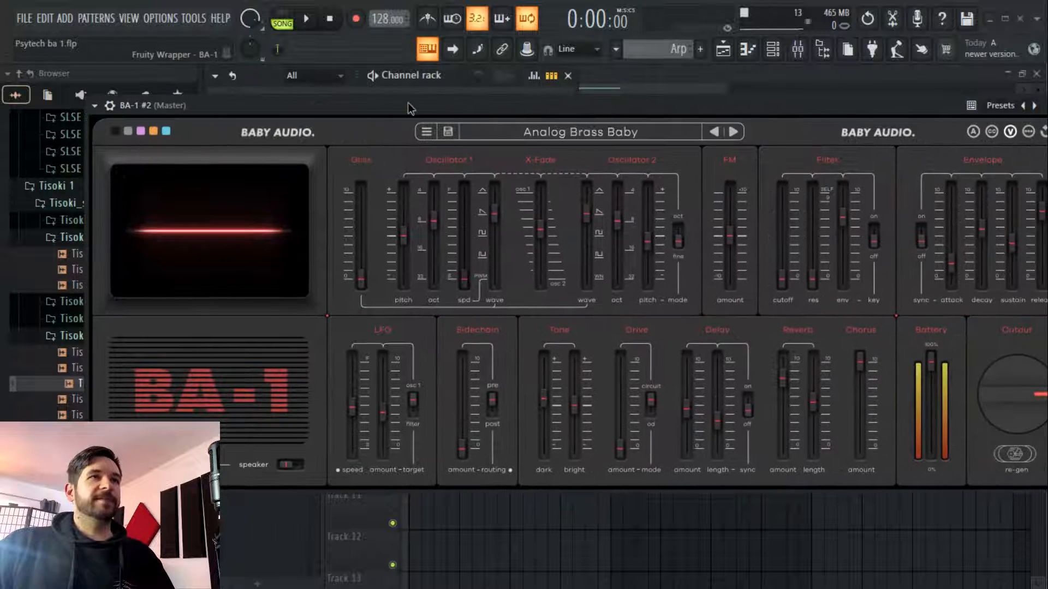
pyautogui.moveTo(408, 107); pyautogui.dragTo(374, 106)
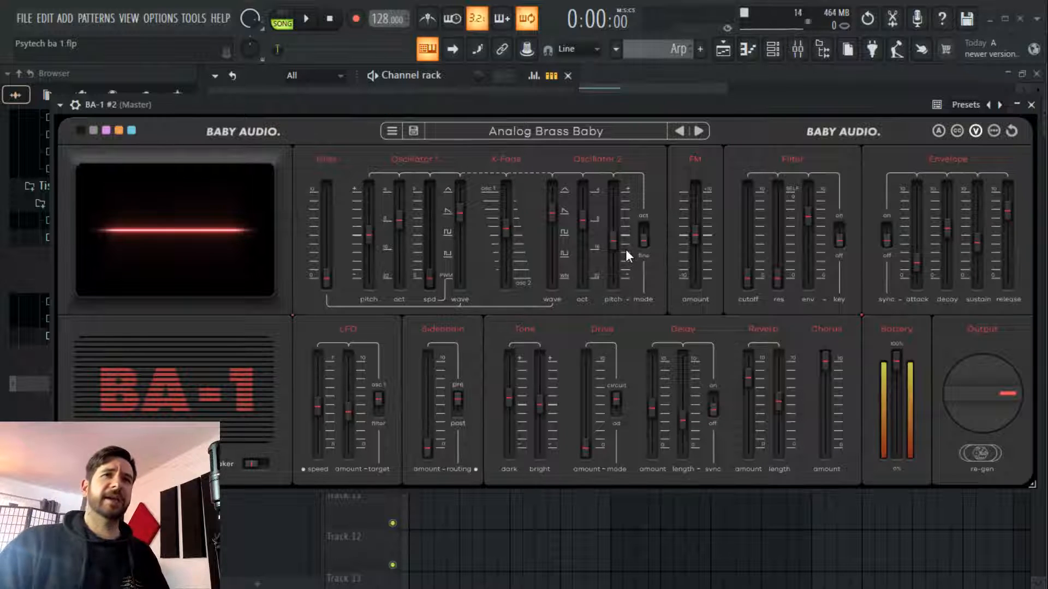
# Load the INIT preset in the second BA-1 and close the preset browser
pyautogui.moveTo(618, 238)
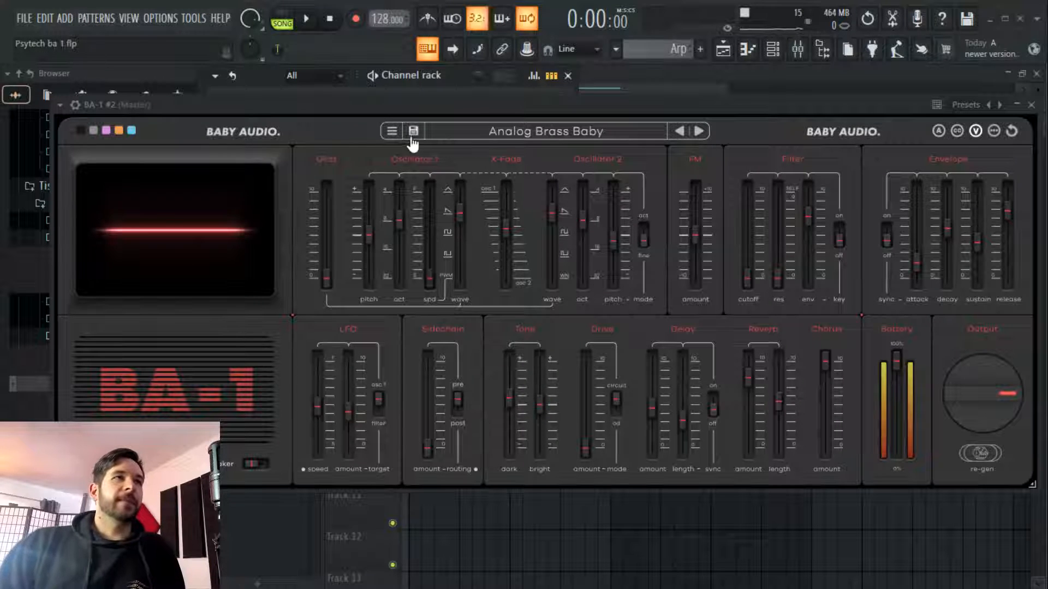
pyautogui.click(461, 133)
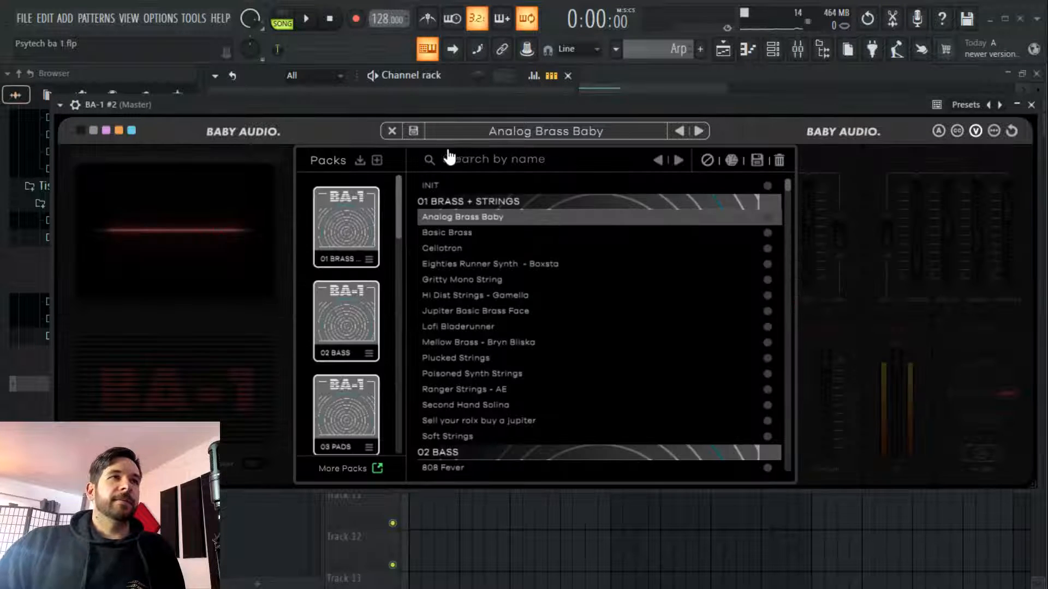
pyautogui.click(458, 188)
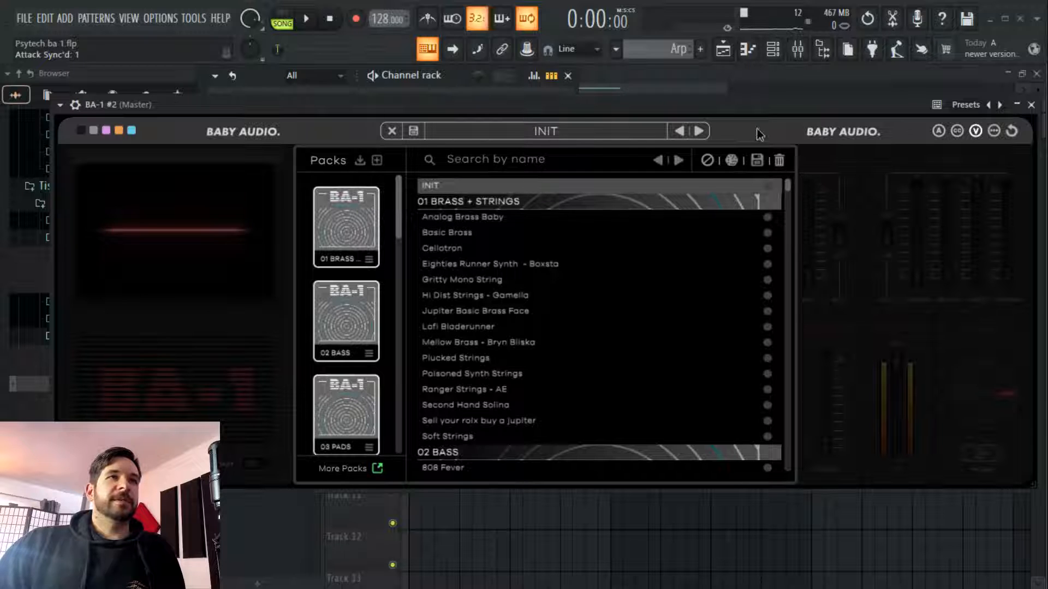
pyautogui.click(392, 131)
# Show the second BA-1's arpeggiator settings, try the Up and Down motions, and set the motion to Up/Down
pyautogui.click(939, 131)
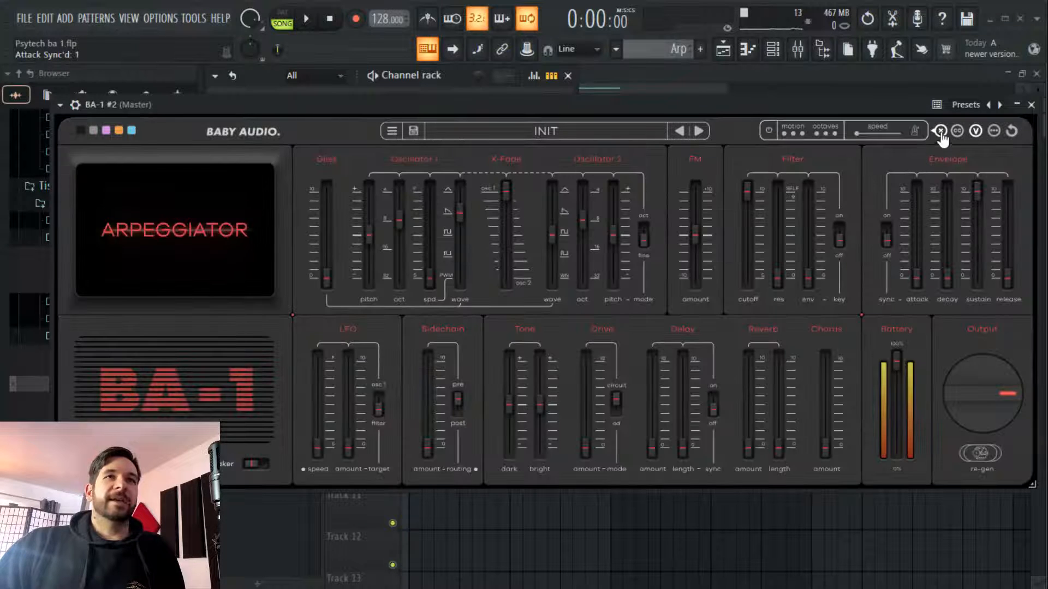
pyautogui.click(802, 135)
pyautogui.click(785, 134)
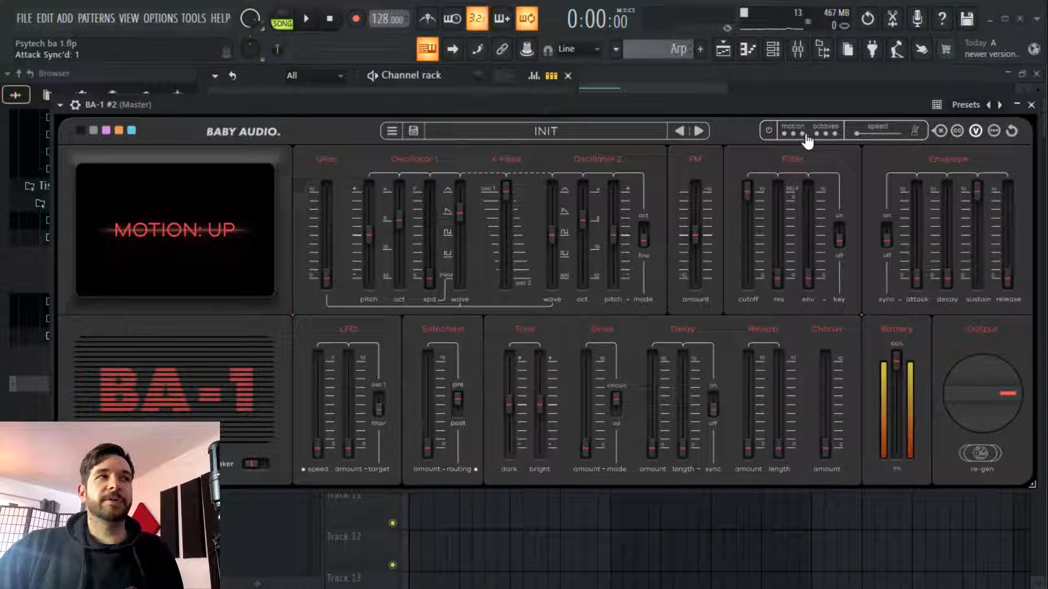
pyautogui.click(793, 134)
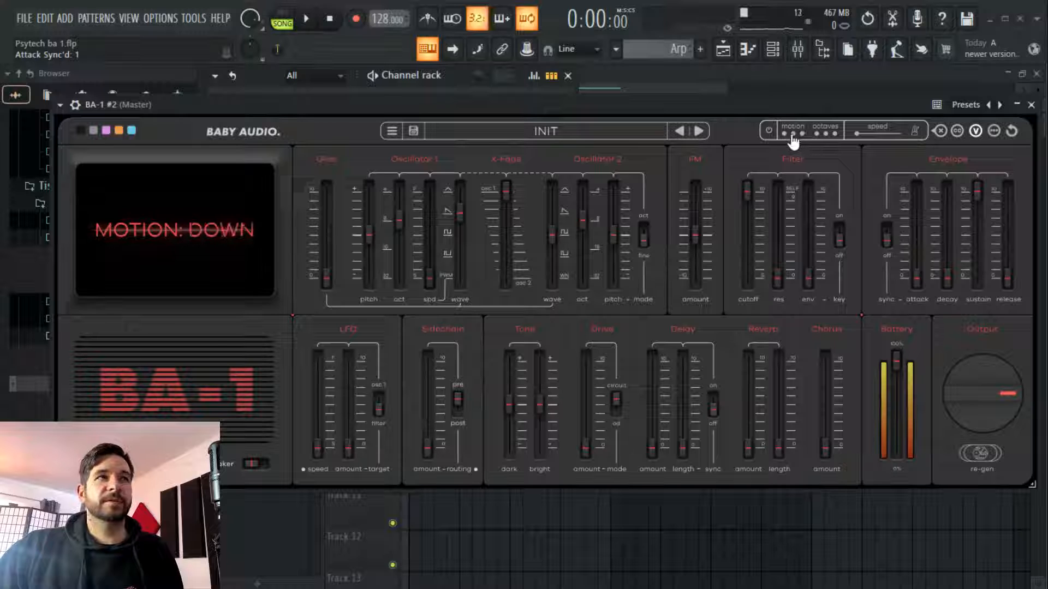
pyautogui.click(785, 134)
pyautogui.click(794, 134)
pyautogui.click(802, 134)
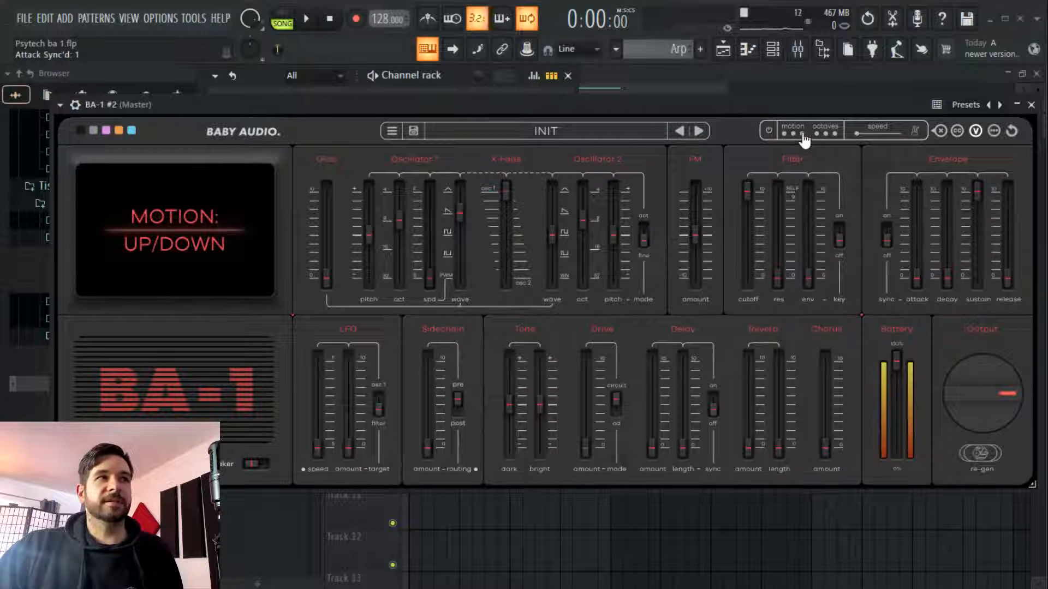
# Switch the arpeggiator's tempo sync off and raise its speed on the second BA-1
pyautogui.moveTo(624, 204)
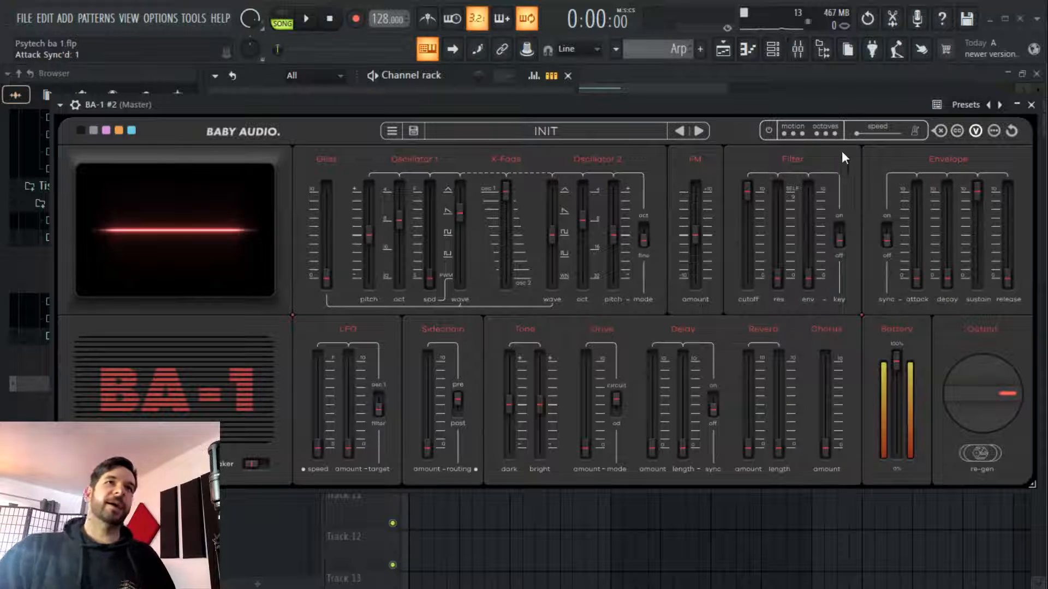
pyautogui.moveTo(872, 139)
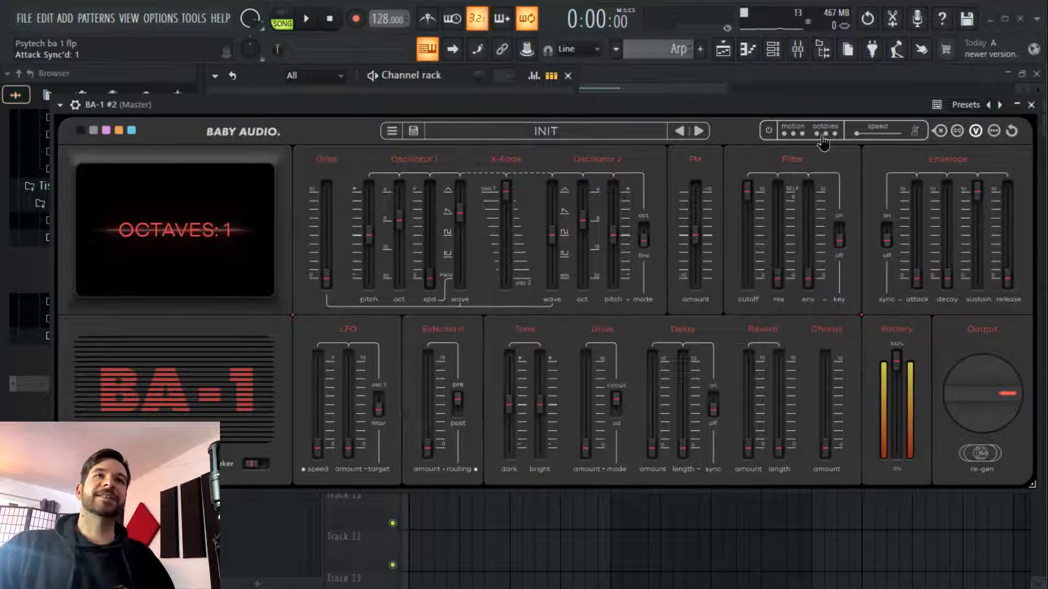
pyautogui.click(916, 134)
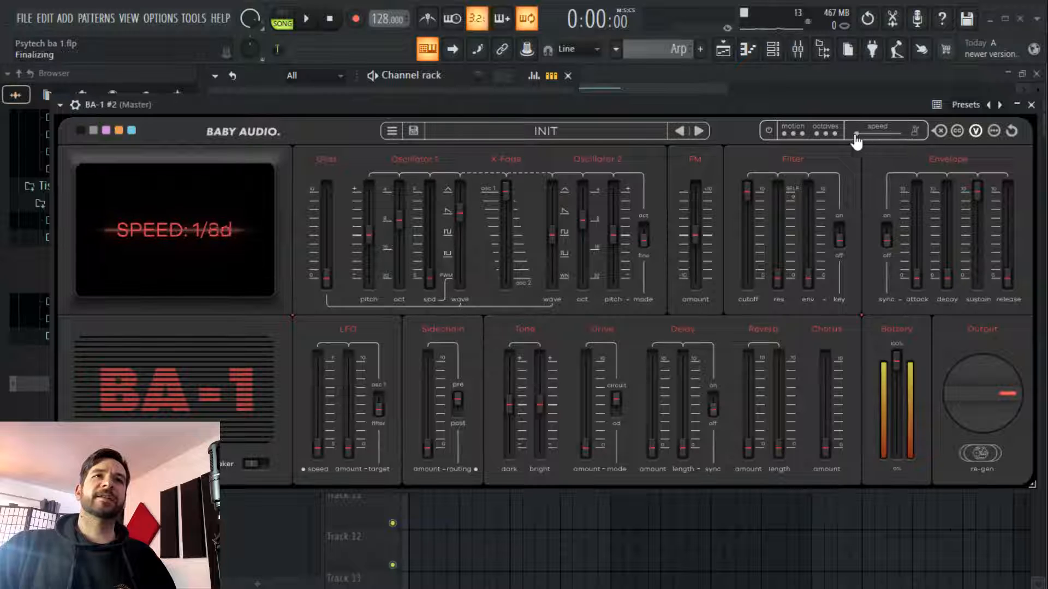
pyautogui.click(886, 137)
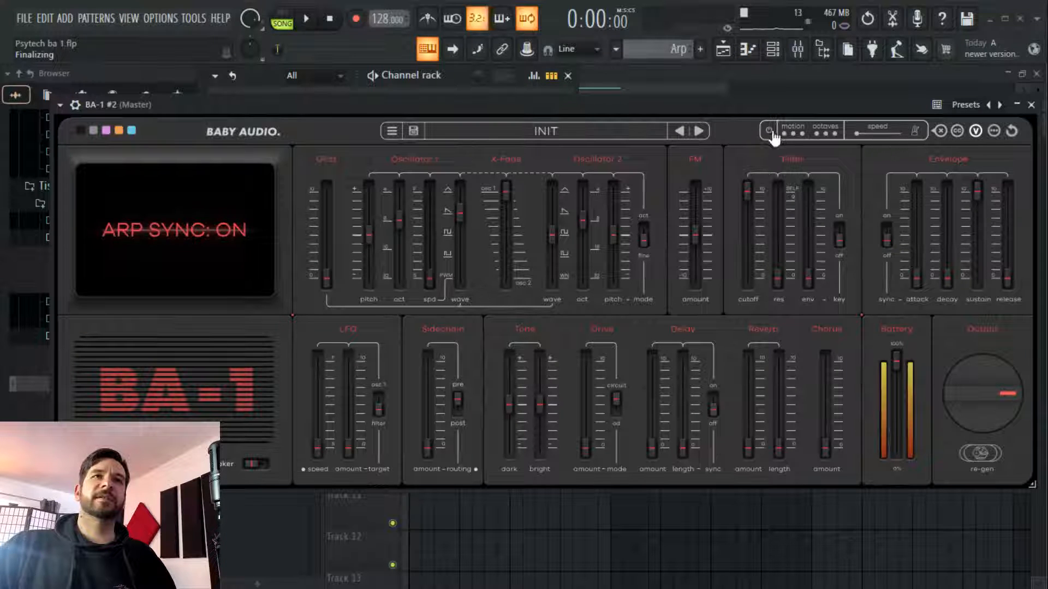
pyautogui.click(915, 134)
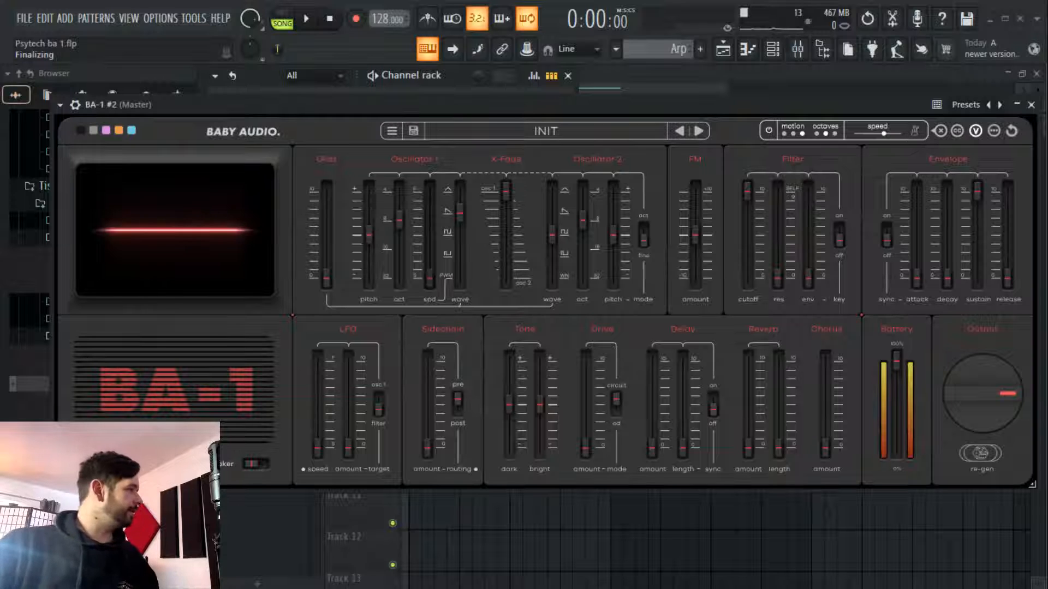
pyautogui.moveTo(883, 135)
pyautogui.mouseDown()
pyautogui.moveTo(865, 136)
pyautogui.moveTo(889, 138)
pyautogui.moveTo(872, 140)
pyautogui.mouseUp()
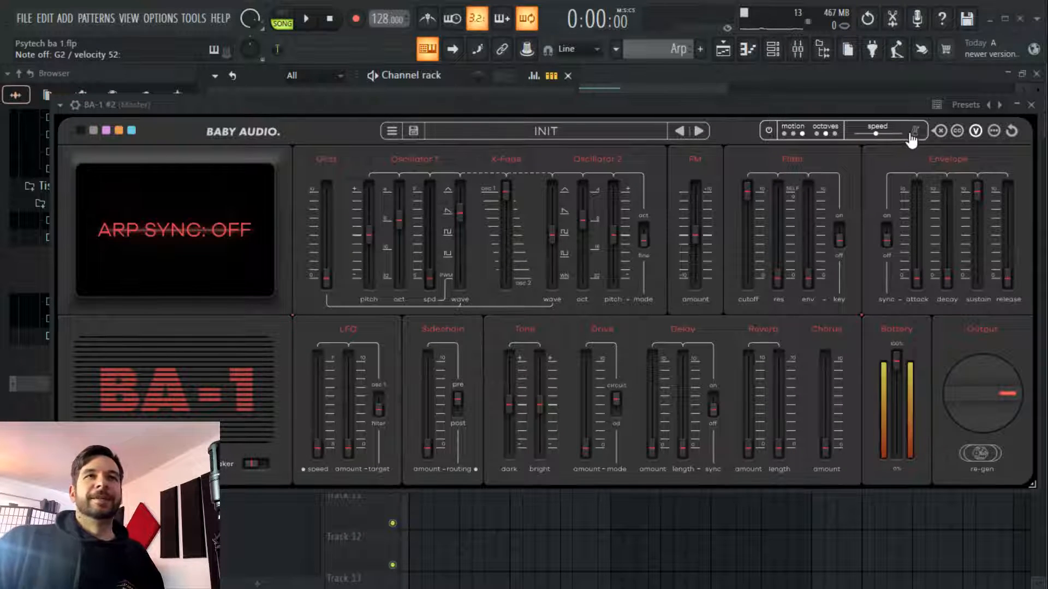
pyautogui.click(889, 134)
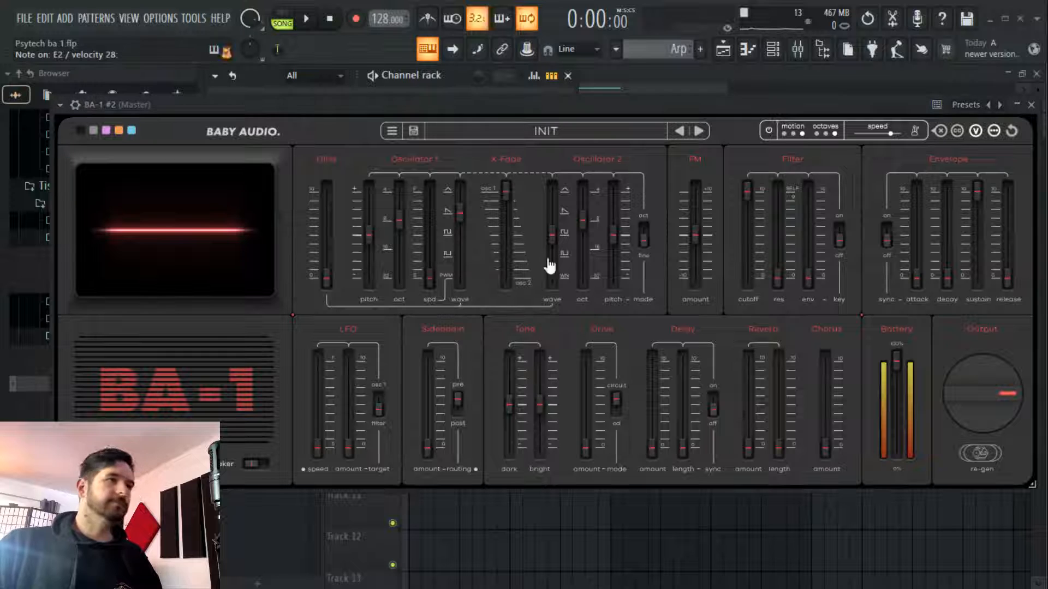
# Shape the second BA-1's patch: lower the filter cutoff, set filter envelope to 41, enable envelope sync, raise decay and pull sustain to zero
pyautogui.moveTo(756, 202); pyautogui.dragTo(817, 261)
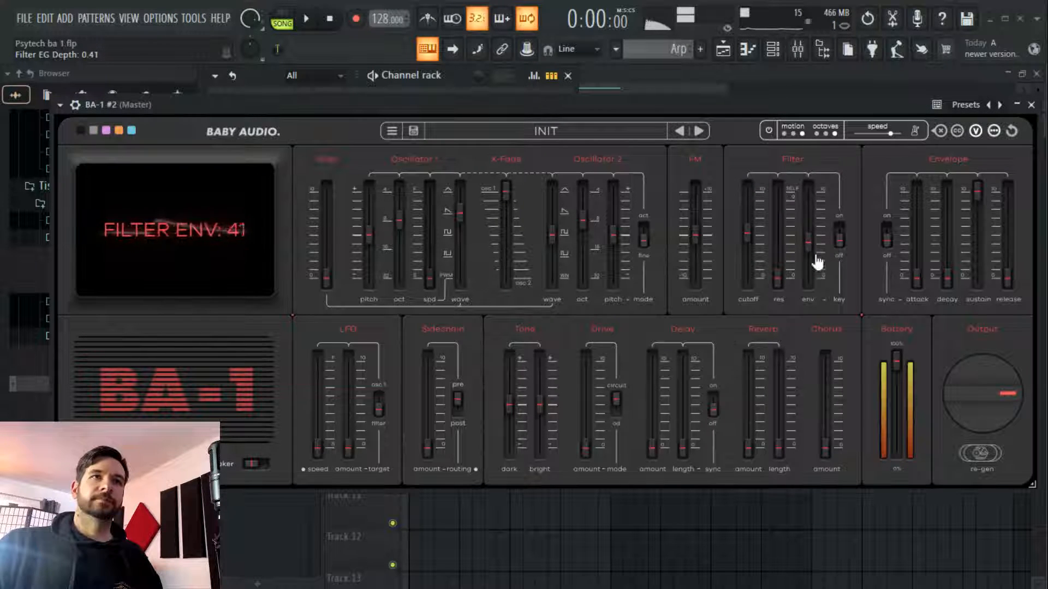
pyautogui.click(889, 235)
pyautogui.moveTo(978, 188); pyautogui.dragTo(938, 270)
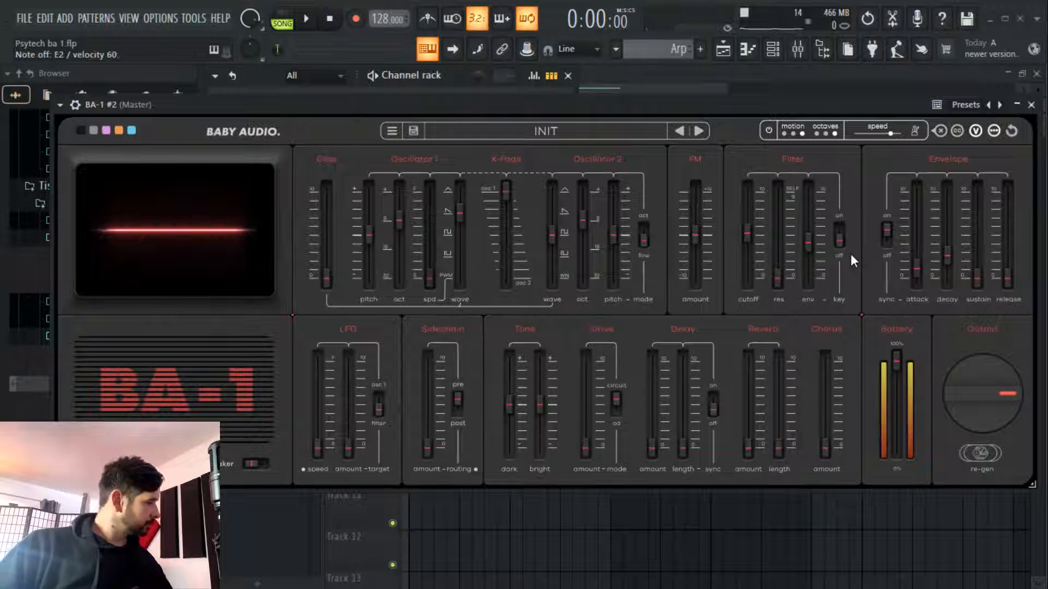
pyautogui.moveTo(747, 233); pyautogui.dragTo(748, 273)
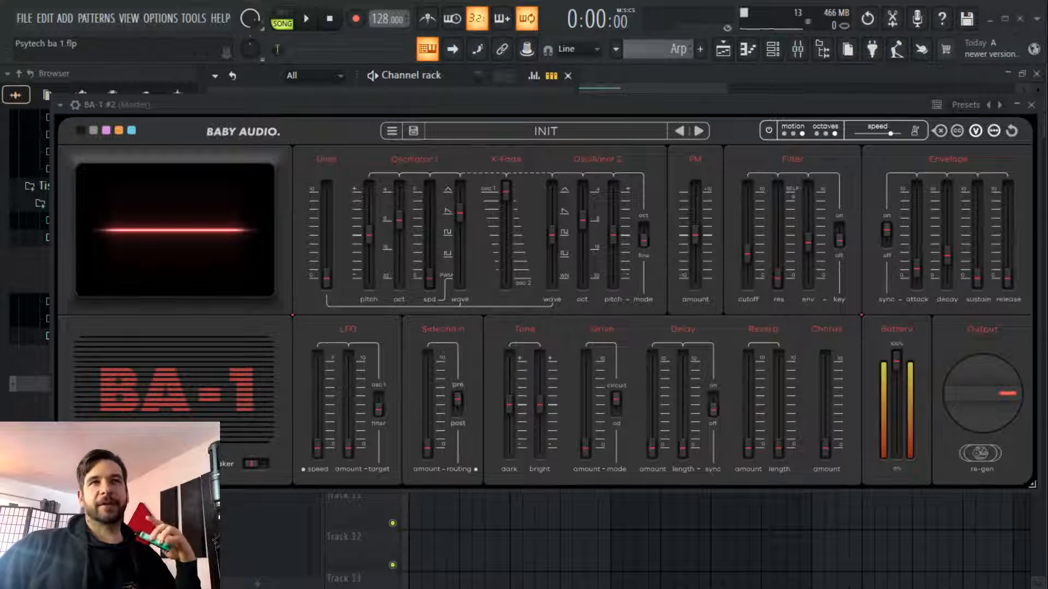
pyautogui.click(1031, 105)
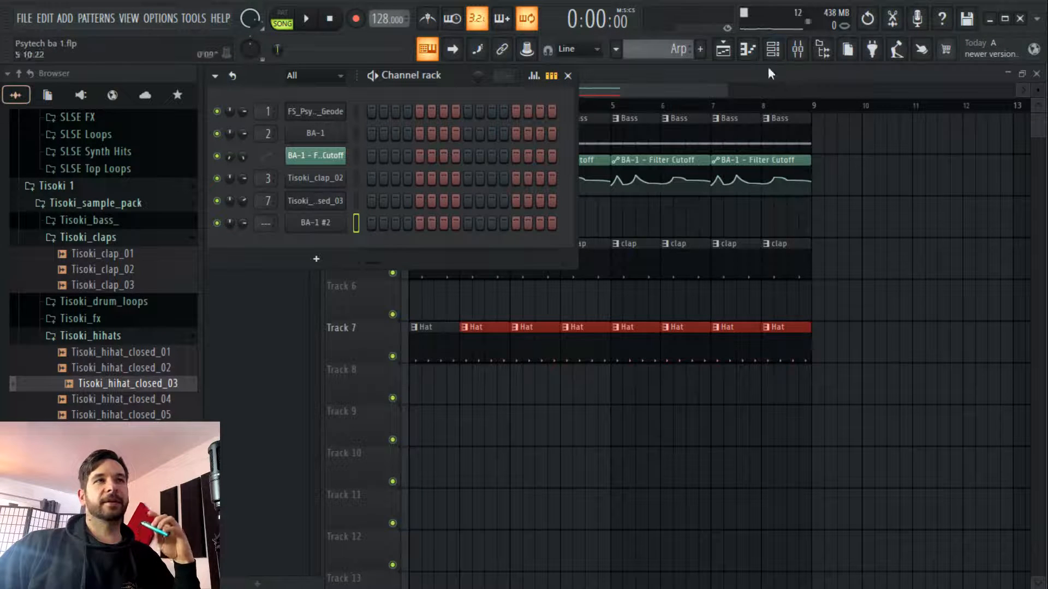
# Route the BA-1 #2 channel to mixer track 9
pyautogui.click(797, 49)
pyautogui.rightClick(592, 185)
pyautogui.moveTo(697, 247)
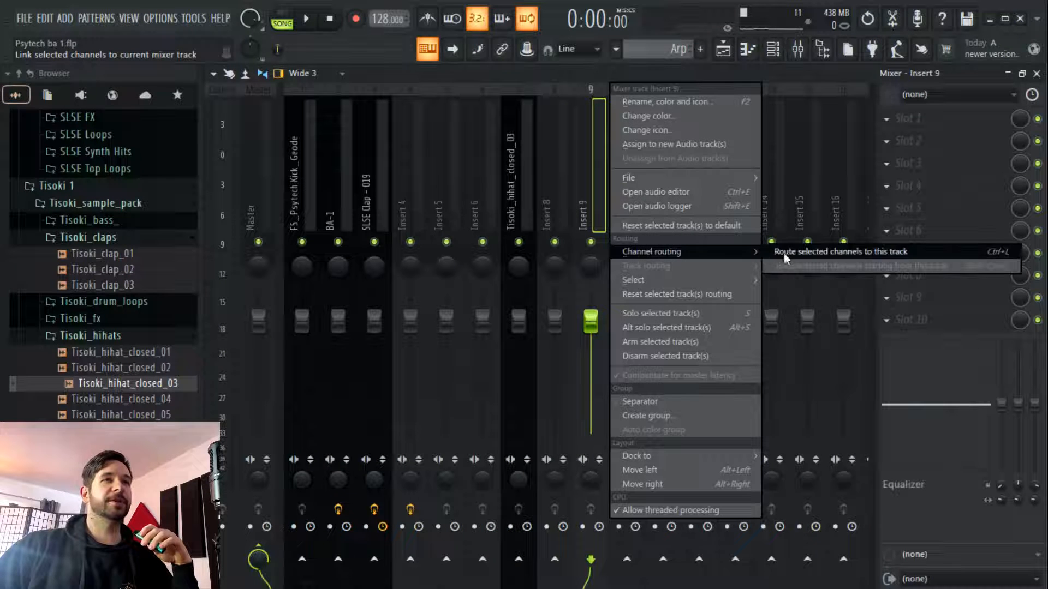
pyautogui.click(782, 252)
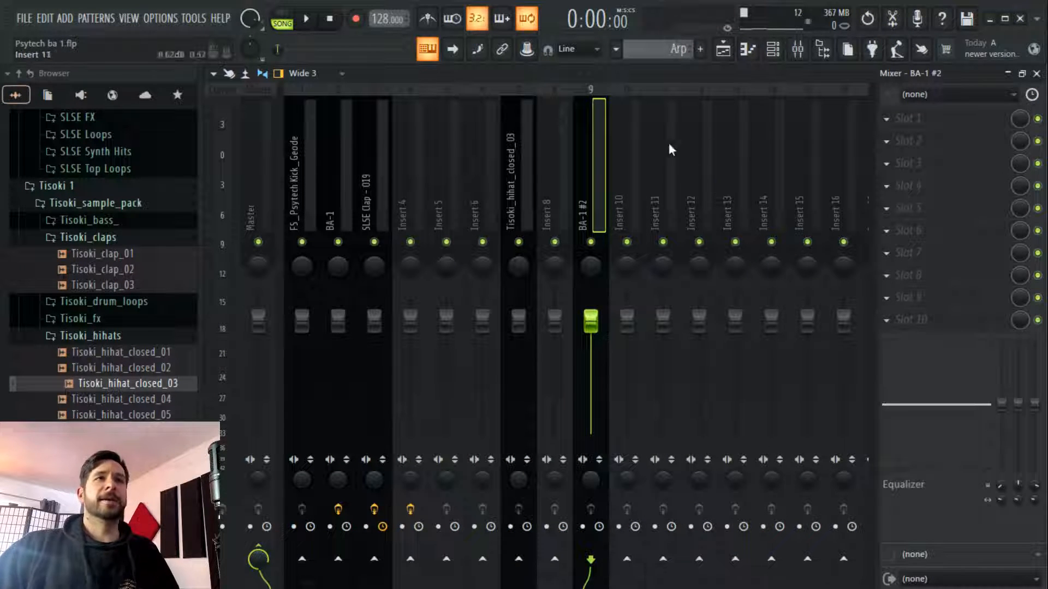
# Add the Kepler synth as a new channel to audition it, and delete that channel again
pyautogui.click(642, 203)
pyautogui.click(772, 49)
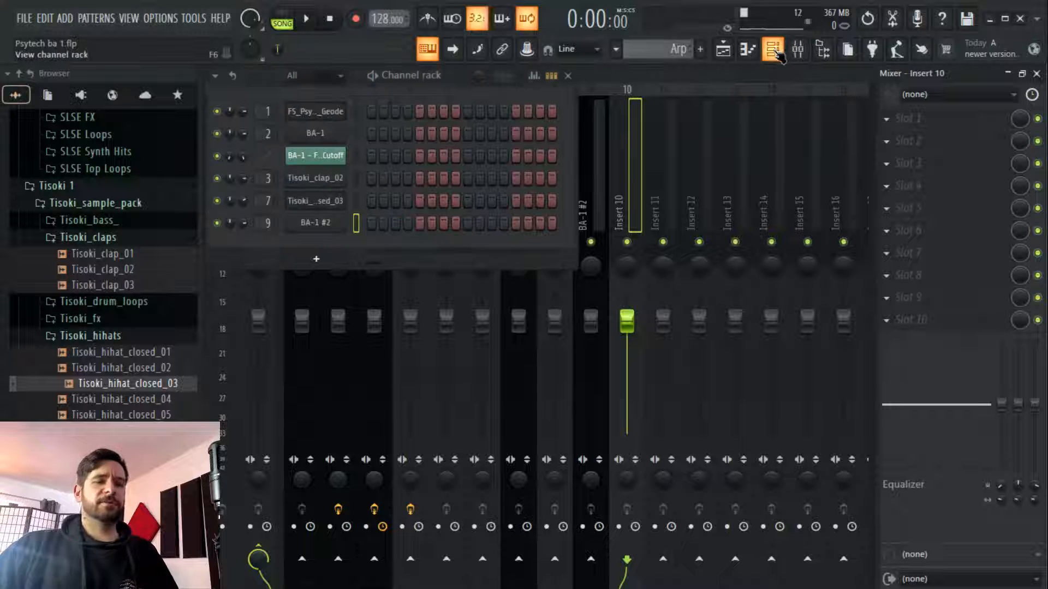
pyautogui.click(317, 258)
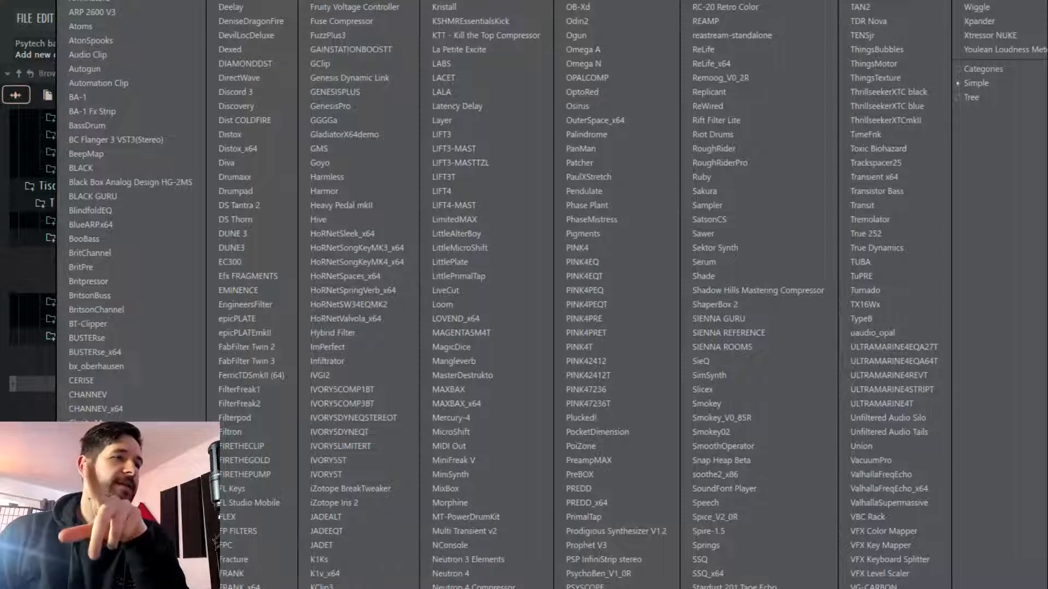
pyautogui.click(323, 588)
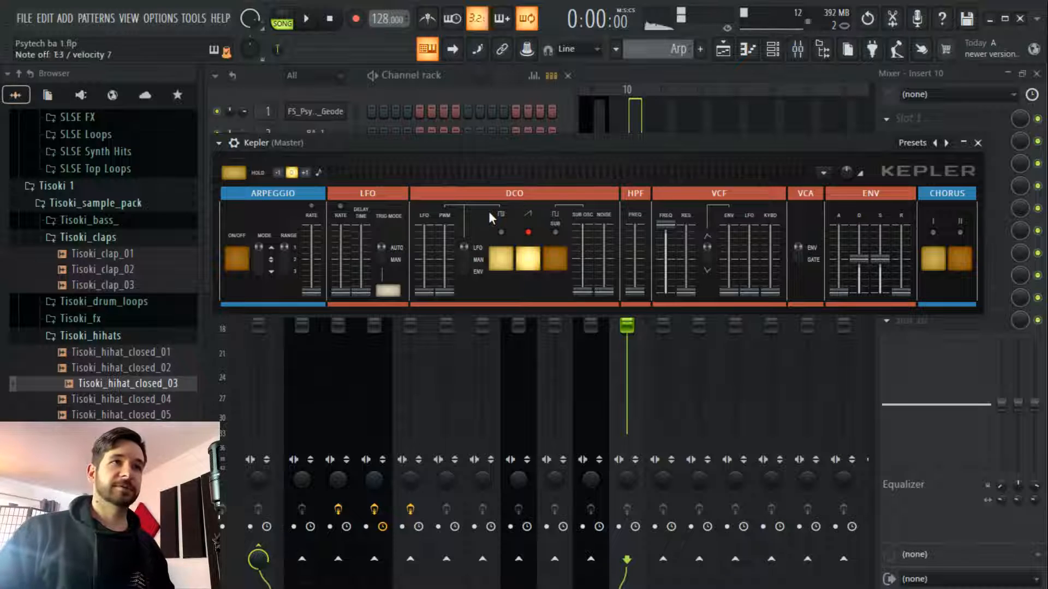
pyautogui.click(977, 143)
pyautogui.rightClick(333, 245)
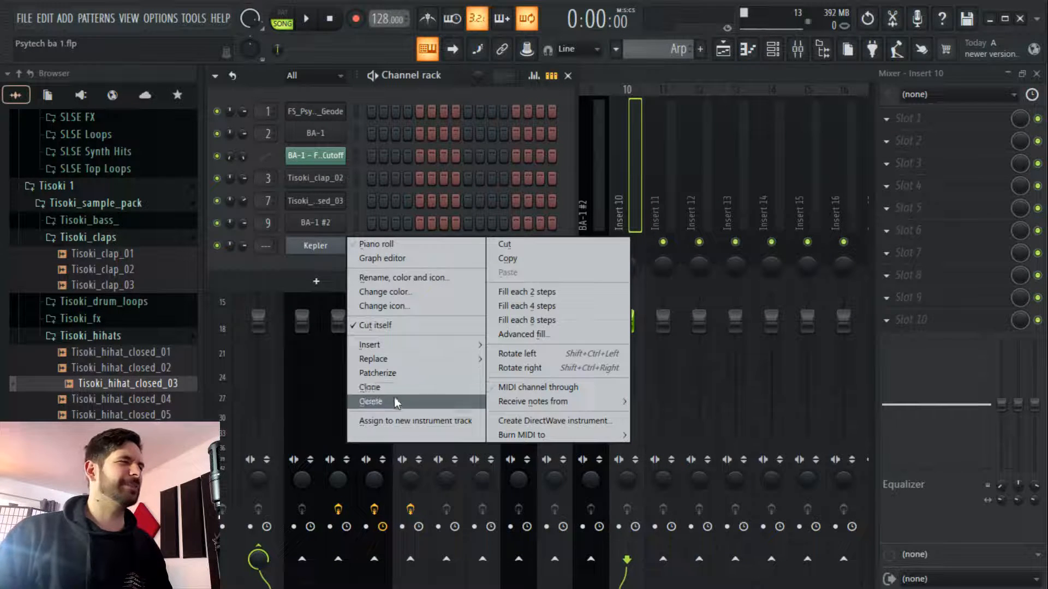
pyautogui.click(371, 401)
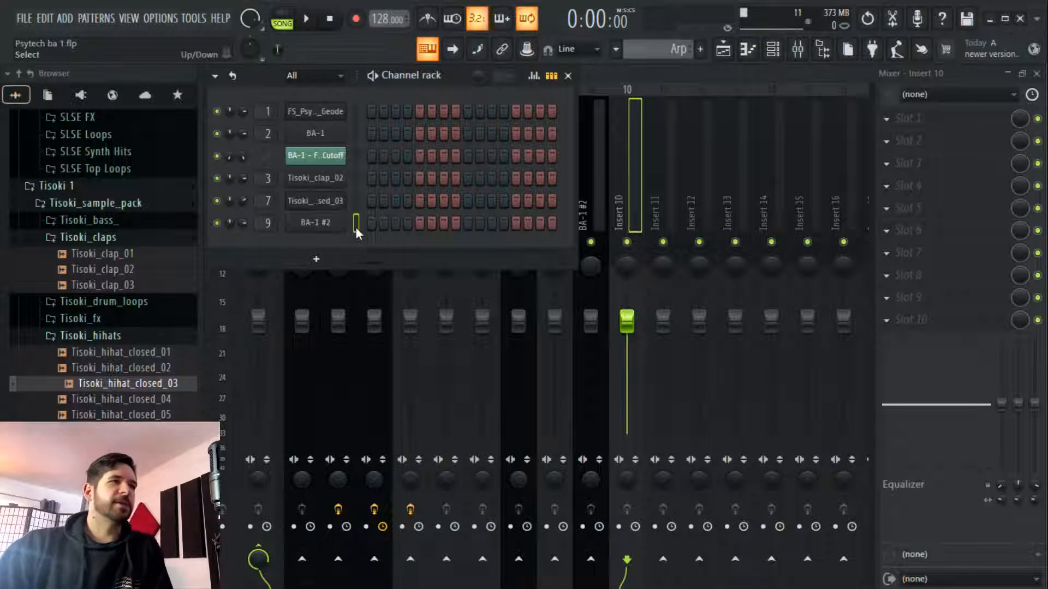
pyautogui.click(328, 224)
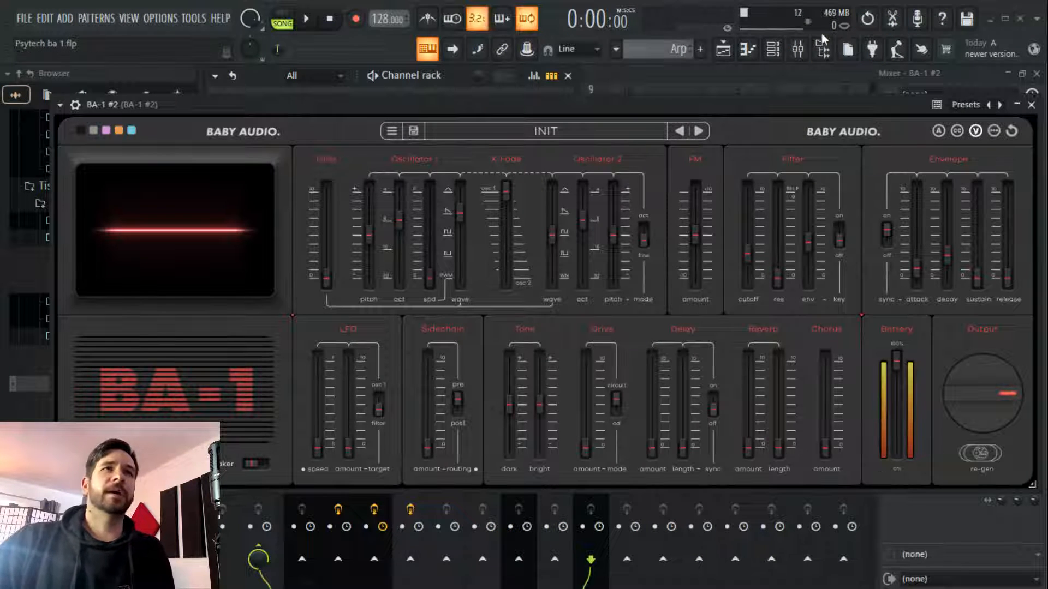
pyautogui.click(773, 50)
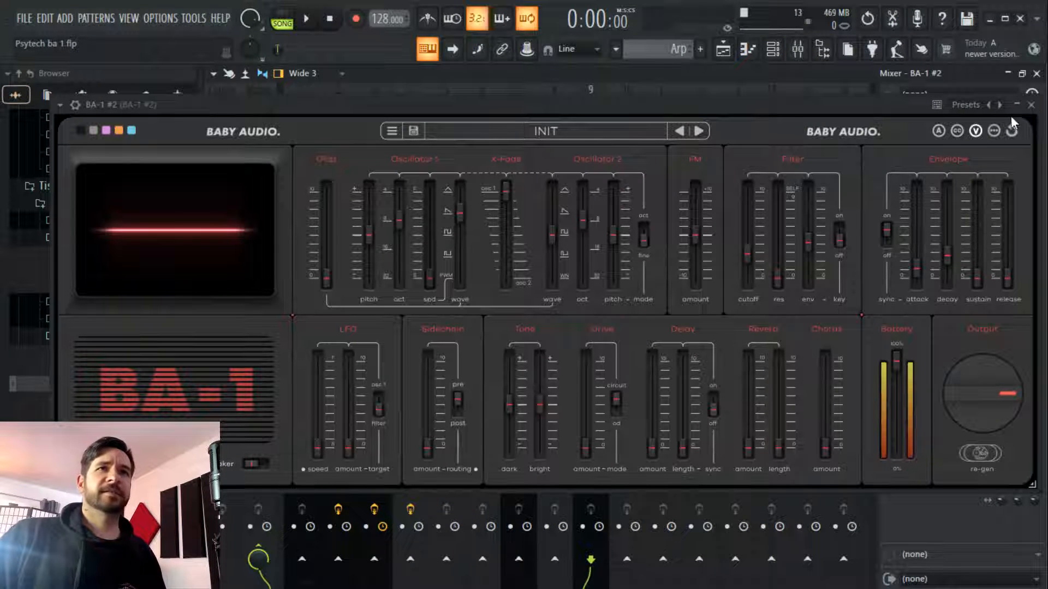
pyautogui.click(1030, 104)
# Draw a four-bar E3 note from bar 1 to bar 5 in the BA-1 #2 piano roll
pyautogui.click(772, 49)
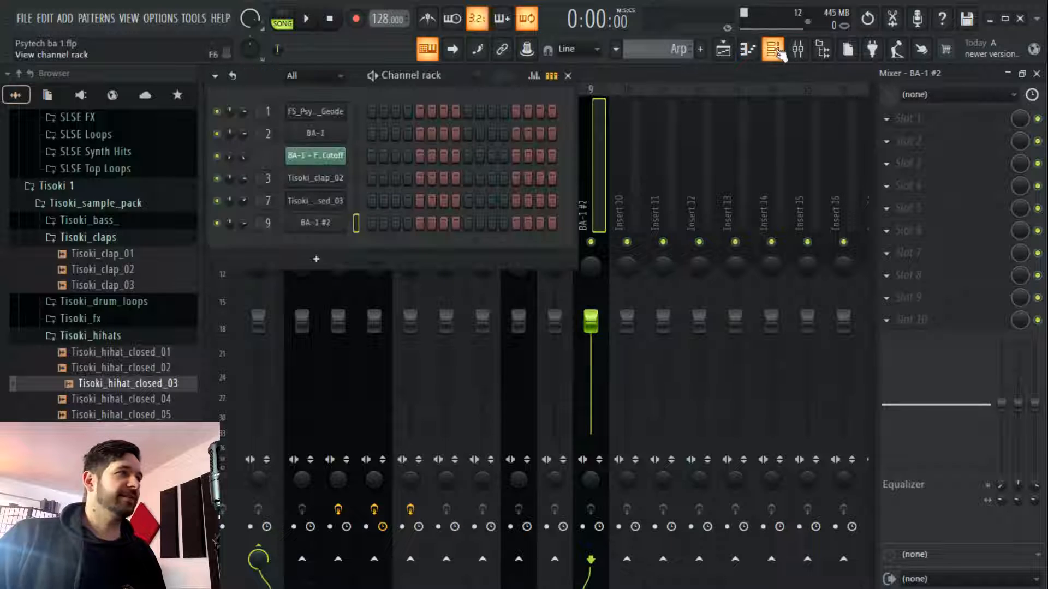
pyautogui.rightClick(339, 229)
pyautogui.click(371, 223)
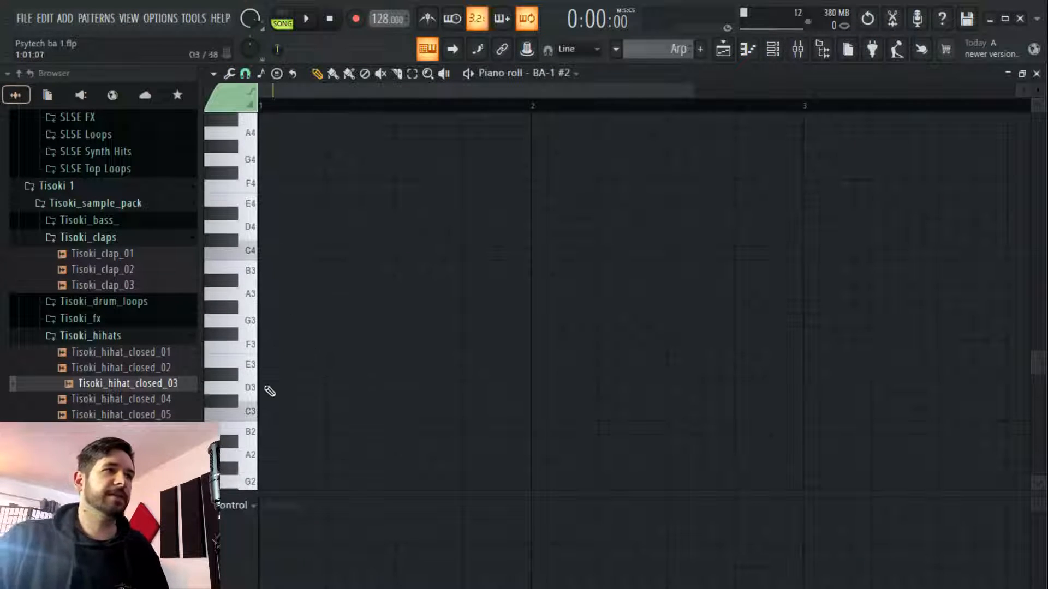
pyautogui.click(265, 362)
pyautogui.moveTo(321, 360); pyautogui.dragTo(985, 457)
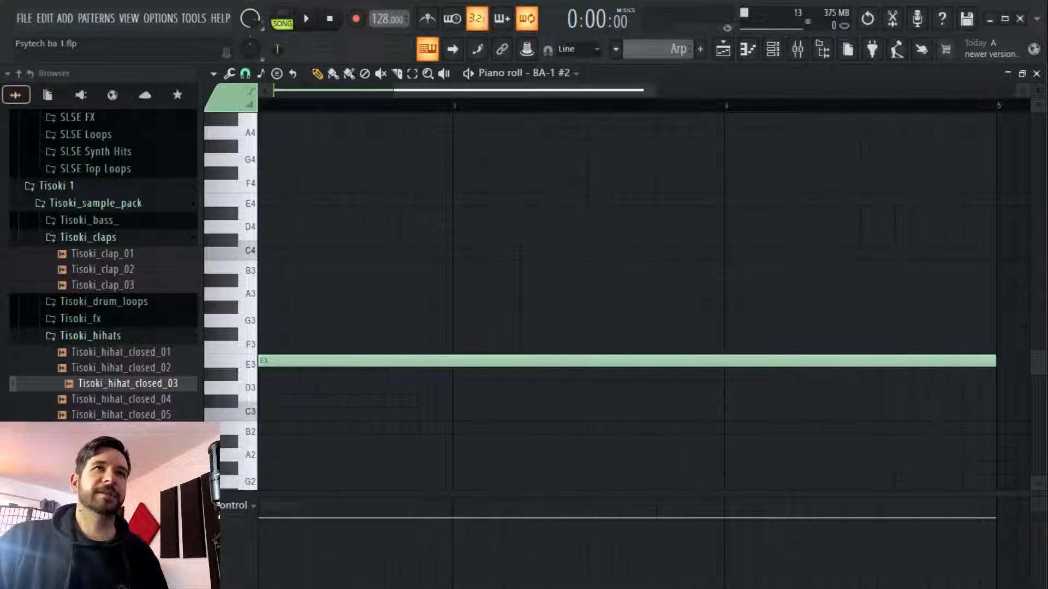
# Place the Arp pattern on playlist Track 8 at bar 1 and, during playback, repeat it from bar 5
pyautogui.click(729, 49)
pyautogui.moveTo(461, 400); pyautogui.dragTo(326, 367)
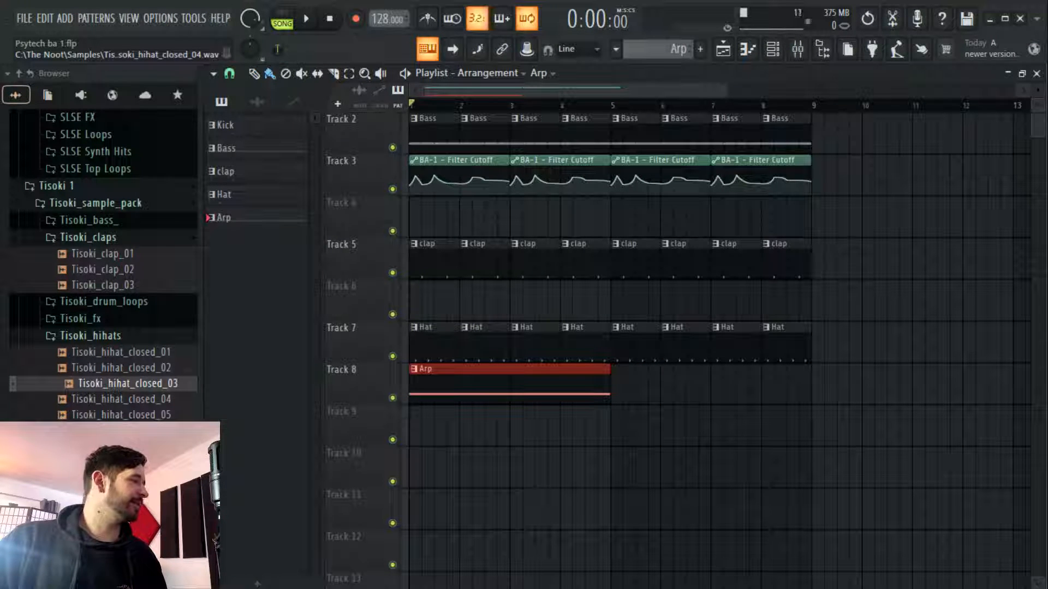
pyautogui.press('space')
pyautogui.click(626, 385)
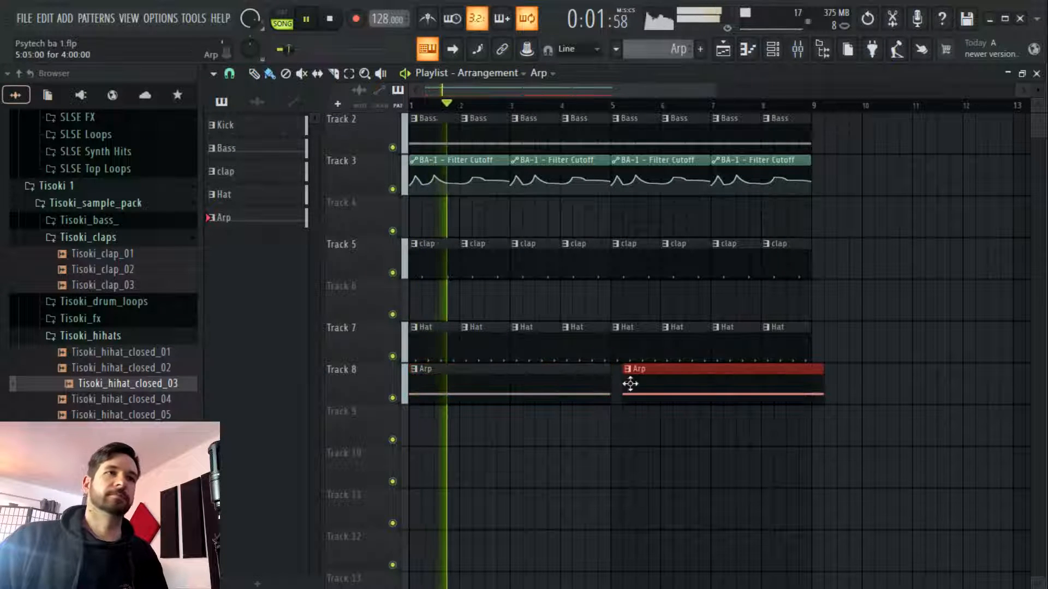
# Lower the second BA-1's filter cutoff slightly and pull its envelope attack down to zero
pyautogui.click(773, 54)
pyautogui.click(314, 226)
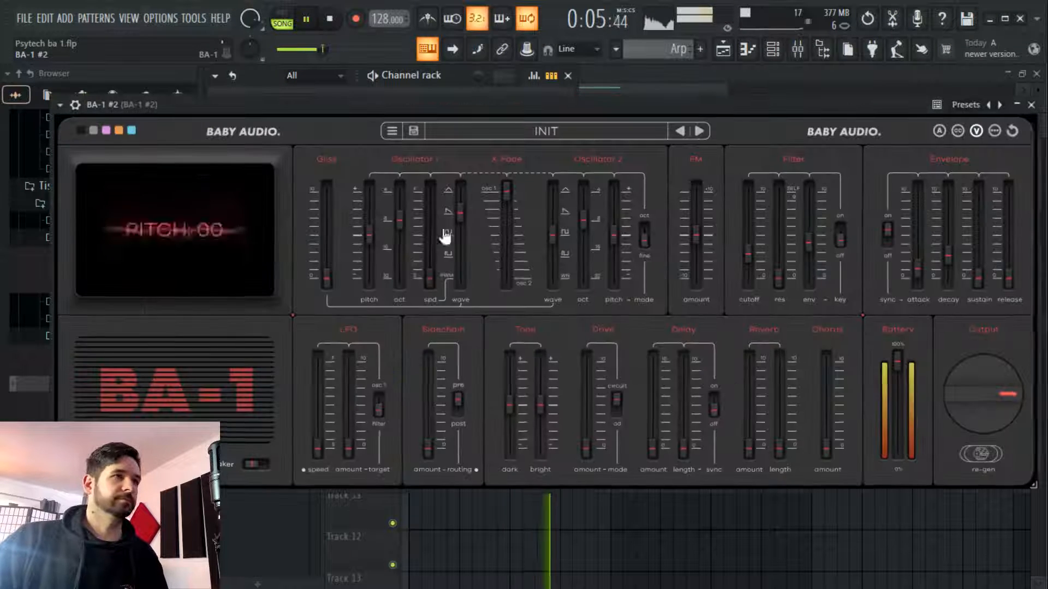
pyautogui.moveTo(747, 270); pyautogui.dragTo(748, 284)
pyautogui.moveTo(917, 270); pyautogui.dragTo(918, 299)
# Create an automation clip for the second BA-1's last-tweaked attack parameter and set the envelope decay to 38
pyautogui.click(200, 21)
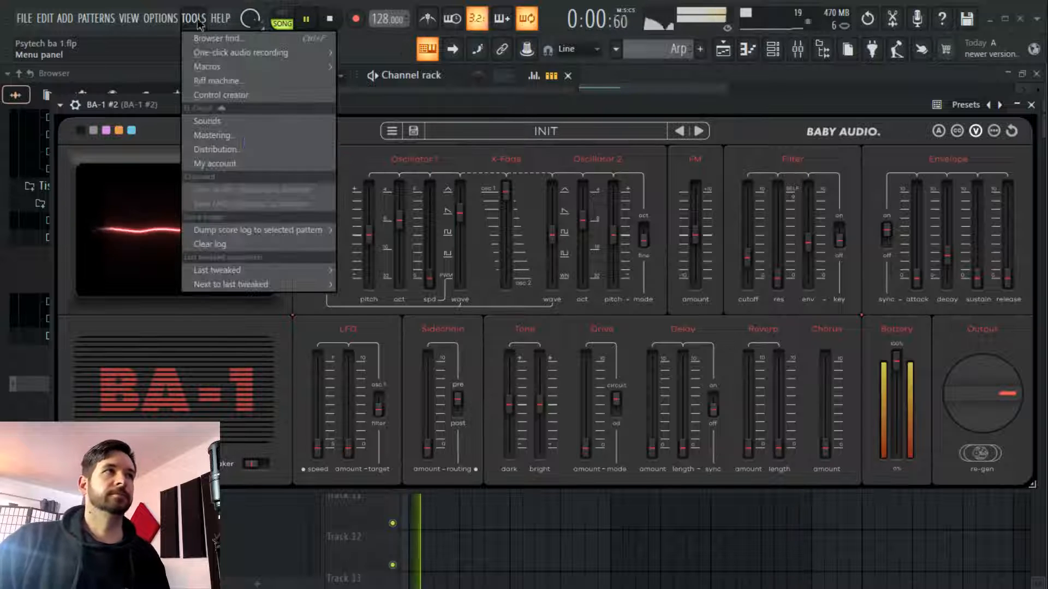
pyautogui.moveTo(284, 268)
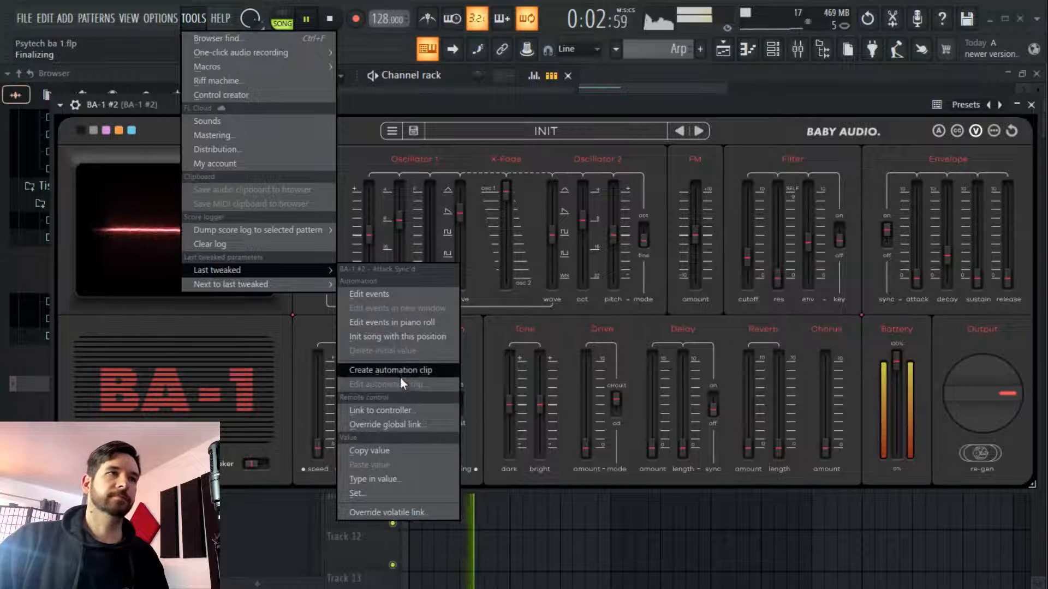
pyautogui.click(401, 372)
pyautogui.moveTo(946, 279); pyautogui.dragTo(950, 260)
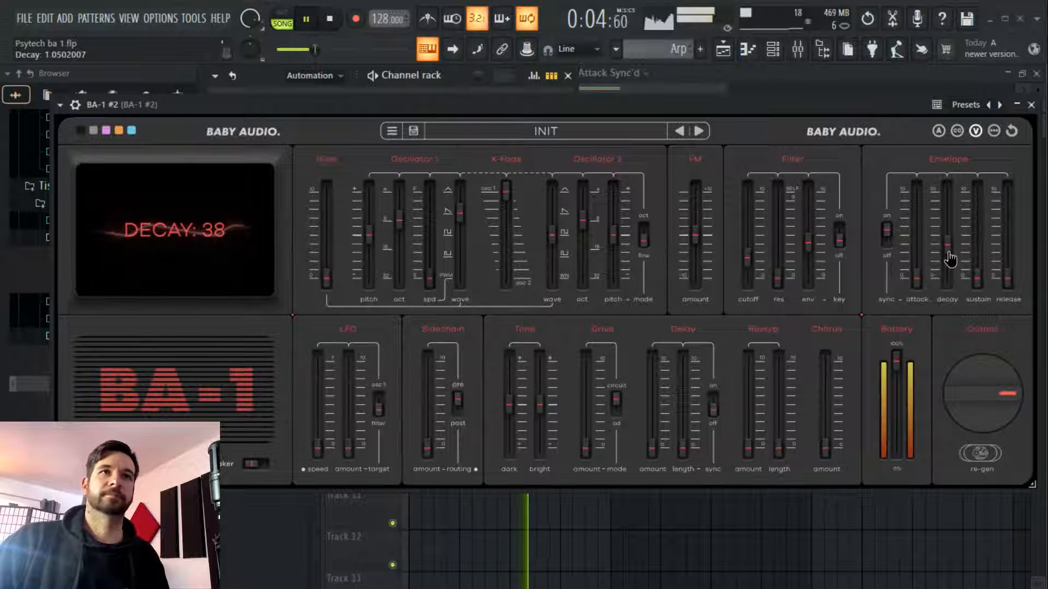
# Close the second BA-1 and move its Attack Sync'd automation clip from Track 4 to Track 9 in the playlist
pyautogui.click(723, 50)
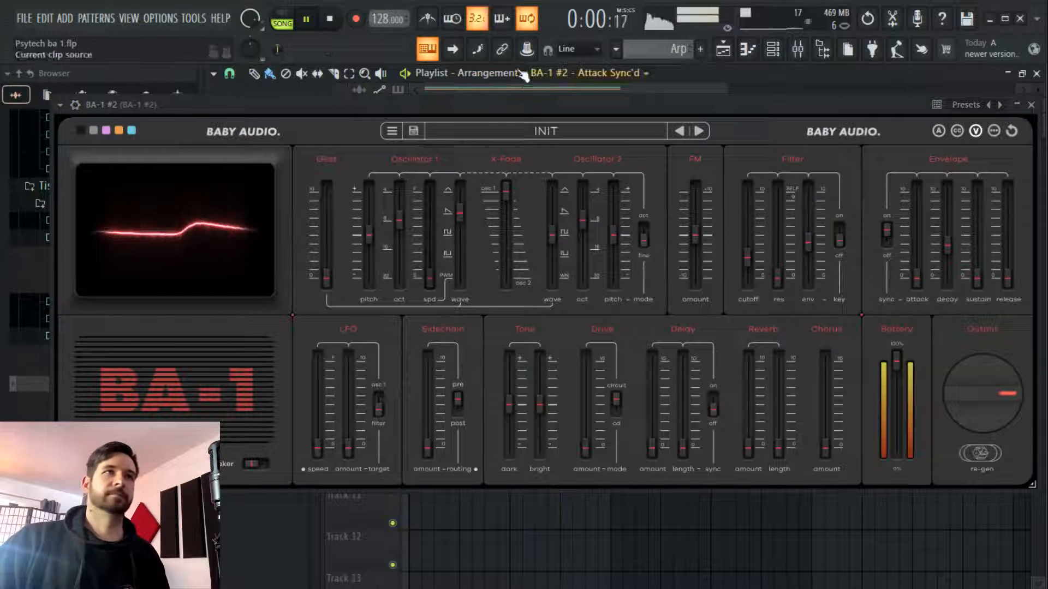
pyautogui.click(723, 49)
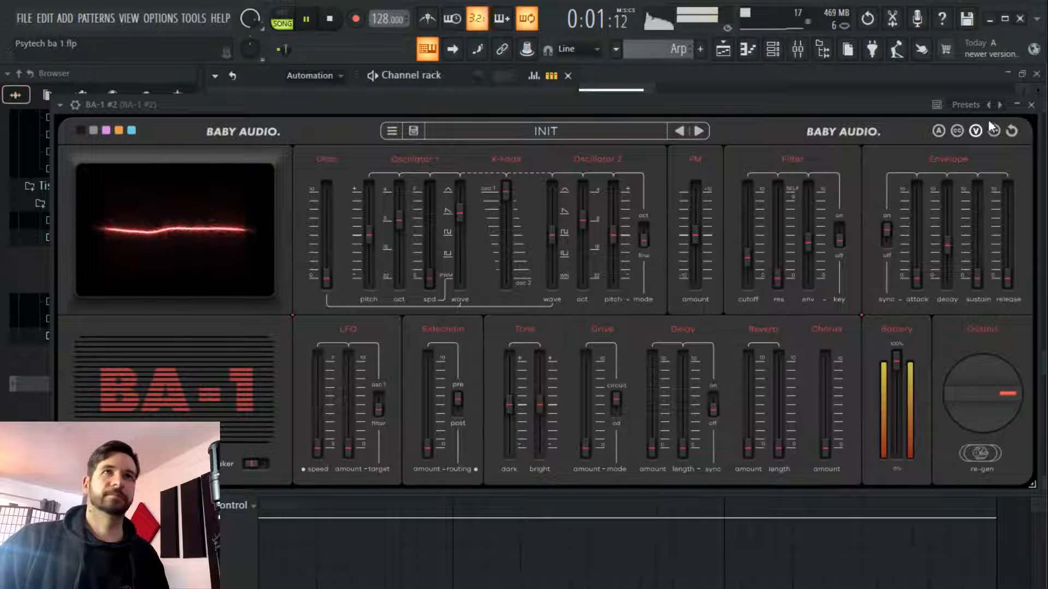
pyautogui.click(1033, 105)
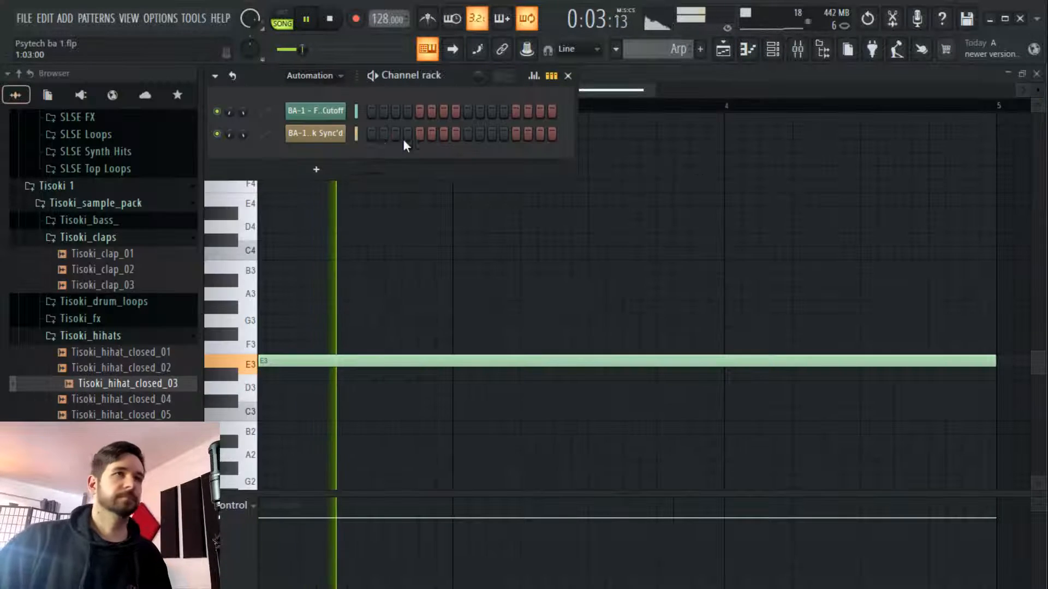
pyautogui.click(760, 48)
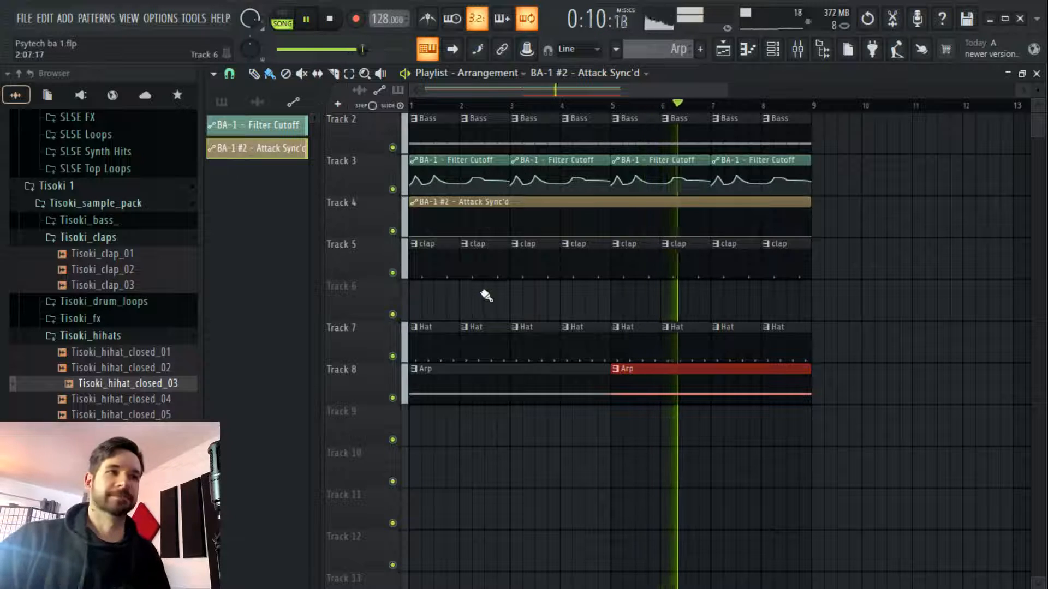
pyautogui.moveTo(528, 202); pyautogui.dragTo(460, 394)
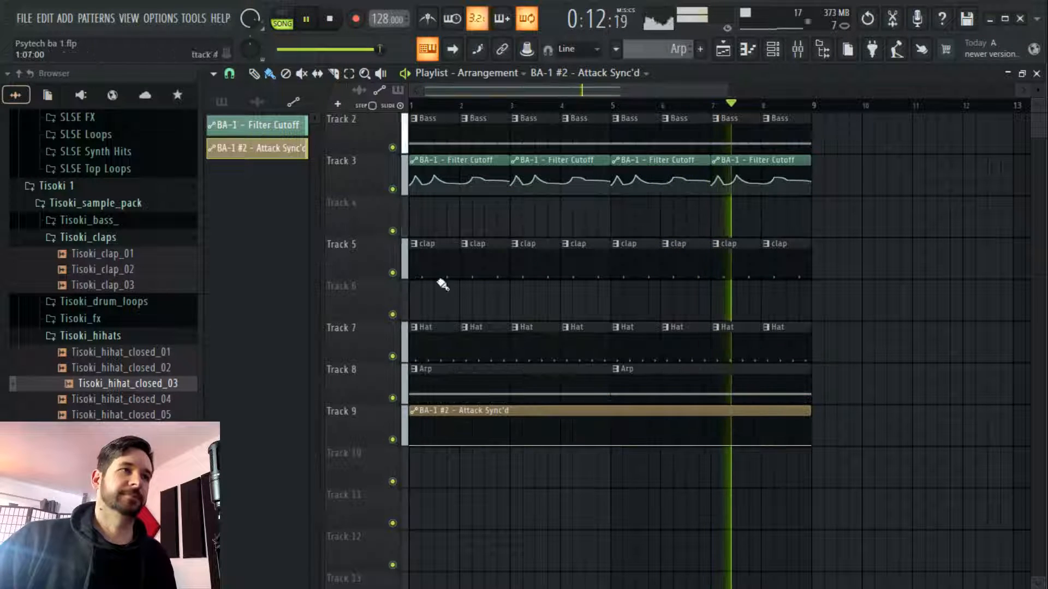
# Add automation points across bar 1 and at bar 2 of the Attack Sync'd clip to shape small attack rises
pyautogui.scroll(4, 431, 101)
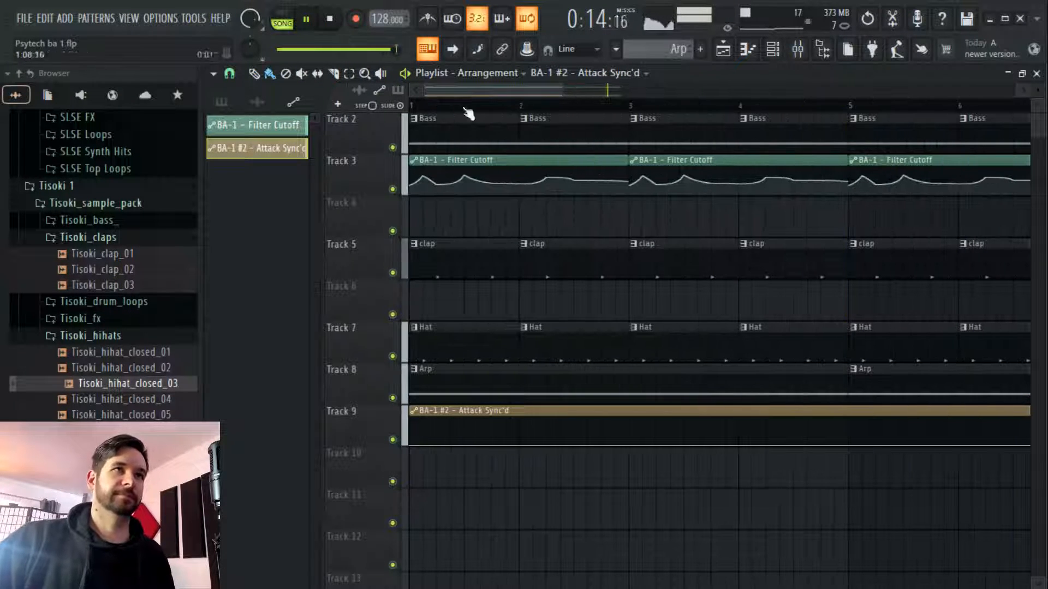
pyautogui.rightClick(521, 443)
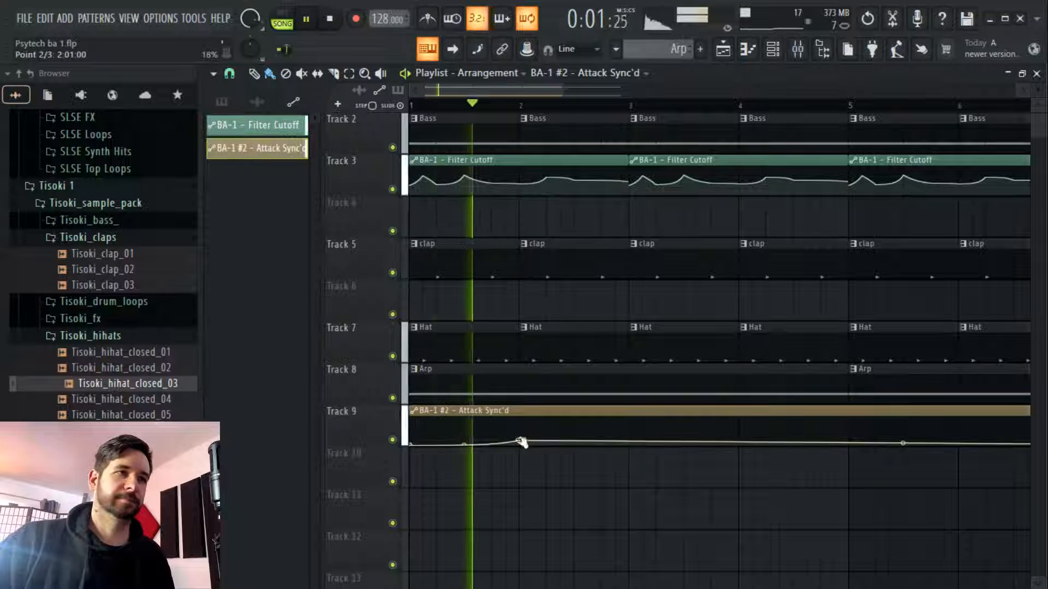
pyautogui.rightClick(491, 445)
pyautogui.moveTo(520, 441); pyautogui.dragTo(526, 445)
pyautogui.rightClick(535, 445)
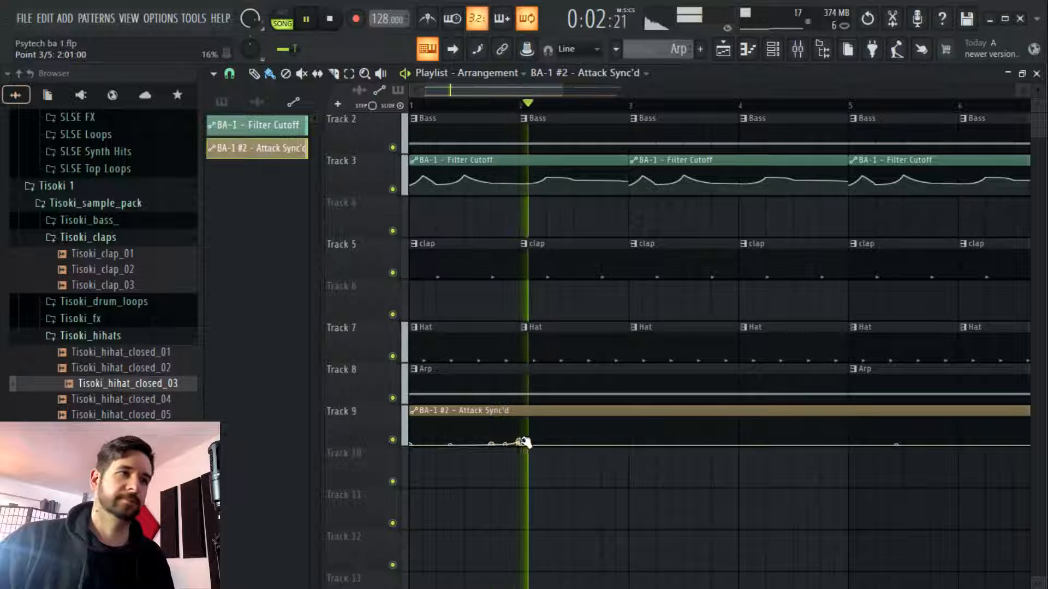
pyautogui.scroll(3, 467, 88)
pyautogui.scroll(2, 450, 94)
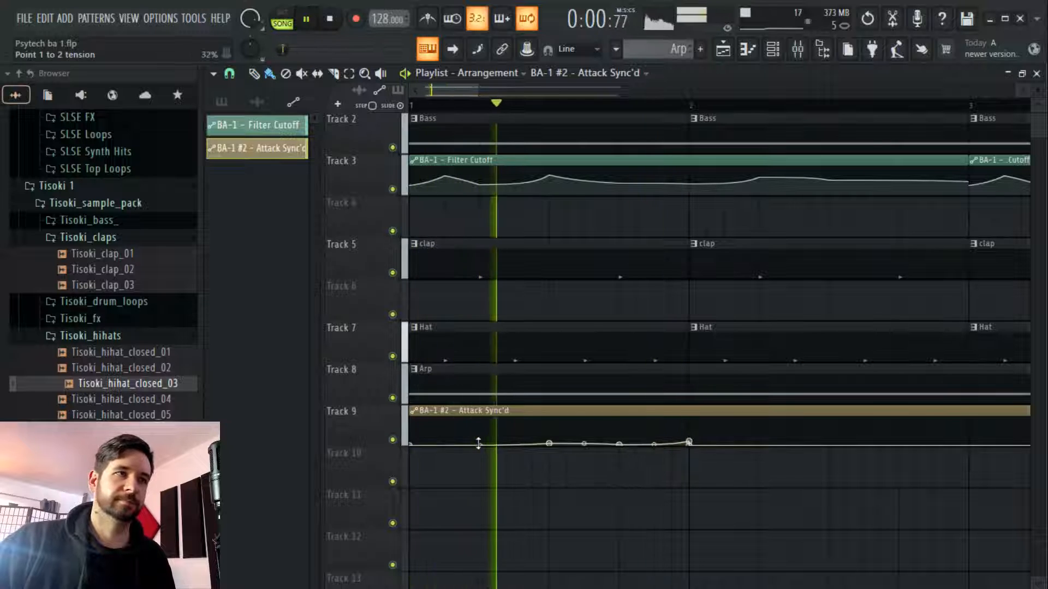
# Replay the track from the start to hear the attack automation, removing the stray Attack Sync'd clip from Track 10
pyautogui.press('space')
pyautogui.press('space')
pyautogui.click(625, 452)
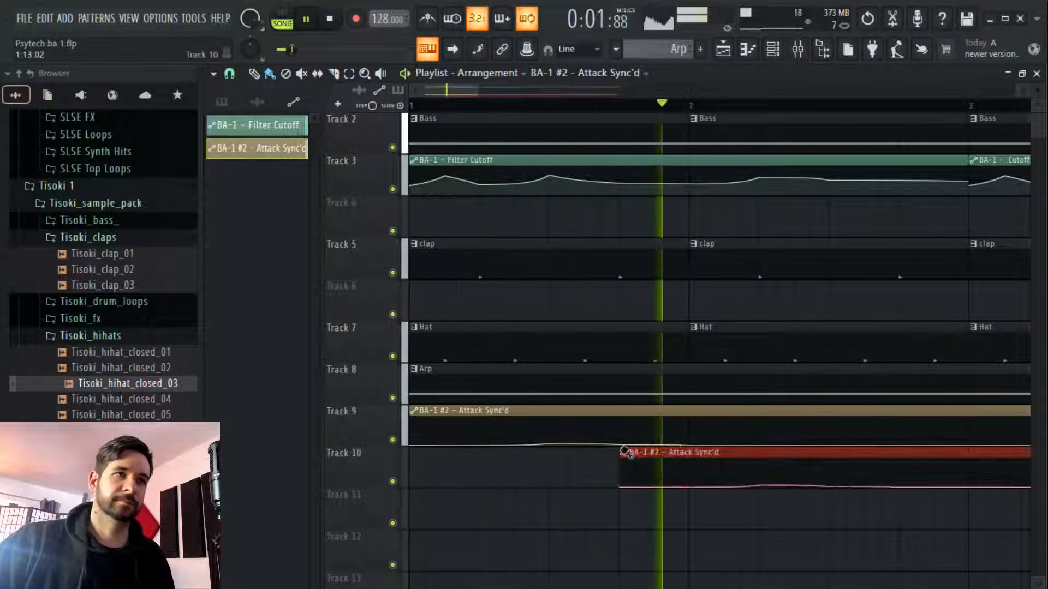
pyautogui.rightClick(625, 452)
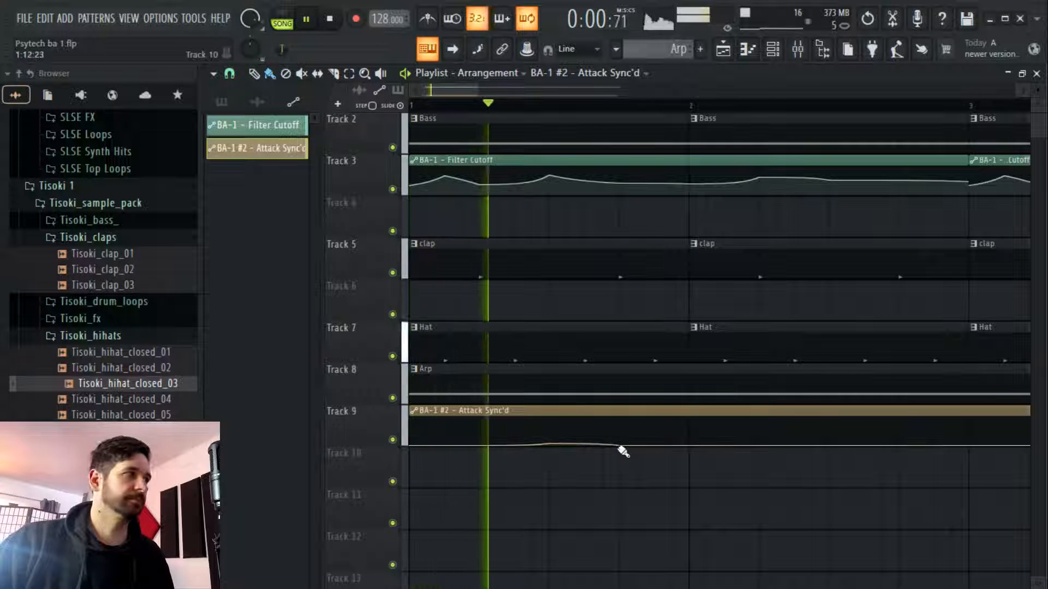
pyautogui.press('space')
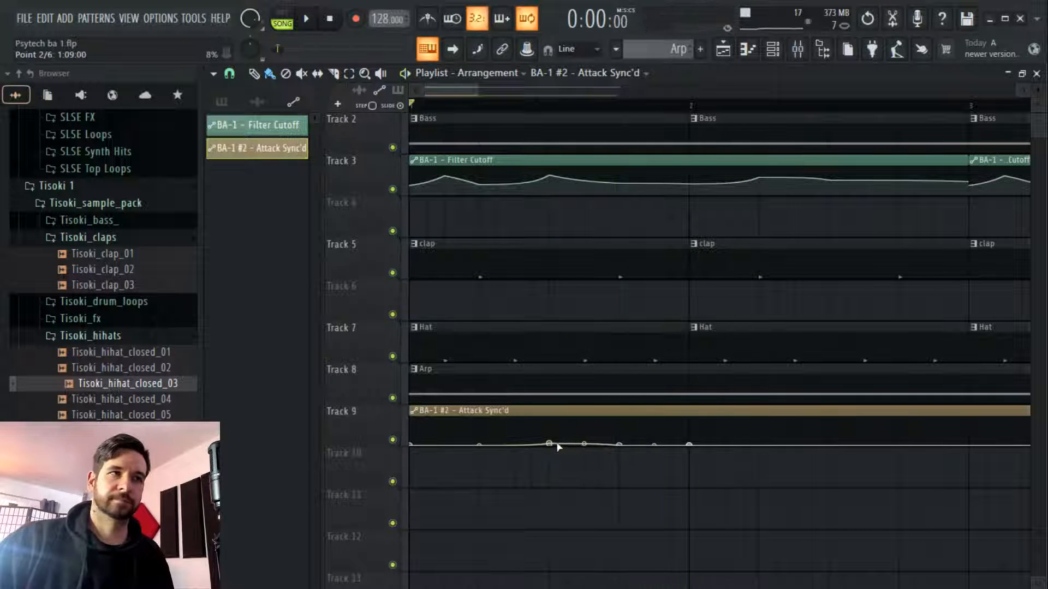
pyautogui.press('space')
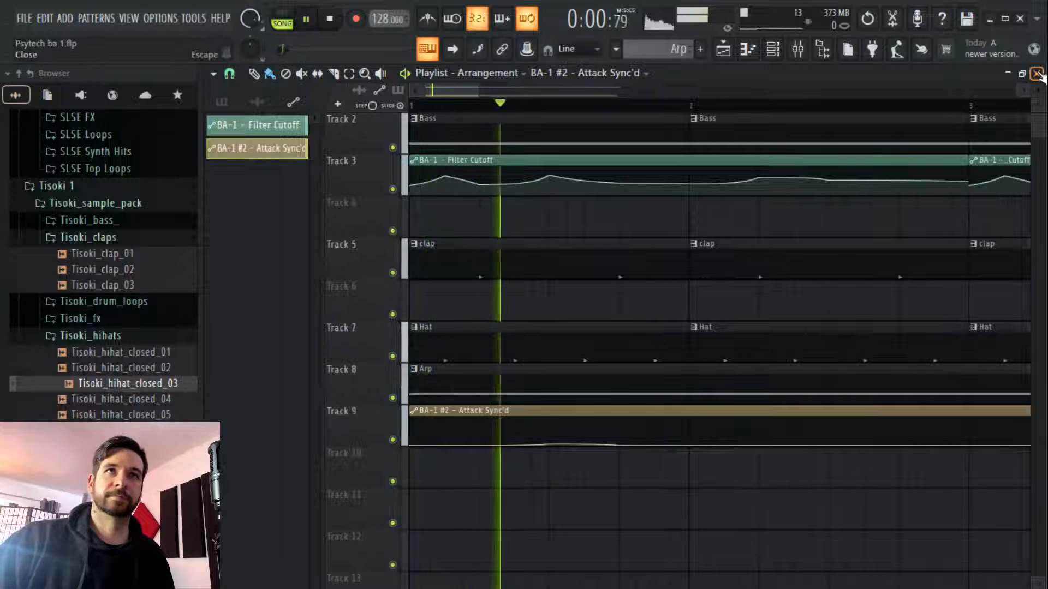
# Slice the second BA-1's Attack Sync'd clip on Track 9 at beats 3 and 4 of bar 1, then stop playback
pyautogui.moveTo(1037, 90); pyautogui.dragTo(1038, 96)
pyautogui.scroll(-4, 818, 344)
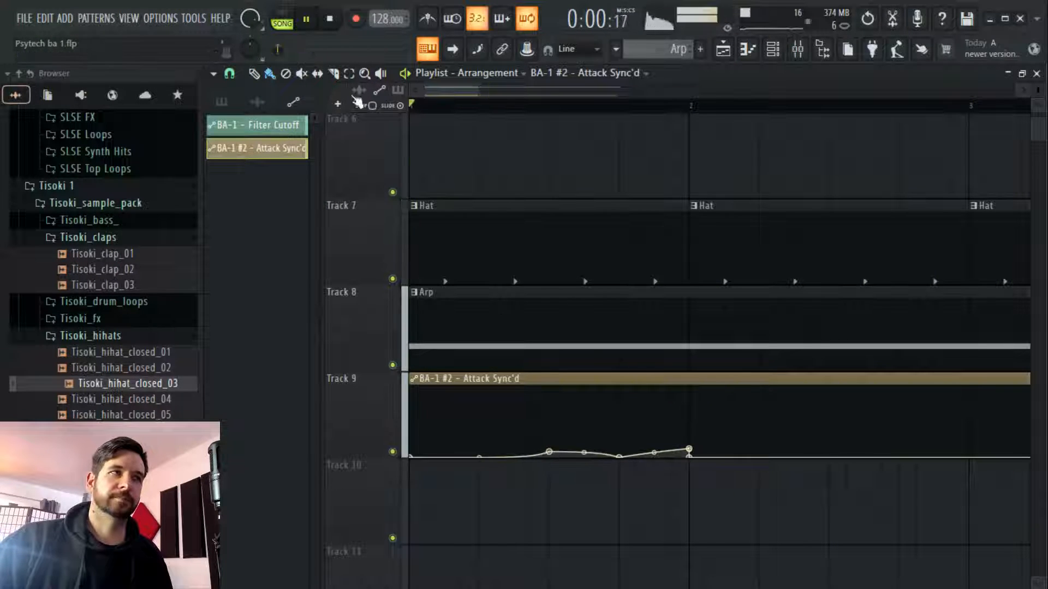
pyautogui.moveTo(549, 467); pyautogui.dragTo(549, 376)
pyautogui.moveTo(620, 470); pyautogui.dragTo(620, 377)
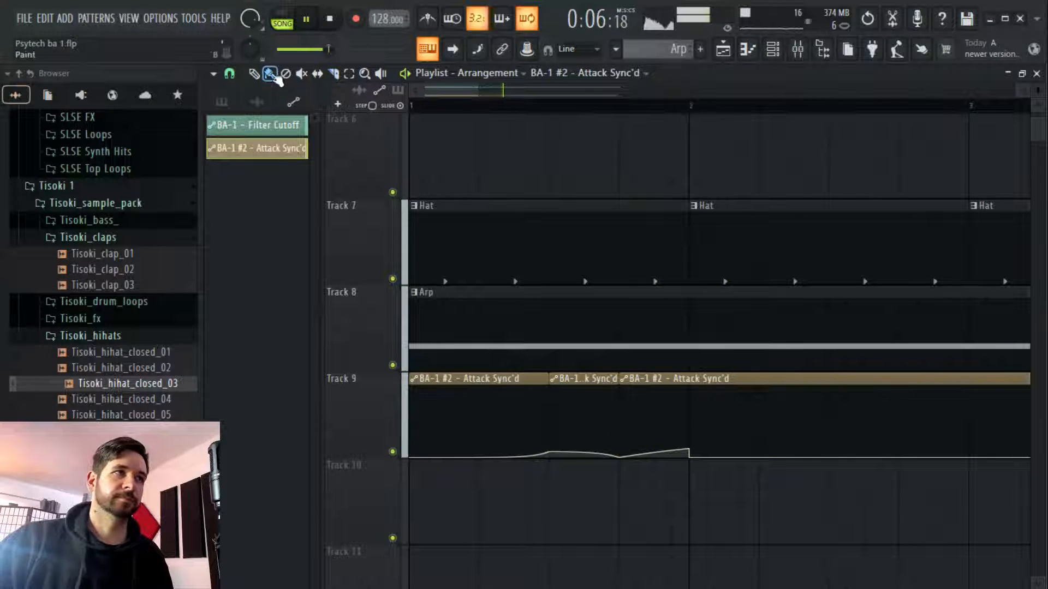
pyautogui.press('space')
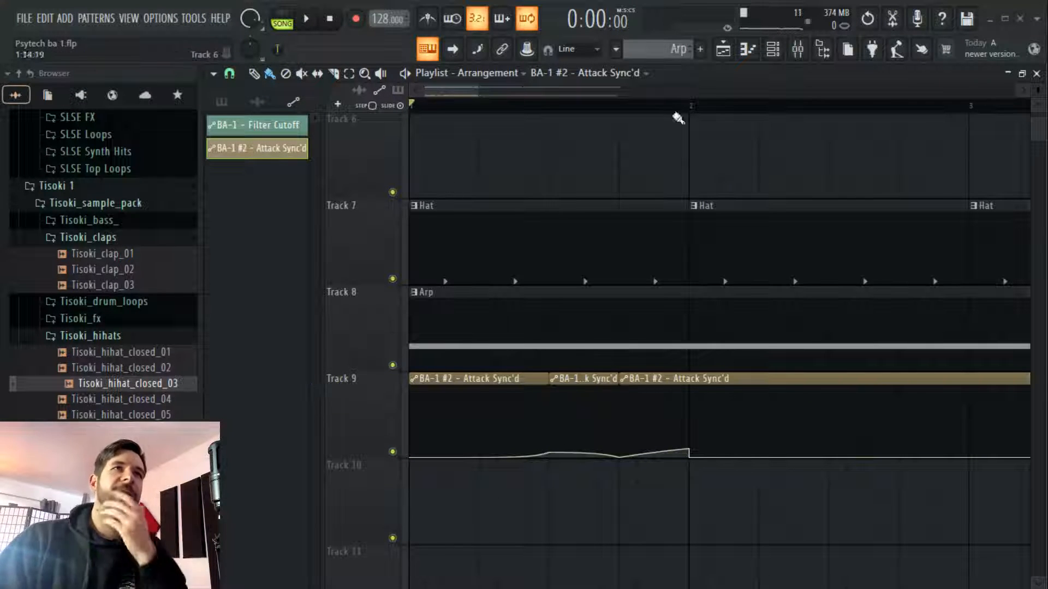
# Show all channels in the channel rack, review the second BA-1's envelope settings, and return to the playlist
pyautogui.click(786, 50)
pyautogui.click(313, 75)
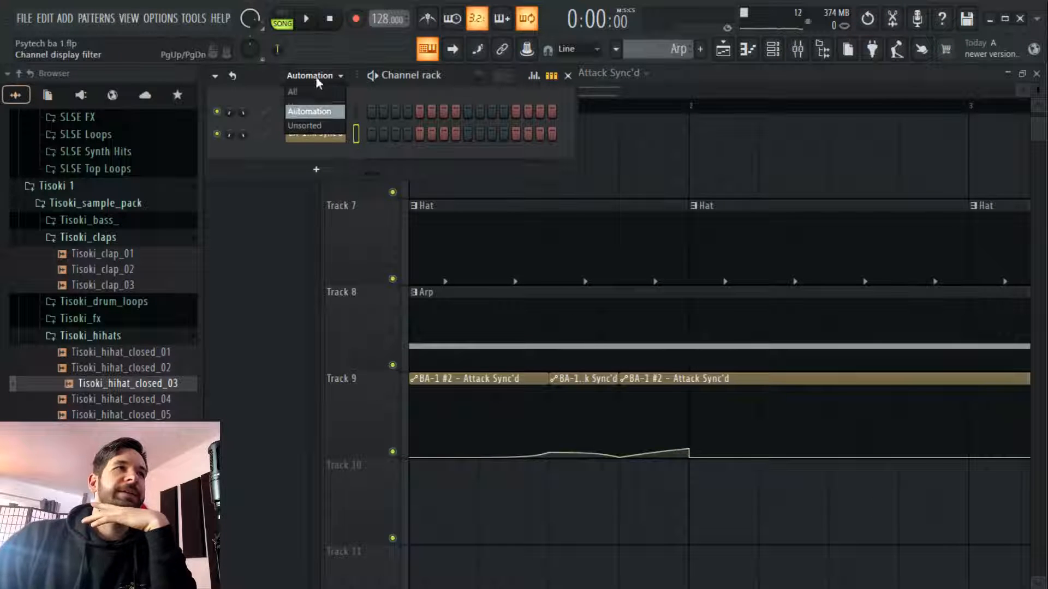
pyautogui.click(318, 93)
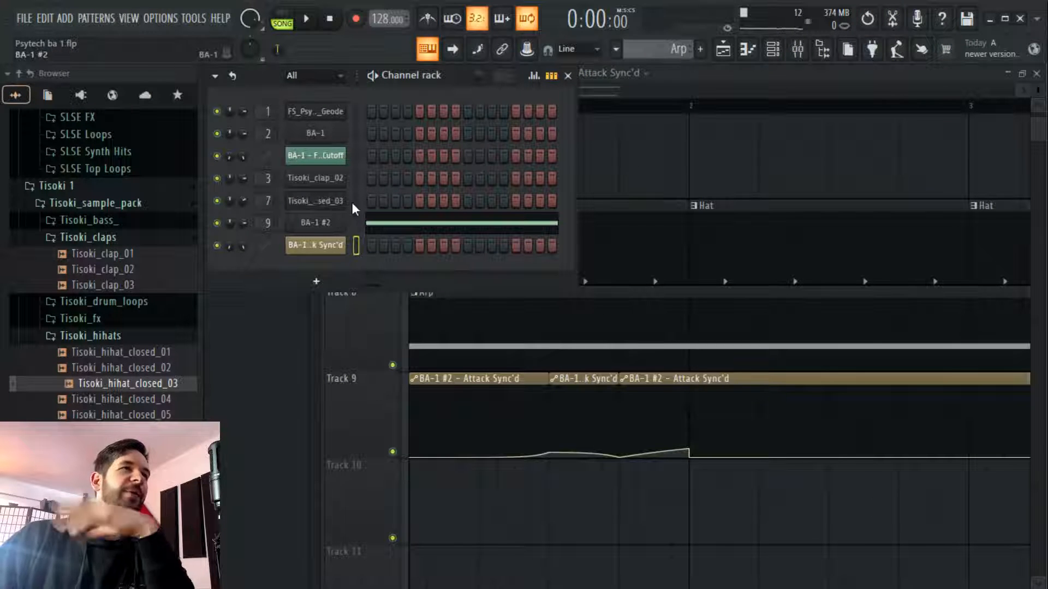
pyautogui.click(342, 223)
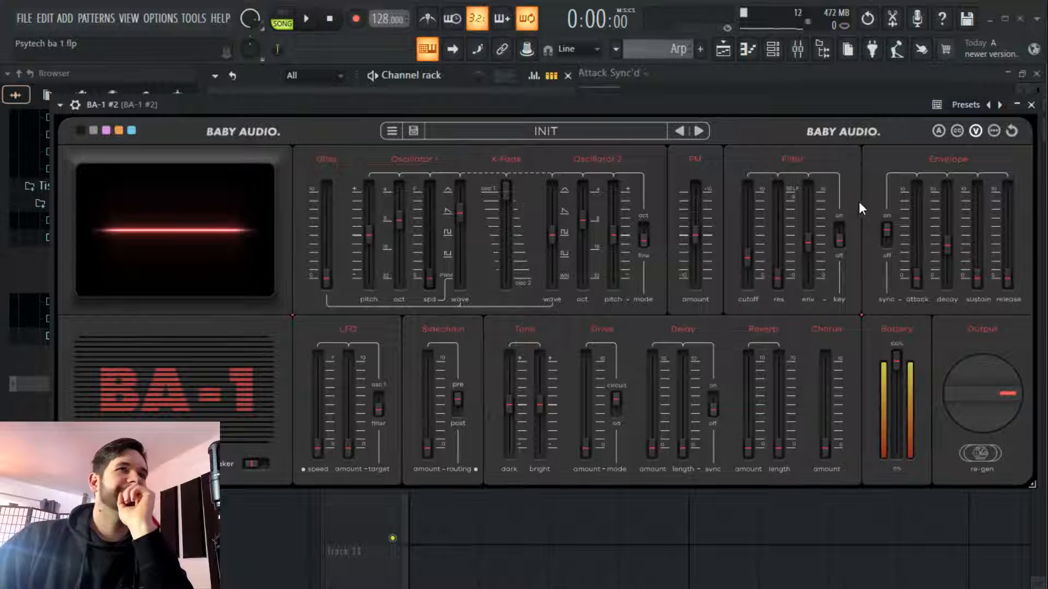
pyautogui.moveTo(919, 286)
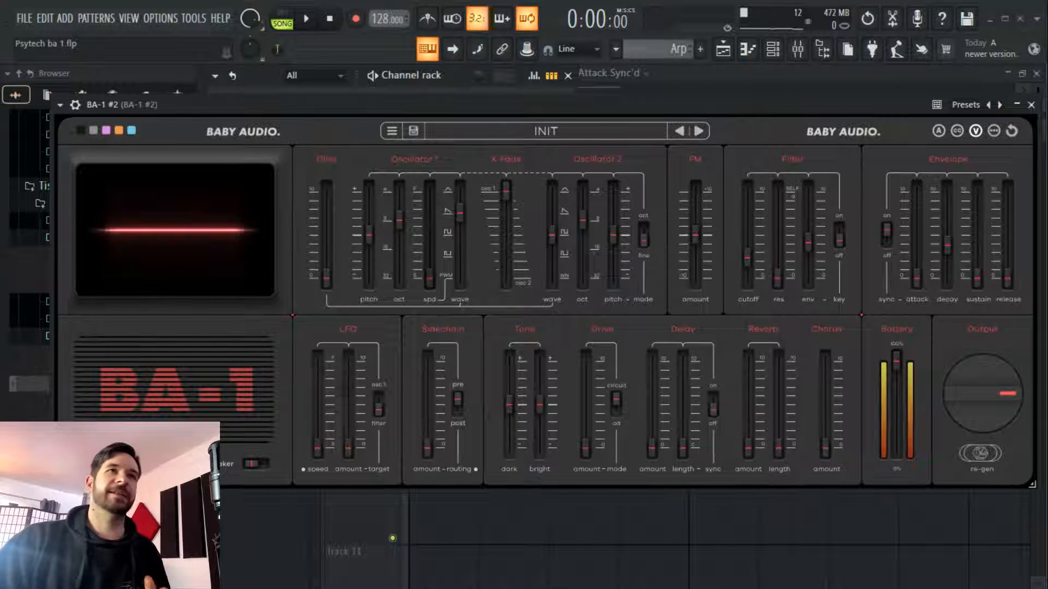
pyautogui.click(723, 52)
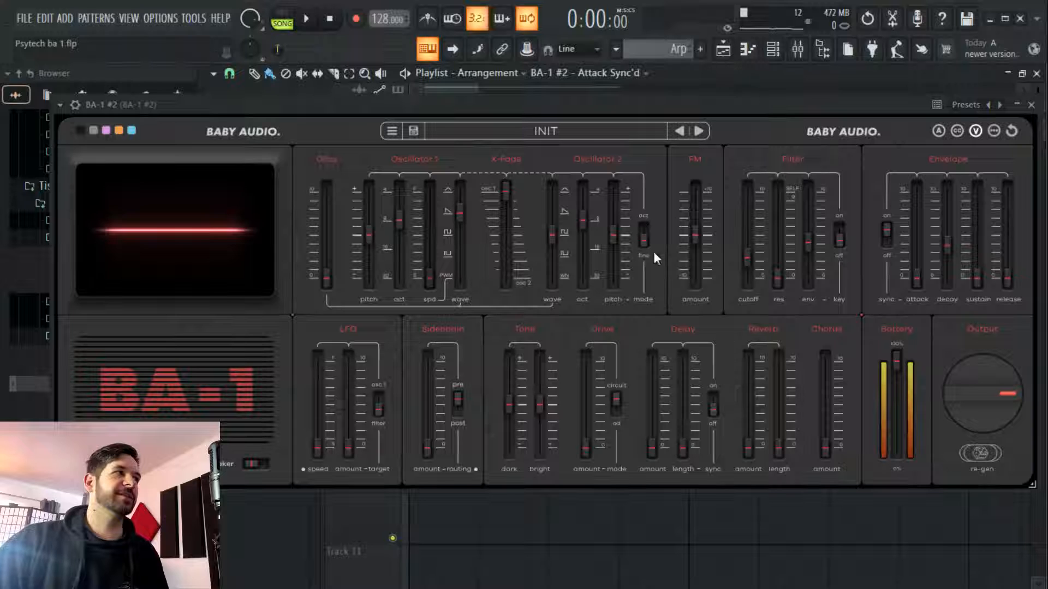
pyautogui.click(1031, 105)
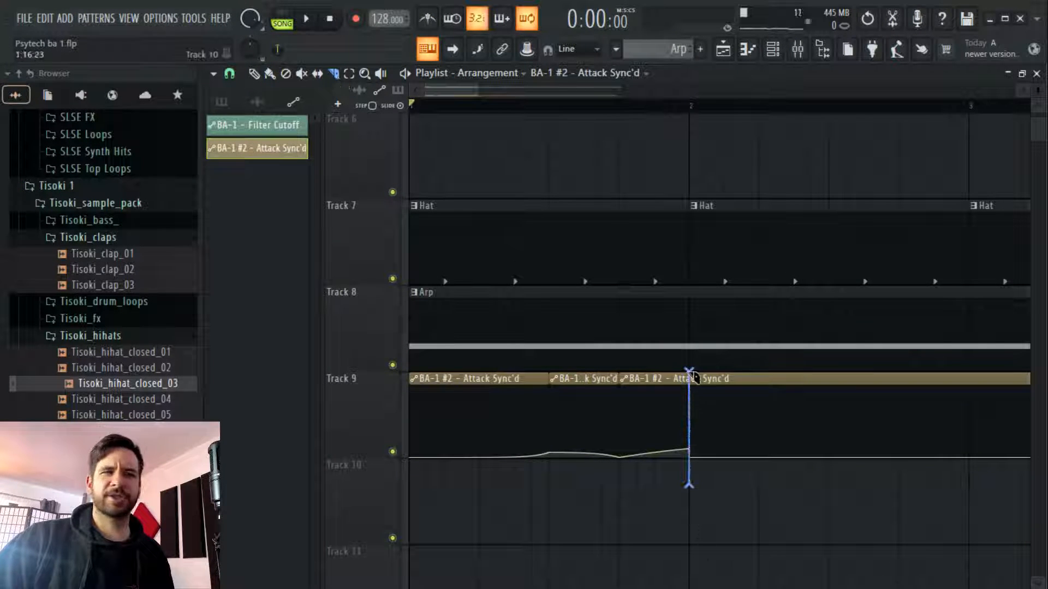
# Cut the Attack Sync'd clip at bar 2, delete the remainder, and move the two curved slices into the second half of bar 2
pyautogui.rightClick(769, 377)
pyautogui.moveTo(734, 406); pyautogui.dragTo(905, 421)
pyautogui.hotkey('ctrl', 'd')
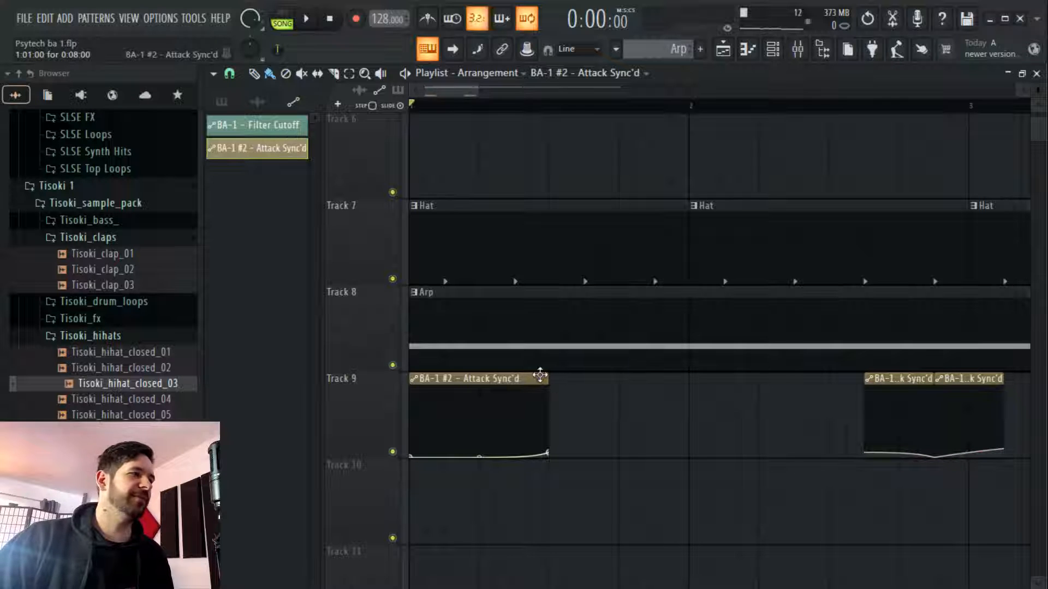
# Shorten the flat Attack Sync'd slice to one beat, repeat it on beats 2 and 4, and move the falling slice to beat 3
pyautogui.moveTo(546, 379); pyautogui.dragTo(476, 379)
pyautogui.click(488, 380)
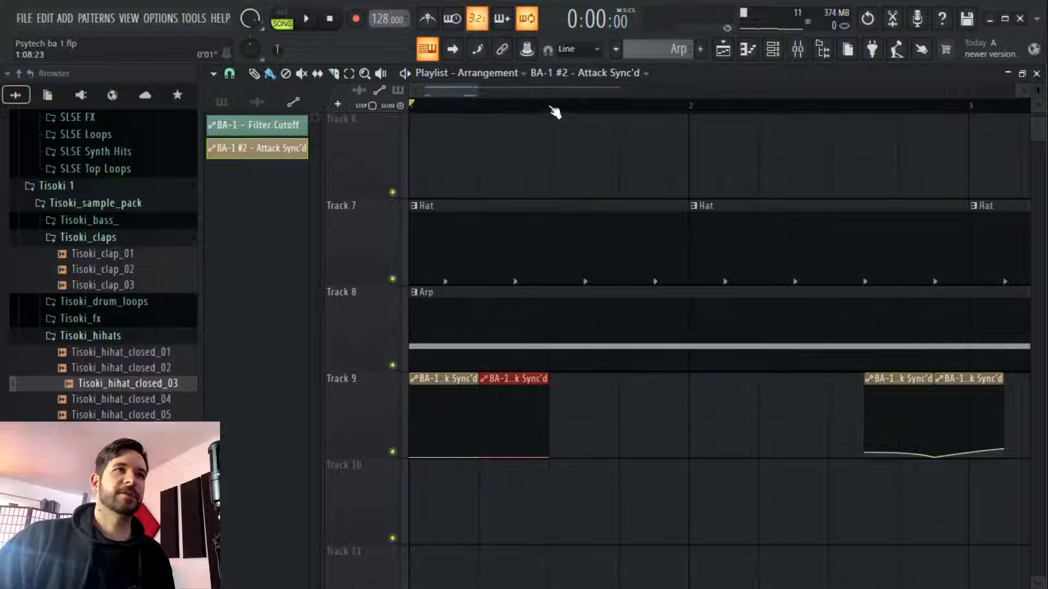
pyautogui.scroll(-3, 555, 109)
pyautogui.moveTo(644, 374); pyautogui.dragTo(492, 379)
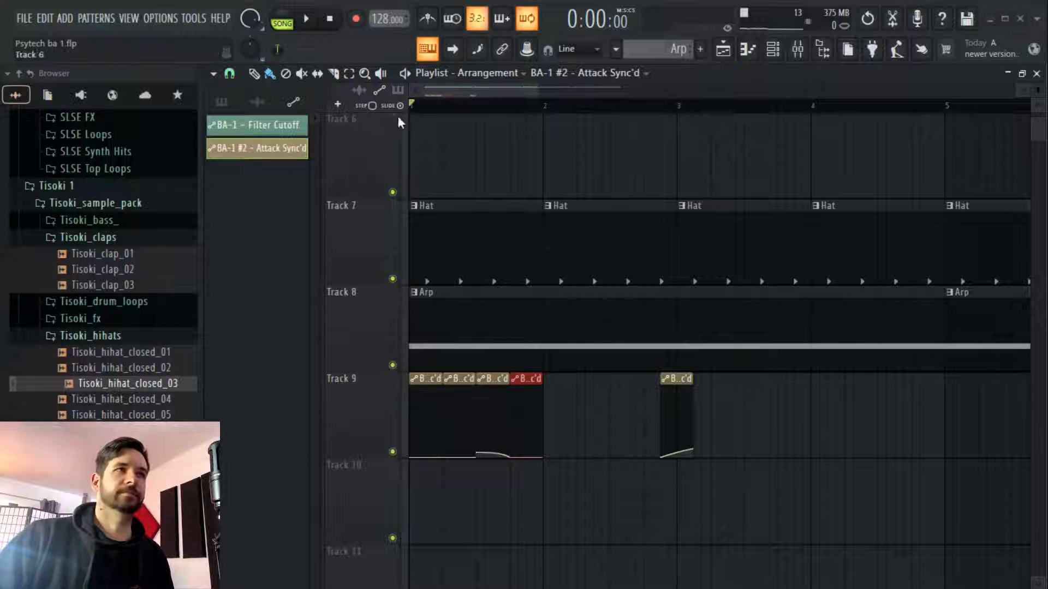
# Play the track and swap the last two Attack Sync'd slices of bar 1 so the falling curve sits on beat 4
pyautogui.press('space')
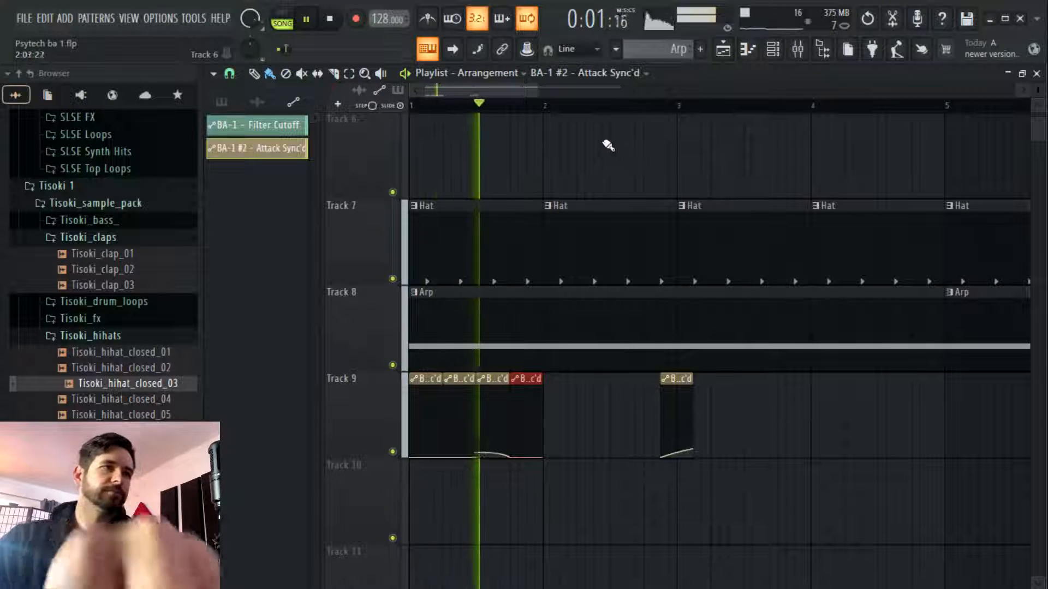
pyautogui.scroll(4, 543, 146)
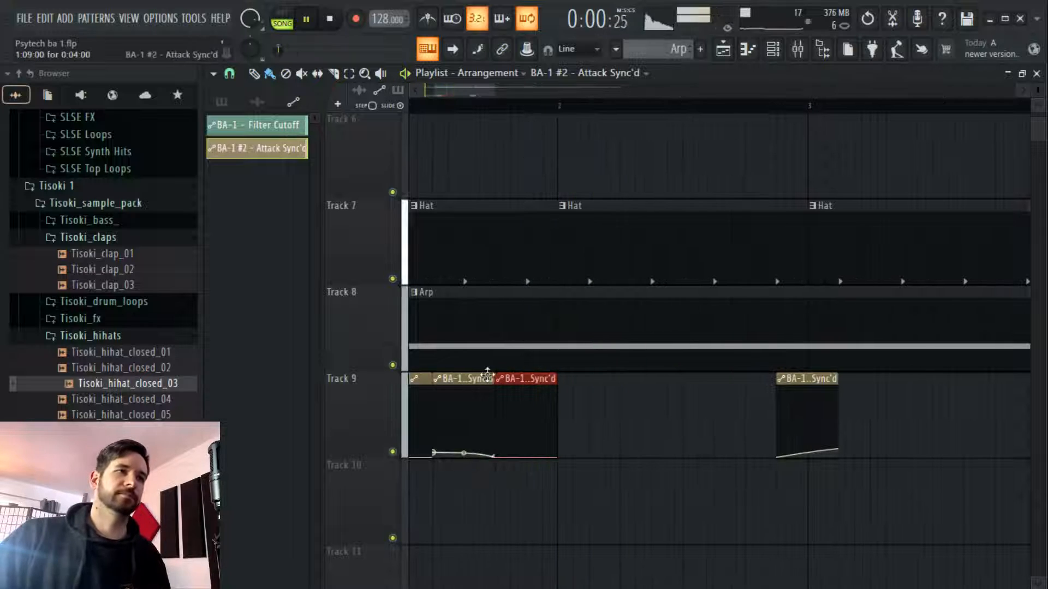
pyautogui.moveTo(505, 382); pyautogui.dragTo(463, 491)
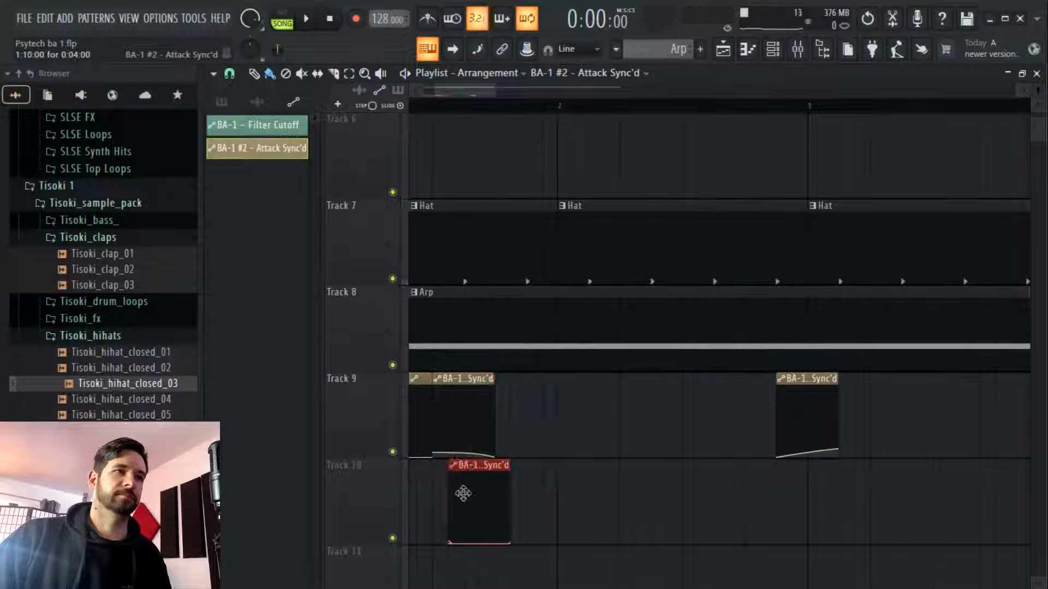
pyautogui.moveTo(463, 380); pyautogui.dragTo(518, 376)
pyautogui.moveTo(478, 467); pyautogui.dragTo(463, 371)
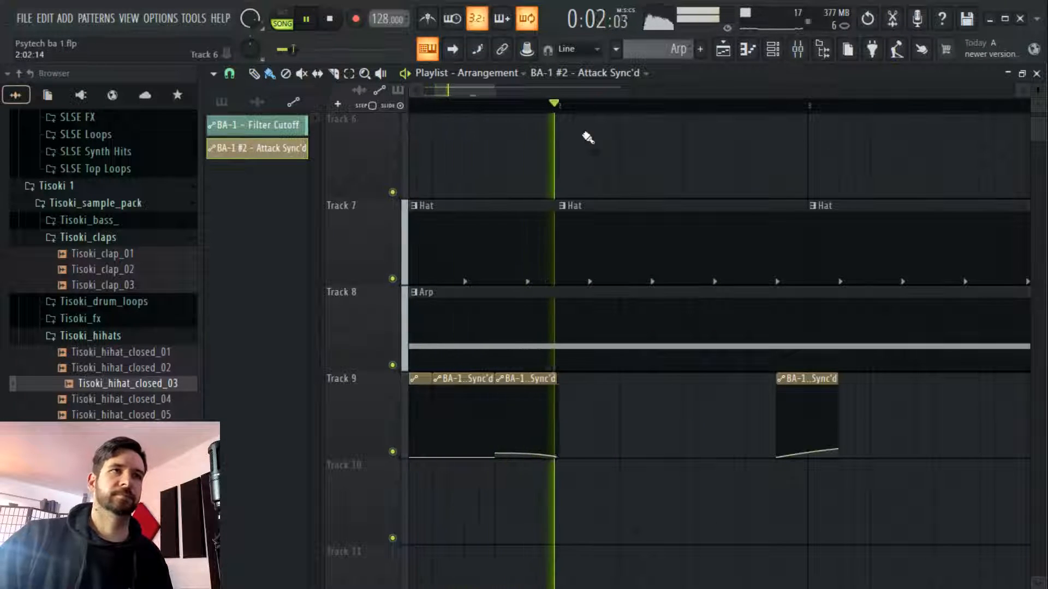
pyautogui.scroll(-2, 587, 116)
pyautogui.scroll(-2, 588, 116)
pyautogui.press('space')
pyautogui.scroll(-5, 640, 344)
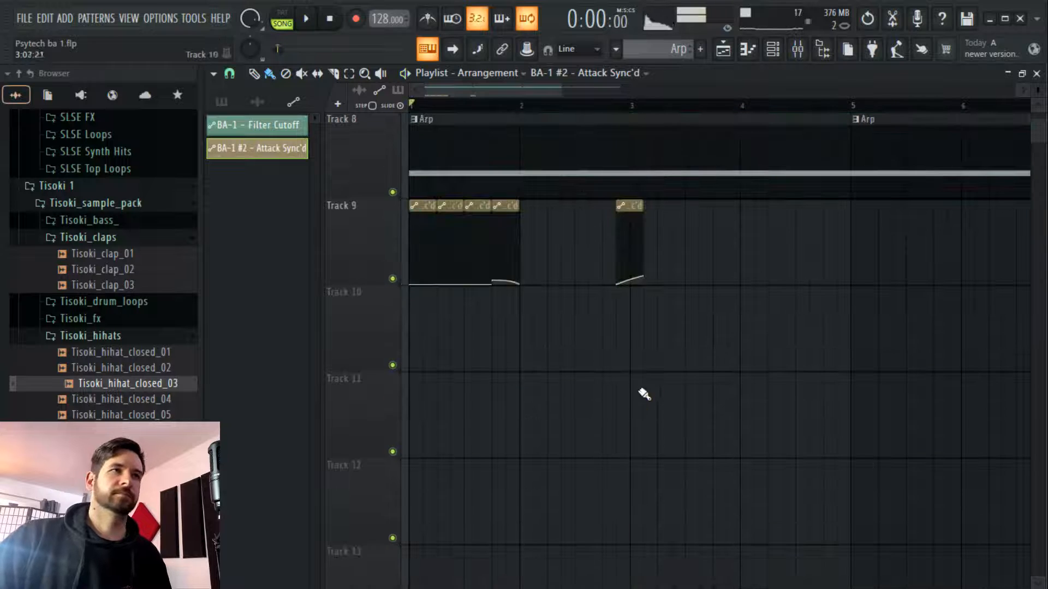
# Start playback and set the looped time selection to bars 1 through 4
pyautogui.rightClick(625, 207)
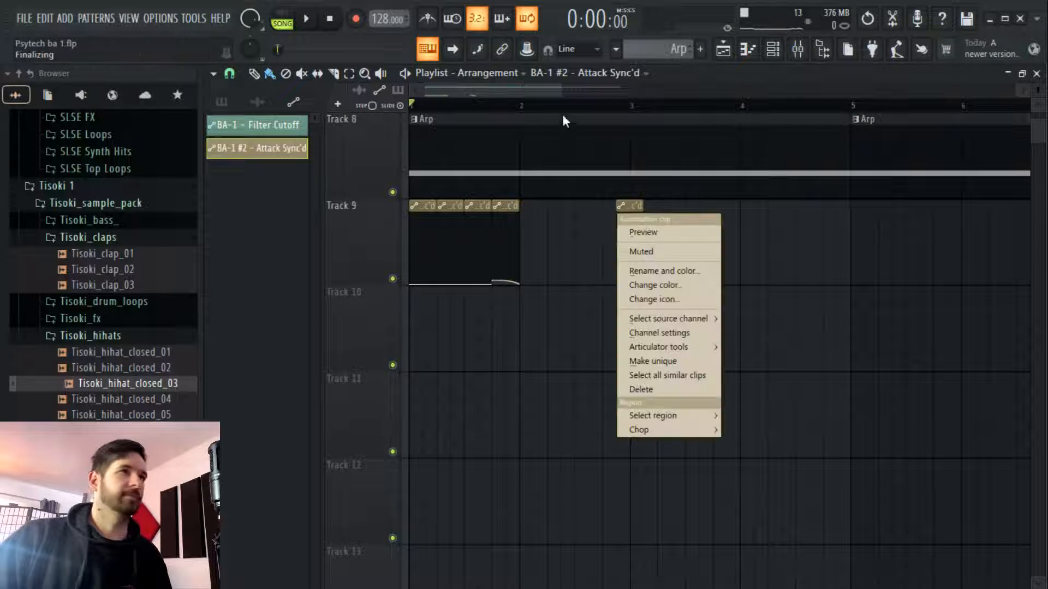
pyautogui.moveTo(532, 107); pyautogui.dragTo(181, 129)
pyautogui.press('space')
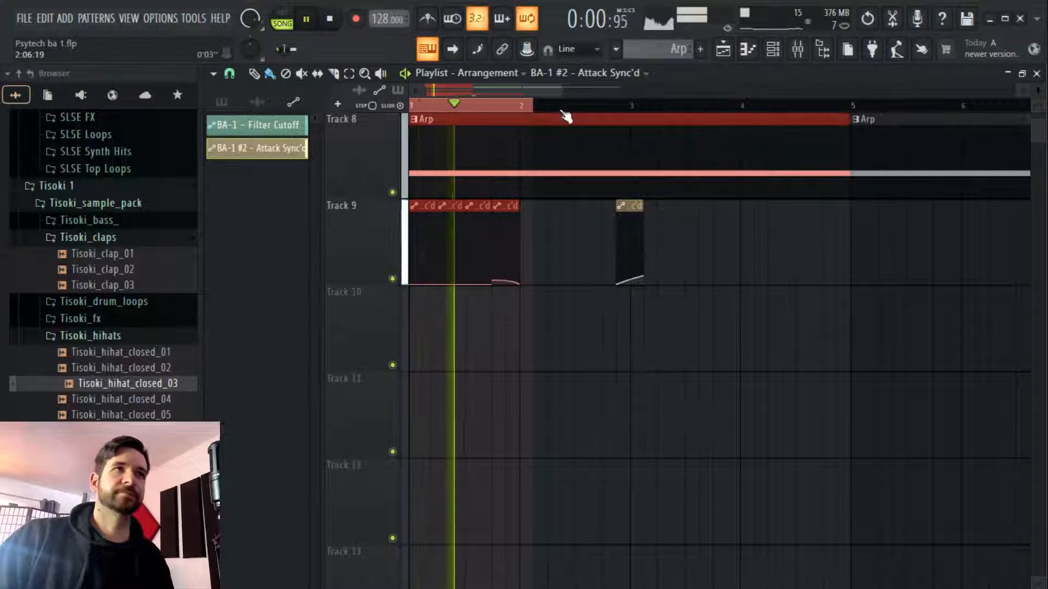
pyautogui.keyDown('ctrl'); pyautogui.click(578, 107); pyautogui.keyUp('ctrl')
pyautogui.moveTo(849, 105); pyautogui.dragTo(409, 107)
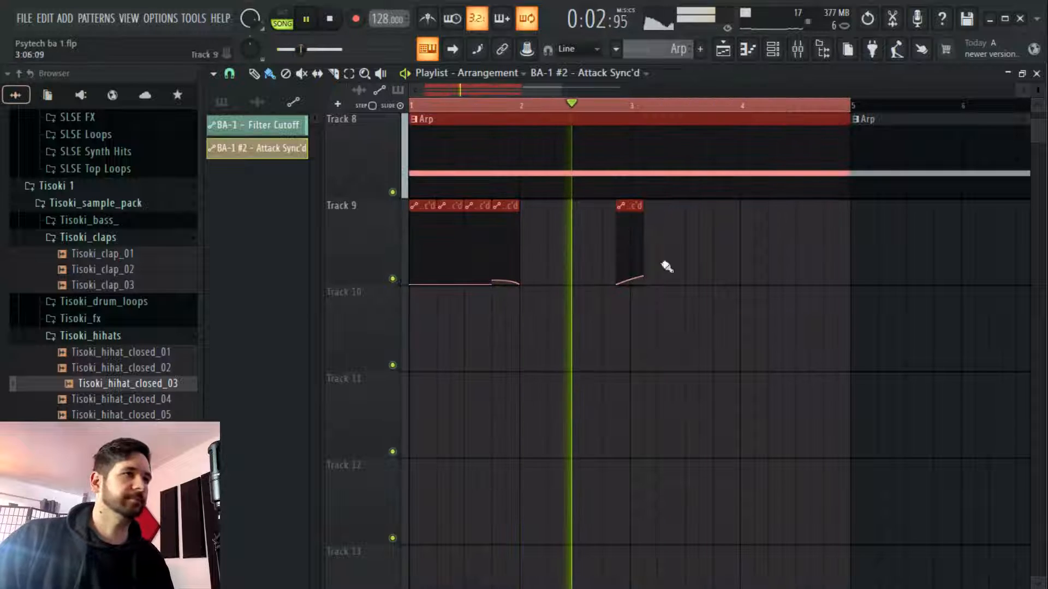
pyautogui.click(621, 208)
pyautogui.rightClick(721, 195)
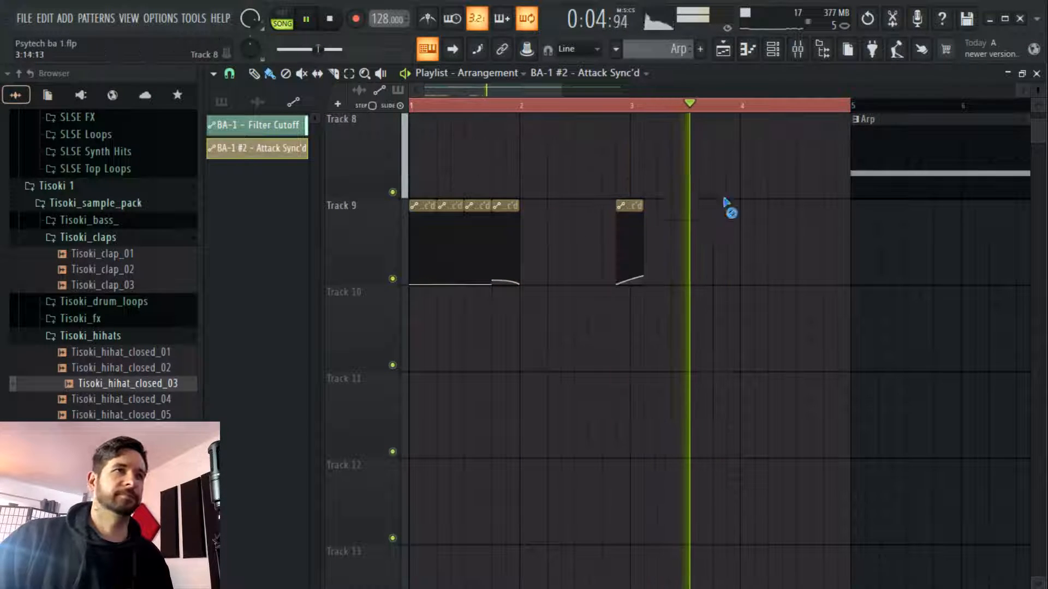
pyautogui.hotkey('ctrl', 'z')
pyautogui.rightClick(626, 203)
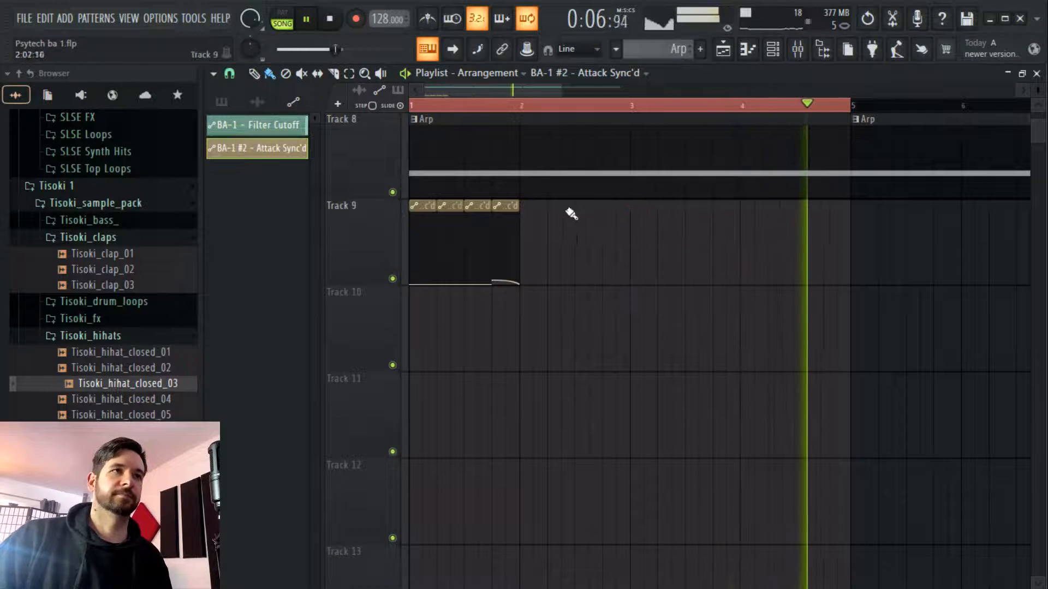
pyautogui.hotkey('ctrl', 'z')
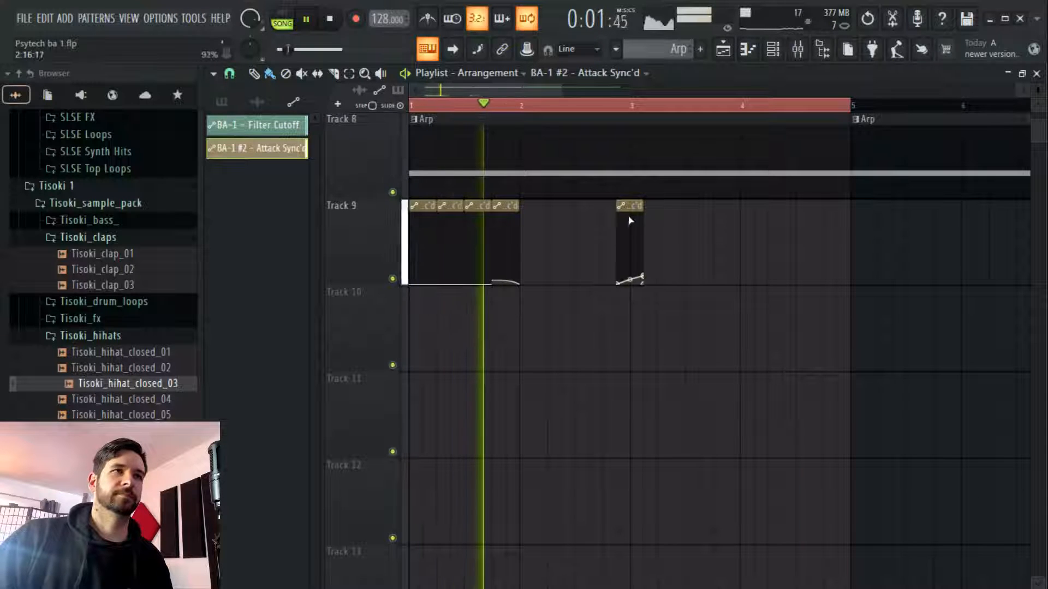
# Move the rising Attack Sync'd slice to bar 5 and duplicate bar 1's four slices into bar 2
pyautogui.moveTo(633, 201); pyautogui.dragTo(864, 208)
pyautogui.moveTo(610, 249); pyautogui.dragTo(420, 244)
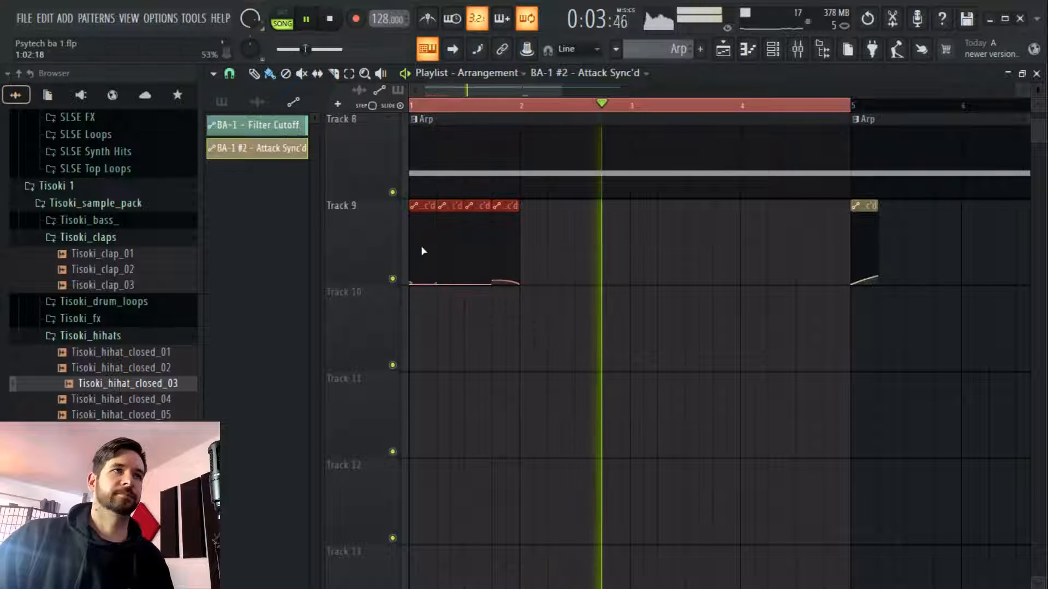
pyautogui.hotkey('ctrl', 'b')
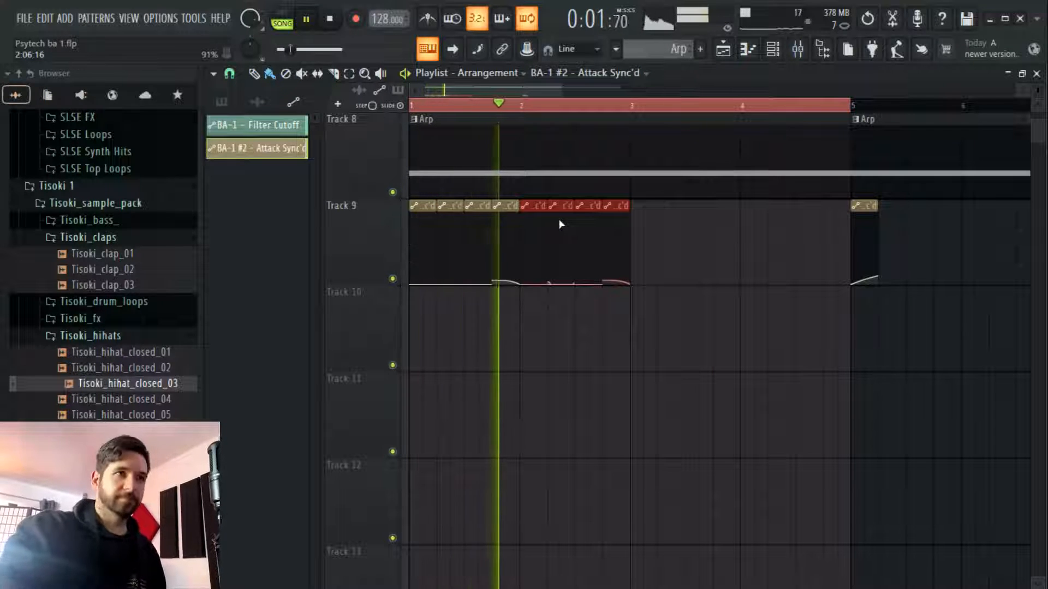
# Move the beat 4 slice of bar 1 to Track 10 and trim it to the last half beat before bar 2
pyautogui.moveTo(690, 261); pyautogui.dragTo(443, 277)
pyautogui.scroll(3, 500, 112)
pyautogui.hotkey('ctrl', 'd')
pyautogui.moveTo(512, 260); pyautogui.dragTo(532, 327)
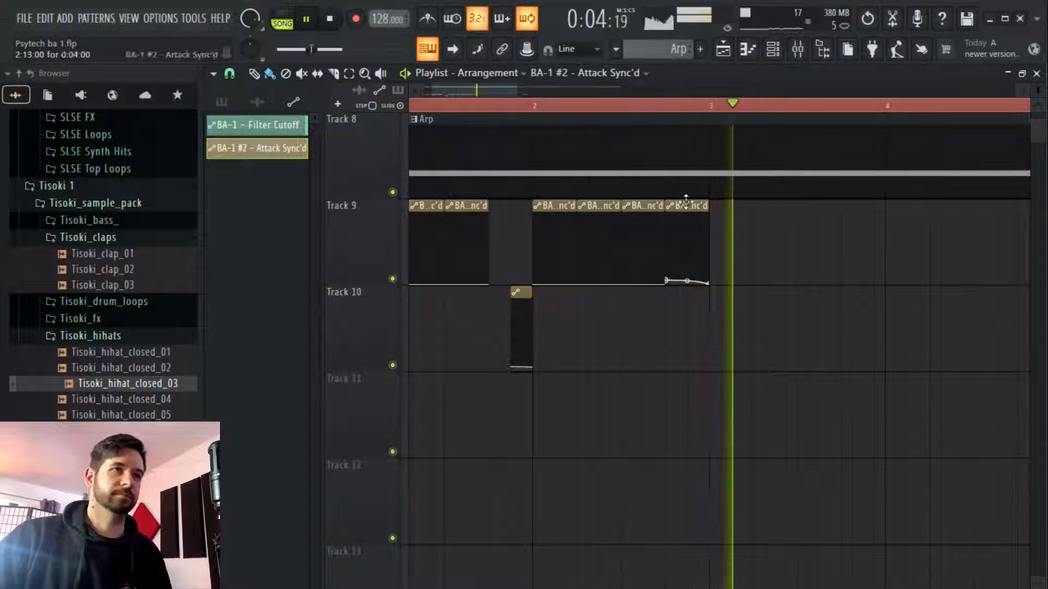
pyautogui.moveTo(607, 261); pyautogui.dragTo(546, 305)
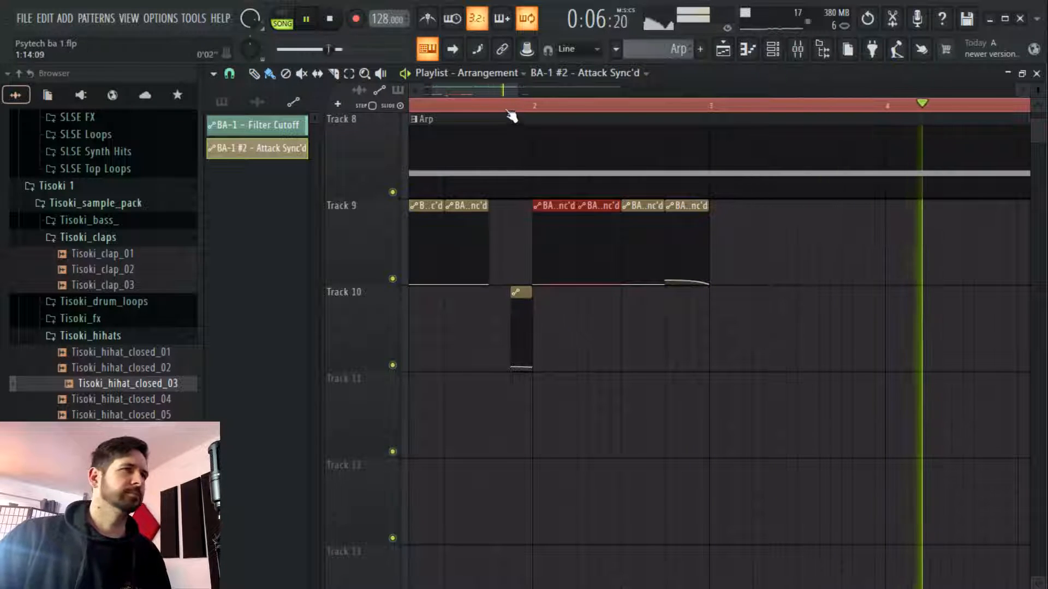
# Duplicate all Attack Sync'd slices of bars 1 and 2 on Tracks 9 and 10 into bars 3 and 4
pyautogui.scroll(-3, 509, 108)
pyautogui.moveTo(601, 264); pyautogui.dragTo(393, 358)
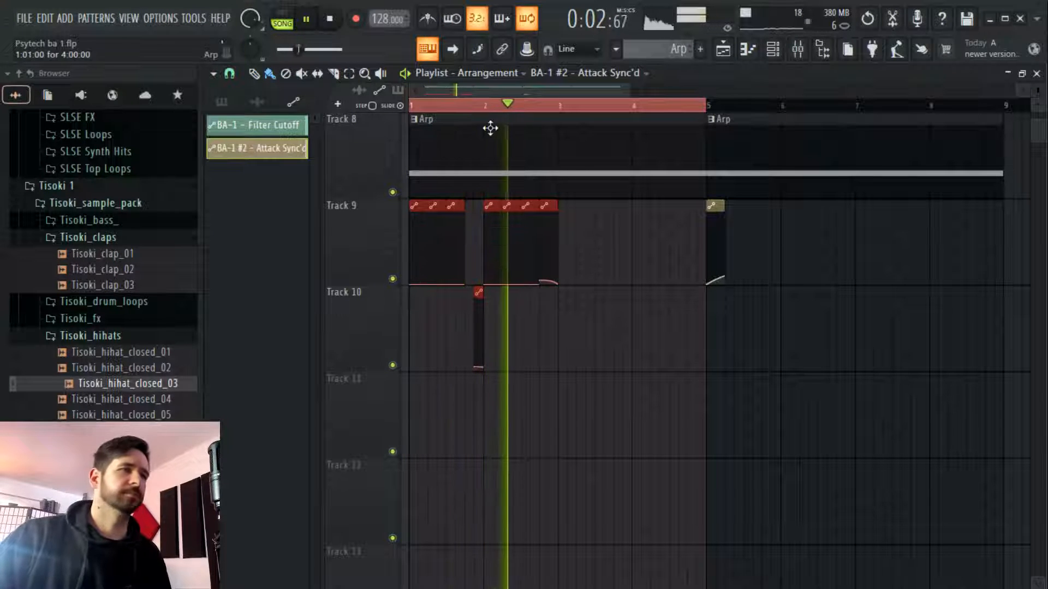
pyautogui.scroll(1, 498, 120)
pyautogui.scroll(3, 497, 119)
pyautogui.scroll(-3, 497, 119)
pyautogui.moveTo(642, 243); pyautogui.dragTo(380, 366)
pyautogui.hotkey('ctrl', 'b')
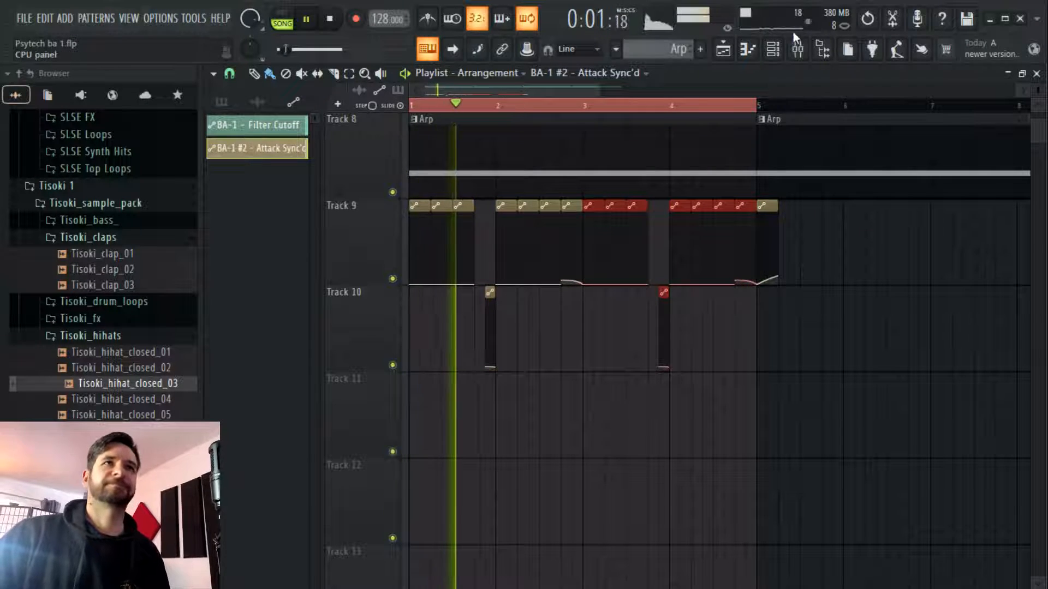
# Load NConsole into slot 6 of the BA-1 #2 mixer track and raise its gain to 4.2 dB
pyautogui.click(797, 49)
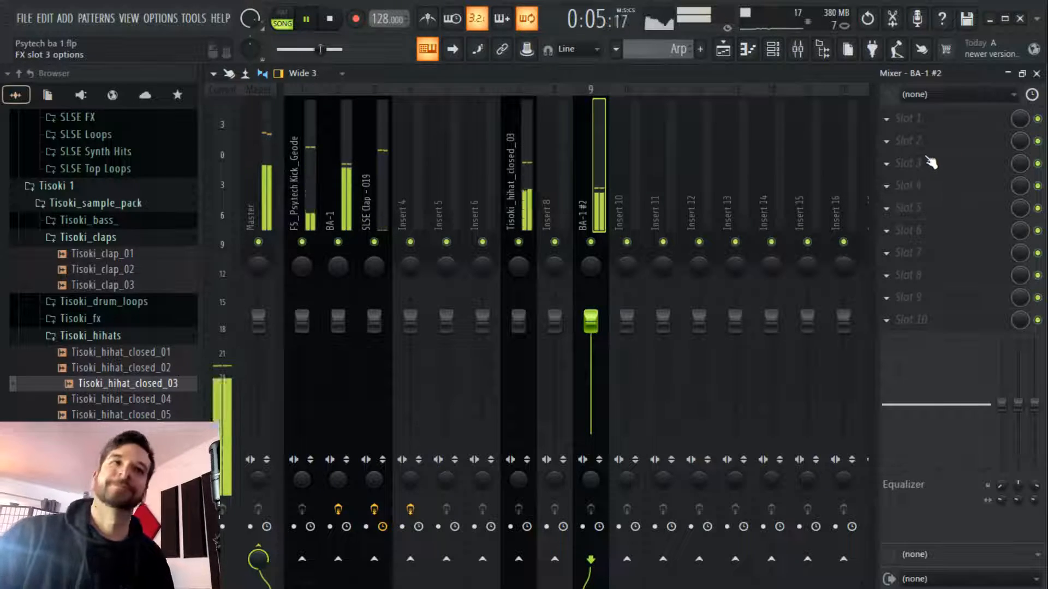
pyautogui.click(939, 237)
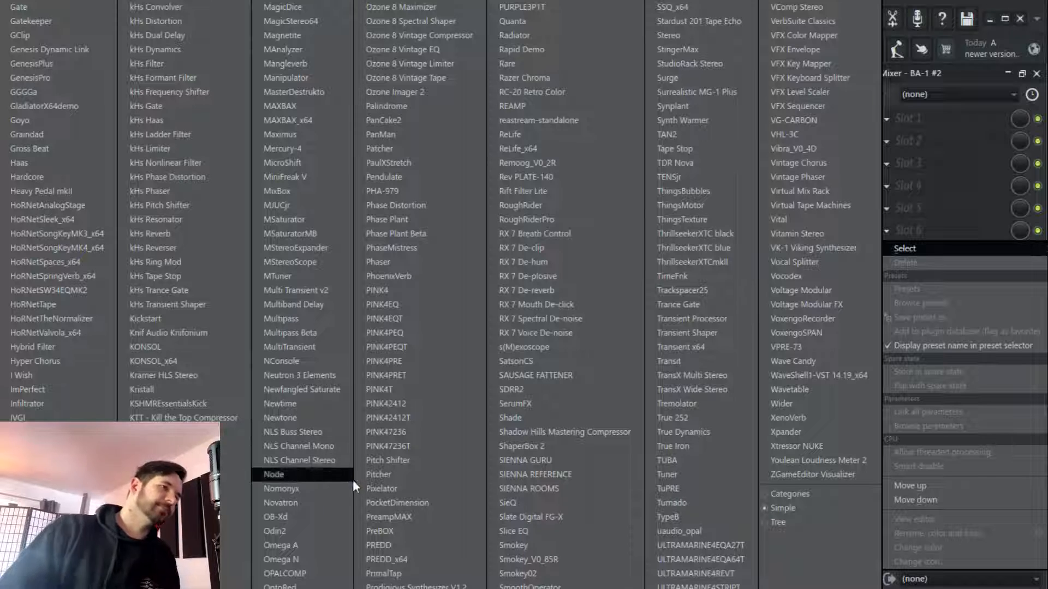
pyautogui.click(336, 373)
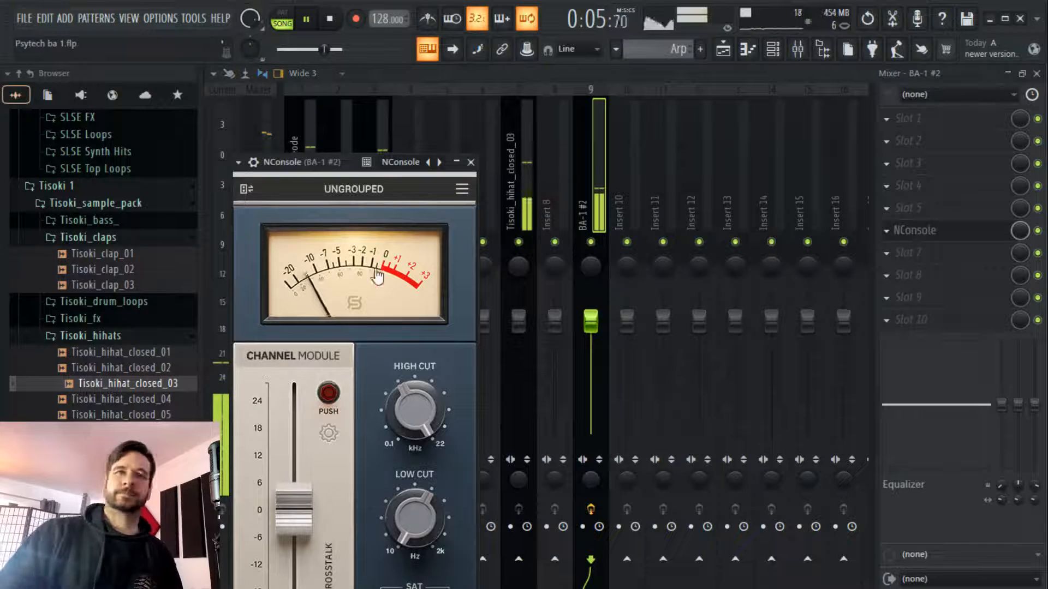
pyautogui.moveTo(305, 529); pyautogui.dragTo(300, 499)
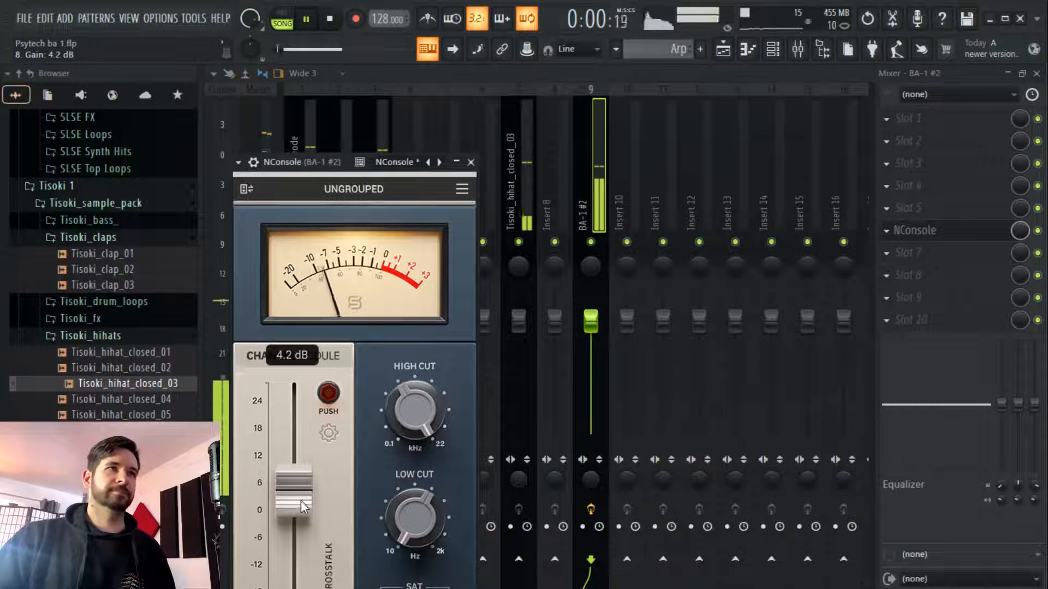
# Close NConsole, move it up to slot 2 of the BA-1 #2 mixer track, and load Duck into slot 4
pyautogui.moveTo(305, 162); pyautogui.dragTo(467, 93)
pyautogui.click(632, 93)
pyautogui.moveTo(951, 231); pyautogui.dragTo(949, 141)
pyautogui.click(895, 189)
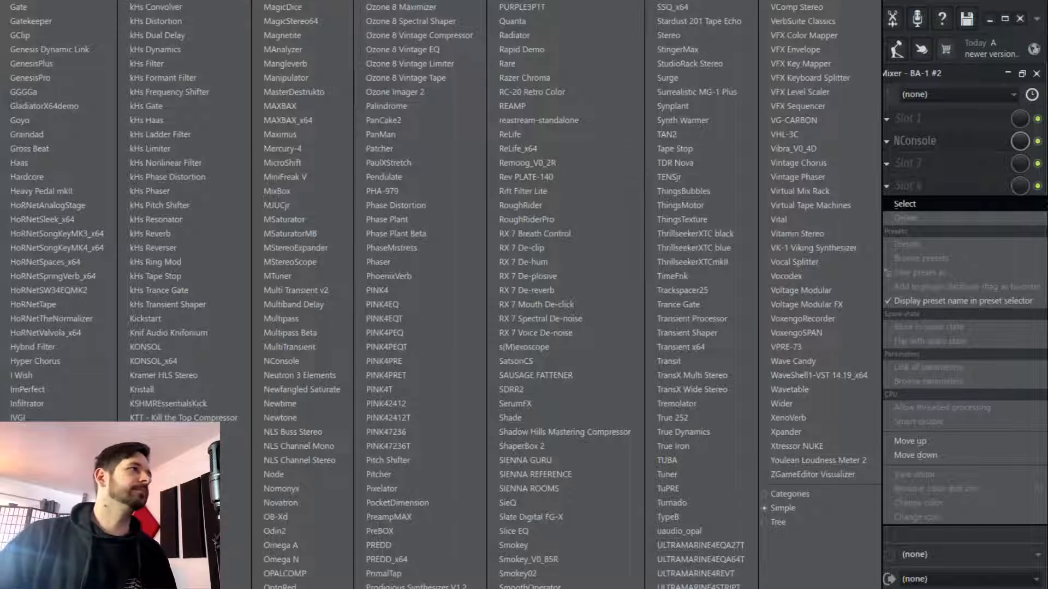
pyautogui.click(1, 295)
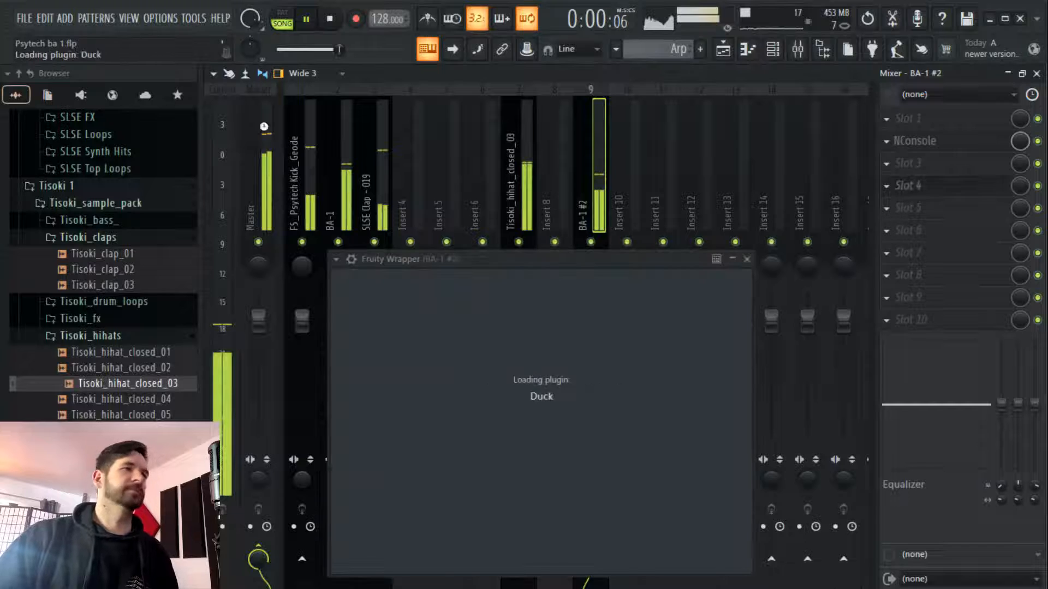
# Load Duck's Synth 3 factory preset on the BA-1 #2 track, set its amount to 56%, and close the plugin
pyautogui.moveTo(546, 268); pyautogui.dragTo(506, 205)
pyautogui.click(583, 222)
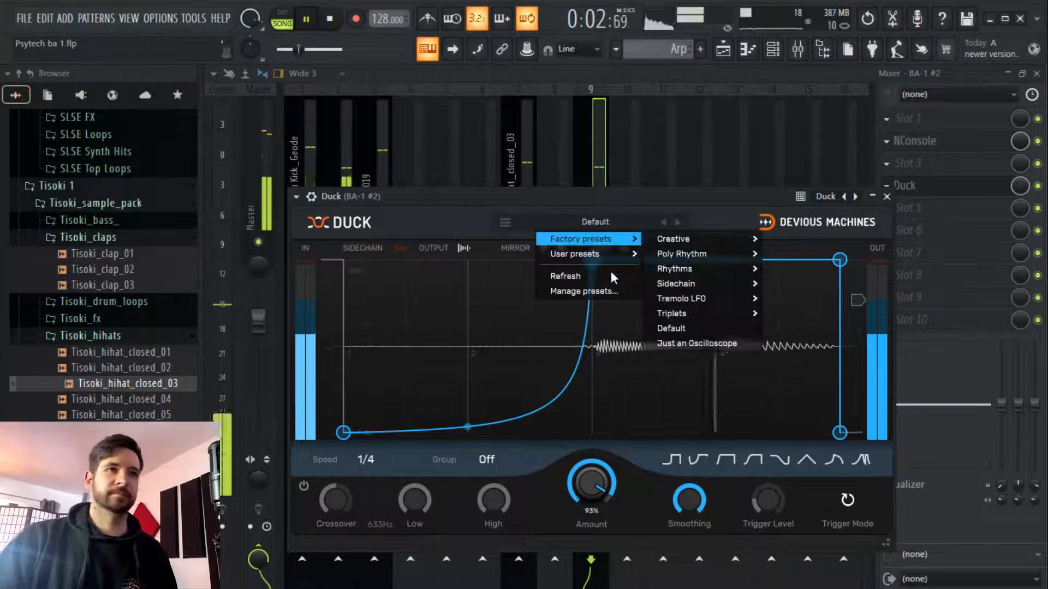
pyautogui.moveTo(601, 255)
pyautogui.click(672, 357)
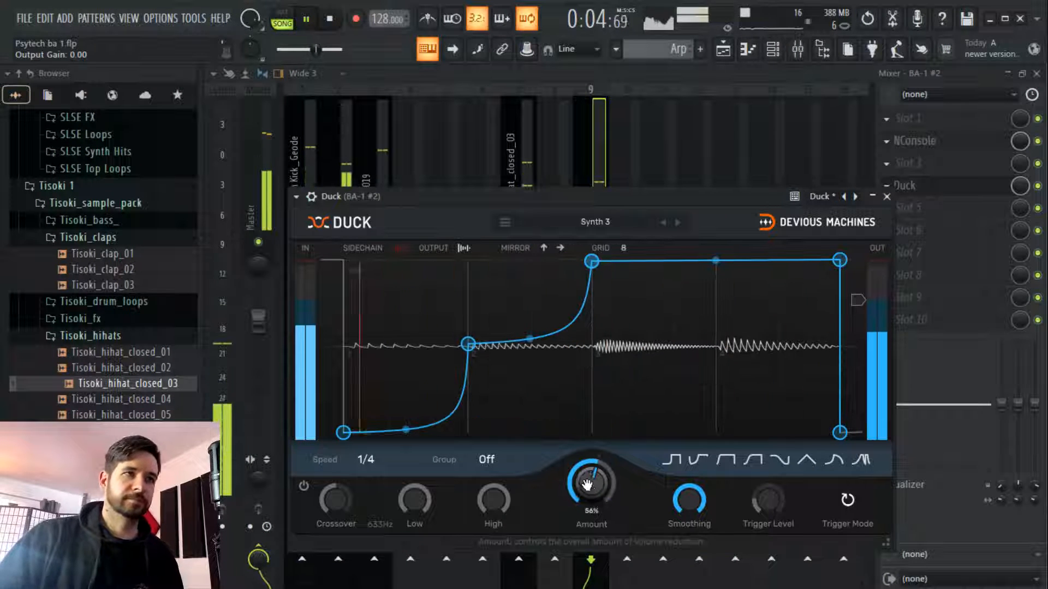
pyautogui.click(886, 197)
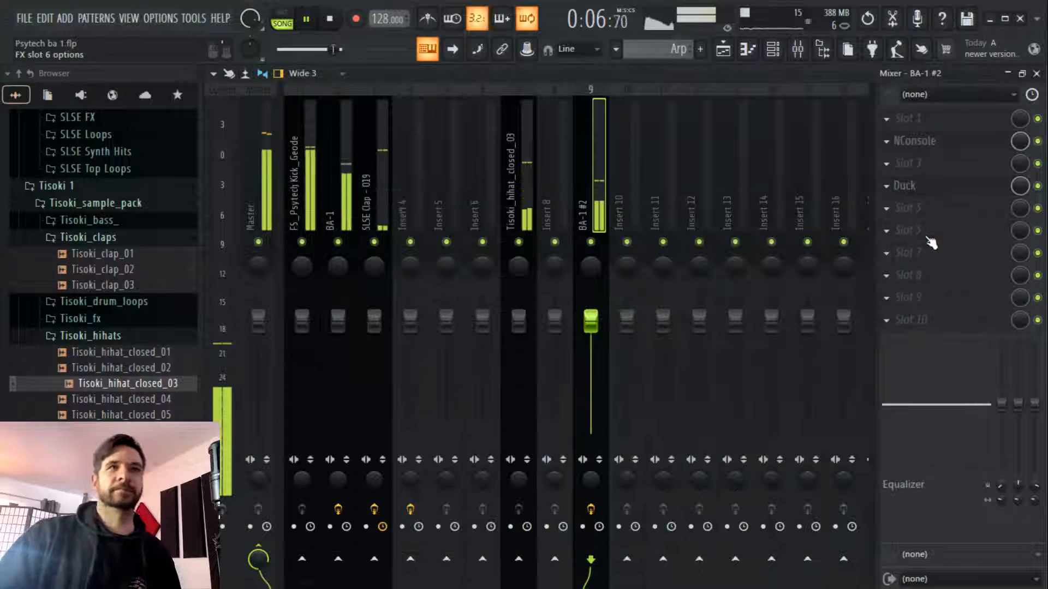
# Load Fruity parametric EQ 2 into slot 9 of the BA-1 #2 track and shape its HP preset with a raised low cut and slight low-mid boost
pyautogui.click(922, 301)
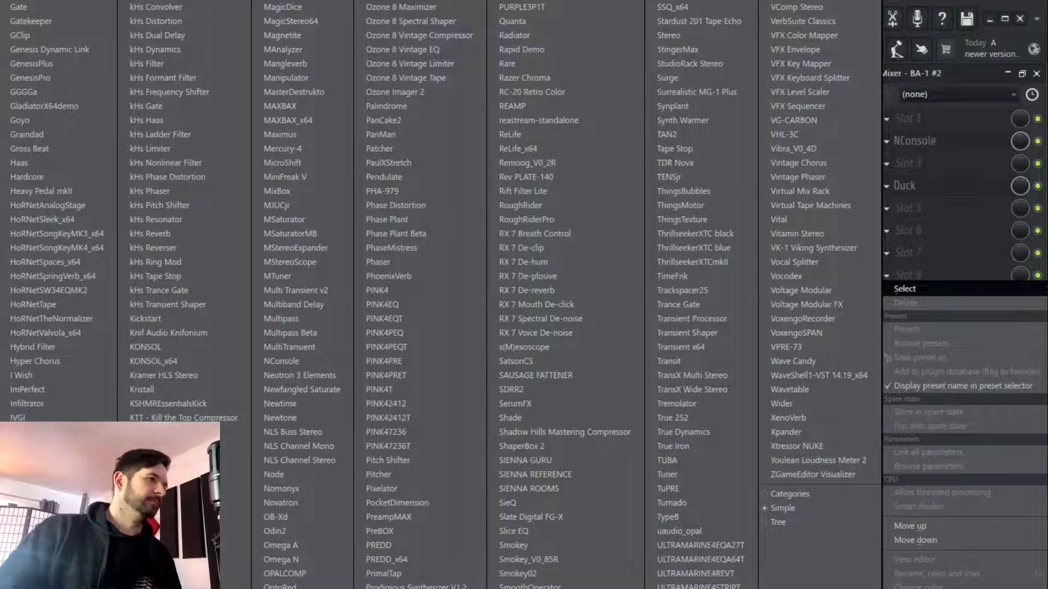
pyautogui.click(104, 475)
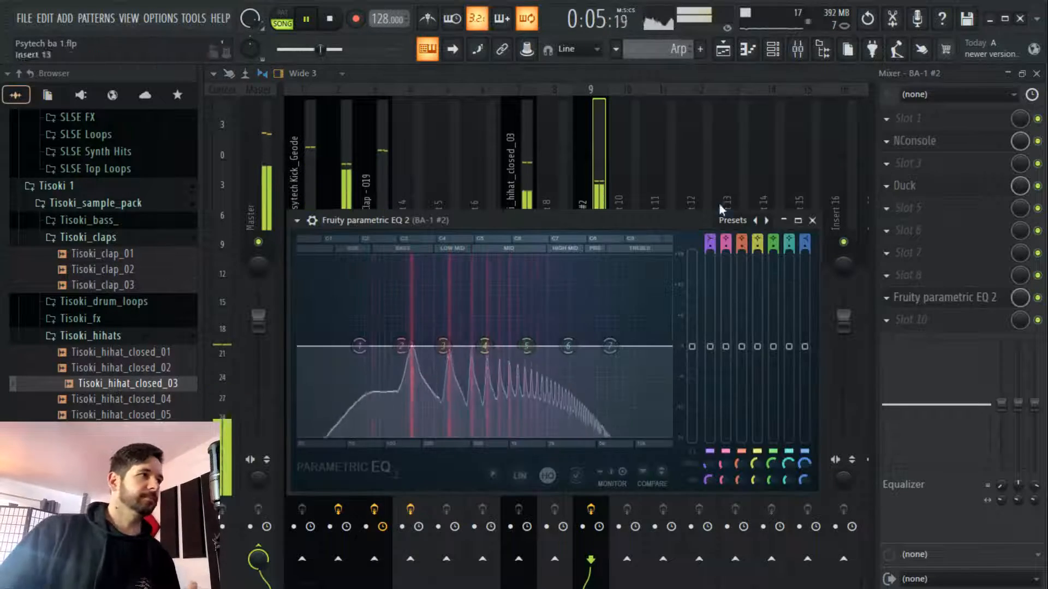
pyautogui.click(296, 221)
pyautogui.moveTo(355, 277)
pyautogui.click(489, 291)
pyautogui.moveTo(359, 346); pyautogui.dragTo(449, 336)
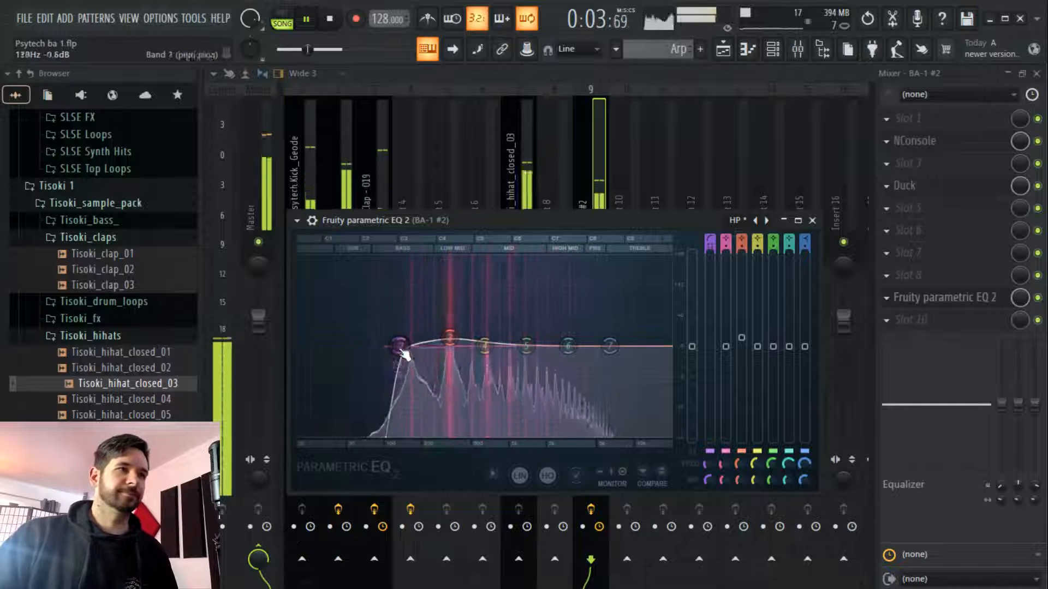
pyautogui.press('Escape')
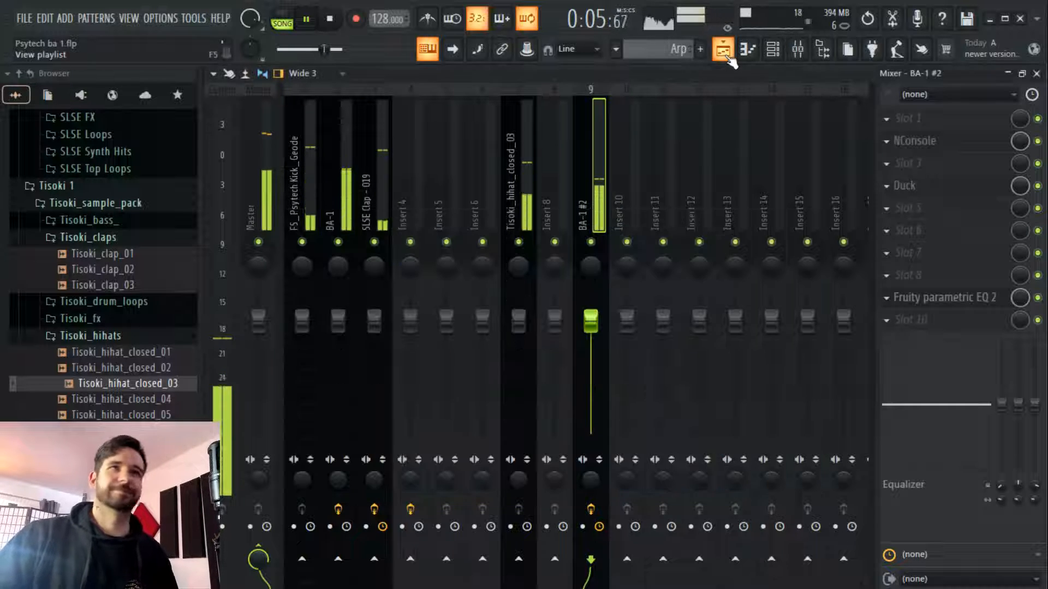
# Stop playback and examine the arpeggiator options of the BA-1 #2 synth before closing it and returning to the playlist
pyautogui.click(724, 53)
pyautogui.press('space')
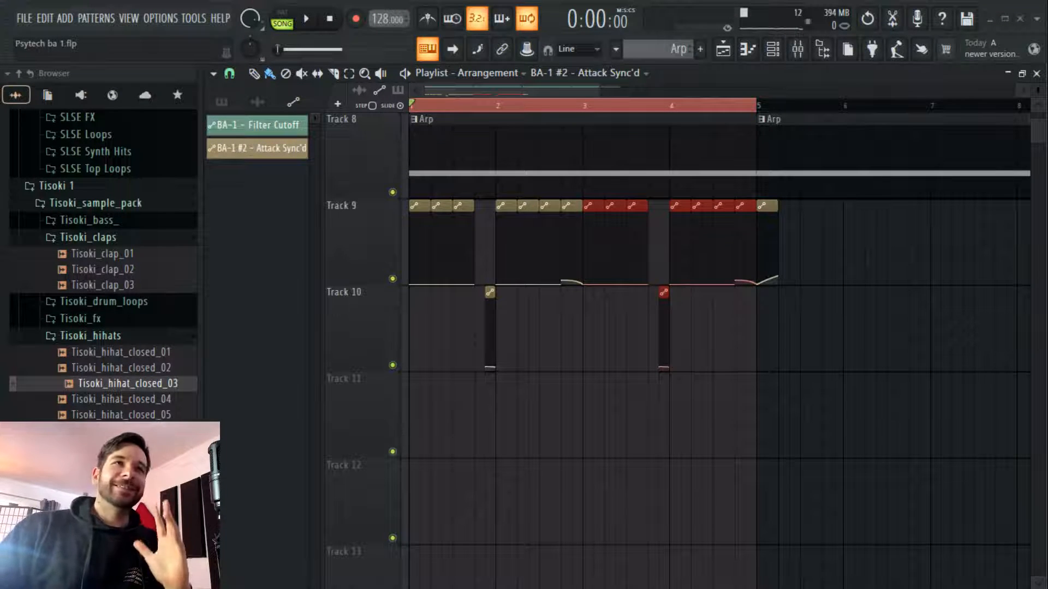
pyautogui.click(797, 50)
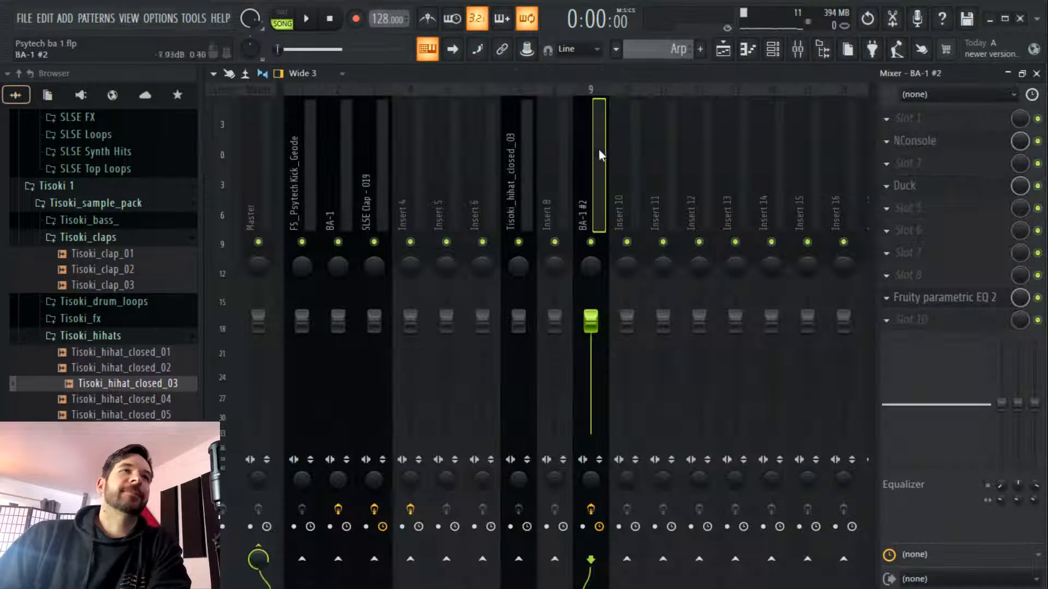
pyautogui.click(772, 49)
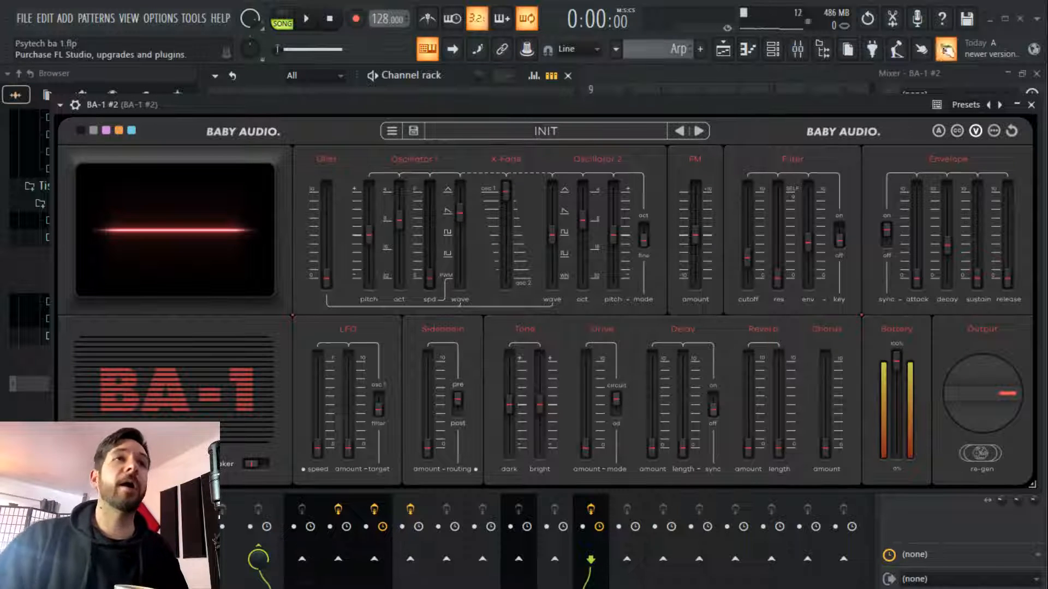
pyautogui.click(938, 132)
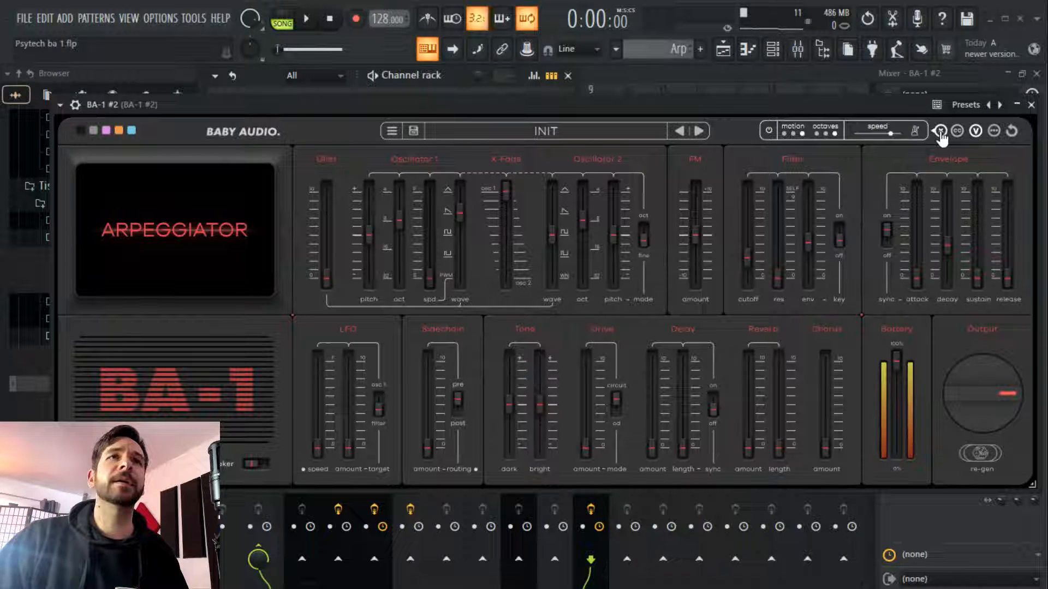
pyautogui.click(939, 132)
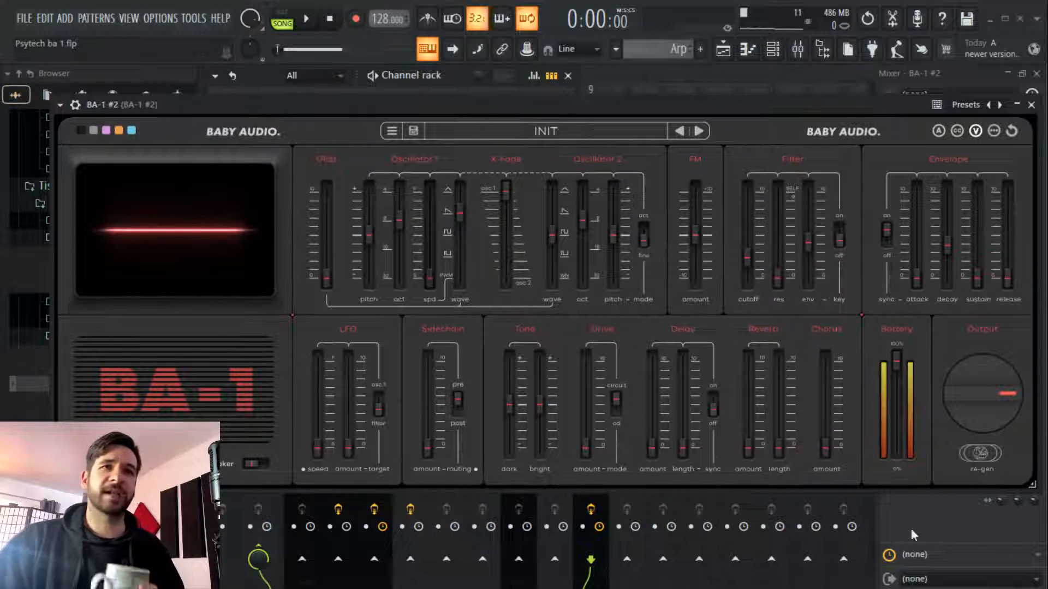
pyautogui.click(723, 50)
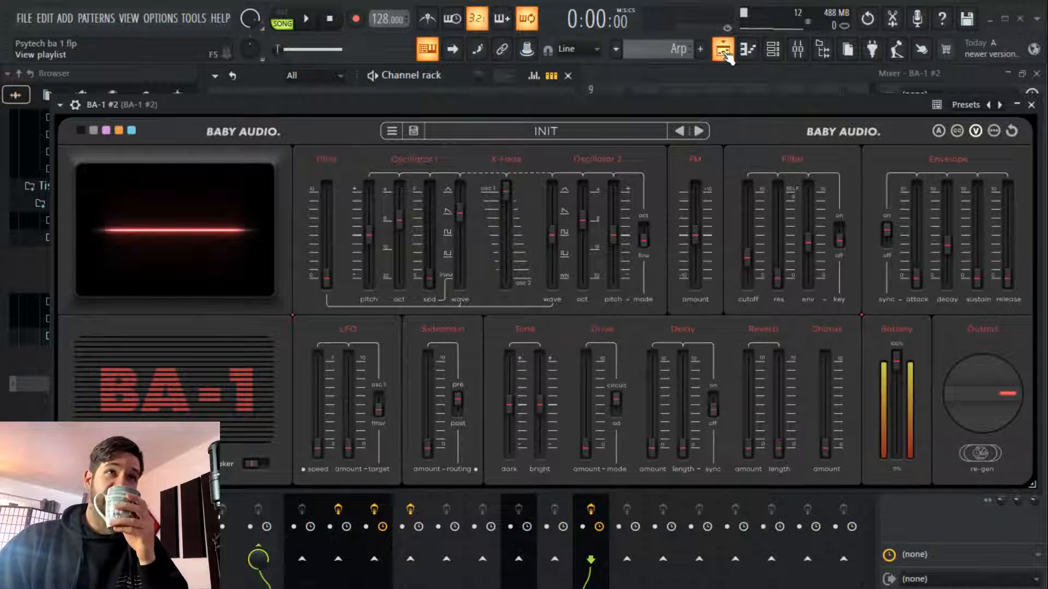
pyautogui.click(1030, 105)
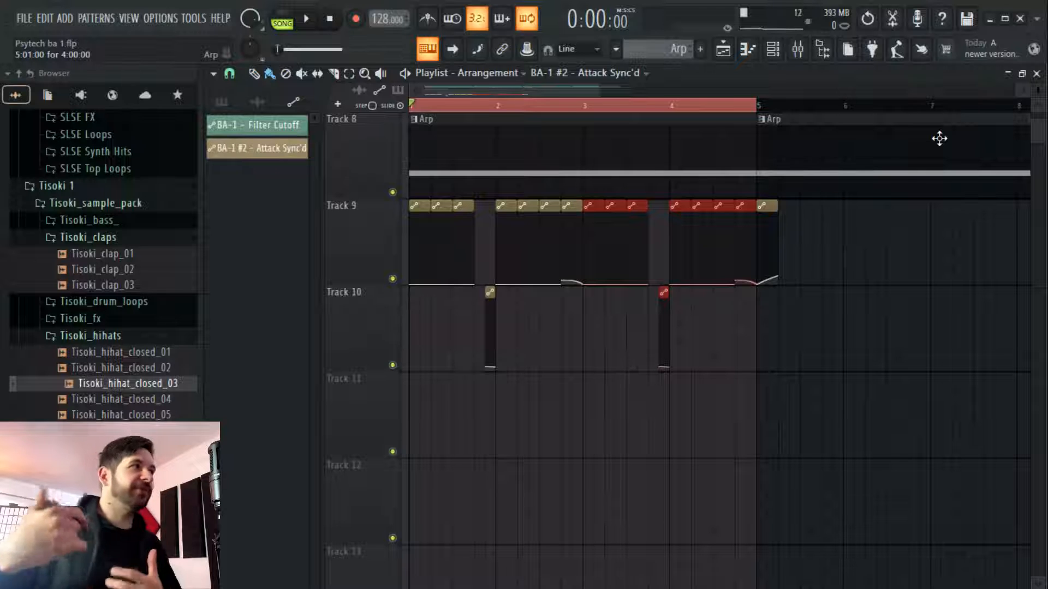
# Bring the Sonimus N-Console product page over the mixer and examine its channel and grouping features before putting it away
pyautogui.click(798, 48)
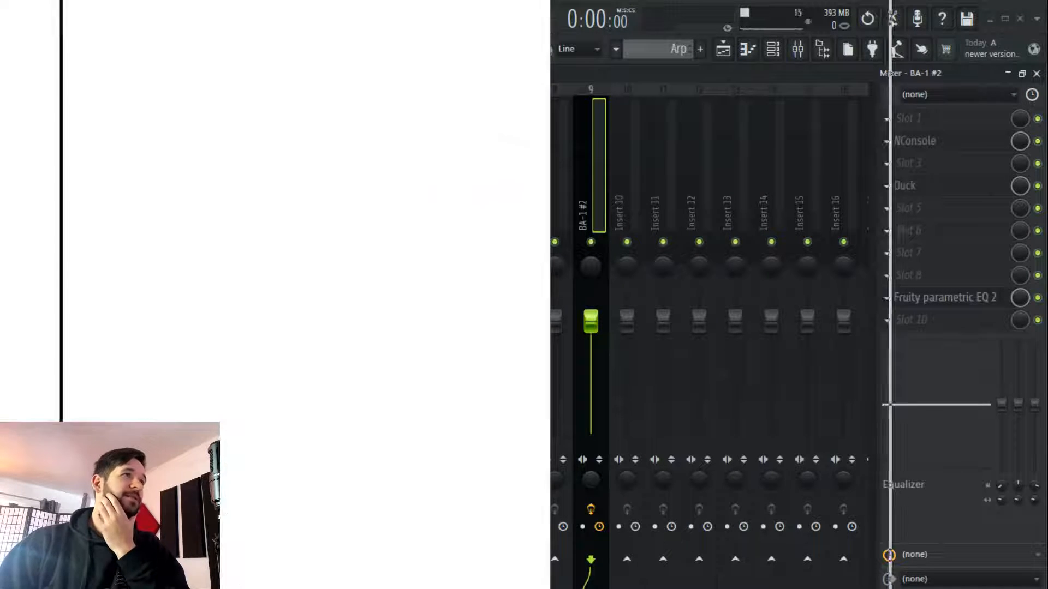
pyautogui.moveTo(1, 31); pyautogui.dragTo(381, 30)
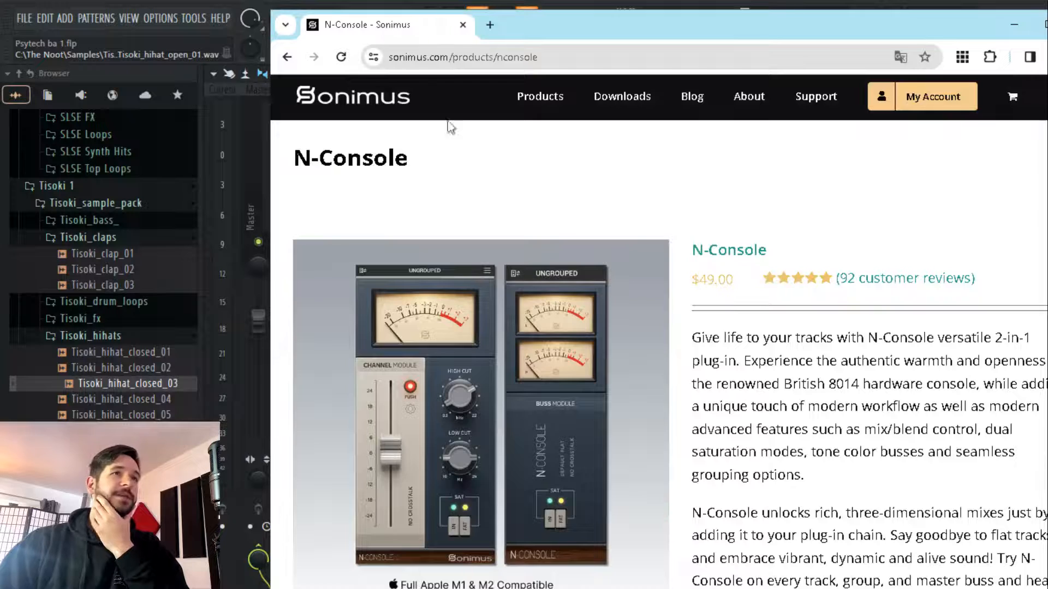
pyautogui.scroll(-2, 673, 258)
pyautogui.scroll(2, 688, 267)
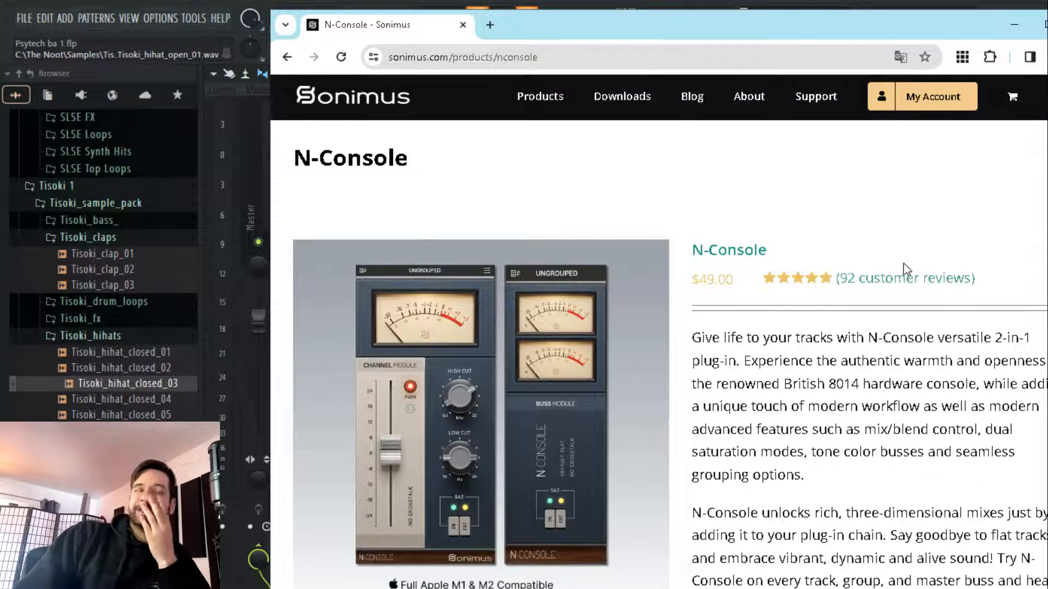
pyautogui.scroll(-7, 827, 286)
pyautogui.scroll(7, 856, 328)
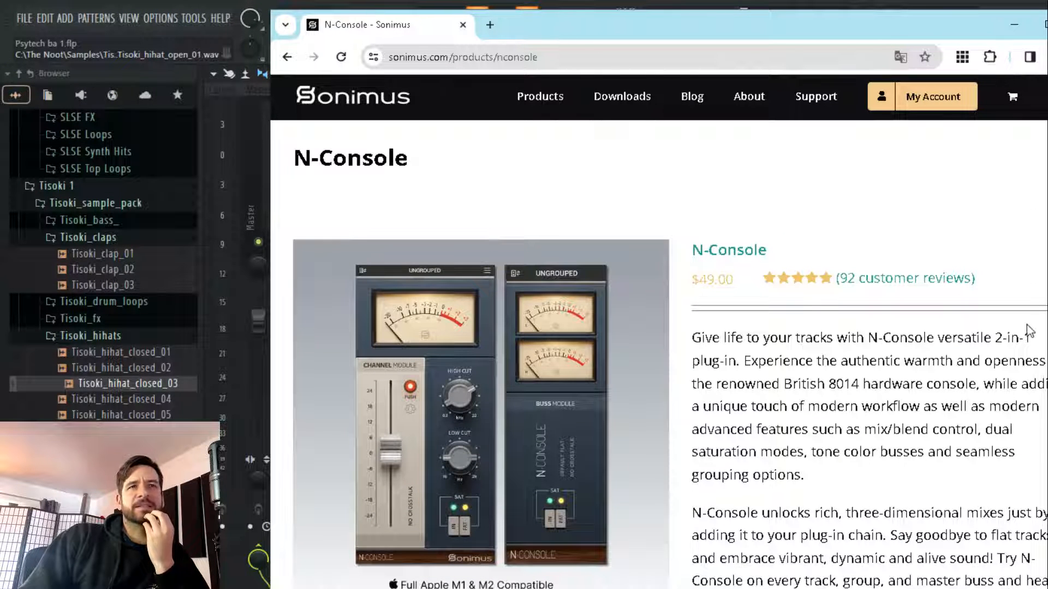
pyautogui.scroll(-5, 1029, 330)
pyautogui.scroll(-4, 916, 282)
pyautogui.scroll(-3, 918, 283)
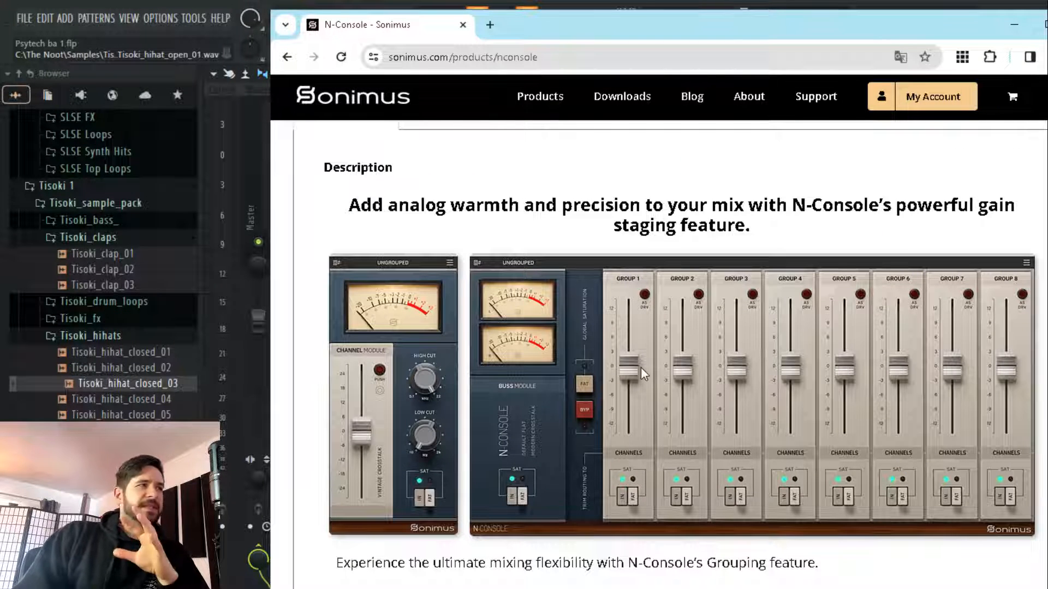
pyautogui.moveTo(390, 29); pyautogui.dragTo(0, 32)
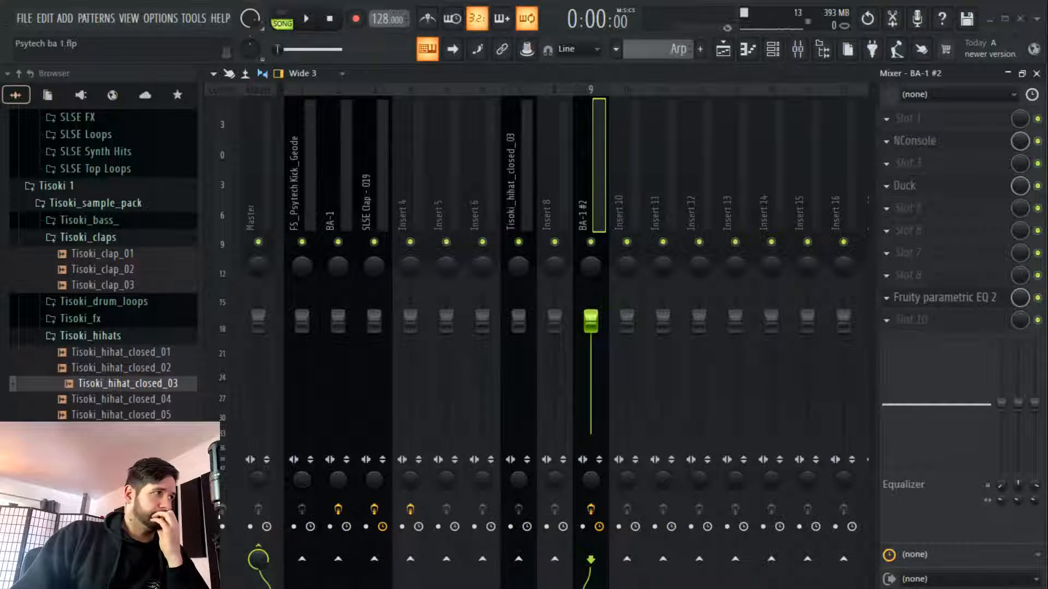
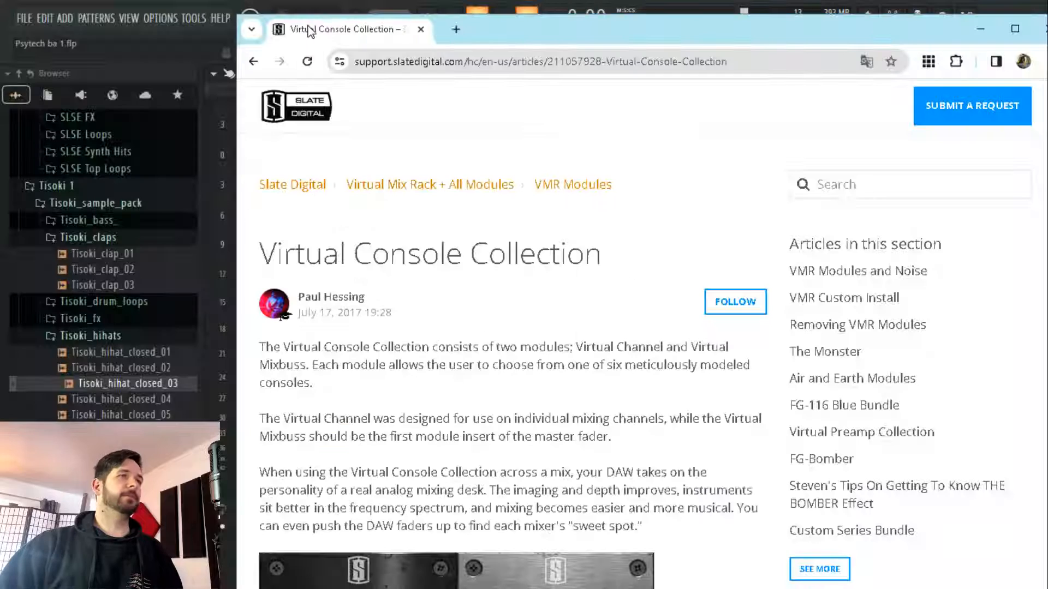
# Read the Slate Digital Virtual Console Collection article, including its Virtual Channel and Virtual Mixbuss modules, in the browser
pyautogui.scroll(-6, 418, 243)
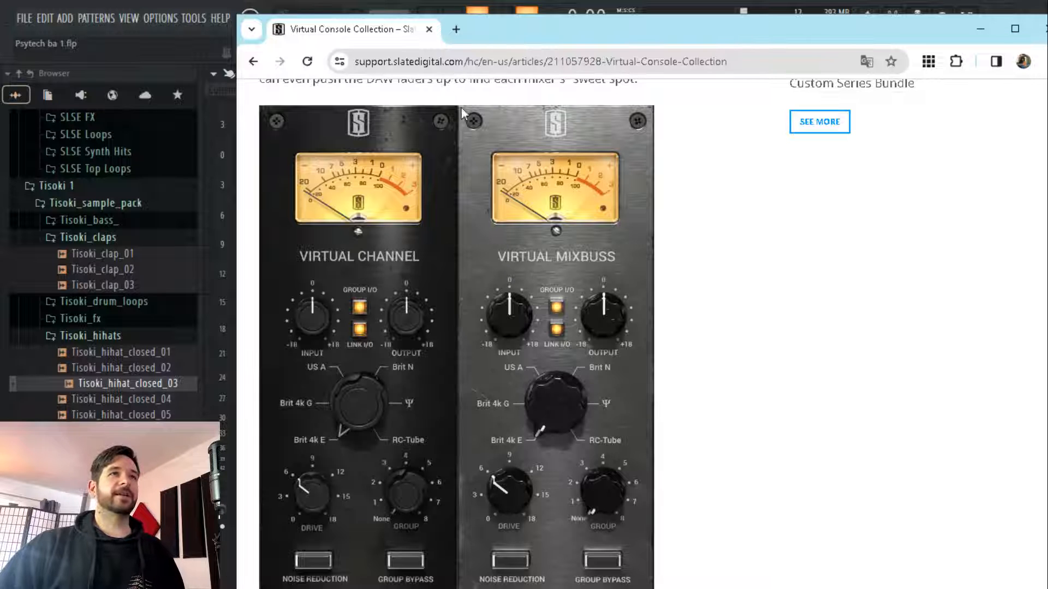
pyautogui.scroll(-6, 513, 202)
pyautogui.scroll(7, 611, 310)
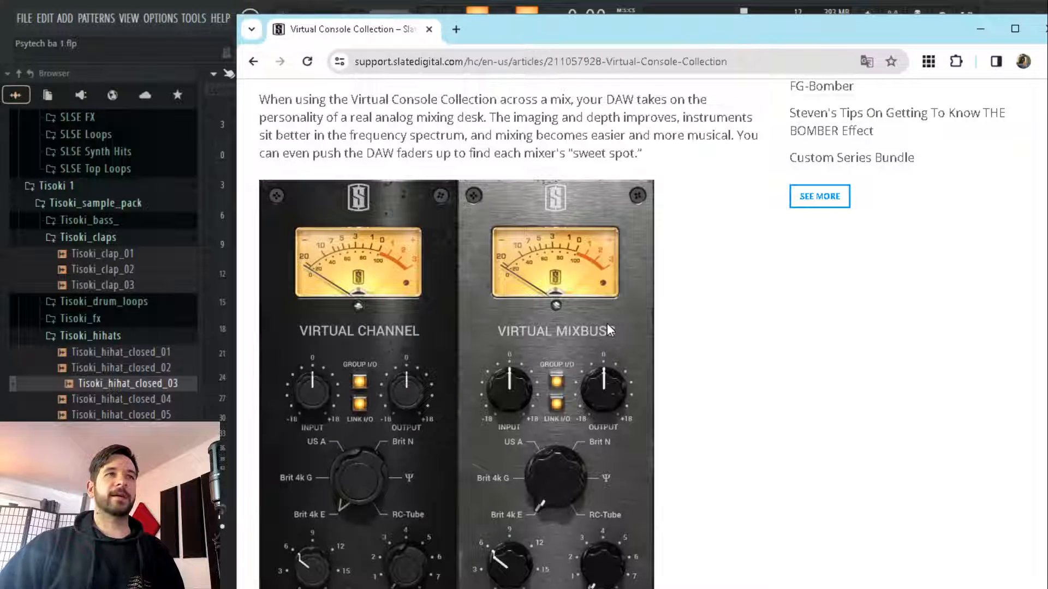
pyautogui.scroll(5, 607, 326)
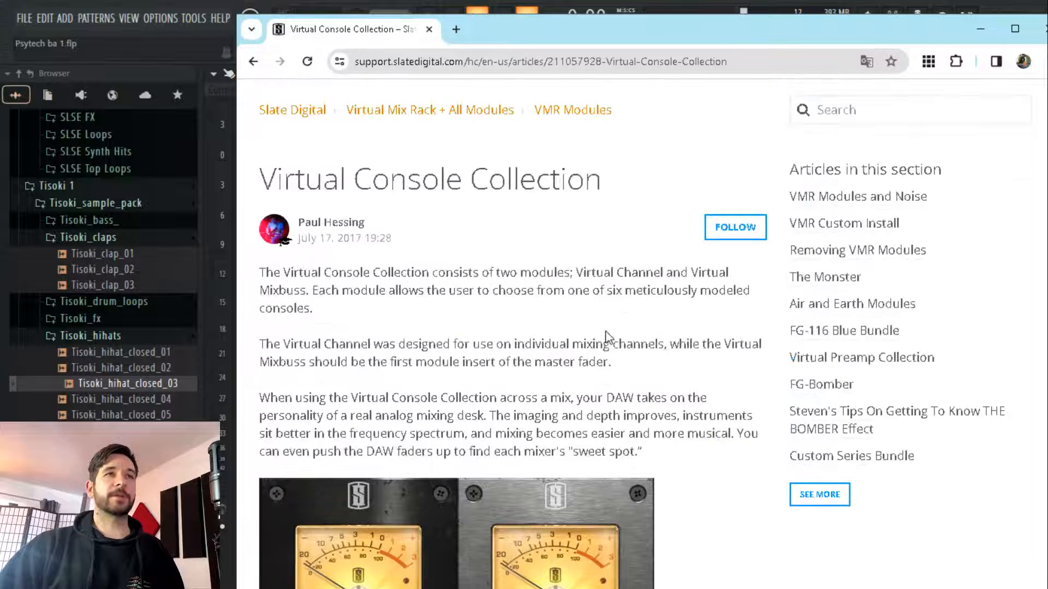
pyautogui.scroll(-5, 569, 367)
pyautogui.scroll(-2, 567, 373)
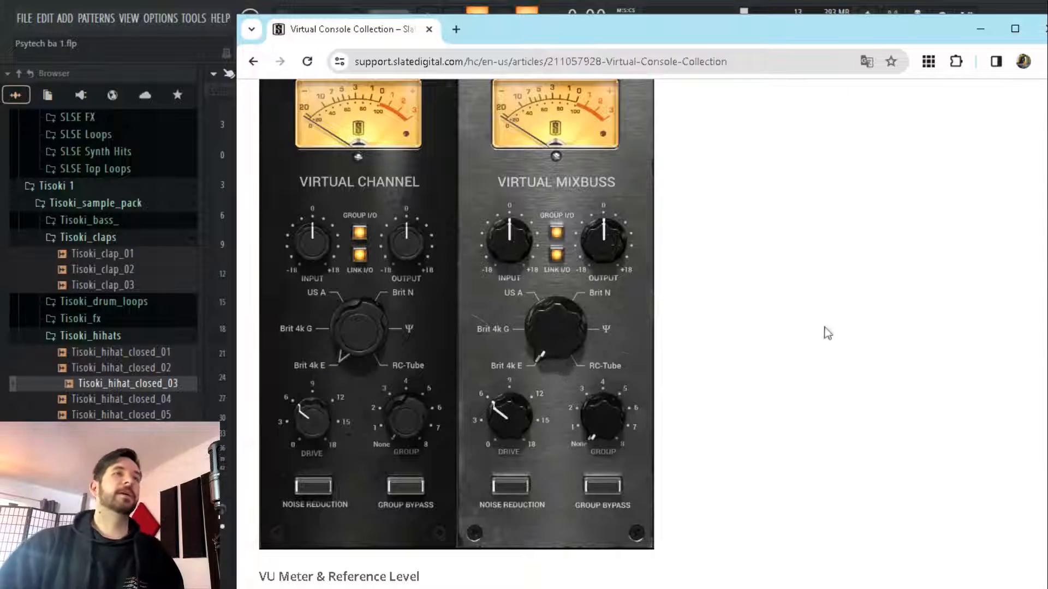
pyautogui.moveTo(402, 33); pyautogui.dragTo(394, 36)
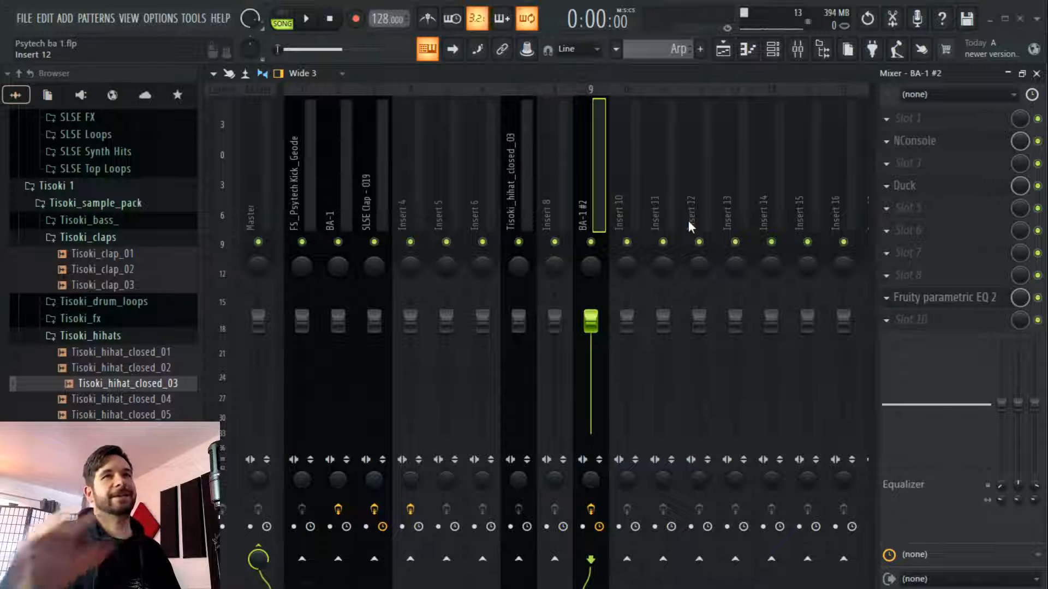
# Inspect NConsole on the BA-1 #2 mixer track, close it, and review the arrangement in the playlist
pyautogui.click(950, 145)
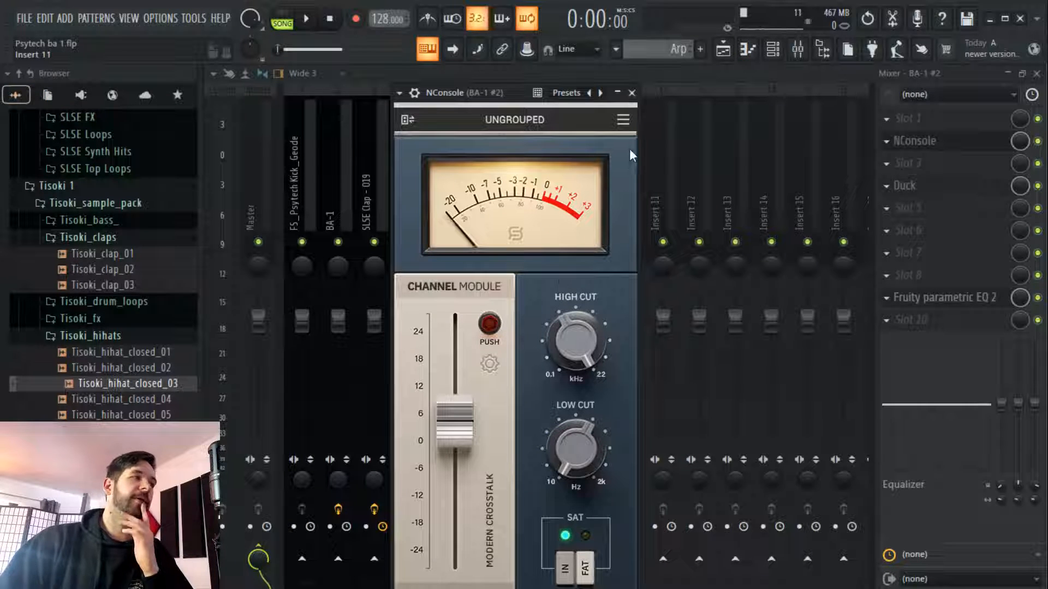
pyautogui.click(632, 93)
pyautogui.click(723, 49)
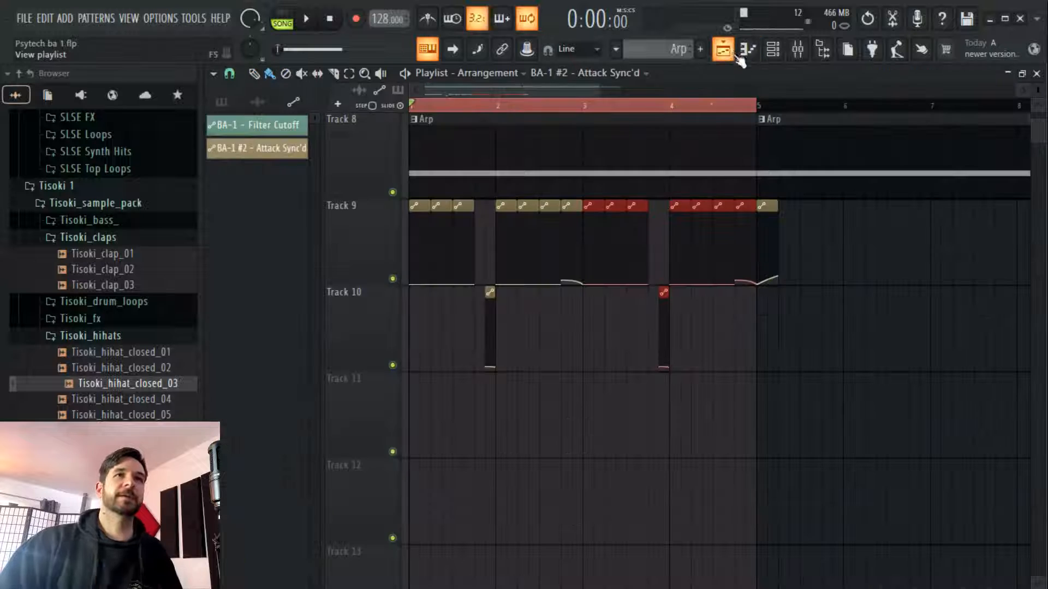
pyautogui.scroll(-1, 699, 109)
pyautogui.scroll(5, 781, 266)
pyautogui.scroll(-5, 779, 247)
# Load BA-1 Fx Strip into slot 5 of the BA-1 #2 mixer track and solo that track
pyautogui.click(797, 49)
pyautogui.click(922, 208)
pyautogui.moveTo(927, 224)
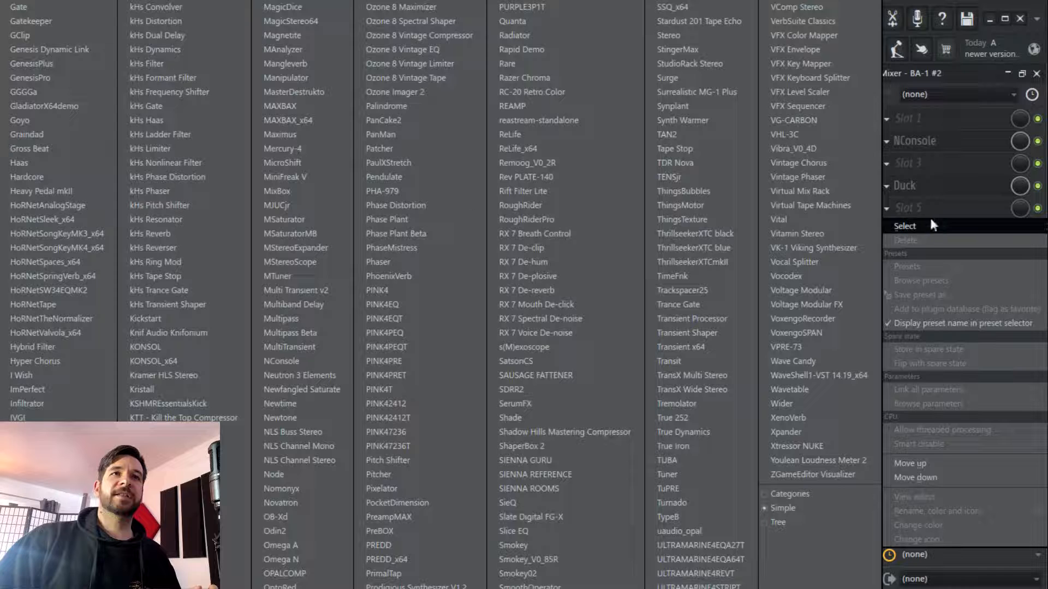
pyautogui.click(2, 219)
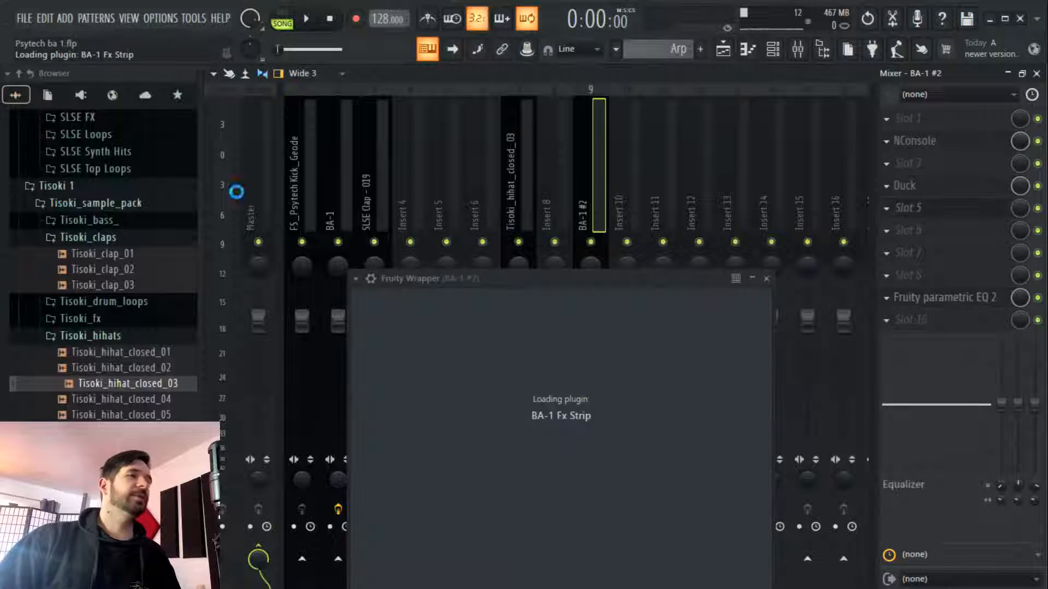
pyautogui.press('Escape')
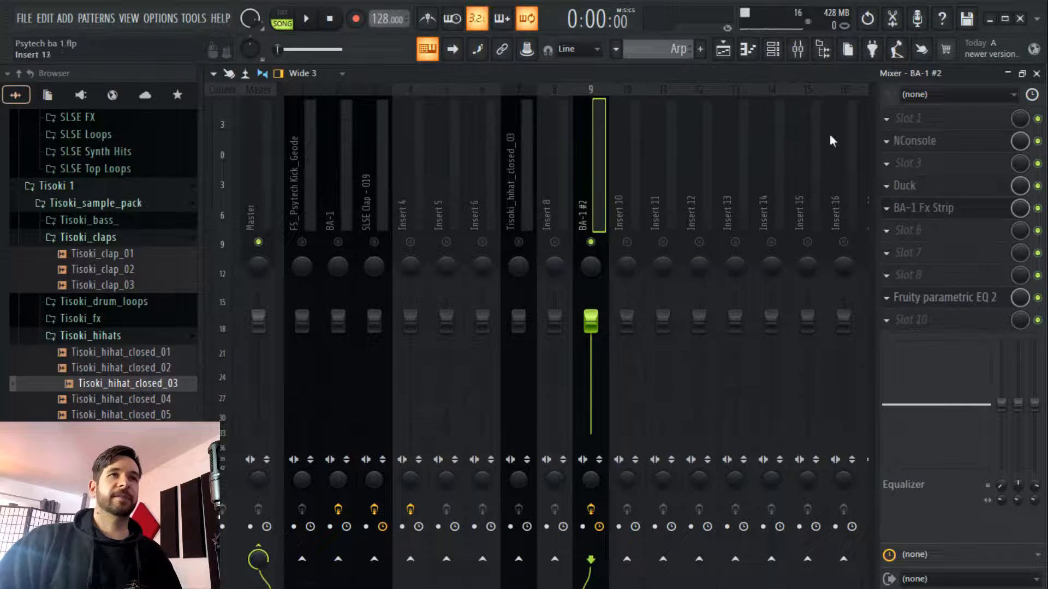
pyautogui.click(928, 212)
pyautogui.moveTo(673, 278); pyautogui.dragTo(582, 216)
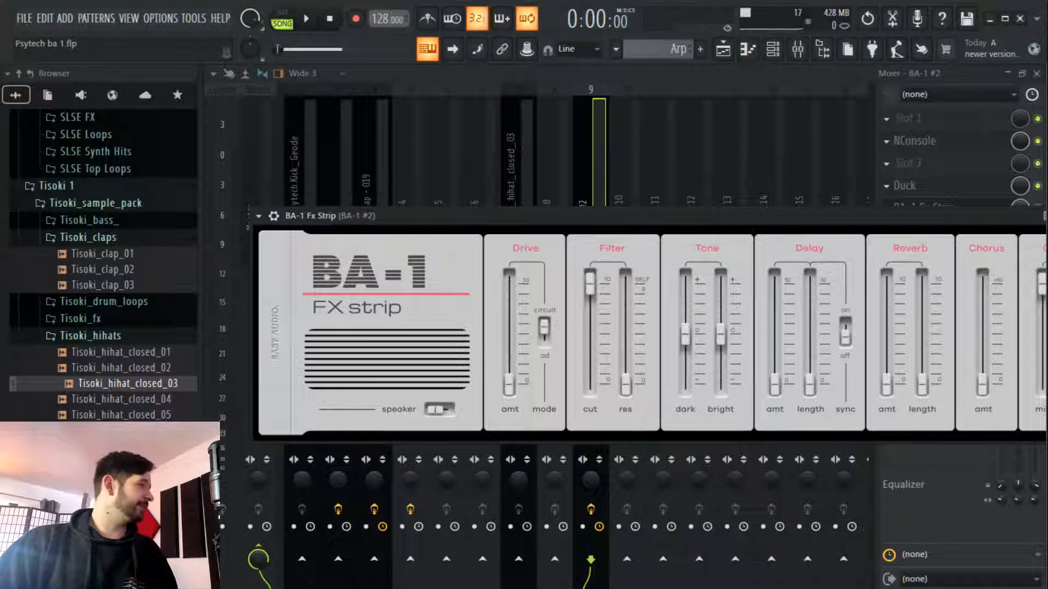
# During playback, raise the BA-1 Fx Strip's drive amount to about 3 and compare its two drive modes, keeping circuit
pyautogui.click(310, 21)
pyautogui.moveTo(558, 216); pyautogui.dragTo(513, 184)
pyautogui.moveTo(463, 349)
pyautogui.mouseDown()
pyautogui.moveTo(469, 305)
pyautogui.moveTo(468, 334)
pyautogui.mouseUp()
pyautogui.click(502, 311)
pyautogui.click(501, 314)
# Lower the Fx Strip's filter cutoff to about 8 and raise the dark tone to about 1.72
pyautogui.moveTo(544, 252); pyautogui.dragTo(543, 280)
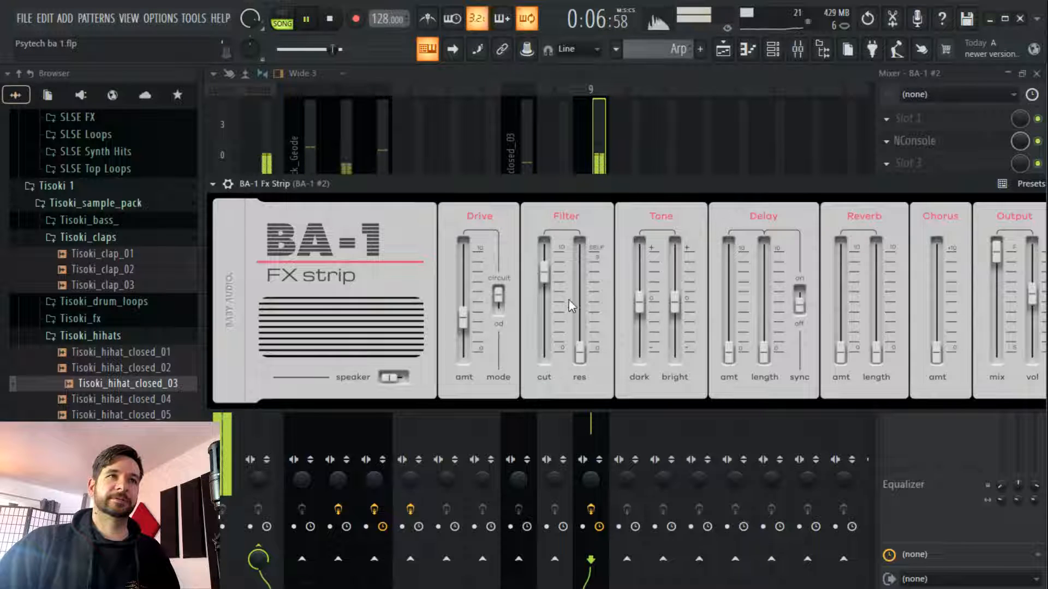
pyautogui.moveTo(639, 302)
pyautogui.mouseDown()
pyautogui.moveTo(642, 269)
pyautogui.moveTo(644, 363)
pyautogui.moveTo(643, 295)
pyautogui.mouseUp()
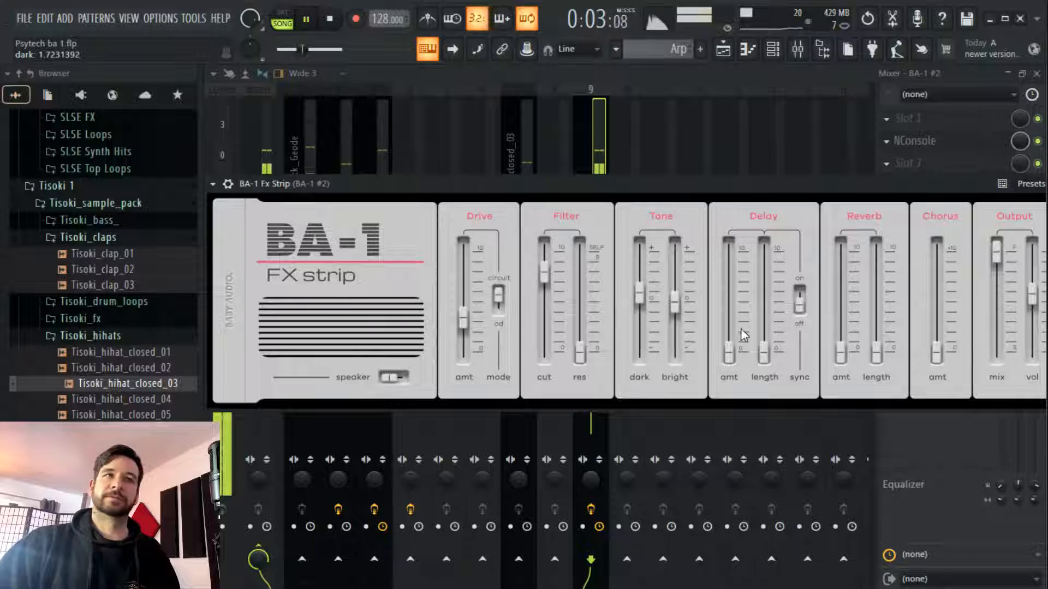
# Turn on the BA-1 Fx Strip's delay sync, set the delay length to 1/4D and the delay amount to about 38
pyautogui.click(800, 315)
pyautogui.moveTo(764, 354); pyautogui.dragTo(764, 297)
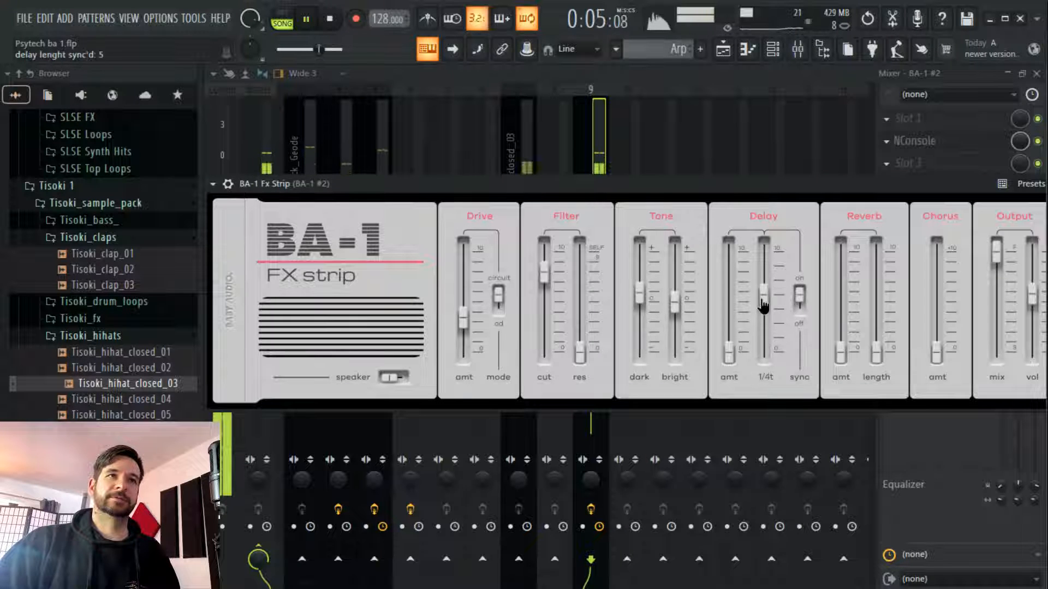
pyautogui.moveTo(729, 352); pyautogui.dragTo(724, 313)
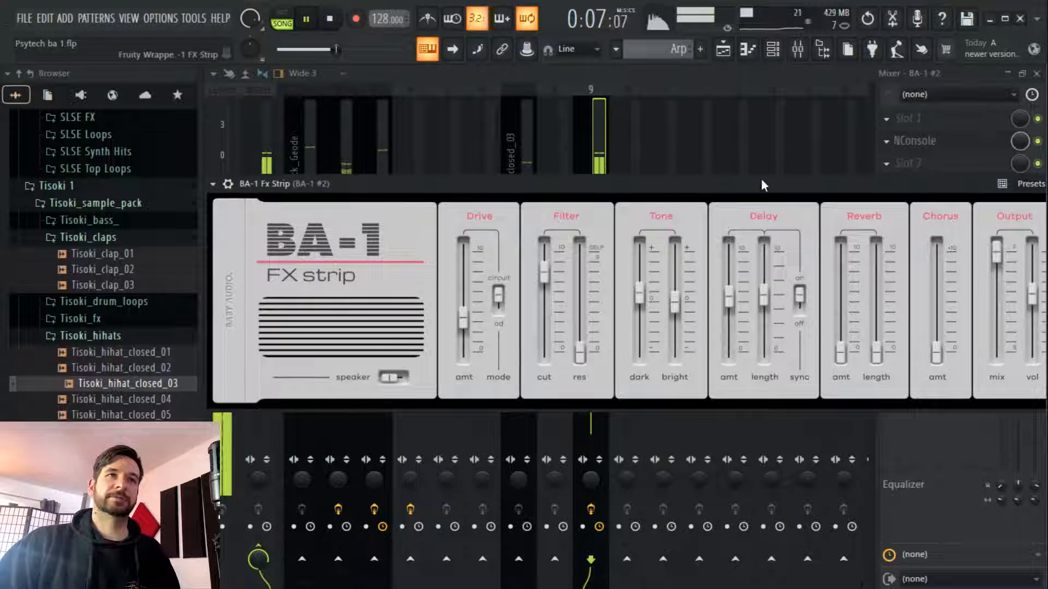
pyautogui.moveTo(760, 180); pyautogui.dragTo(728, 187)
pyautogui.moveTo(733, 309); pyautogui.dragTo(736, 303)
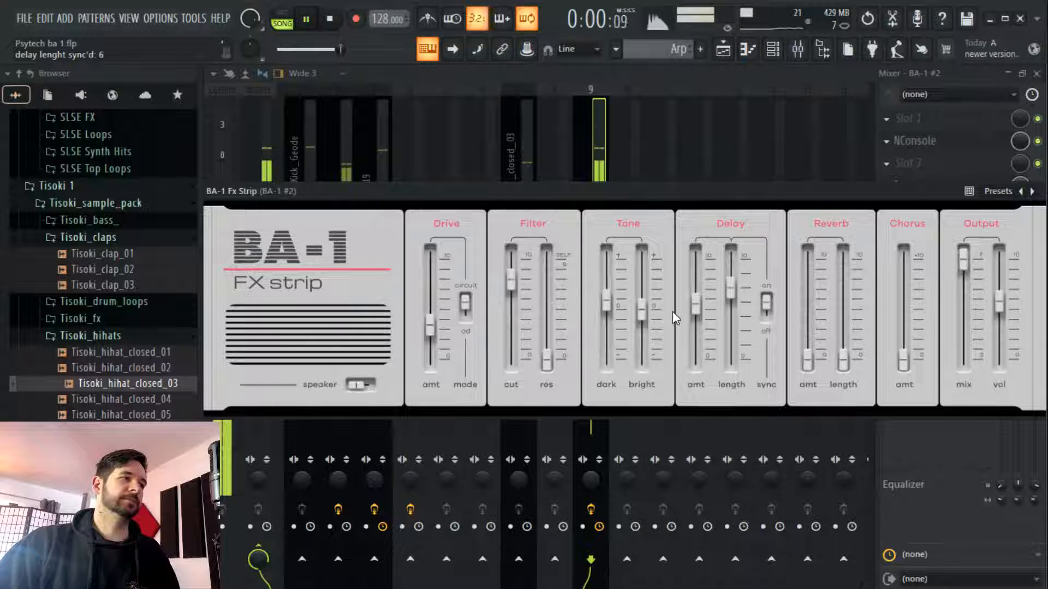
pyautogui.click(608, 305)
pyautogui.moveTo(698, 318); pyautogui.dragTo(742, 277)
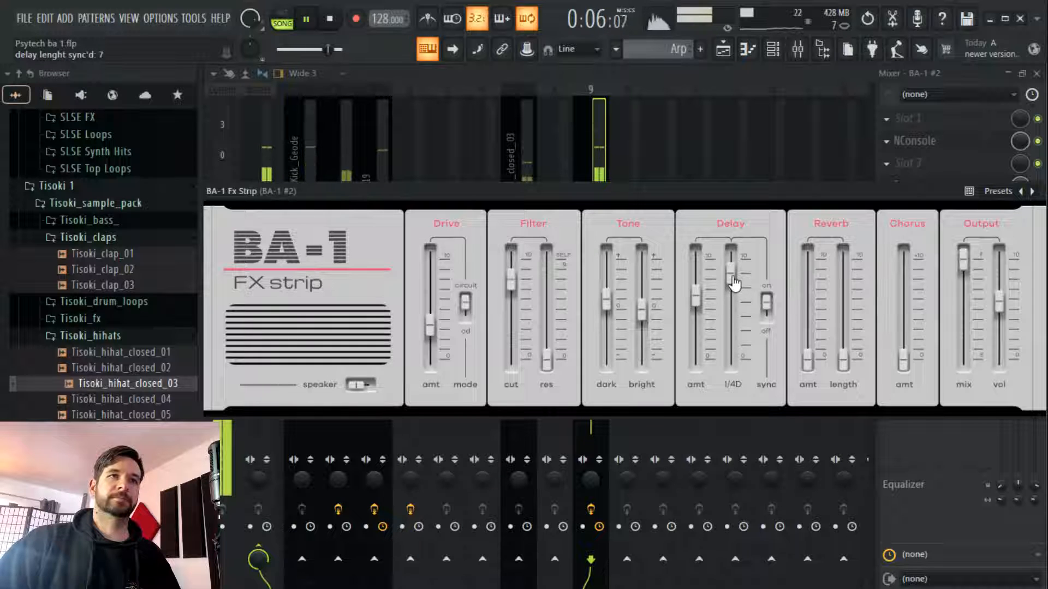
pyautogui.moveTo(698, 312); pyautogui.dragTo(699, 336)
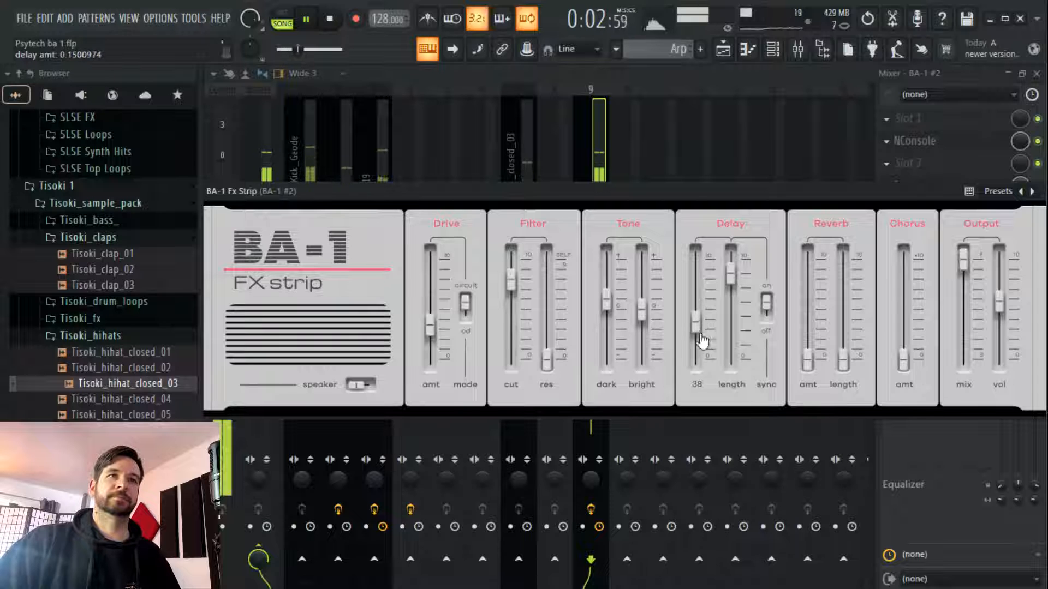
# Raise the Fx Strip's reverb length moderately, add a little reverb amount, and set the chorus amount to about 0.54
pyautogui.moveTo(843, 360); pyautogui.dragTo(849, 334)
pyautogui.moveTo(812, 368)
pyautogui.mouseDown()
pyautogui.moveTo(814, 339)
pyautogui.moveTo(810, 354)
pyautogui.mouseUp()
pyautogui.moveTo(908, 371); pyautogui.dragTo(904, 321)
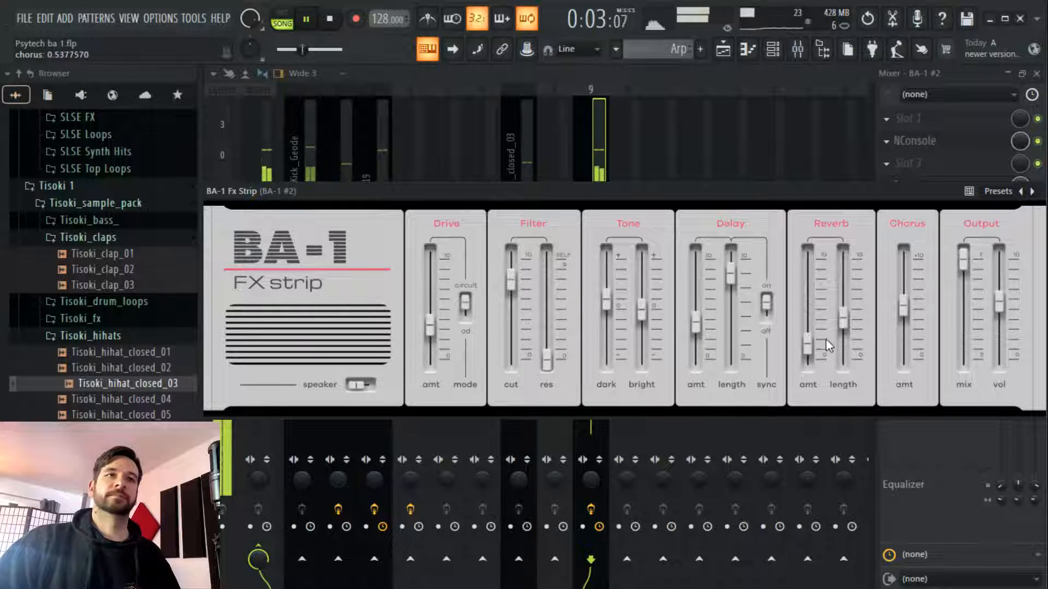
# Unsolo the BA-1 #2 mixer track to hear it with the full mix
pyautogui.click(724, 52)
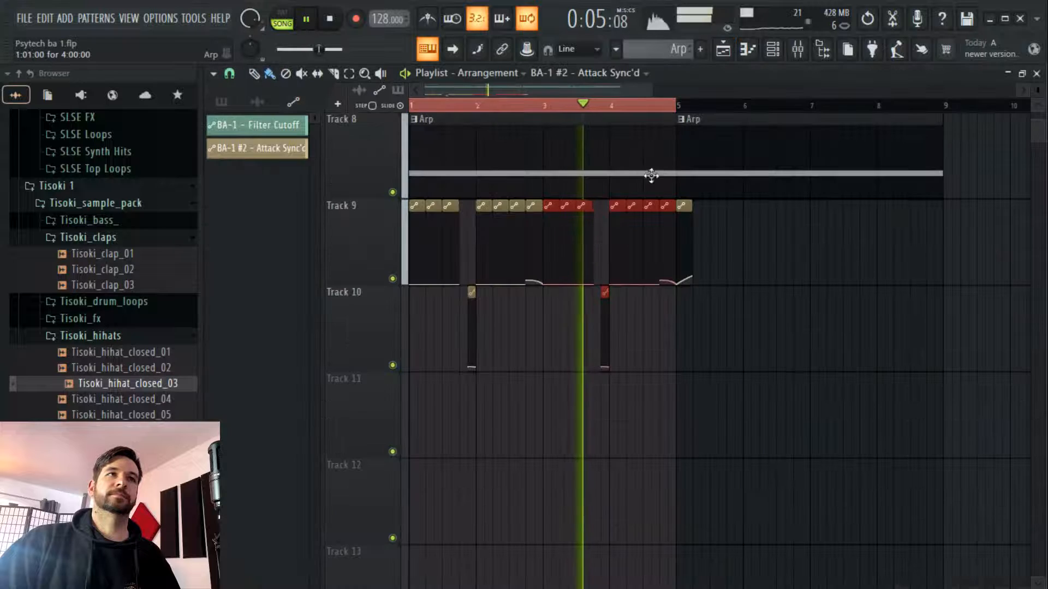
pyautogui.click(798, 49)
pyautogui.rightClick(591, 242)
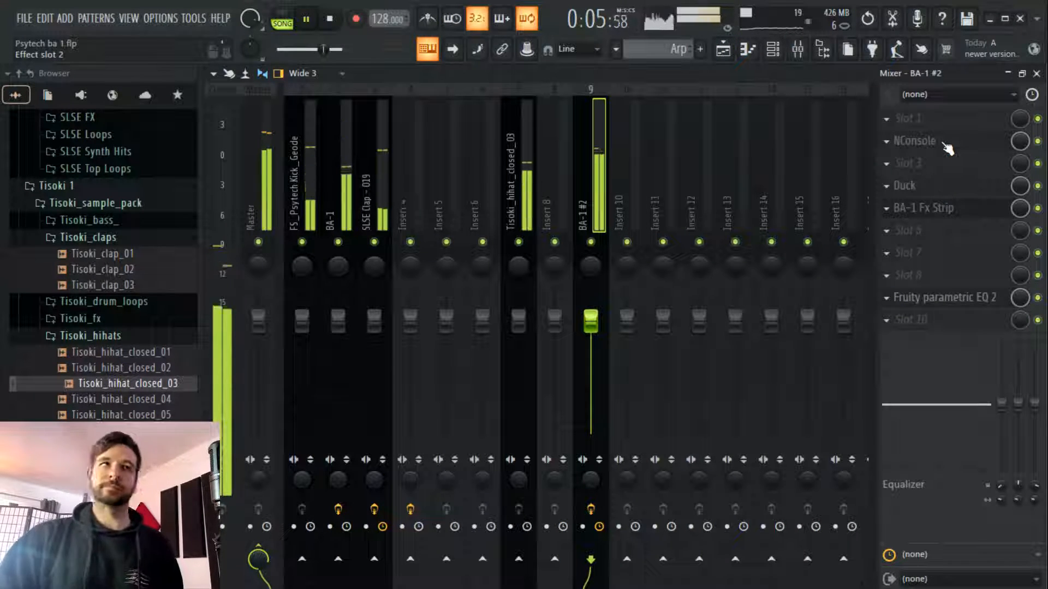
# Move NConsole to slot 5 after BA-1 Fx Strip, compare its Push settings keeping level 1, and close it
pyautogui.moveTo(944, 164); pyautogui.dragTo(944, 210)
pyautogui.moveTo(447, 434); pyautogui.dragTo(446, 443)
pyautogui.click(489, 324)
pyautogui.click(502, 401)
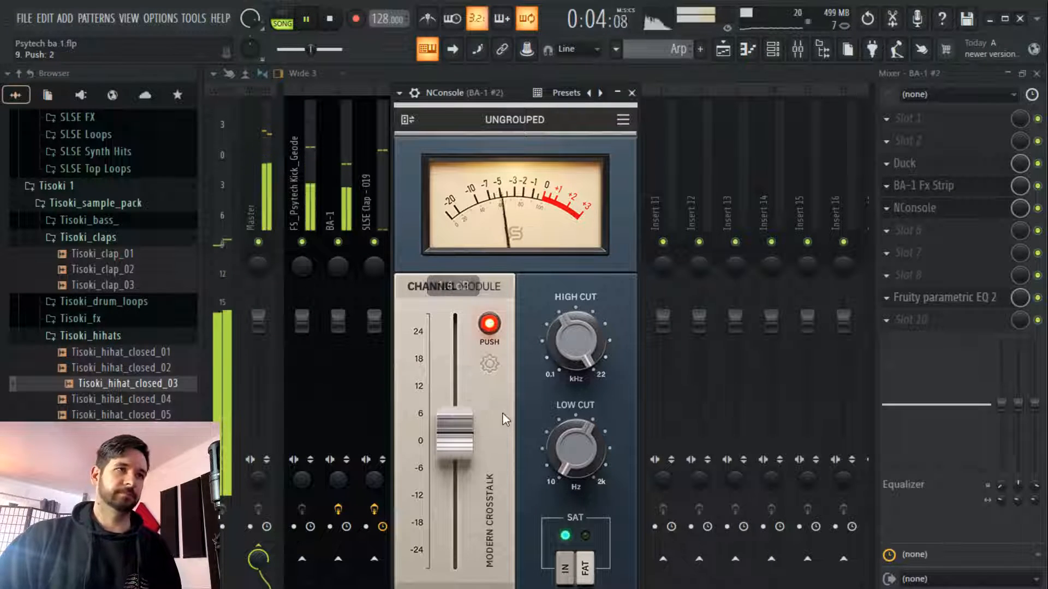
pyautogui.click(489, 324)
pyautogui.click(502, 401)
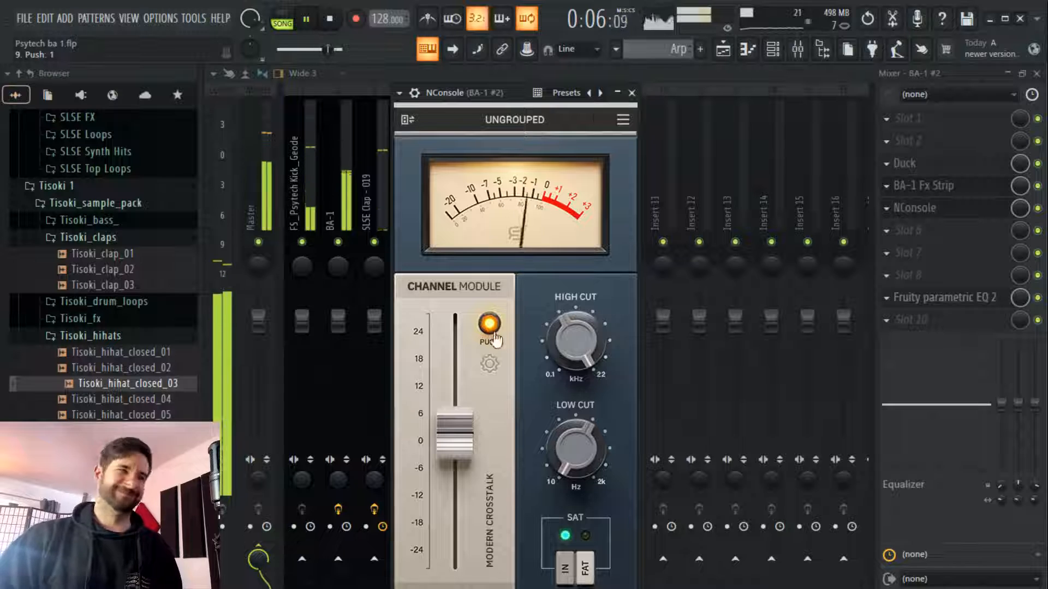
pyautogui.click(631, 93)
# Clear the playlist's time selection and delete the BA-1 #2 Attack Sync'd clip extending past bar 5 on Track 9
pyautogui.click(723, 49)
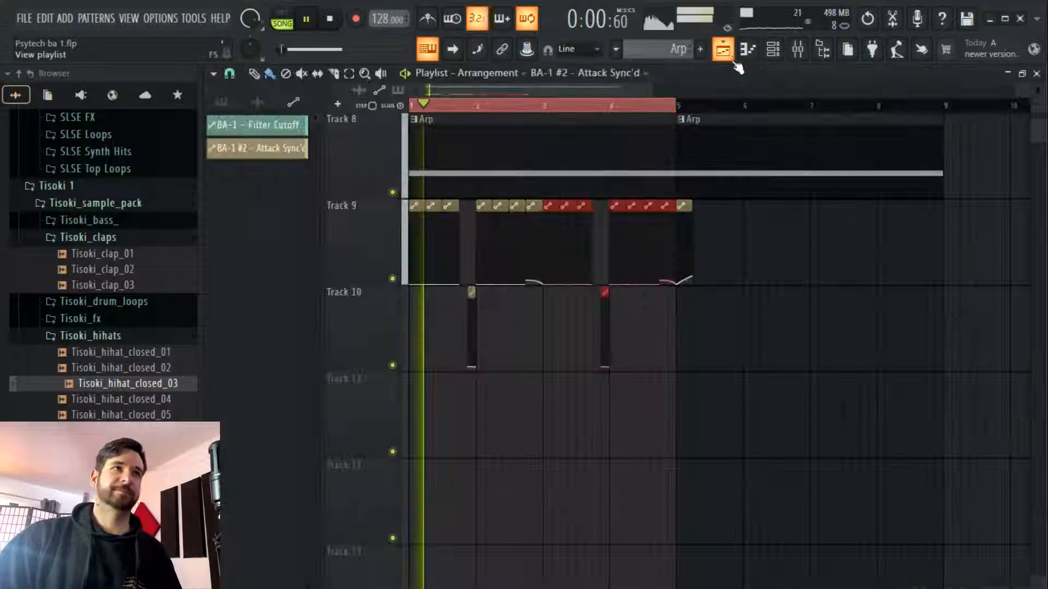
pyautogui.scroll(5, 633, 119)
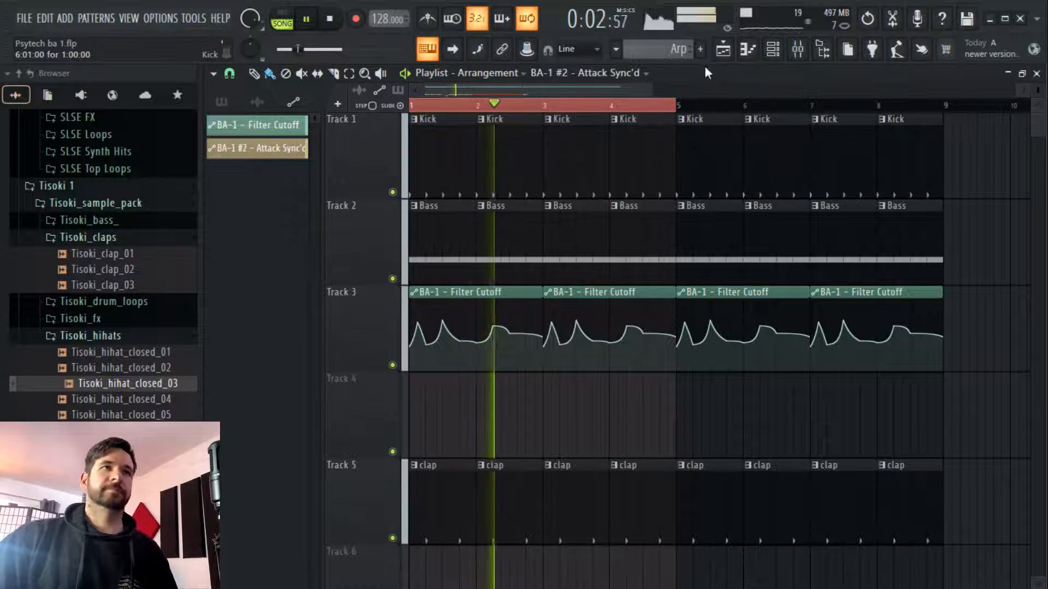
pyautogui.rightClick(714, 108)
pyautogui.scroll(-5, 769, 363)
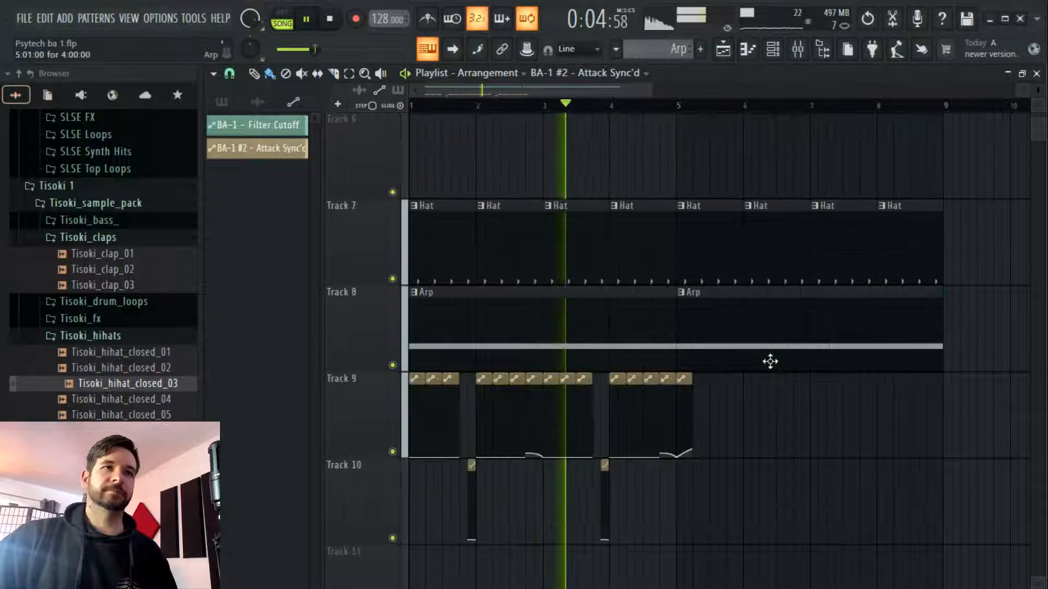
pyautogui.moveTo(1034, 90); pyautogui.dragTo(1034, 109)
pyautogui.scroll(4, 880, 287)
pyautogui.scroll(-3, 835, 355)
pyautogui.rightClick(688, 344)
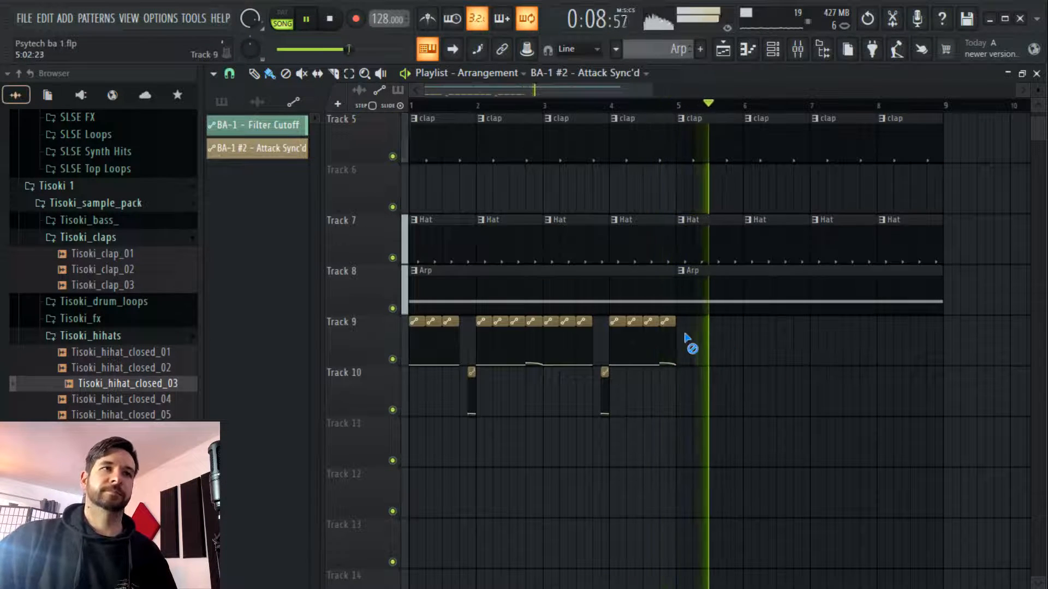
# Duplicate all the Attack Sync'd automation clips on Tracks 9 and 10 so the copies follow from bar 5
pyautogui.moveTo(753, 316); pyautogui.dragTo(429, 377)
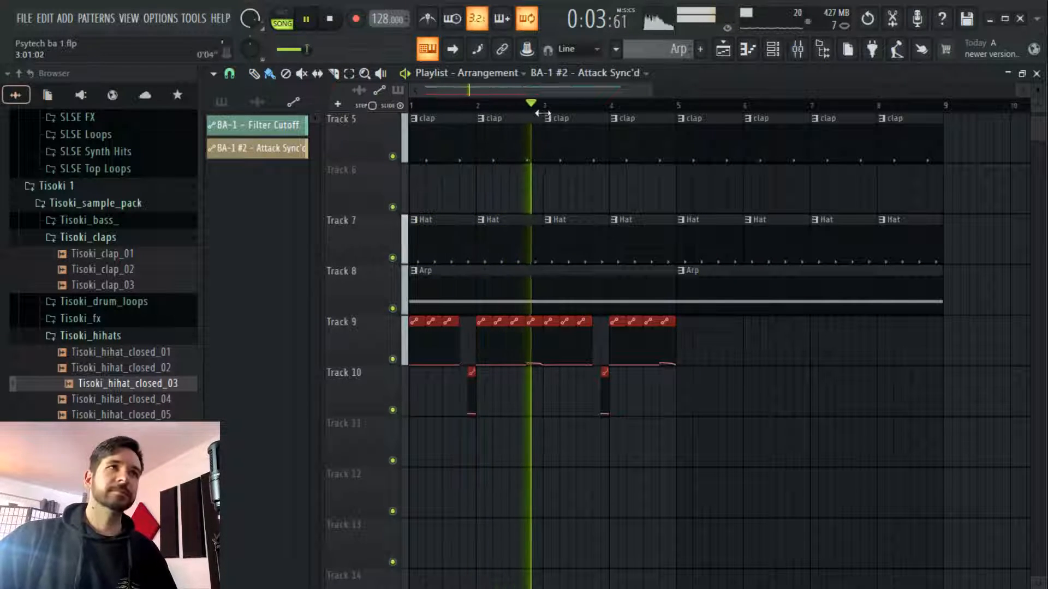
pyautogui.scroll(2, 542, 109)
pyautogui.hotkey('ctrl', 'b')
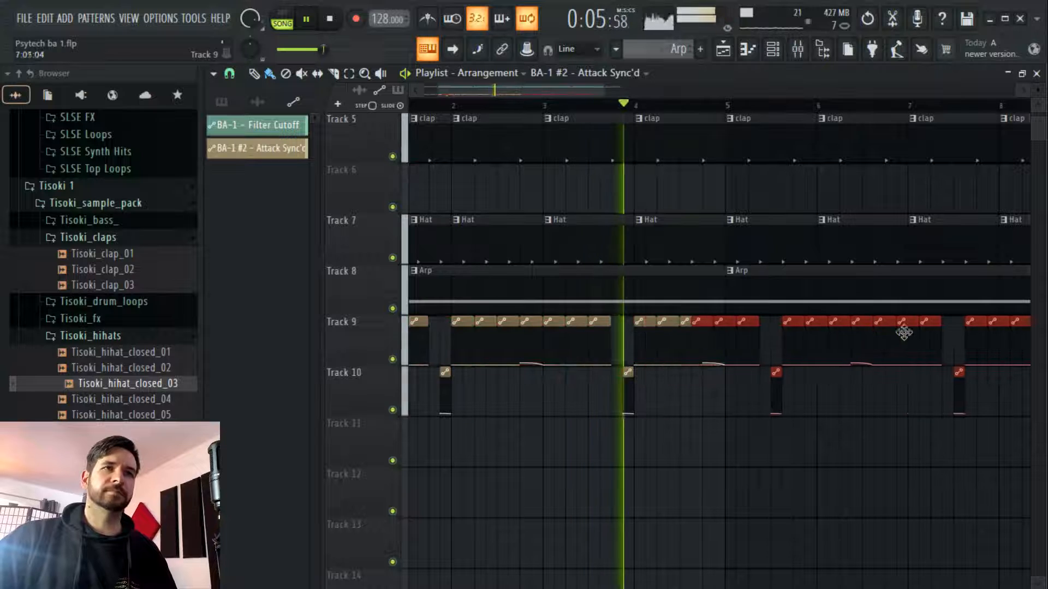
# Set the Duck amount on the BA-1 #2 mixer track to 81%
pyautogui.click(798, 49)
pyautogui.click(906, 164)
pyautogui.click(908, 163)
pyautogui.click(914, 163)
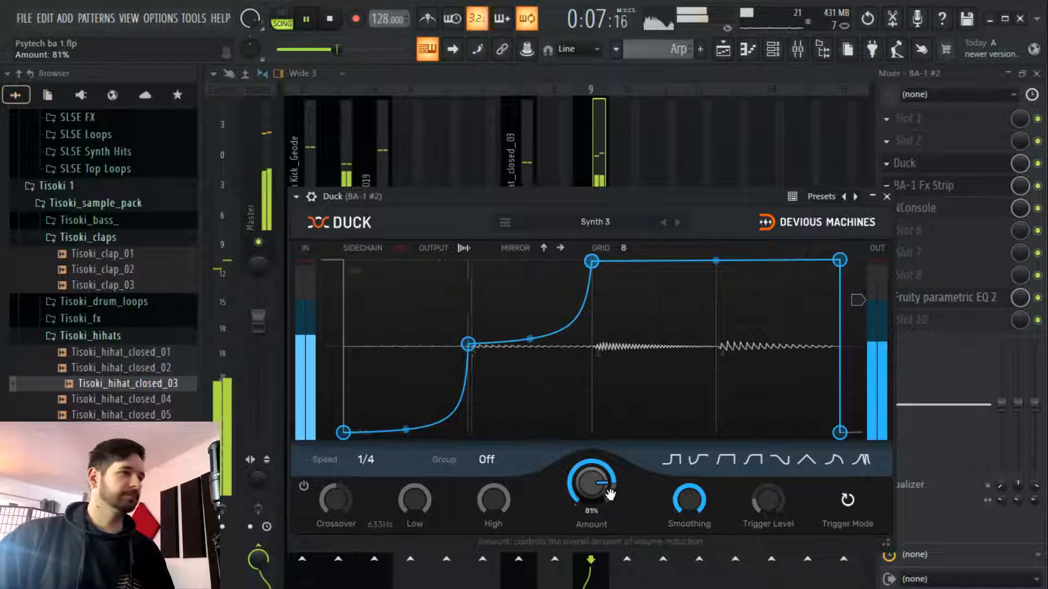
# Try placing a Kick clip at bar 9 on Track 1, shortened to about a quarter bar
pyautogui.click(724, 50)
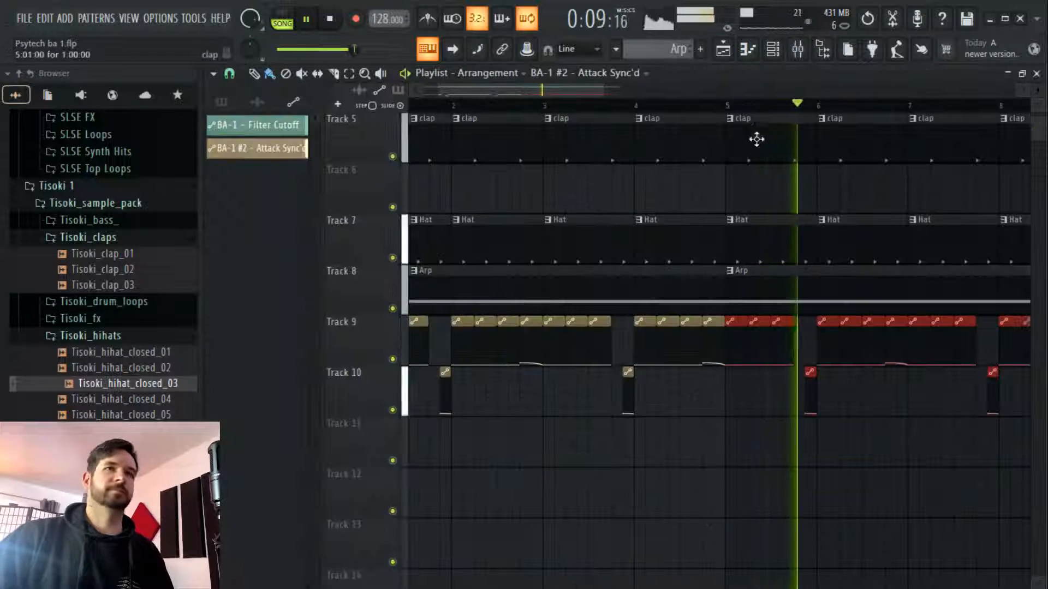
pyautogui.scroll(-4, 791, 103)
pyautogui.scroll(-1, 815, 112)
pyautogui.scroll(4, 880, 246)
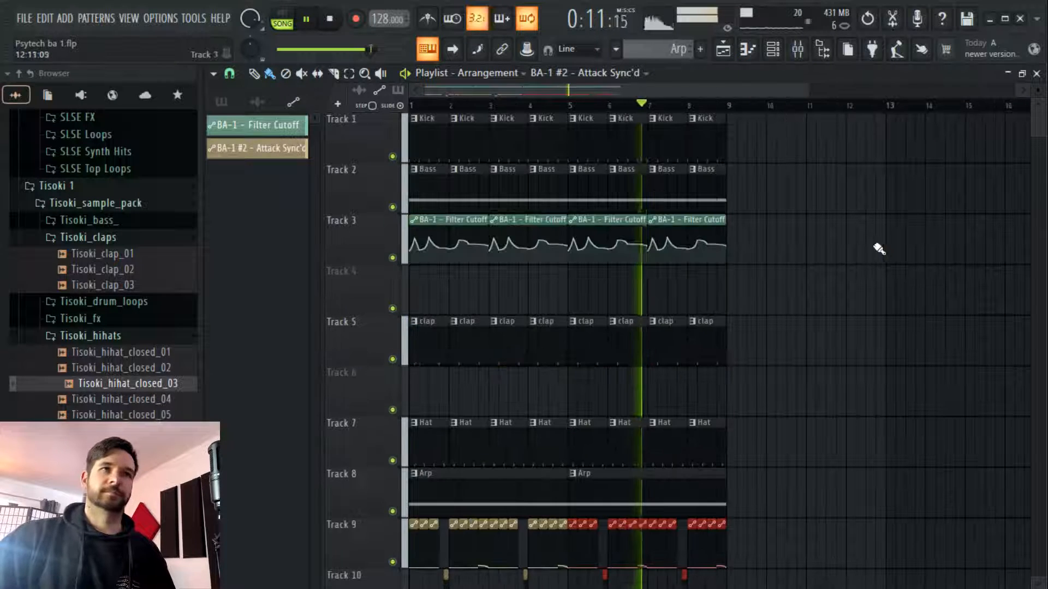
pyautogui.click(713, 140)
pyautogui.click(736, 138)
pyautogui.moveTo(763, 138); pyautogui.dragTo(733, 139)
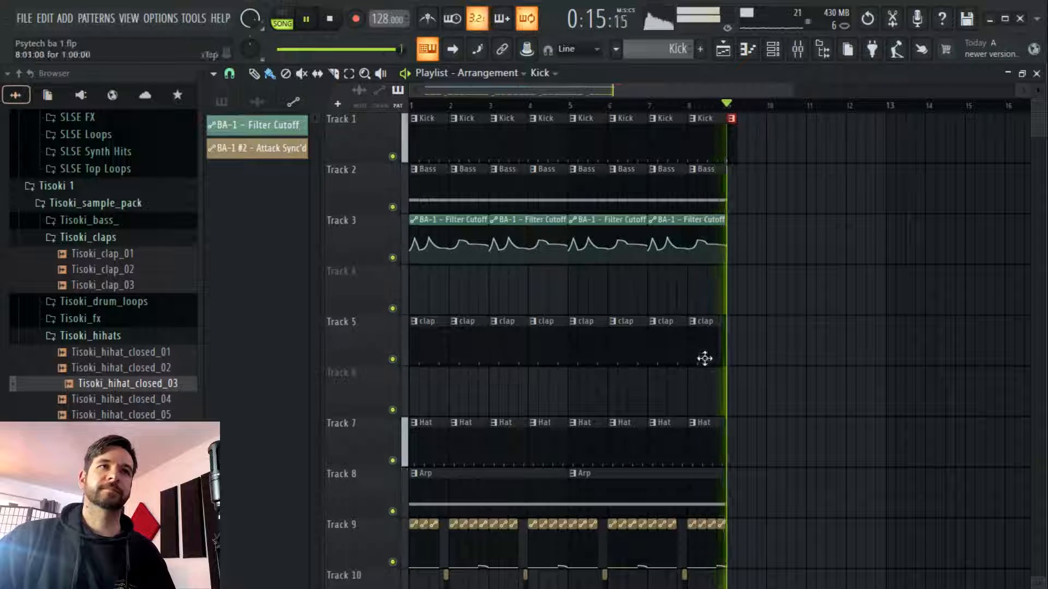
# Place an Arp clip at bar 9 on Track 8 and make it unique as Arp #2
pyautogui.scroll(-1, 704, 382)
pyautogui.click(704, 433)
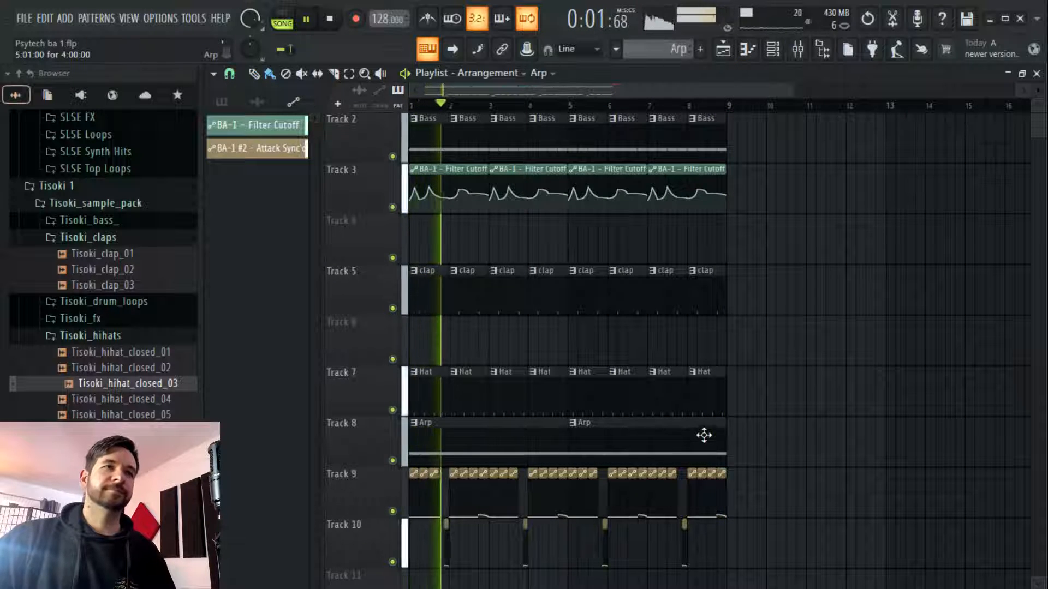
pyautogui.click(742, 434)
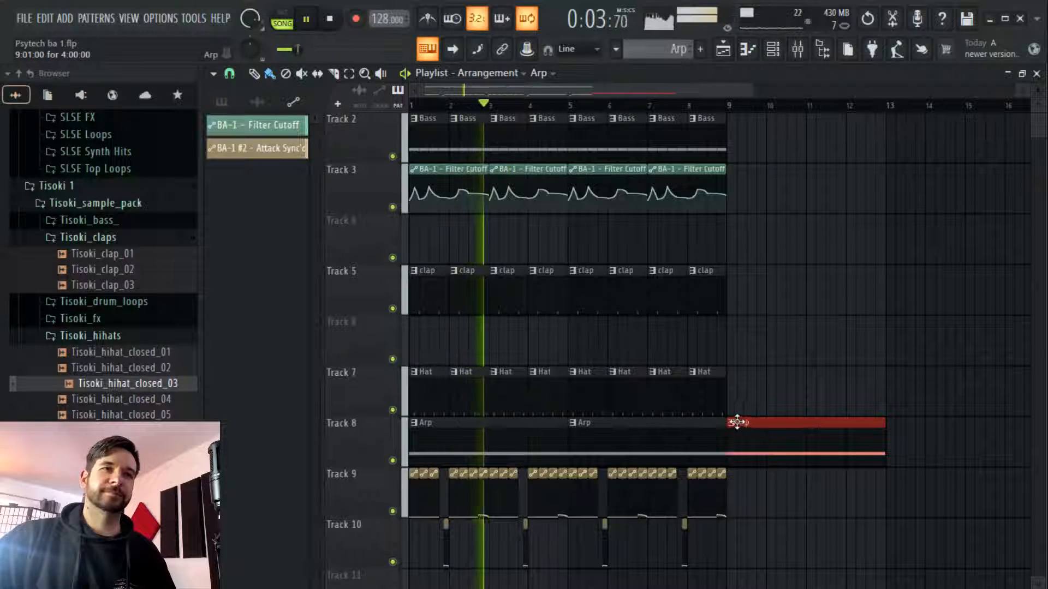
pyautogui.click(732, 423)
pyautogui.click(782, 528)
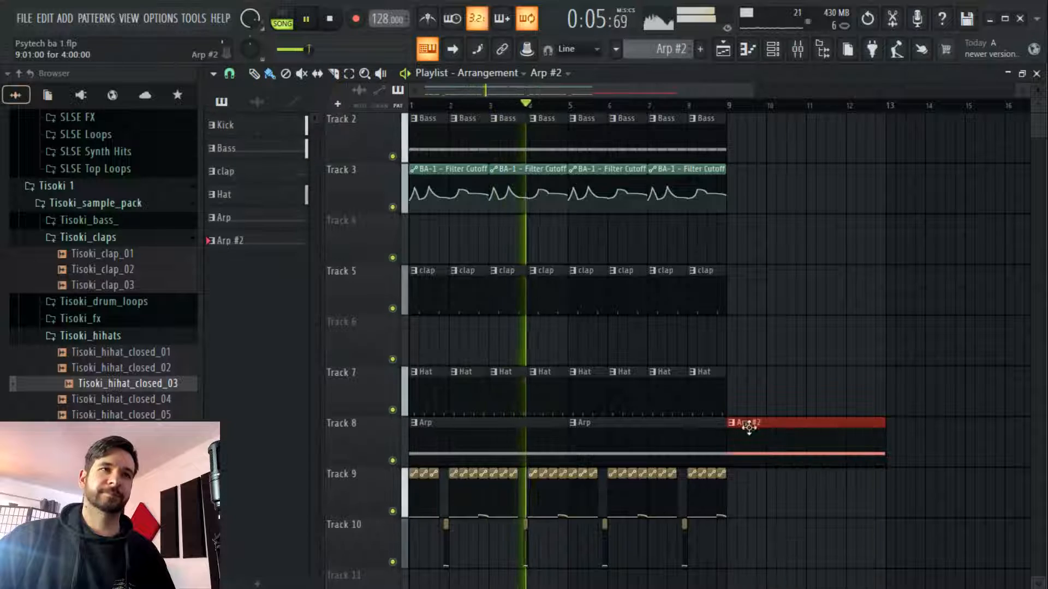
# In Arp #2, delete the E3 note, cut G3 down to one beat, and add a one-beat C3 note after it
pyautogui.click(268, 323)
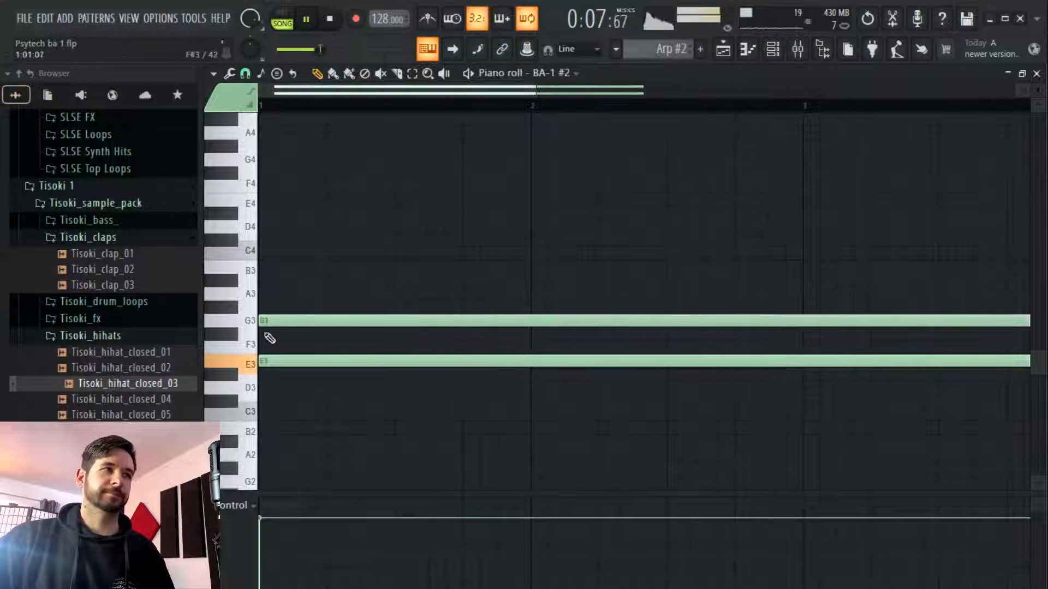
pyautogui.rightClick(295, 362)
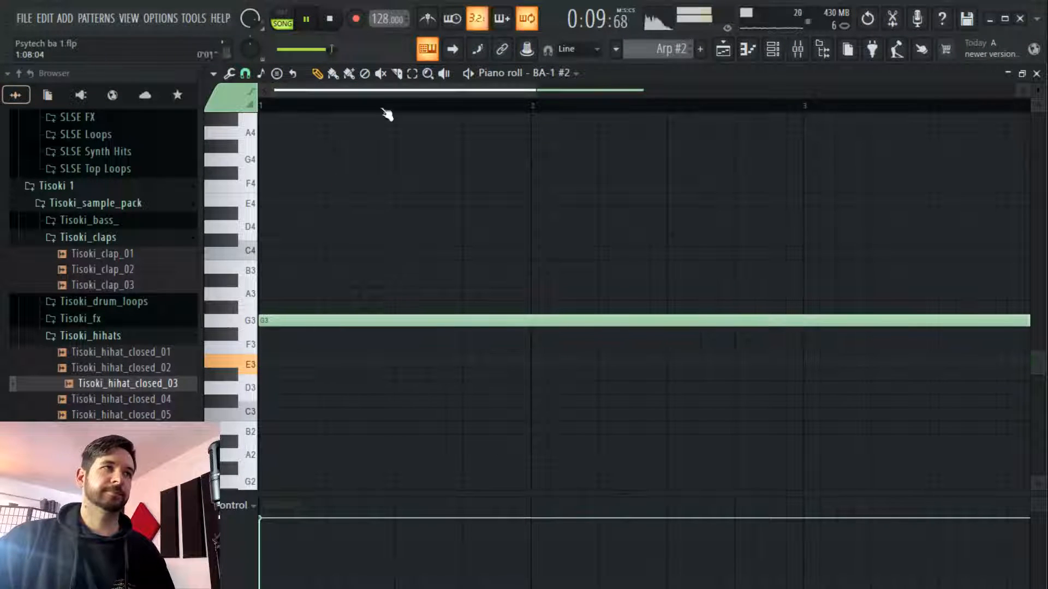
pyautogui.moveTo(328, 311); pyautogui.dragTo(328, 350)
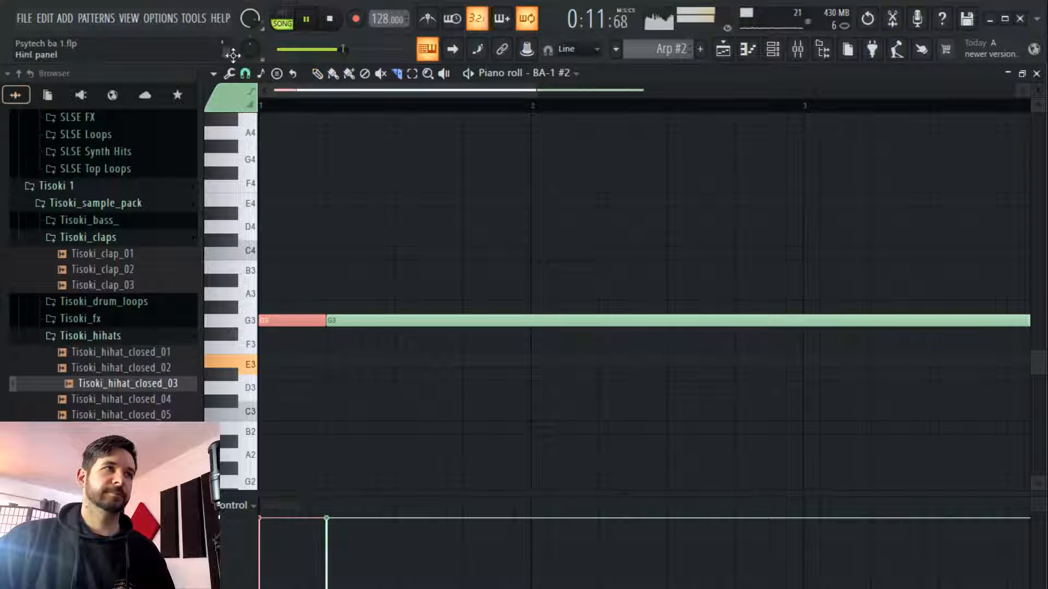
pyautogui.rightClick(354, 321)
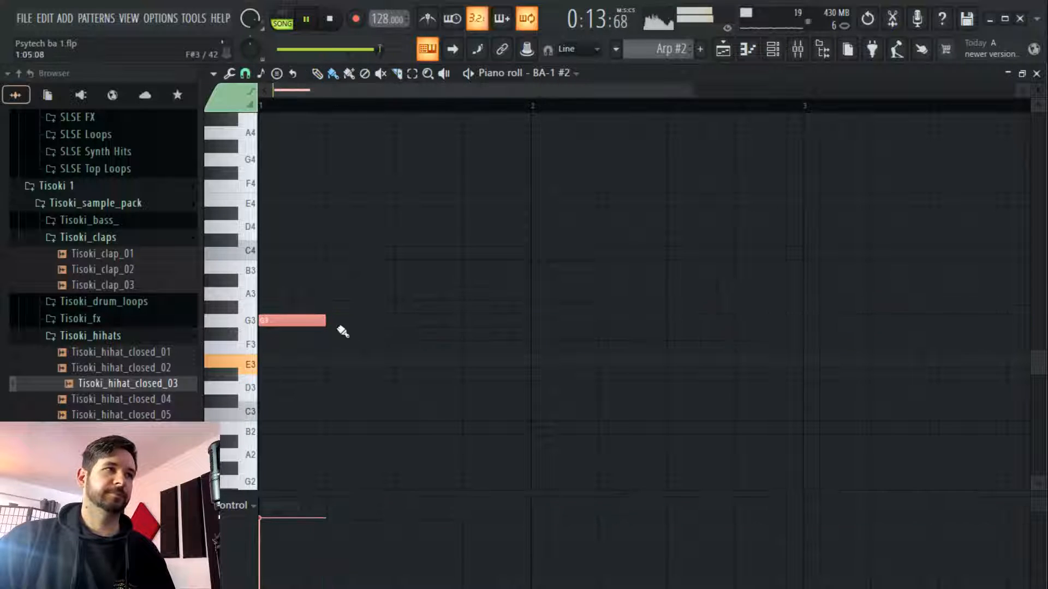
pyautogui.click(334, 414)
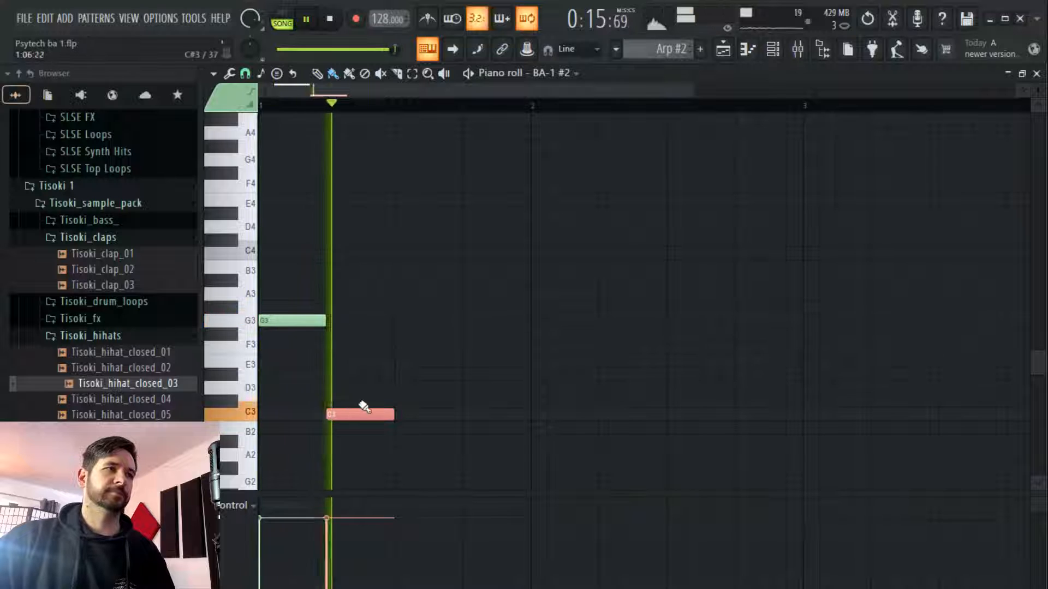
# Review Arp #2 in the playlist and lower its second note to B2
pyautogui.click(734, 53)
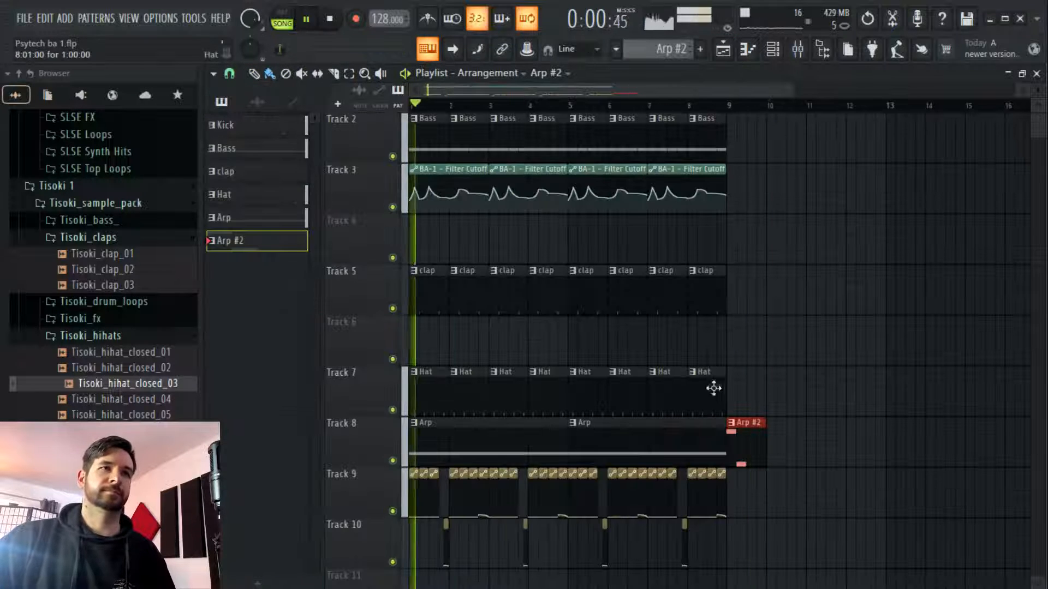
pyautogui.scroll(3, 720, 92)
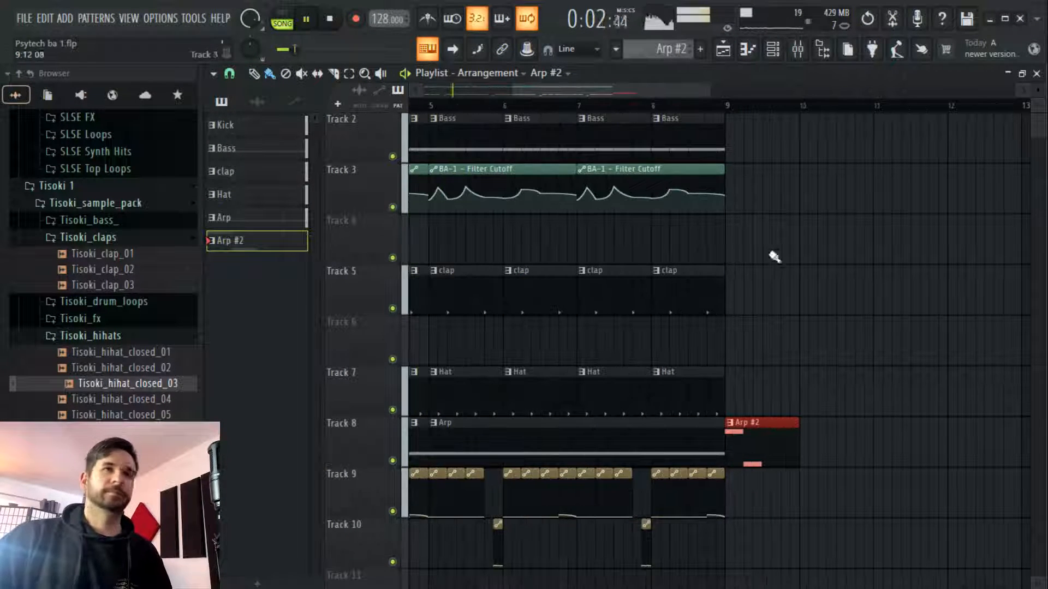
pyautogui.doubleClick(756, 437)
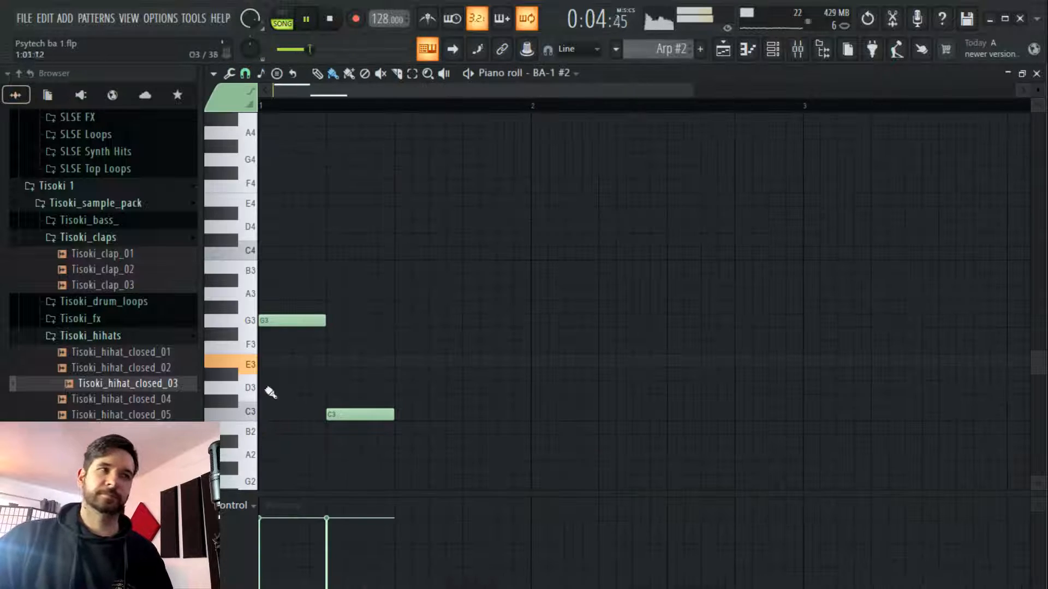
pyautogui.moveTo(343, 421); pyautogui.dragTo(339, 429)
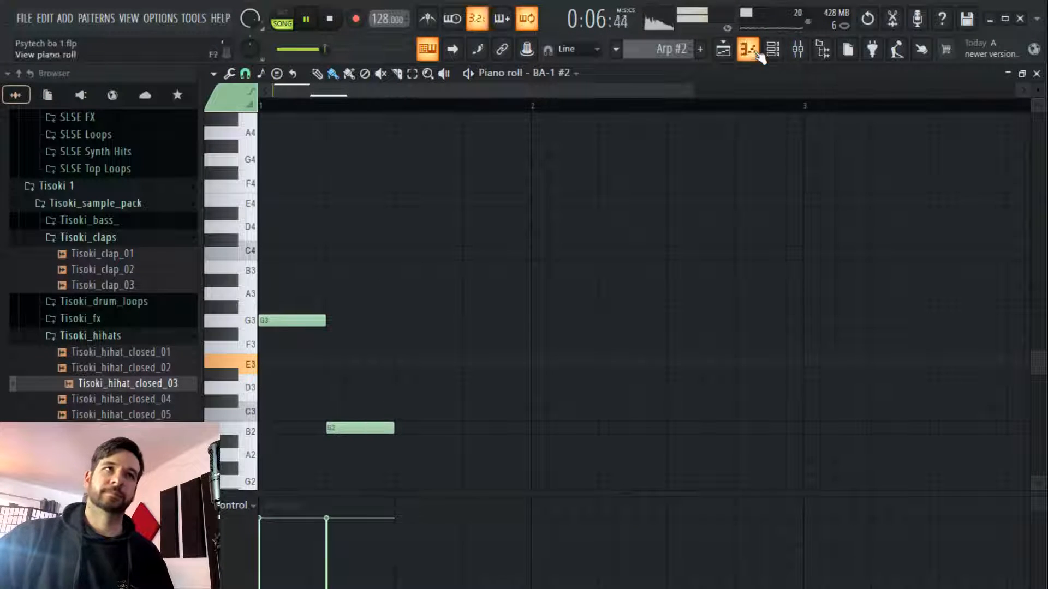
# Move the Arp #2 clip to Track 10 halfway through bar 8 and trim the Arp clip on Track 8 to end there
pyautogui.click(723, 49)
pyautogui.moveTo(802, 459); pyautogui.dragTo(744, 583)
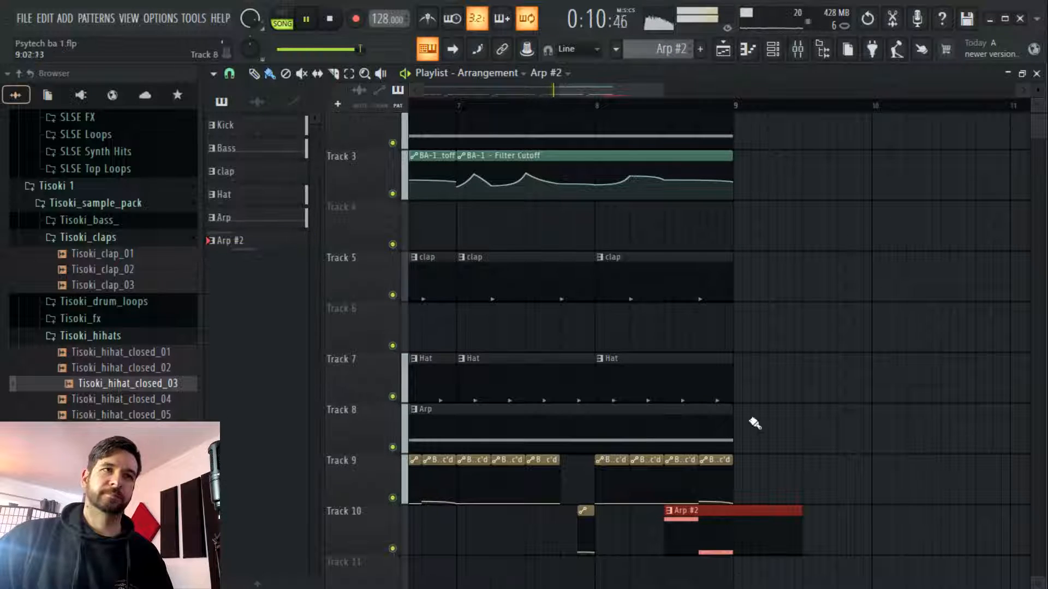
pyautogui.moveTo(732, 414); pyautogui.dragTo(661, 417)
# Trim the last Kick clip on Track 1 so it ends one beat into bar 8
pyautogui.scroll(2, 702, 435)
pyautogui.moveTo(731, 130); pyautogui.dragTo(628, 133)
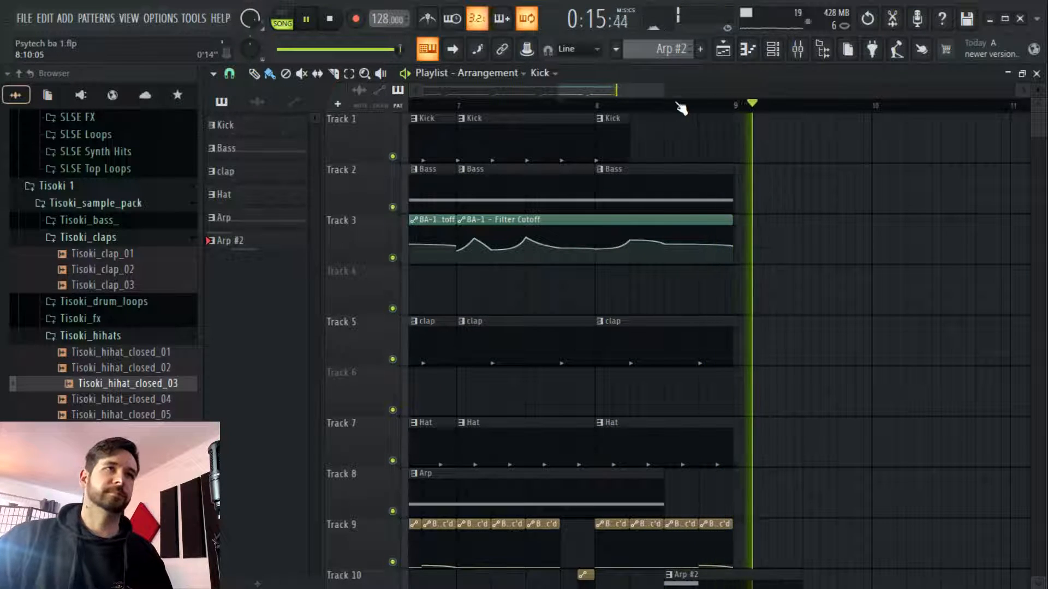
pyautogui.scroll(-5, 679, 105)
pyautogui.scroll(-3, 622, 395)
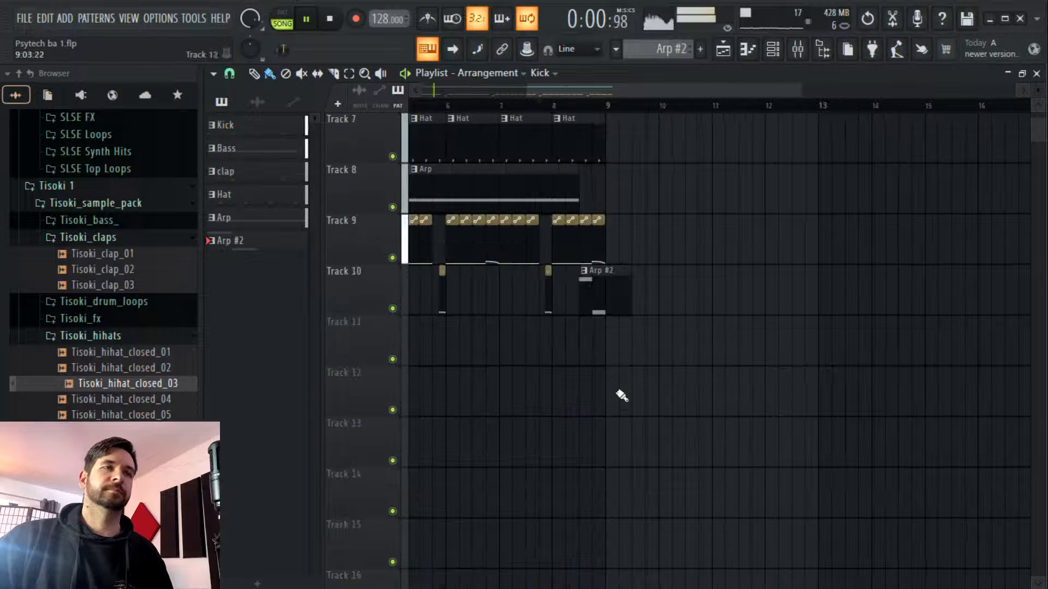
# Raise the second note of Arp #2 to C#3 and return to the playlist
pyautogui.doubleClick(608, 299)
pyautogui.moveTo(339, 426); pyautogui.dragTo(343, 397)
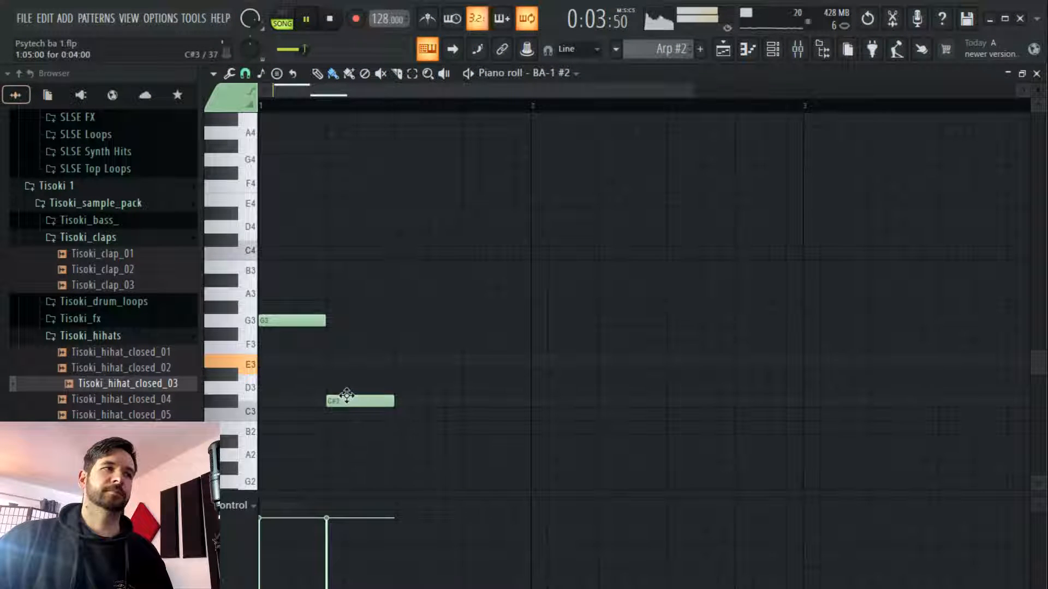
pyautogui.click(723, 50)
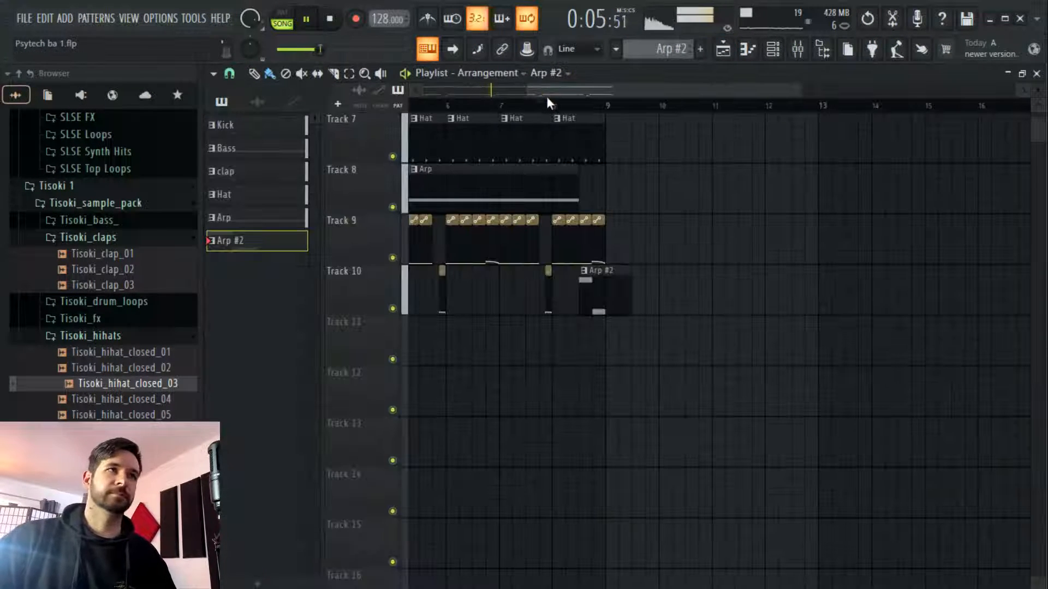
# Select all playlist clips in the first eight bars and duplicate them into bars 9 to 16
pyautogui.scroll(-4, 550, 105)
pyautogui.scroll(3, 679, 213)
pyautogui.moveTo(675, 147); pyautogui.dragTo(358, 580)
pyautogui.scroll(5, 663, 422)
pyautogui.moveTo(488, 143); pyautogui.dragTo(676, 165)
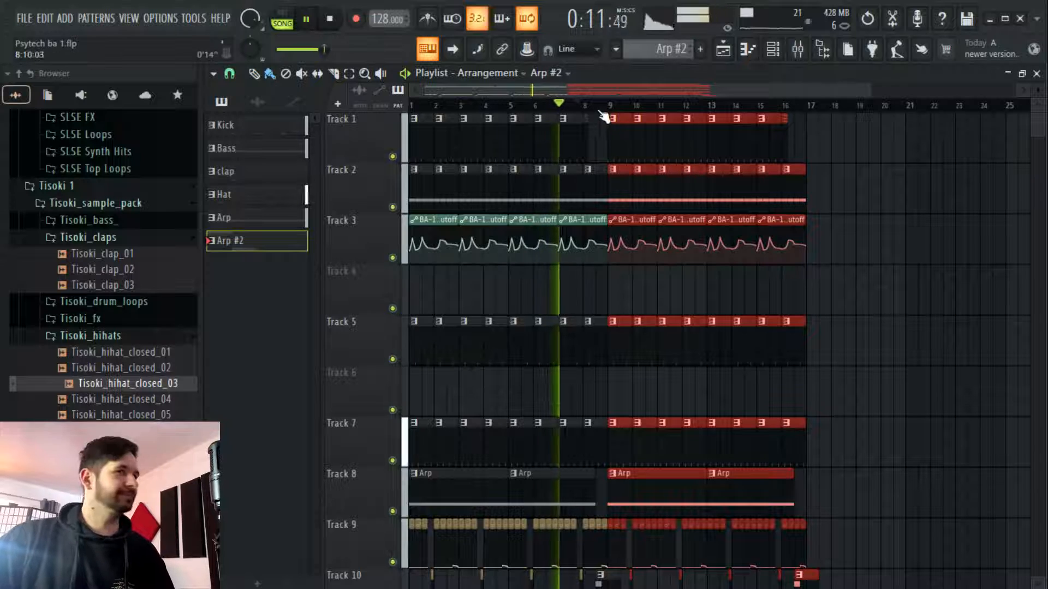
pyautogui.scroll(3, 603, 114)
pyautogui.scroll(-2, 679, 243)
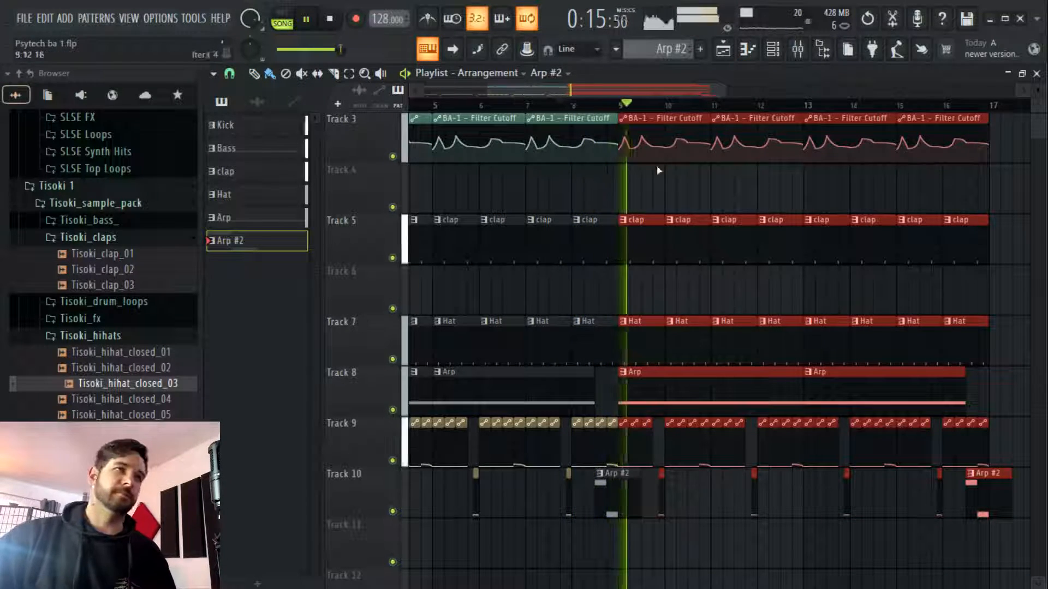
# In the Arp #2 pattern, lower the second note to C3 and the first note to F#3
pyautogui.doubleClick(603, 499)
pyautogui.moveTo(382, 403)
pyautogui.mouseDown()
pyautogui.moveTo(367, 431)
pyautogui.moveTo(368, 410)
pyautogui.mouseUp()
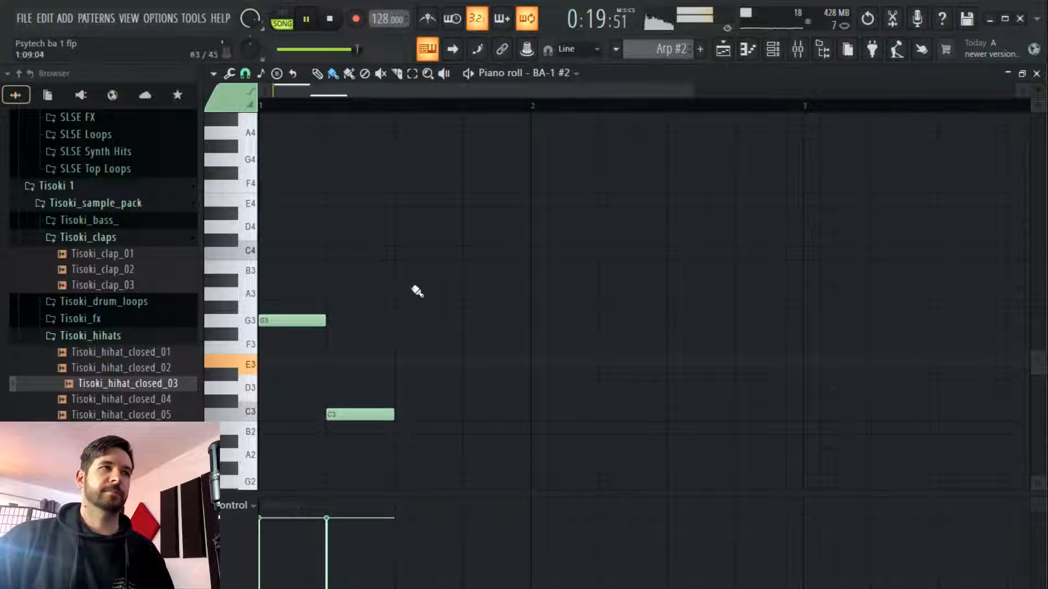
pyautogui.click(313, 333)
pyautogui.rightClick(312, 336)
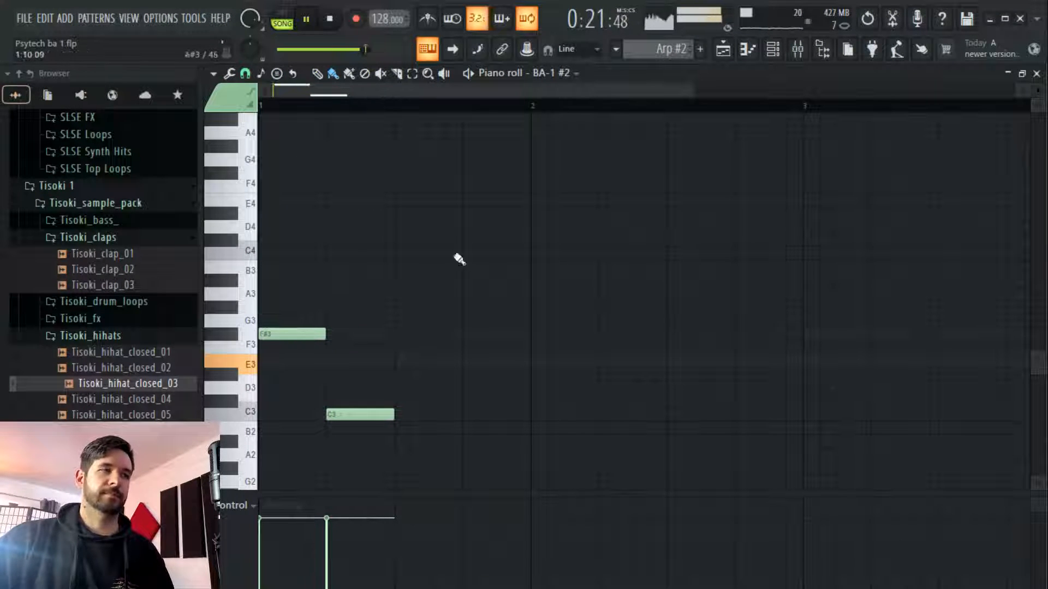
# Play the arrangement from several points in bars 7 and 8 to check the Arp #2 transition into bar 9
pyautogui.click(723, 49)
pyautogui.click(583, 106)
pyautogui.scroll(7, 596, 112)
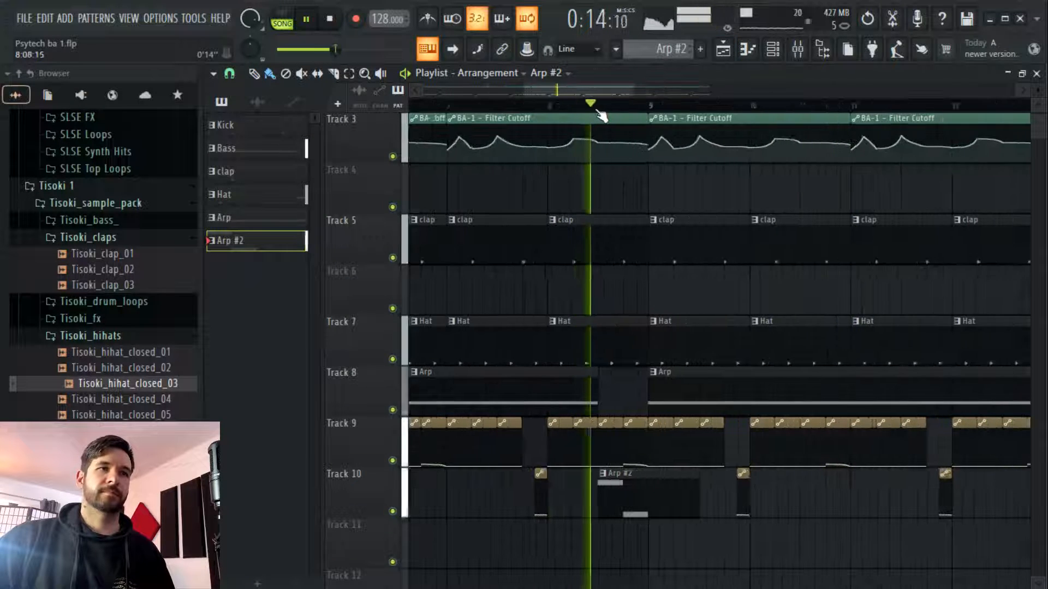
pyautogui.scroll(-3, 610, 112)
pyautogui.click(444, 105)
pyautogui.scroll(2, 737, 355)
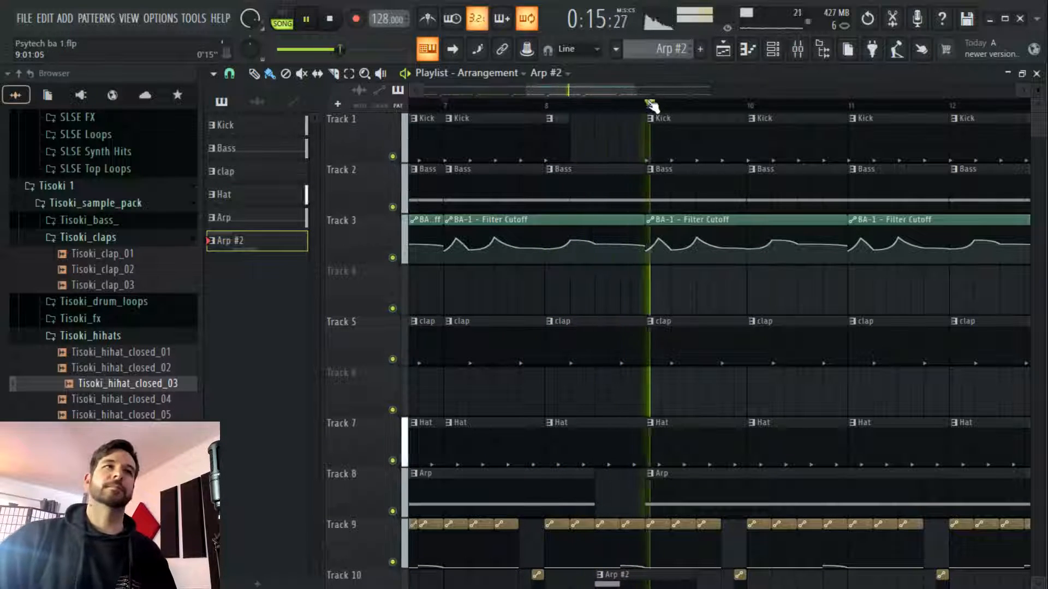
pyautogui.scroll(-2, 652, 106)
pyautogui.click(521, 105)
pyautogui.scroll(-4, 644, 496)
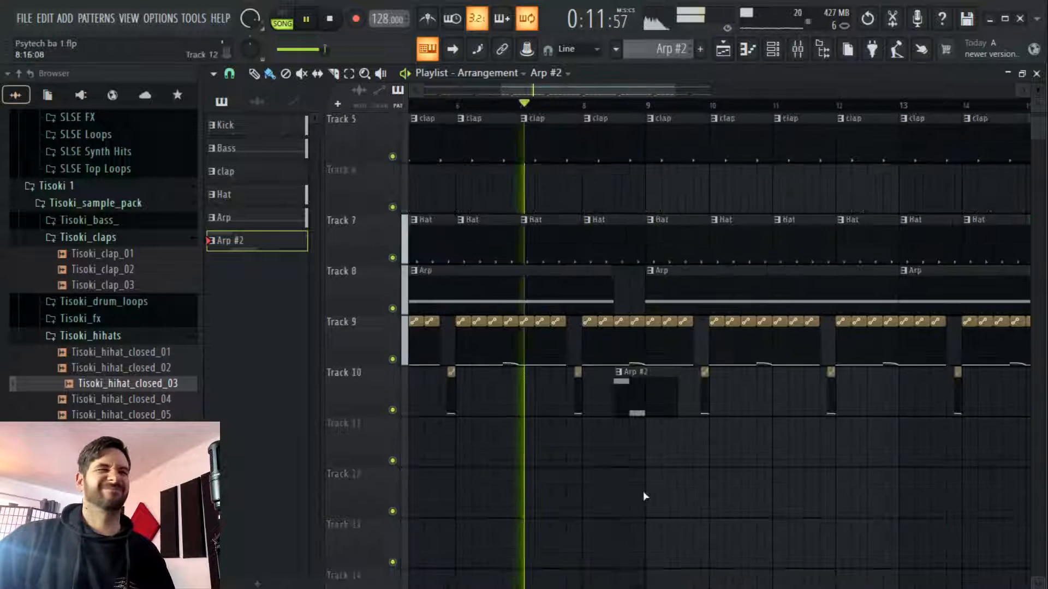
# Raise the first note of Arp #2 to G3 and stop playback
pyautogui.doubleClick(633, 389)
pyautogui.moveTo(304, 341); pyautogui.dragTo(301, 321)
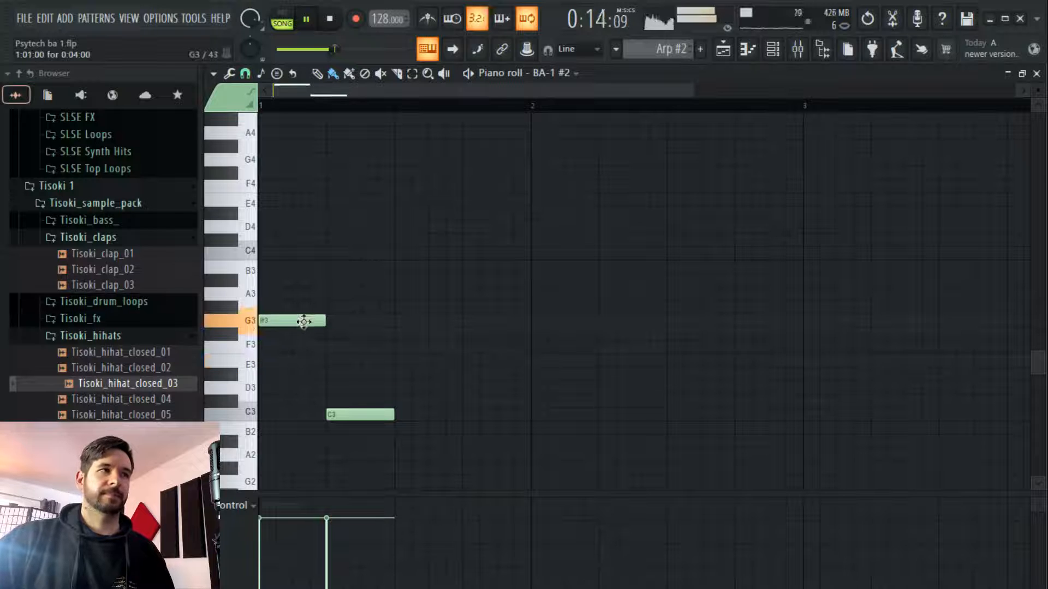
pyautogui.click(748, 50)
pyautogui.press('space')
# Examine the note pitch in the original Arp pattern and resume playback
pyautogui.doubleClick(570, 298)
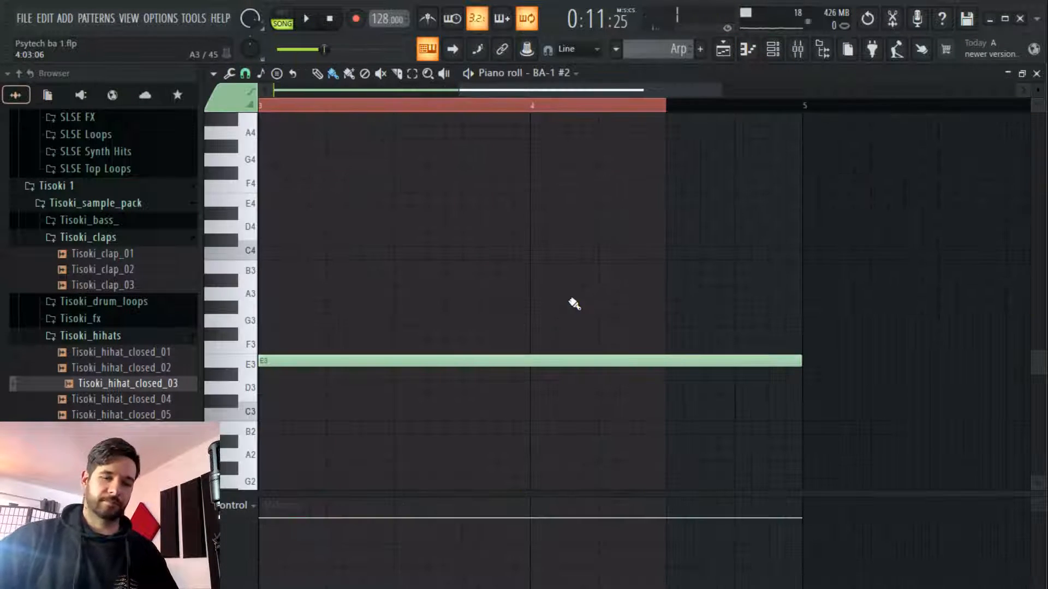
pyautogui.scroll(3, 573, 303)
pyautogui.press('space')
# Lower both Arp #2 notes by one octave to G2 and C2, and return to the playlist
pyautogui.click(725, 48)
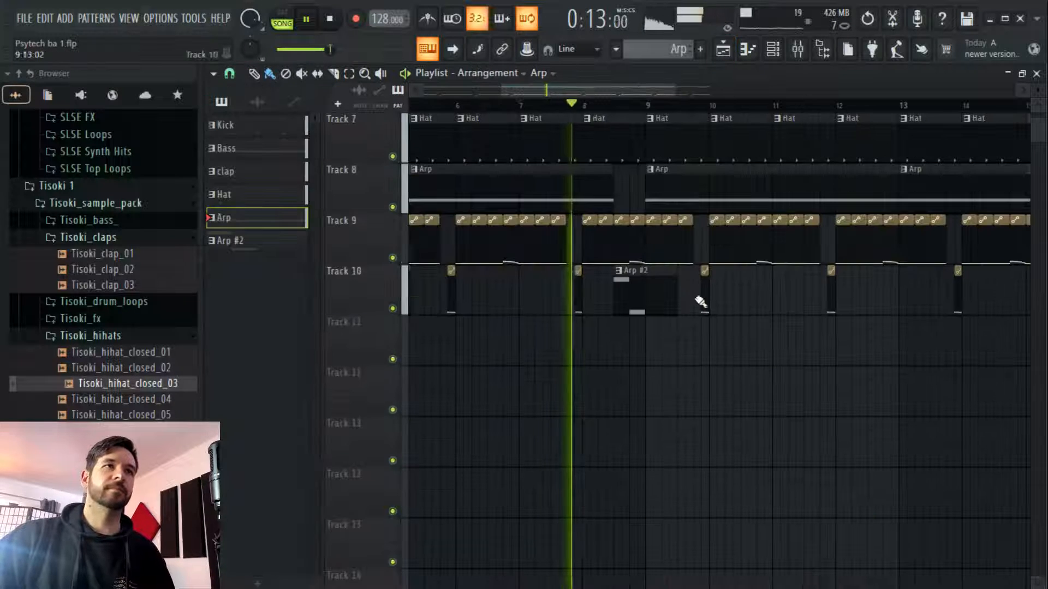
pyautogui.doubleClick(660, 299)
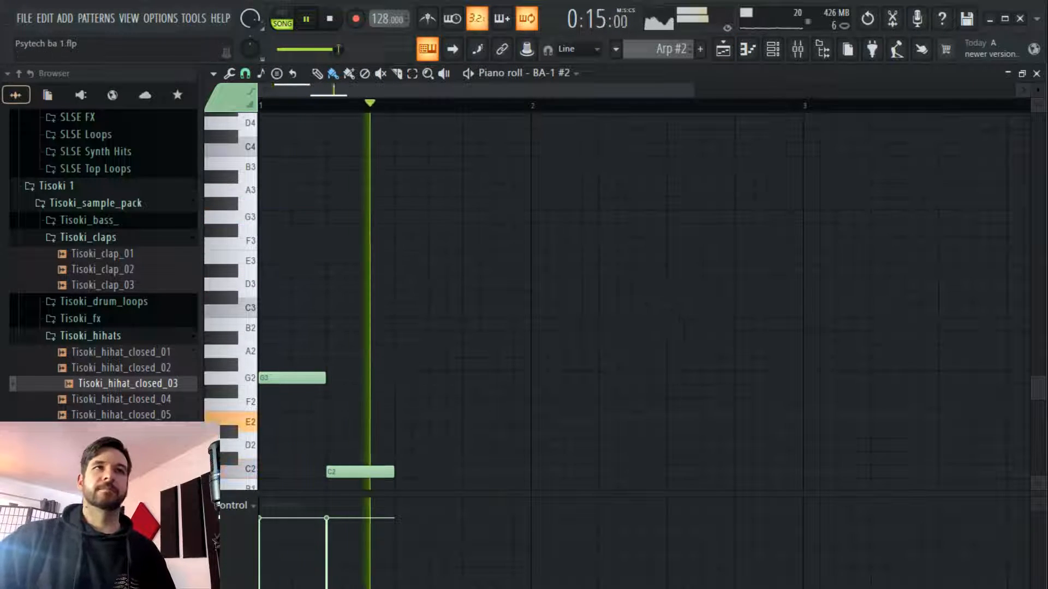
pyautogui.click(724, 49)
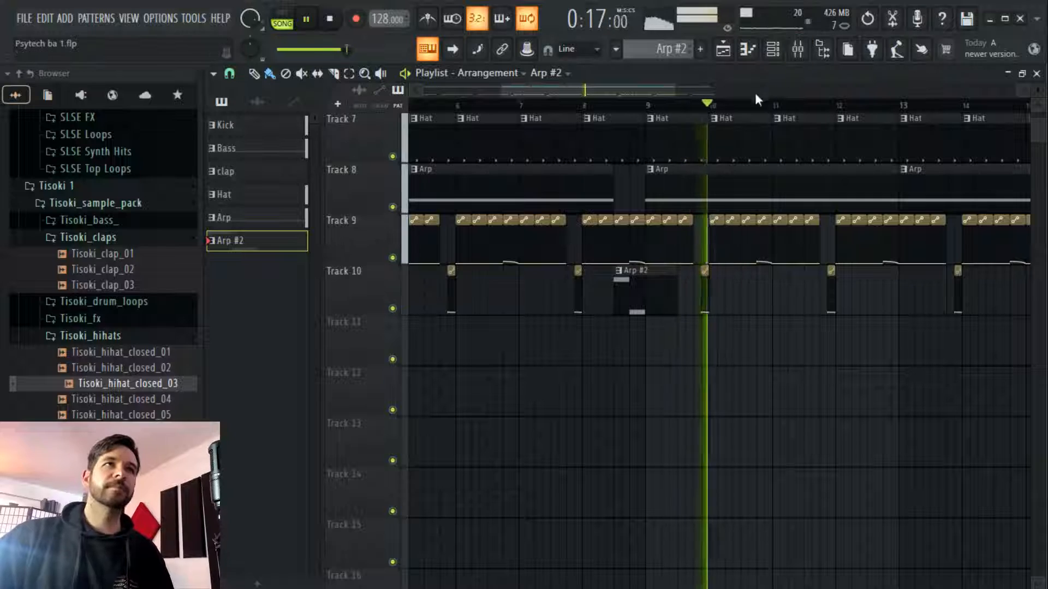
# Load OTT in slot 6 of the BA-1 #2 mixer track, with Depth at 34% and downward compression at 50%
pyautogui.click(797, 49)
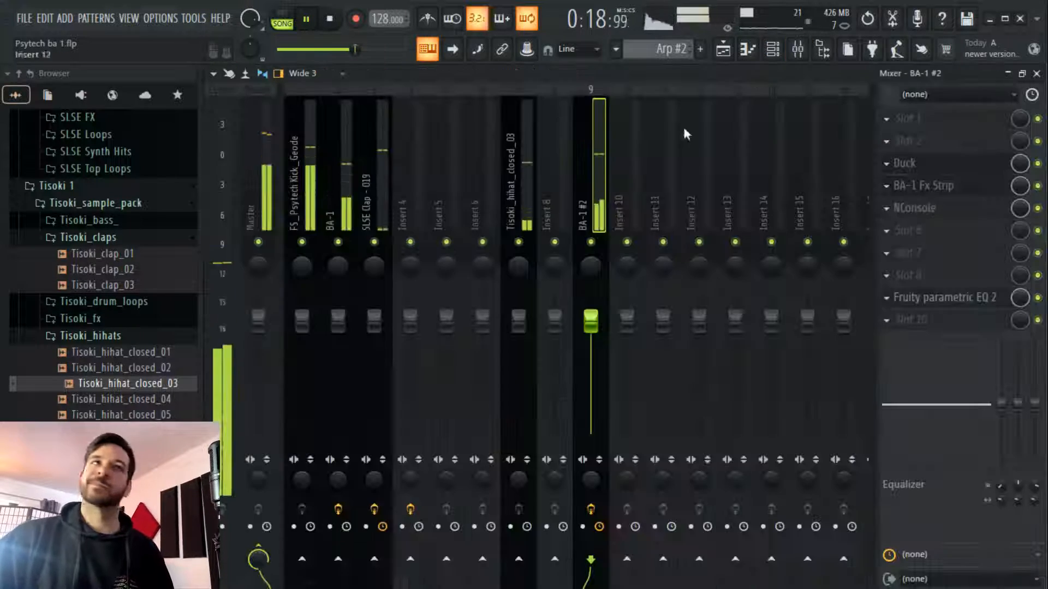
pyautogui.click(985, 235)
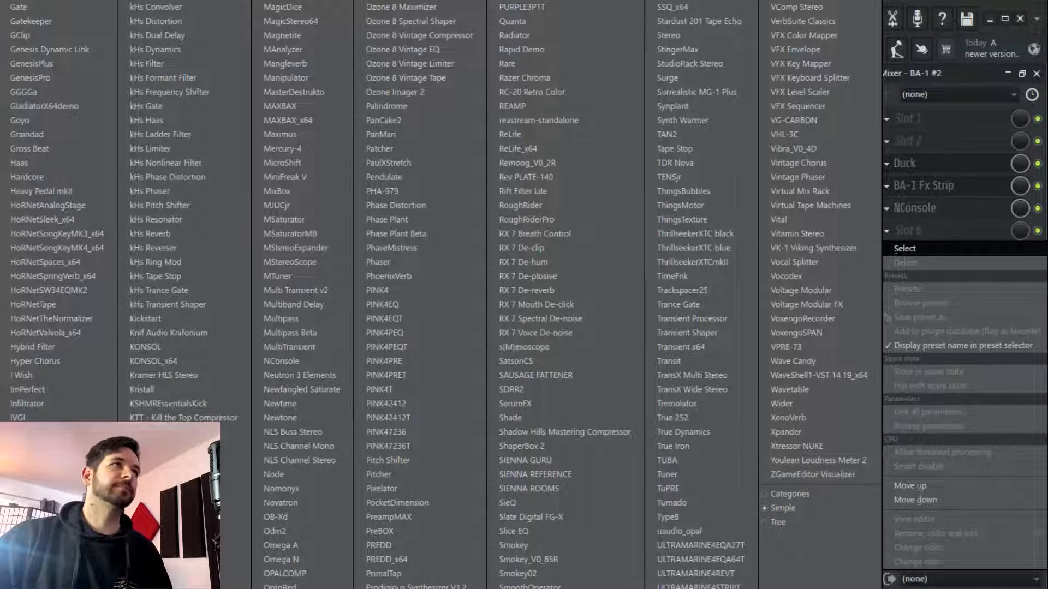
pyautogui.click(382, 3)
pyautogui.moveTo(247, 244); pyautogui.dragTo(216, 310)
pyautogui.moveTo(344, 394); pyautogui.dragTo(325, 415)
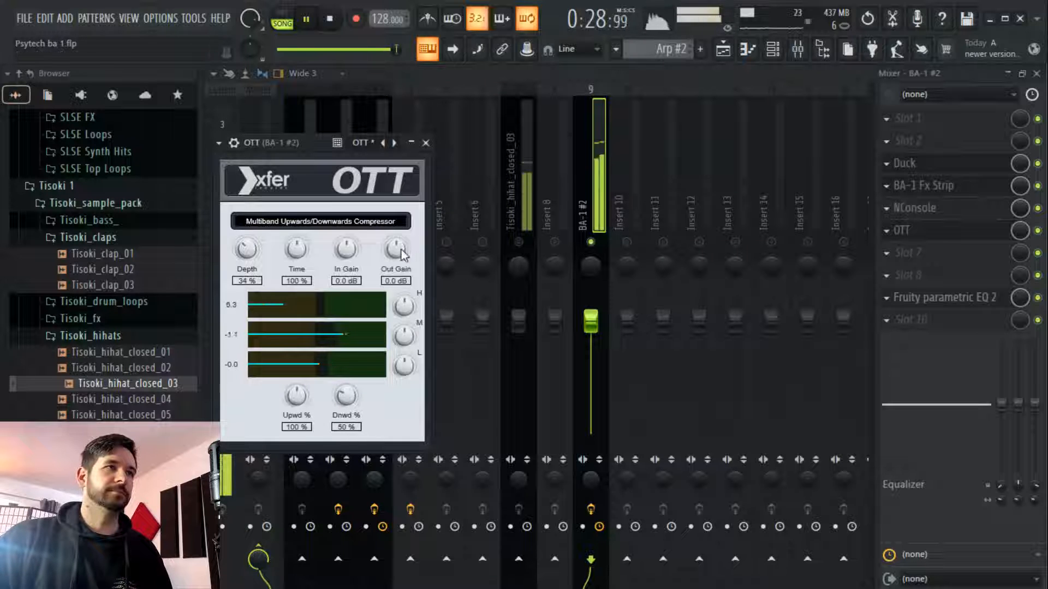
pyautogui.click(594, 204)
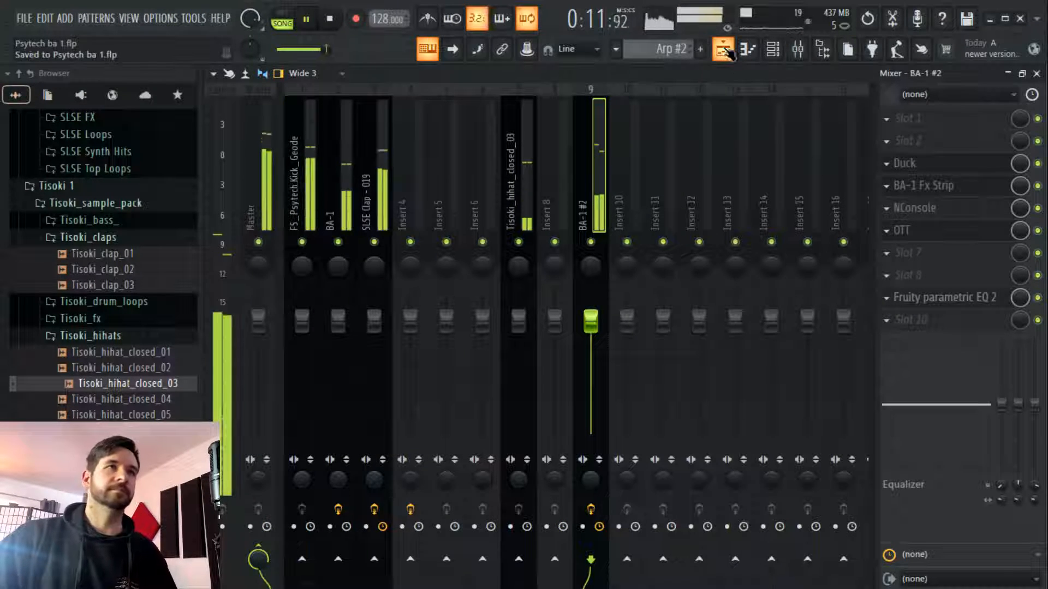
# Review the playlist arrangement during playback, then stop the song
pyautogui.click(723, 49)
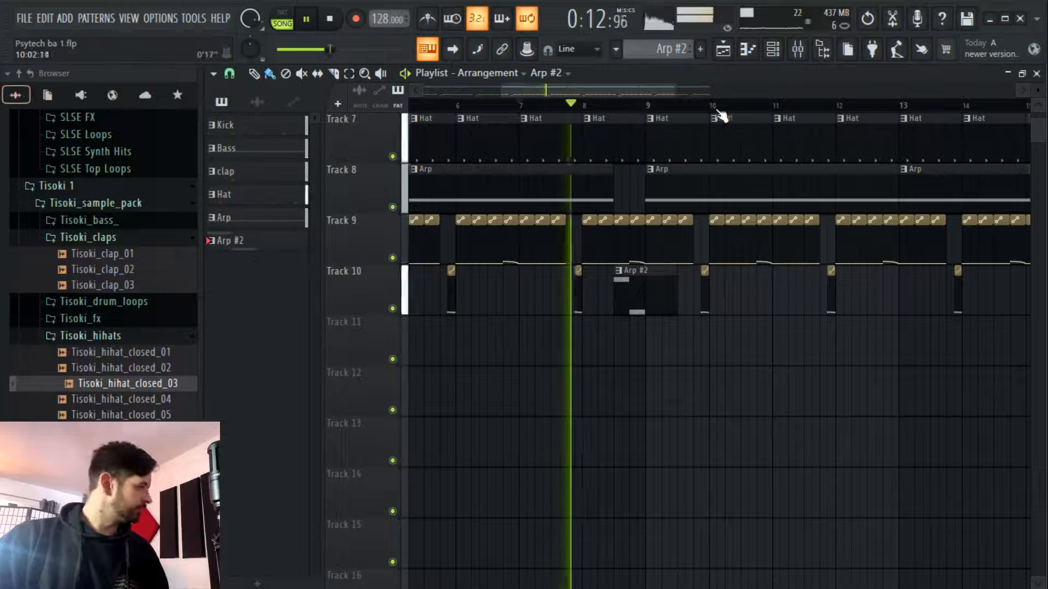
pyautogui.scroll(-5, 704, 109)
pyautogui.moveTo(677, 92); pyautogui.dragTo(714, 94)
pyautogui.scroll(4, 768, 309)
pyautogui.scroll(2, 753, 199)
pyautogui.scroll(-5, 771, 210)
pyautogui.scroll(5, 755, 197)
pyautogui.press('space')
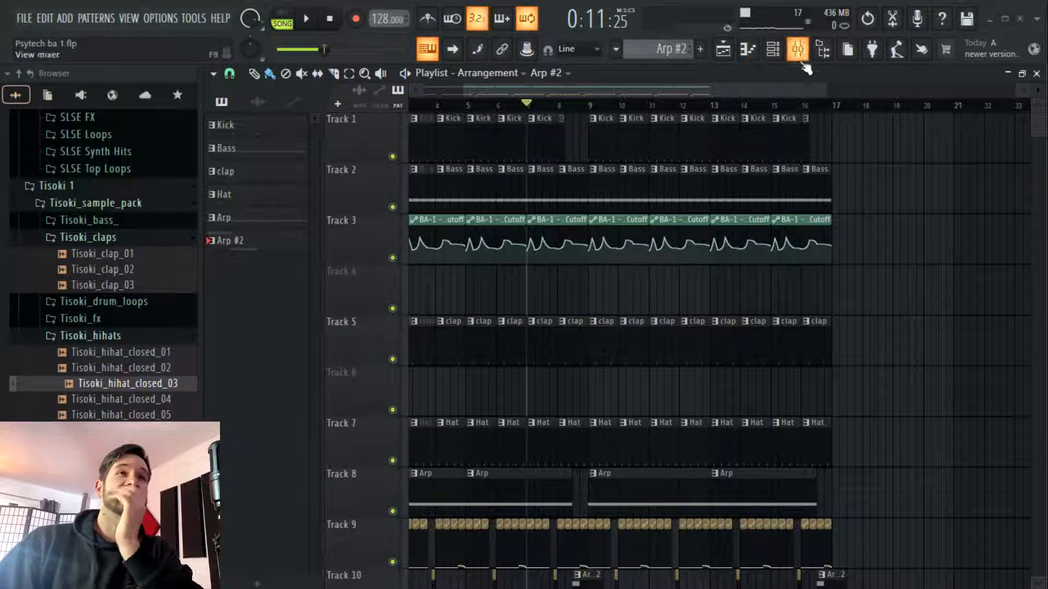
# Inspect the BA-1 #2 synth settings and the BA-1 Fx Strip on its mixer track, then return to the playlist
pyautogui.click(772, 49)
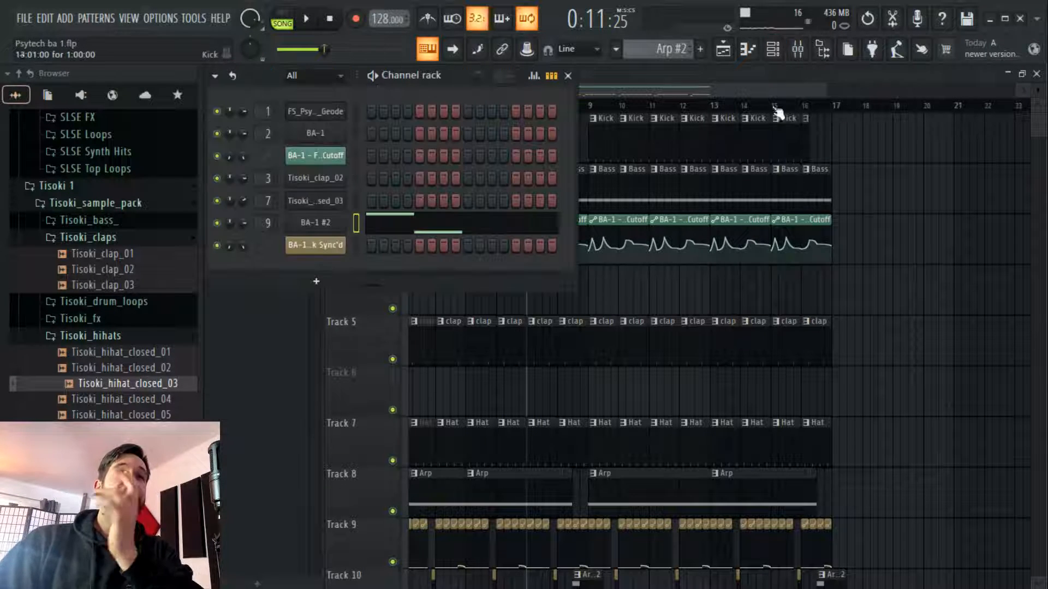
pyautogui.click(322, 224)
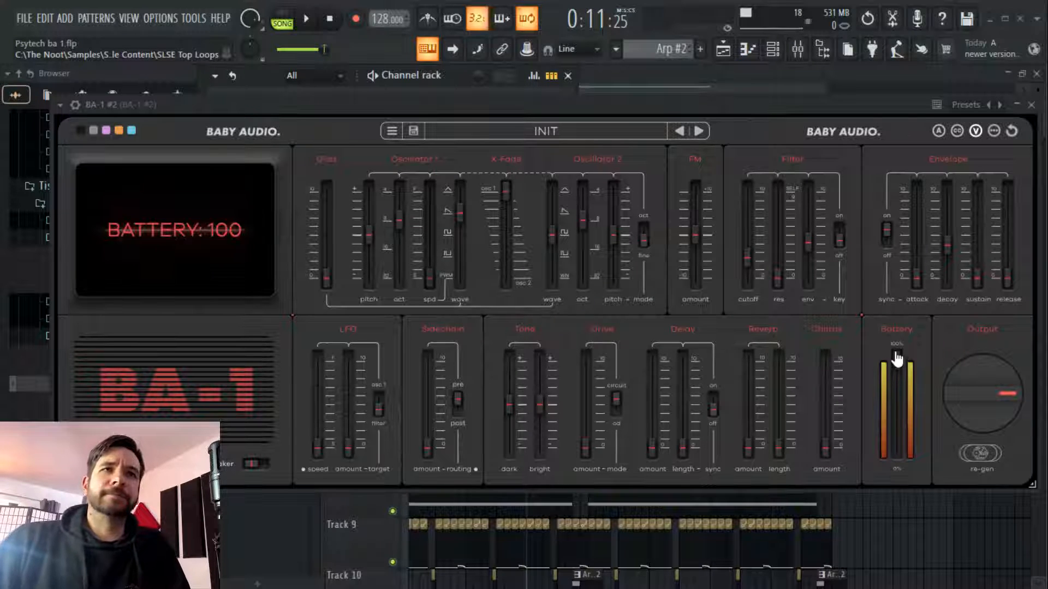
pyautogui.click(1031, 105)
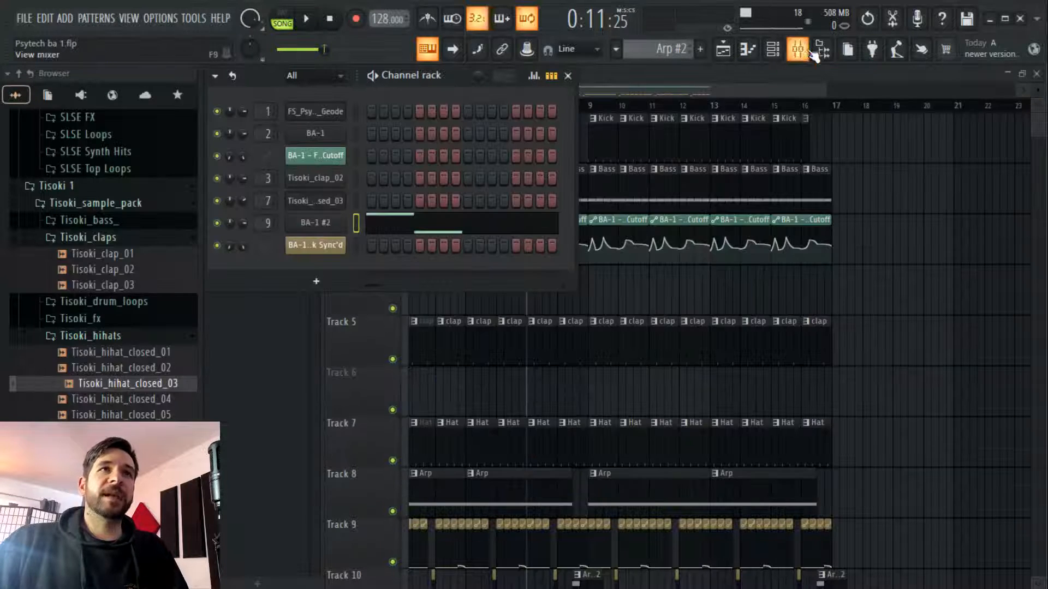
pyautogui.click(797, 49)
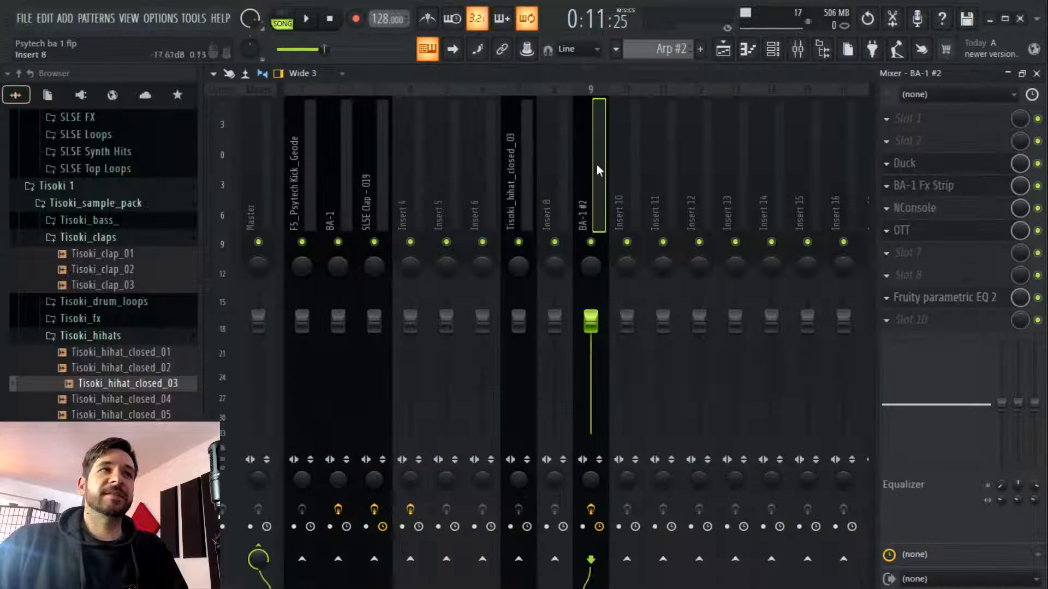
pyautogui.click(926, 186)
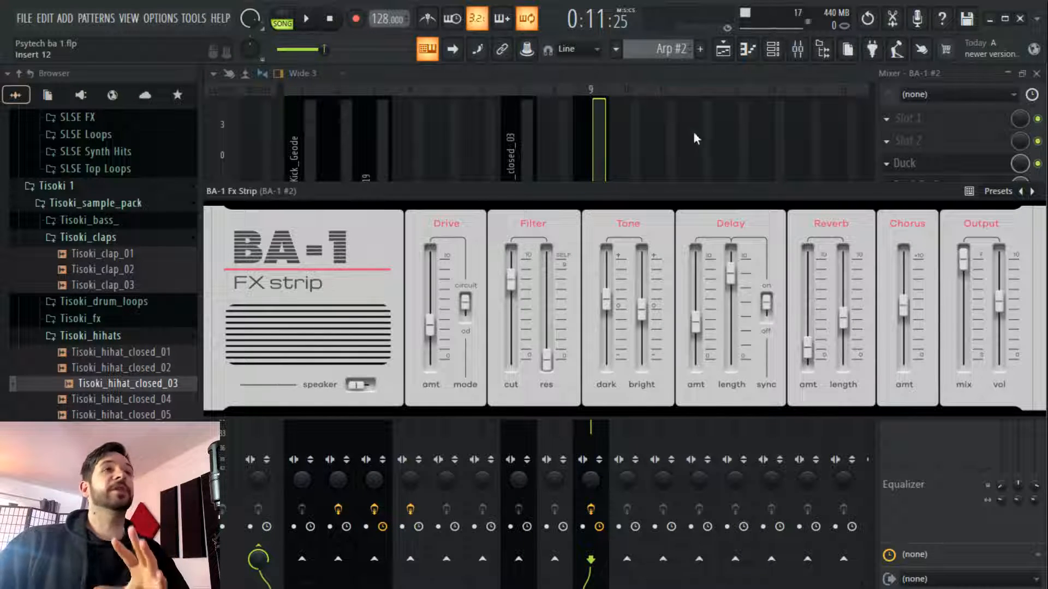
pyautogui.click(594, 139)
pyautogui.click(735, 45)
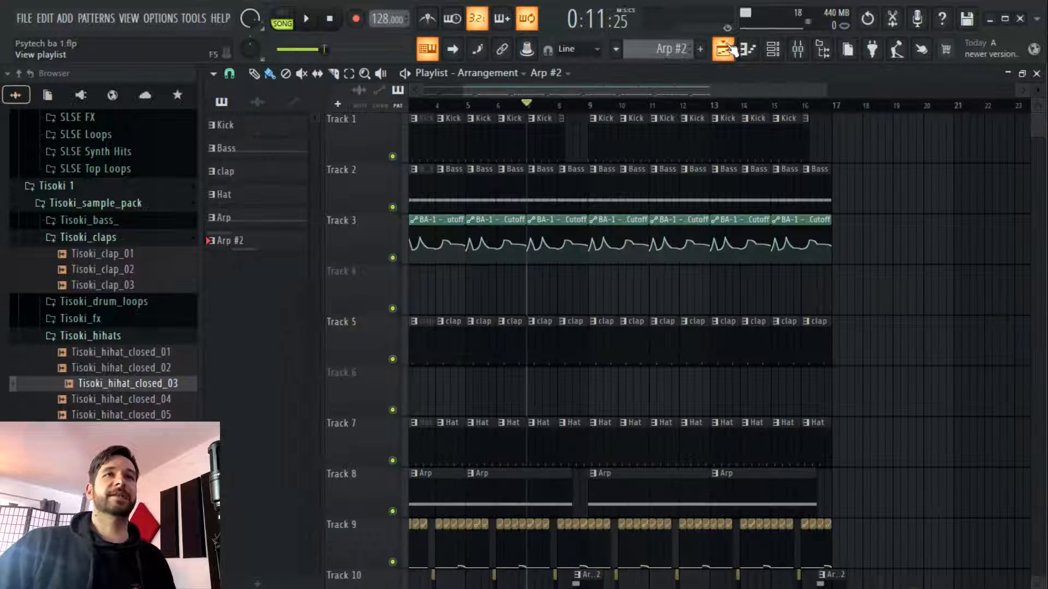
# Create an automation clip for the BA-1 #2 filter envelope amount on Track 12 of the playlist
pyautogui.scroll(-3, 845, 207)
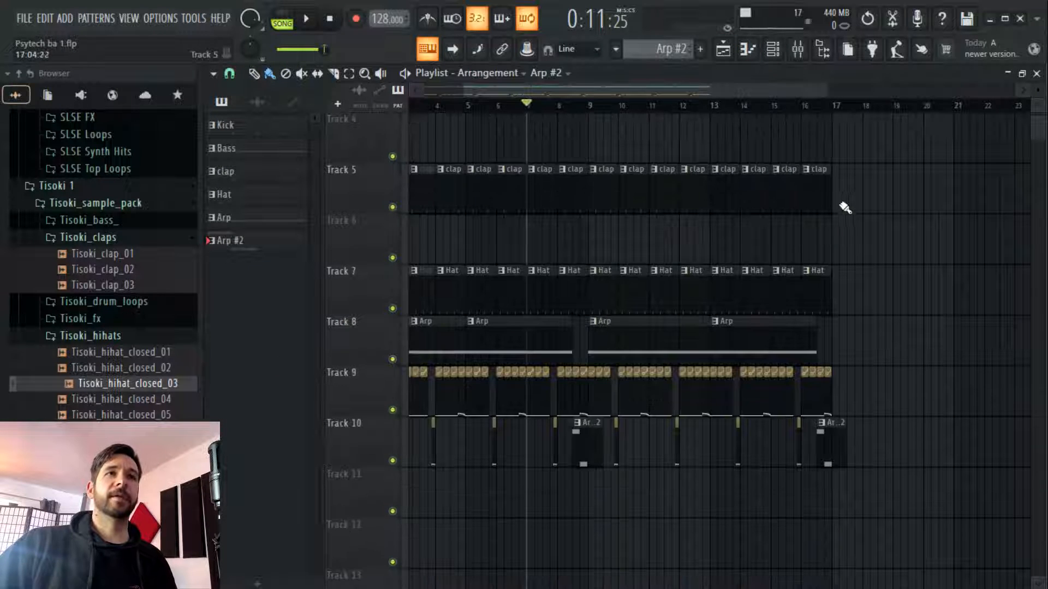
pyautogui.click(773, 49)
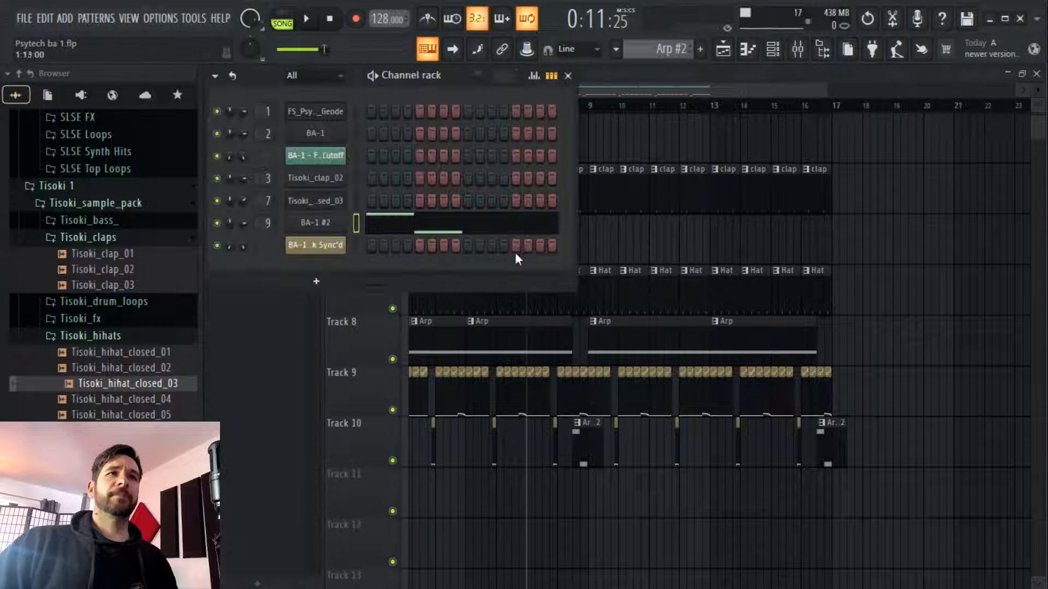
pyautogui.click(328, 224)
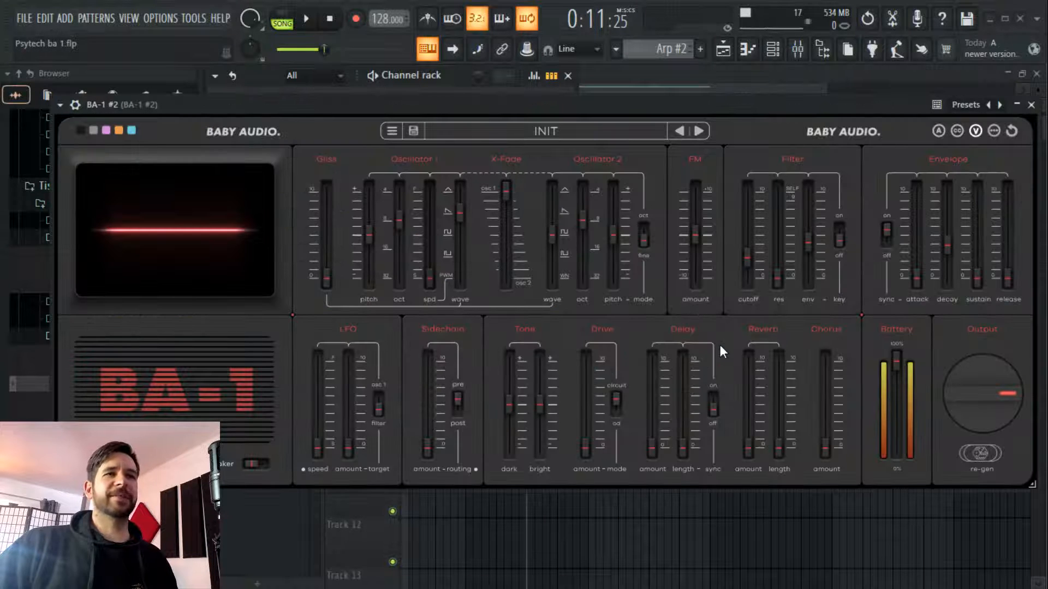
pyautogui.moveTo(818, 252)
pyautogui.mouseDown()
pyautogui.moveTo(812, 242)
pyautogui.moveTo(813, 257)
pyautogui.mouseUp()
pyautogui.click(193, 18)
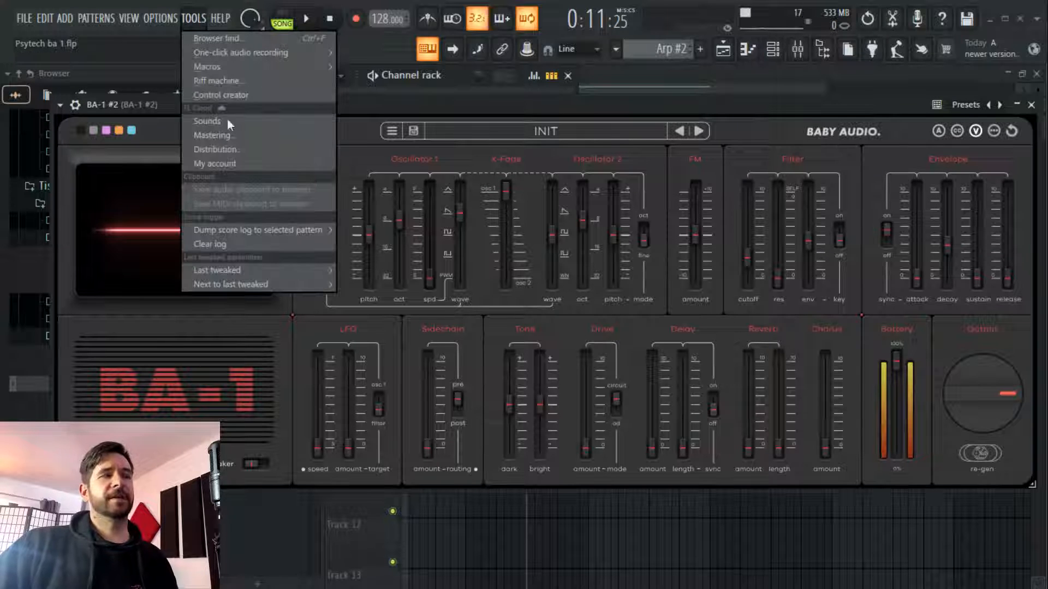
pyautogui.moveTo(255, 267)
pyautogui.click(439, 371)
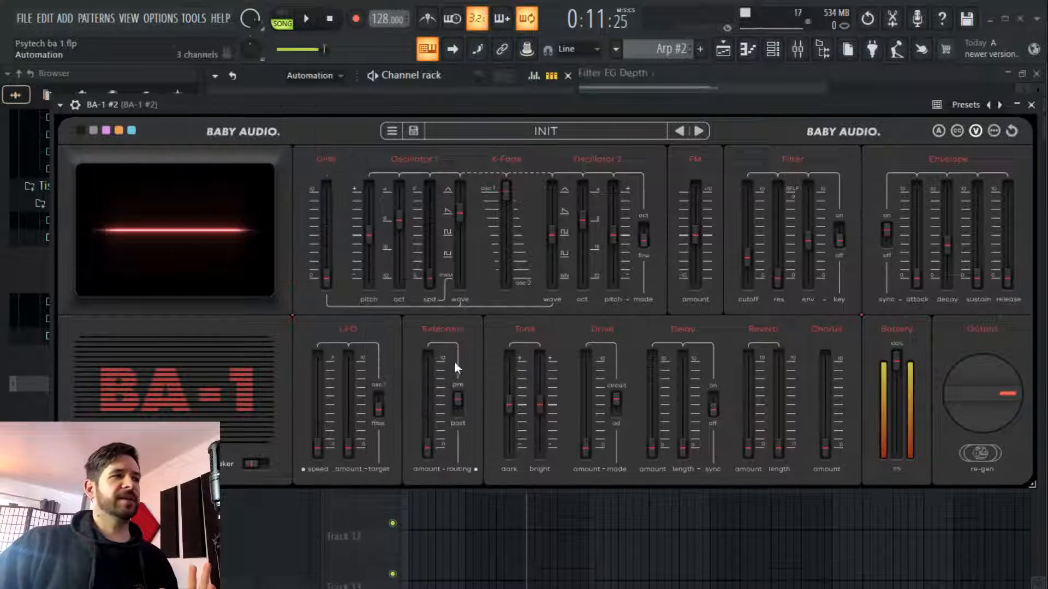
pyautogui.click(1031, 105)
pyautogui.moveTo(626, 128); pyautogui.dragTo(369, 503)
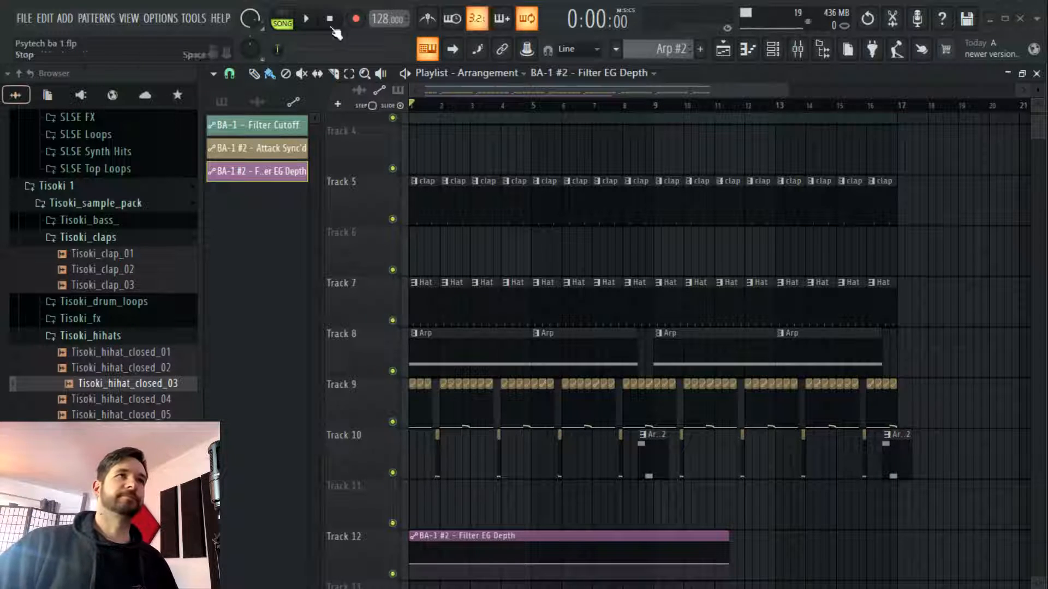
# Play the song and add a point at bar 4 of the Filter EG Depth clip, pasting the start point's 43% value
pyautogui.click(306, 19)
pyautogui.scroll(-2, 647, 311)
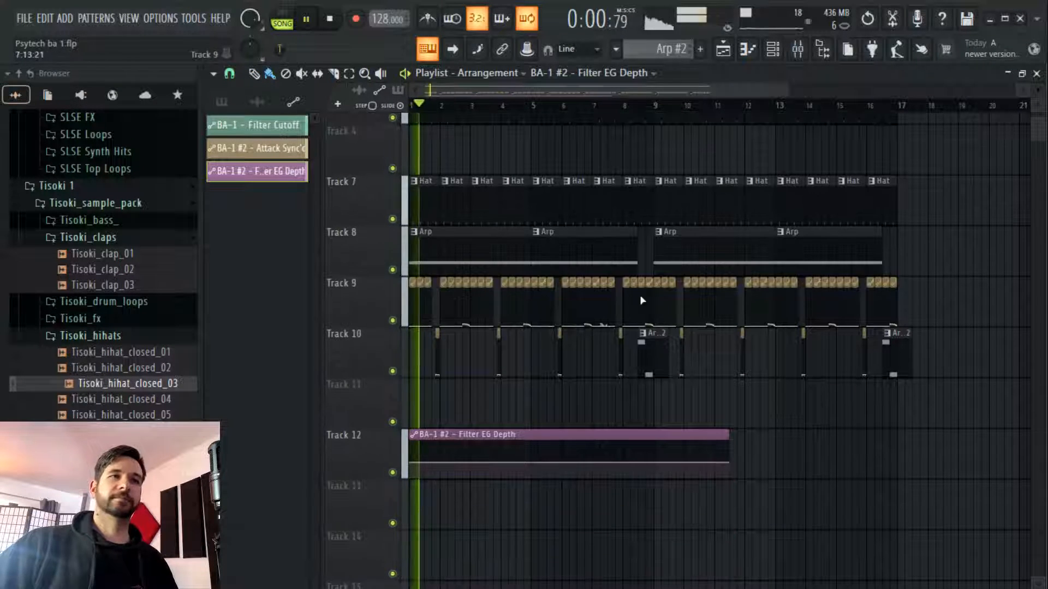
pyautogui.rightClick(412, 470)
pyautogui.click(472, 574)
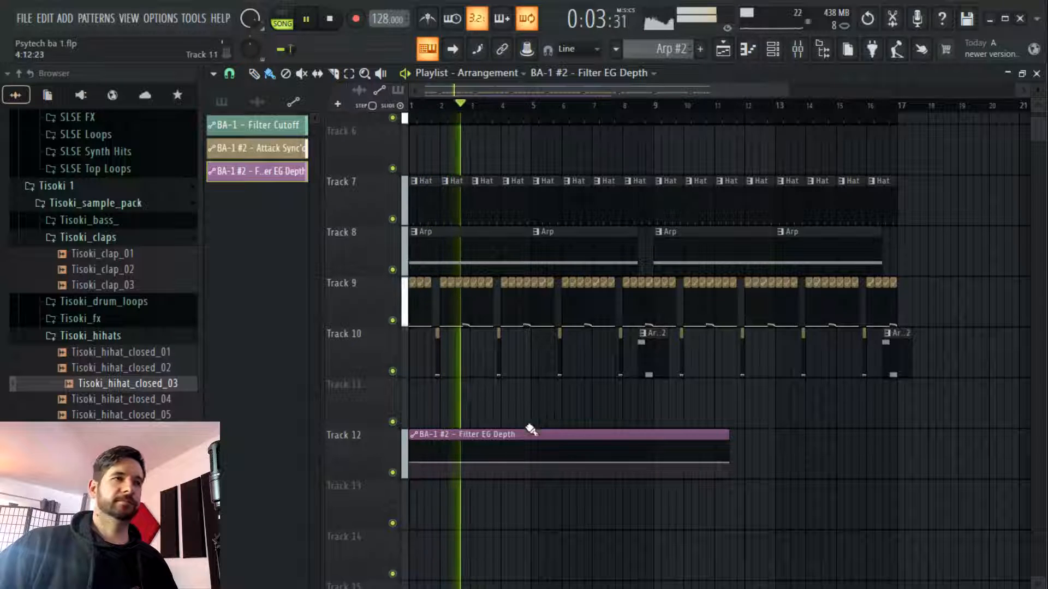
pyautogui.rightClick(502, 463)
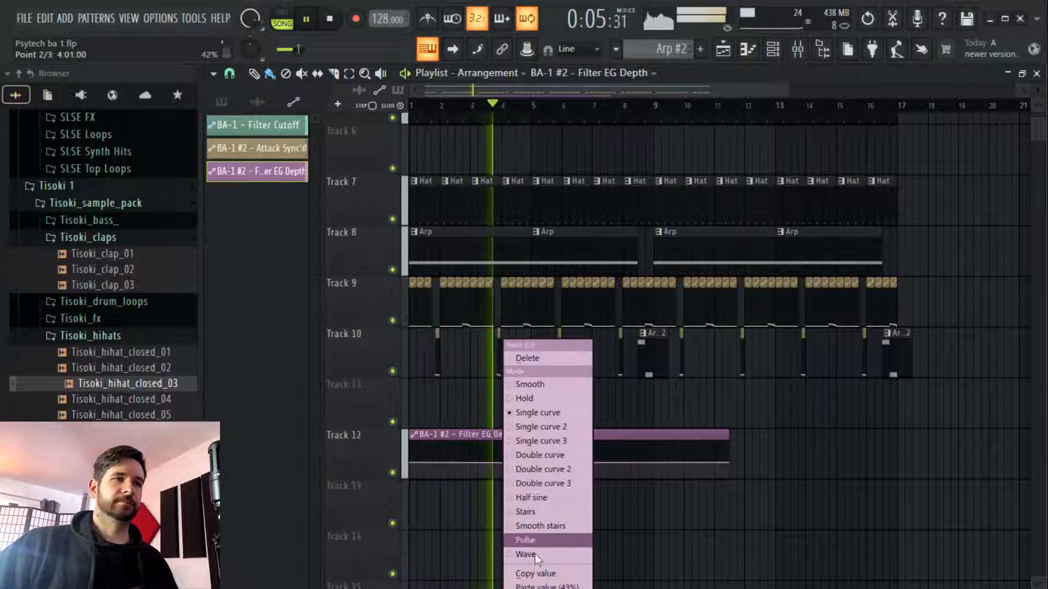
pyautogui.click(537, 587)
# Add a small peak between bars 4 and 5 of the Filter EG Depth automation and a return point at bar 5 set to 43%
pyautogui.rightClick(516, 457)
pyautogui.rightClick(534, 465)
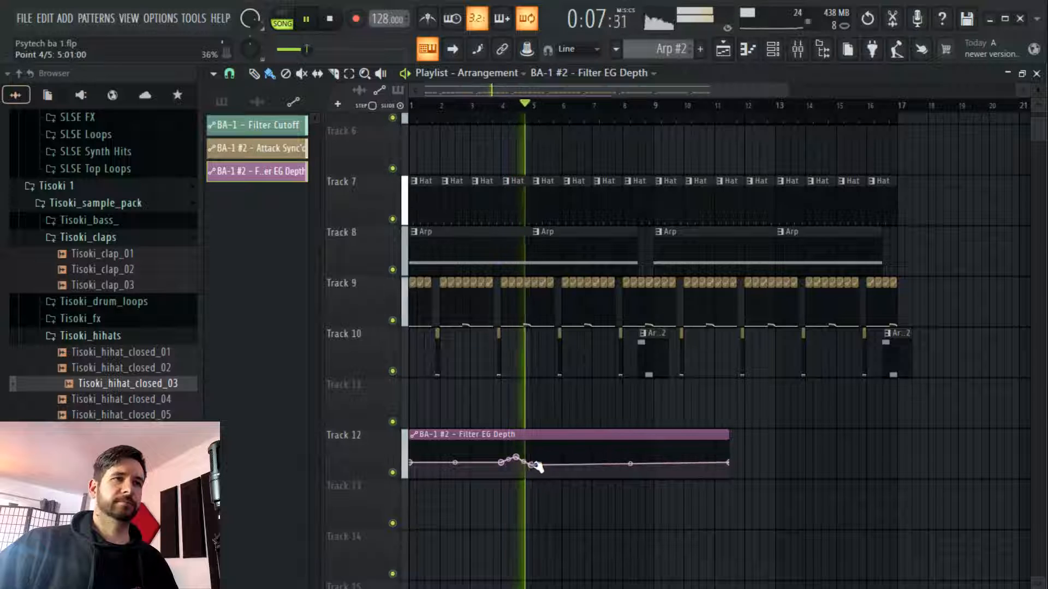
pyautogui.rightClick(532, 465)
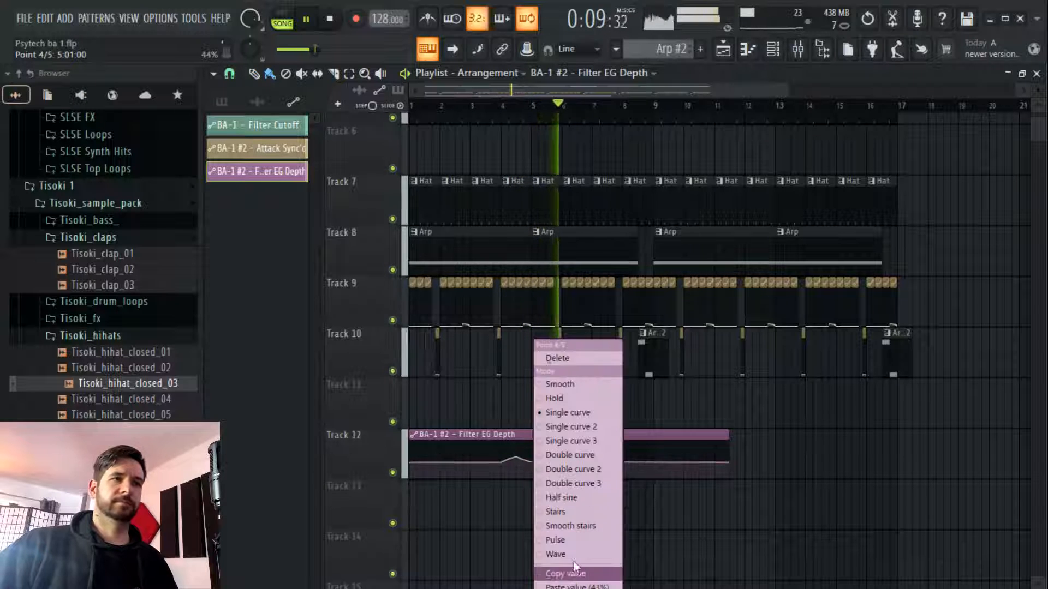
pyautogui.click(557, 587)
# Extend the Filter EG Depth clip past bar 19 and lower its curve from the start to bar 4, restarting playback
pyautogui.moveTo(728, 446); pyautogui.dragTo(938, 445)
pyautogui.press('space')
pyautogui.press('space')
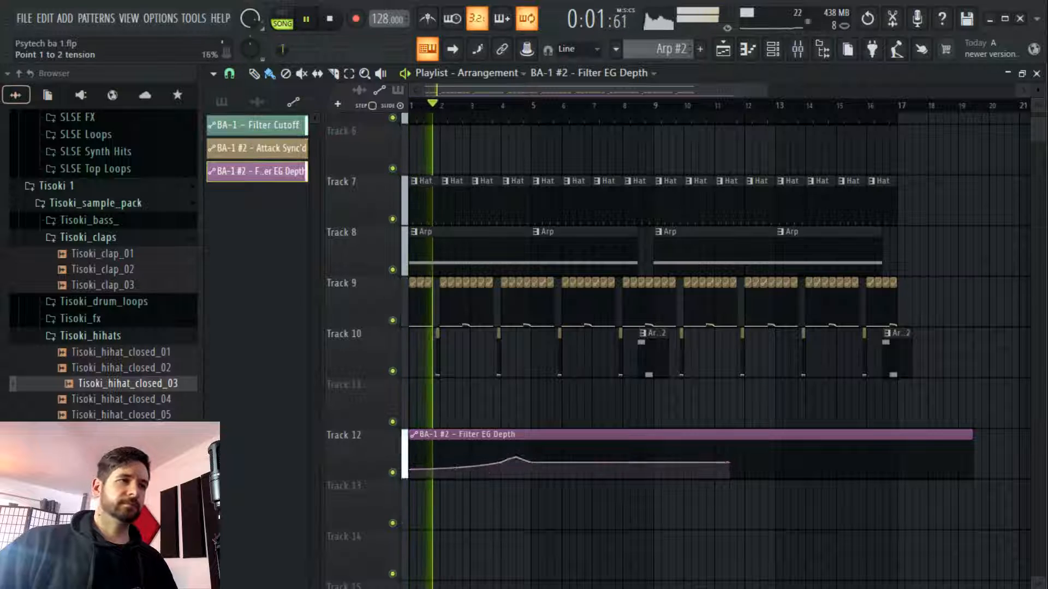
pyautogui.moveTo(503, 464); pyautogui.dragTo(507, 470)
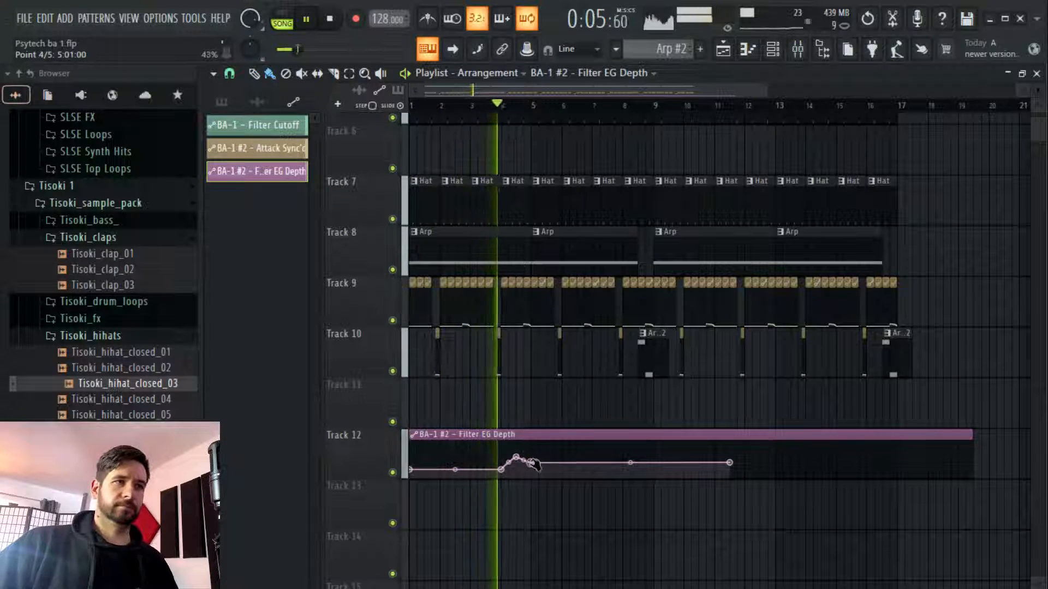
# Delete the peak point between bars 4 and 5 and lower the bar 5 point to 26%
pyautogui.scroll(1, 574, 335)
pyautogui.scroll(-3, 574, 335)
pyautogui.rightClick(516, 357)
pyautogui.click(550, 358)
pyautogui.moveTo(532, 362); pyautogui.dragTo(532, 367)
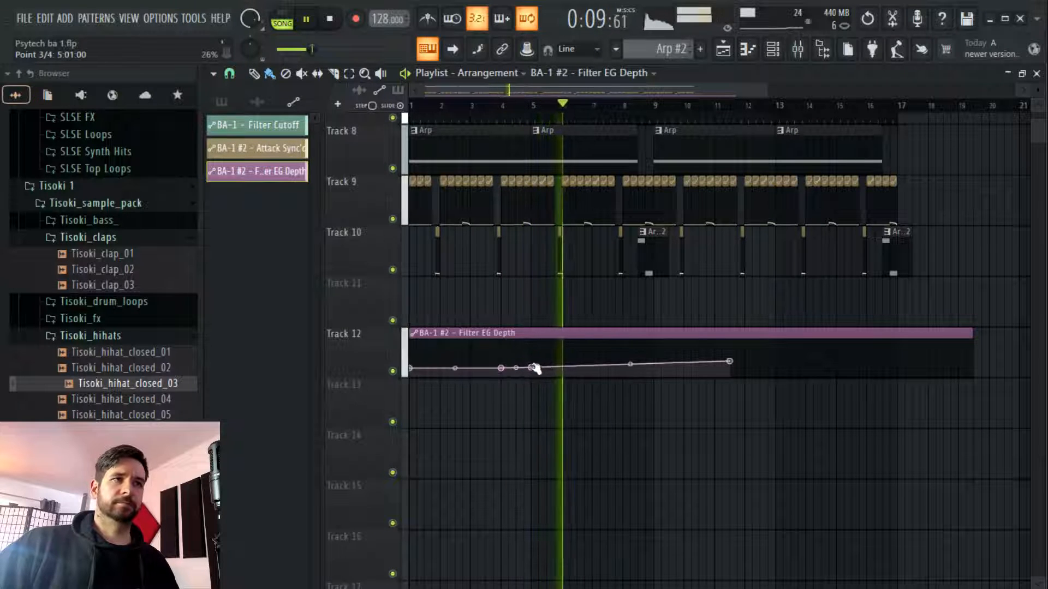
# Move the Filter EG Depth curve's end point to bar 9 at 46% and add a further point at bar 17 set to 54%
pyautogui.moveTo(728, 362); pyautogui.dragTo(654, 360)
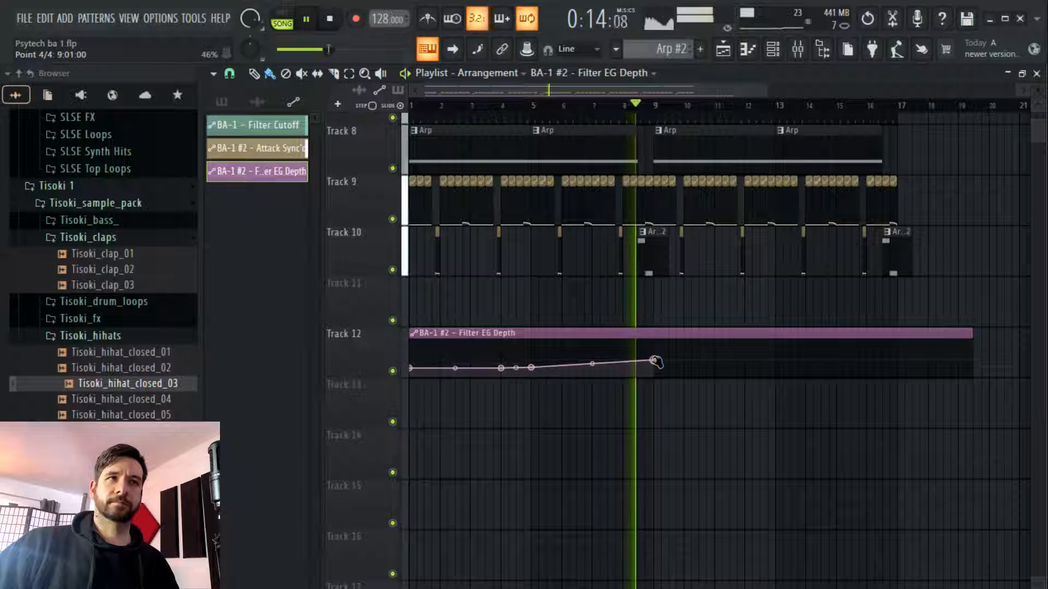
pyautogui.rightClick(897, 359)
pyautogui.moveTo(758, 90); pyautogui.dragTo(797, 117)
pyautogui.scroll(1, 839, 302)
pyautogui.scroll(5, 839, 302)
pyautogui.scroll(1, 842, 114)
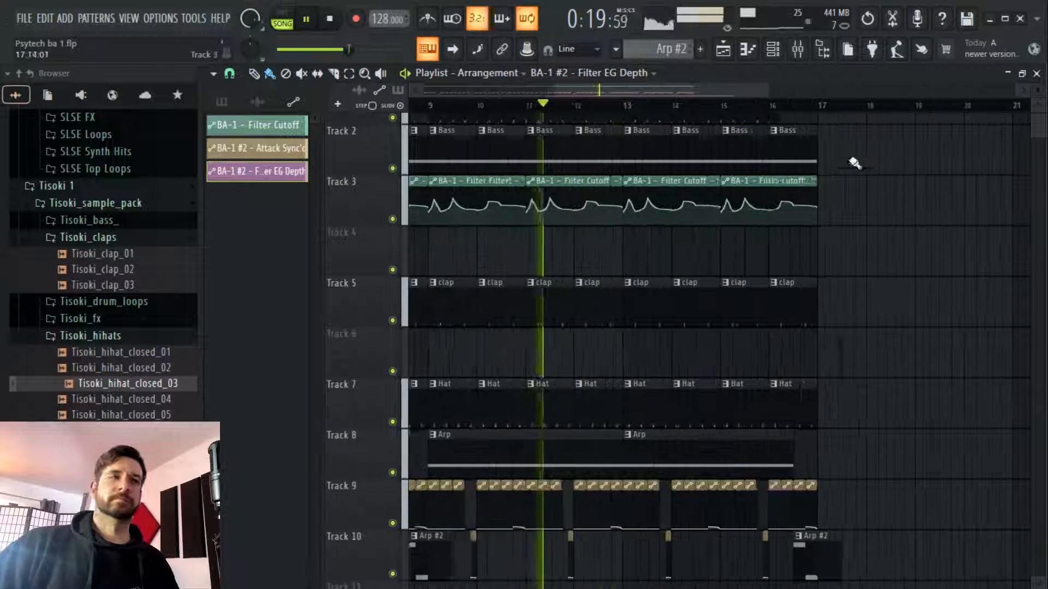
pyautogui.scroll(-4, 889, 289)
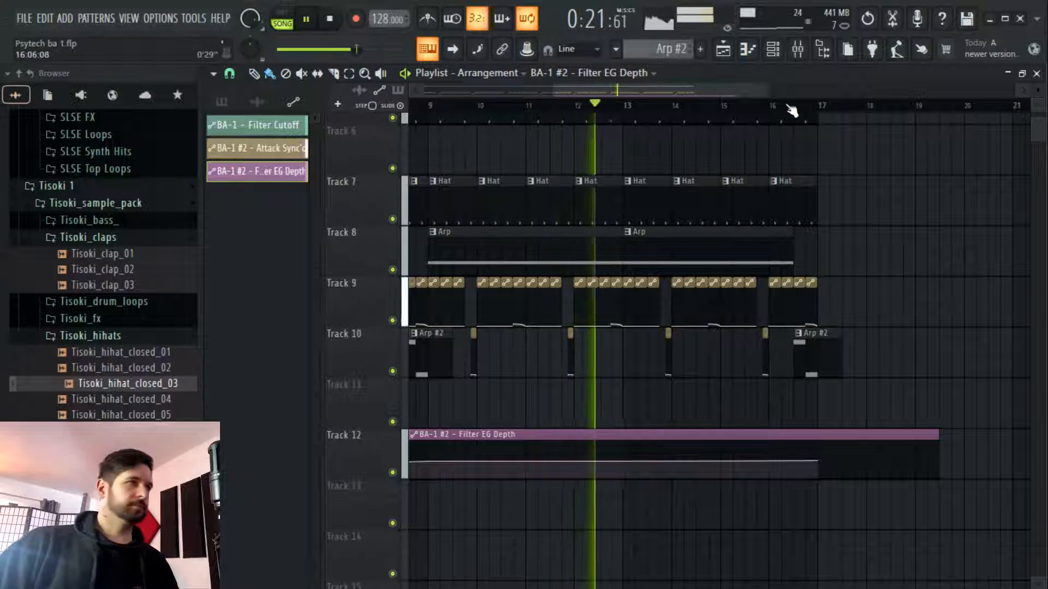
pyautogui.scroll(-2, 804, 110)
pyautogui.moveTo(754, 91); pyautogui.dragTo(782, 104)
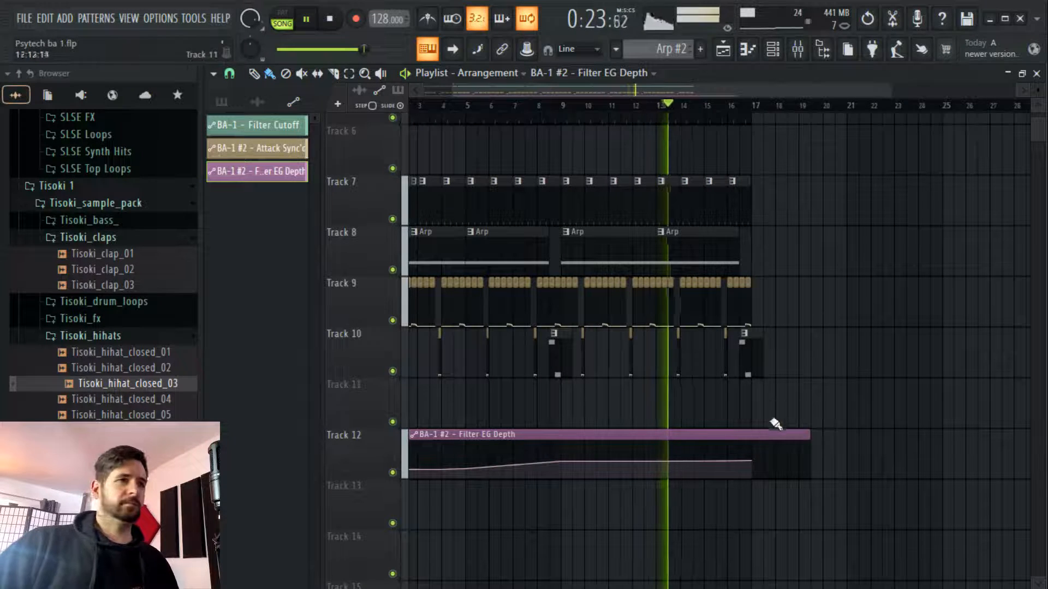
pyautogui.moveTo(752, 462)
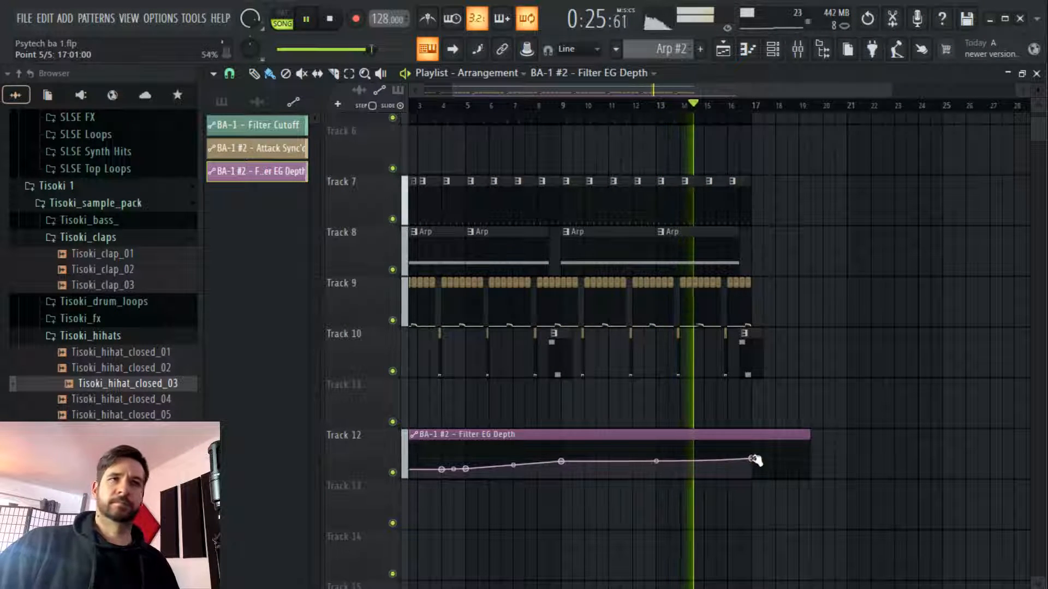
# Place two more Arp pattern clips on Track 8, starting at bars 17 and 21
pyautogui.scroll(5, 756, 135)
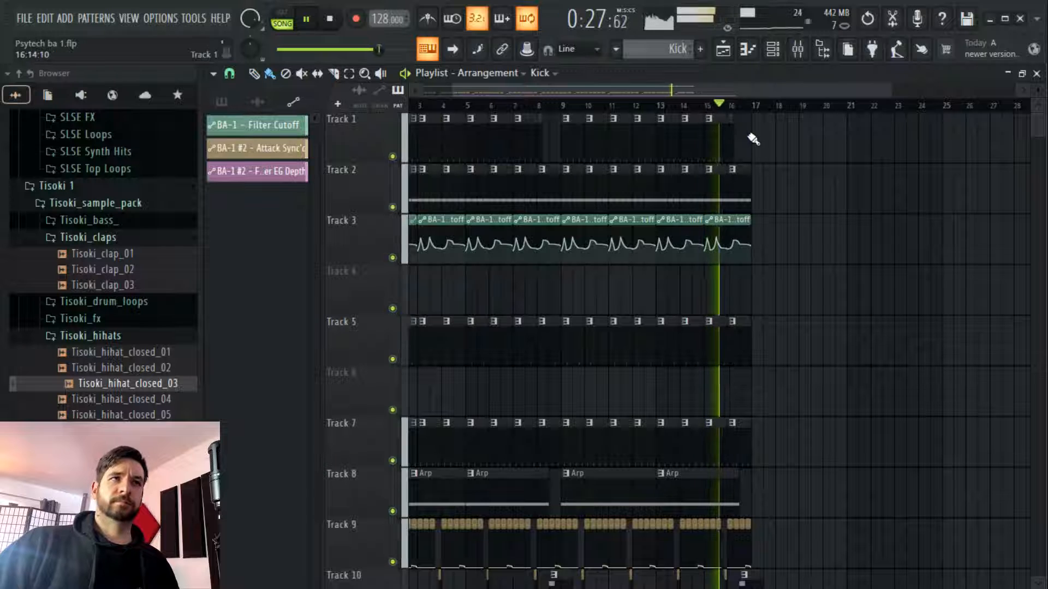
pyautogui.scroll(-5, 742, 326)
pyautogui.click(655, 230)
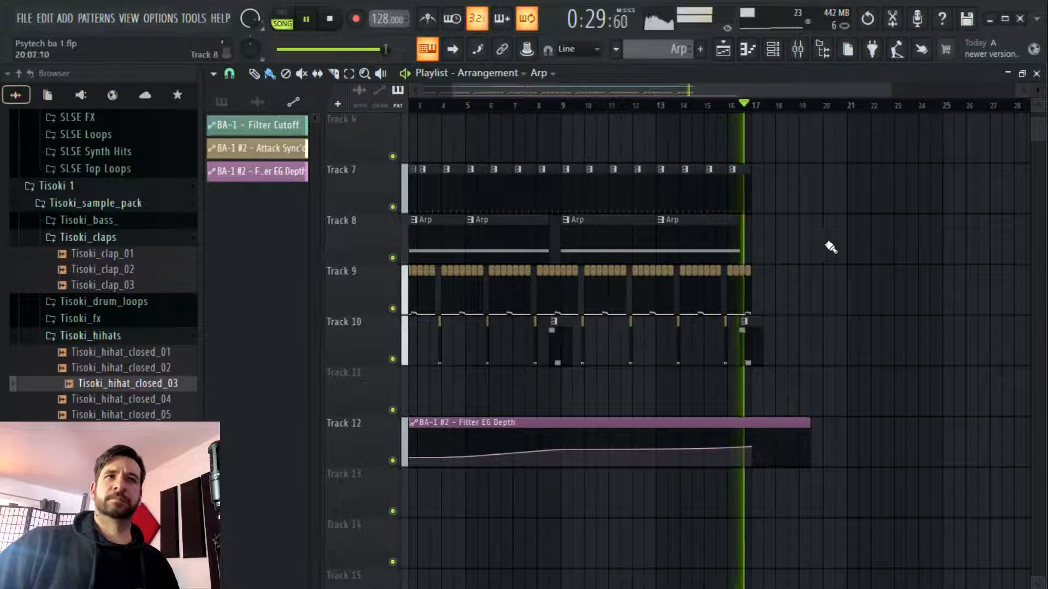
pyautogui.click(757, 241)
pyautogui.click(849, 241)
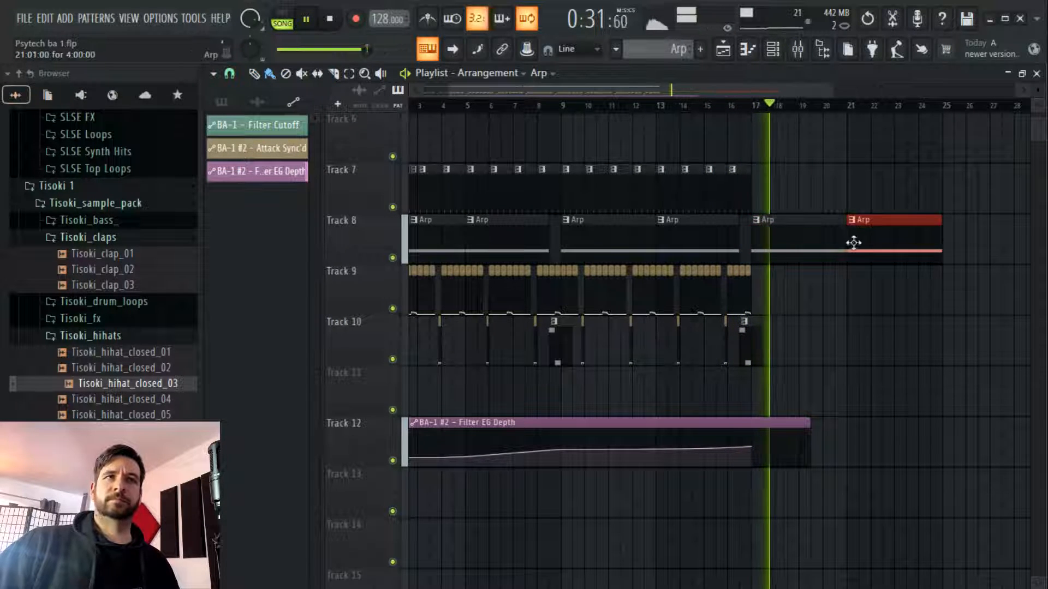
# Extend the Filter EG Depth clip to just past bar 25 and add rising points at bars 21 and 25
pyautogui.moveTo(809, 422); pyautogui.dragTo(953, 423)
pyautogui.click(846, 441)
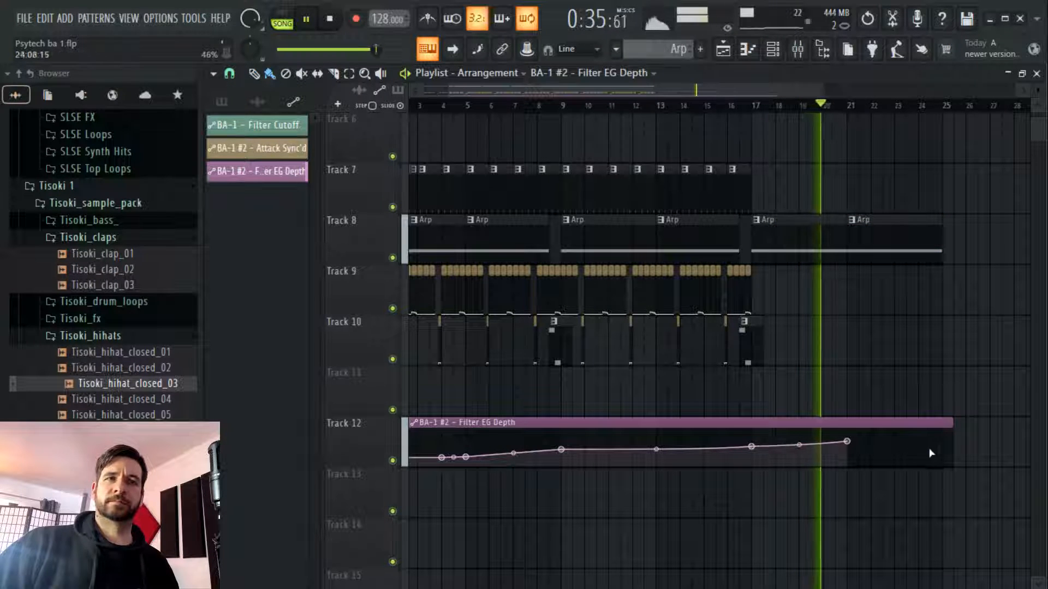
pyautogui.click(944, 437)
pyautogui.moveTo(943, 437); pyautogui.dragTo(943, 434)
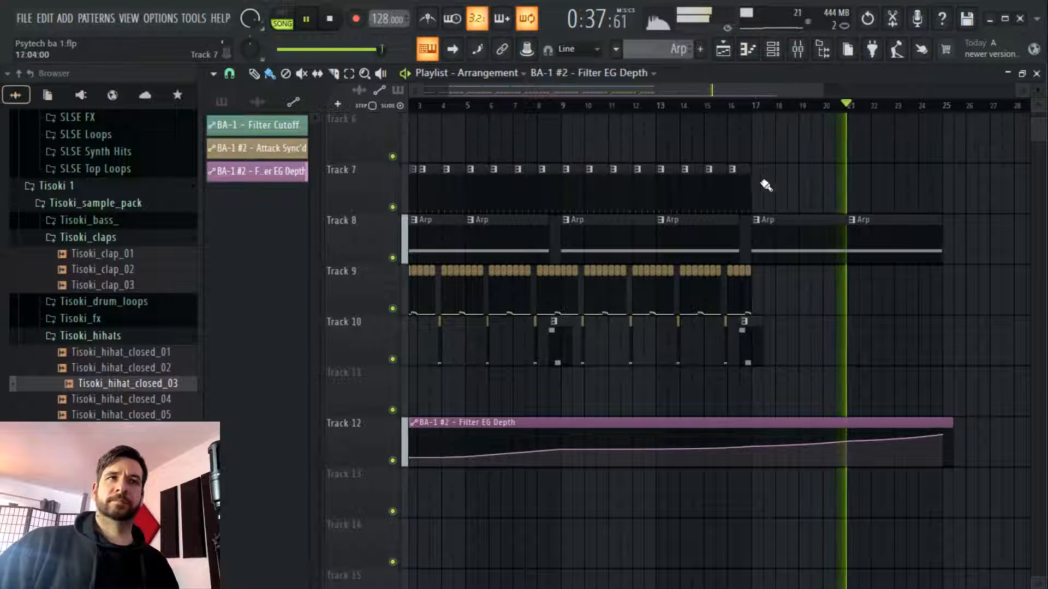
# Save the project and audition the transition from about bar 16 into the Arp section starting at bar 17
pyautogui.click(750, 342)
pyautogui.click(760, 105)
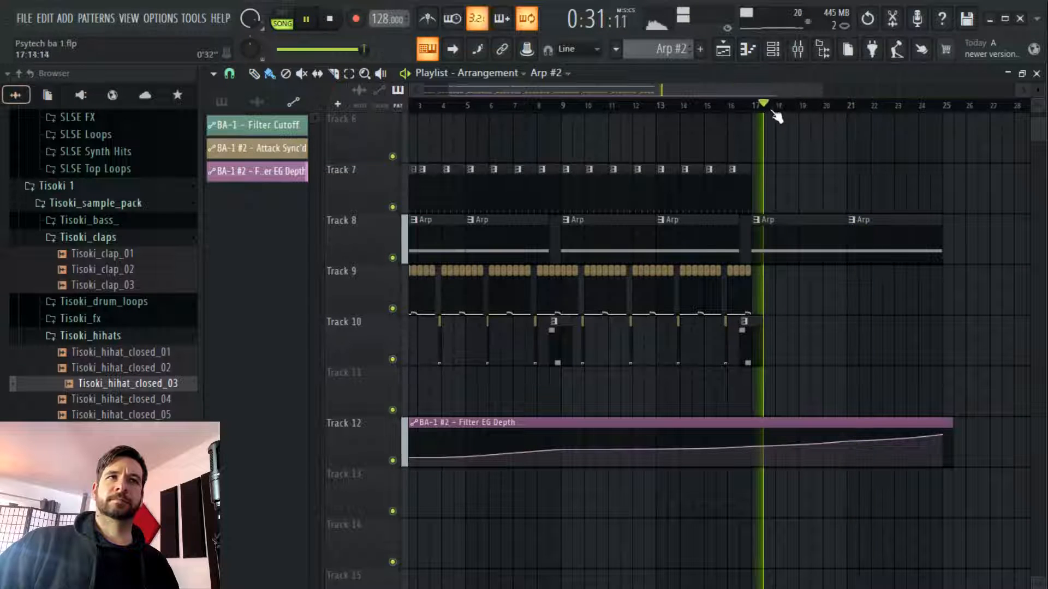
pyautogui.scroll(2, 786, 109)
pyautogui.click(715, 105)
pyautogui.scroll(-2, 750, 107)
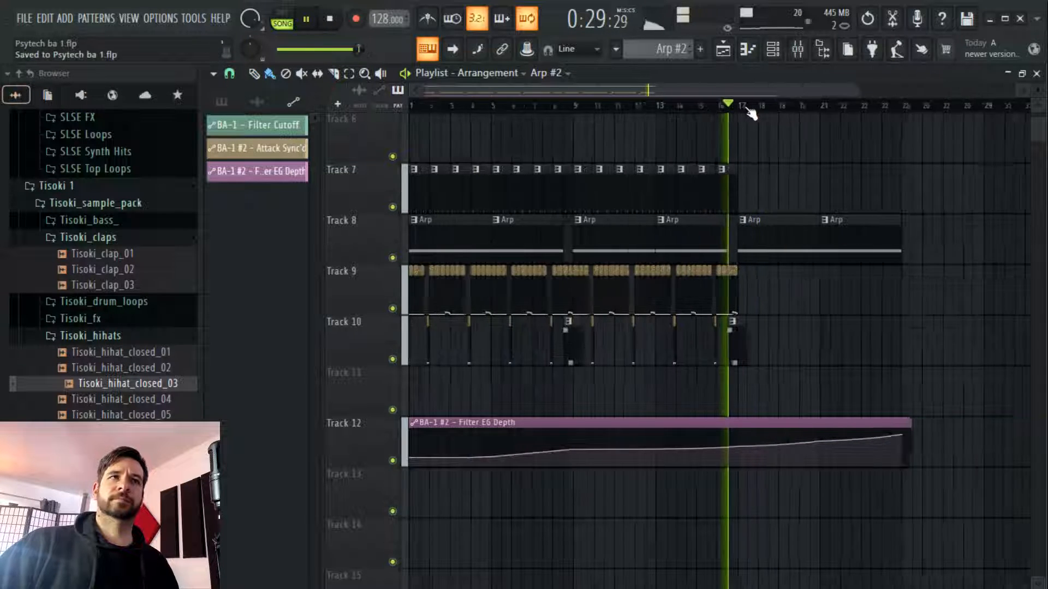
pyautogui.scroll(5, 835, 273)
pyautogui.hscroll(2, 834, 273)
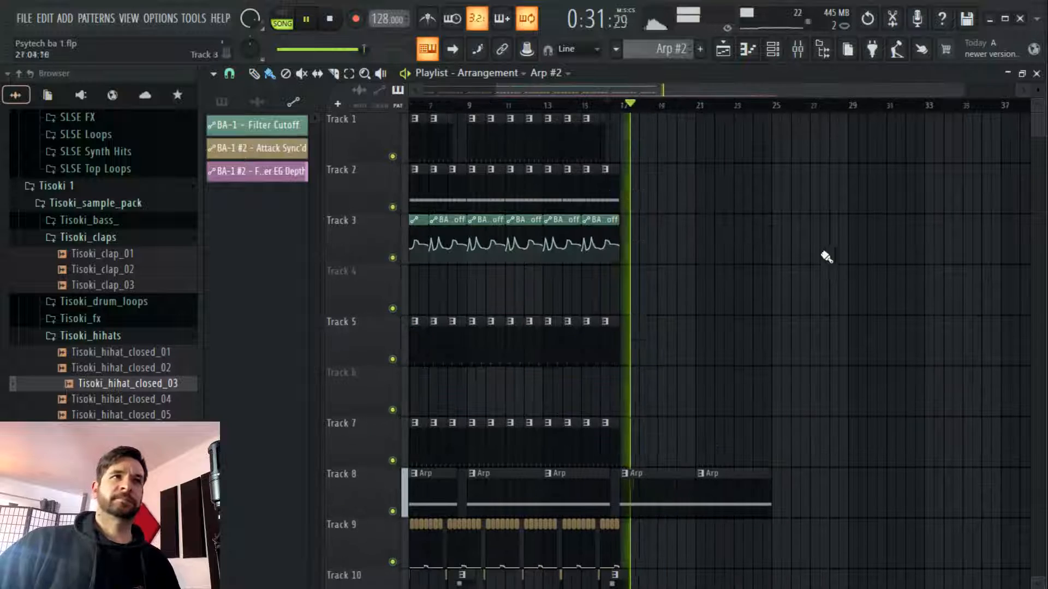
# Place four Kick clips on Track 1 and three Bass clips on Track 2, both starting at bar 25
pyautogui.click(576, 143)
pyautogui.moveTo(779, 152); pyautogui.dragTo(836, 150)
pyautogui.click(571, 194)
pyautogui.moveTo(778, 190); pyautogui.dragTo(817, 191)
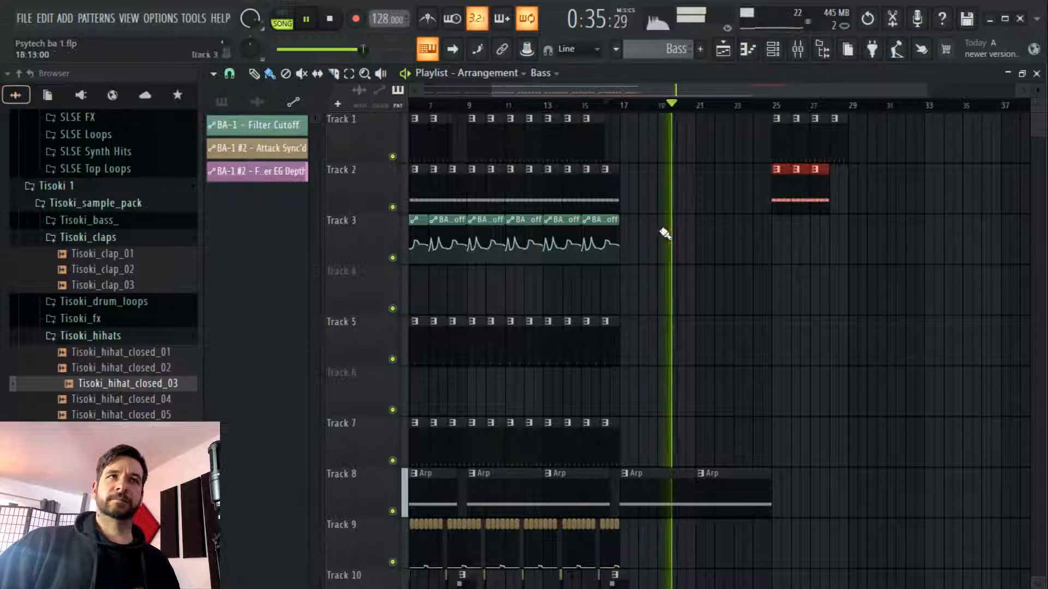
# Place two BA-1 Filter Cutoff automation clips on Track 3 from bar 25, audition the transition from about bar 24 and save the project
pyautogui.click(599, 235)
pyautogui.moveTo(778, 237); pyautogui.dragTo(813, 239)
pyautogui.click(766, 105)
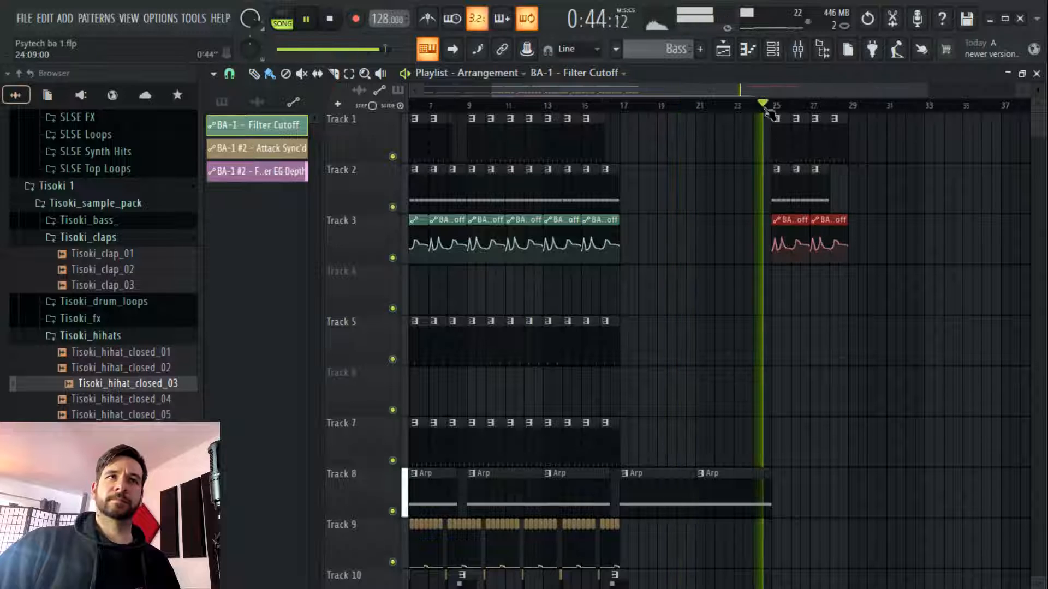
pyautogui.hotkey('ctrl', 's')
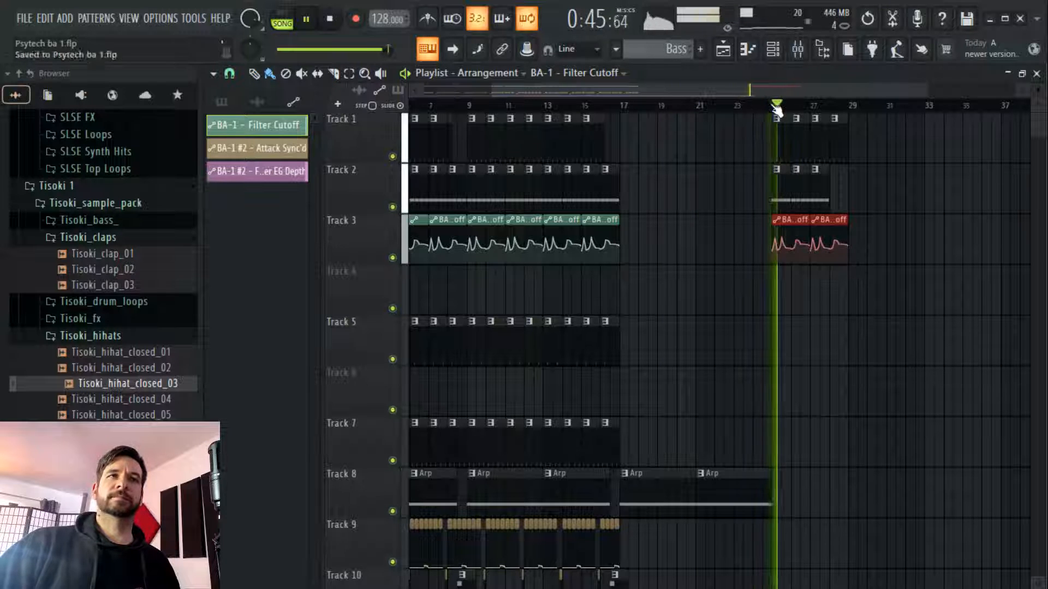
# Place six clap clips on Track 5 from bar 25 while replaying the section before bar 17, and save the project
pyautogui.click(583, 106)
pyautogui.click(619, 352)
pyautogui.moveTo(780, 325); pyautogui.dragTo(869, 351)
pyautogui.hotkey('ctrl', 's')
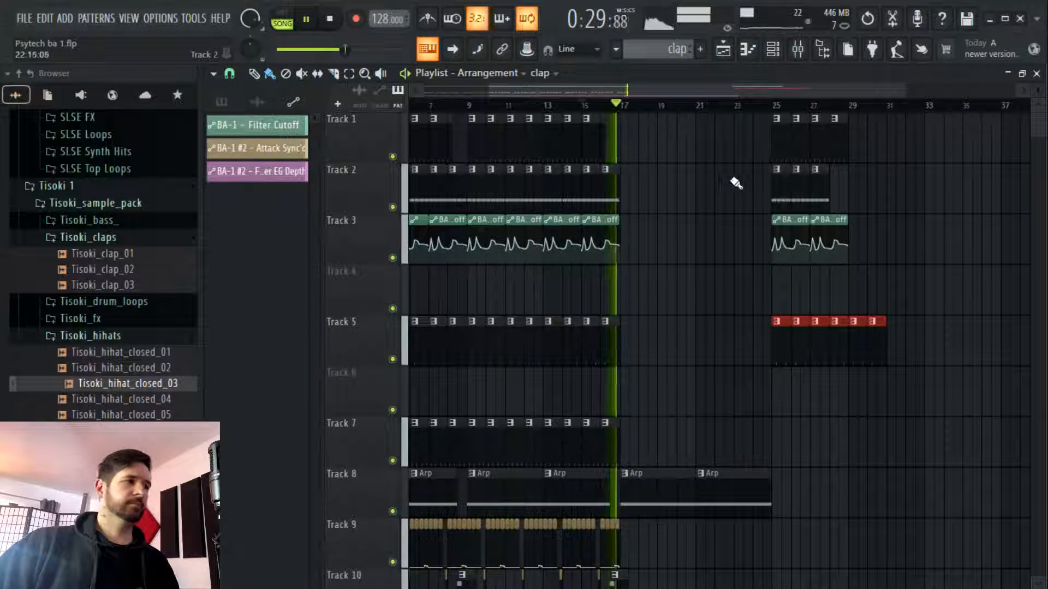
# Open the BA-1 Fx Strip on the BA-1 #2 mixer track and try out its reverb amount
pyautogui.scroll(-4, 806, 218)
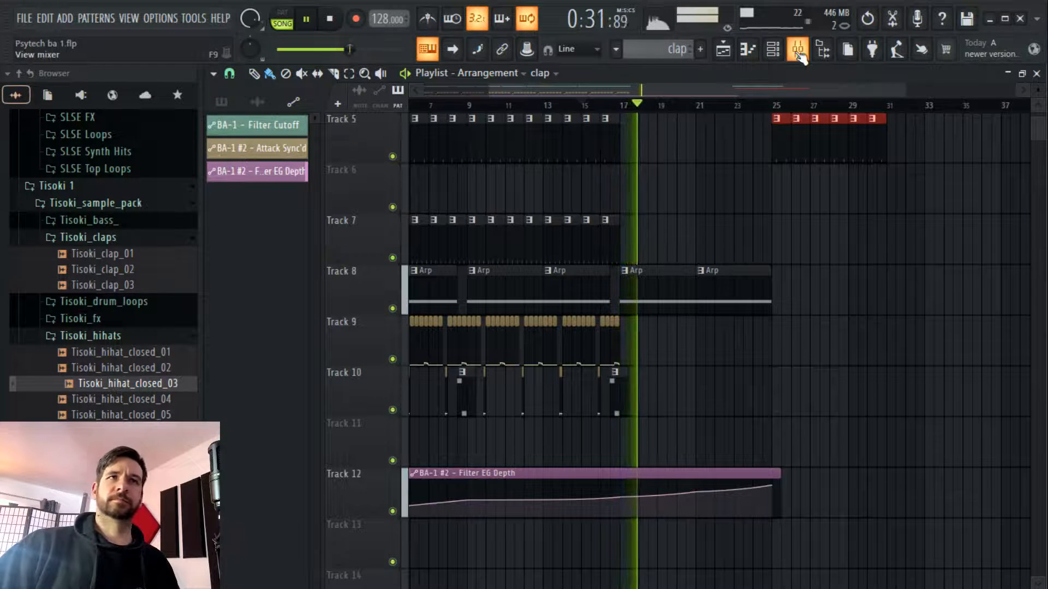
pyautogui.click(797, 51)
pyautogui.click(950, 188)
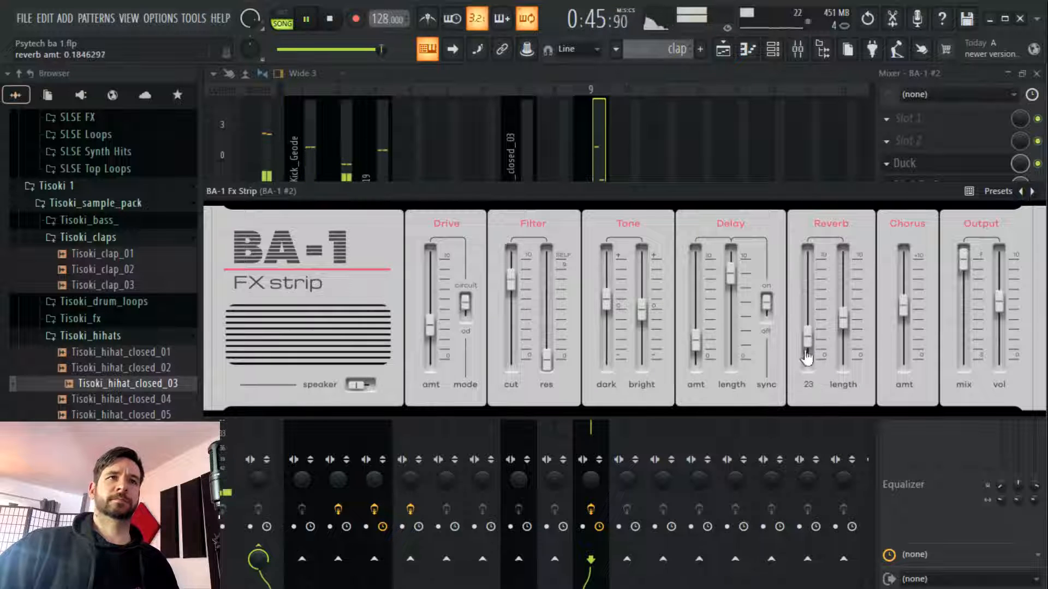
pyautogui.click(723, 49)
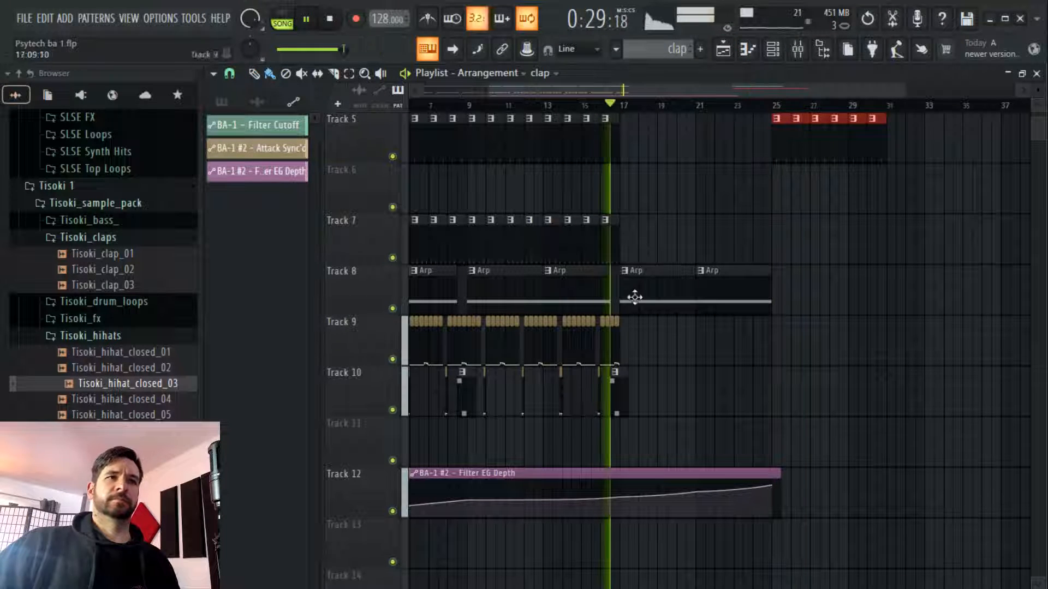
# Create an automation clip for the reverb amount of the BA-1 Fx Strip on the BA-1 #2 mixer track
pyautogui.click(635, 297)
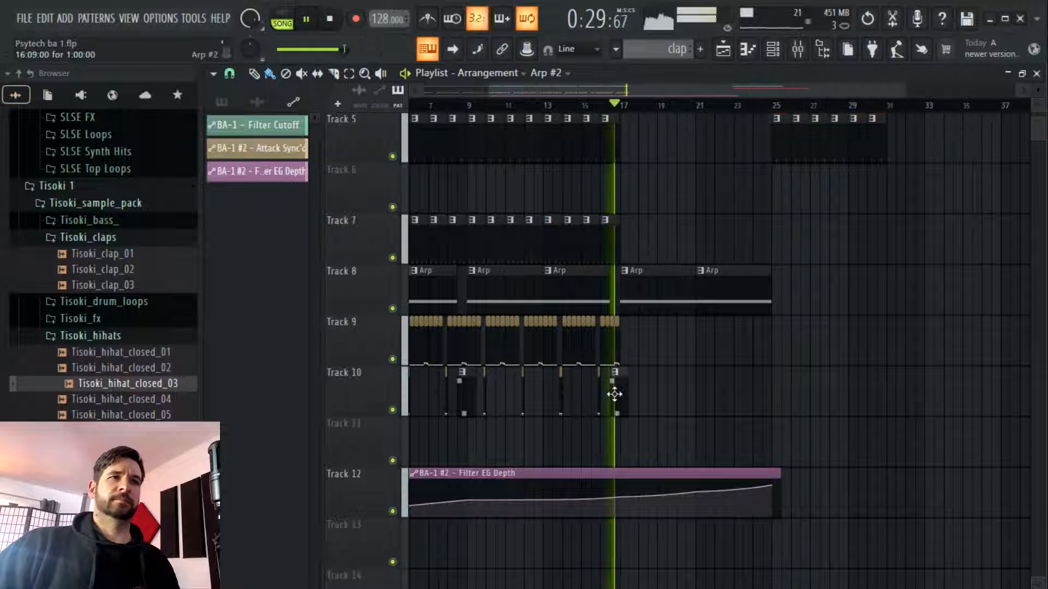
pyautogui.click(773, 49)
pyautogui.press('F9')
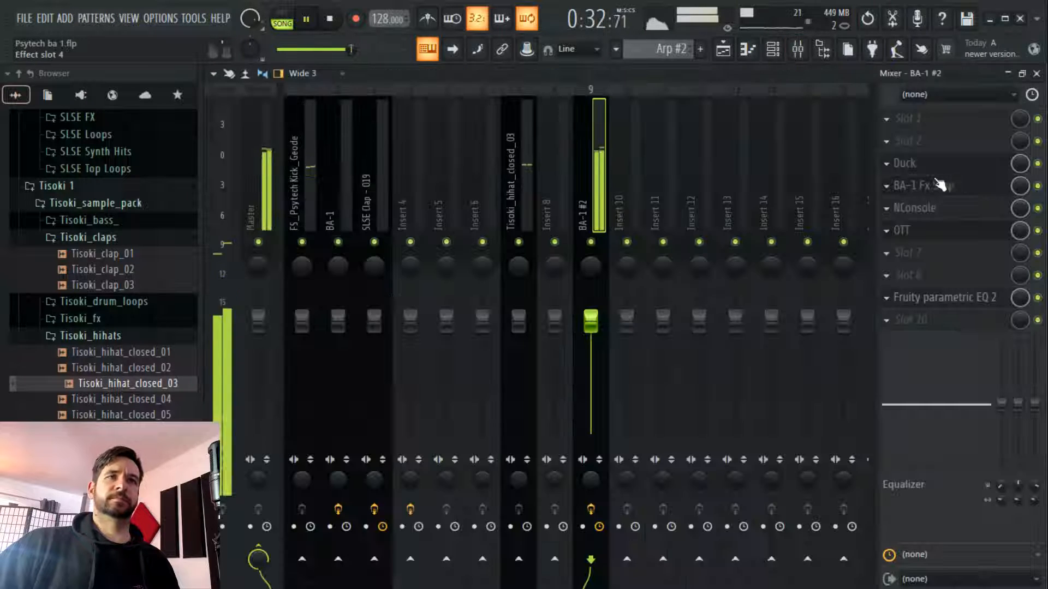
pyautogui.click(958, 189)
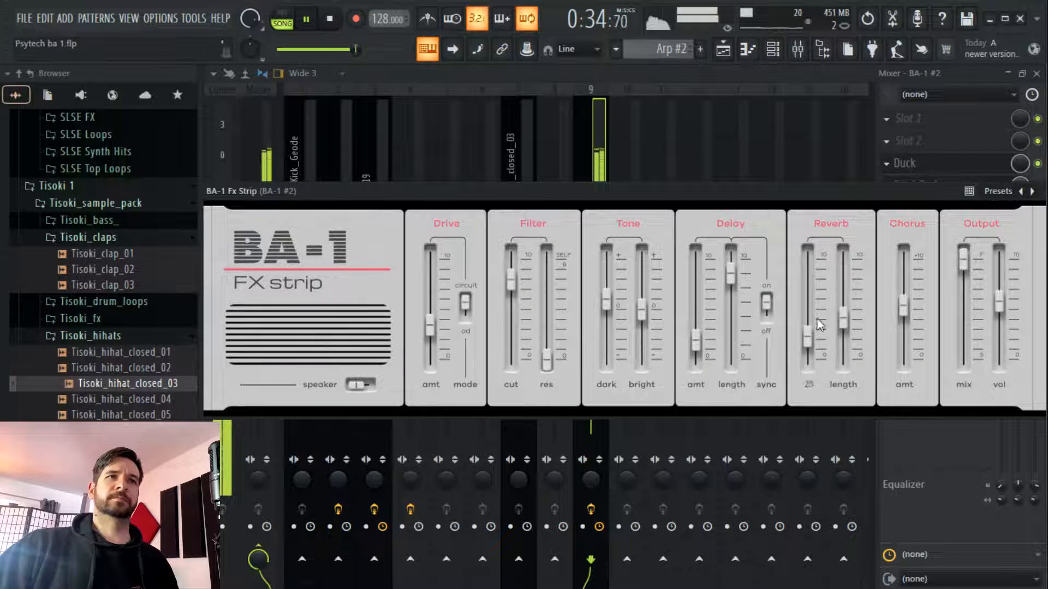
pyautogui.click(186, 18)
pyautogui.moveTo(297, 274)
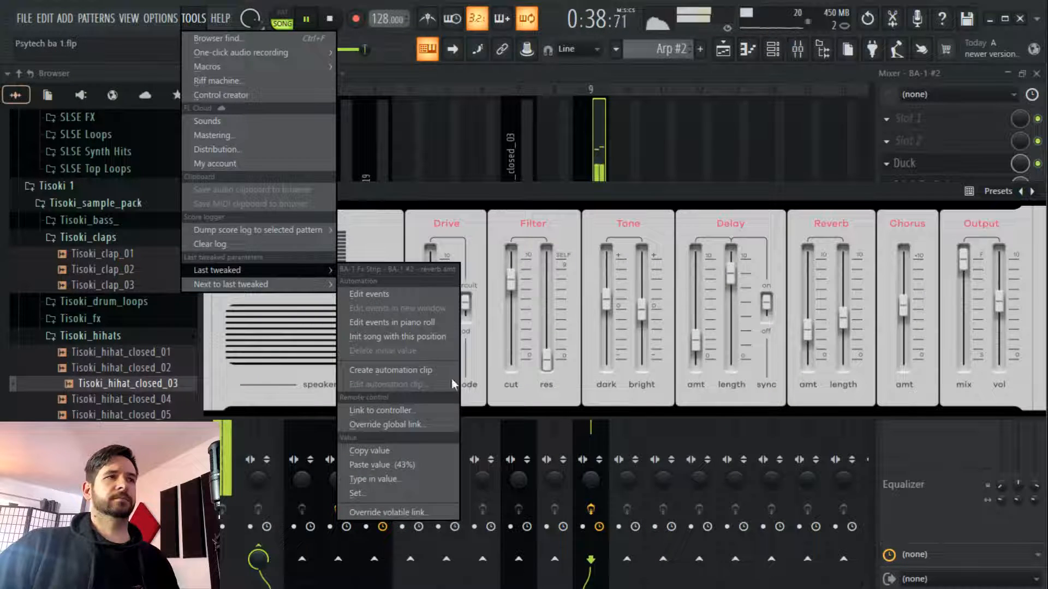
pyautogui.click(439, 372)
pyautogui.click(733, 49)
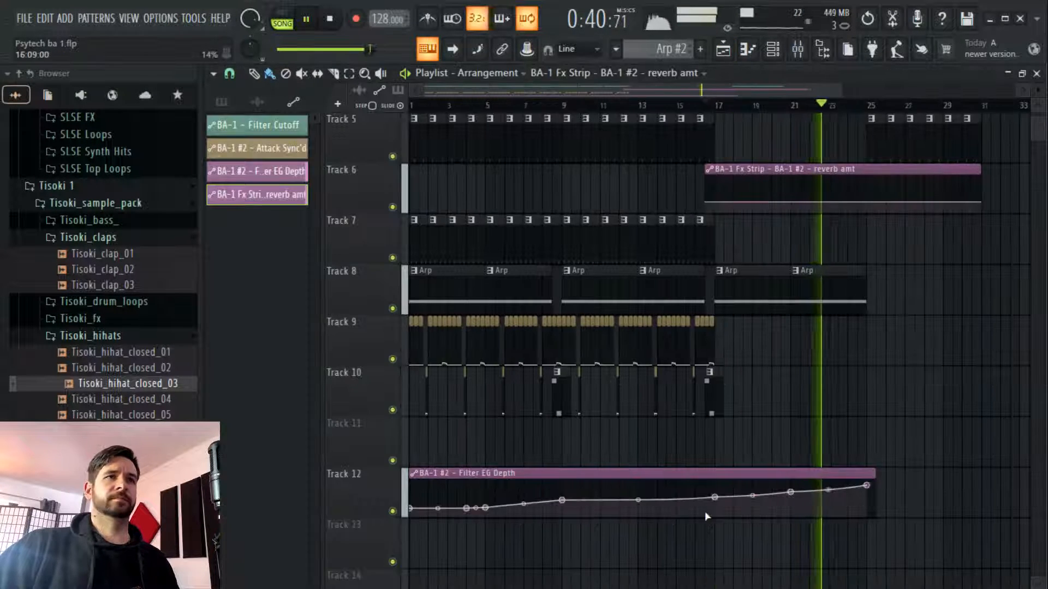
# Move the reverb amt clip to Track 13 at bar 17 and add rising points at bar 21 and just past bar 25
pyautogui.press('space')
pyautogui.press('space')
pyautogui.moveTo(820, 205); pyautogui.dragTo(823, 551)
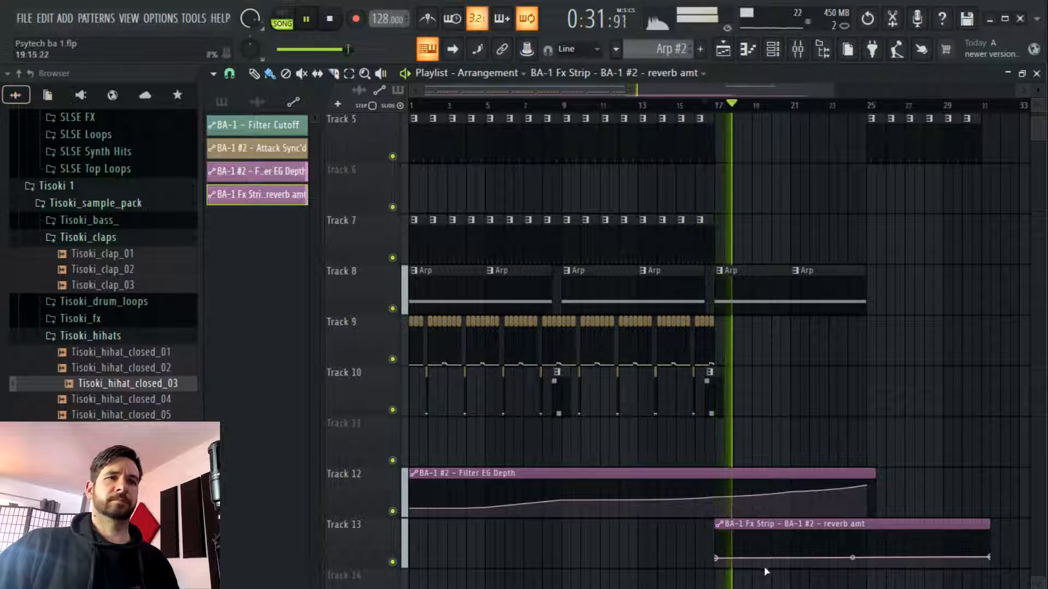
pyautogui.rightClick(800, 557)
pyautogui.rightClick(876, 556)
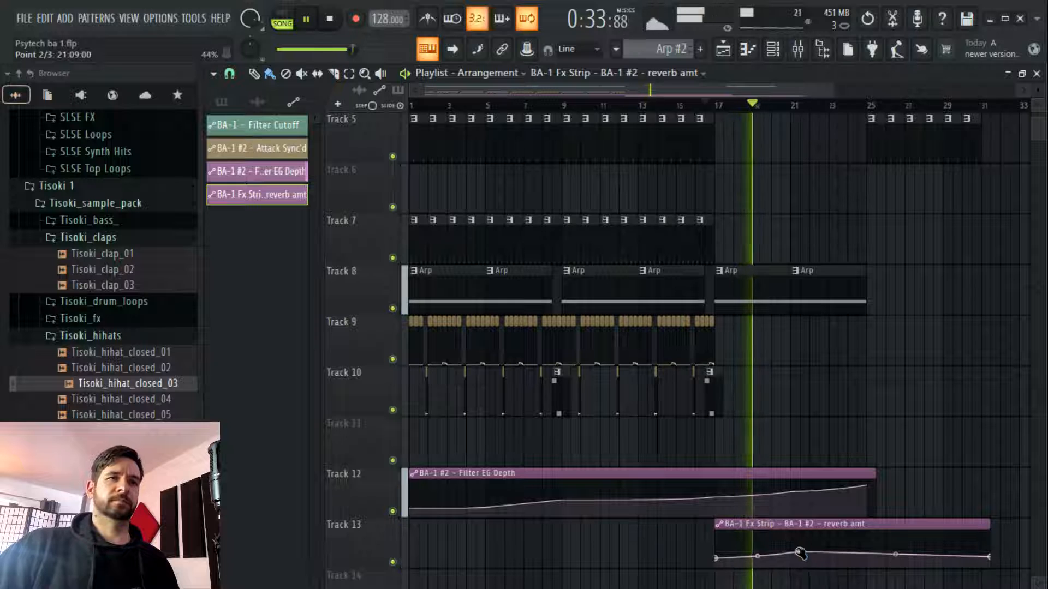
pyautogui.moveTo(876, 556); pyautogui.dragTo(877, 541)
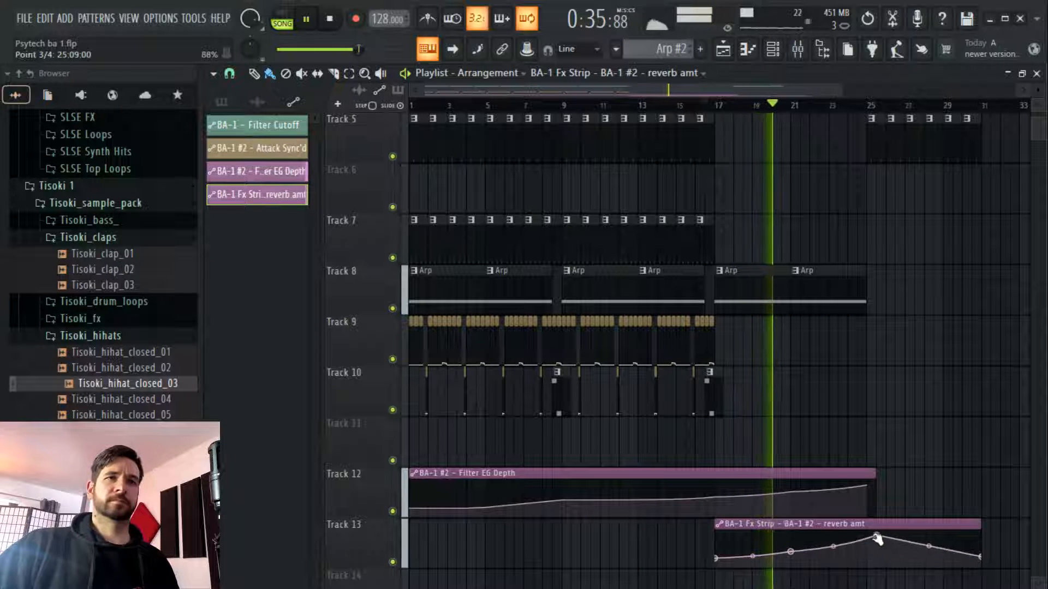
# Reshape the reverb amt curve to peak at 98% at bar 25, drop straight back down there and stay low to bar 29
pyautogui.moveTo(748, 89); pyautogui.dragTo(828, 90)
pyautogui.scroll(-1, 775, 338)
pyautogui.scroll(-1, 775, 502)
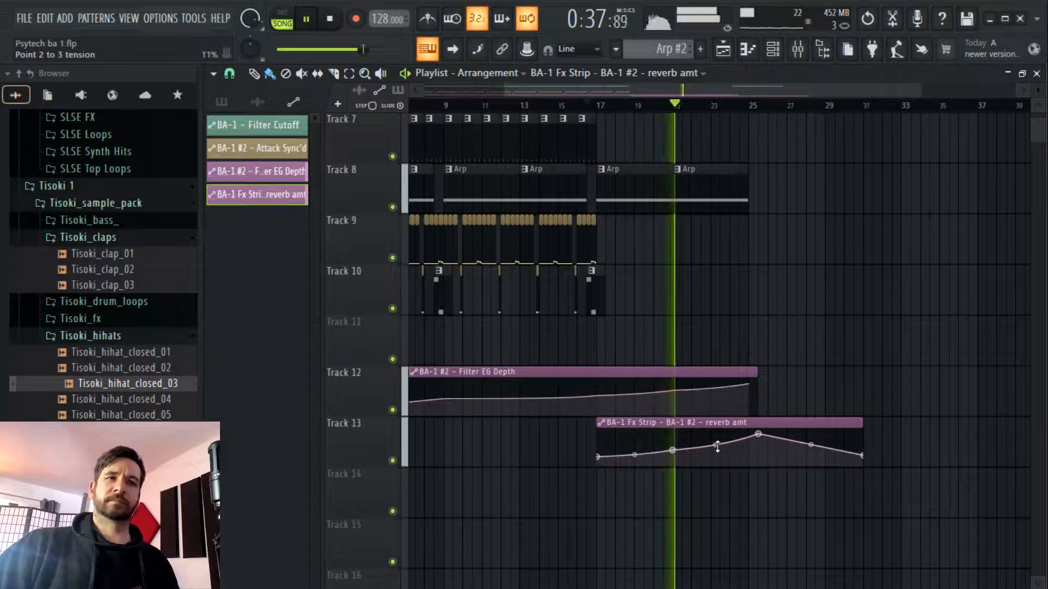
pyautogui.moveTo(759, 435); pyautogui.dragTo(748, 456)
pyautogui.rightClick(774, 461)
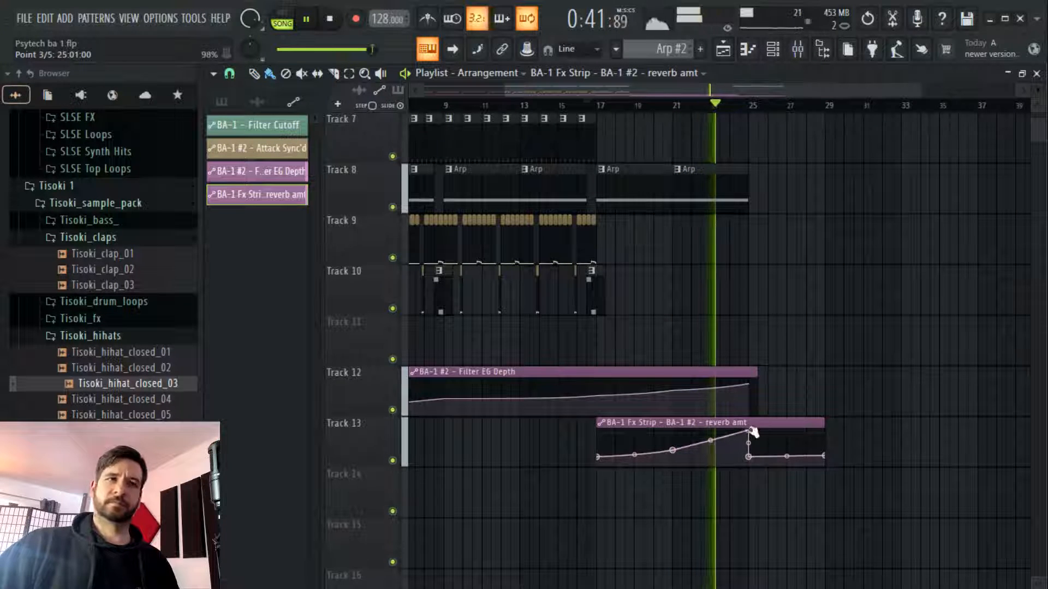
pyautogui.scroll(3, 807, 246)
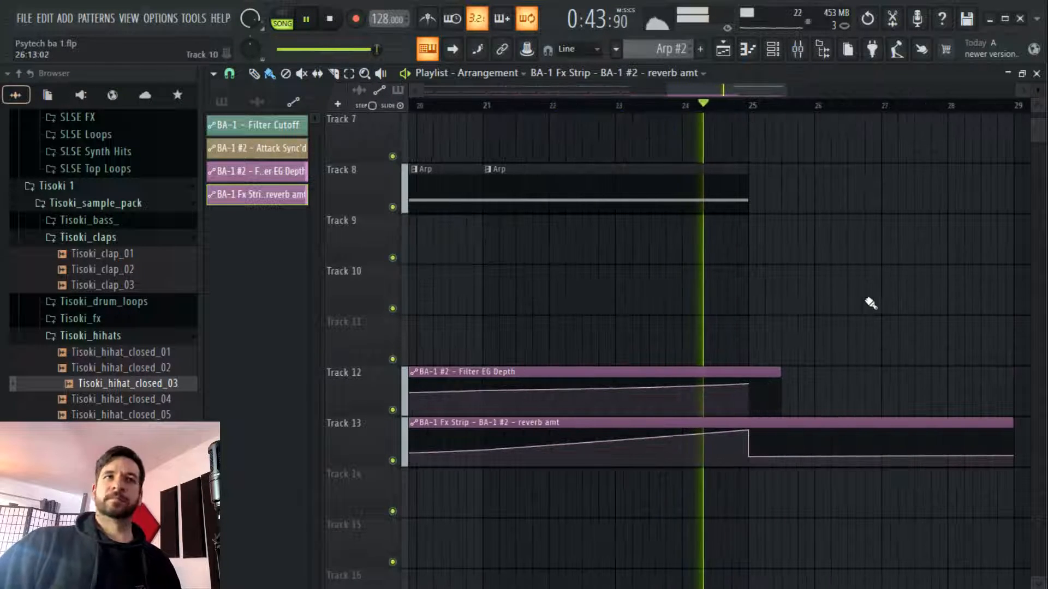
pyautogui.scroll(-5, 832, 321)
pyautogui.scroll(11, 849, 388)
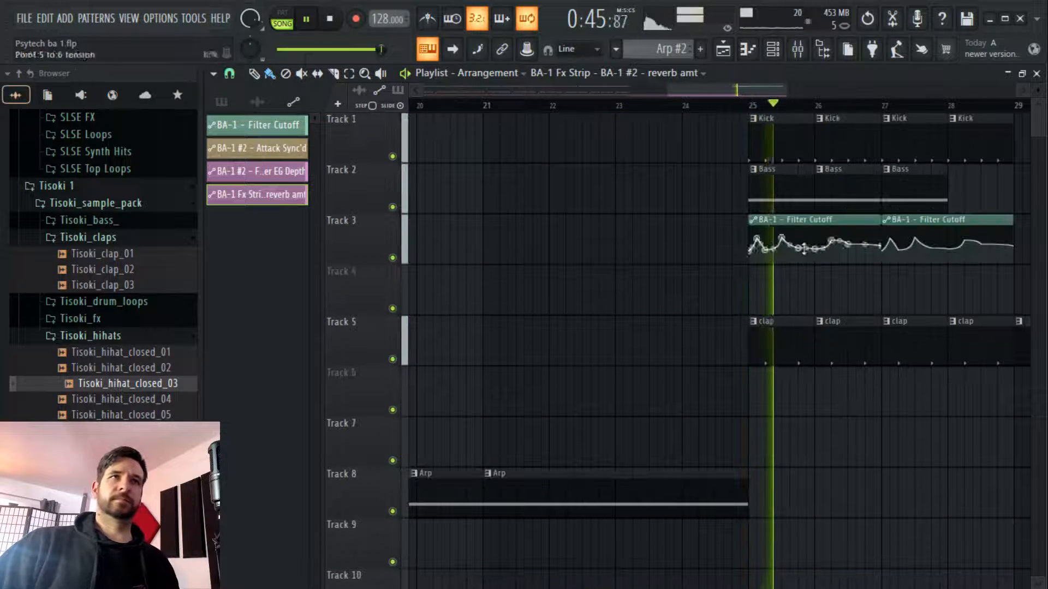
pyautogui.scroll(-4, 758, 116)
# Replay the arrangement from bar 13 and create a new pattern named Stab
pyautogui.click(573, 108)
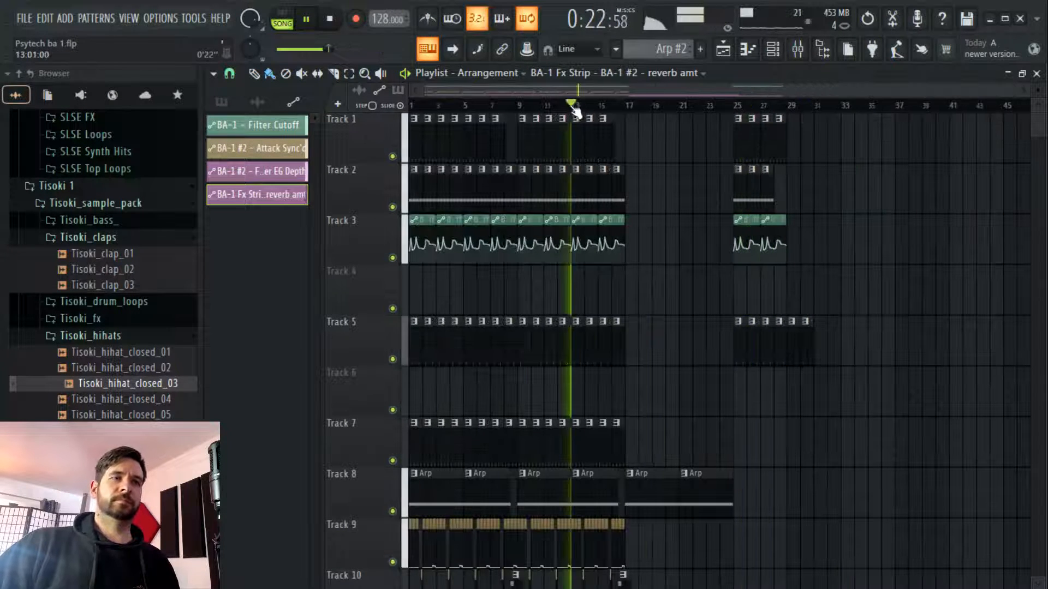
pyautogui.scroll(2, 583, 109)
pyautogui.click(617, 484)
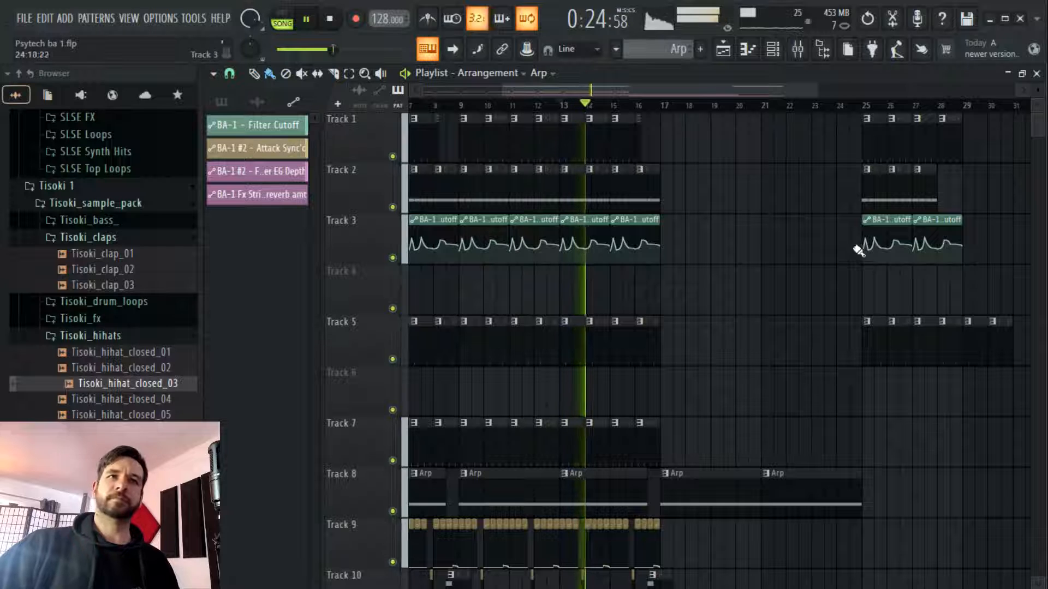
pyautogui.moveTo(733, 88); pyautogui.dragTo(777, 106)
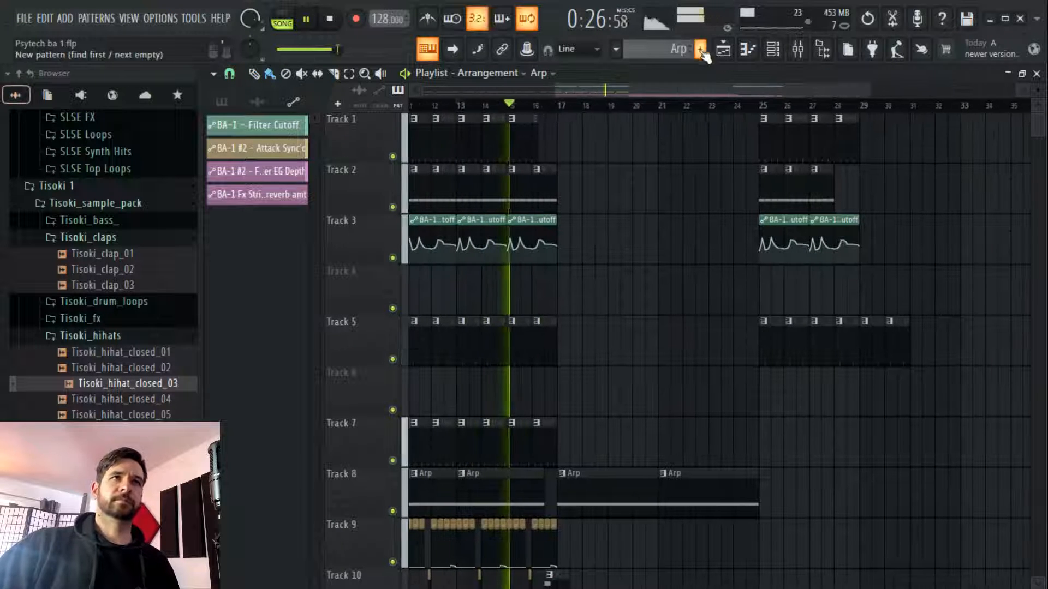
pyautogui.click(700, 48)
pyautogui.write('Stab')
pyautogui.press('Return')
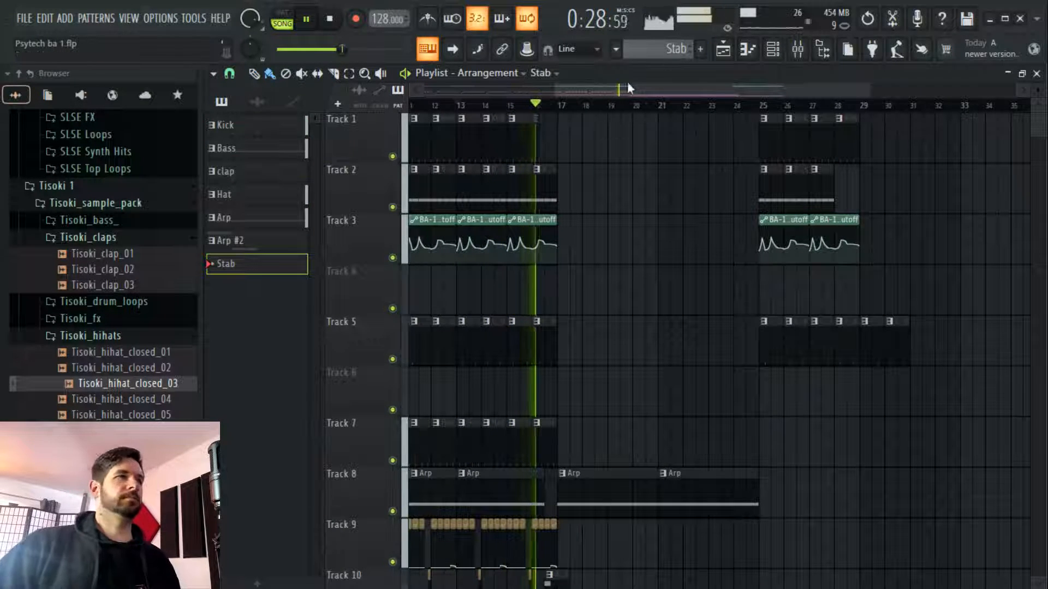
# Add a third BA-1 synth to the channel rack for the Stab pattern and return to the playlist
pyautogui.click(773, 49)
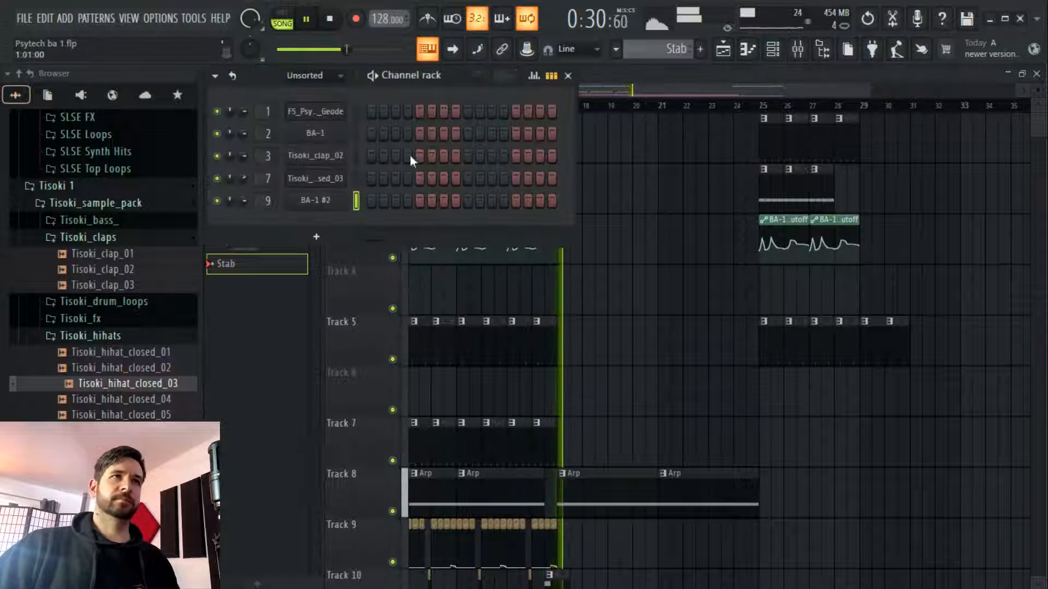
pyautogui.click(315, 236)
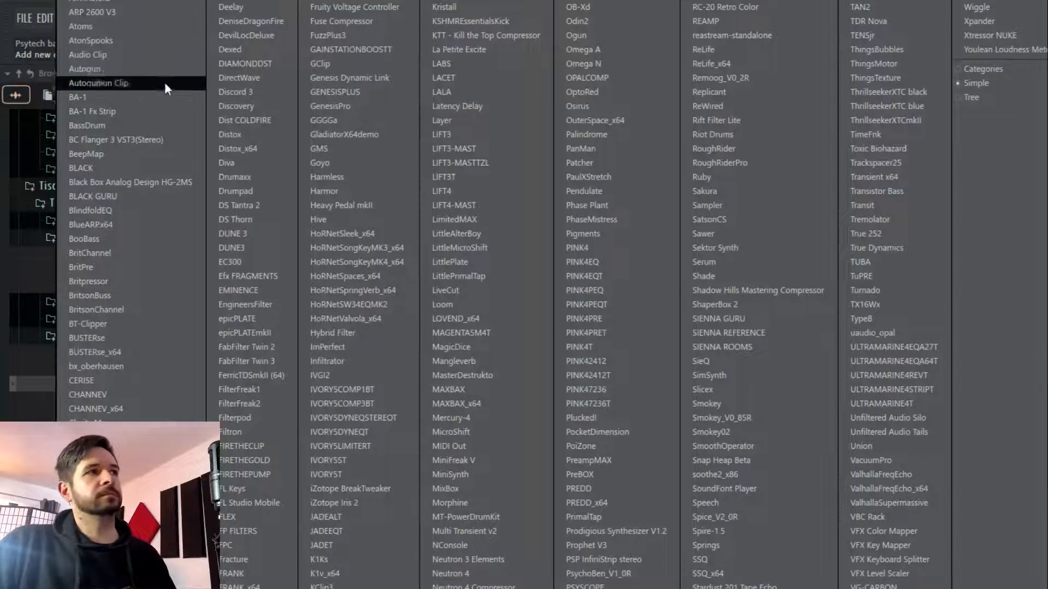
pyautogui.click(159, 97)
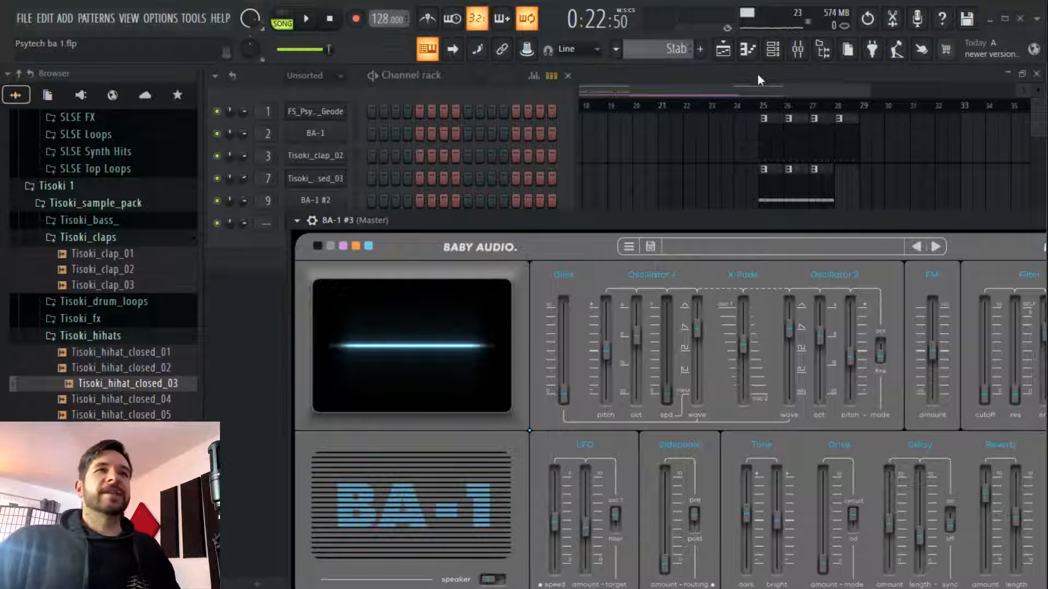
pyautogui.click(751, 96)
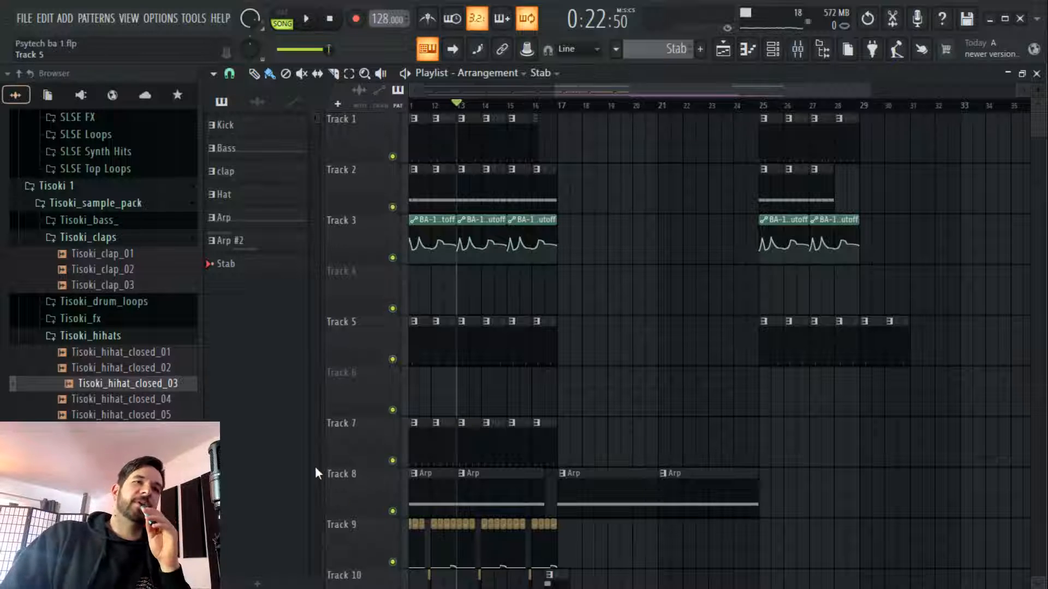
pyautogui.hotkey('ctrl', 'z')
pyautogui.keyDown('ctrl'); pyautogui.click(738, 422); pyautogui.keyUp('ctrl')
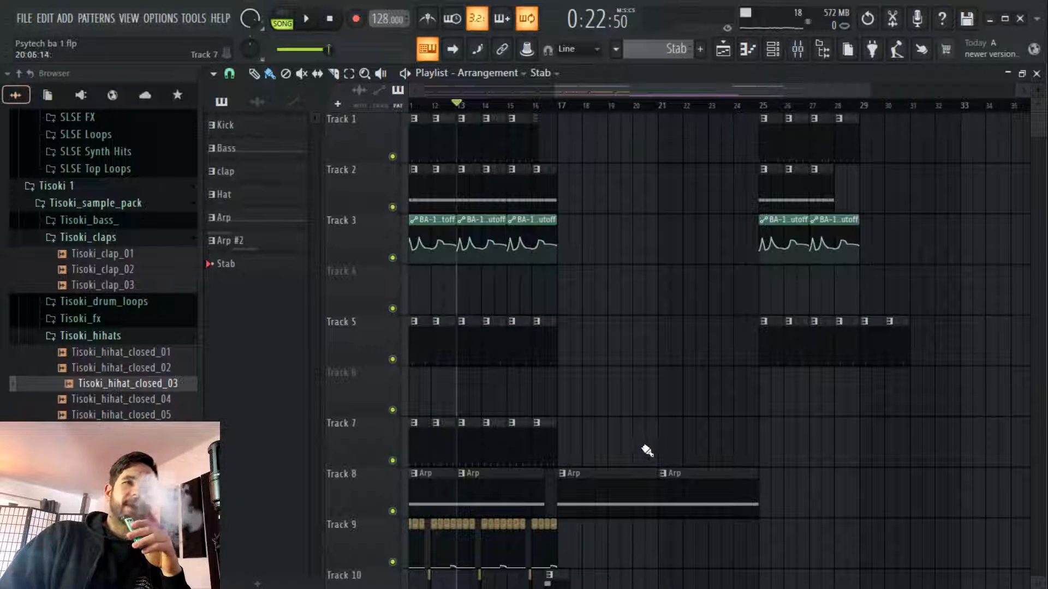
# Copy the opening Attack Sync'd automation clips from bars 1 to 3 on Tracks 9 and 10 to bar 17, and cue playback there
pyautogui.scroll(-4, 731, 117)
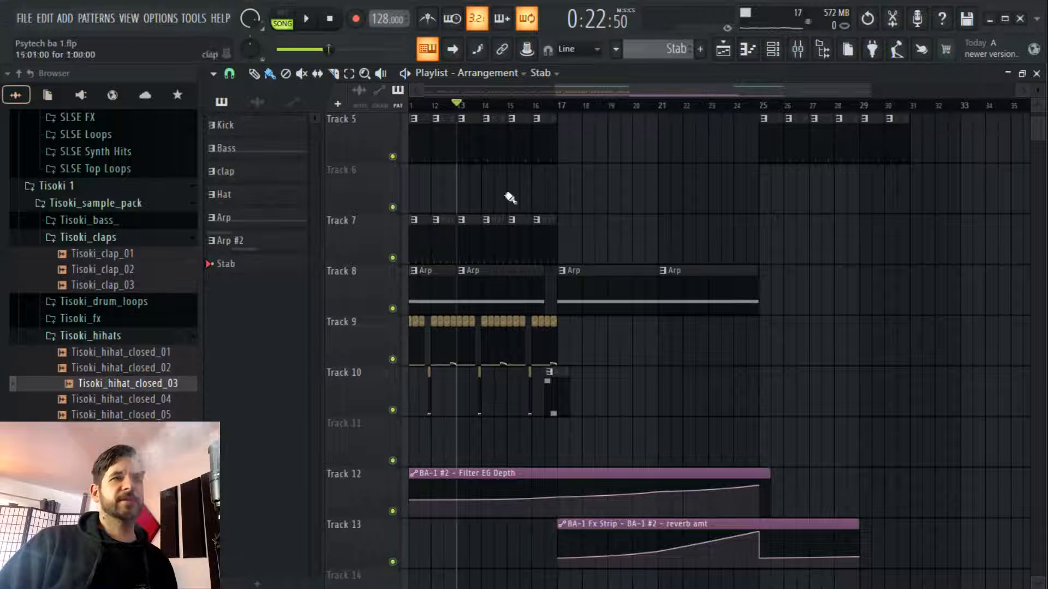
pyautogui.moveTo(571, 87); pyautogui.dragTo(436, 93)
pyautogui.moveTo(476, 429); pyautogui.dragTo(386, 341)
pyautogui.moveTo(485, 442); pyautogui.dragTo(410, 350)
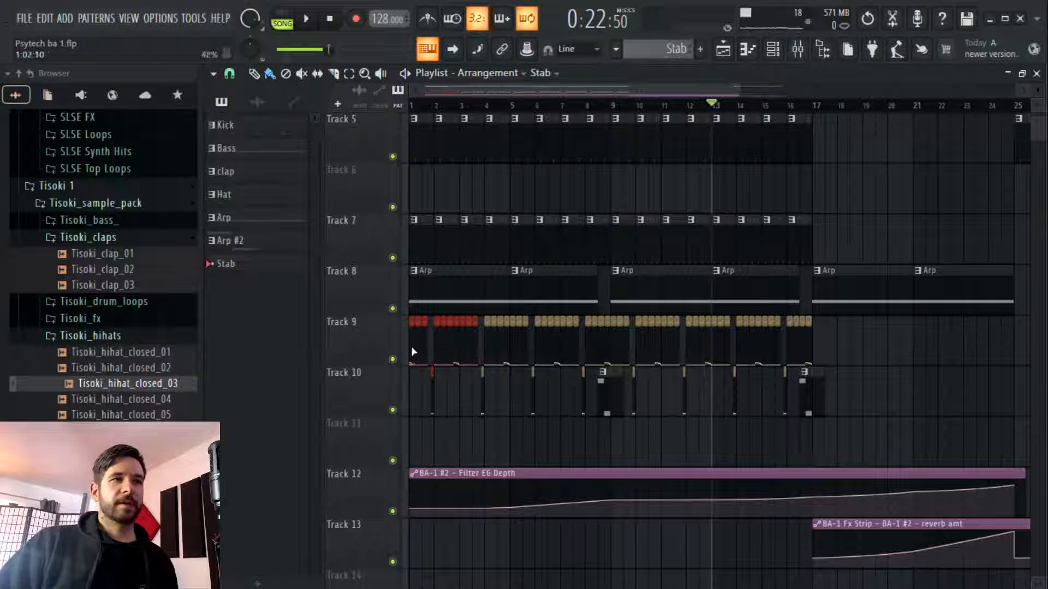
pyautogui.scroll(3, 467, 146)
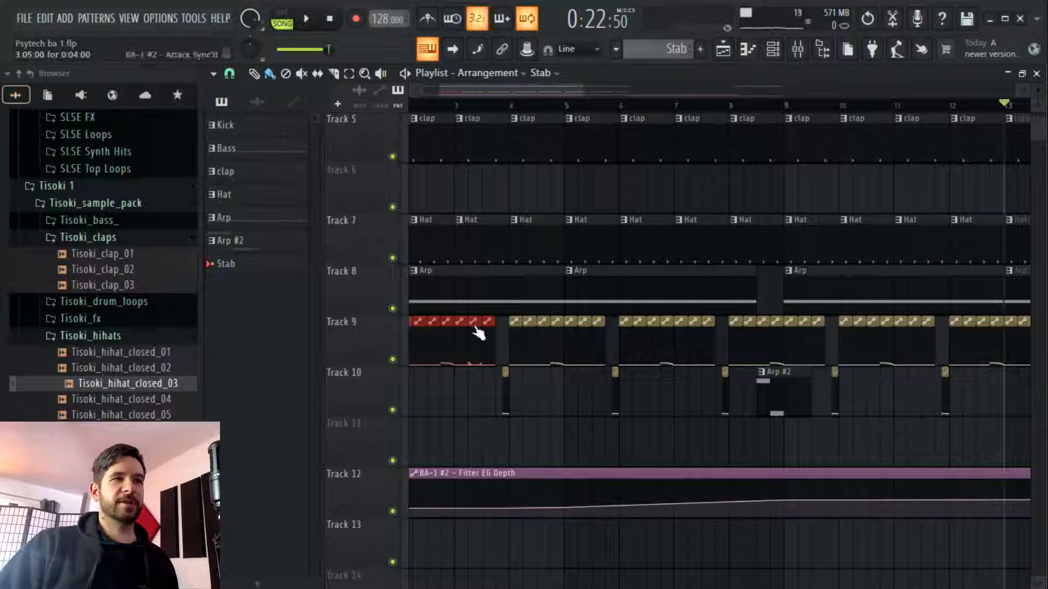
pyautogui.scroll(3, 479, 110)
pyautogui.moveTo(476, 323); pyautogui.dragTo(953, 354)
pyautogui.scroll(-1, 882, 451)
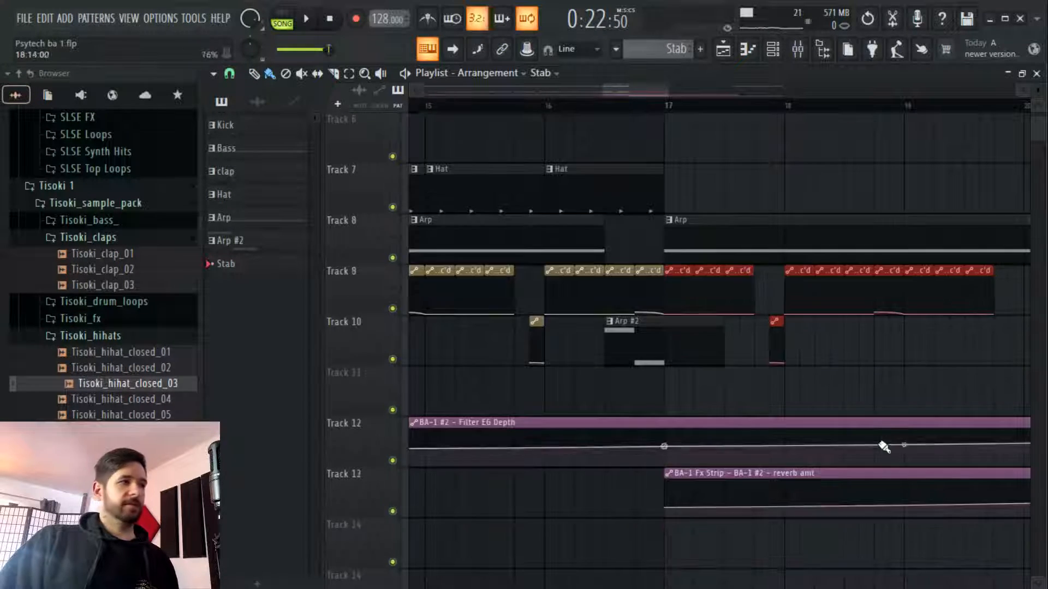
pyautogui.click(679, 111)
pyautogui.scroll(-6, 671, 106)
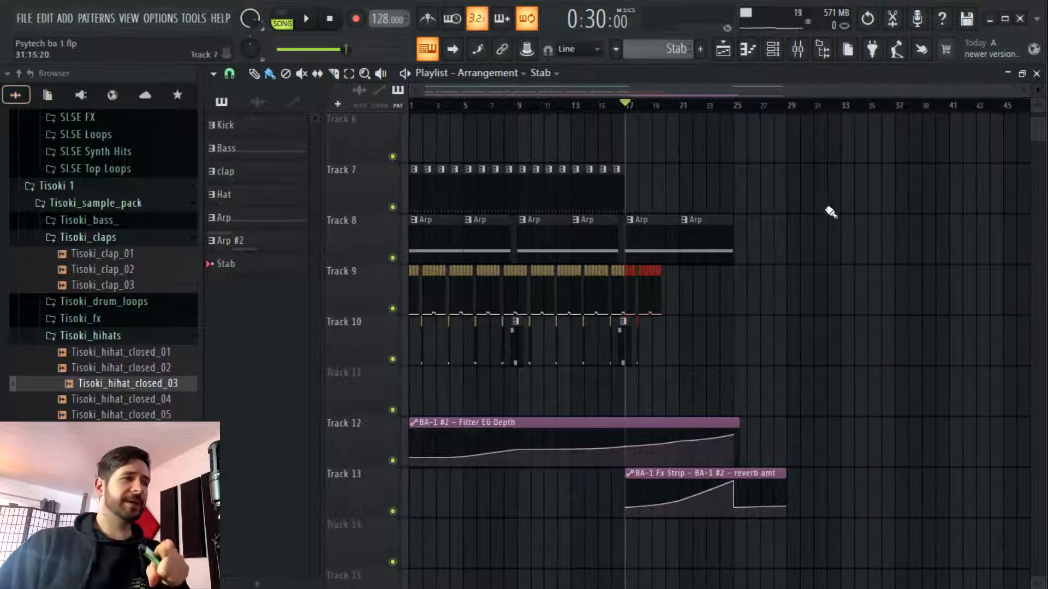
pyautogui.click(810, 52)
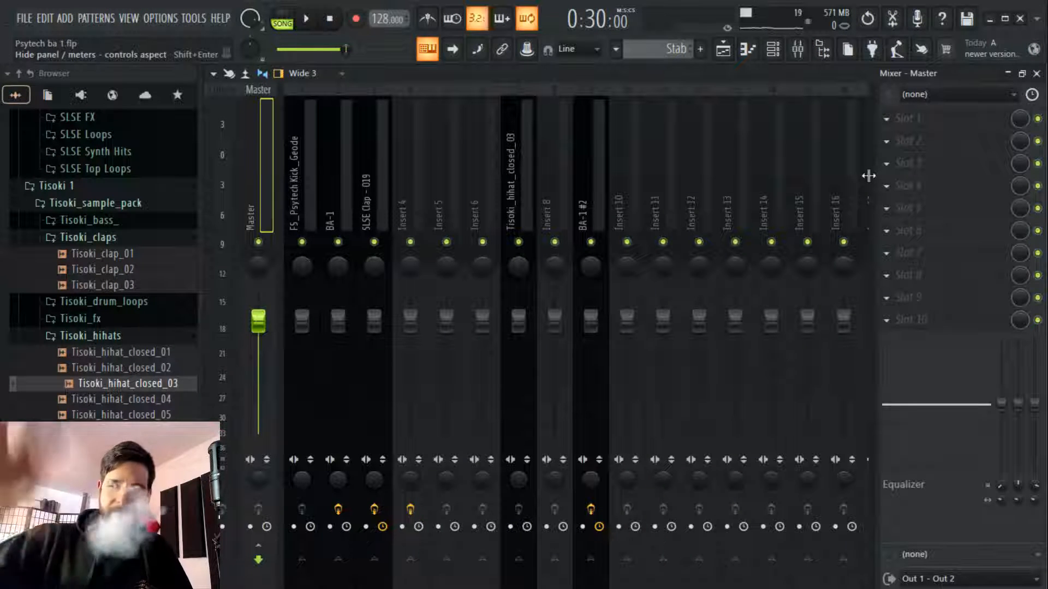
pyautogui.click(725, 48)
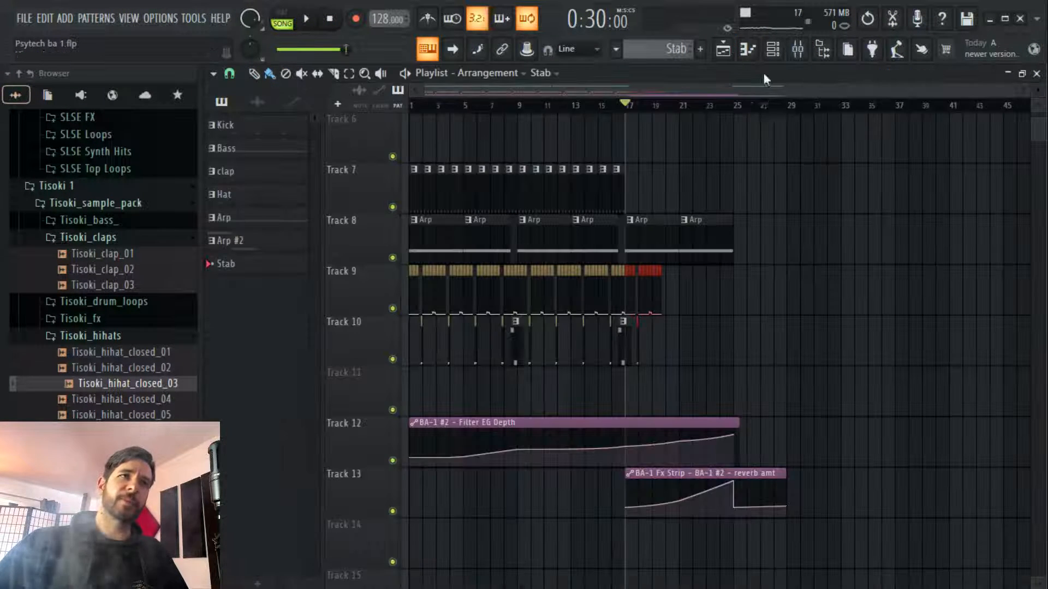
# Add a Bass clip at bar 28 on Track 2 so the bass runs to bar 29, and bring up the channel rack
pyautogui.scroll(3, 717, 104)
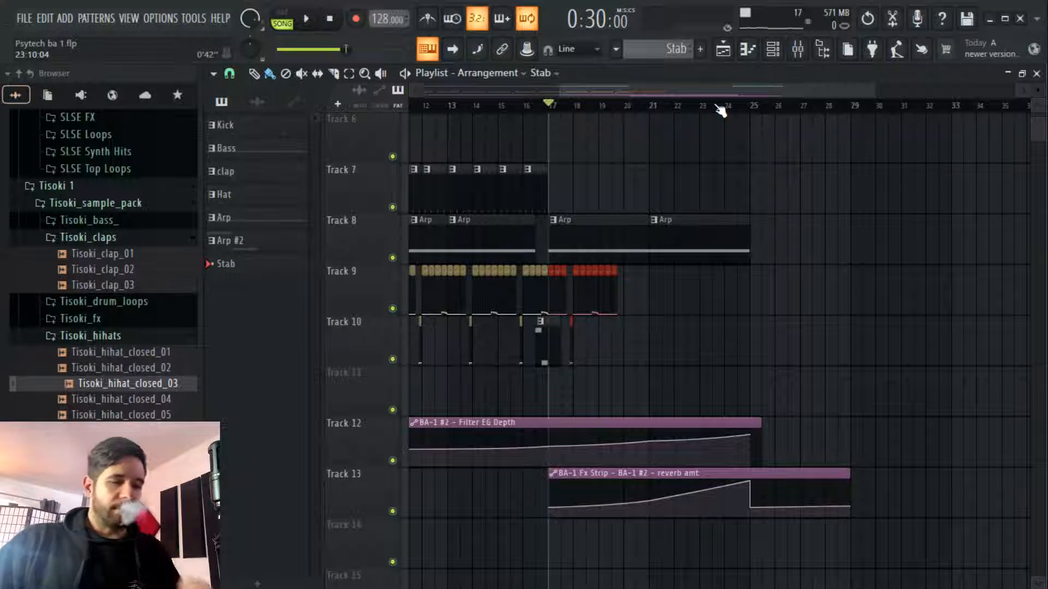
pyautogui.scroll(5, 807, 229)
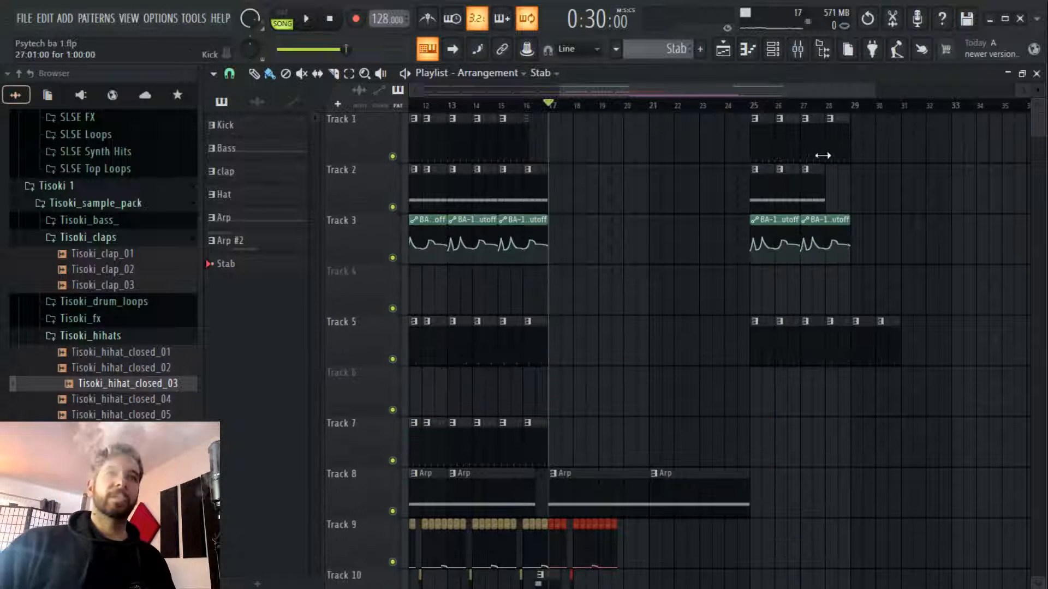
pyautogui.keyDown('ctrl'); pyautogui.scroll(3, 822, 163); pyautogui.keyUp('ctrl')
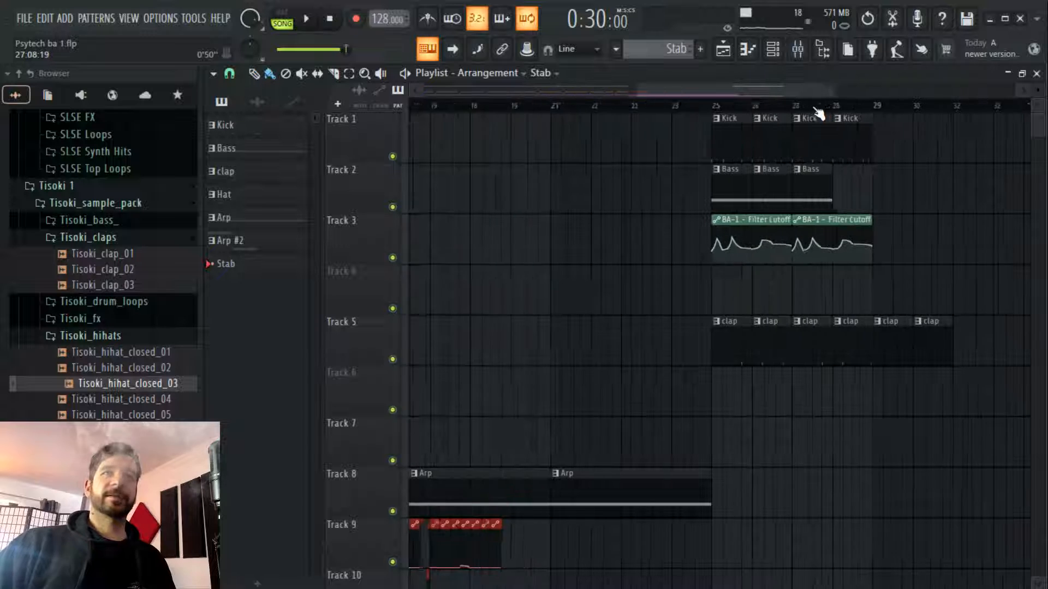
pyautogui.click(765, 58)
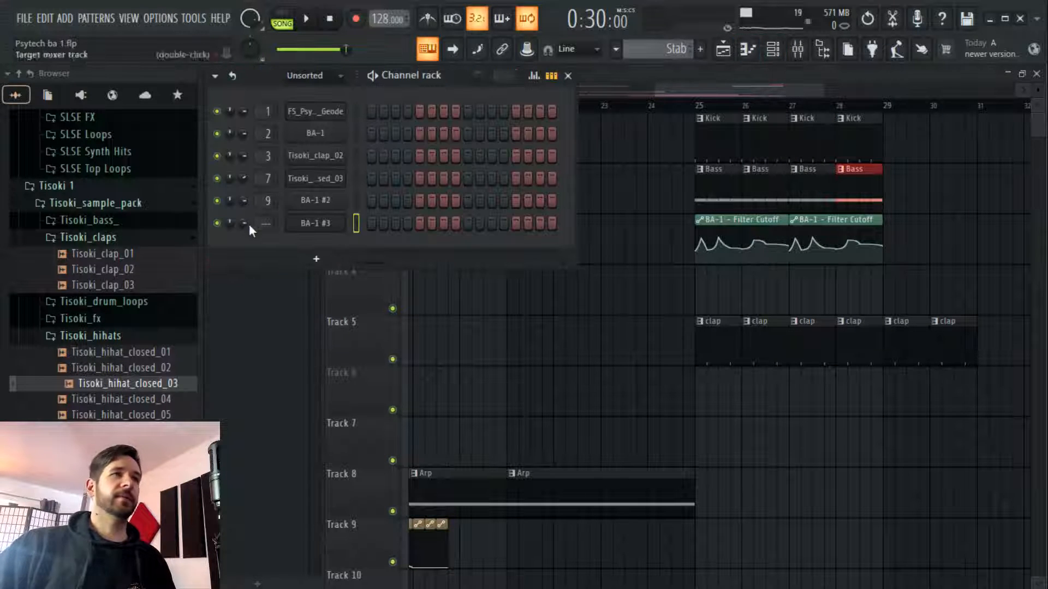
# Open the BA-1 #3 synth in a detached window and switch its interface to the black color theme
pyautogui.moveTo(295, 221); pyautogui.dragTo(232, 137)
pyautogui.click(229, 137)
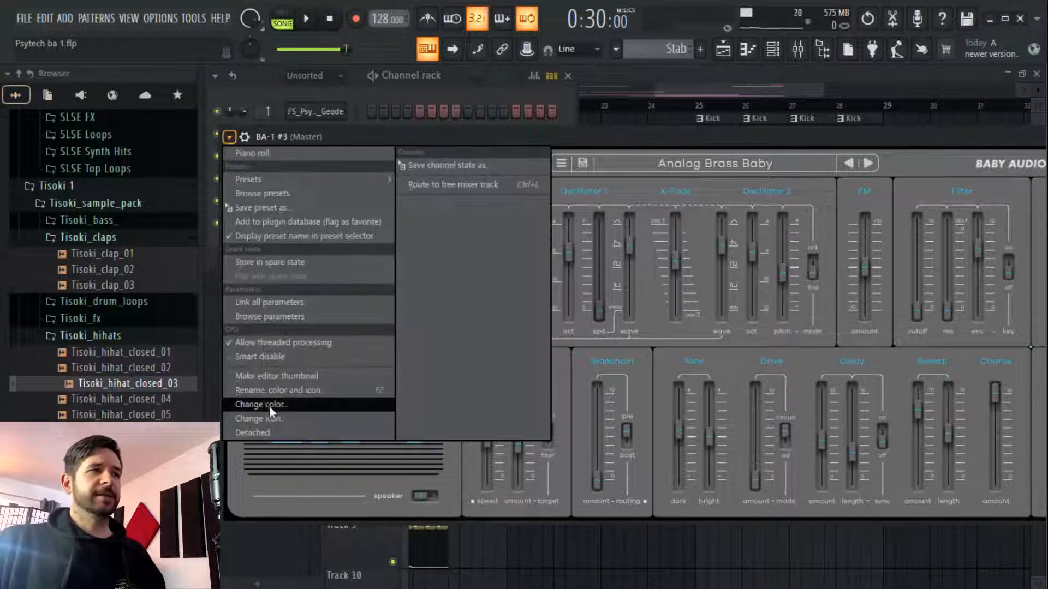
pyautogui.click(276, 433)
pyautogui.moveTo(499, 137); pyautogui.dragTo(341, 143)
pyautogui.click(82, 165)
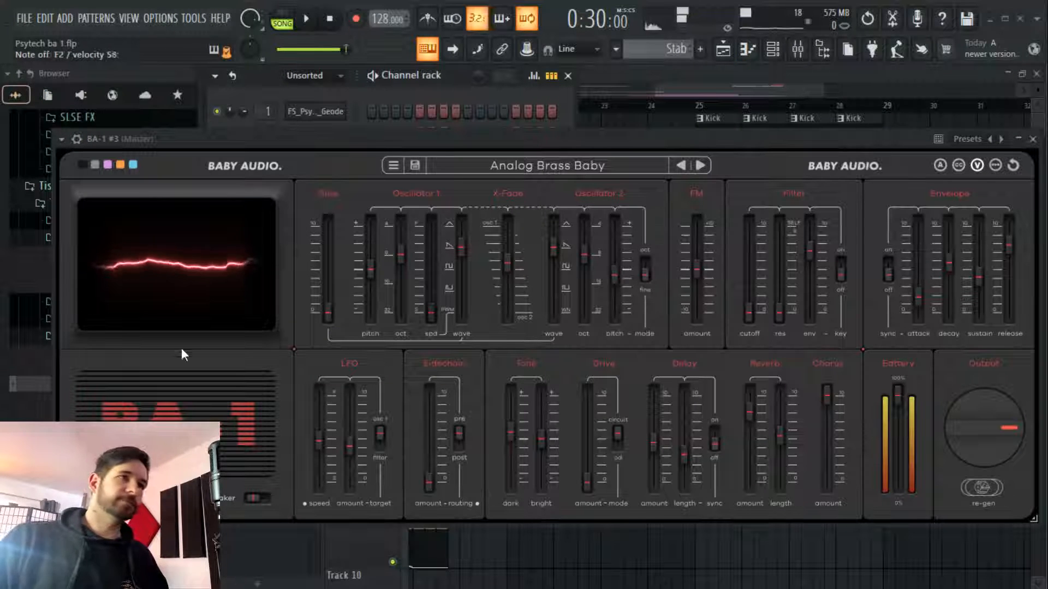
# Audition a few brass and string presets in BA-1 #3, and load the INIT preset as the starting point for the stab
pyautogui.moveTo(465, 267)
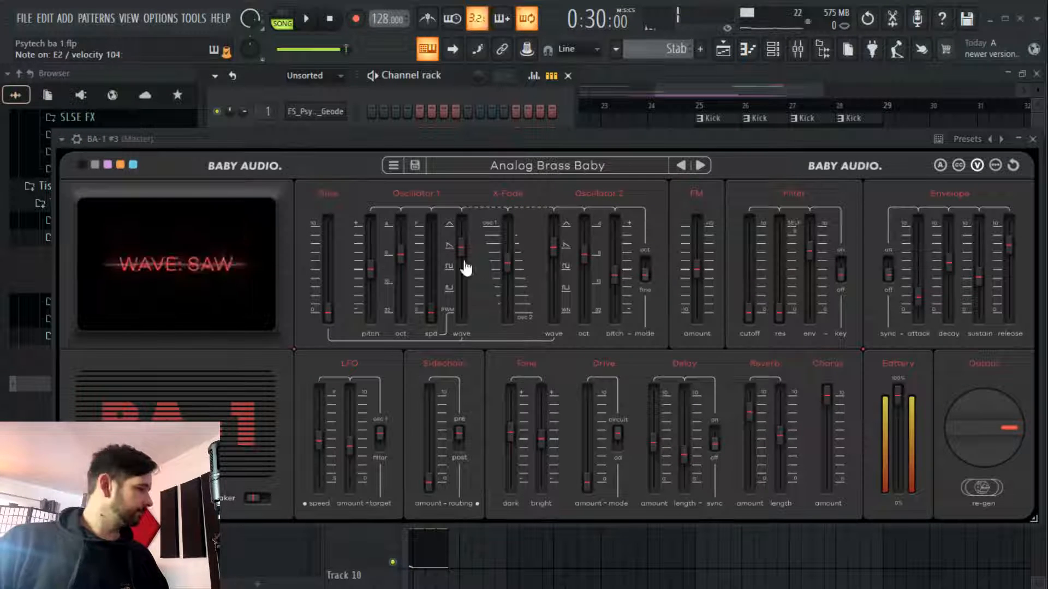
pyautogui.click(699, 166)
pyautogui.click(700, 165)
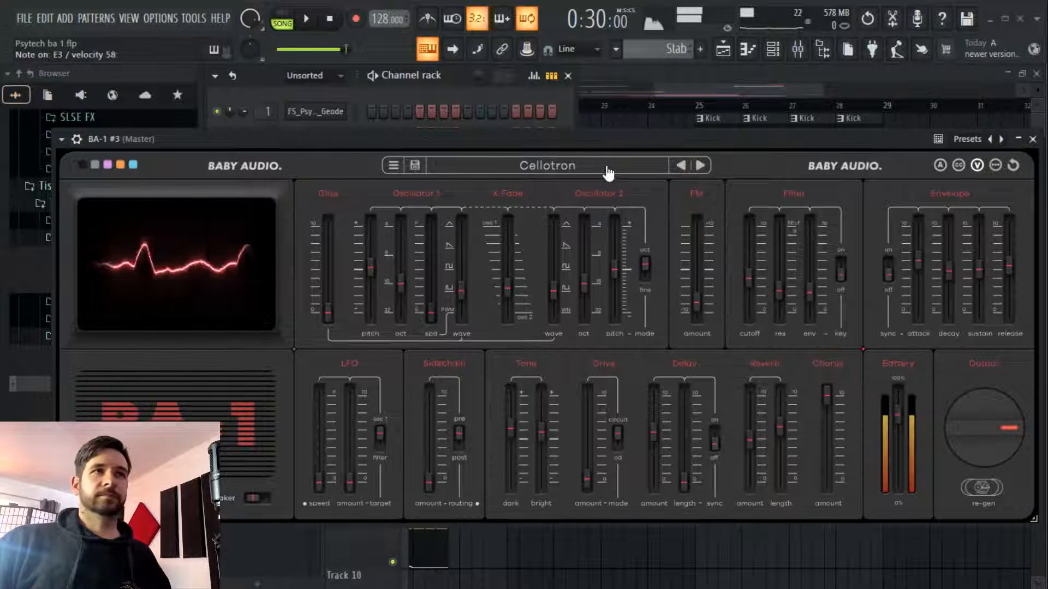
pyautogui.click(393, 165)
pyautogui.click(483, 219)
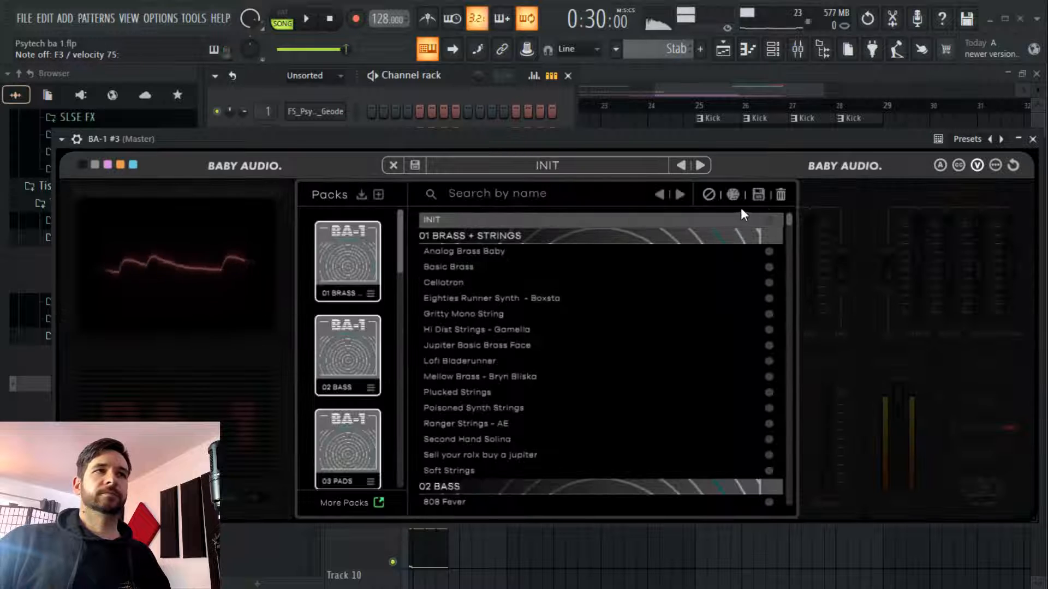
pyautogui.click(392, 165)
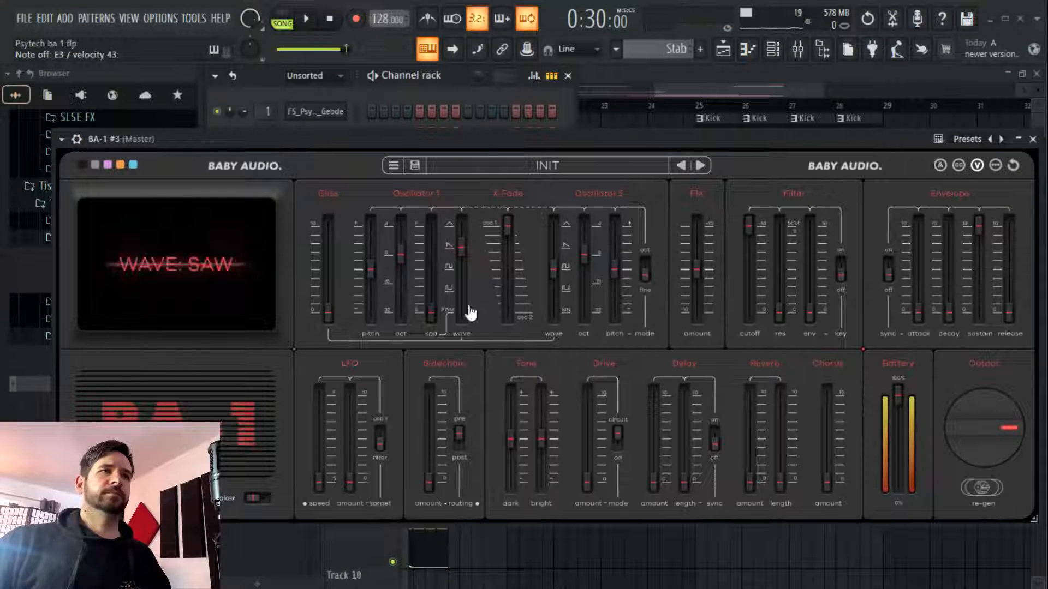
# Blend in oscillator 2 with the X-Fade, raise the FM amount and set oscillator 1's octave to 16
pyautogui.moveTo(507, 244); pyautogui.dragTo(508, 261)
pyautogui.moveTo(696, 269); pyautogui.dragTo(701, 238)
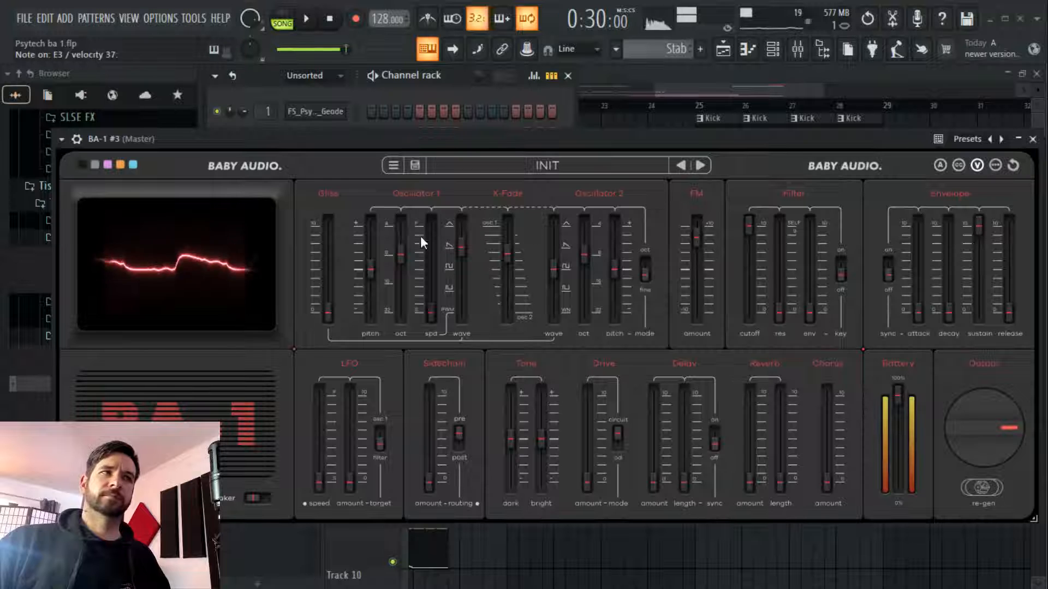
pyautogui.moveTo(374, 273); pyautogui.dragTo(397, 293)
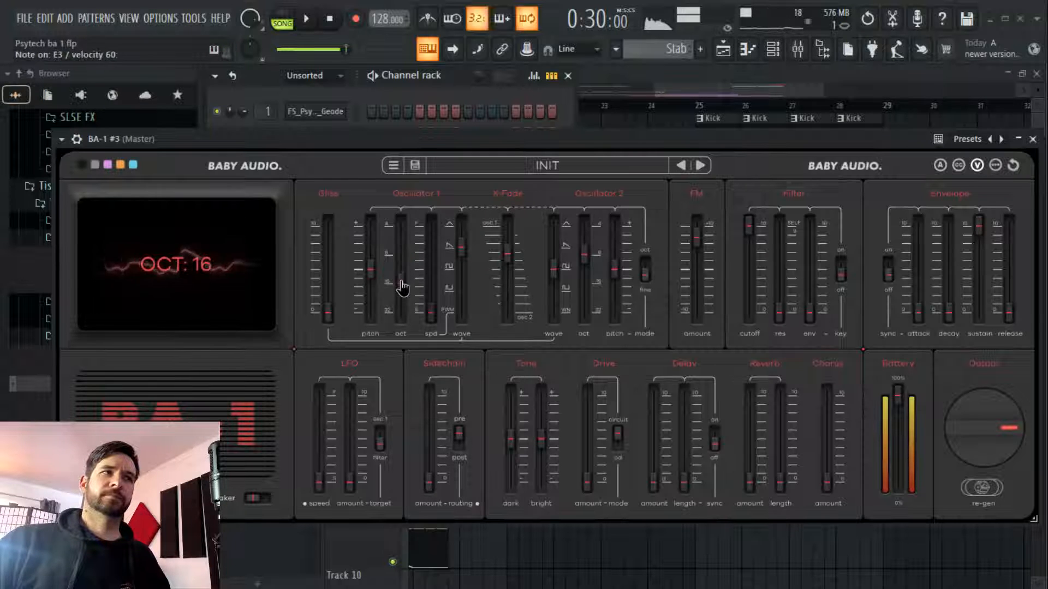
# Try different filter cutoff and oscillator 2 wave settings, ending with FM at +19, a nearly open filter and oscillator 2 on triangle
pyautogui.moveTo(748, 229); pyautogui.dragTo(746, 282)
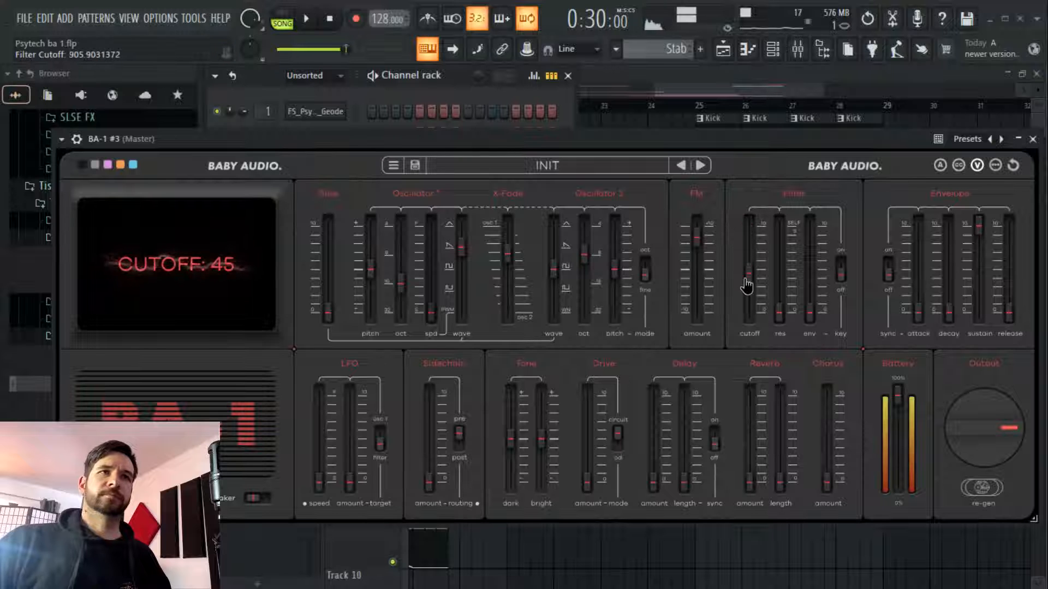
pyautogui.moveTo(554, 266); pyautogui.dragTo(562, 346)
pyautogui.moveTo(697, 239); pyautogui.dragTo(695, 271)
pyautogui.moveTo(759, 270); pyautogui.dragTo(756, 234)
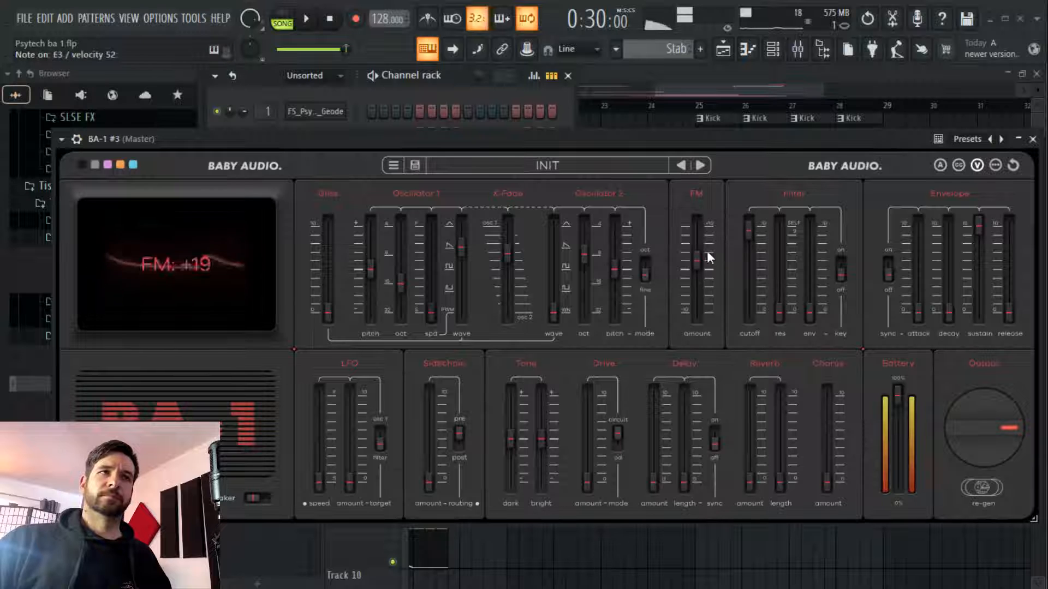
pyautogui.click(609, 277)
pyautogui.moveTo(553, 312); pyautogui.dragTo(559, 236)
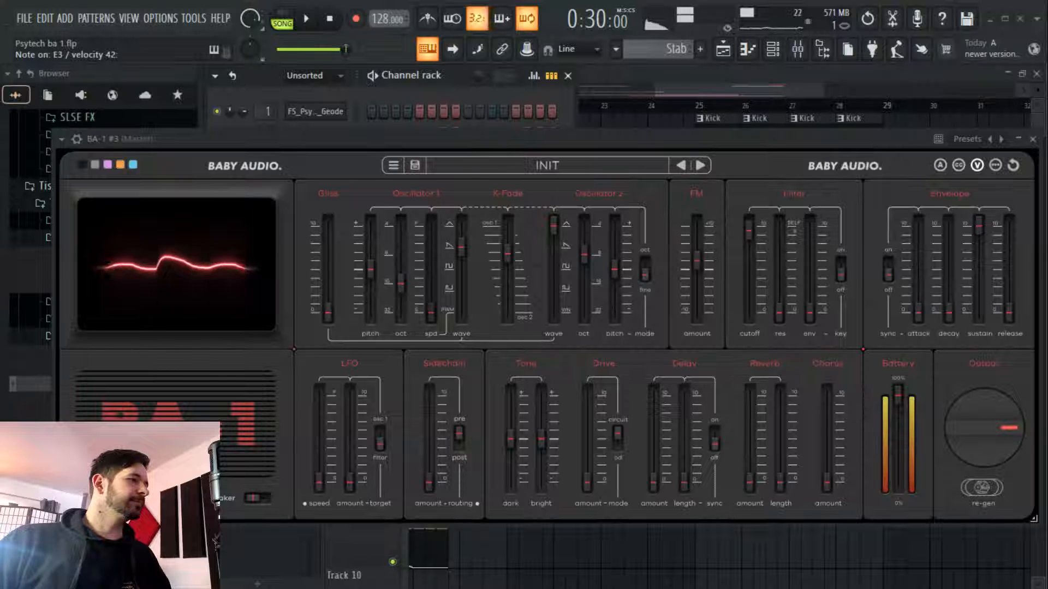
# Lower the filter cutoff to 35 with a medium envelope amount, and modulate oscillator 1 with a fast LFO at amount 79
pyautogui.moveTo(749, 232); pyautogui.dragTo(747, 297)
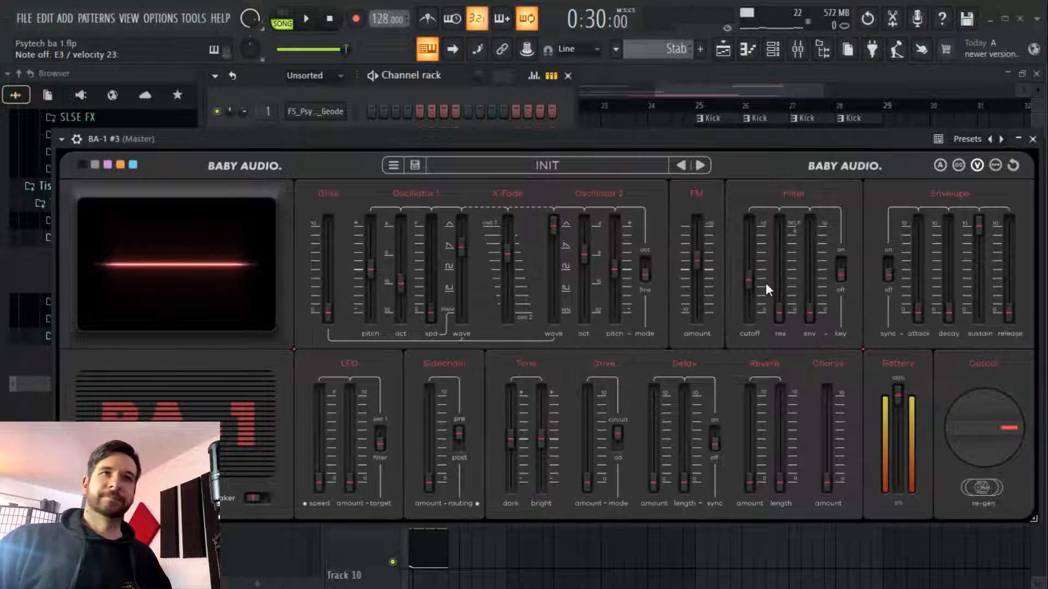
pyautogui.moveTo(810, 308); pyautogui.dragTo(802, 264)
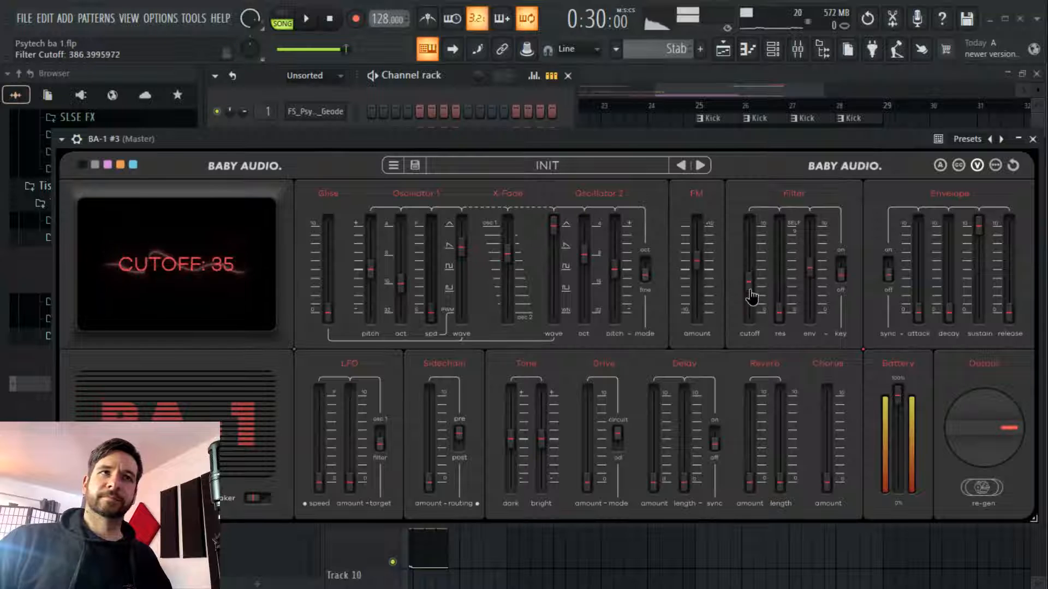
pyautogui.moveTo(350, 483); pyautogui.dragTo(356, 421)
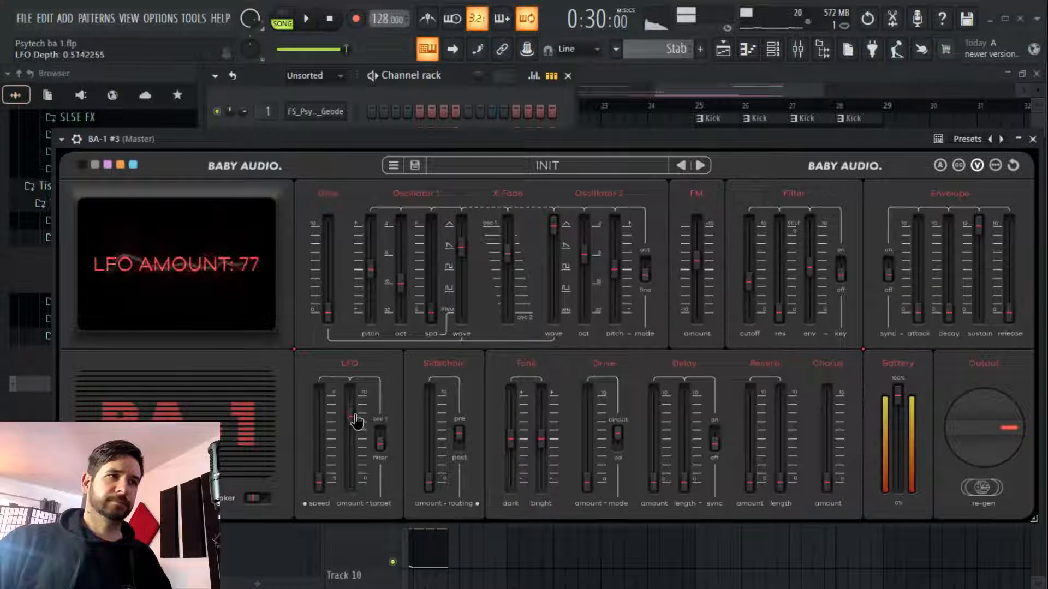
pyautogui.click(382, 439)
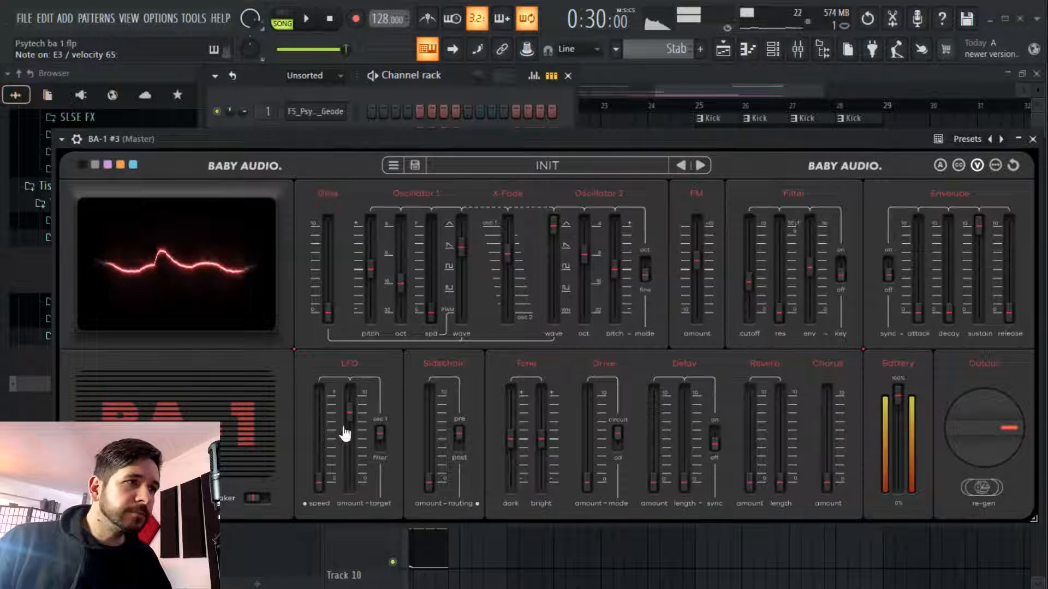
pyautogui.moveTo(322, 497); pyautogui.dragTo(326, 409)
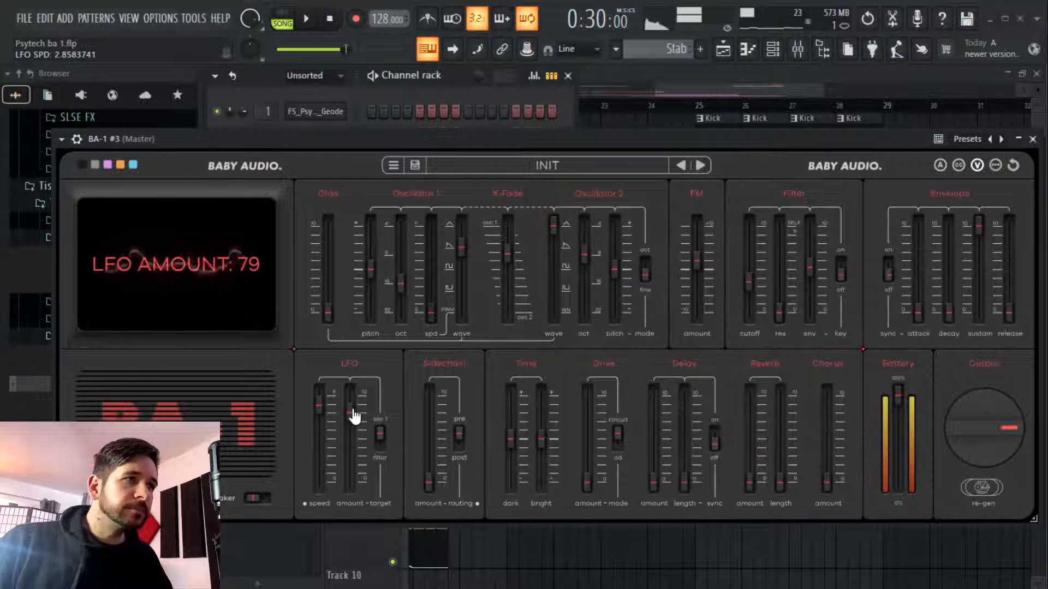
# Set the filter cutoff to 60 and filter envelope to 86, and shape the envelope with long decay, high sustain and release 48
pyautogui.moveTo(750, 291); pyautogui.dragTo(746, 267)
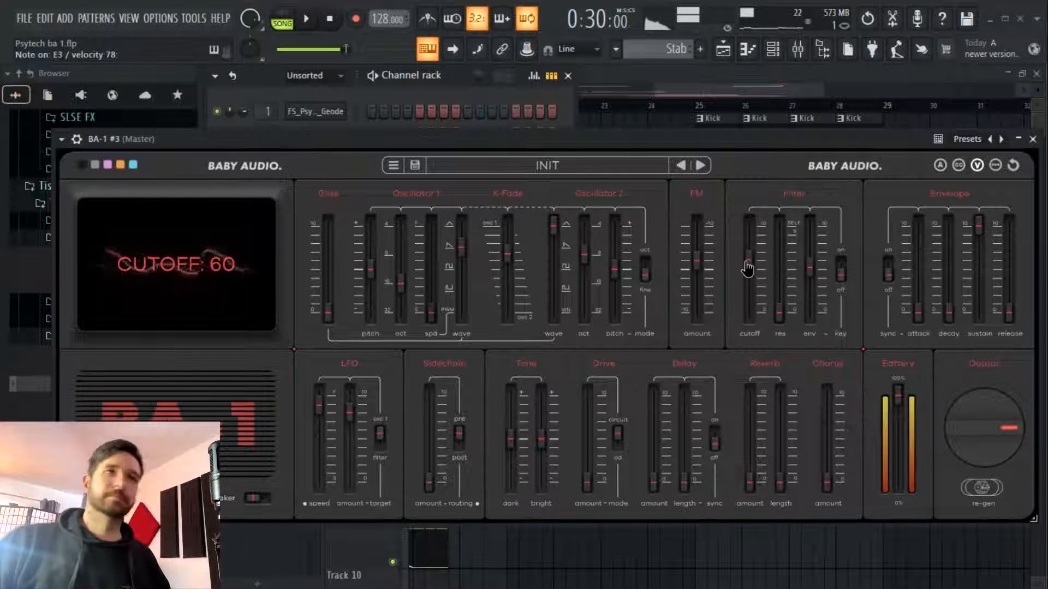
pyautogui.moveTo(810, 271); pyautogui.dragTo(815, 238)
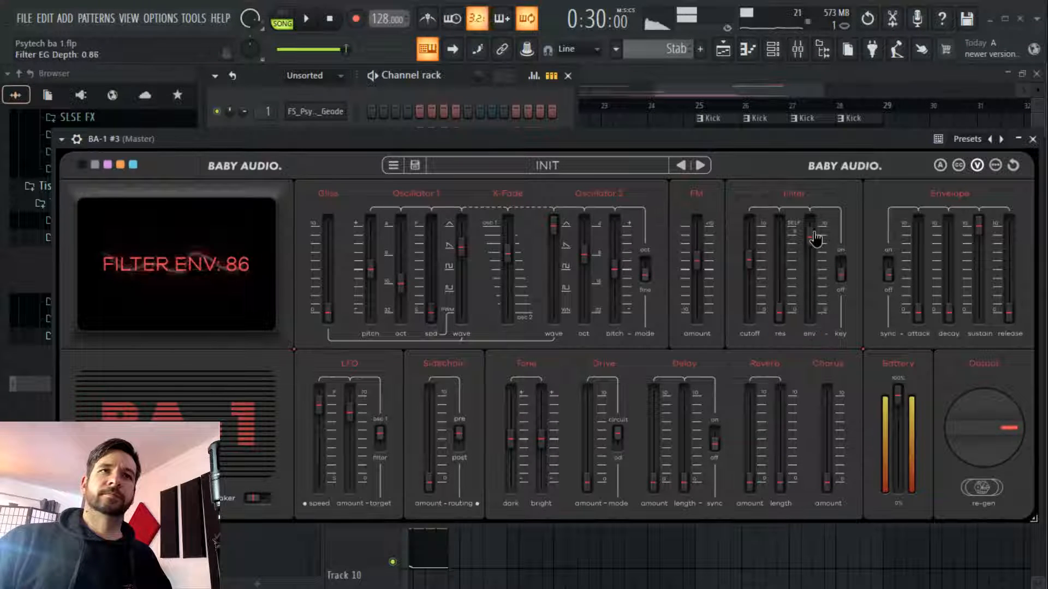
pyautogui.moveTo(978, 228); pyautogui.dragTo(959, 378)
pyautogui.moveTo(949, 315); pyautogui.dragTo(921, 361)
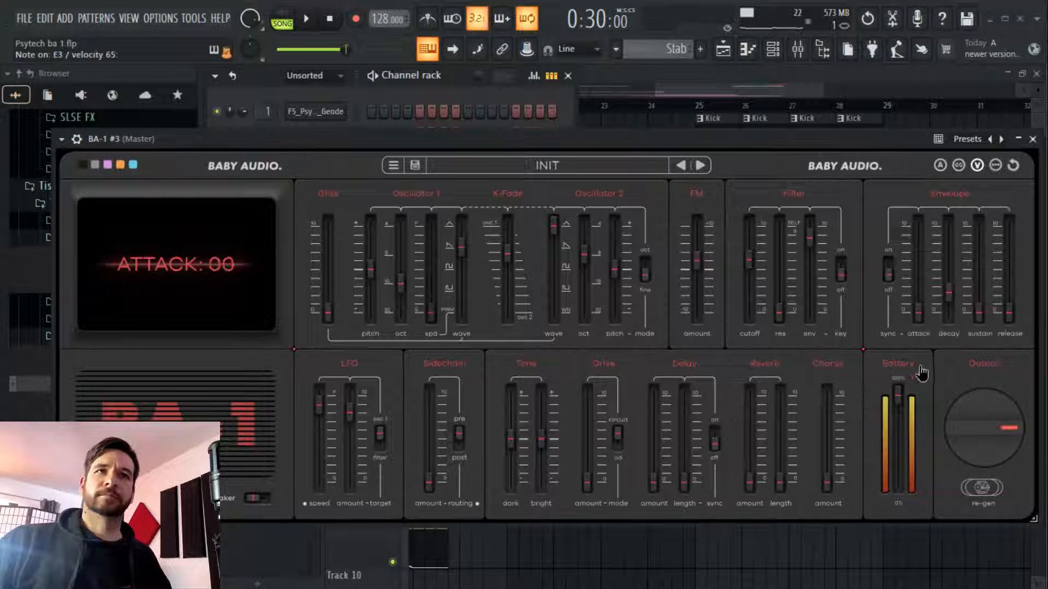
pyautogui.moveTo(948, 293); pyautogui.dragTo(950, 262)
pyautogui.moveTo(978, 314); pyautogui.dragTo(1004, 282)
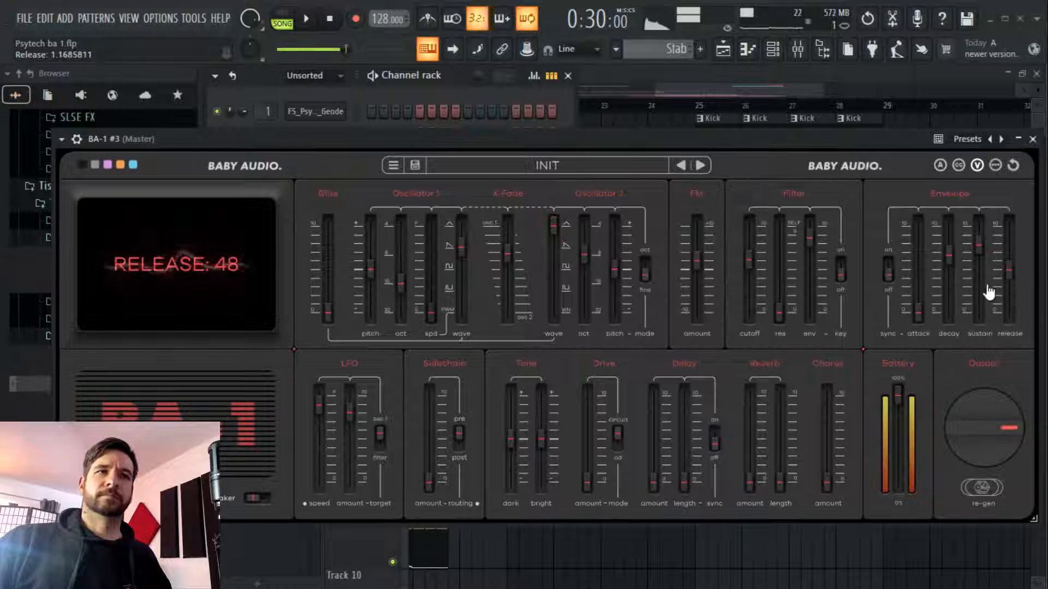
# Thicken the stab with some drive and chorus, and change oscillator 2 to the saw wave with slightly more FM and lower filter cutoff
pyautogui.moveTo(587, 483)
pyautogui.mouseDown()
pyautogui.moveTo(587, 411)
pyautogui.moveTo(593, 465)
pyautogui.mouseUp()
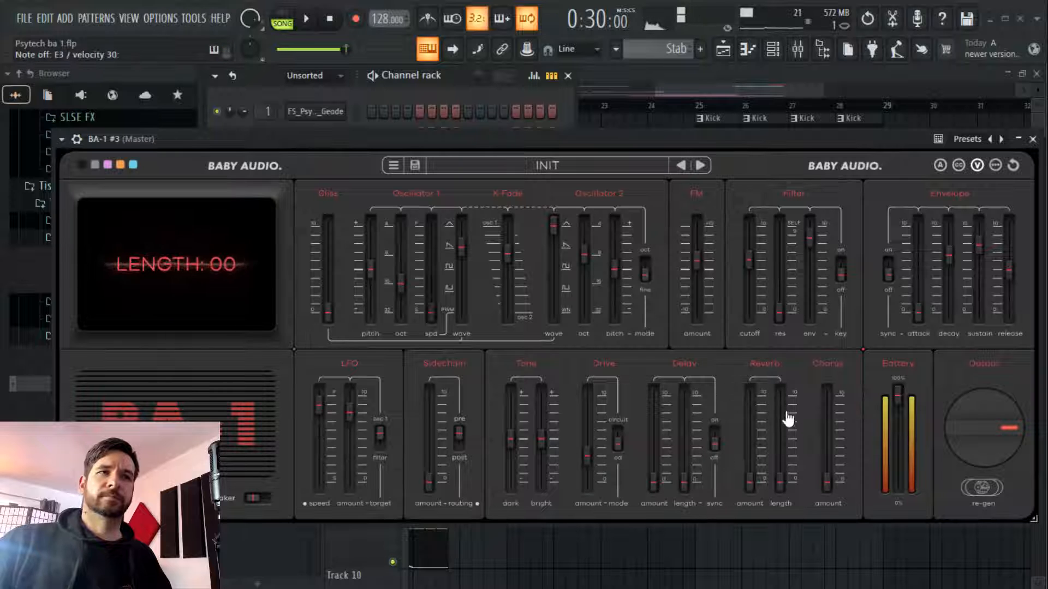
pyautogui.moveTo(828, 484); pyautogui.dragTo(827, 431)
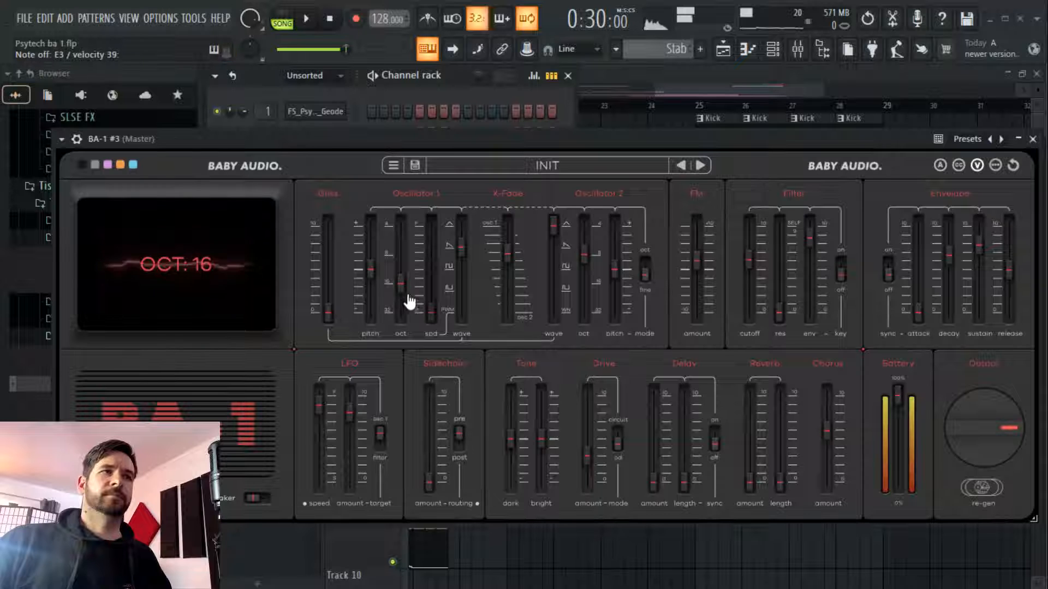
pyautogui.moveTo(559, 236); pyautogui.dragTo(555, 258)
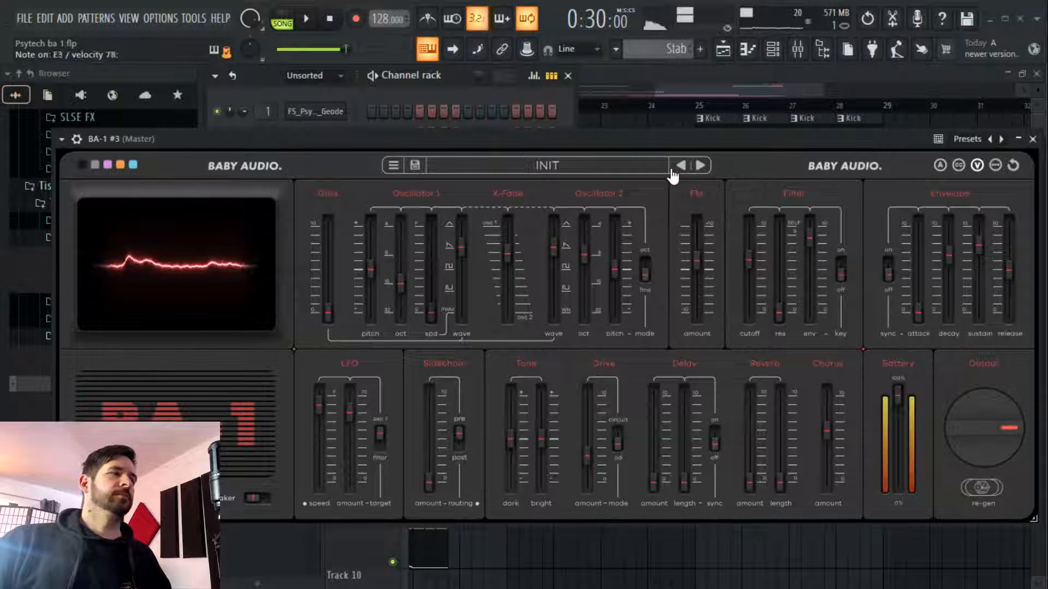
pyautogui.moveTo(695, 262); pyautogui.dragTo(749, 273)
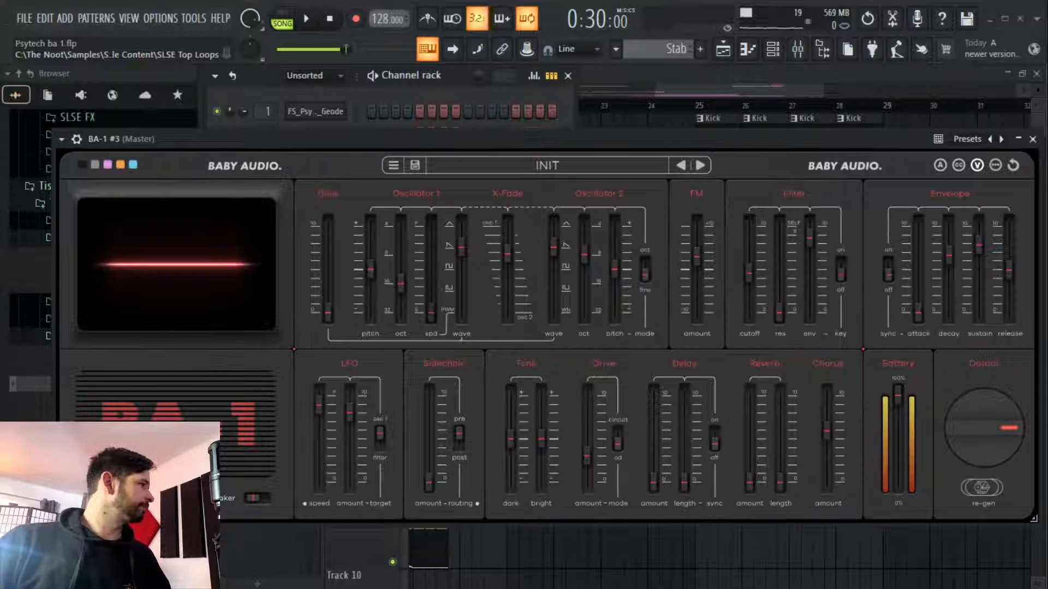
pyautogui.click(454, 93)
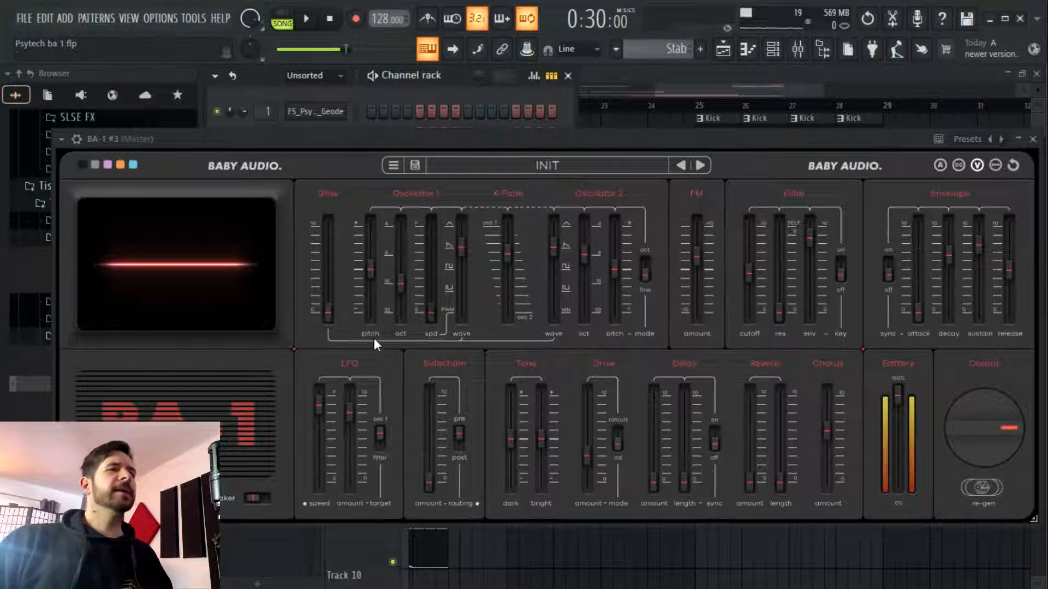
# Close the synth and add an E3 note in BA-1 #3's piano roll, stretched from bar 1 to bar 5
pyautogui.click(1032, 139)
pyautogui.rightClick(320, 228)
pyautogui.click(376, 222)
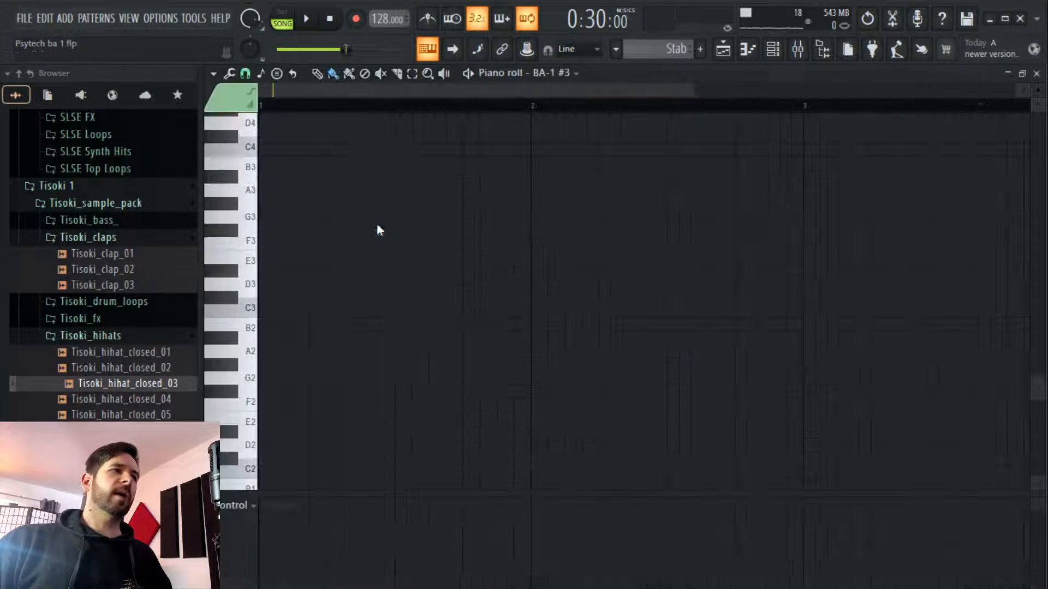
pyautogui.click(282, 257)
pyautogui.moveTo(320, 261); pyautogui.dragTo(935, 260)
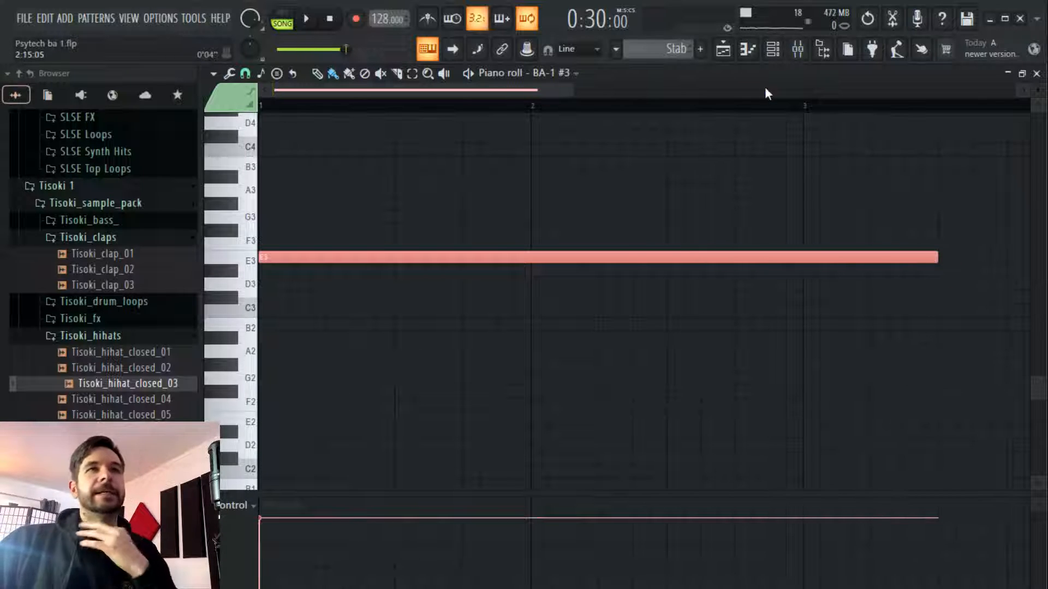
pyautogui.hscroll(3, 771, 95)
pyautogui.hscroll(3, 771, 97)
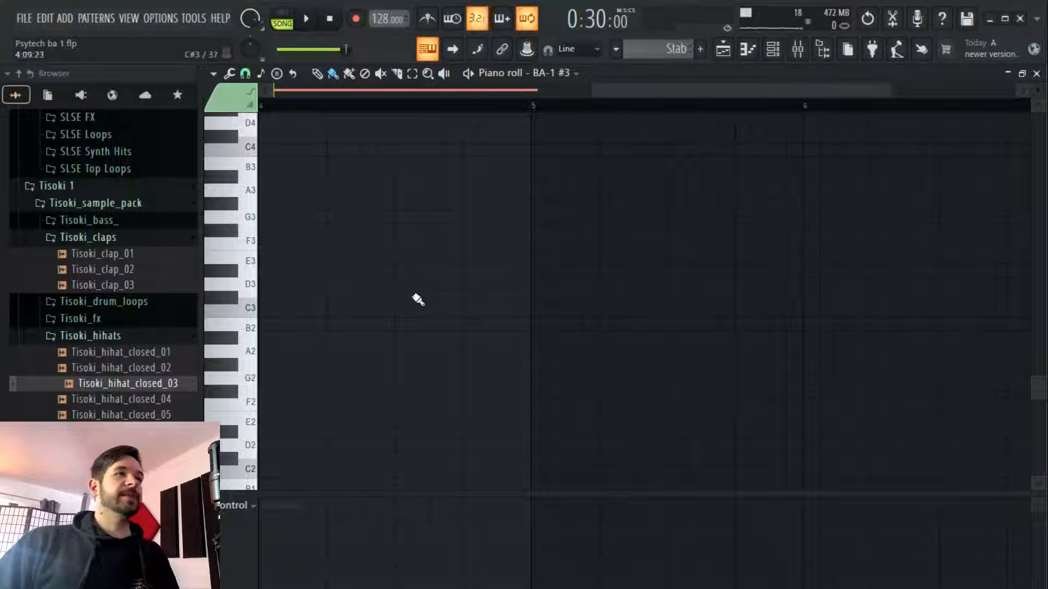
pyautogui.scroll(-4, 471, 103)
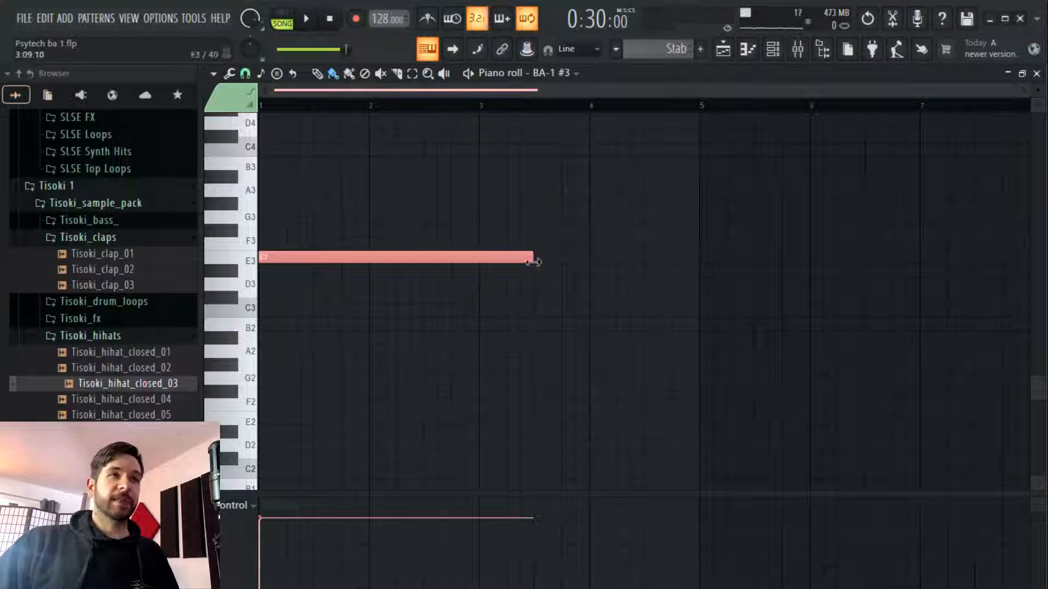
pyautogui.moveTo(535, 260); pyautogui.dragTo(699, 271)
# Return to the playlist, try placing a pattern clip at bar 25 on Track 4 and remove it
pyautogui.click(725, 55)
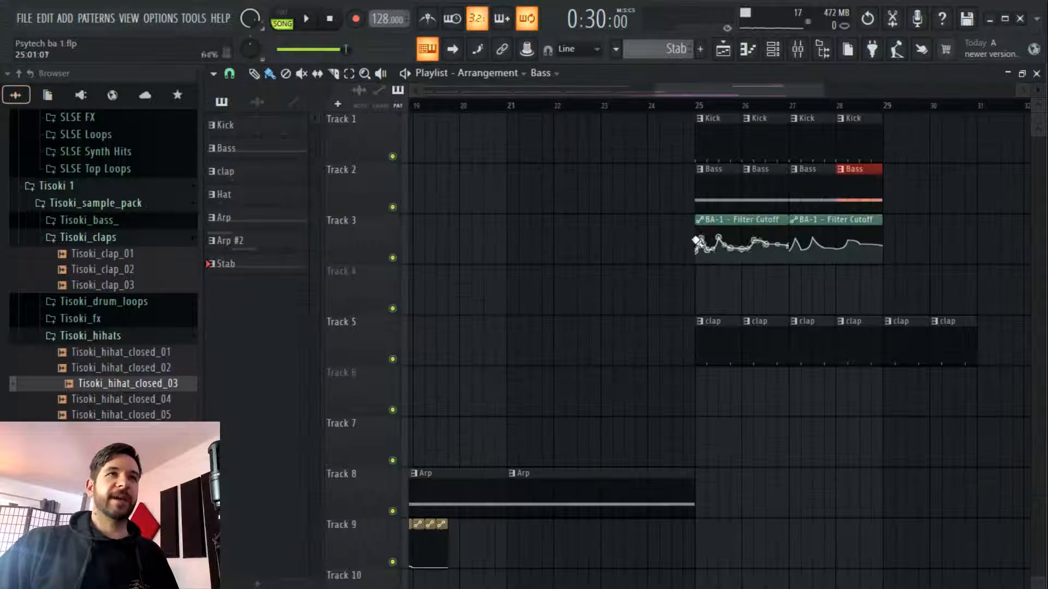
pyautogui.click(700, 280)
pyautogui.rightClick(734, 284)
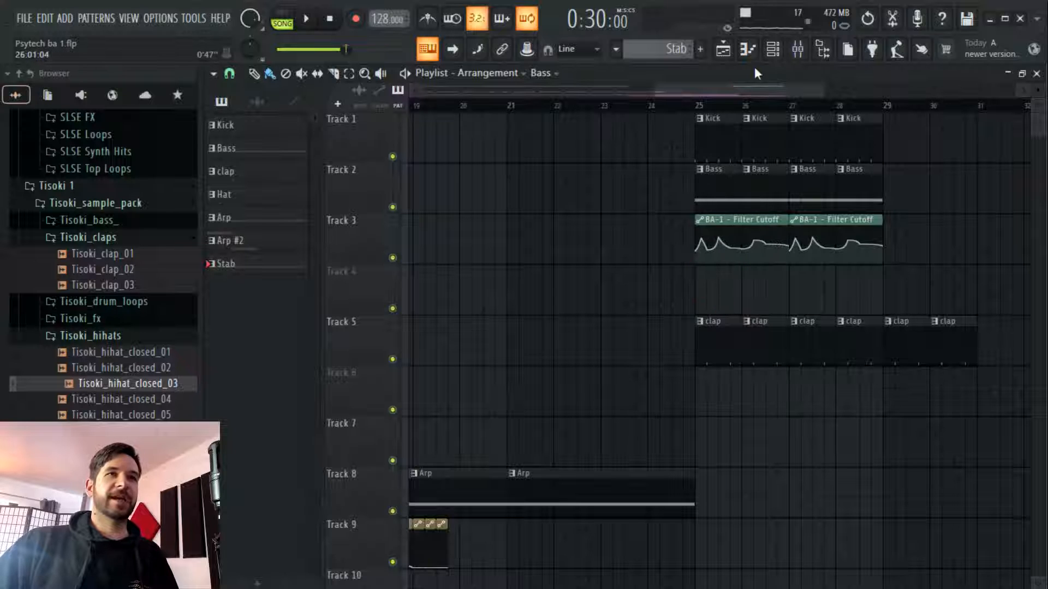
# Select the Stab pattern and place a clip of it at bar 25 on Track 4 of the playlist
pyautogui.click(672, 50)
pyautogui.click(679, 140)
pyautogui.moveTo(731, 285); pyautogui.dragTo(718, 291)
pyautogui.click(674, 106)
pyautogui.scroll(3, 733, 116)
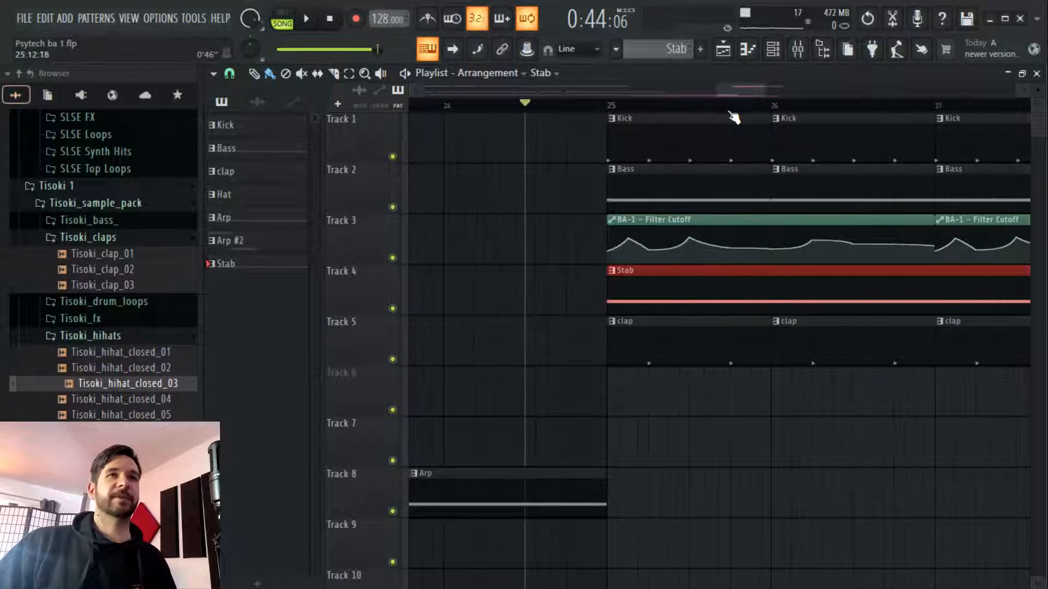
# Slice the Stab clip on Track 4 one beat after bar 25 and delete the remainder
pyautogui.hscroll(3, 643, 100)
pyautogui.click(335, 75)
pyautogui.hscroll(6, 476, 90)
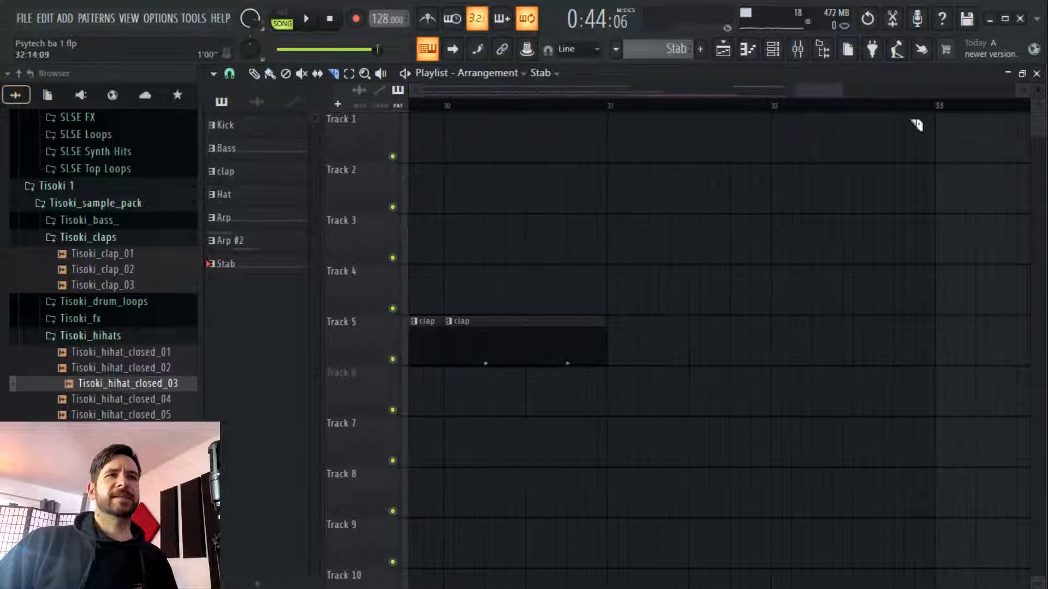
pyautogui.moveTo(830, 89); pyautogui.dragTo(747, 96)
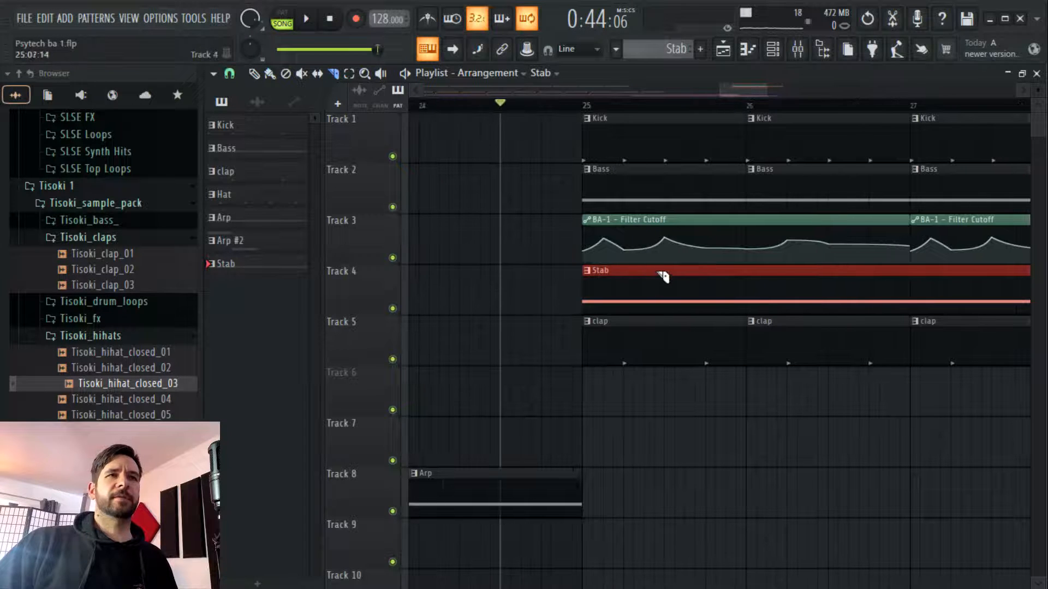
pyautogui.moveTo(623, 275); pyautogui.dragTo(624, 309)
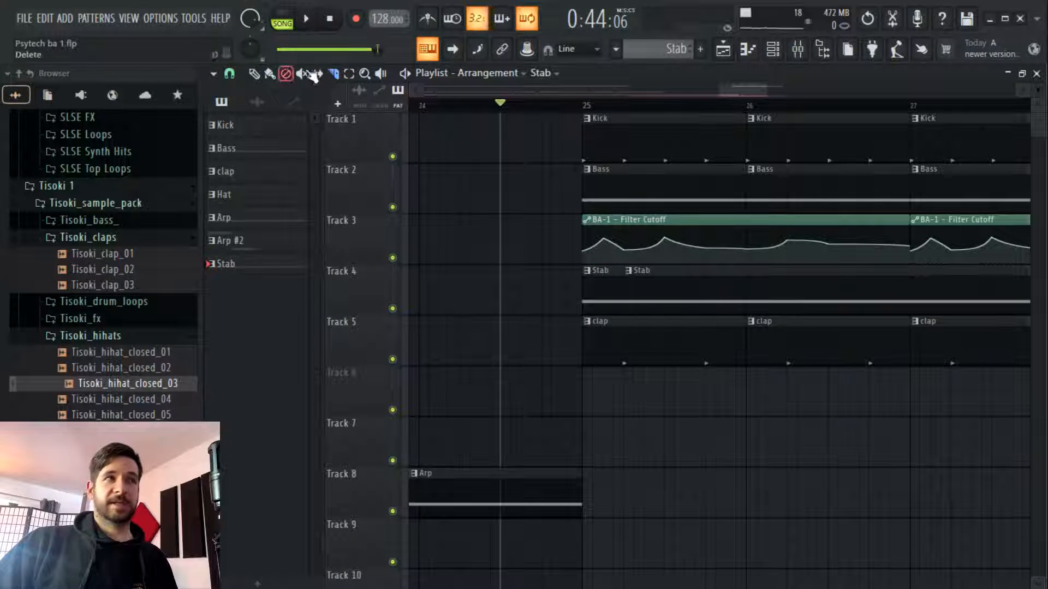
pyautogui.click(269, 75)
pyautogui.rightClick(674, 290)
pyautogui.click(573, 103)
# Route the BA-1 #3 channel to mixer Insert 10 and load BA-1 Fx Strip in its Slot 4
pyautogui.click(797, 49)
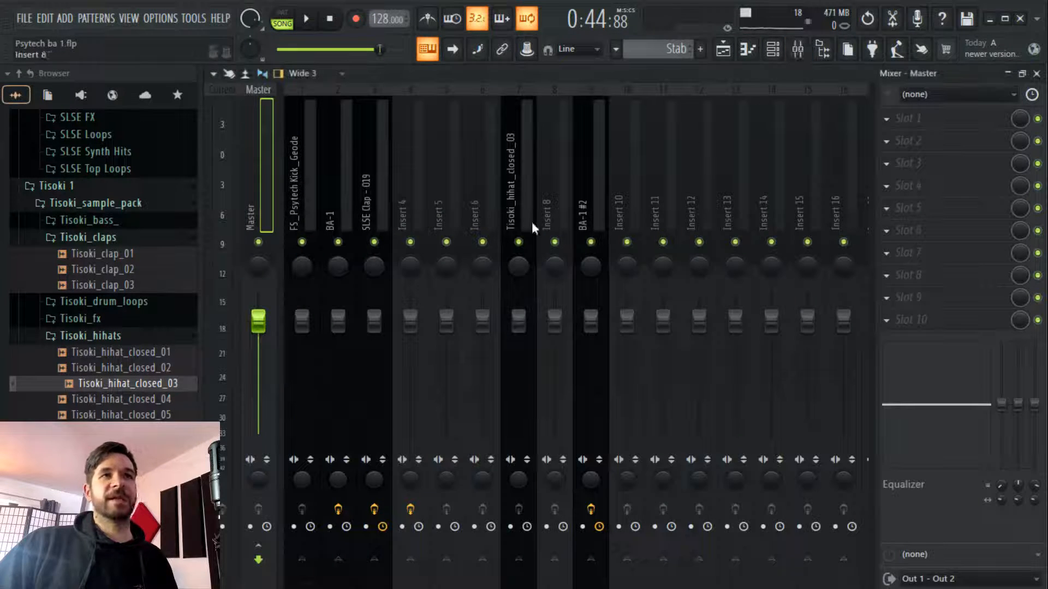
pyautogui.rightClick(623, 204)
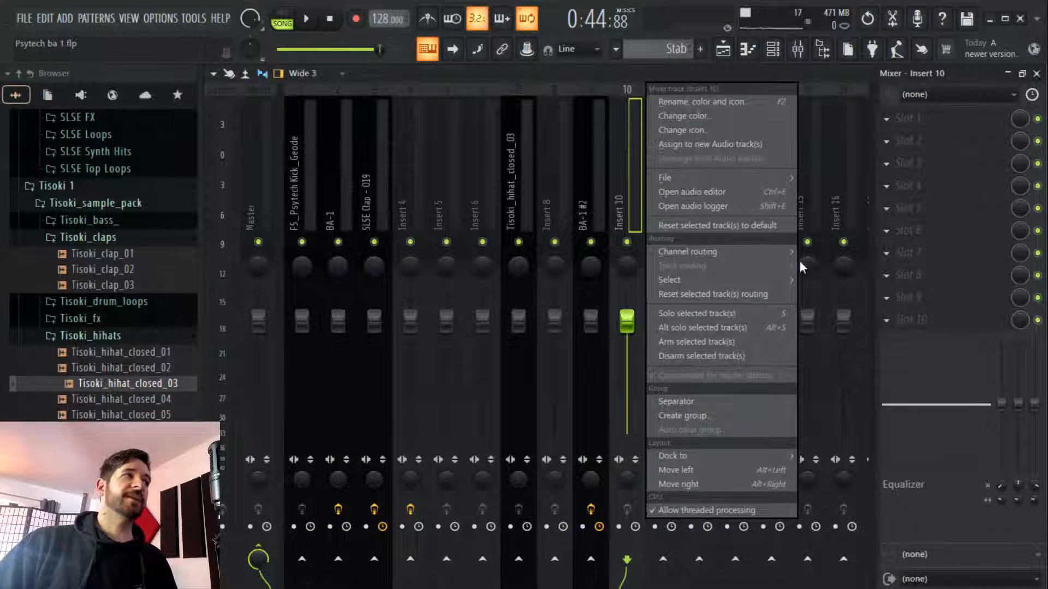
pyautogui.moveTo(772, 253)
pyautogui.click(817, 255)
pyautogui.click(923, 182)
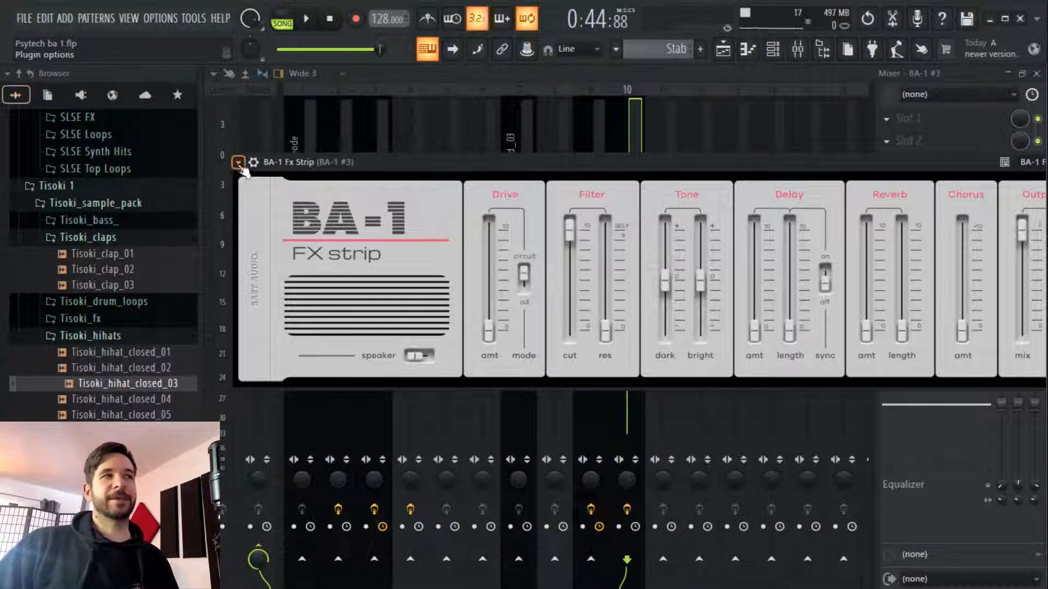
# Reposition the BA-1 Fx Strip window, return to the playlist and close the effect
pyautogui.click(238, 163)
pyautogui.click(293, 472)
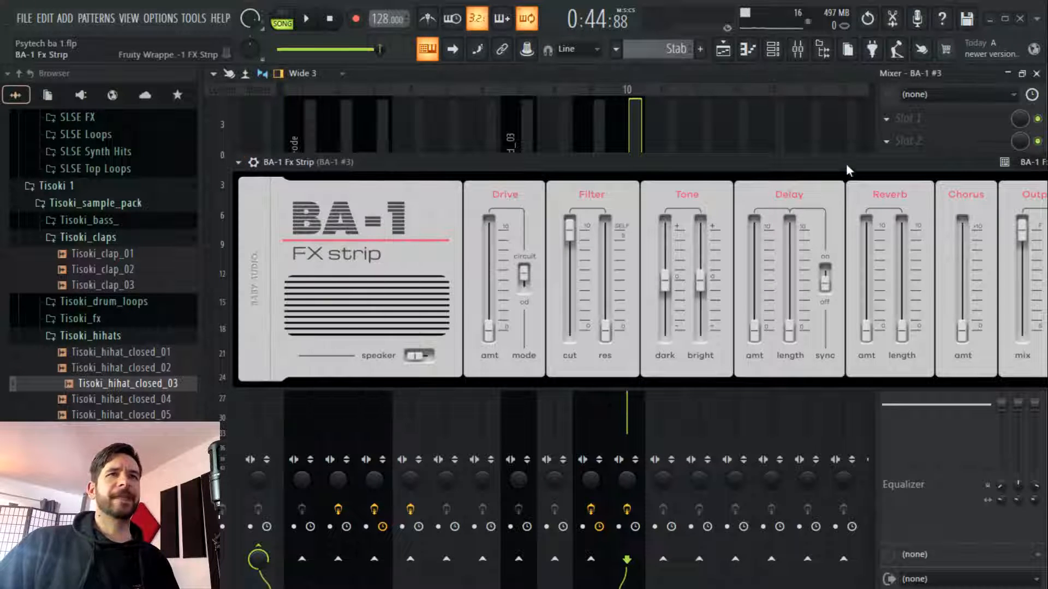
pyautogui.moveTo(842, 166); pyautogui.dragTo(746, 187)
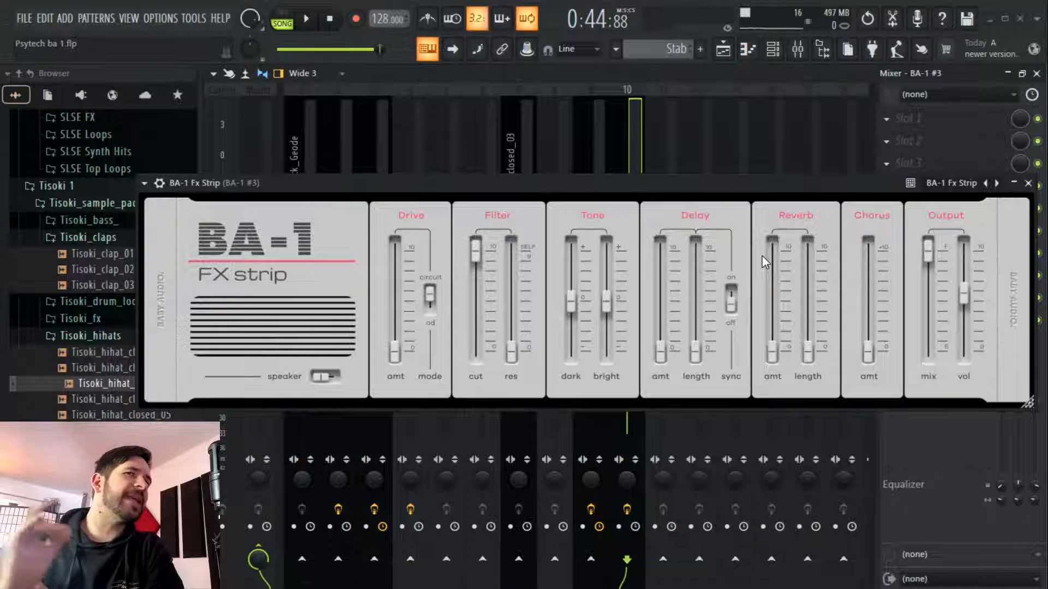
pyautogui.click(678, 108)
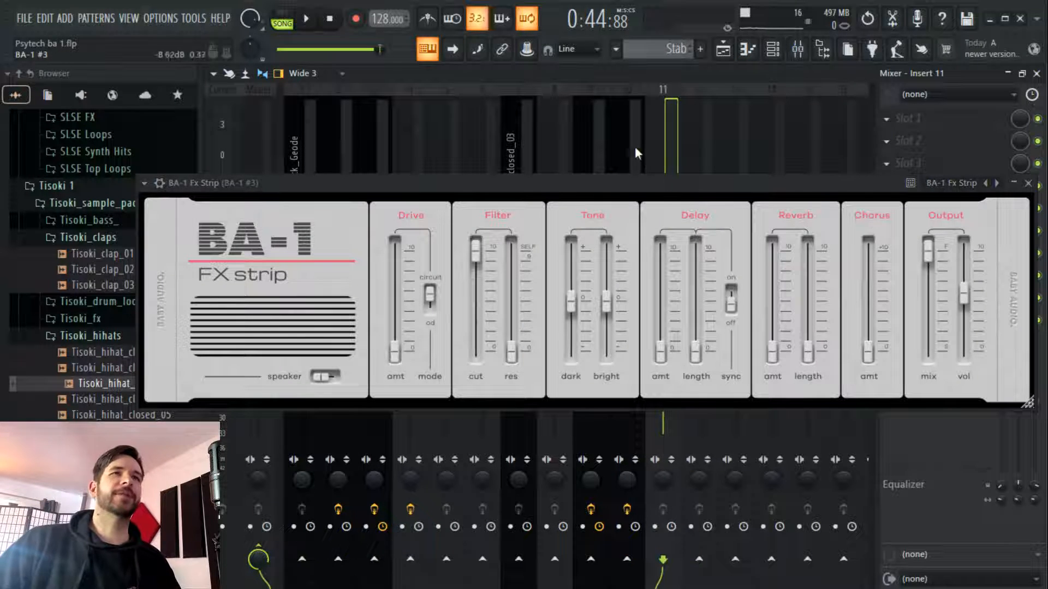
pyautogui.click(747, 49)
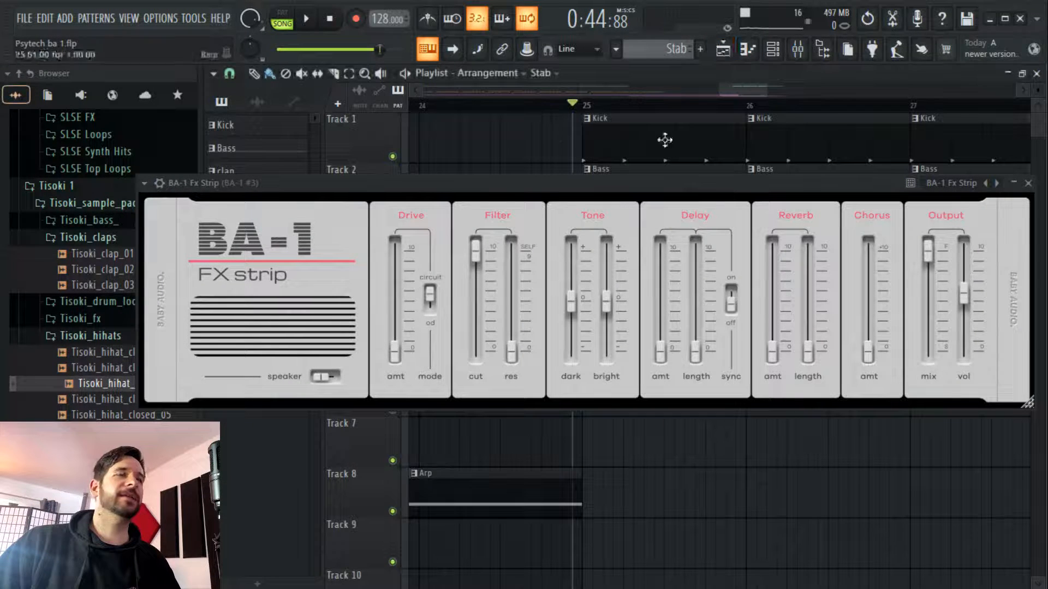
pyautogui.click(1024, 186)
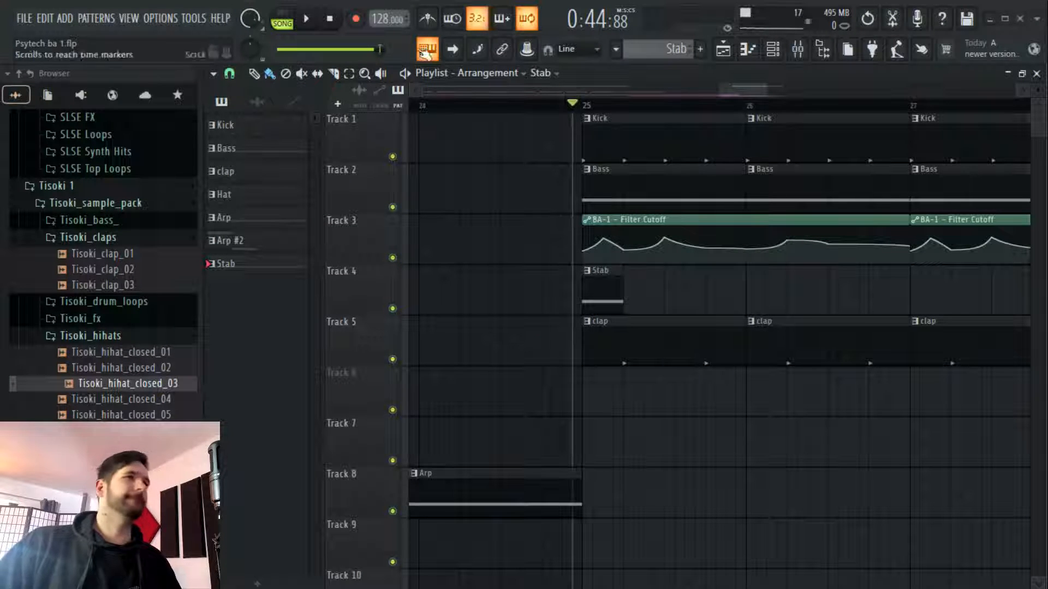
# Play the entry into bar 25 and move the Stab clip on Track 4 to step 7 of bar 25
pyautogui.click(428, 105)
pyautogui.press('space')
pyautogui.hscroll(-3, 644, 106)
pyautogui.scroll(-5, 709, 106)
pyautogui.press('space')
pyautogui.press('space')
pyautogui.moveTo(573, 290); pyautogui.dragTo(606, 290)
pyautogui.scroll(4, 624, 110)
pyautogui.press('space')
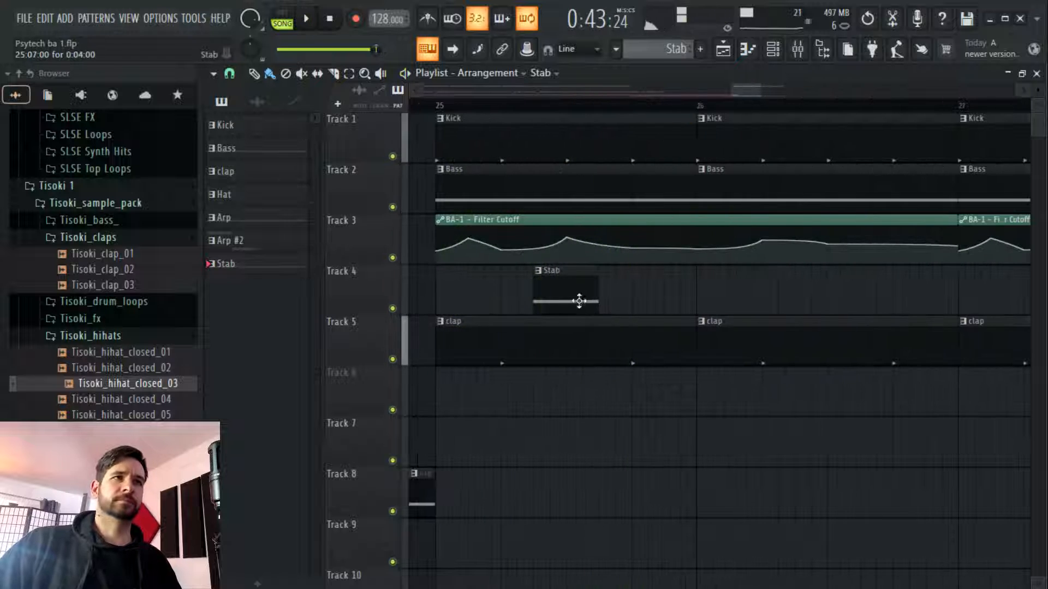
# In the Stab piano roll, shorten the E3 note to six steps and add a second E3 note at step 11
pyautogui.doubleClick(582, 304)
pyautogui.moveTo(691, 261); pyautogui.dragTo(297, 290)
pyautogui.press('space')
pyautogui.click(332, 258)
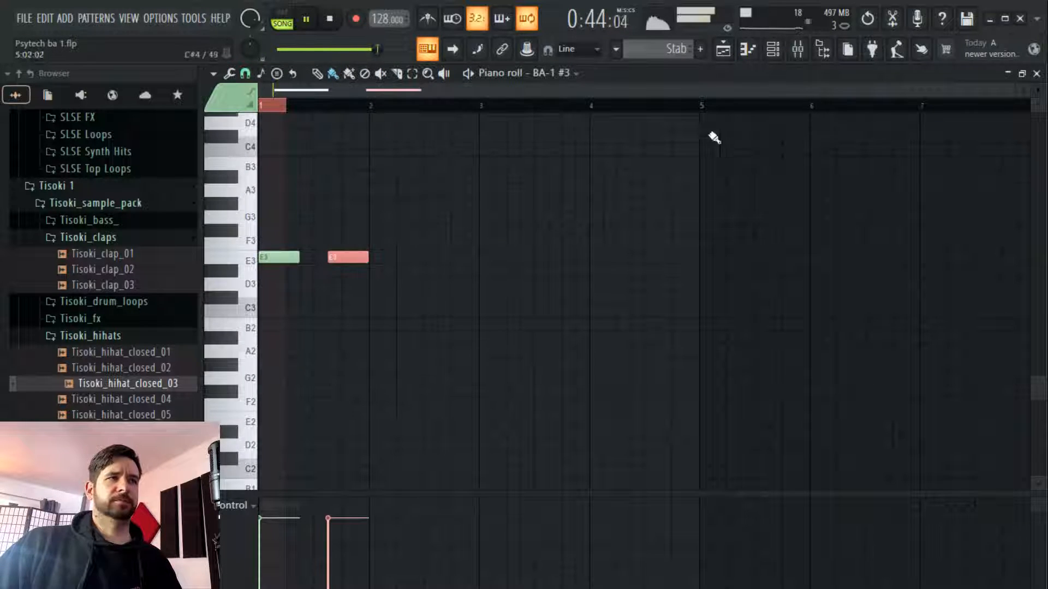
# Return to the playlist and move the Stab clip one step earlier, to step 6 of bar 25
pyautogui.click(724, 51)
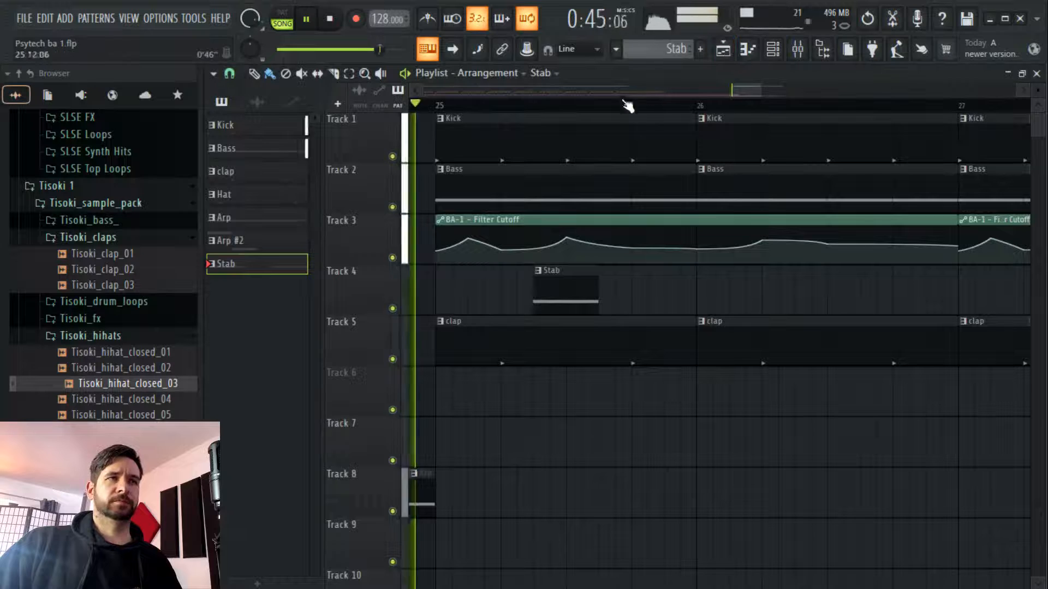
pyautogui.click(552, 291)
pyautogui.moveTo(573, 290); pyautogui.dragTo(542, 290)
# Shorten the first Stab E3 note to two steps, add a two-step E3 at step 4, and delete the E3 note at step 11
pyautogui.doubleClick(542, 289)
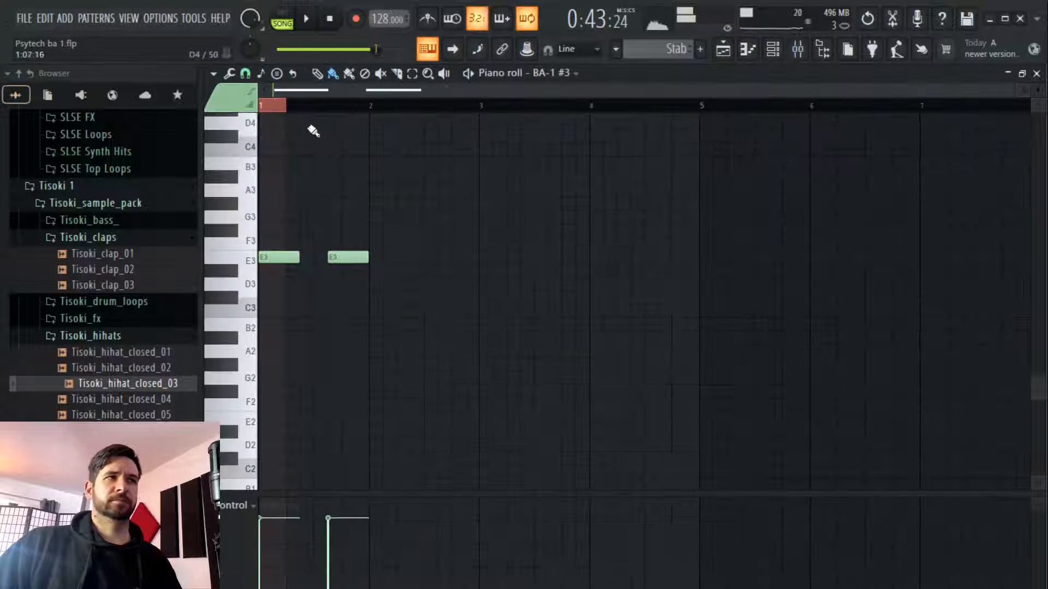
pyautogui.scroll(5, 314, 131)
pyautogui.moveTo(450, 257); pyautogui.dragTo(331, 272)
pyautogui.click(429, 273)
pyautogui.rightClick(461, 283)
pyautogui.click(360, 258)
pyautogui.press('space')
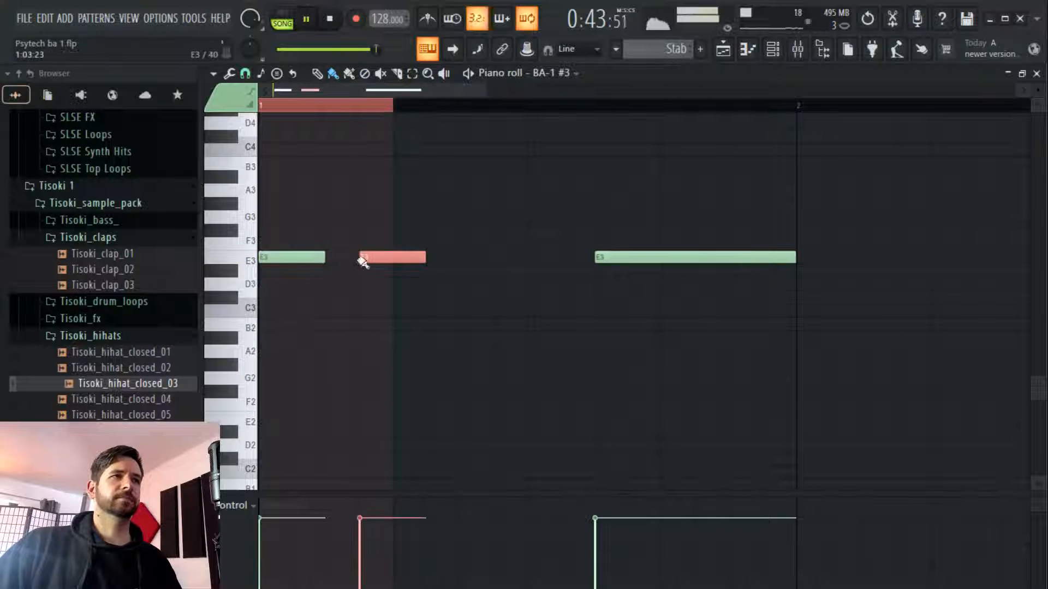
pyautogui.rightClick(595, 258)
# Extend the Stab clip to nine steps in the playlist and add a third two-step E3 note at step 7 of its pattern
pyautogui.click(723, 49)
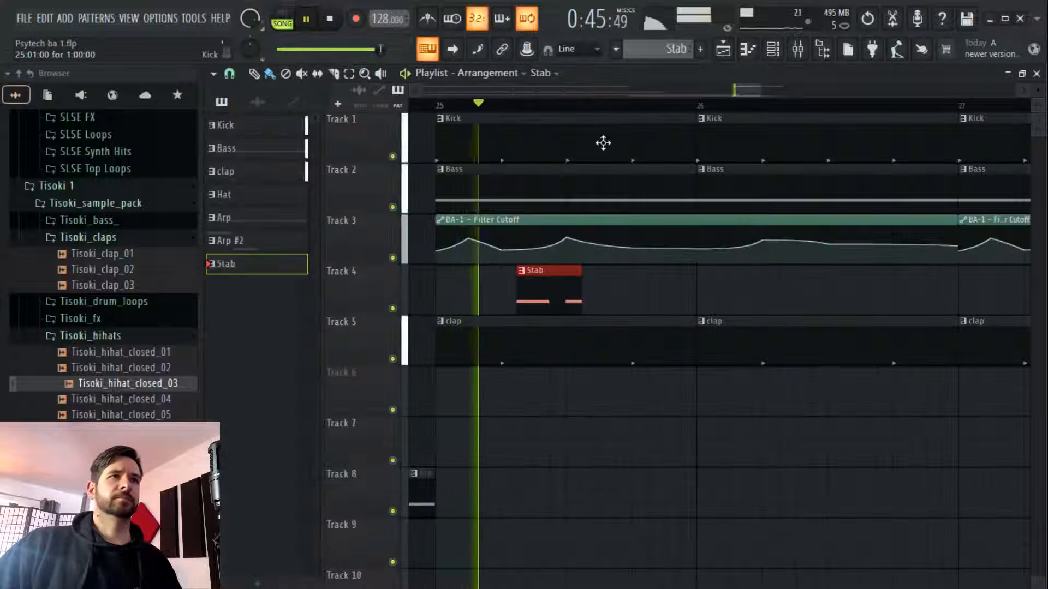
pyautogui.moveTo(578, 268); pyautogui.dragTo(658, 279)
pyautogui.doubleClick(593, 287)
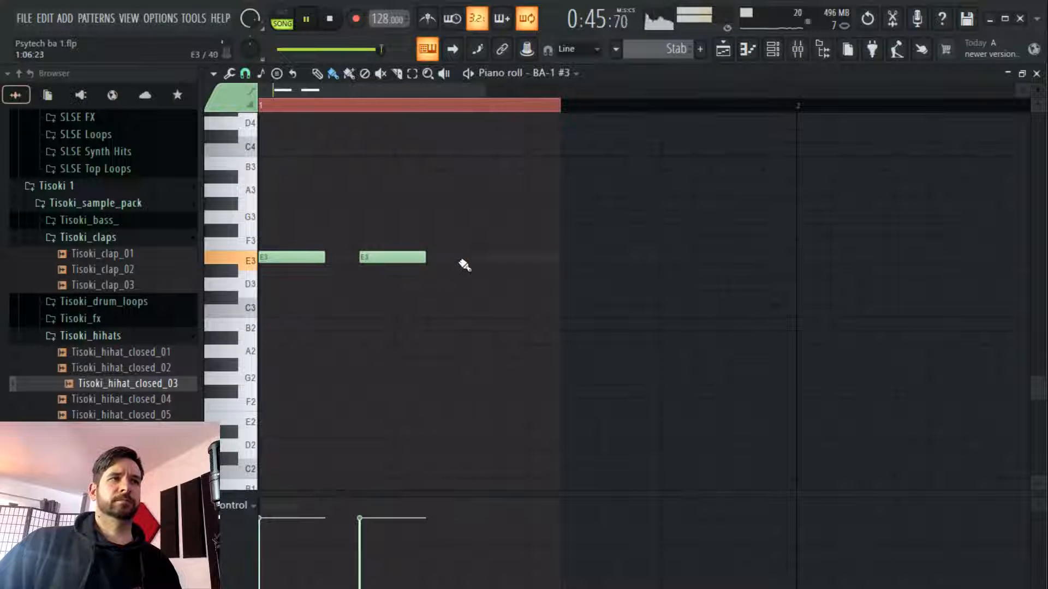
pyautogui.click(462, 261)
pyautogui.press('space')
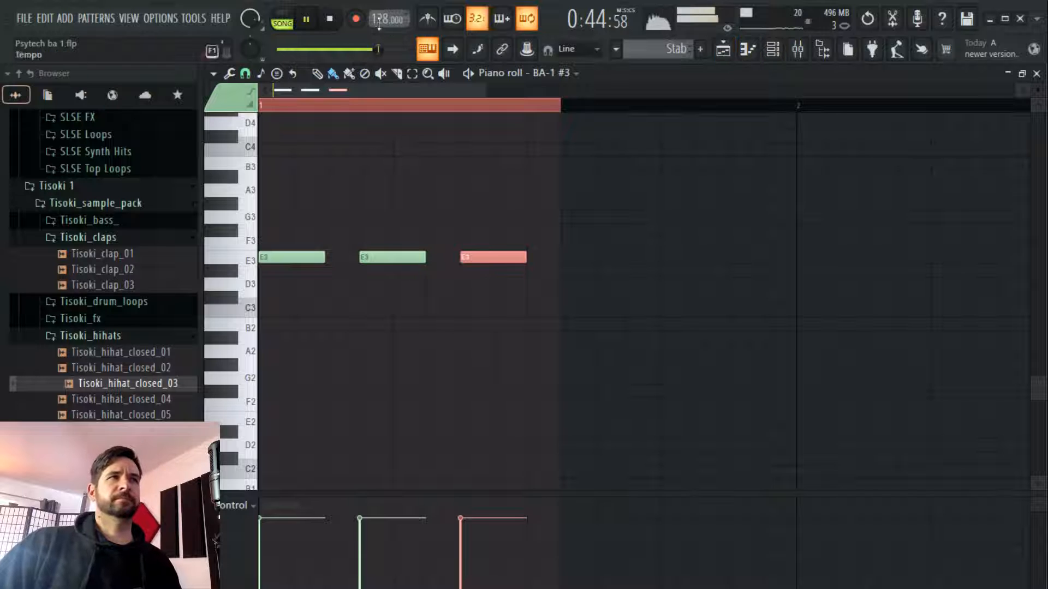
# Load the Duck effect in Slot 6 of the BA-1 #3 mixer track and apply a user preset
pyautogui.click(798, 49)
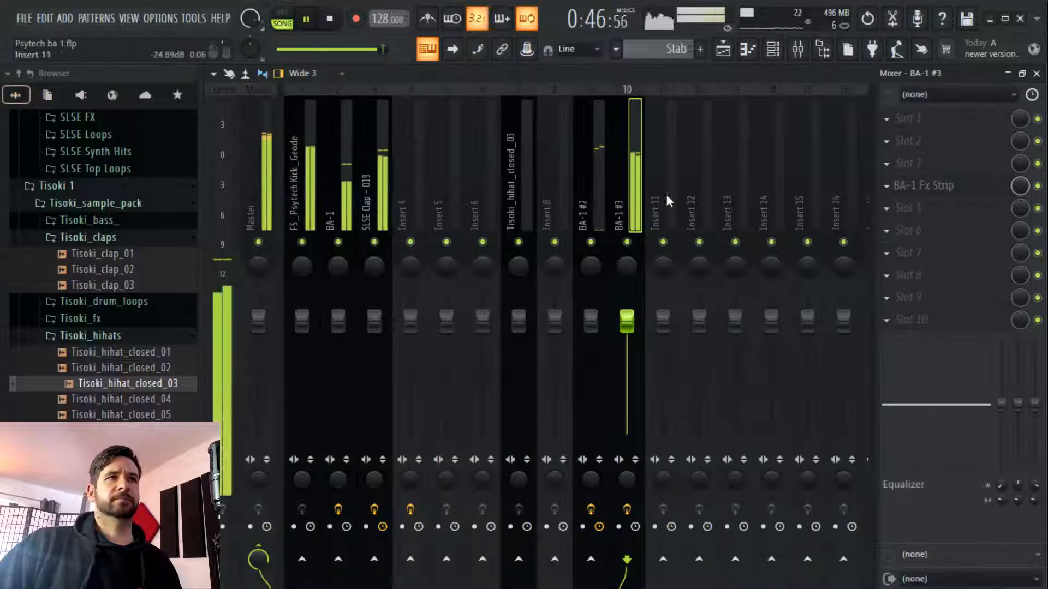
pyautogui.click(930, 241)
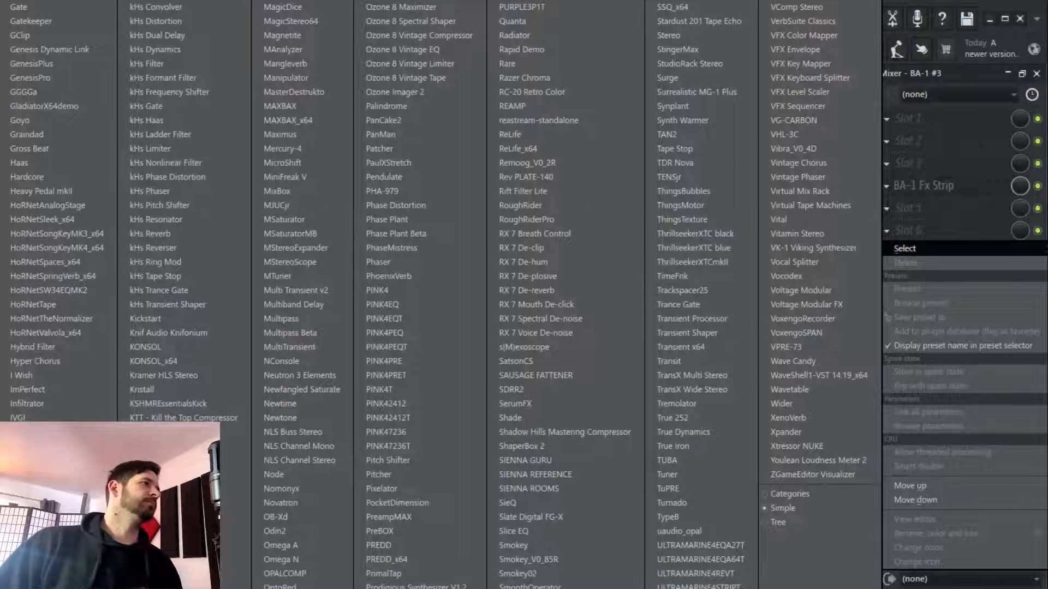
pyautogui.click(0, 294)
pyautogui.click(566, 227)
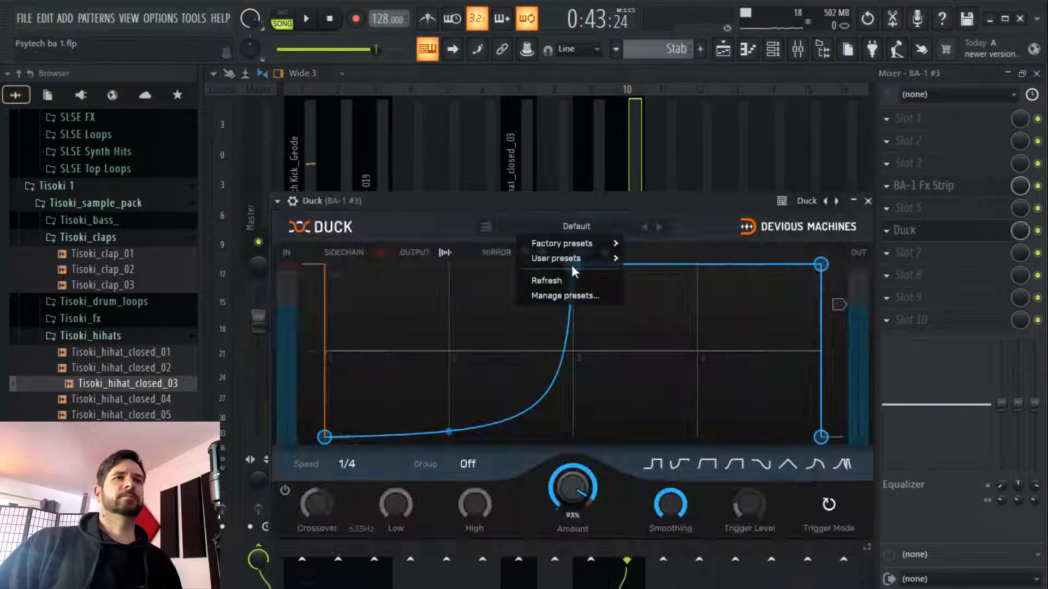
pyautogui.moveTo(593, 260)
pyautogui.click(672, 364)
# Play the arp breakdown and the return at bar 25 in the playlist to judge the ducked stab in context
pyautogui.click(722, 49)
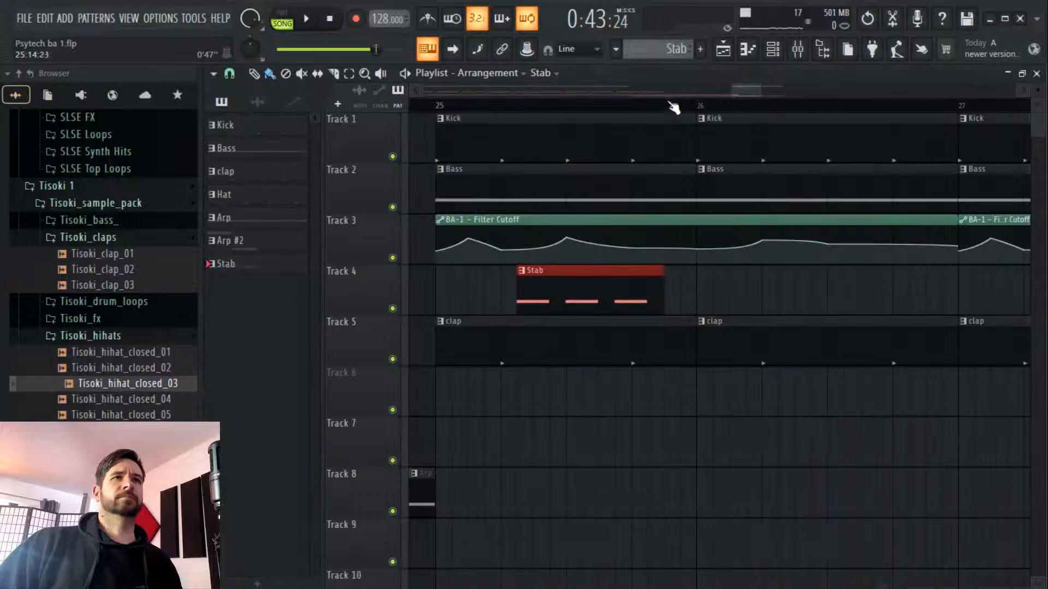
pyautogui.click(634, 105)
pyautogui.press('space')
pyautogui.scroll(-5, 635, 104)
pyautogui.click(490, 104)
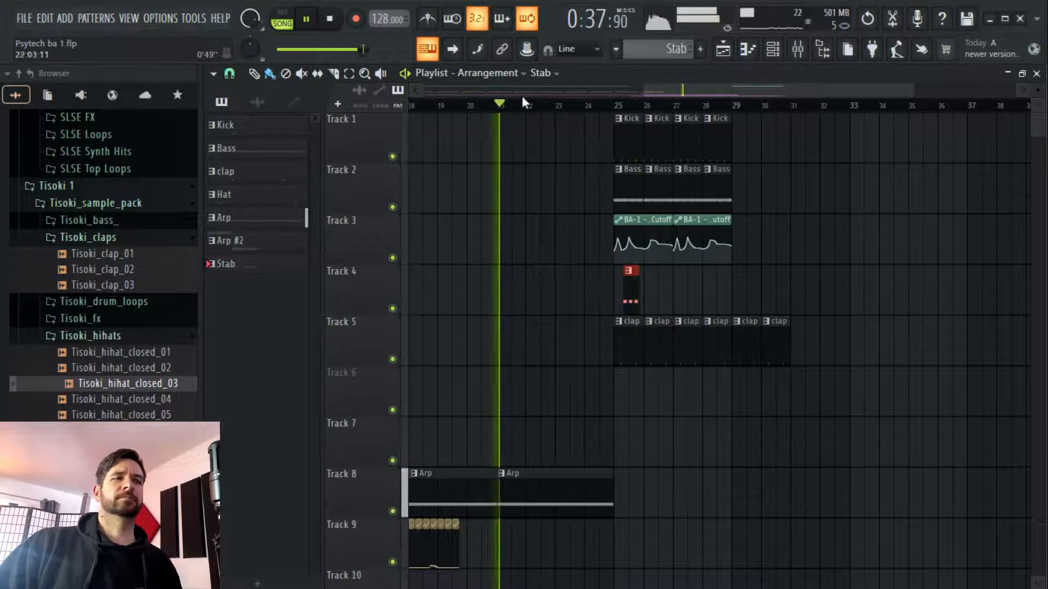
pyautogui.click(599, 104)
pyautogui.scroll(5, 634, 113)
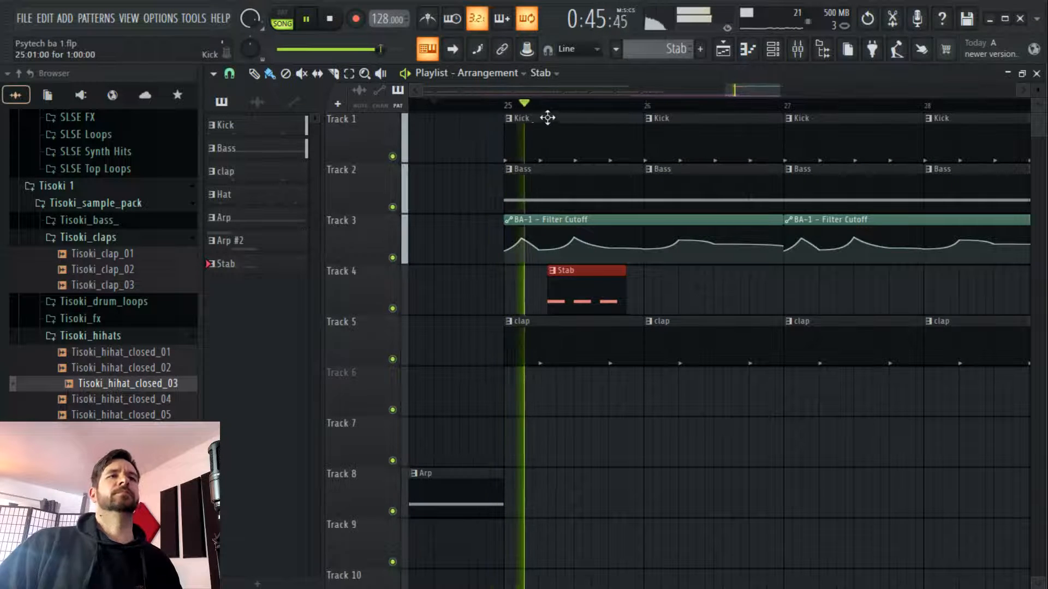
pyautogui.click(506, 106)
pyautogui.moveTo(781, 107); pyautogui.dragTo(502, 150)
# Open the Stab pattern, switch playback to pattern mode, and open the BA-1 #3 synth
pyautogui.doubleClick(582, 278)
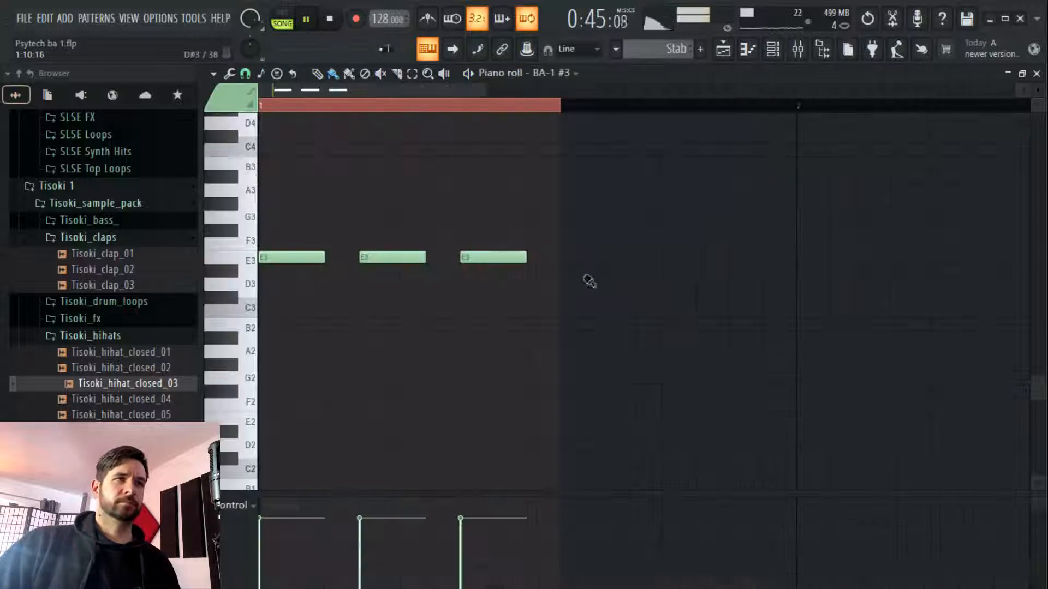
pyautogui.click(282, 18)
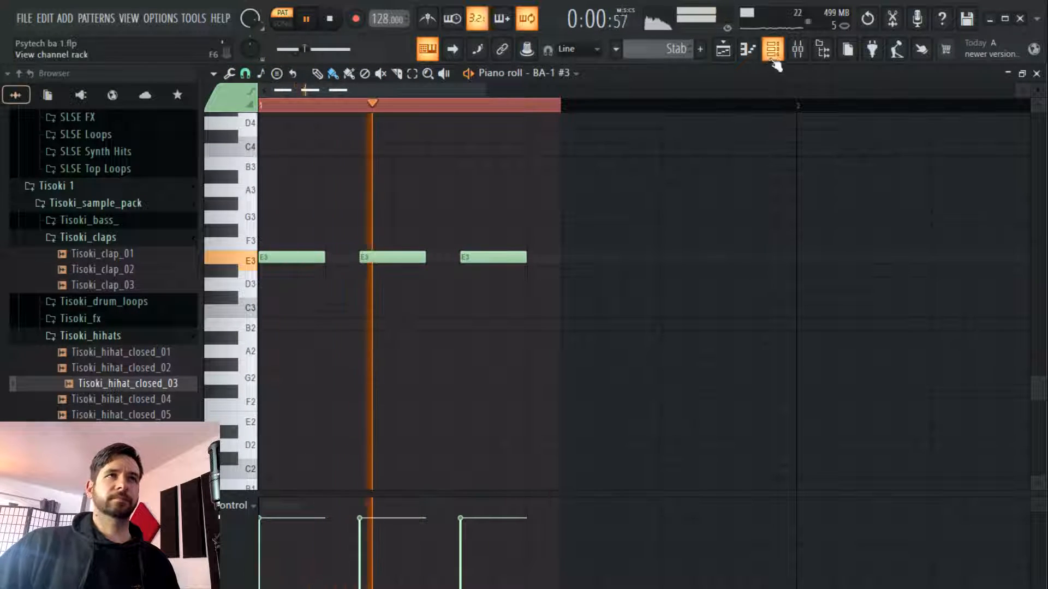
pyautogui.click(772, 49)
pyautogui.click(315, 222)
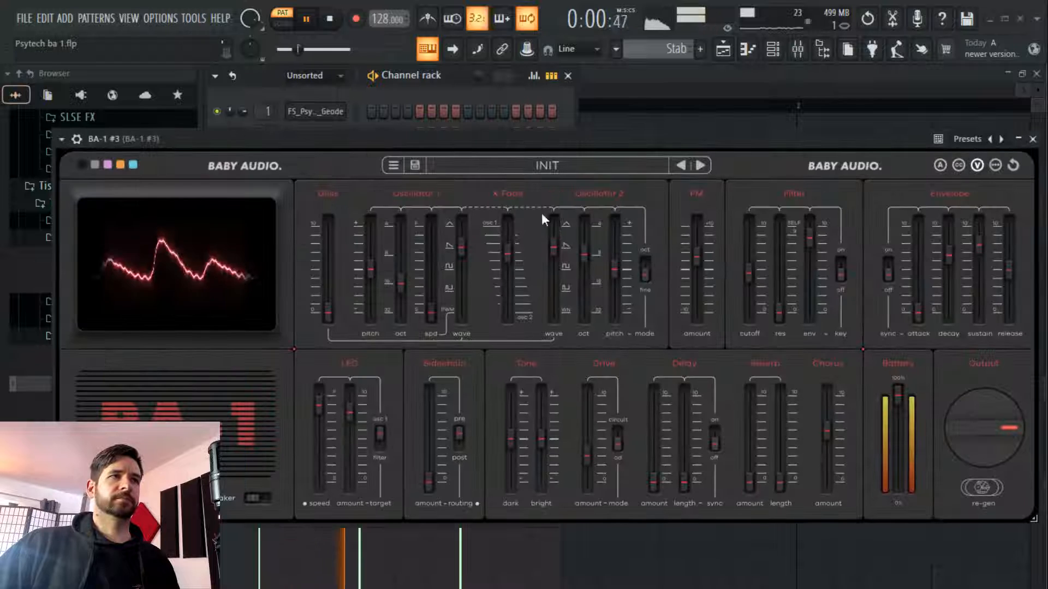
pyautogui.press('space')
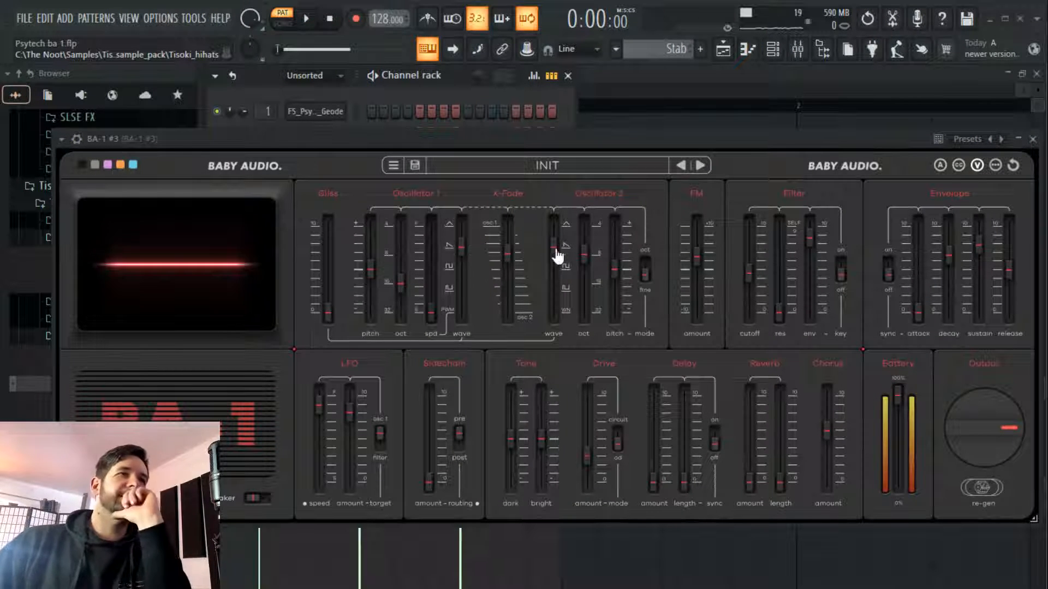
# Set the BA-1 #3 X-Fade fully to oscillator 1 and the FM amount to +34 while the pattern plays
pyautogui.moveTo(507, 254); pyautogui.dragTo(518, 194)
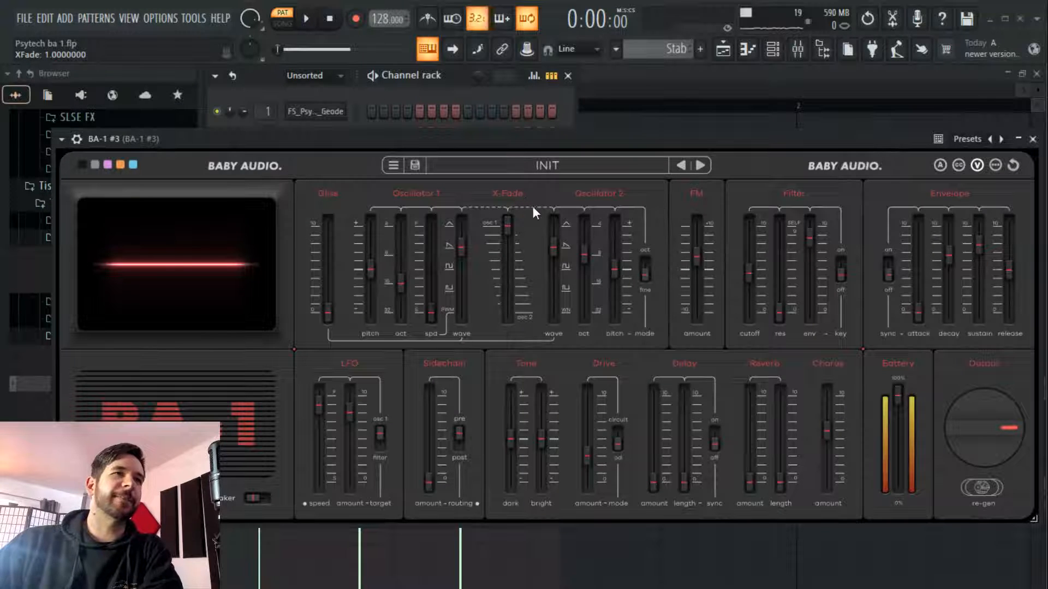
pyautogui.moveTo(553, 246)
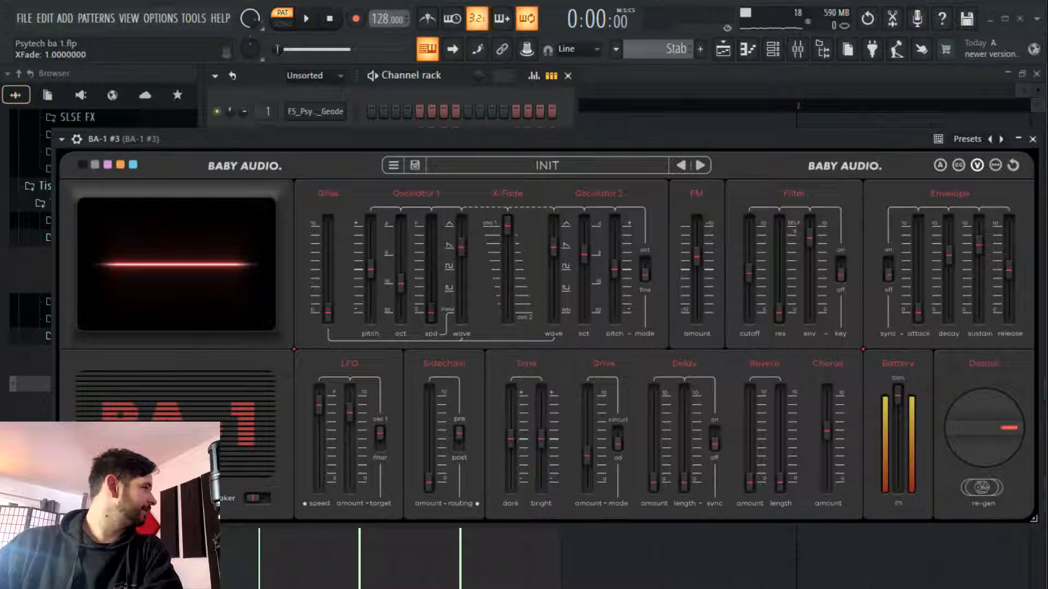
pyautogui.click(306, 19)
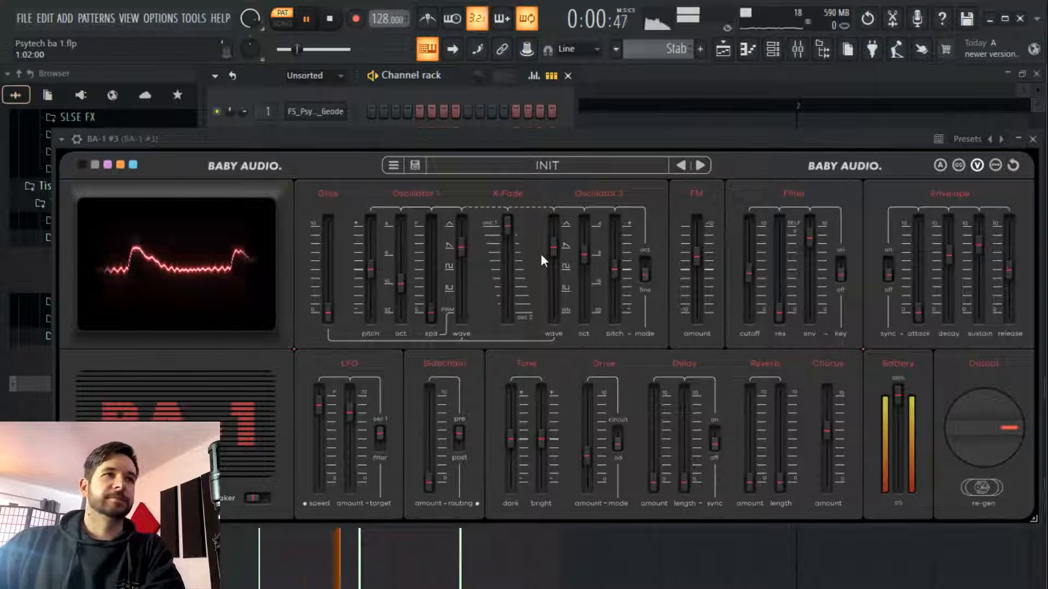
pyautogui.moveTo(515, 228)
pyautogui.mouseDown()
pyautogui.moveTo(504, 360)
pyautogui.moveTo(516, 210)
pyautogui.mouseUp()
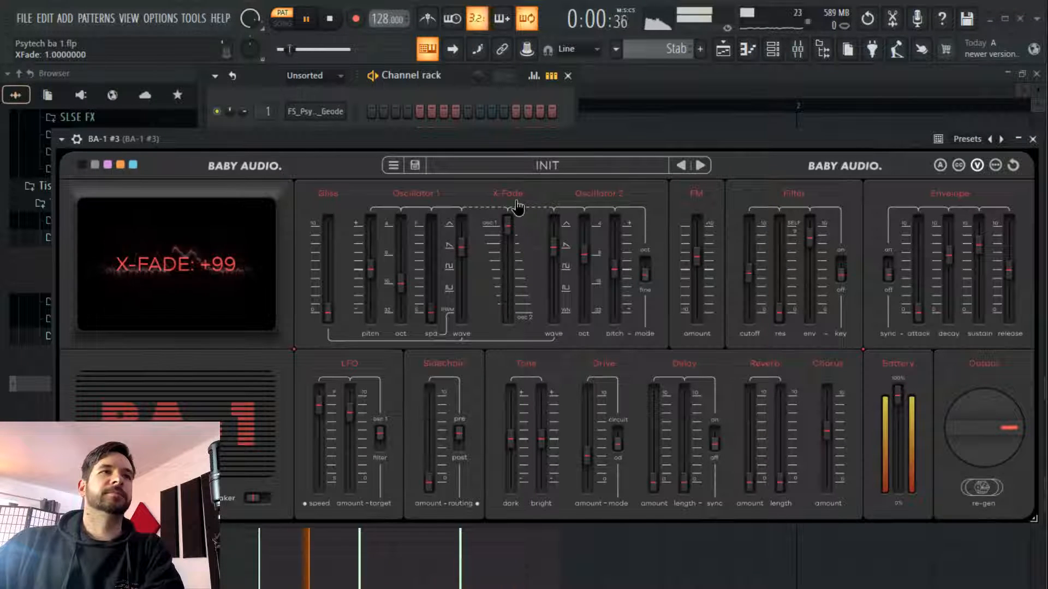
pyautogui.moveTo(695, 264)
pyautogui.mouseDown()
pyautogui.moveTo(697, 218)
pyautogui.moveTo(678, 304)
pyautogui.moveTo(682, 230)
pyautogui.moveTo(682, 259)
pyautogui.mouseUp()
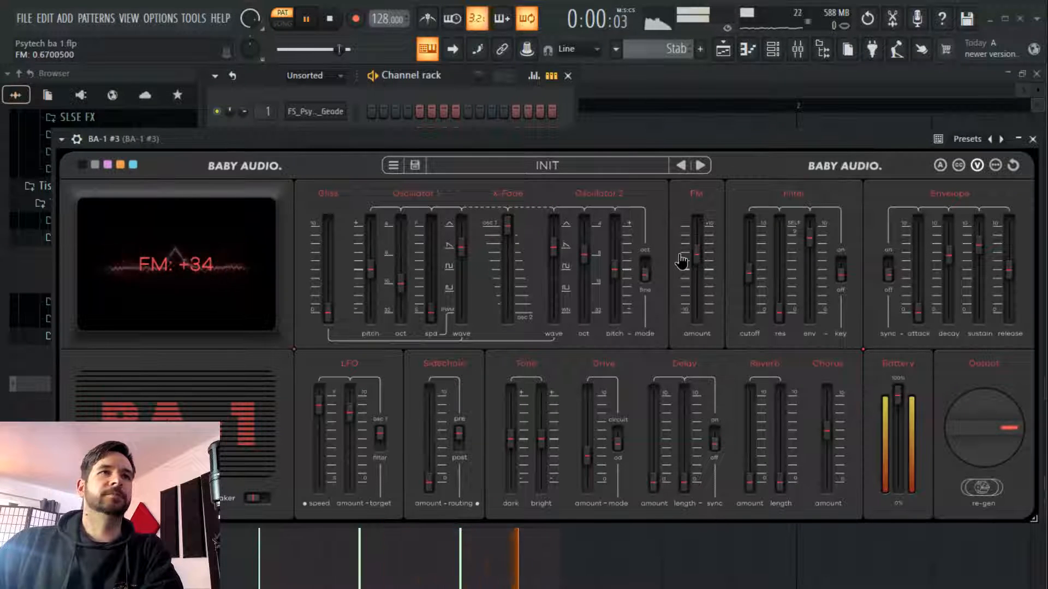
# Center the BA-1 #3 X-Fade, lower oscillator 2's octave to match oscillator 1, and set its wave to Square
pyautogui.moveTo(508, 227); pyautogui.dragTo(508, 255)
pyautogui.moveTo(584, 254); pyautogui.dragTo(584, 285)
pyautogui.moveTo(554, 249); pyautogui.dragTo(558, 273)
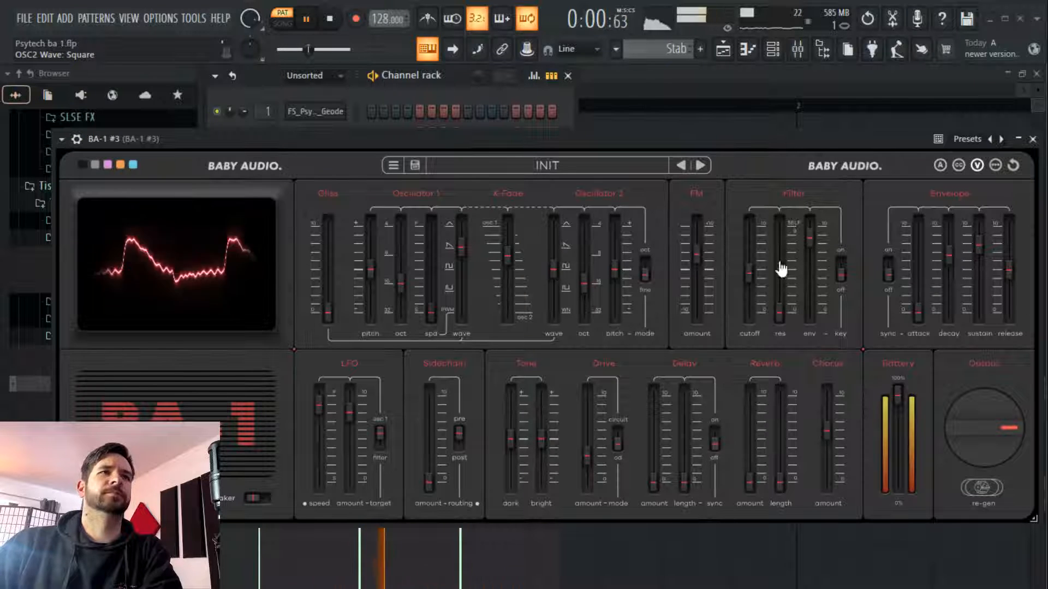
# Lower the BA-1 #3 filter cutoff to minimum, reduce its envelope depth to 0.57, and raise the resonance to about half
pyautogui.moveTo(750, 273); pyautogui.dragTo(750, 312)
pyautogui.moveTo(809, 240); pyautogui.dragTo(811, 268)
pyautogui.moveTo(779, 311); pyautogui.dragTo(809, 286)
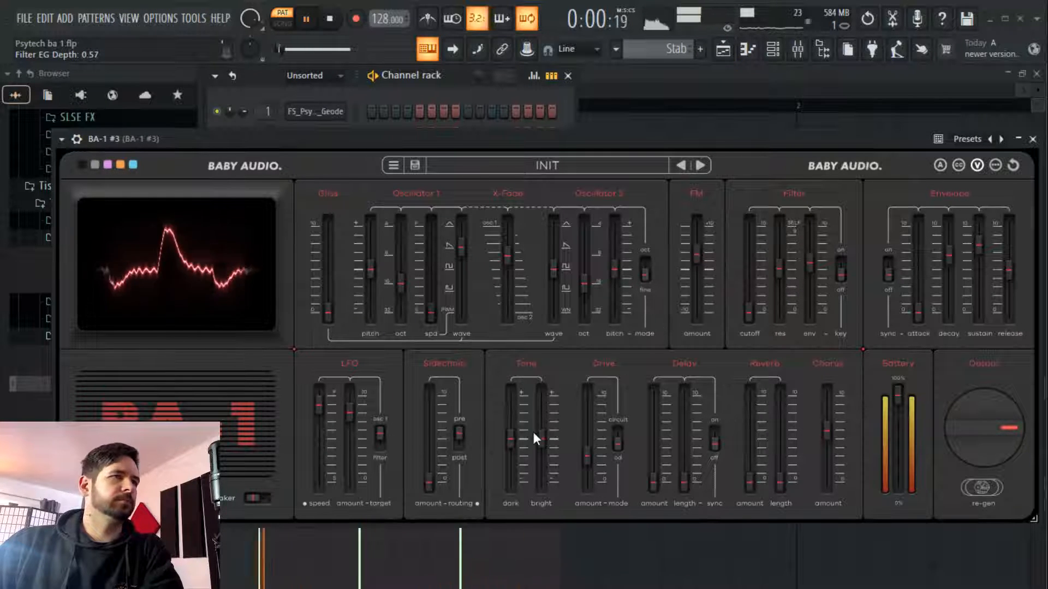
# Reduce the BA-1 #3 drive and chorus, bring the battery down to about half, and raise the bright tone
pyautogui.moveTo(586, 465); pyautogui.dragTo(596, 494)
pyautogui.moveTo(827, 431)
pyautogui.mouseDown()
pyautogui.moveTo(832, 444)
pyautogui.moveTo(833, 349)
pyautogui.moveTo(807, 552)
pyautogui.moveTo(825, 442)
pyautogui.mouseUp()
pyautogui.click(902, 397)
pyautogui.moveTo(903, 399); pyautogui.dragTo(893, 487)
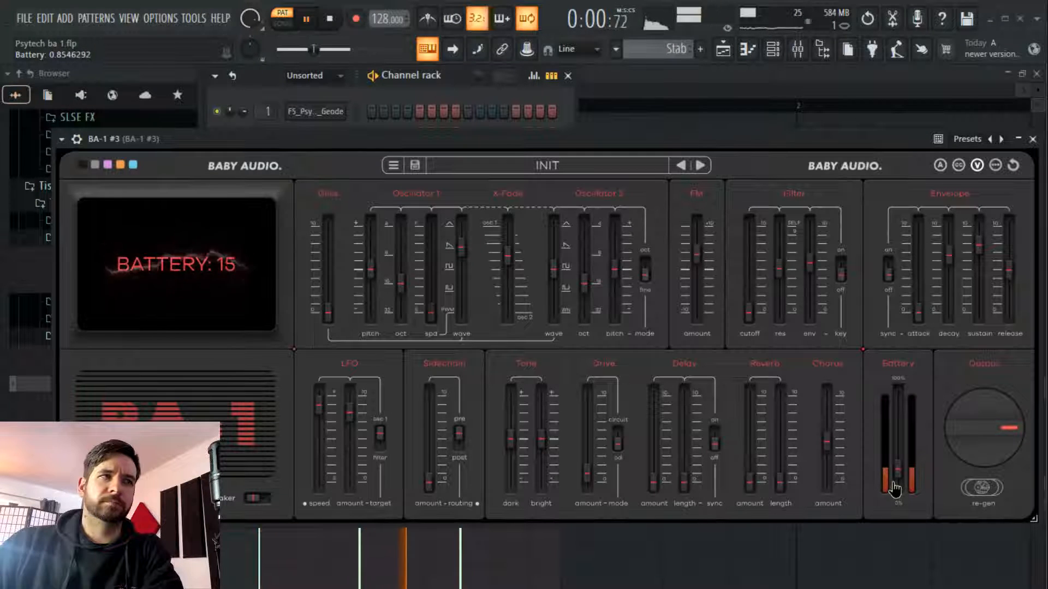
pyautogui.moveTo(539, 438); pyautogui.dragTo(546, 410)
pyautogui.moveTo(898, 463); pyautogui.dragTo(898, 445)
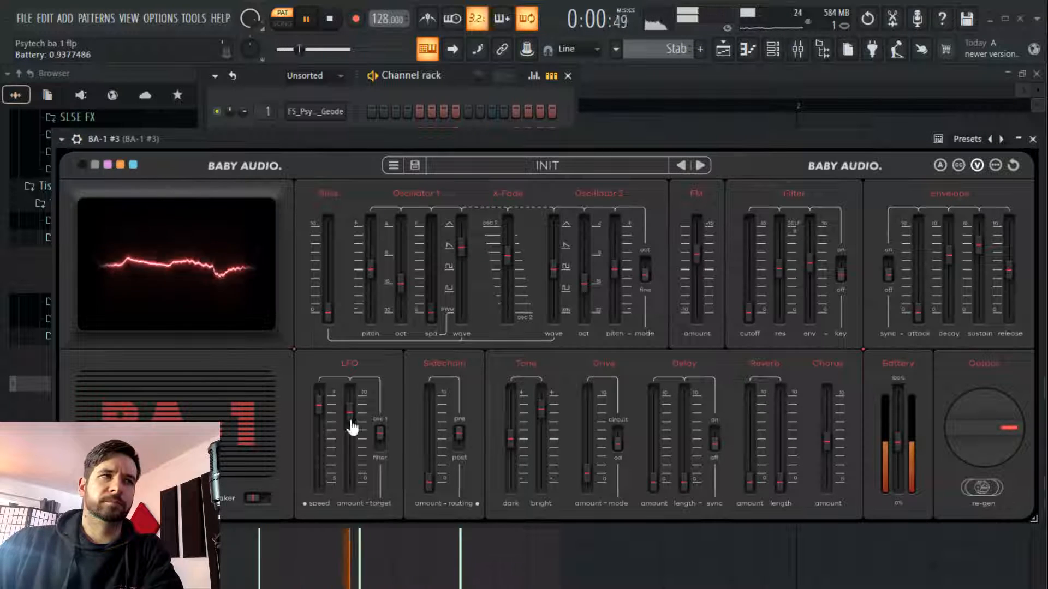
# Set the BA-1 #3 LFO speed and amount to zero and raise the chorus slightly
pyautogui.moveTo(323, 414); pyautogui.dragTo(326, 521)
pyautogui.moveTo(346, 412); pyautogui.dragTo(350, 527)
pyautogui.moveTo(828, 446); pyautogui.dragTo(828, 439)
pyautogui.moveTo(351, 482)
pyautogui.mouseDown()
pyautogui.moveTo(365, 414)
pyautogui.moveTo(359, 502)
pyautogui.mouseUp()
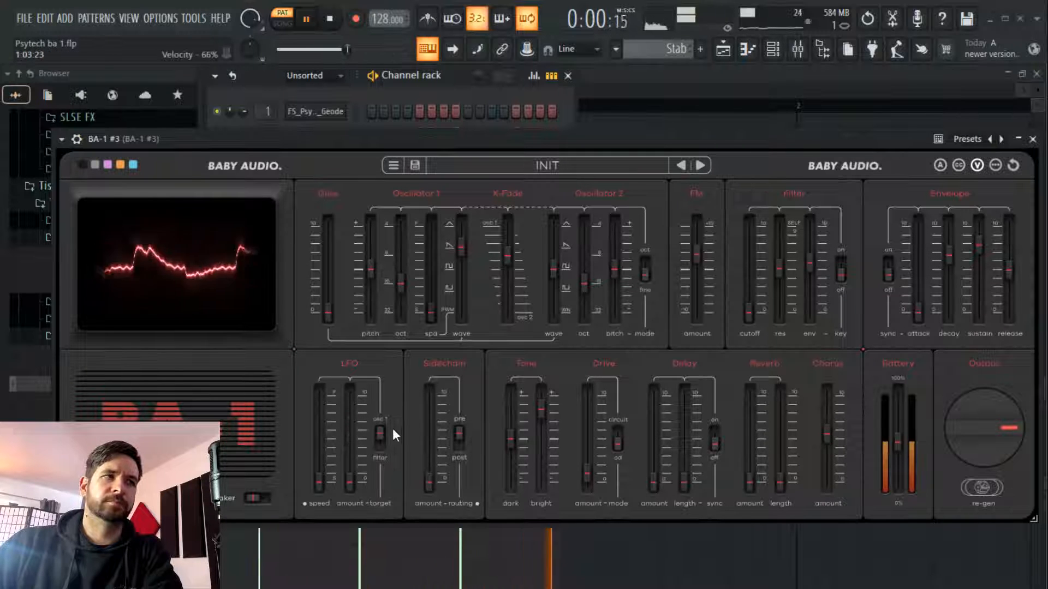
# Close the synth and play the arrangement around bar 25 in song mode to judge the reworked stab in context
pyautogui.click(686, 96)
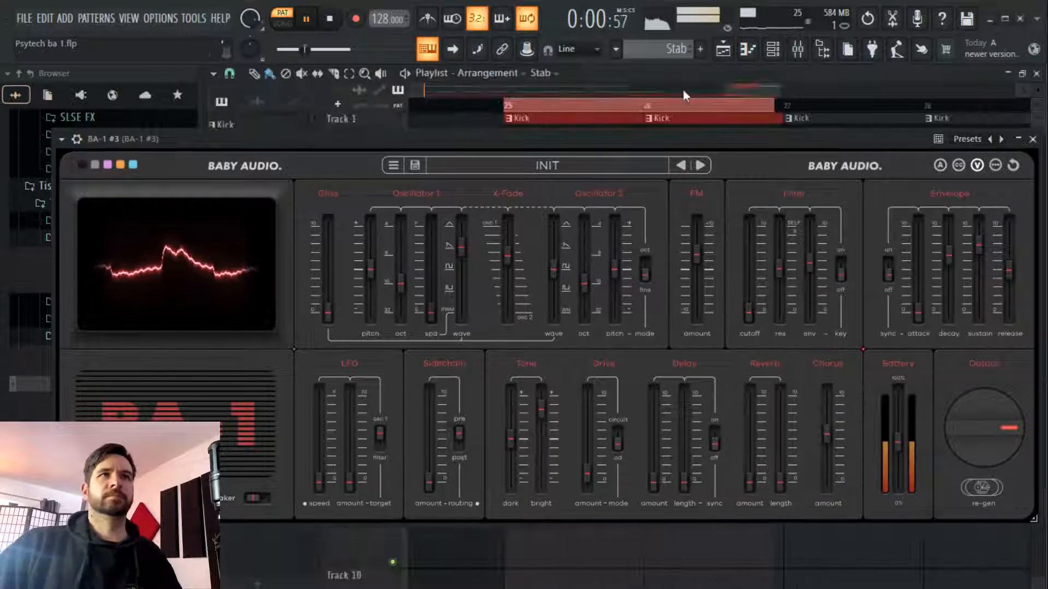
pyautogui.click(471, 107)
pyautogui.rightClick(505, 110)
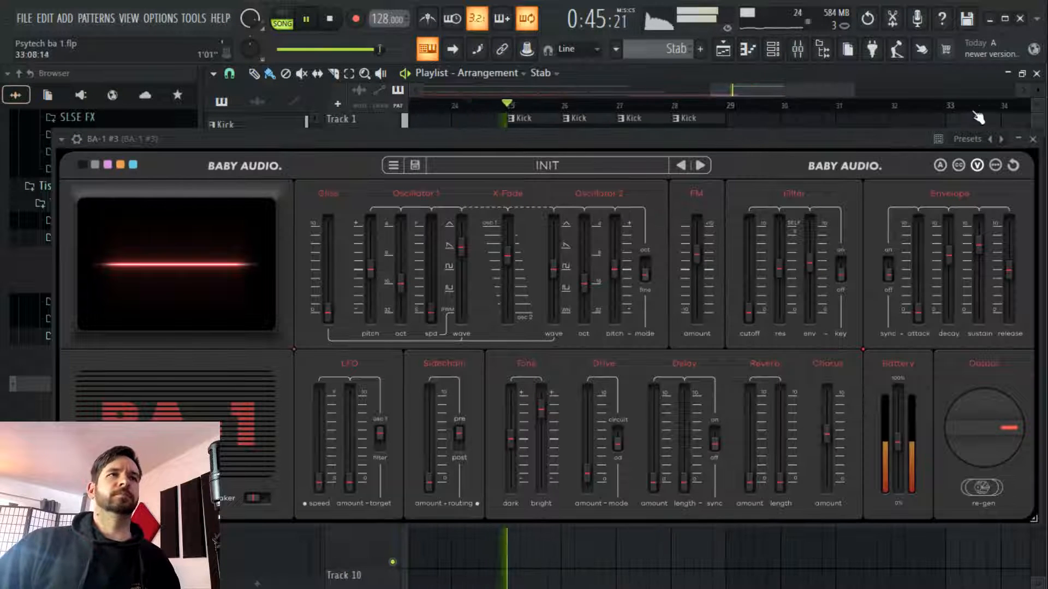
pyautogui.click(1032, 139)
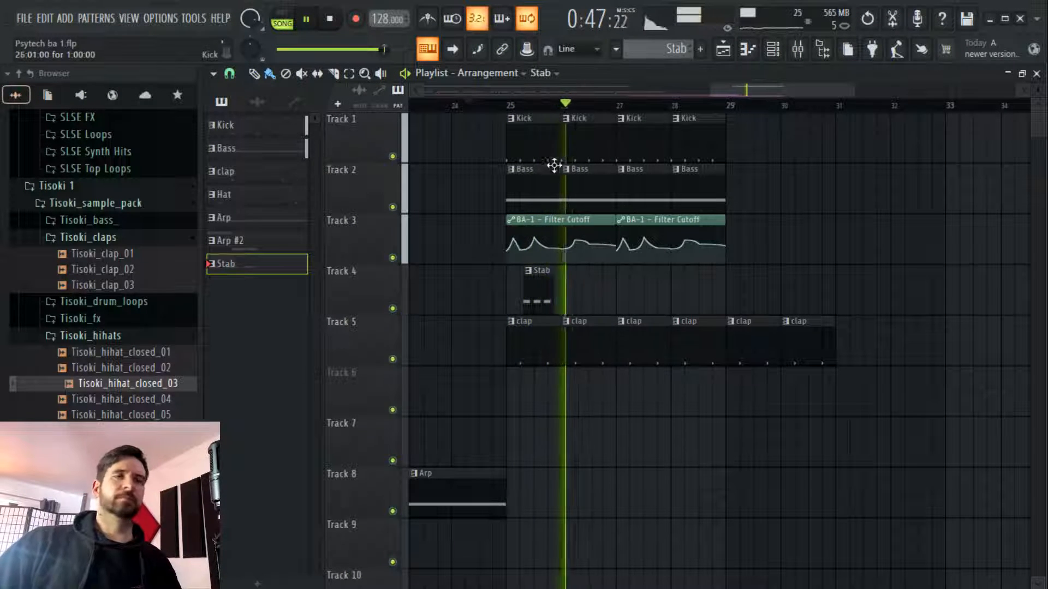
pyautogui.click(494, 107)
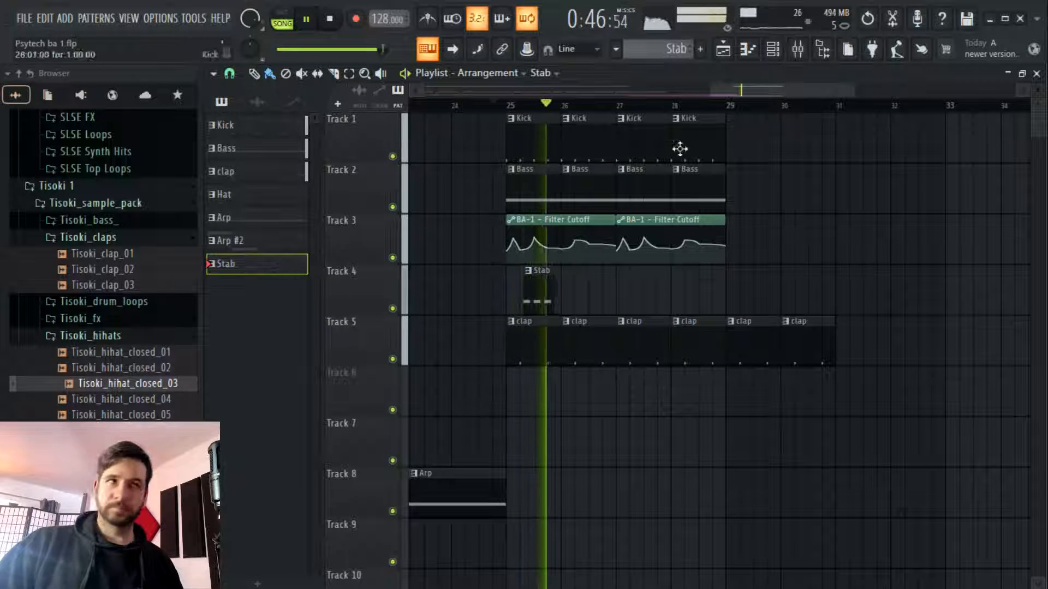
pyautogui.press('space')
# Add a fourth E3 note at 1:10:00 in the Stab pattern and stretch it past bar 2
pyautogui.doubleClick(544, 290)
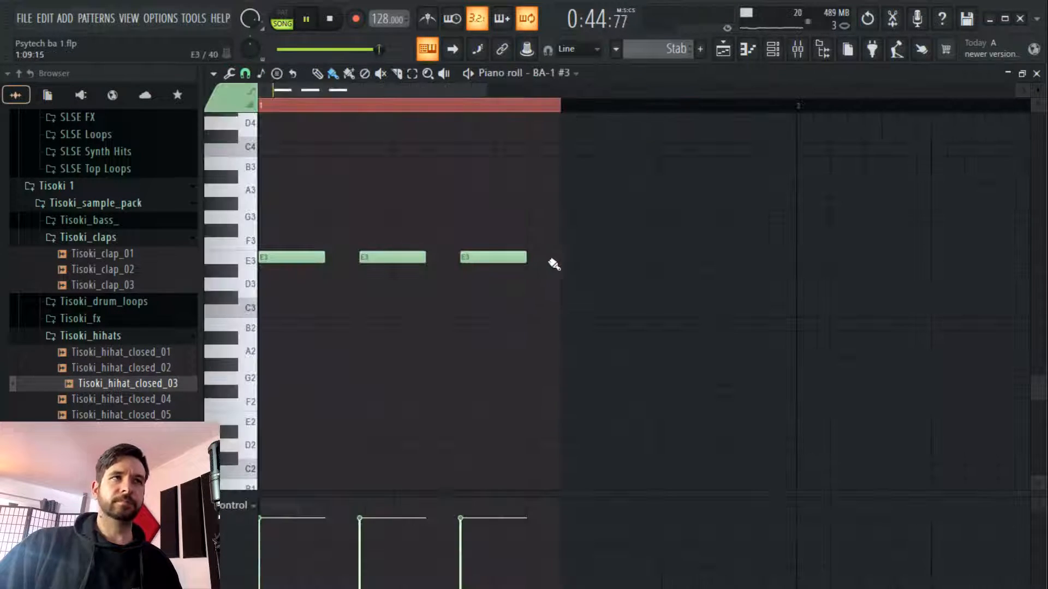
pyautogui.click(562, 108)
pyautogui.click(573, 258)
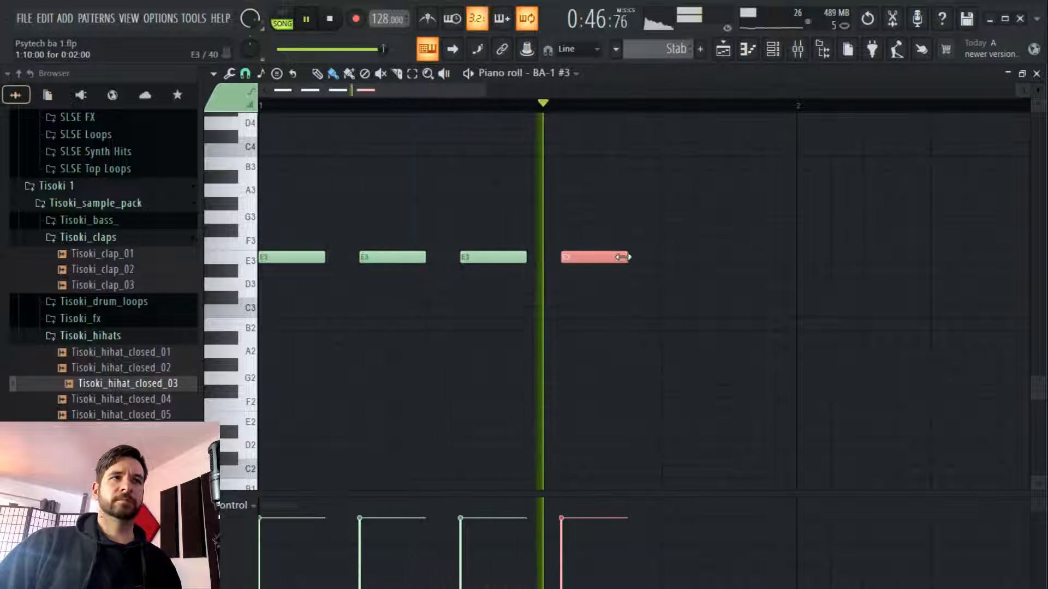
pyautogui.moveTo(623, 257); pyautogui.dragTo(898, 261)
pyautogui.press('space')
# Lengthen the Stab clip on Track 4 past bar 28 and stretch the pattern's last E3 note to bar 3
pyautogui.click(722, 50)
pyautogui.press('space')
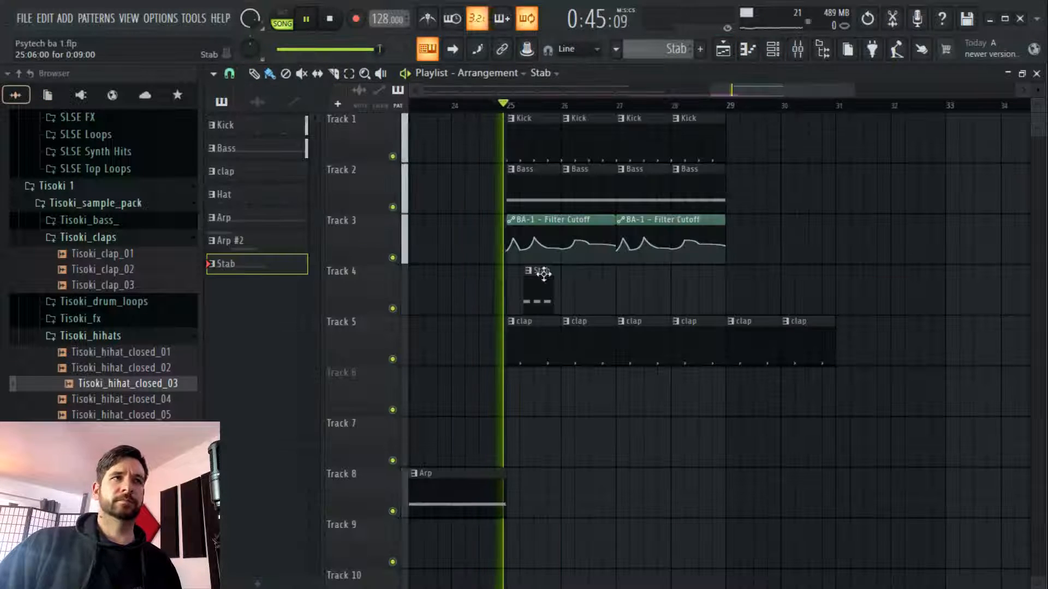
pyautogui.moveTo(554, 271); pyautogui.dragTo(666, 287)
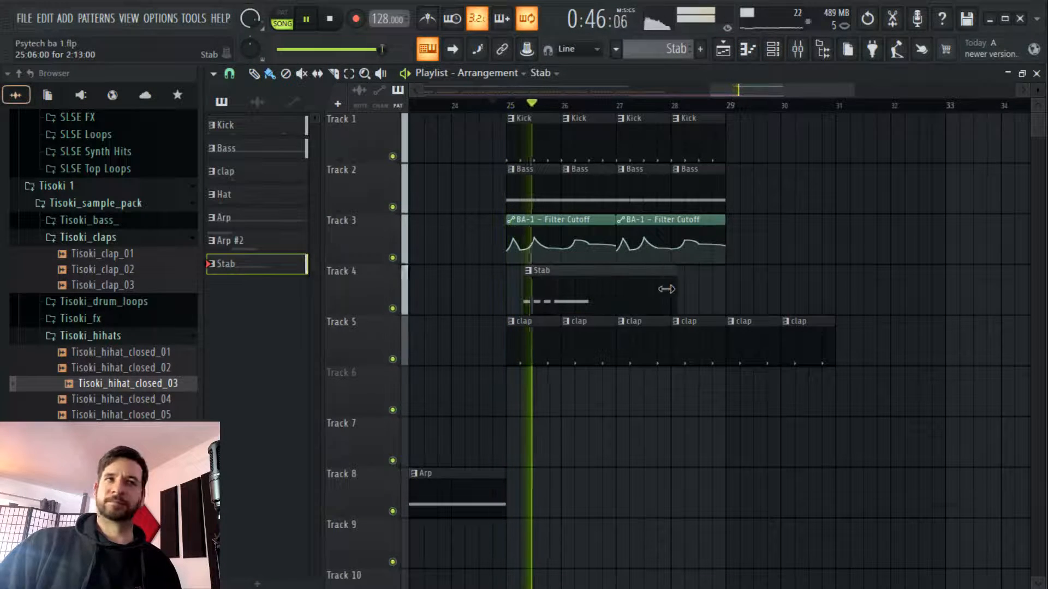
pyautogui.doubleClick(616, 296)
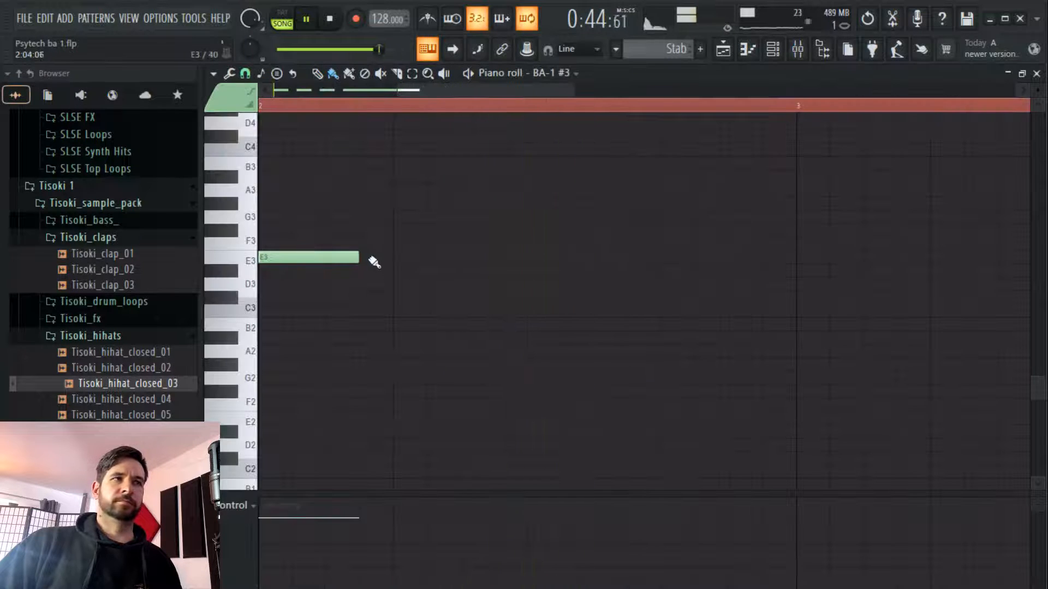
pyautogui.moveTo(359, 258); pyautogui.dragTo(797, 260)
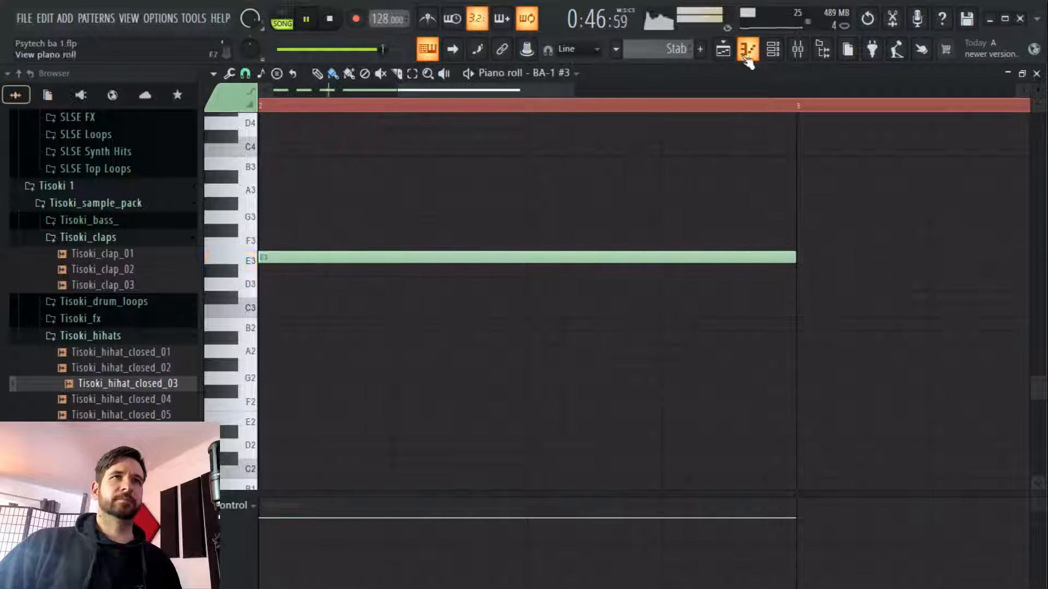
# Trim the Track 4 Stab clip to end at bar 27 by shortening it, slicing it there and deleting the remainder
pyautogui.click(723, 49)
pyautogui.moveTo(675, 275); pyautogui.dragTo(615, 274)
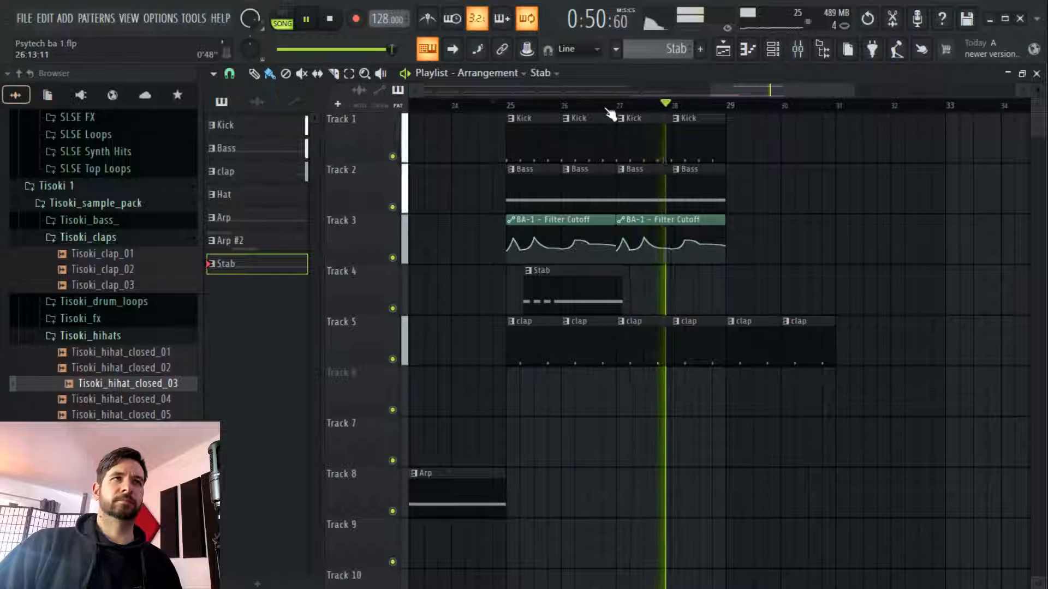
pyautogui.scroll(3, 603, 106)
pyautogui.click(333, 72)
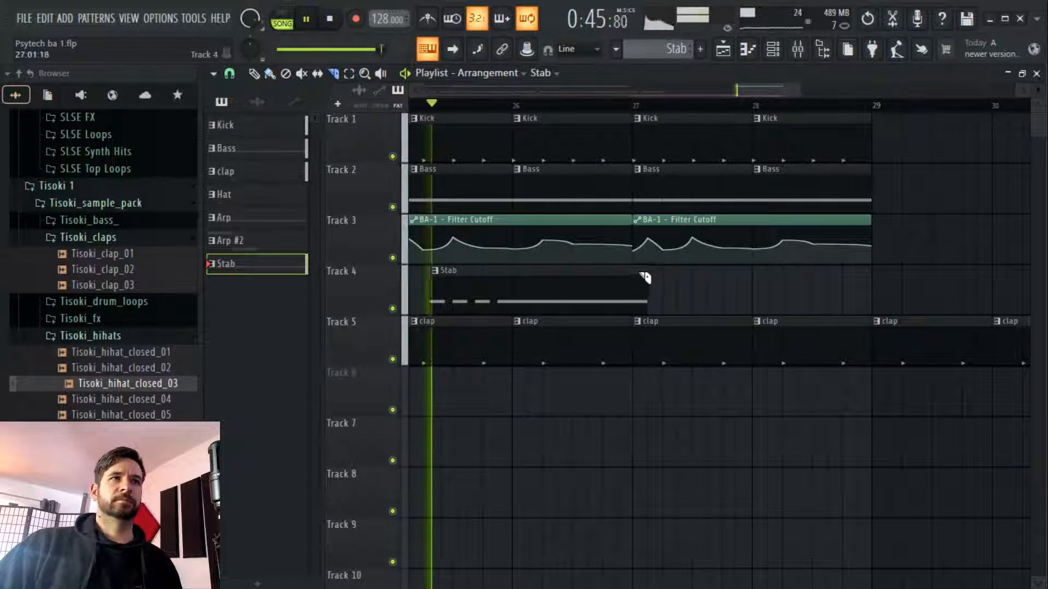
pyautogui.moveTo(632, 314); pyautogui.dragTo(632, 317)
pyautogui.click(270, 74)
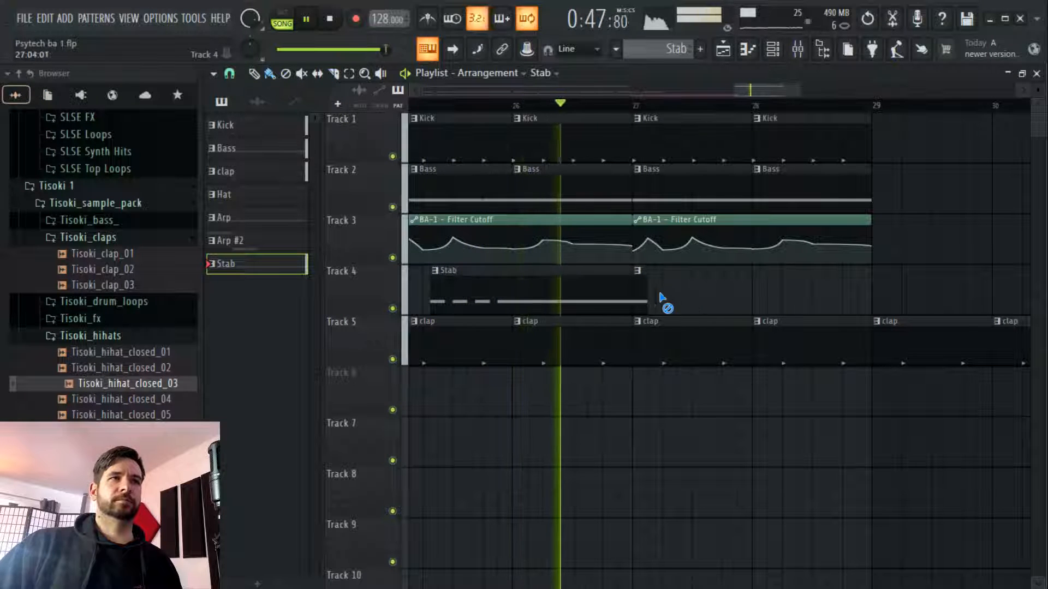
pyautogui.rightClick(641, 290)
pyautogui.scroll(-2, 697, 108)
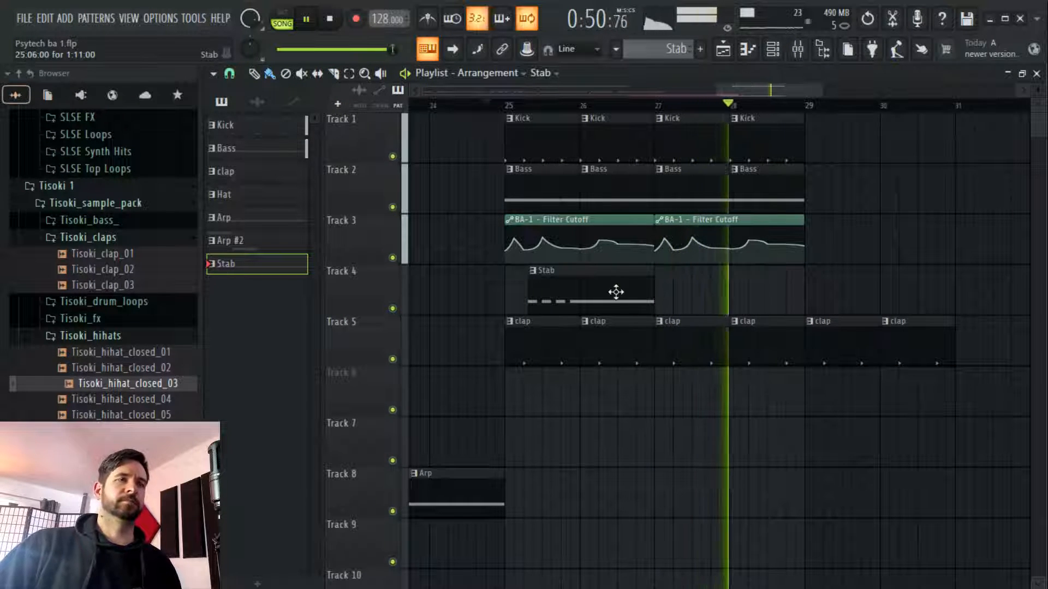
# Stop playback and save the project
pyautogui.press('space')
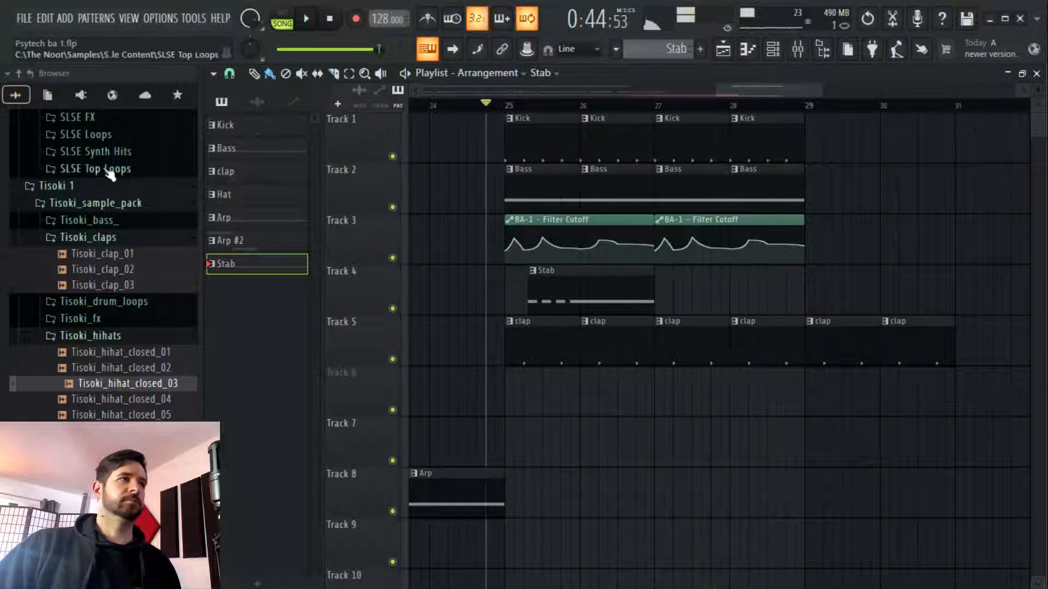
pyautogui.click(24, 21)
pyautogui.click(54, 80)
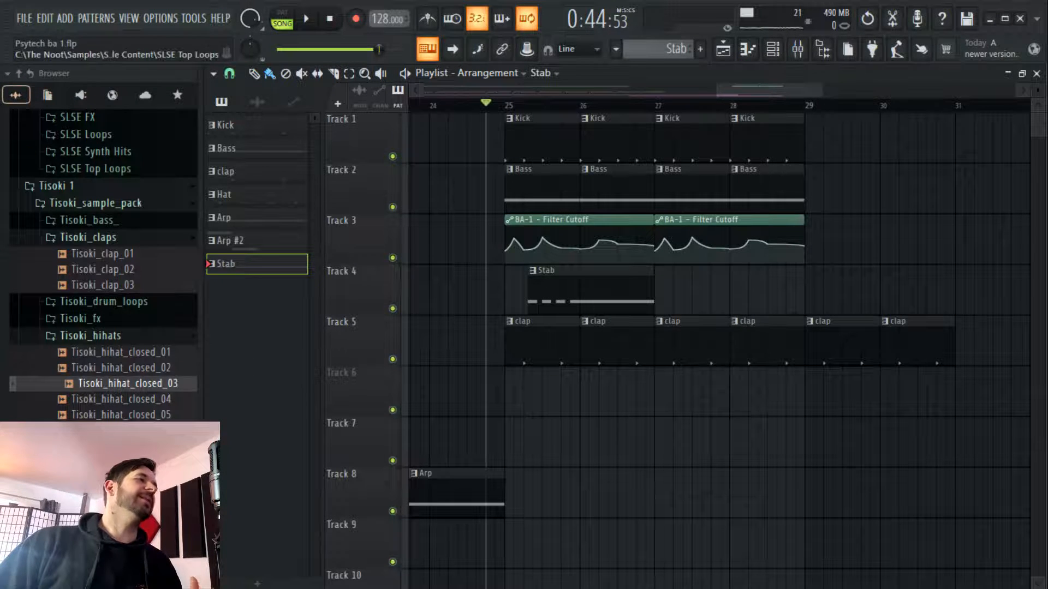
# On the BA-1 #3 track's FX Strip, set reverb length about 0.63, reverb amount 0.42, chorus 0.77 and filter cut 84, and add some drive
pyautogui.click(797, 50)
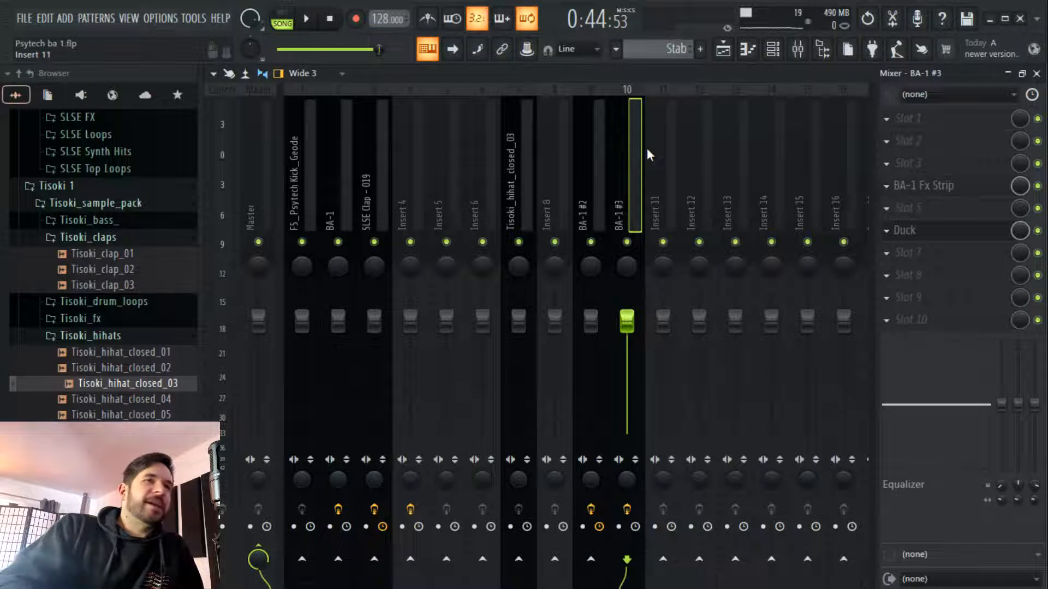
pyautogui.click(969, 191)
pyautogui.moveTo(811, 363); pyautogui.dragTo(810, 314)
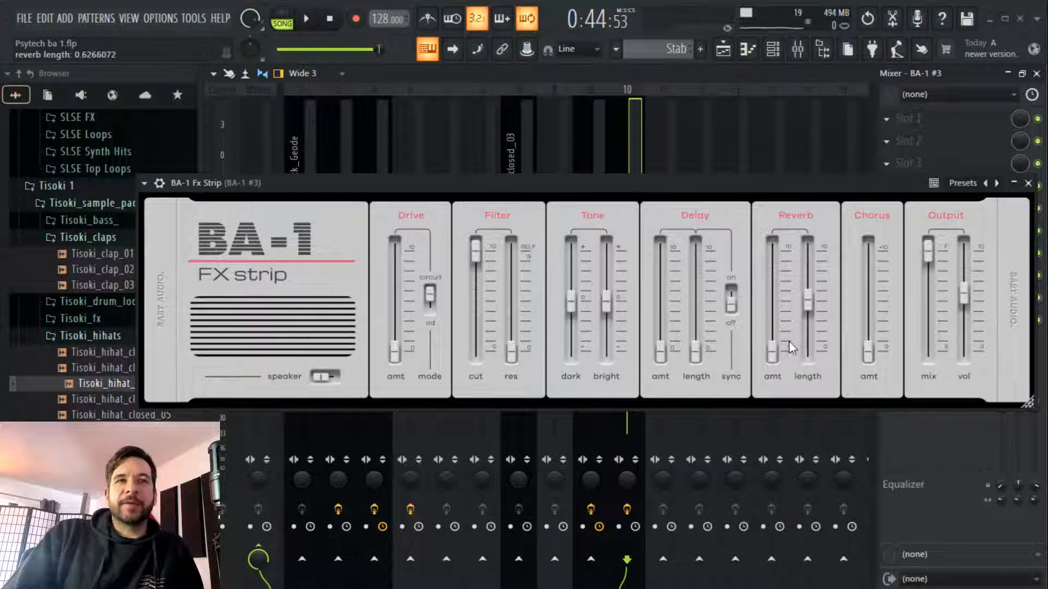
pyautogui.moveTo(773, 360); pyautogui.dragTo(775, 316)
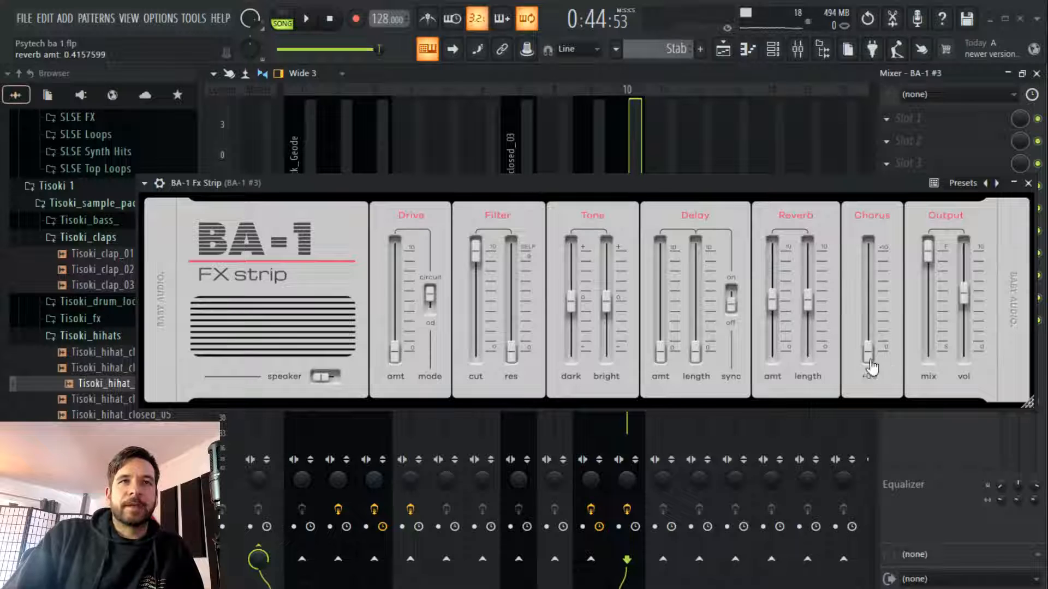
pyautogui.moveTo(869, 354); pyautogui.dragTo(863, 283)
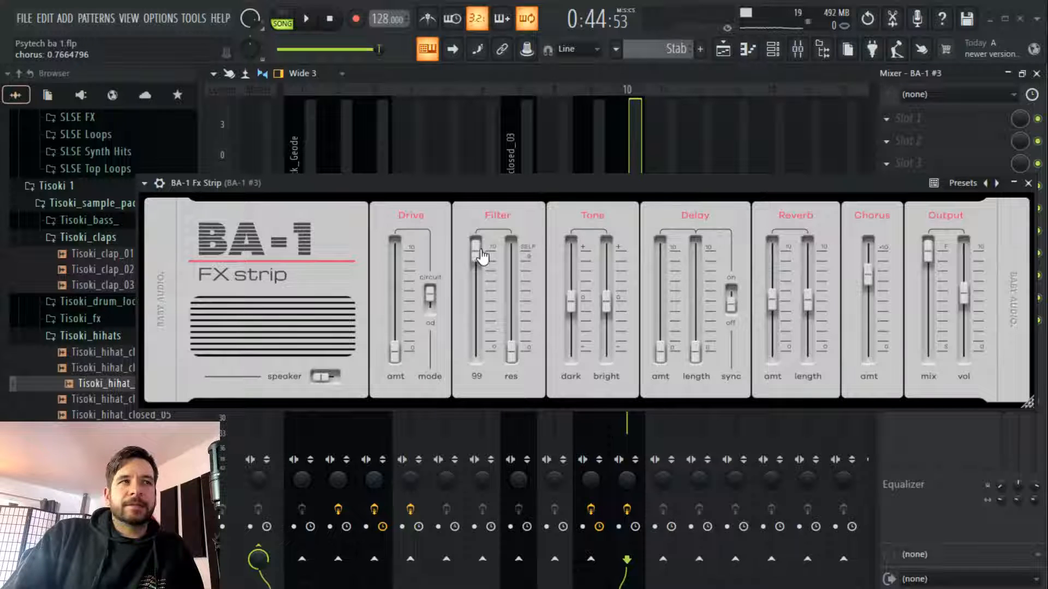
pyautogui.moveTo(405, 355); pyautogui.dragTo(443, 306)
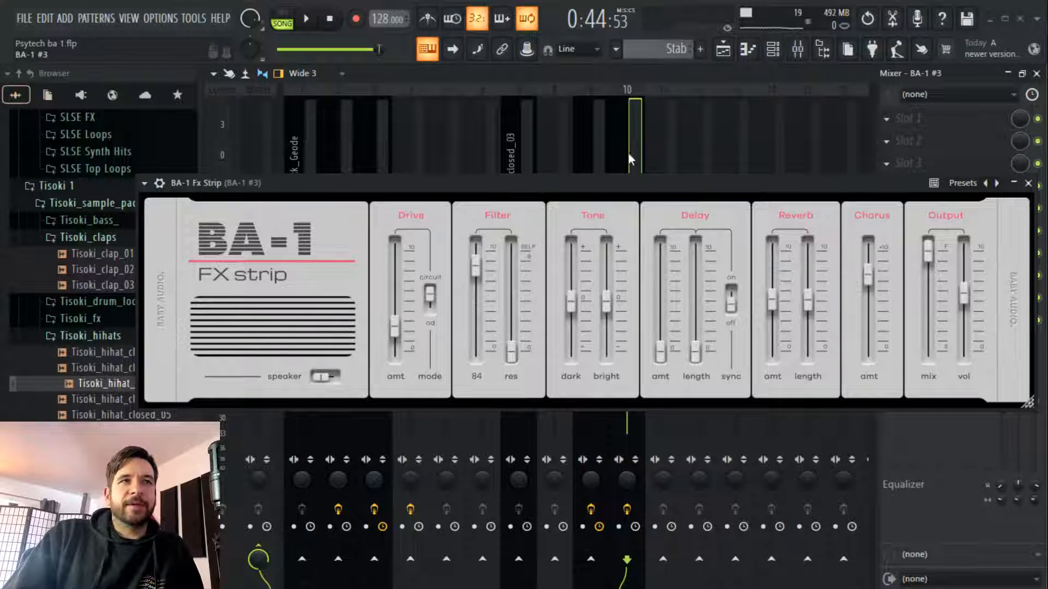
pyautogui.click(1029, 184)
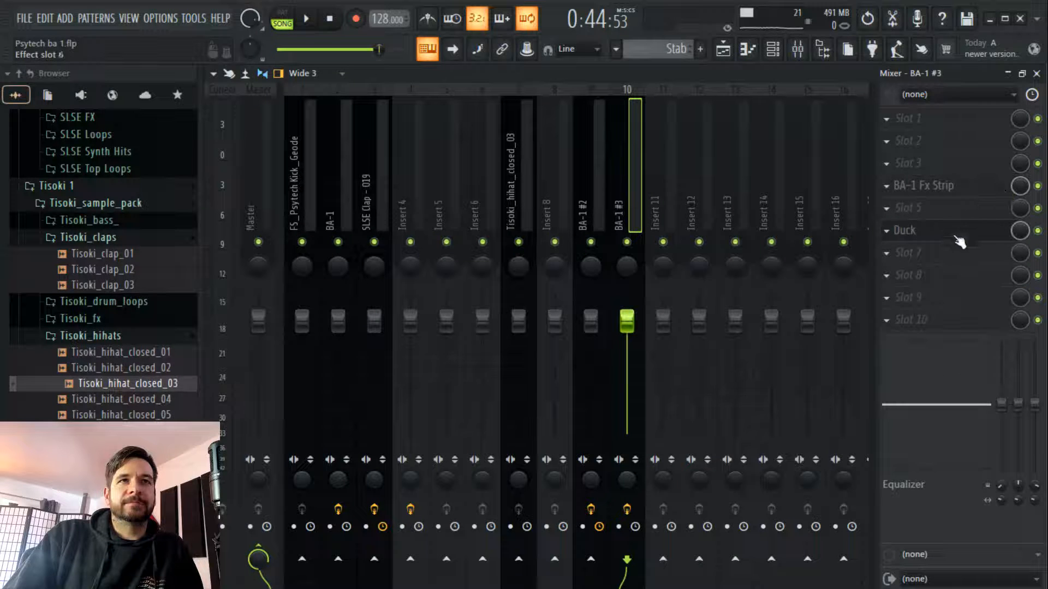
# Move the playhead to bar 25 in the playlist and examine the Stab clip's rhythm against the drums and bass
pyautogui.click(724, 50)
pyautogui.click(507, 105)
pyautogui.scroll(-3, 506, 105)
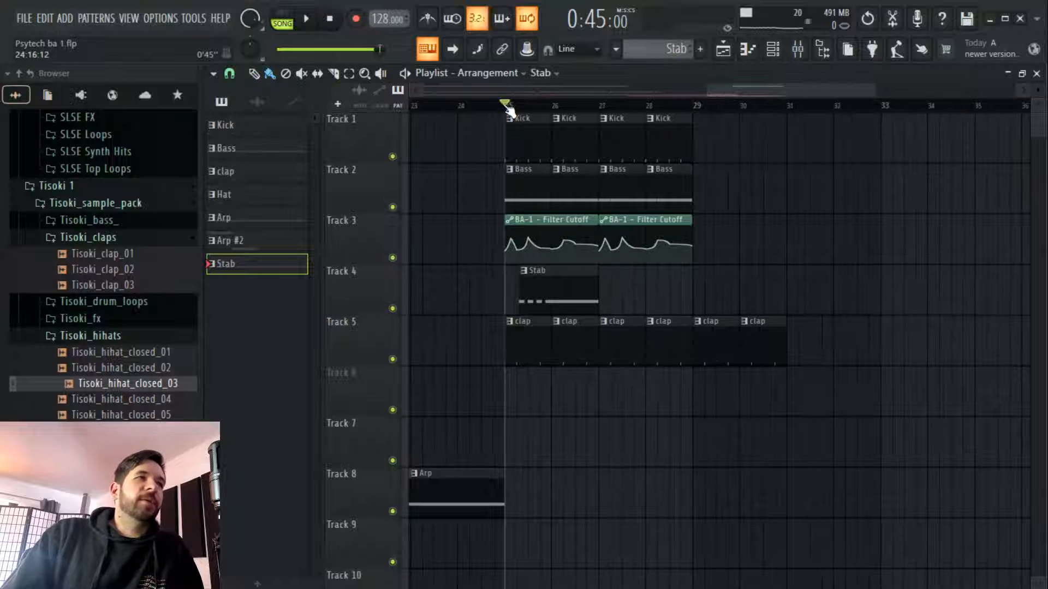
pyautogui.scroll(1, 510, 107)
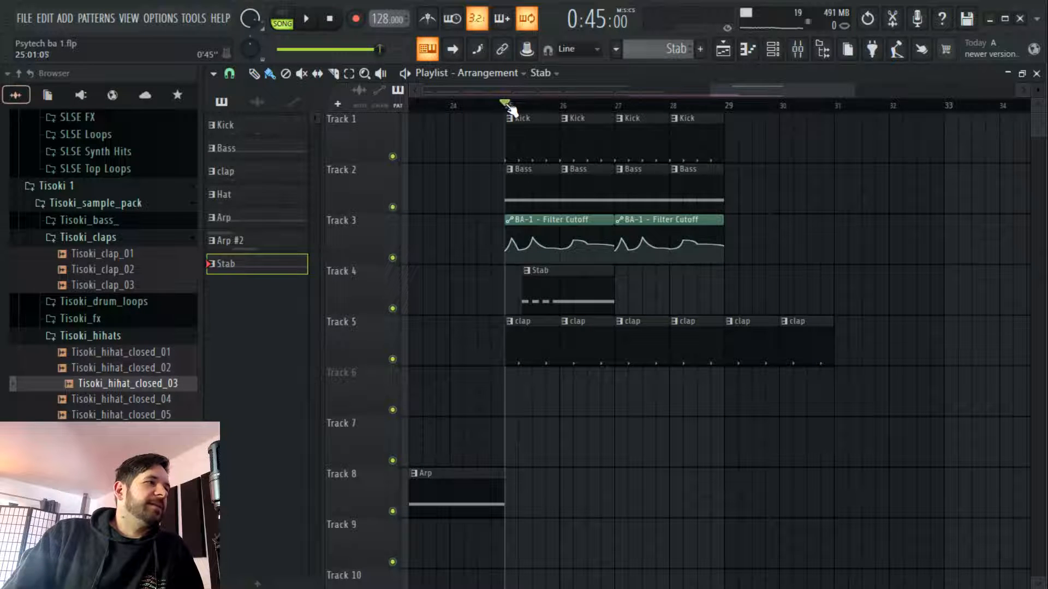
pyautogui.scroll(3, 524, 108)
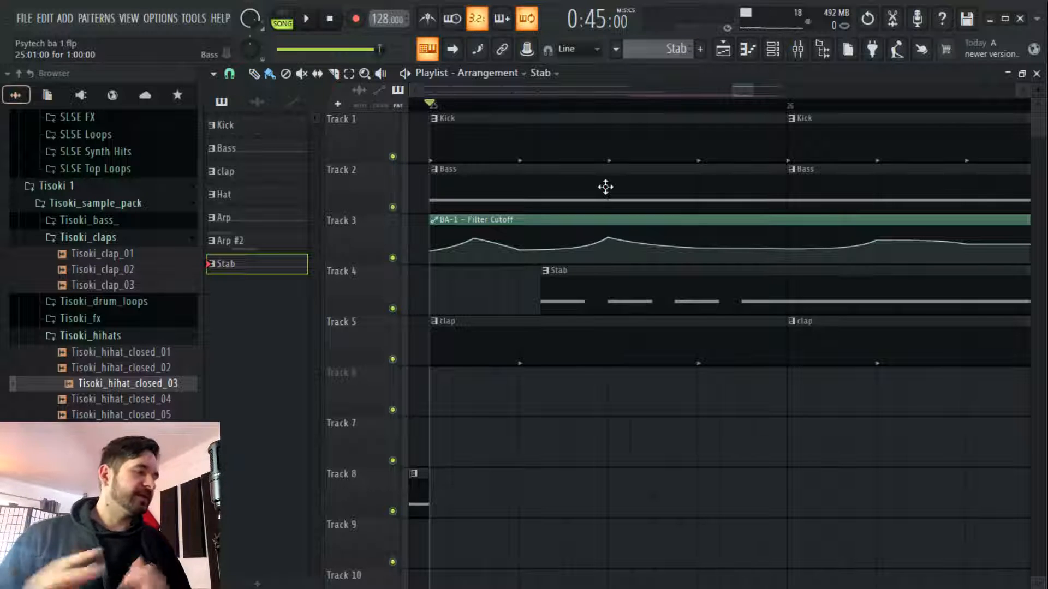
pyautogui.scroll(-5, 623, 115)
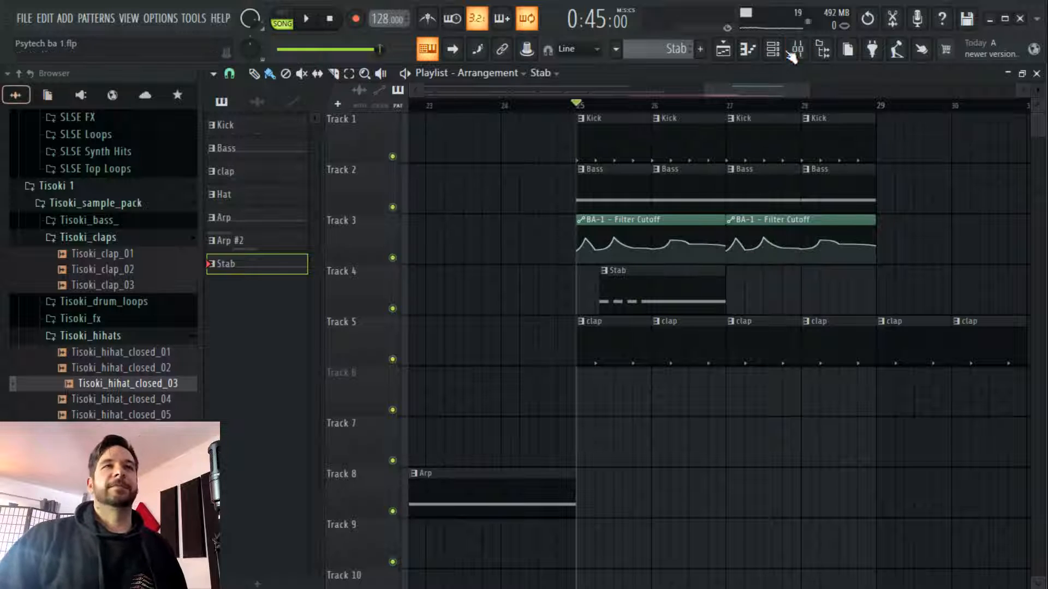
# Check the mixer briefly, return the playhead to the song start, and examine the full arrangement in the playlist
pyautogui.click(797, 49)
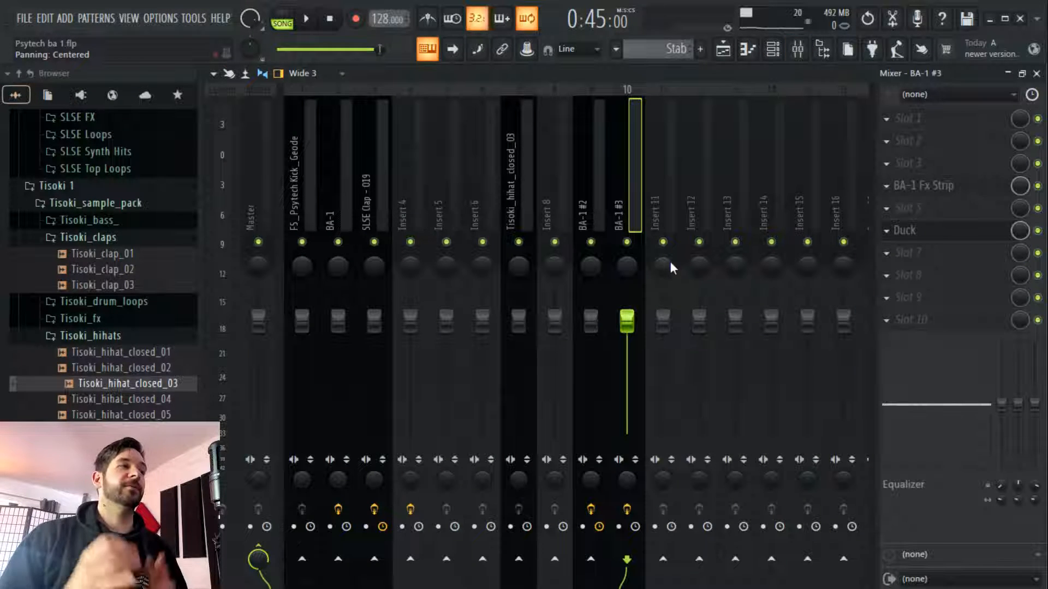
pyautogui.click(735, 43)
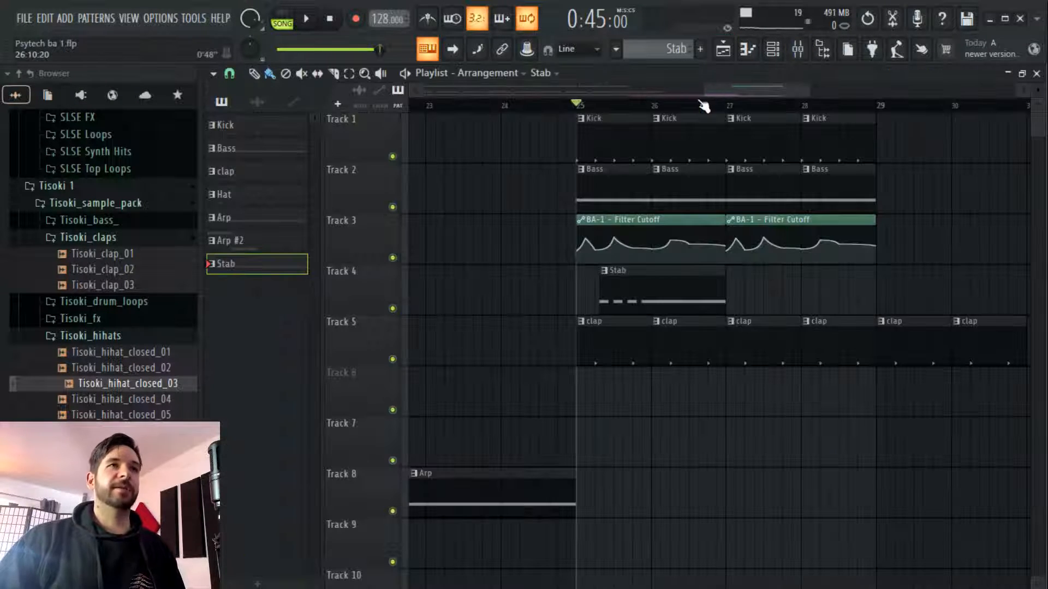
pyautogui.scroll(-3, 700, 102)
pyautogui.moveTo(716, 92); pyautogui.dragTo(478, 102)
pyautogui.click(412, 105)
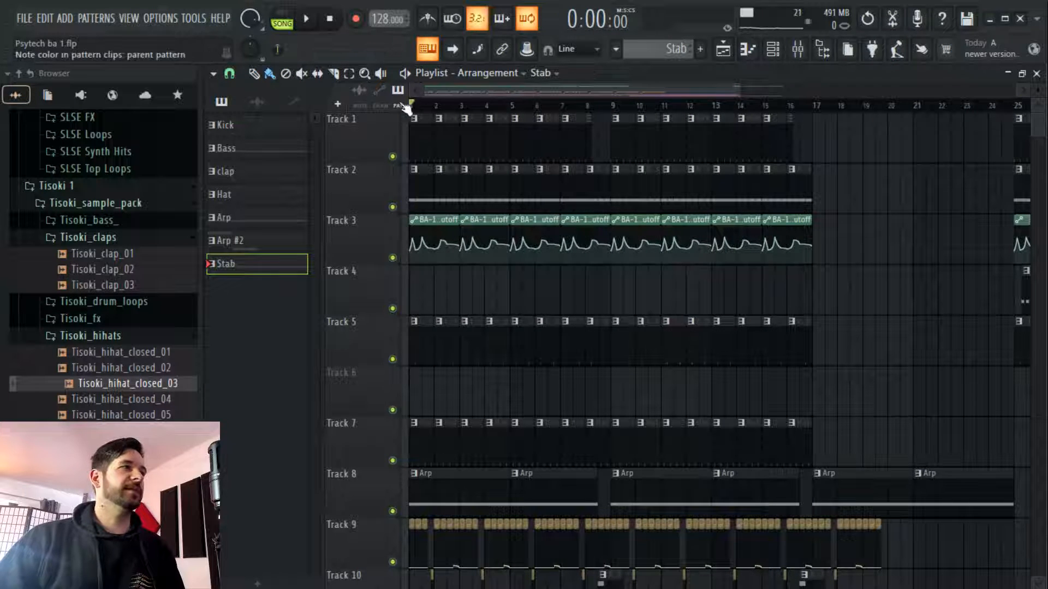
pyautogui.scroll(-3, 498, 107)
pyautogui.scroll(-5, 692, 470)
pyautogui.scroll(5, 611, 212)
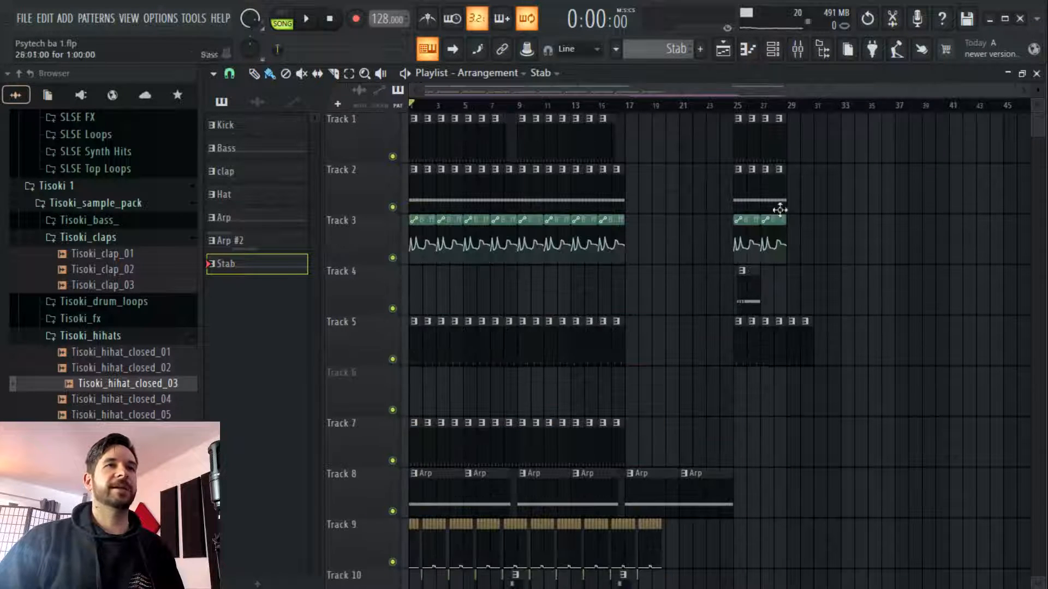
# Check the mixer briefly, examine the Stab clip against the drums and bass from bar 25, and return the playhead to the song start
pyautogui.scroll(2, 767, 109)
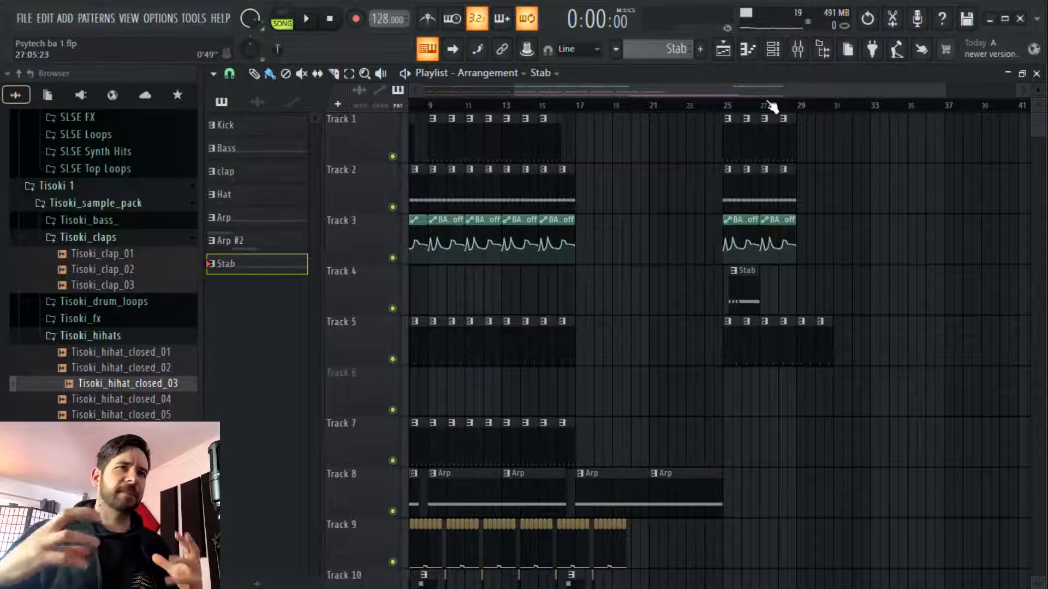
pyautogui.click(805, 50)
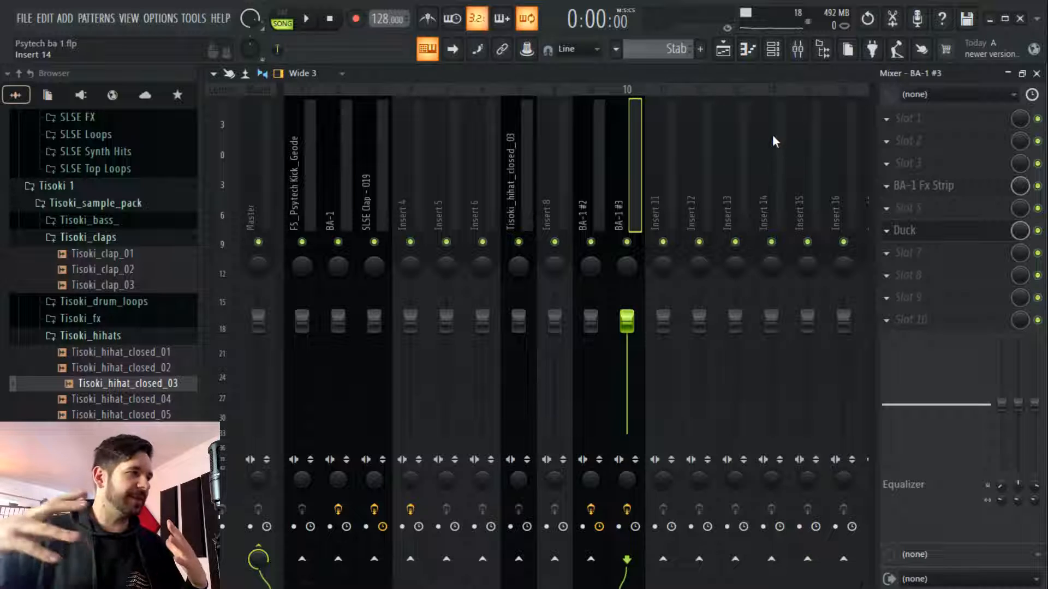
pyautogui.click(724, 49)
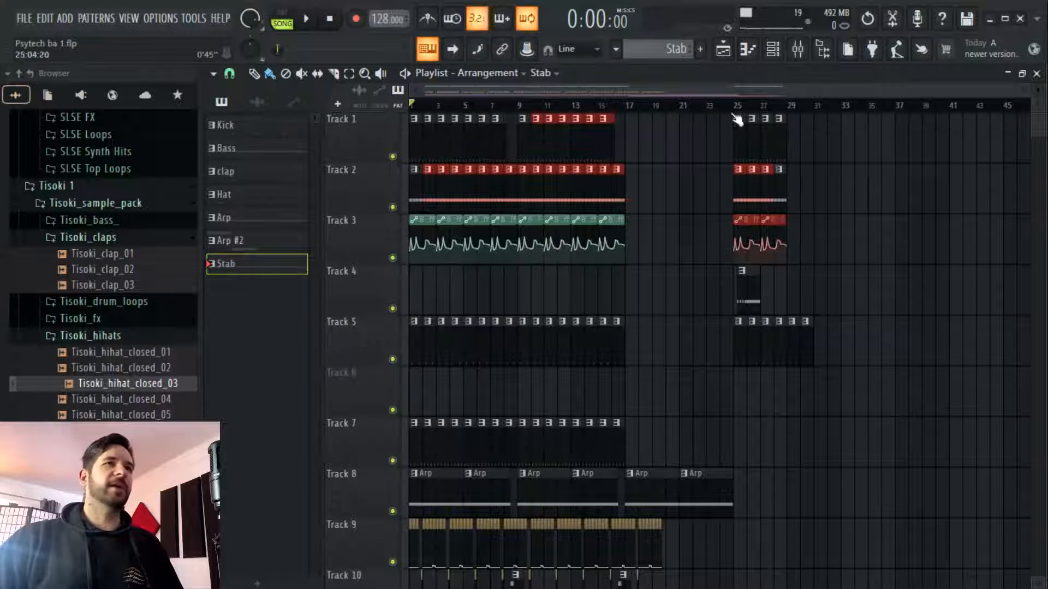
pyautogui.scroll(3, 764, 109)
pyautogui.scroll(3, 760, 116)
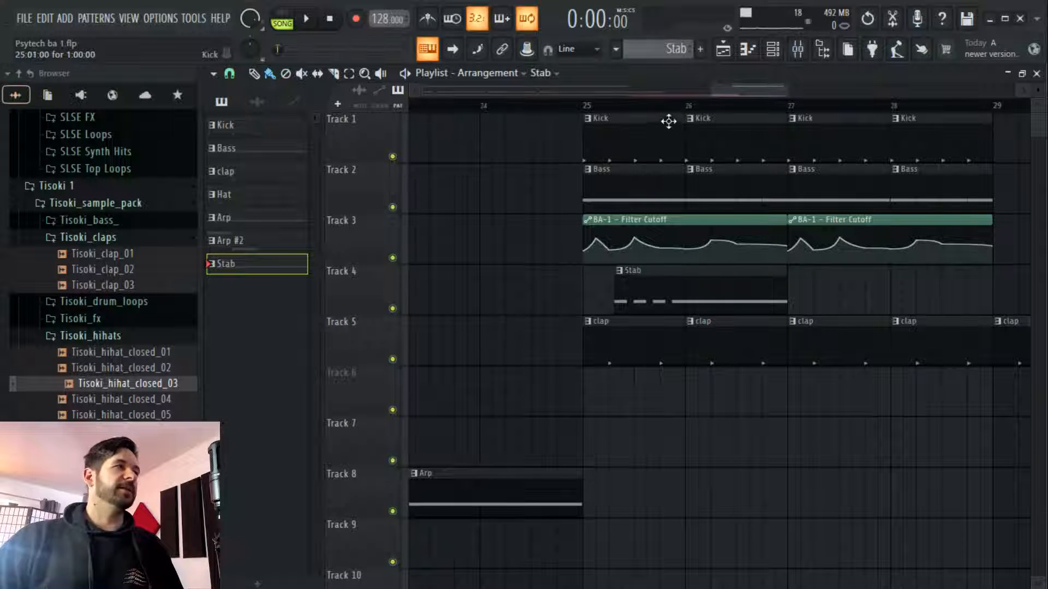
pyautogui.scroll(-3, 673, 113)
pyautogui.scroll(3, 671, 114)
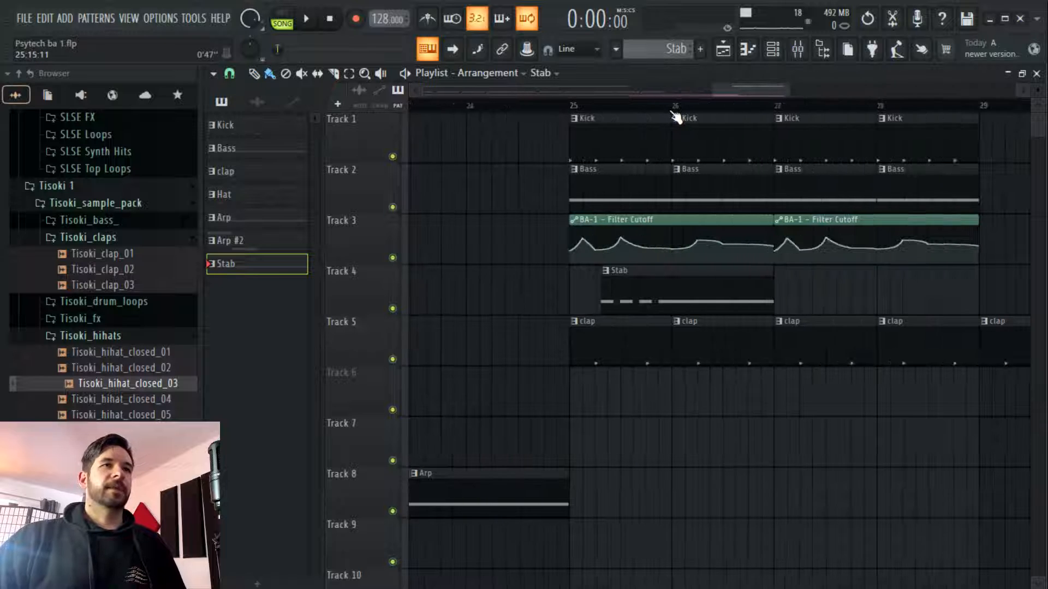
pyautogui.moveTo(817, 135); pyautogui.dragTo(583, 133)
pyautogui.moveTo(703, 124); pyautogui.dragTo(613, 137)
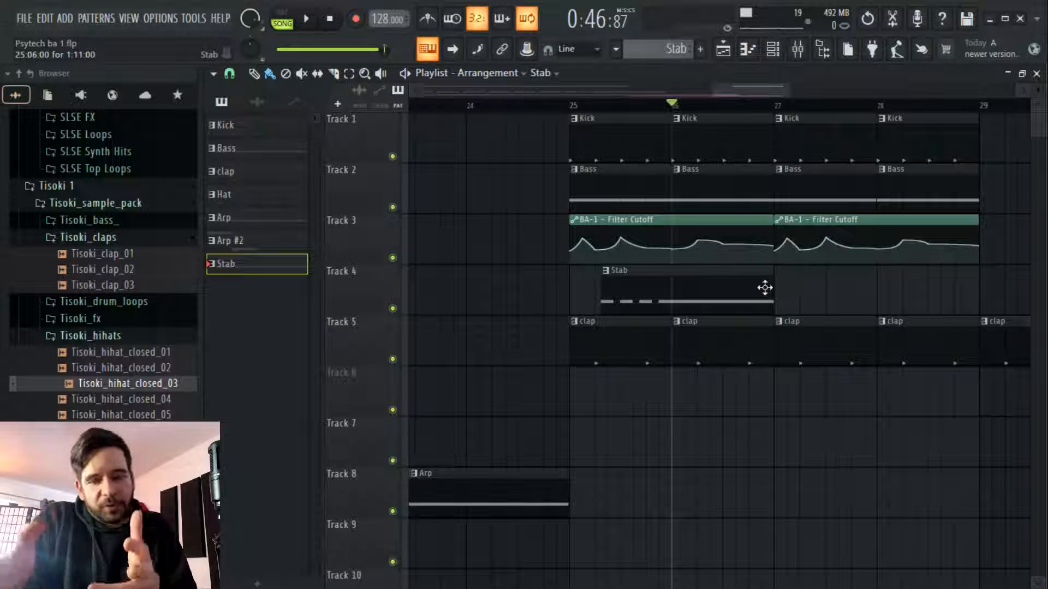
pyautogui.scroll(-5, 724, 109)
pyautogui.moveTo(725, 107); pyautogui.dragTo(244, 85)
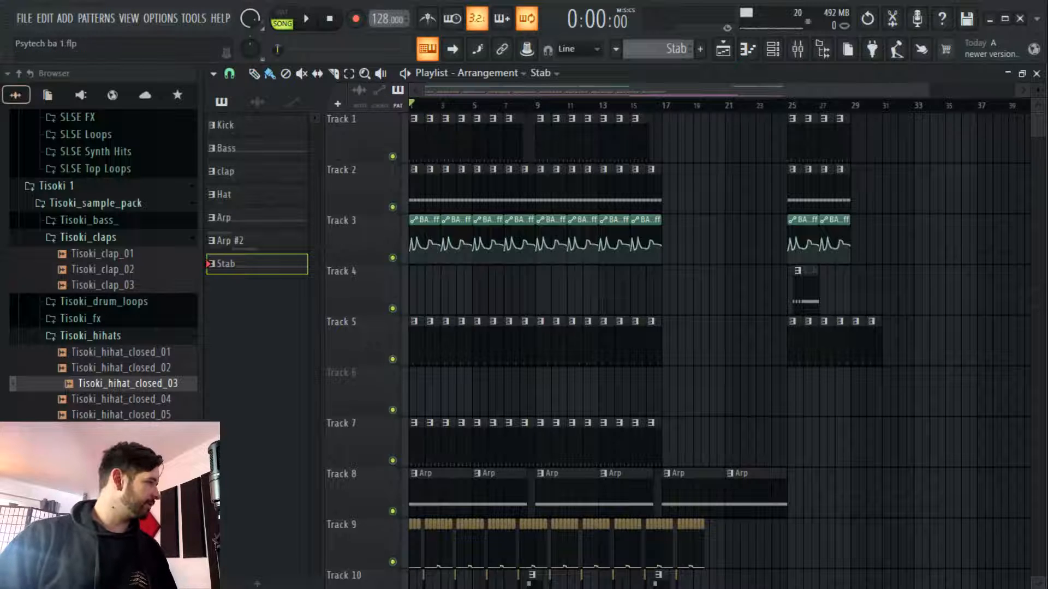
# During playback from the song start, add two four-step Kick clips in bar 8 and shorten that bar's Bass clip to 12 steps
pyautogui.press('space')
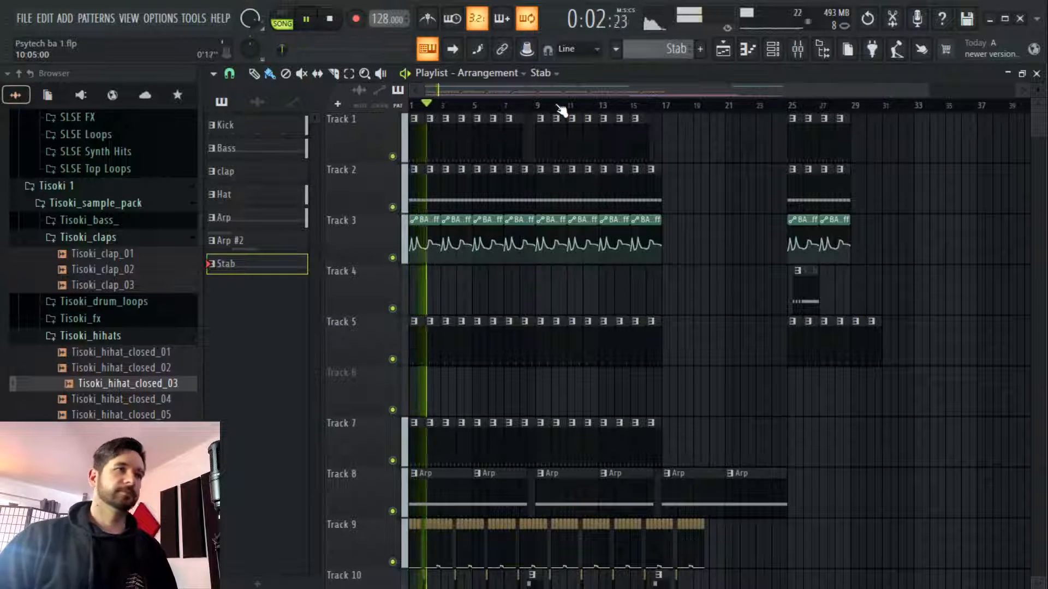
pyautogui.scroll(2, 462, 115)
pyautogui.scroll(2, 463, 114)
pyautogui.scroll(-2, 467, 115)
pyautogui.scroll(-4, 682, 226)
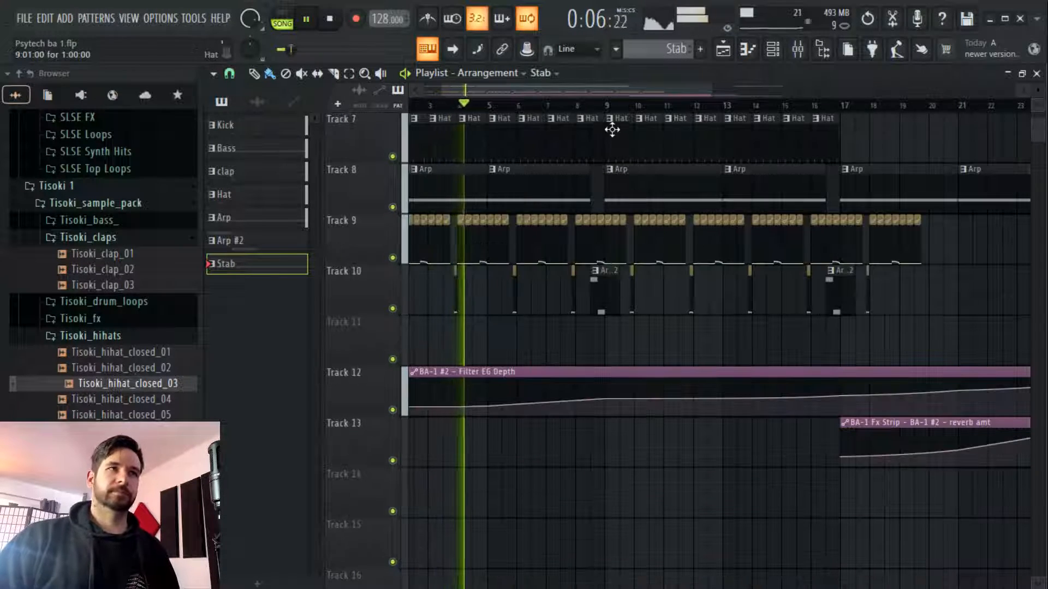
pyautogui.scroll(2, 613, 112)
pyautogui.scroll(4, 631, 289)
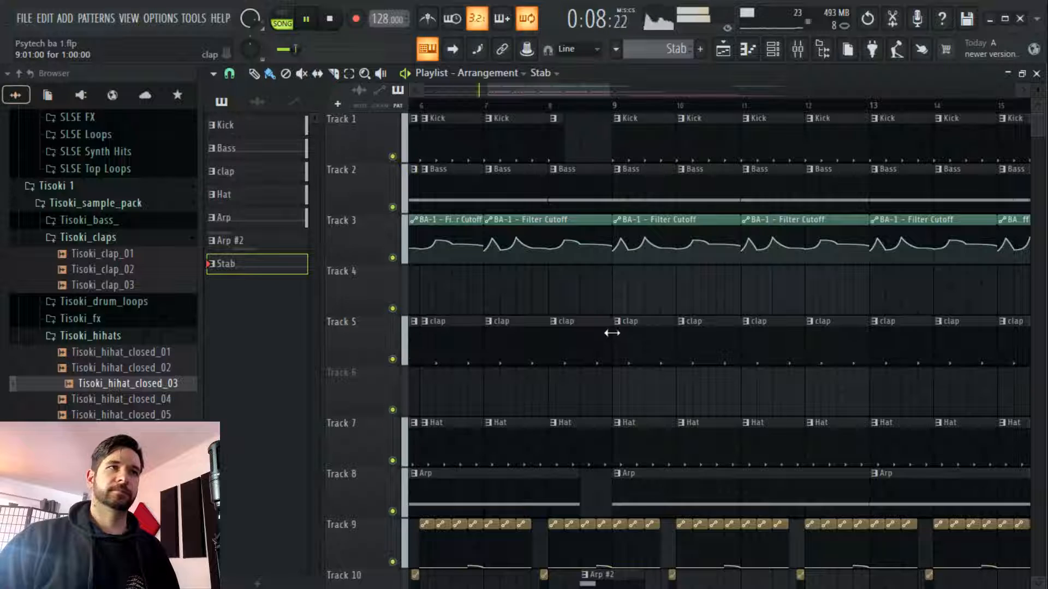
pyautogui.click(558, 149)
pyautogui.click(568, 143)
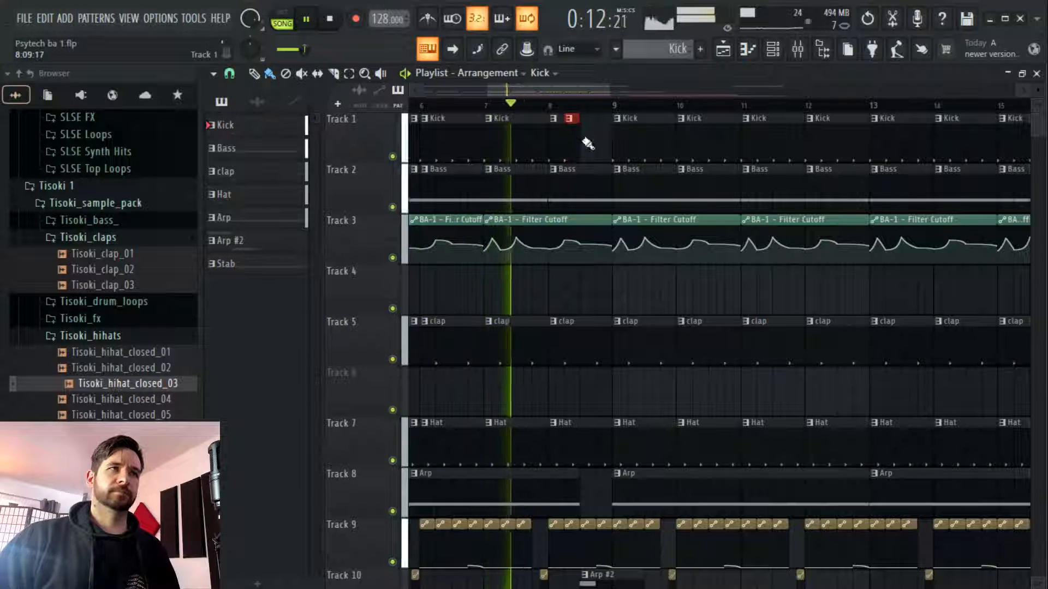
pyautogui.click(587, 145)
pyautogui.click(596, 188)
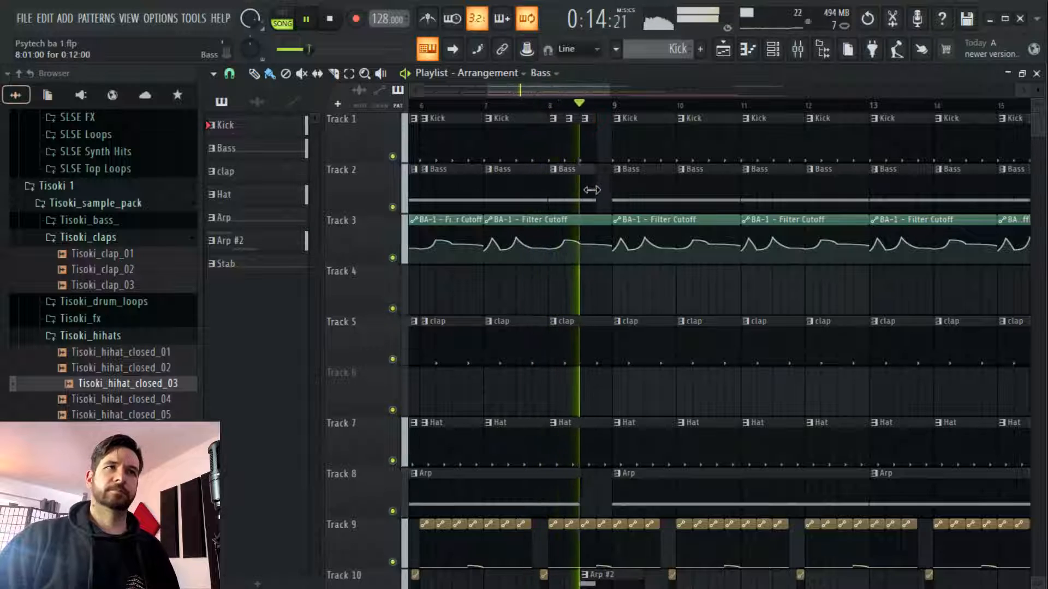
# Add a Kick clip at bar 17 on Track 1 and shorten it to four steps
pyautogui.scroll(-2, 622, 106)
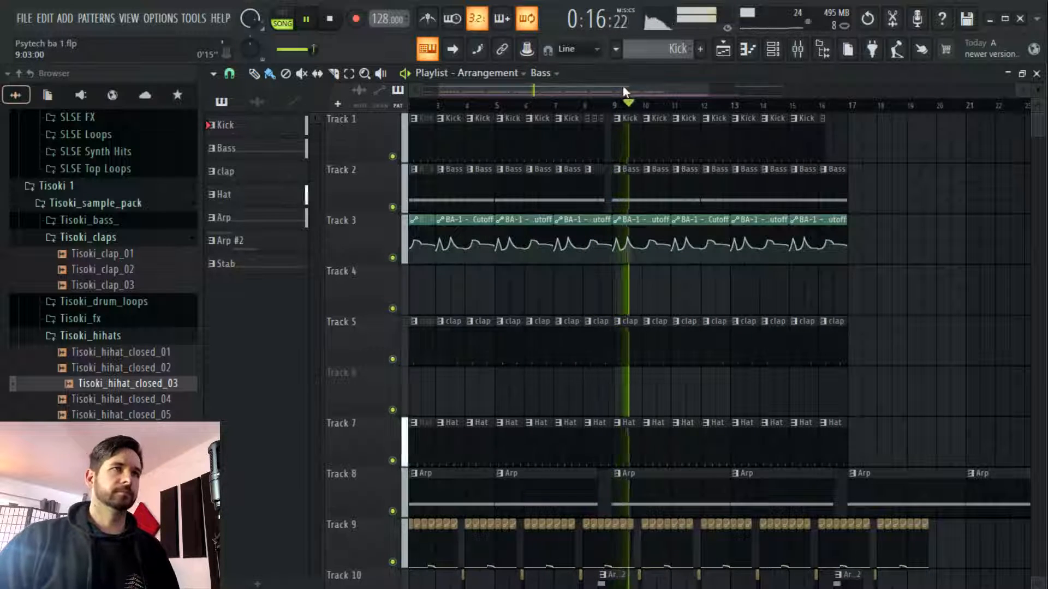
pyautogui.scroll(-2, 668, 104)
pyautogui.scroll(-3, 682, 153)
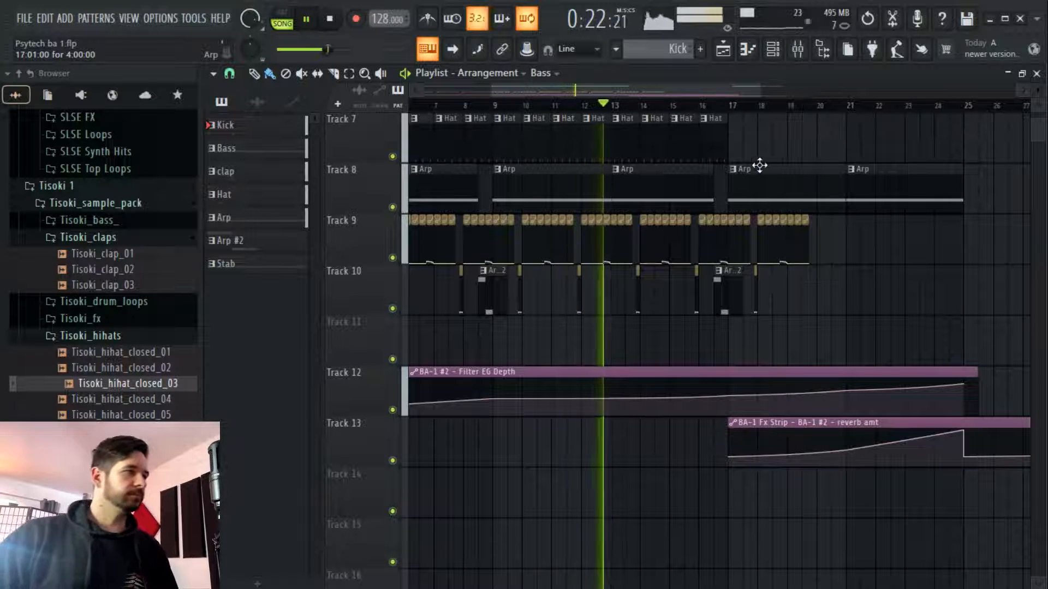
pyautogui.moveTo(722, 92); pyautogui.dragTo(746, 99)
pyautogui.scroll(5, 786, 196)
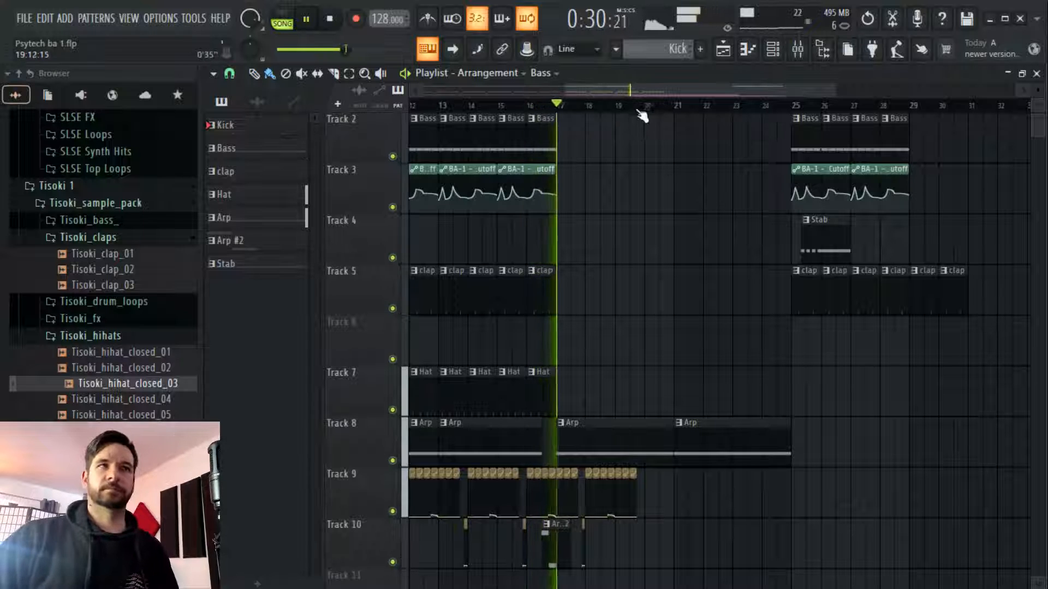
pyautogui.scroll(-2, 639, 111)
pyautogui.scroll(1, 635, 137)
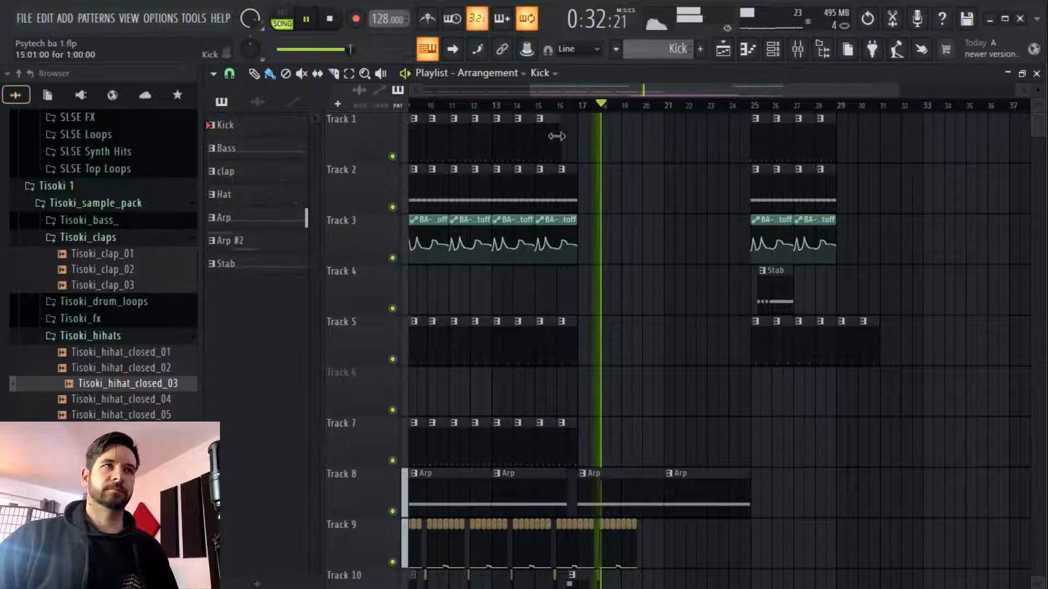
pyautogui.click(584, 124)
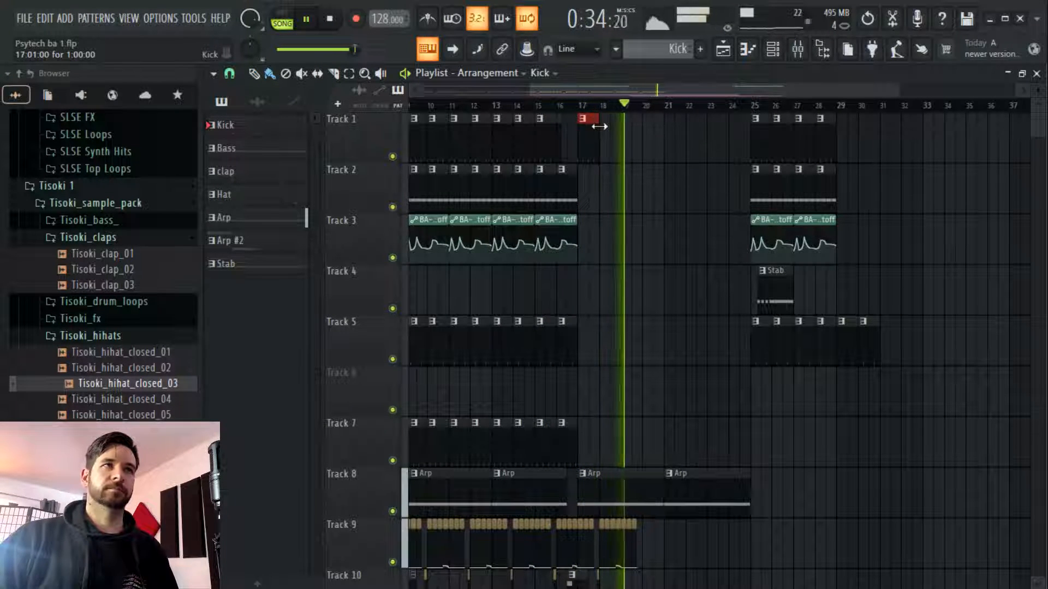
pyautogui.scroll(2, 585, 123)
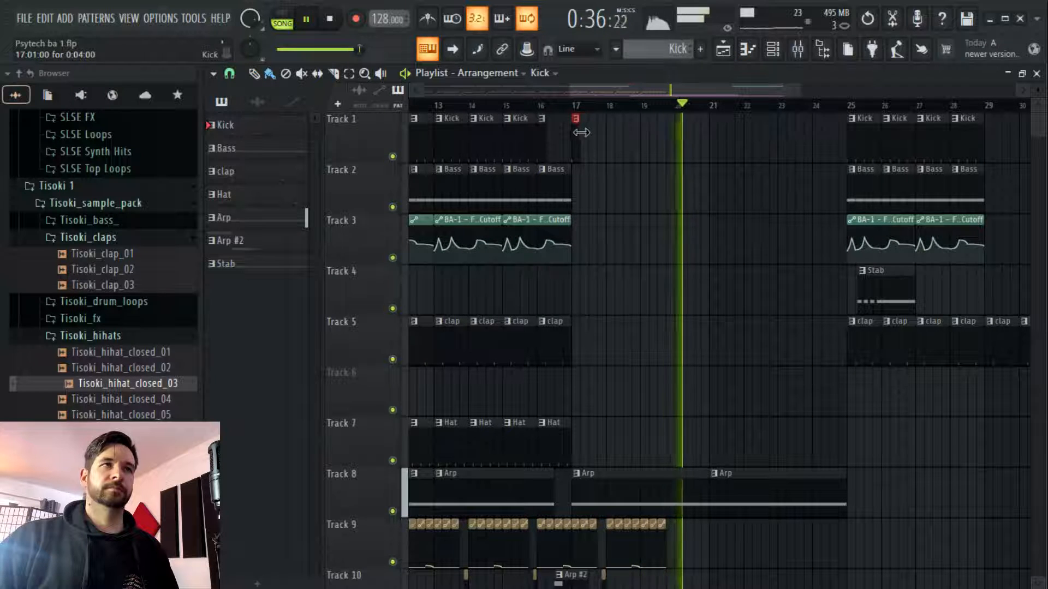
# Duplicate the kick, bass, filter cutoff, Stab and clap clips of bars 25–28 into bars 29–32, then deselect them and stop playback
pyautogui.moveTo(746, 91); pyautogui.dragTo(823, 196)
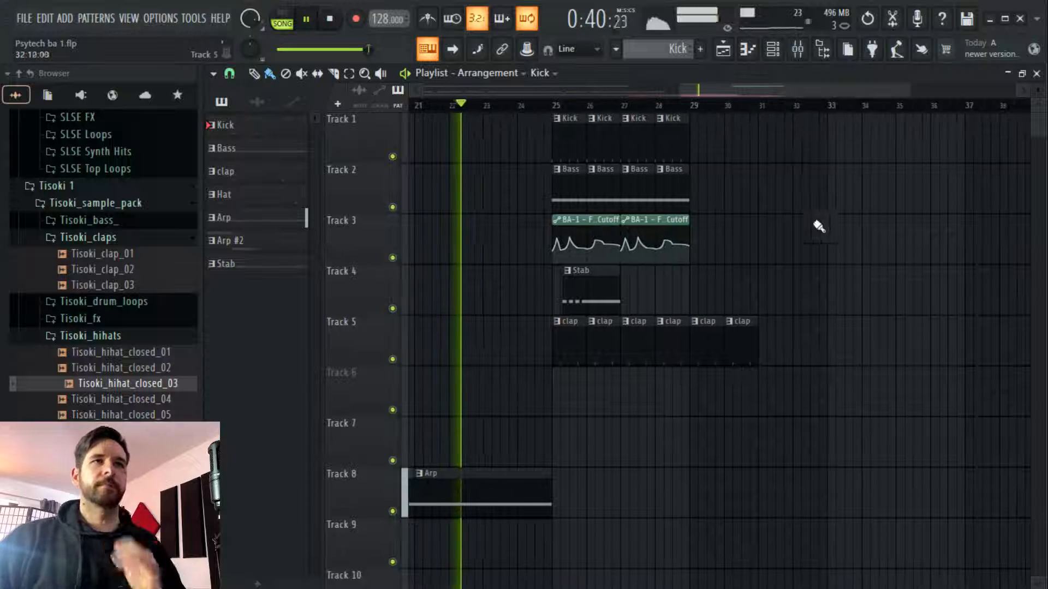
pyautogui.moveTo(735, 115); pyautogui.dragTo(577, 343)
pyautogui.hotkey('ctrl', 'b')
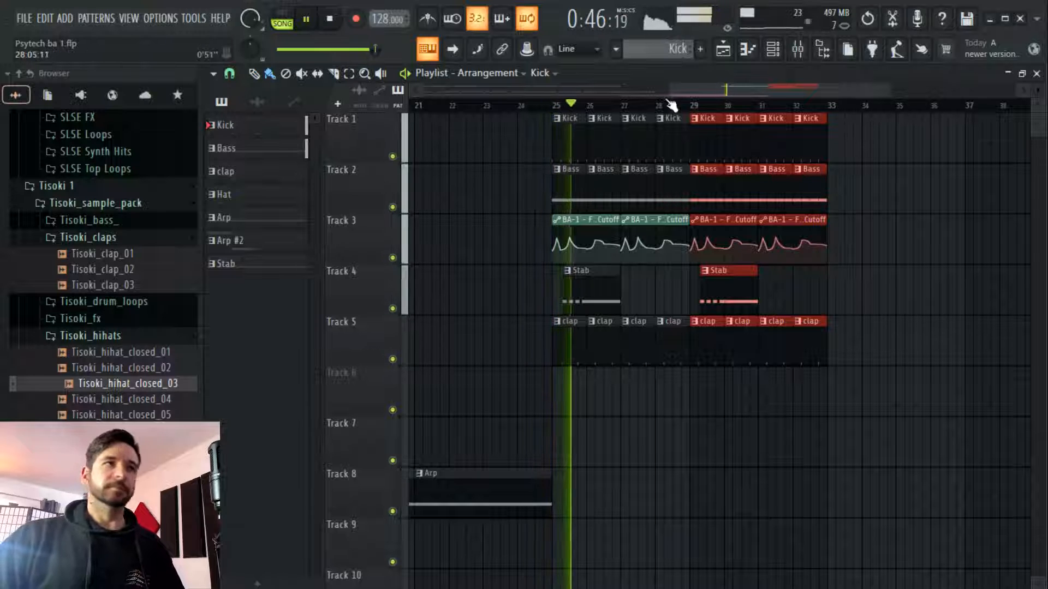
pyautogui.scroll(3, 601, 114)
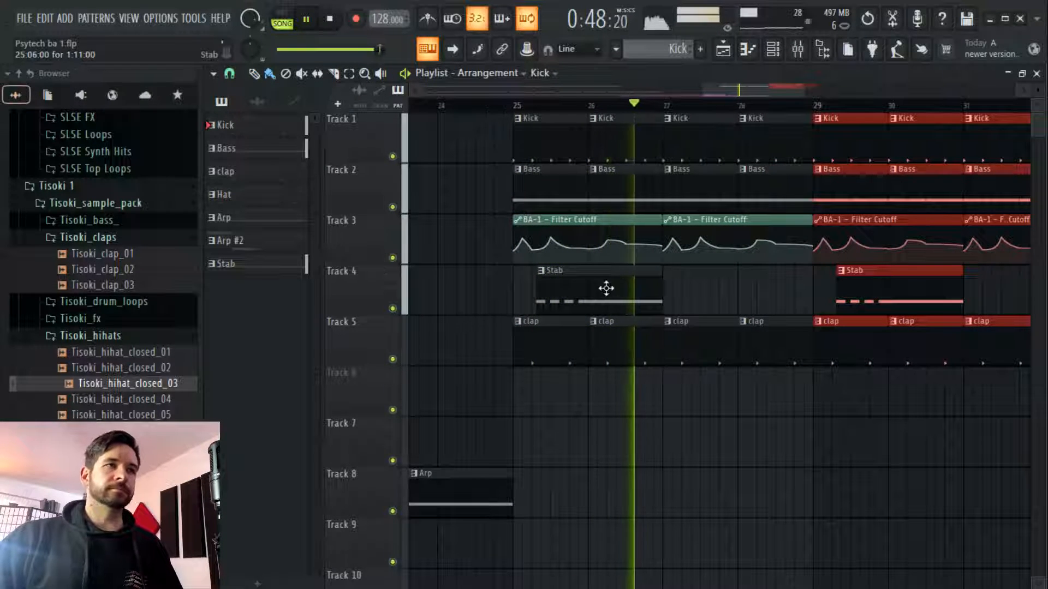
pyautogui.click(678, 440)
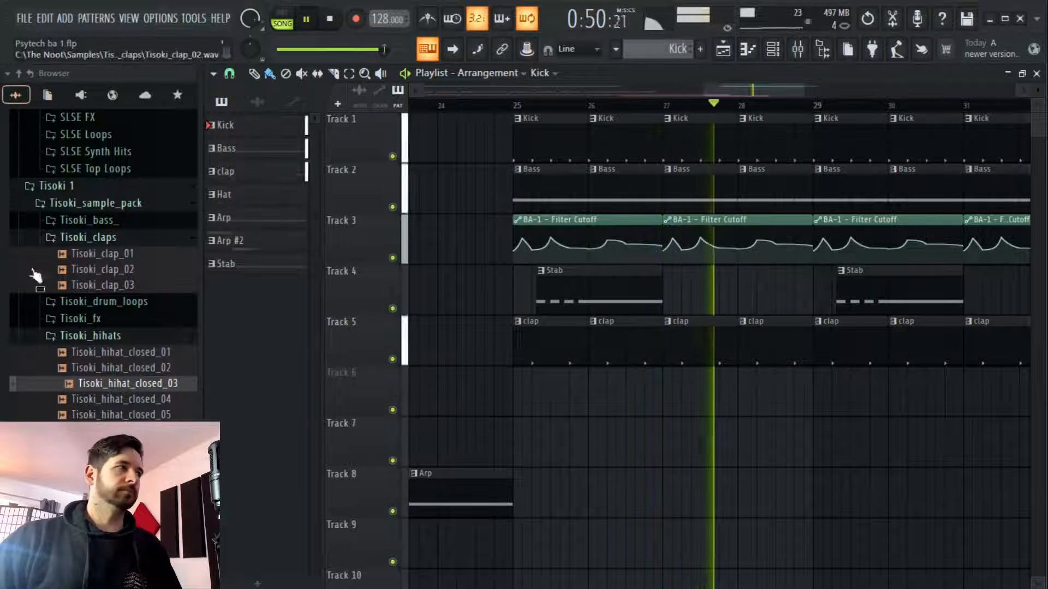
pyautogui.press('space')
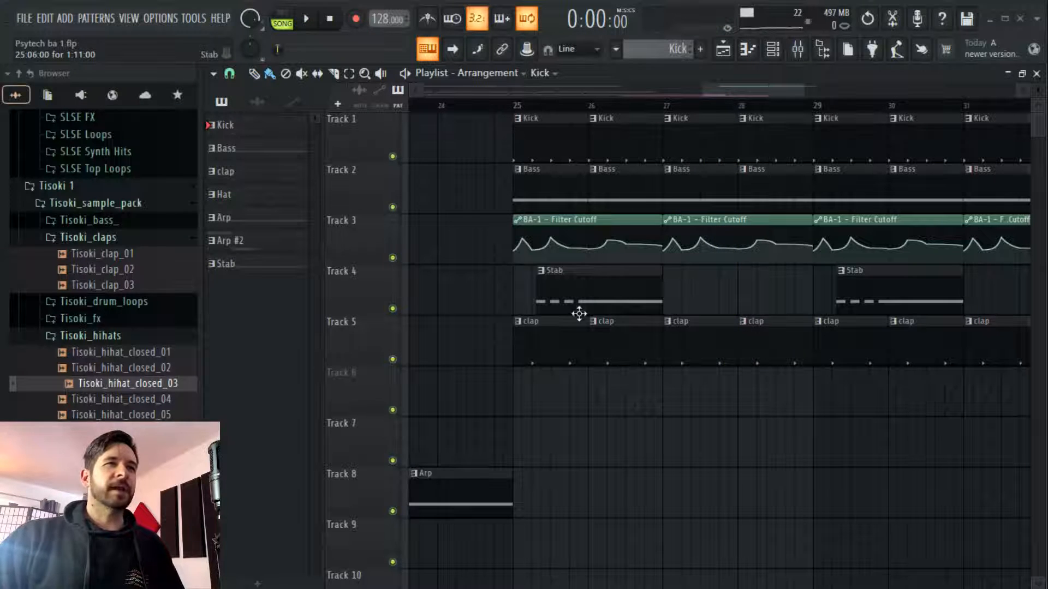
# Move the first Stab clip on Track 4 earlier so that it starts exactly at bar 25
pyautogui.moveTo(586, 304); pyautogui.dragTo(566, 303)
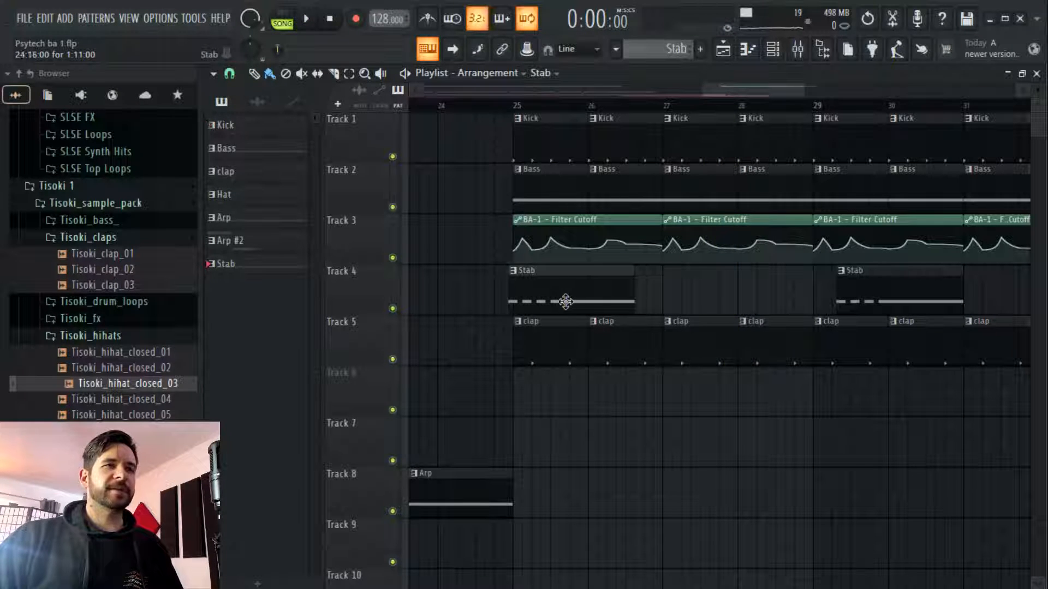
pyautogui.scroll(6, 553, 111)
pyautogui.moveTo(573, 281); pyautogui.dragTo(557, 289)
pyautogui.scroll(-6, 509, 114)
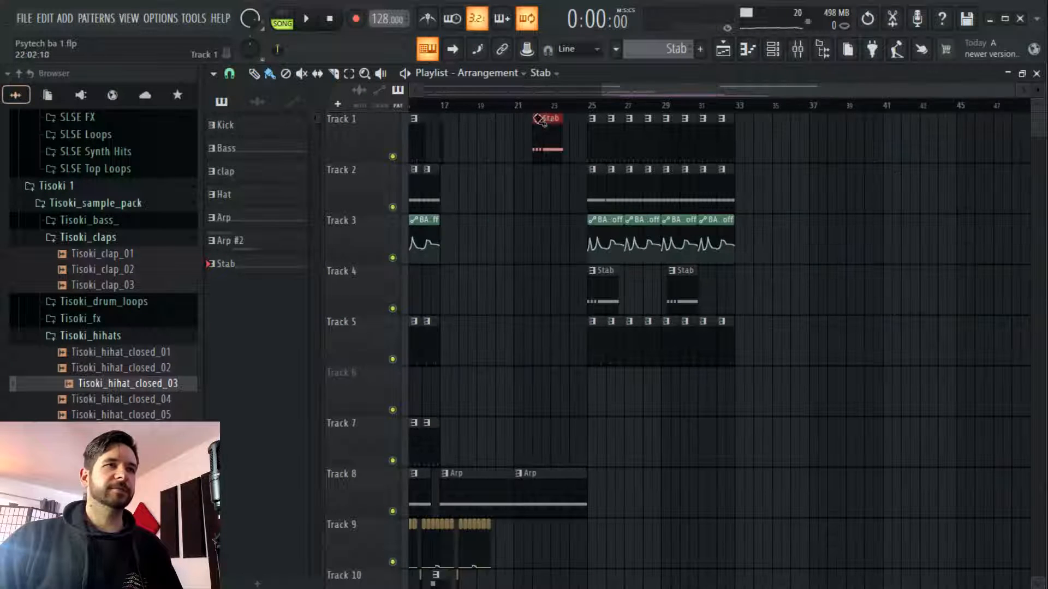
# Play back from just before bar 25 to hear the repositioned Stab, check its notes in the piano roll, and stop playback
pyautogui.press('space')
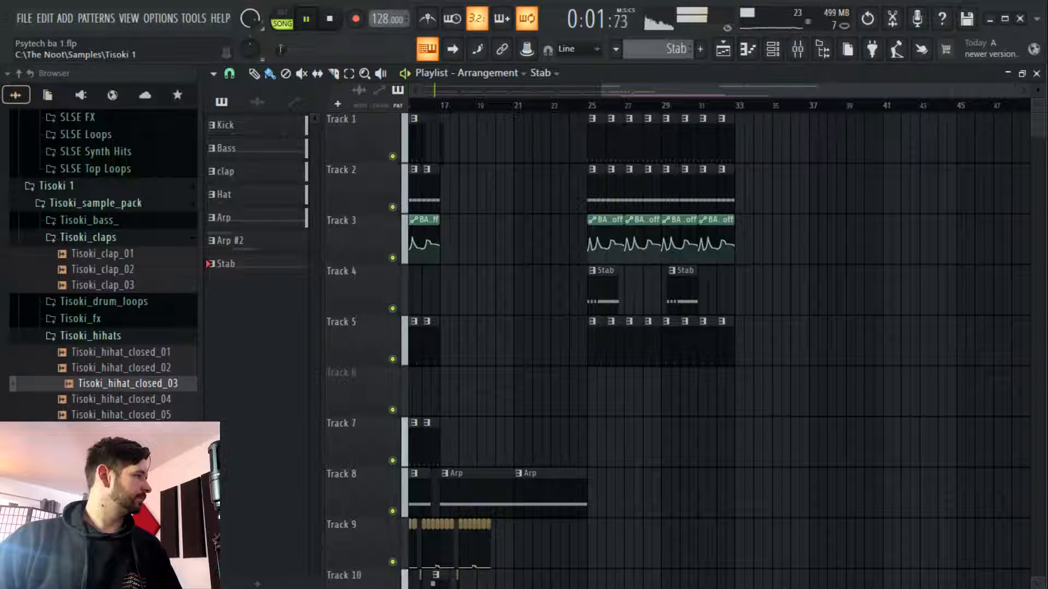
pyautogui.click(584, 108)
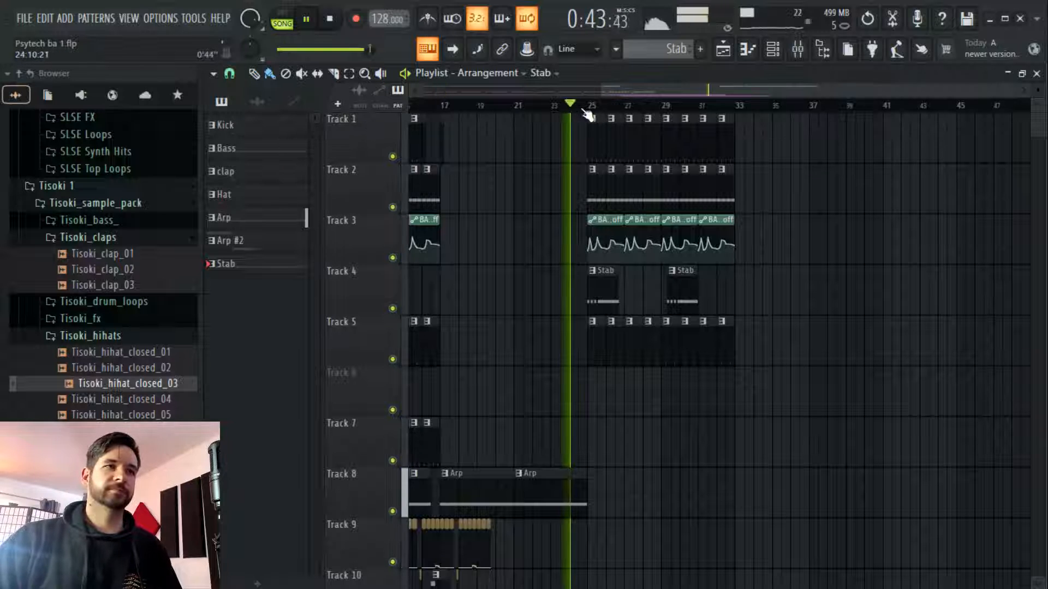
pyautogui.scroll(5, 603, 109)
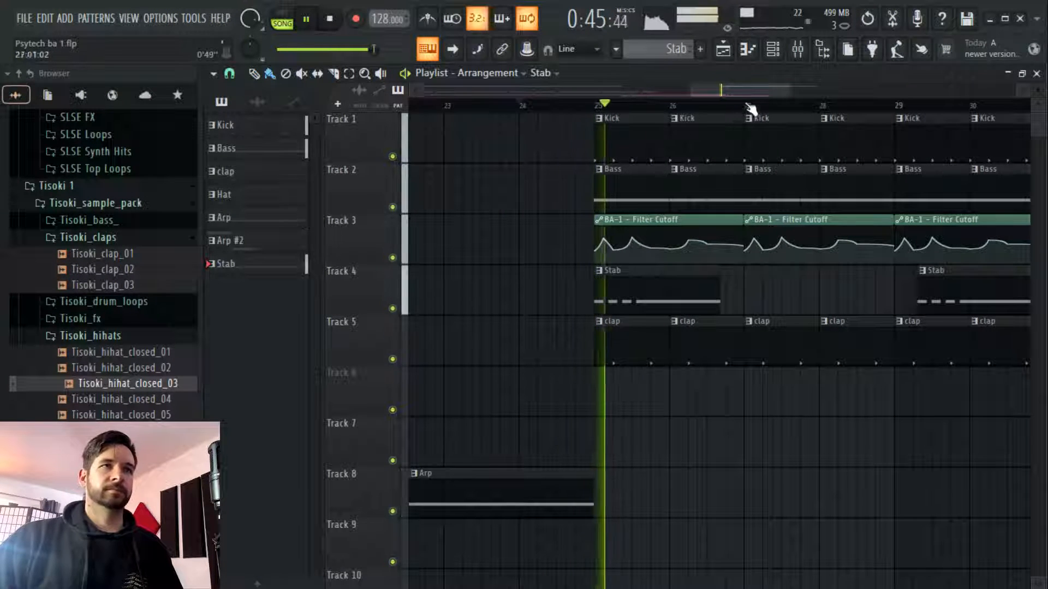
pyautogui.moveTo(738, 91); pyautogui.dragTo(750, 88)
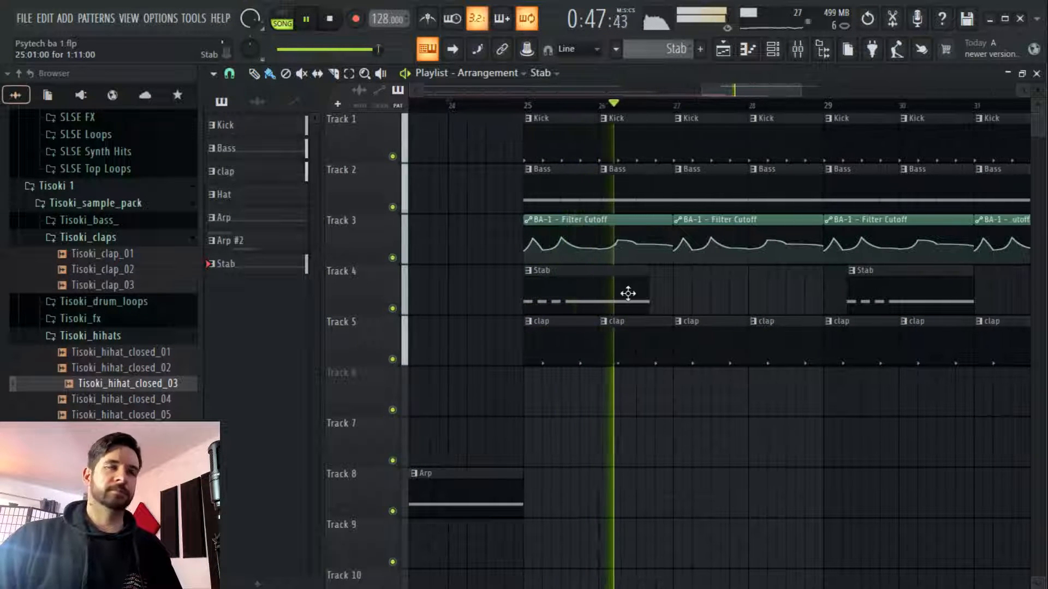
pyautogui.doubleClick(627, 292)
pyautogui.click(723, 49)
pyautogui.press('space')
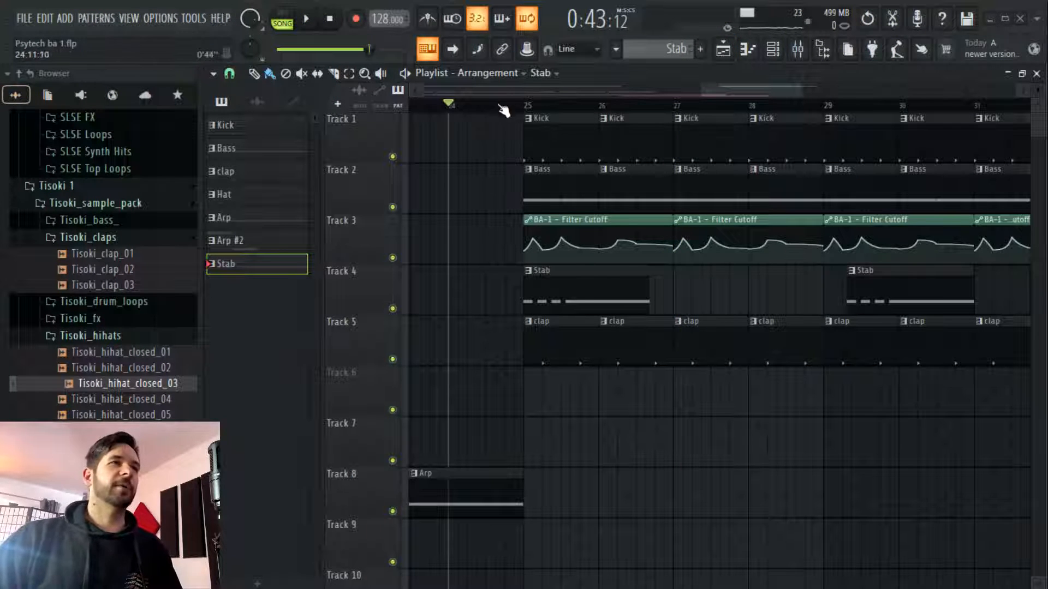
# Shorten the last Arp clip on Track 8 to end halfway through bar 24 and move the first Stab clip to start there
pyautogui.scroll(1, 517, 107)
pyautogui.moveTo(730, 95); pyautogui.dragTo(708, 101)
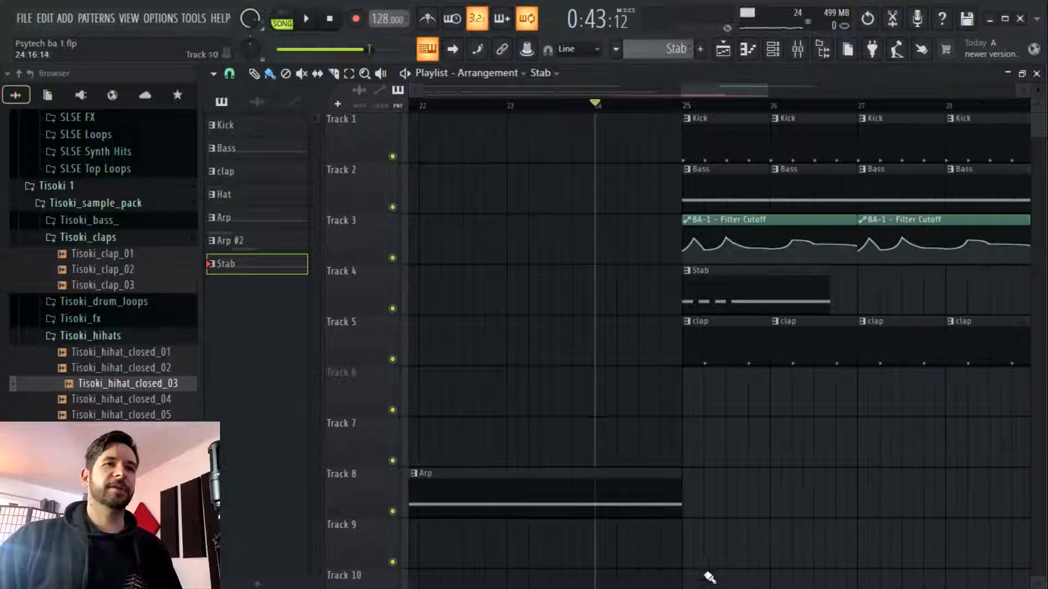
pyautogui.moveTo(676, 494); pyautogui.dragTo(665, 487)
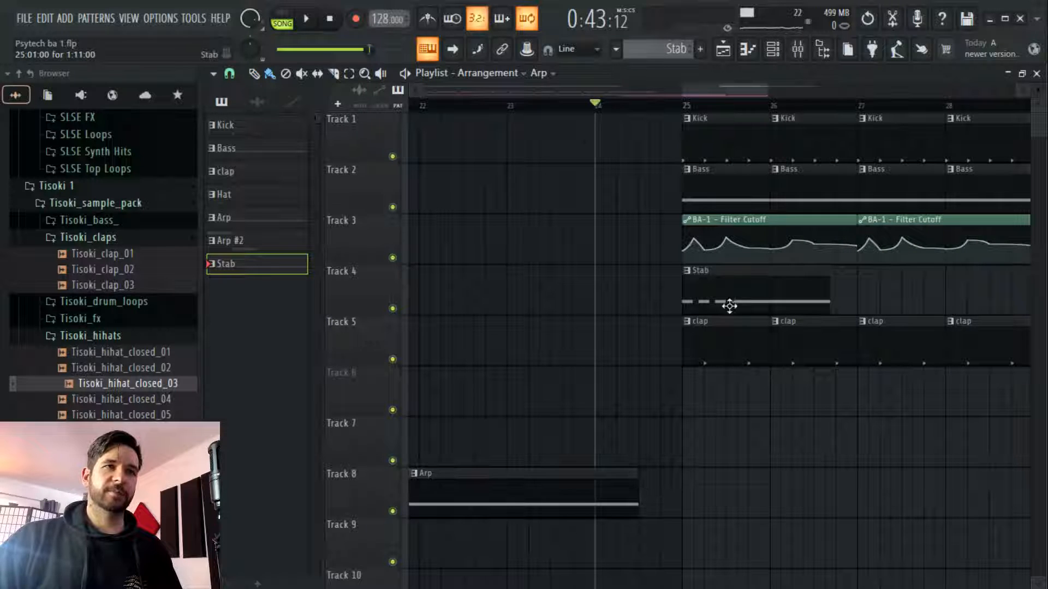
pyautogui.moveTo(730, 305); pyautogui.dragTo(676, 299)
pyautogui.doubleClick(677, 300)
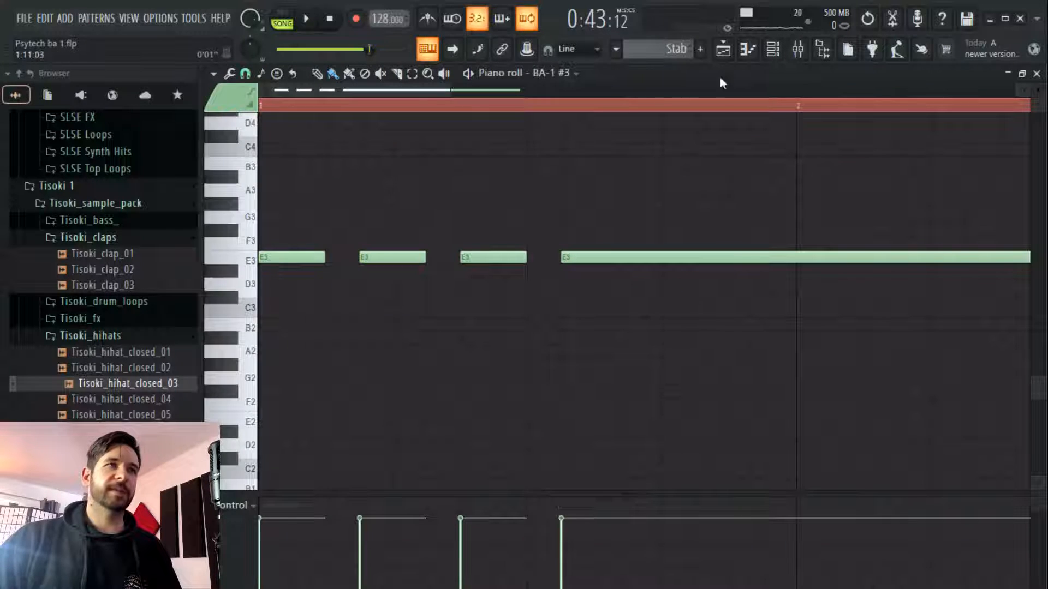
pyautogui.click(730, 53)
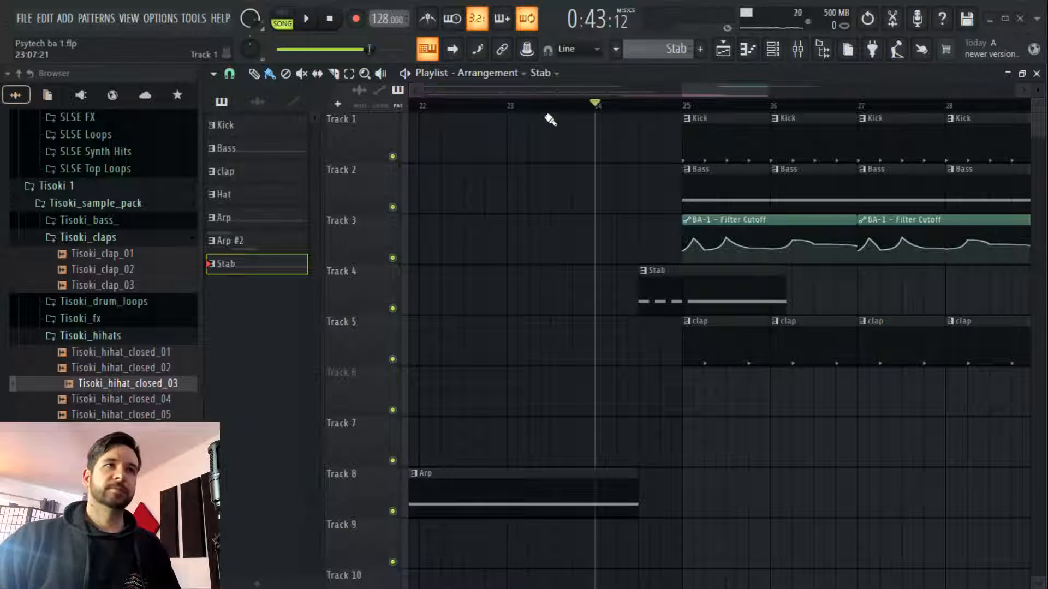
# Play back the arrangement from bar 23 to hear the Stab lead into the drop at bar 25
pyautogui.click(527, 105)
pyautogui.press('space')
pyautogui.scroll(2, 702, 105)
pyautogui.scroll(-5, 696, 96)
pyautogui.scroll(-4, 692, 103)
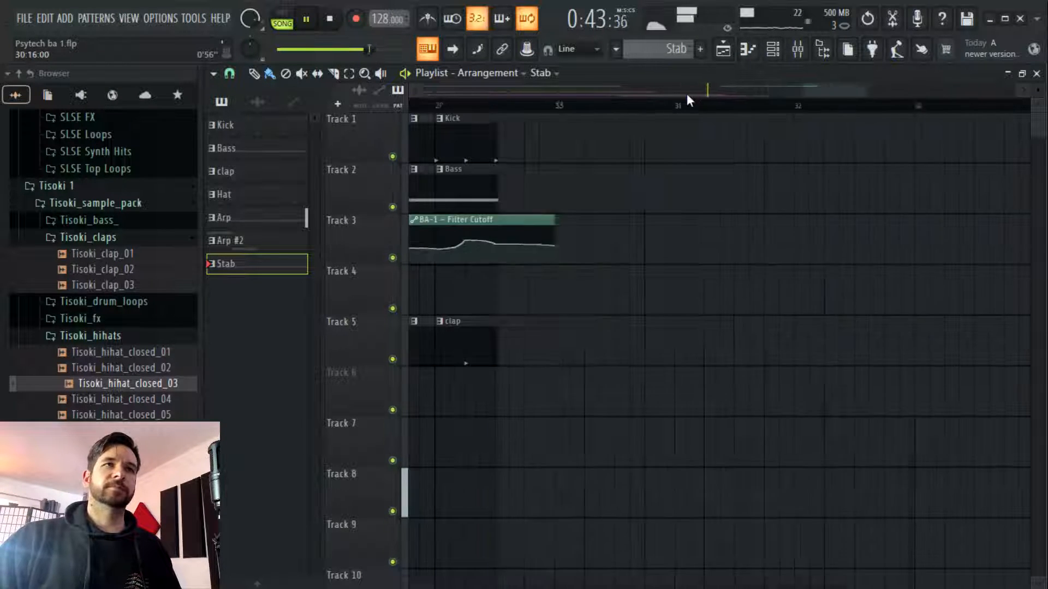
pyautogui.scroll(2, 557, 105)
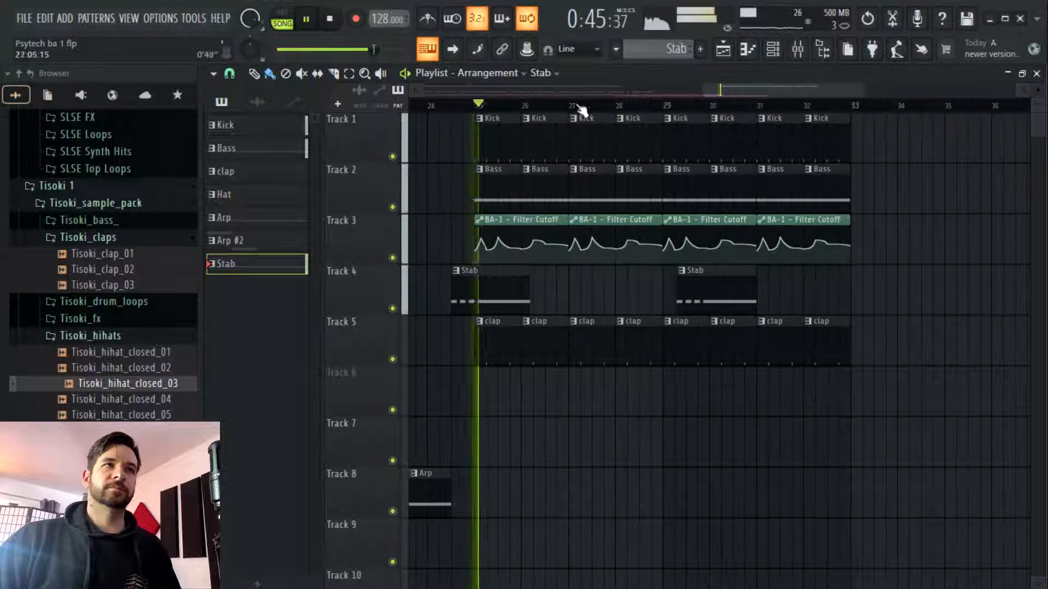
pyautogui.moveTo(748, 93); pyautogui.dragTo(715, 93)
pyautogui.click(513, 105)
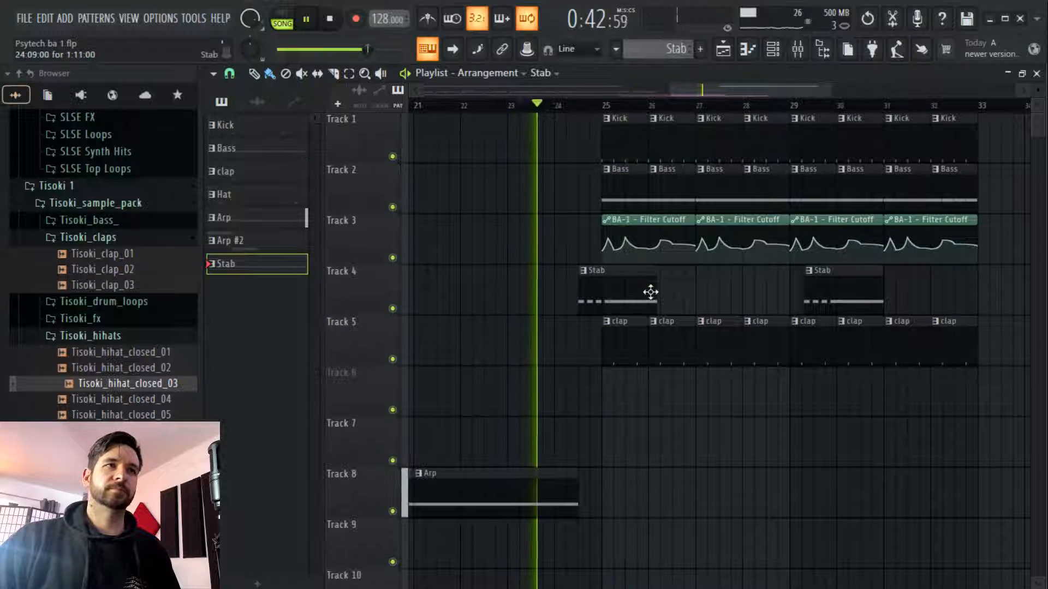
# Delete the second E3 note and the long A3 note from the Stab pattern, and transpose the remaining notes up an octave to E4
pyautogui.doubleClick(620, 299)
pyautogui.click(366, 191)
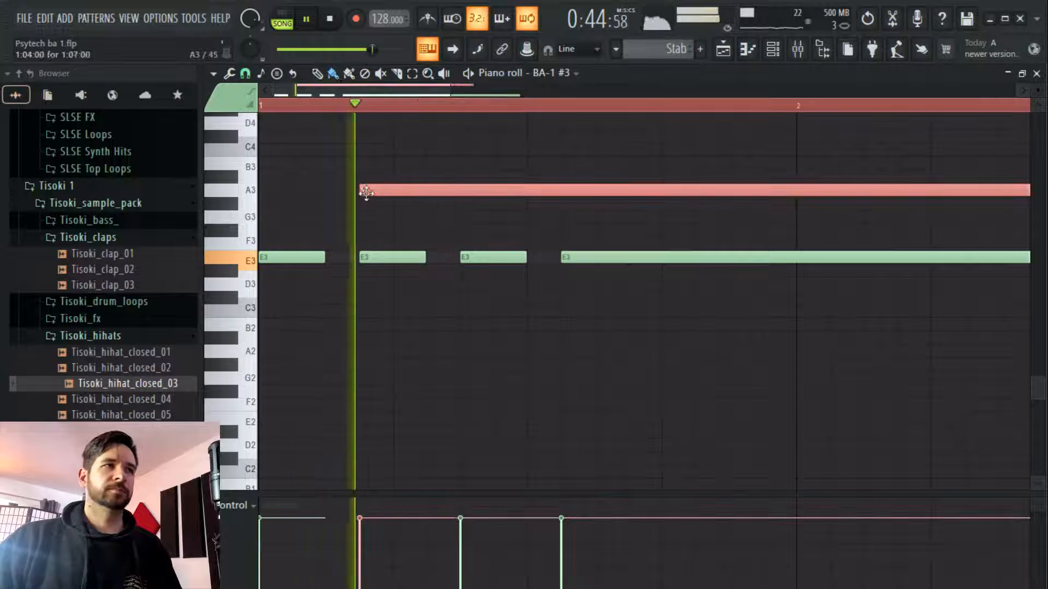
pyautogui.press('space')
pyautogui.rightClick(388, 255)
pyautogui.rightClick(385, 191)
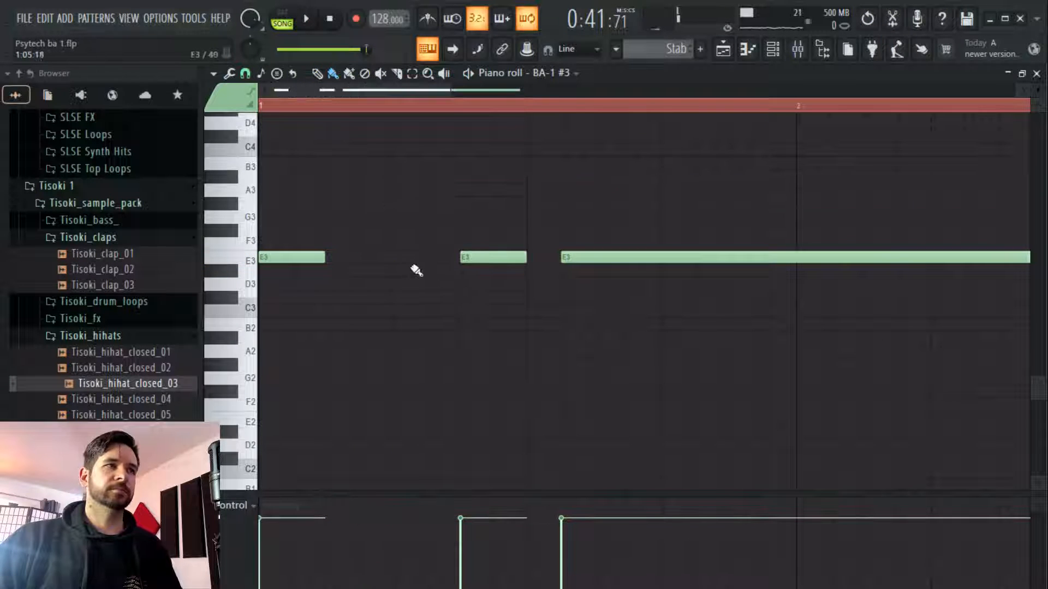
pyautogui.hotkey('ctrl', 'Up')
pyautogui.click(307, 19)
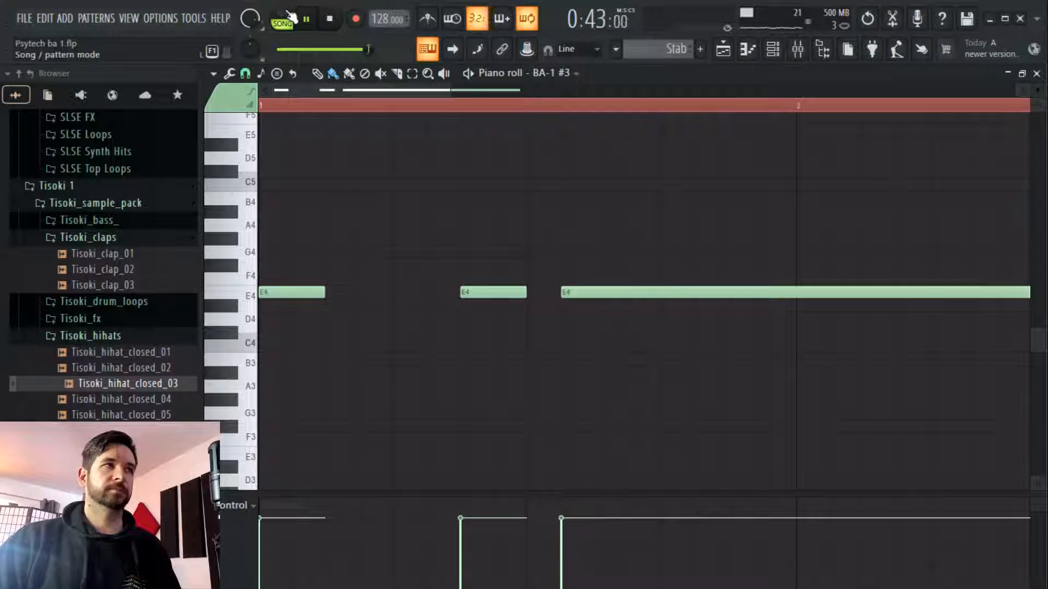
# Add an F#5 as the Stab pattern's second note and replace the short E4 third note with B4 while the pattern plays
pyautogui.click(289, 14)
pyautogui.scroll(4, 375, 245)
pyautogui.click(382, 265)
pyautogui.press('space')
pyautogui.click(486, 359)
pyautogui.rightClick(498, 454)
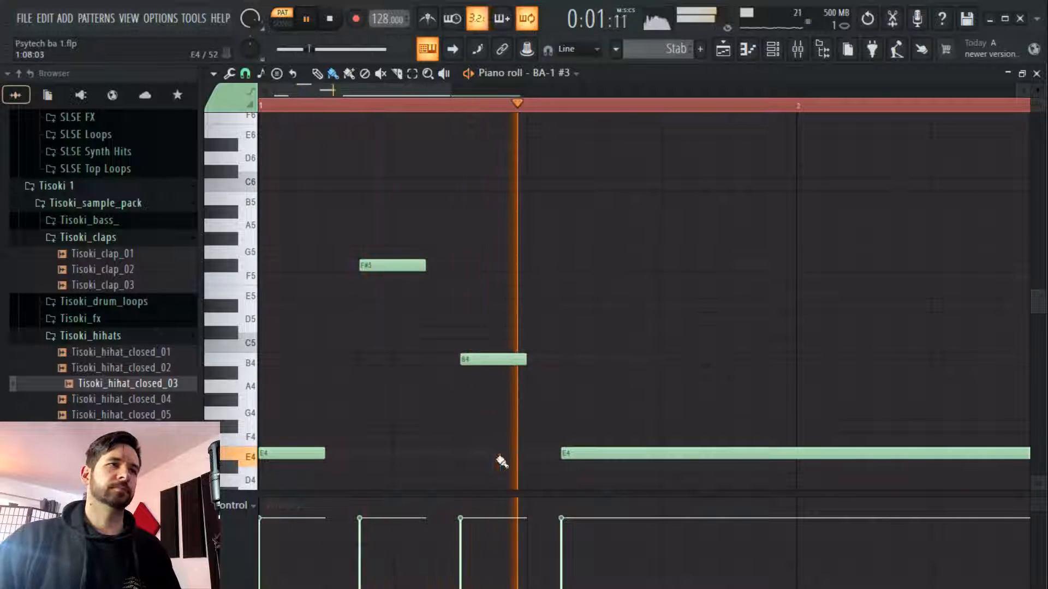
# Play back the arrangement from bar 24 to hear the Stab melody, and check its notes and channel
pyautogui.press('space')
pyautogui.press('F5')
pyautogui.press('space')
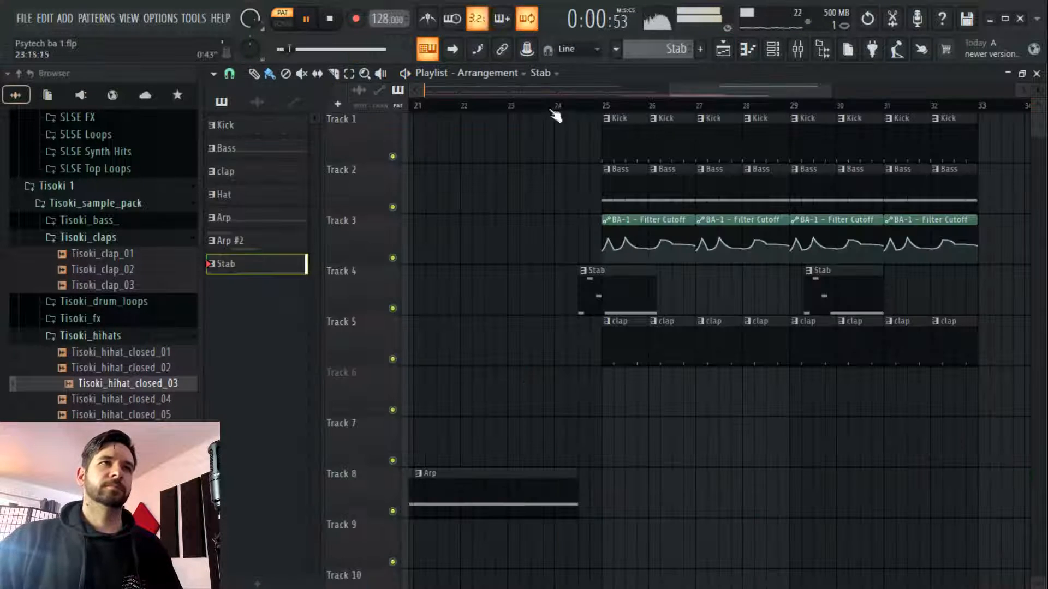
pyautogui.click(552, 113)
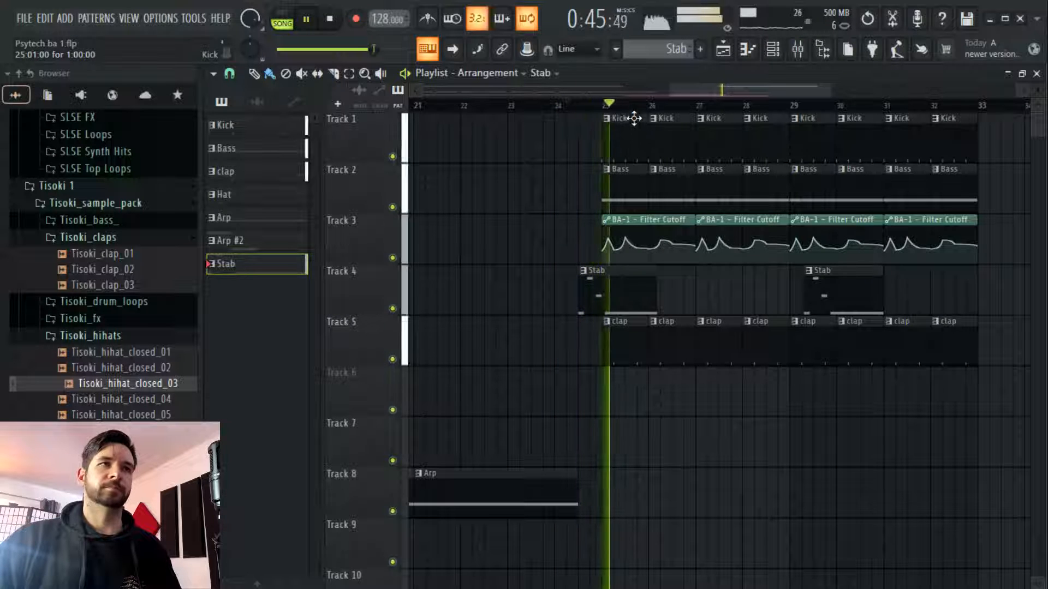
pyautogui.doubleClick(629, 304)
pyautogui.press('space')
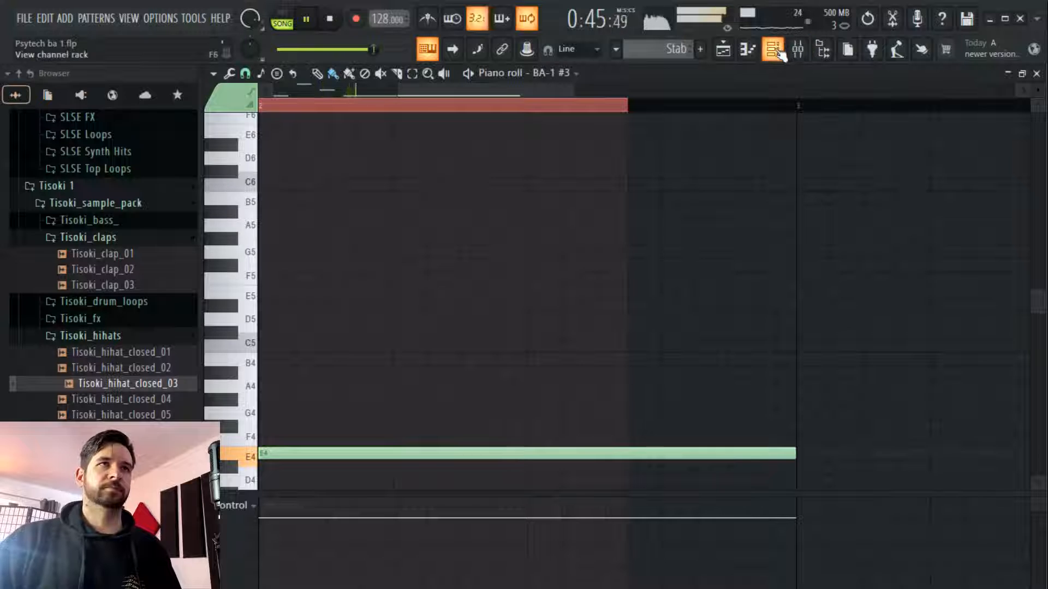
pyautogui.press('F6')
pyautogui.press('space')
pyautogui.rightClick(349, 222)
pyautogui.click(352, 222)
pyautogui.press('space')
# Lower the second note of the Stab pattern from F#5 to F5 and listen to it in the arrangement
pyautogui.doubleClick(599, 301)
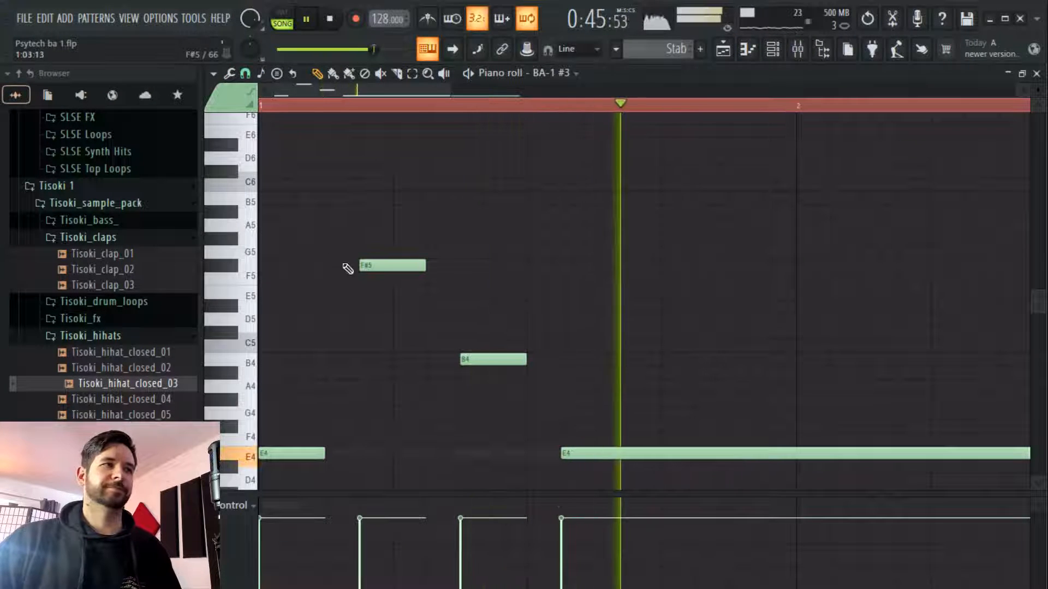
pyautogui.moveTo(371, 266); pyautogui.dragTo(372, 281)
pyautogui.press('space')
pyautogui.press('space')
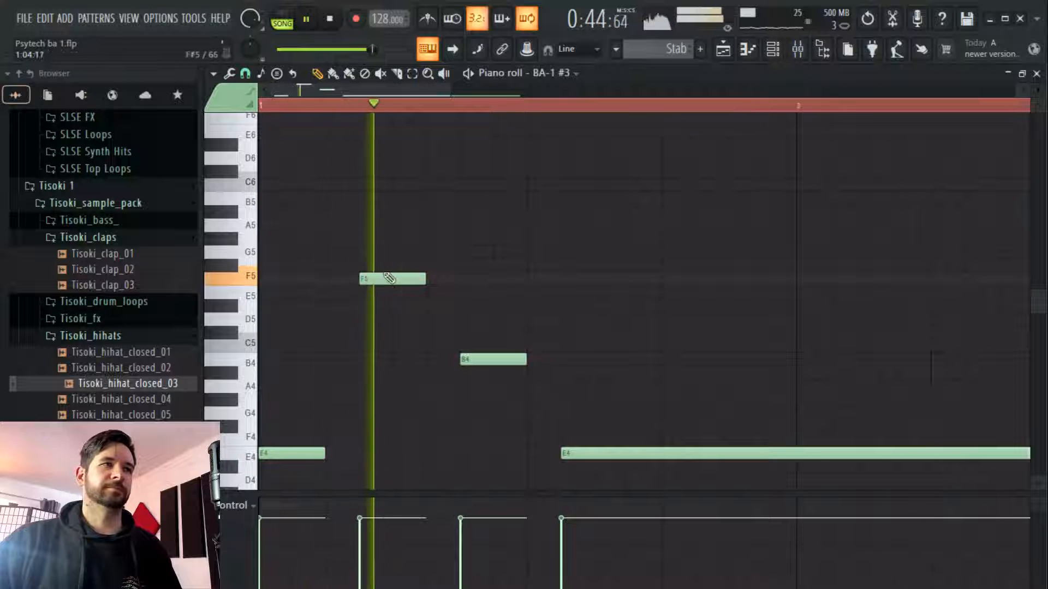
# Lower the Stab pattern's third note to G4 and move the long E4 note later so it starts on beat 4
pyautogui.press('space')
pyautogui.moveTo(485, 361); pyautogui.dragTo(484, 413)
pyautogui.press('space')
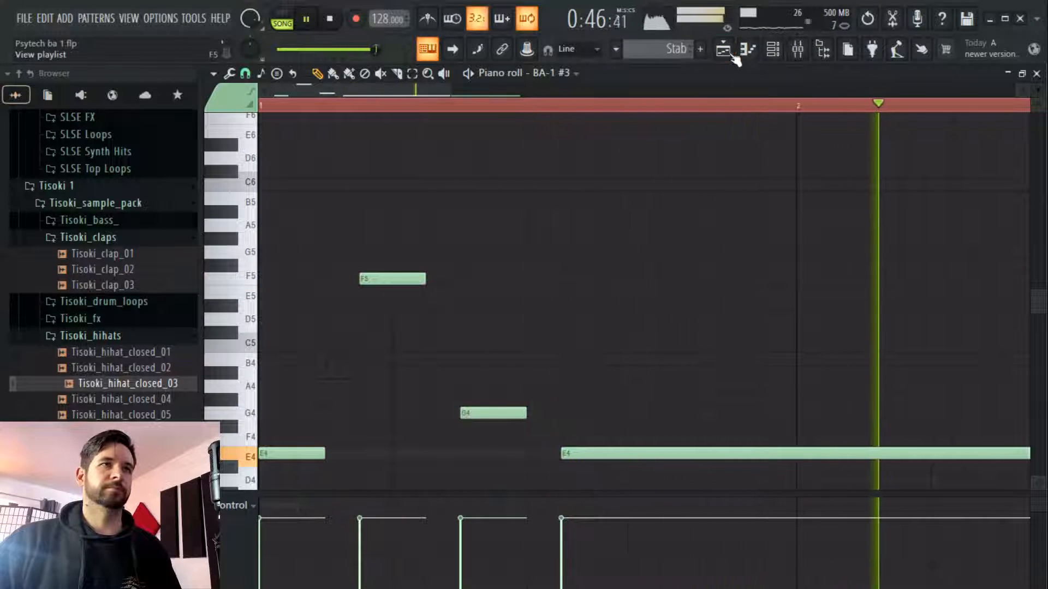
pyautogui.press('space')
pyautogui.moveTo(627, 455); pyautogui.dragTo(711, 452)
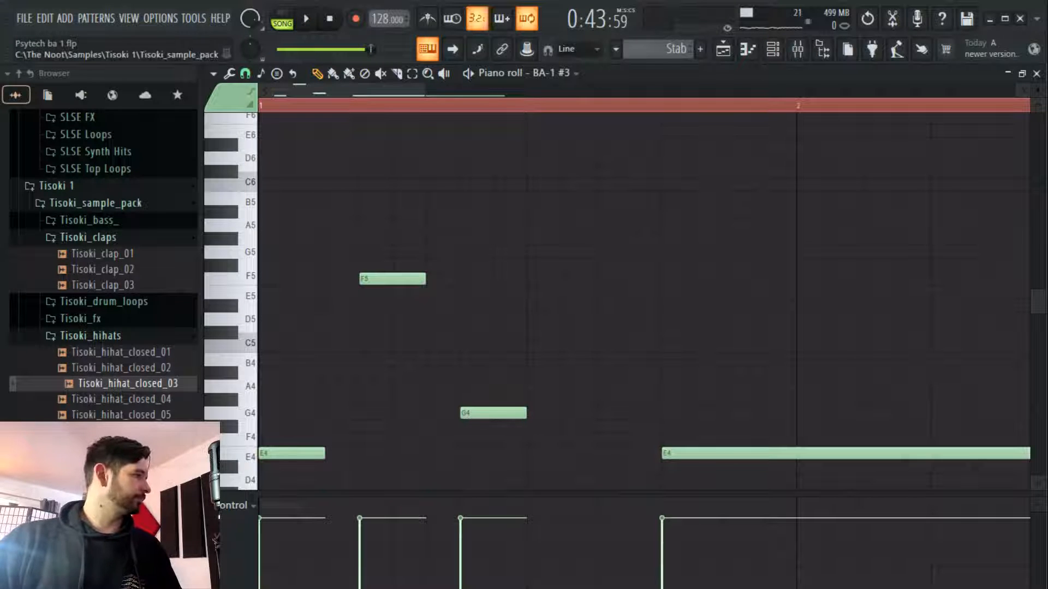
# Open the BA-1 #3 synth and lower its Glissando to about a quarter of its range while the Stab pattern loops
pyautogui.click(781, 50)
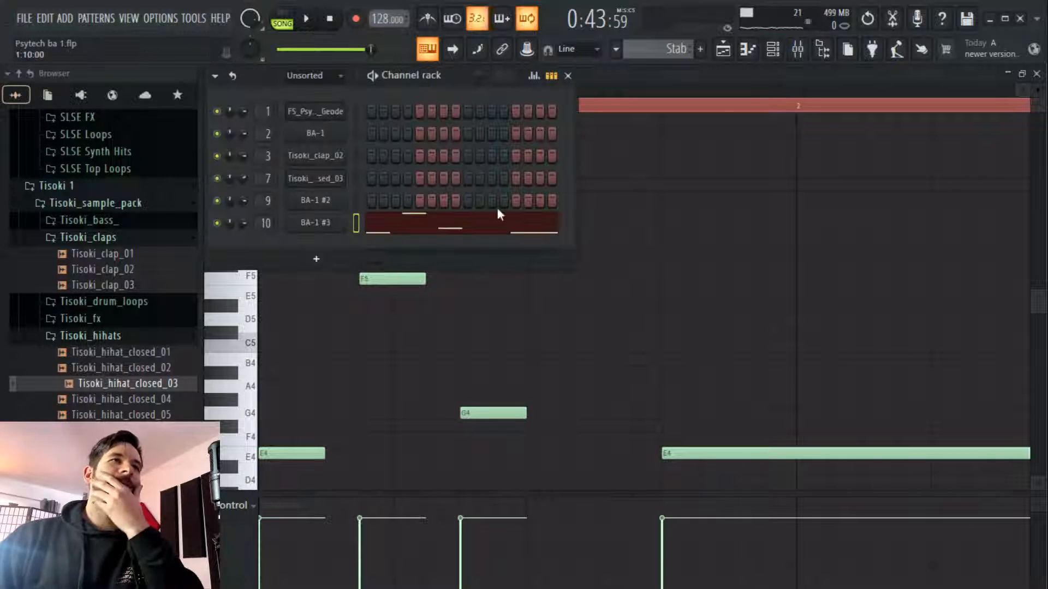
pyautogui.click(329, 224)
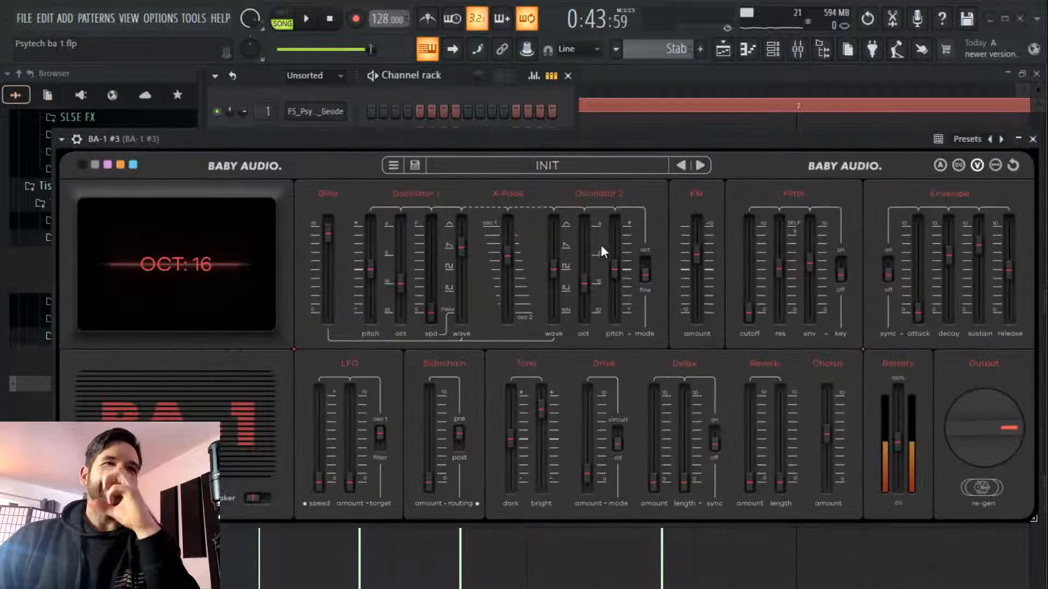
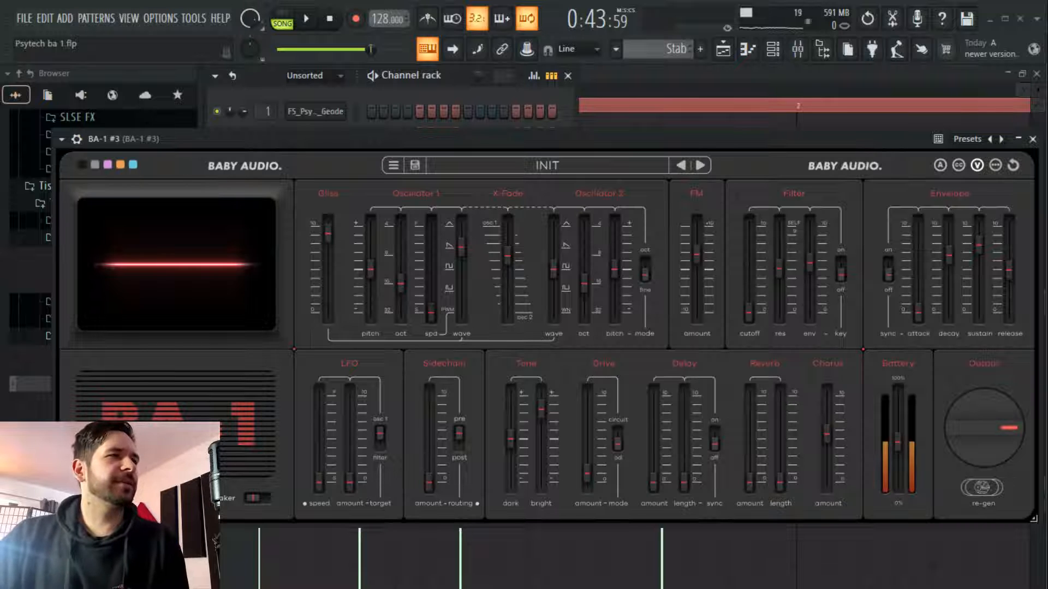
pyautogui.moveTo(326, 242)
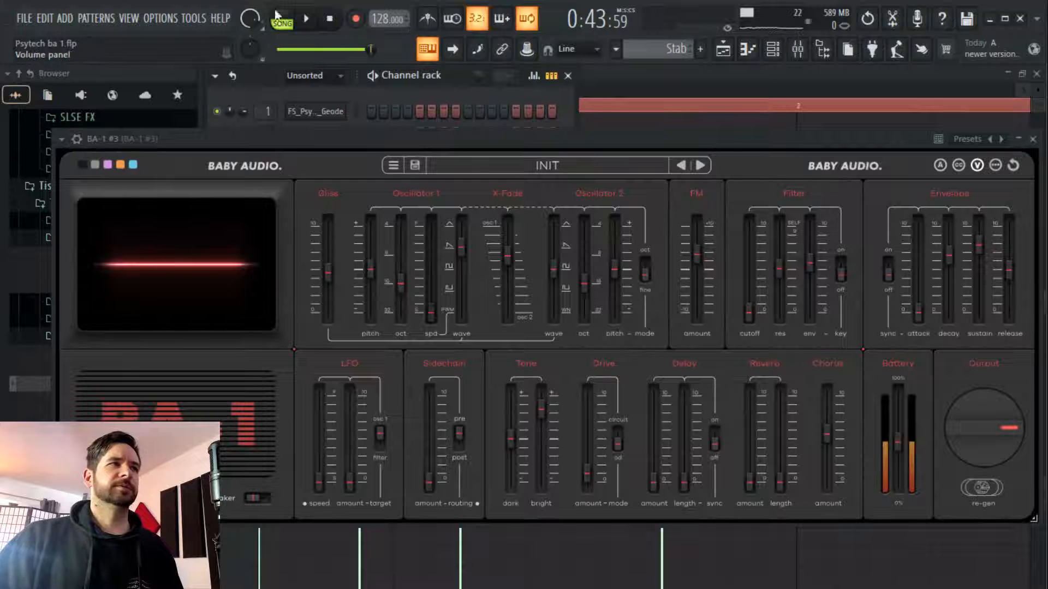
pyautogui.click(307, 21)
pyautogui.moveTo(327, 273); pyautogui.dragTo(328, 326)
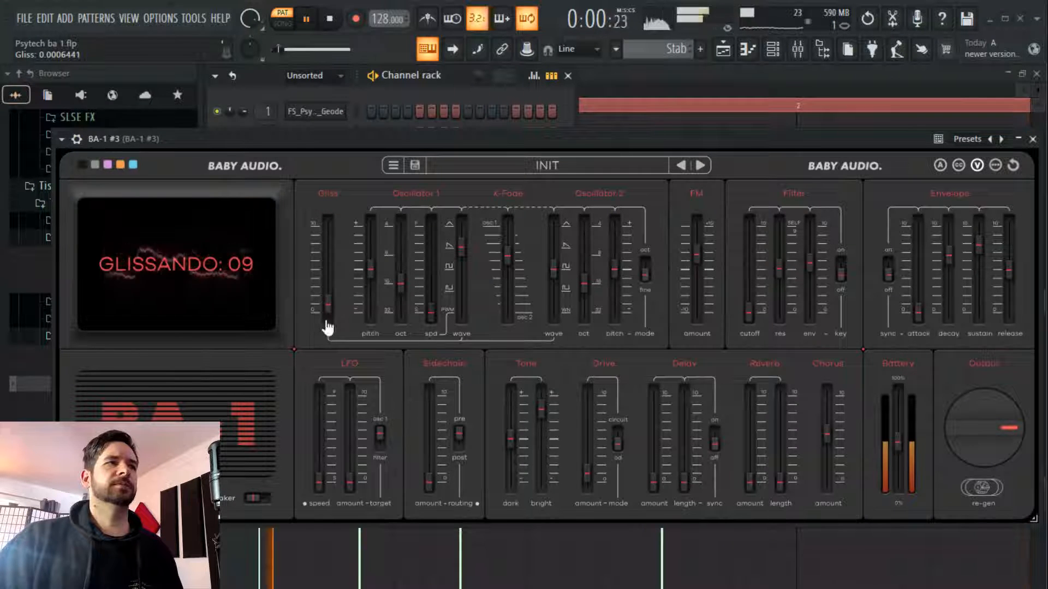
pyautogui.moveTo(336, 198); pyautogui.dragTo(329, 310)
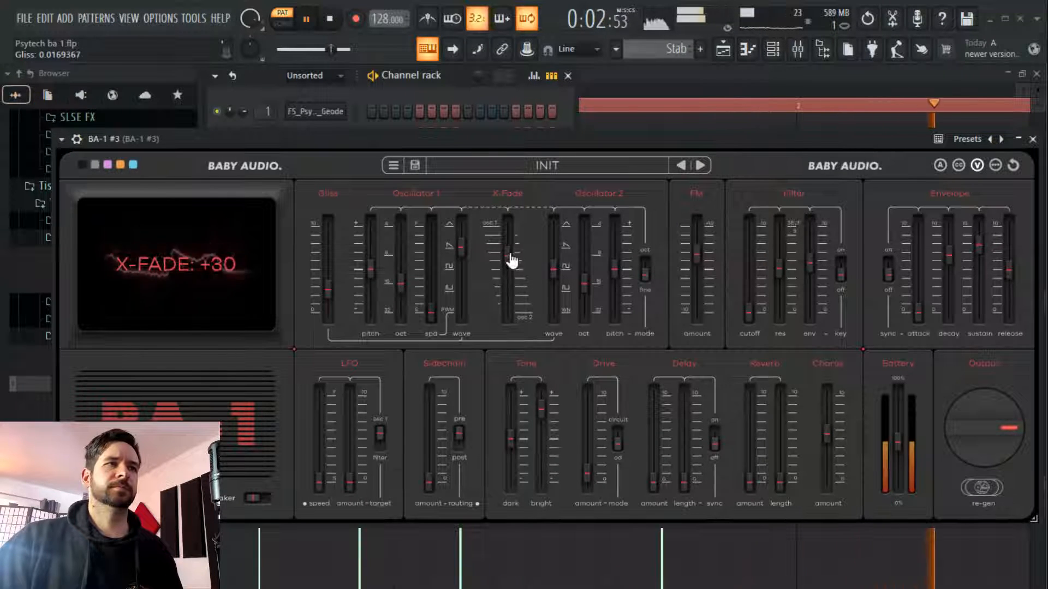
# Reshape the BA-1 #3 sound by shifting X-Fade toward oscillator 1, setting FM to about +08, reducing the bright tone and raising the drive
pyautogui.moveTo(511, 261)
pyautogui.mouseDown()
pyautogui.moveTo(513, 293)
pyautogui.moveTo(516, 252)
pyautogui.mouseUp()
pyautogui.moveTo(697, 257); pyautogui.dragTo(692, 285)
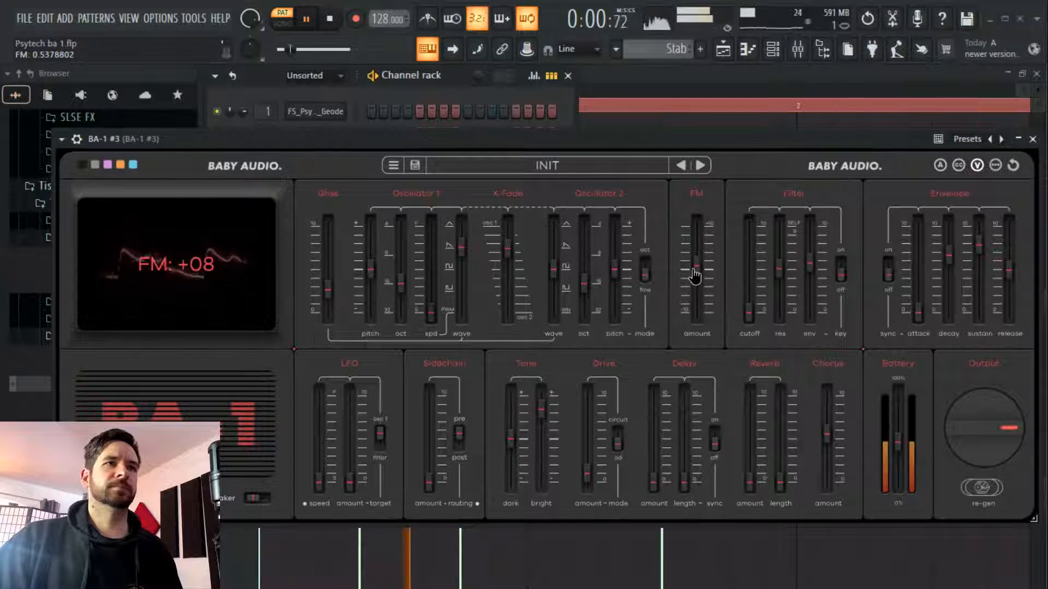
pyautogui.moveTo(585, 283)
pyautogui.mouseDown()
pyautogui.moveTo(590, 260)
pyautogui.moveTo(587, 297)
pyautogui.mouseUp()
pyautogui.moveTo(557, 251); pyautogui.dragTo(565, 279)
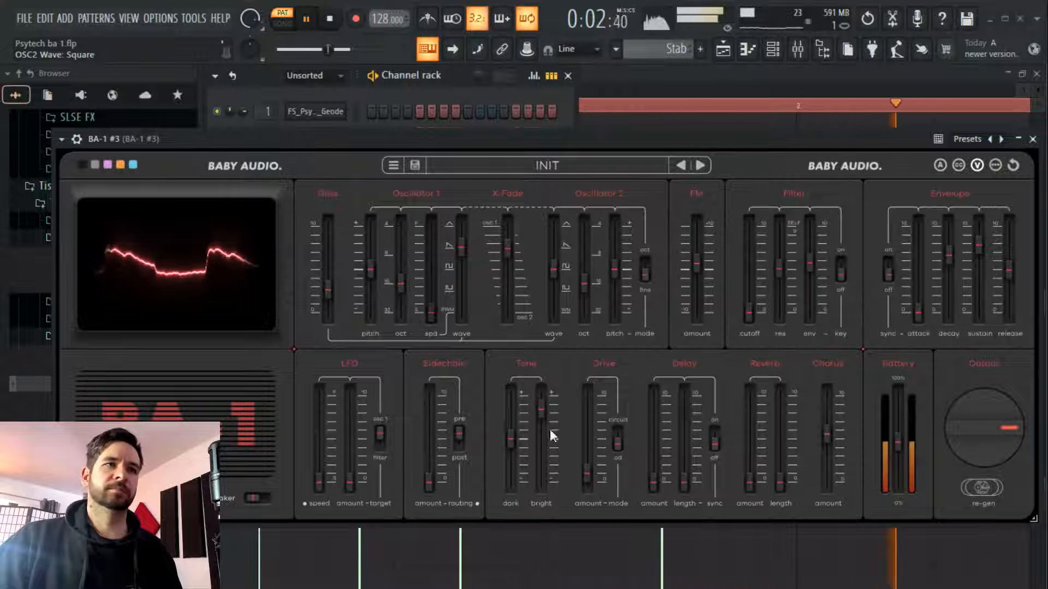
pyautogui.moveTo(511, 439); pyautogui.dragTo(593, 452)
# Close the synth and play back the arrangement from bar 23 to hear the reshaped Stab sound in context
pyautogui.click(738, 54)
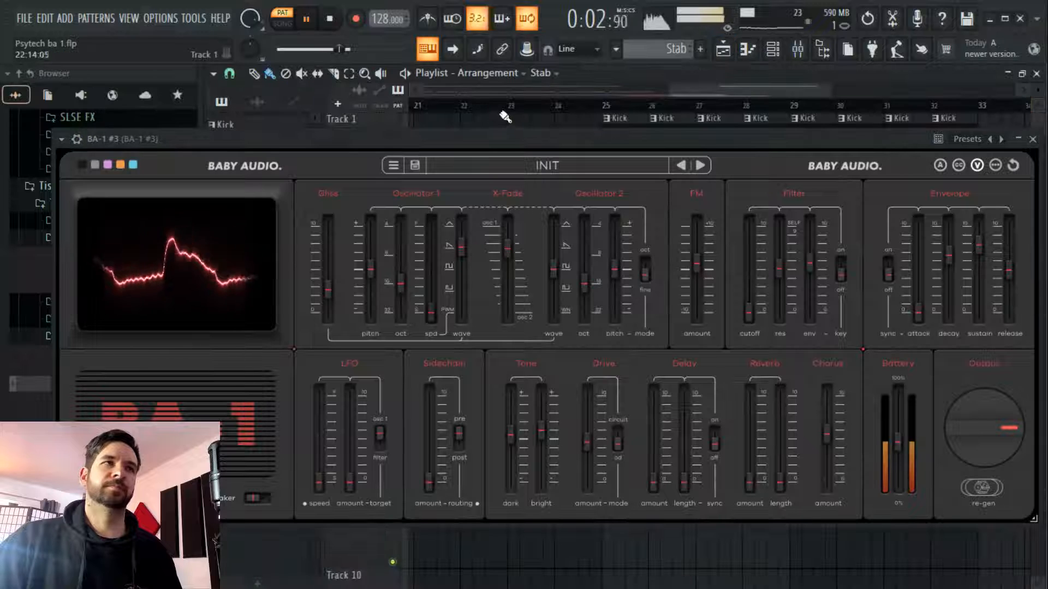
pyautogui.click(514, 106)
pyautogui.click(1032, 139)
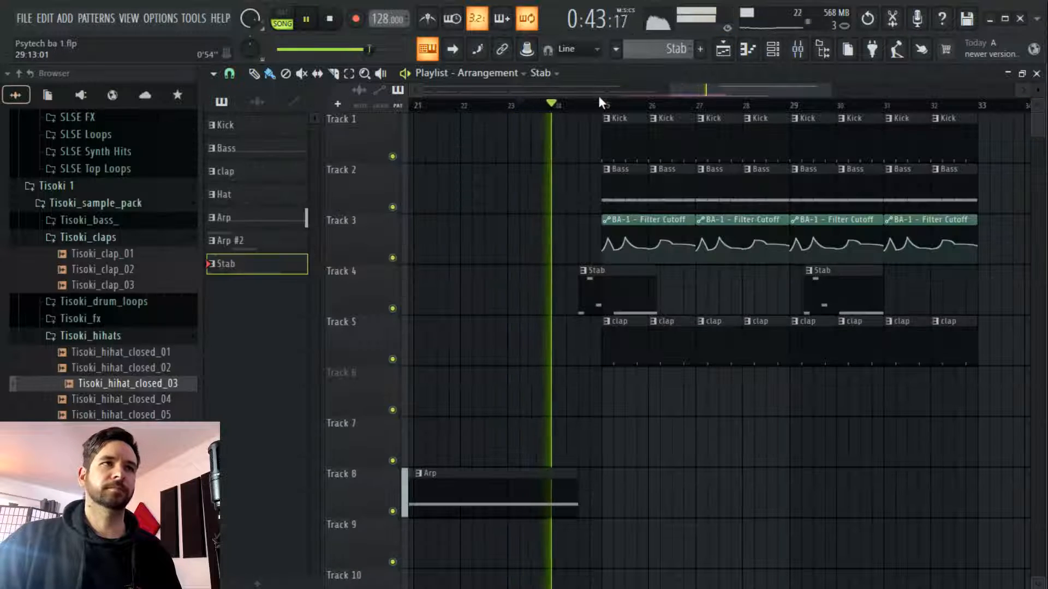
pyautogui.scroll(2, 599, 100)
pyautogui.scroll(-5, 725, 106)
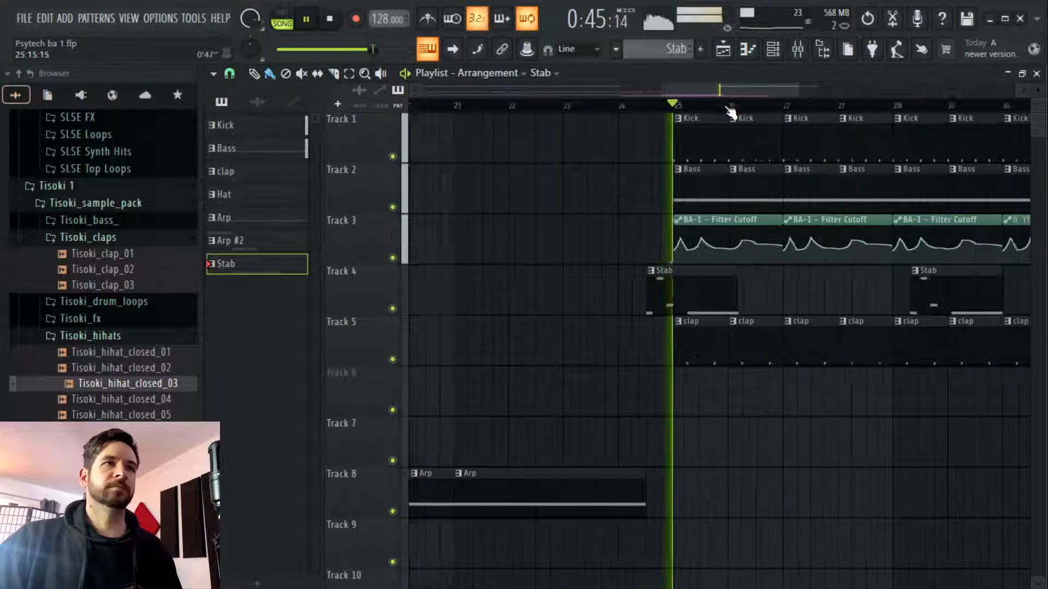
pyautogui.moveTo(765, 92); pyautogui.dragTo(786, 94)
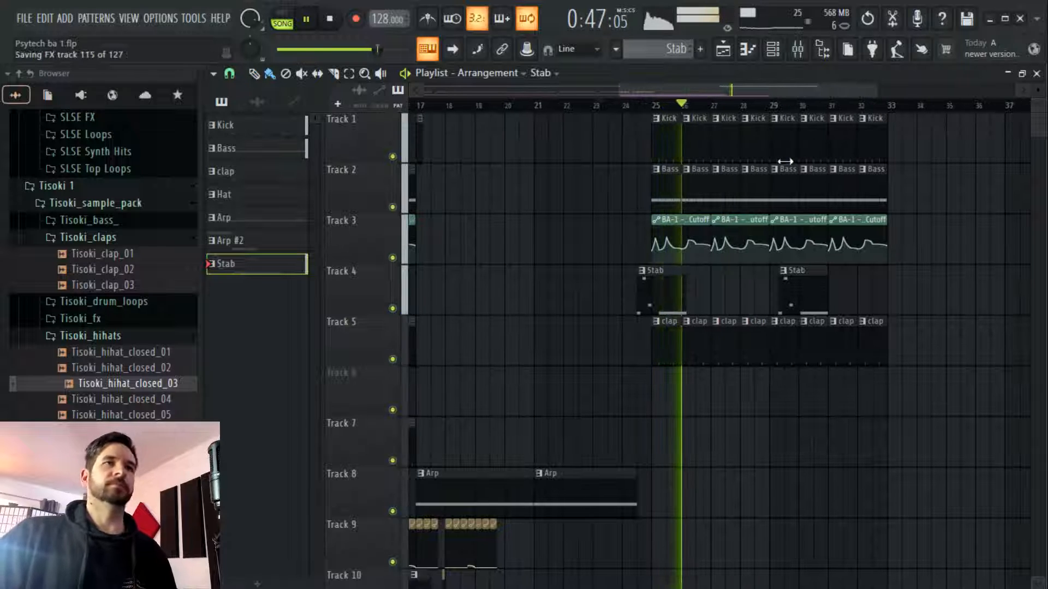
# Transpose all notes of the Stab pattern down an octave and return to the playlist
pyautogui.doubleClick(667, 302)
pyautogui.hotkey('ctrl', 'Down')
pyautogui.click(723, 48)
# Play back the arrangement from bar 23 to hear the lower Stab against the drums and bass, and check its notes
pyautogui.click(615, 105)
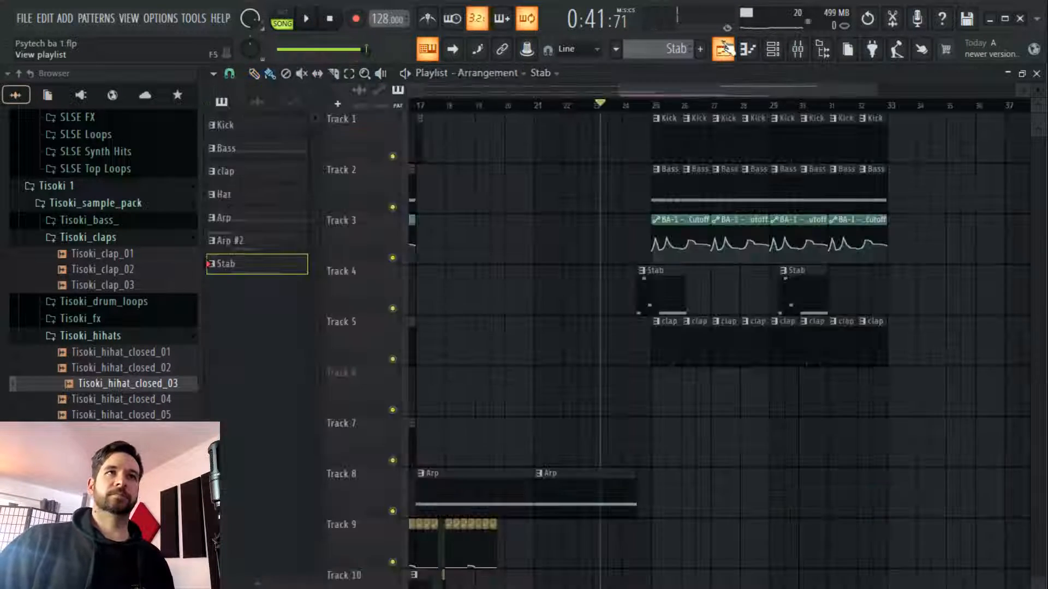
pyautogui.press('space')
pyautogui.scroll(3, 638, 111)
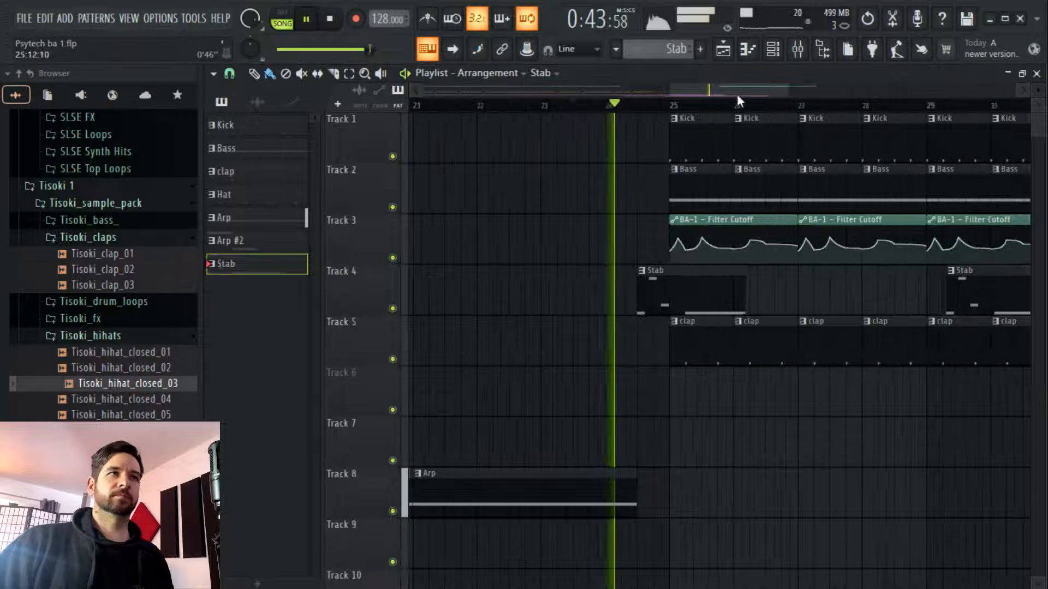
pyautogui.press('space')
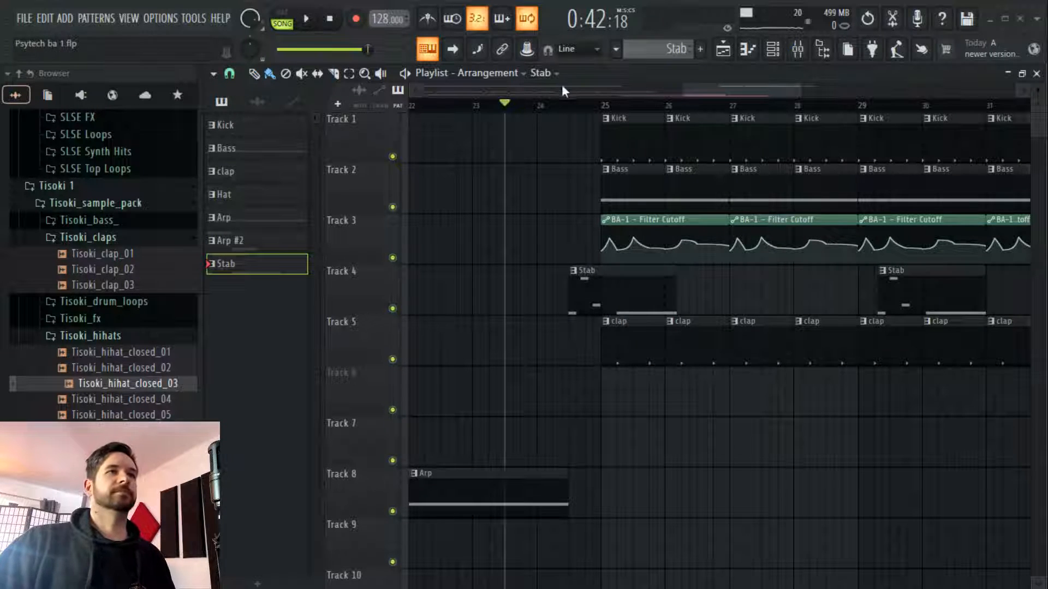
pyautogui.press('space')
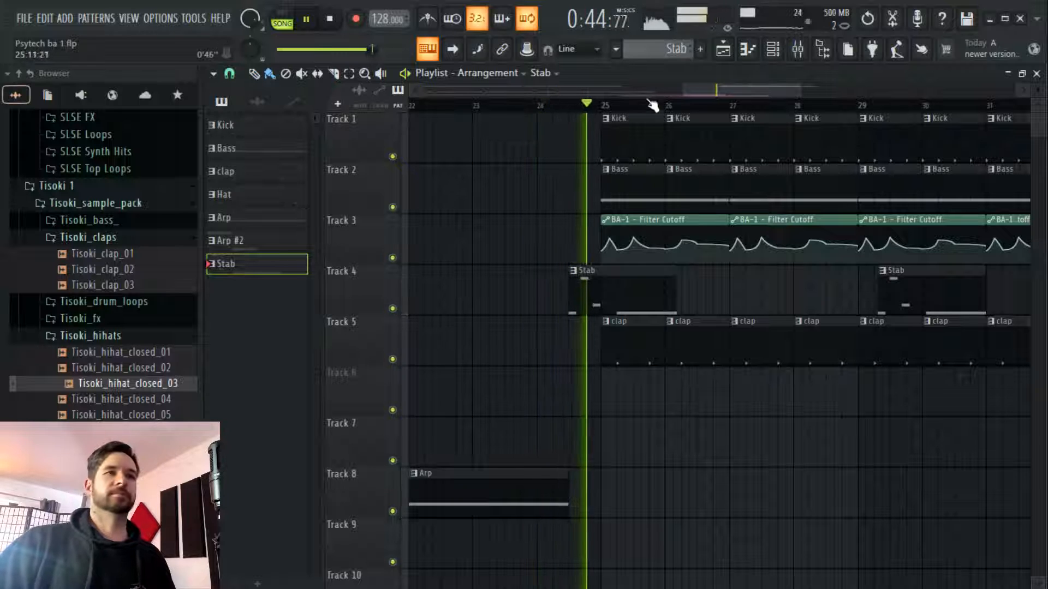
pyautogui.scroll(2, 656, 105)
pyautogui.scroll(-1, 658, 105)
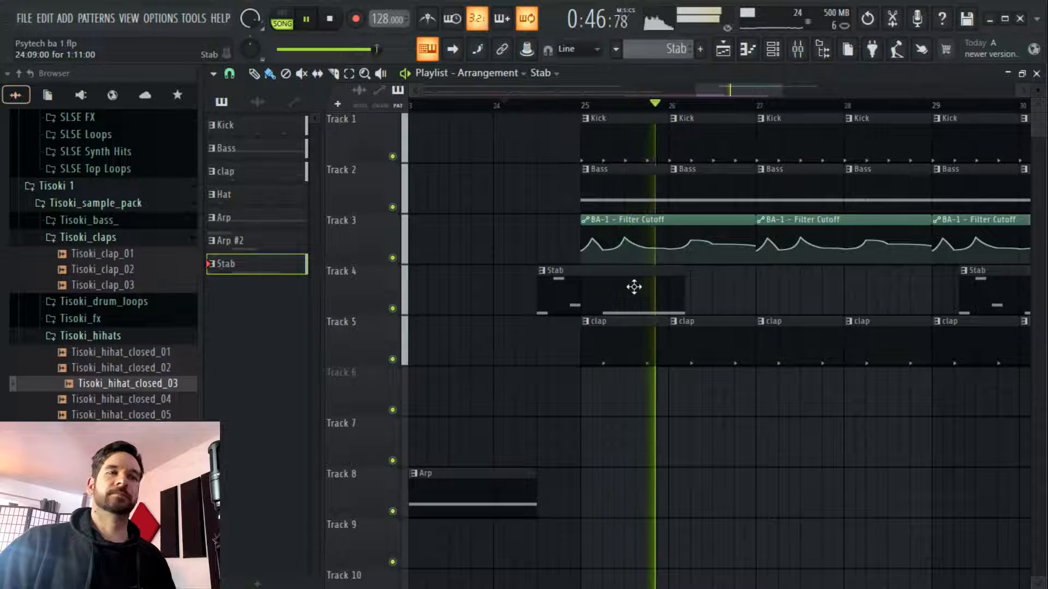
pyautogui.doubleClick(667, 281)
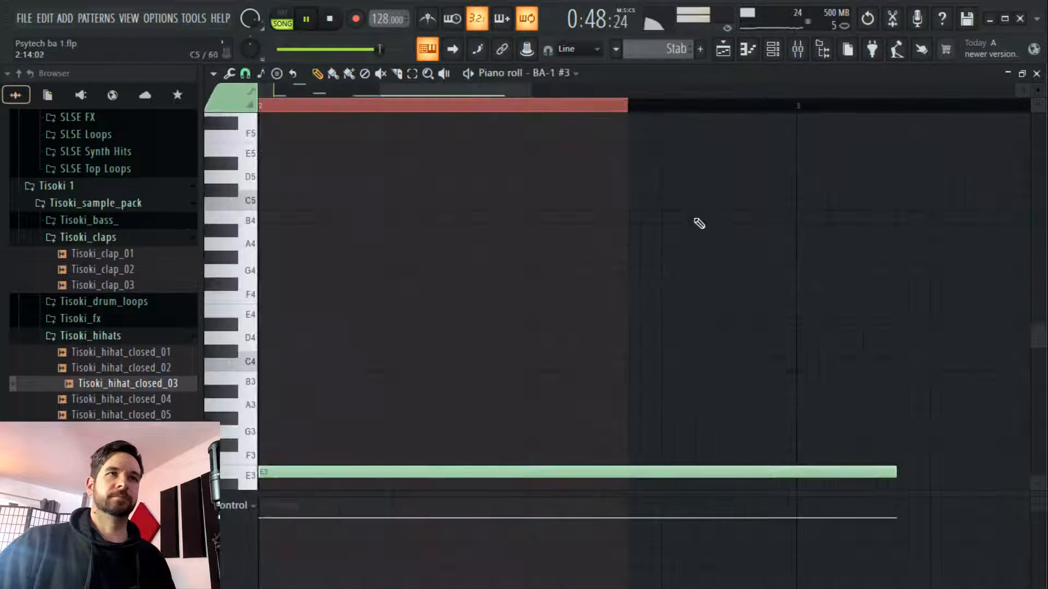
pyautogui.click(730, 46)
pyautogui.press('space')
pyautogui.press('space')
# Delete the second Stab clip on Track 4 and place a new Stab clip there starting exactly at bar 29
pyautogui.moveTo(751, 89); pyautogui.dragTo(788, 94)
pyautogui.rightClick(729, 292)
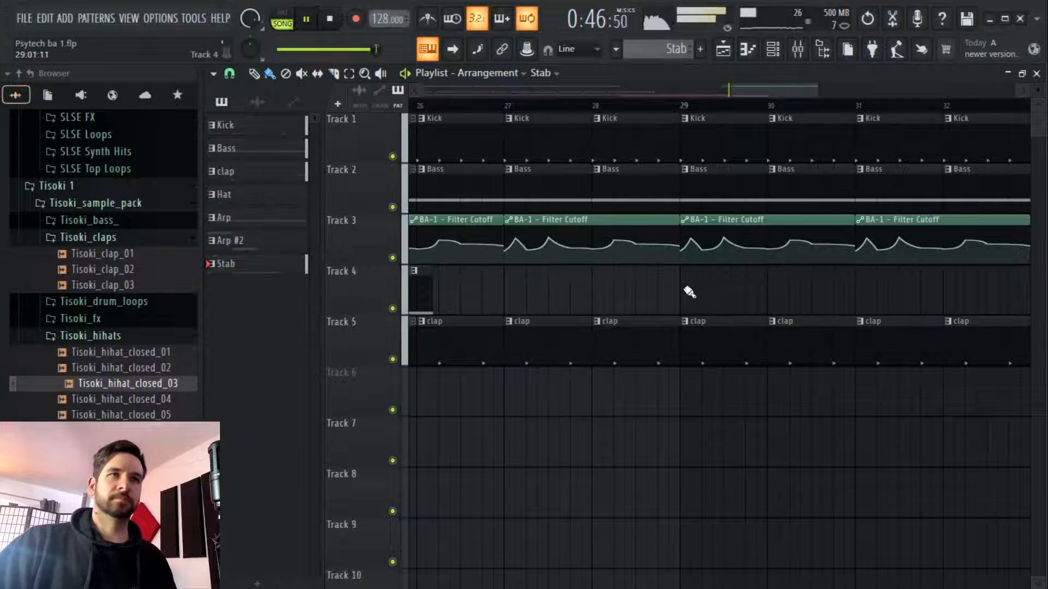
pyautogui.click(693, 292)
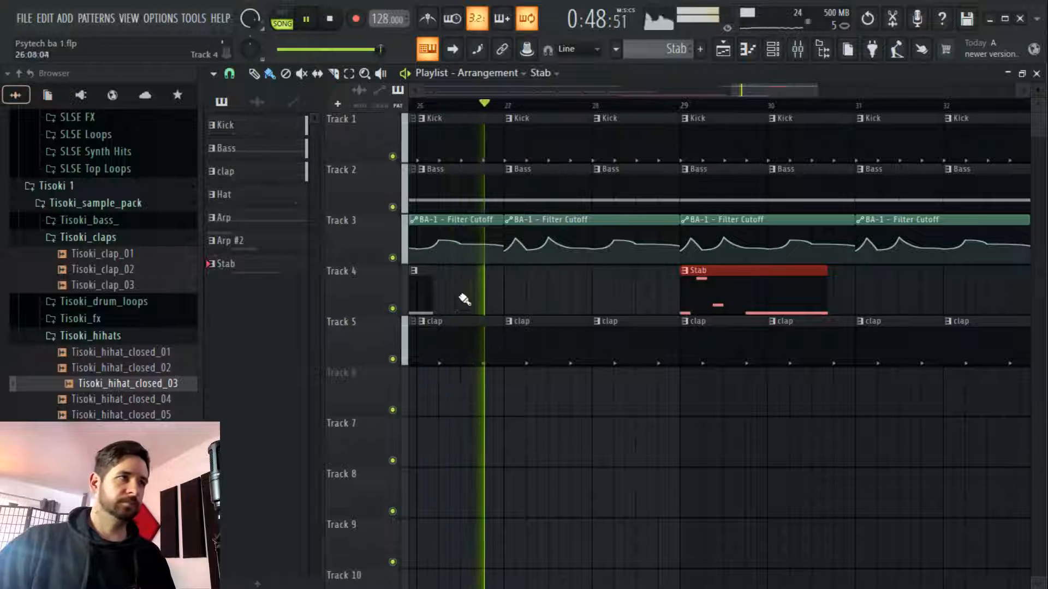
pyautogui.doubleClick(427, 295)
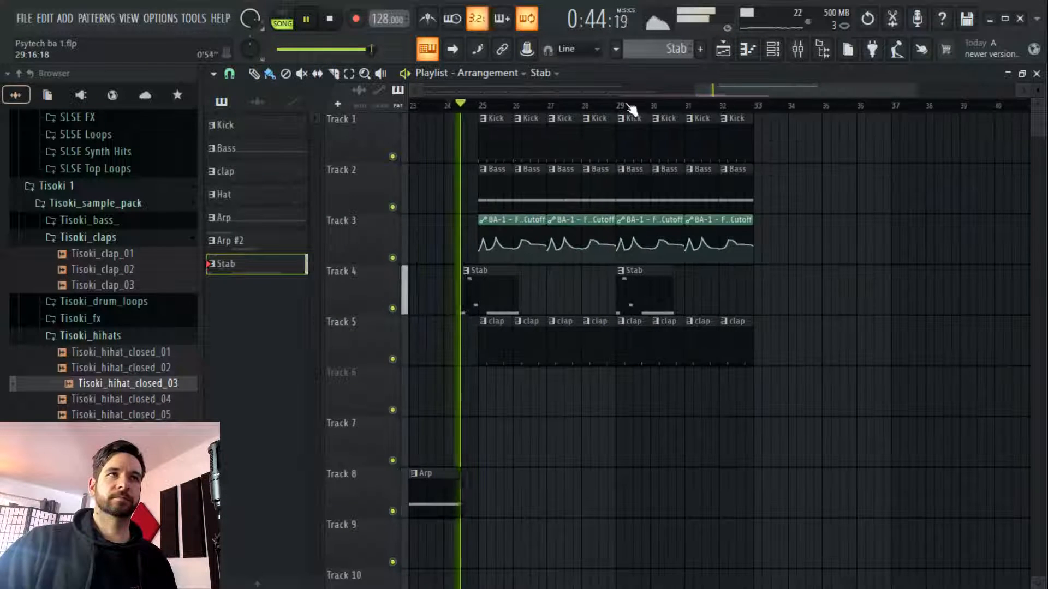
# Extend the first Stab clip on Track 4 toward bar 27 and lengthen its held E3 note to the middle of pattern bar 3
pyautogui.moveTo(725, 89); pyautogui.dragTo(690, 89)
pyautogui.moveTo(617, 276); pyautogui.dragTo(661, 274)
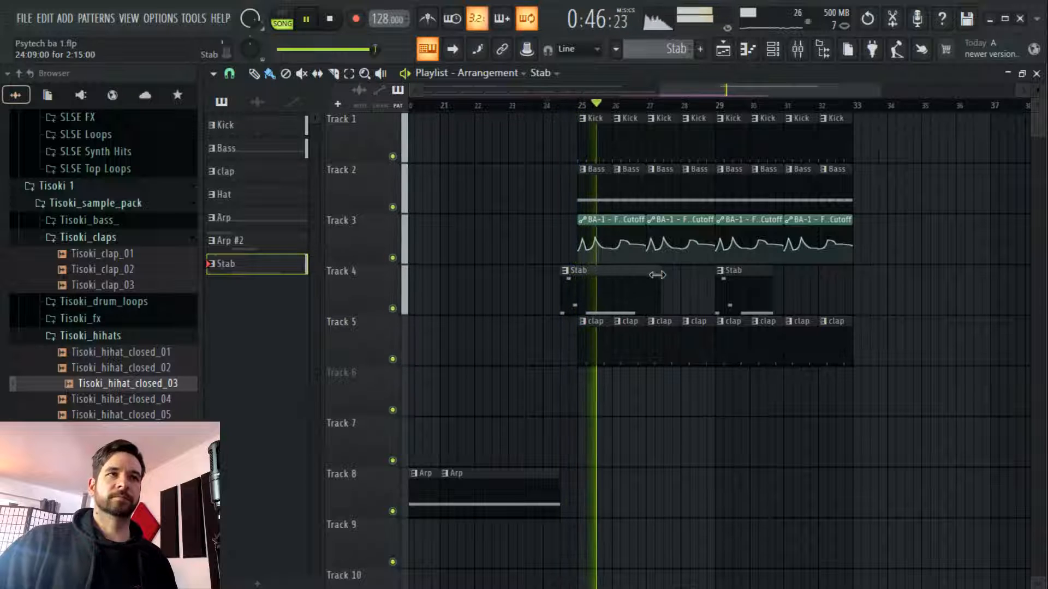
pyautogui.doubleClick(636, 295)
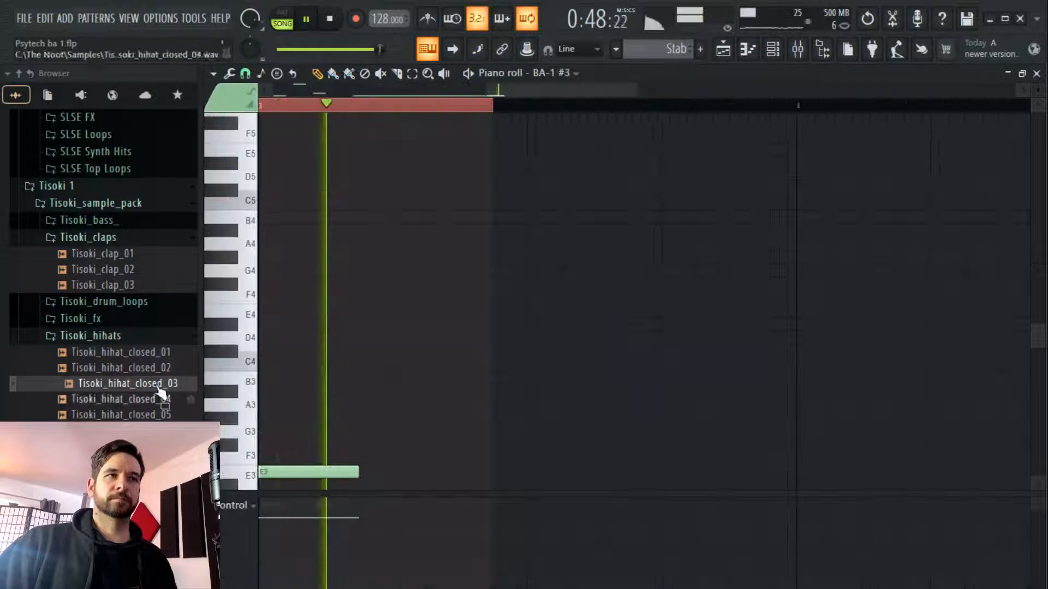
pyautogui.moveTo(358, 476); pyautogui.dragTo(516, 479)
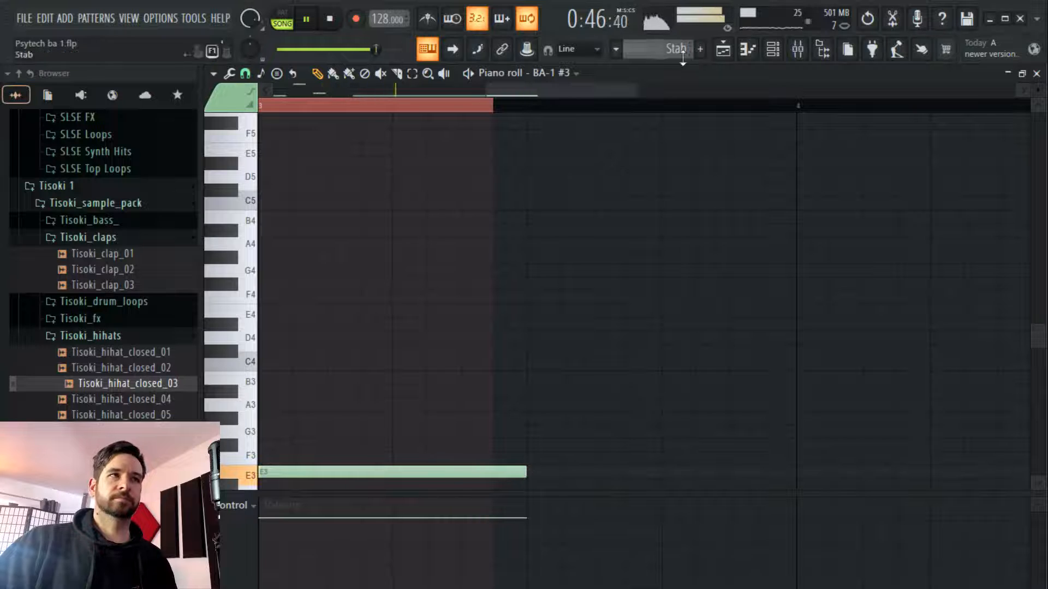
# Add Fruity parametric EQ 2 with the HP preset to slot 10 of the BA-1 #3 mixer track and play back the arrangement
pyautogui.click(798, 49)
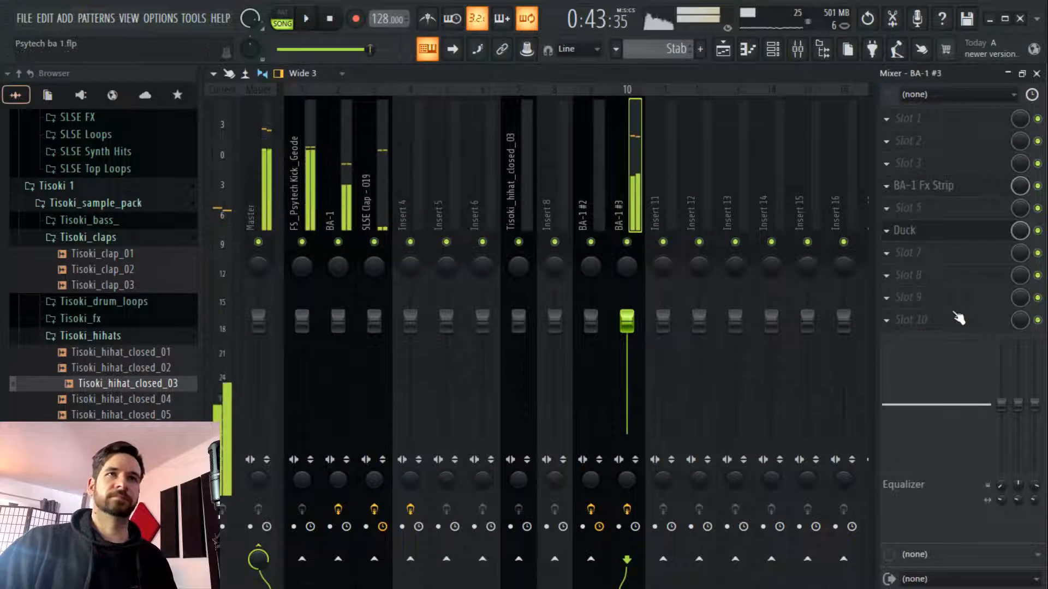
pyautogui.click(974, 277)
pyautogui.click(1, 191)
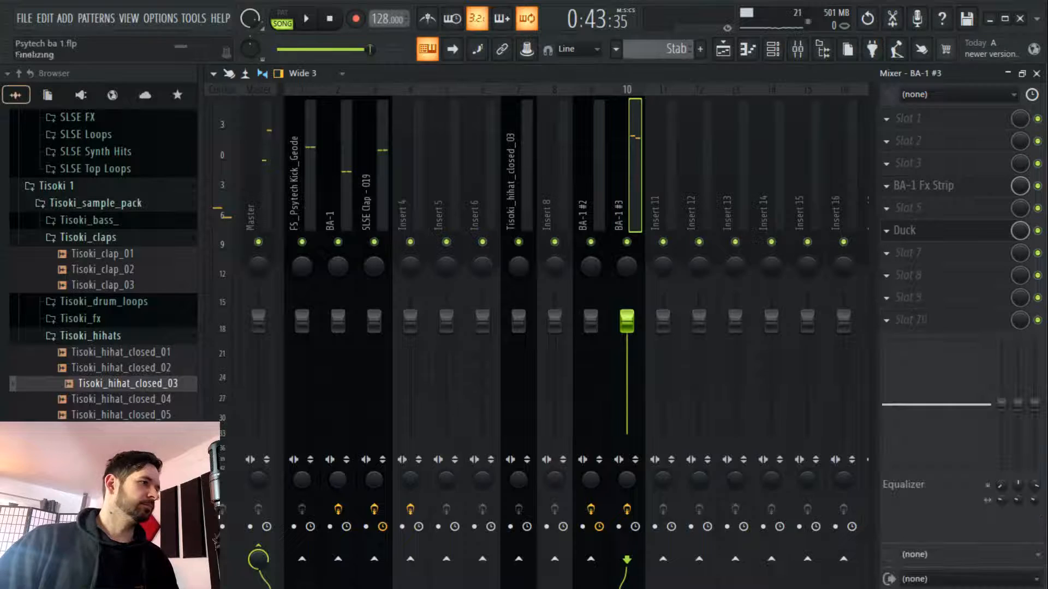
pyautogui.click(355, 280)
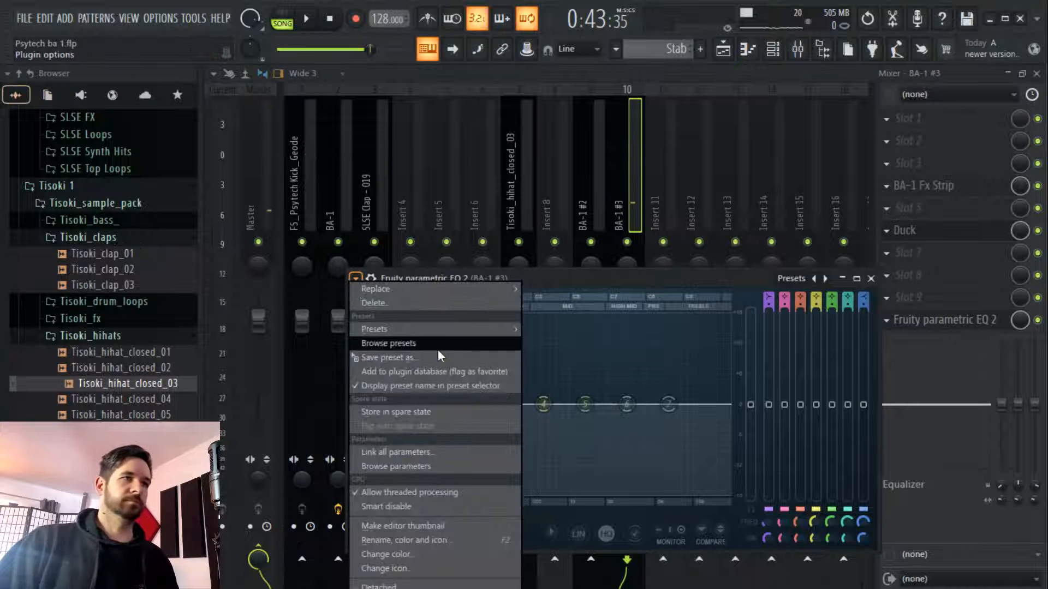
pyautogui.moveTo(436, 329)
pyautogui.click(571, 347)
pyautogui.press('space')
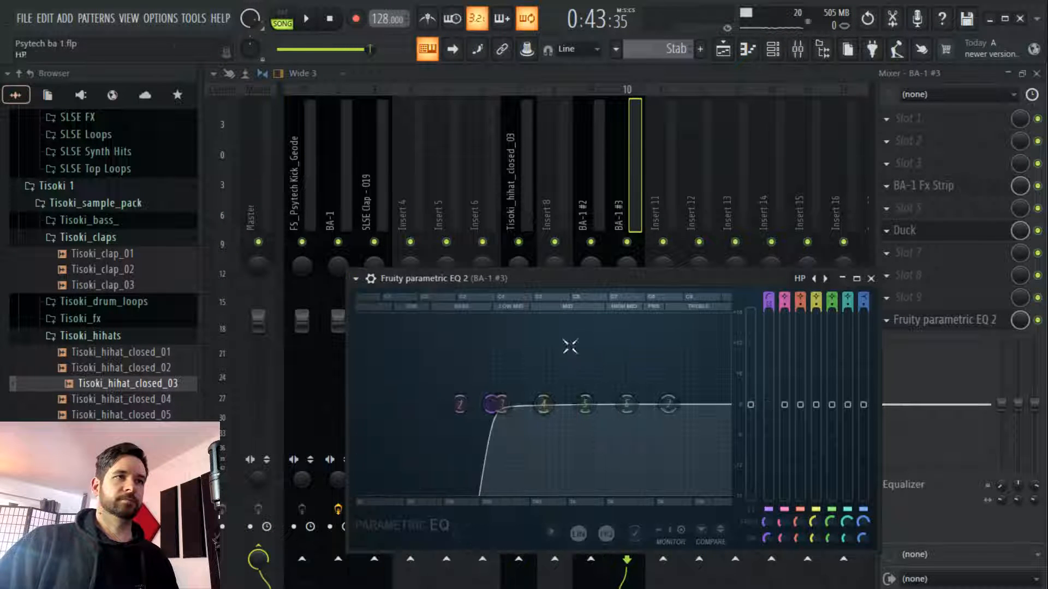
pyautogui.click(723, 52)
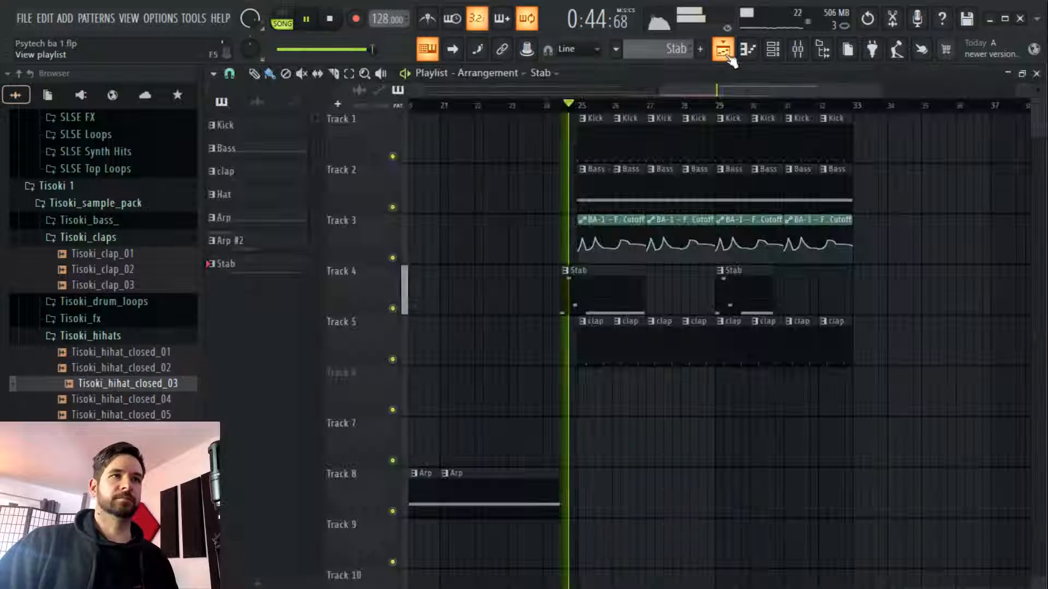
# Lower the high-pass cutoff in the BA-1 #3 equalizer during playback and return to the playlist
pyautogui.click(798, 54)
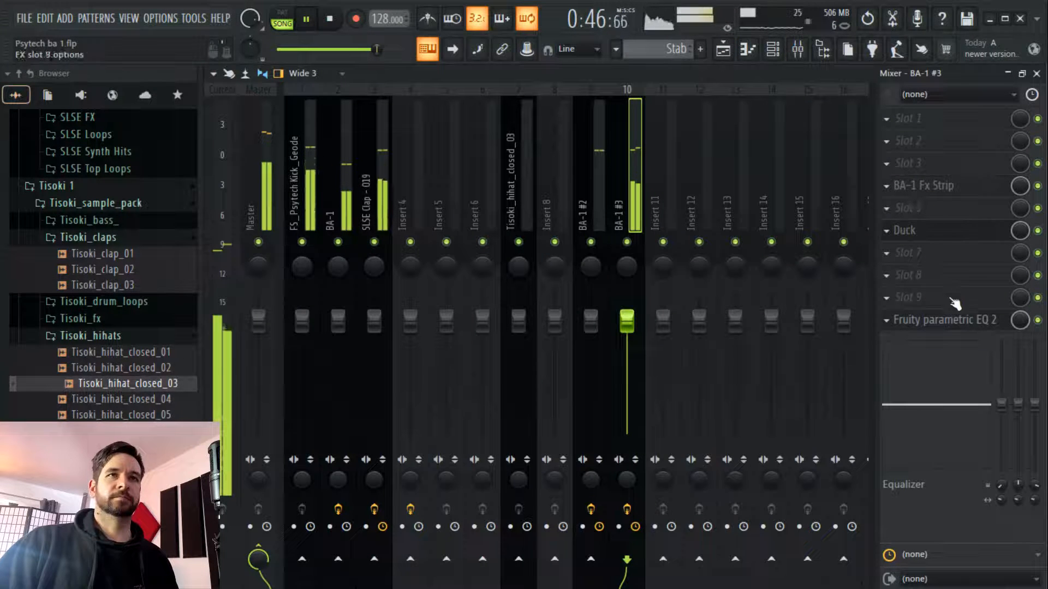
pyautogui.click(954, 321)
pyautogui.moveTo(477, 404)
pyautogui.mouseDown()
pyautogui.moveTo(451, 404)
pyautogui.moveTo(461, 404)
pyautogui.mouseUp()
pyautogui.click(731, 56)
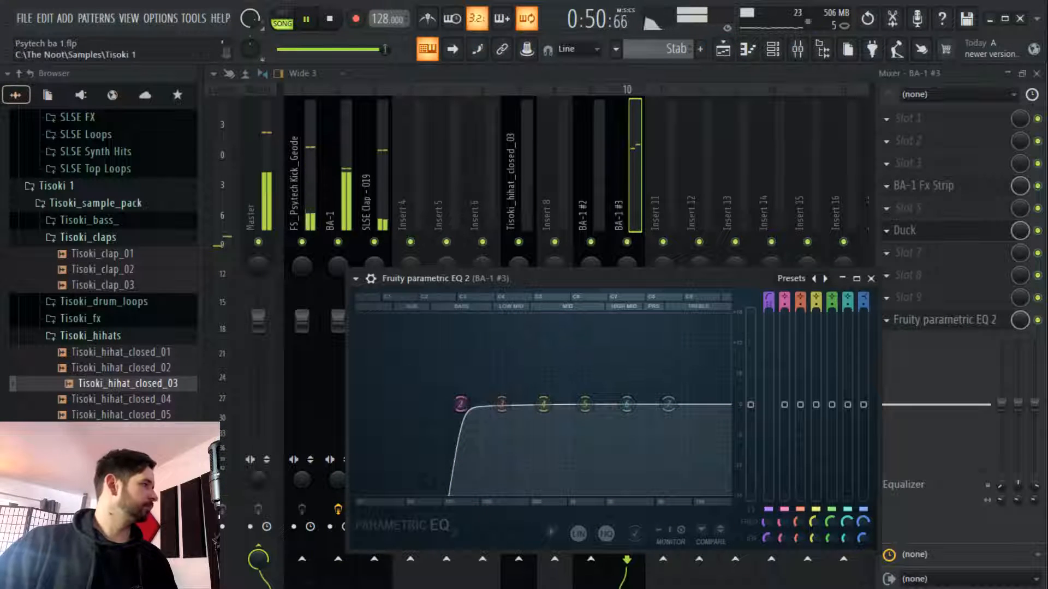
pyautogui.click(726, 50)
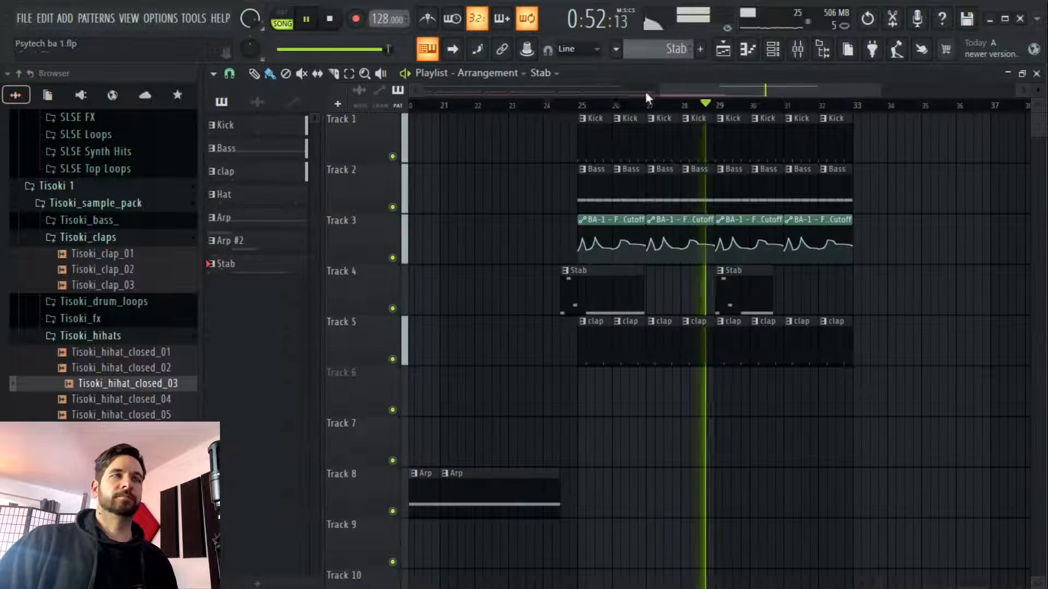
# Restart playback from about bar 22, fine-tune the low-cut bands of the BA-1 #3 equalizer, and listen in the playlist before stopping
pyautogui.click(495, 104)
pyautogui.click(797, 49)
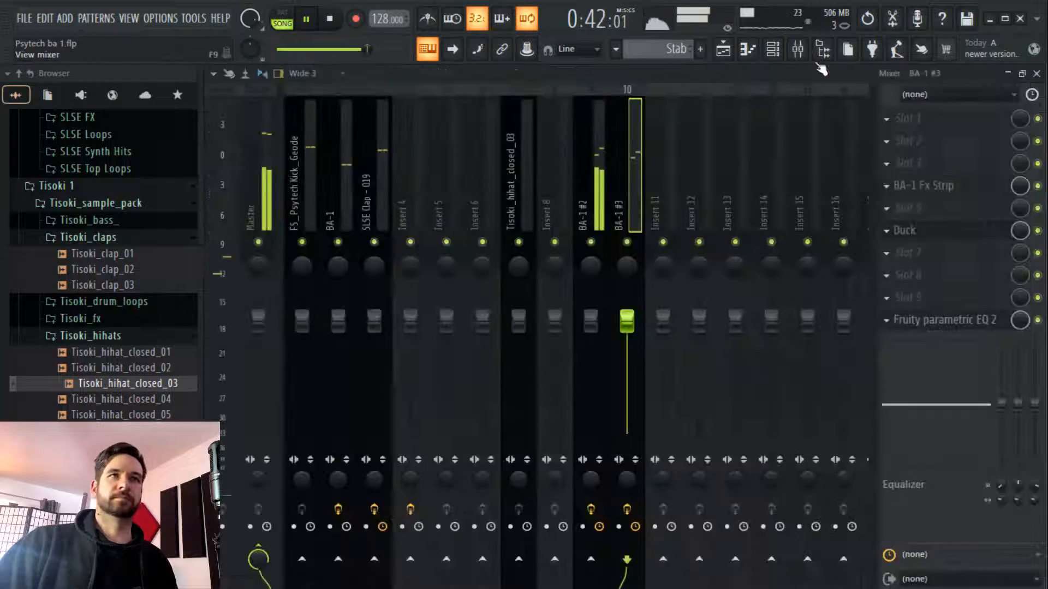
pyautogui.click(973, 320)
pyautogui.moveTo(453, 404); pyautogui.dragTo(448, 405)
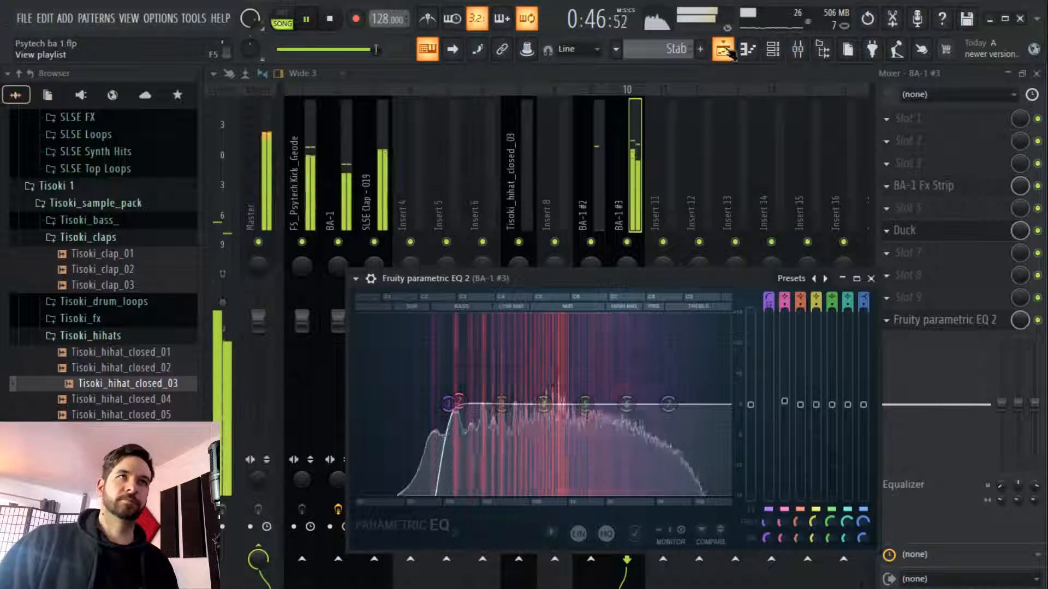
pyautogui.click(771, 50)
pyautogui.scroll(-1, 701, 116)
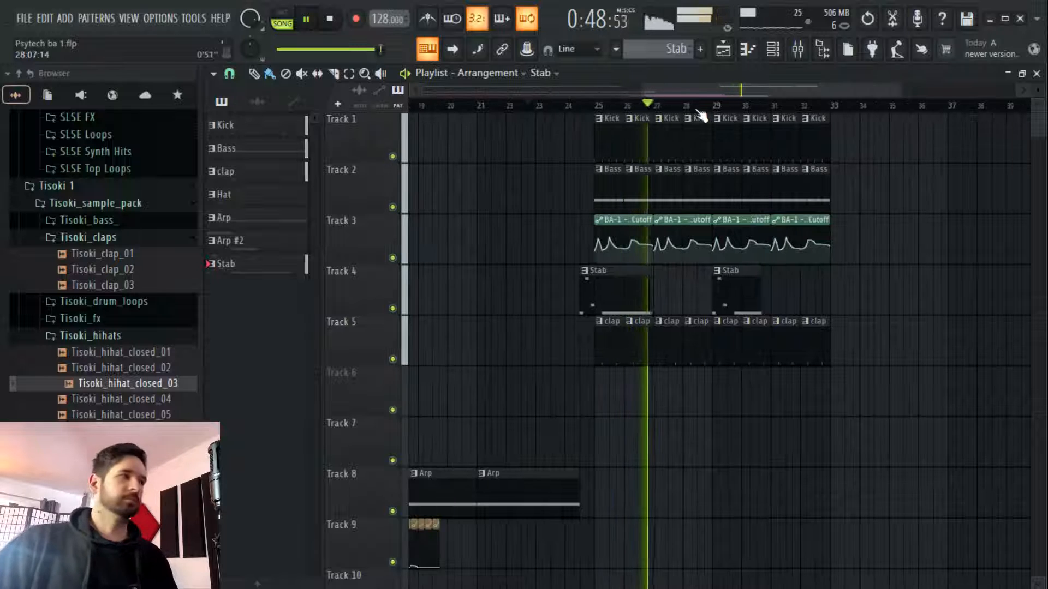
pyautogui.press('space')
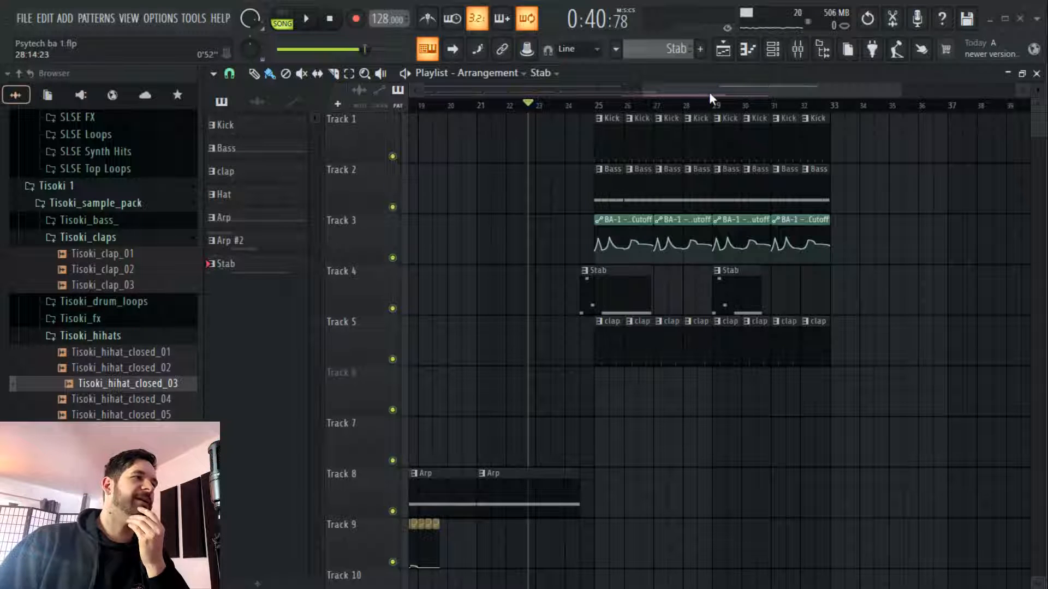
pyautogui.scroll(2, 702, 100)
pyautogui.scroll(2, 708, 110)
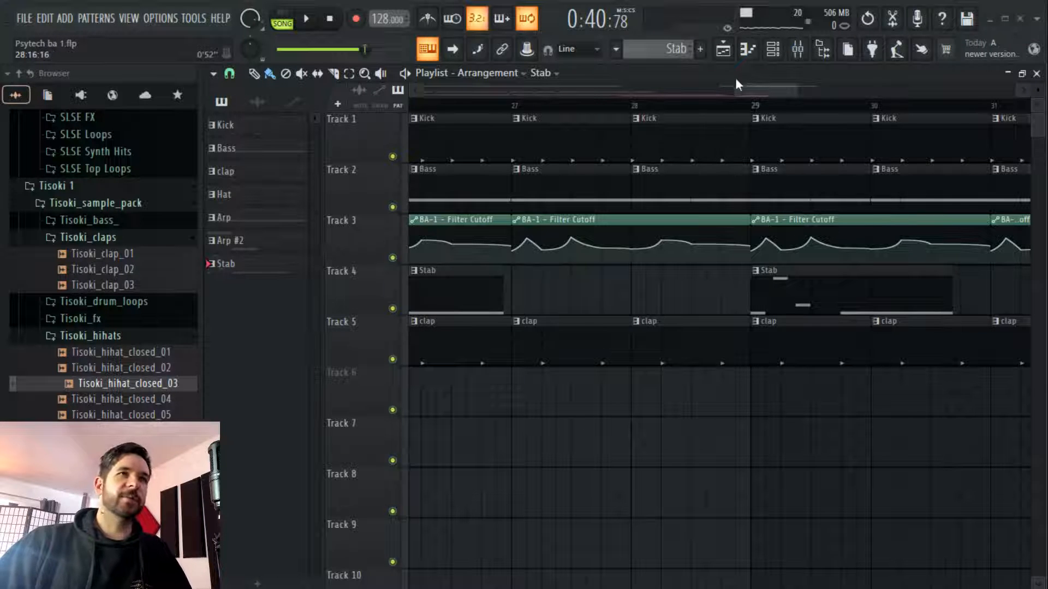
pyautogui.scroll(-3, 760, 122)
pyautogui.scroll(3, 674, 271)
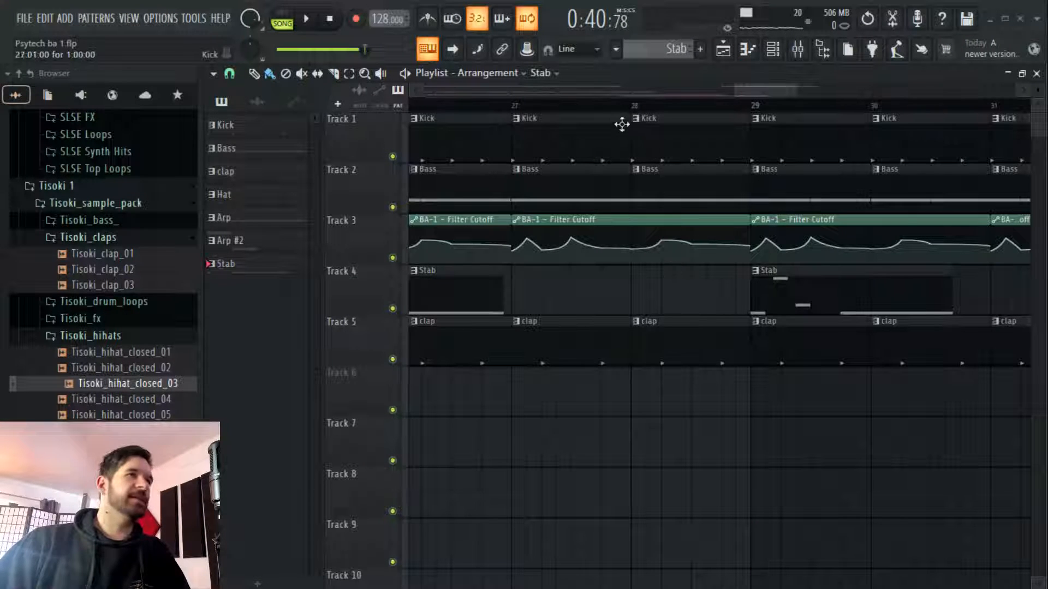
pyautogui.scroll(-3, 646, 116)
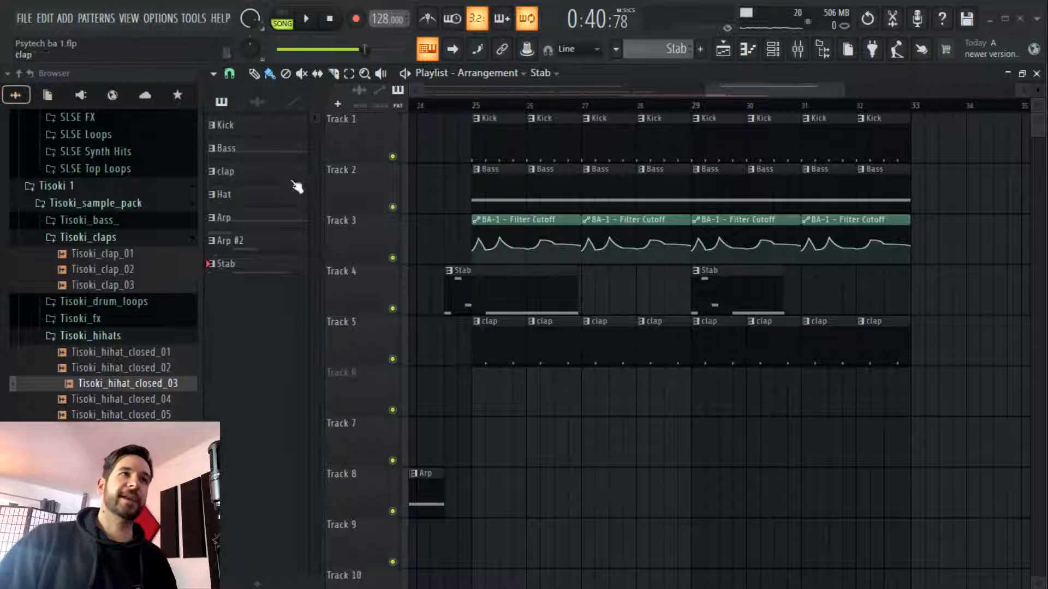
# Raise the BA-1 #3 synth's filter envelope amount above 73 and lower its filter resonance while auditioning the Stab pattern
pyautogui.click(431, 105)
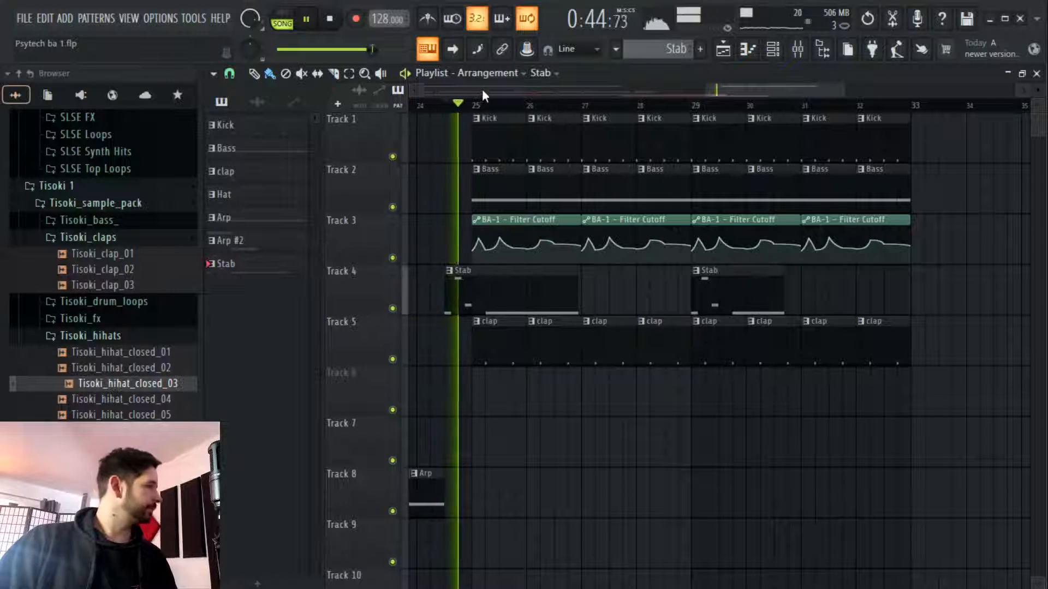
pyautogui.click(772, 55)
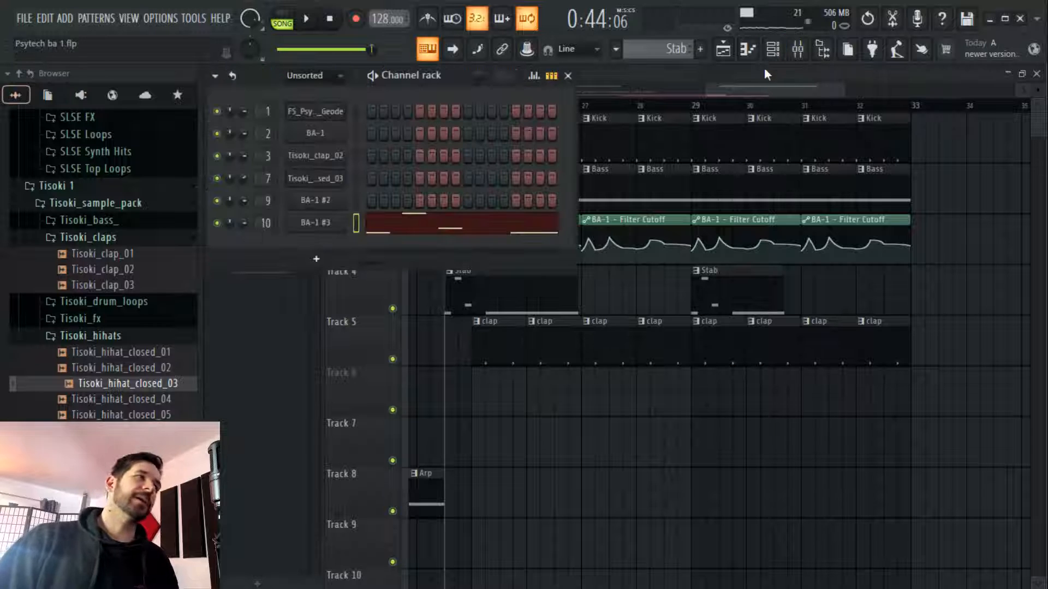
pyautogui.click(345, 224)
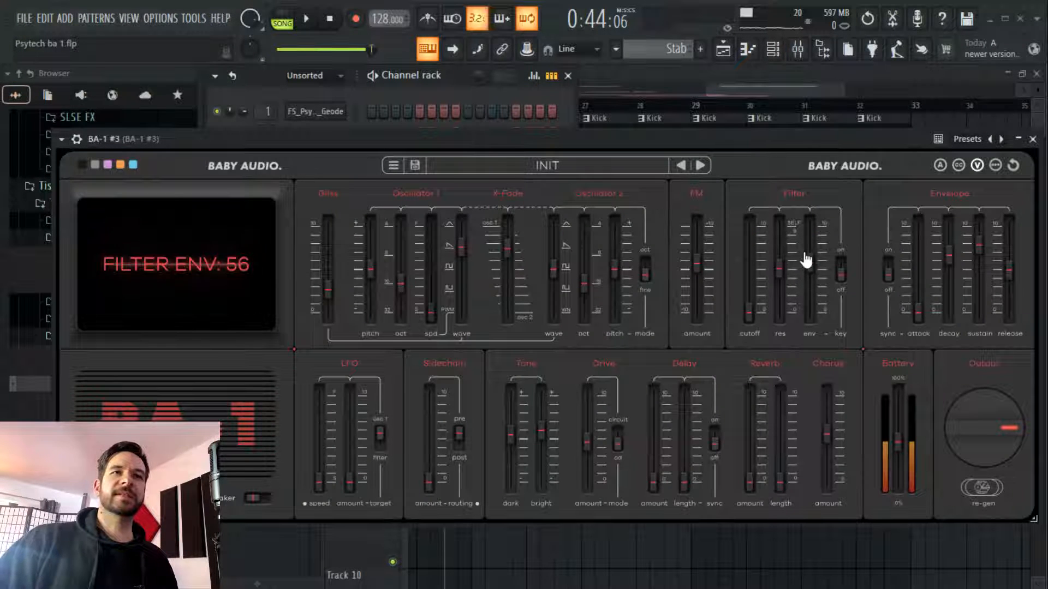
pyautogui.moveTo(817, 284); pyautogui.dragTo(817, 271)
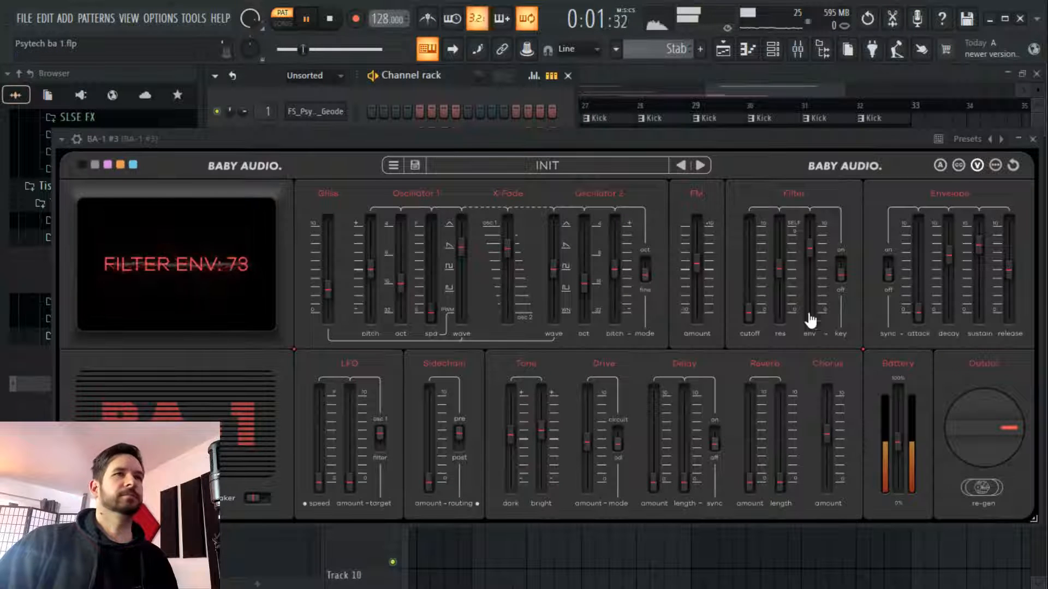
pyautogui.moveTo(811, 252); pyautogui.dragTo(787, 301)
pyautogui.click(311, 19)
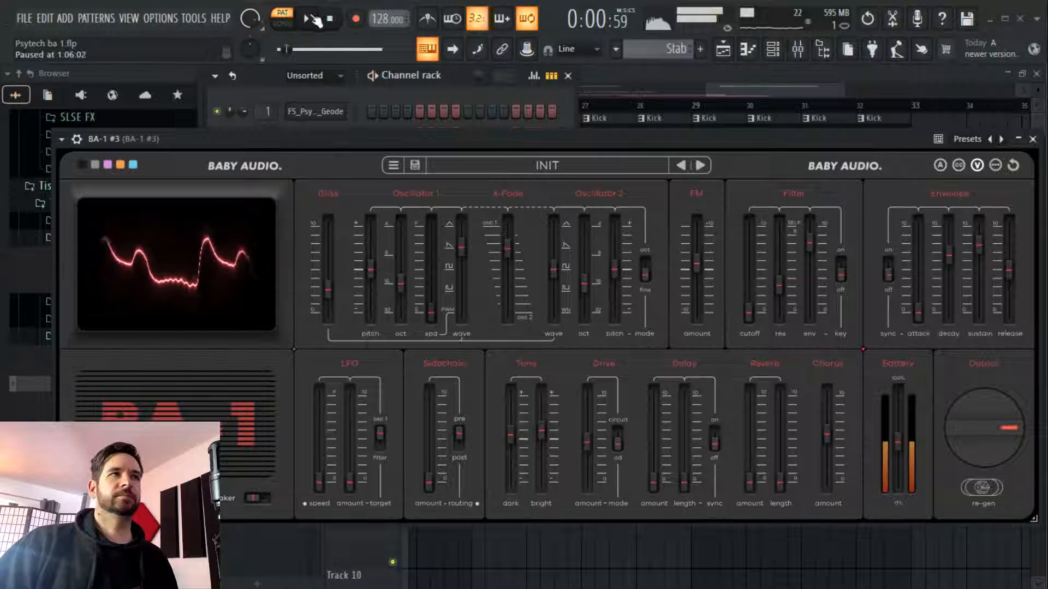
# Try low Battery levels on BA-1 #3 against the Stab pattern and set Battery to about 36
pyautogui.moveTo(903, 443); pyautogui.dragTo(902, 469)
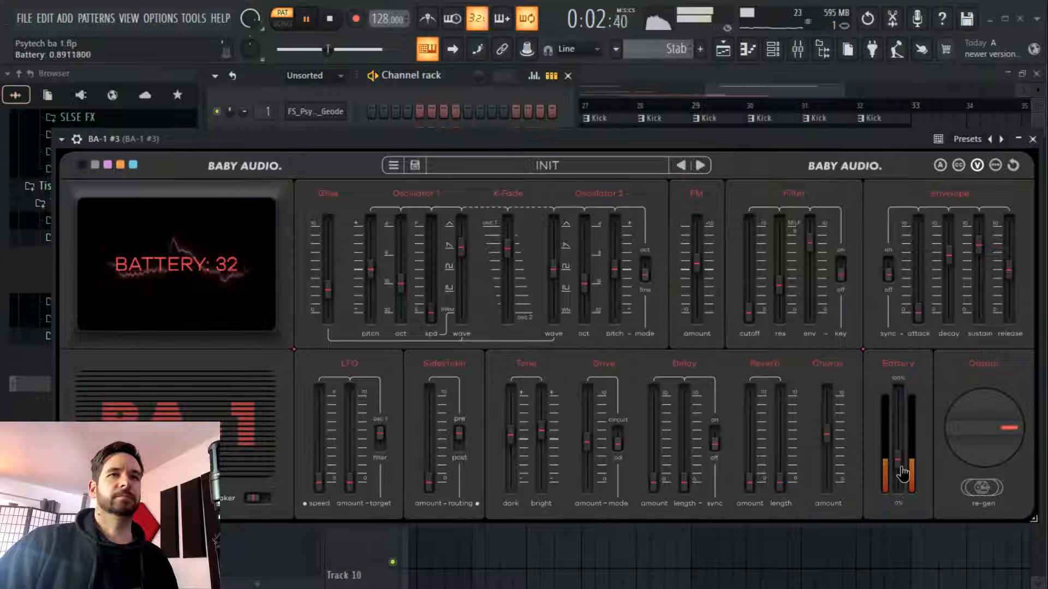
pyautogui.moveTo(898, 515); pyautogui.dragTo(900, 469)
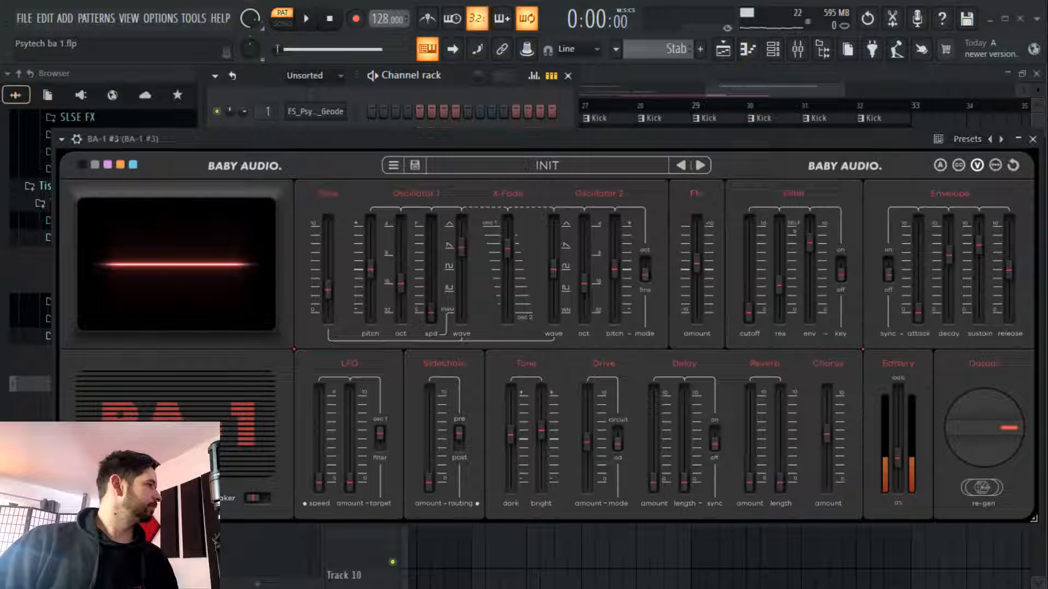
pyautogui.moveTo(903, 468); pyautogui.dragTo(901, 464)
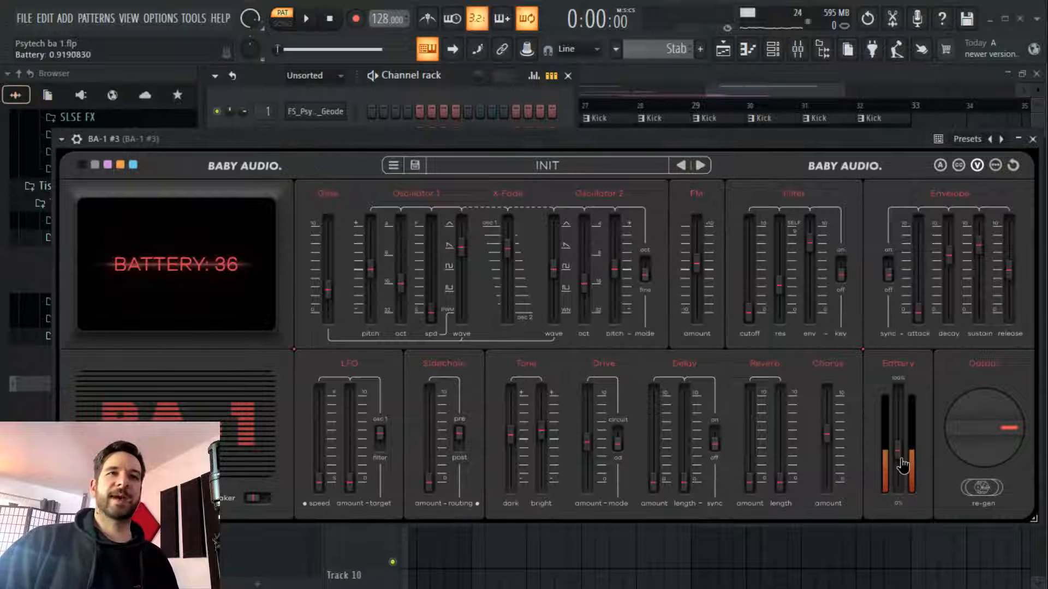
# Create an automation clip for the last tweaked parameter, the BA-1 #3 Battery, and close the synth
pyautogui.click(194, 18)
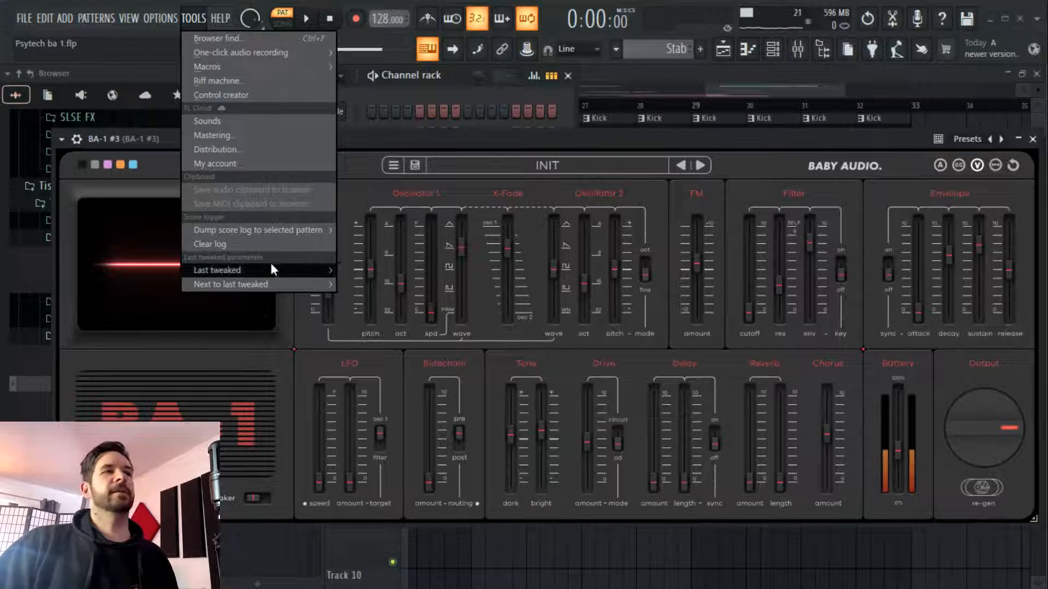
pyautogui.moveTo(269, 269)
pyautogui.click(390, 370)
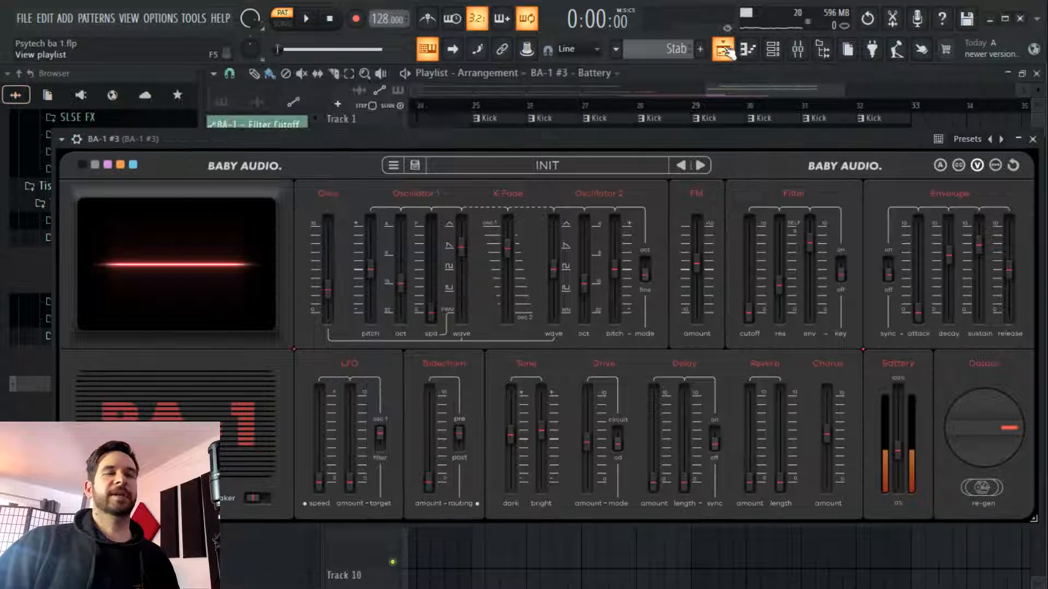
pyautogui.click(1032, 139)
# Move the BA-1 #3 Battery automation clip on Track 6 so it starts at bar 25
pyautogui.scroll(2, 753, 105)
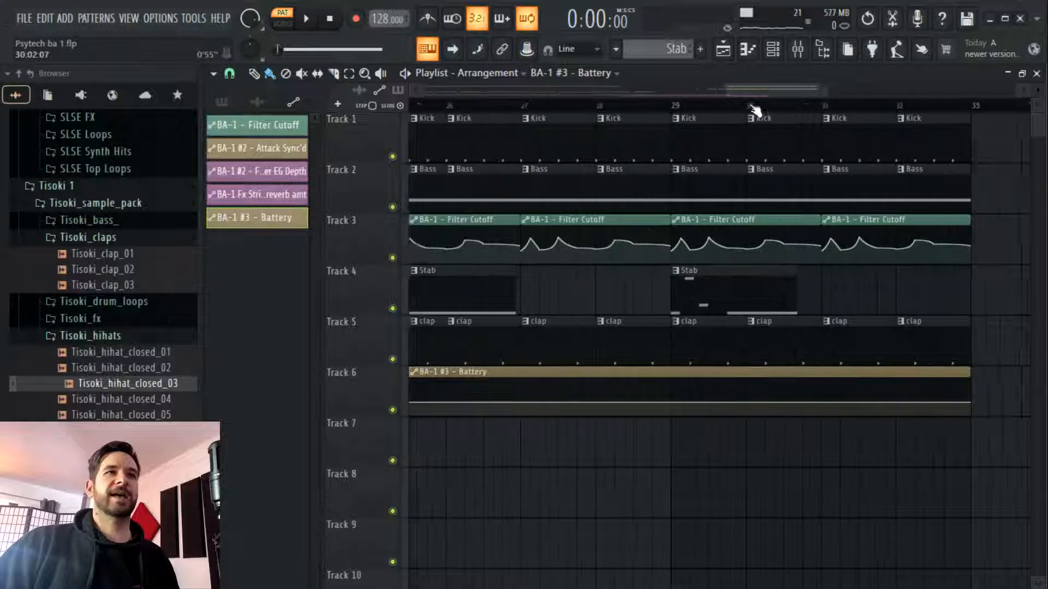
pyautogui.hscroll(2, 752, 95)
pyautogui.scroll(-4, 672, 109)
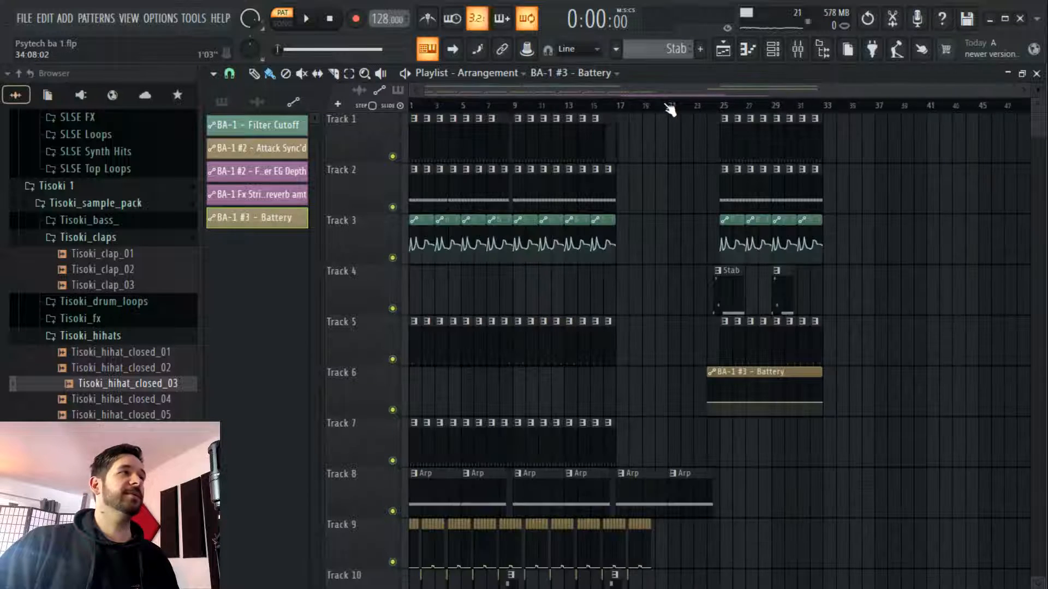
pyautogui.scroll(4, 762, 112)
pyautogui.moveTo(523, 373); pyautogui.dragTo(608, 373)
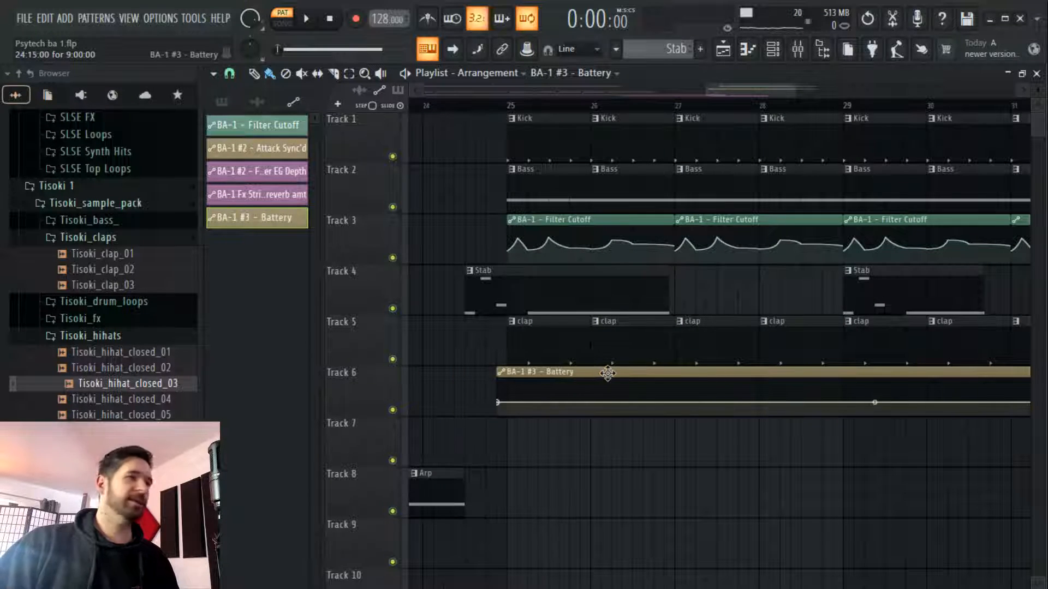
# Shape the Battery automation to stay level from bar 25 to 26 and curve down to the minimum at bar 27
pyautogui.rightClick(508, 403)
pyautogui.click(571, 574)
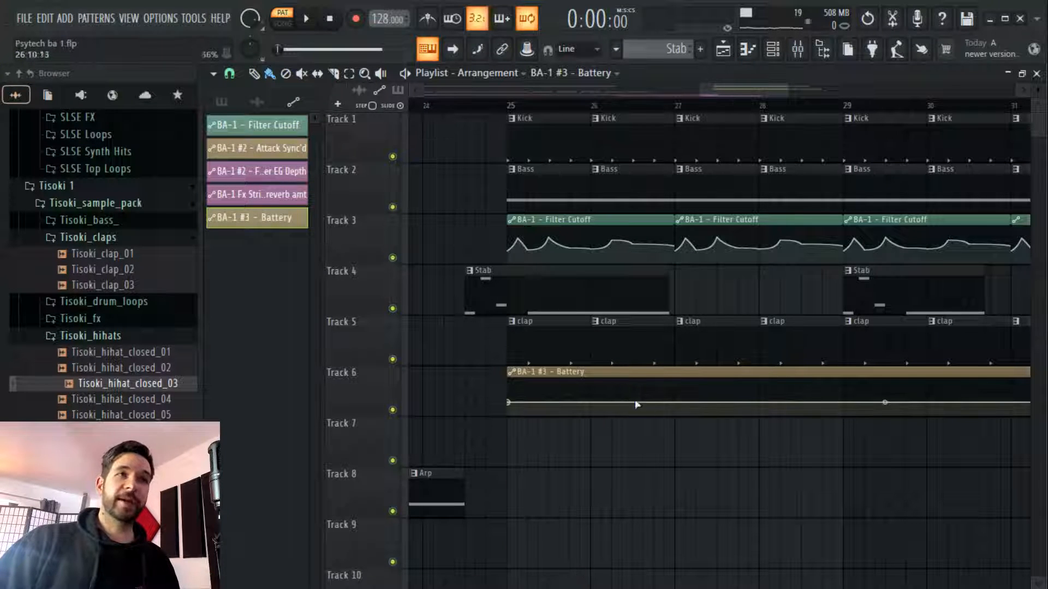
pyautogui.rightClick(592, 407)
pyautogui.click(633, 584)
pyautogui.rightClick(676, 409)
pyautogui.moveTo(677, 409); pyautogui.dragTo(675, 415)
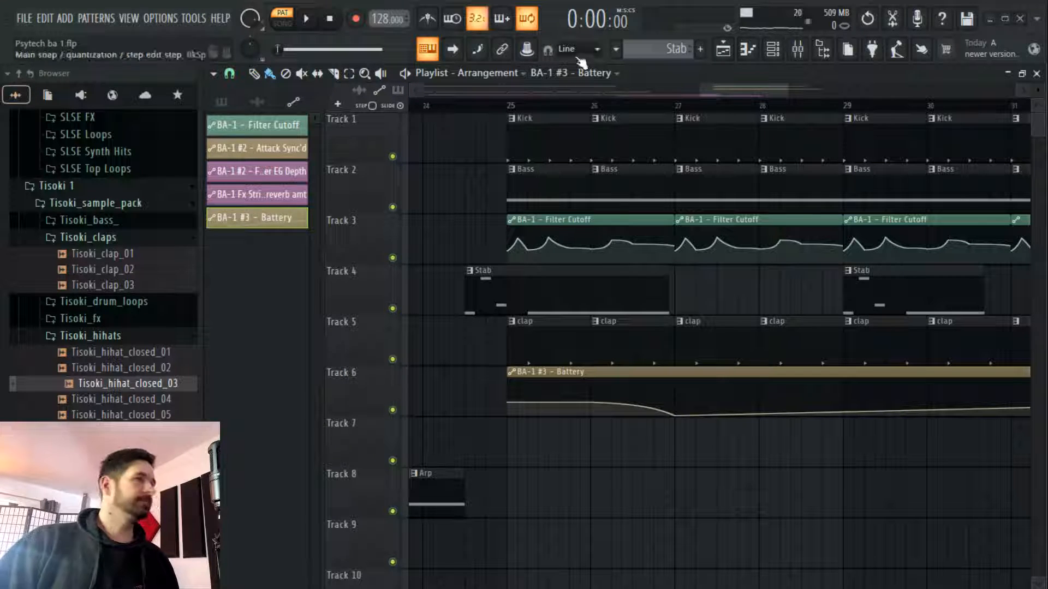
# Switch to song mode and play back the arrangement from bar 24 to hear the Battery automation on the Stab
pyautogui.click(280, 28)
pyautogui.press('space')
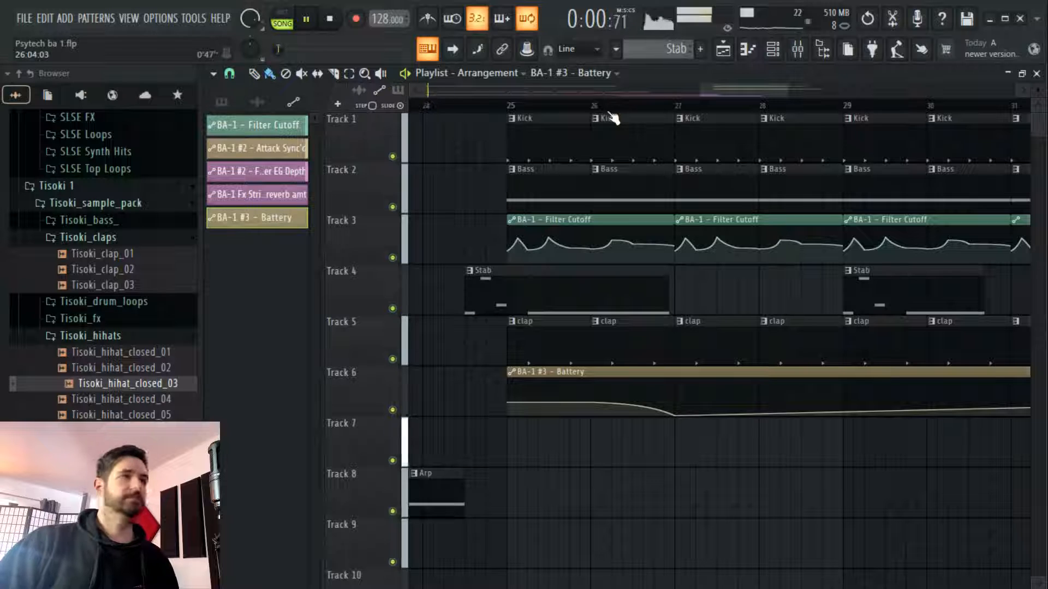
pyautogui.click(446, 104)
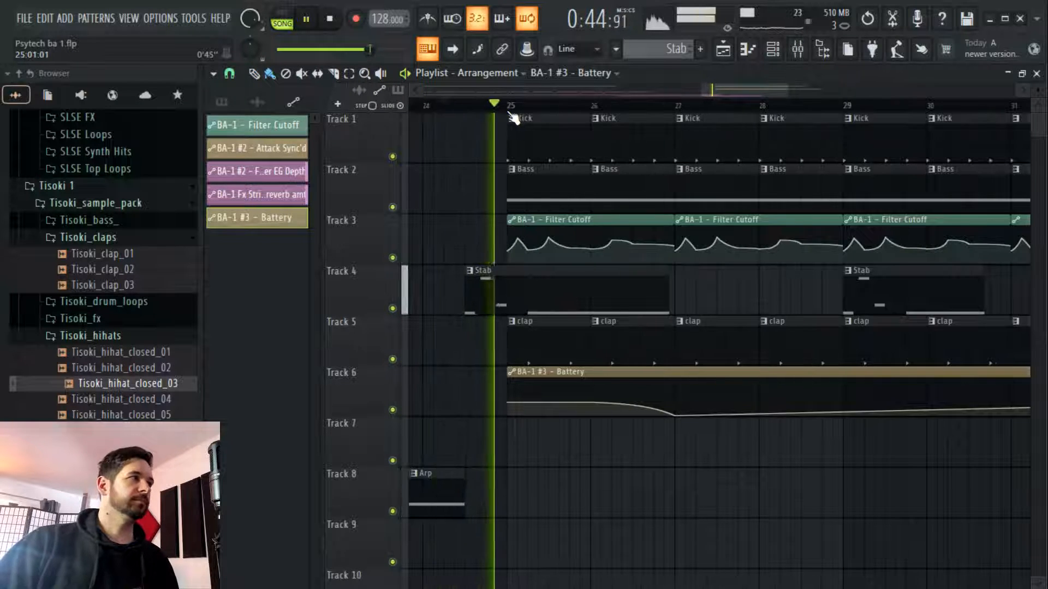
# Reshape the BA-1 #3 Battery automation into a near-straight fall from bar 25 to bar 27 and play it back
pyautogui.scroll(-3, 677, 171)
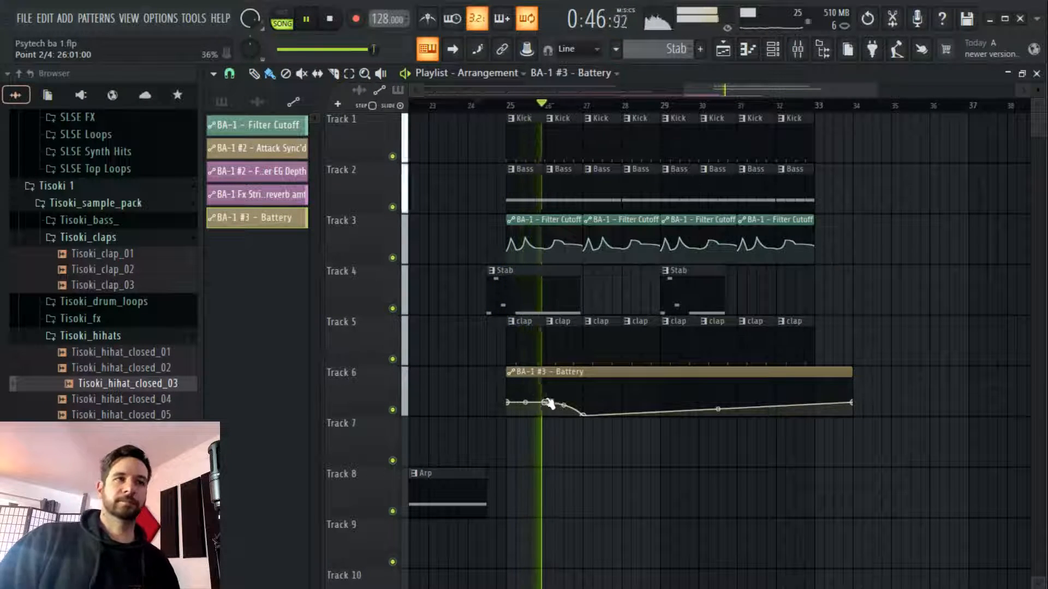
pyautogui.moveTo(564, 406); pyautogui.dragTo(547, 406)
pyautogui.press('space')
pyautogui.press('space')
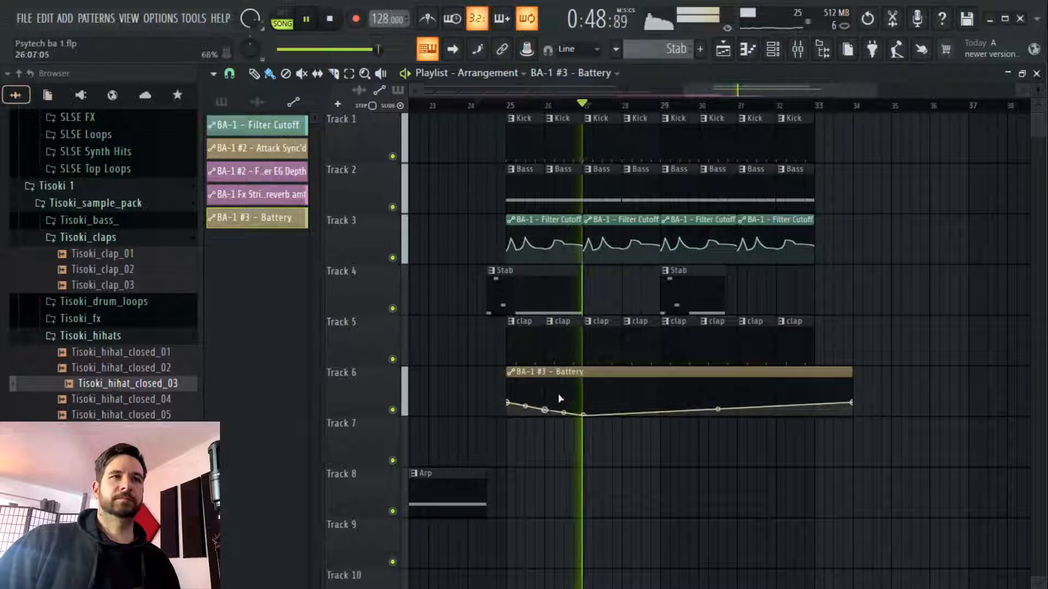
pyautogui.press('space')
pyautogui.press('space')
# Replace the second Stab clip on Track 4 with a longer one starting at bar 29 and ending midway through bar 31
pyautogui.scroll(2, 594, 117)
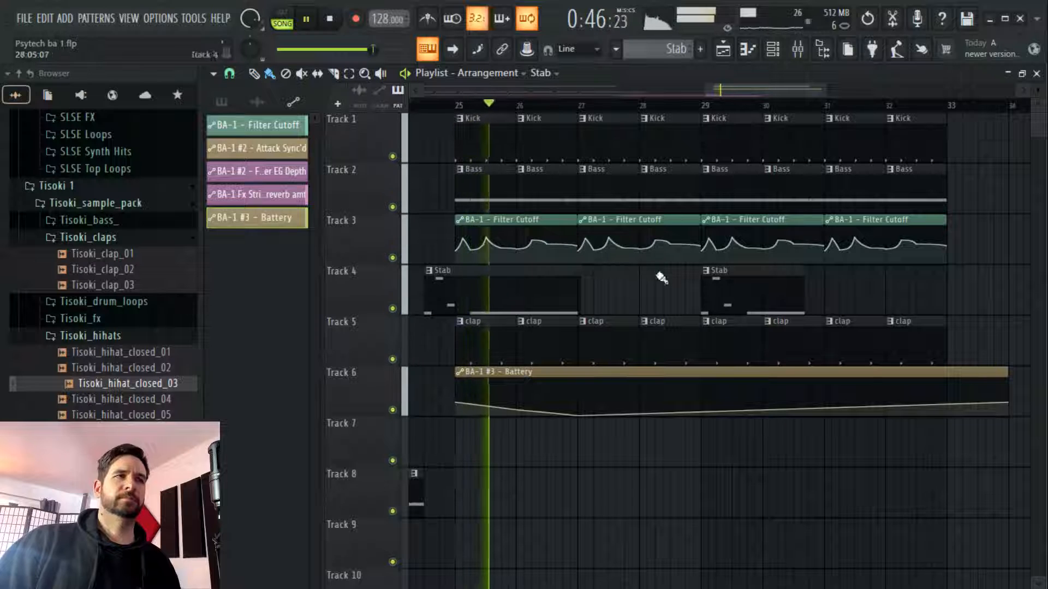
pyautogui.rightClick(741, 292)
pyautogui.click(711, 284)
pyautogui.moveTo(753, 293)
pyautogui.mouseDown()
pyautogui.moveTo(737, 293)
pyautogui.moveTo(750, 289)
pyautogui.mouseUp()
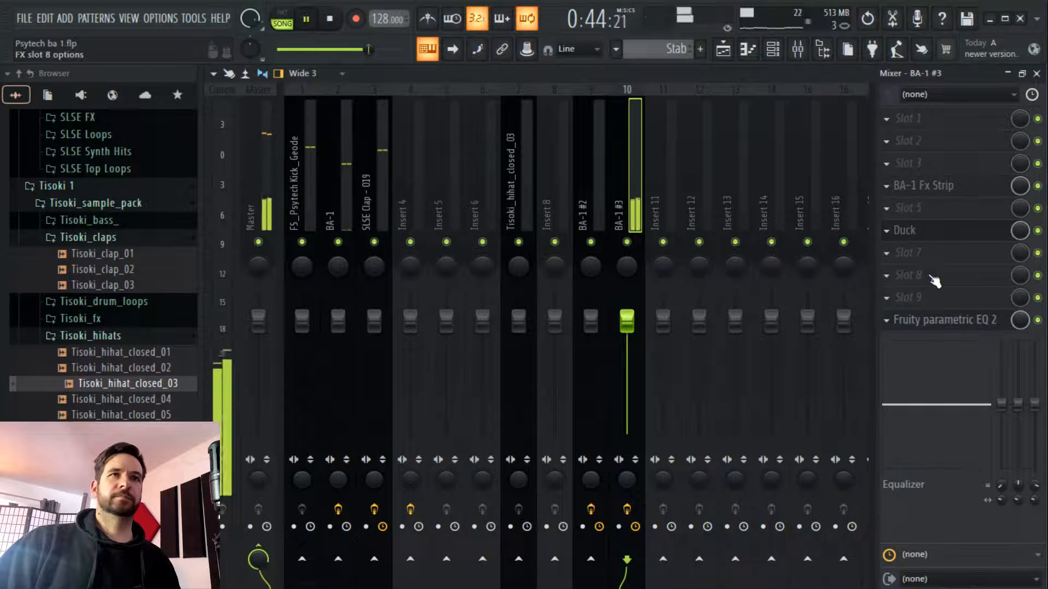
# Load NConsole into effect slot 8 of the BA-1 #3 mixer track, and return to the playlist
pyautogui.click(934, 281)
pyautogui.moveTo(904, 288)
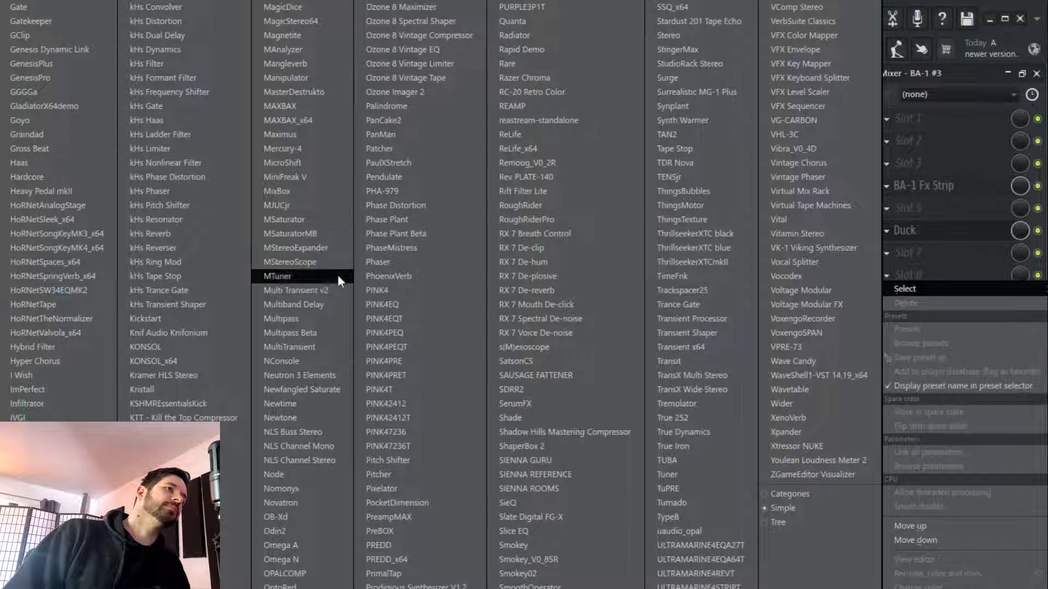
pyautogui.click(327, 361)
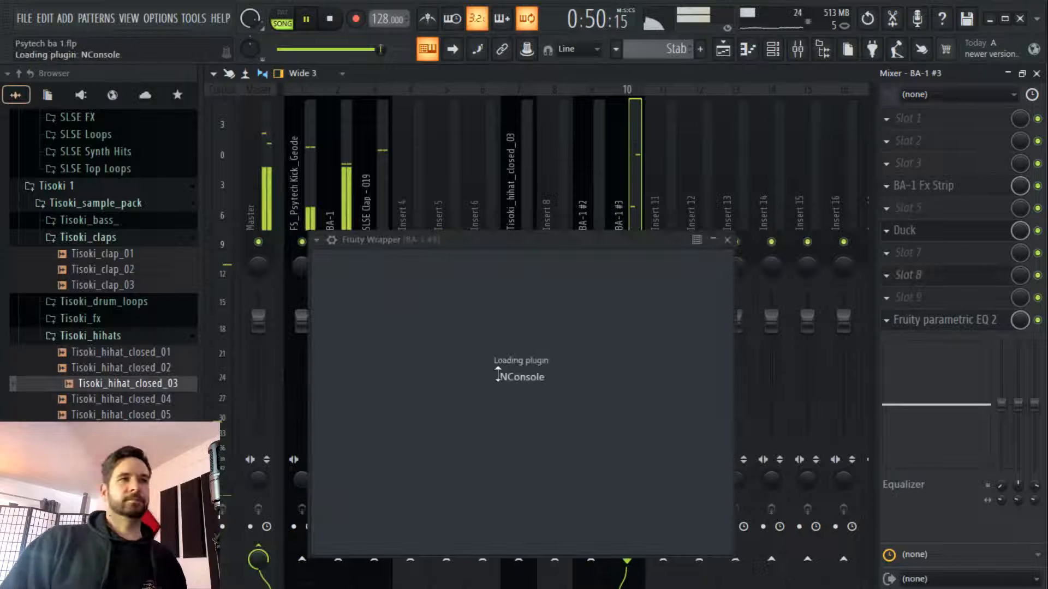
pyautogui.moveTo(433, 243); pyautogui.dragTo(554, 87)
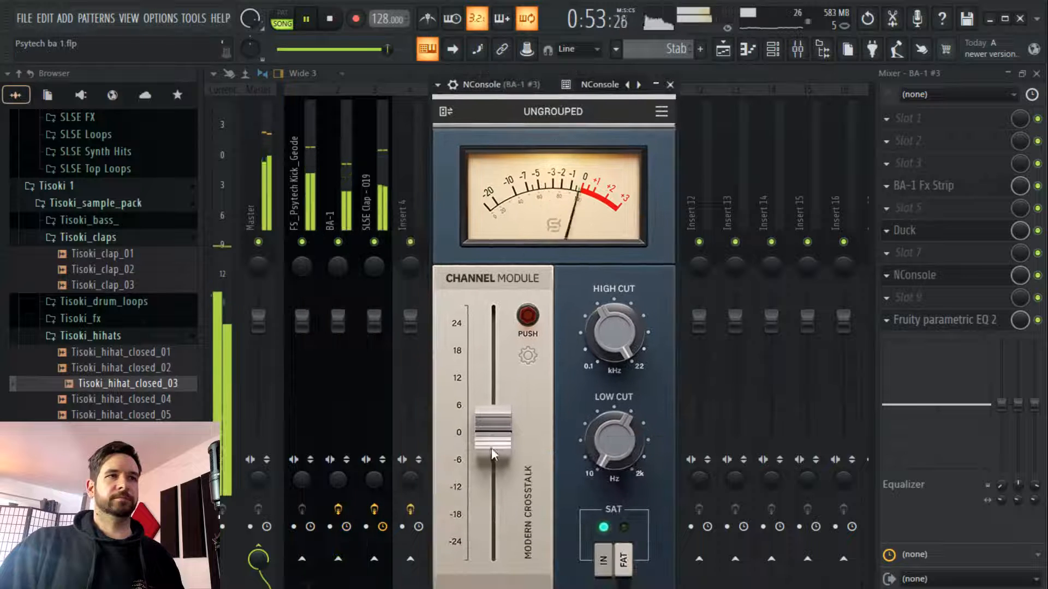
pyautogui.click(670, 85)
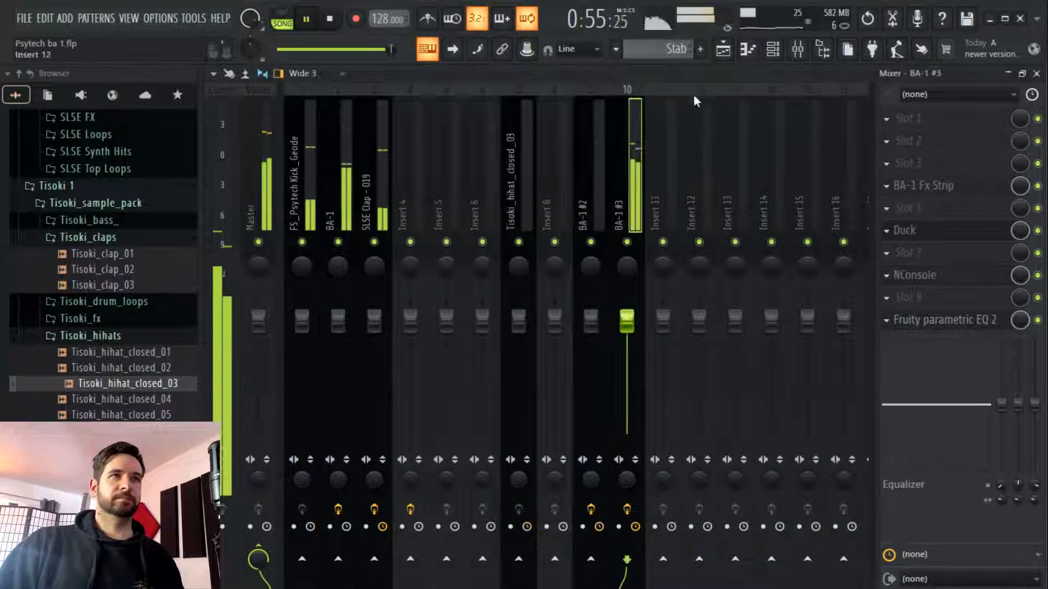
pyautogui.click(822, 50)
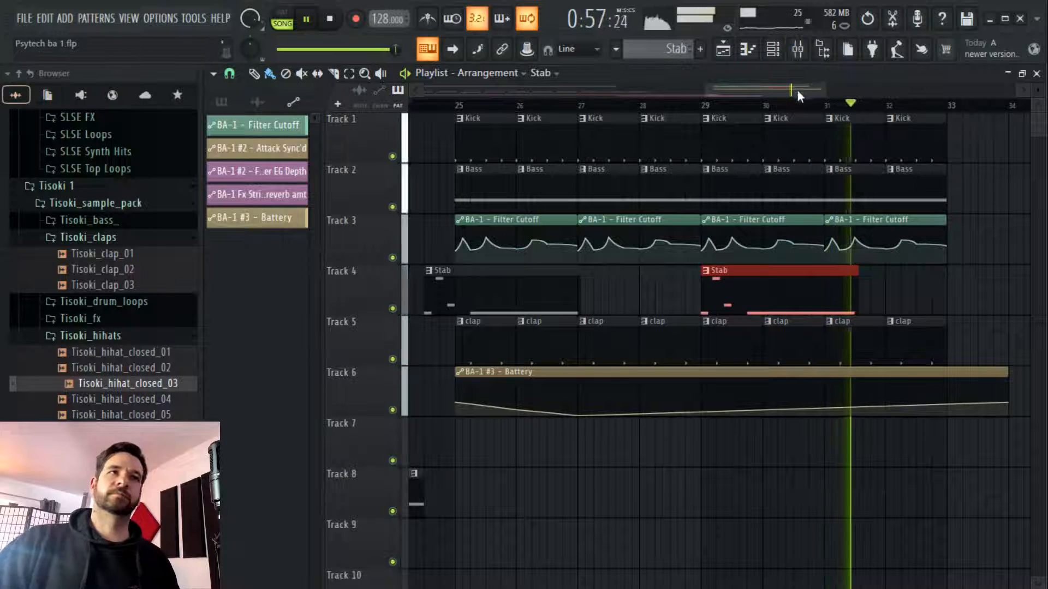
# Slice the Battery automation clip on Track 6 at bar 27 and delete the part after the cut
pyautogui.moveTo(655, 246); pyautogui.dragTo(603, 299)
pyautogui.press('space')
pyautogui.press('space')
pyautogui.scroll(-3, 501, 108)
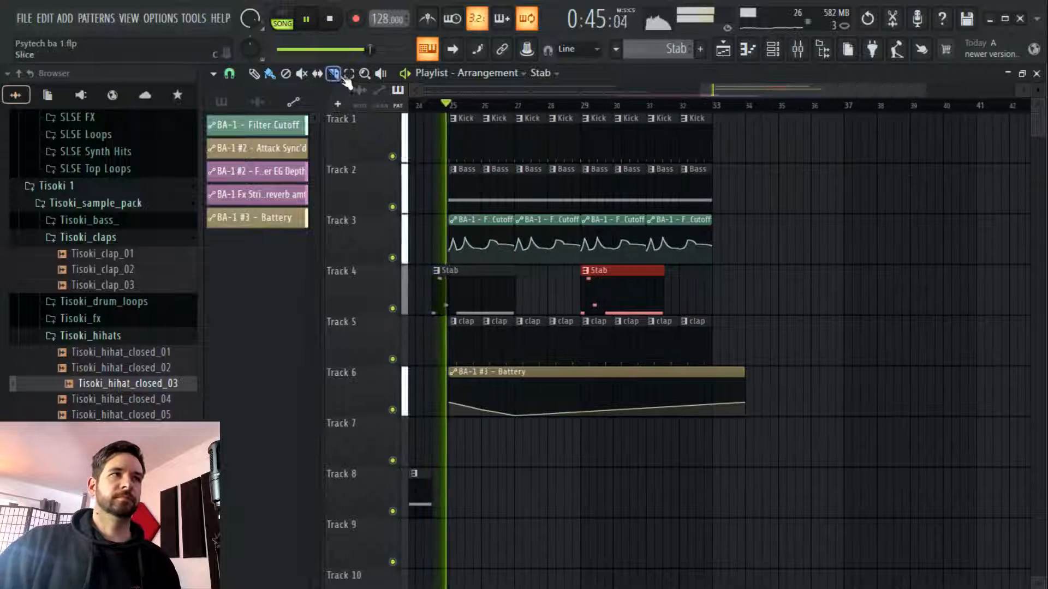
pyautogui.click(523, 417)
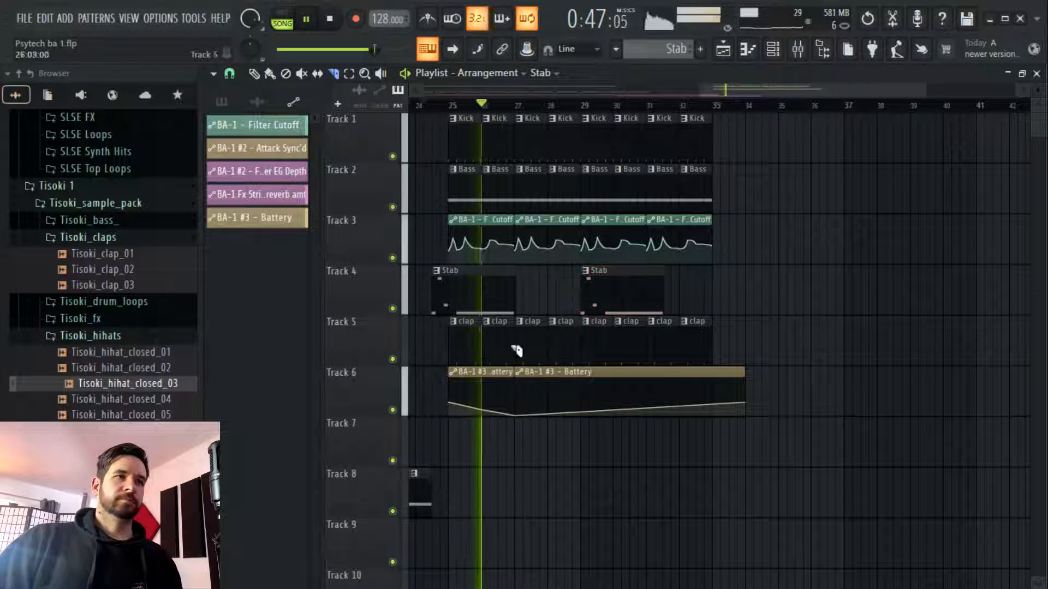
pyautogui.click(270, 73)
pyautogui.rightClick(583, 370)
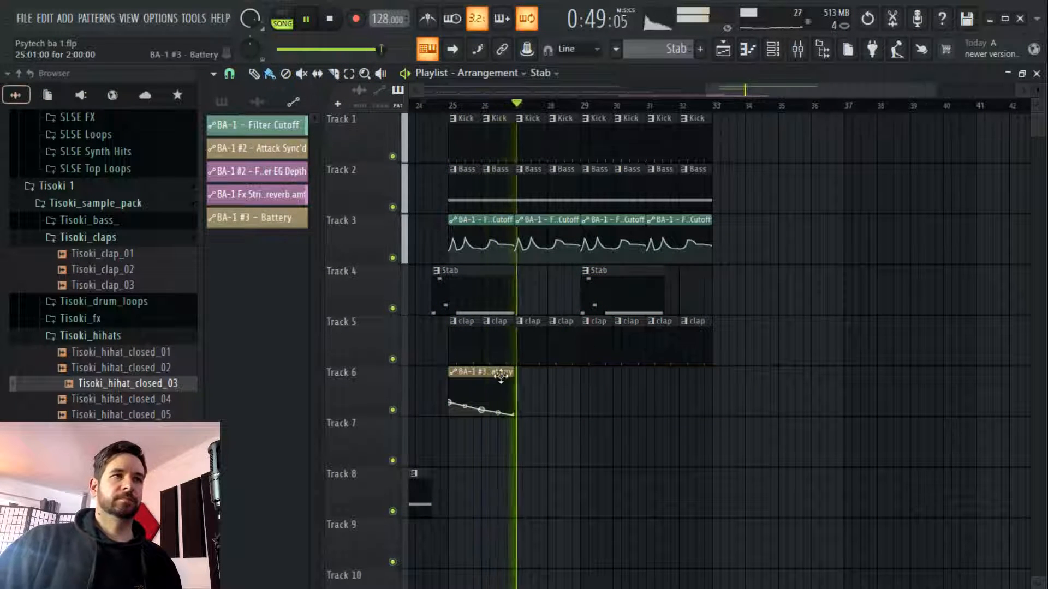
# Place a copy of the shortened Battery automation clip at bar 30 on Track 6 and extend the first clip to bar 29
pyautogui.click(500, 374)
pyautogui.click(575, 381)
pyautogui.moveTo(591, 381); pyautogui.dragTo(632, 376)
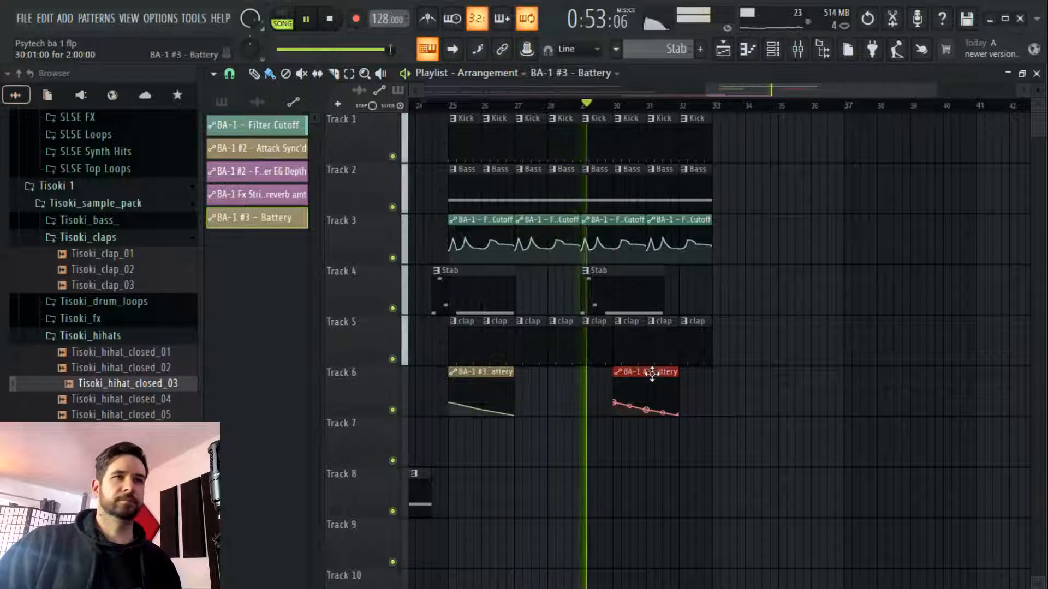
pyautogui.moveTo(514, 374); pyautogui.dragTo(578, 375)
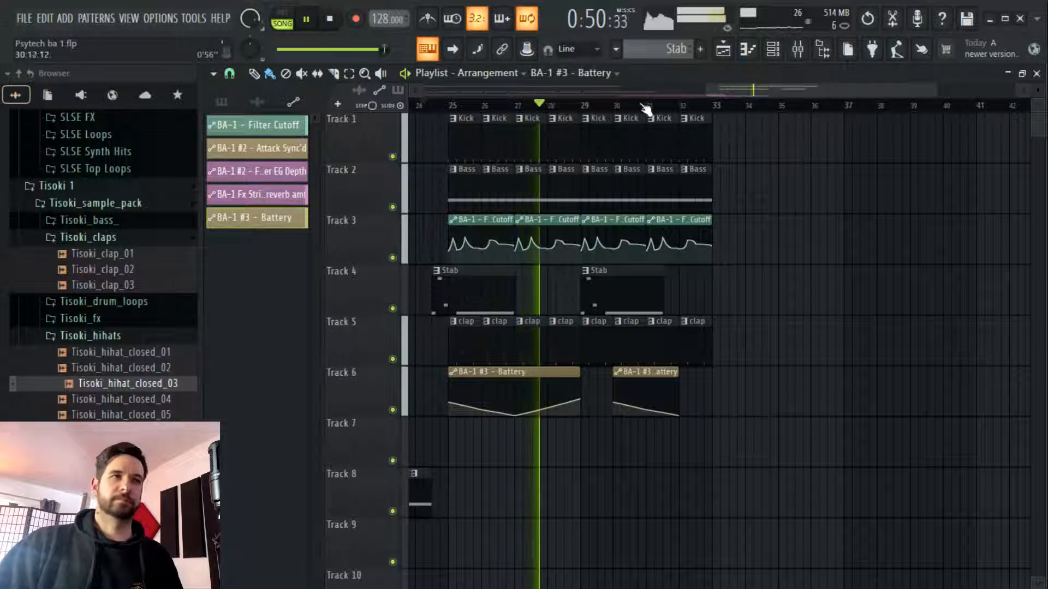
# Paint Hat pattern clips along Track 7 from bar 25 up to bar 33
pyautogui.scroll(-2, 627, 105)
pyautogui.click(443, 106)
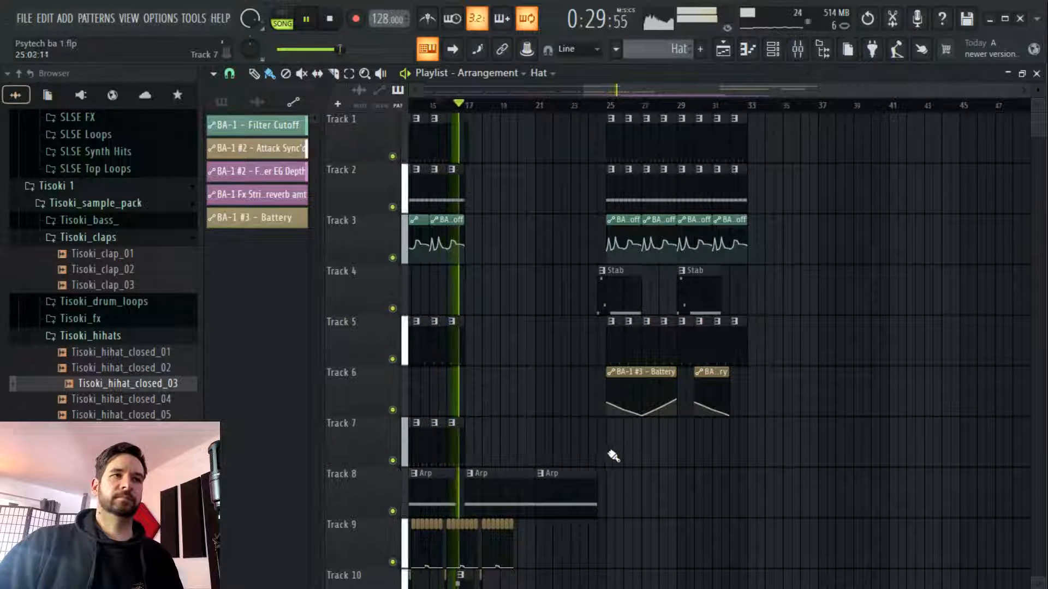
pyautogui.moveTo(608, 437); pyautogui.dragTo(744, 436)
# Play back the arrangement from bar 24 to hear the hats with the Stab and its Battery automation
pyautogui.click(611, 105)
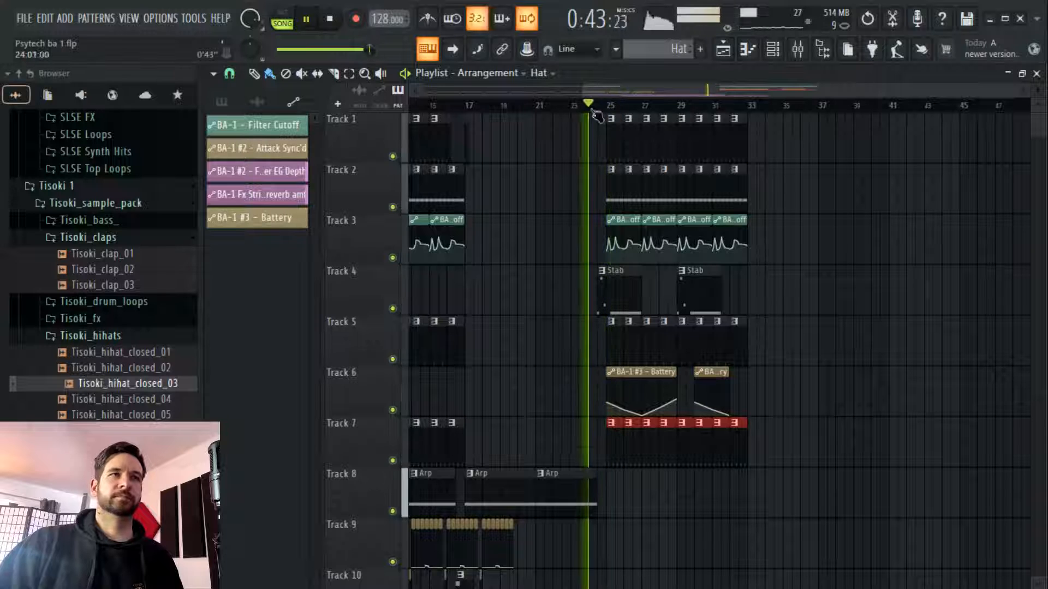
pyautogui.scroll(3, 608, 116)
pyautogui.scroll(-3, 609, 115)
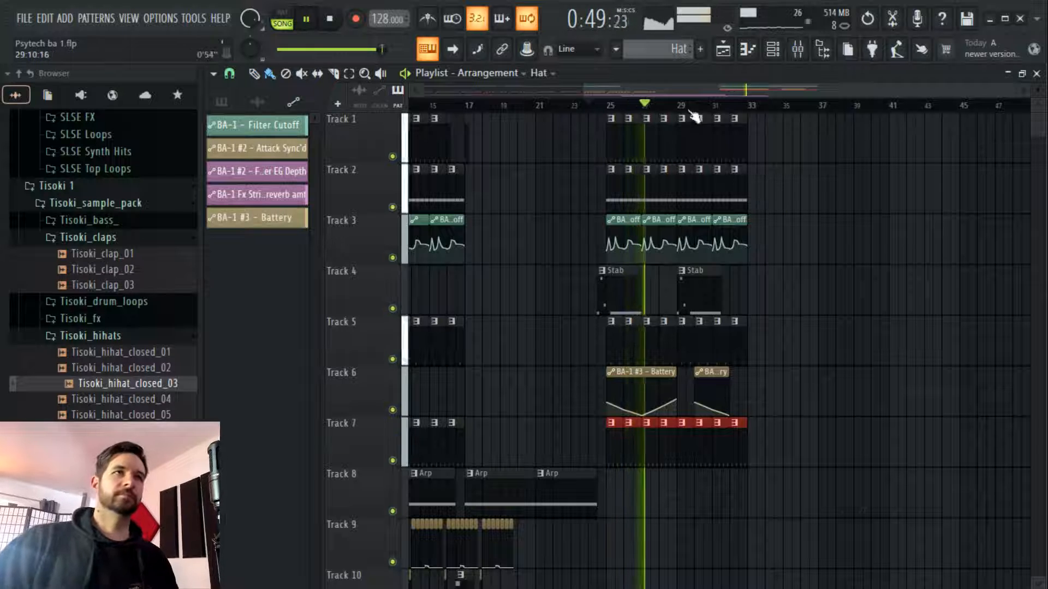
pyautogui.scroll(2, 704, 112)
pyautogui.moveTo(760, 90); pyautogui.dragTo(759, 92)
pyautogui.press('space')
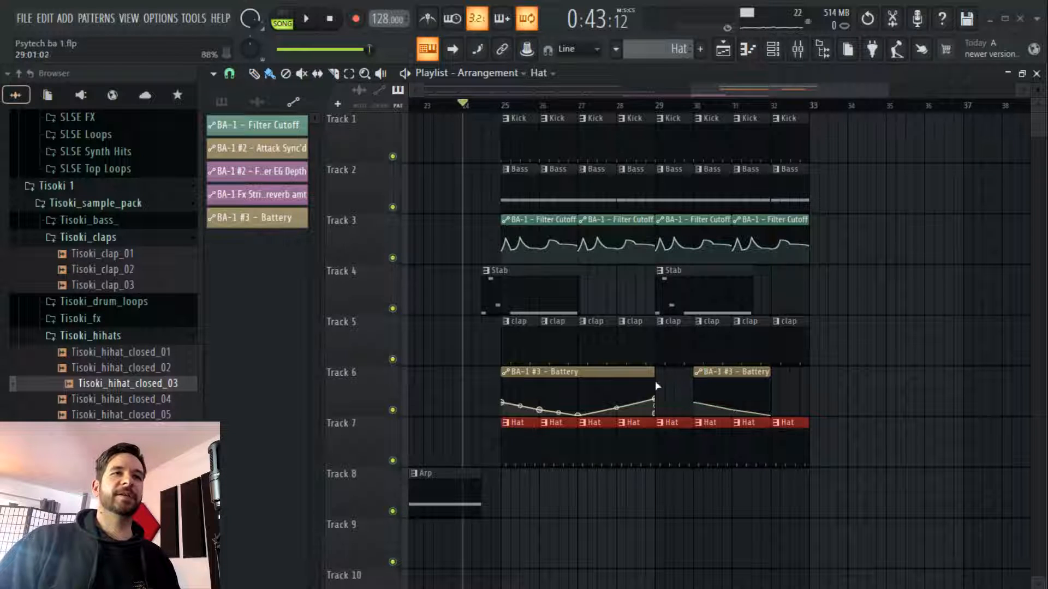
pyautogui.moveTo(656, 413); pyautogui.dragTo(660, 398)
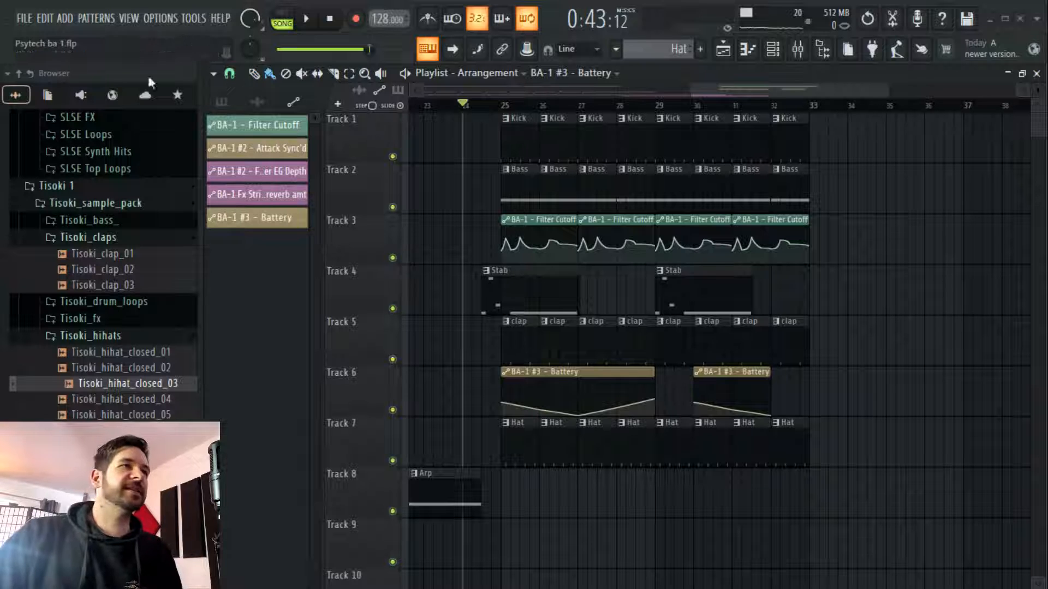
pyautogui.scroll(-2, 521, 113)
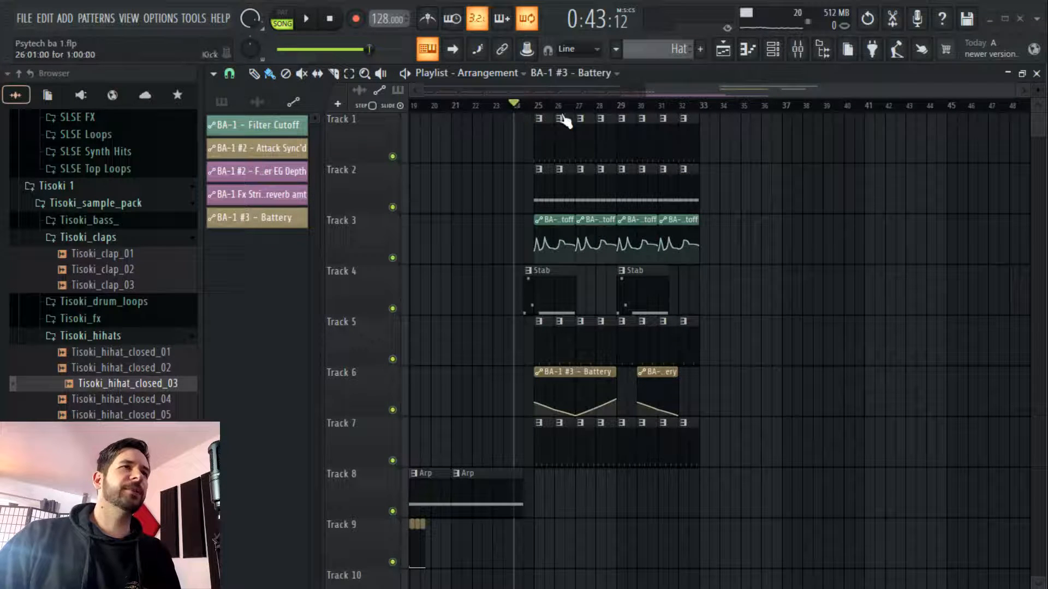
pyautogui.scroll(2, 580, 117)
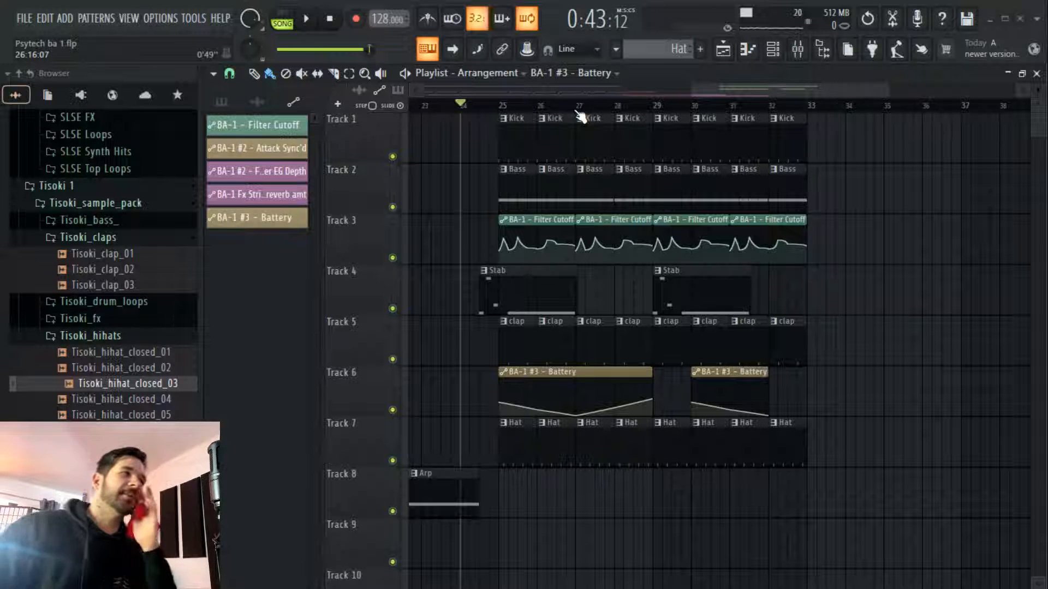
pyautogui.click(584, 104)
pyautogui.scroll(-3, 584, 103)
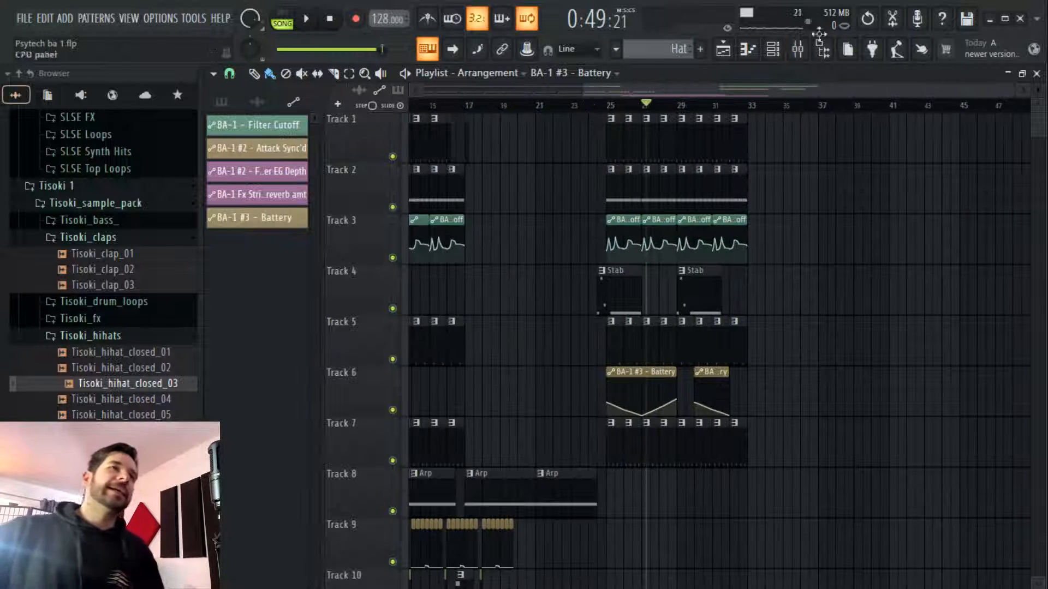
pyautogui.click(773, 49)
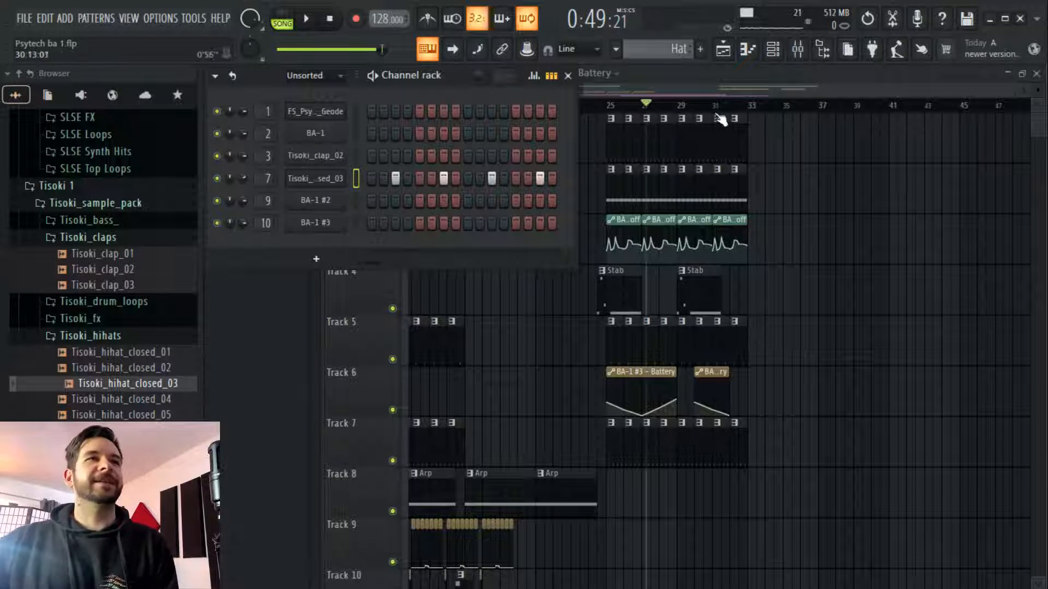
pyautogui.click(710, 94)
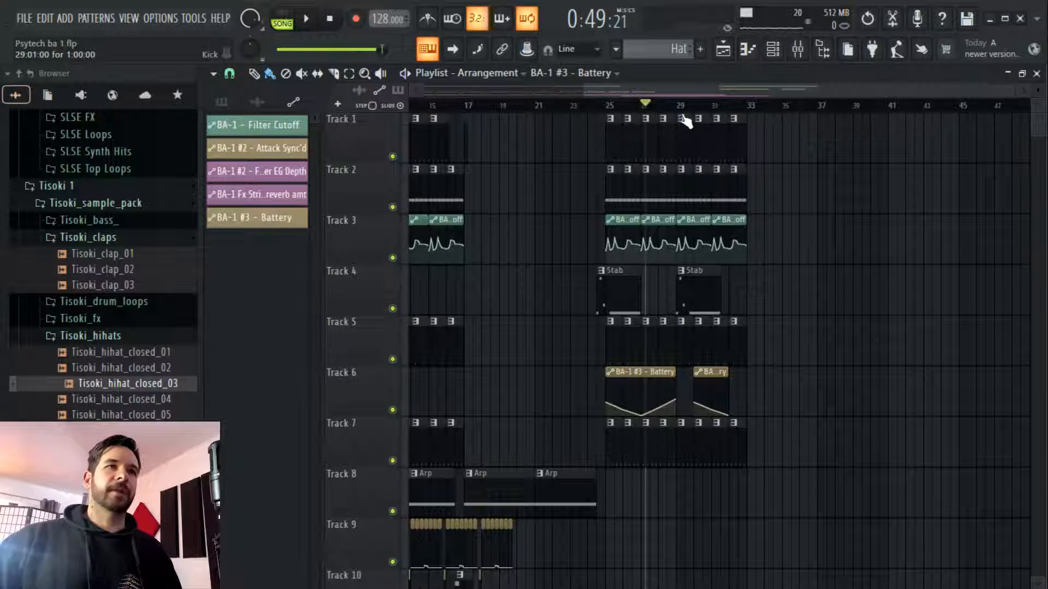
pyautogui.scroll(4, 688, 116)
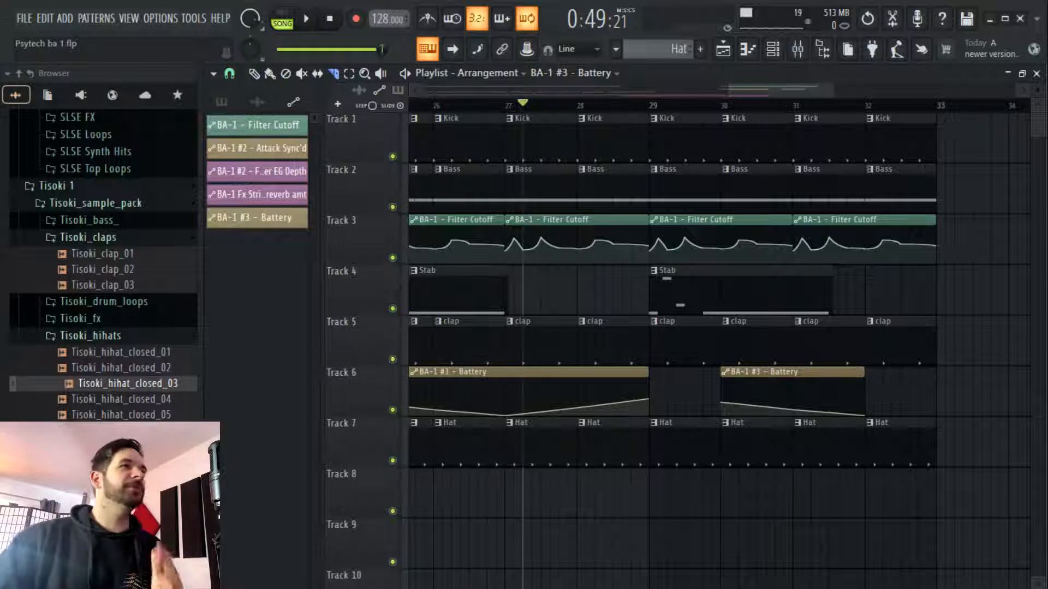
pyautogui.scroll(-4, 425, 109)
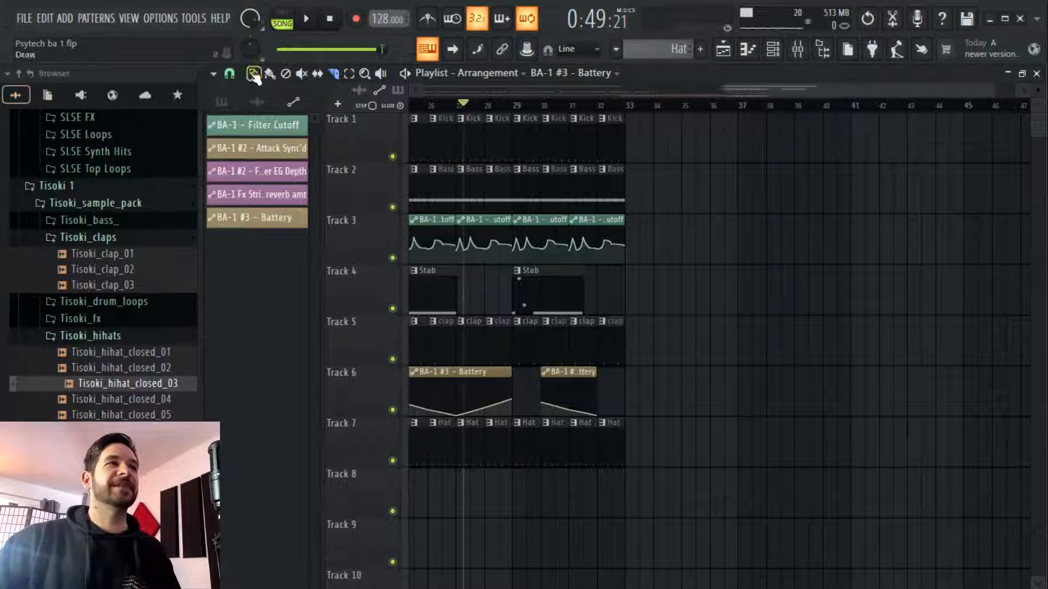
pyautogui.moveTo(732, 88); pyautogui.dragTo(696, 97)
pyautogui.click(530, 106)
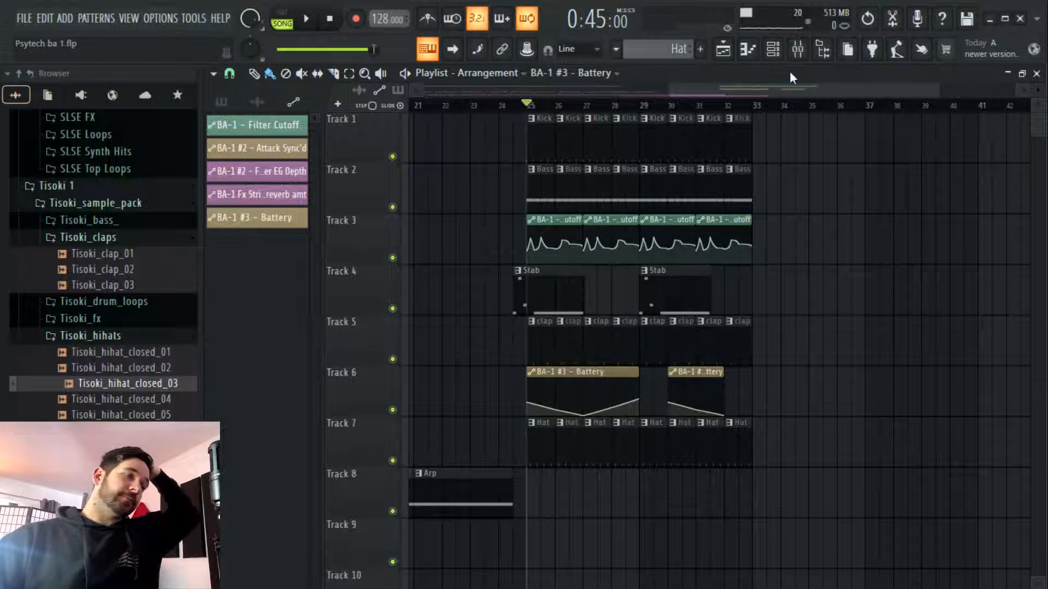
pyautogui.click(779, 57)
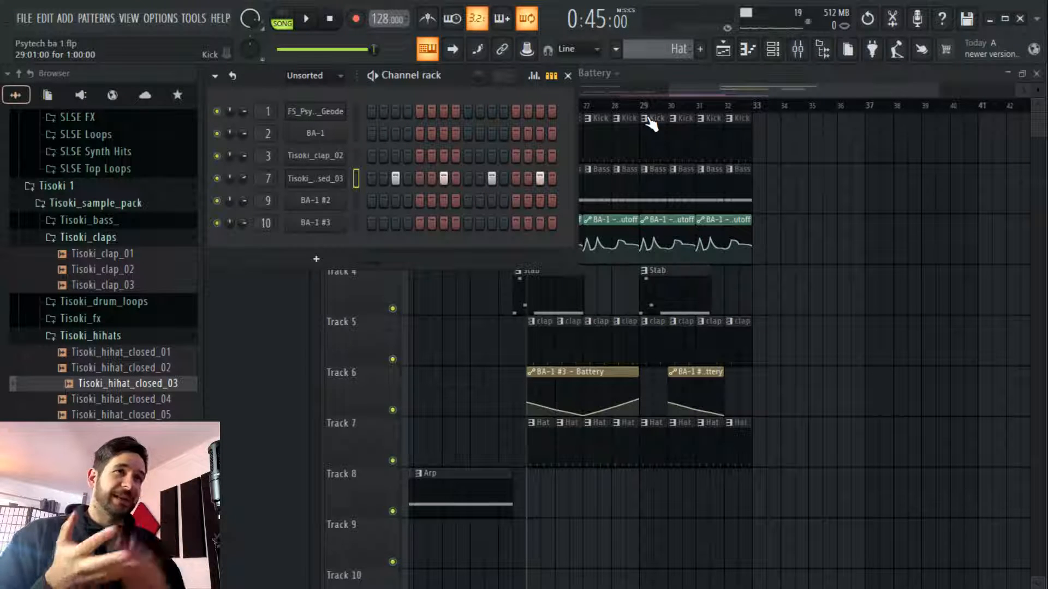
pyautogui.click(678, 96)
pyautogui.click(517, 104)
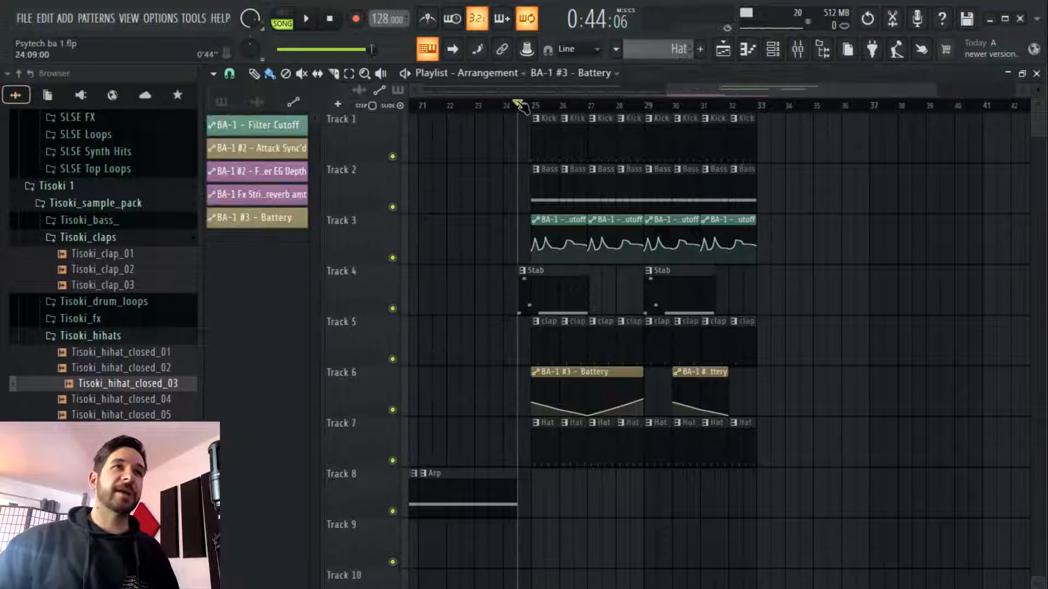
# Create a new empty pattern named Stab 2
pyautogui.scroll(3, 529, 106)
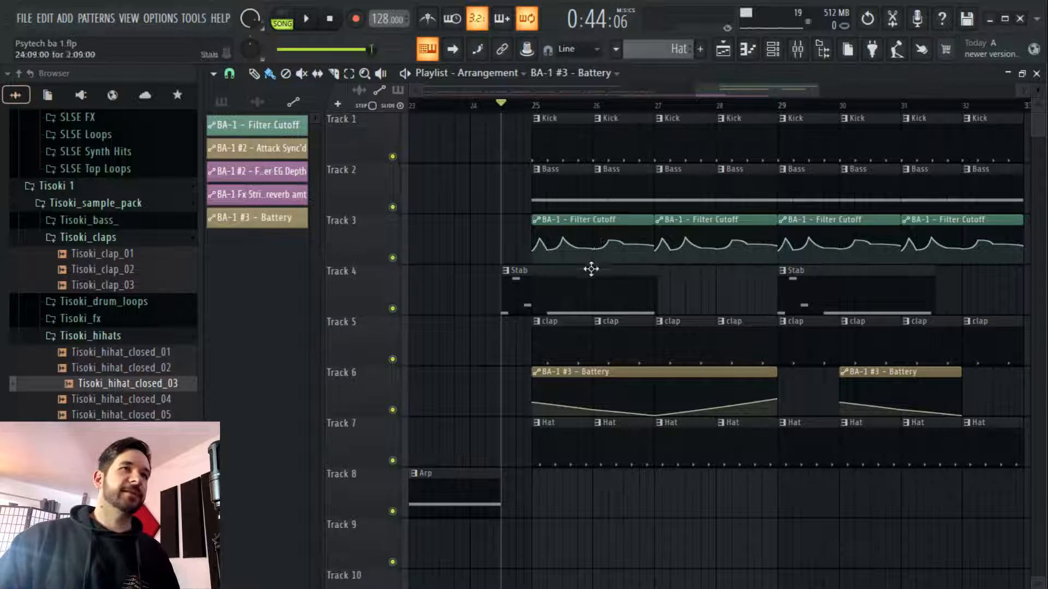
pyautogui.click(702, 50)
pyautogui.write('Stab 2')
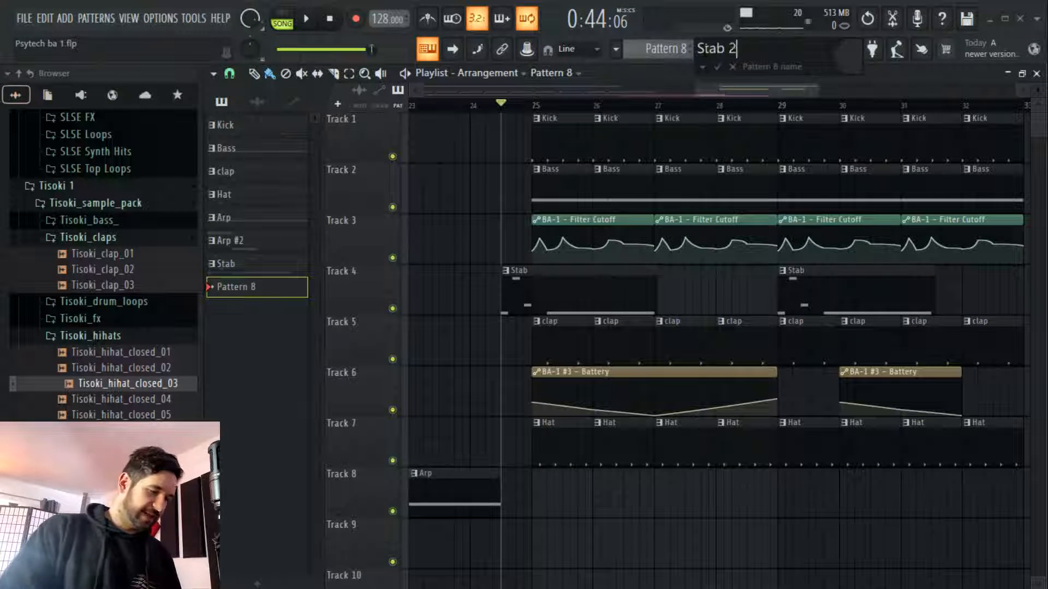
pyautogui.press('Return')
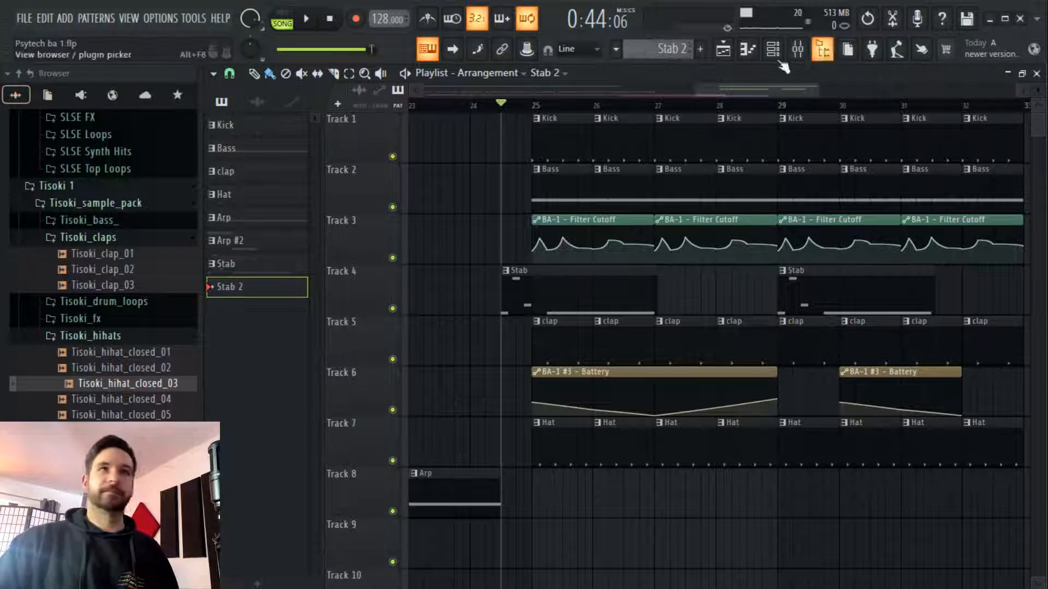
# Add another BA-1 synth channel for the Stab 2 pattern and return to the playlist
pyautogui.click(778, 58)
pyautogui.click(304, 258)
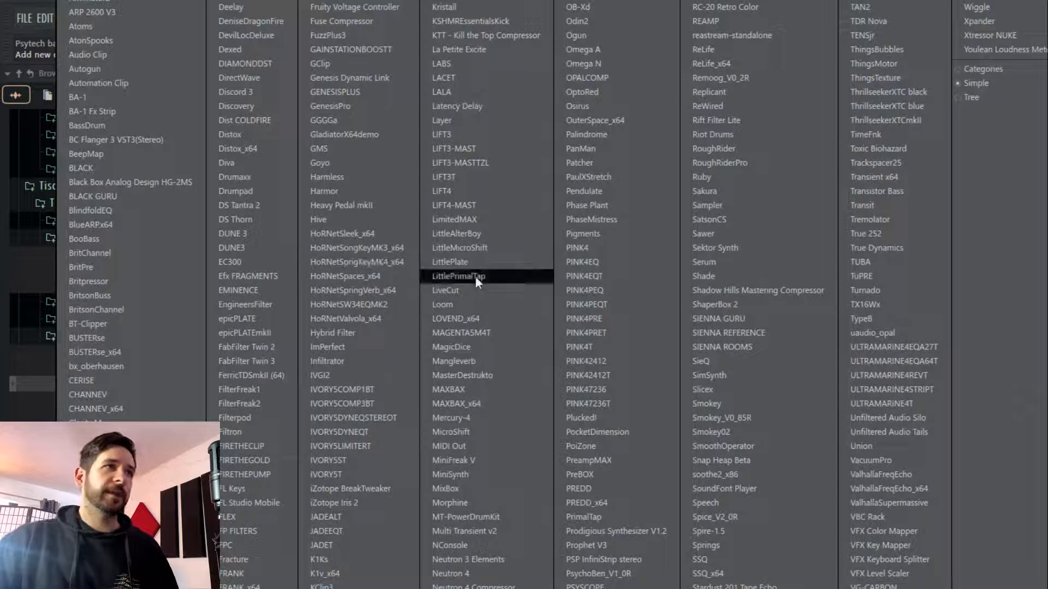
pyautogui.click(130, 98)
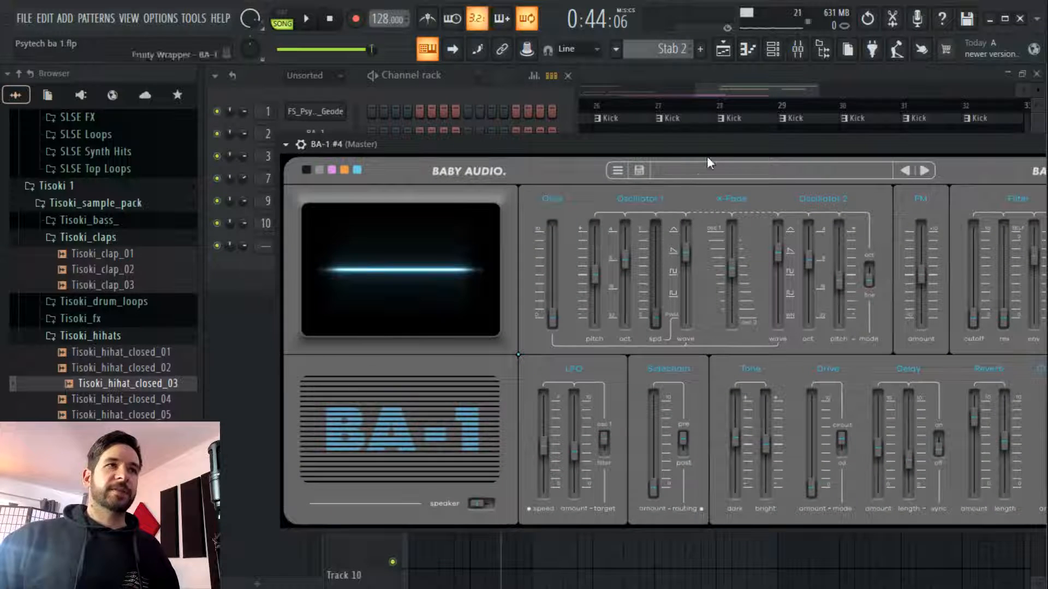
pyautogui.click(735, 87)
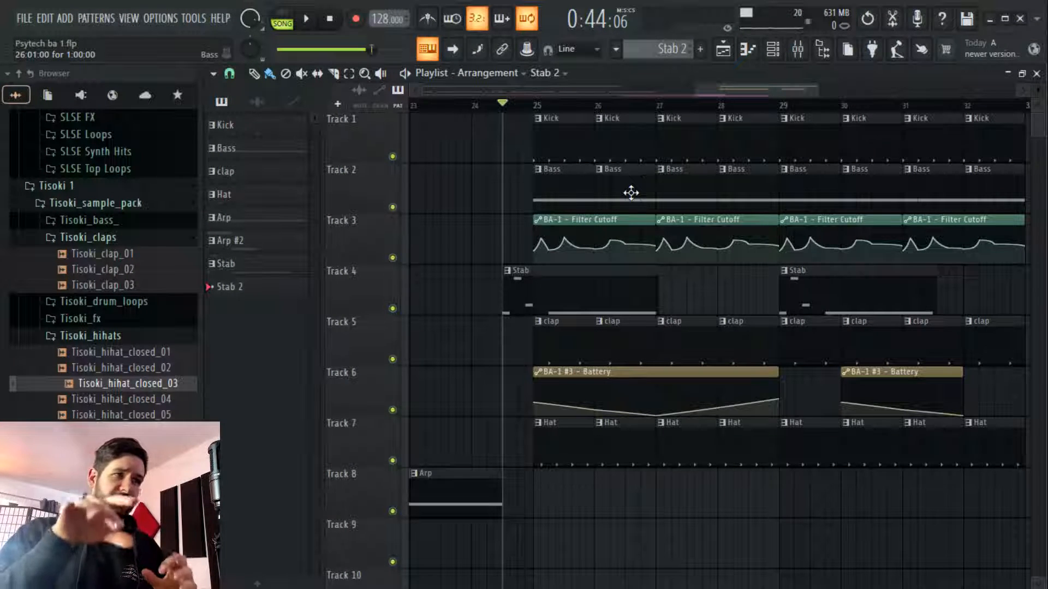
# Examine the notes of the Stab pattern in the piano roll, and go back to the playlist with Stab 2 active
pyautogui.doubleClick(628, 289)
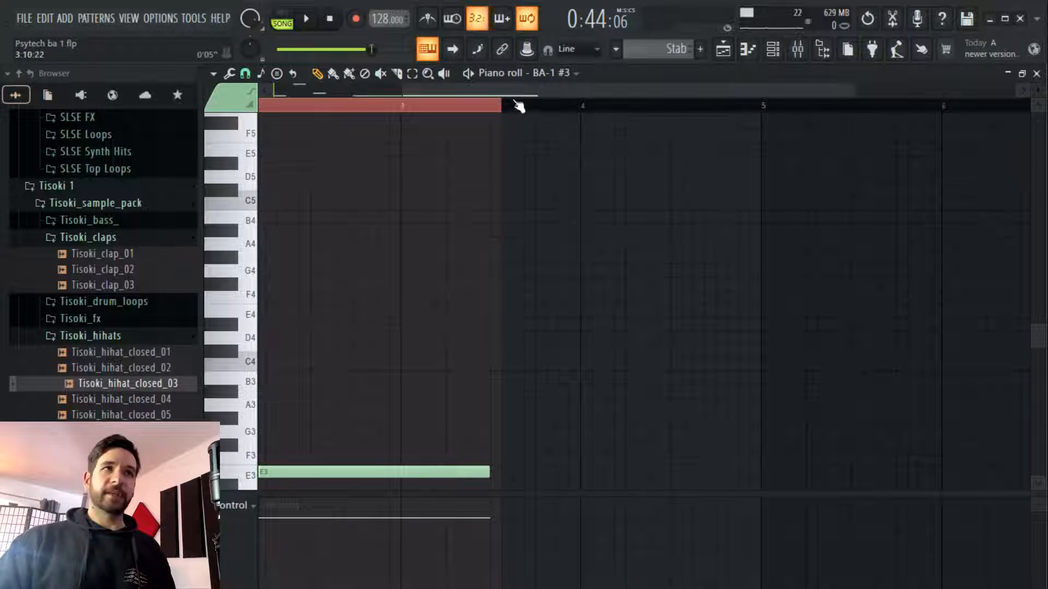
pyautogui.hscroll(-3, 514, 106)
pyautogui.moveTo(728, 226); pyautogui.dragTo(256, 451)
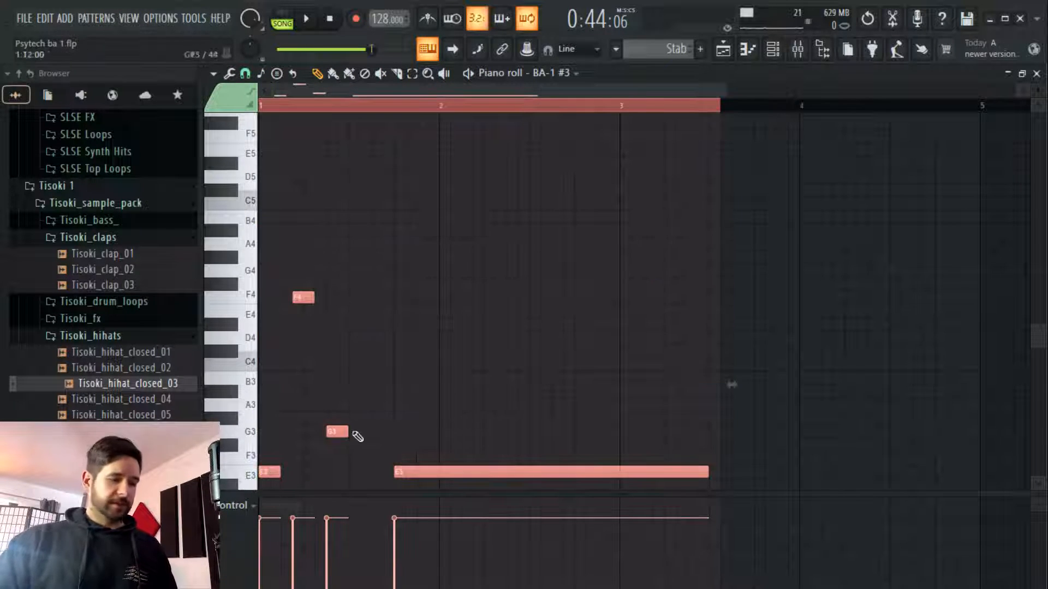
pyautogui.click(668, 49)
pyautogui.click(719, 161)
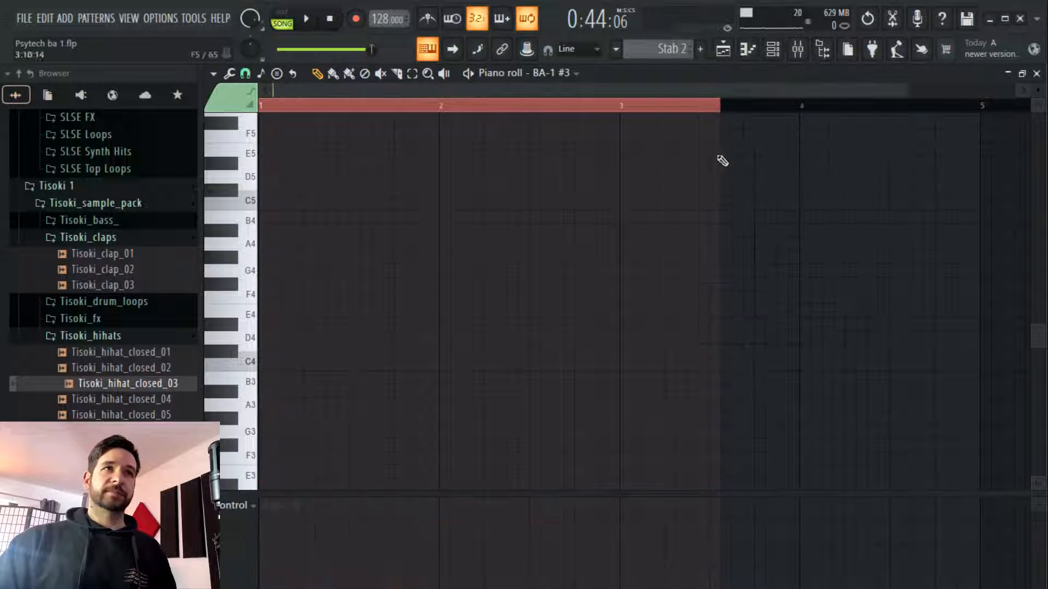
pyautogui.click(723, 49)
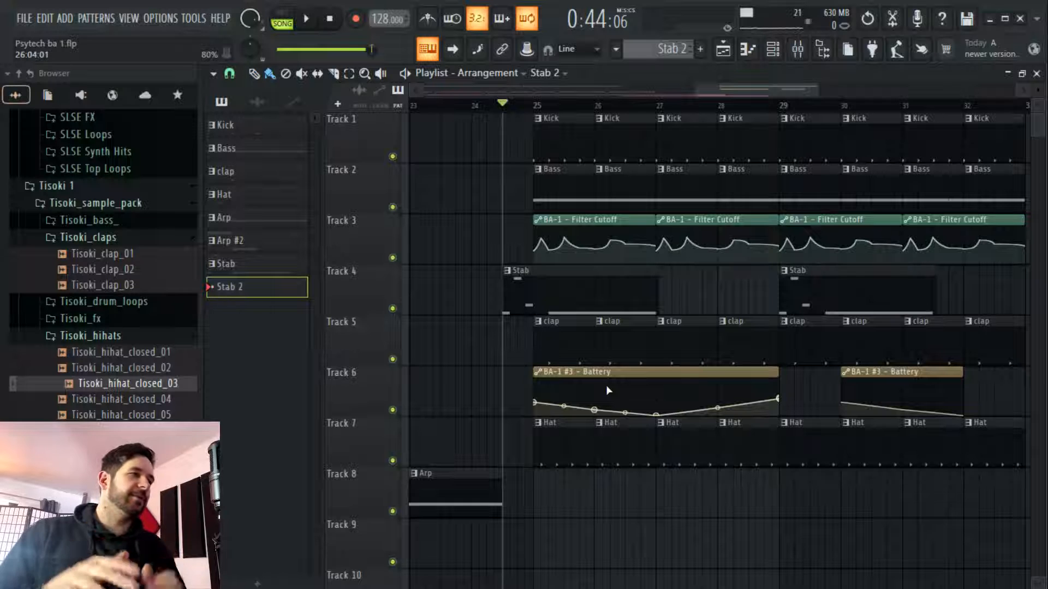
# Inspect the BA-1 Fx Strip settings on the BA-1 #3 mixer track
pyautogui.click(797, 48)
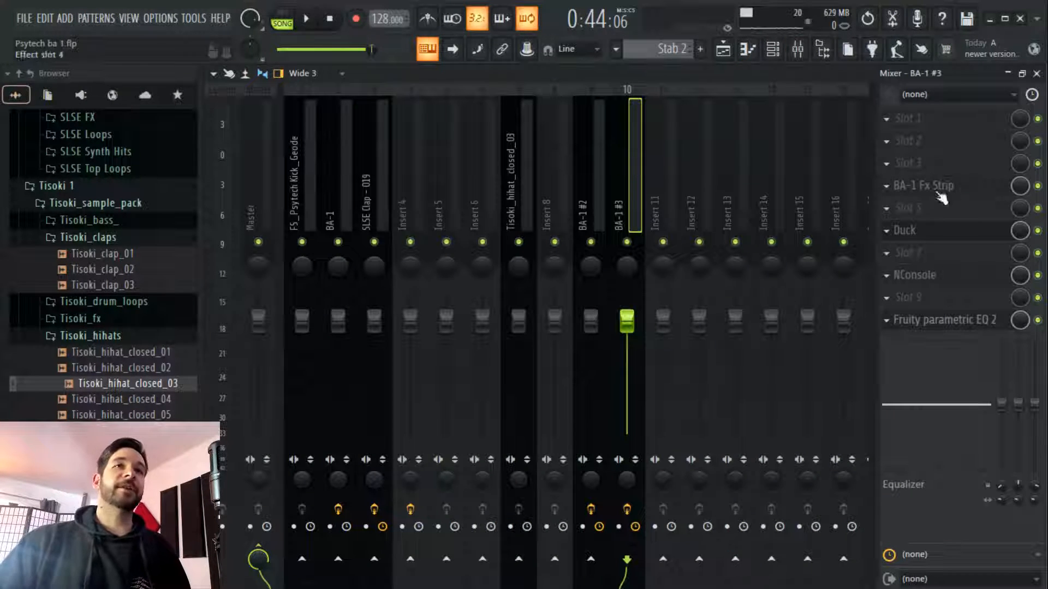
pyautogui.click(977, 186)
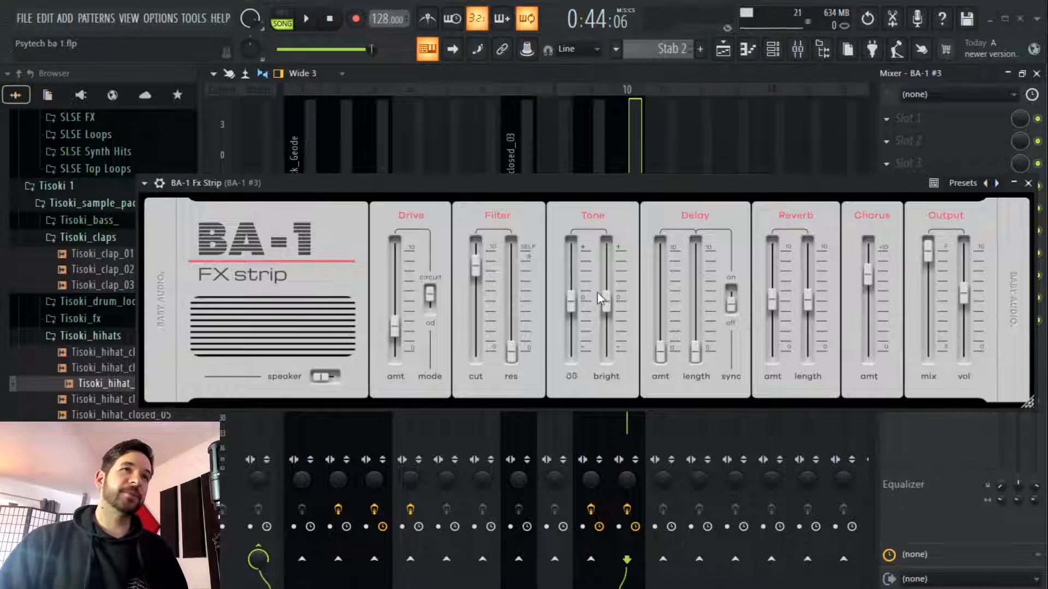
pyautogui.click(1028, 183)
pyautogui.click(599, 219)
pyautogui.click(635, 217)
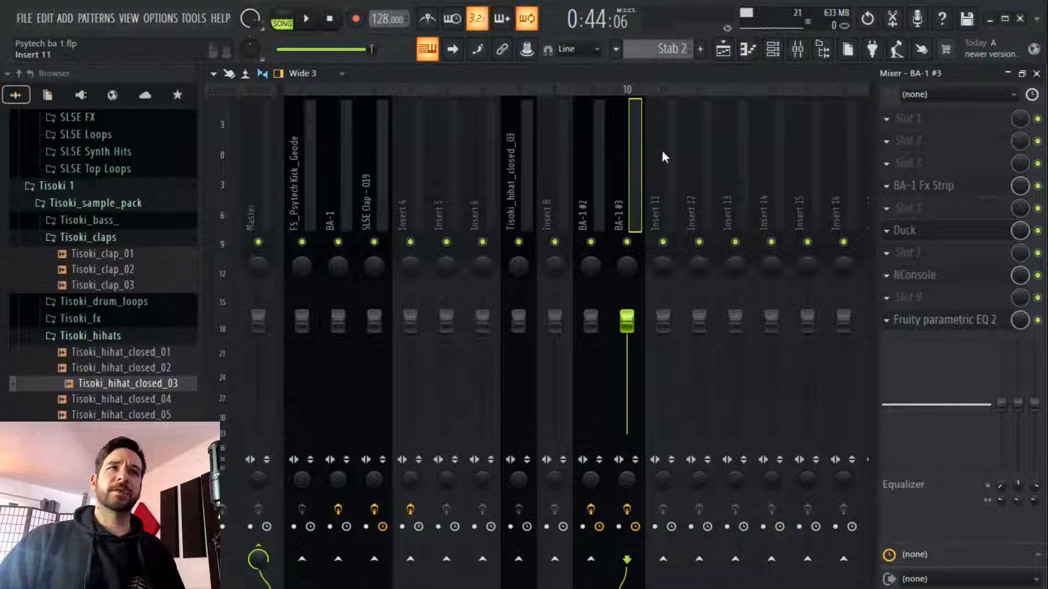
# Route the BA-1 #4 channel to mixer insert 11 and return to the playlist
pyautogui.click(772, 49)
pyautogui.click(333, 249)
pyautogui.click(708, 92)
pyautogui.rightClick(680, 210)
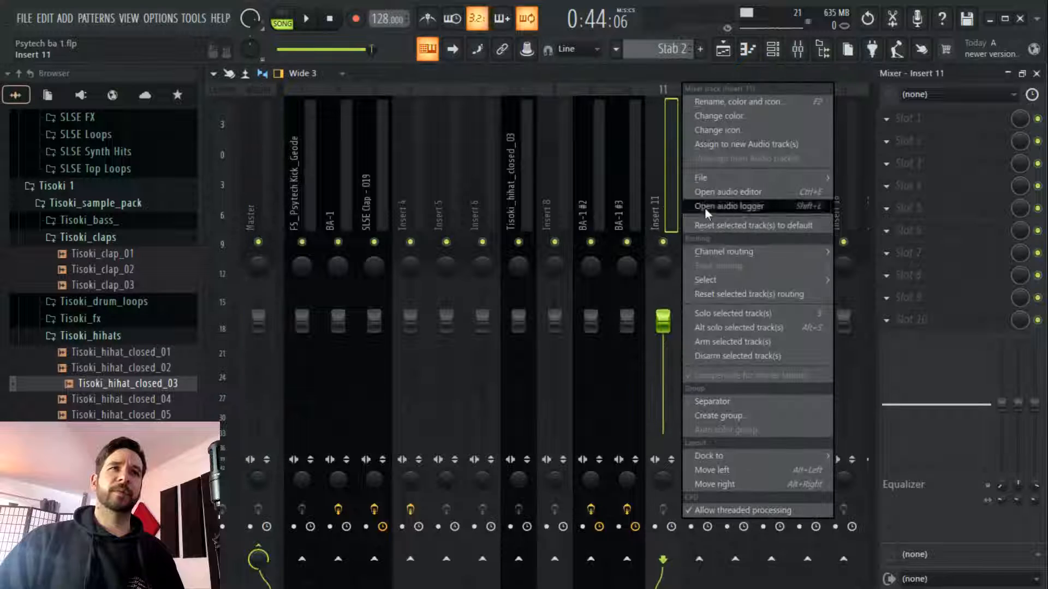
pyautogui.moveTo(747, 251)
pyautogui.click(629, 246)
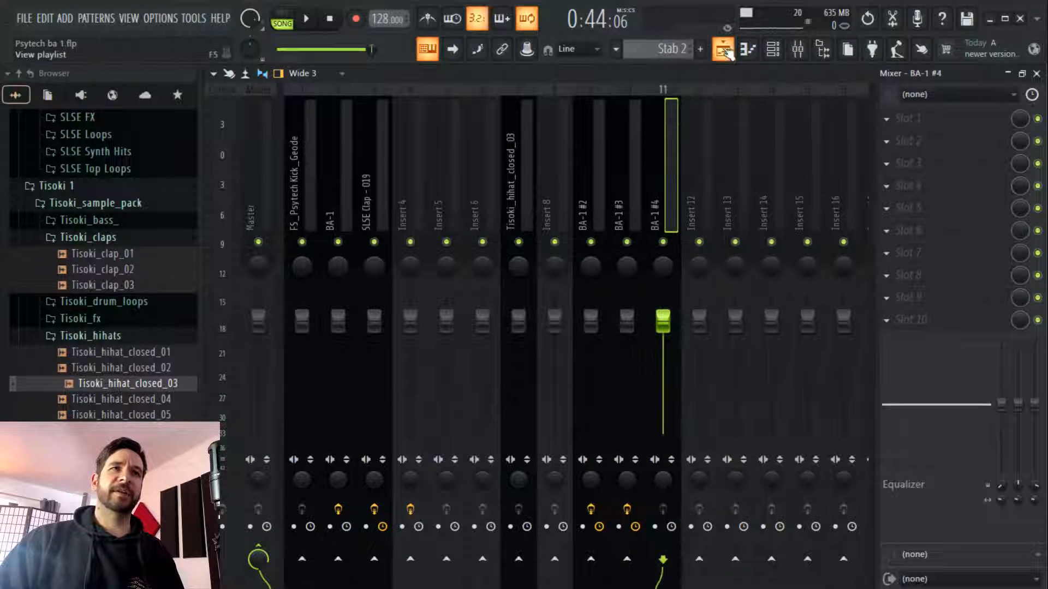
pyautogui.click(724, 50)
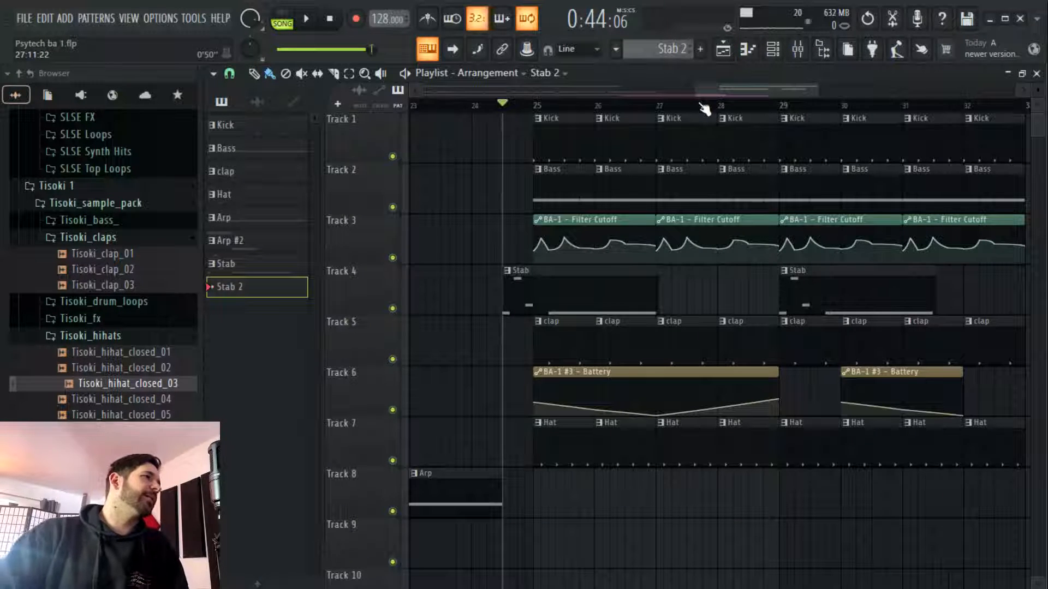
# Place the playhead at bar 25, open the BA-1 #4 synth and give its interface the blue colour theme
pyautogui.click(542, 106)
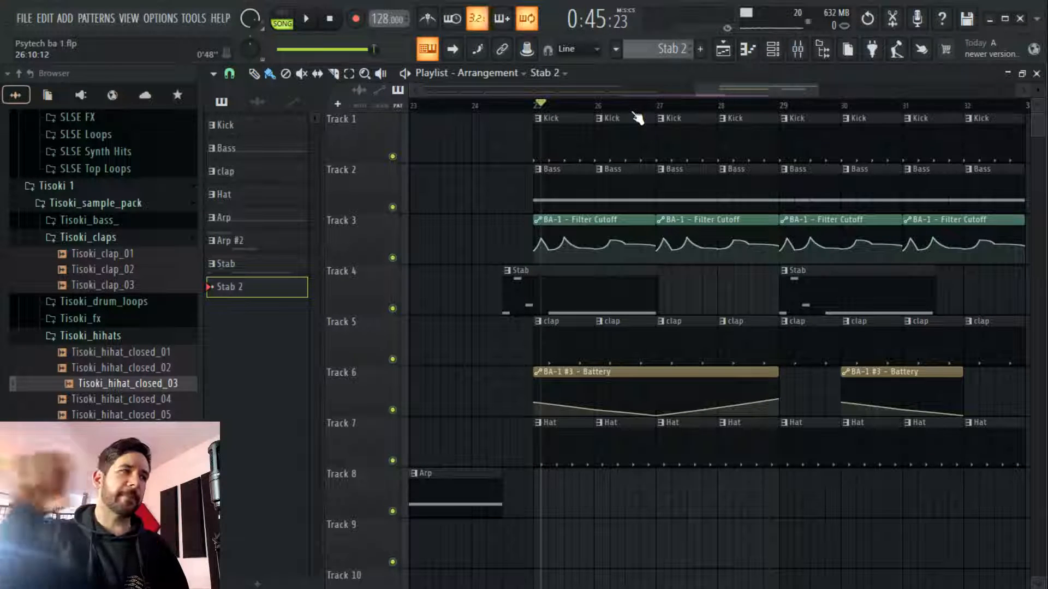
pyautogui.click(775, 50)
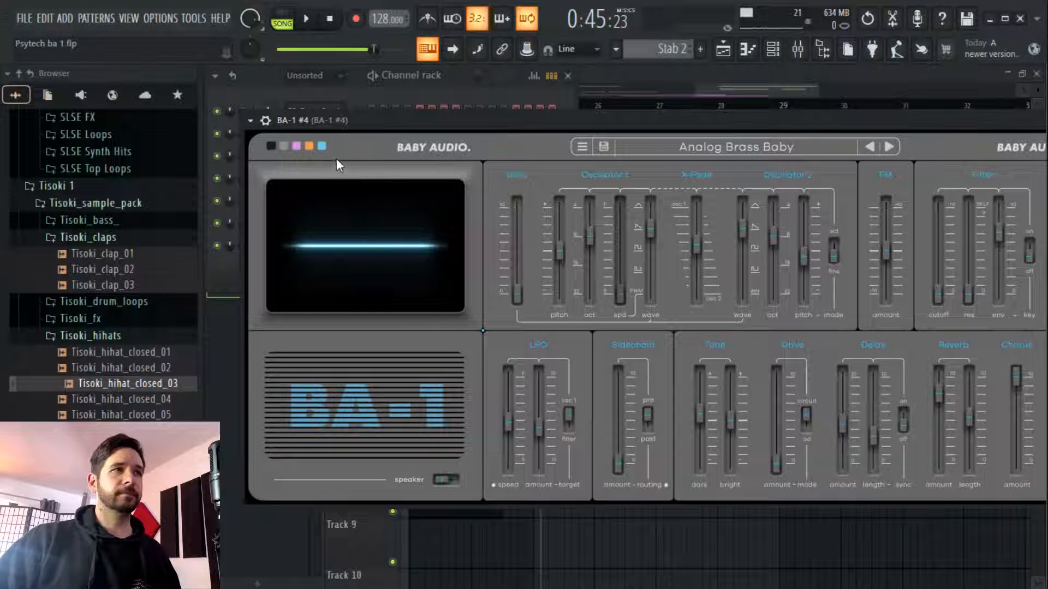
pyautogui.click(321, 145)
pyautogui.click(309, 147)
pyautogui.click(321, 146)
pyautogui.moveTo(478, 126); pyautogui.dragTo(420, 136)
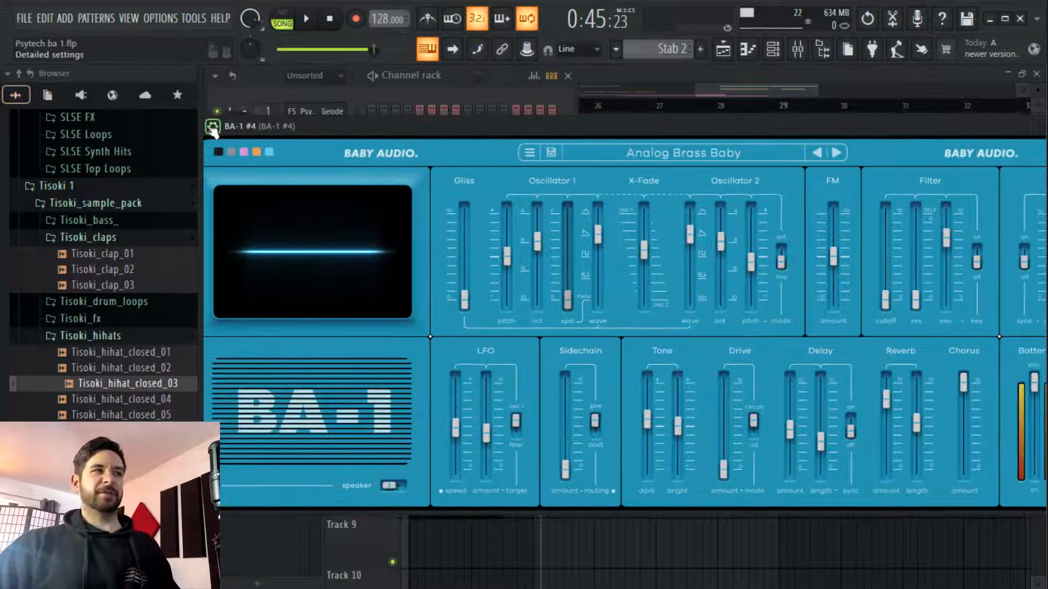
# Detach the BA-1 #4 synth window and move it so the Envelope and Output sections are fully in view
pyautogui.moveTo(342, 125); pyautogui.dragTo(374, 124)
pyautogui.click(230, 125)
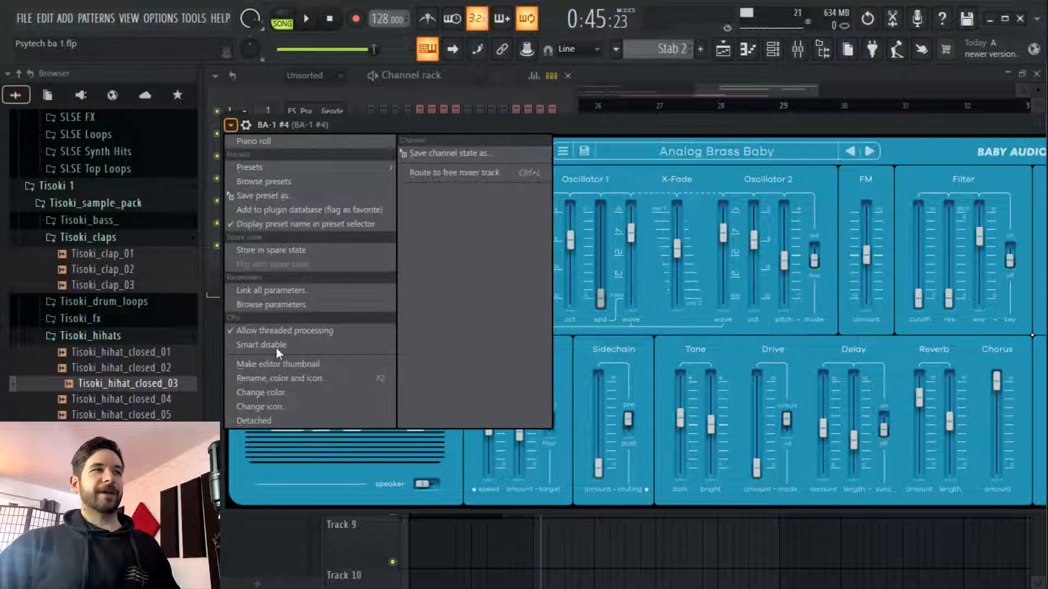
pyautogui.click(280, 421)
pyautogui.moveTo(503, 130); pyautogui.dragTo(264, 103)
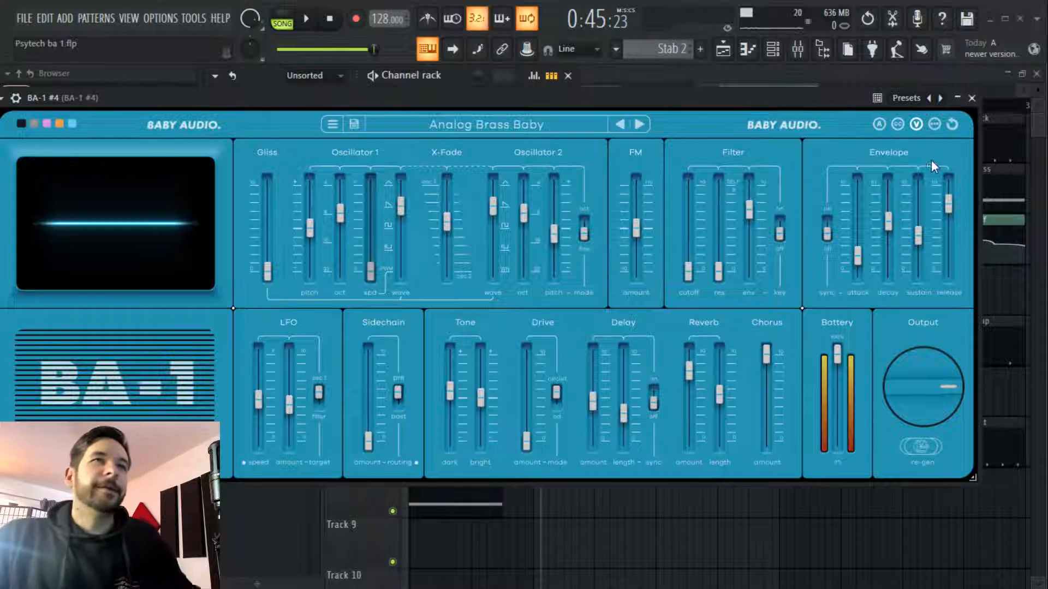
# Load the INIT preset in BA-1 #4 and close the preset browser
pyautogui.click(332, 125)
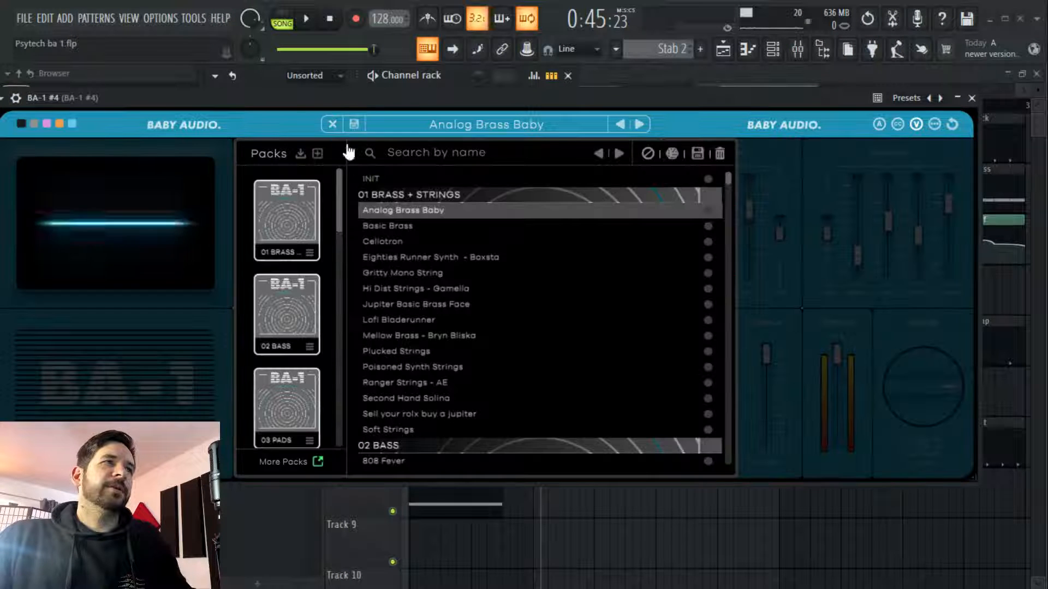
pyautogui.click(434, 180)
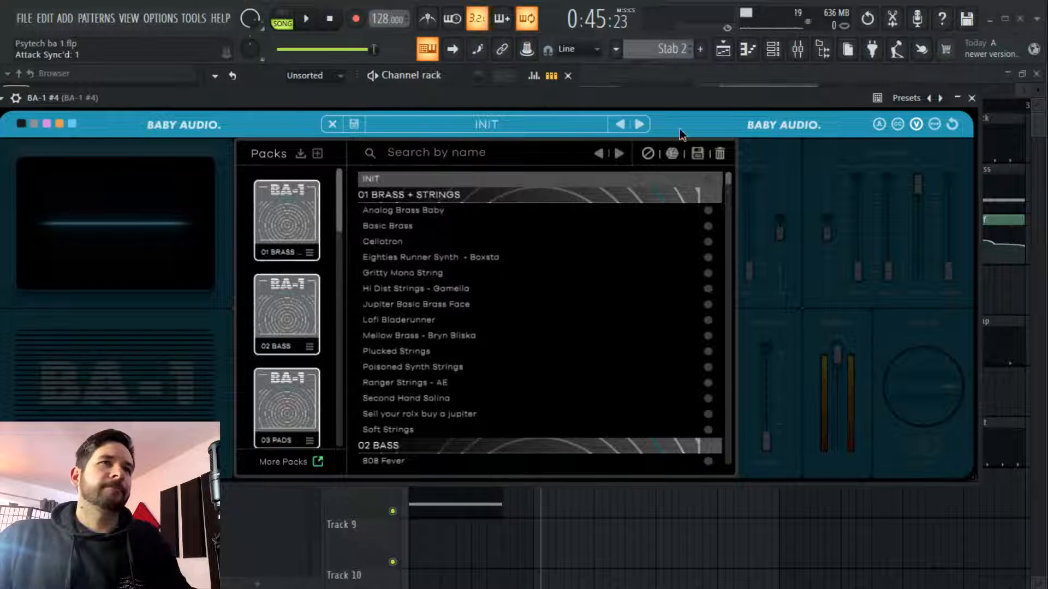
pyautogui.click(333, 125)
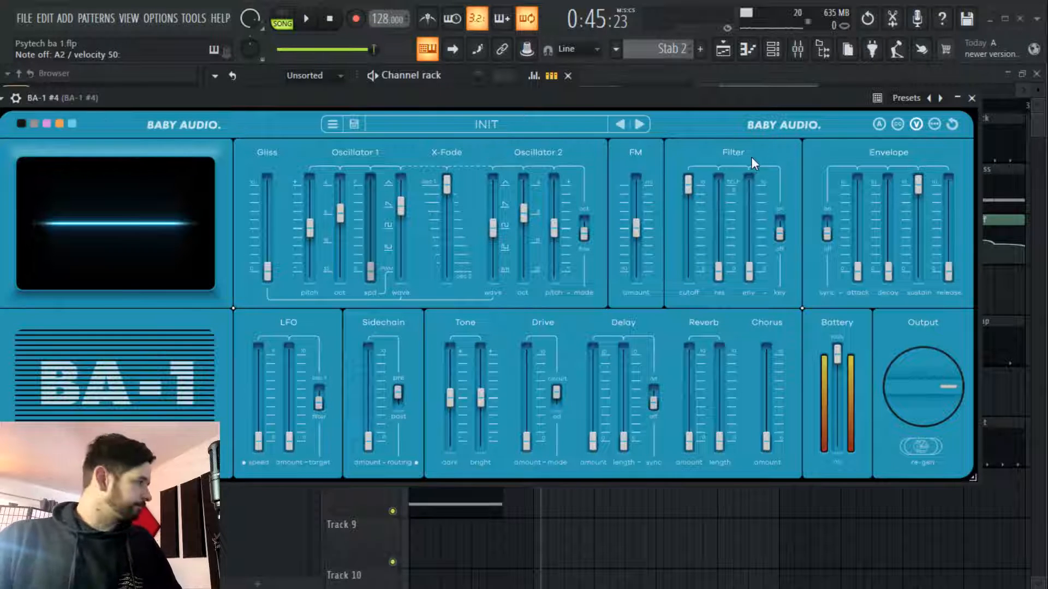
# Turn on the BA-1 #4 arpeggiator and reduce its speed slightly
pyautogui.click(814, 120)
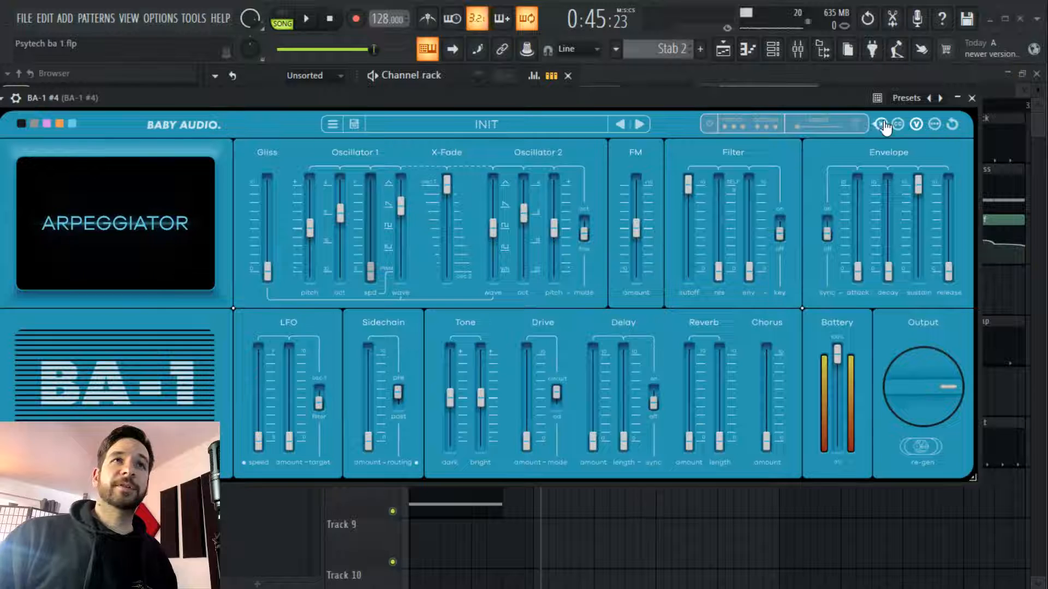
pyautogui.click(709, 124)
pyautogui.click(855, 124)
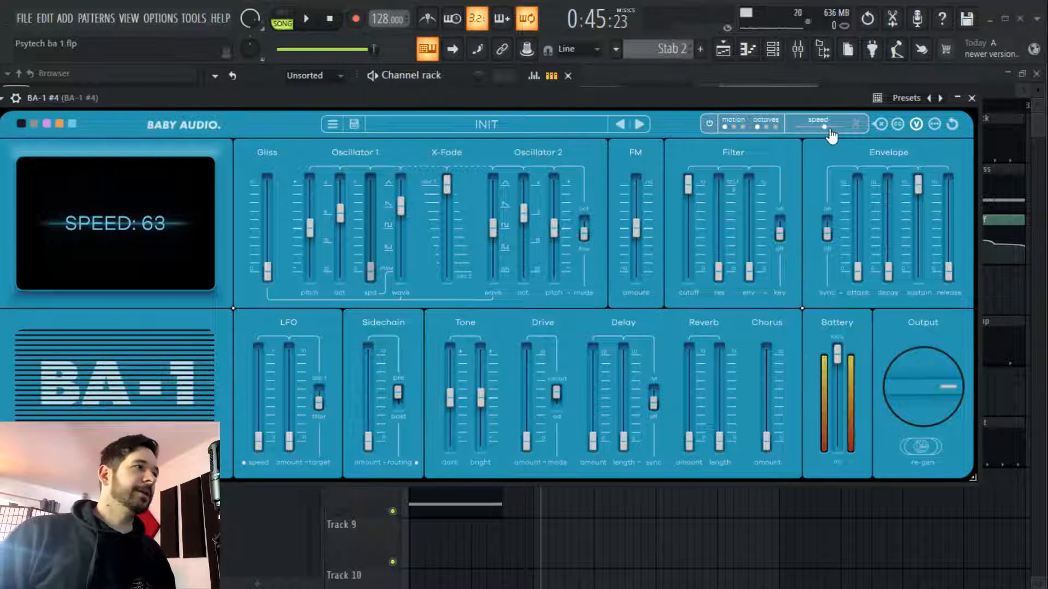
pyautogui.moveTo(640, 225)
pyautogui.moveTo(697, 197)
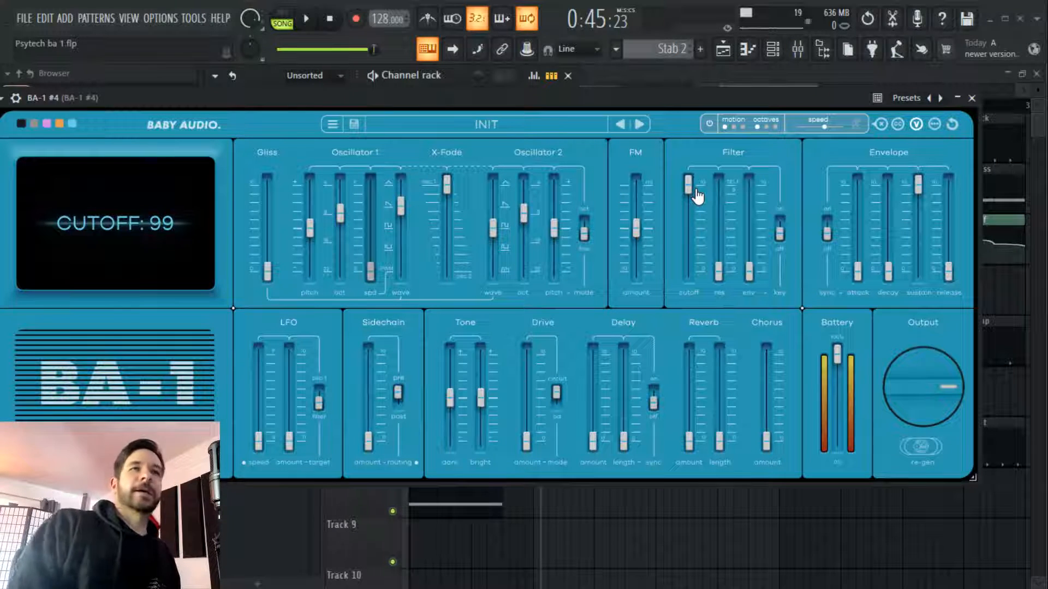
pyautogui.moveTo(823, 127); pyautogui.dragTo(820, 131)
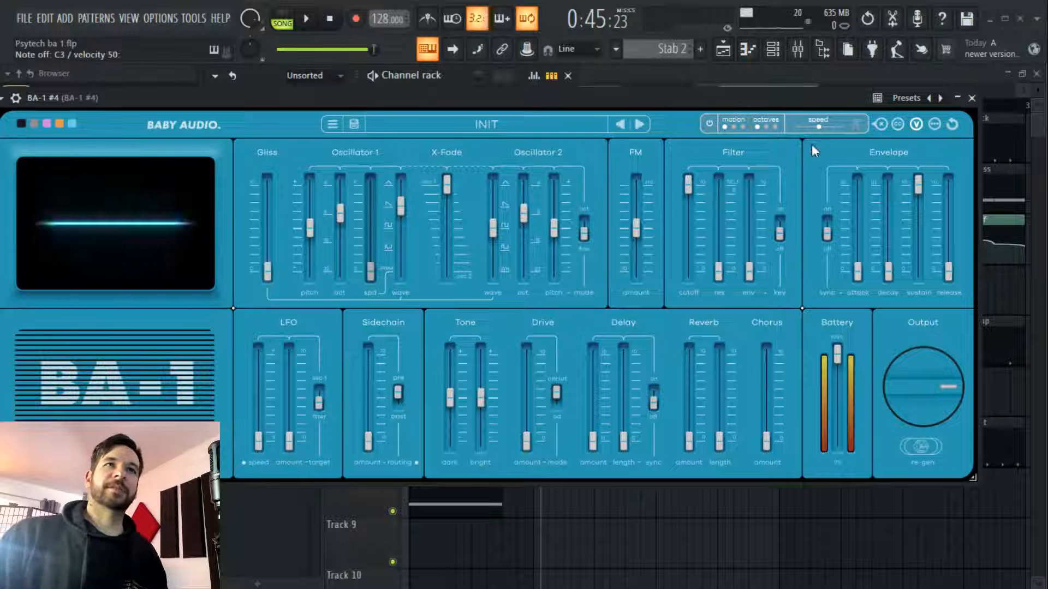
pyautogui.moveTo(811, 131)
pyautogui.moveTo(555, 246)
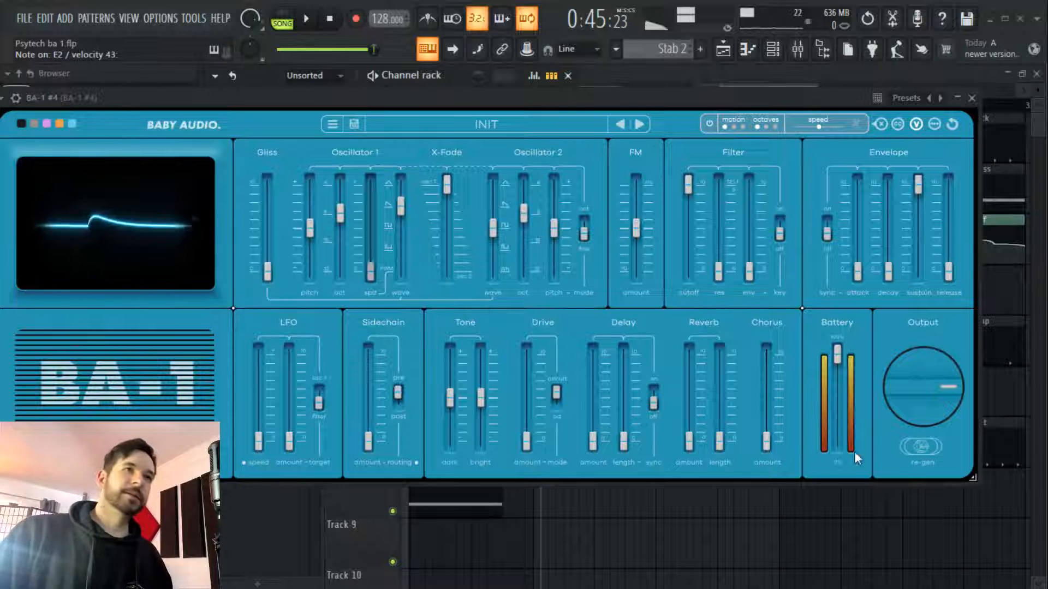
# Set the arpeggiator to its highest octave range and raise its speed
pyautogui.moveTo(819, 129)
pyautogui.mouseDown()
pyautogui.moveTo(813, 136)
pyautogui.moveTo(838, 133)
pyautogui.mouseUp()
pyautogui.click(775, 127)
pyautogui.moveTo(829, 131); pyautogui.dragTo(826, 131)
# Lower the filter cutoff, raise the filter envelope depth to about 0.45, and shape the envelope with attack 14 and medium decay and sustain
pyautogui.moveTo(688, 184); pyautogui.dragTo(688, 252)
pyautogui.moveTo(753, 281); pyautogui.dragTo(755, 239)
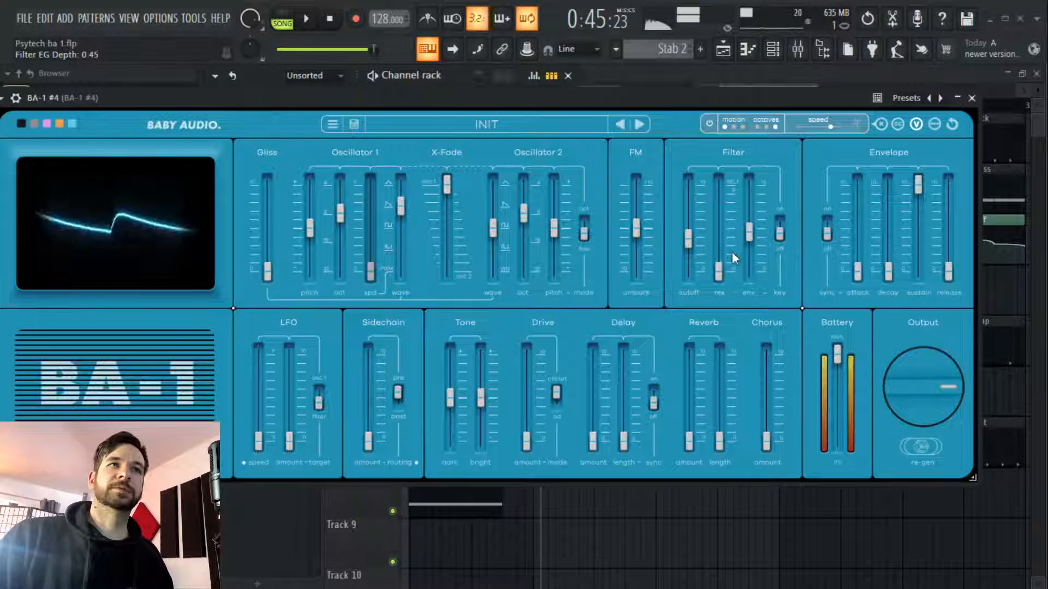
pyautogui.moveTo(918, 193); pyautogui.dragTo(919, 284)
pyautogui.moveTo(889, 280); pyautogui.dragTo(894, 234)
pyautogui.moveTo(857, 270); pyautogui.dragTo(861, 281)
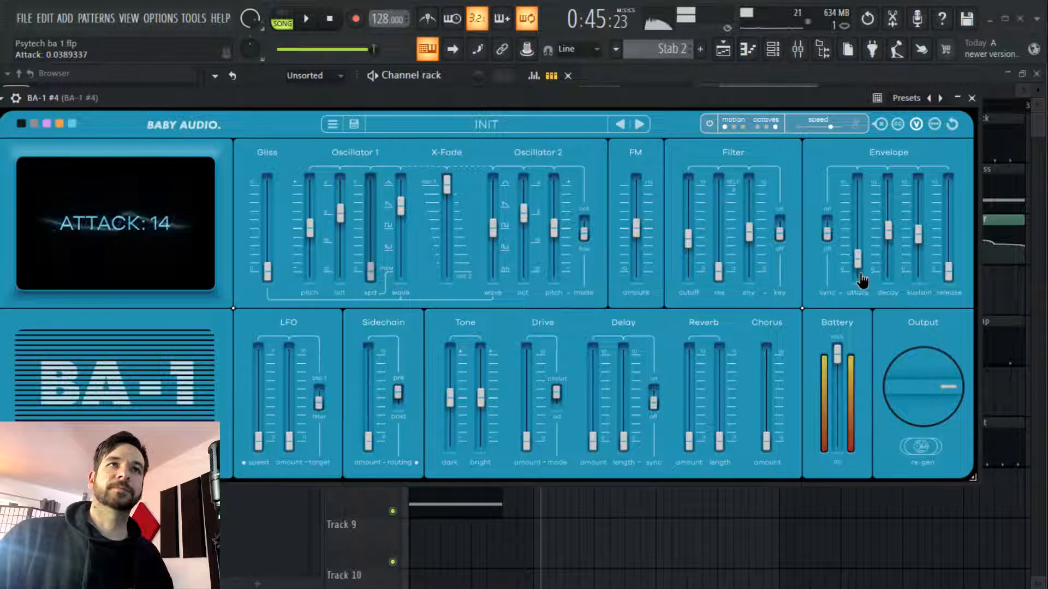
# Lower the filter cutoff further and set the arpeggiator speed to 40
pyautogui.moveTo(843, 131); pyautogui.dragTo(810, 136)
pyautogui.moveTo(688, 238); pyautogui.dragTo(688, 263)
pyautogui.moveTo(809, 131); pyautogui.dragTo(836, 139)
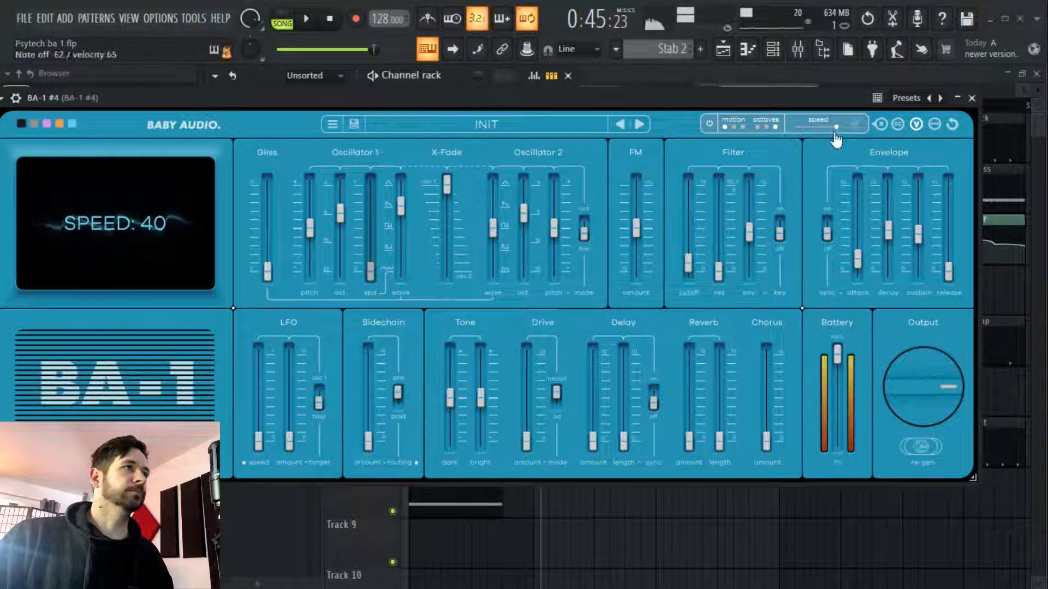
# Close the BA-1 #4 synth window and open that channel's piano roll for the Stab 2 pattern
pyautogui.click(193, 18)
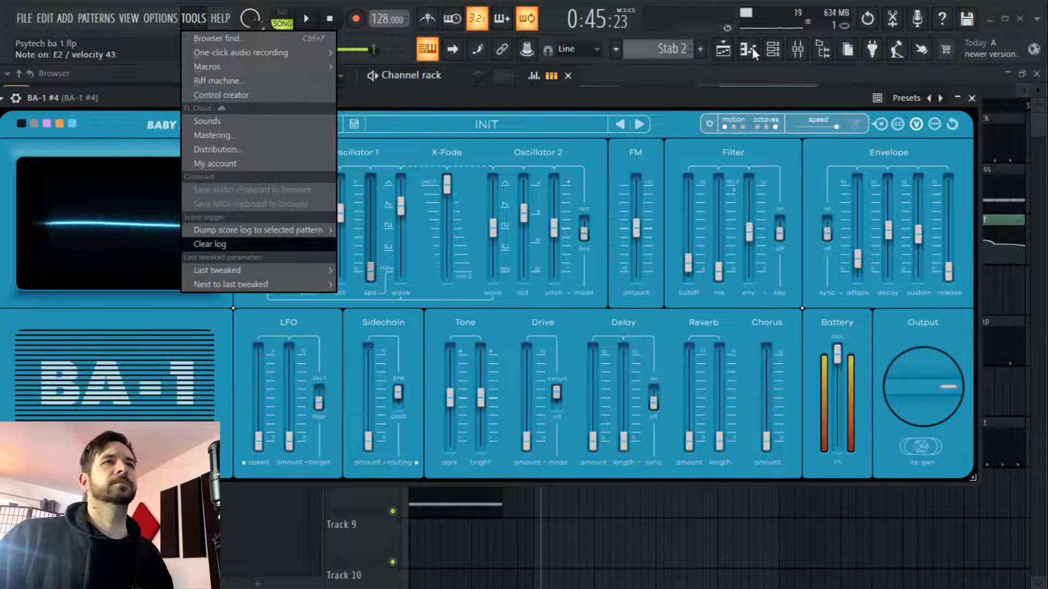
pyautogui.click(781, 51)
pyautogui.click(971, 98)
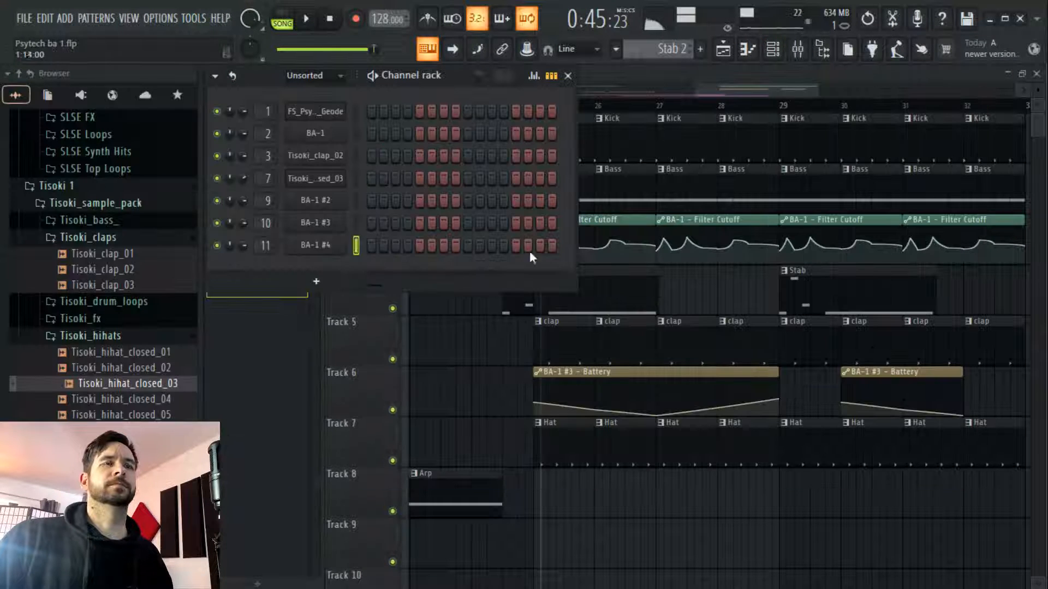
pyautogui.rightClick(355, 243)
pyautogui.click(371, 247)
pyautogui.scroll(6, 308, 319)
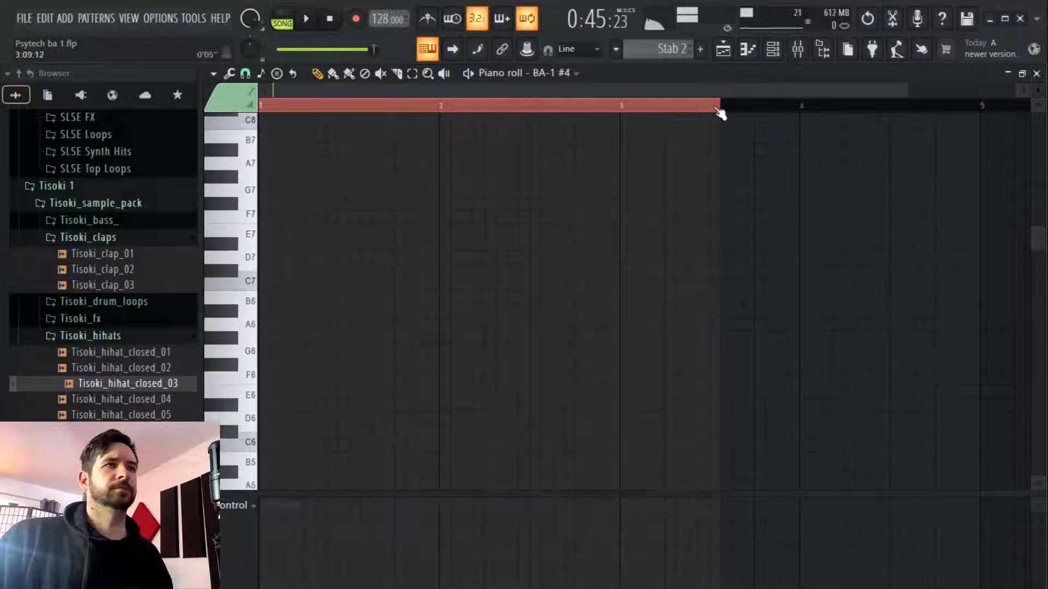
pyautogui.click(772, 49)
pyautogui.rightClick(349, 241)
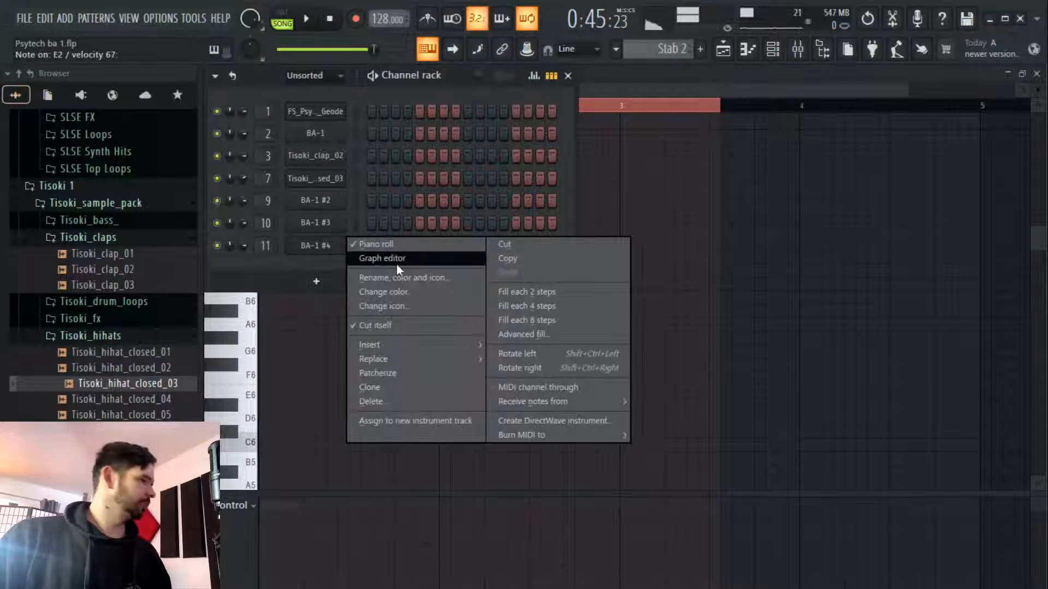
pyautogui.click(393, 260)
pyautogui.rightClick(337, 244)
pyautogui.click(363, 248)
pyautogui.rightClick(352, 240)
pyautogui.click(393, 244)
# Audition BA-1 #4 notes across several octaves on the piano roll keyboard
pyautogui.scroll(8, 385, 272)
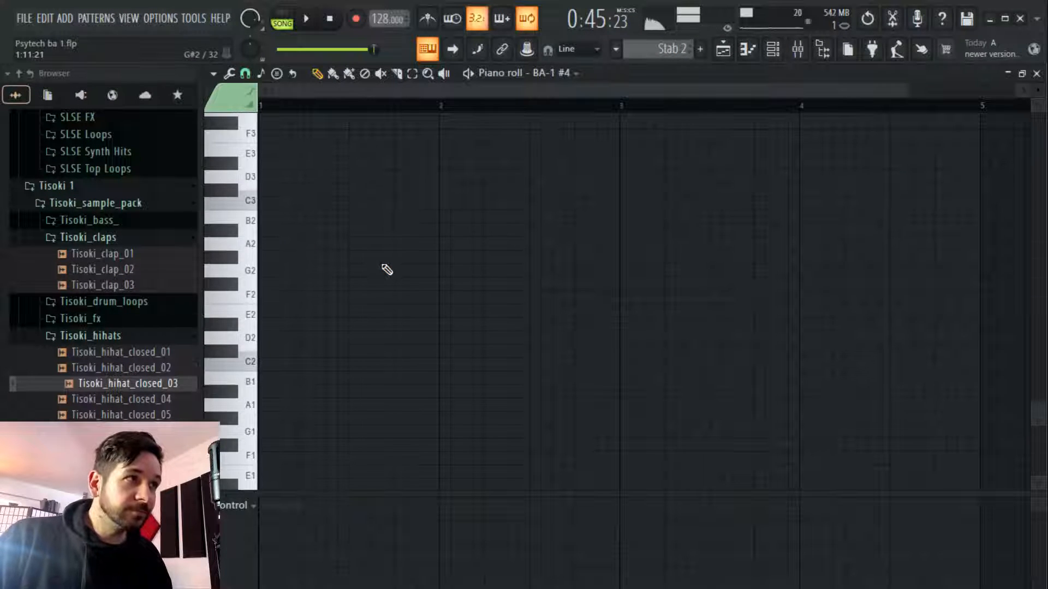
pyautogui.scroll(-5, 372, 273)
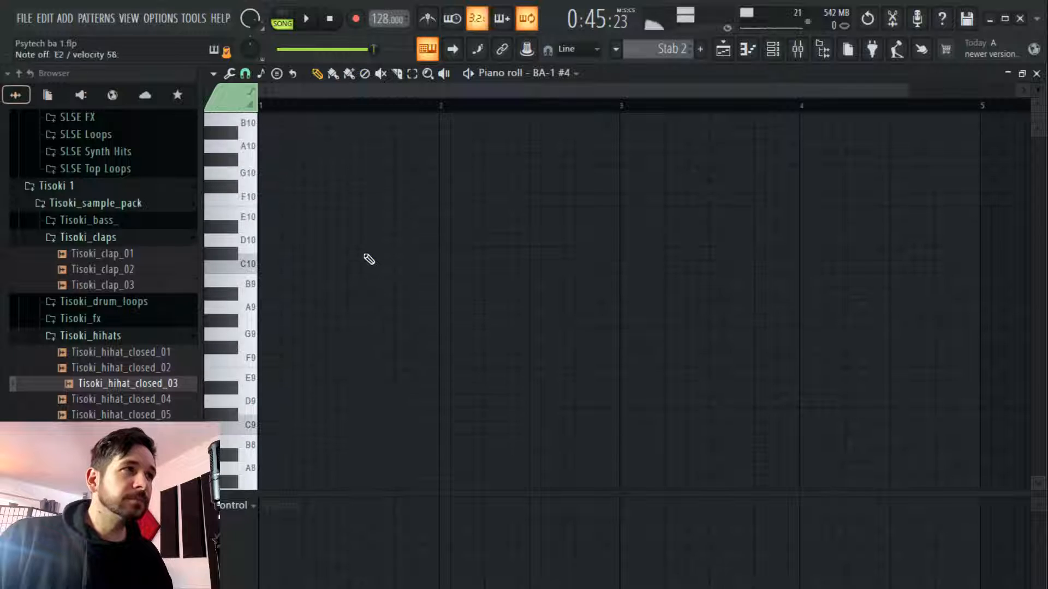
pyautogui.click(250, 363)
pyautogui.scroll(-3, 253, 417)
pyautogui.click(251, 346)
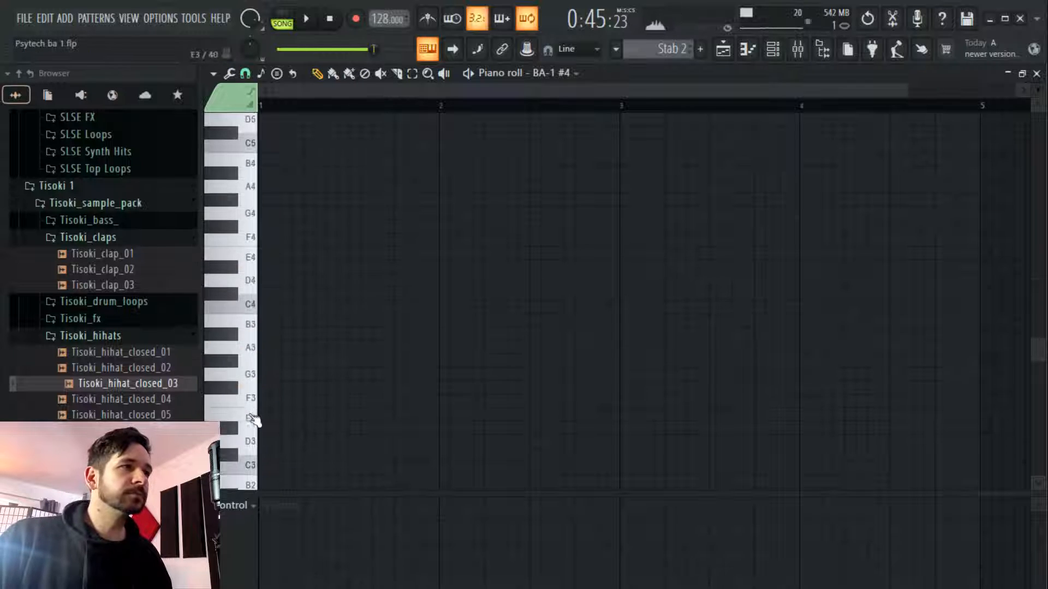
pyautogui.click(252, 439)
pyautogui.scroll(-3, 251, 415)
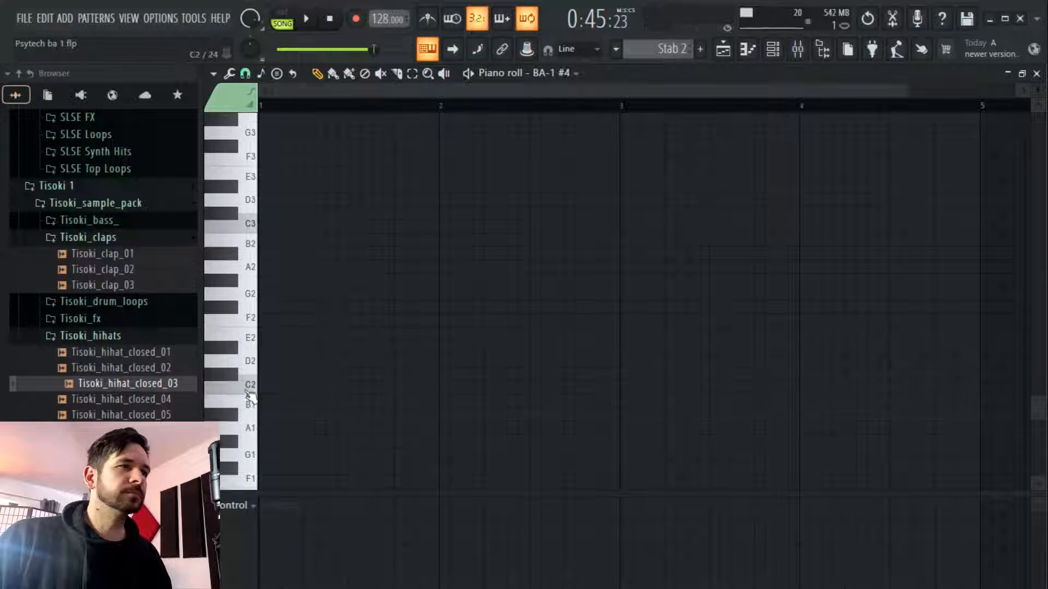
pyautogui.click(254, 352)
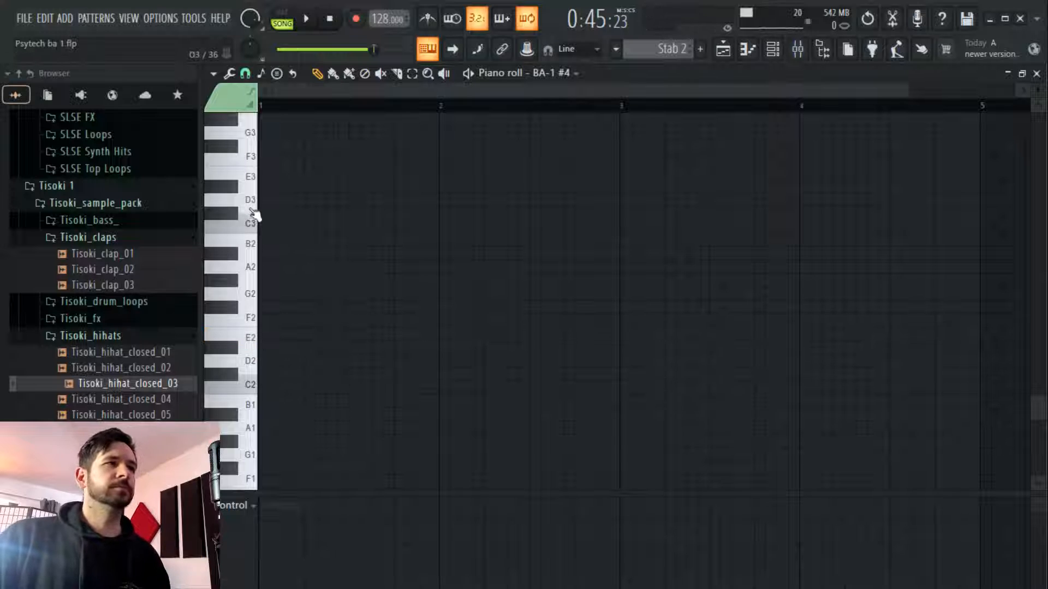
# Draw a sustained E3 note from bar 1 across four bars of the Stab 2 pattern
pyautogui.moveTo(268, 173); pyautogui.dragTo(225, 174)
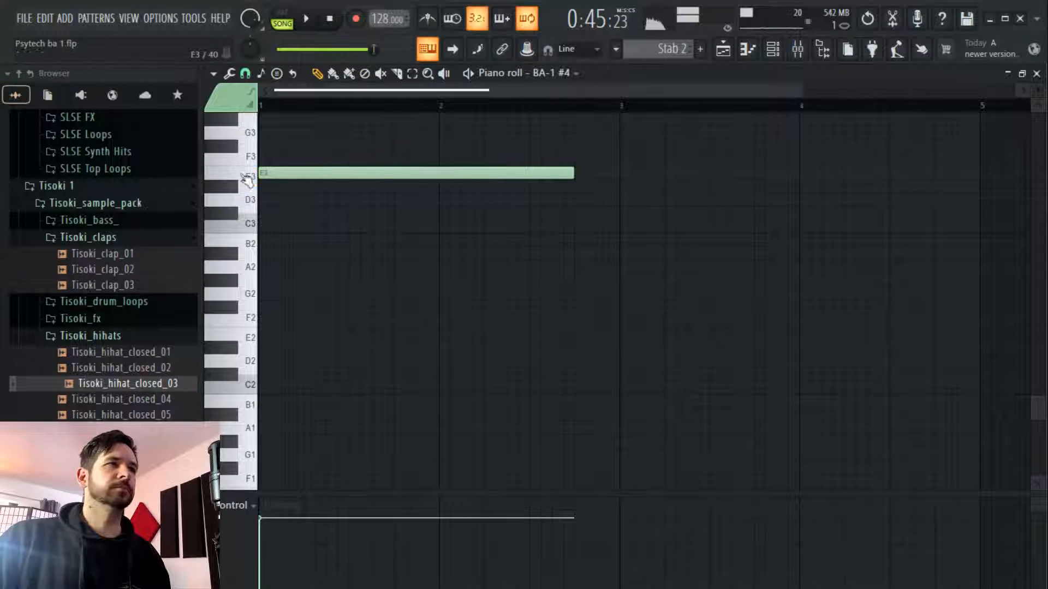
pyautogui.moveTo(597, 182); pyautogui.dragTo(980, 207)
# Place a Stab 2 clip on Track 8 at bar 27 during playback from just before bar 25, and shorten it to end at bar 29
pyautogui.click(724, 52)
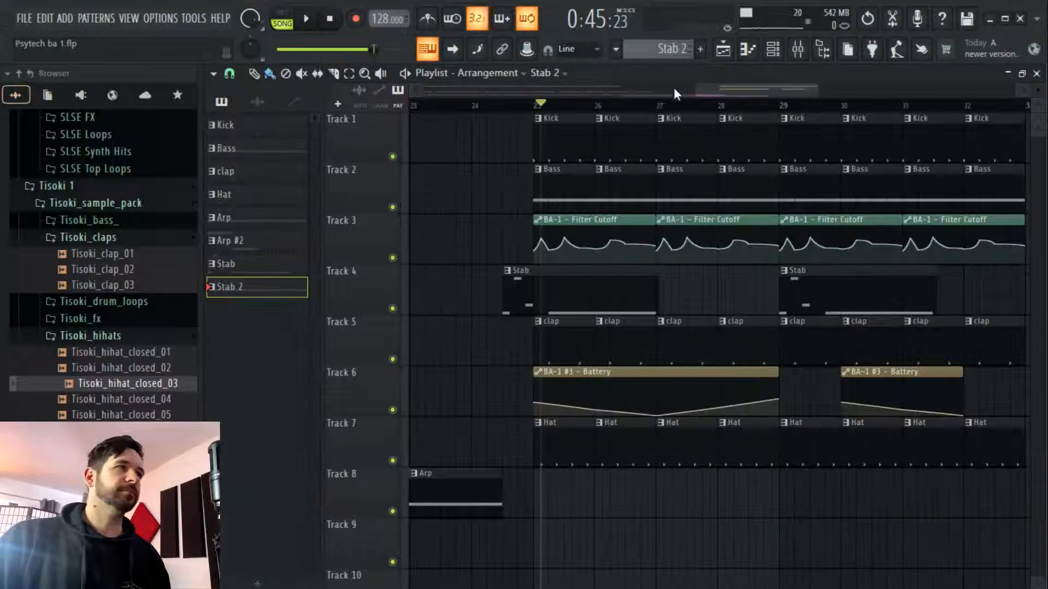
pyautogui.click(507, 107)
pyautogui.press('space')
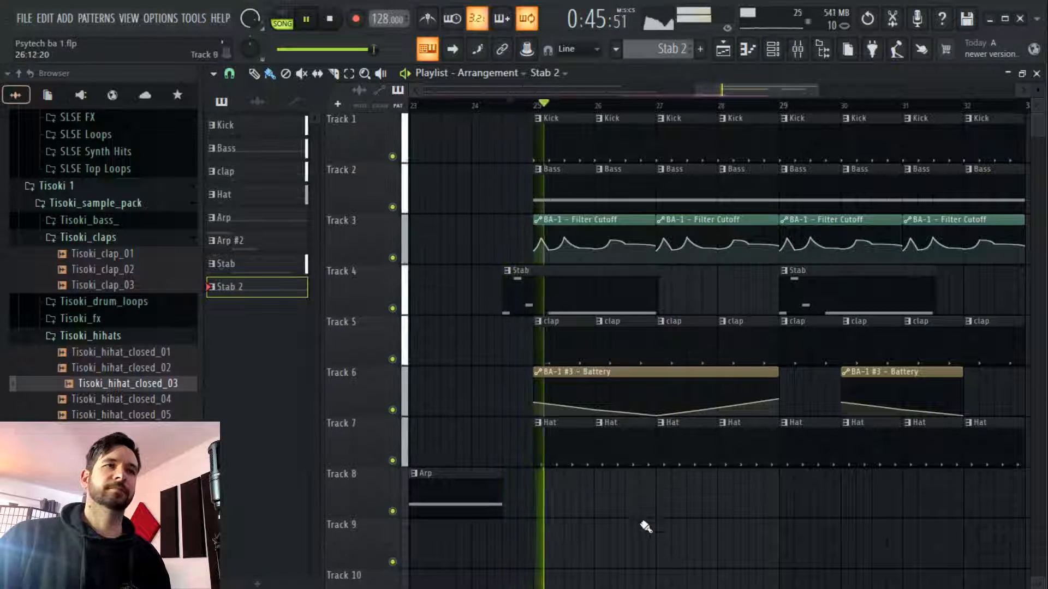
pyautogui.click(659, 500)
pyautogui.moveTo(898, 504); pyautogui.dragTo(778, 508)
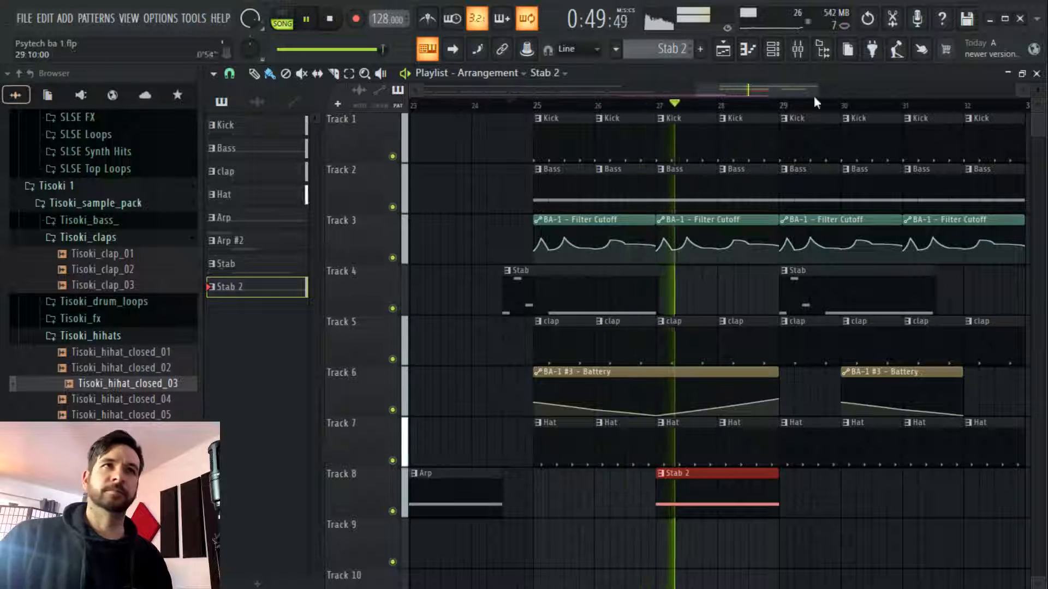
pyautogui.click(779, 56)
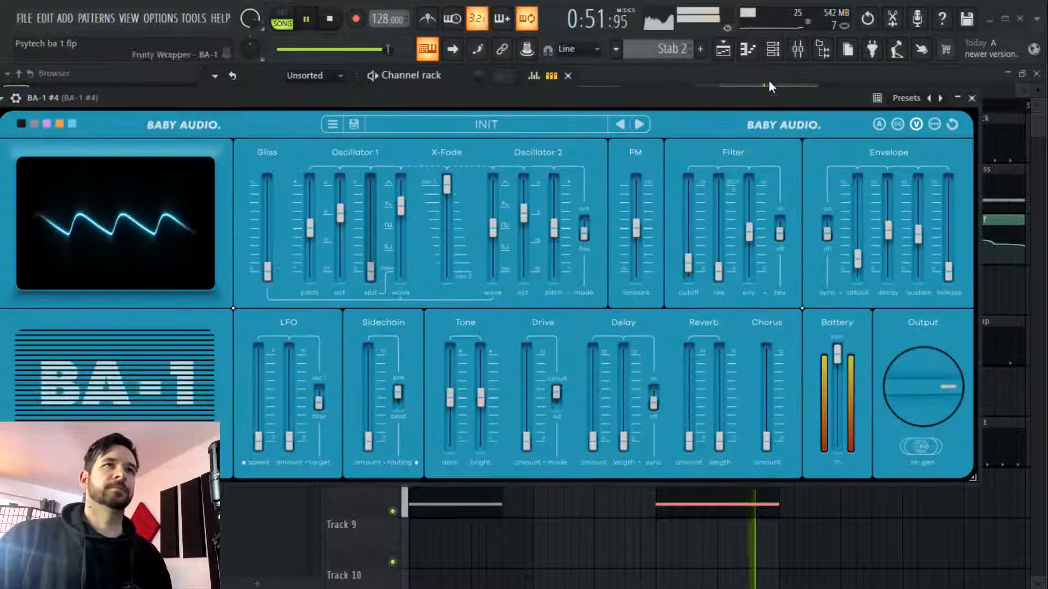
pyautogui.press('space')
pyautogui.click(773, 55)
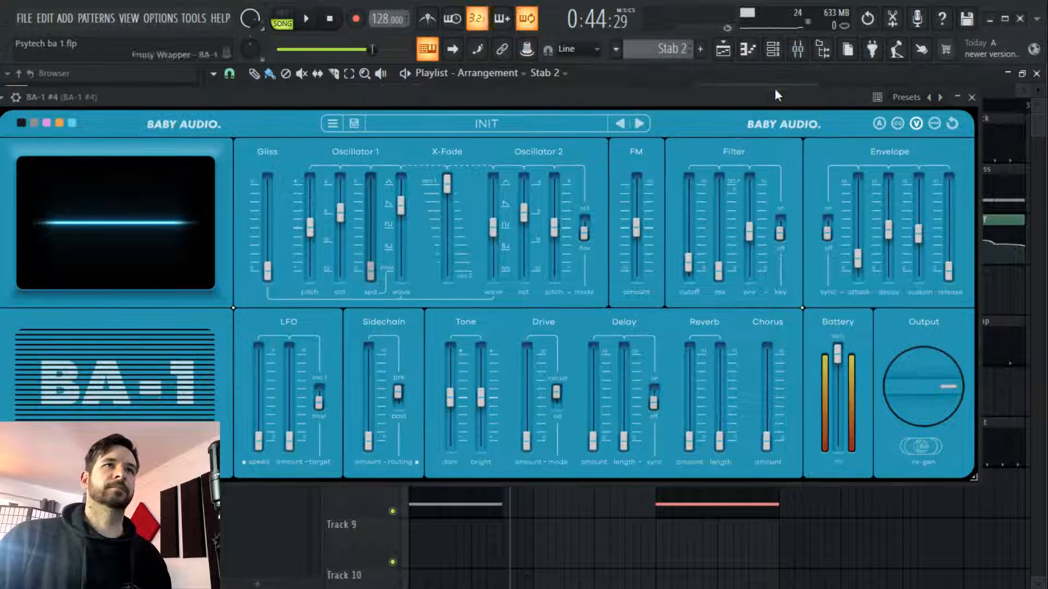
pyautogui.click(957, 98)
# Select bars 25 to 29 of the playlist as the loop range and start playback
pyautogui.moveTo(790, 108); pyautogui.dragTo(537, 140)
pyautogui.scroll(3, 780, 104)
pyautogui.press('space')
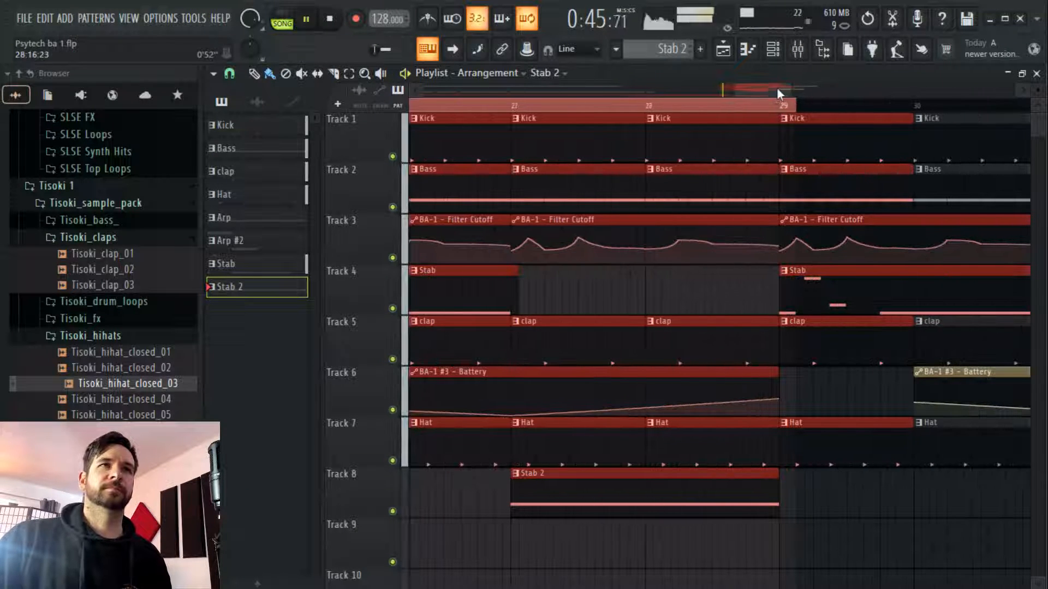
pyautogui.moveTo(779, 88); pyautogui.dragTo(772, 88)
pyautogui.scroll(-2, 821, 112)
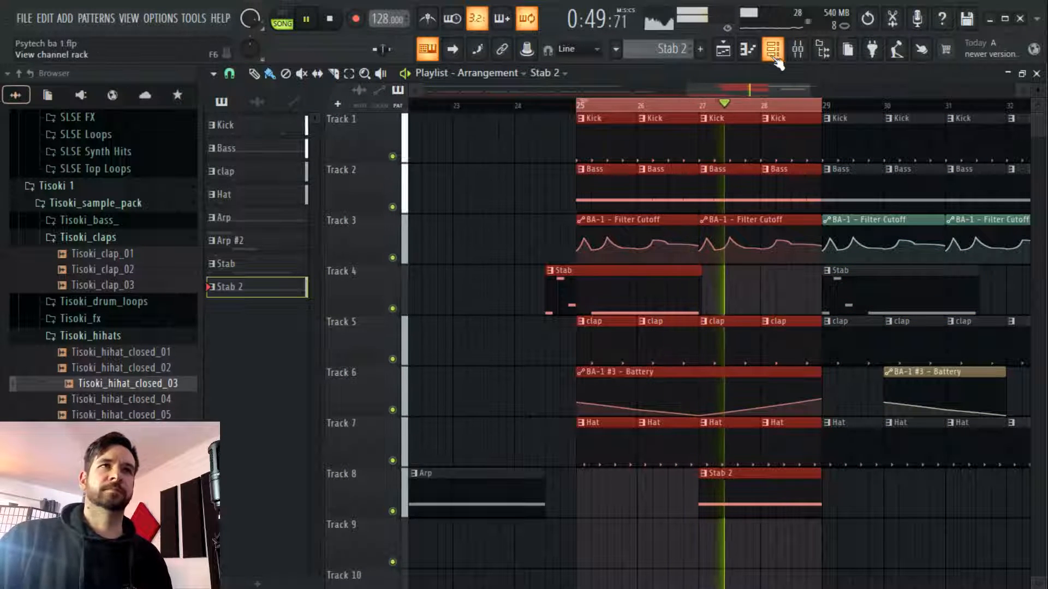
# Reopen the BA-1 #4 synth, raise its filter cutoff slightly, and create an automation clip for the cutoff over the loop range
pyautogui.press('F6')
pyautogui.click(315, 245)
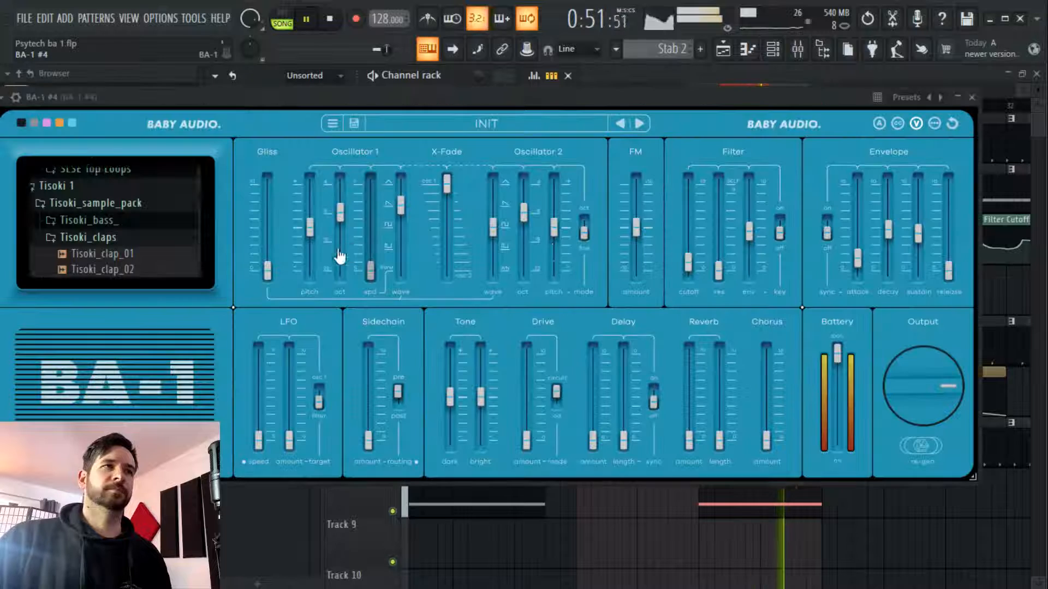
pyautogui.click(194, 18)
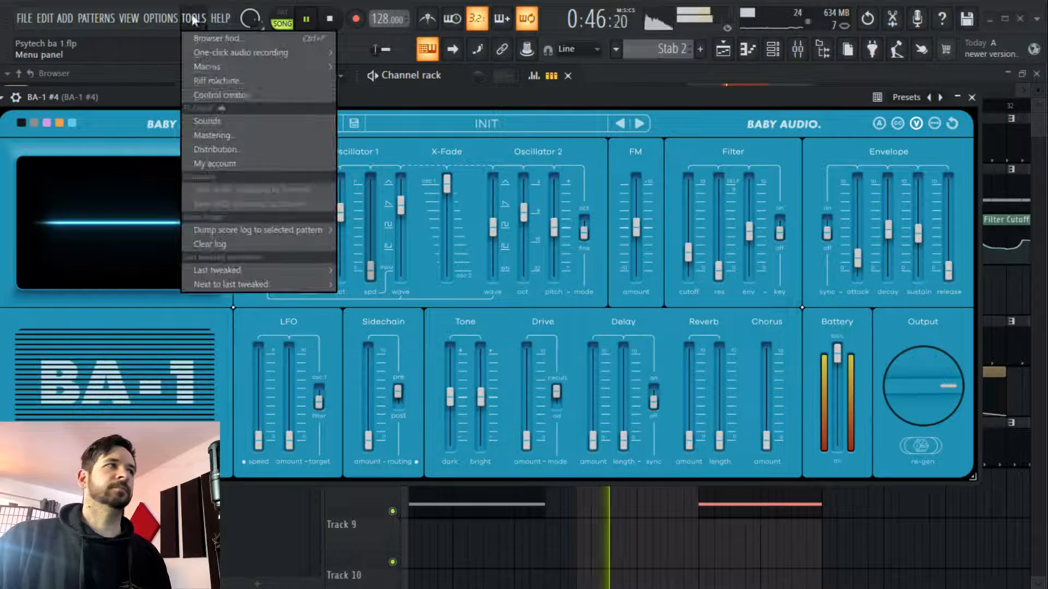
pyautogui.moveTo(271, 269)
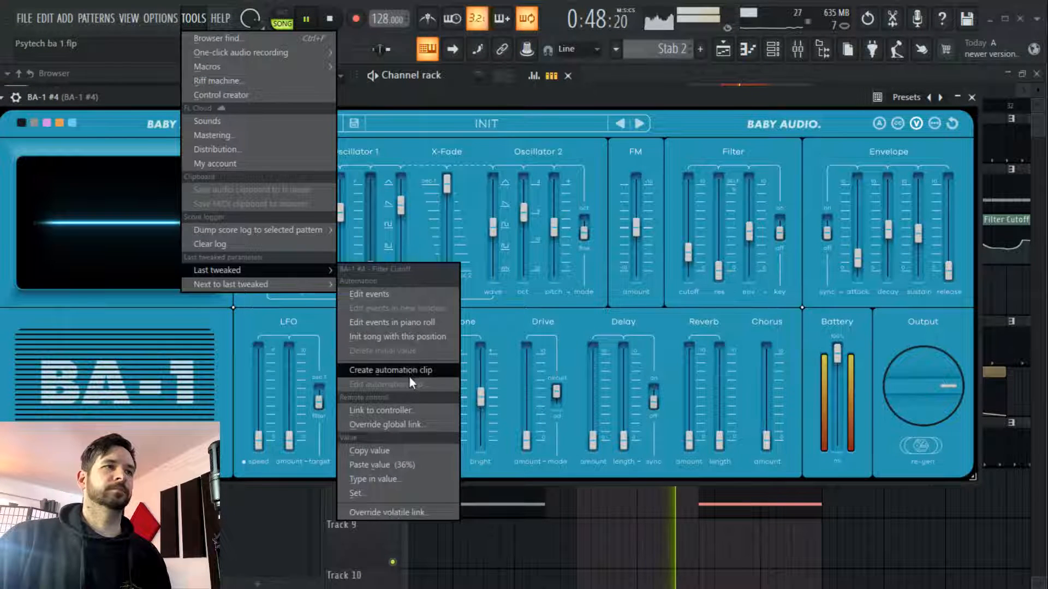
pyautogui.click(408, 376)
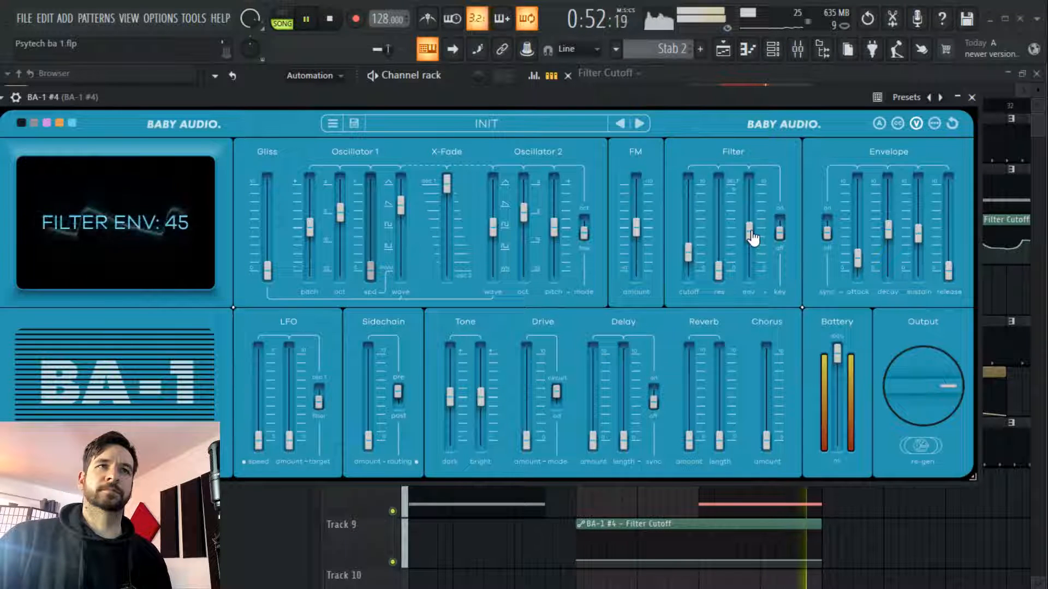
# Adjust the BA-1 #4 envelope attack, create an automation clip for it, and return to the playlist
pyautogui.moveTo(858, 257)
pyautogui.mouseDown()
pyautogui.moveTo(859, 246)
pyautogui.moveTo(858, 273)
pyautogui.mouseUp()
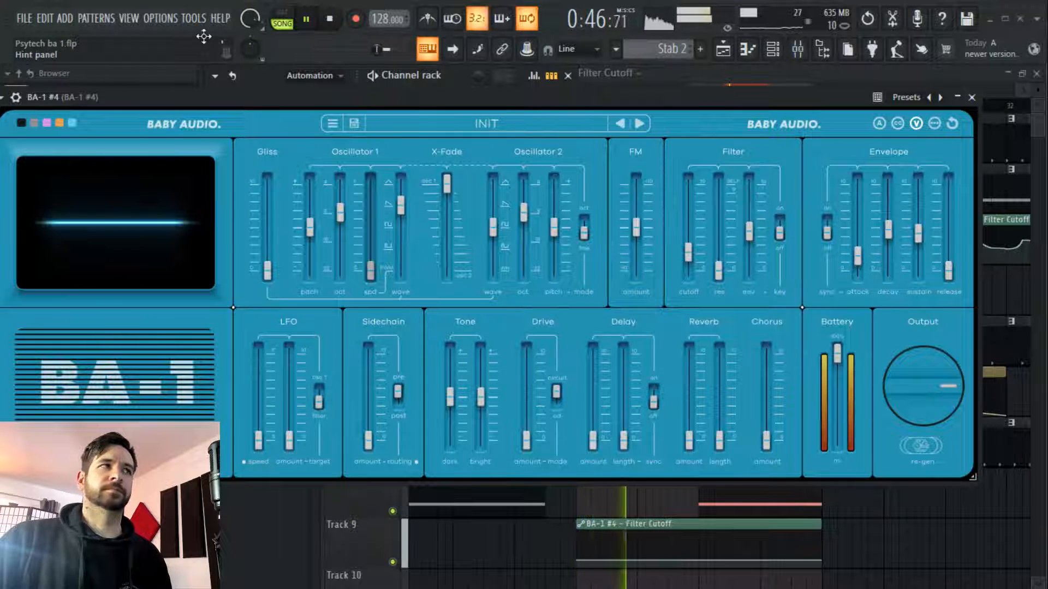
pyautogui.click(193, 18)
pyautogui.moveTo(284, 271)
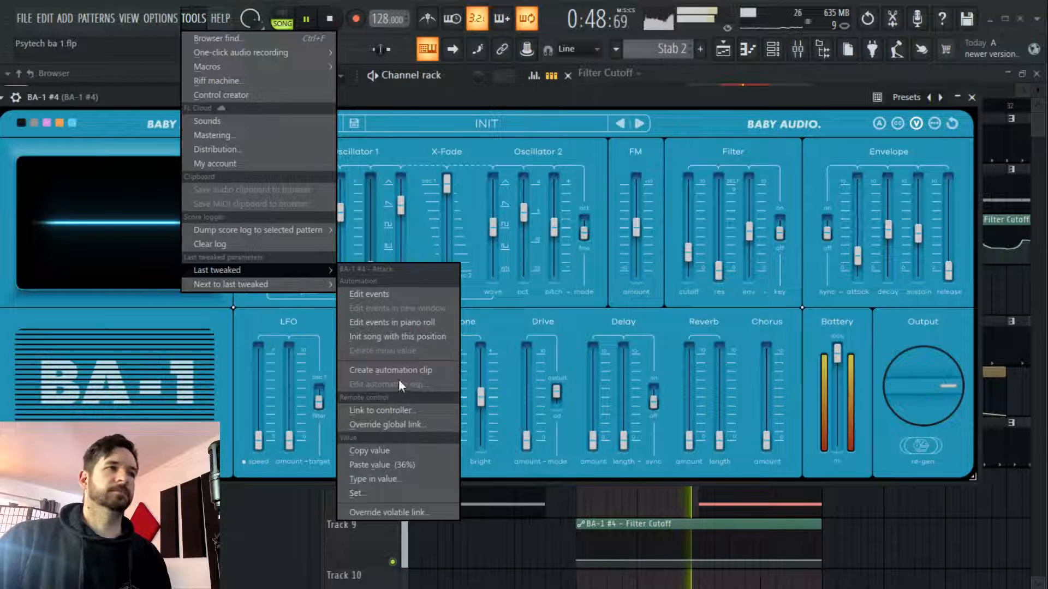
pyautogui.click(398, 377)
pyautogui.click(726, 49)
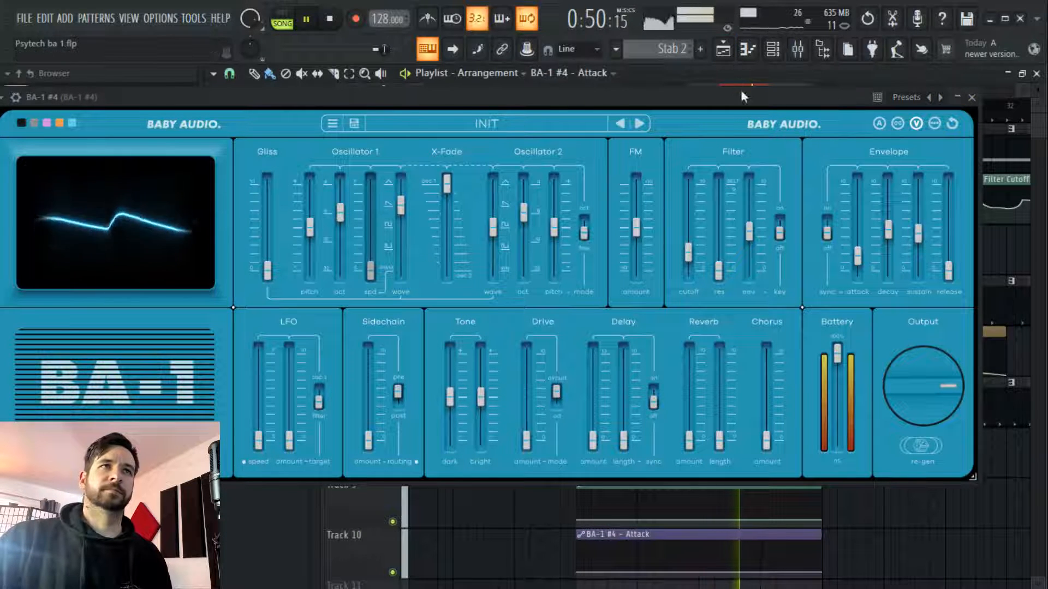
# Close the BA-1 #4 synth, display all channels in the channel rack, and reopen the BA-1 #4 channel
pyautogui.click(971, 97)
pyautogui.scroll(2, 782, 113)
pyautogui.scroll(1, 783, 112)
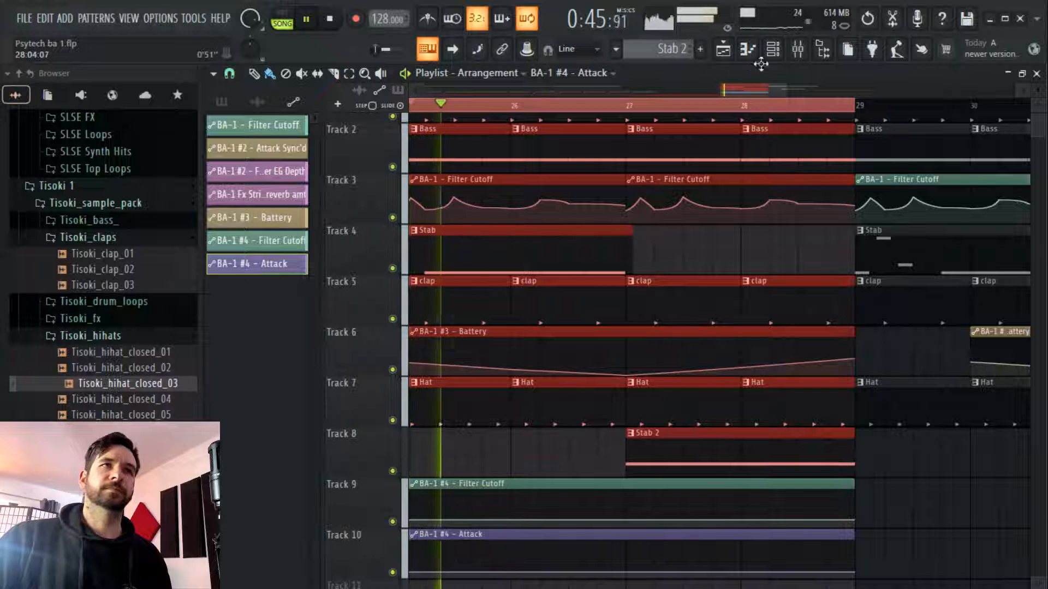
pyautogui.click(773, 49)
pyautogui.click(314, 75)
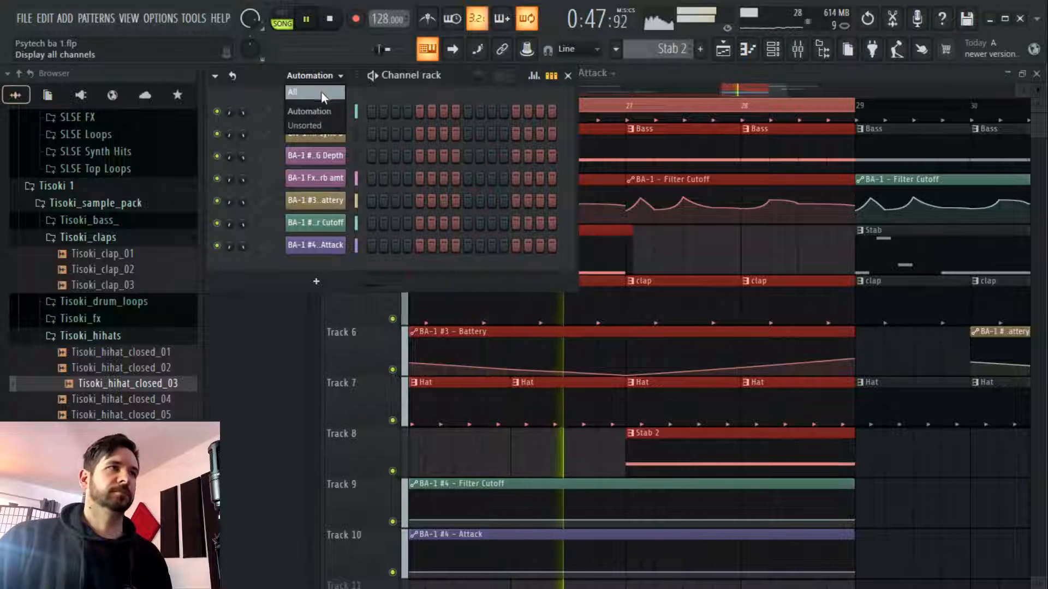
pyautogui.click(321, 90)
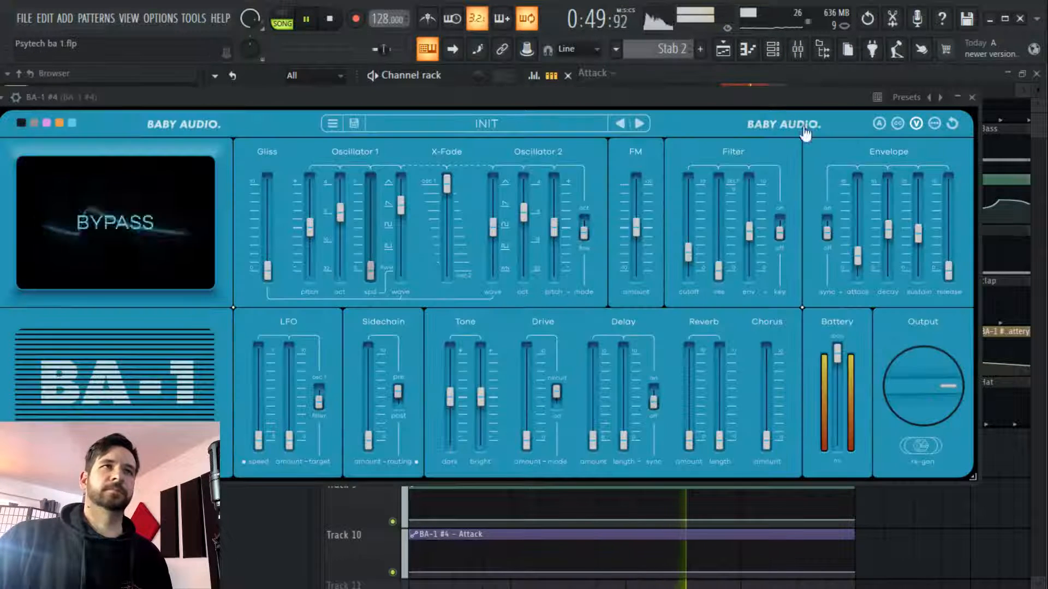
# Try to reach the automation options for BA-1 #4's arpeggiator speed by nudging it and checking the last tweaked parameter
pyautogui.click(880, 123)
pyautogui.moveTo(835, 126)
pyautogui.mouseDown()
pyautogui.moveTo(822, 130)
pyautogui.moveTo(832, 129)
pyautogui.mouseUp()
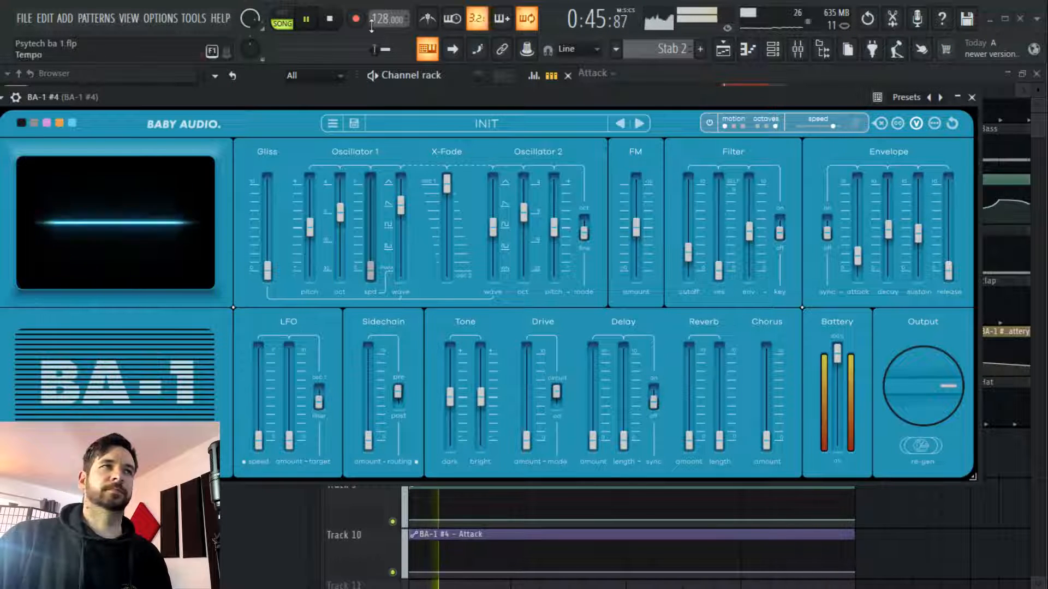
pyautogui.click(193, 18)
pyautogui.moveTo(262, 270)
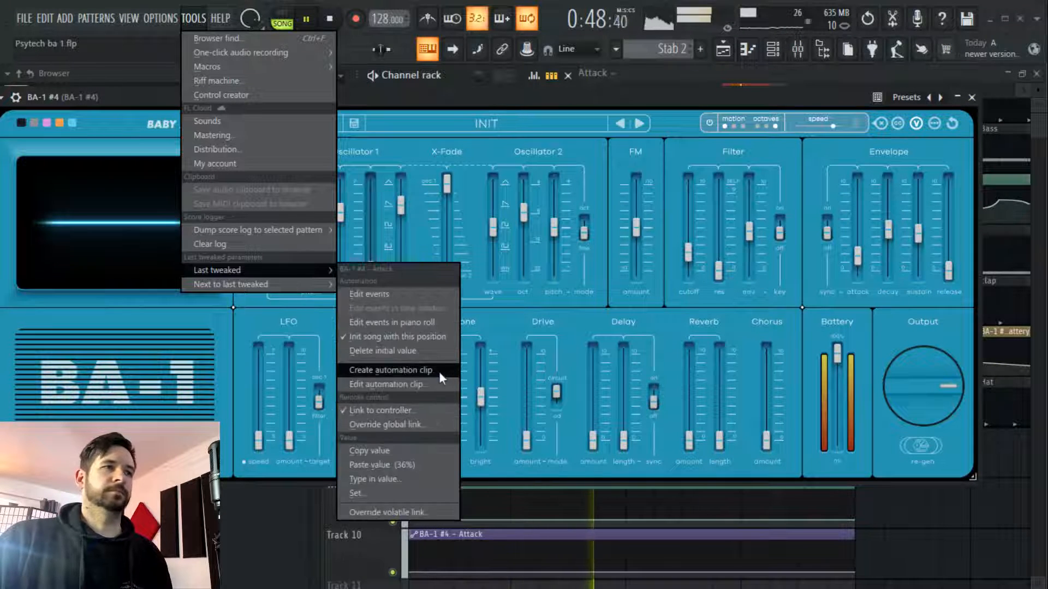
pyautogui.click(835, 131)
pyautogui.moveTo(835, 131)
pyautogui.mouseDown()
pyautogui.moveTo(812, 133)
pyautogui.moveTo(833, 131)
pyautogui.mouseUp()
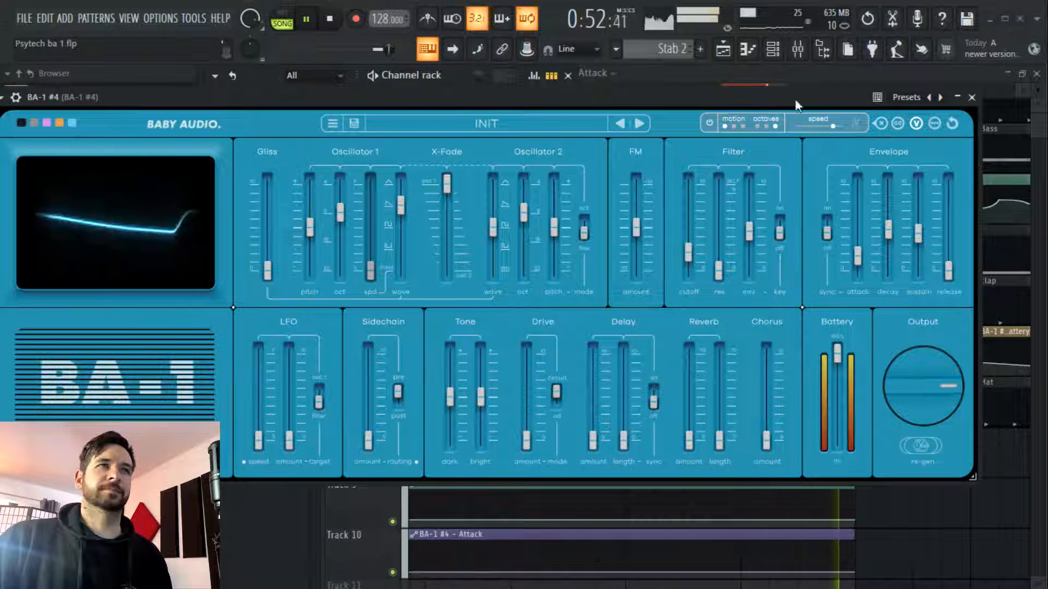
pyautogui.click(194, 18)
pyautogui.moveTo(276, 271)
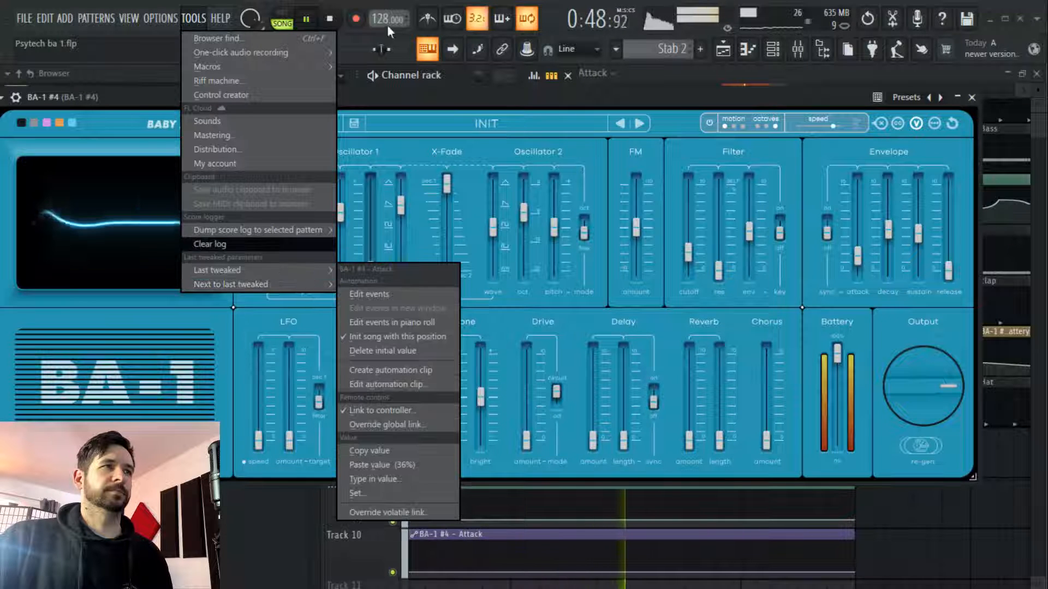
pyautogui.click(330, 19)
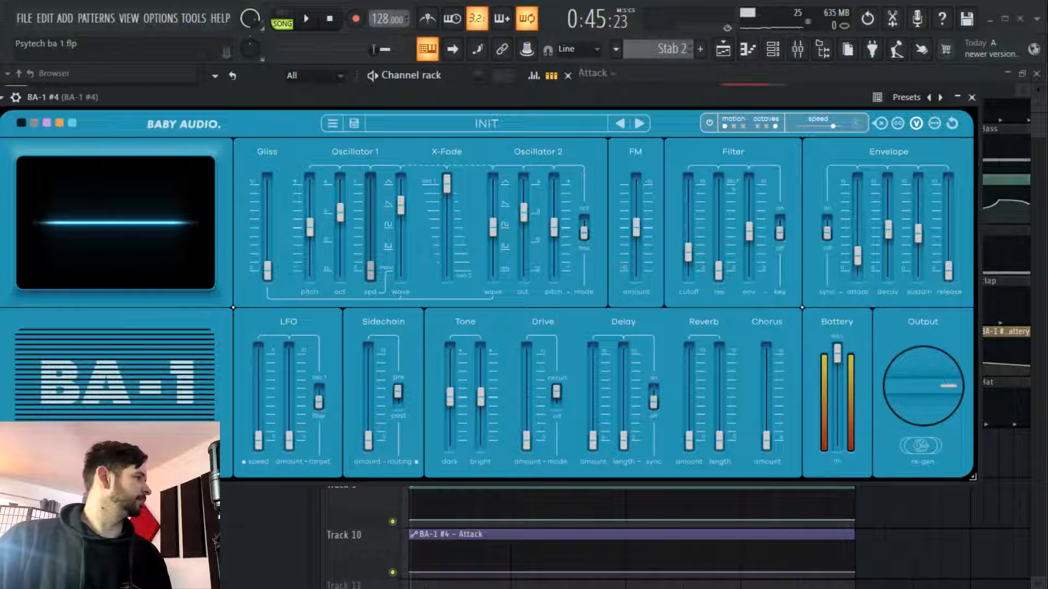
# With playback stopped, adjust the arpeggiator speed again and check the last and next-to-last tweaked parameters for it
pyautogui.moveTo(833, 127); pyautogui.dragTo(836, 131)
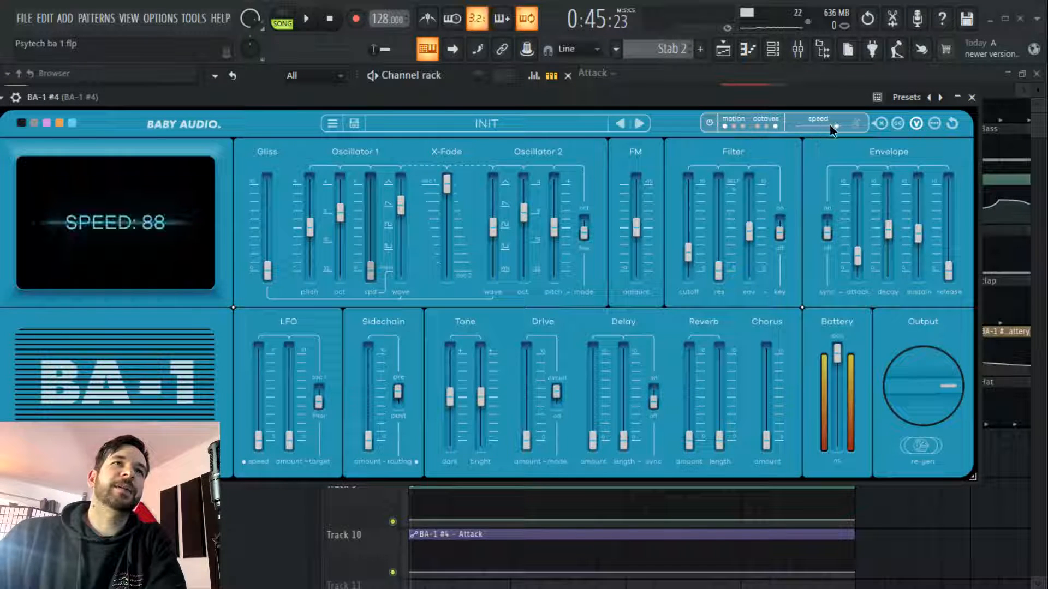
pyautogui.click(194, 18)
pyautogui.moveTo(263, 268)
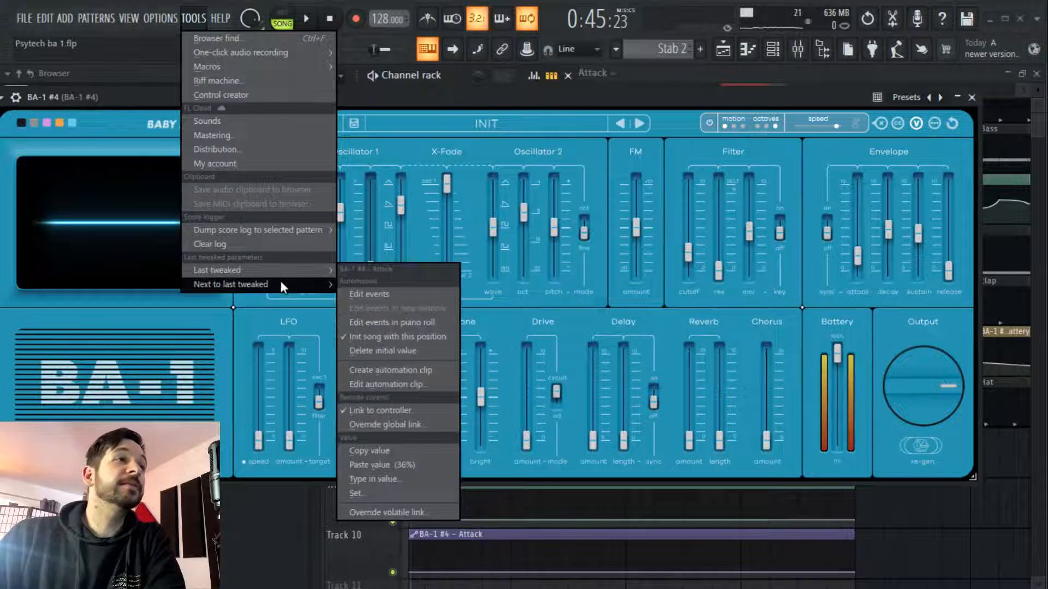
pyautogui.moveTo(280, 283)
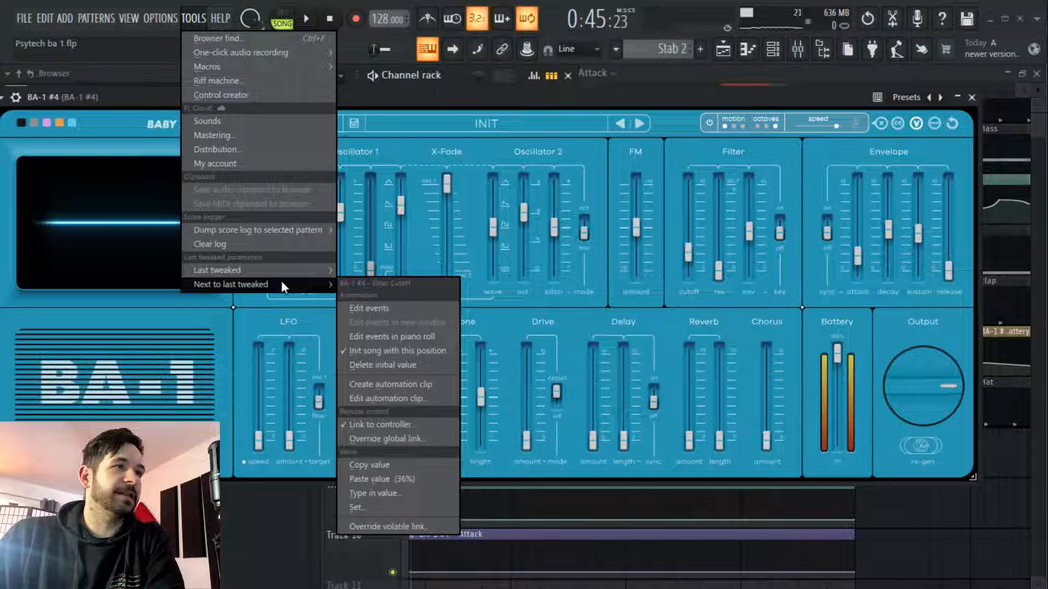
pyautogui.click(833, 131)
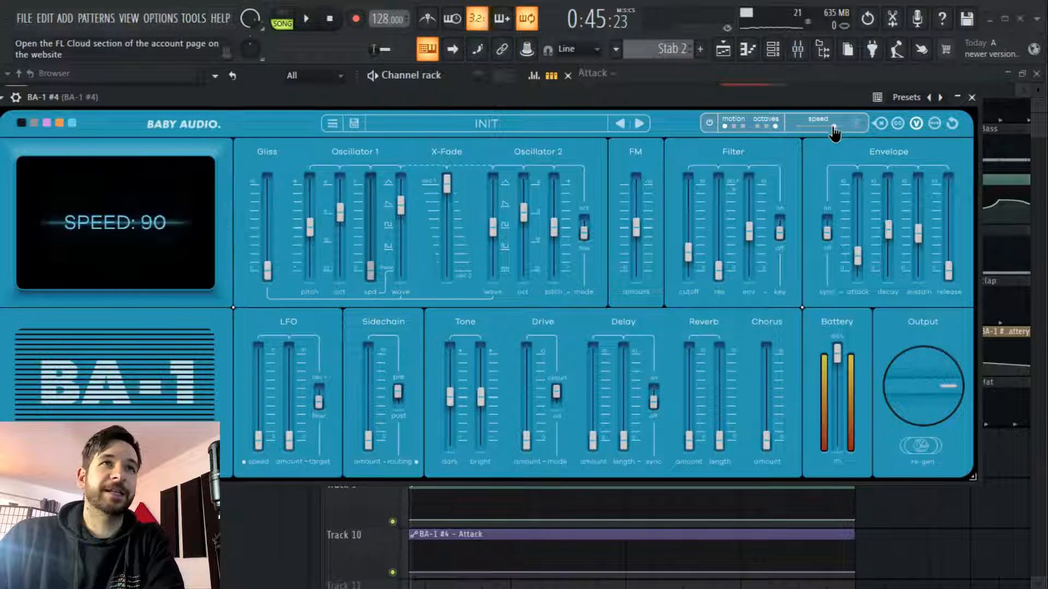
# Load Edison into effect slot 4 of the BA-1 #4 mixer track
pyautogui.click(802, 54)
pyautogui.click(973, 98)
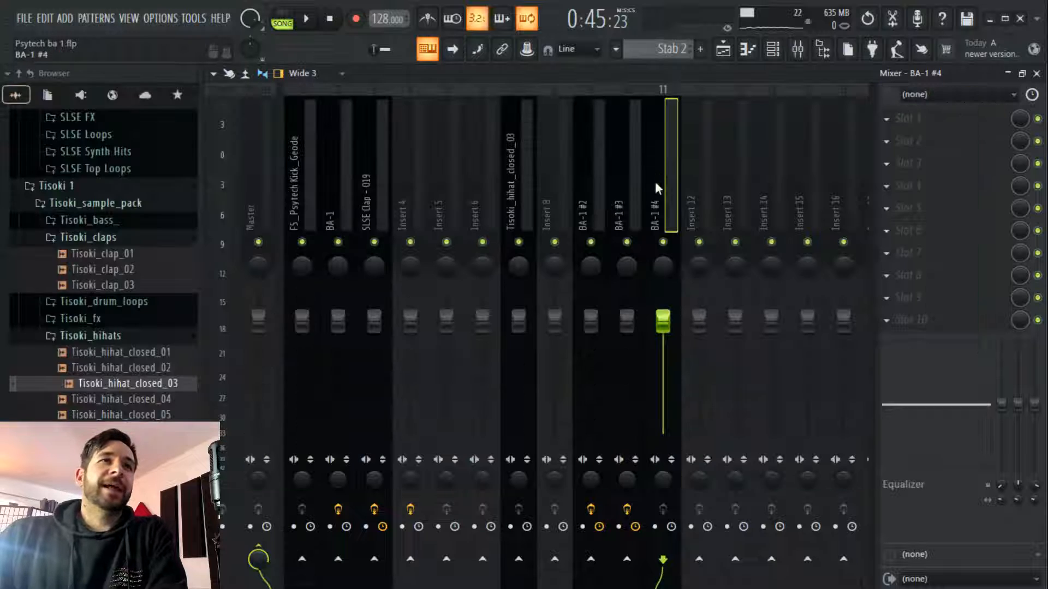
pyautogui.click(911, 185)
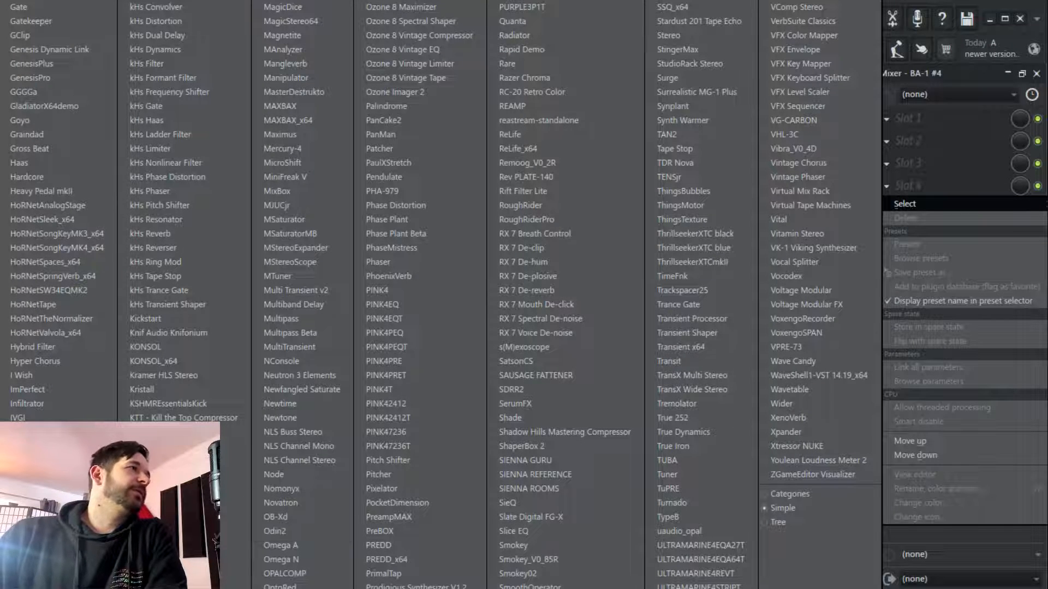
pyautogui.click(1, 177)
# Examine the playlist's clips and automation tracks from about bar 24 to bar 33
pyautogui.click(722, 53)
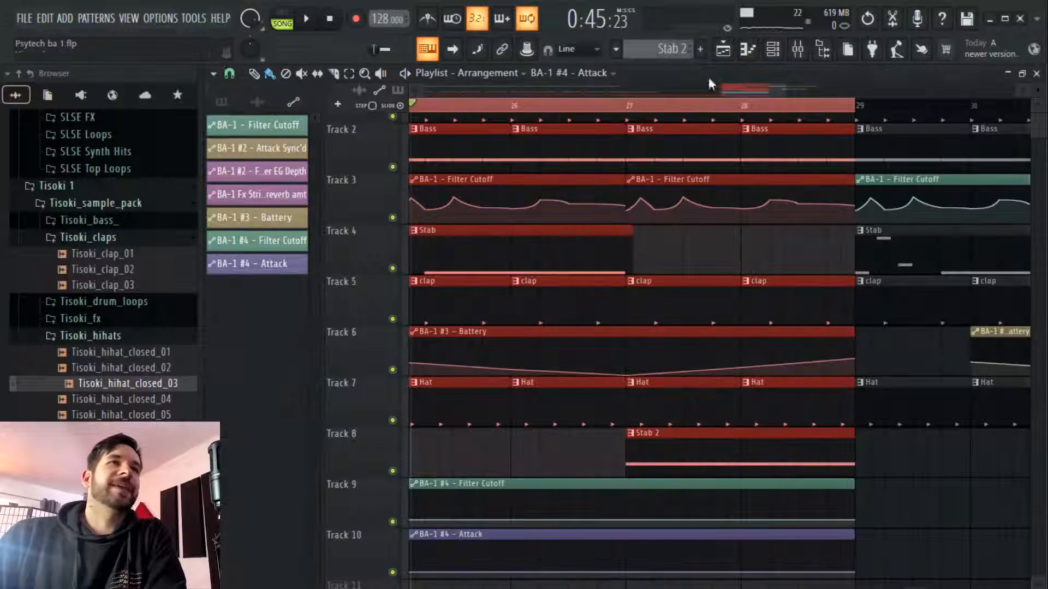
pyautogui.scroll(-3, 686, 112)
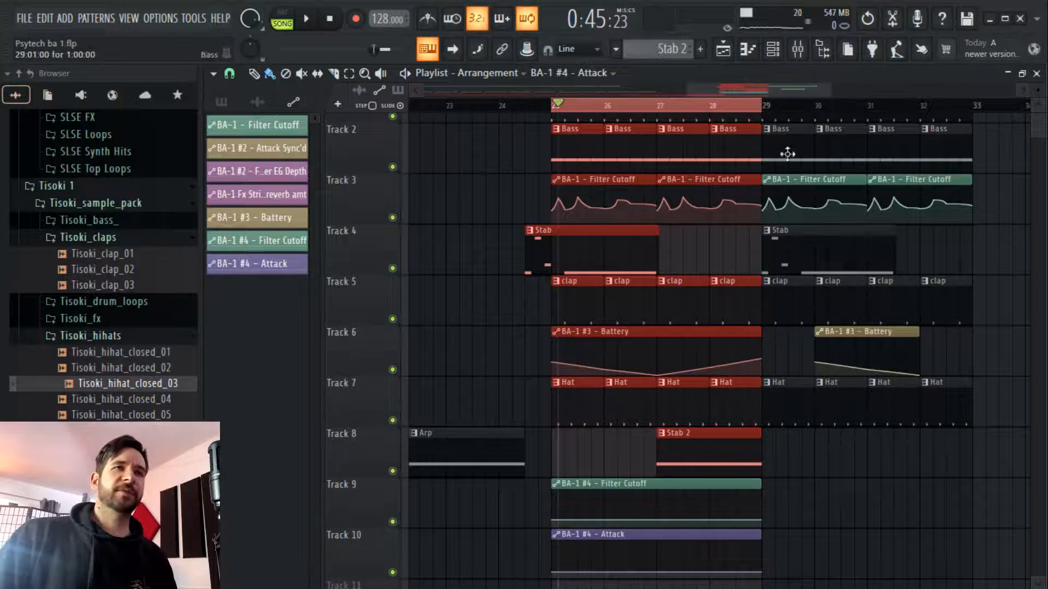
pyautogui.scroll(3, 766, 117)
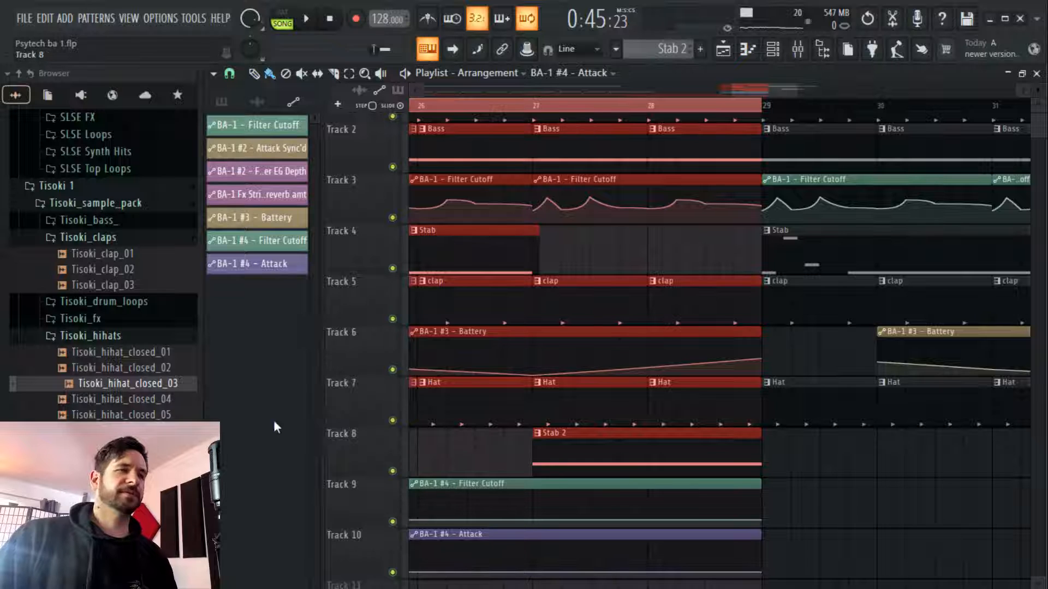
pyautogui.scroll(-3, 529, 484)
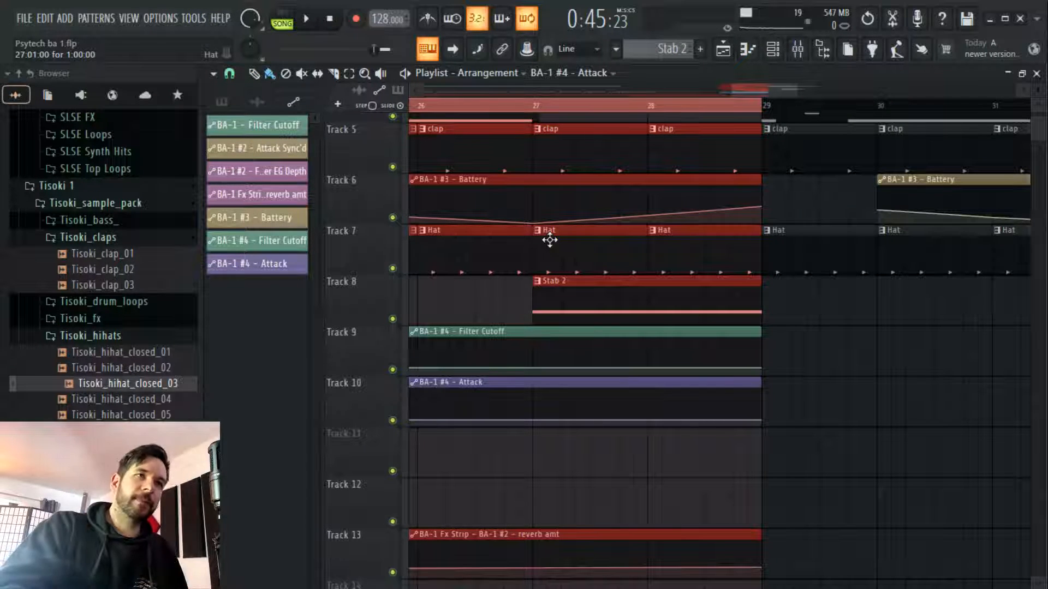
pyautogui.scroll(-4, 549, 240)
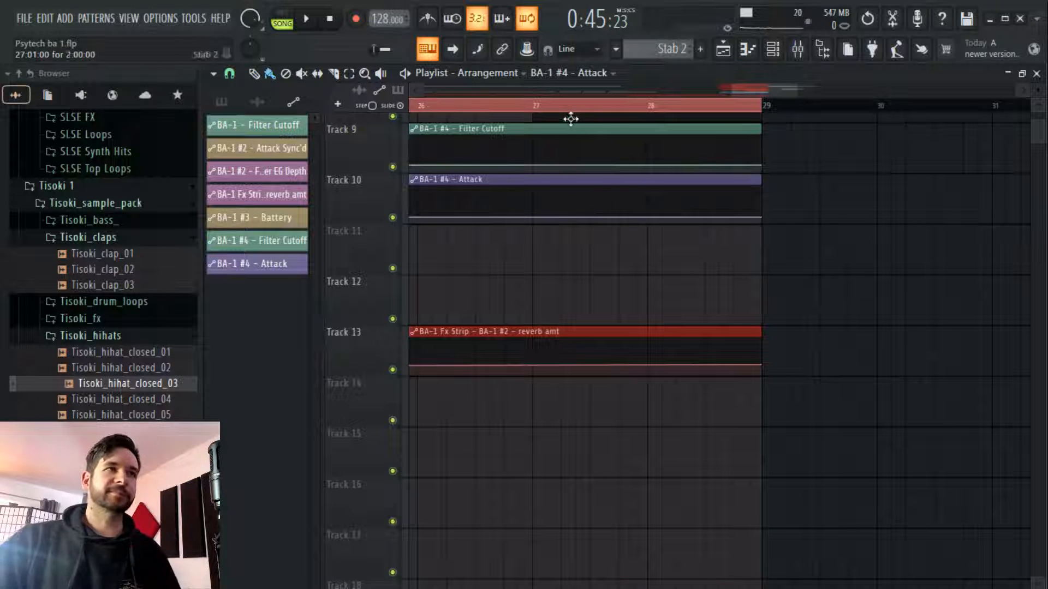
pyautogui.scroll(-4, 599, 114)
pyautogui.scroll(6, 621, 357)
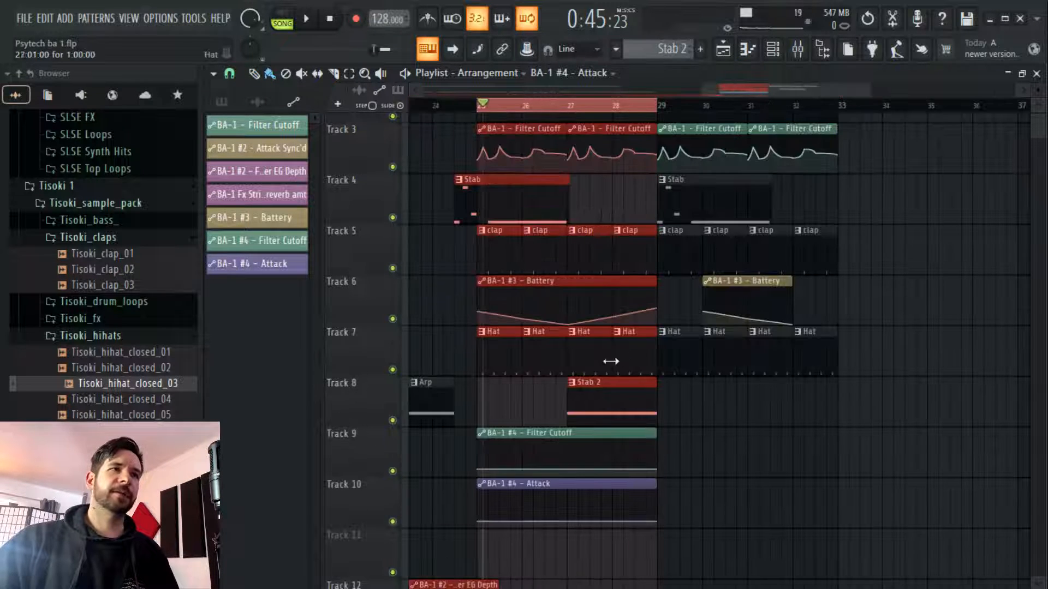
pyautogui.scroll(3, 595, 108)
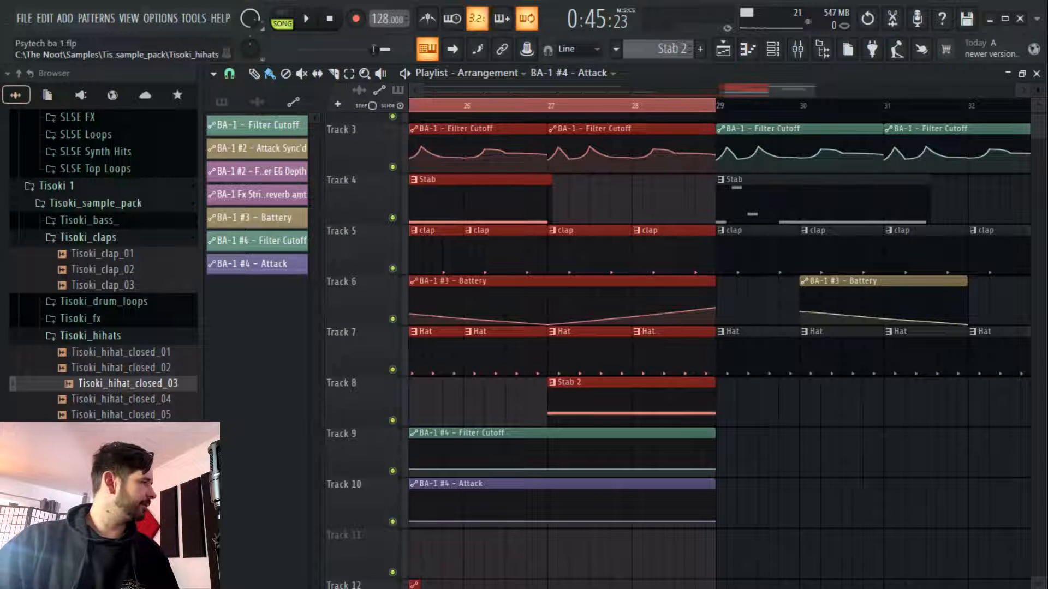
# Start playback and shape the BA-1 #4 Filter Cutoff automation to rise from bar 27, peak within bar 28, and fall before bar 29
pyautogui.click(315, 25)
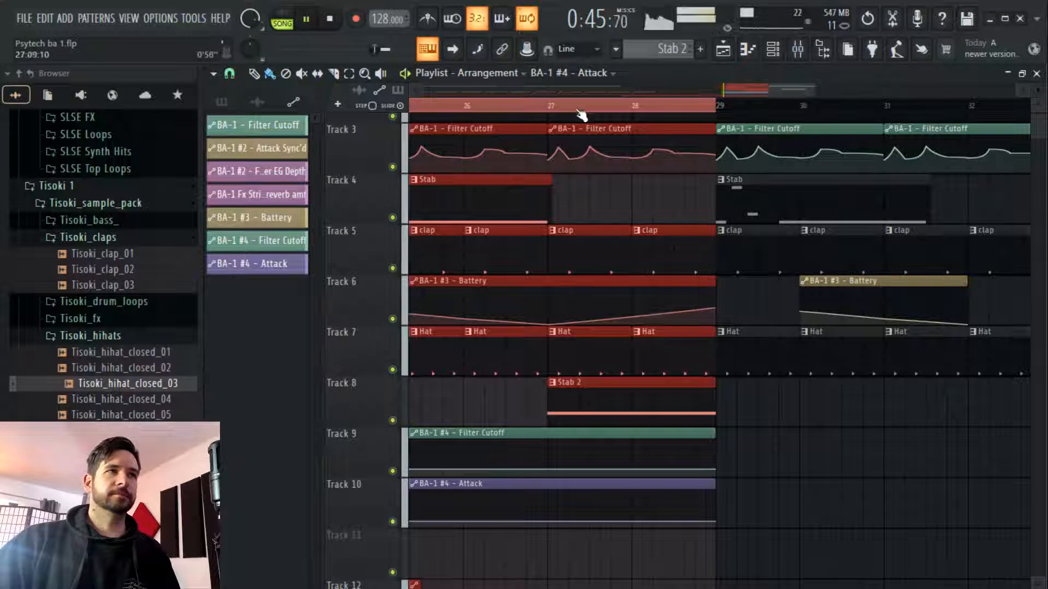
pyautogui.scroll(2, 599, 227)
pyautogui.moveTo(495, 472); pyautogui.dragTo(497, 474)
pyautogui.rightClick(751, 458)
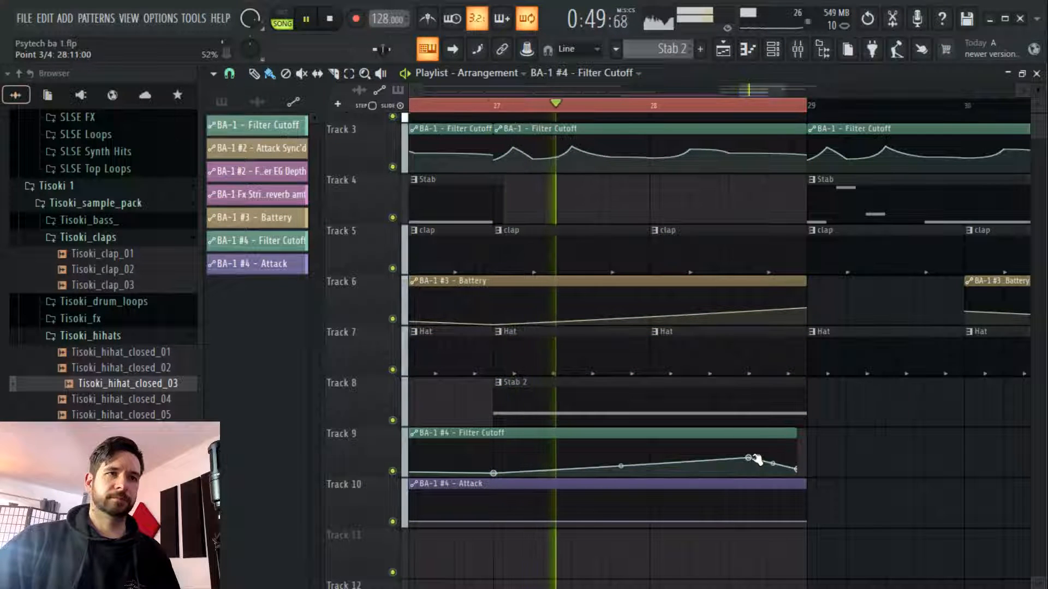
pyautogui.moveTo(750, 459); pyautogui.dragTo(797, 474)
pyautogui.moveTo(794, 434); pyautogui.dragTo(812, 436)
pyautogui.moveTo(740, 456); pyautogui.dragTo(733, 455)
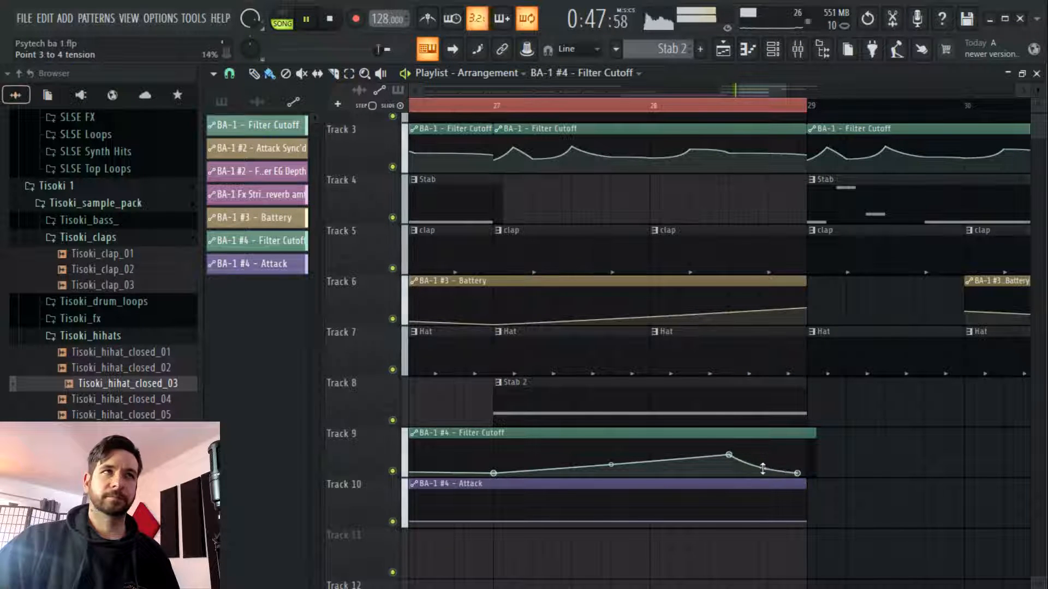
# Add BA-1 #4 Attack automation points at bar 27, early in bar 28 and near bar 28's end, forming a gentle rise and dip
pyautogui.rightClick(493, 519)
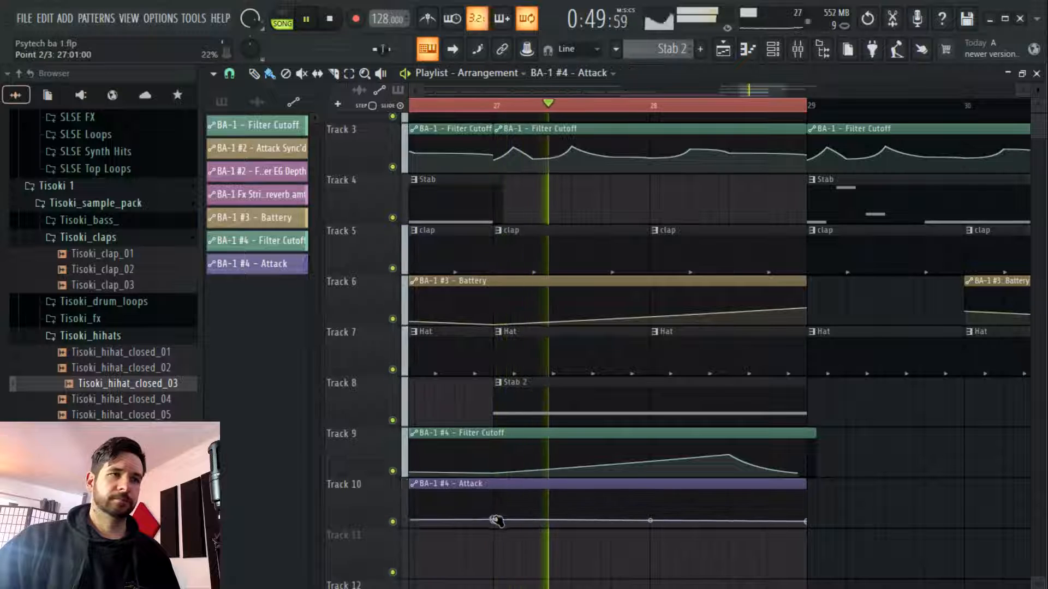
pyautogui.rightClick(669, 513)
pyautogui.rightClick(787, 526)
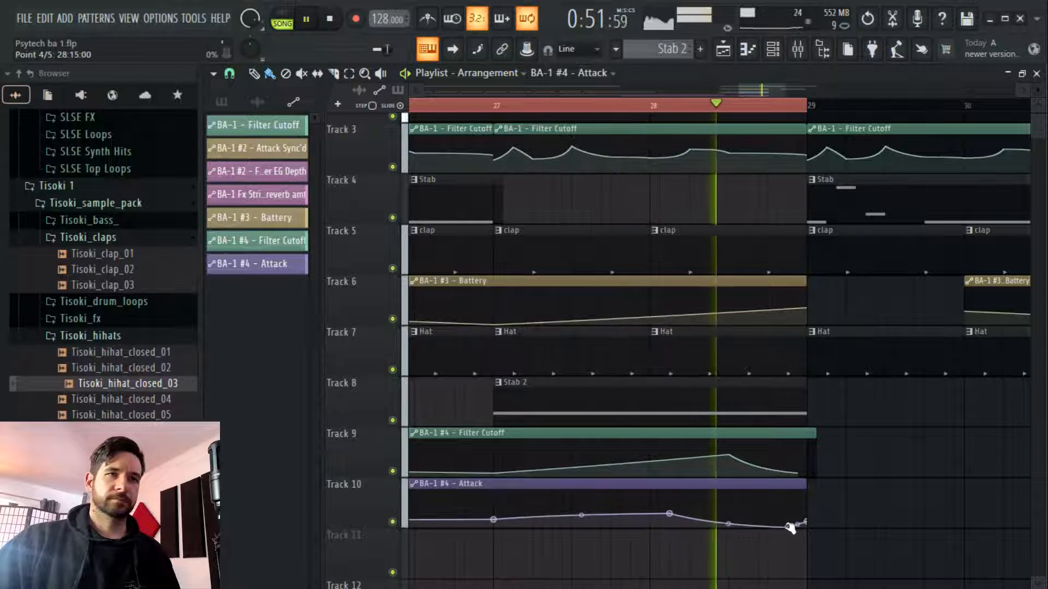
pyautogui.moveTo(502, 521); pyautogui.dragTo(502, 525)
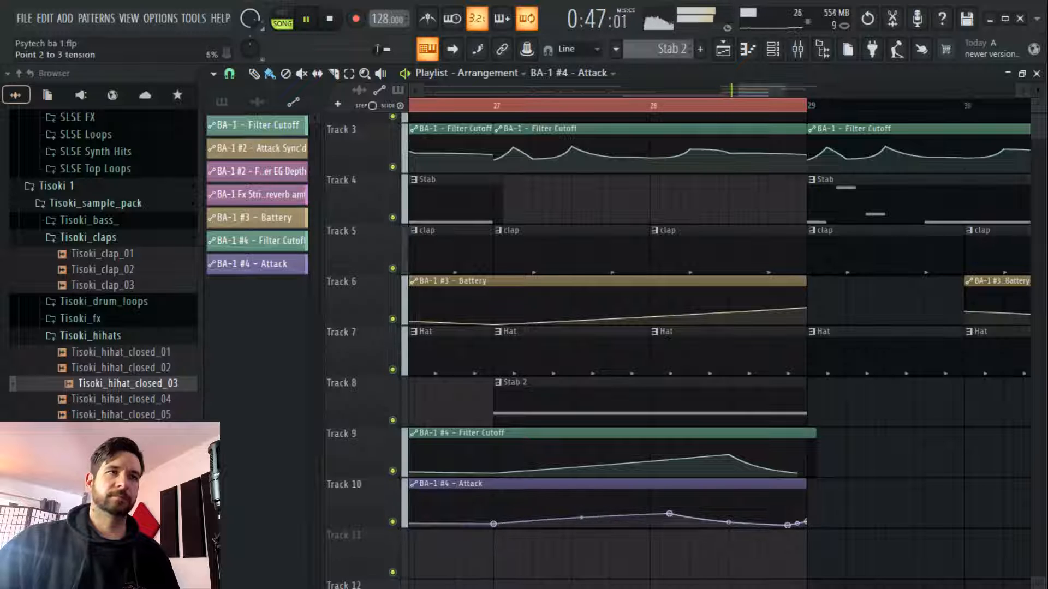
# Open Edison on the BA-1 #4 mixer track, arm it to record on input, and restart song playback from the beginning of the loop
pyautogui.click(798, 49)
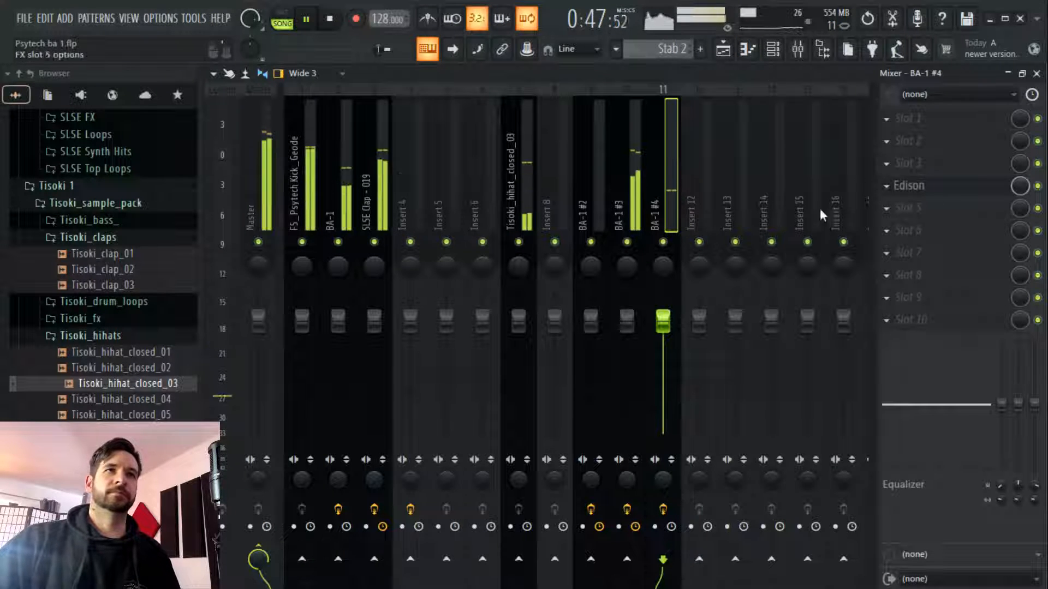
pyautogui.click(926, 190)
pyautogui.click(331, 19)
pyautogui.click(398, 226)
pyautogui.press('space')
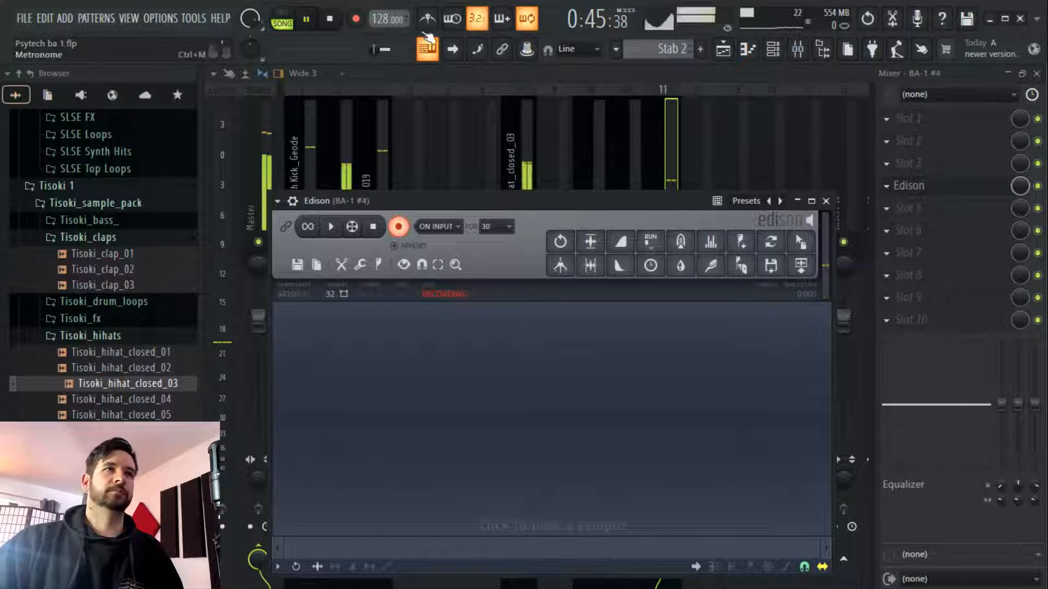
# Show BA-1 #4's arpeggiator controls and vary its speed by hand during recording, through values including 14 and 19
pyautogui.click(778, 54)
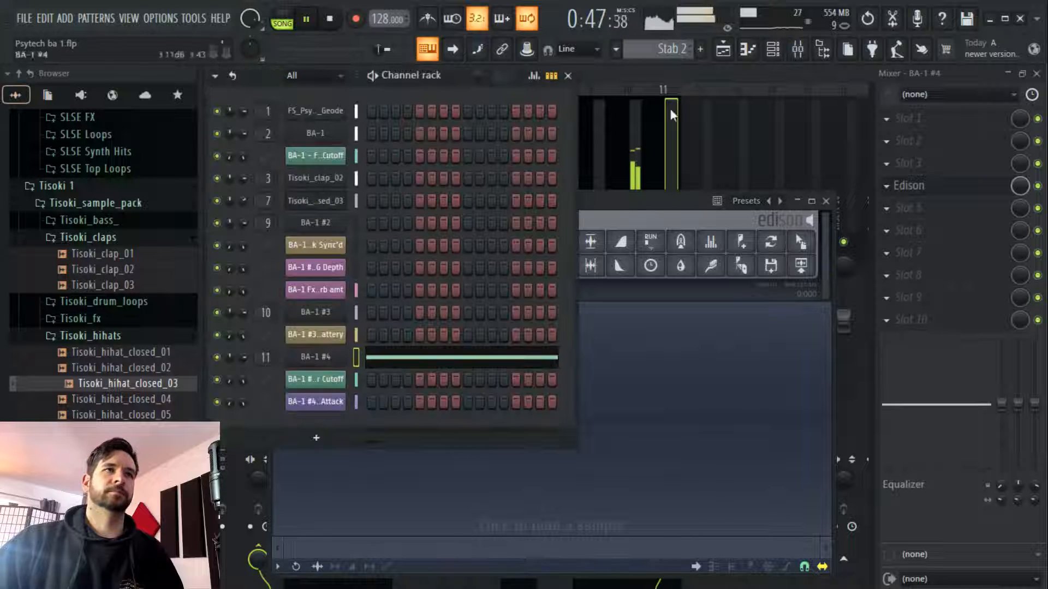
pyautogui.click(317, 357)
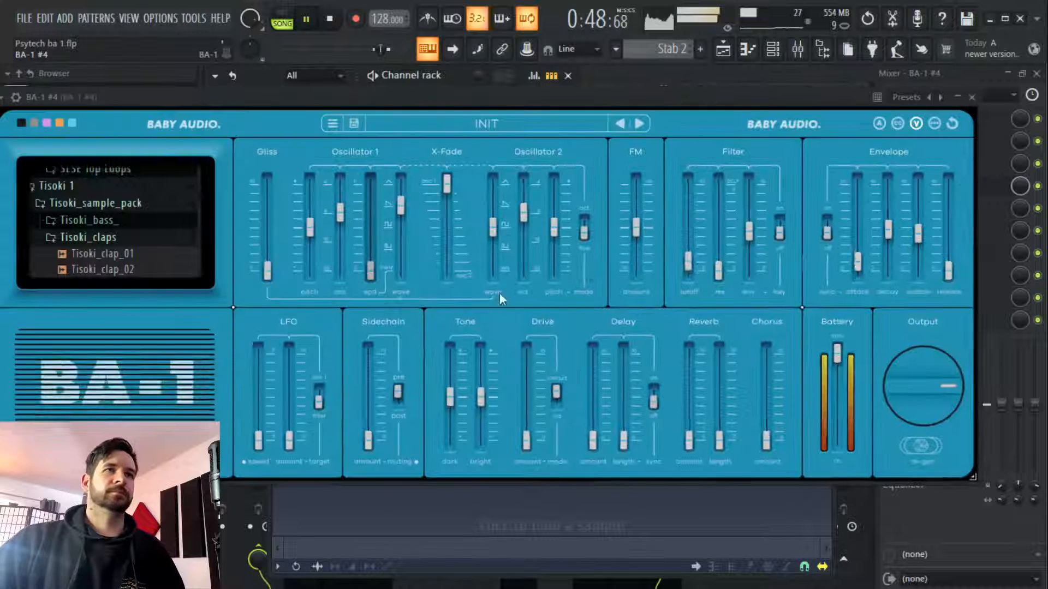
pyautogui.click(878, 130)
pyautogui.moveTo(843, 127); pyautogui.dragTo(807, 129)
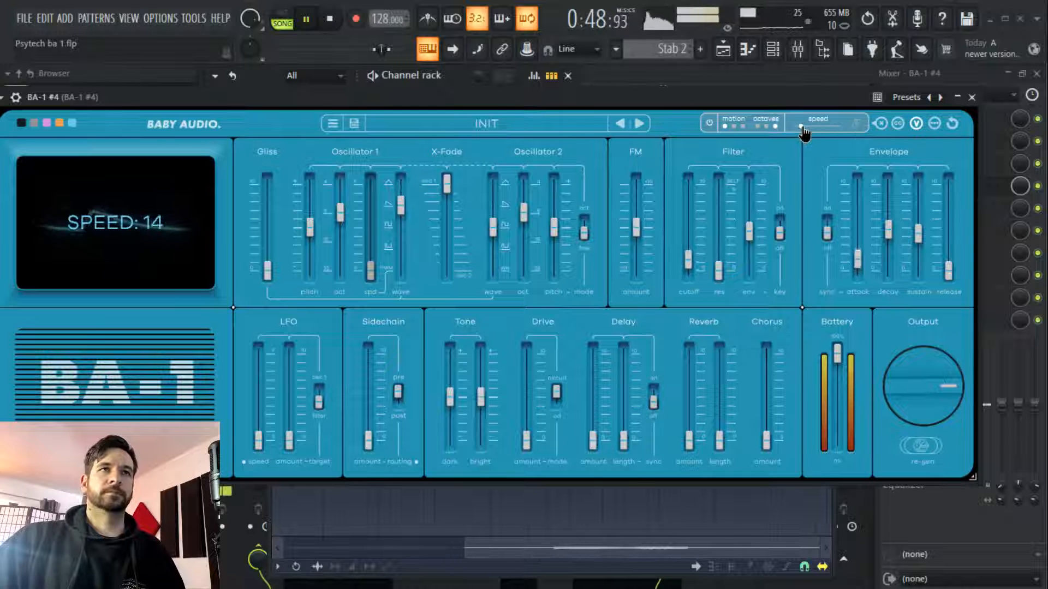
pyautogui.moveTo(815, 135)
pyautogui.mouseDown()
pyautogui.moveTo(823, 137)
pyautogui.moveTo(807, 133)
pyautogui.mouseUp()
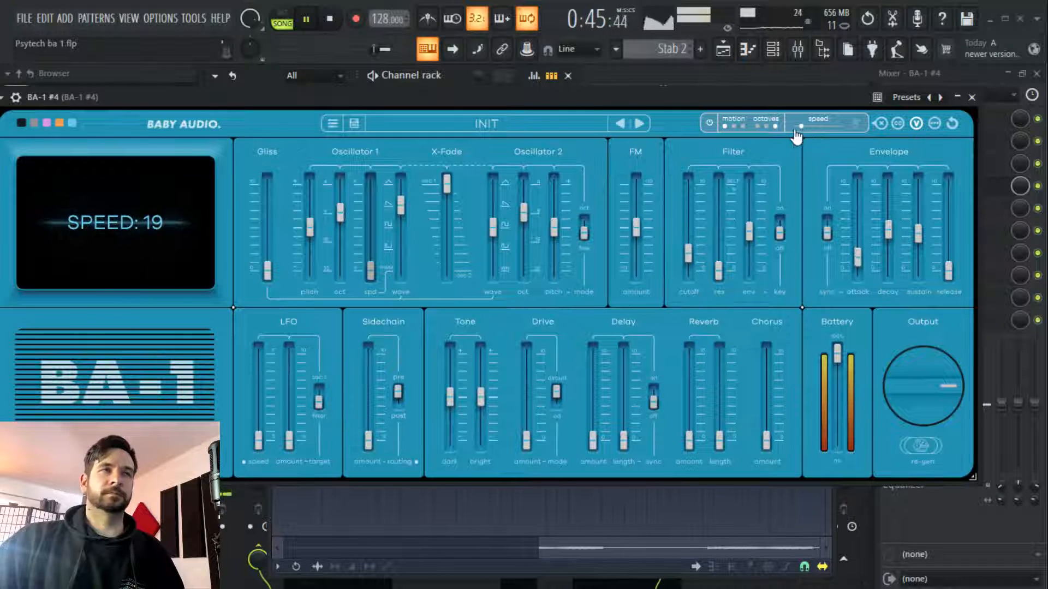
# Stop song playback, close the BA-1 #4 synth window, and reopen Edison to stop its recording
pyautogui.press('space')
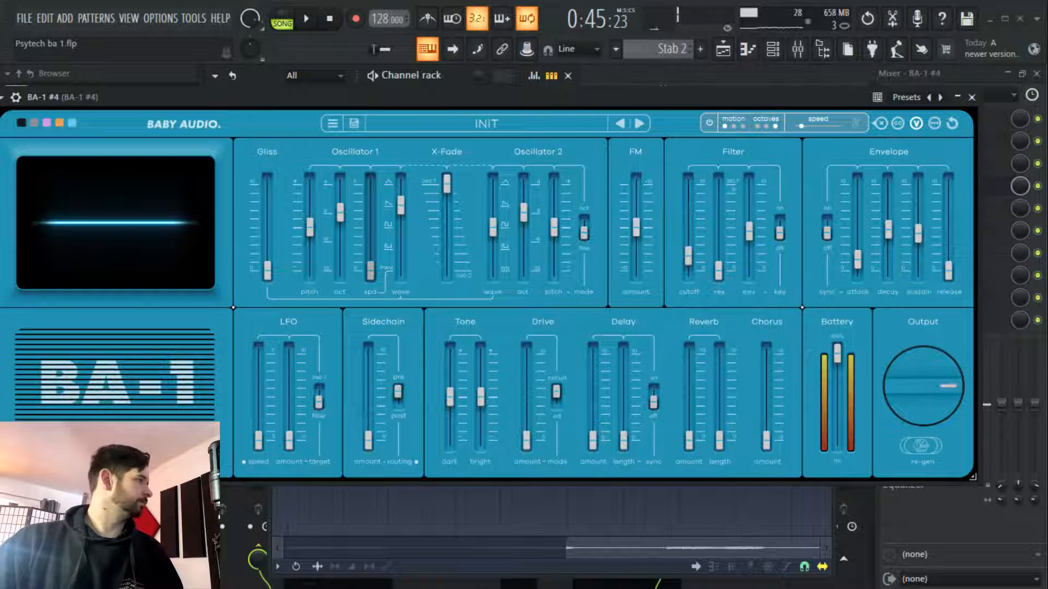
pyautogui.click(971, 97)
pyautogui.click(928, 185)
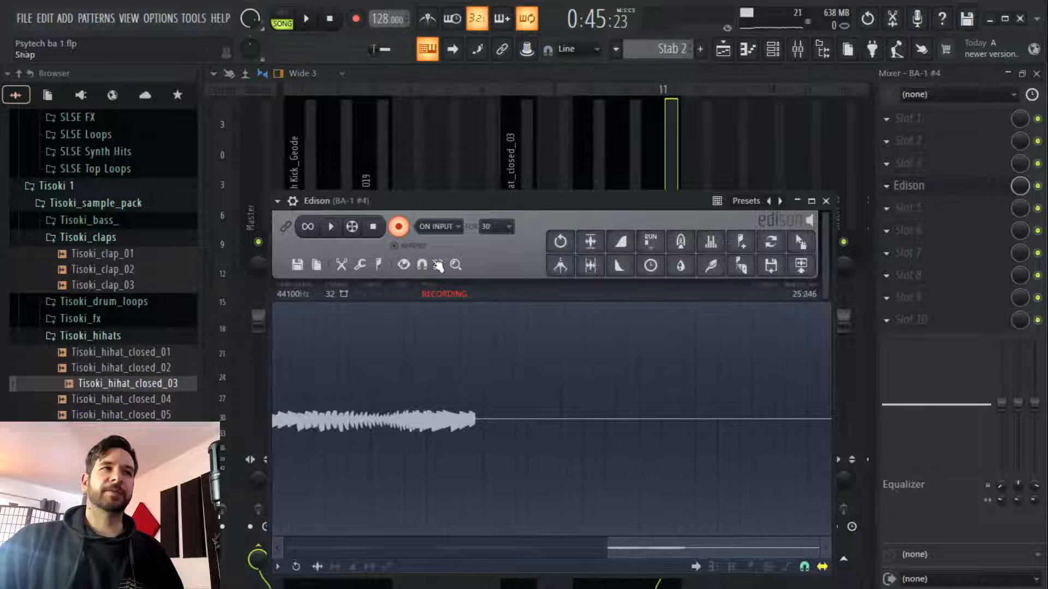
pyautogui.click(373, 228)
# Normalize the Edison recording and audition its last synth take from the silence just before it
pyautogui.scroll(3, 600, 442)
pyautogui.click(626, 433)
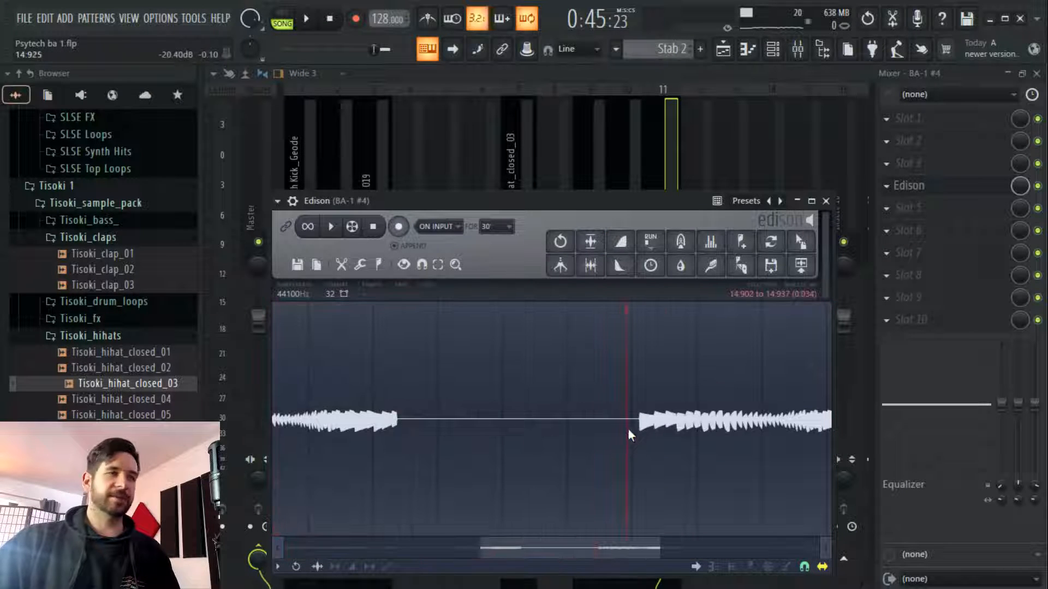
pyautogui.click(569, 414)
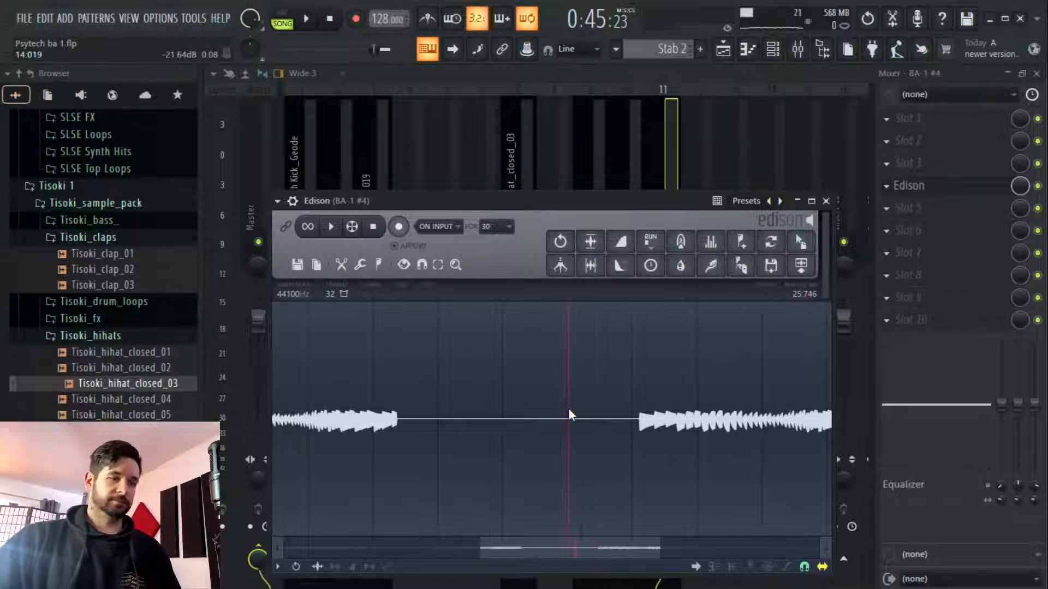
pyautogui.hotkey('ctrl', 'n')
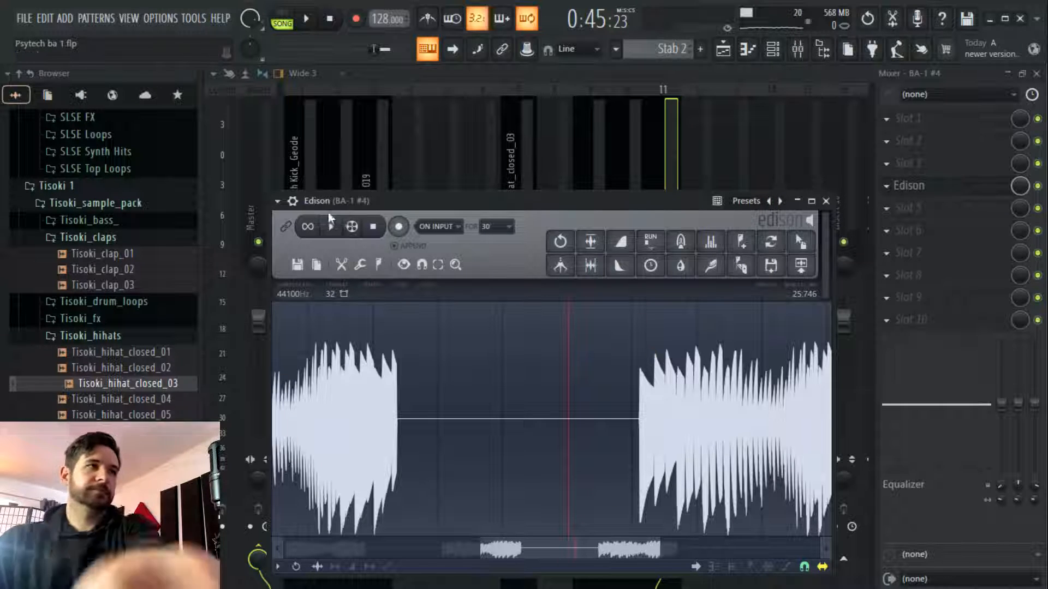
pyautogui.click(331, 227)
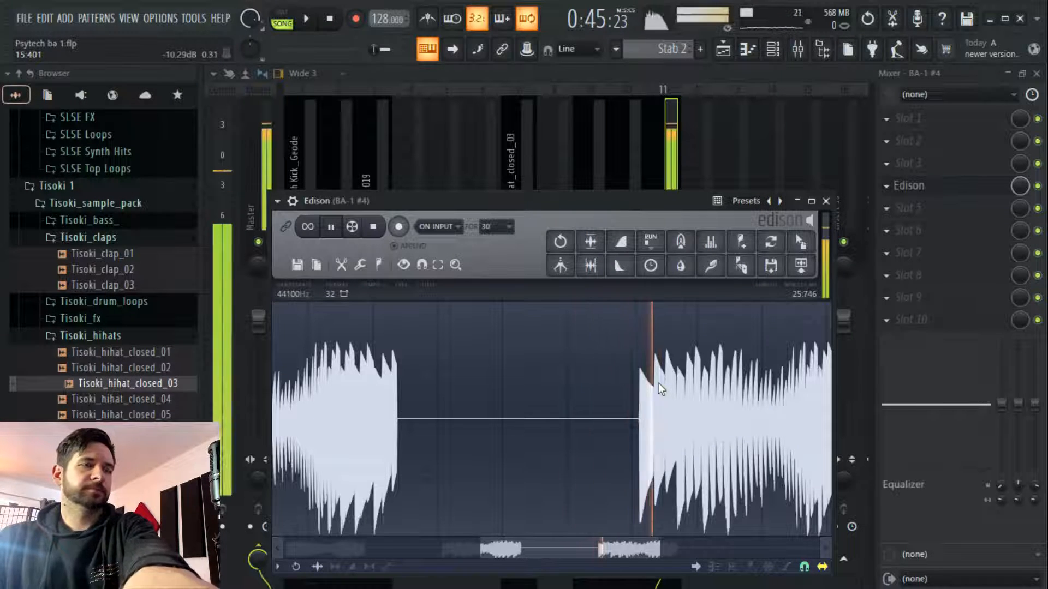
pyautogui.scroll(-2, 684, 381)
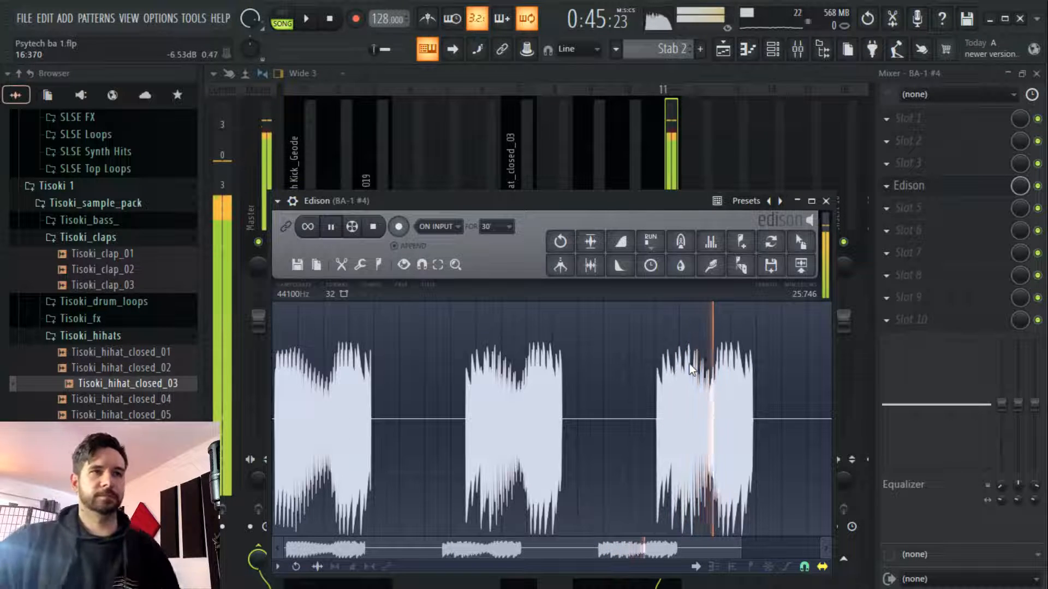
pyautogui.click(379, 227)
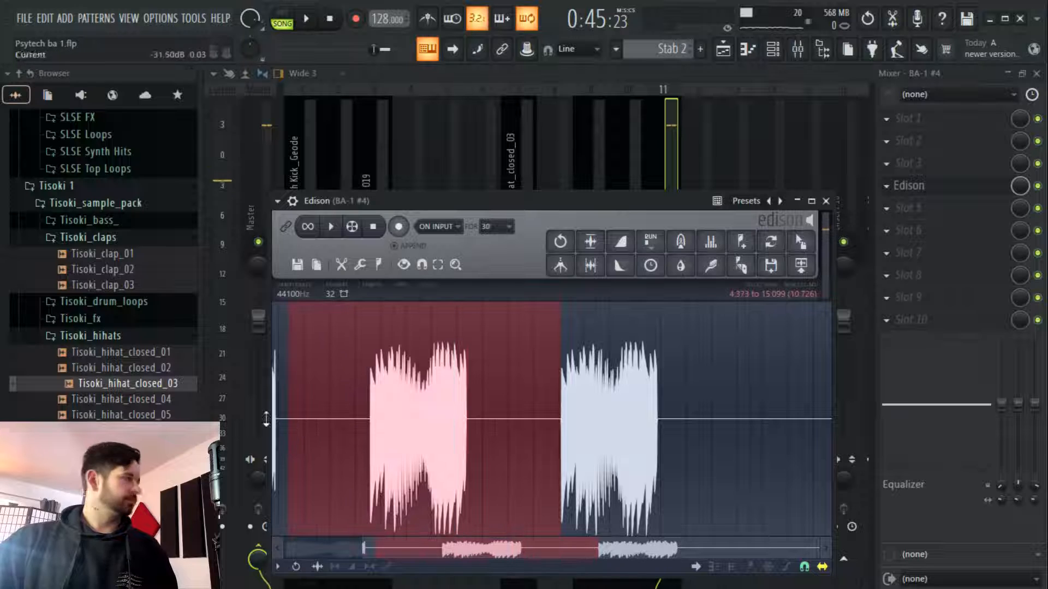
# Delete everything in the Edison recording before the last synth take, cutting exactly at its onset
pyautogui.scroll(-1, 469, 418)
pyautogui.moveTo(364, 418); pyautogui.dragTo(277, 416)
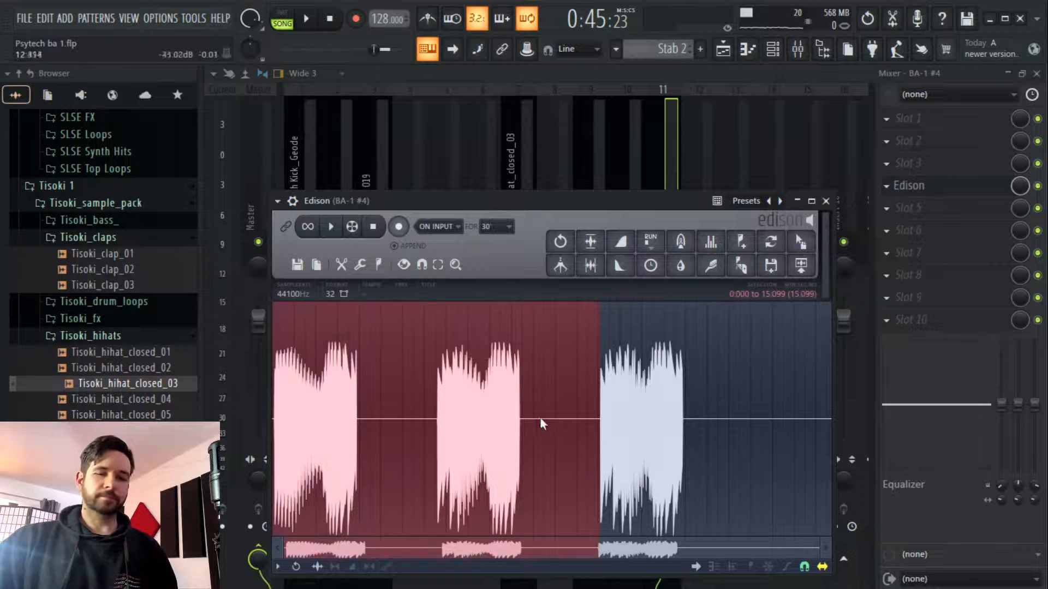
pyautogui.scroll(2, 548, 417)
pyautogui.scroll(6, 682, 435)
pyautogui.moveTo(689, 434); pyautogui.dragTo(714, 431)
pyautogui.press('Delete')
# Select the silence after the remaining synth take, starting right at the sound's end, and delete it
pyautogui.scroll(-3, 644, 427)
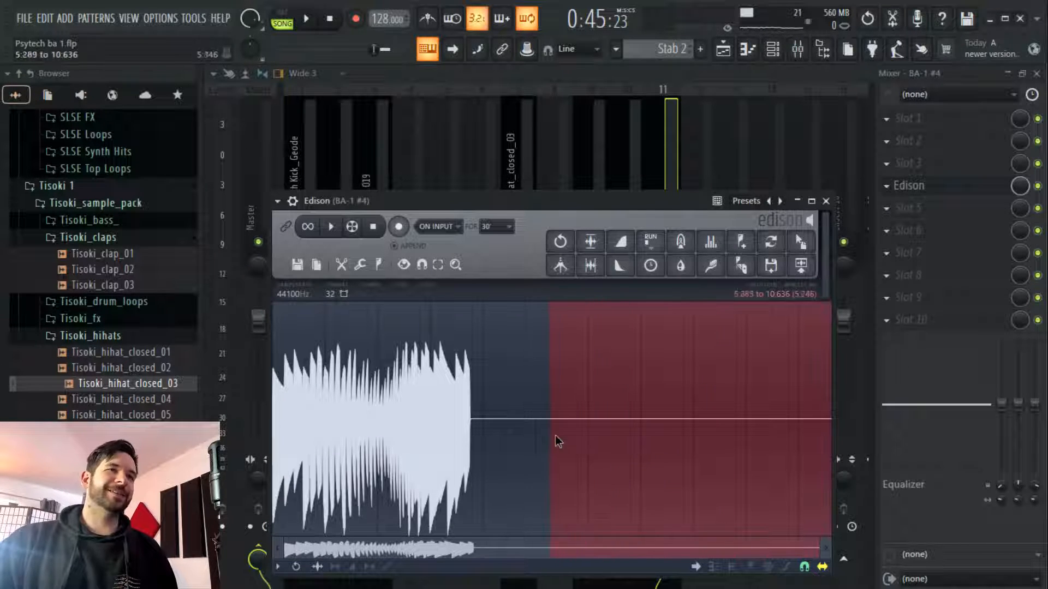
pyautogui.scroll(5, 491, 429)
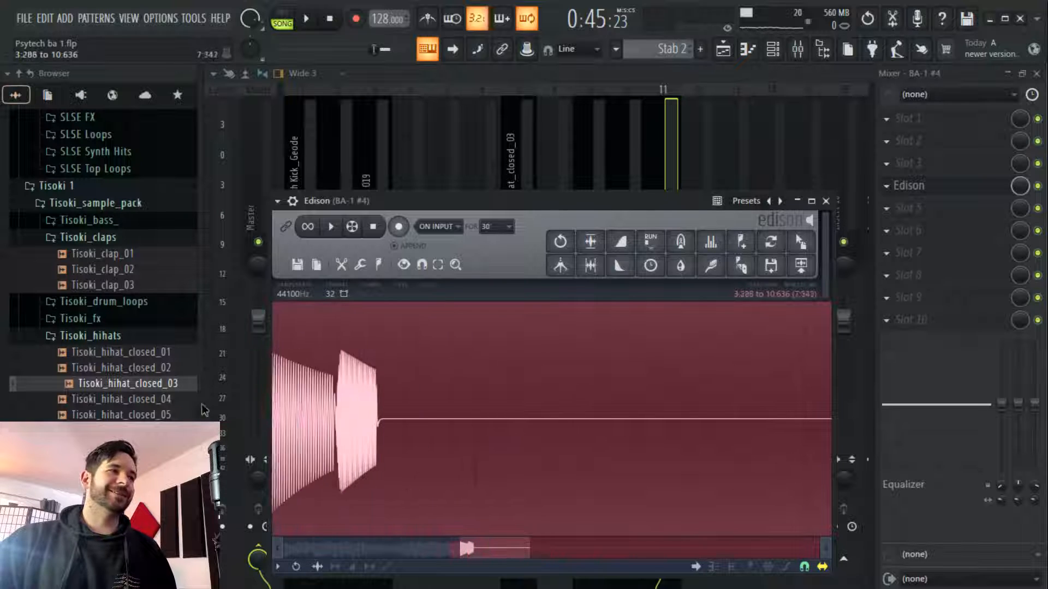
pyautogui.press('Delete')
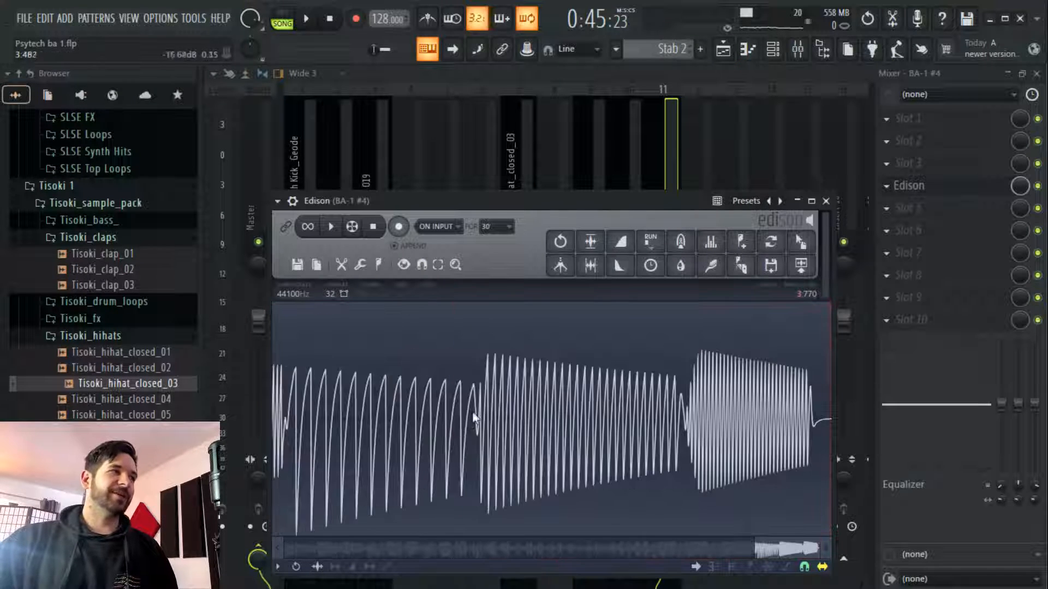
# Save the trimmed Edison recording as a sample file named Synth.wav
pyautogui.scroll(-5, 468, 420)
pyautogui.click(297, 265)
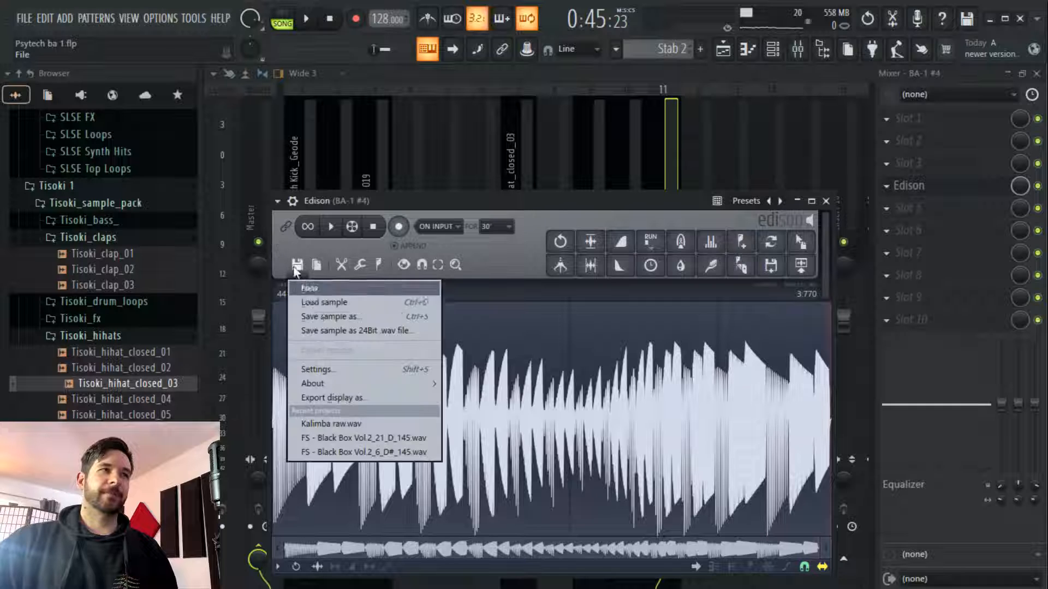
pyautogui.click(328, 323)
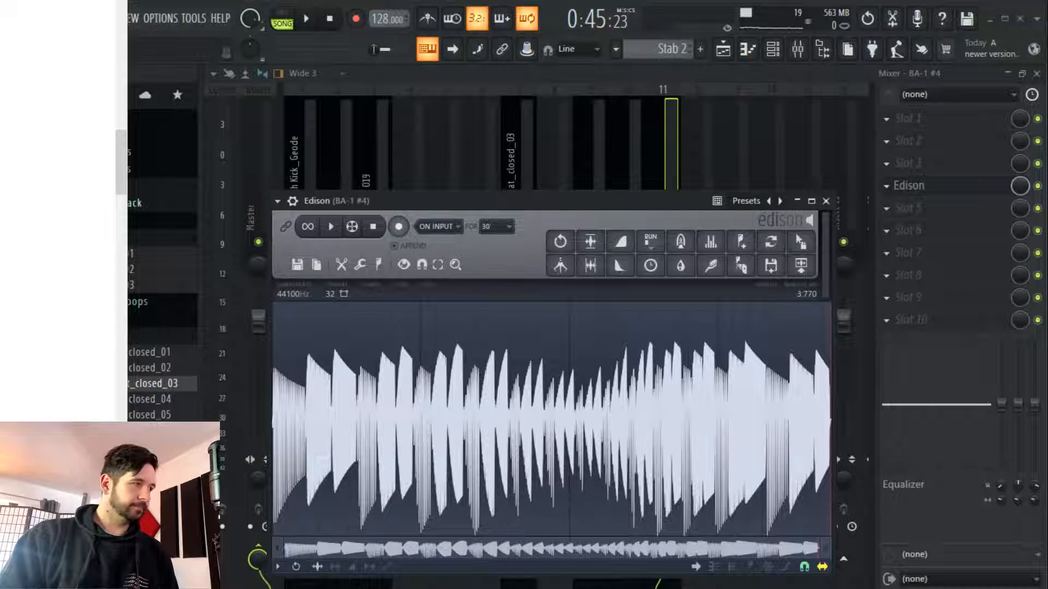
pyautogui.scroll(10, 57, 210)
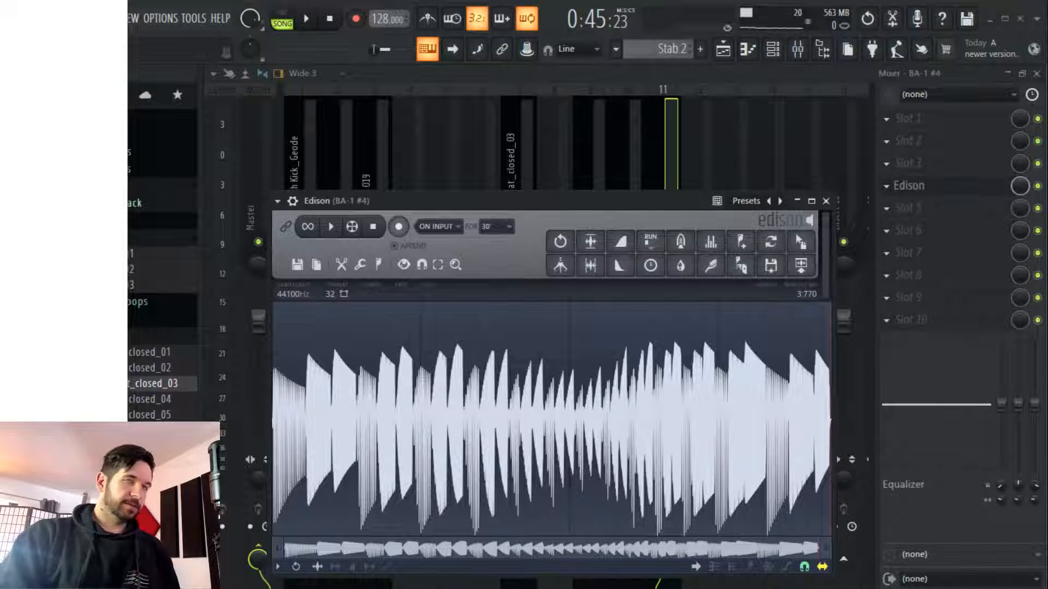
pyautogui.press('Return')
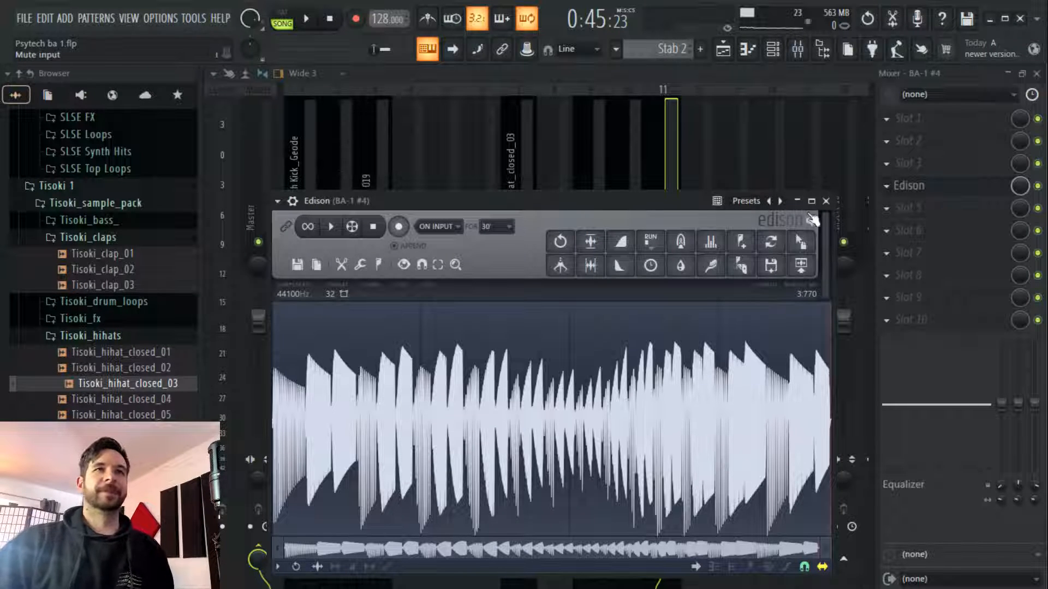
# Close Edison and remove it from the BA-1 #4 mixer track's effect slot
pyautogui.click(825, 201)
pyautogui.click(888, 185)
pyautogui.click(906, 226)
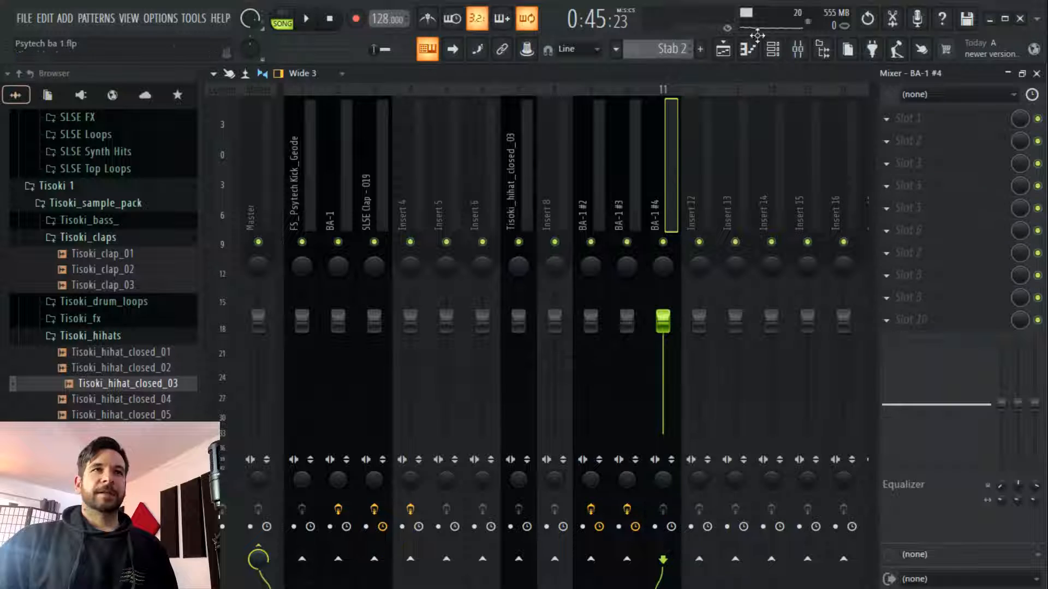
# Delete the existing loop clip on playlist Track 8 and place the Synth sample there, starting at bar 27
pyautogui.click(723, 48)
pyautogui.rightClick(583, 334)
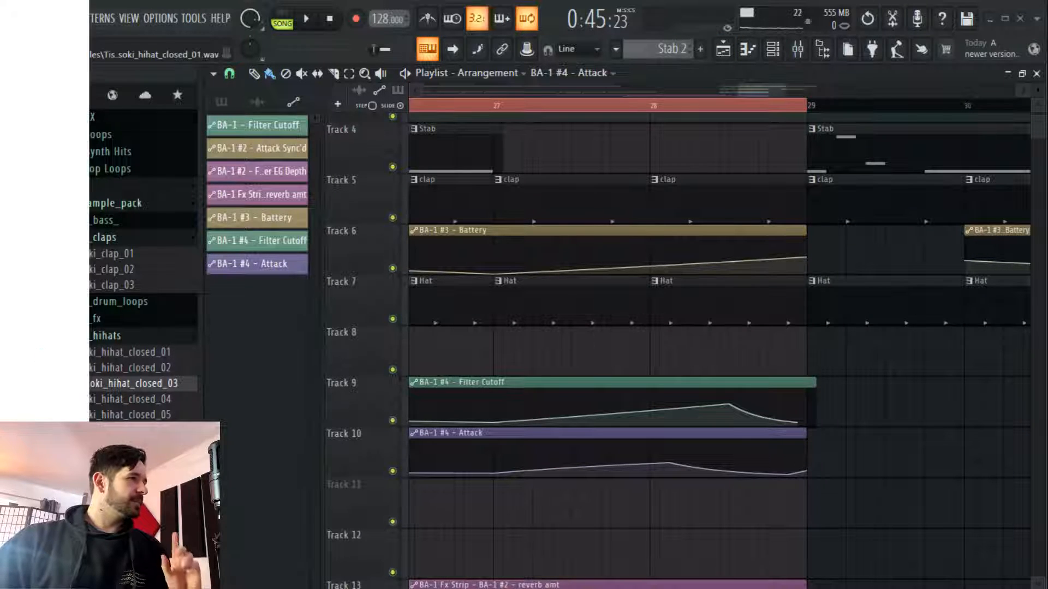
pyautogui.moveTo(44, 199); pyautogui.dragTo(477, 333)
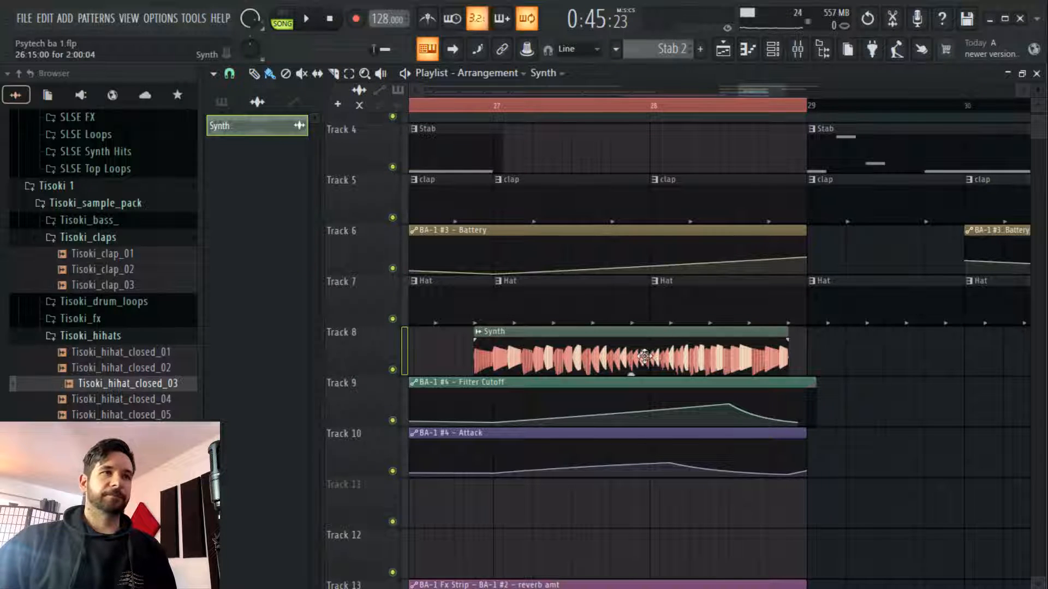
pyautogui.moveTo(651, 358); pyautogui.dragTo(671, 359)
# Set the song position to bar 27 and route the Synth audio clip's channel to mixer Insert 13
pyautogui.doubleClick(668, 350)
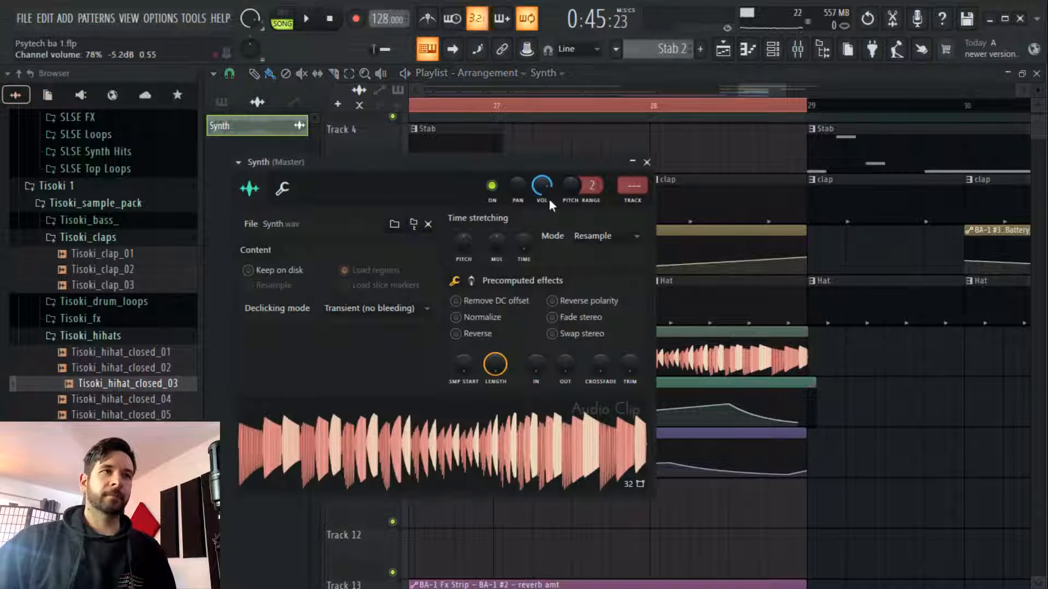
pyautogui.click(498, 108)
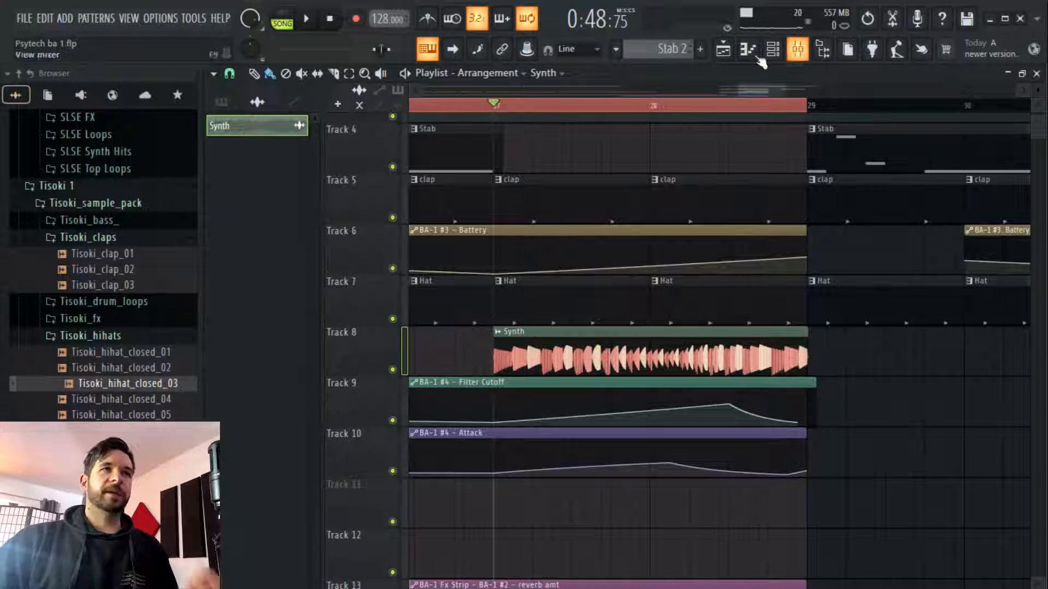
pyautogui.click(797, 49)
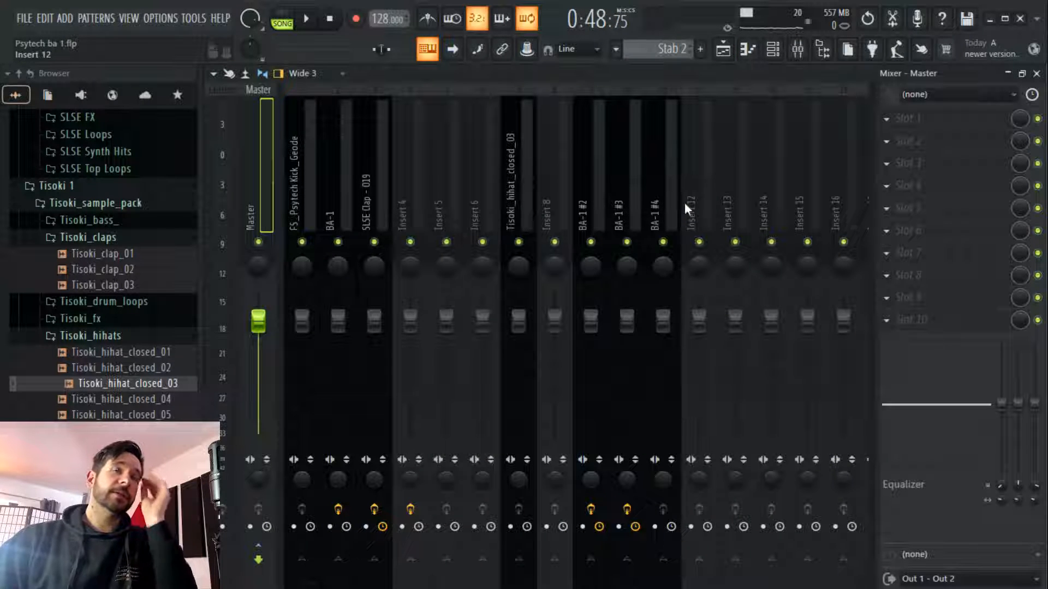
pyautogui.rightClick(666, 202)
pyautogui.click(594, 198)
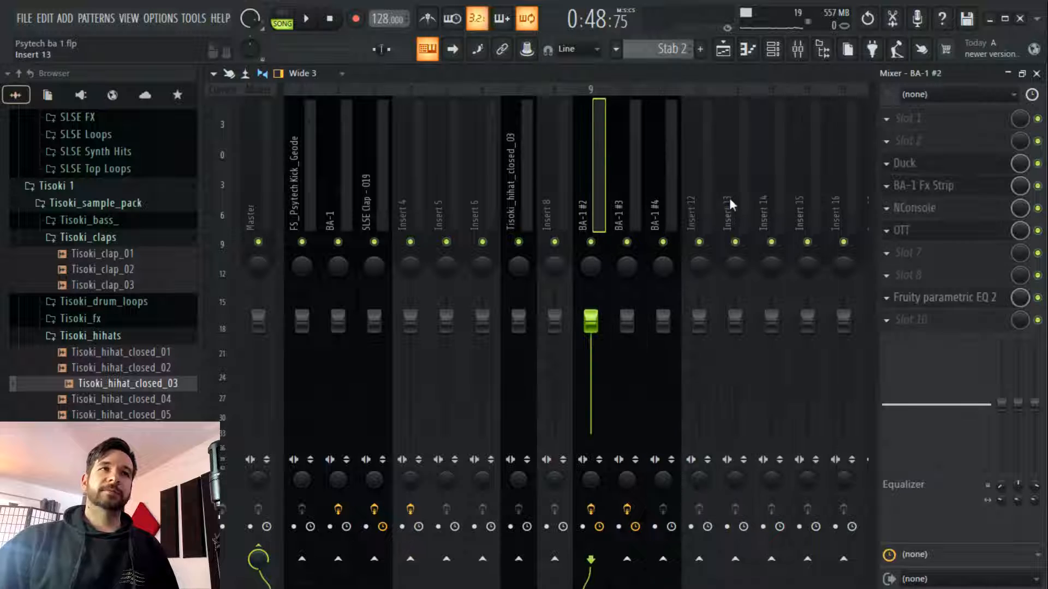
pyautogui.rightClick(730, 199)
pyautogui.moveTo(871, 253)
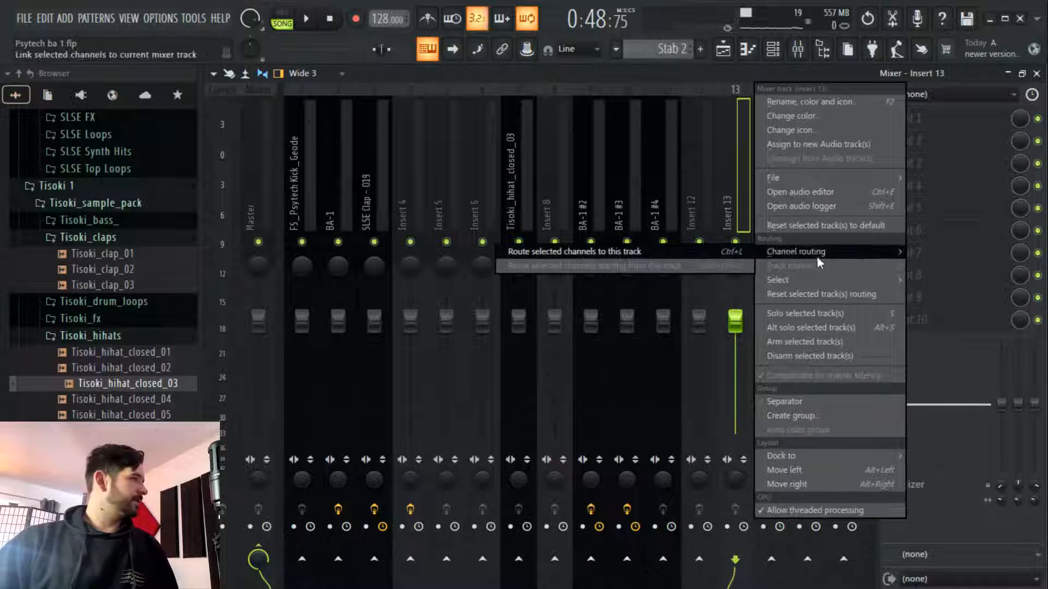
pyautogui.click(674, 253)
# Add Duck to the Synth mixer track with the Synth 3 user preset and the Amount at 55%
pyautogui.click(903, 230)
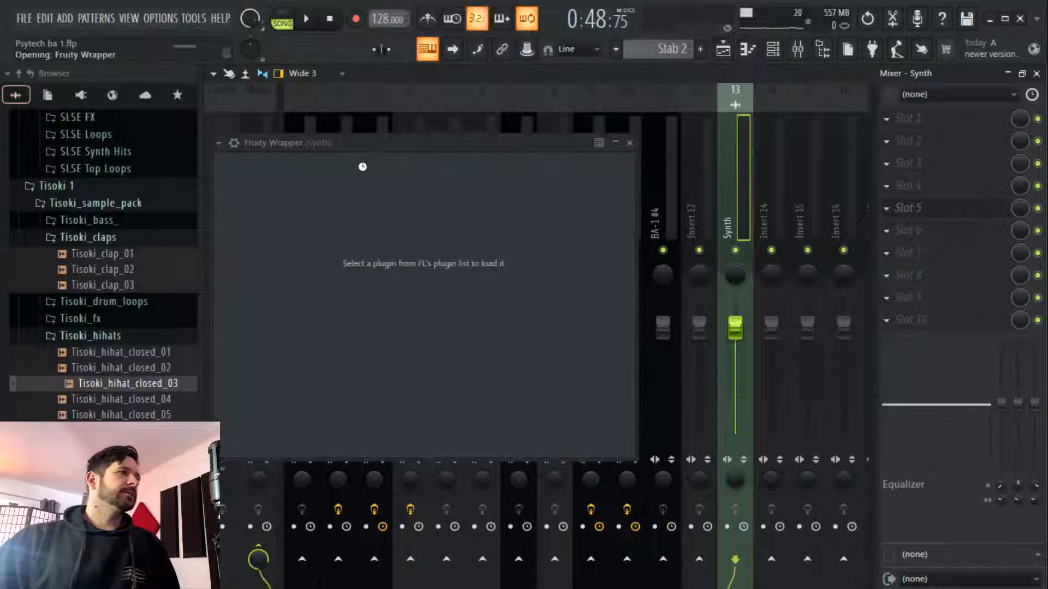
pyautogui.click(488, 170)
pyautogui.moveTo(513, 201)
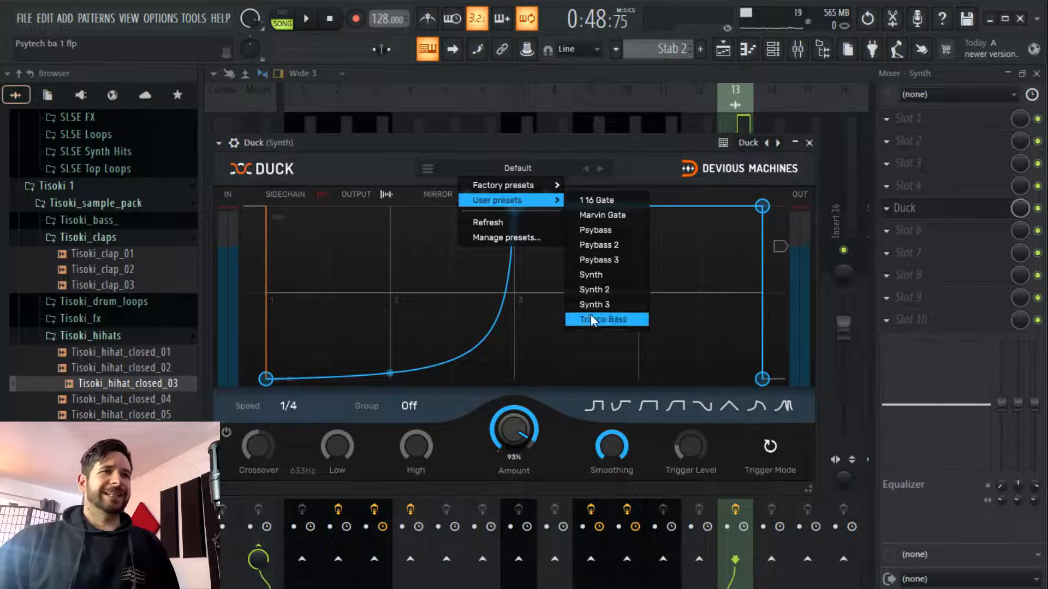
pyautogui.click(590, 319)
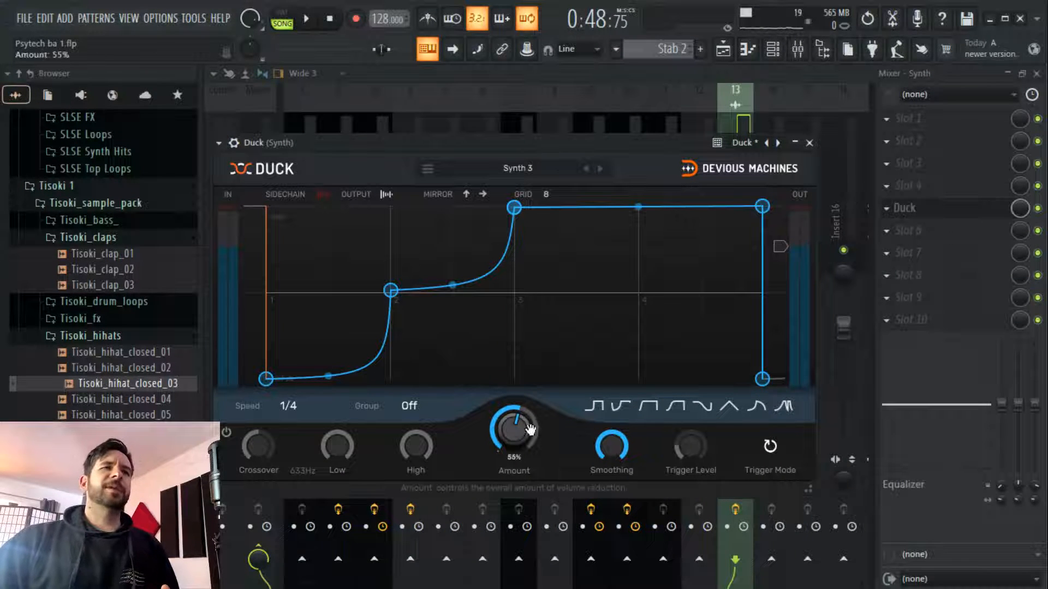
pyautogui.click(724, 51)
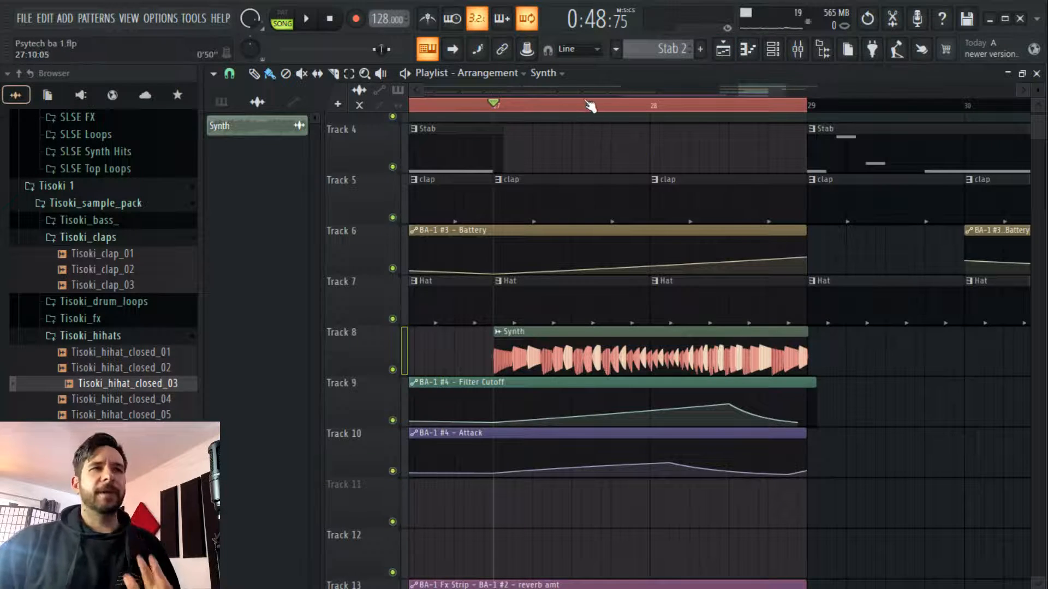
pyautogui.scroll(-3, 589, 105)
# Add Fruity parametric EQ 2 in slot 9 of the Synth mixer track and apply the HP preset, adjusting its low cutoff
pyautogui.click(797, 49)
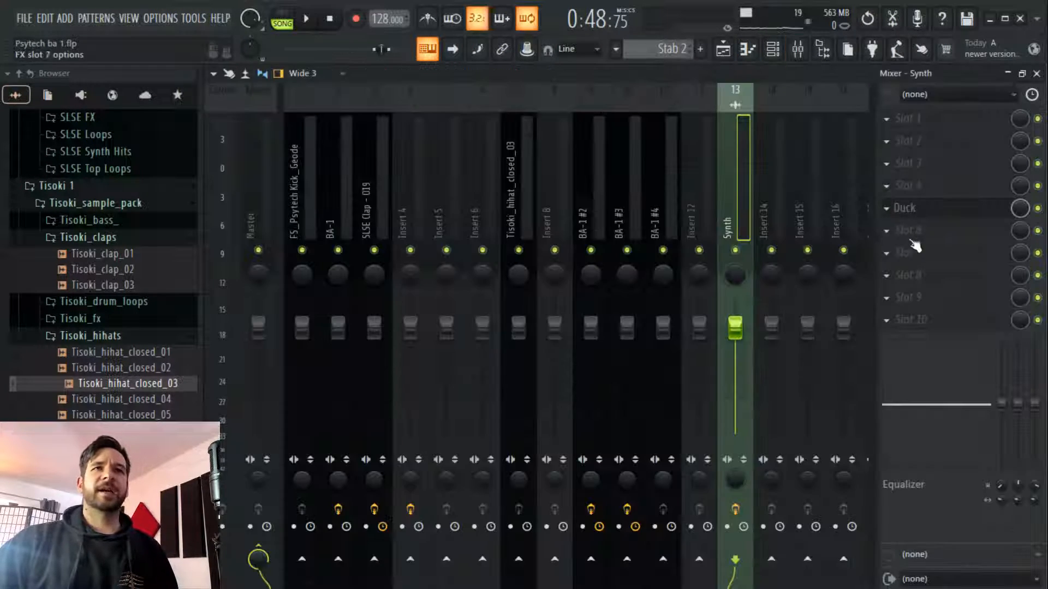
pyautogui.click(953, 297)
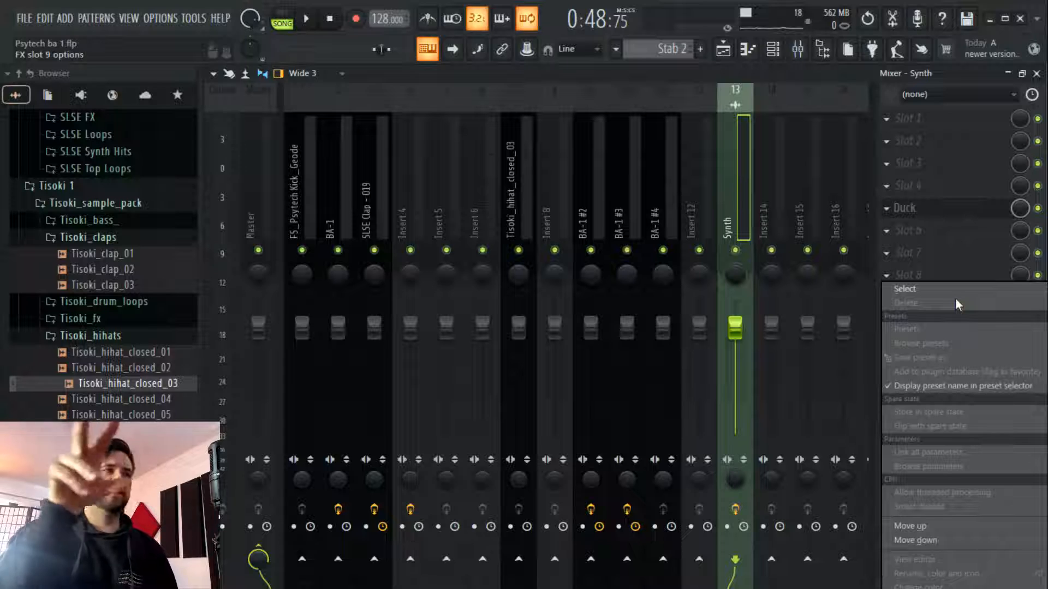
pyautogui.moveTo(953, 291)
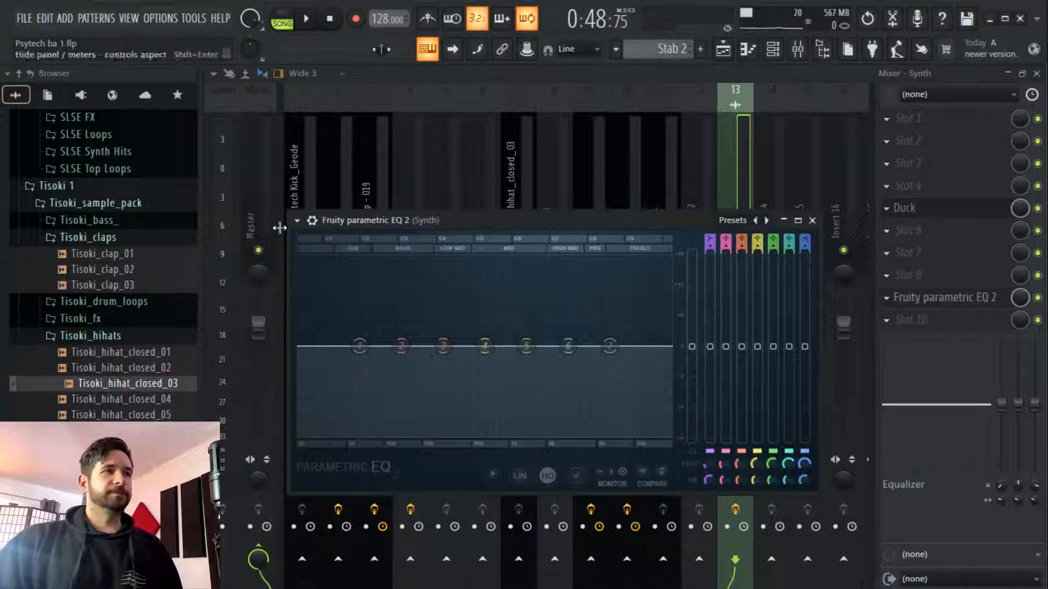
pyautogui.click(296, 220)
pyautogui.moveTo(316, 276)
pyautogui.click(463, 309)
pyautogui.moveTo(450, 345); pyautogui.dragTo(406, 346)
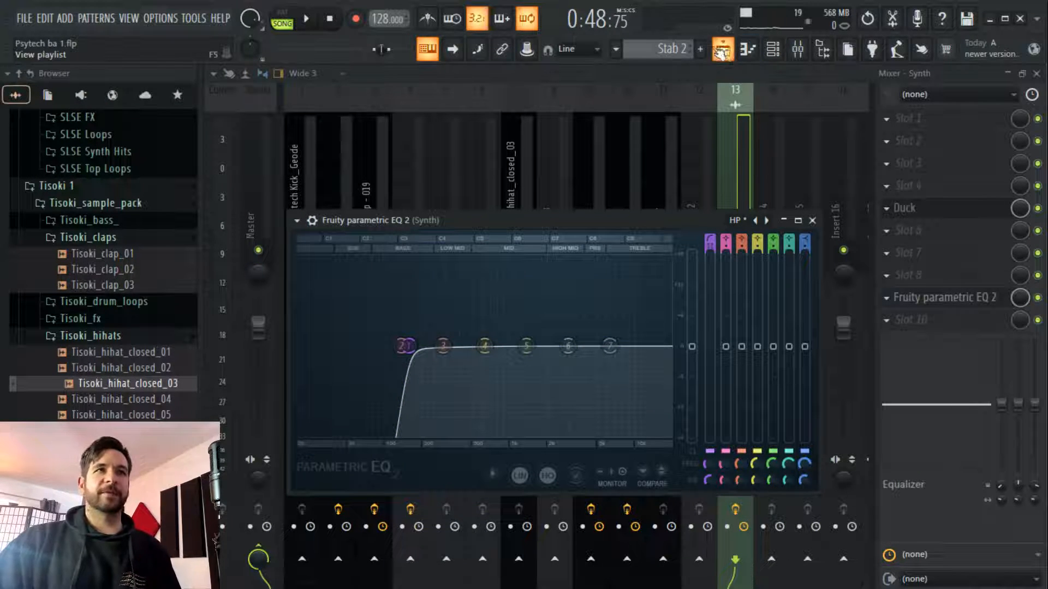
# Play the arrangement from shortly before the bar 25 loop and bring up the mixer while it plays
pyautogui.click(720, 49)
pyautogui.moveTo(497, 106); pyautogui.dragTo(457, 106)
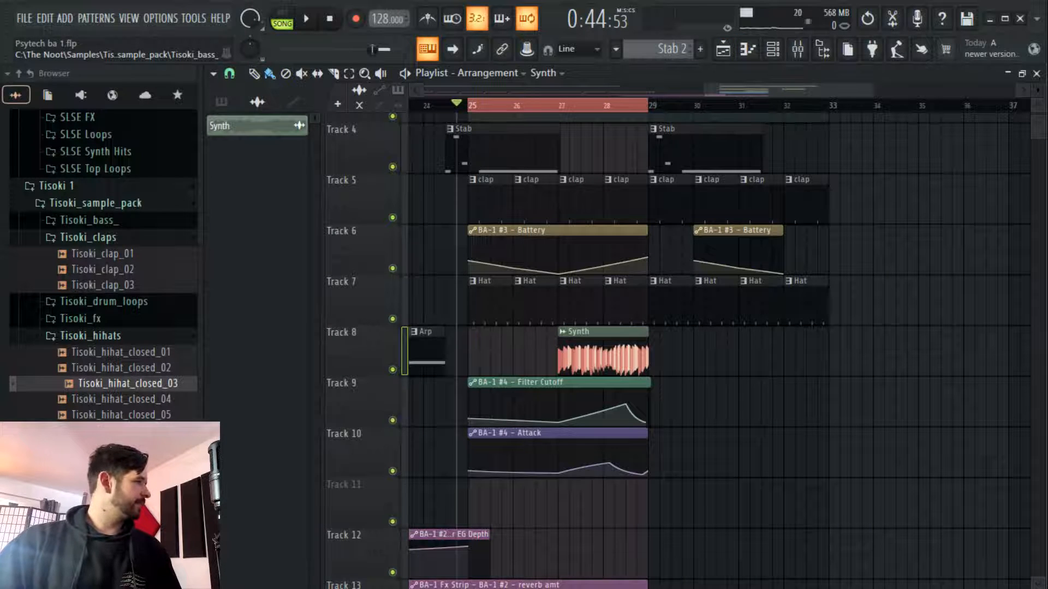
pyautogui.press('space')
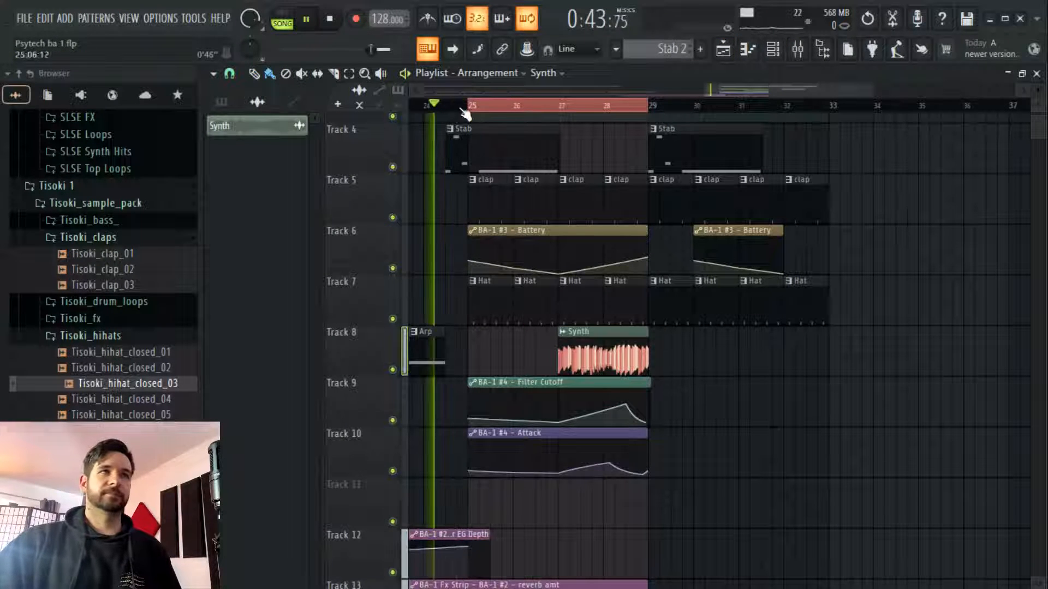
pyautogui.click(797, 49)
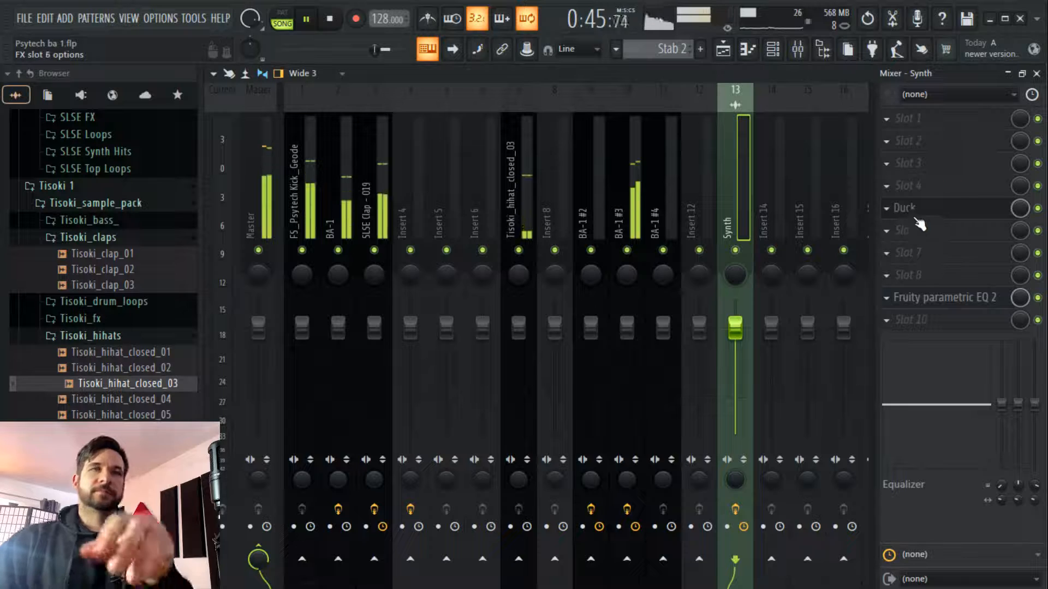
# Move Duck up to slot 4 of the Synth mixer track, then clear the playlist's loop region and play from bar 25
pyautogui.moveTo(942, 201); pyautogui.dragTo(946, 186)
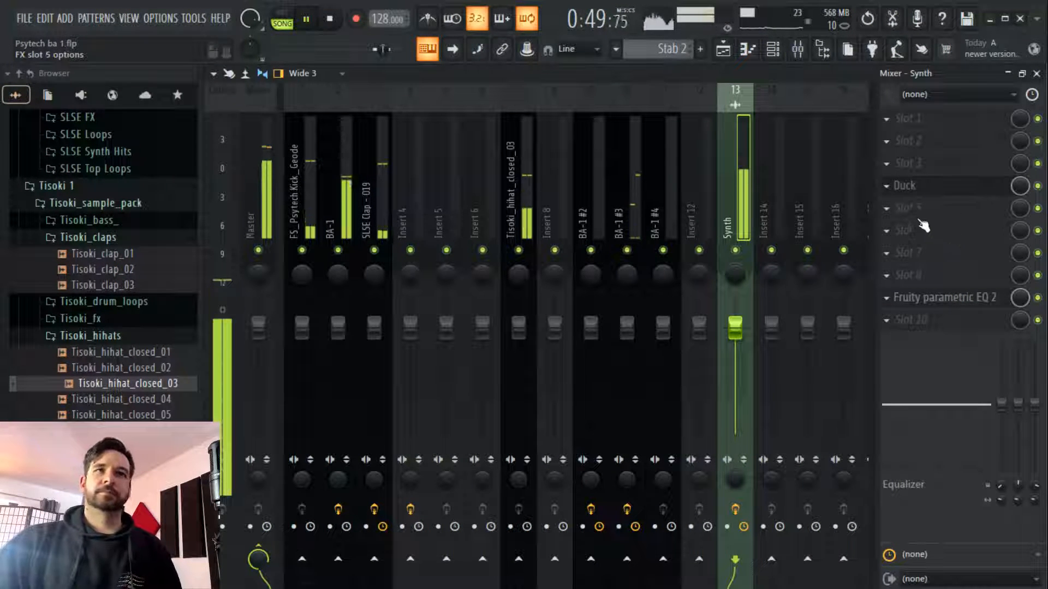
pyautogui.click(723, 50)
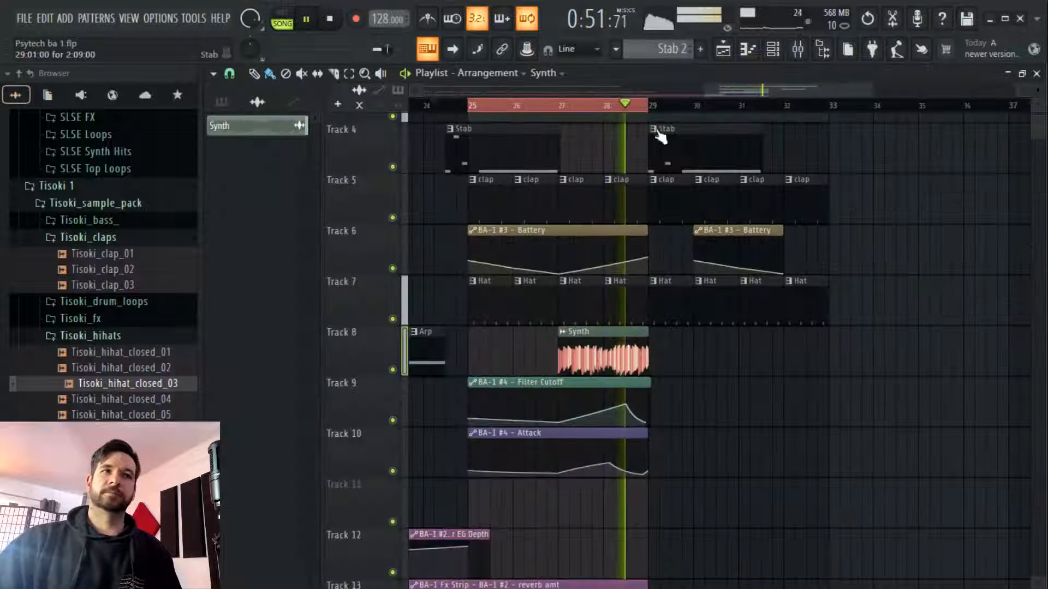
pyautogui.rightClick(653, 109)
pyautogui.scroll(-2, 644, 111)
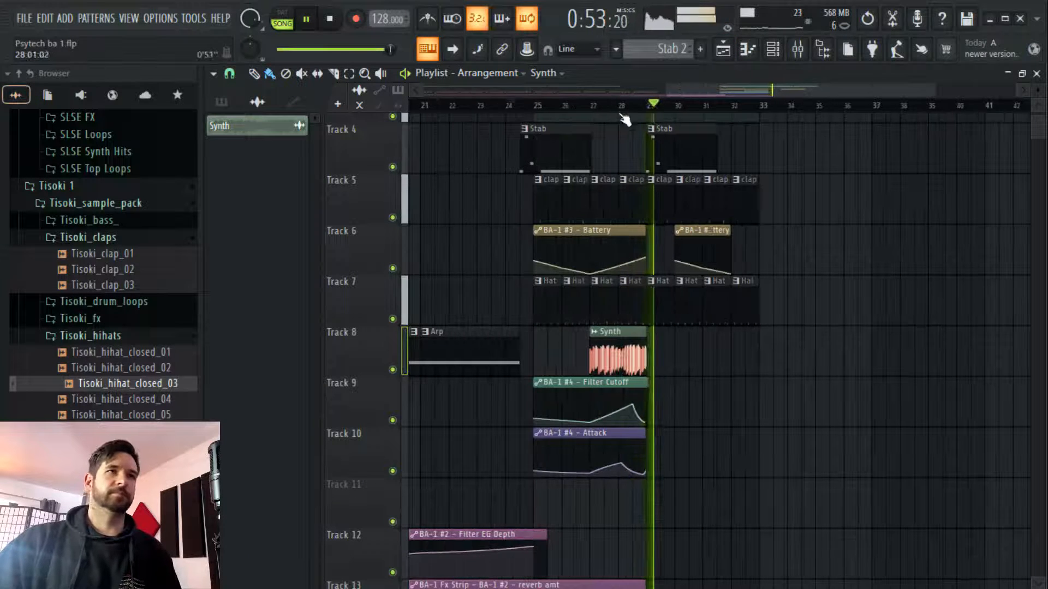
pyautogui.click(532, 109)
pyautogui.scroll(4, 532, 117)
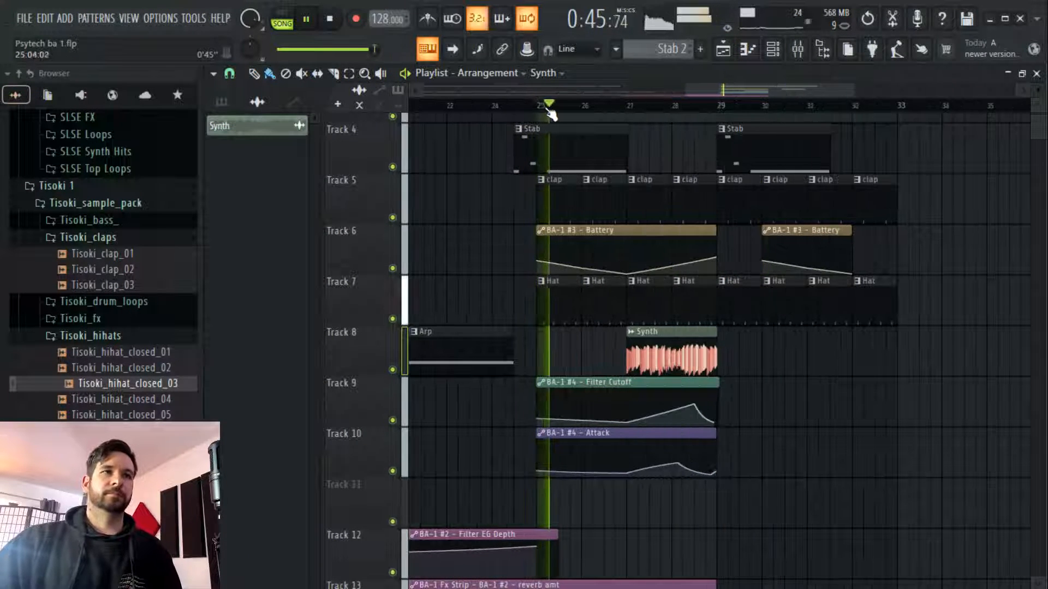
pyautogui.scroll(3, 799, 311)
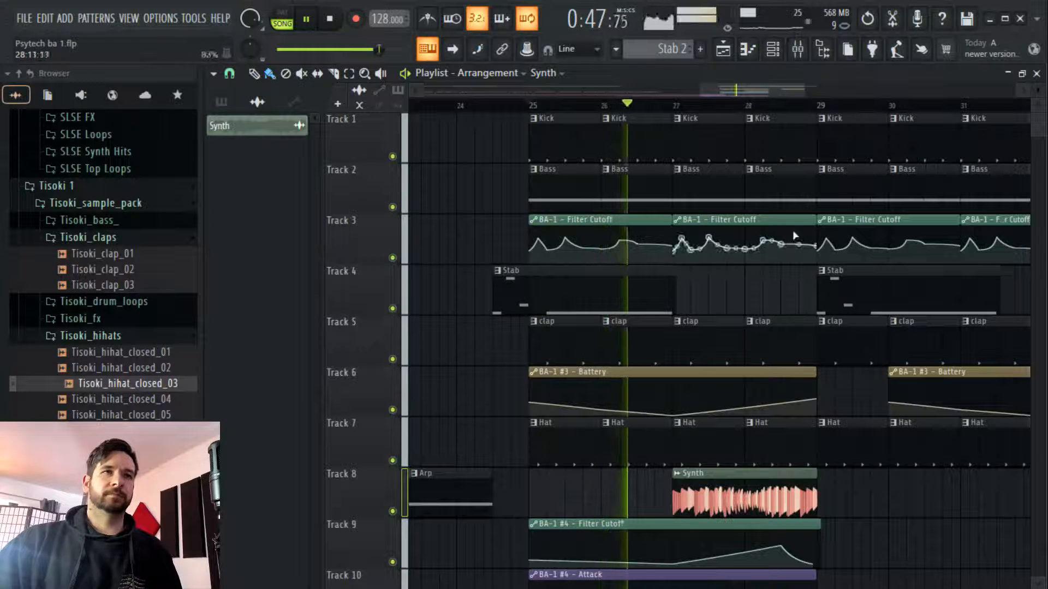
# Cut the Track 1 kick at bar 29 down to short separate slices with gaps between them
pyautogui.scroll(3, 800, 112)
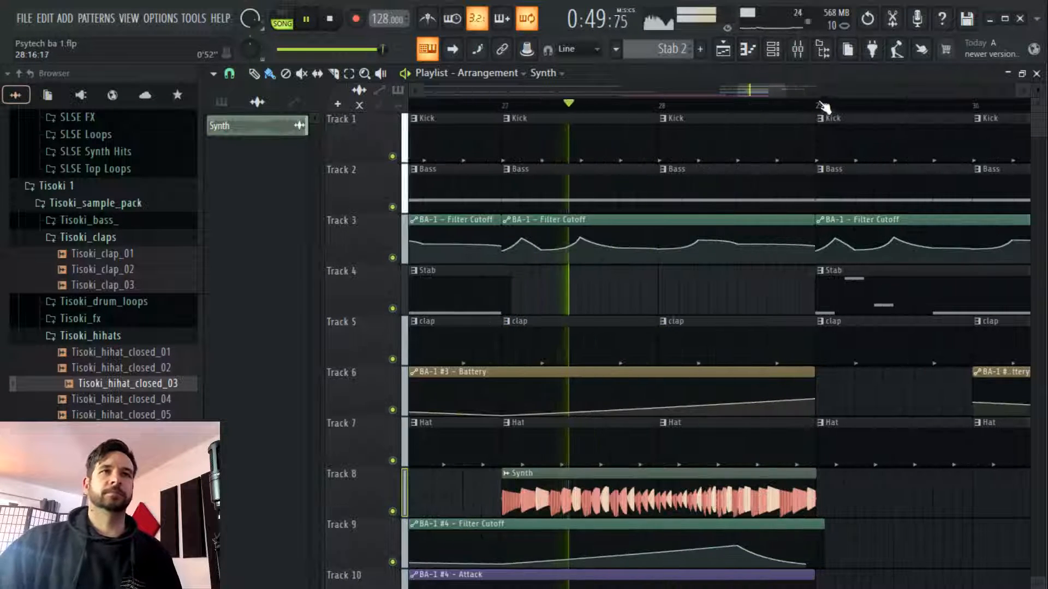
pyautogui.moveTo(967, 123); pyautogui.dragTo(821, 141)
pyautogui.click(876, 150)
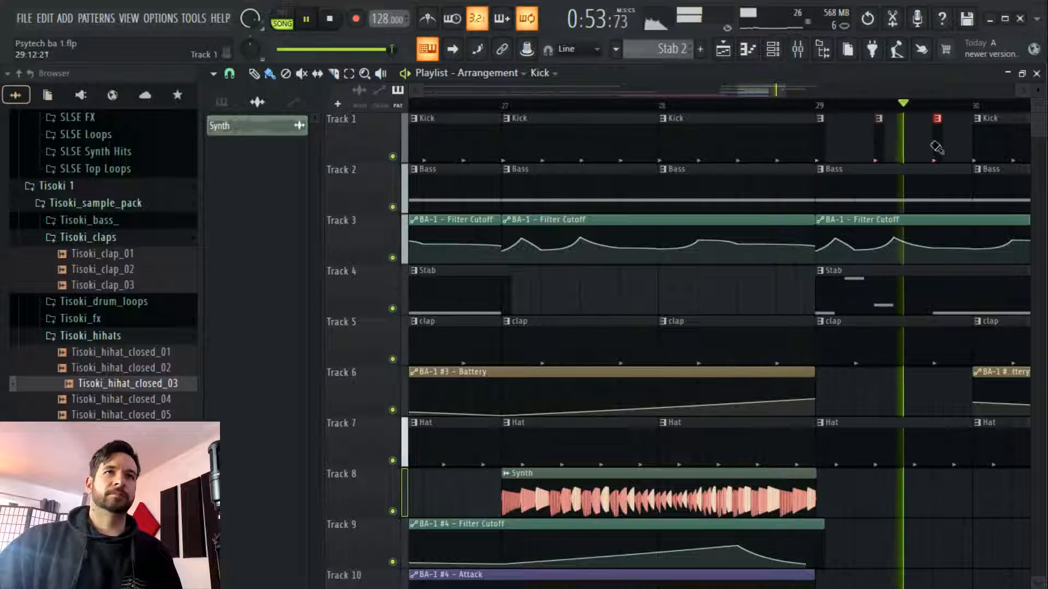
pyautogui.scroll(-2, 977, 109)
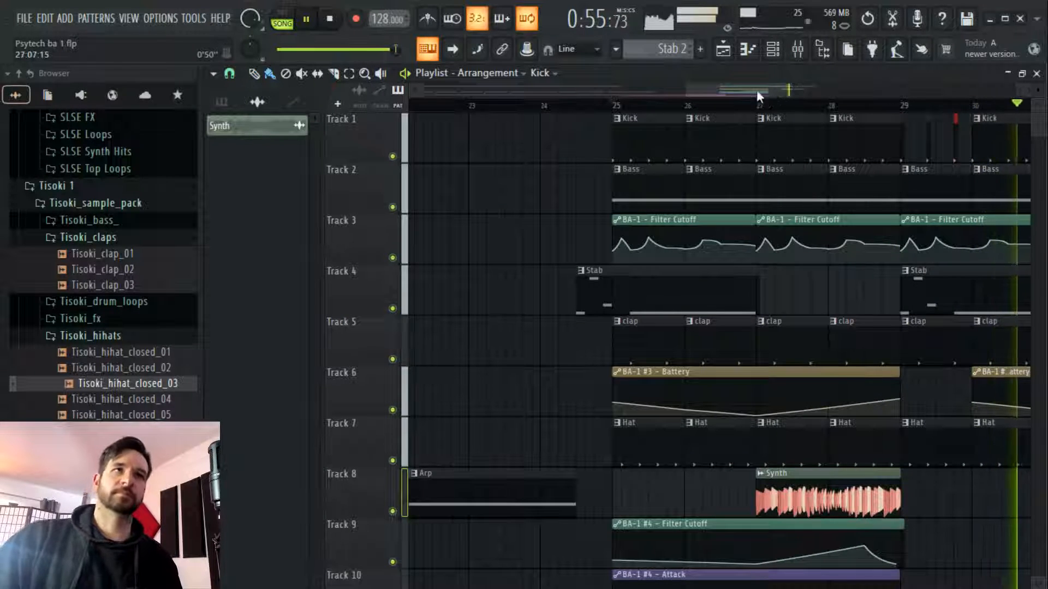
# Trim roughly the first third of bar 29 off the Track 2 bass clip and listen to the transition
pyautogui.click(649, 106)
pyautogui.moveTo(677, 172); pyautogui.dragTo(703, 172)
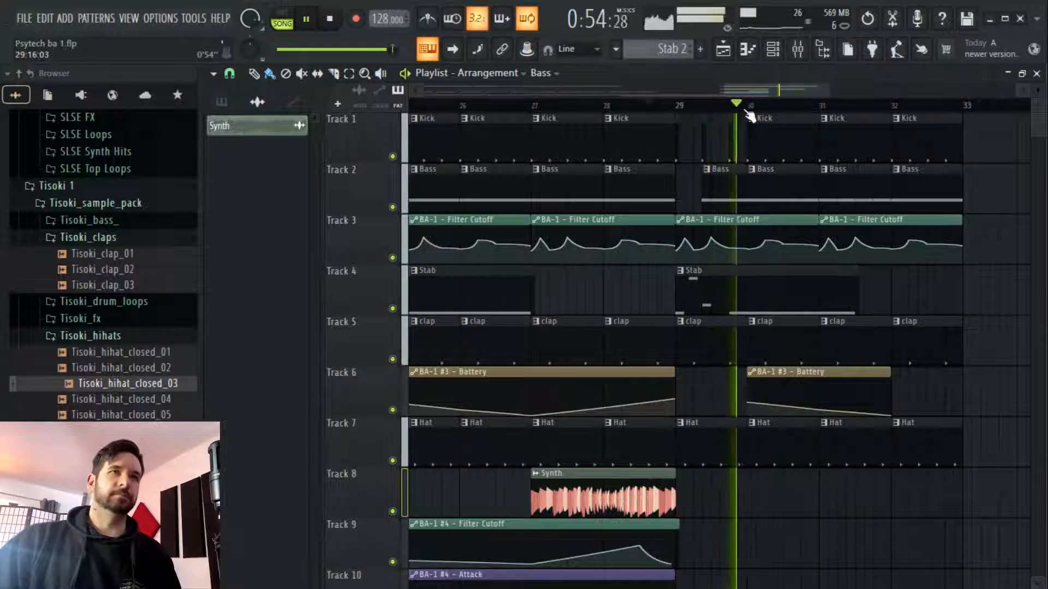
pyautogui.scroll(-3, 686, 110)
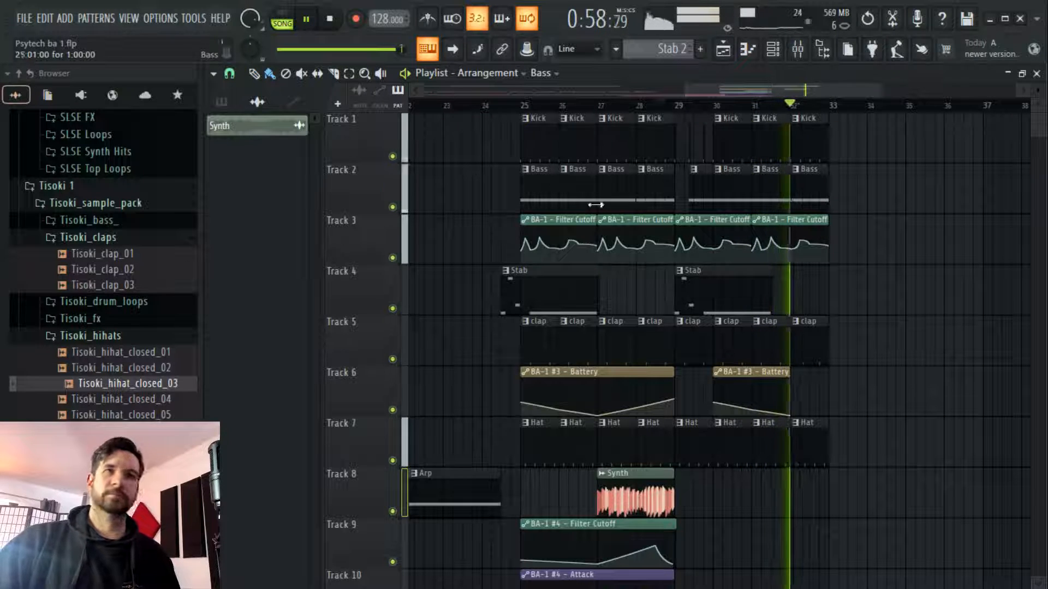
pyautogui.press('space')
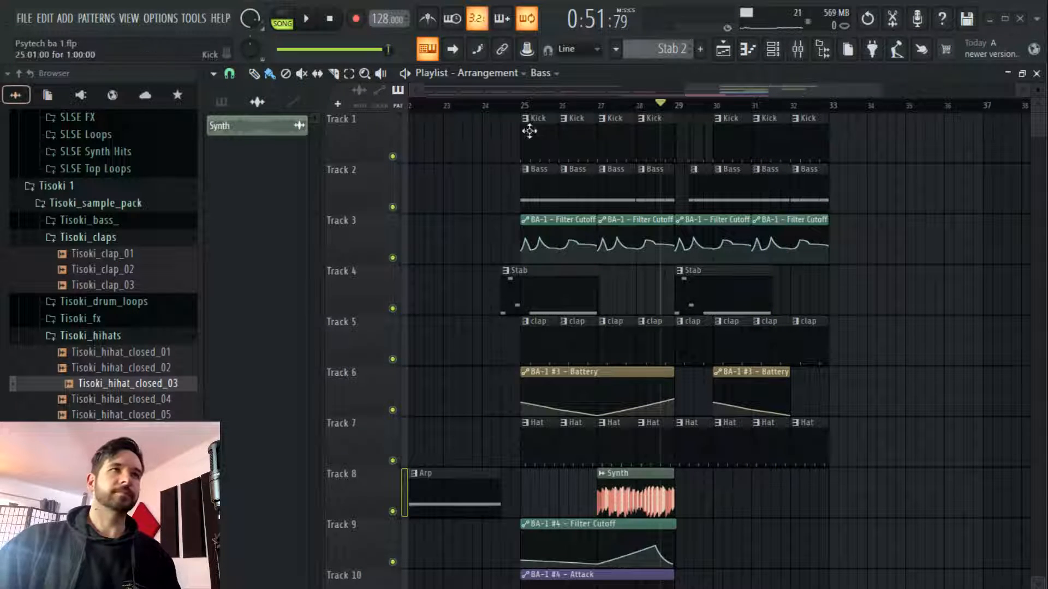
# Duplicate the kick and bass clips on Tracks 1 and 2 to extend them from bar 33 through bar 36
pyautogui.click(523, 108)
pyautogui.moveTo(784, 94); pyautogui.dragTo(776, 98)
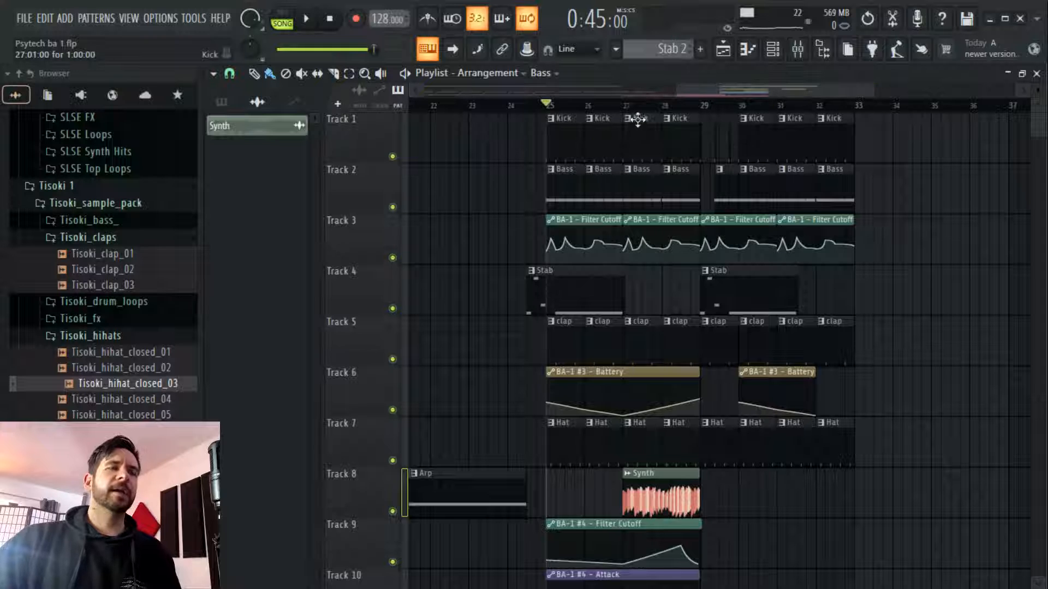
pyautogui.scroll(-4, 581, 125)
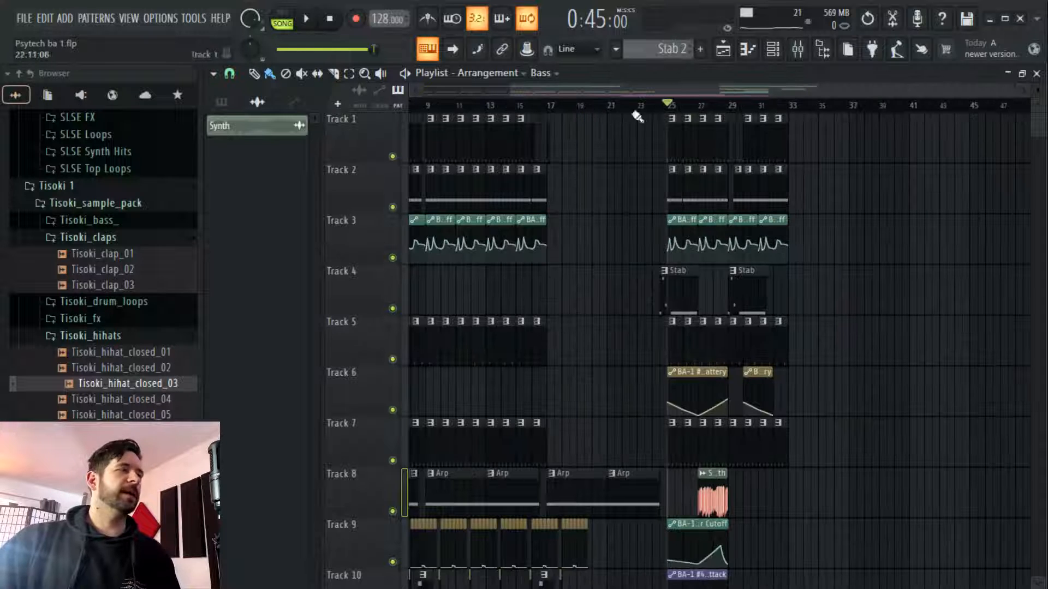
pyautogui.moveTo(812, 112); pyautogui.dragTo(743, 213)
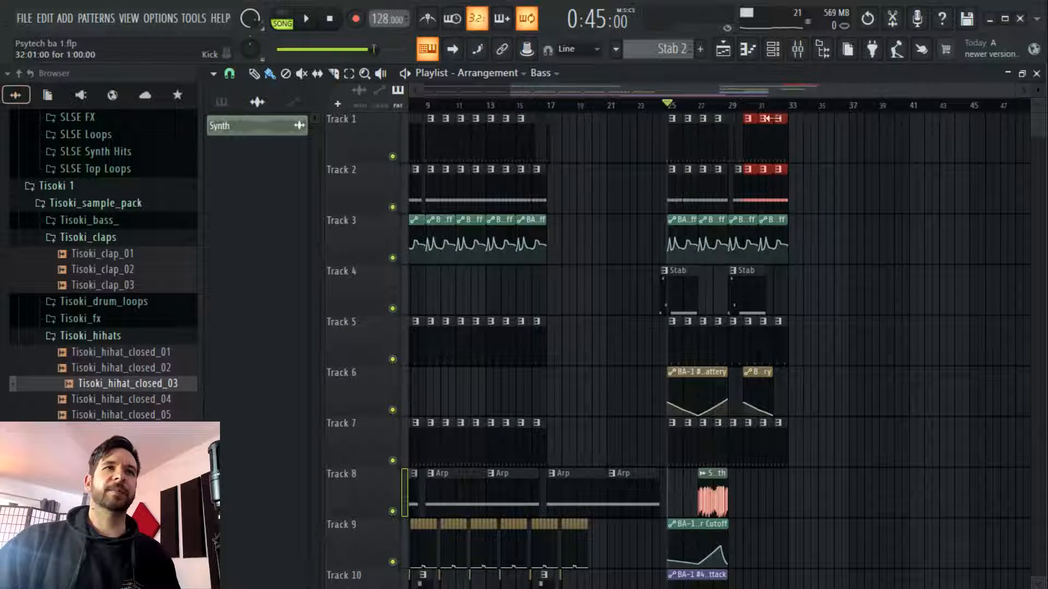
pyautogui.scroll(5, 777, 163)
pyautogui.moveTo(857, 147)
pyautogui.mouseDown()
pyautogui.moveTo(750, 176)
pyautogui.moveTo(852, 164)
pyautogui.mouseUp()
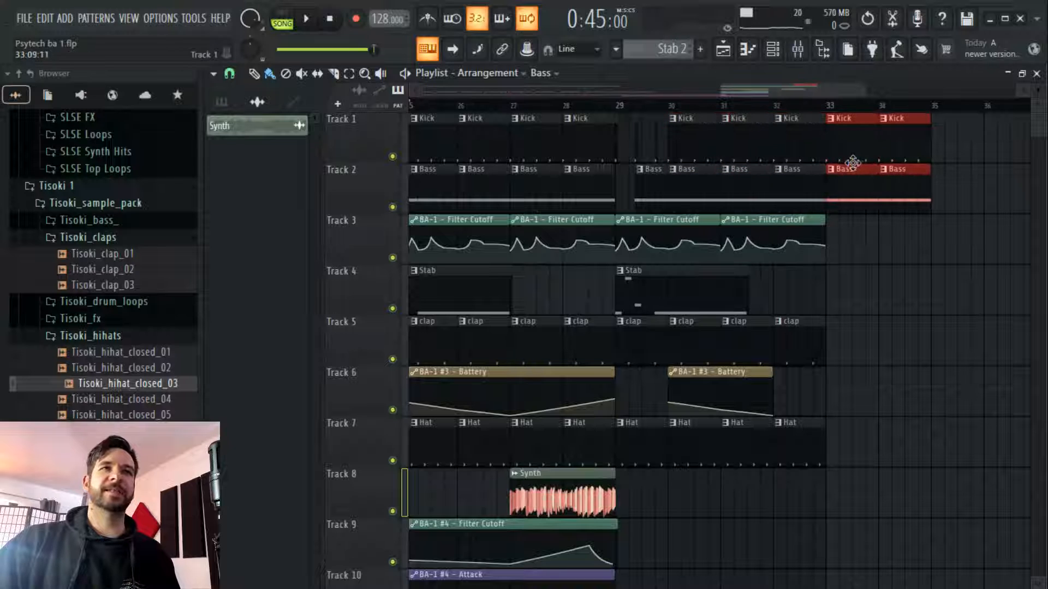
pyautogui.moveTo(937, 132)
pyautogui.mouseDown()
pyautogui.moveTo(841, 178)
pyautogui.moveTo(926, 154)
pyautogui.mouseUp()
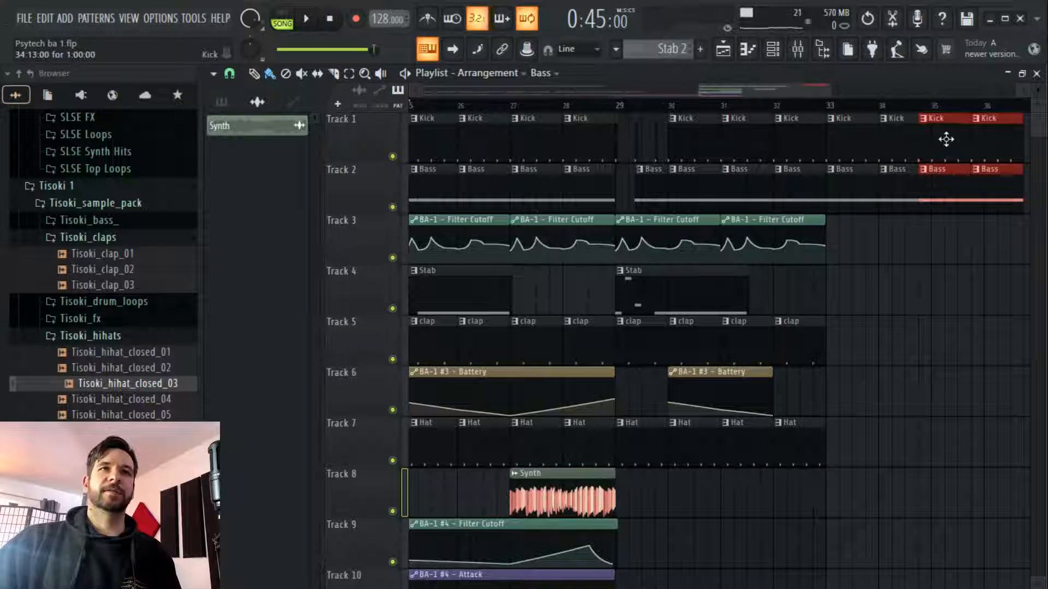
pyautogui.moveTo(816, 85); pyautogui.dragTo(835, 96)
pyautogui.scroll(5, 757, 105)
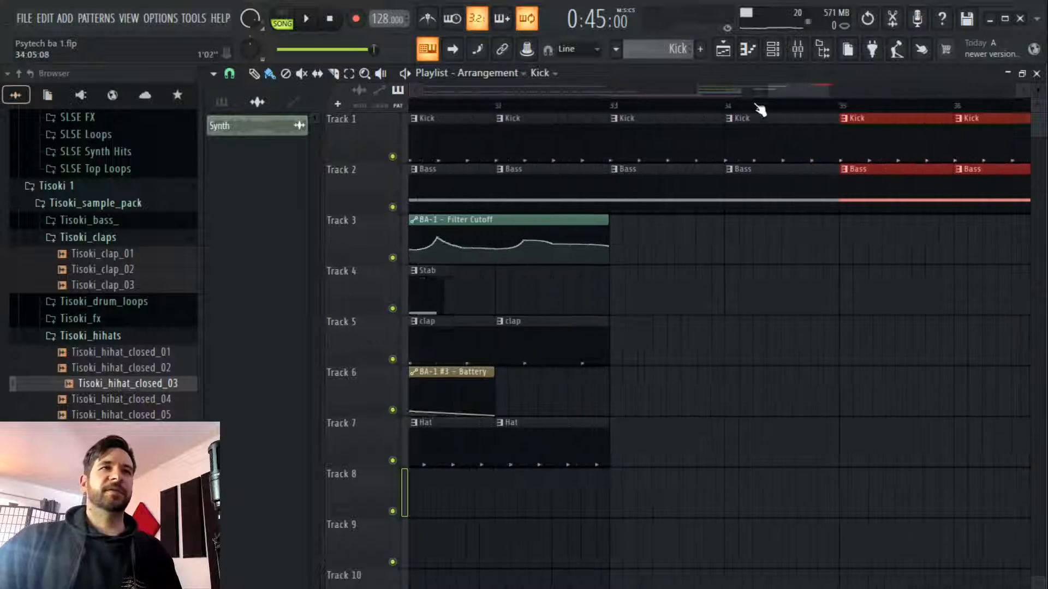
# Make the bass clip at bar 33 unique, delete the bass clip at bar 34, and set the song position to bar 33
pyautogui.keyDown('ctrl'); pyautogui.click(578, 326); pyautogui.keyUp('ctrl')
pyautogui.click(446, 169)
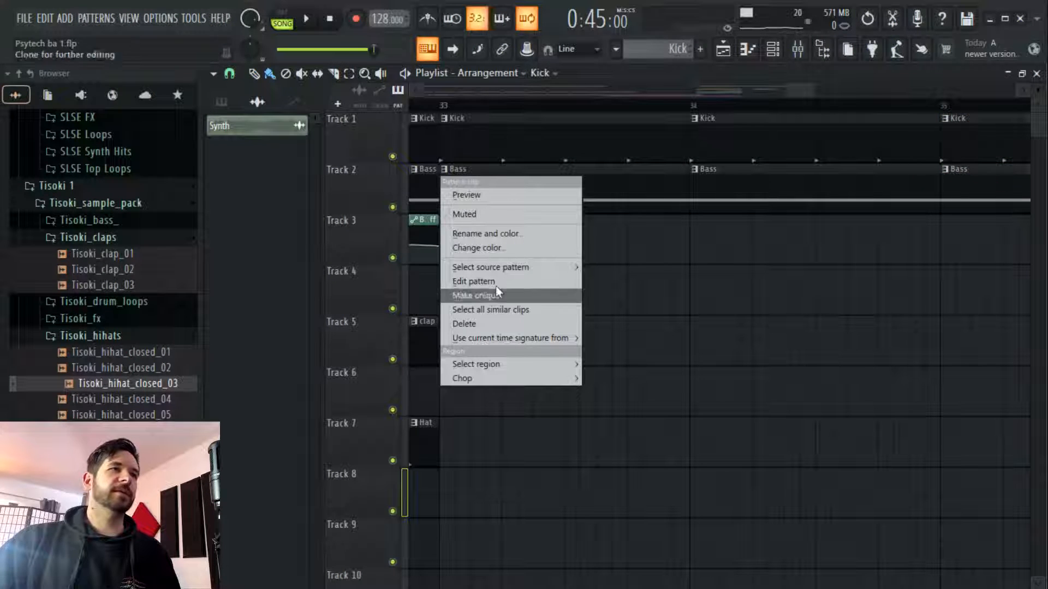
pyautogui.click(505, 297)
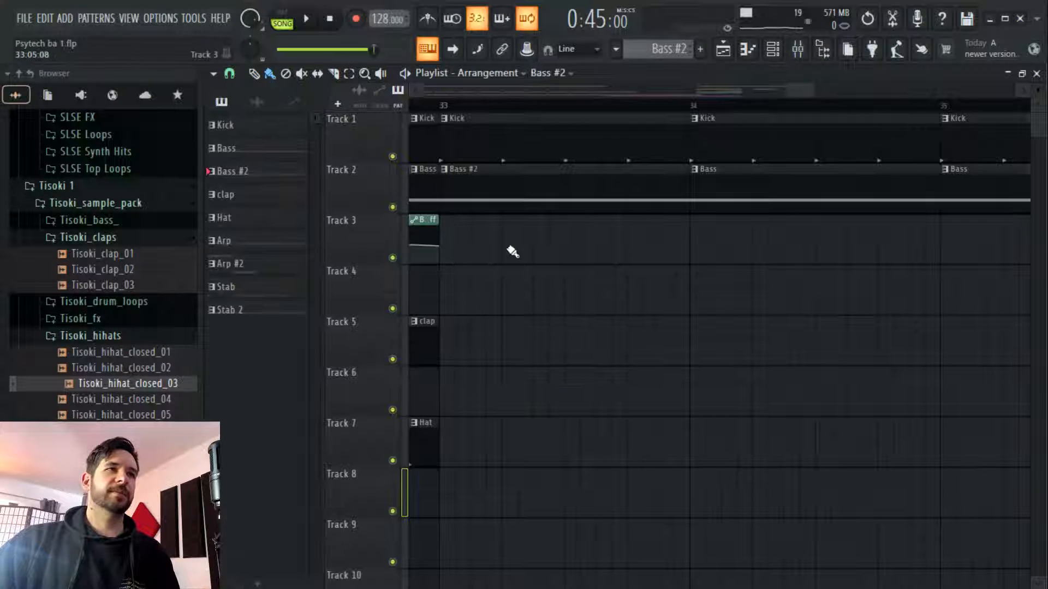
pyautogui.rightClick(727, 184)
pyautogui.click(441, 105)
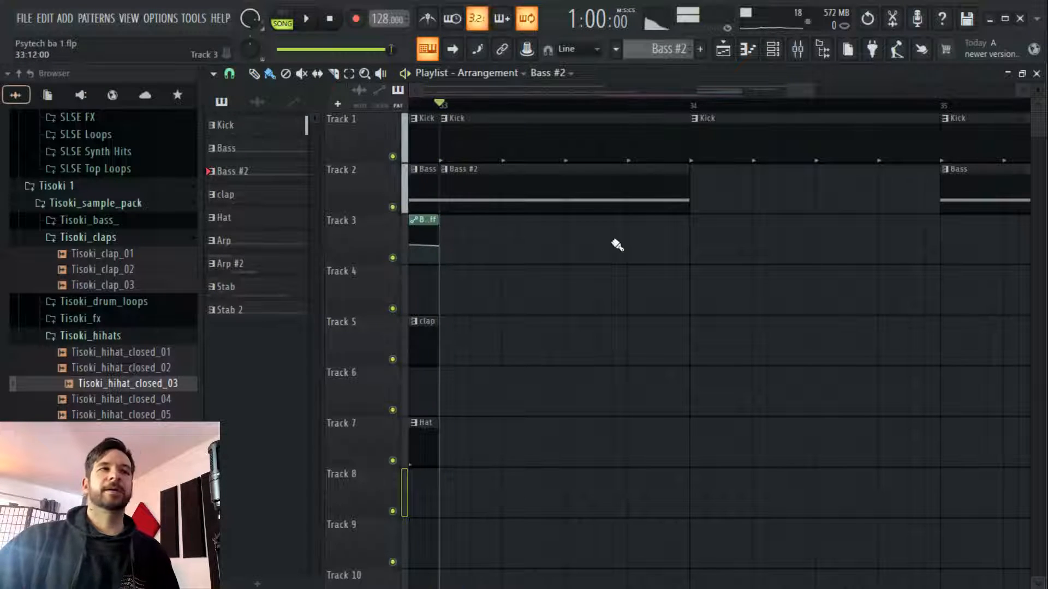
# In the Bass #2 pattern, shorten the four E2 notes by half and fill each gap with an equally short E3 note
pyautogui.doubleClick(559, 193)
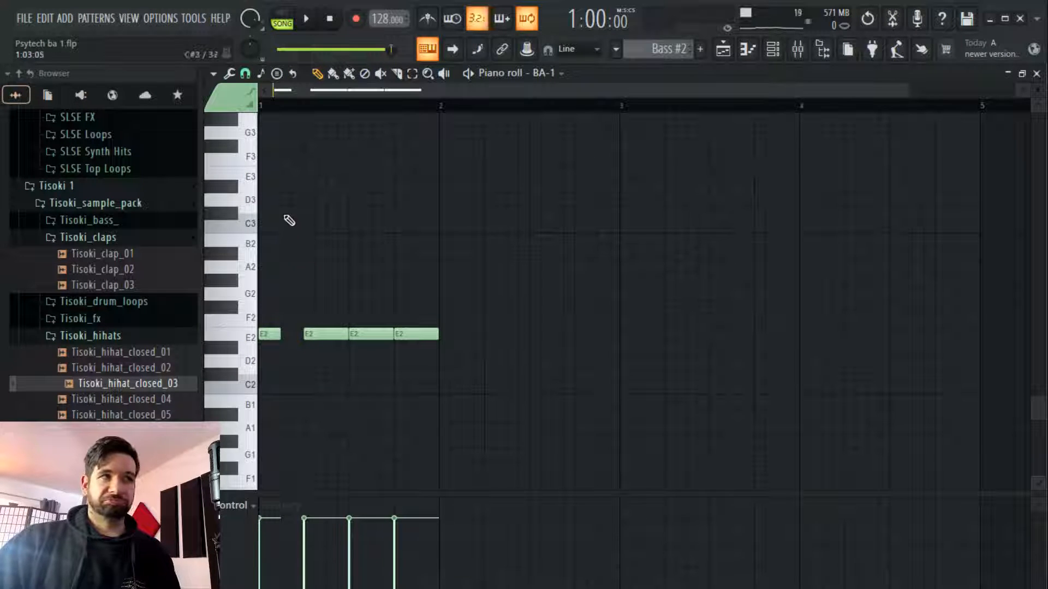
pyautogui.click(289, 173)
pyautogui.rightClick(327, 337)
pyautogui.click(302, 332)
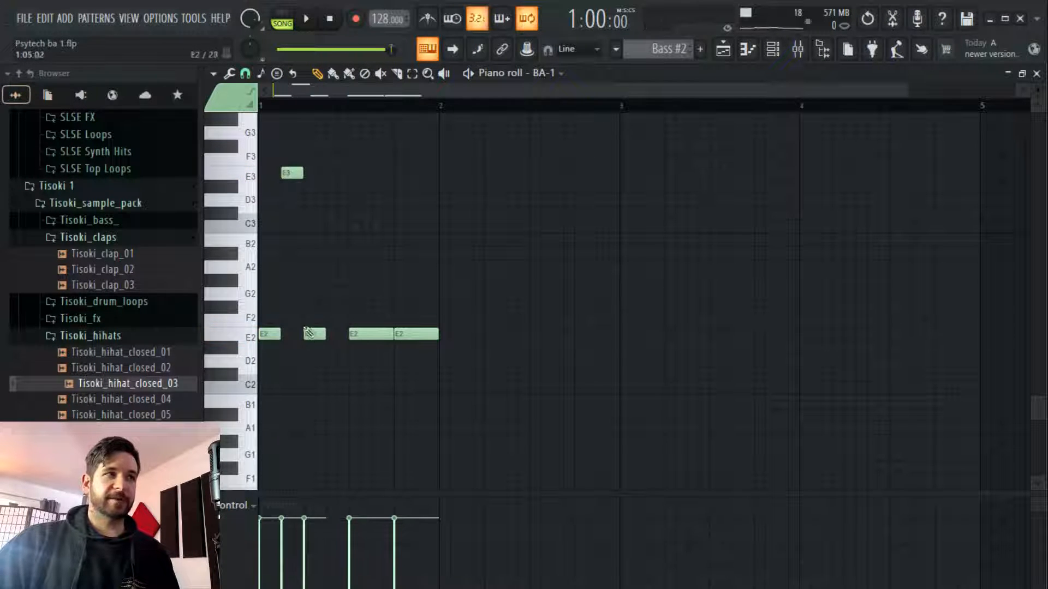
pyautogui.click(330, 173)
pyautogui.rightClick(363, 334)
pyautogui.click(351, 333)
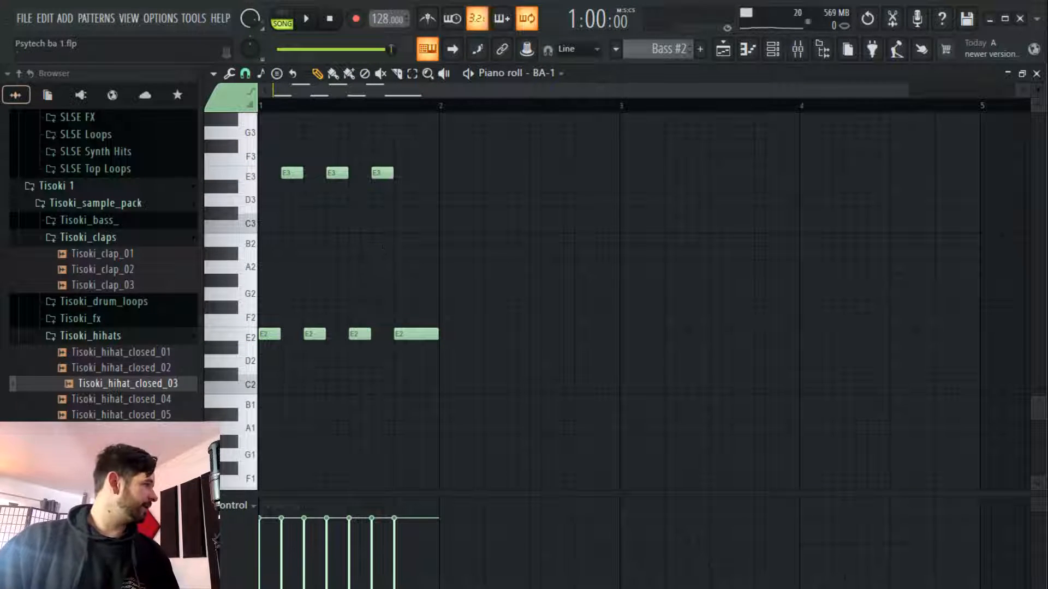
pyautogui.click(309, 19)
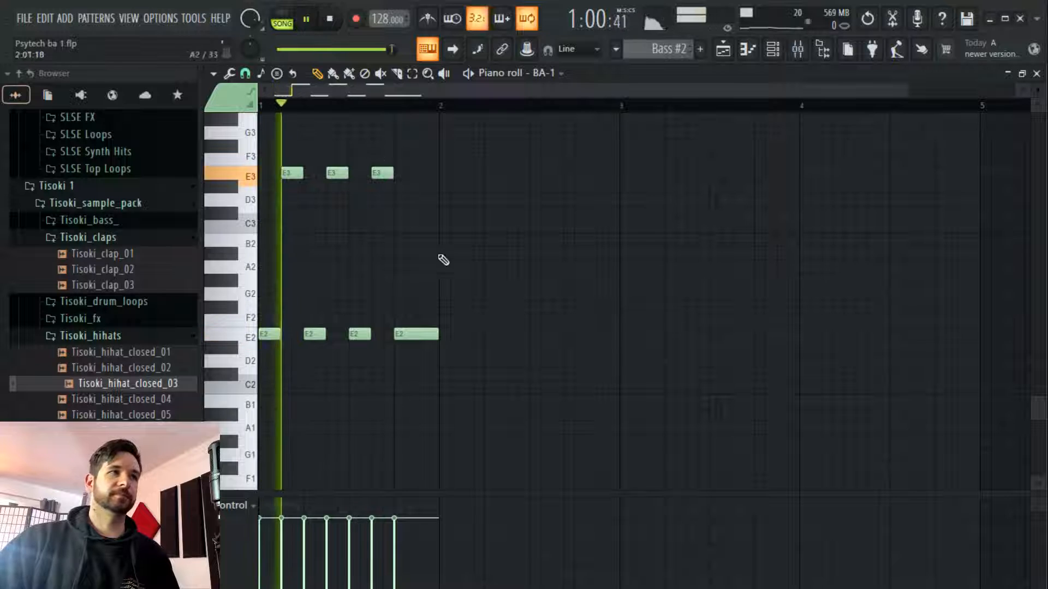
pyautogui.rightClick(409, 335)
pyautogui.click(404, 334)
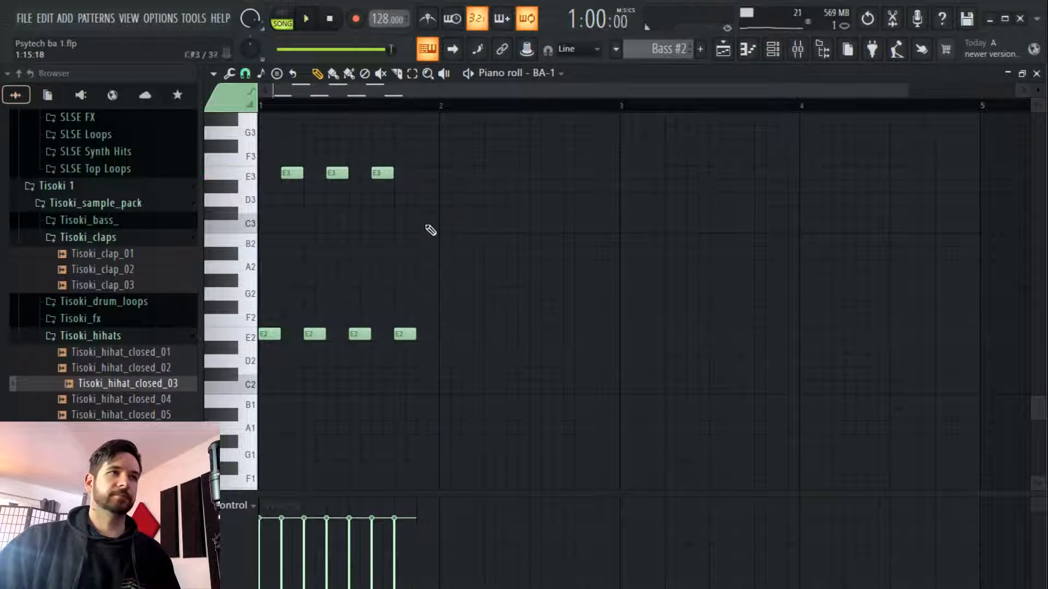
pyautogui.click(421, 172)
# Loop bar 33 in the playlist and place the BA-1 Filter Cutoff automation clip on Track 3 at its start
pyautogui.click(723, 49)
pyautogui.moveTo(678, 110); pyautogui.dragTo(443, 129)
pyautogui.click(428, 233)
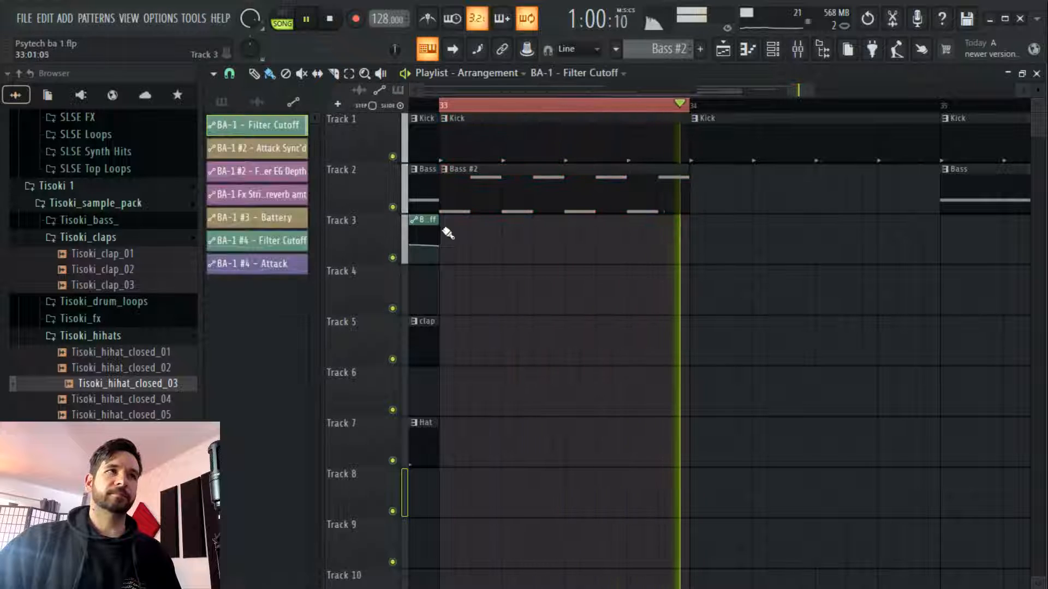
pyautogui.click(448, 233)
# Copy the clap clip on Track 5 and the hat clip on Track 7 to bar 33
pyautogui.scroll(-5, 524, 107)
pyautogui.moveTo(801, 92); pyautogui.dragTo(765, 95)
pyautogui.moveTo(813, 316); pyautogui.dragTo(699, 437)
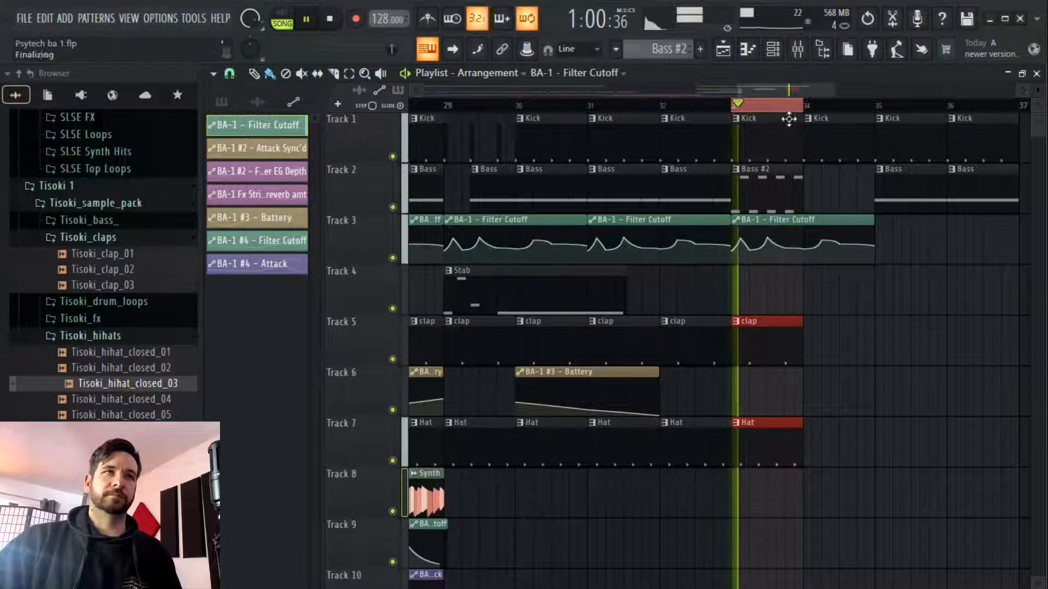
# Swap the octaves in the Bass #2 pattern, raising the E2 notes to E3 and lowering the in-between E3 notes to E2
pyautogui.scroll(4, 760, 109)
pyautogui.click(747, 190)
pyautogui.doubleClick(746, 190)
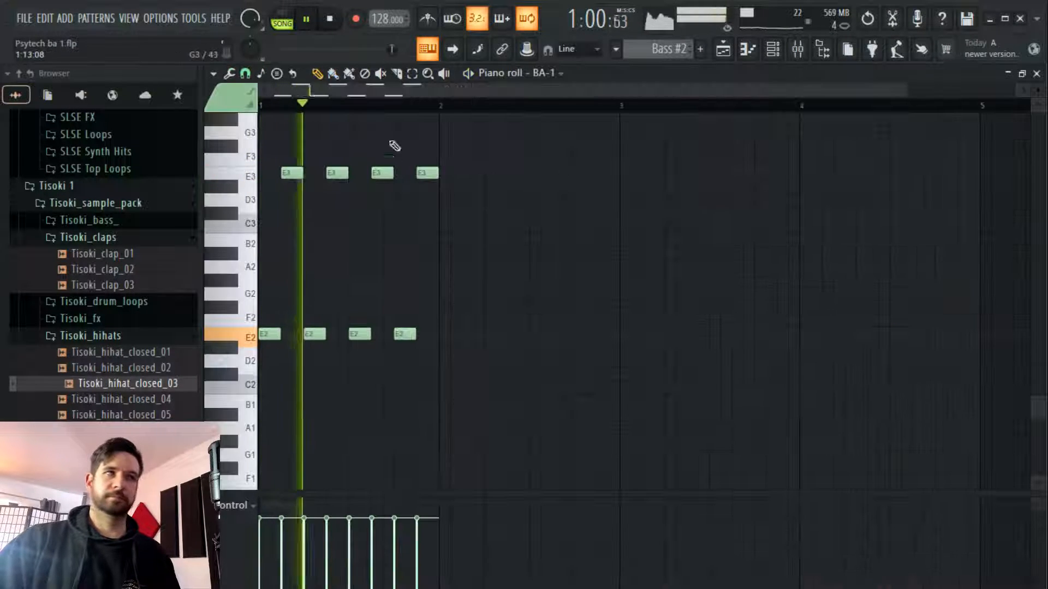
pyautogui.moveTo(348, 194); pyautogui.dragTo(287, 206)
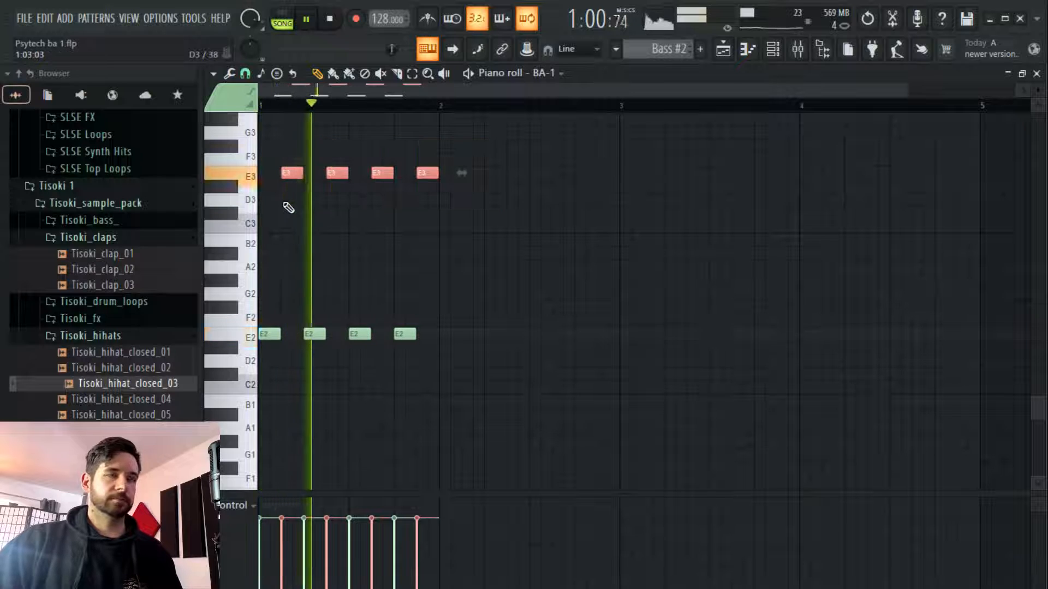
pyautogui.scroll(5, 293, 118)
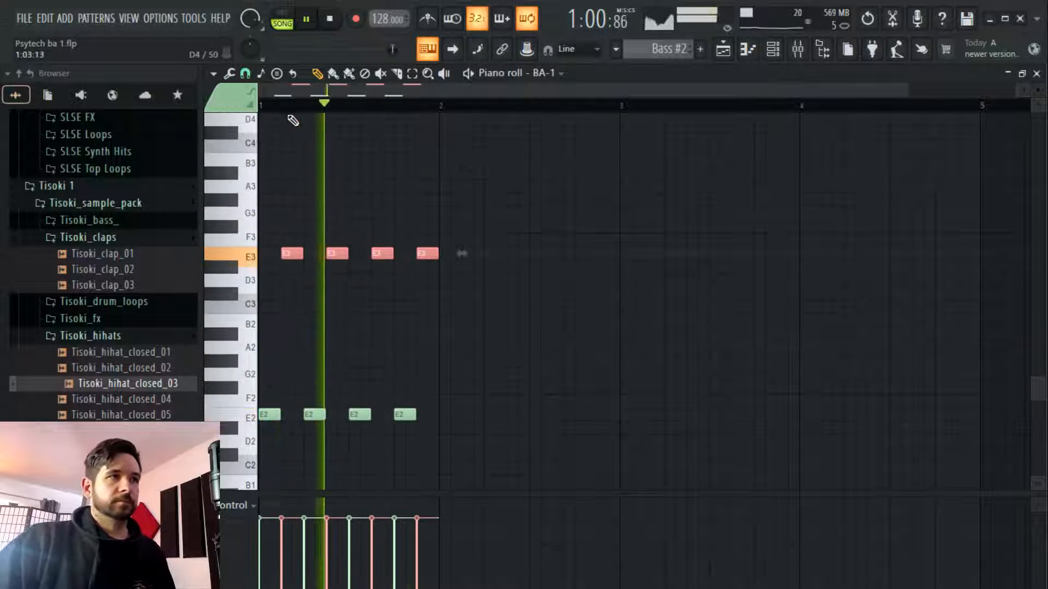
pyautogui.scroll(-4, 370, 264)
pyautogui.moveTo(289, 214); pyautogui.dragTo(290, 375)
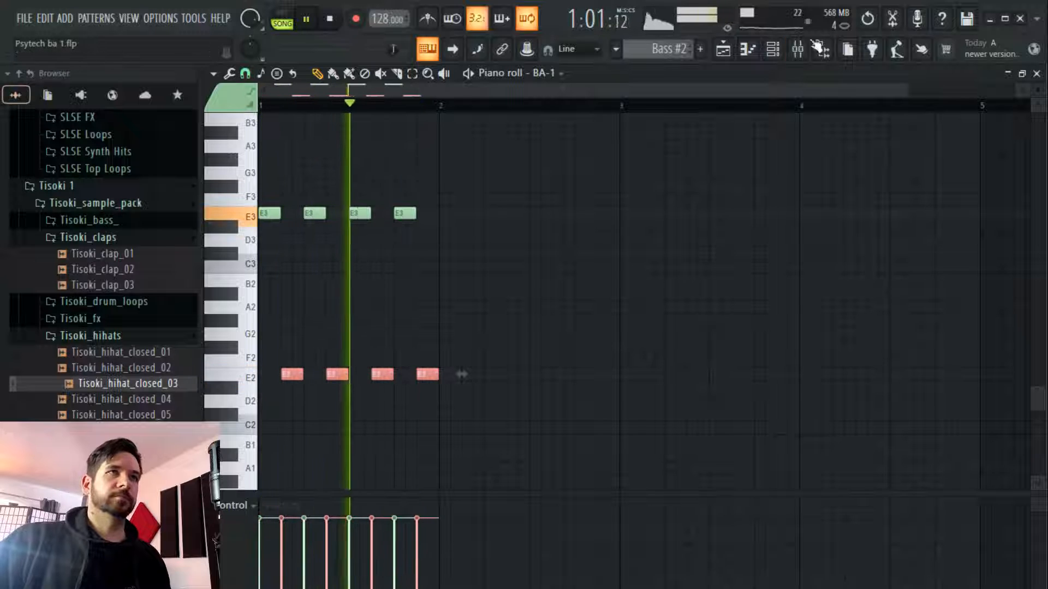
# Raise the Gliss amount slightly on the BA-1 bass synth and audition its Chorus amount, returning Chorus to zero
pyautogui.click(773, 51)
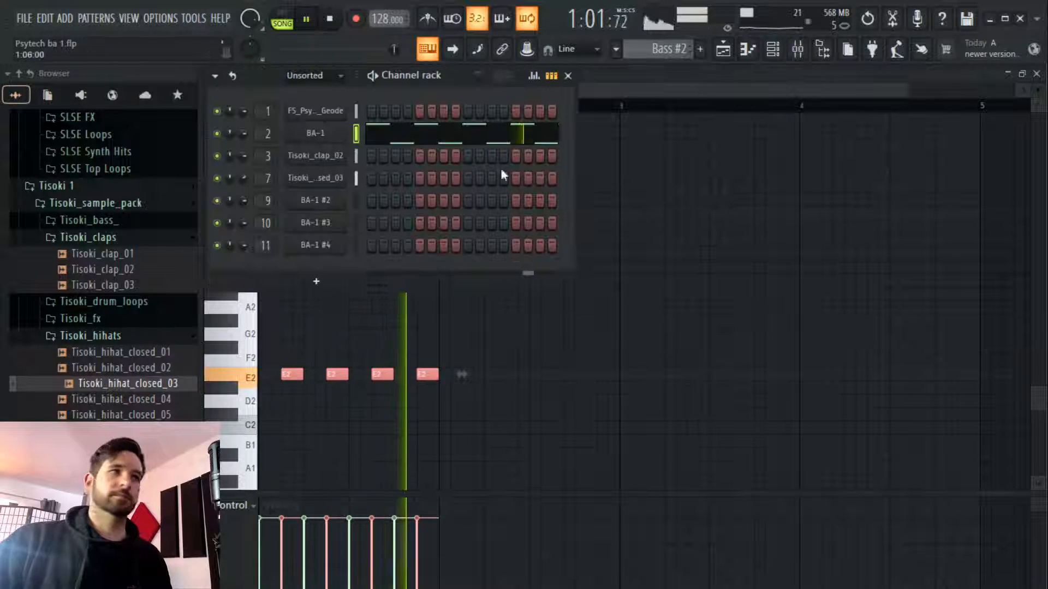
pyautogui.click(330, 134)
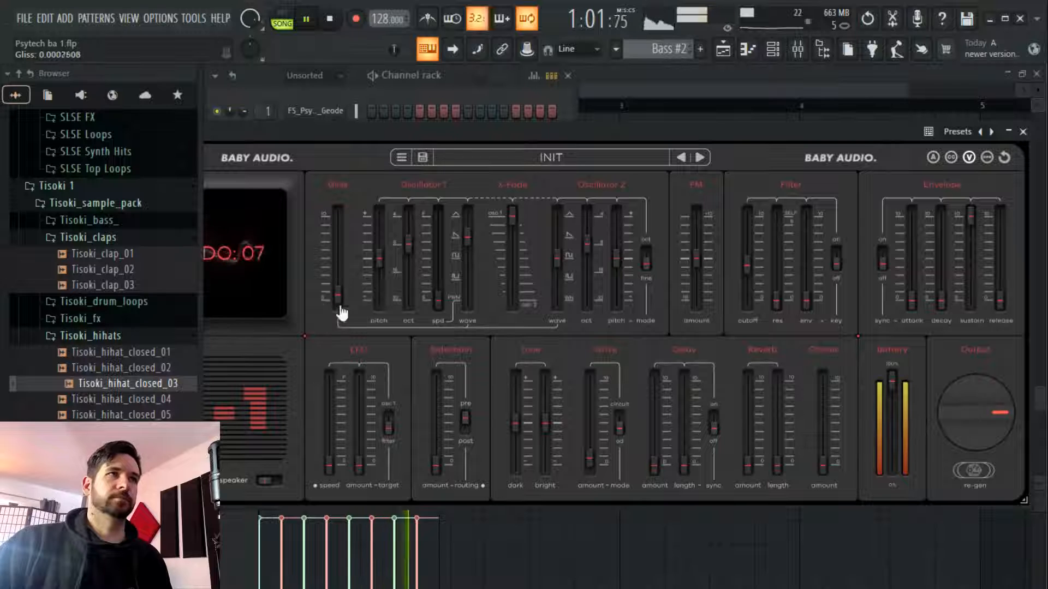
pyautogui.click(461, 81)
pyautogui.click(326, 137)
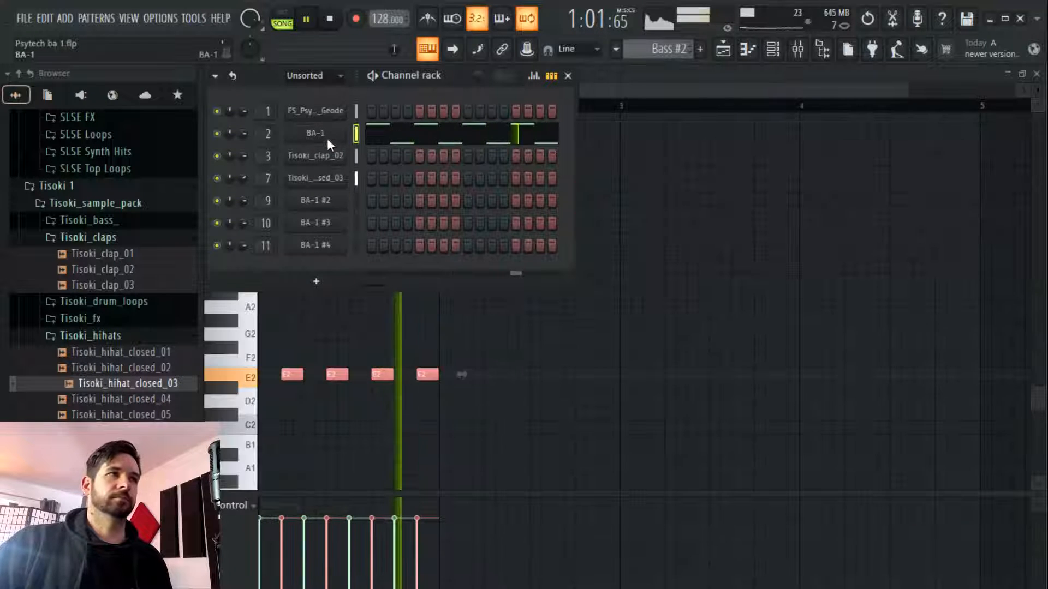
pyautogui.click(326, 139)
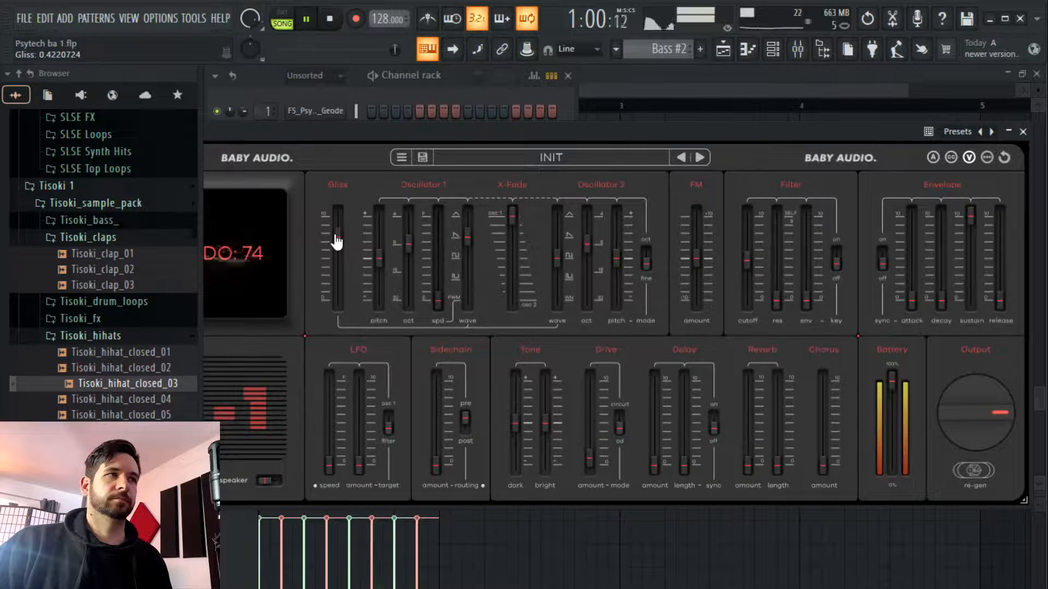
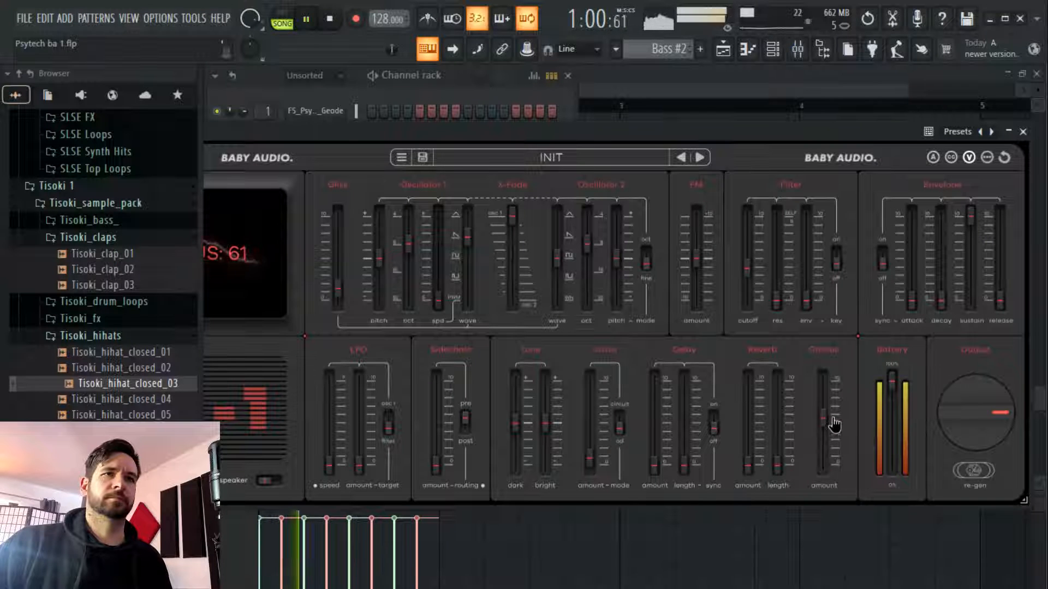
pyautogui.moveTo(762, 127); pyautogui.dragTo(846, 114)
pyautogui.moveTo(620, 116); pyautogui.dragTo(594, 153)
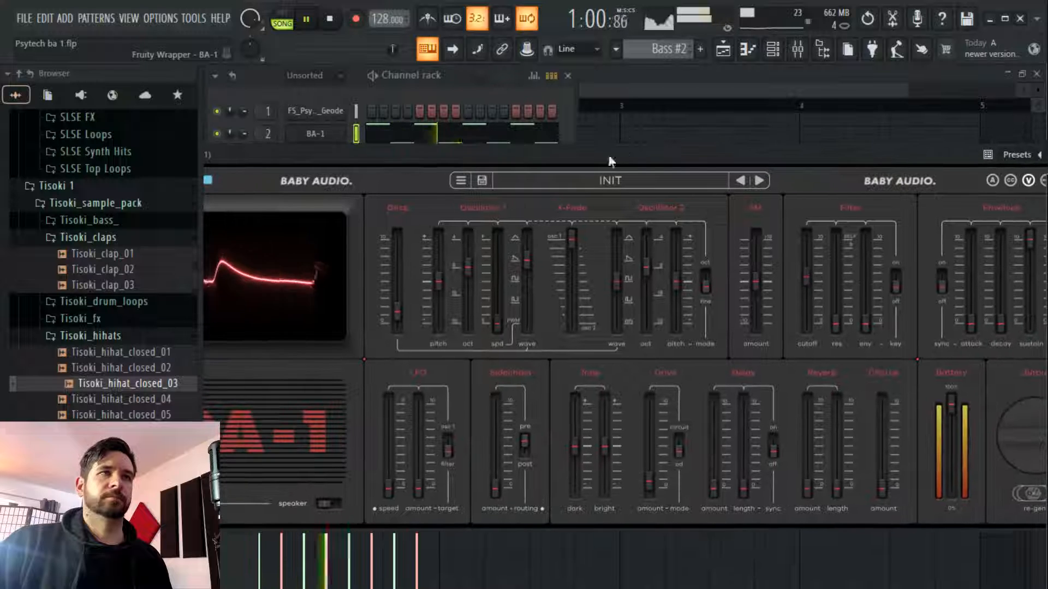
pyautogui.moveTo(908, 156); pyautogui.dragTo(860, 198)
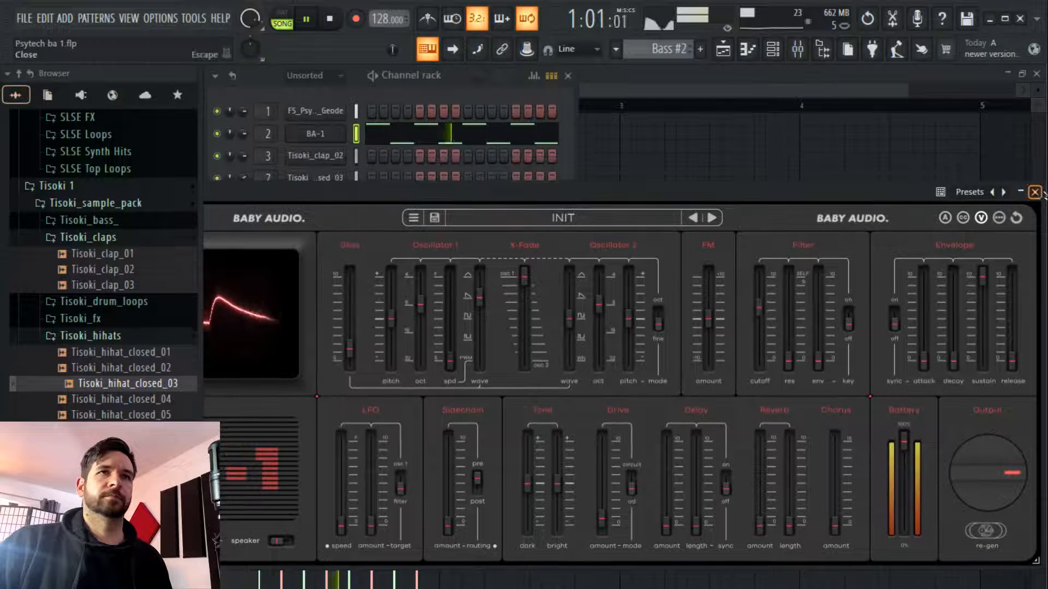
pyautogui.click(1035, 192)
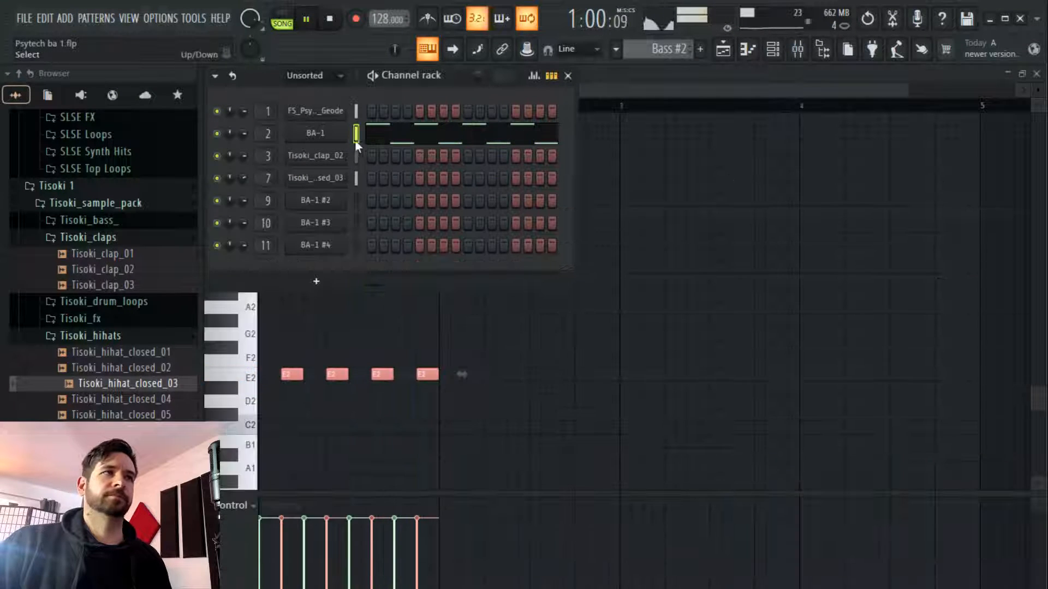
# Lower the four E3 notes of the Bass #2 pattern to E2, also trying them an octave lower at E1
pyautogui.keyDown('ctrl'); pyautogui.click(428, 334); pyautogui.keyUp('ctrl')
pyautogui.moveTo(518, 153); pyautogui.dragTo(222, 252)
pyautogui.hotkey('shift', 'Down')
pyautogui.hotkey('shift', 'Down')
pyautogui.hotkey('shift', 'Down')
pyautogui.hotkey('shift', 'Down')
pyautogui.hotkey('shift', 'Down')
pyautogui.hotkey('shift', 'Down')
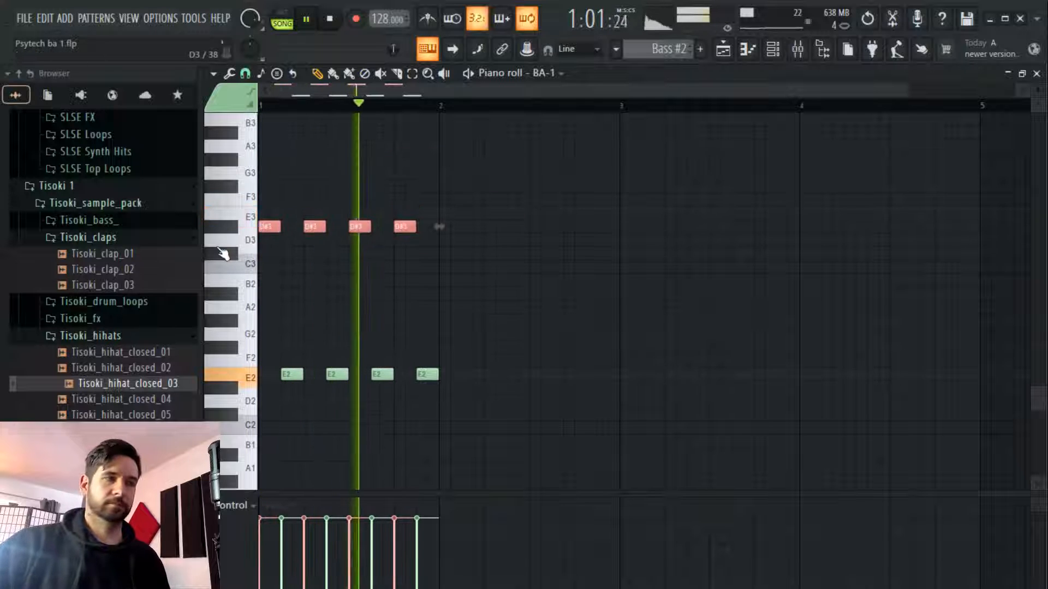
pyautogui.hotkey('shift', 'Down')
pyautogui.hotkey('shift', 'Down')
pyautogui.hotkey('shift', 'Down')
pyautogui.hotkey('shift', 'Down')
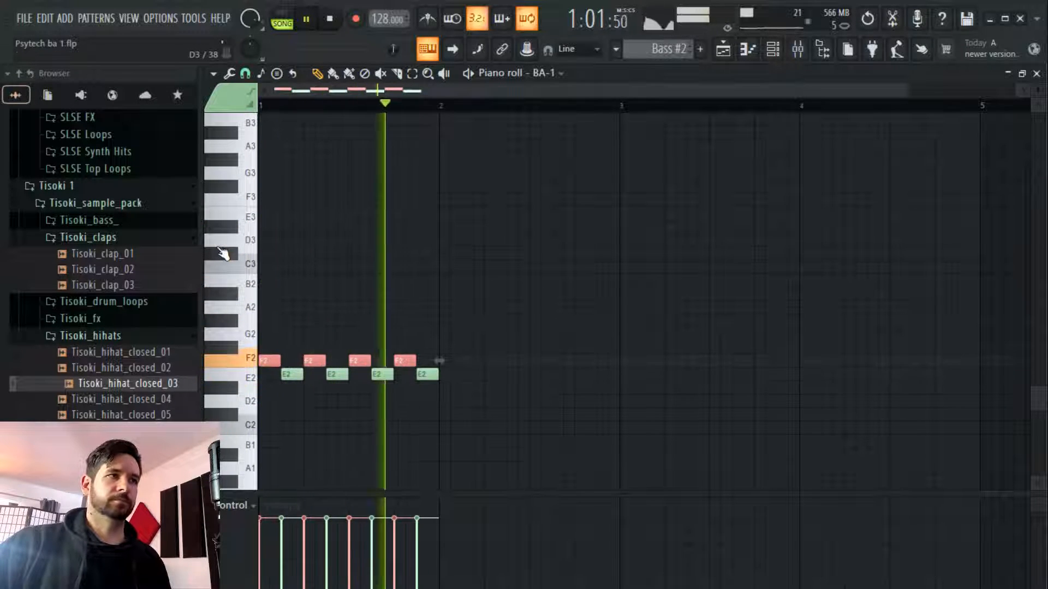
pyautogui.hotkey('shift', 'Down')
pyautogui.hotkey('shift', 'Down')
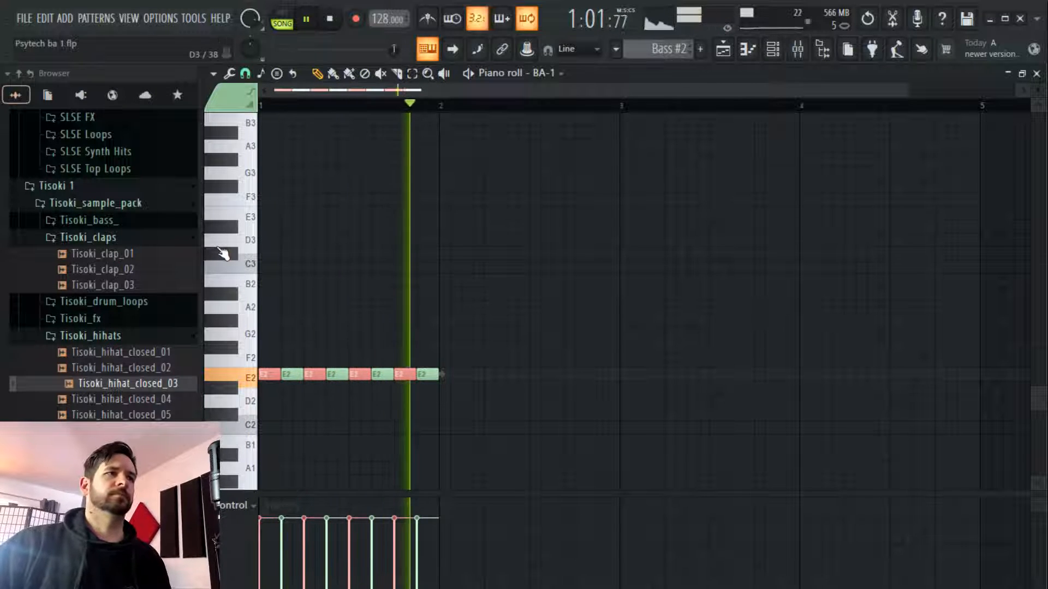
pyautogui.hotkey('shift', 'Down')
pyautogui.hotkey('shift', 'Up')
pyautogui.hotkey('ctrl', 'Down')
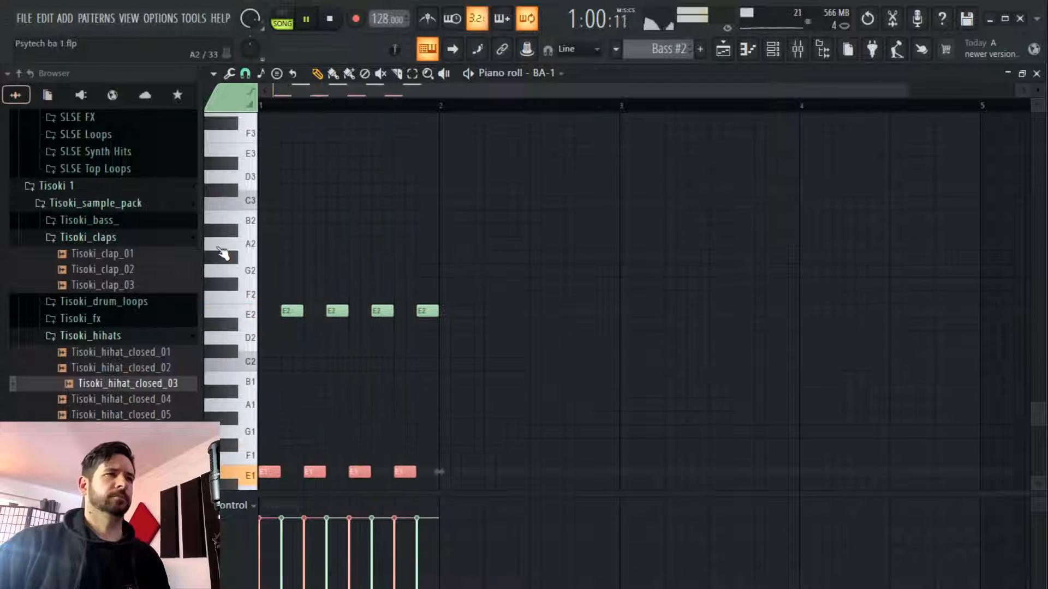
pyautogui.hotkey('ctrl', 'Up')
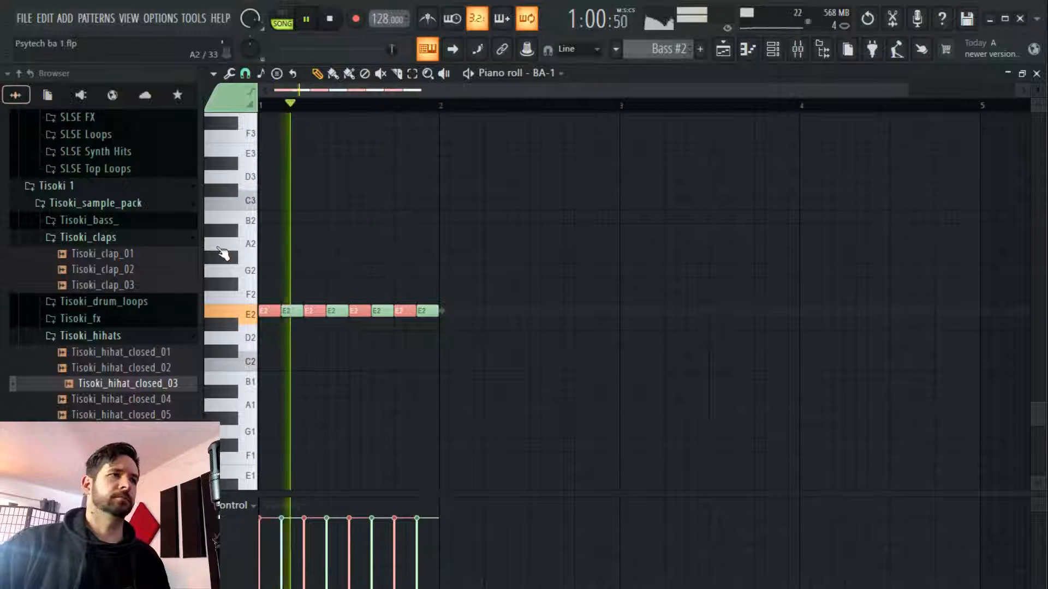
# Solo the BA-1 mixer track and set the channel gain of its NConsole effect to 3.7 dB
pyautogui.click(722, 49)
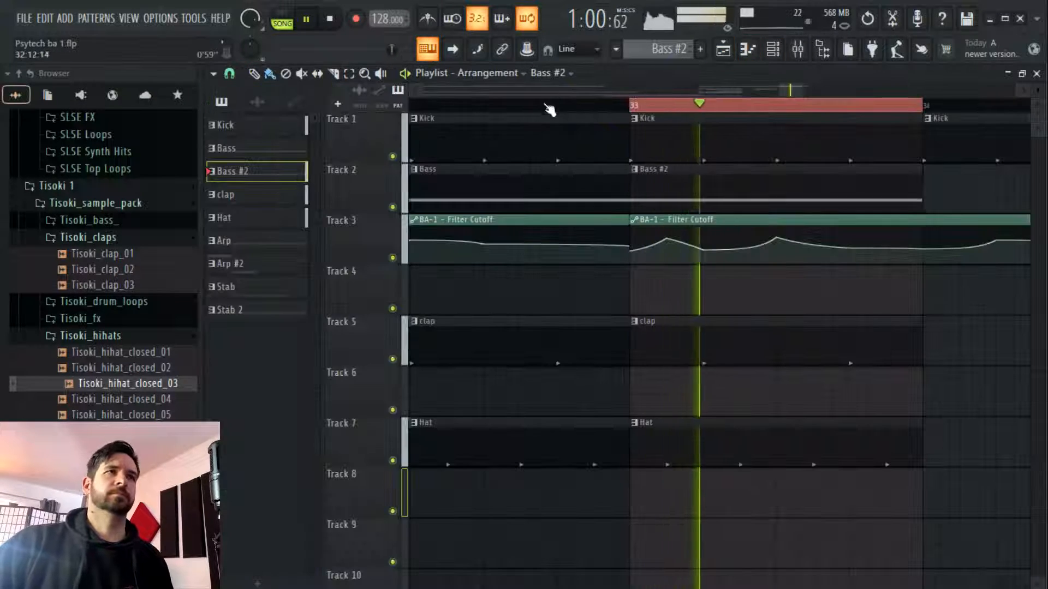
pyautogui.moveTo(684, 244); pyautogui.dragTo(684, 245)
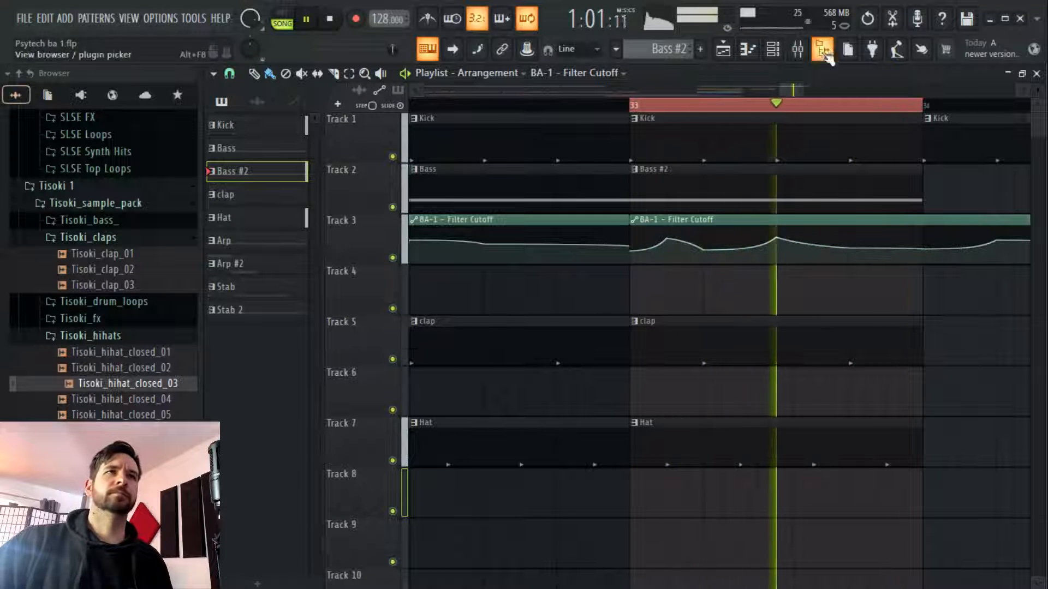
pyautogui.click(797, 48)
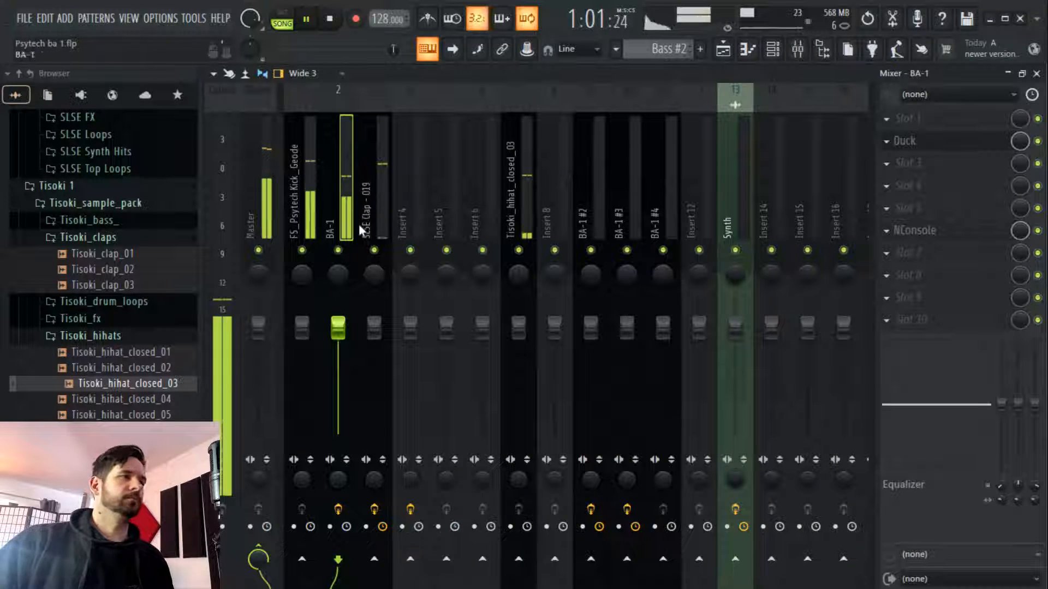
pyautogui.rightClick(338, 250)
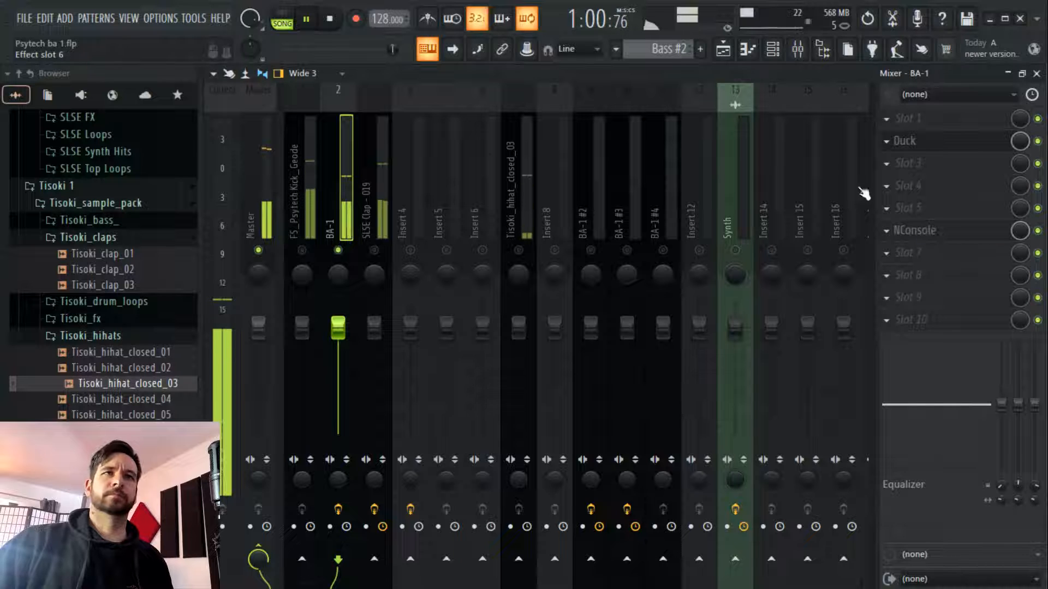
pyautogui.click(909, 229)
pyautogui.moveTo(535, 391); pyautogui.dragTo(535, 389)
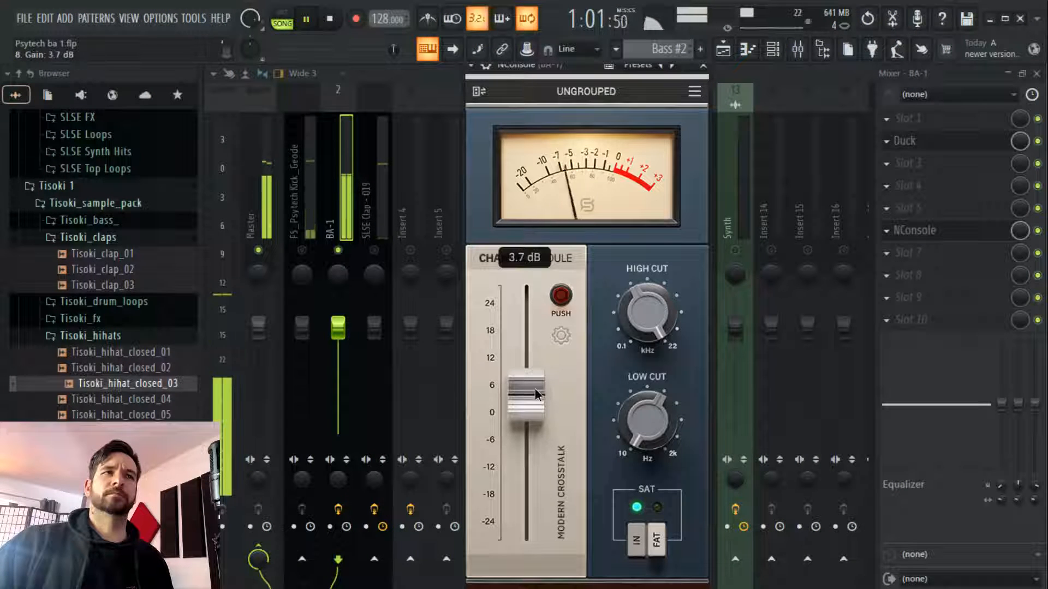
# Try the Hot setting for Push in the bass's NConsole effect and settle on Warm
pyautogui.click(561, 295)
pyautogui.click(591, 386)
pyautogui.click(562, 299)
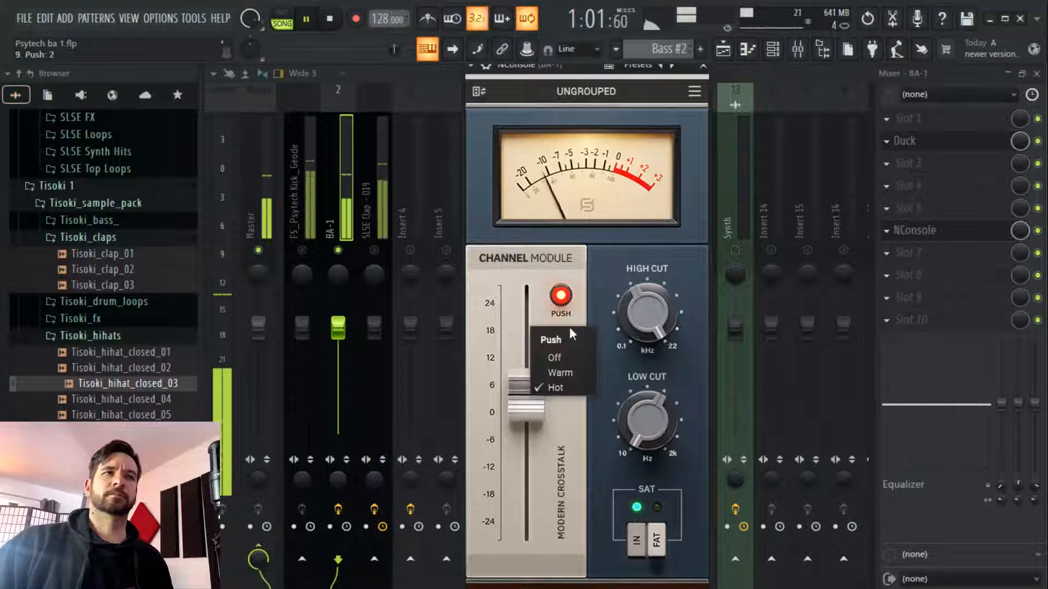
pyautogui.click(570, 373)
# Raise the seventh note of the Bass #2 pattern an octave to E3, also trying it at F3
pyautogui.click(723, 50)
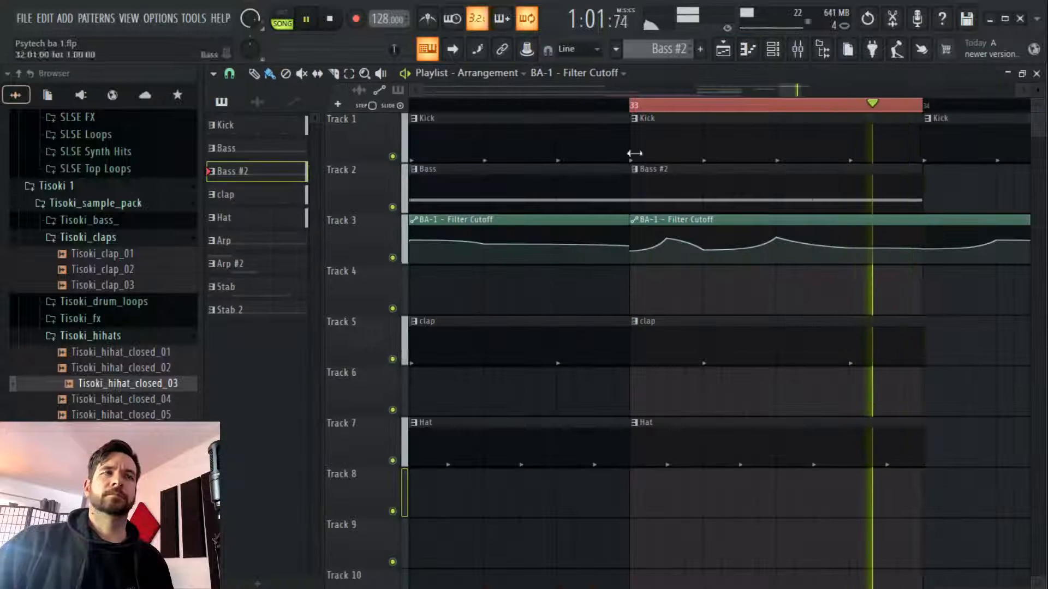
pyautogui.doubleClick(704, 184)
pyautogui.moveTo(403, 335); pyautogui.dragTo(410, 312)
pyautogui.hotkey('ctrl', 'Up')
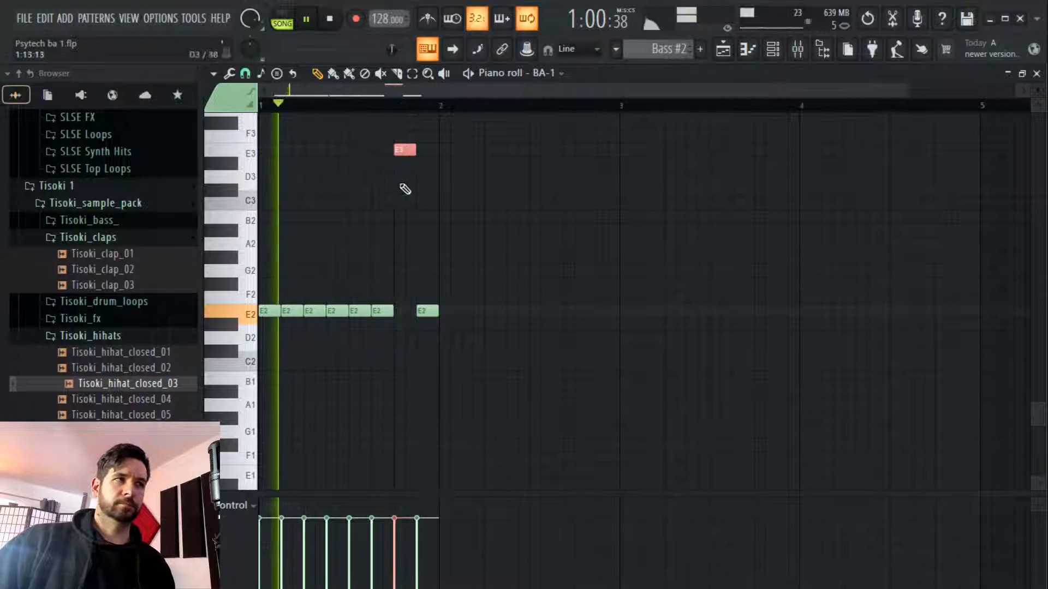
pyautogui.moveTo(403, 147); pyautogui.dragTo(404, 134)
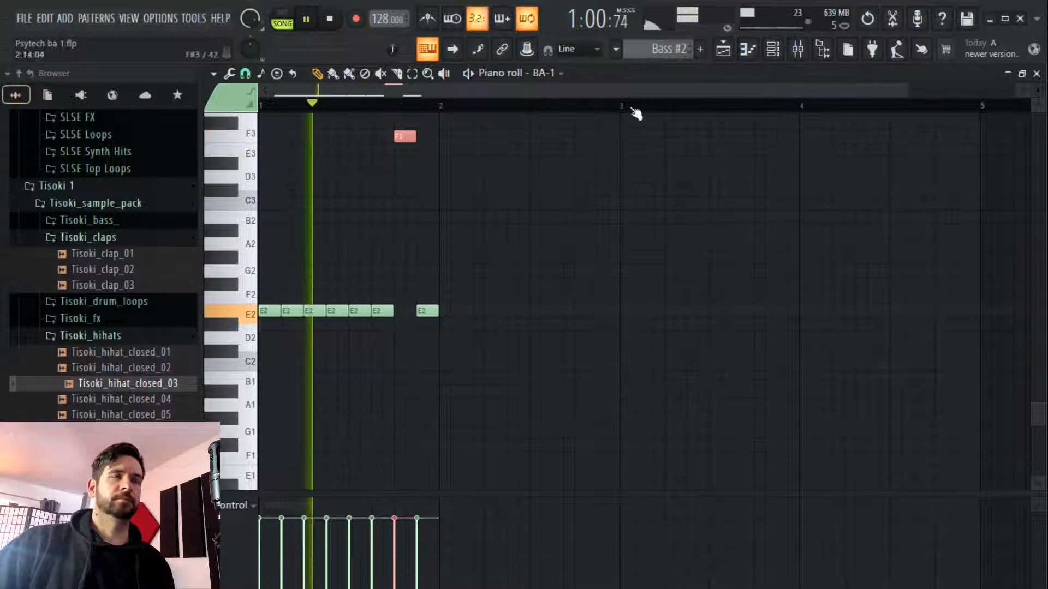
# Duplicate the one-bar Bass #2 pattern into bar 2 and raise the copied E3 note to F3
pyautogui.hotkey('ctrl', 'a')
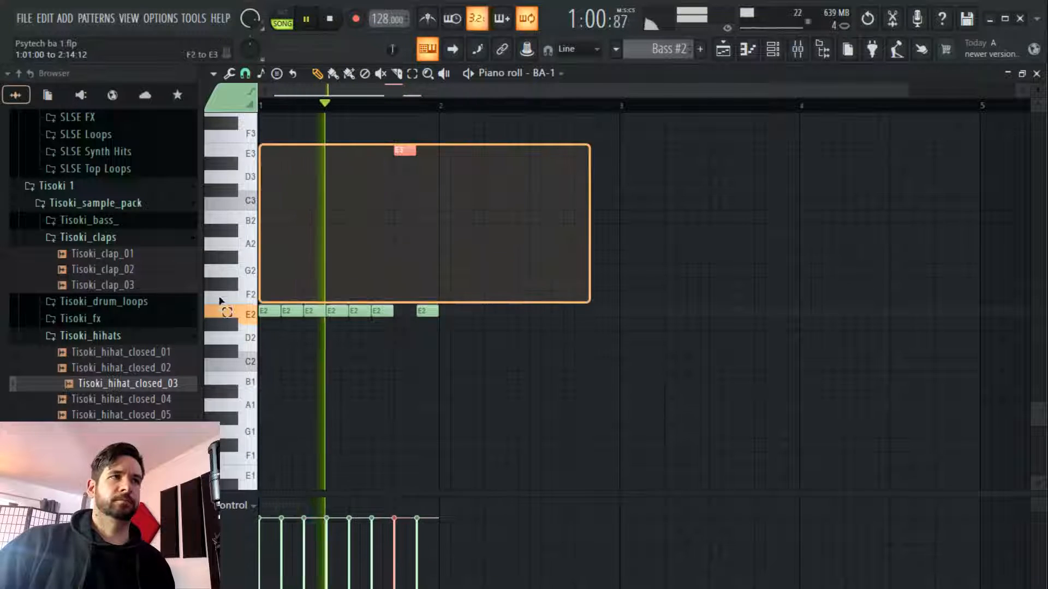
pyautogui.hotkey('ctrl', 'b')
pyautogui.hotkey('ctrl', 'd')
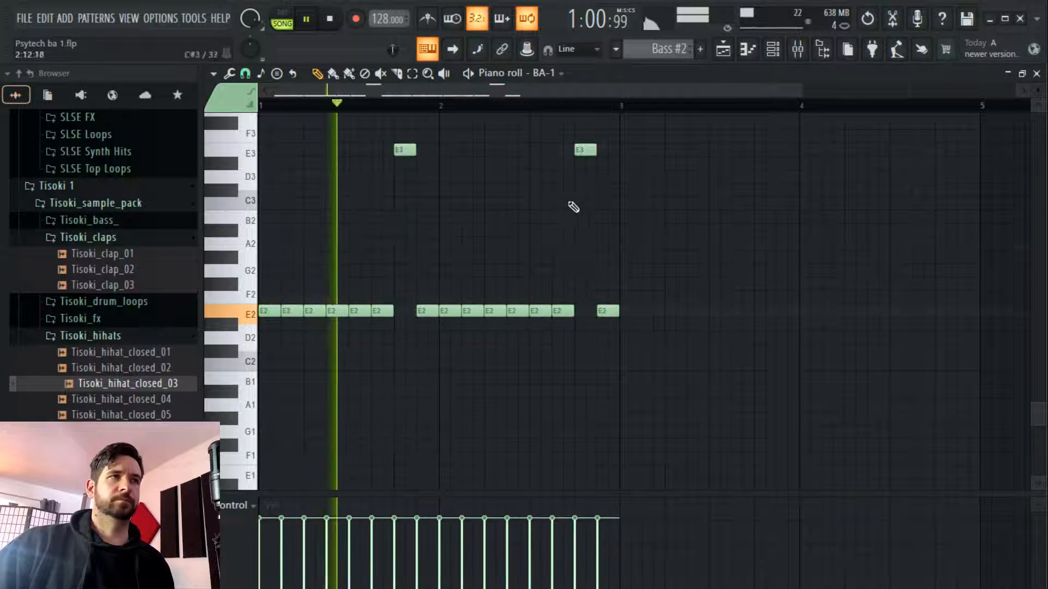
pyautogui.moveTo(586, 150); pyautogui.dragTo(587, 135)
# Copy the bar 33 clap and hat clips on Tracks 5 and 7 to bar 34
pyautogui.click(734, 49)
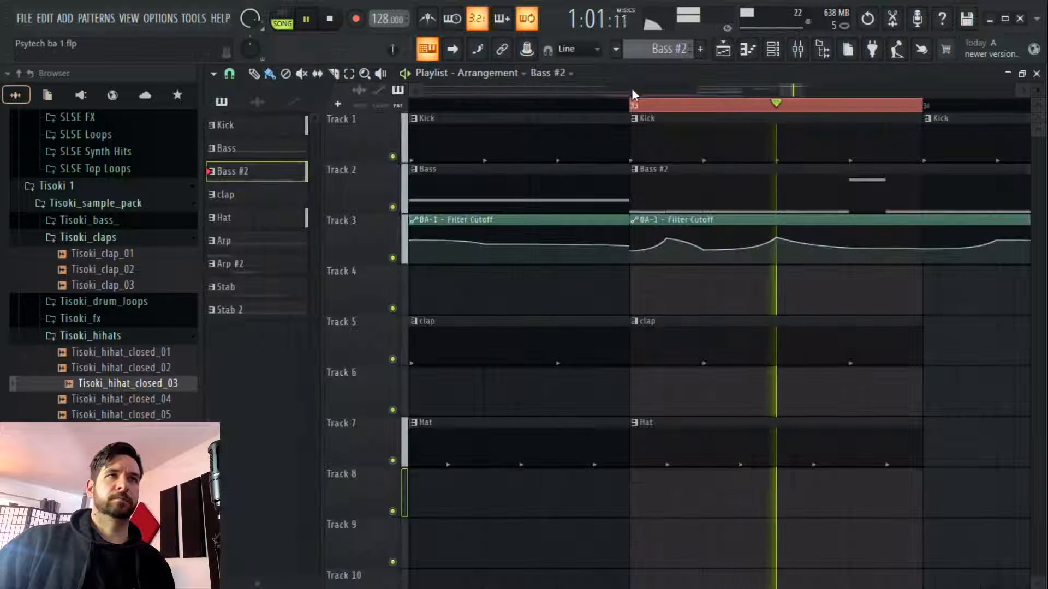
pyautogui.moveTo(783, 318); pyautogui.dragTo(679, 458)
pyautogui.moveTo(688, 352); pyautogui.dragTo(748, 348)
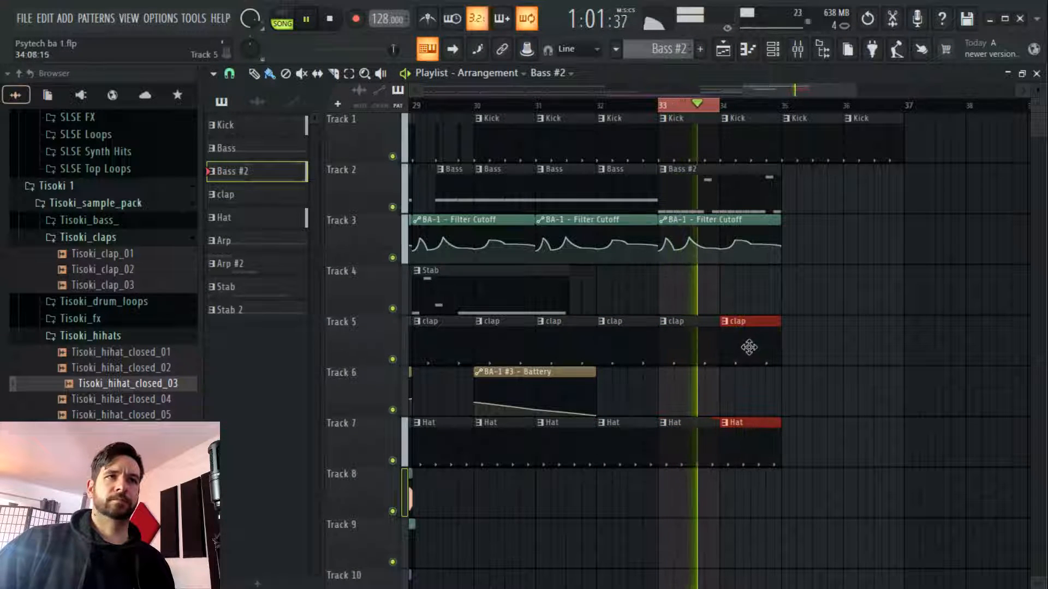
# Loop the full bars 33 and 34 in the playlist and check the BA-1 level in the mixer
pyautogui.moveTo(775, 106); pyautogui.dragTo(714, 125)
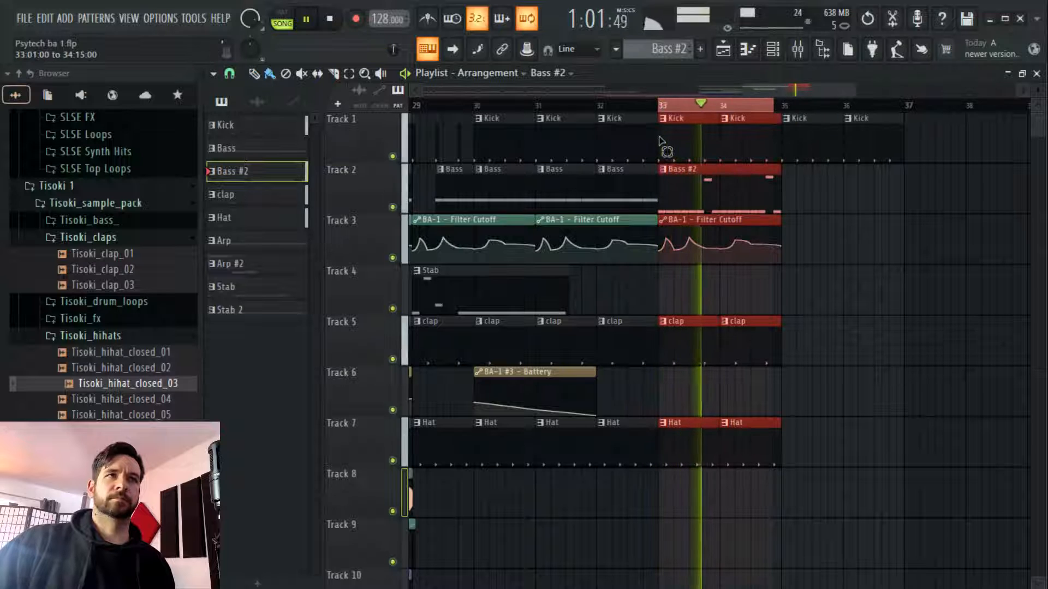
pyautogui.click(797, 50)
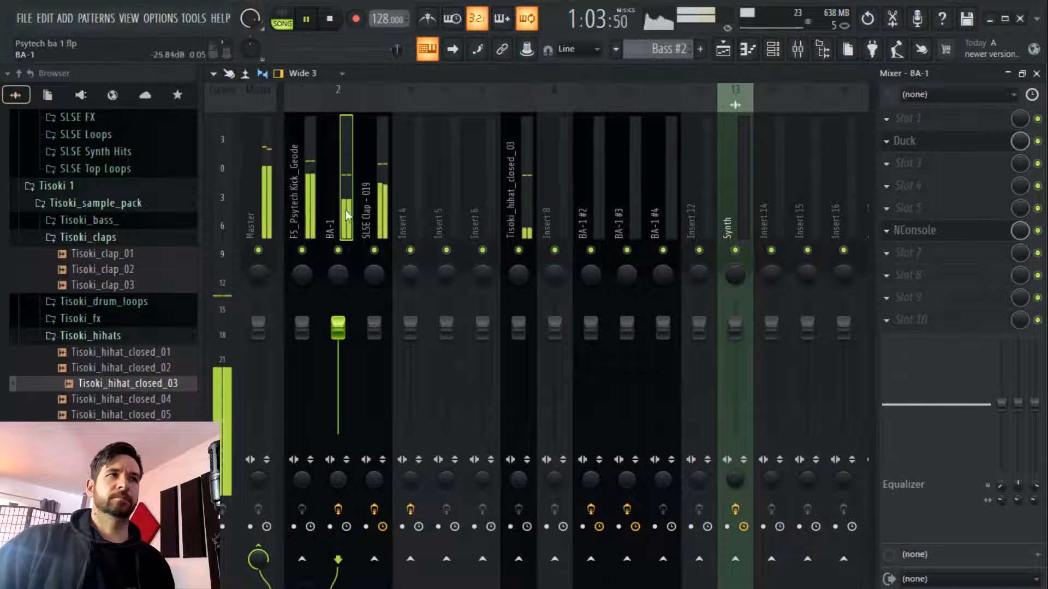
pyautogui.click(720, 53)
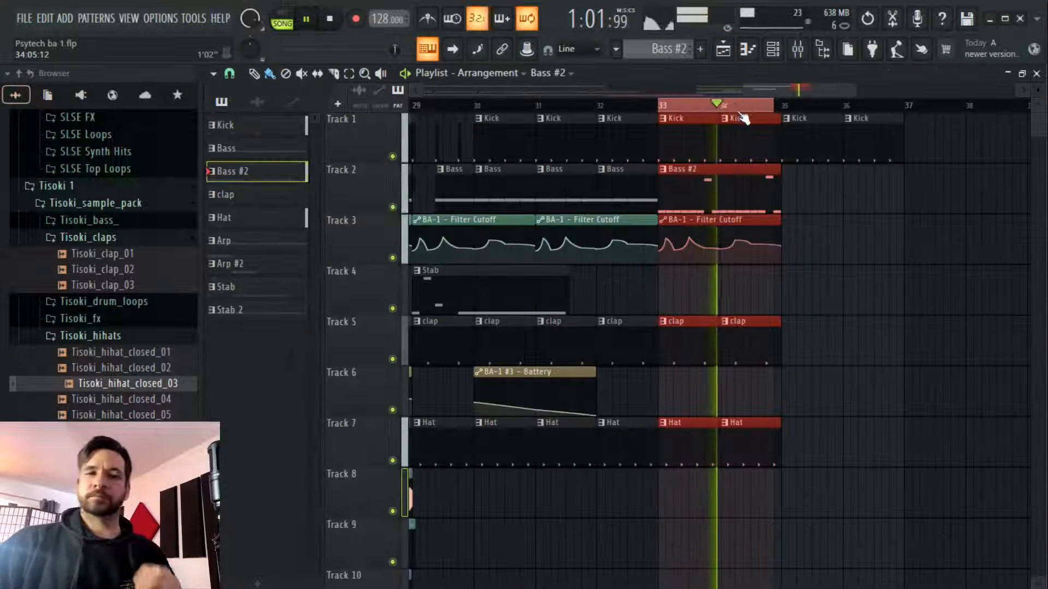
pyautogui.scroll(4, 750, 111)
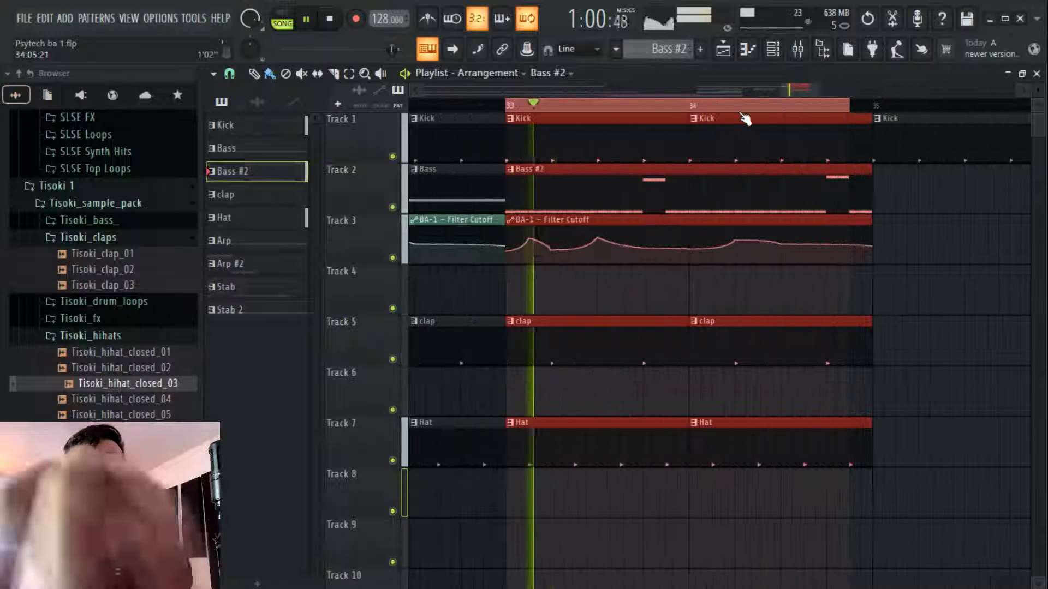
pyautogui.moveTo(876, 110); pyautogui.dragTo(519, 110)
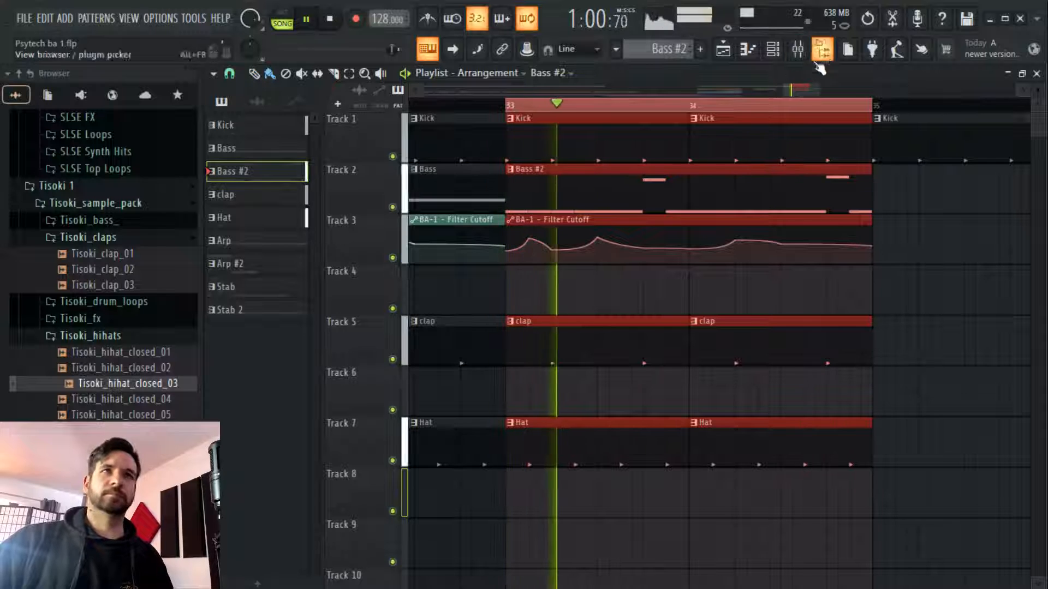
# Check the BA-1 mixer track again, save the project and stop playback
pyautogui.press('F9')
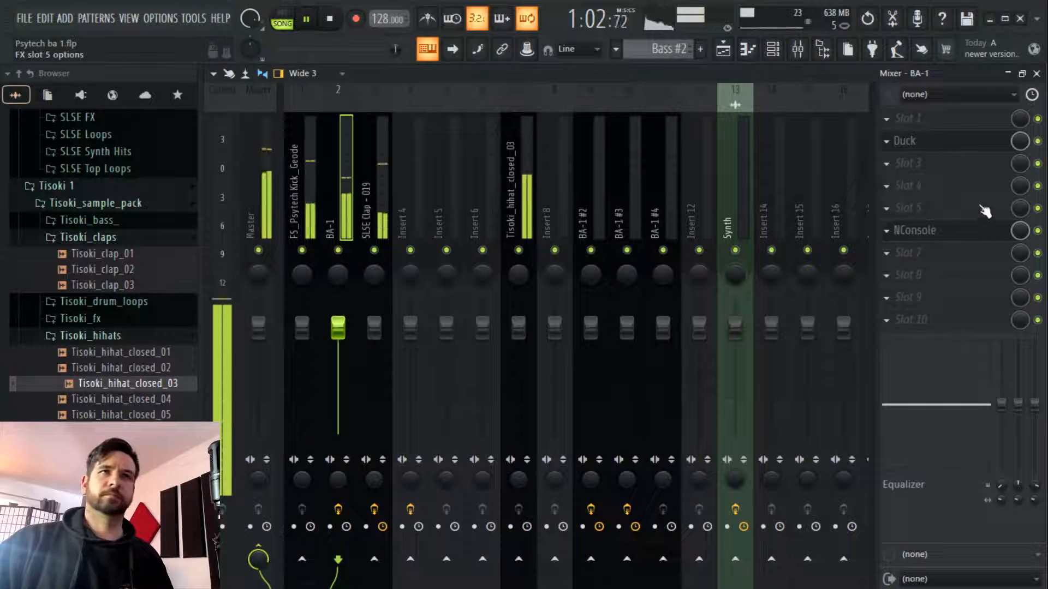
pyautogui.click(725, 49)
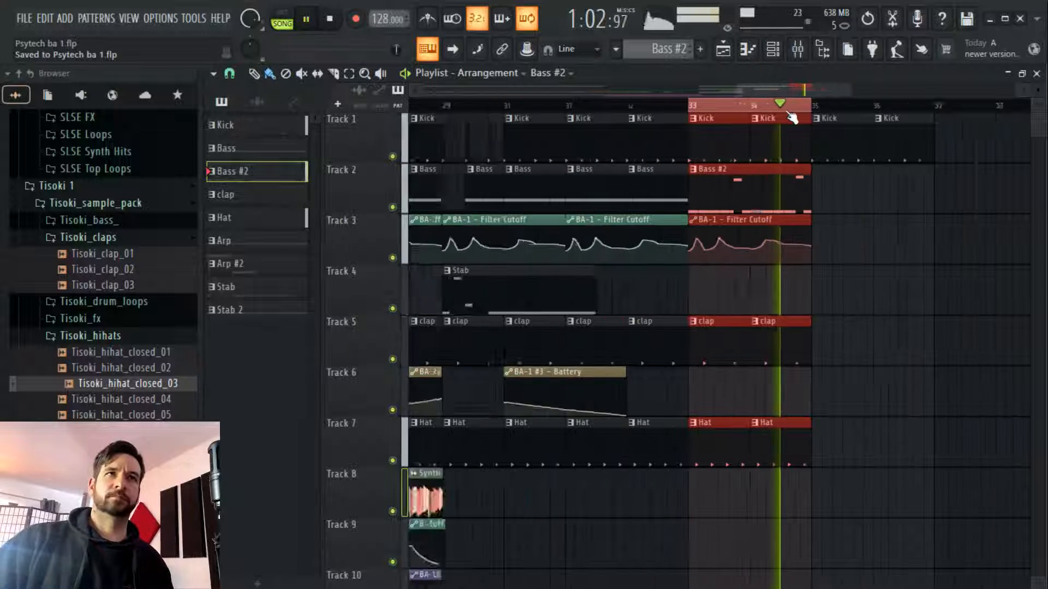
pyautogui.press('space')
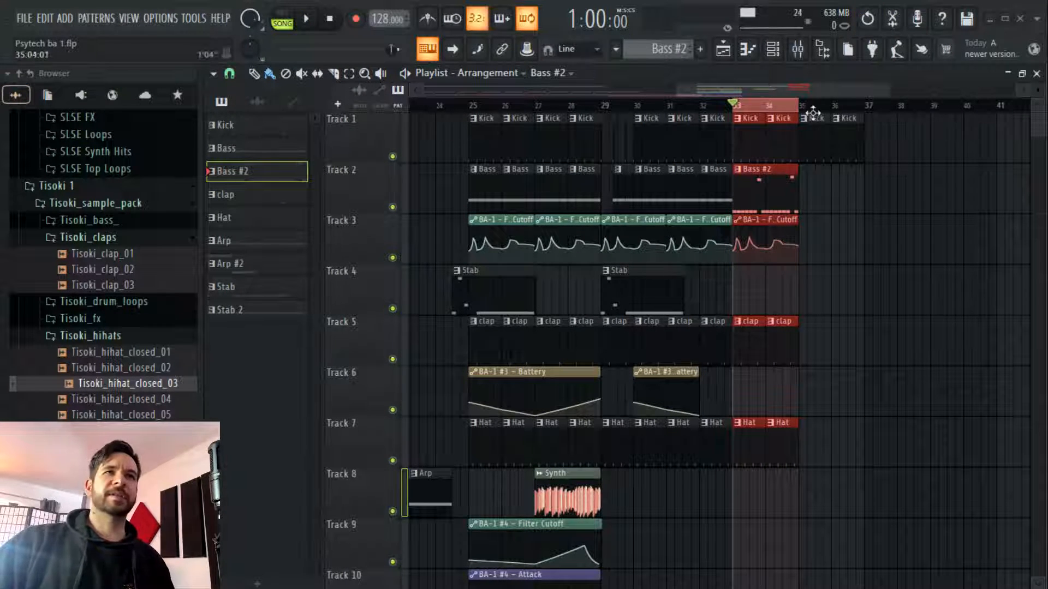
pyautogui.moveTo(796, 90); pyautogui.dragTo(794, 89)
pyautogui.scroll(-5, 151, 322)
pyautogui.scroll(5, 148, 311)
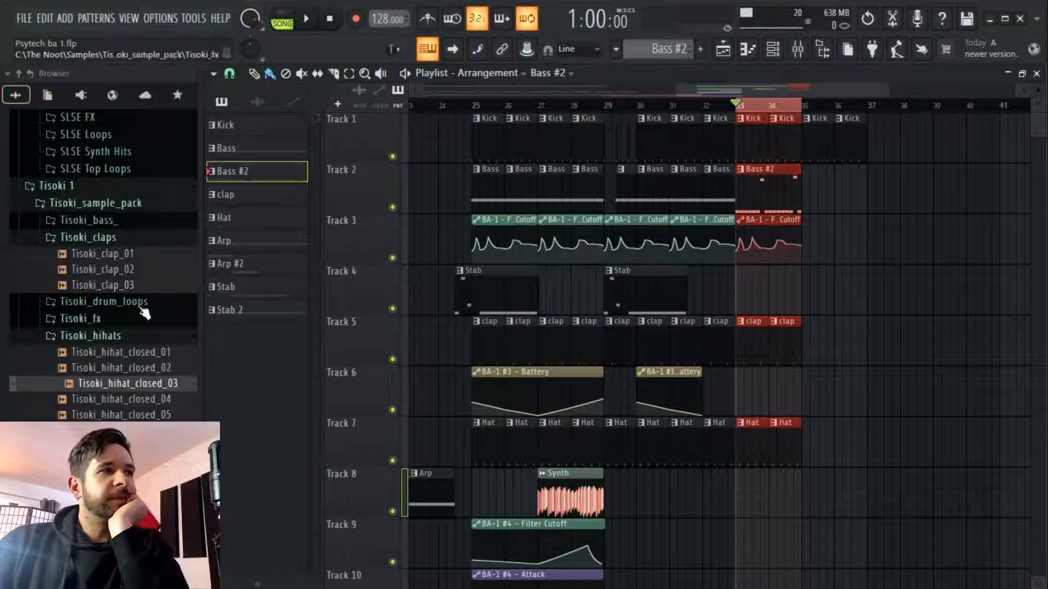
# Create a new empty pattern and name it Open
pyautogui.scroll(2, 736, 113)
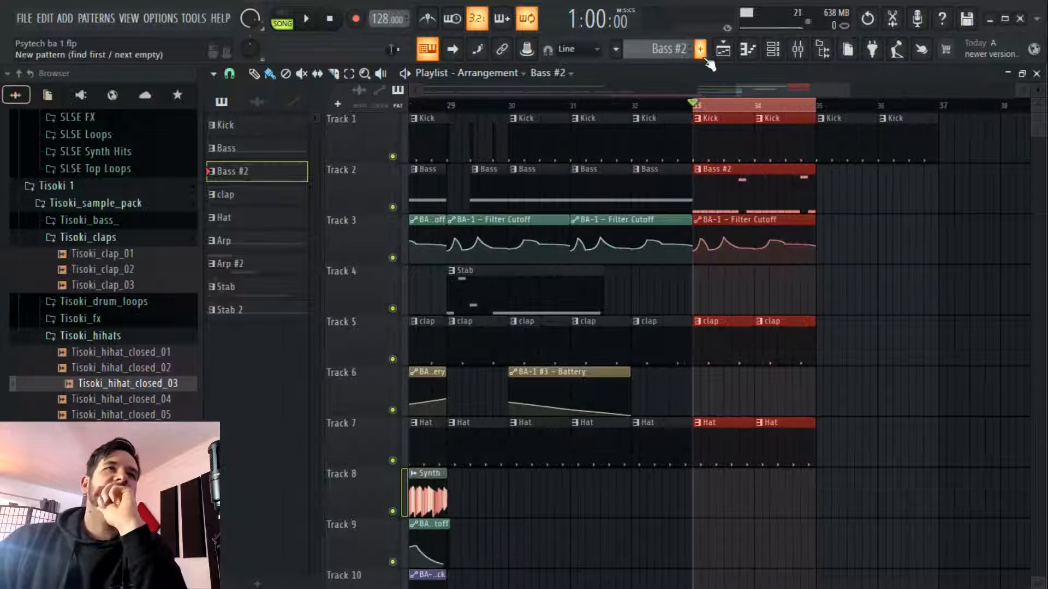
pyautogui.click(703, 47)
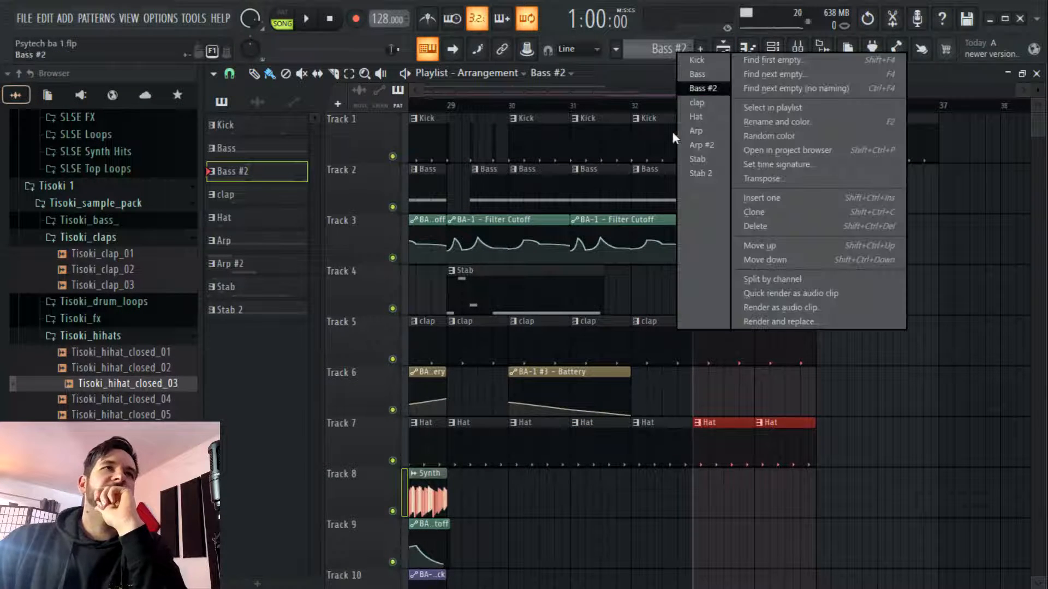
pyautogui.click(720, 115)
pyautogui.click(703, 48)
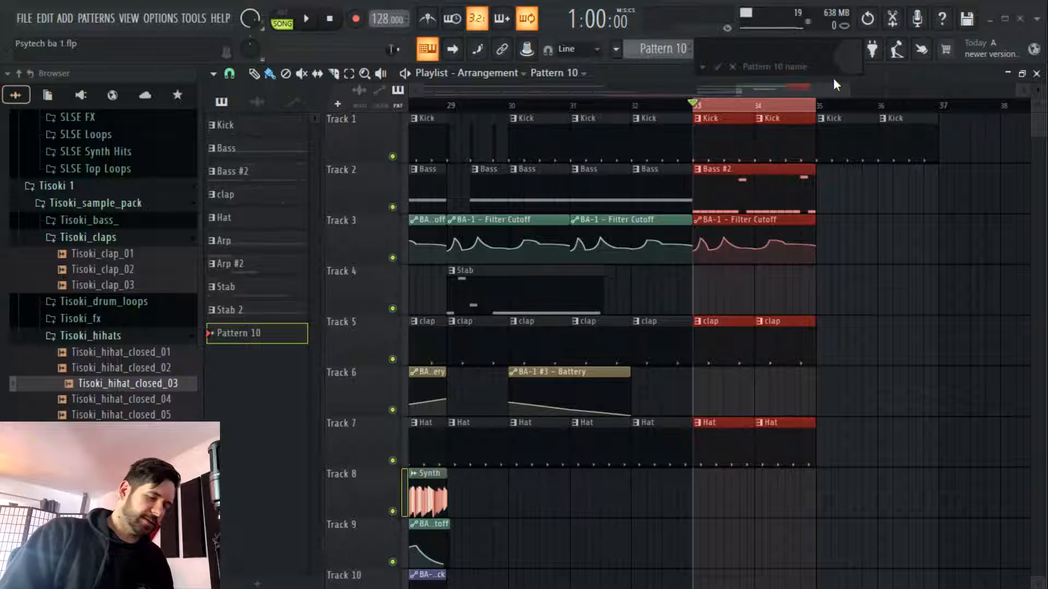
pyautogui.write('Open')
pyautogui.press('Return')
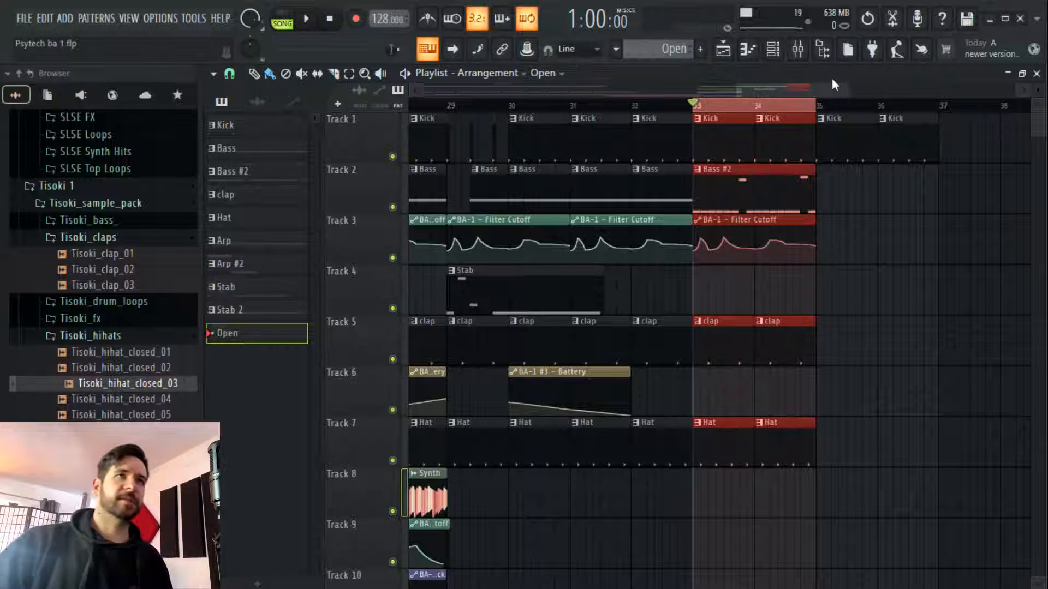
# Add Tisoki_hihat_open_02 as a channel with hits on steps 3, 7, 11 and 15, and place the pattern on Track 8 from bar 33
pyautogui.click(772, 48)
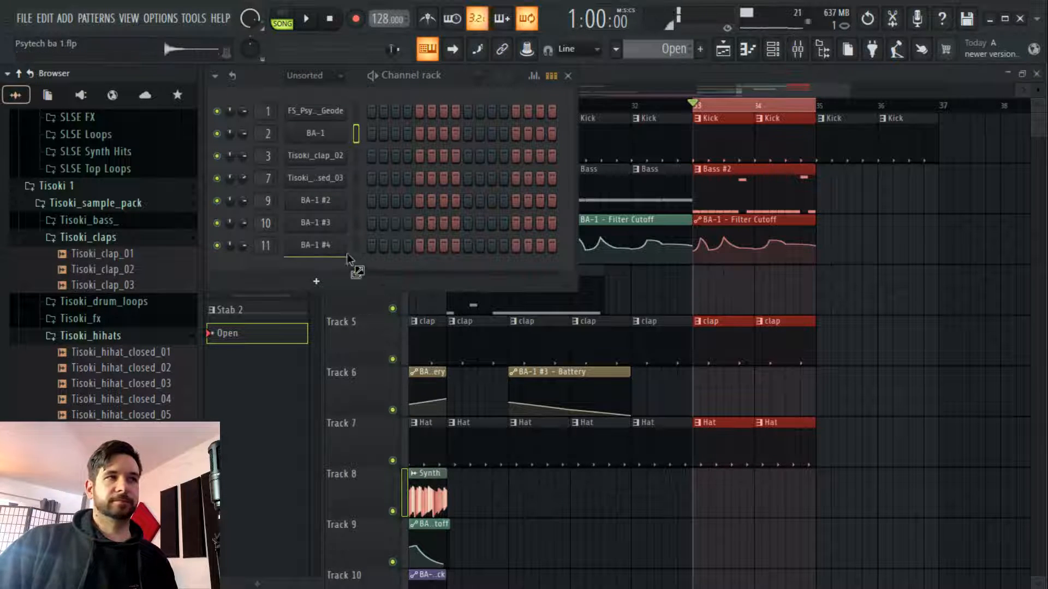
pyautogui.moveTo(361, 271); pyautogui.dragTo(390, 266)
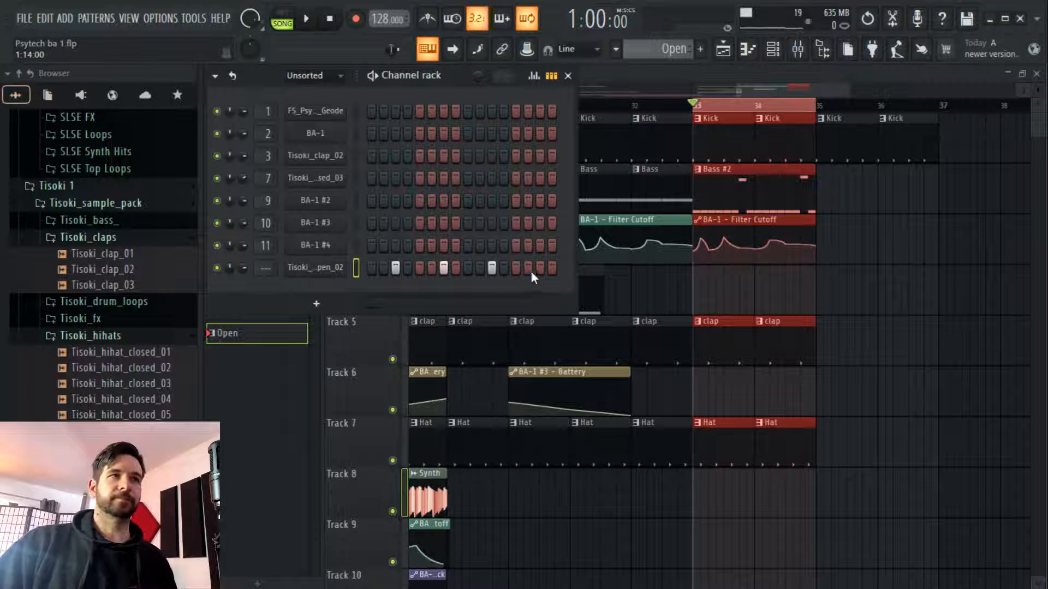
pyautogui.click(690, 513)
pyautogui.press('space')
pyautogui.press('F7')
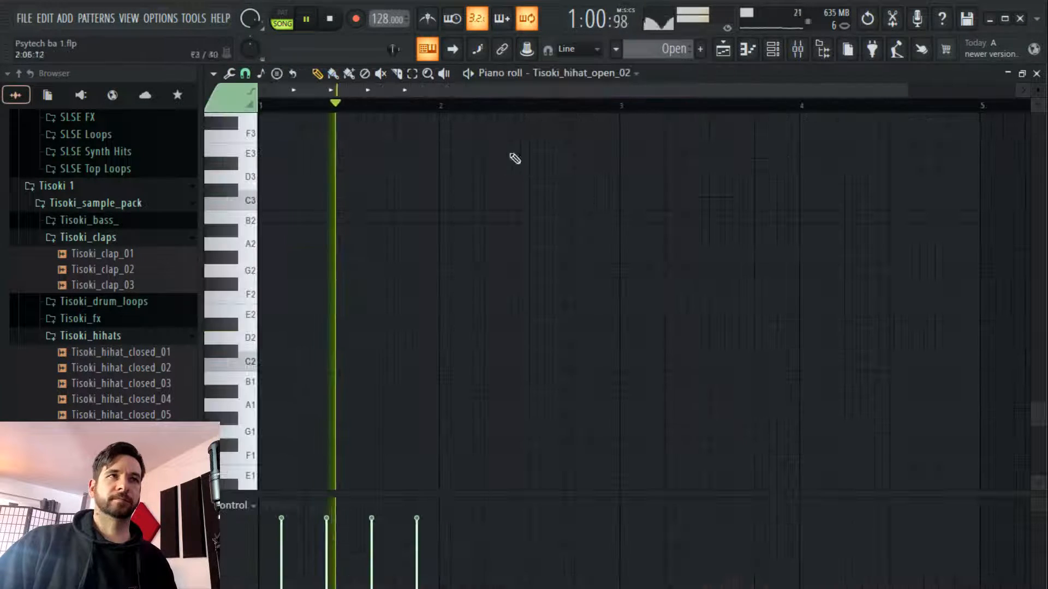
# Audition open hat samples from the SLSE Open Hats folder against the playing loop
pyautogui.scroll(-8, 128, 270)
pyautogui.scroll(10, 134, 273)
pyautogui.scroll(-8, 136, 276)
pyautogui.scroll(8, 134, 276)
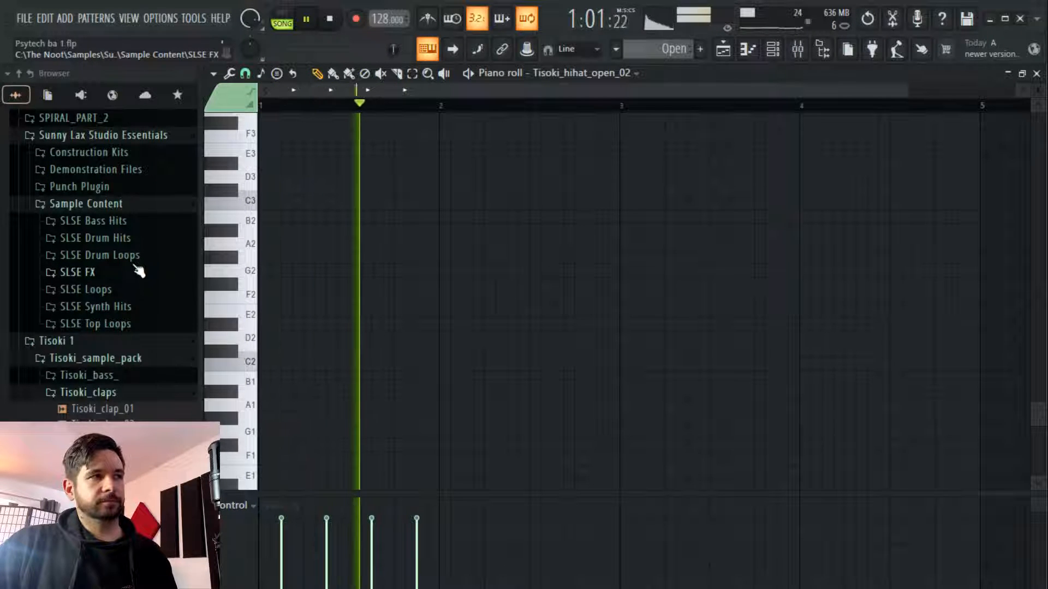
pyautogui.click(135, 240)
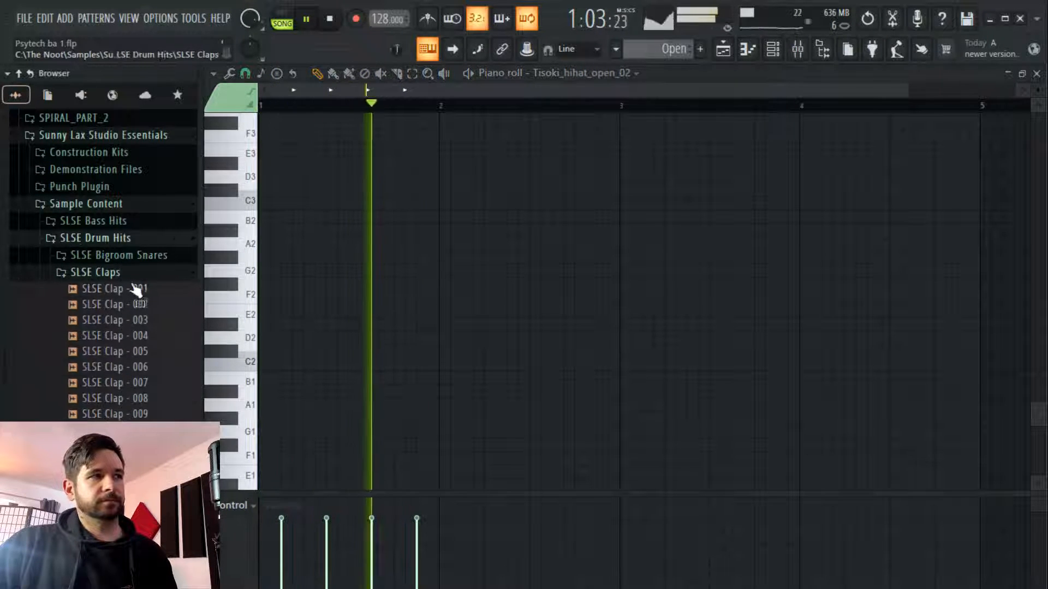
pyautogui.click(133, 276)
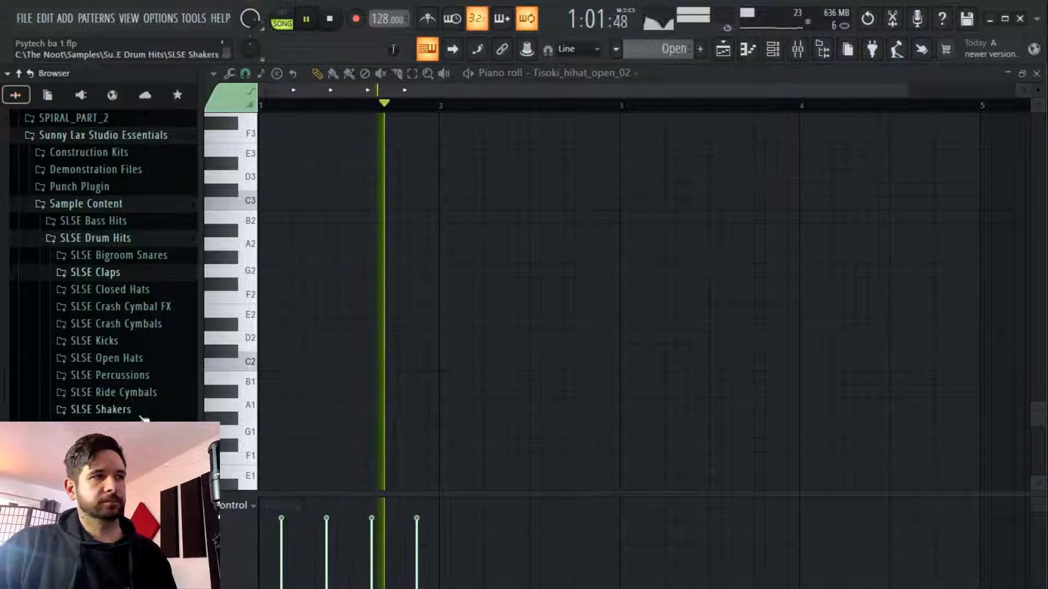
pyautogui.click(143, 366)
pyautogui.scroll(-6, 141, 338)
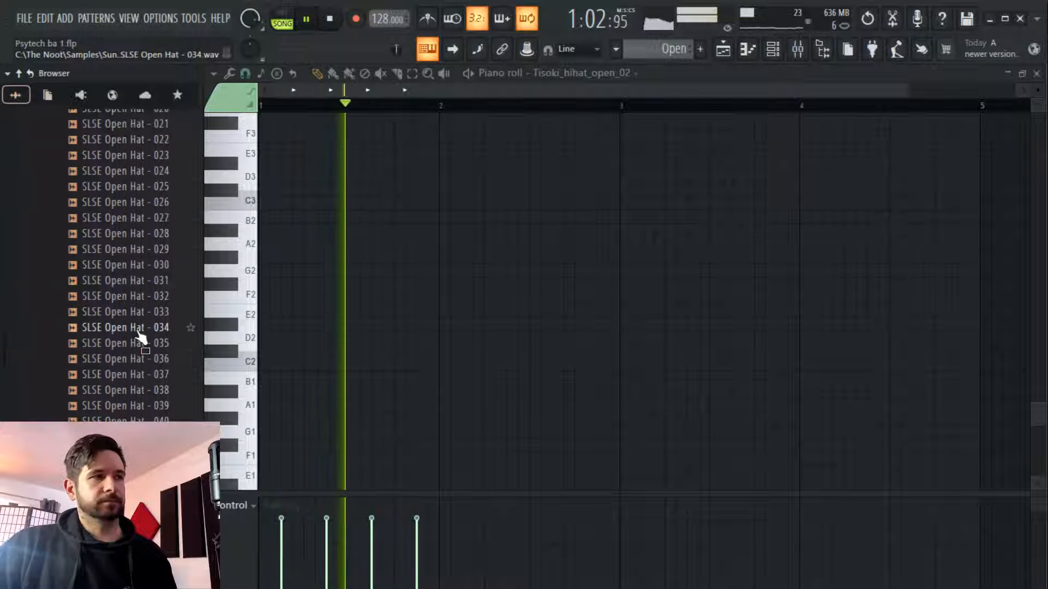
pyautogui.click(137, 361)
pyautogui.click(140, 375)
pyautogui.click(139, 390)
pyautogui.click(140, 419)
pyautogui.click(139, 396)
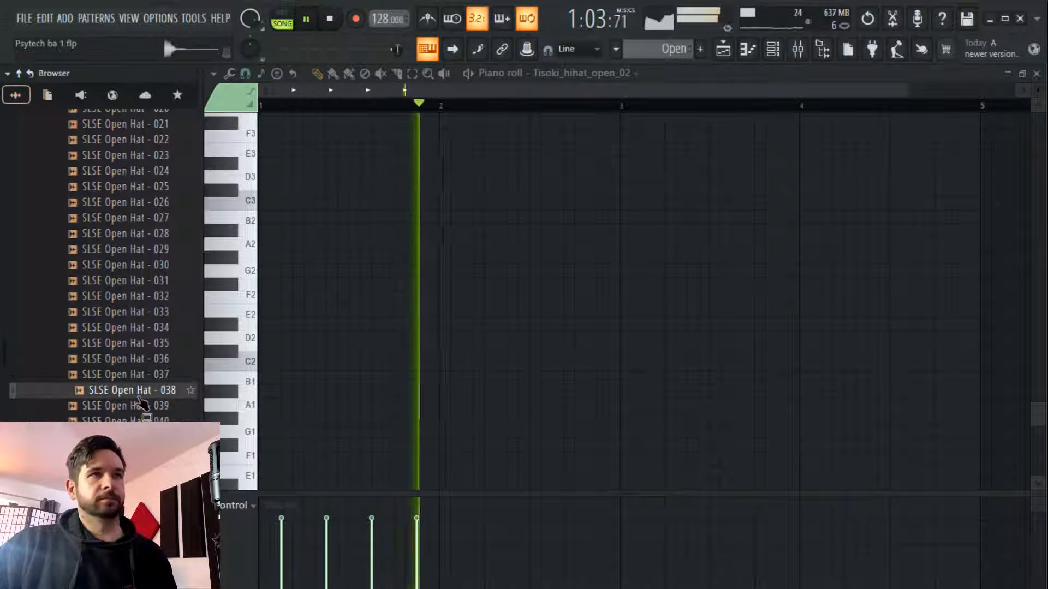
# Try SLSE Open Hat - 038 and SLSE Open Hat - 050 as the sample of the open hat channel
pyautogui.click(770, 57)
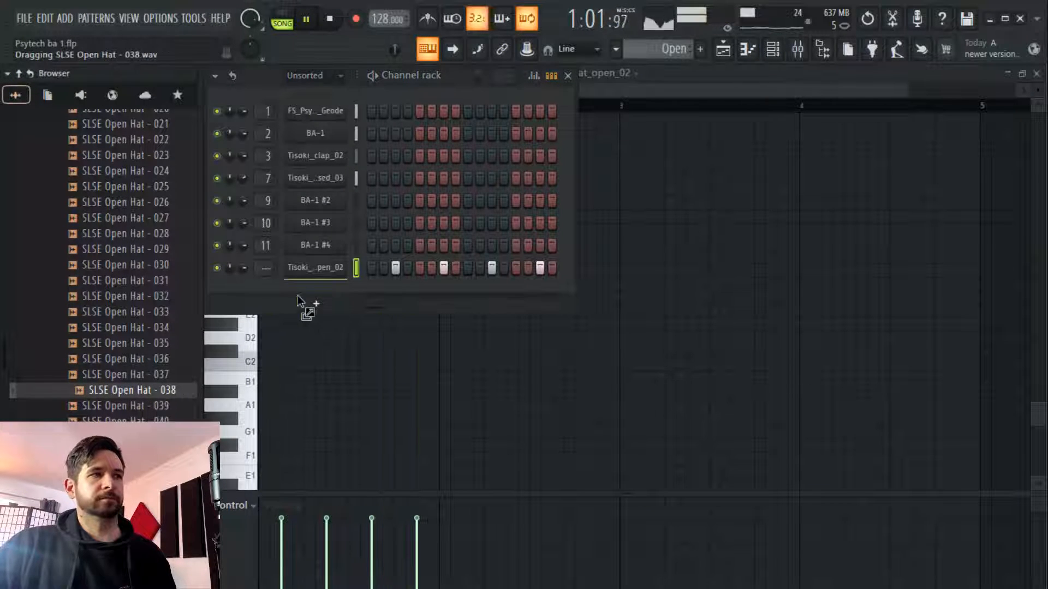
pyautogui.moveTo(316, 266); pyautogui.dragTo(317, 267)
pyautogui.scroll(-6, 169, 376)
pyautogui.click(139, 305)
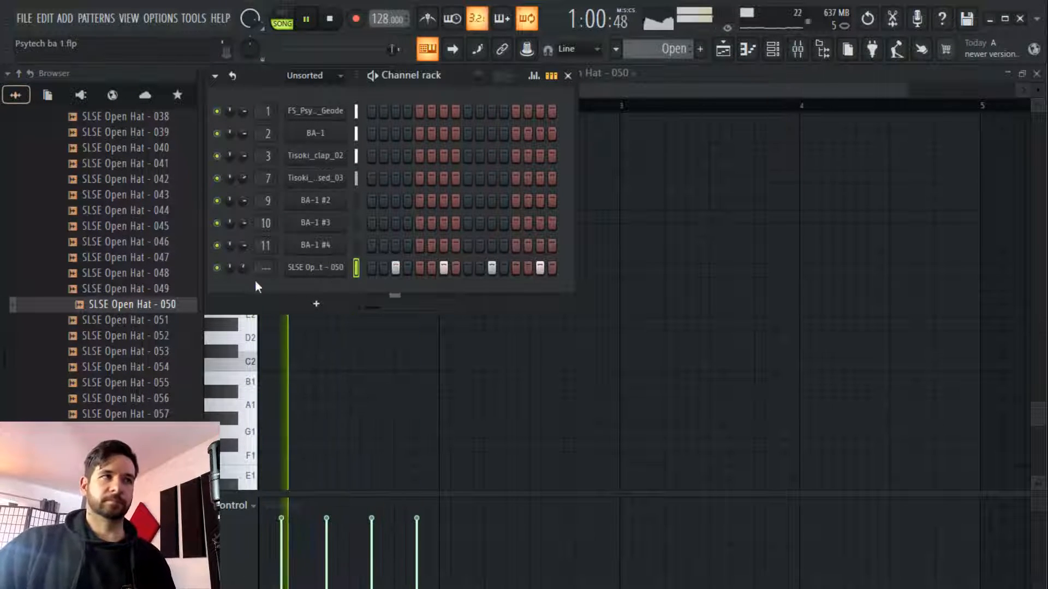
# Audition ride samples from the SLSE Ride Cymbals folder against the playing loop
pyautogui.scroll(6, 158, 267)
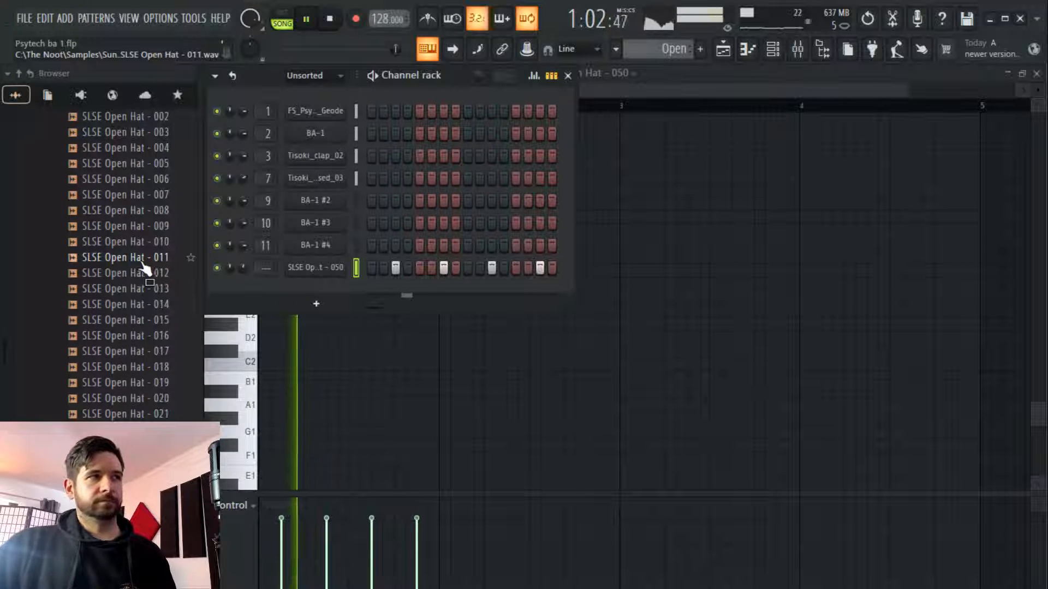
pyautogui.scroll(6, 143, 267)
pyautogui.click(133, 366)
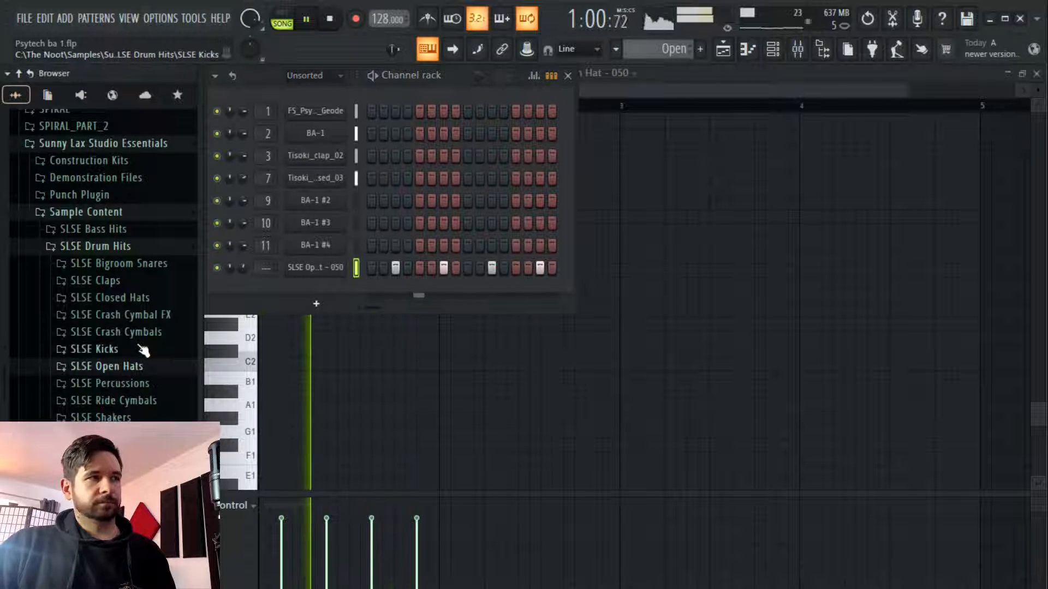
pyautogui.click(141, 337)
pyautogui.click(144, 335)
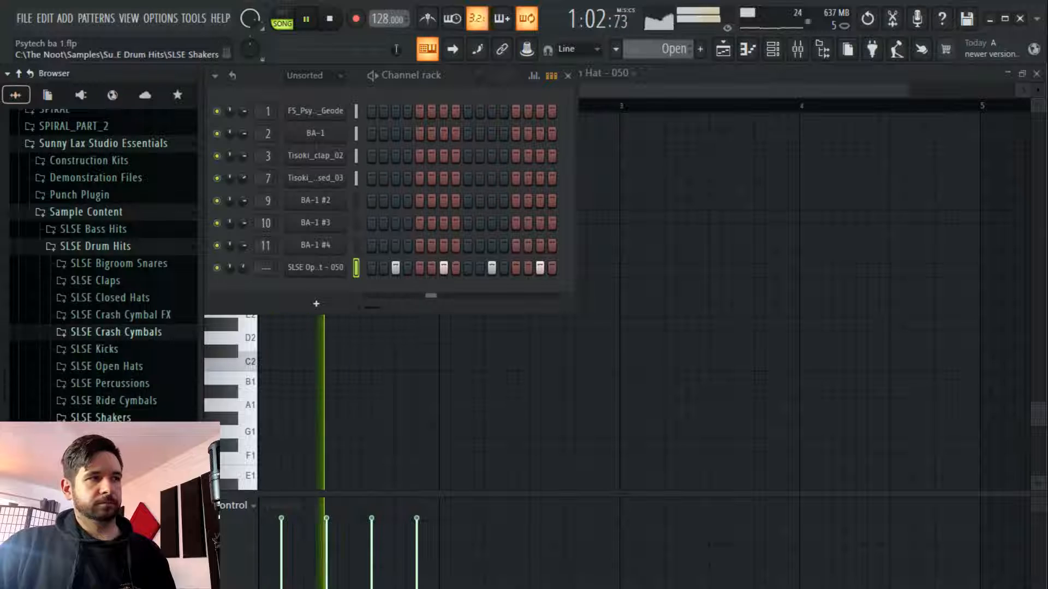
pyautogui.click(147, 405)
pyautogui.scroll(-4, 142, 407)
pyautogui.click(137, 329)
pyautogui.click(136, 357)
pyautogui.scroll(-6, 136, 327)
pyautogui.click(134, 279)
pyautogui.click(128, 295)
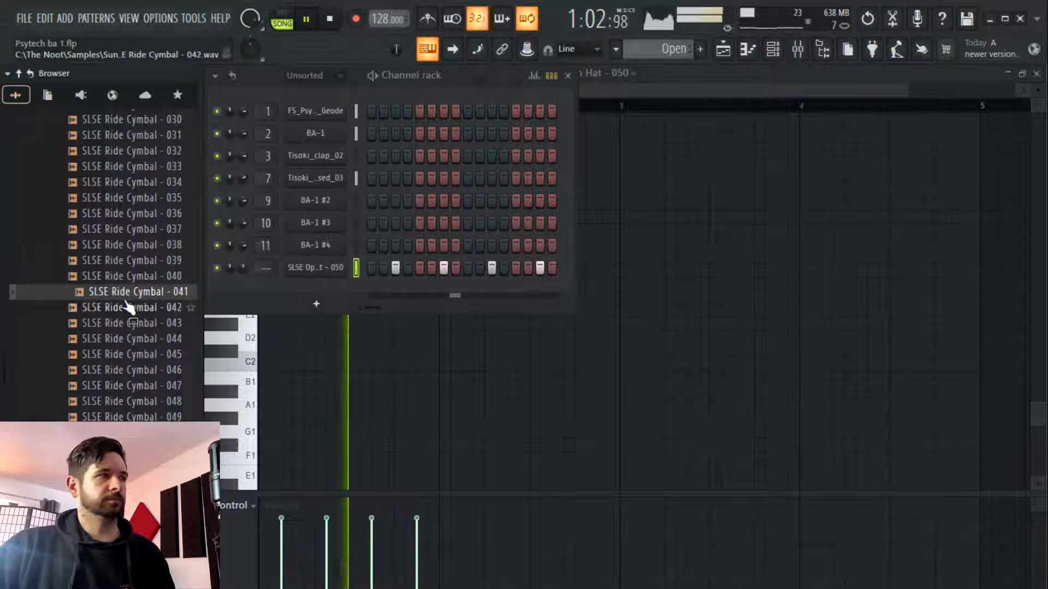
pyautogui.click(131, 323)
pyautogui.click(139, 371)
# Replace the open hat channel's sample with SLSE Ride Cymbal - 044 and adjust the channel's volume
pyautogui.moveTo(139, 373); pyautogui.dragTo(189, 341)
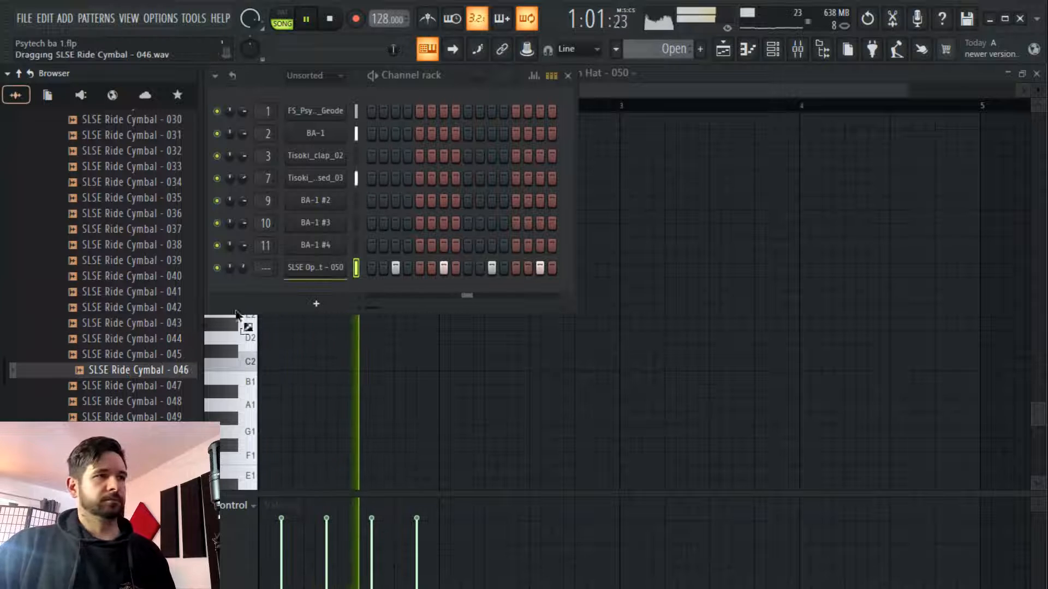
pyautogui.click(165, 386)
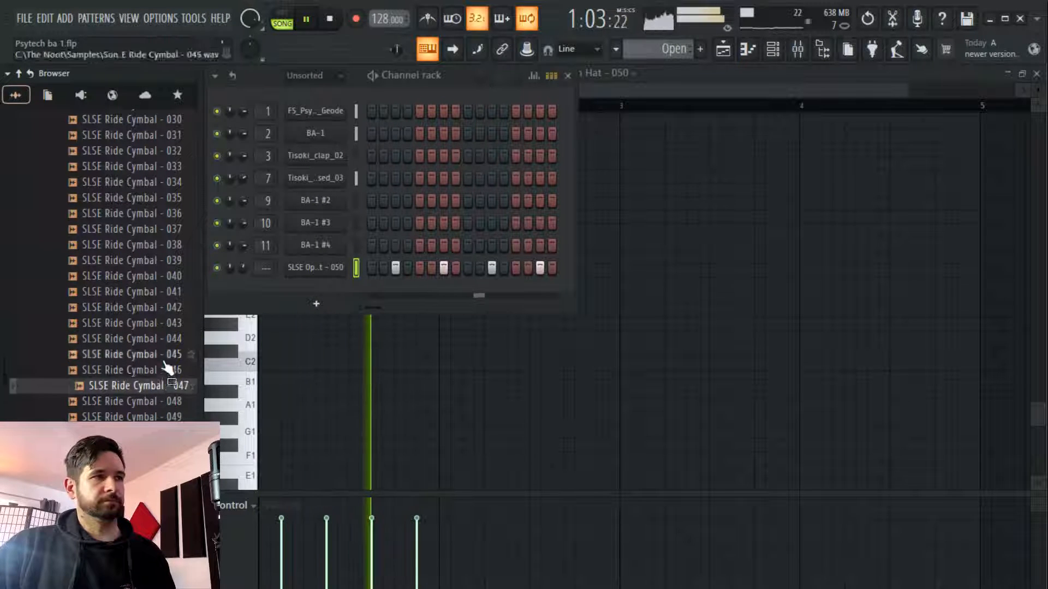
pyautogui.click(167, 354)
pyautogui.click(162, 339)
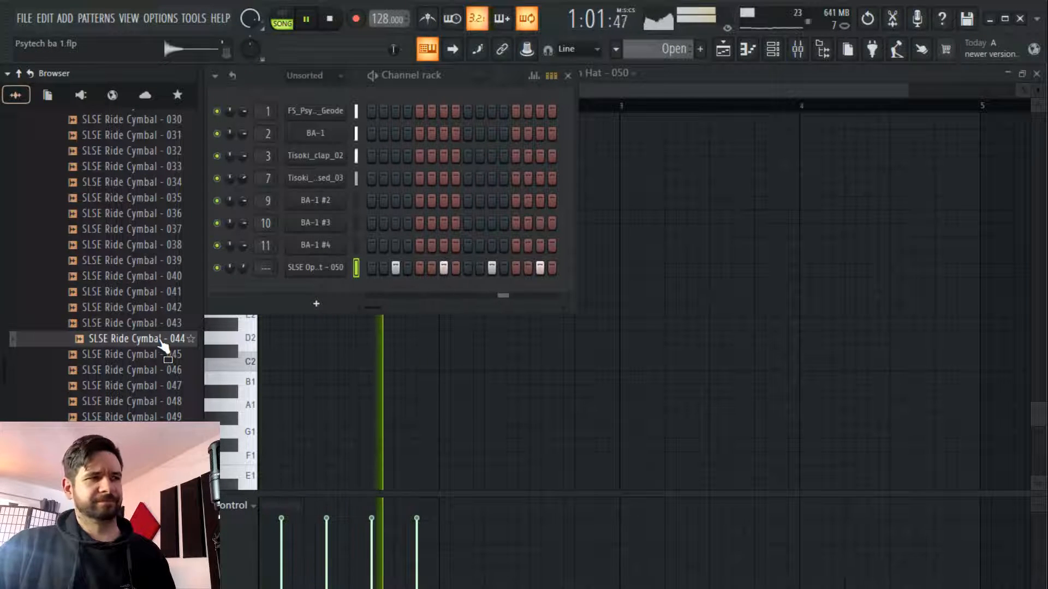
pyautogui.moveTo(243, 268); pyautogui.dragTo(242, 262)
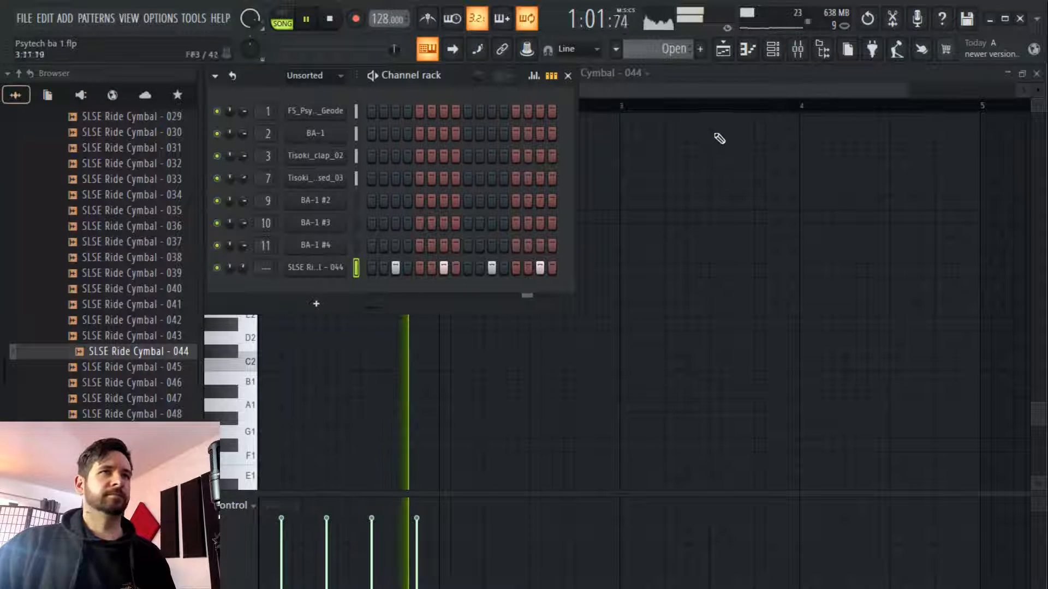
# Route the ride cymbal channel to mixer Insert 14 and load Fruity parametric EQ 2 into its slot 6
pyautogui.click(800, 49)
pyautogui.rightClick(766, 208)
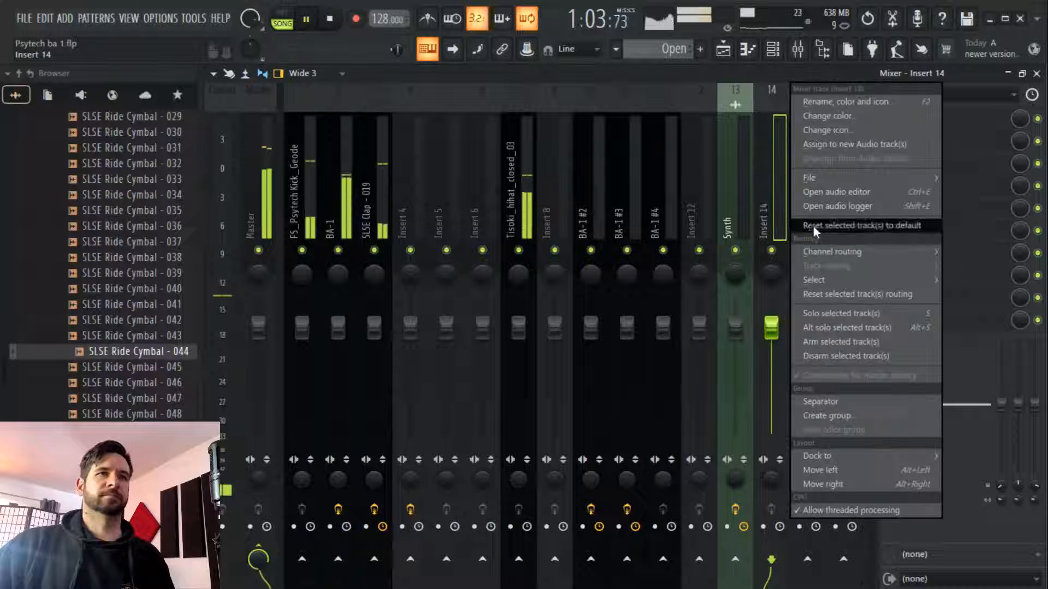
pyautogui.moveTo(848, 254)
pyautogui.click(742, 253)
pyautogui.click(907, 230)
pyautogui.moveTo(904, 248)
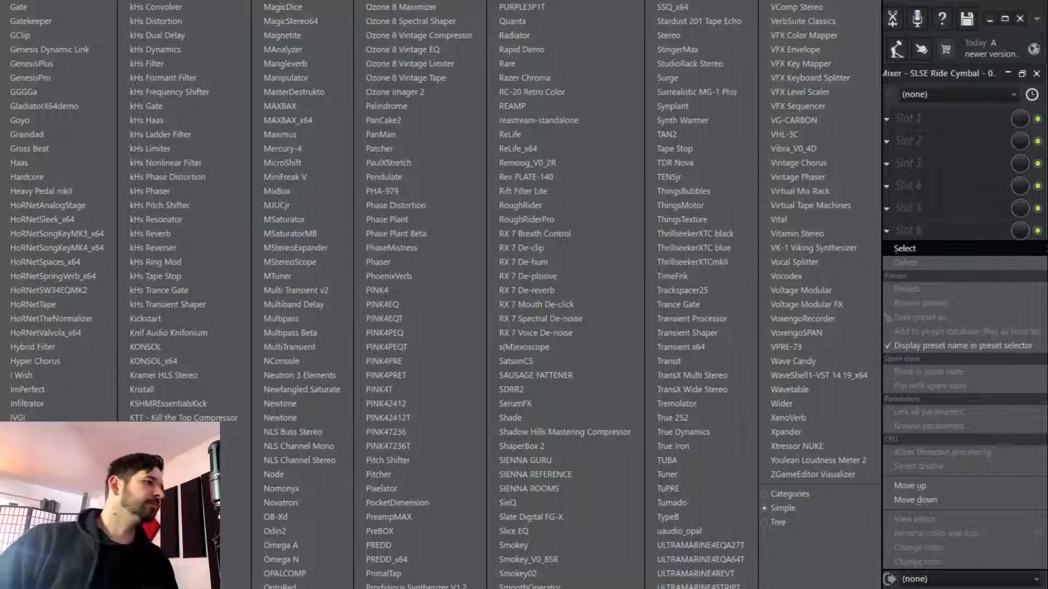
pyautogui.click(2, 90)
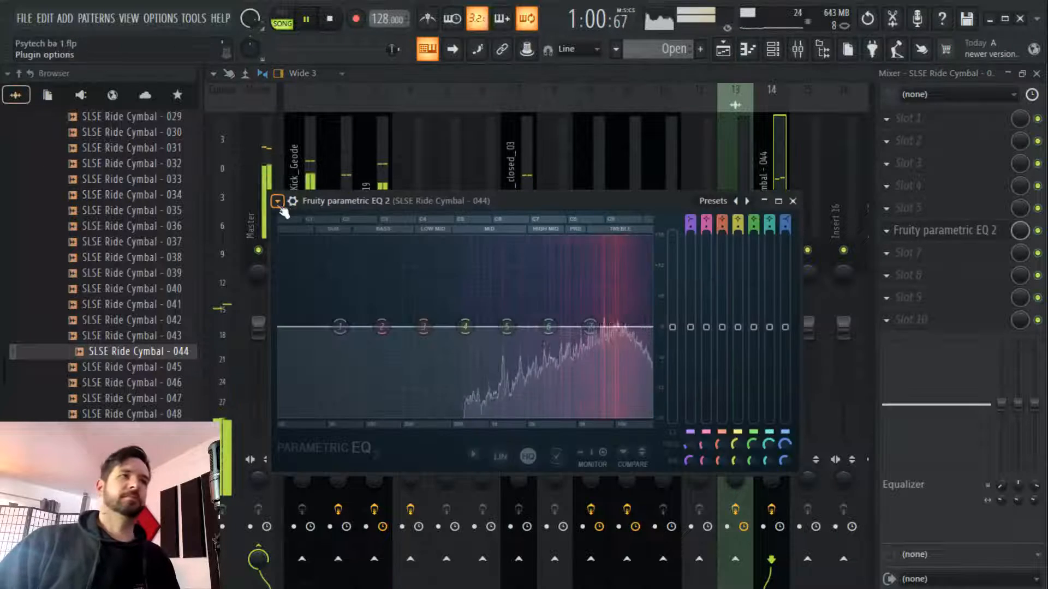
# Apply the HP preset to the ride EQ, raise the high-pass cutoff and cut the treble with band 6
pyautogui.click(277, 202)
pyautogui.moveTo(322, 256)
pyautogui.moveTo(416, 329); pyautogui.dragTo(611, 376)
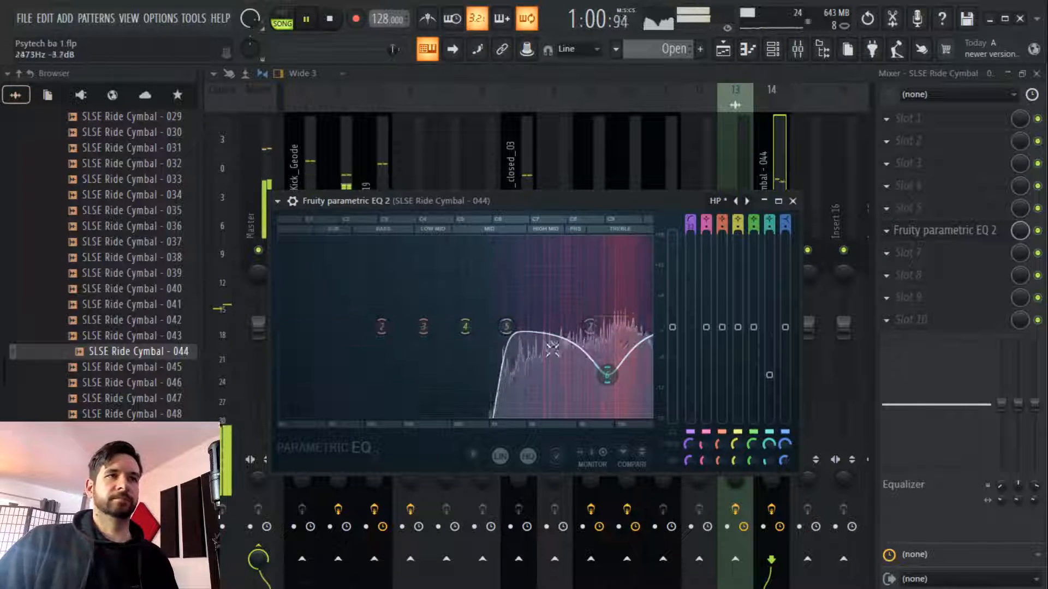
# Swap the ride channel's sample for SLSE Ride Cymbal - 048 and lower the EQ's high-pass cutoff
pyautogui.click(782, 52)
pyautogui.click(112, 415)
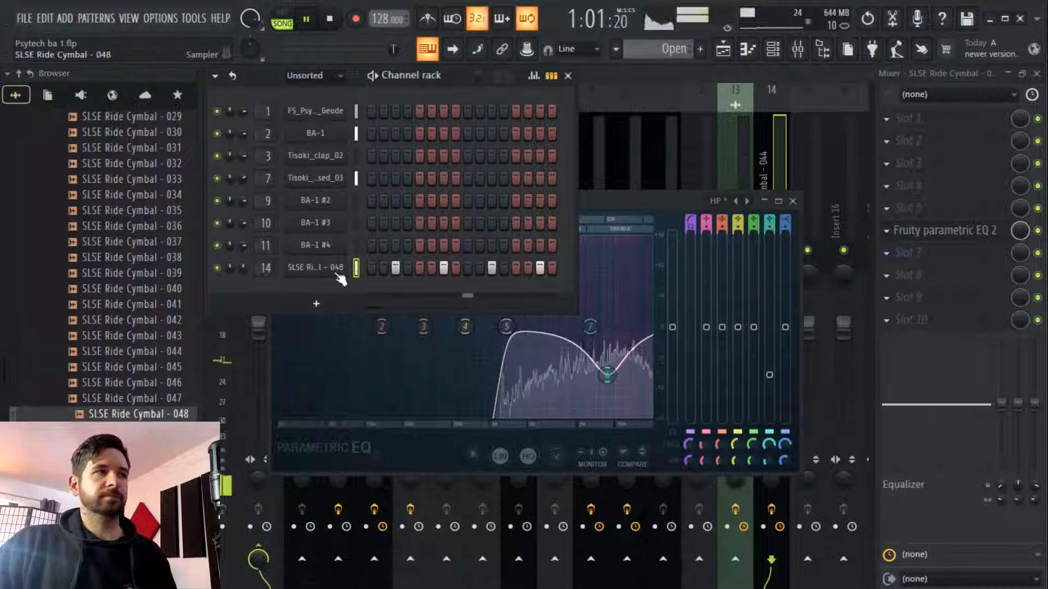
pyautogui.moveTo(507, 327); pyautogui.dragTo(480, 327)
# Audition shaker samples 001, 004 and 007 from the SLSE Shakers folder
pyautogui.scroll(-4, 124, 322)
pyautogui.click(124, 322)
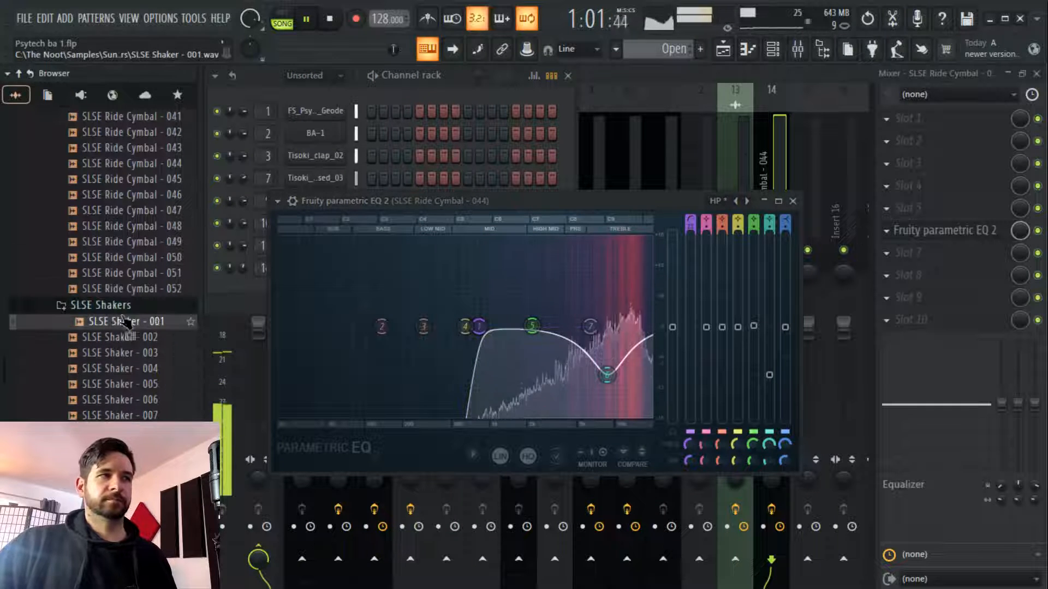
pyautogui.click(131, 368)
pyautogui.click(138, 415)
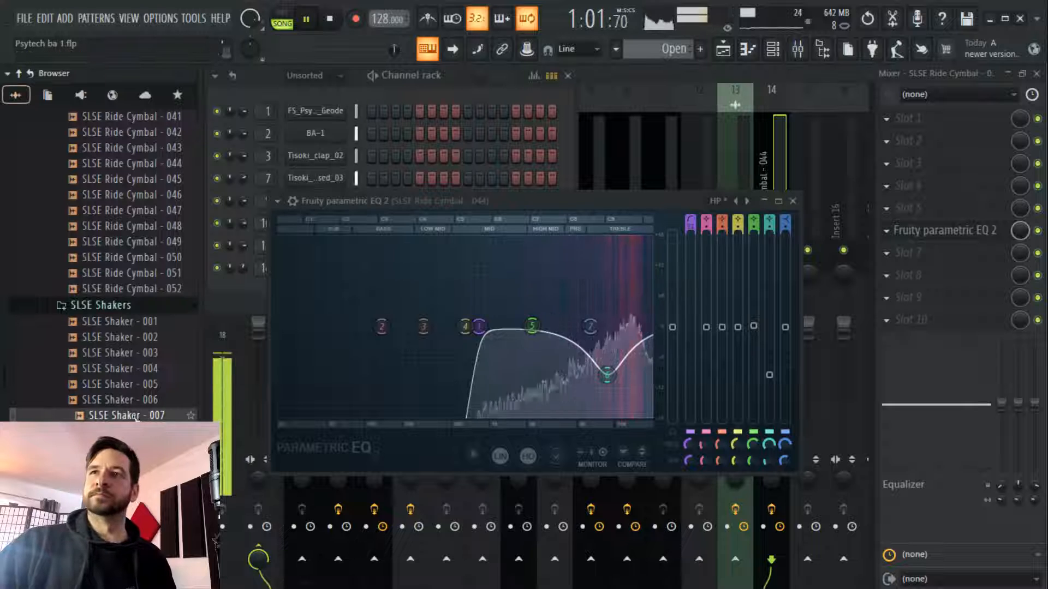
# Add SLSE Shaker - 007 as a new channel and create a new pattern named Shaker
pyautogui.click(793, 202)
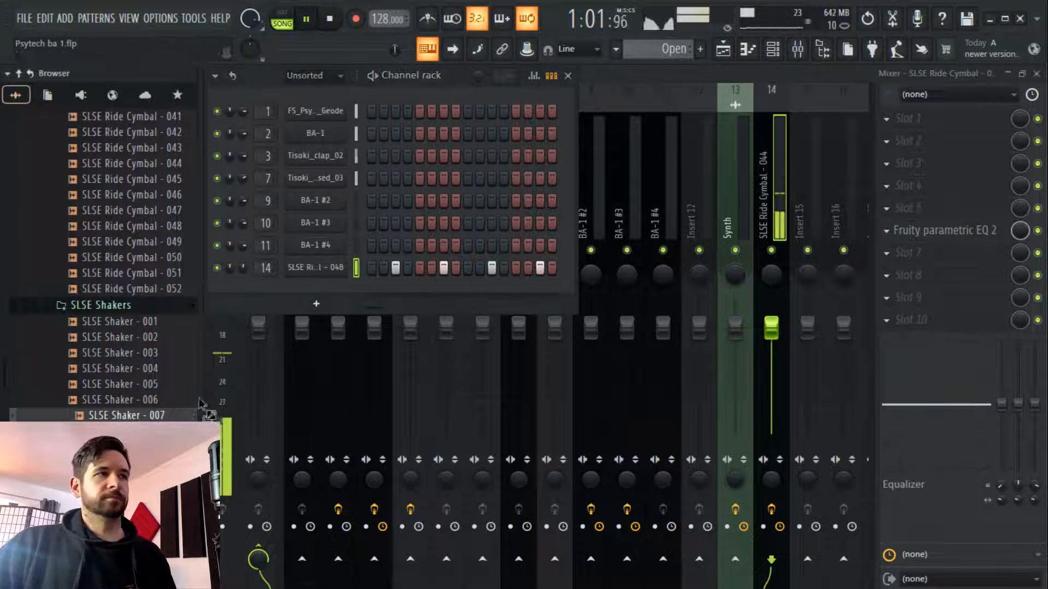
pyautogui.moveTo(328, 291); pyautogui.dragTo(328, 292)
pyautogui.click(704, 49)
pyautogui.write('Sh')
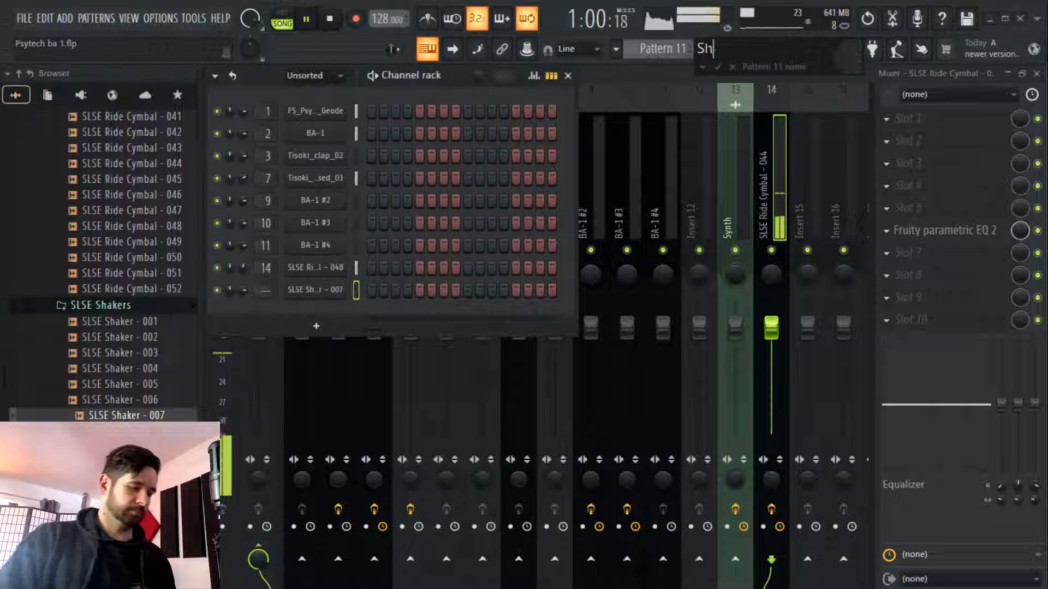
pyautogui.press('Return')
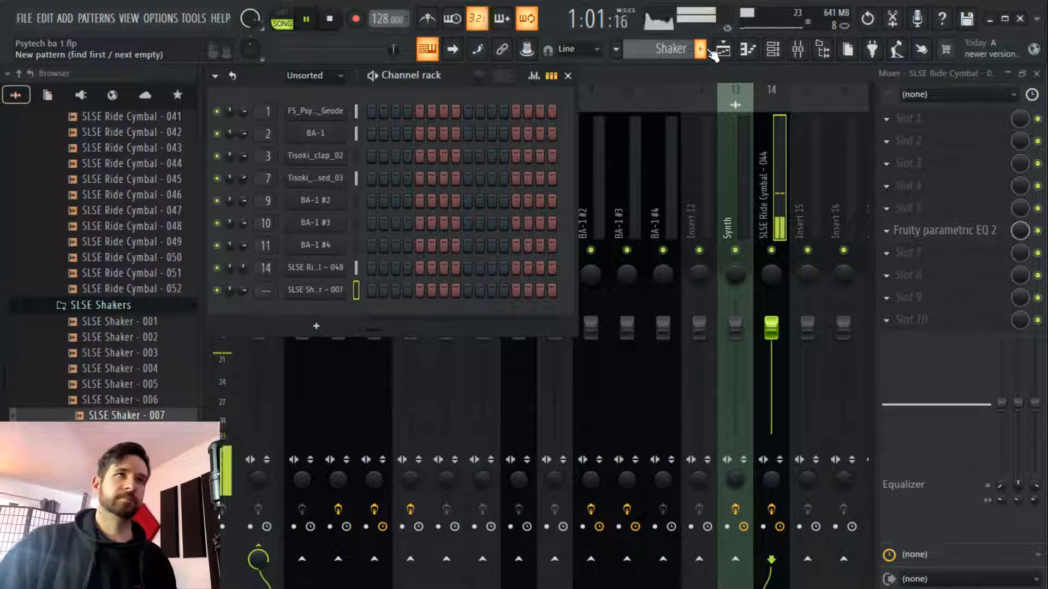
# Program shaker hits on steps 3, 7, 11 and 15, place the Shaker pattern on Track 9 at bars 33 and 34, and open its notes
pyautogui.click(774, 52)
pyautogui.click(769, 54)
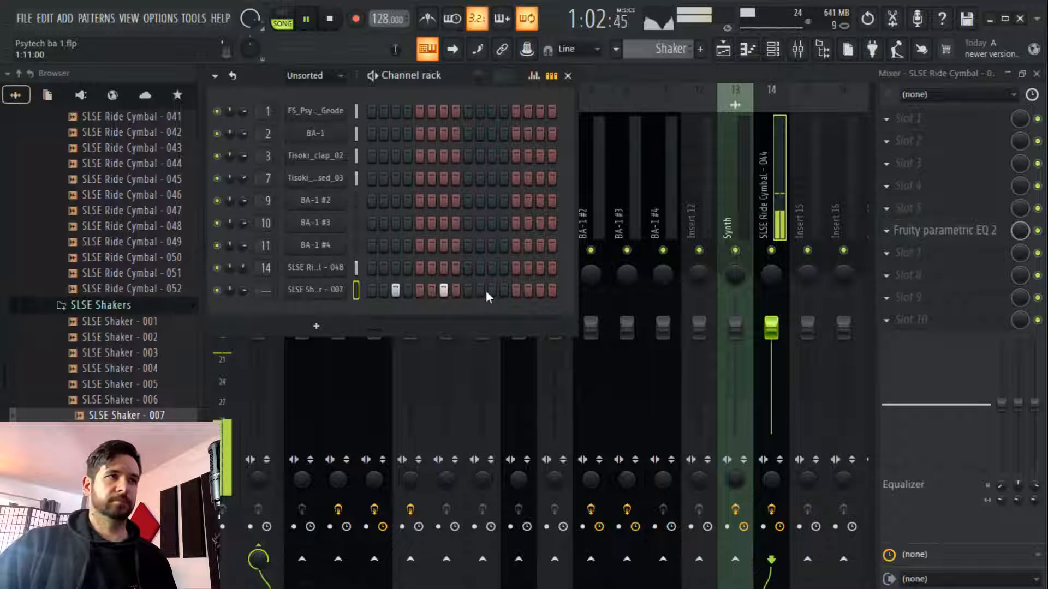
pyautogui.click(735, 50)
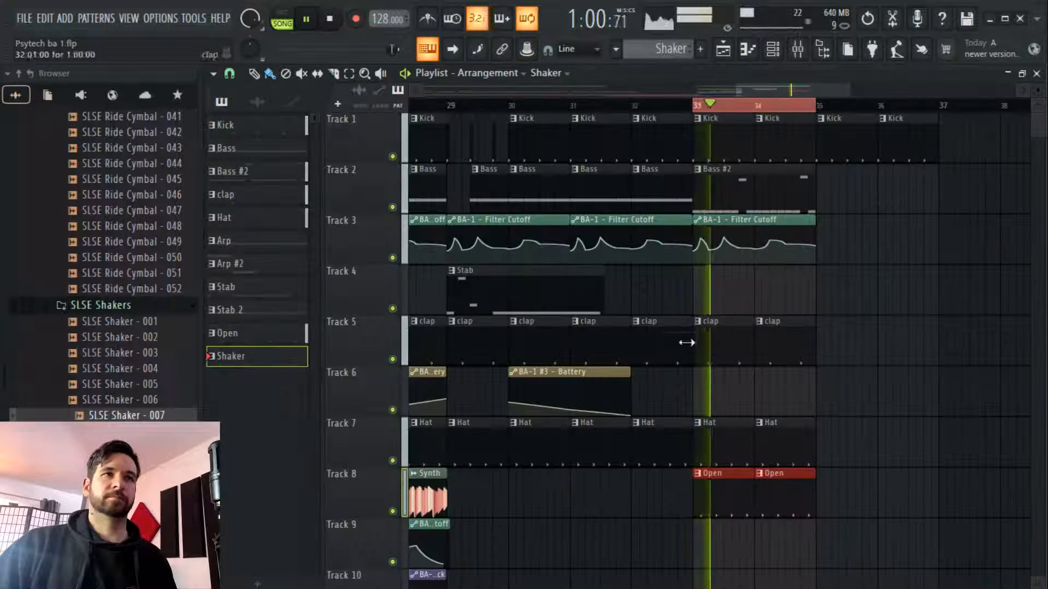
pyautogui.click(701, 540)
pyautogui.click(764, 543)
pyautogui.doubleClick(774, 546)
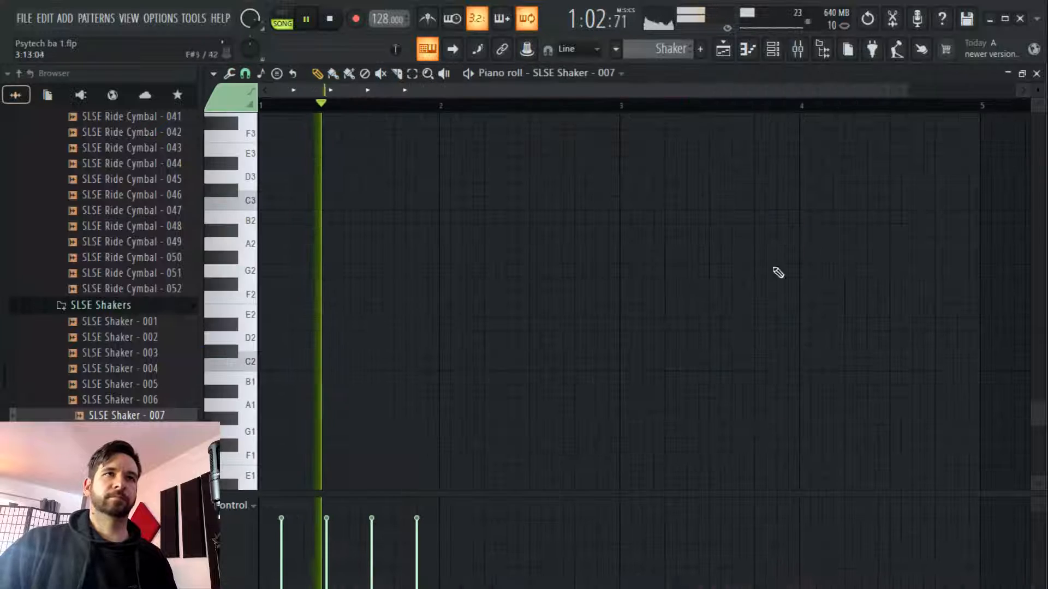
# Route the SLSE Shaker - 007 channel to mixer track 15, named after the channel
pyautogui.press('F6')
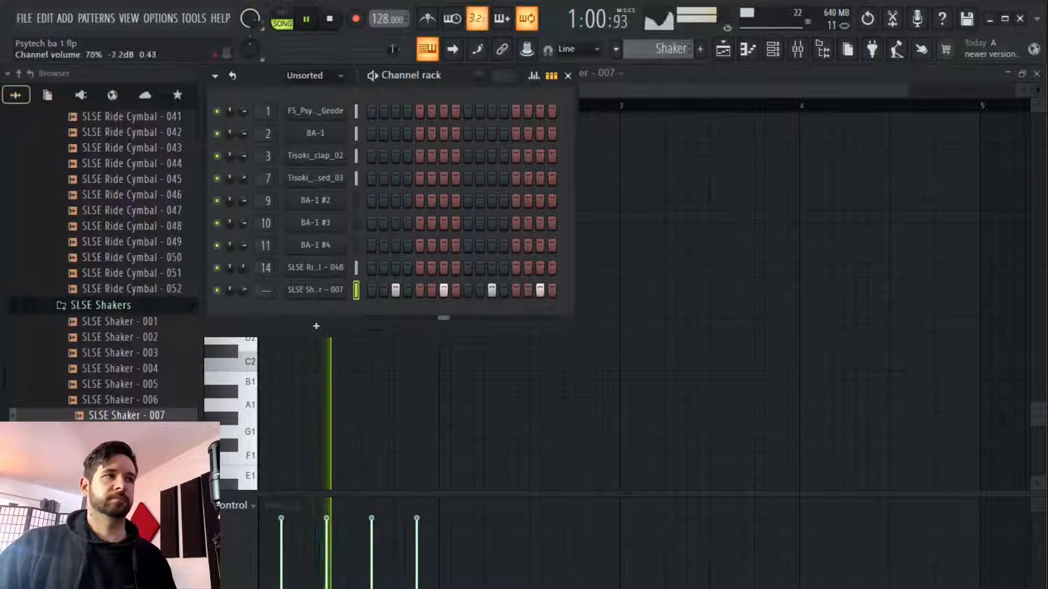
pyautogui.click(797, 49)
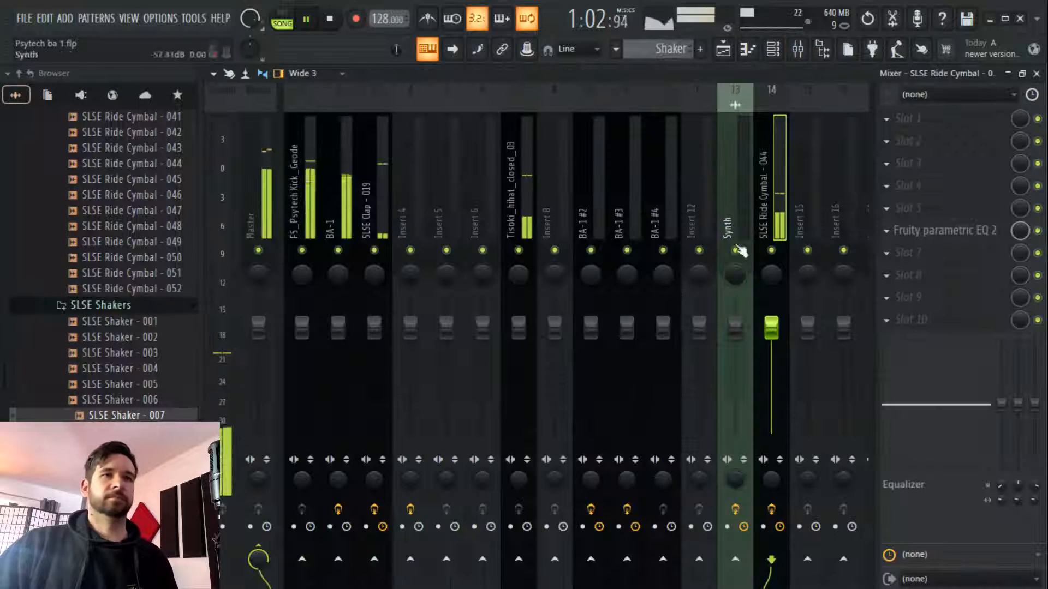
pyautogui.rightClick(808, 164)
pyautogui.moveTo(851, 251)
pyautogui.click(770, 254)
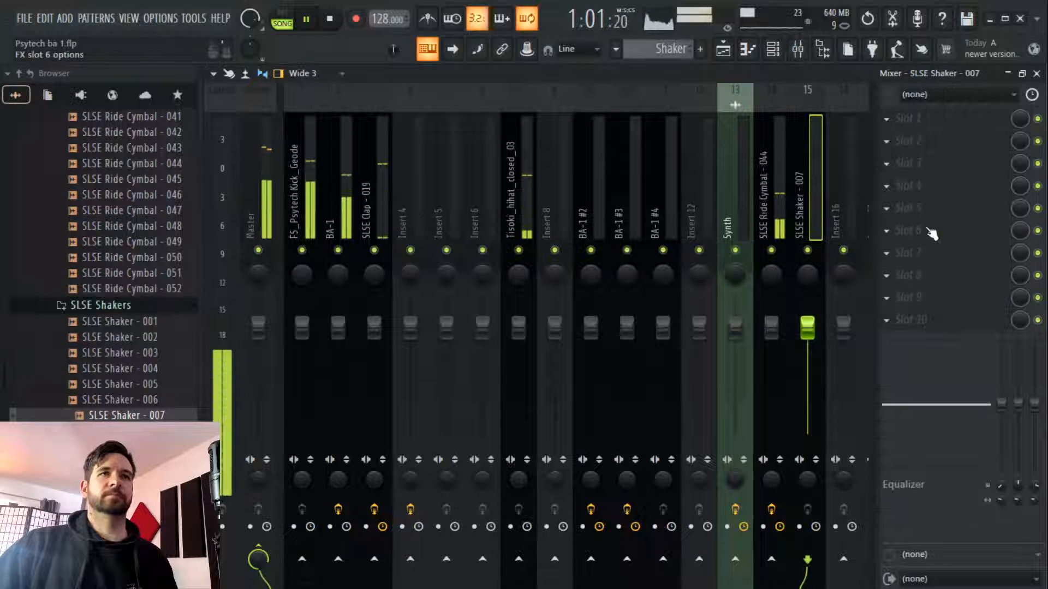
# Insert Fruity parametric EQ 2 on the shaker track, load its HP preset and pull band 4 down slightly
pyautogui.click(922, 253)
pyautogui.moveTo(917, 271)
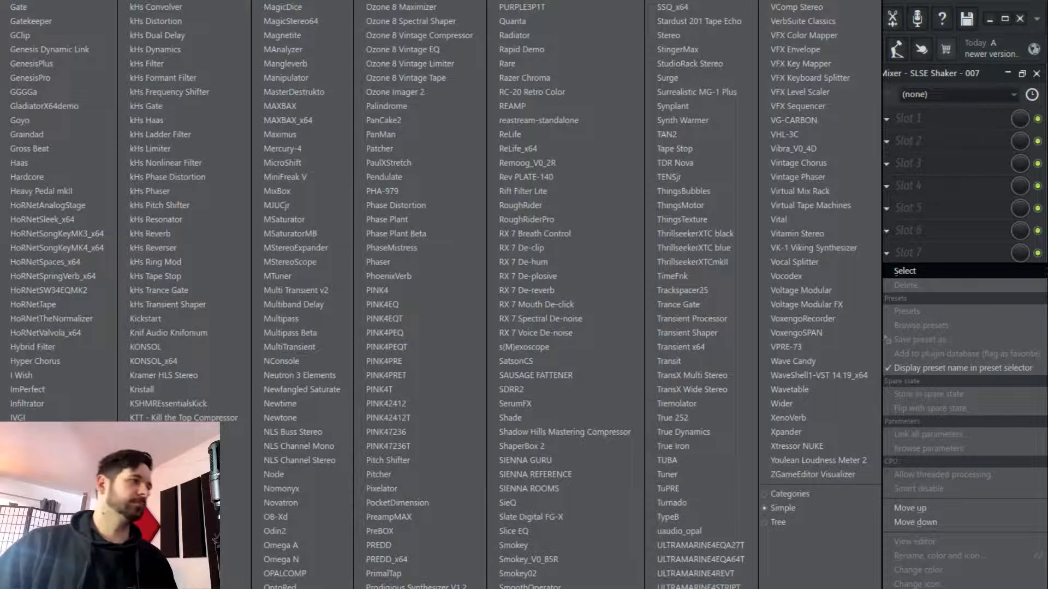
pyautogui.click(19, 305)
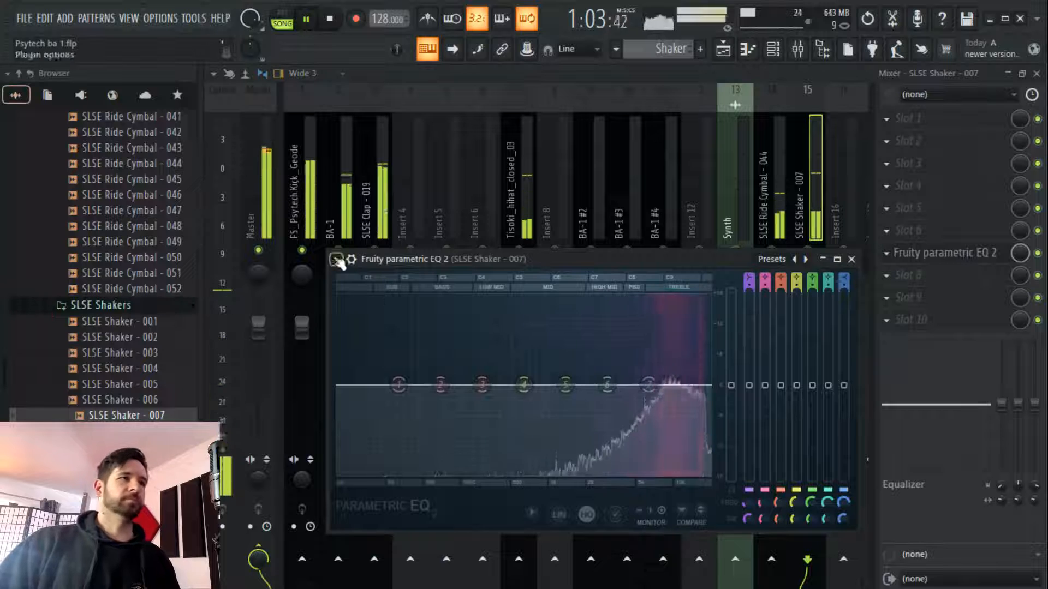
pyautogui.click(337, 259)
pyautogui.moveTo(480, 322)
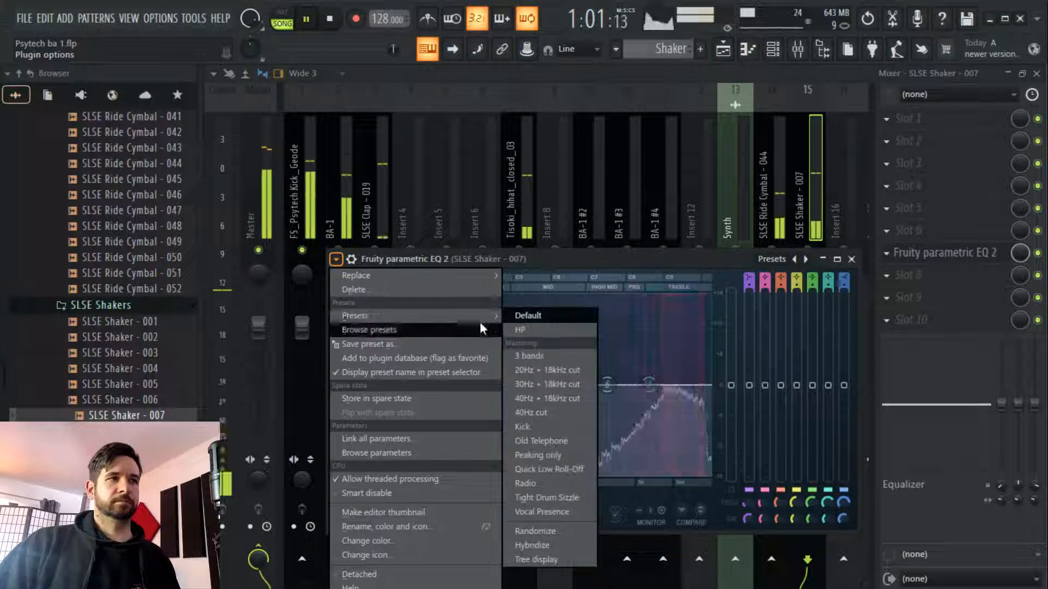
pyautogui.click(524, 332)
pyautogui.moveTo(516, 393); pyautogui.dragTo(529, 405)
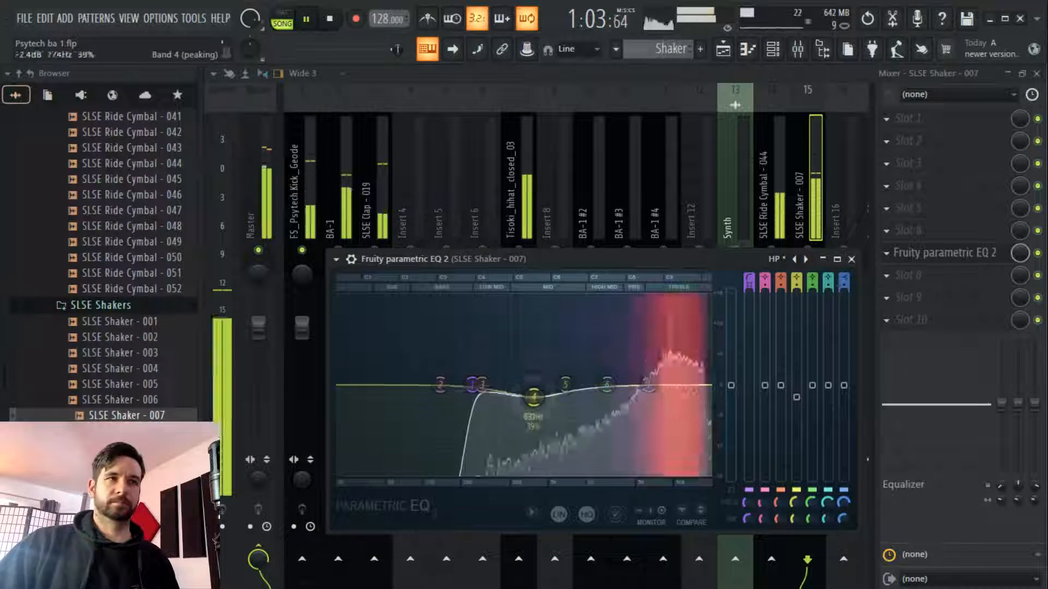
# Insert the OrilRiver reverb in slot 4 of the shaker track
pyautogui.click(956, 294)
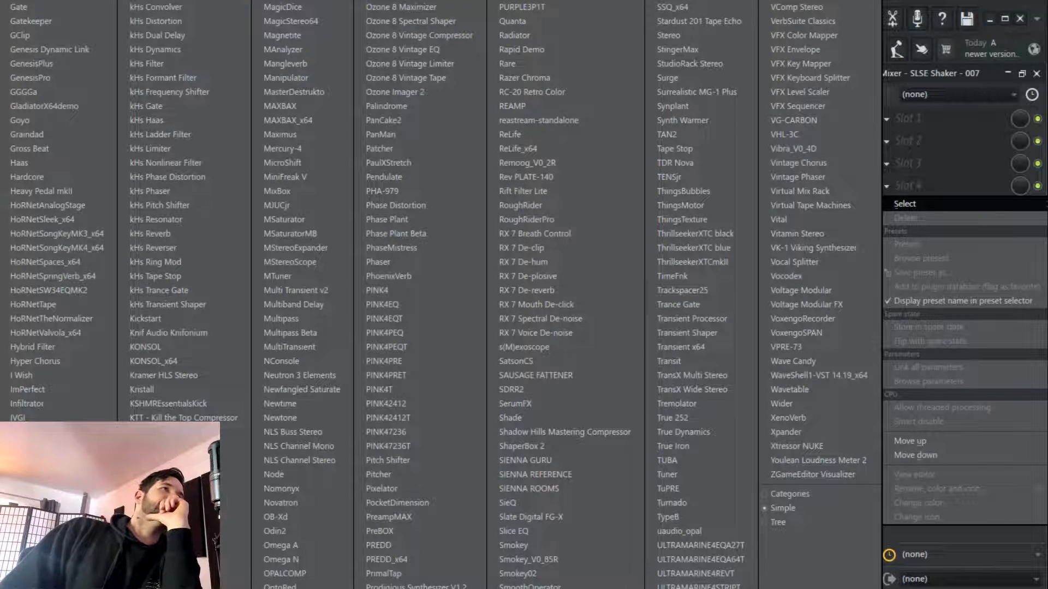
pyautogui.click(240, 389)
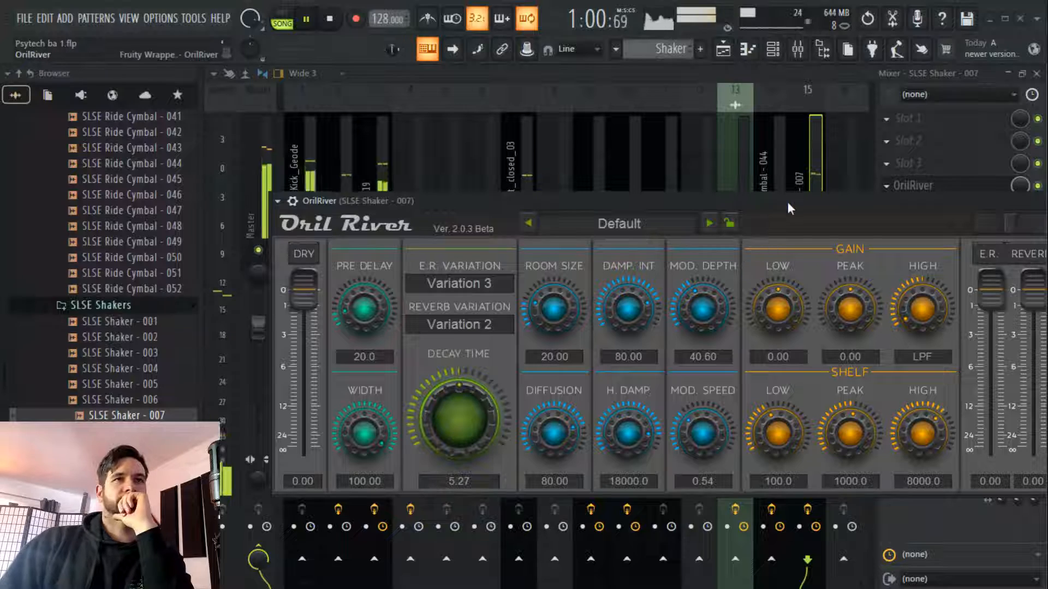
pyautogui.moveTo(787, 205); pyautogui.dragTo(787, 292)
# Insert Duck in slot 6 of the shaker track and load the user preset Synth 3
pyautogui.click(941, 224)
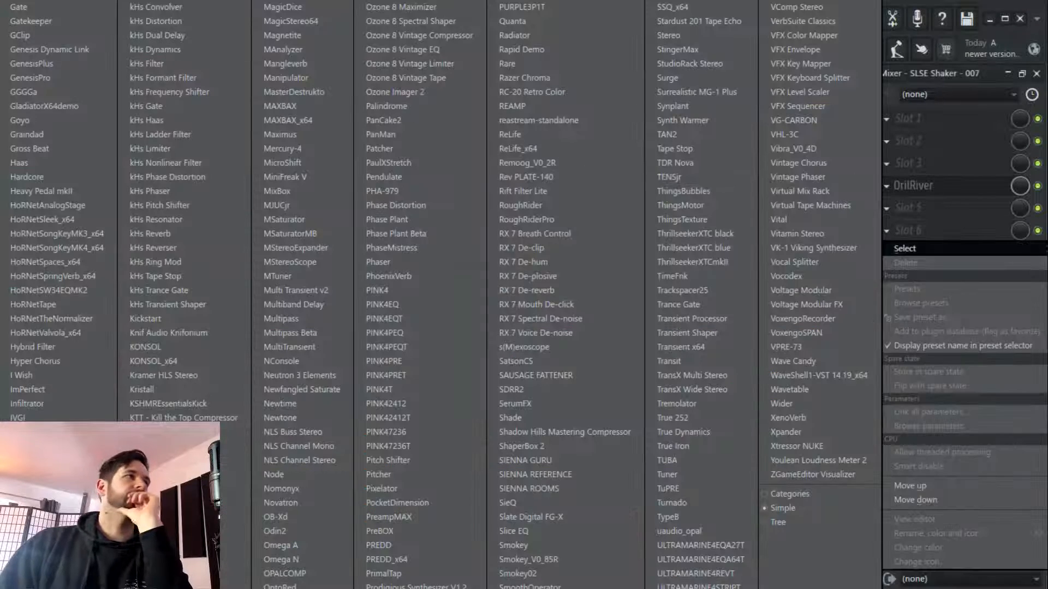
pyautogui.click(328, 168)
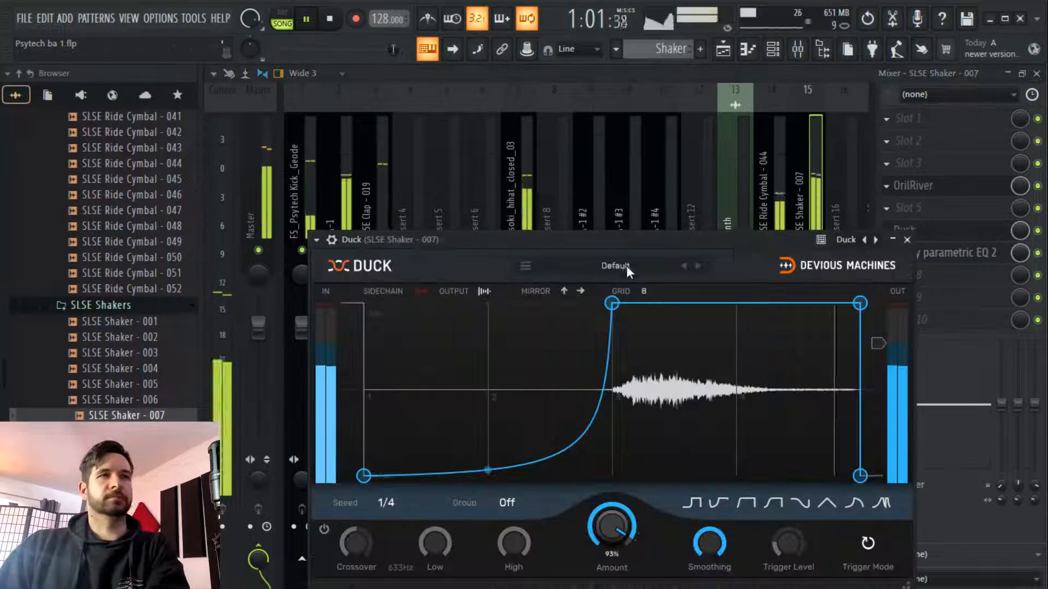
pyautogui.click(620, 266)
pyautogui.moveTo(633, 297)
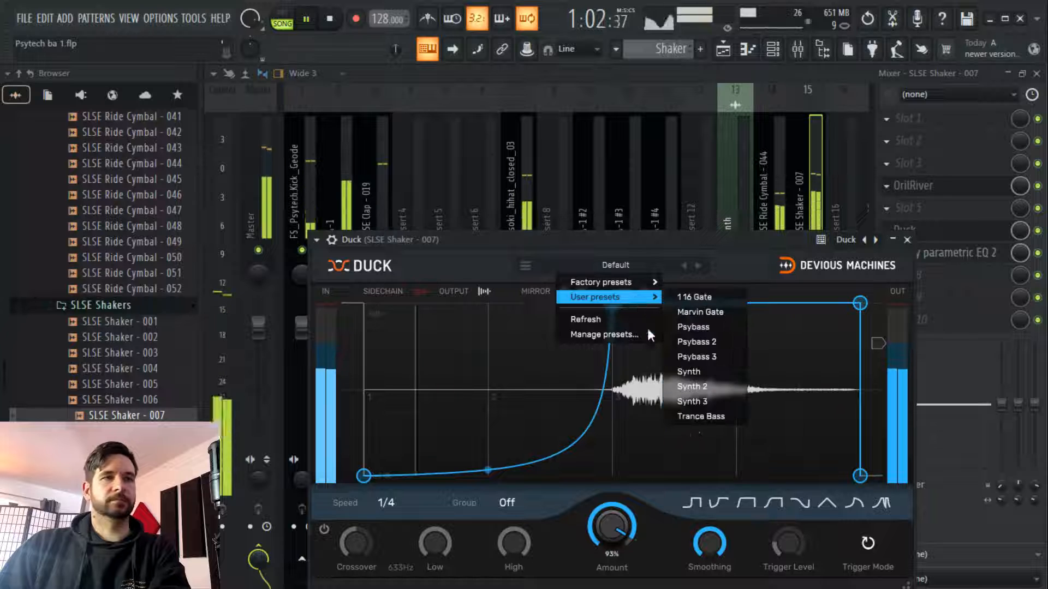
pyautogui.click(692, 402)
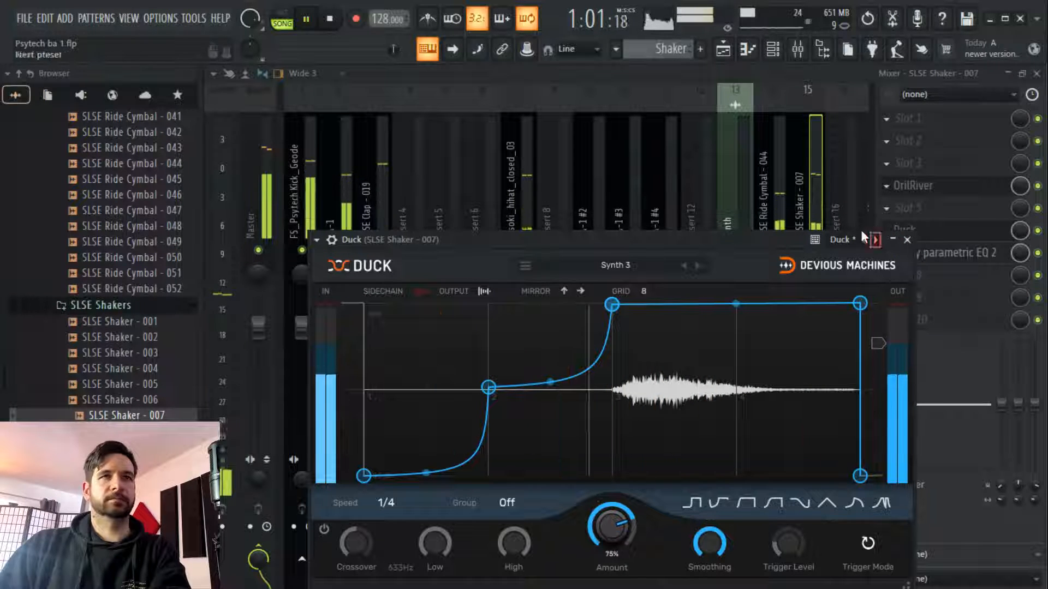
# Solo the ride cymbal mixer track, open its EQ and audition SLSE Ride Cymbal samples including 020, 021 and 023
pyautogui.click(781, 205)
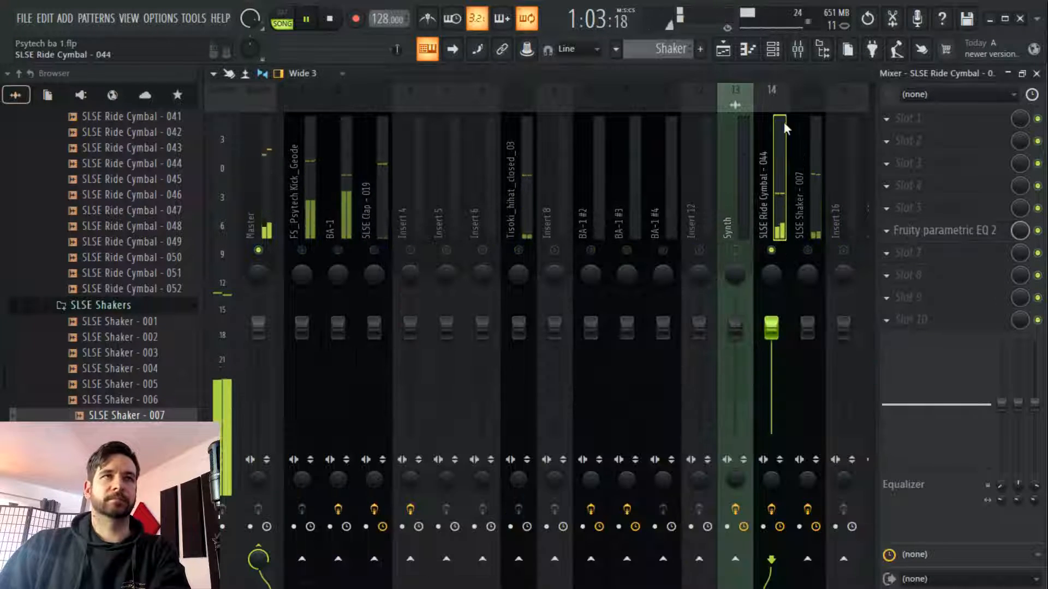
pyautogui.click(944, 232)
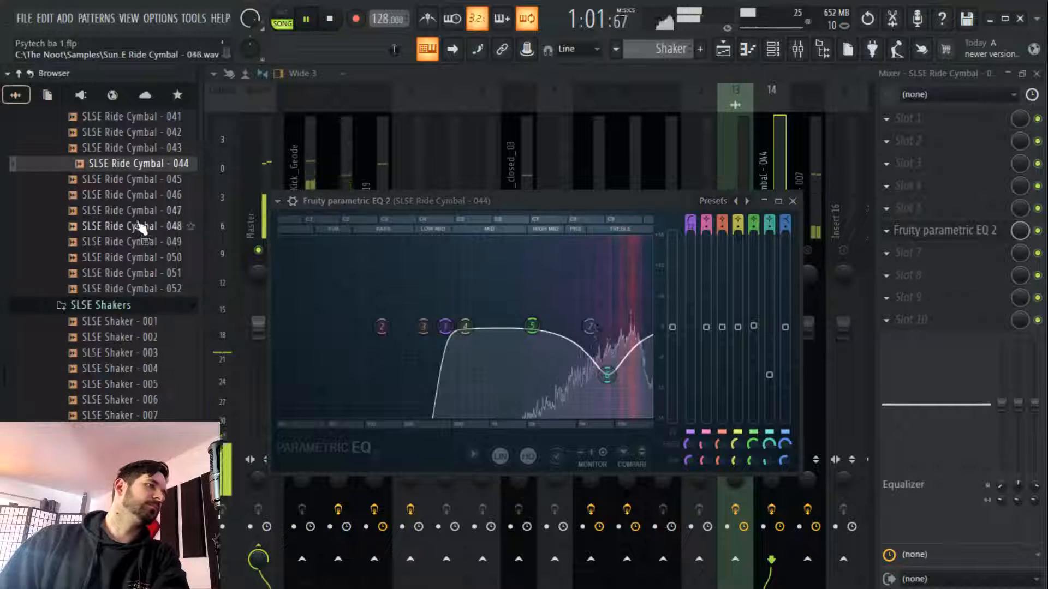
pyautogui.scroll(4, 140, 229)
pyautogui.click(138, 261)
pyautogui.click(141, 240)
pyautogui.scroll(4, 140, 240)
pyautogui.click(141, 240)
pyautogui.click(131, 211)
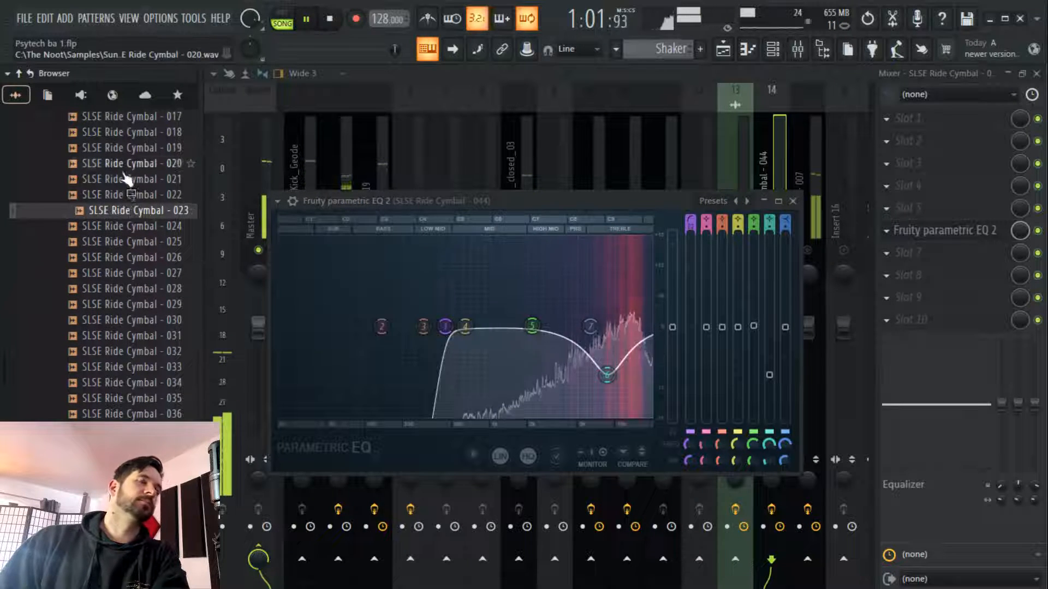
pyautogui.click(130, 164)
pyautogui.click(128, 195)
pyautogui.click(127, 179)
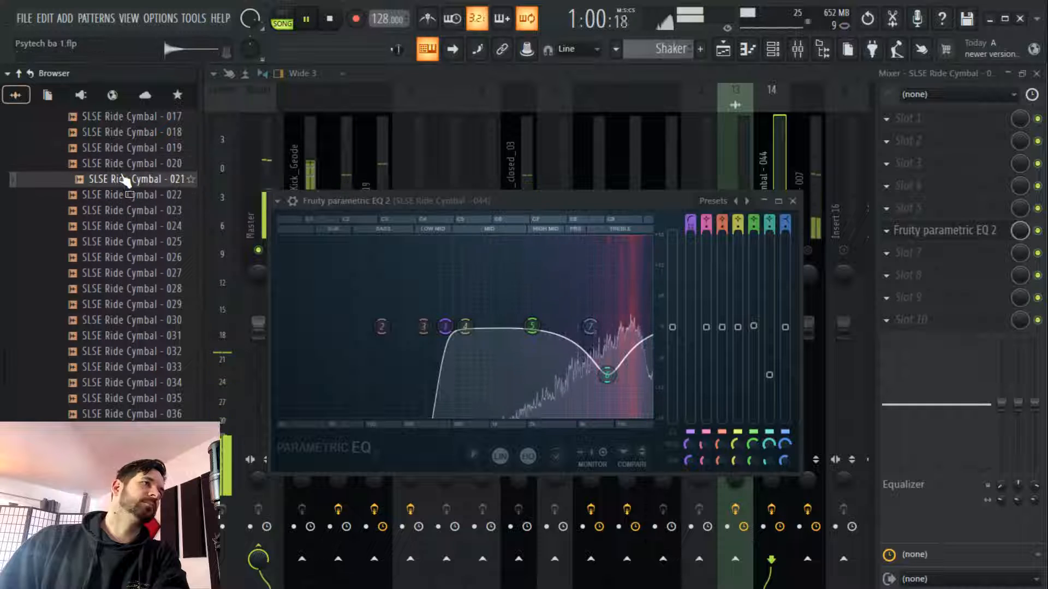
pyautogui.click(127, 164)
# Audition lower-numbered ride cymbal samples including 013, and collapse the SLSE Ride Cymbals folder
pyautogui.scroll(4, 127, 164)
pyautogui.click(132, 211)
pyautogui.click(140, 256)
pyautogui.click(142, 241)
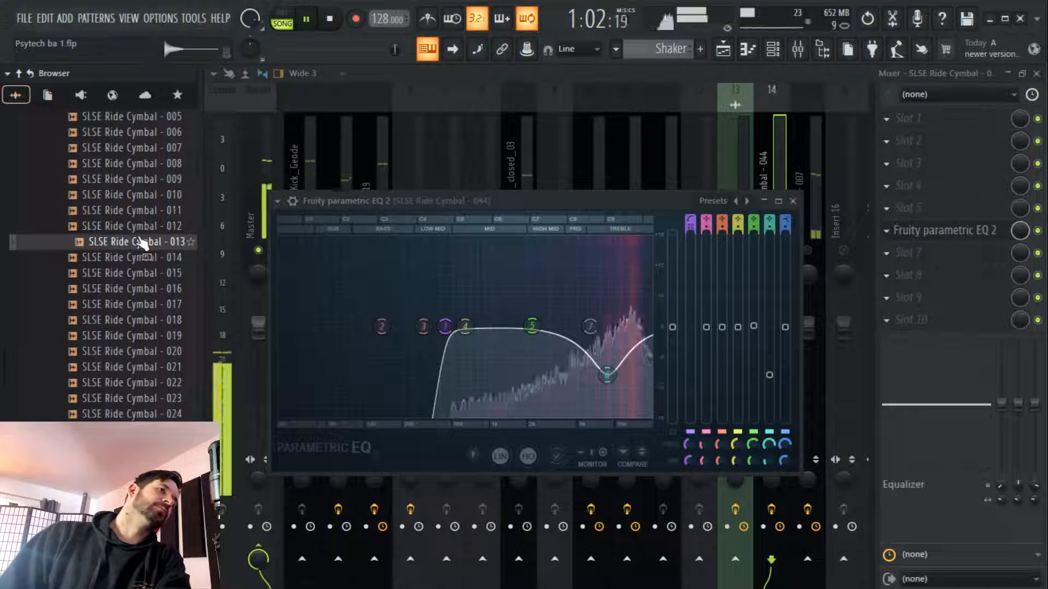
pyautogui.scroll(4, 142, 241)
pyautogui.click(141, 241)
pyautogui.click(140, 273)
pyautogui.click(140, 321)
pyautogui.click(140, 226)
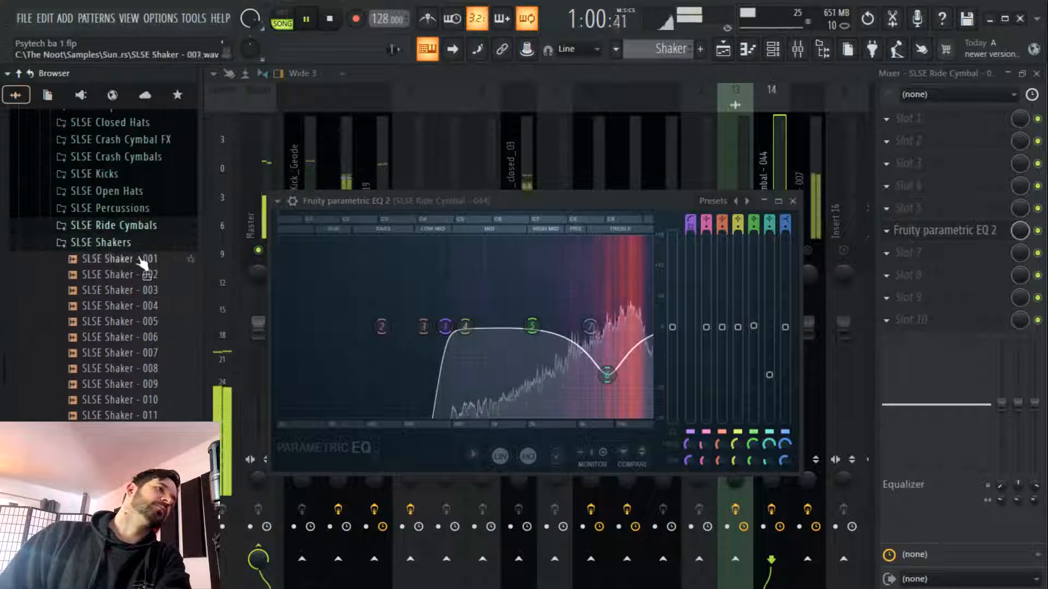
# Audition more SLSE Shakers samples and swap the shaker channel's sample for SLSE Shaker - 024
pyautogui.click(140, 290)
pyautogui.scroll(-6, 140, 291)
pyautogui.click(139, 289)
pyautogui.click(138, 338)
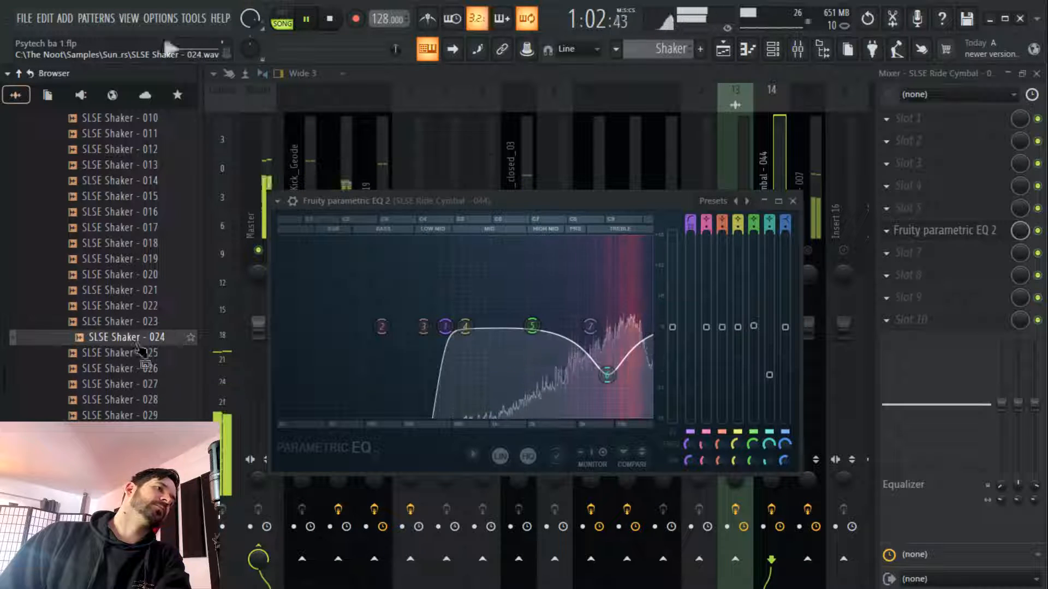
pyautogui.click(773, 49)
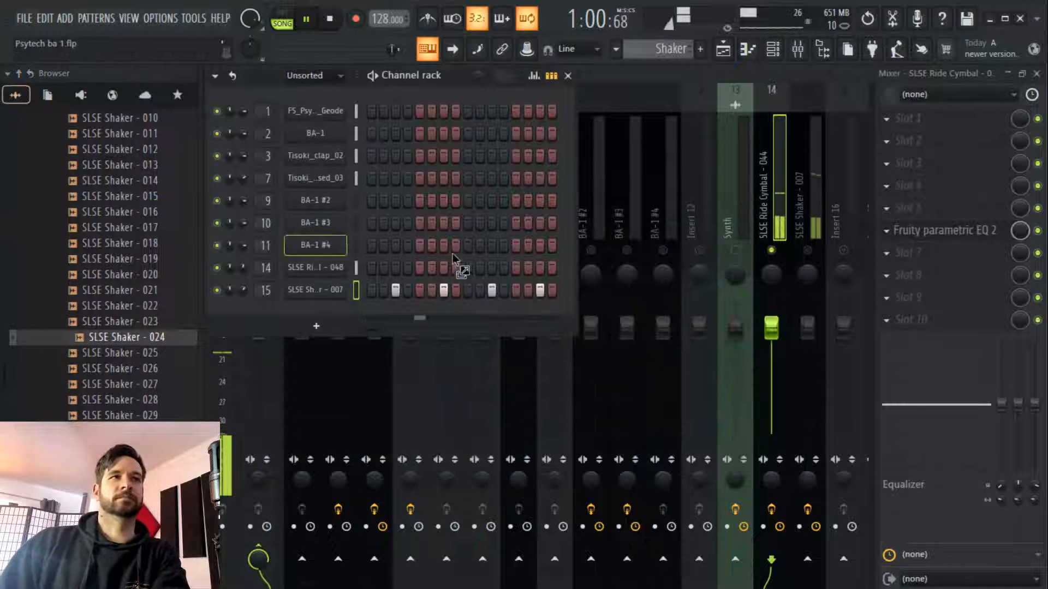
pyautogui.moveTo(334, 295); pyautogui.dragTo(333, 294)
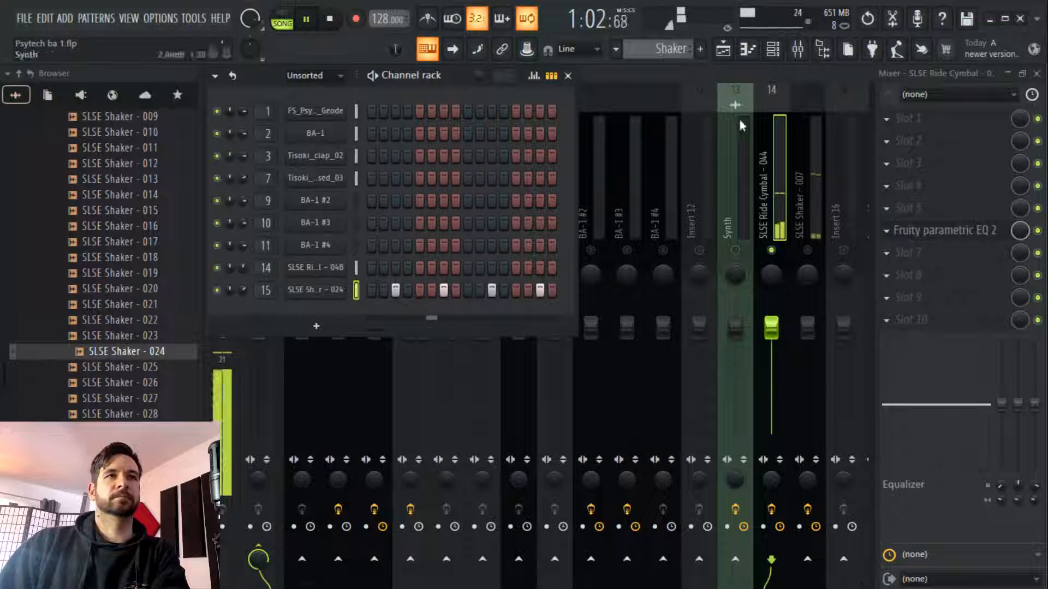
pyautogui.moveTo(149, 363); pyautogui.dragTo(295, 284)
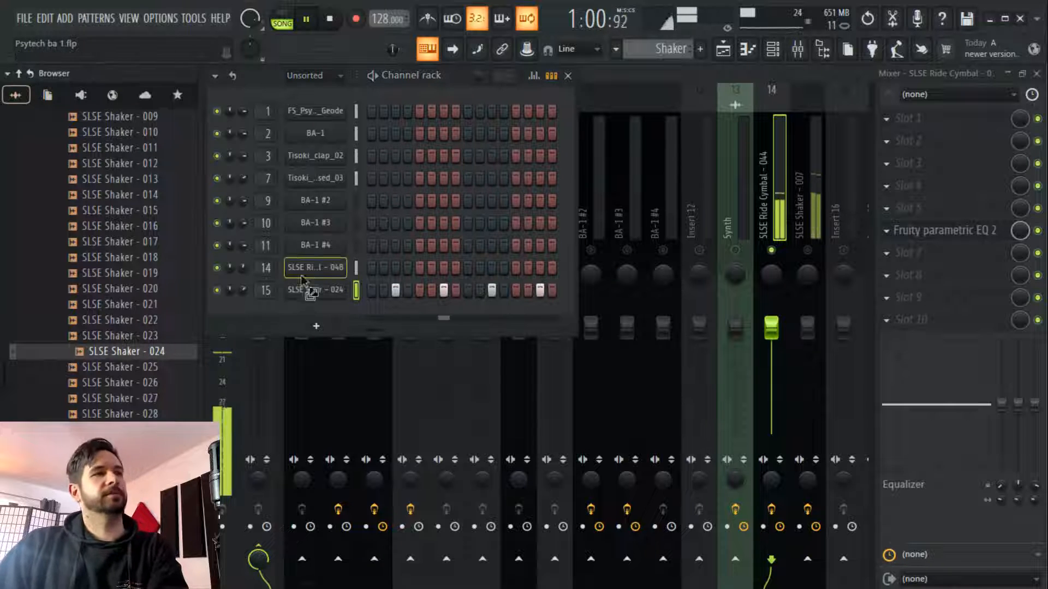
# Compare the ride and shaker mixer tracks by soloing each in turn, and audition SLSE Shaker - 025
pyautogui.rightClick(774, 251)
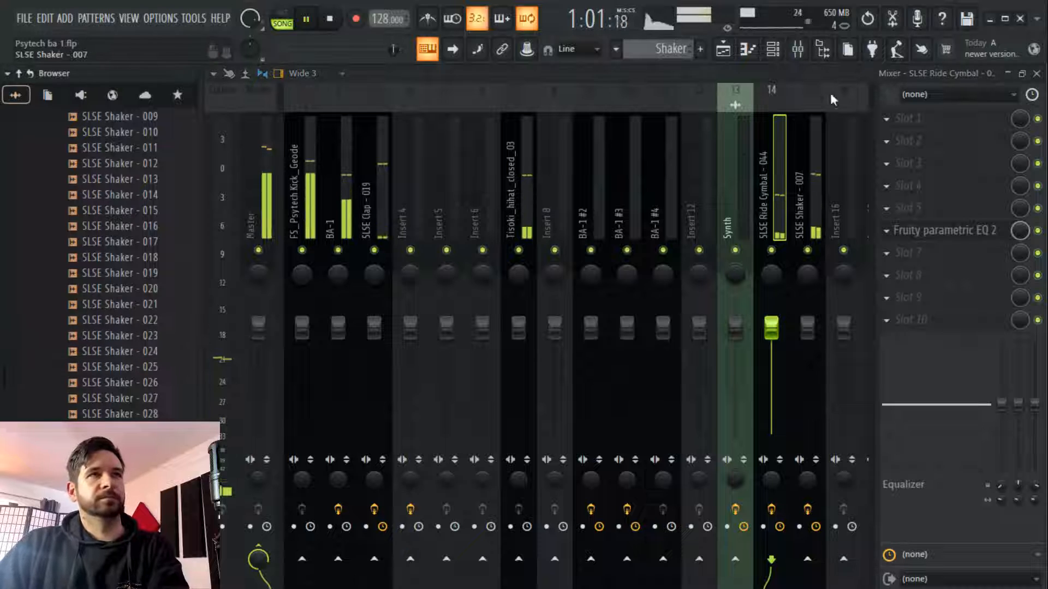
pyautogui.rightClick(810, 262)
pyautogui.rightClick(811, 252)
pyautogui.rightClick(777, 252)
pyautogui.rightClick(779, 251)
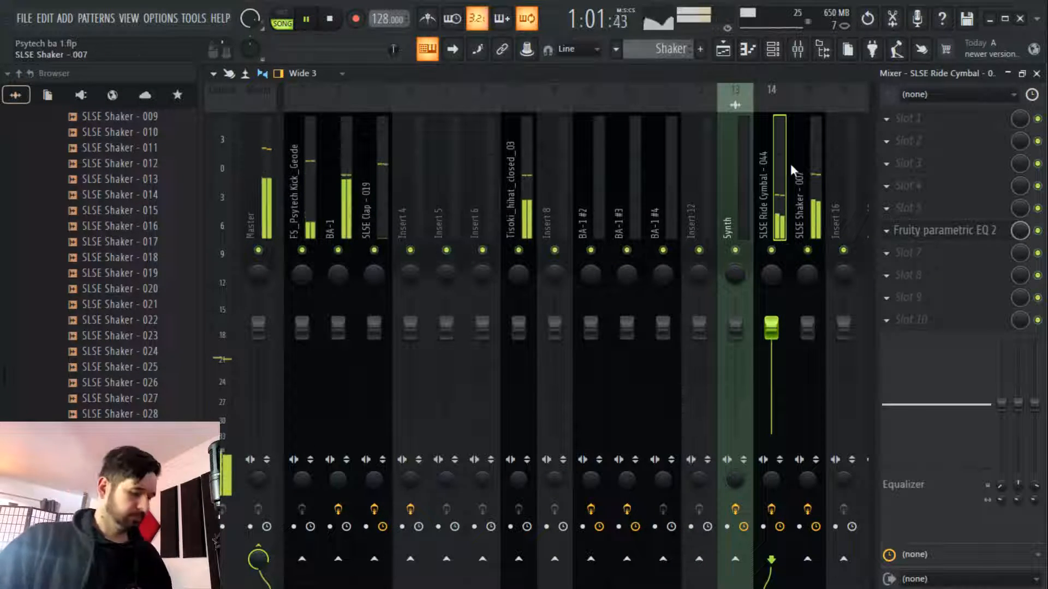
pyautogui.click(142, 366)
pyautogui.rightClick(776, 252)
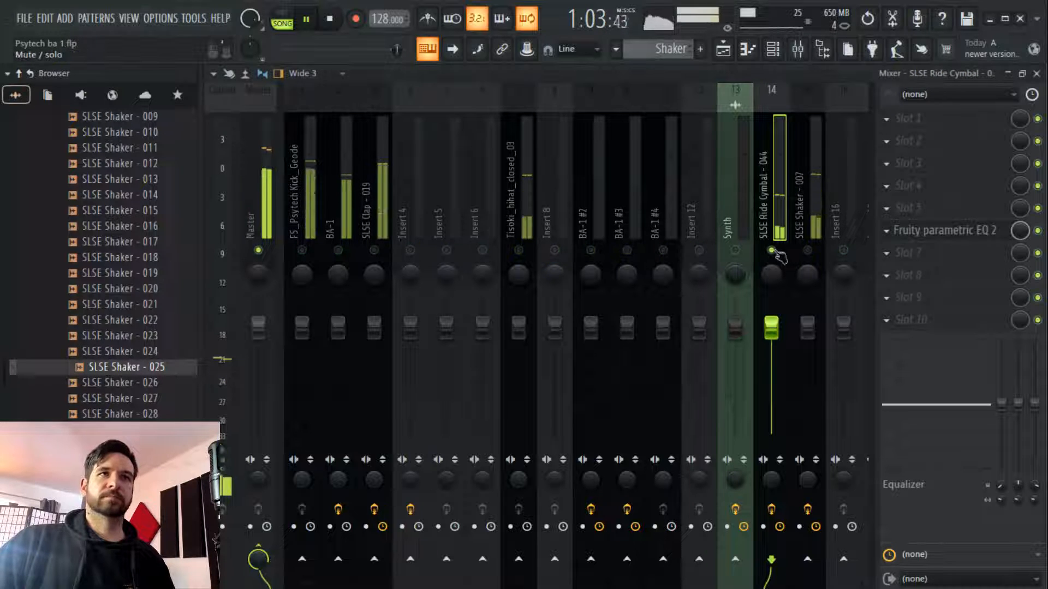
# Insert the epicPLATEmkII reverb on the ride cymbal track and shift it up to slot 7
pyautogui.click(903, 277)
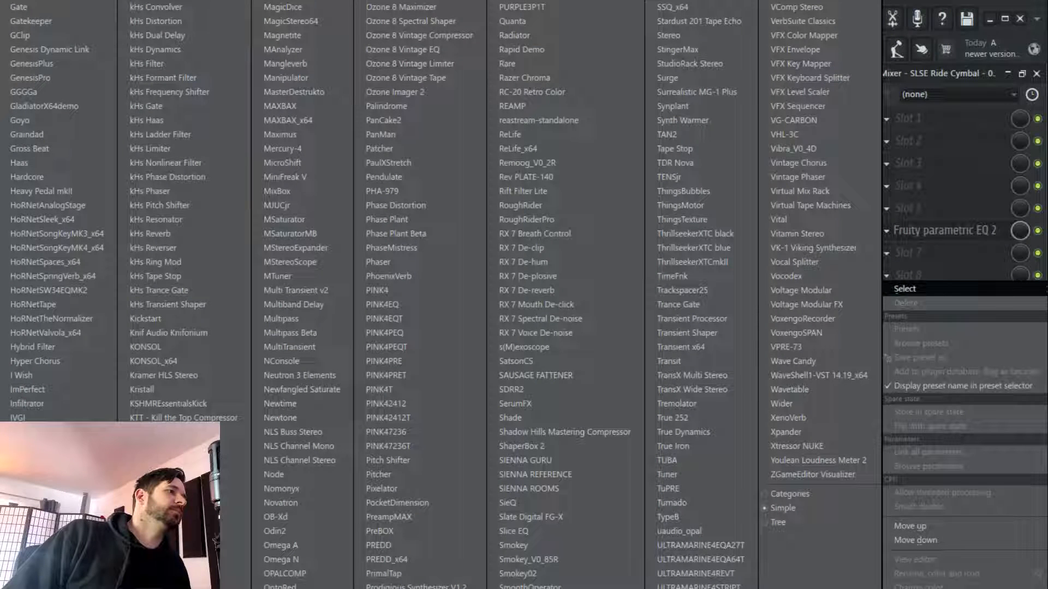
pyautogui.click(170, 480)
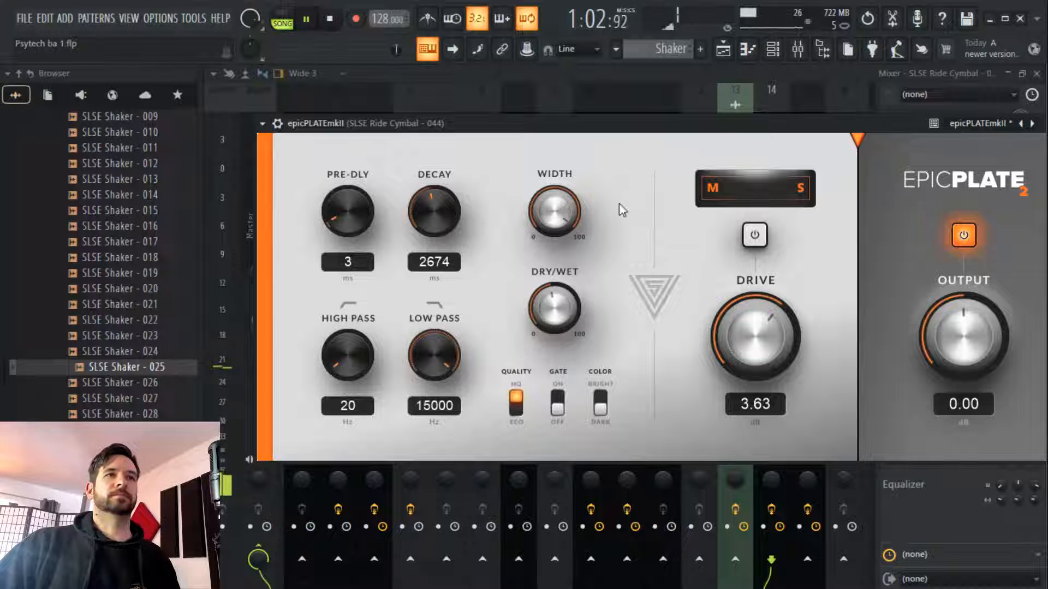
pyautogui.click(751, 70)
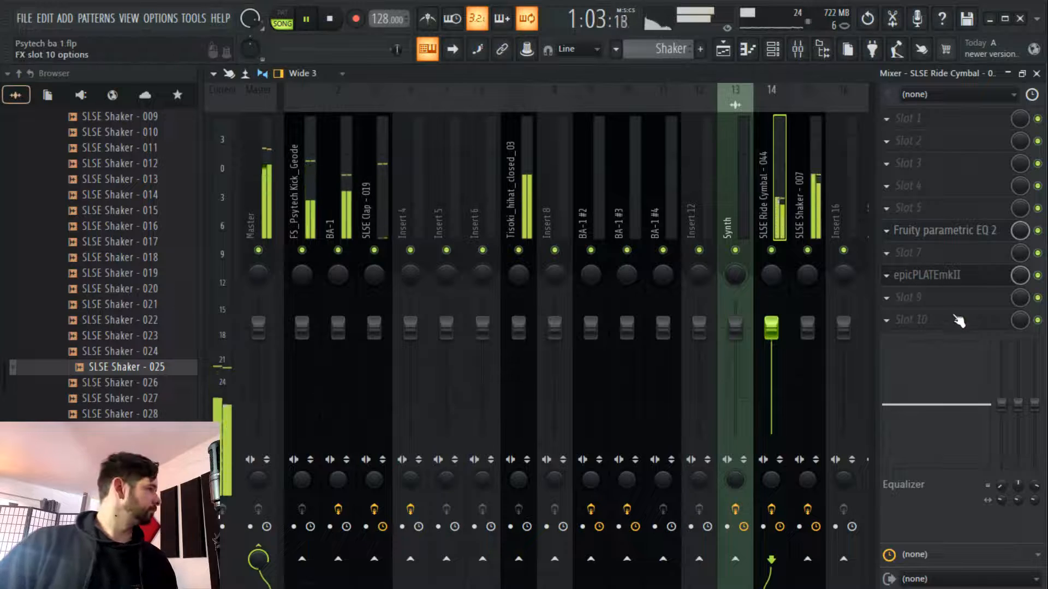
pyautogui.scroll(1, 950, 273)
# Insert NConsole after the reverb on the ride cymbal track and raise its channel module fader
pyautogui.click(950, 277)
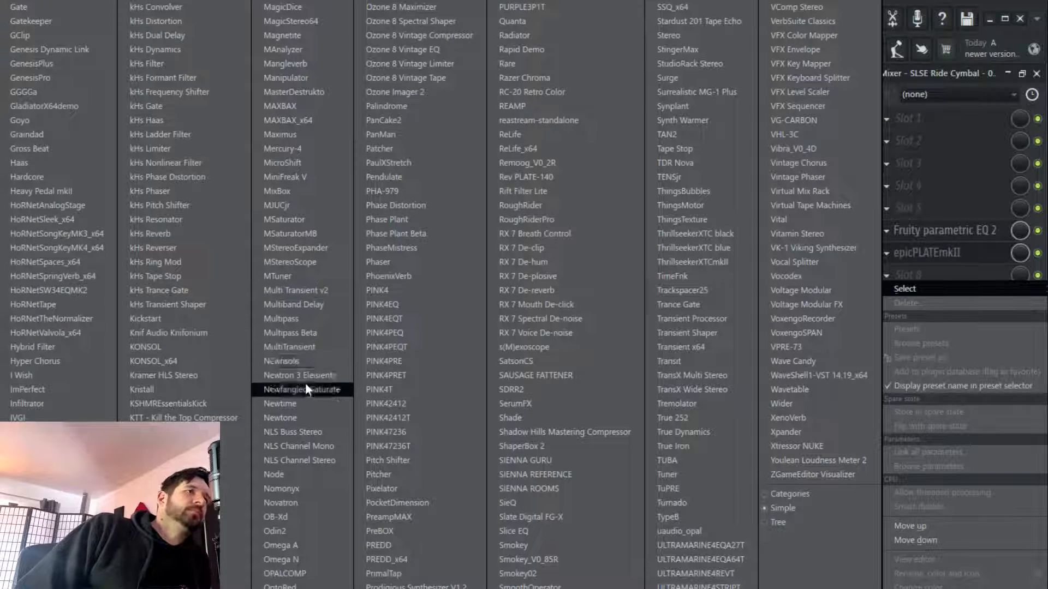
pyautogui.click(308, 362)
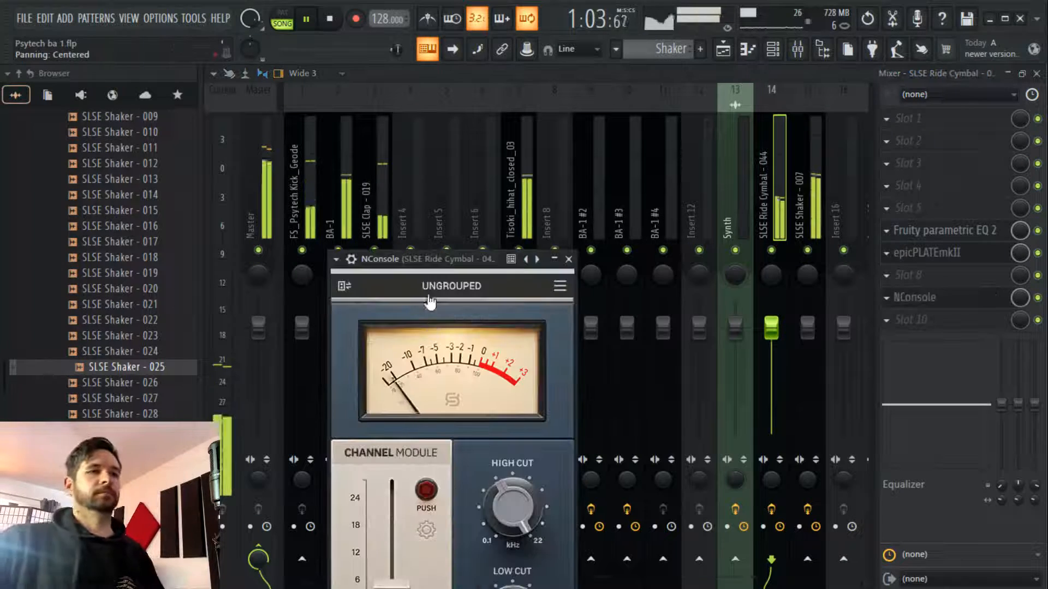
pyautogui.moveTo(433, 264); pyautogui.dragTo(519, 70)
pyautogui.moveTo(478, 433); pyautogui.dragTo(486, 373)
# Place epicPLATEmkII before the ride cymbal's EQ, and in that EQ raise the high-pass cutoff and reduce band 6's treble cut
pyautogui.scroll(1, 967, 262)
pyautogui.click(962, 259)
pyautogui.moveTo(445, 327); pyautogui.dragTo(522, 326)
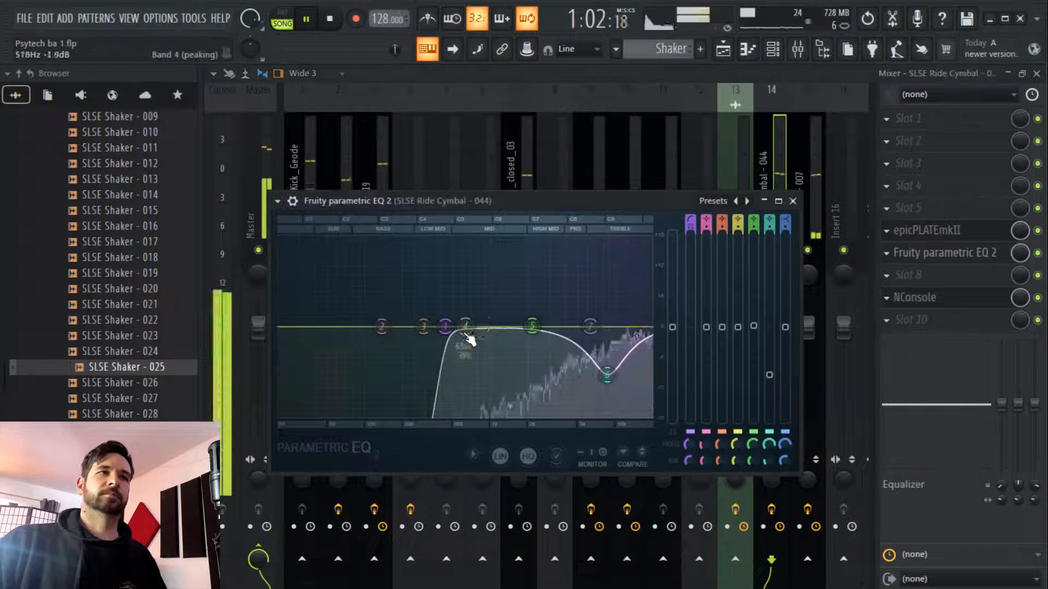
pyautogui.moveTo(604, 374); pyautogui.dragTo(612, 329)
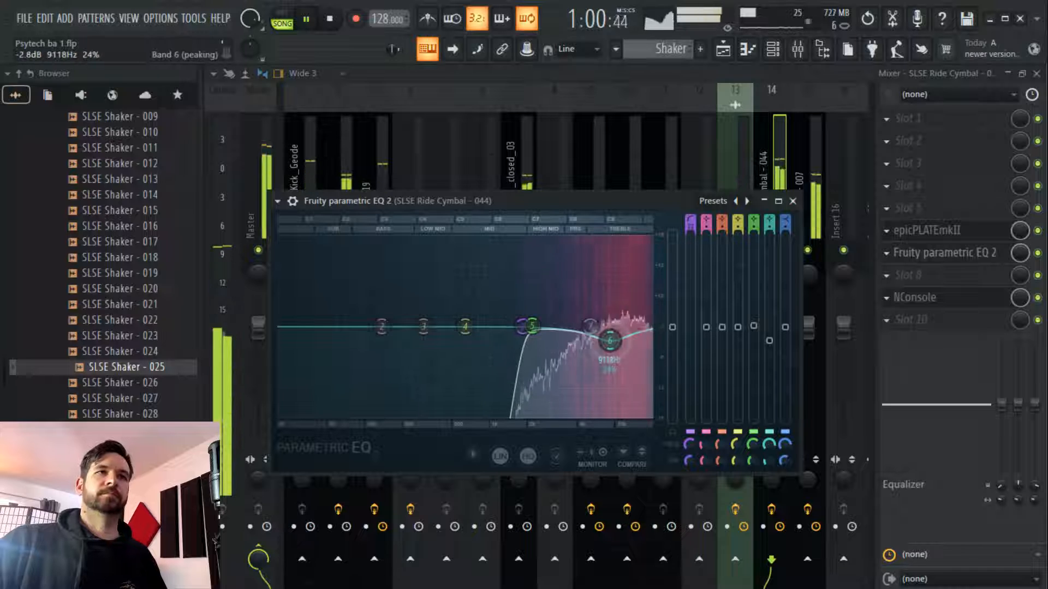
# Compare the closed hi-hat, shaker and ride cymbal mixer tracks by soloing each in turn
pyautogui.click(802, 264)
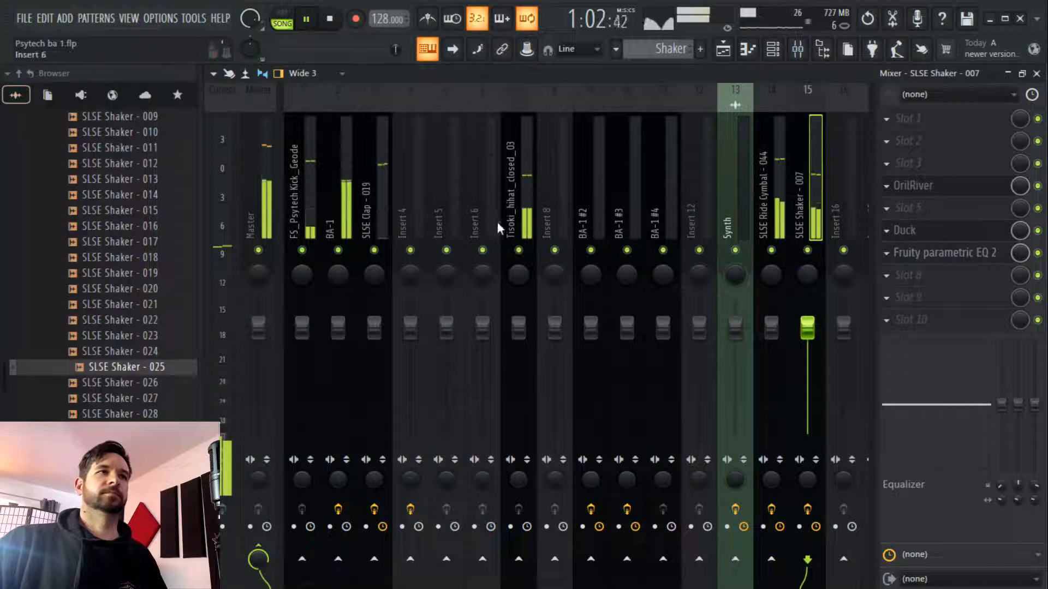
pyautogui.rightClick(518, 249)
pyautogui.click(524, 223)
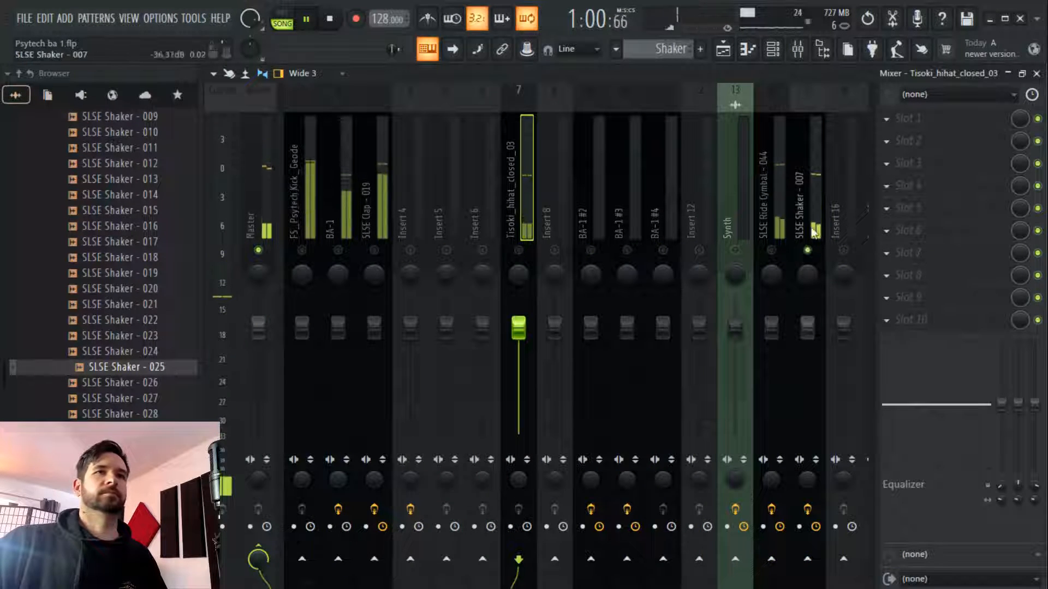
pyautogui.rightClick(808, 250)
pyautogui.rightClick(772, 250)
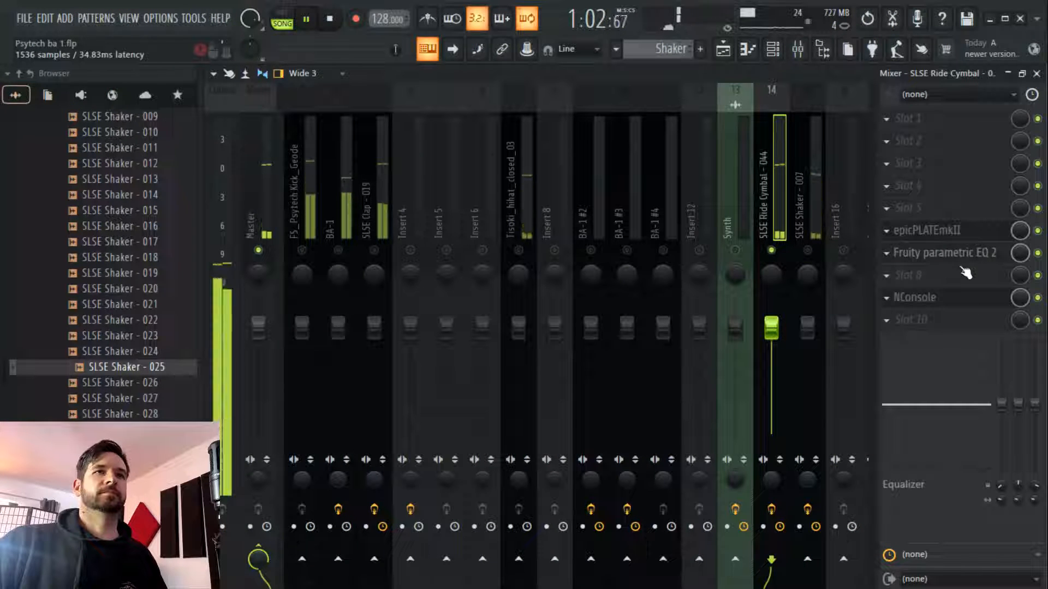
# Deepen band 6's treble cut in the ride cymbal's Fruity parametric EQ 2, then unsolo the ride track
pyautogui.click(943, 252)
pyautogui.moveTo(603, 346); pyautogui.dragTo(617, 382)
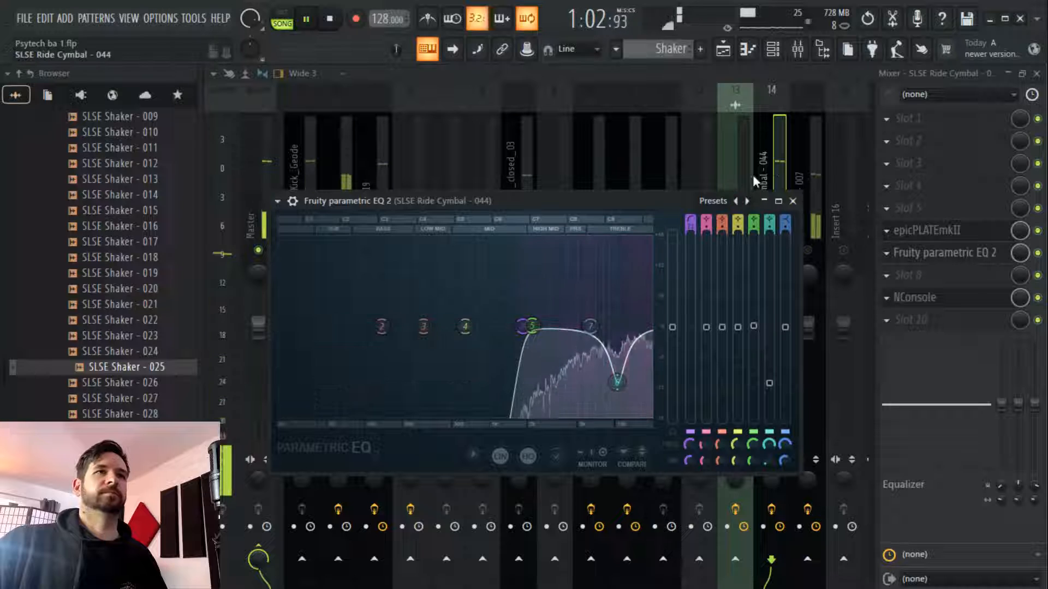
pyautogui.click(793, 200)
pyautogui.rightClick(772, 249)
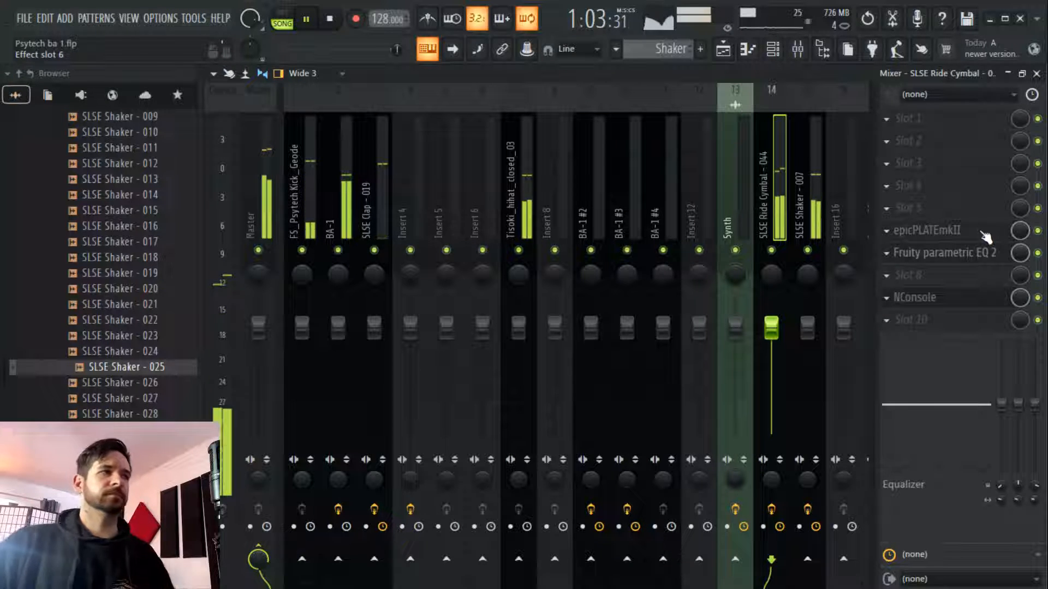
# Play the playlist from around bar 29, clear the time selection over bars 33–34, and restart playback from bar 1
pyautogui.click(939, 230)
pyautogui.click(723, 49)
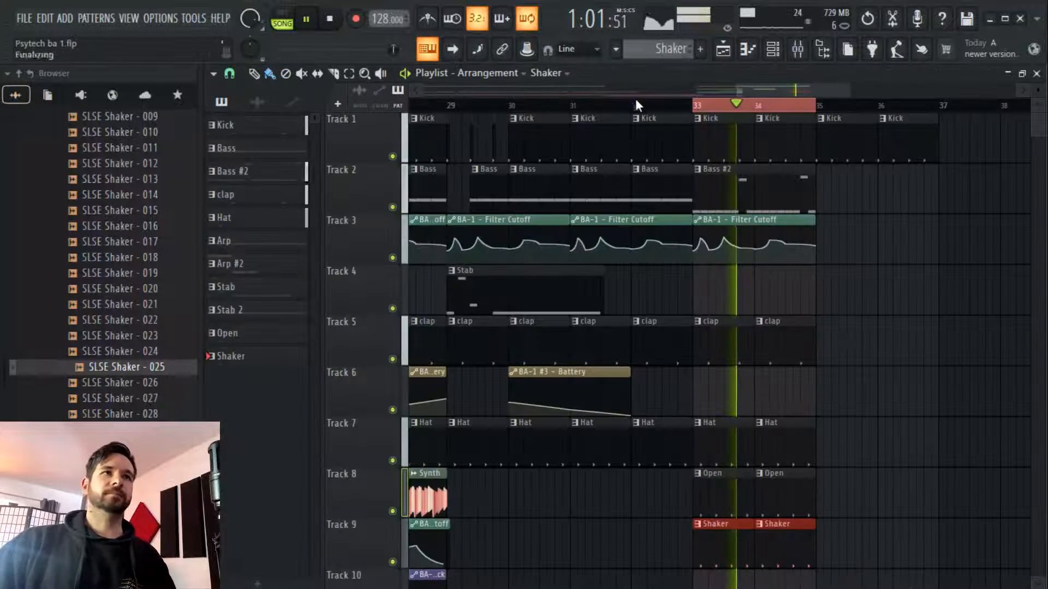
pyautogui.click(533, 106)
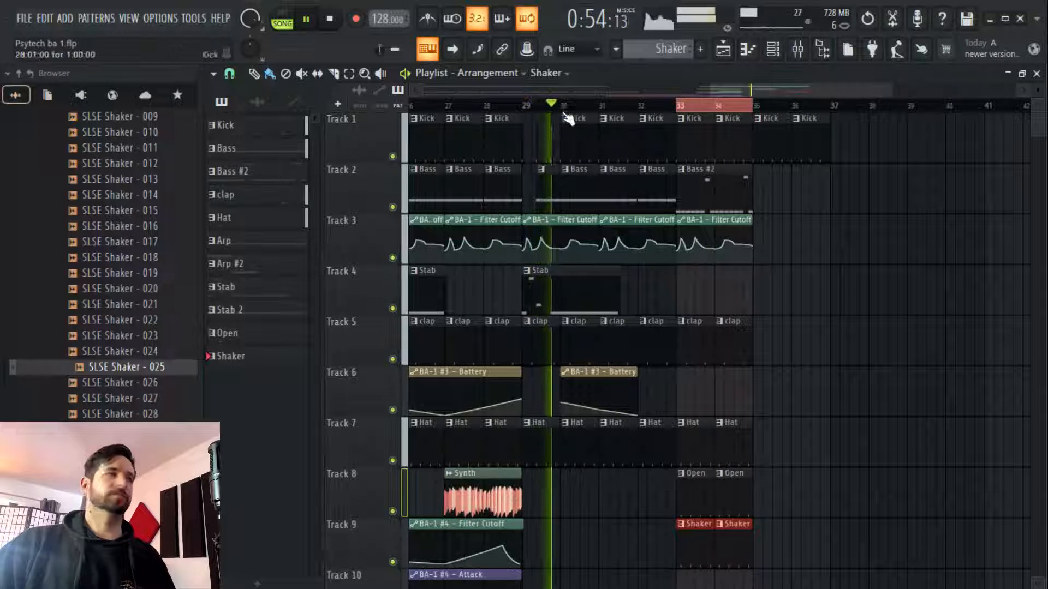
pyautogui.scroll(-3, 691, 111)
pyautogui.rightClick(692, 112)
pyautogui.scroll(-2, 692, 111)
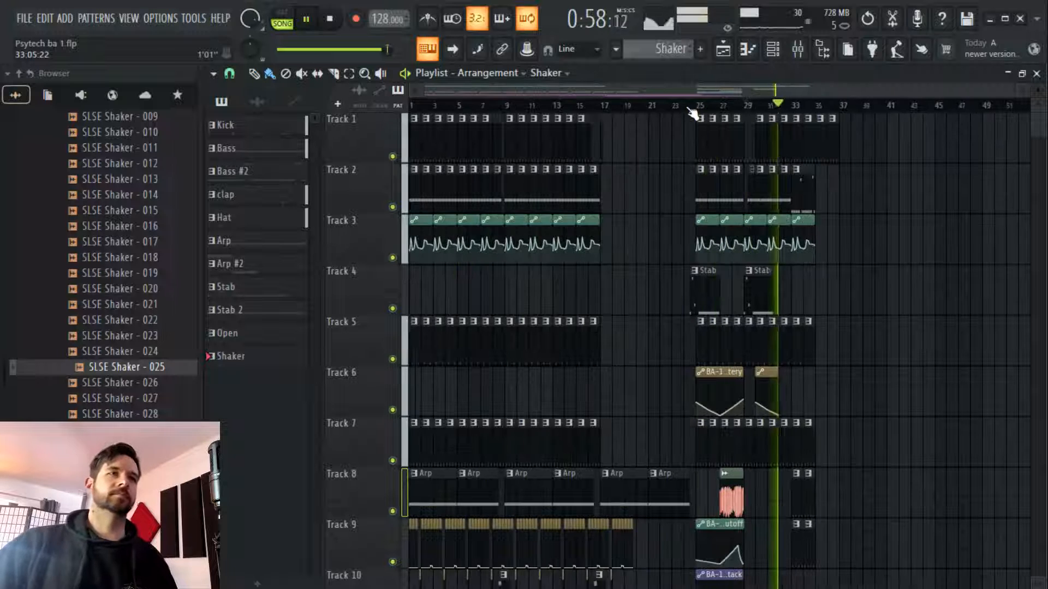
pyautogui.click(413, 107)
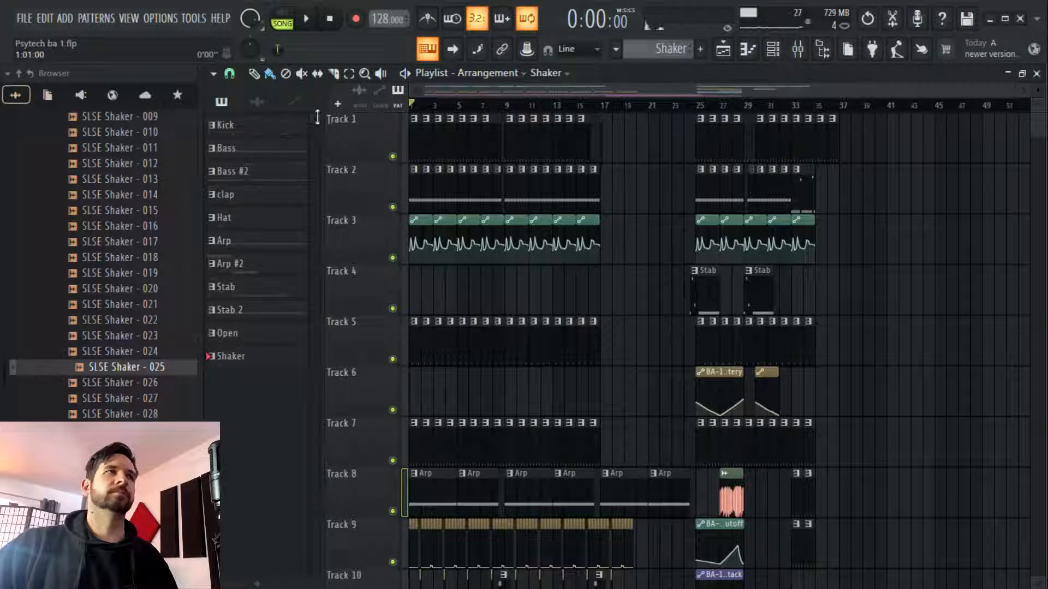
# Replace the Bass clips at bars 5–6 on Track 2 with a Bass #2 clip, keeping a Bass clip at bar 4
pyautogui.click(801, 172)
pyautogui.rightClick(473, 188)
pyautogui.rightClick(464, 189)
pyautogui.rightClick(452, 190)
pyautogui.click(807, 191)
pyautogui.click(463, 201)
pyautogui.click(442, 196)
pyautogui.click(450, 197)
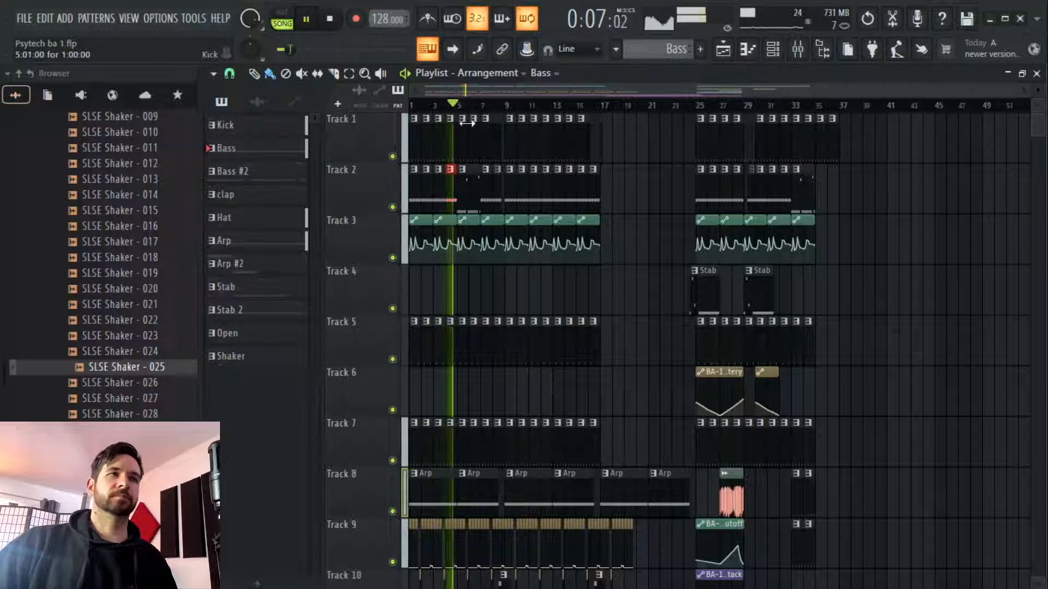
# Raise the low-cut frequency slightly in the Fruity parametric EQ 2 on the BA-1 #2 mixer track
pyautogui.scroll(3, 464, 105)
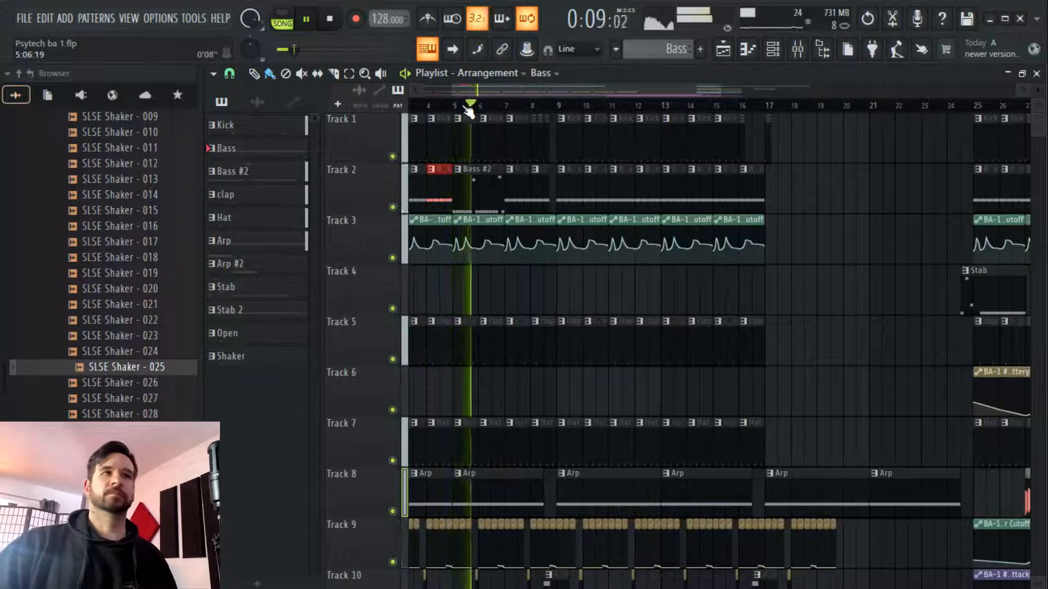
pyautogui.scroll(-3, 468, 109)
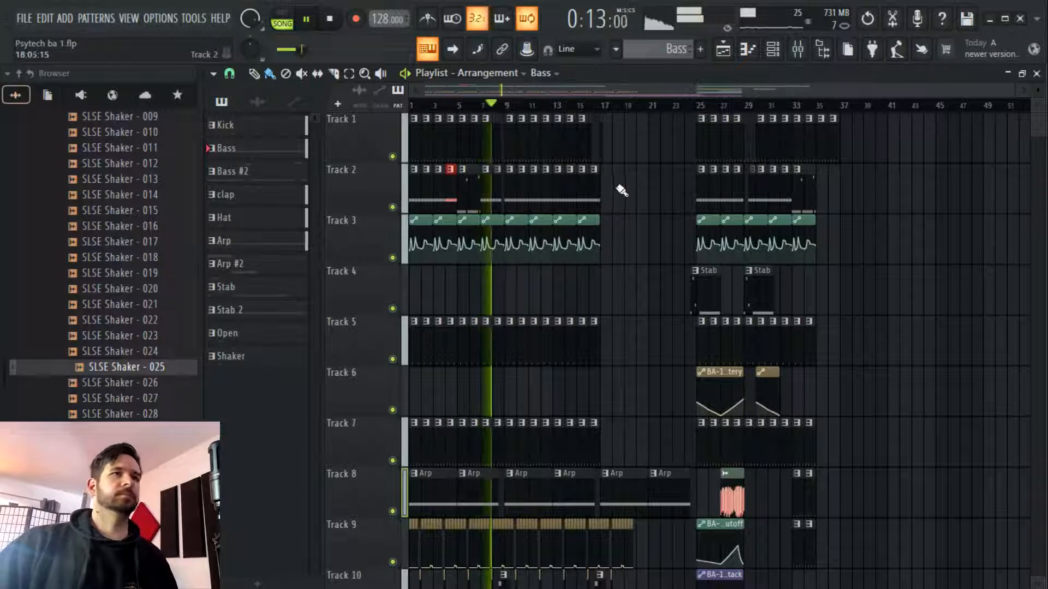
pyautogui.scroll(2, 513, 111)
pyautogui.scroll(-2, 513, 114)
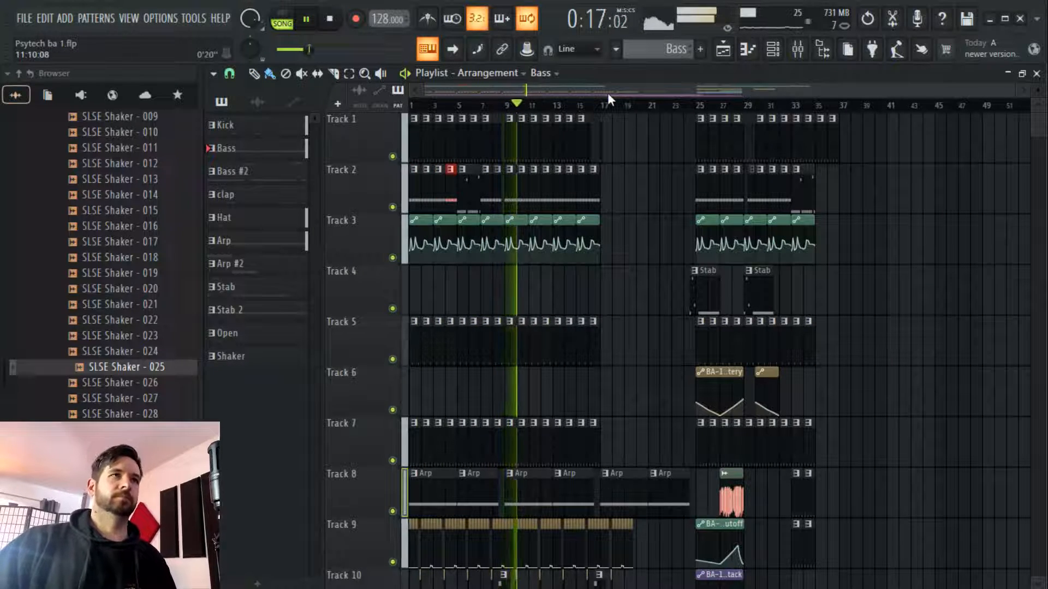
pyautogui.scroll(-3, 632, 246)
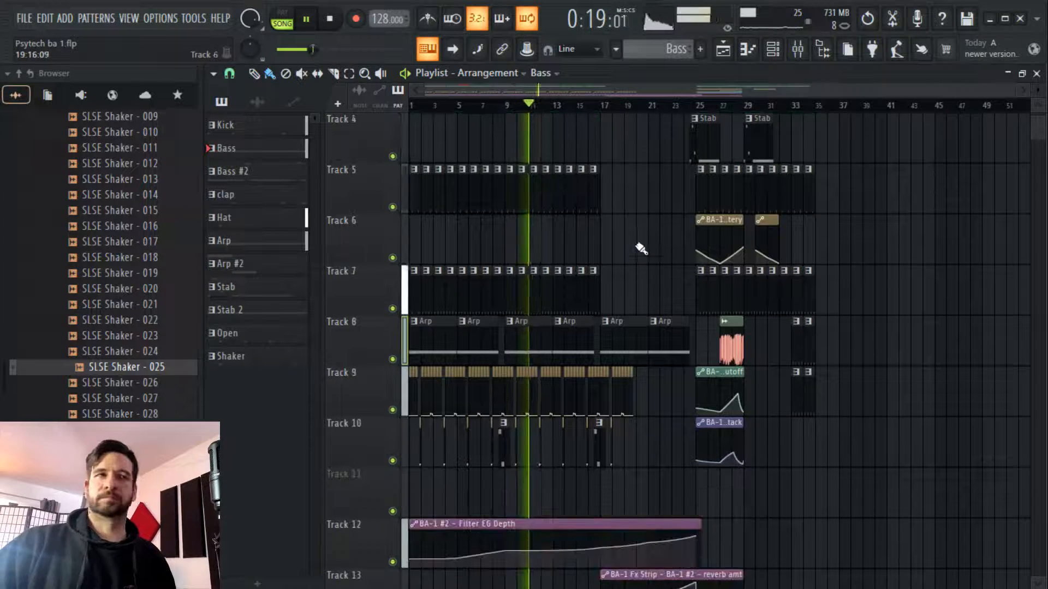
pyautogui.click(797, 48)
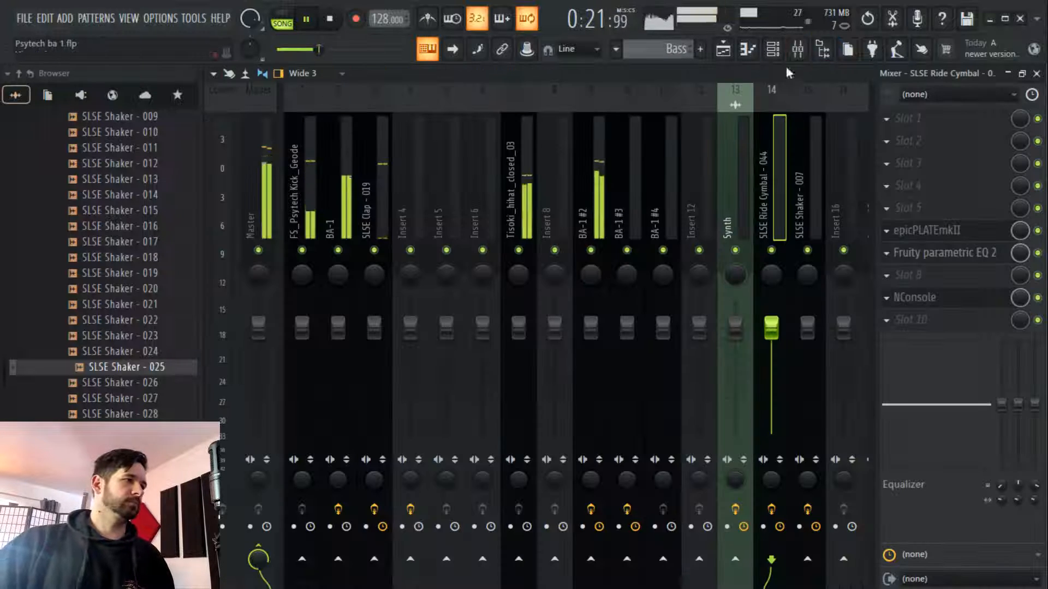
pyautogui.click(603, 254)
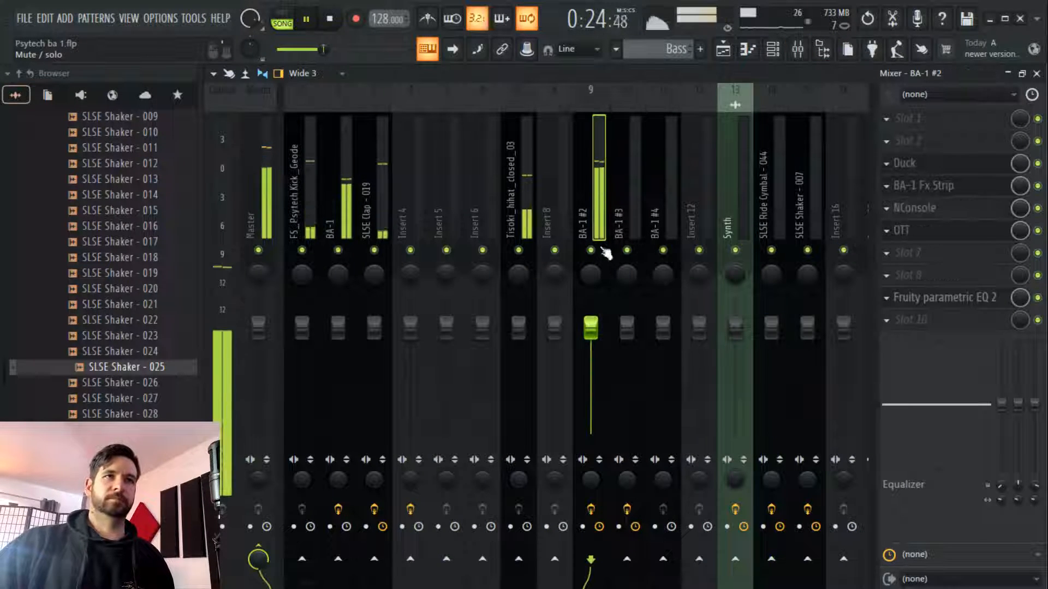
pyautogui.click(956, 301)
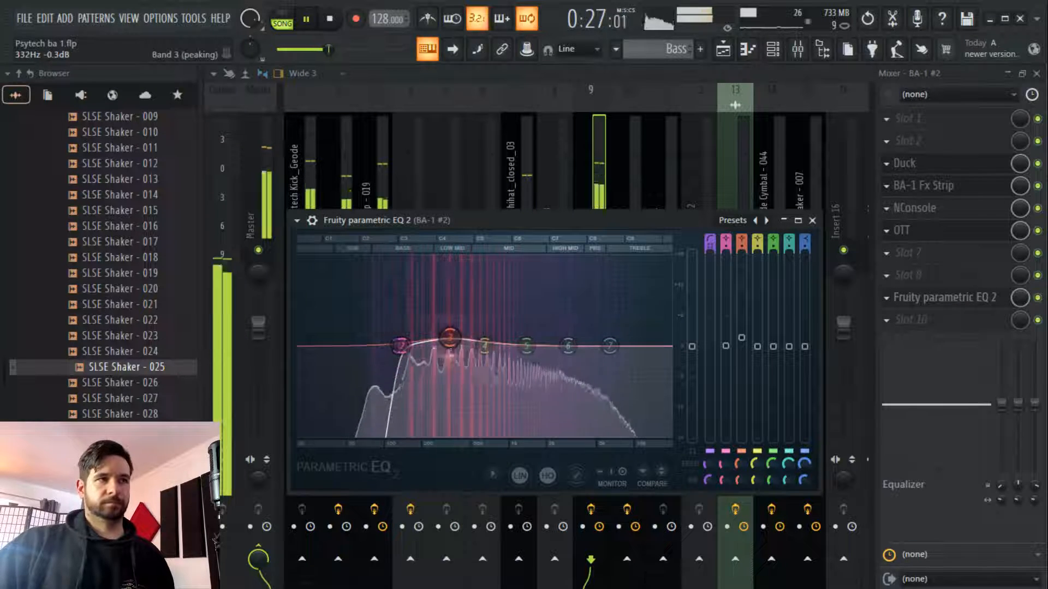
pyautogui.moveTo(402, 346); pyautogui.dragTo(410, 345)
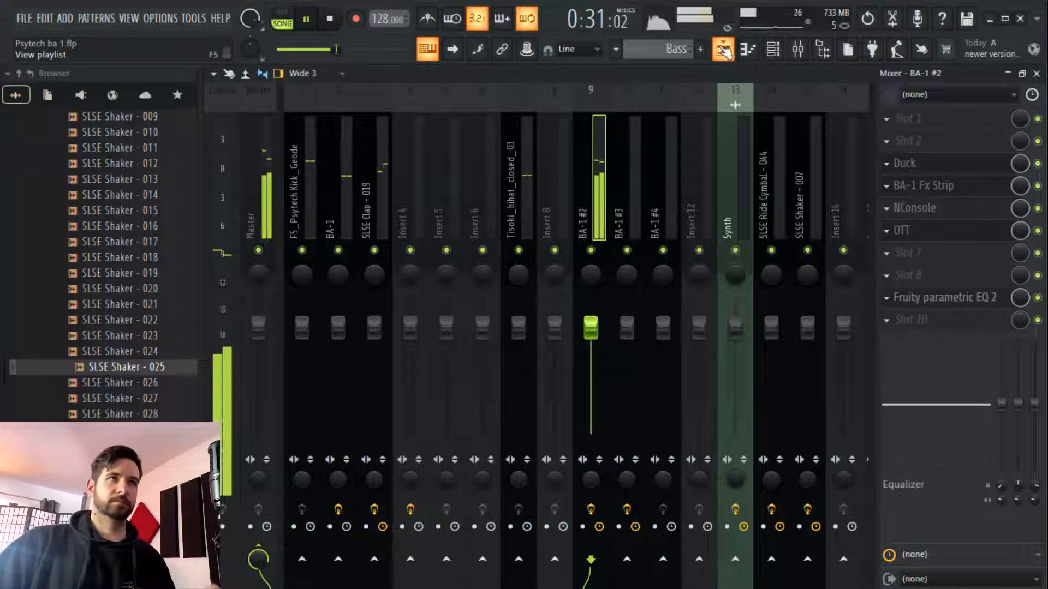
# Play the playlist from just before bar 25 and lower the Synth audio clip's volume in its channel settings
pyautogui.click(722, 51)
pyautogui.scroll(2, 669, 114)
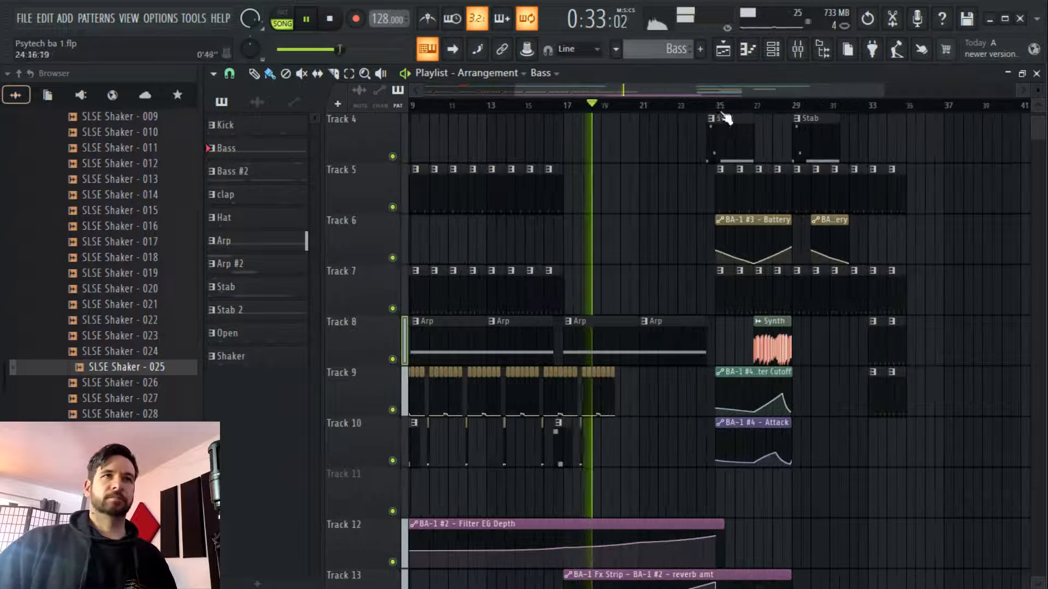
pyautogui.click(712, 105)
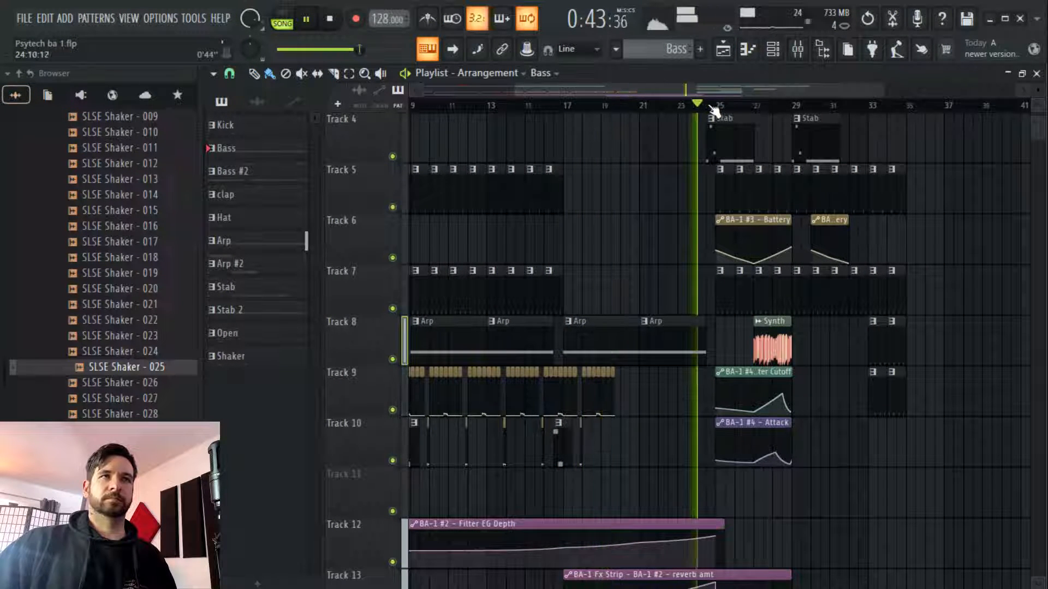
pyautogui.scroll(-2, 715, 108)
pyautogui.scroll(2, 743, 119)
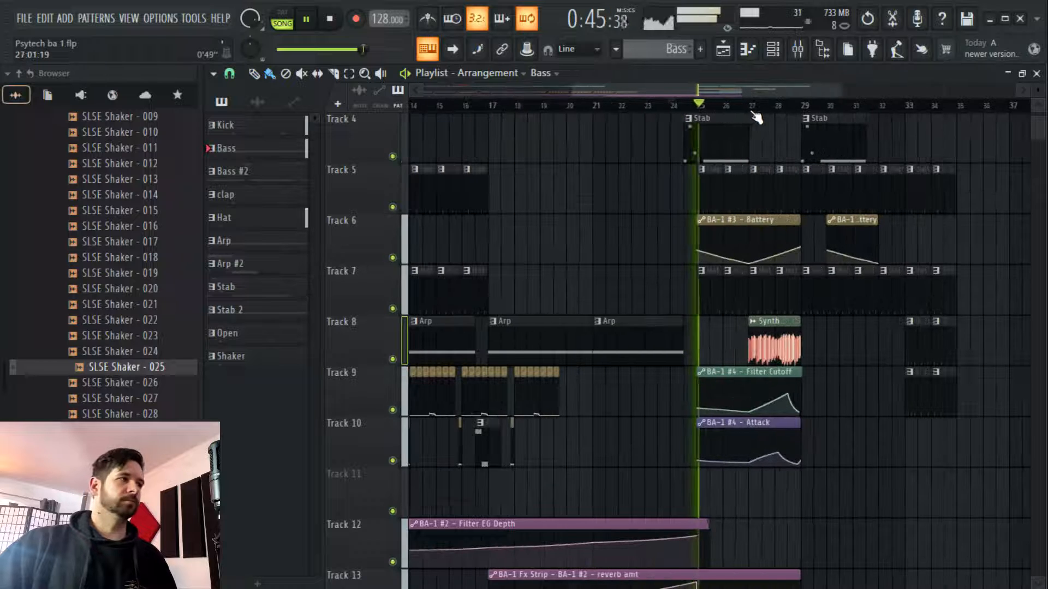
pyautogui.scroll(2, 689, 109)
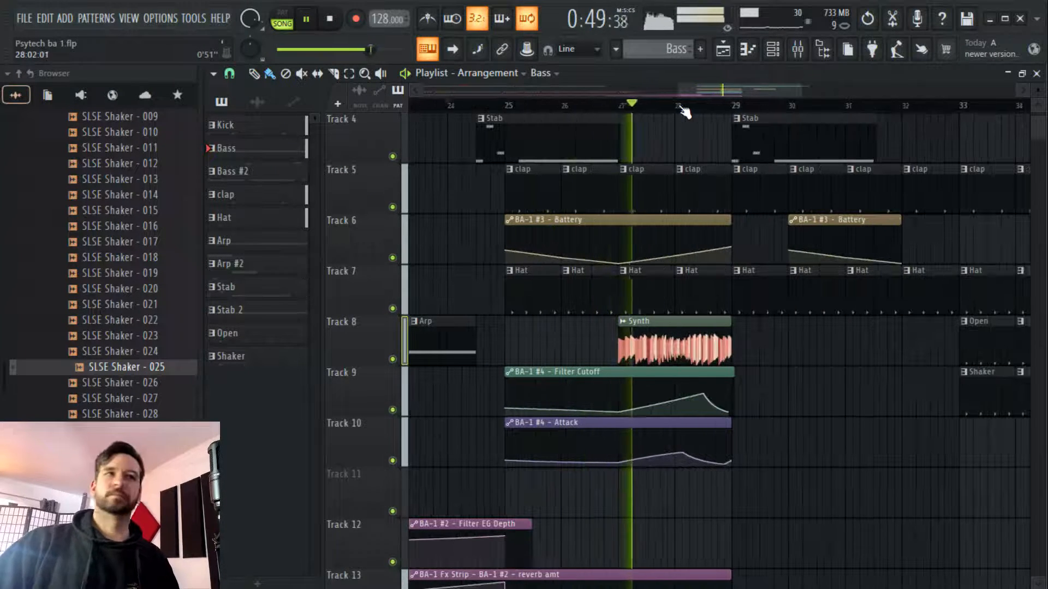
pyautogui.doubleClick(640, 323)
pyautogui.moveTo(544, 192); pyautogui.dragTo(545, 205)
# Extend the section through bars 35–36 by adding a Bass #2 clip and duplicating the clap, Hat, Open and Shaker clips
pyautogui.moveTo(721, 93); pyautogui.dragTo(766, 91)
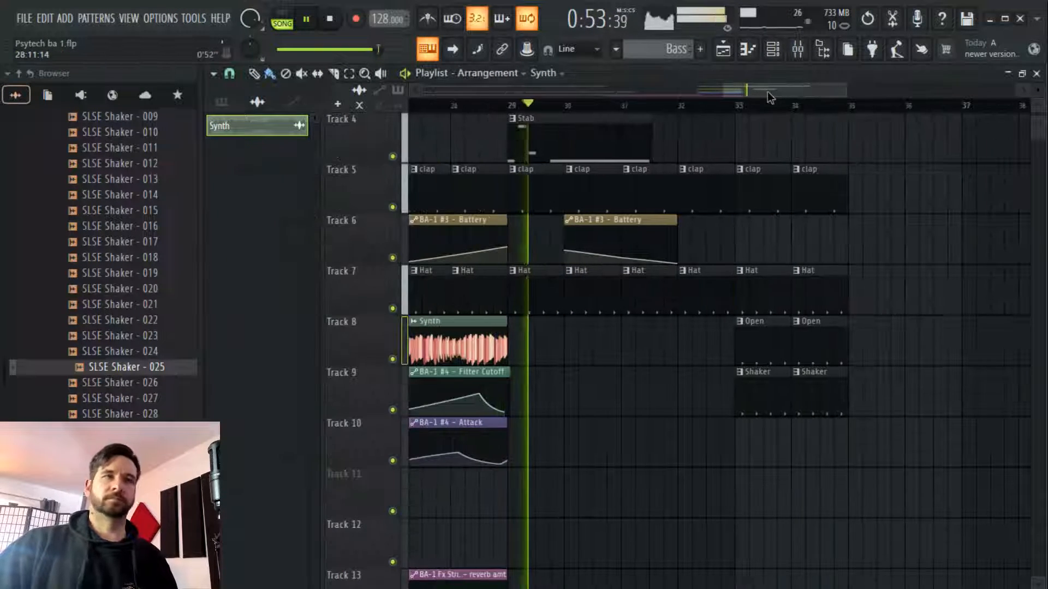
pyautogui.scroll(3, 707, 306)
pyautogui.click(835, 182)
pyautogui.click(858, 191)
pyautogui.moveTo(856, 346); pyautogui.dragTo(775, 557)
pyautogui.hotkey('ctrl', 'b')
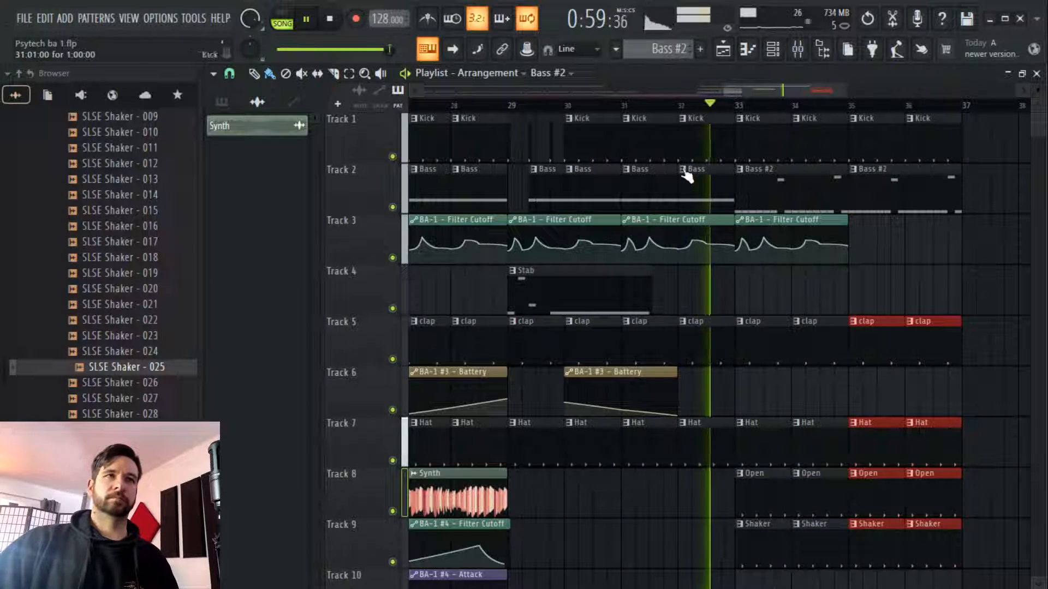
# Shorten the long last E3 note in the Stab pattern to match its other short notes
pyautogui.scroll(-3, 658, 104)
pyautogui.click(633, 107)
pyautogui.scroll(4, 659, 109)
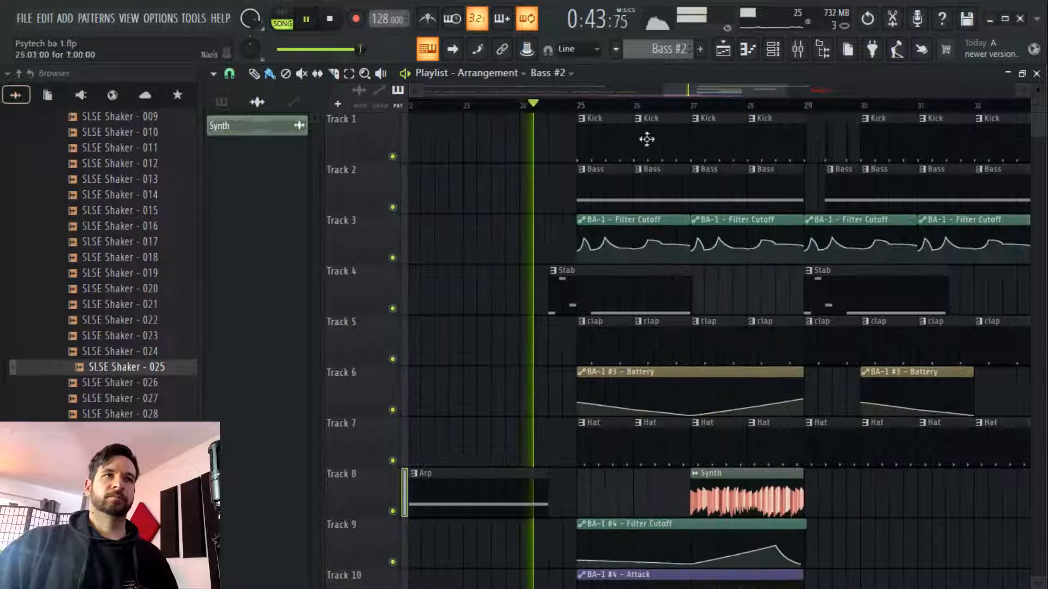
pyautogui.doubleClick(657, 311)
pyautogui.moveTo(524, 153); pyautogui.dragTo(304, 153)
pyautogui.hscroll(-2, 382, 92)
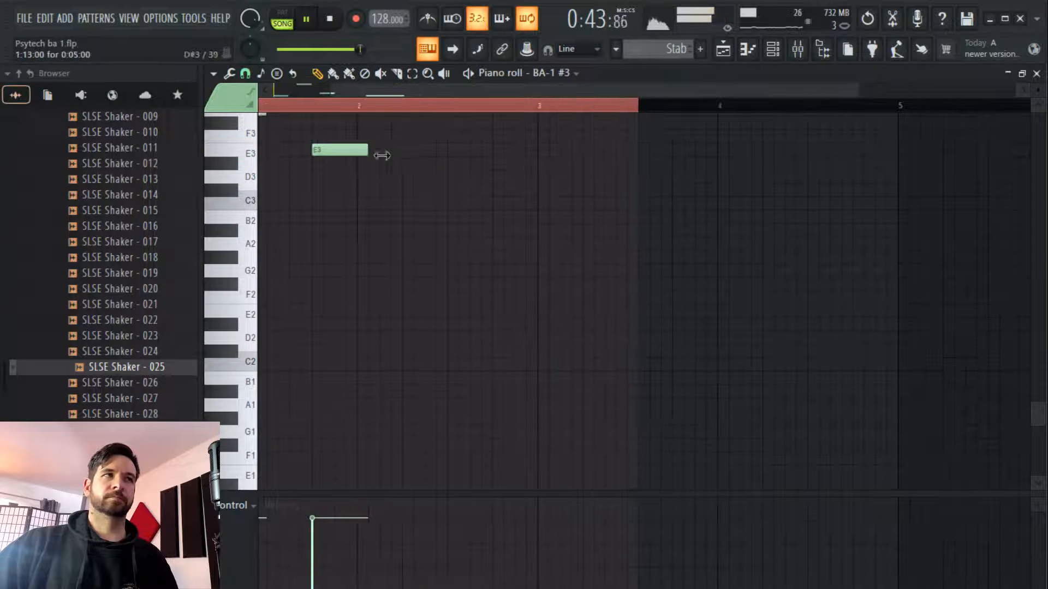
pyautogui.scroll(3, 398, 217)
pyautogui.scroll(-2, 354, 97)
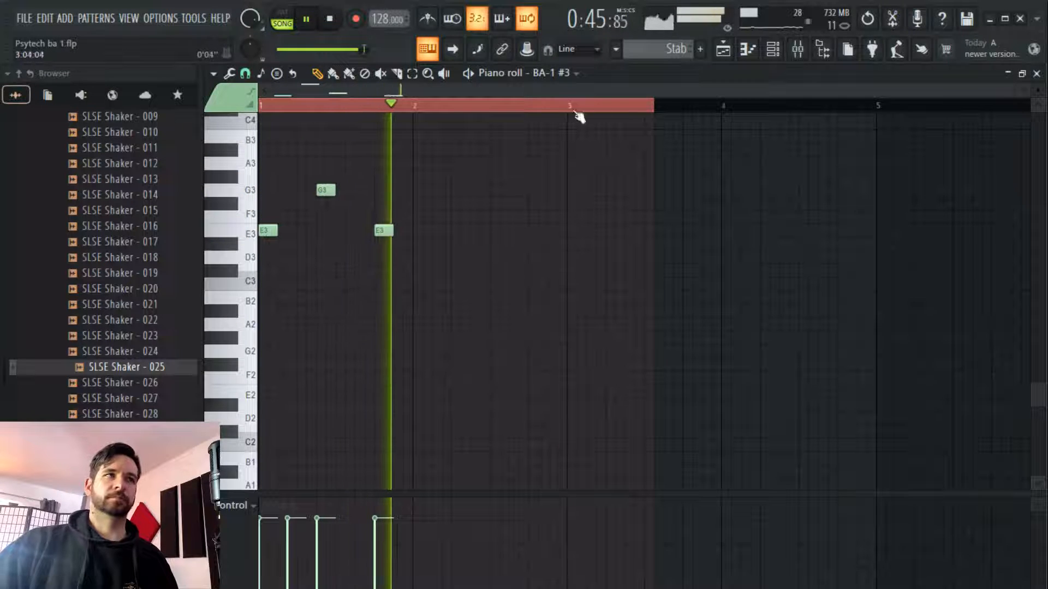
# Play the arrangement through the Stab clips, restarting from bar 24, to check the shortened stab
pyautogui.click(722, 49)
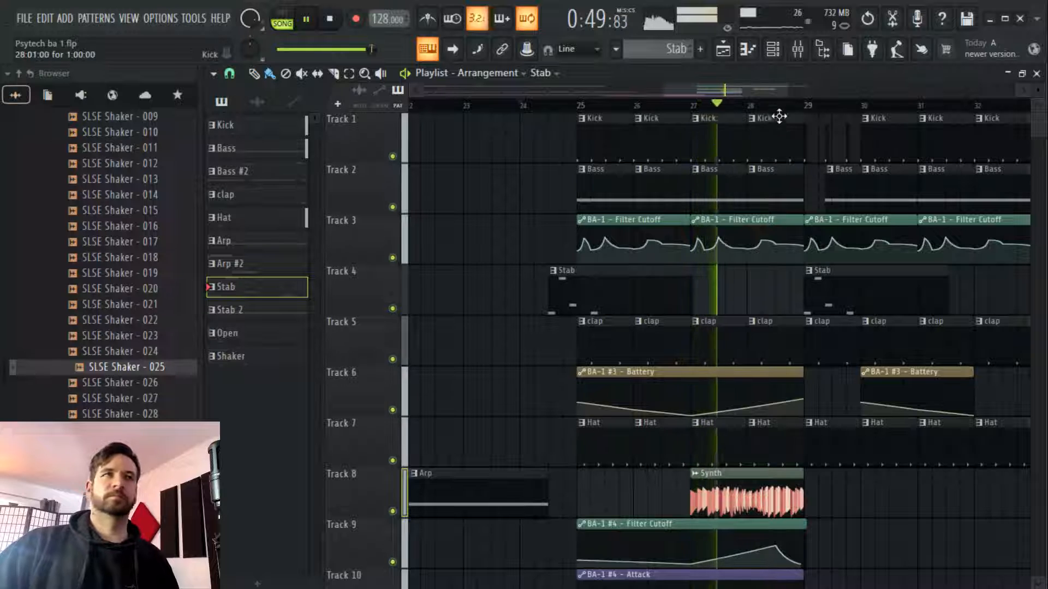
pyautogui.moveTo(741, 90); pyautogui.dragTo(782, 113)
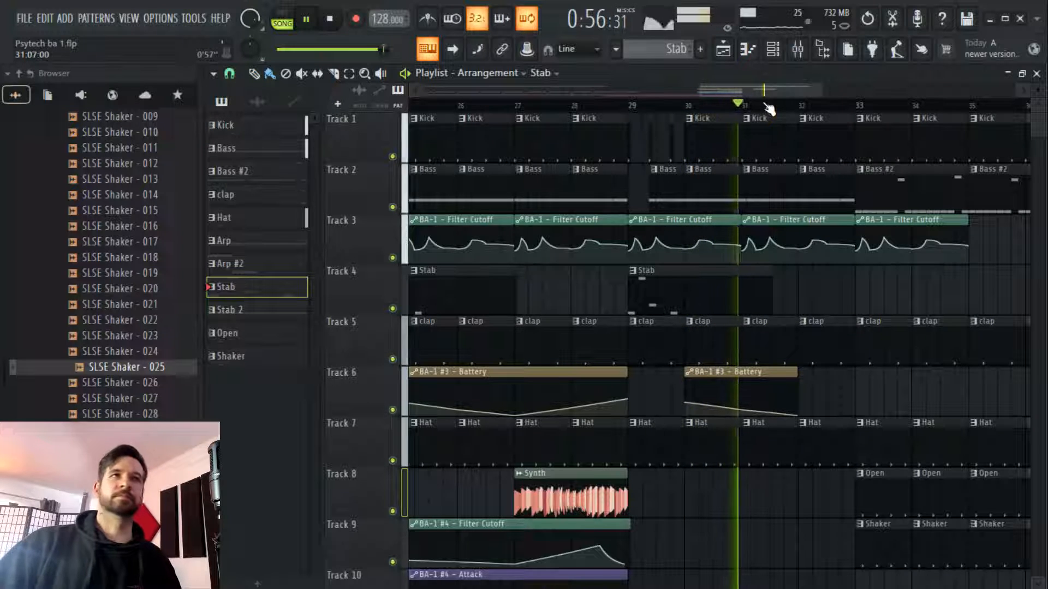
pyautogui.scroll(-2, 753, 105)
pyautogui.click(539, 107)
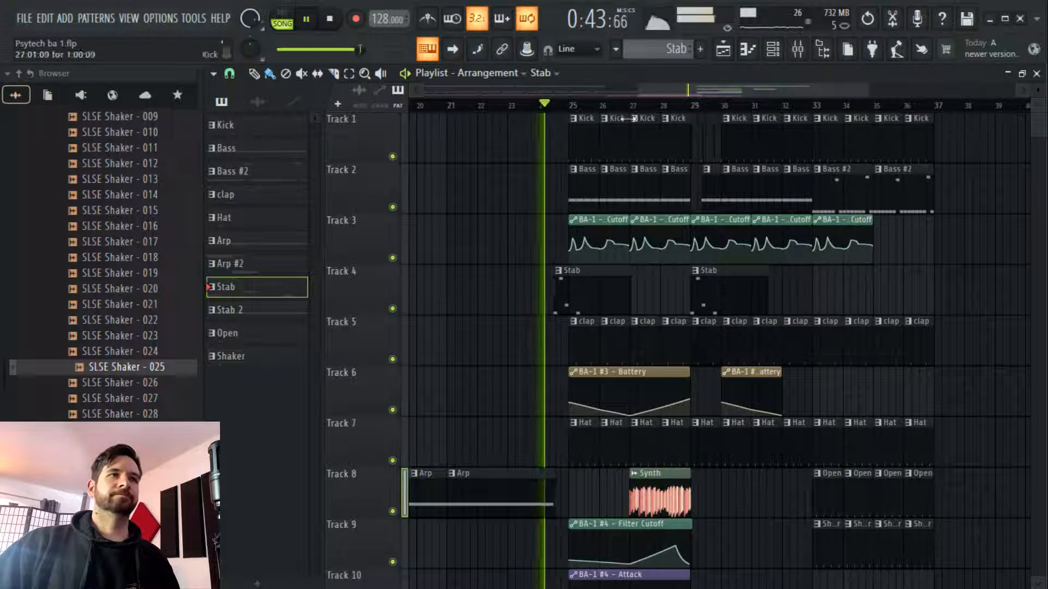
pyautogui.moveTo(704, 93); pyautogui.dragTo(752, 100)
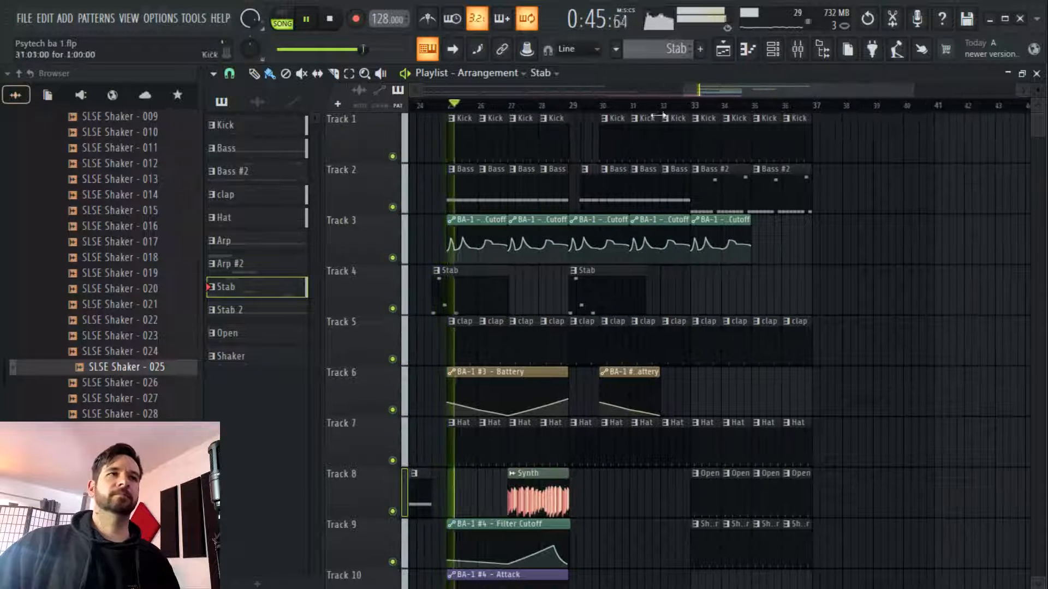
# Add two more short E3 notes after the last note of the Stab pattern, two steps apart, and return to the playlist
pyautogui.doubleClick(467, 288)
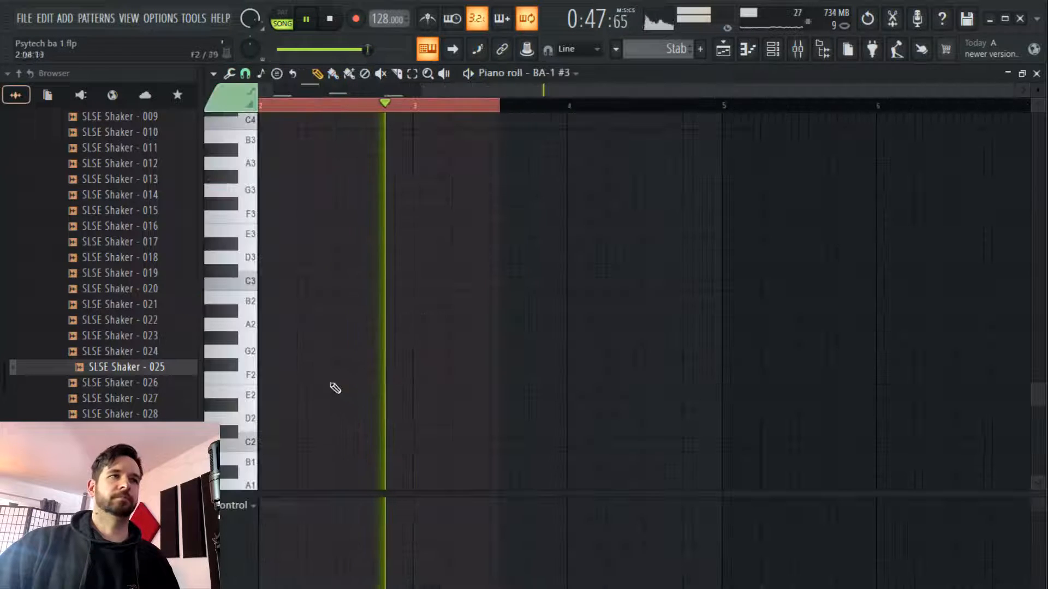
pyautogui.press('space')
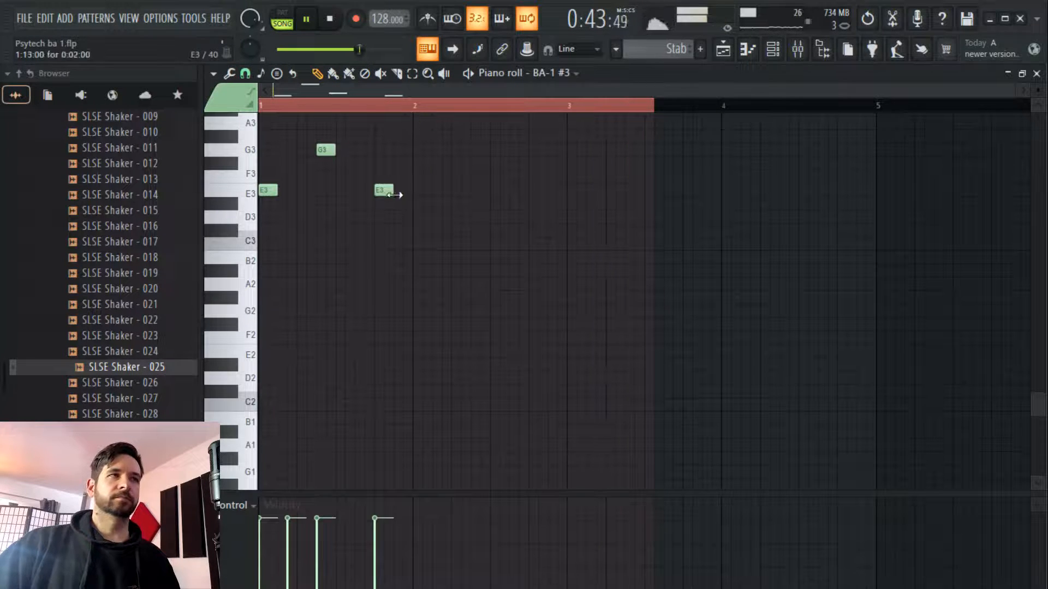
pyautogui.scroll(2, 417, 109)
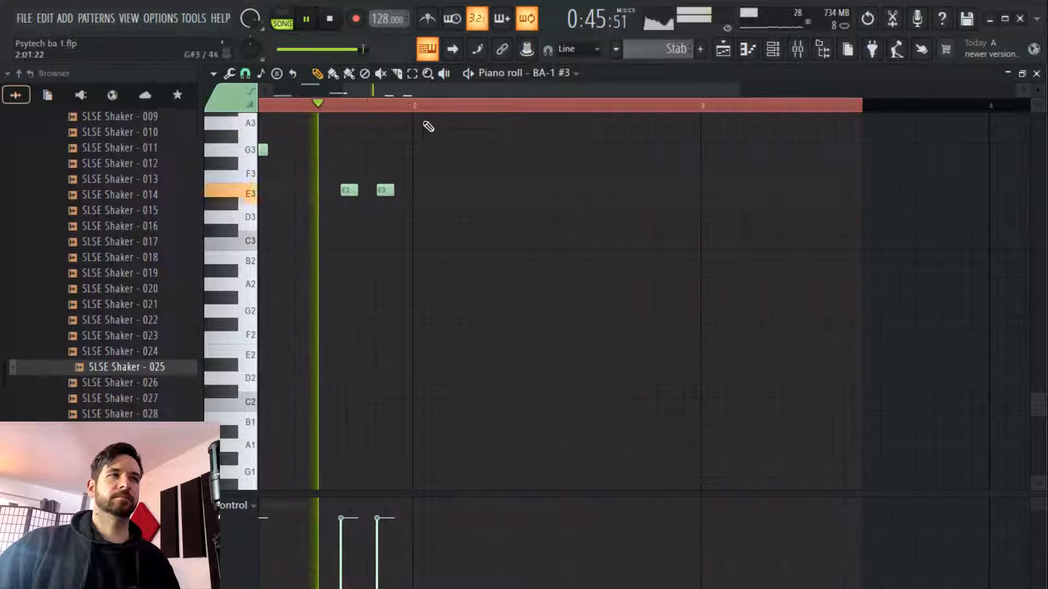
pyautogui.click(417, 190)
pyautogui.click(723, 49)
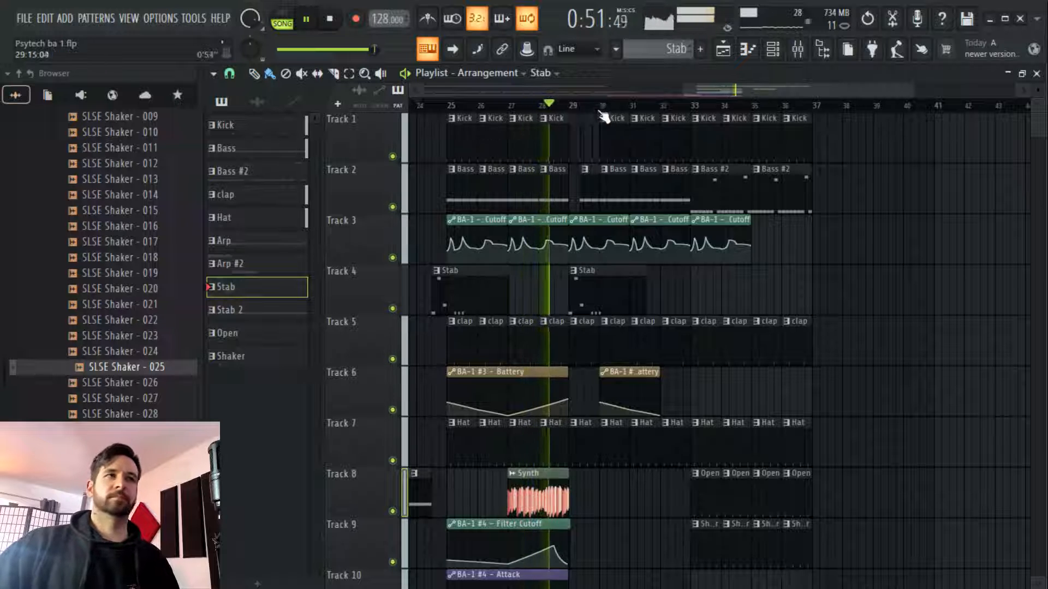
# Copy the four Open and four Shaker clips from bars 33–36 to Tracks 14 and 15 at bars 9–12
pyautogui.scroll(3, 582, 111)
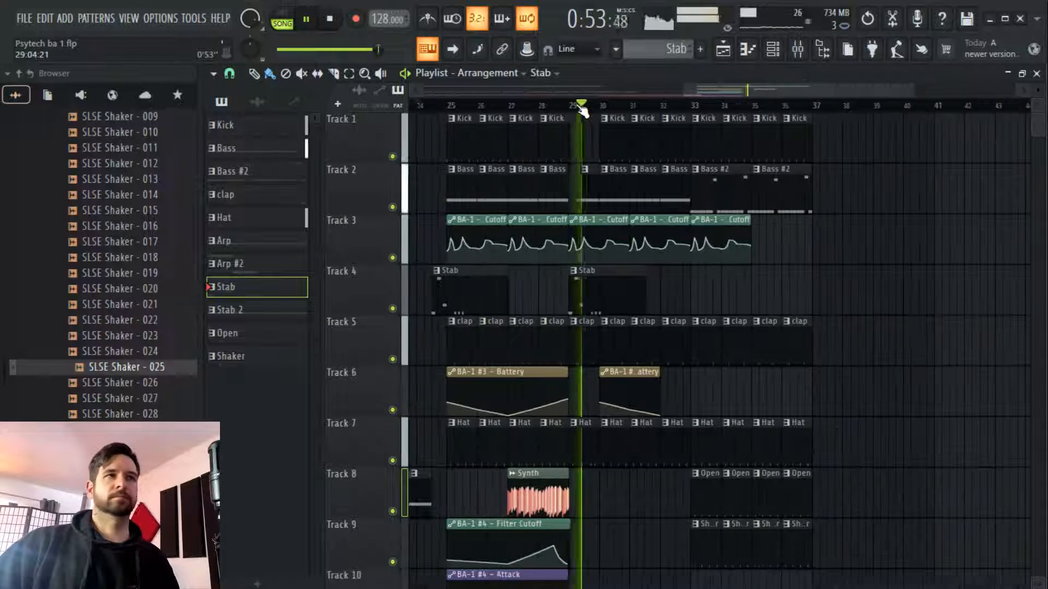
pyautogui.scroll(-3, 589, 112)
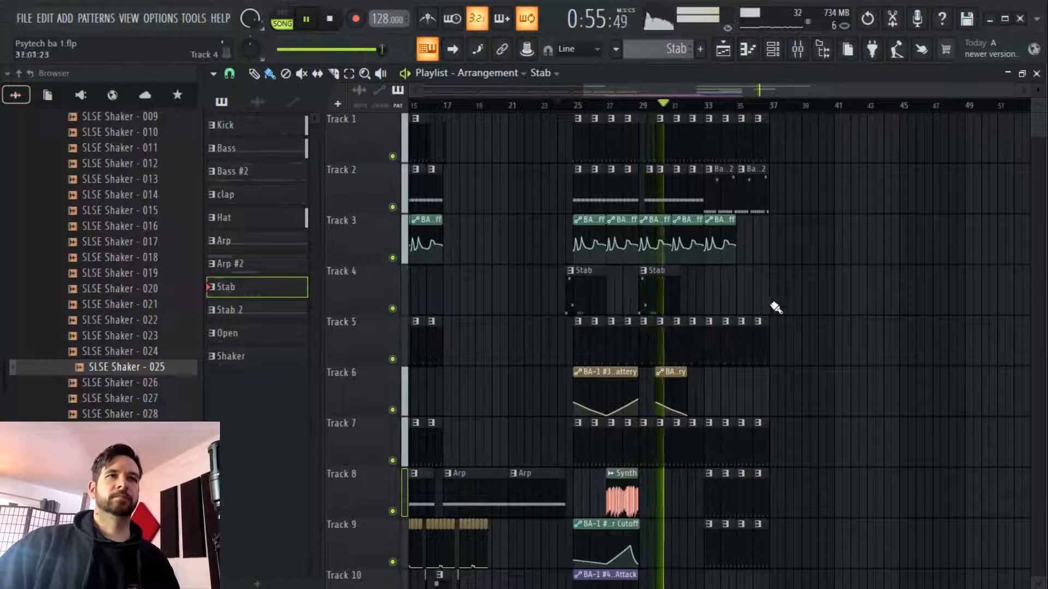
pyautogui.scroll(-2, 526, 113)
pyautogui.scroll(-3, 898, 440)
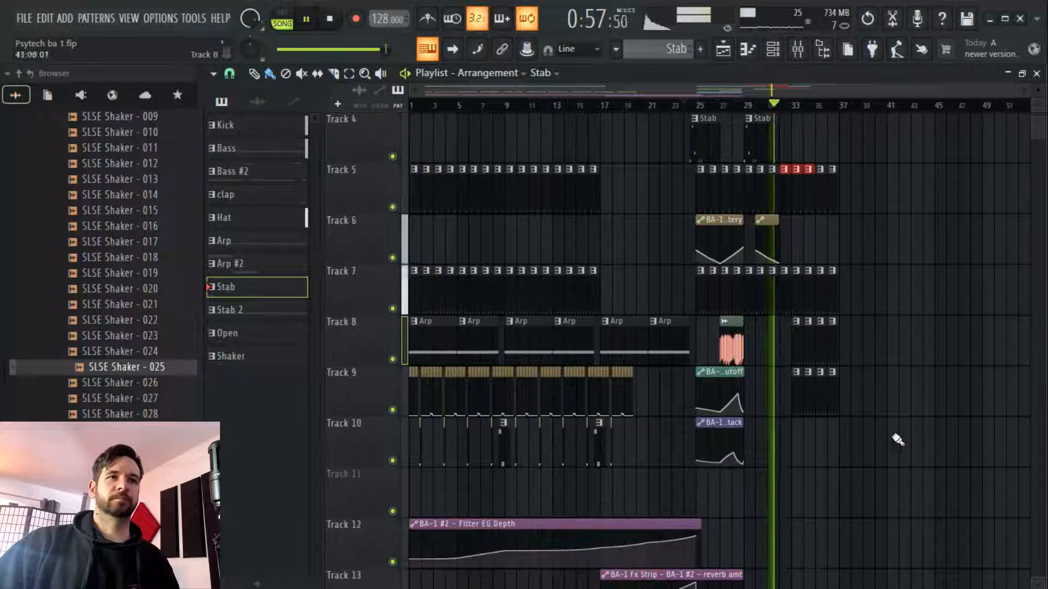
pyautogui.moveTo(898, 355); pyautogui.dragTo(512, 401)
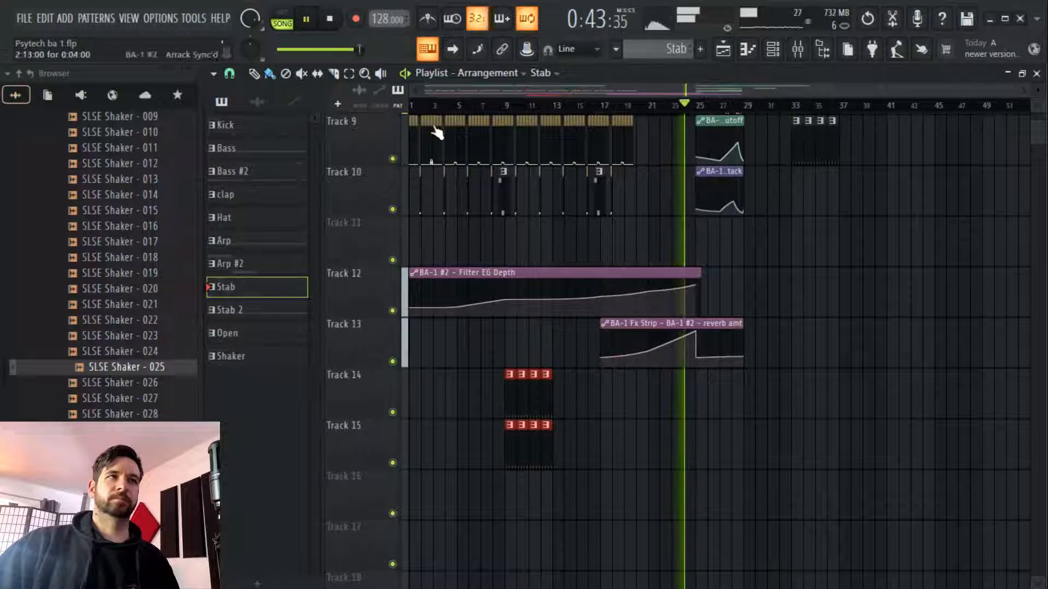
# Play from bar 1 and copy the Open and Shaker clips on Tracks 14 and 15 to bars 1–4
pyautogui.moveTo(413, 106); pyautogui.dragTo(371, 110)
pyautogui.press('space')
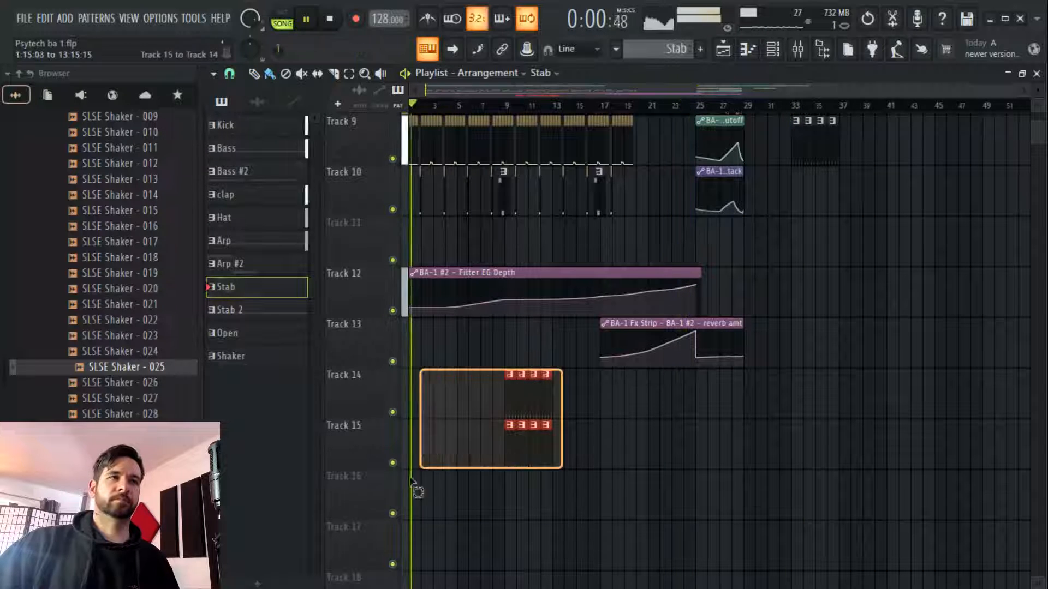
pyautogui.moveTo(486, 399); pyautogui.dragTo(402, 400)
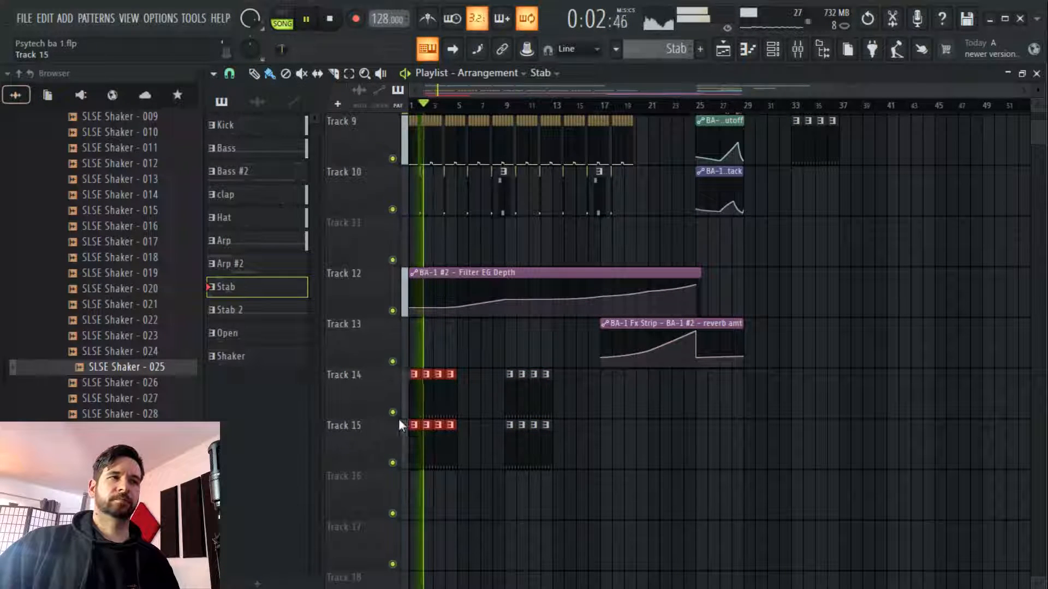
# Compare playback from the start with Tracks 14 and 15 muted and unmuted, and review the channels in the Channel rack
pyautogui.click(395, 415)
pyautogui.click(393, 463)
pyautogui.click(393, 463)
pyautogui.click(393, 412)
pyautogui.press('space')
pyautogui.press('space')
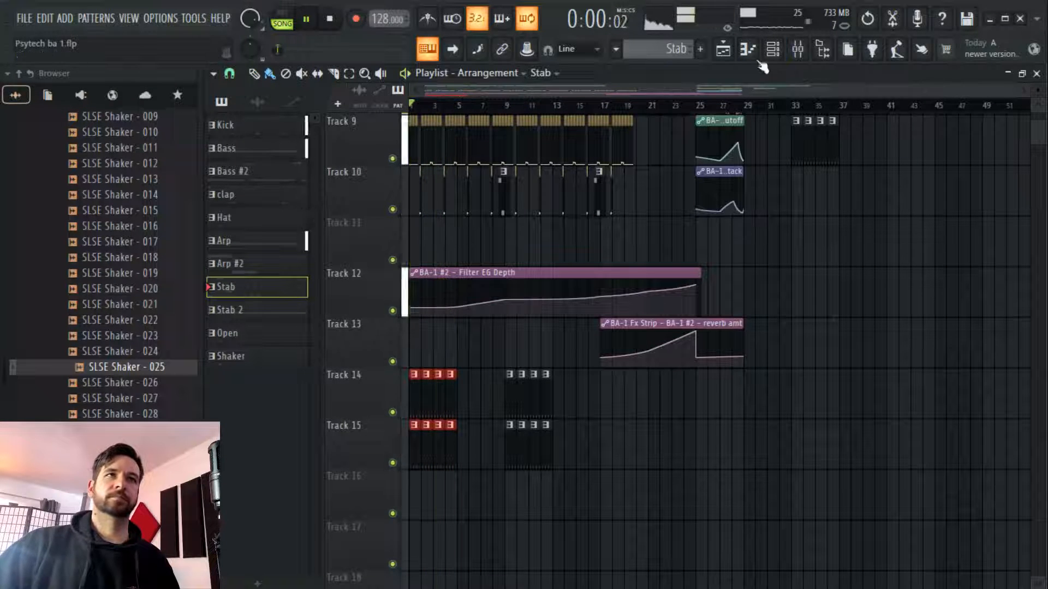
pyautogui.press('F6')
pyautogui.click(129, 323)
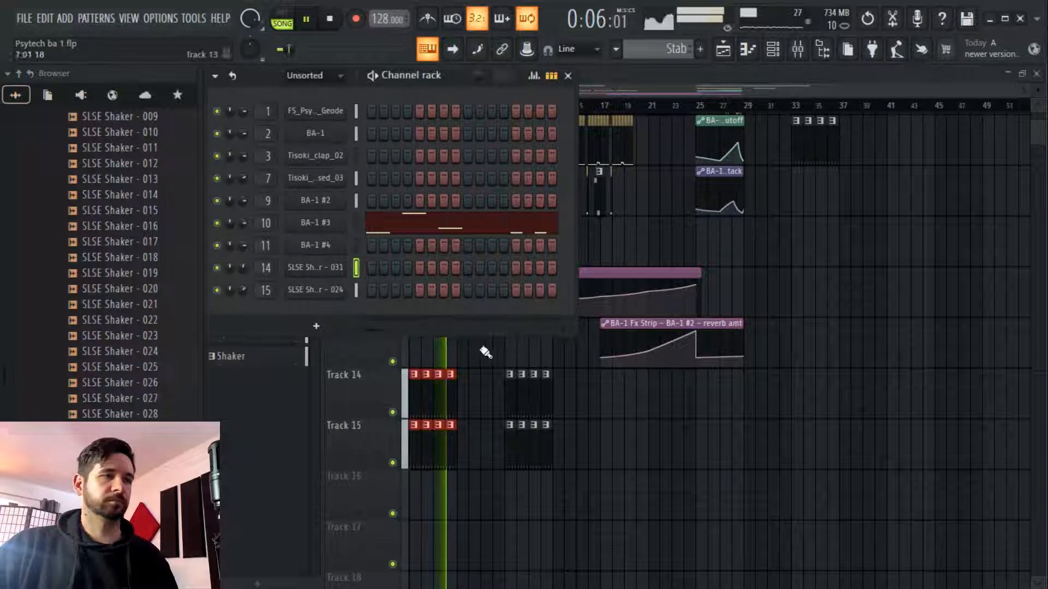
pyautogui.press('F6')
# Duplicate the Open and Shaker clips on Tracks 14 and 15 into bars 5–8 and restart playback
pyautogui.moveTo(487, 403)
pyautogui.mouseDown()
pyautogui.moveTo(423, 418)
pyautogui.moveTo(470, 408)
pyautogui.mouseUp()
pyautogui.press('space')
pyautogui.press('space')
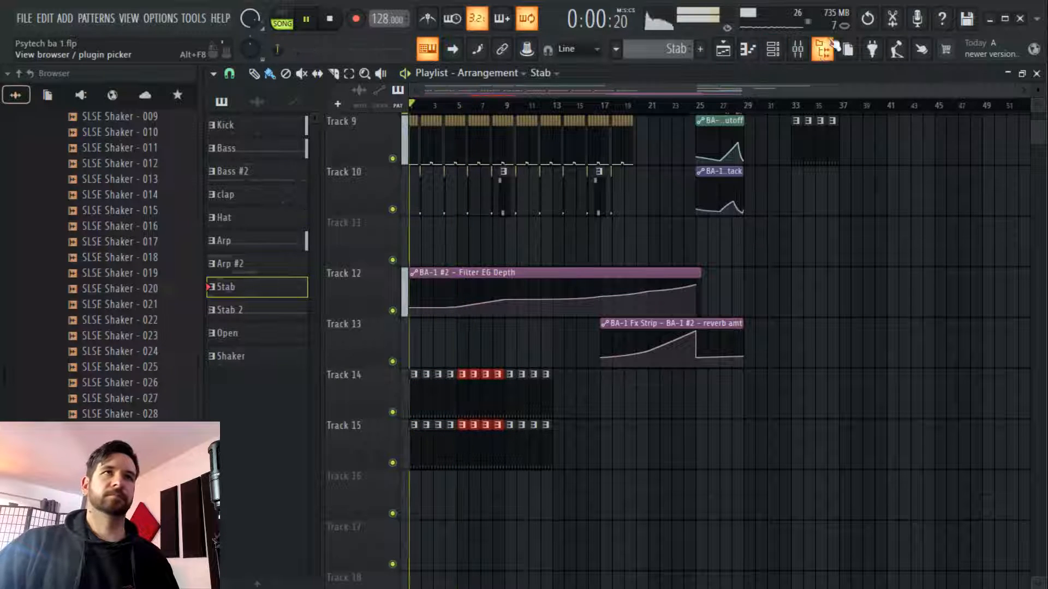
# Copy the Duck effect from the SLSE Shaker - 007 mixer track to slot 10 of the SLSE Ride Cymbal - 044 track
pyautogui.click(797, 49)
pyautogui.click(780, 250)
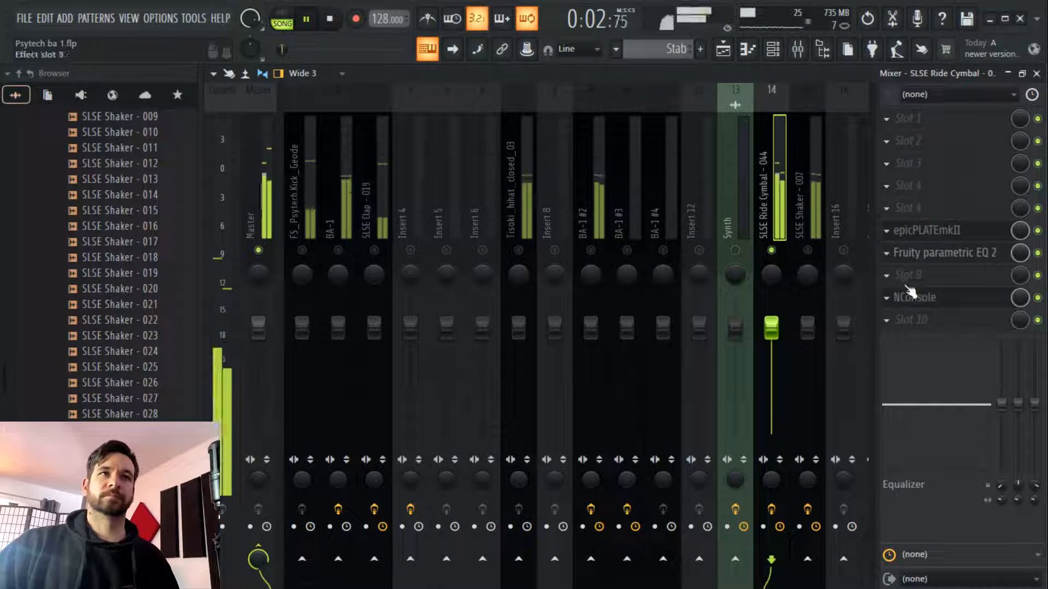
pyautogui.click(812, 253)
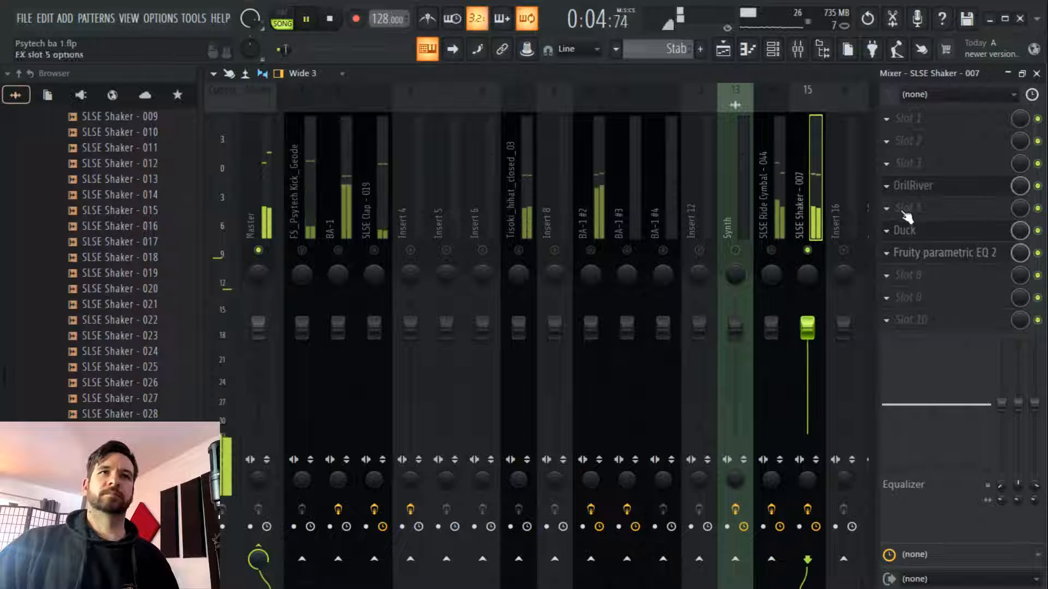
pyautogui.click(886, 231)
pyautogui.moveTo(897, 326); pyautogui.dragTo(784, 246)
pyautogui.moveTo(936, 121); pyautogui.dragTo(929, 319)
pyautogui.click(759, 221)
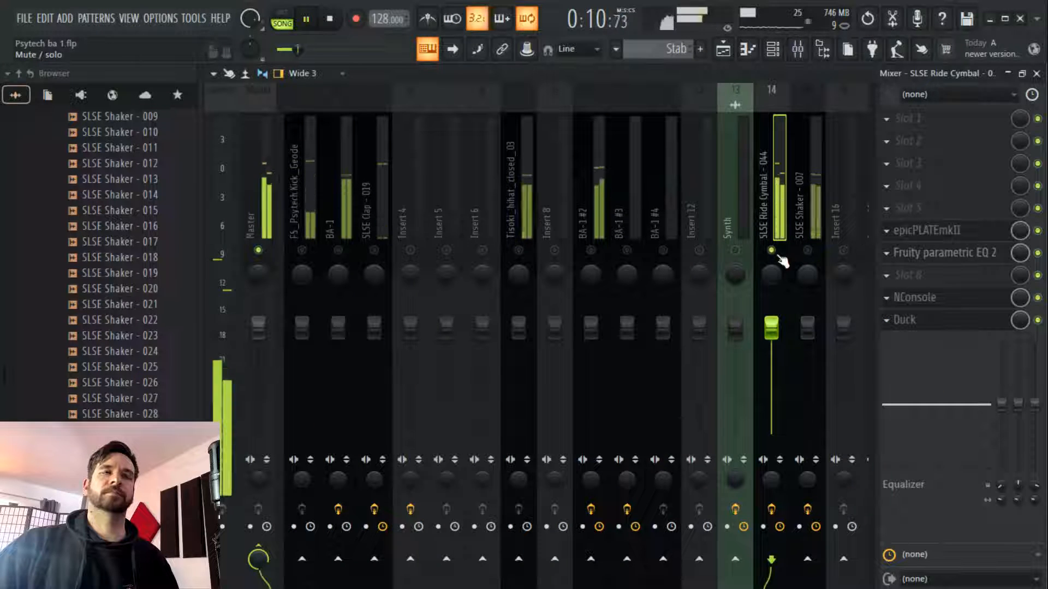
pyautogui.rightClick(776, 253)
# Duplicate the Open and Shaker clips of bars 1–12 across bars 13–24 in the playlist and save the project
pyautogui.click(725, 53)
pyautogui.press('space')
pyautogui.press('space')
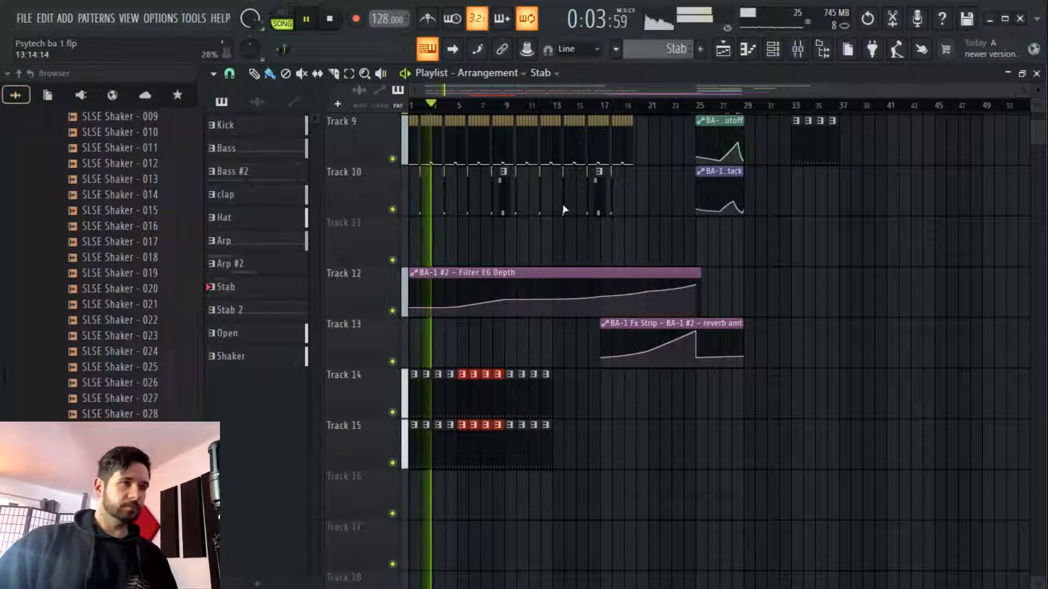
pyautogui.scroll(3, 609, 265)
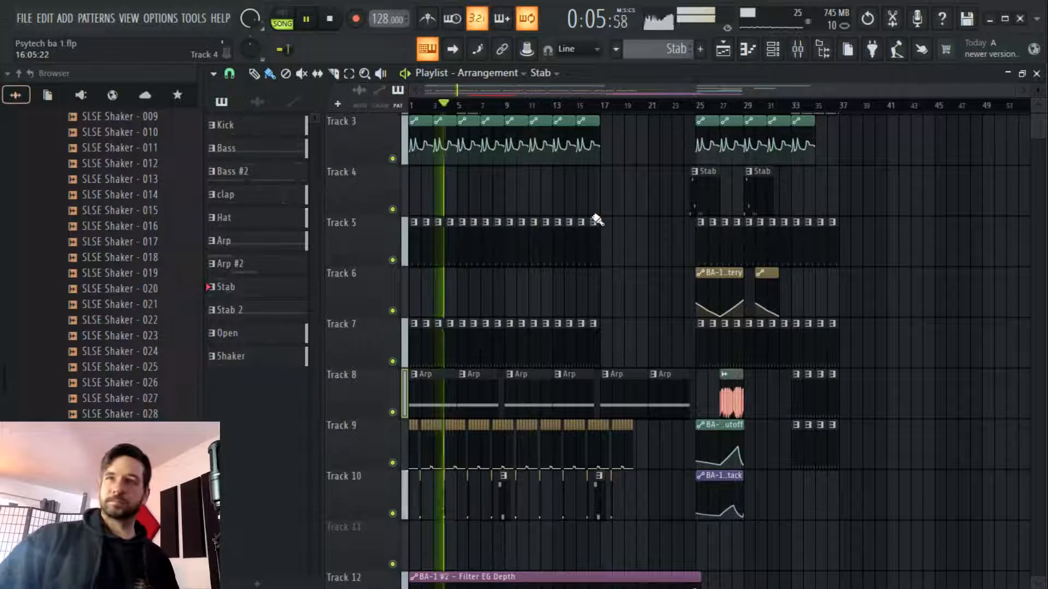
pyautogui.scroll(-3, 591, 204)
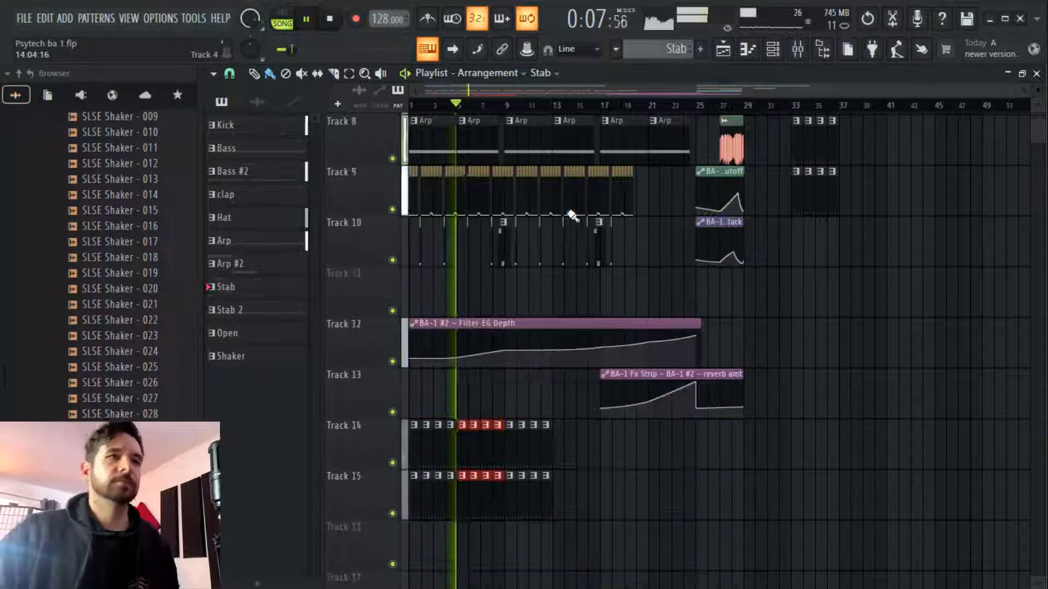
pyautogui.moveTo(587, 421); pyautogui.dragTo(573, 474)
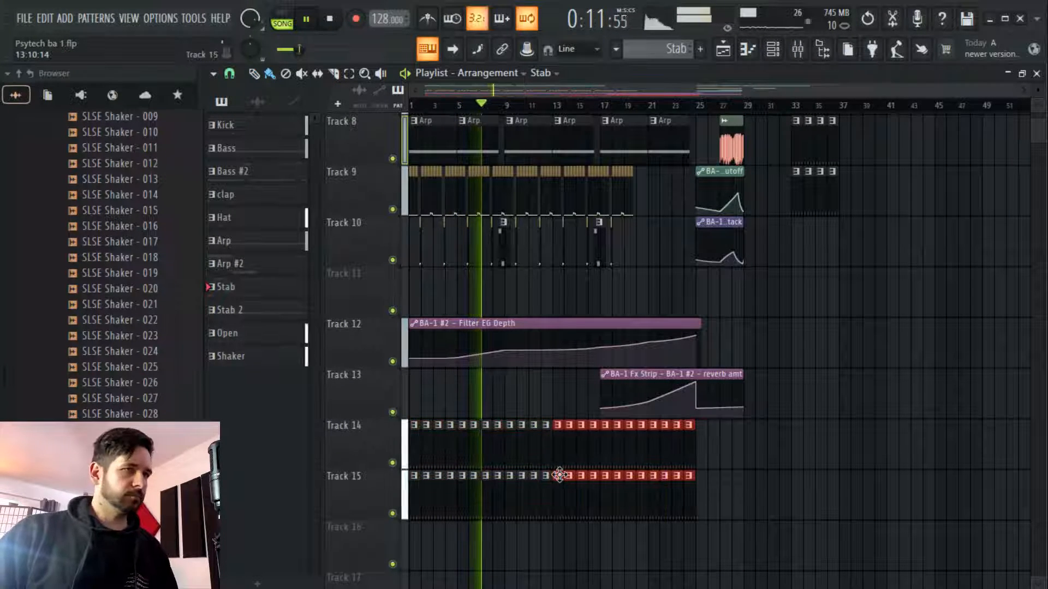
pyautogui.click(24, 18)
pyautogui.click(35, 80)
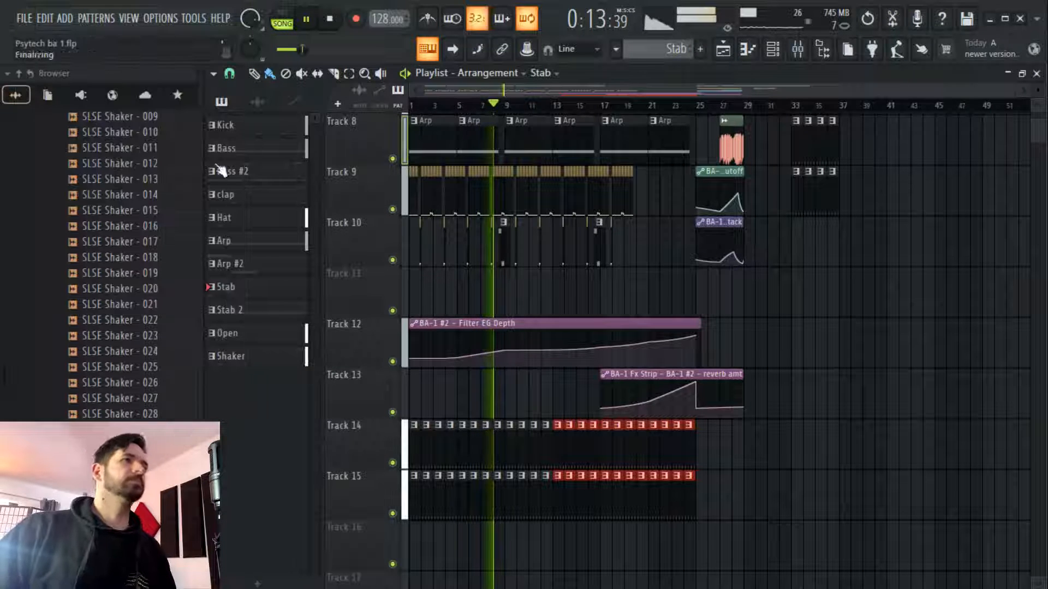
# Move the first note of the Arp #2 pattern to F2 and the second note to G#2
pyautogui.scroll(4, 577, 310)
pyautogui.scroll(2, 521, 109)
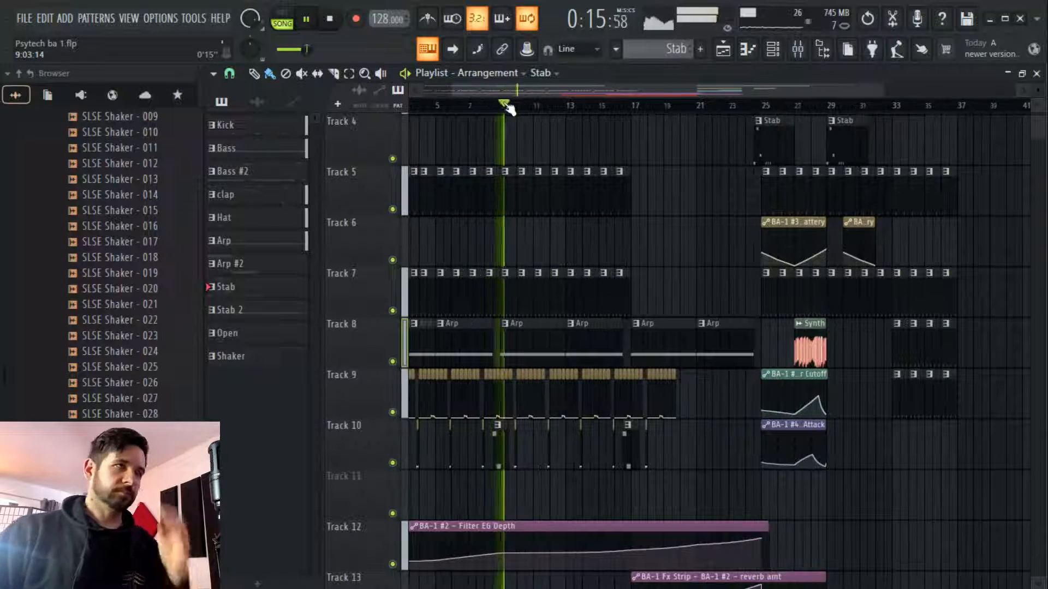
pyautogui.doubleClick(498, 450)
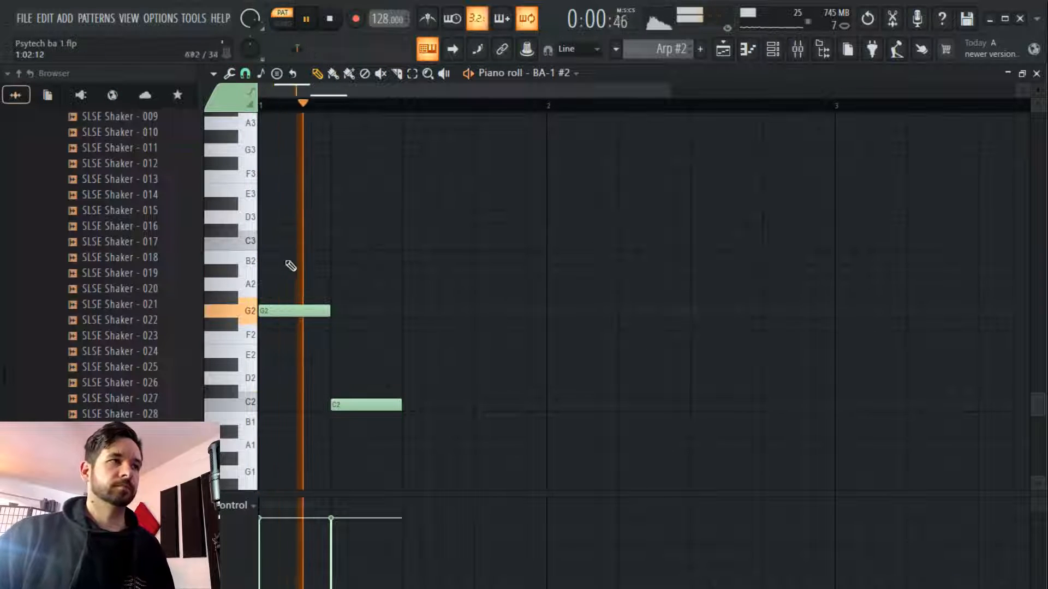
pyautogui.moveTo(281, 311); pyautogui.dragTo(284, 324)
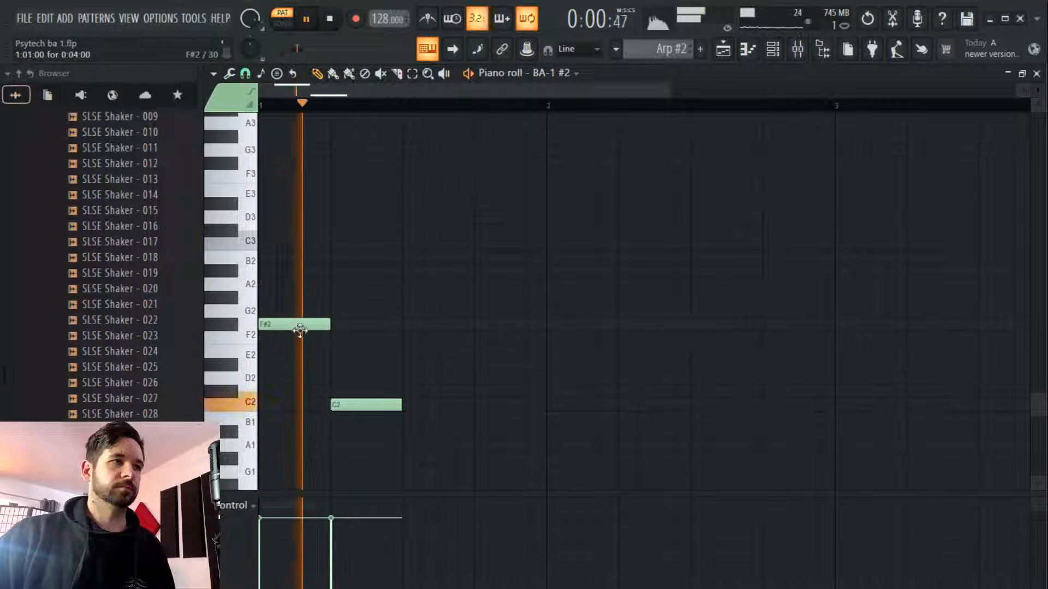
pyautogui.press('space')
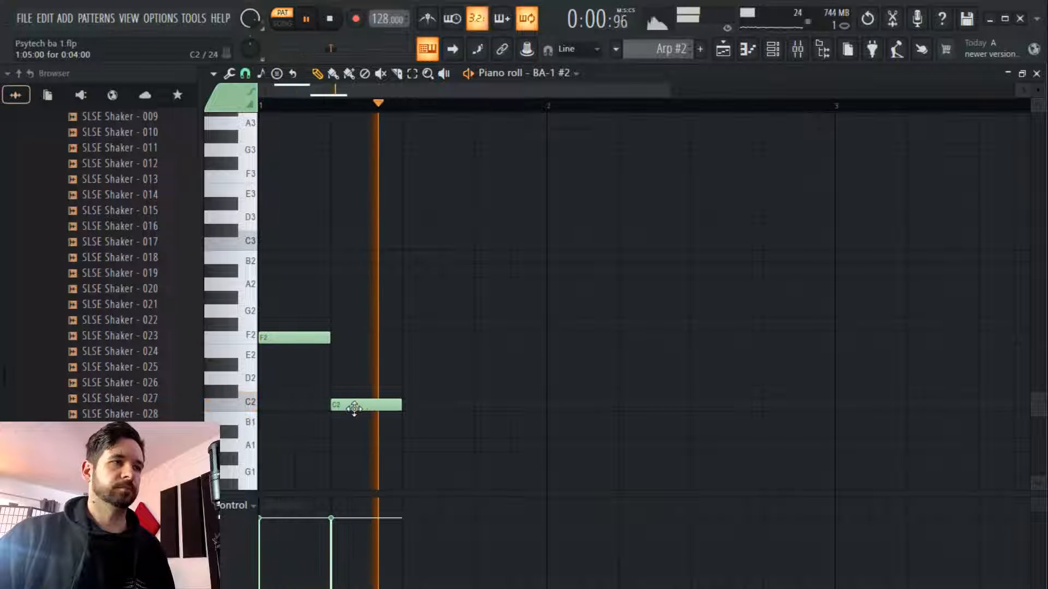
pyautogui.moveTo(369, 407); pyautogui.dragTo(375, 299)
pyautogui.press('space')
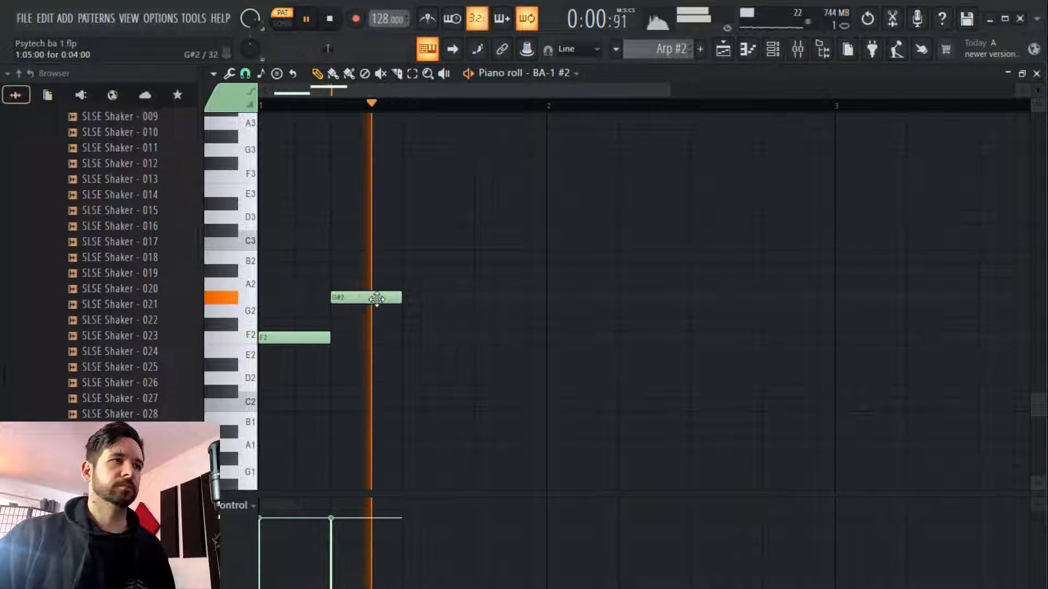
# Play the arrangement from about bar 7 past bar 17 to check the edited Arp #2 notes and the transition
pyautogui.click(723, 50)
pyautogui.click(531, 105)
pyautogui.click(468, 108)
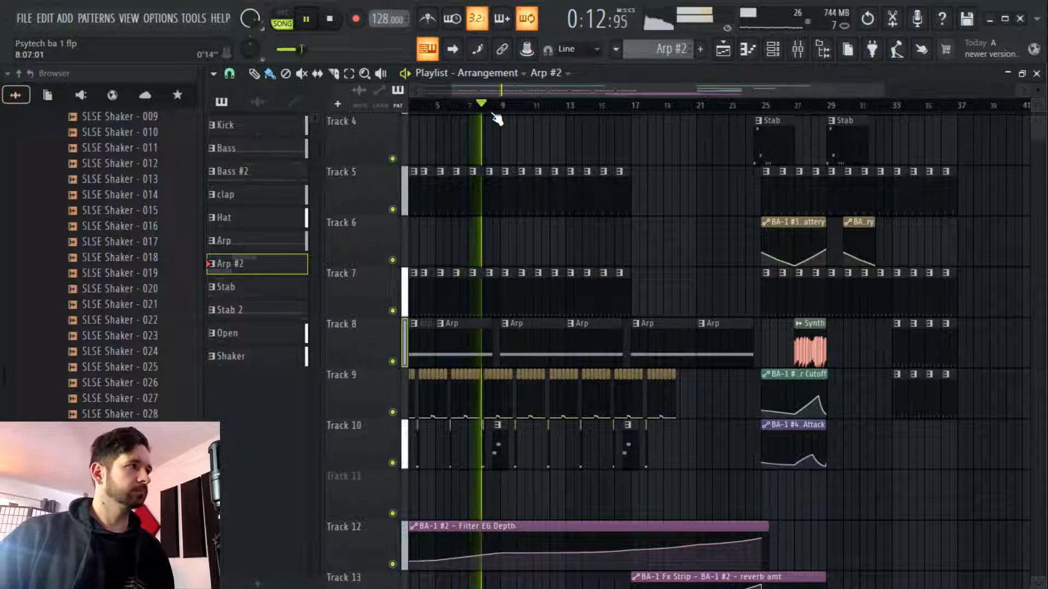
pyautogui.scroll(3, 499, 119)
pyautogui.scroll(3, 508, 107)
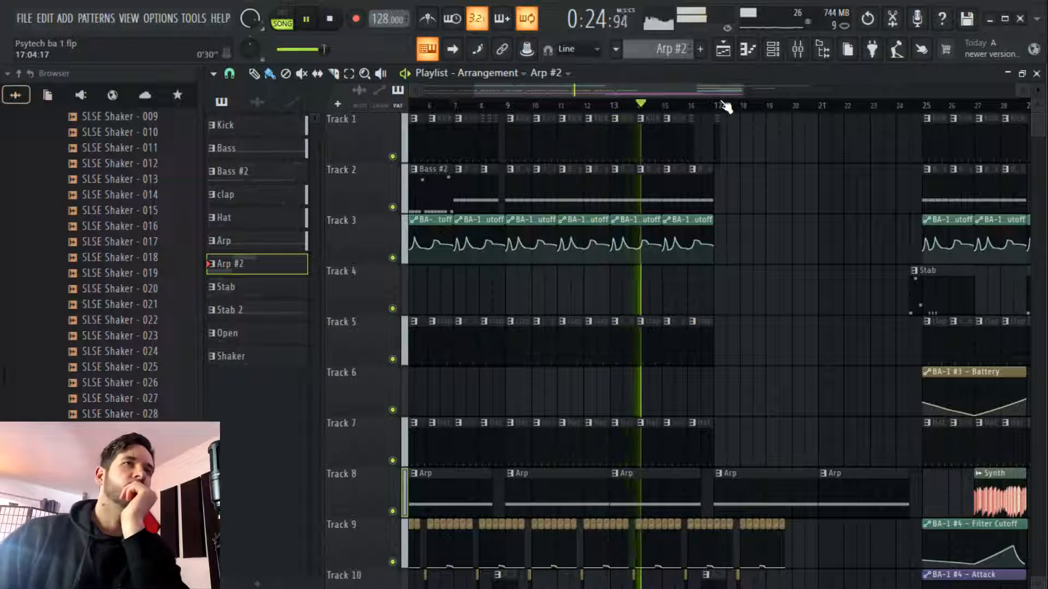
pyautogui.moveTo(670, 173); pyautogui.dragTo(716, 109)
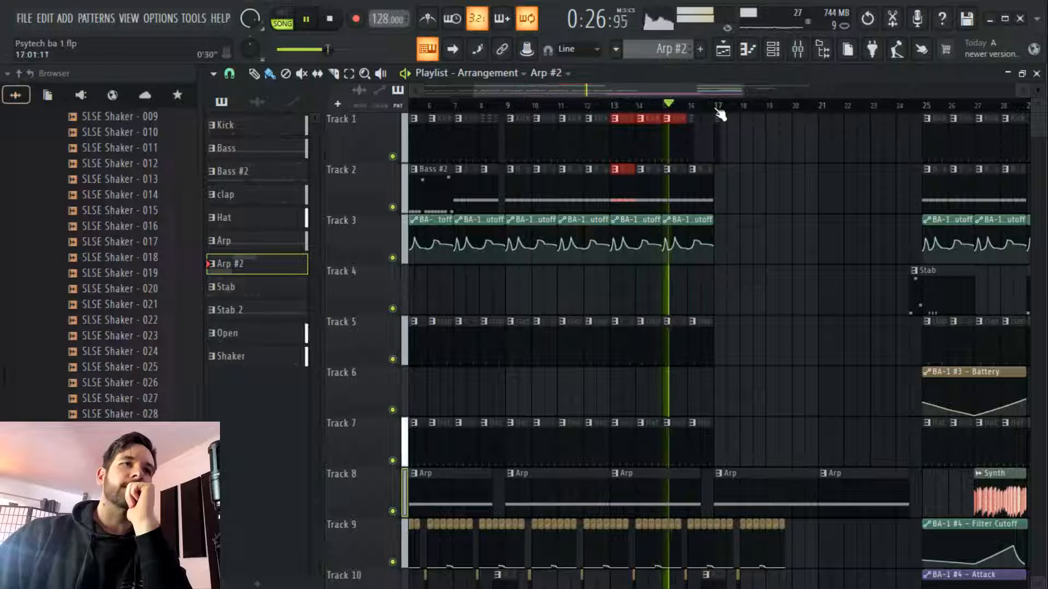
pyautogui.scroll(8, 722, 108)
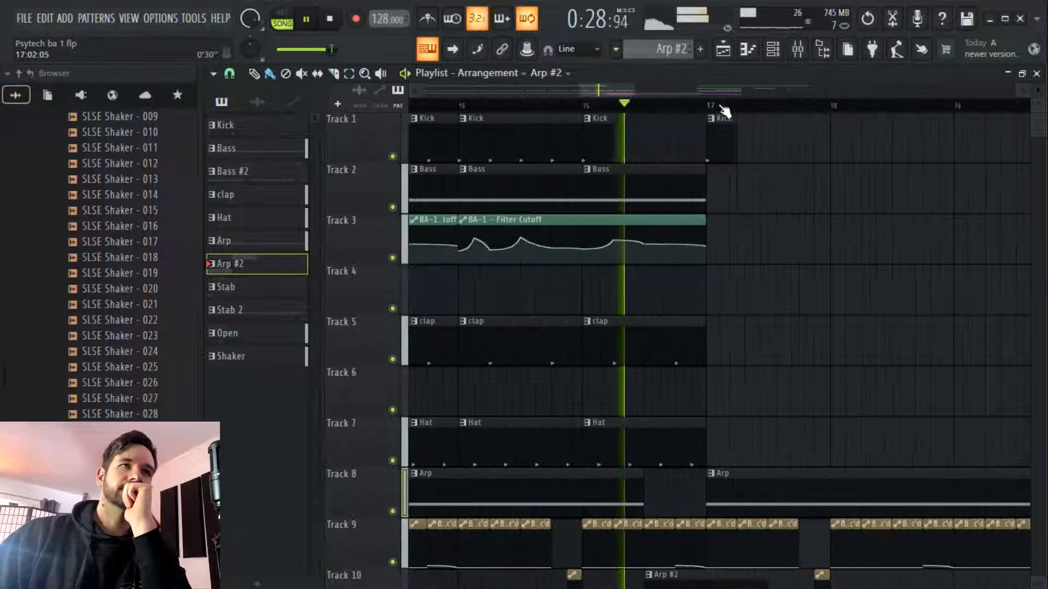
pyautogui.scroll(-5, 724, 110)
pyautogui.moveTo(724, 88)
pyautogui.mouseDown()
pyautogui.moveTo(762, 97)
pyautogui.moveTo(738, 100)
pyautogui.mouseUp()
pyautogui.scroll(-7, 702, 293)
pyautogui.scroll(-3, 711, 101)
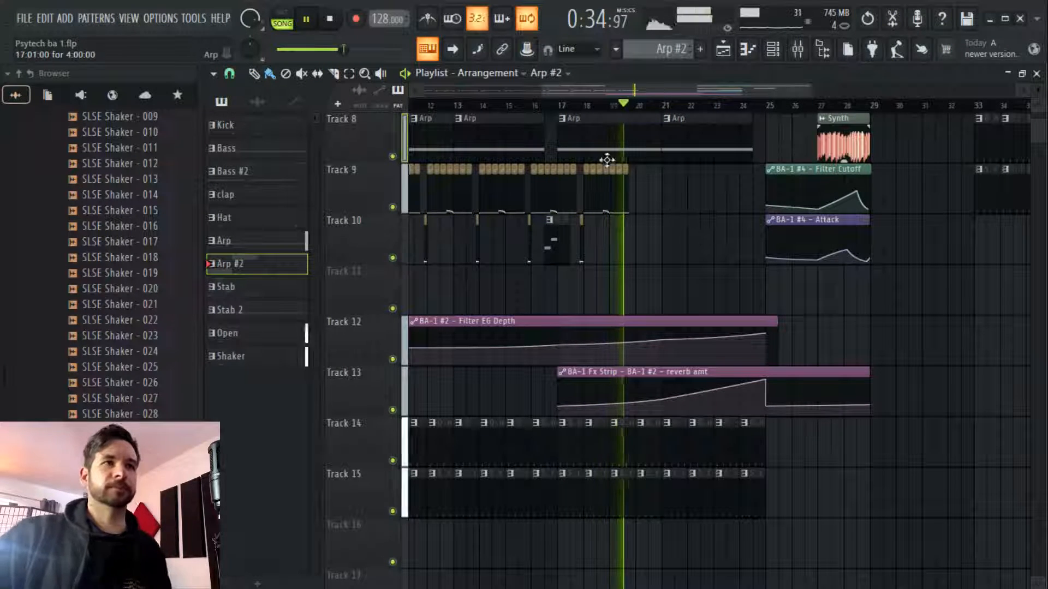
# Move the Arp #2 clip at bar 16 from Track 10 down to Track 11
pyautogui.click(537, 99)
pyautogui.scroll(4, 557, 101)
pyautogui.moveTo(763, 186); pyautogui.dragTo(610, 198)
pyautogui.moveTo(568, 229); pyautogui.dragTo(576, 281)
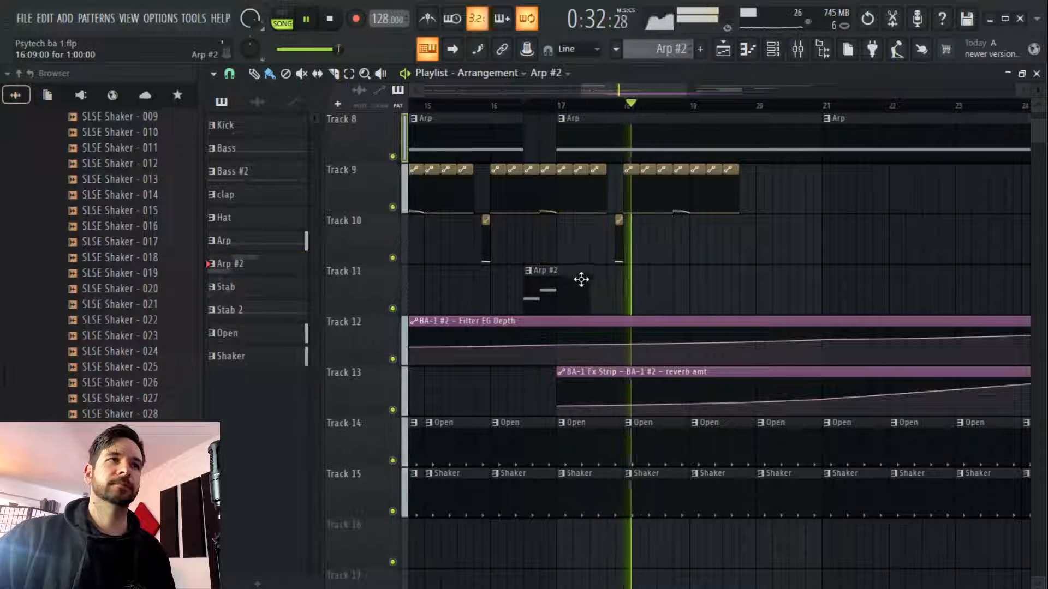
# Delete the short automation clips from bar 17 onward on Tracks 9 and 10
pyautogui.moveTo(783, 163); pyautogui.dragTo(566, 228)
pyautogui.scroll(-4, 626, 109)
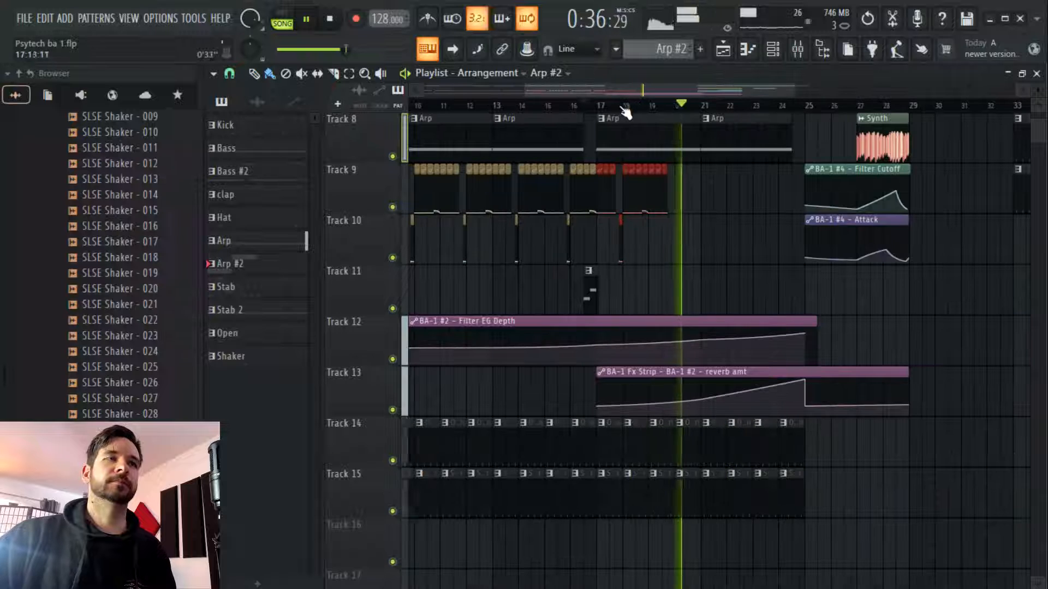
pyautogui.rightClick(607, 191)
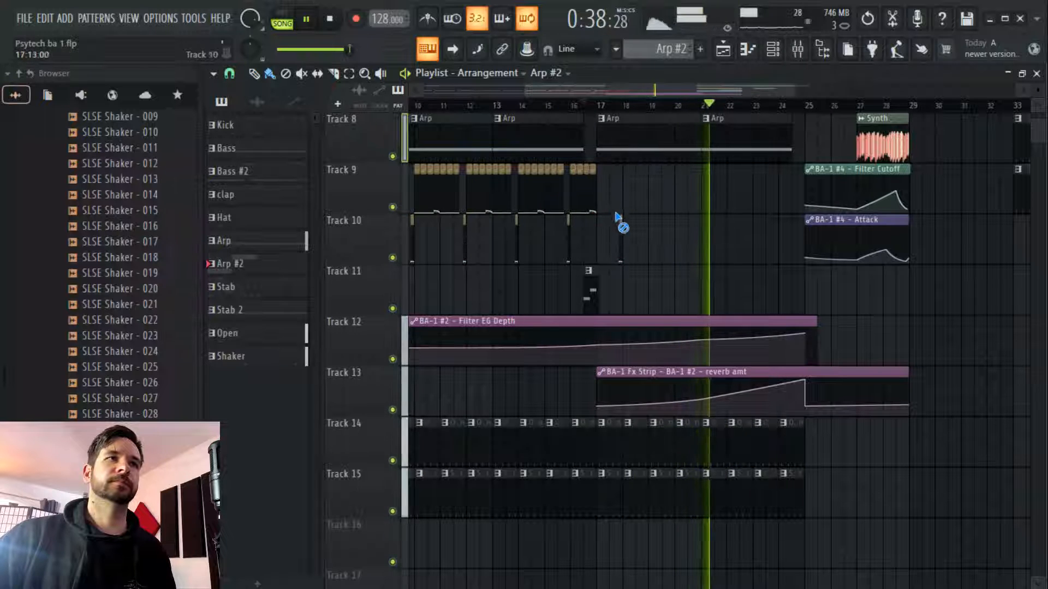
pyautogui.moveTo(624, 164); pyautogui.dragTo(494, 243)
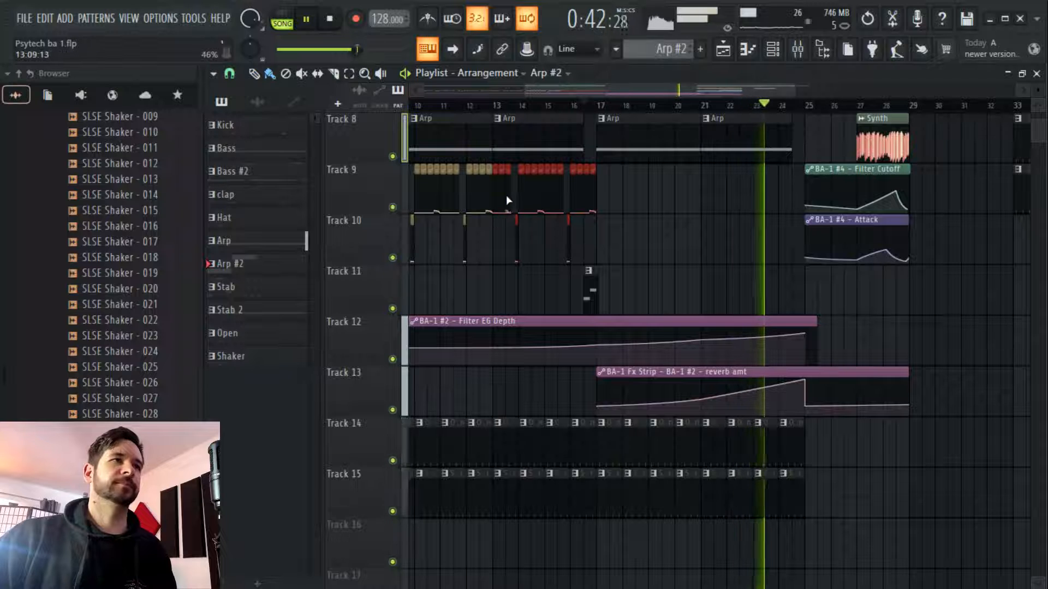
# Delete the first Stab clip on Track 4 and move the Synth audio clip from Track 8 to bar 25 in its place
pyautogui.moveTo(760, 94); pyautogui.dragTo(807, 95)
pyautogui.scroll(7, 769, 297)
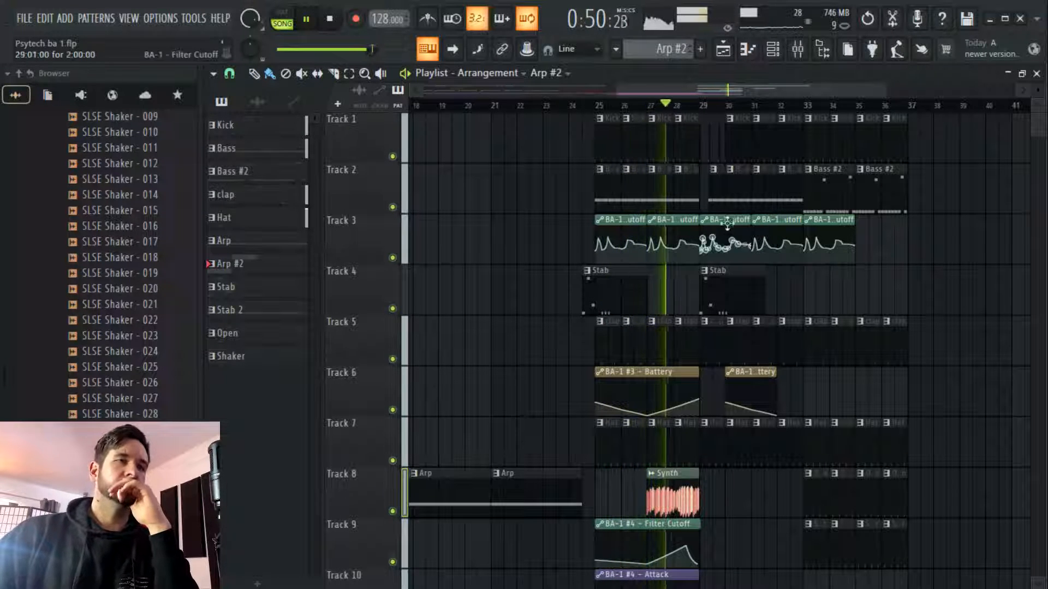
pyautogui.rightClick(611, 297)
pyautogui.click(490, 104)
pyautogui.moveTo(672, 498); pyautogui.dragTo(619, 289)
# Delete the Open and Shaker clips in bars 23 and 24 on Tracks 14 and 15 and play into bar 25
pyautogui.scroll(-10, 568, 236)
pyautogui.rightClick(590, 287)
pyautogui.rightClick(583, 329)
pyautogui.rightClick(566, 325)
pyautogui.rightClick(563, 295)
pyautogui.scroll(1, 594, 117)
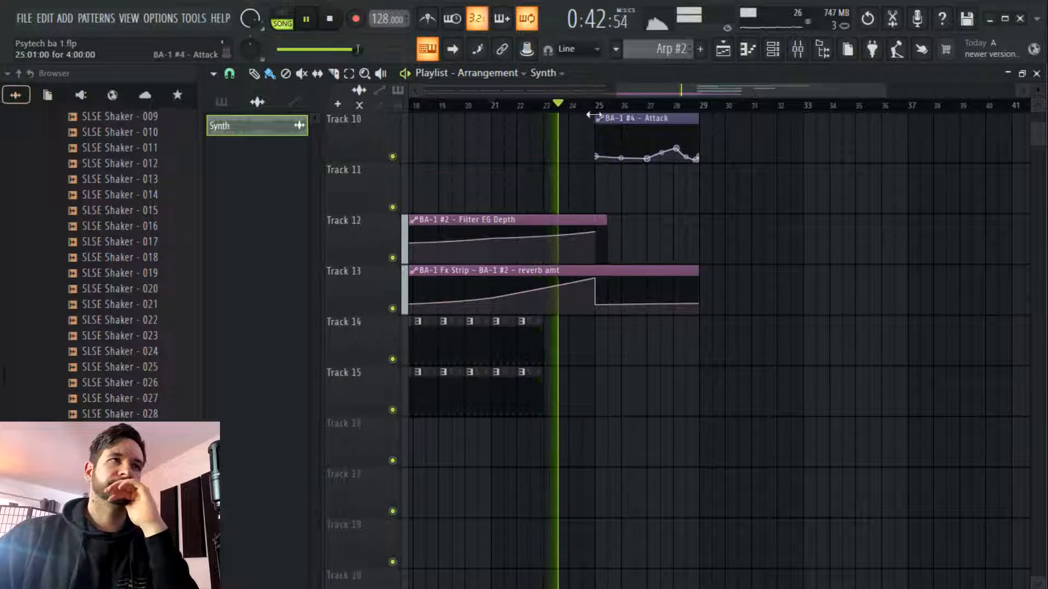
pyautogui.scroll(6, 594, 117)
pyautogui.scroll(3, 625, 107)
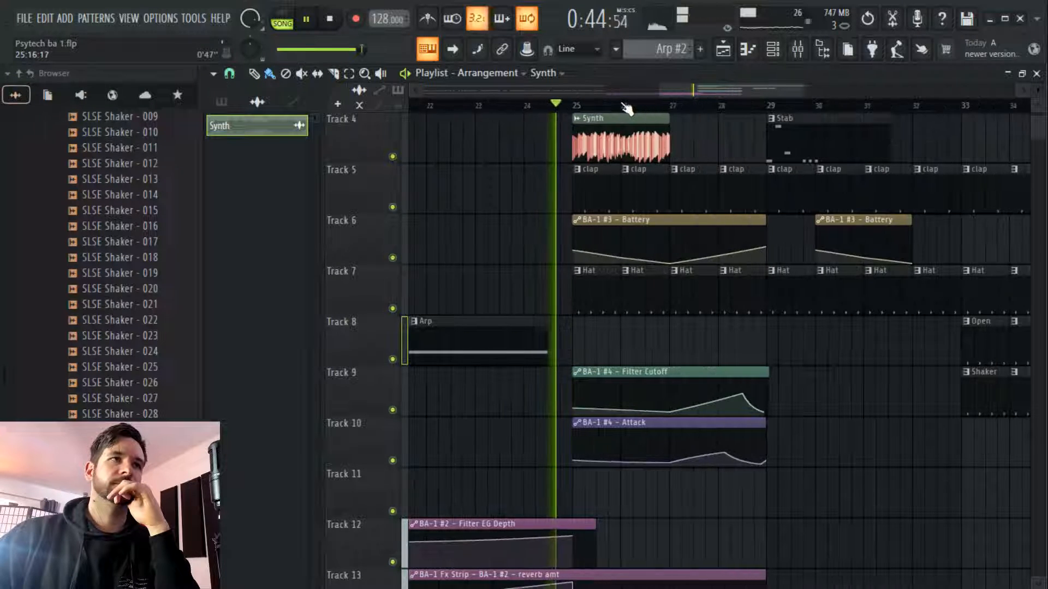
pyautogui.scroll(-2, 617, 101)
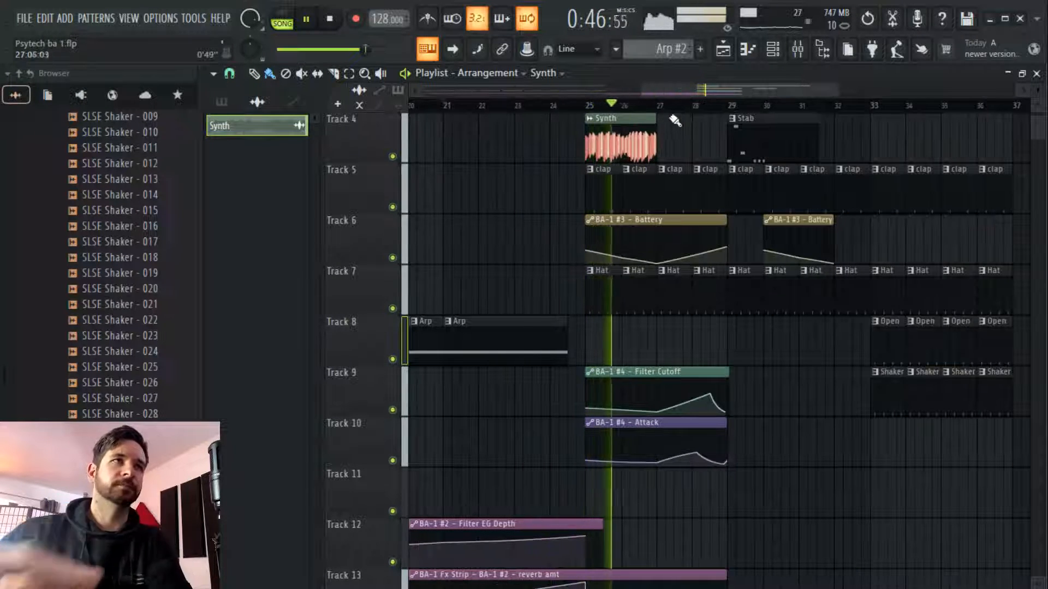
# Move the Stab clip on Track 4 from bar 29 to bar 27 and play the section from bar 25
pyautogui.scroll(5, 676, 117)
pyautogui.moveTo(947, 133); pyautogui.dragTo(665, 143)
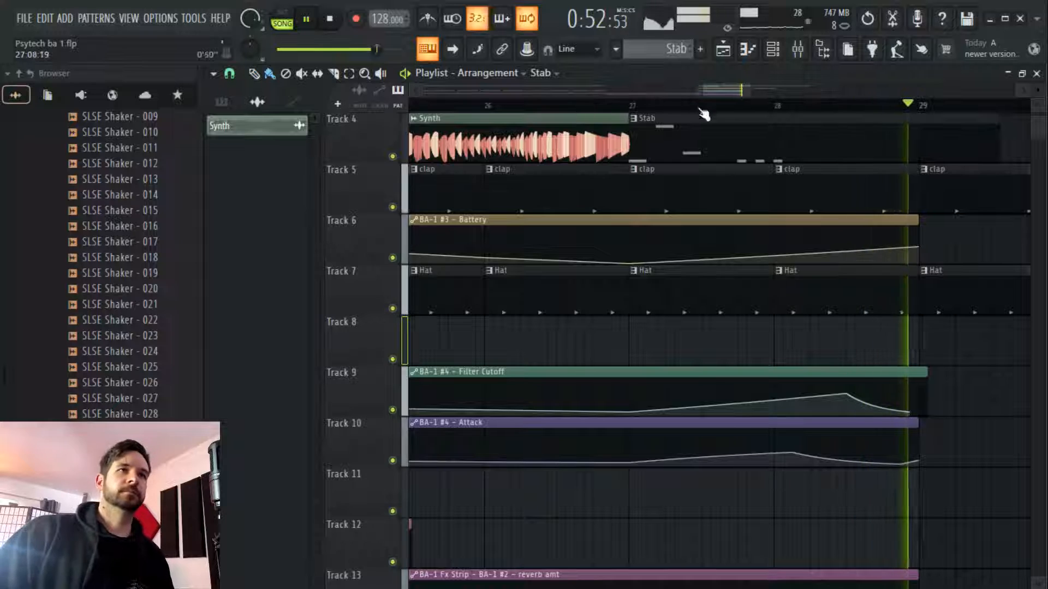
pyautogui.scroll(-5, 819, 298)
pyautogui.scroll(6, 791, 218)
pyautogui.press('space')
pyautogui.scroll(-3, 768, 109)
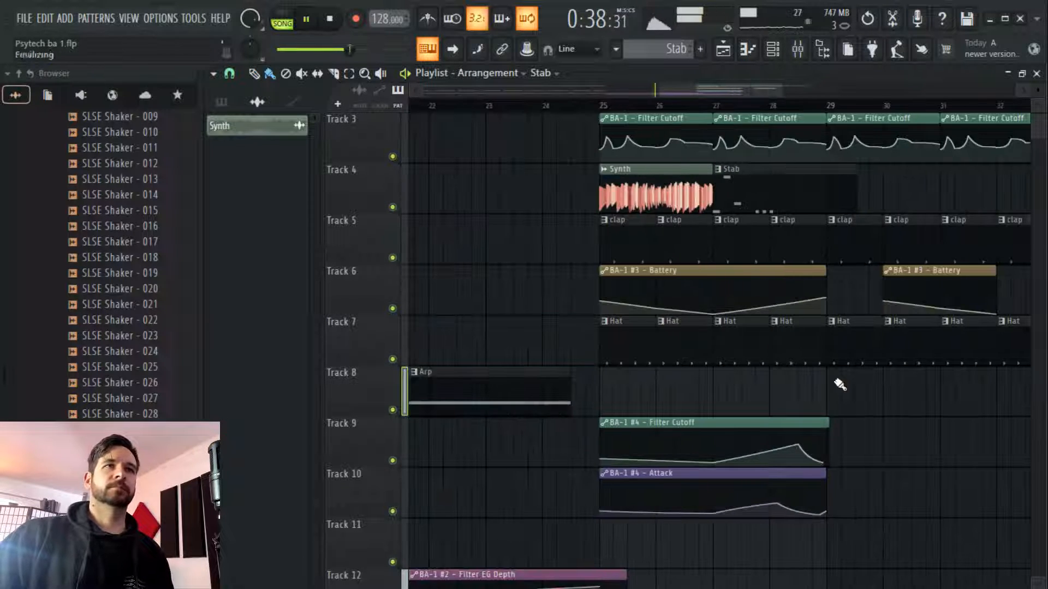
pyautogui.scroll(2, 832, 374)
pyautogui.click(581, 105)
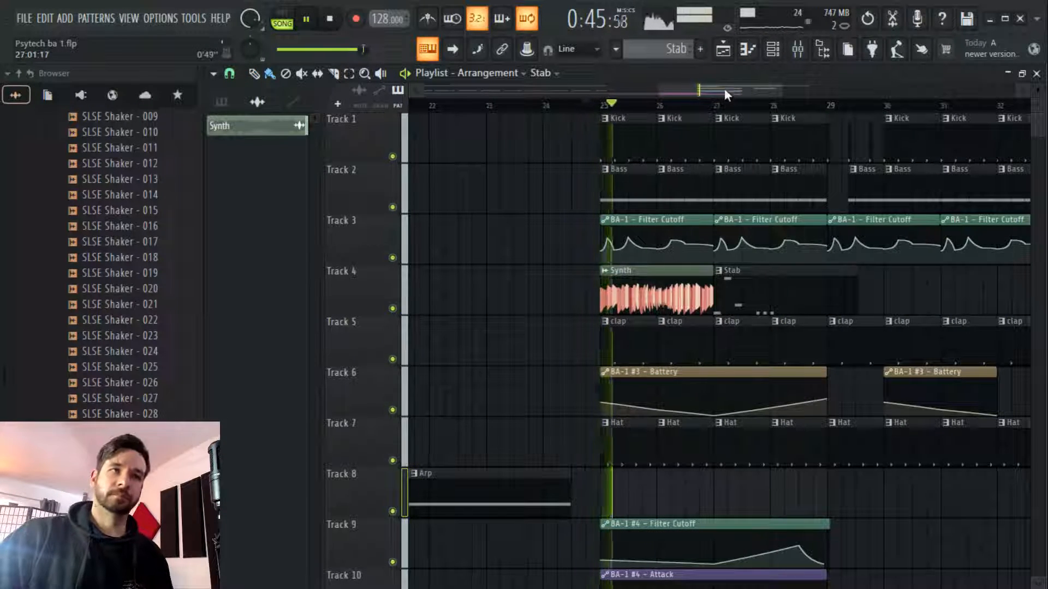
# Copy the Open and Shaker clips from bar 22 to bar 25 on Tracks 14 and 15 and repeat them through bar 28
pyautogui.scroll(-10, 673, 281)
pyautogui.moveTo(522, 265); pyautogui.dragTo(414, 365)
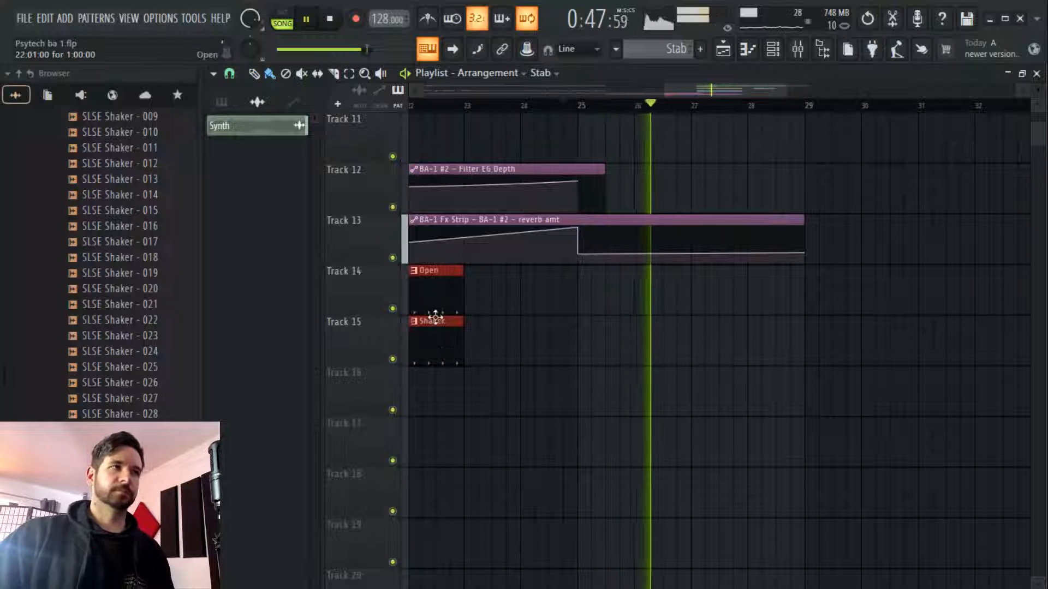
pyautogui.moveTo(437, 325); pyautogui.dragTo(615, 304)
pyautogui.press('space')
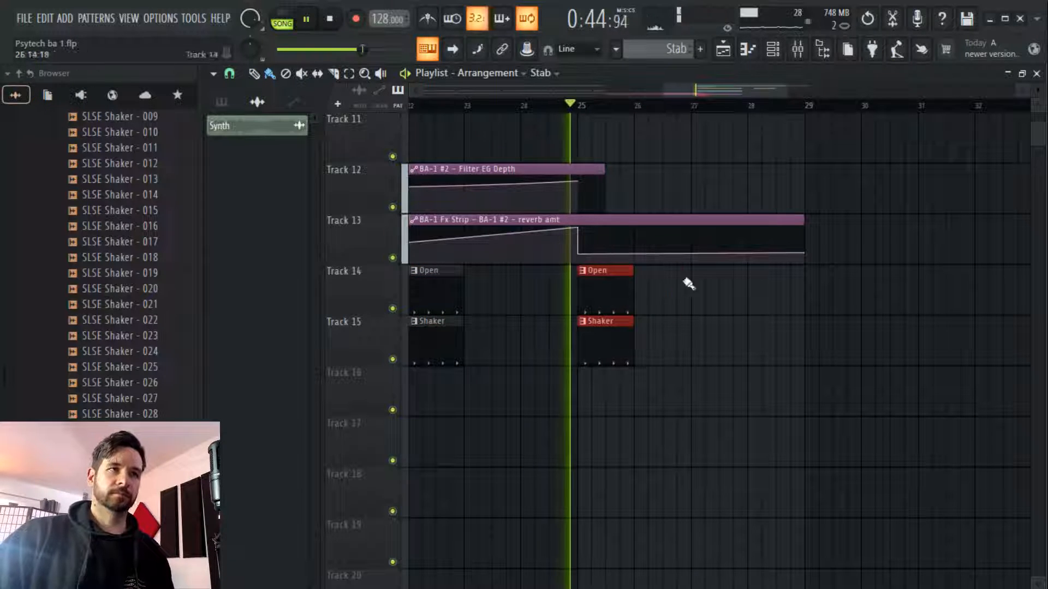
pyautogui.keyDown('shift'); pyautogui.moveTo(601, 297); pyautogui.dragTo(720, 299); pyautogui.keyUp('shift')
pyautogui.scroll(6, 764, 382)
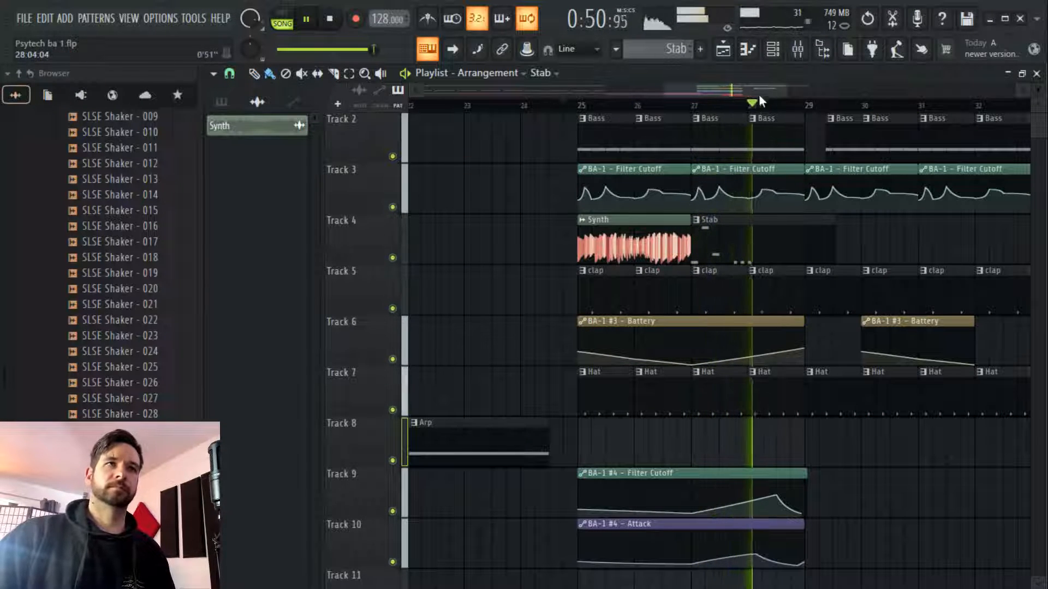
pyautogui.hscroll(-4, 431, 170)
pyautogui.press('space')
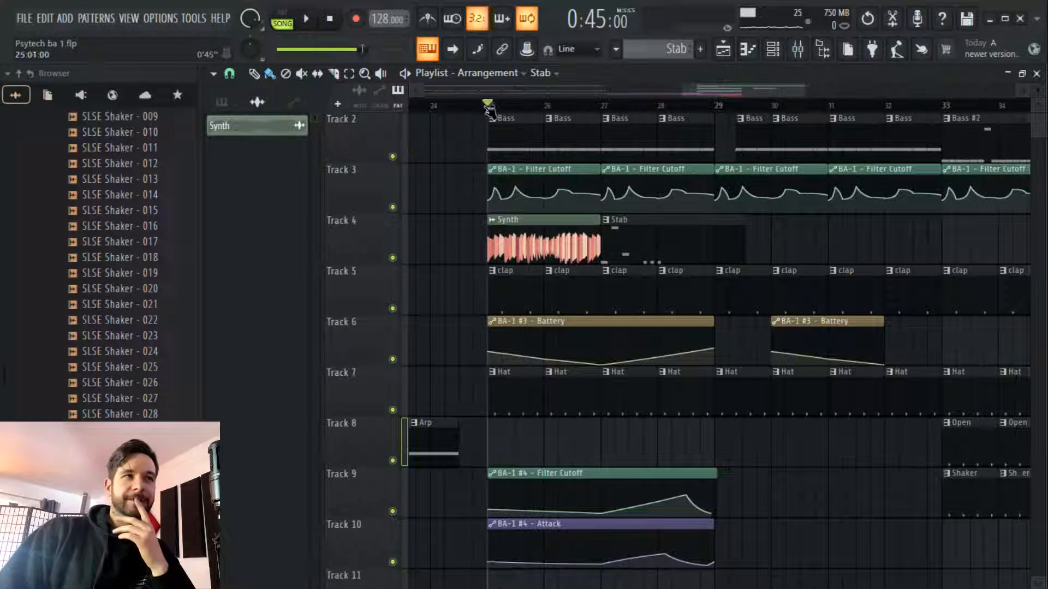
# Replace the Bass and Bass #2 clips from bar 29 on Track 2 with continuous Bass clips through bar 32
pyautogui.scroll(-5, 608, 126)
pyautogui.moveTo(796, 143); pyautogui.dragTo(678, 143)
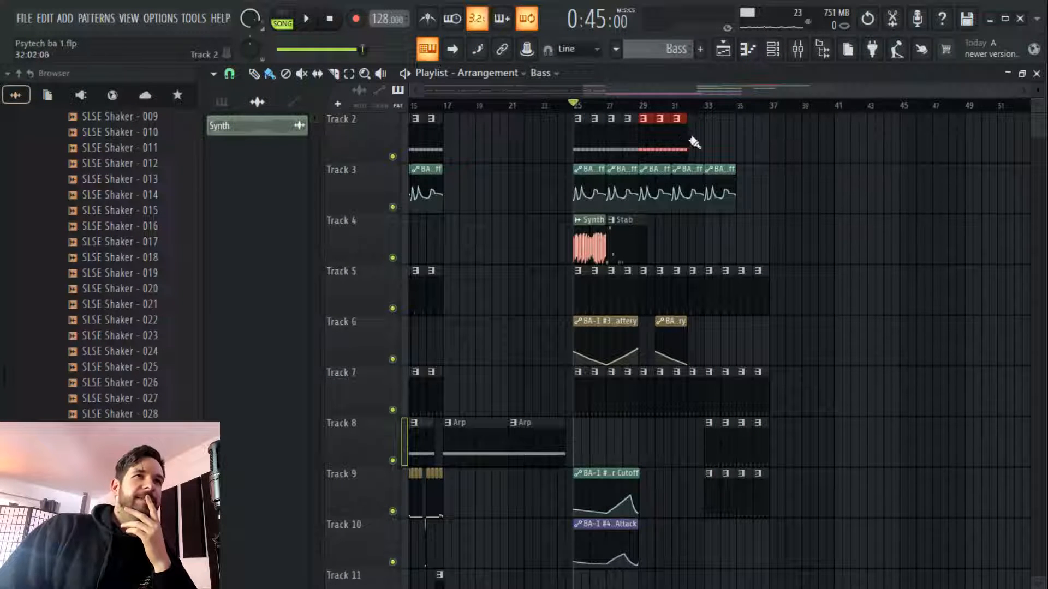
pyautogui.scroll(5, 612, 110)
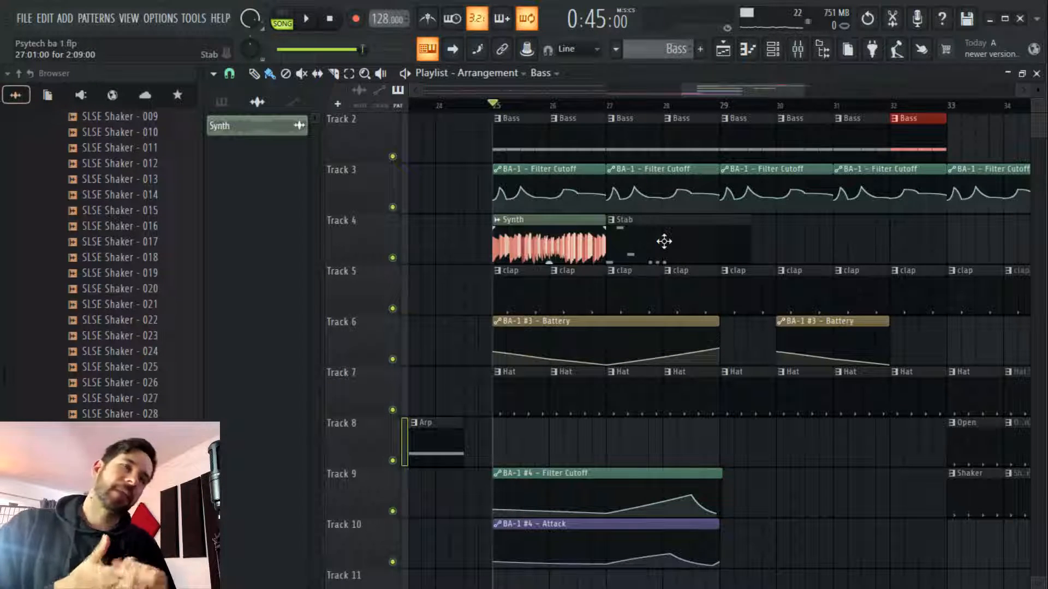
# Play back the Arp #2 transition between bars 8 and 9
pyautogui.scroll(-4, 578, 104)
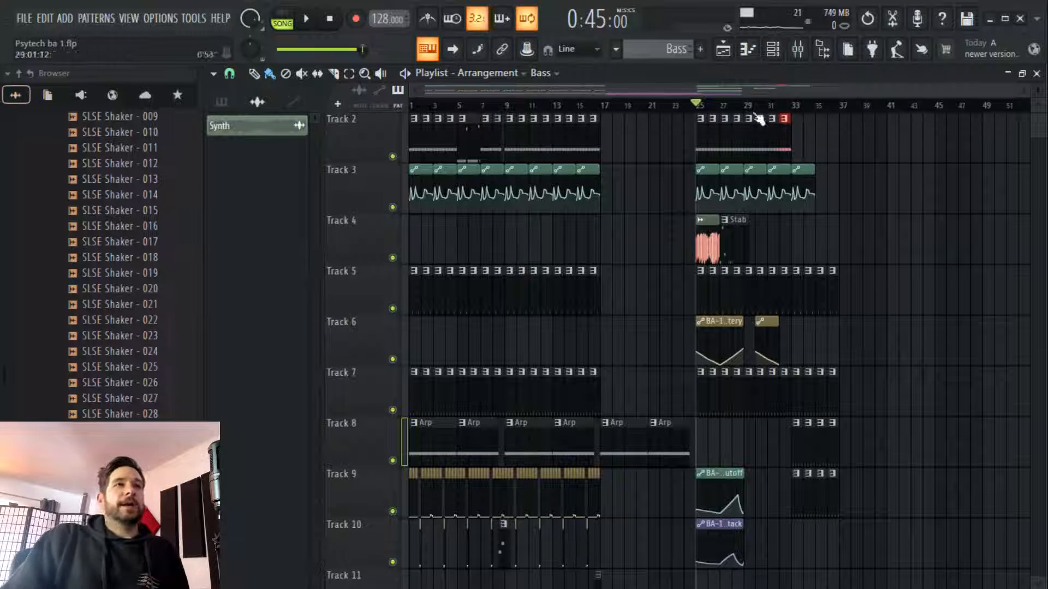
pyautogui.scroll(-5, 660, 218)
pyautogui.click(494, 103)
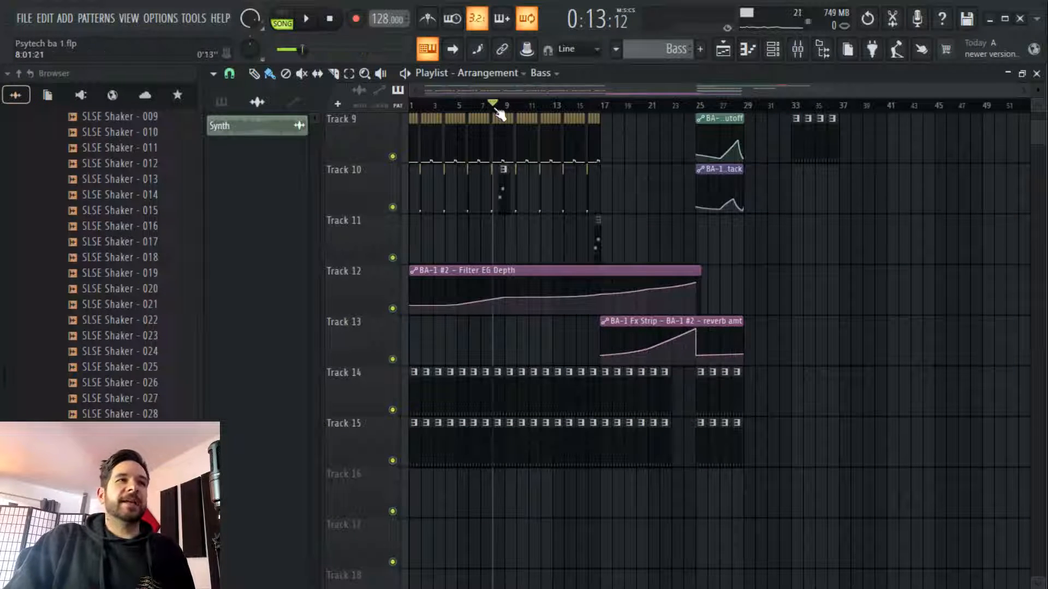
pyautogui.scroll(4, 497, 106)
pyautogui.scroll(5, 557, 156)
pyautogui.click(547, 116)
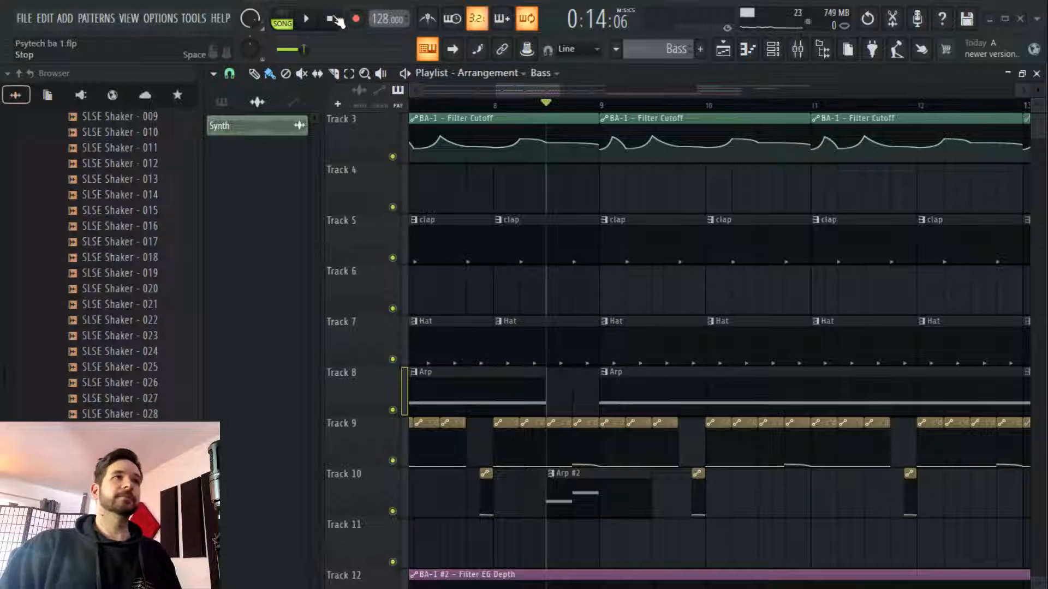
pyautogui.press('space')
pyautogui.click(479, 105)
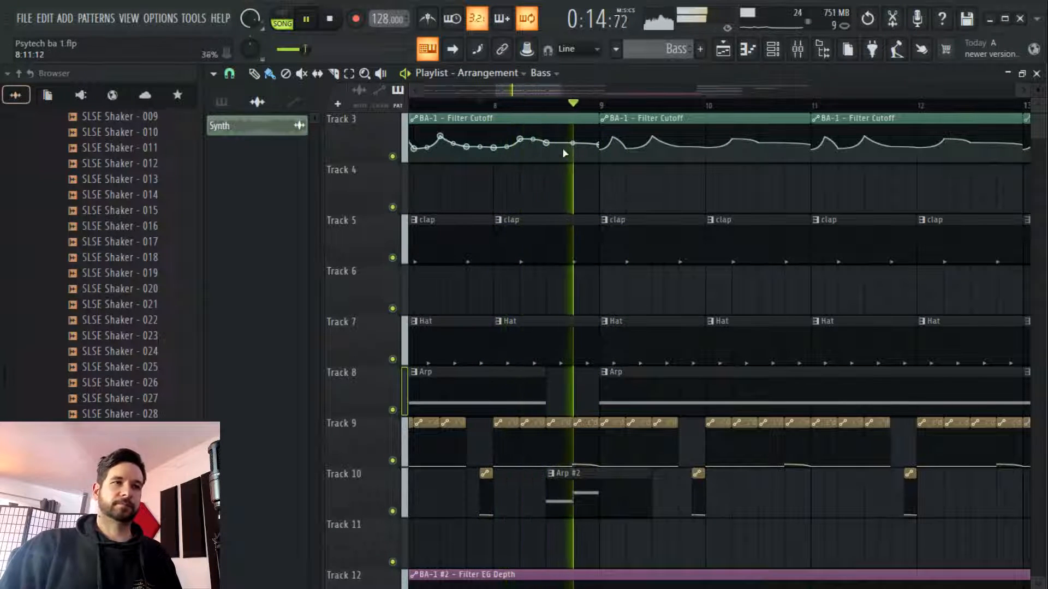
pyautogui.click(329, 18)
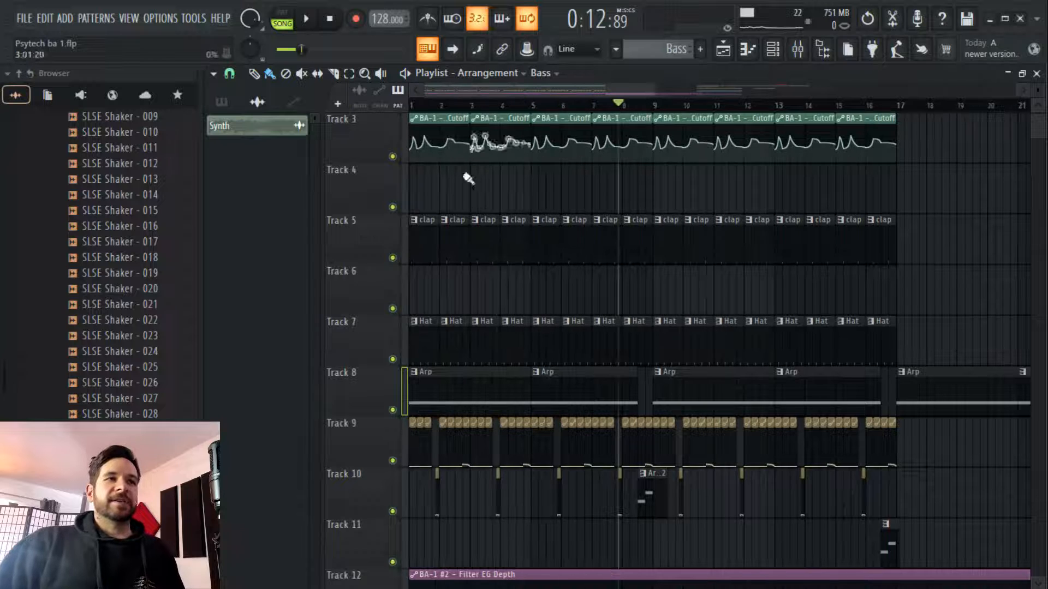
# Shorten the first Arp clip on Track 8 to four steps and play the arrangement from the start
pyautogui.moveTo(525, 375); pyautogui.dragTo(452, 383)
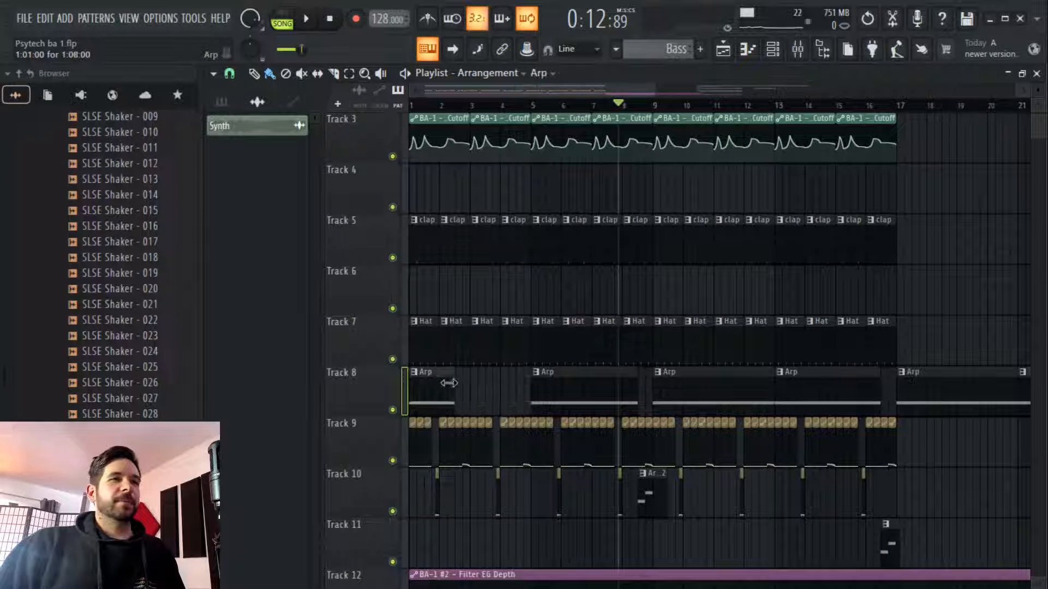
pyautogui.scroll(6, 424, 114)
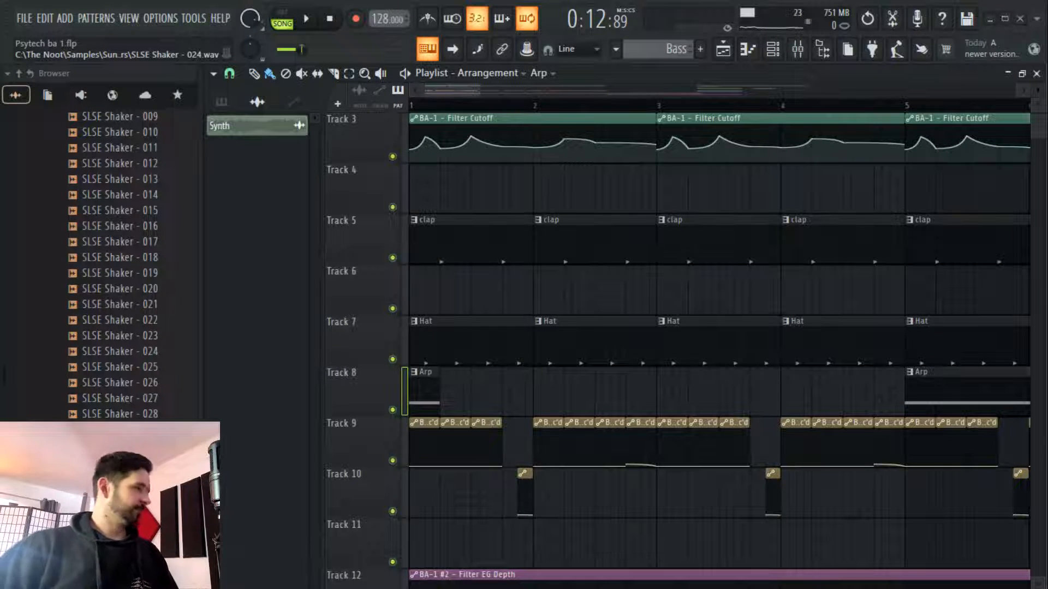
pyautogui.click(307, 18)
pyautogui.press('space')
# Place a second four-step Arp clip on Track 8 at step 8 of bar 1
pyautogui.click(484, 396)
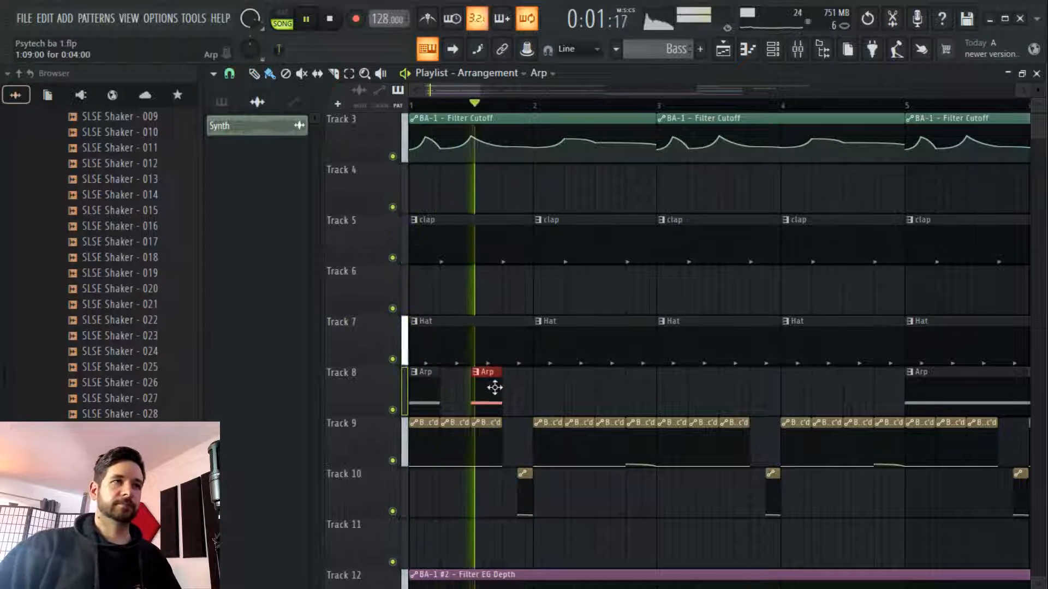
pyautogui.scroll(3, 475, 105)
pyautogui.press('space')
pyautogui.moveTo(520, 401); pyautogui.dragTo(505, 404)
pyautogui.press('space')
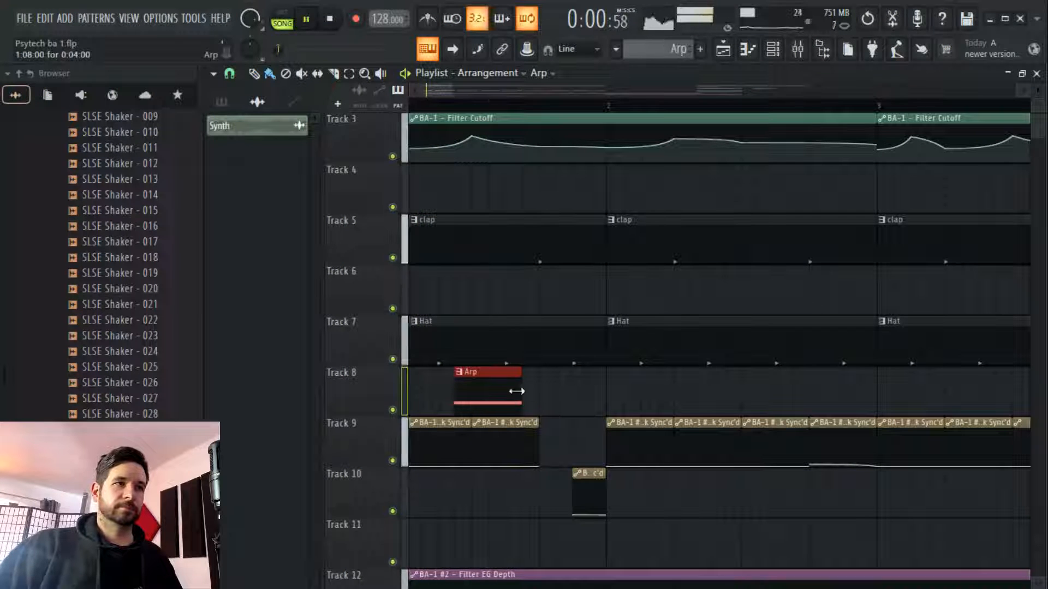
# Add a third four-step Arp clip on Track 8 at step 13, so that it ends at bar 2
pyautogui.click(559, 392)
pyautogui.press('space')
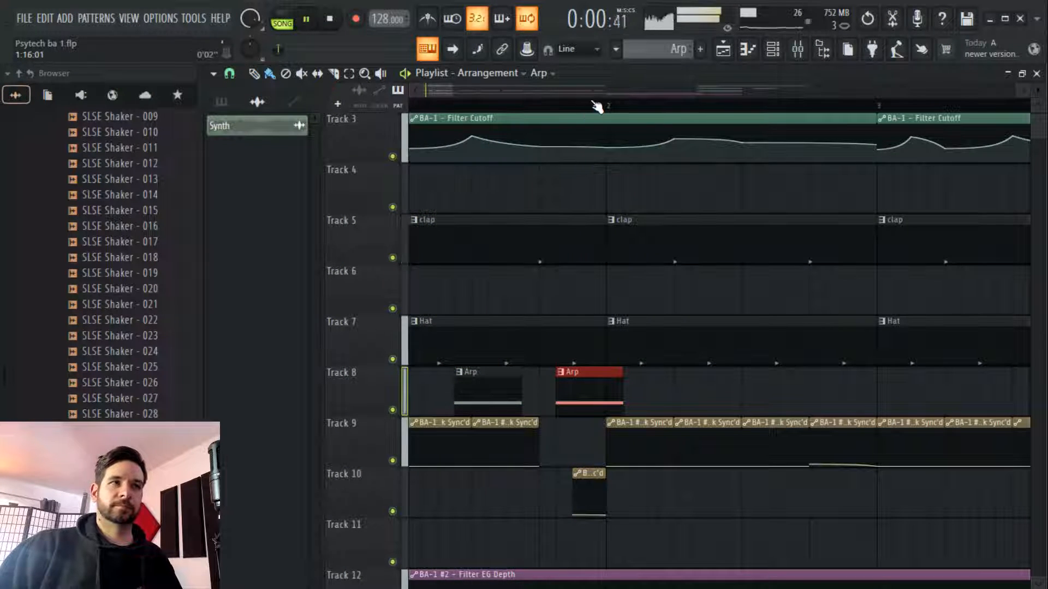
pyautogui.scroll(-4, 597, 107)
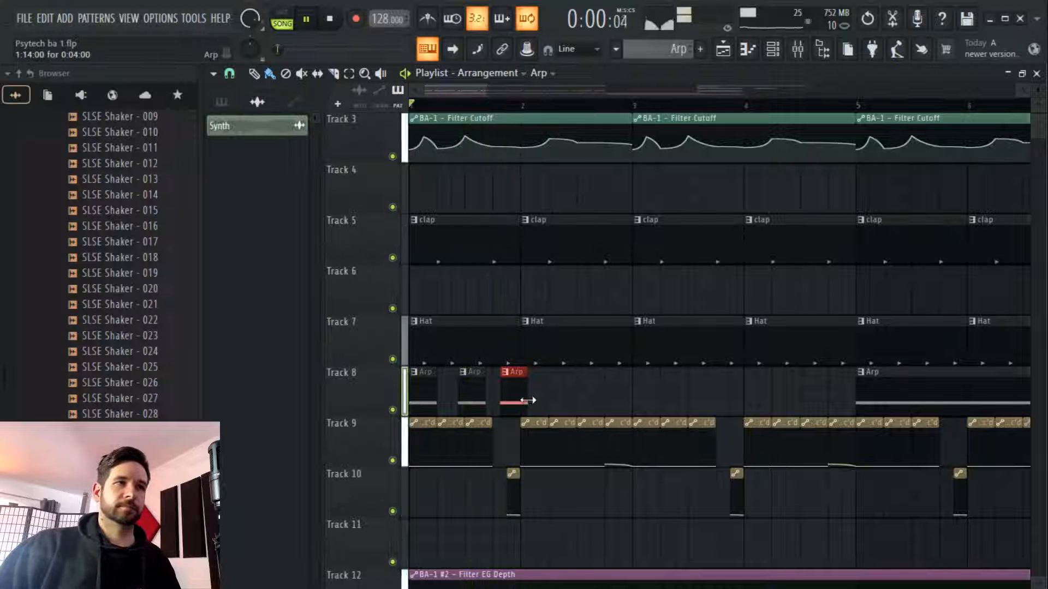
pyautogui.rightClick(498, 401)
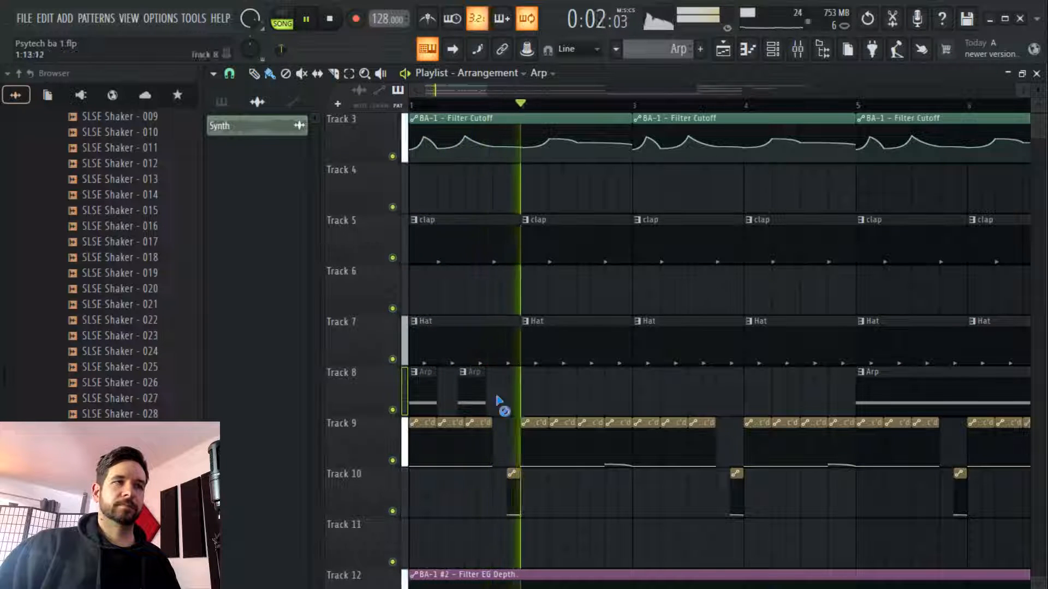
pyautogui.click(504, 390)
# Duplicate the three-clip Arp rhythm of bar 1 across bars 2 to 4 on Track 8
pyautogui.moveTo(554, 406); pyautogui.dragTo(423, 393)
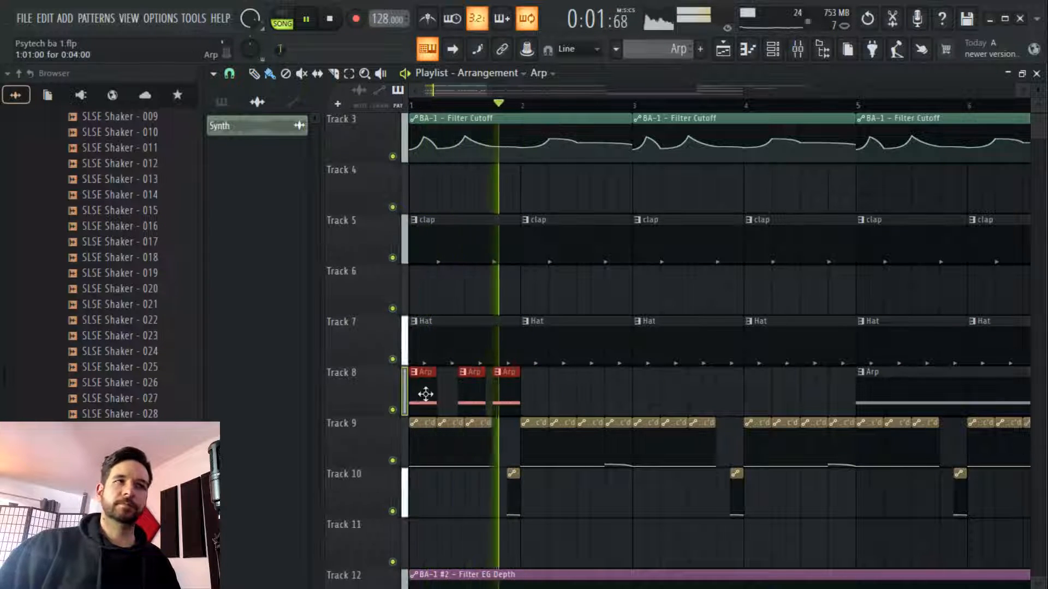
pyautogui.hotkey('ctrl', 'b')
pyautogui.moveTo(692, 393); pyautogui.dragTo(421, 386)
pyautogui.hotkey('ctrl', 'b')
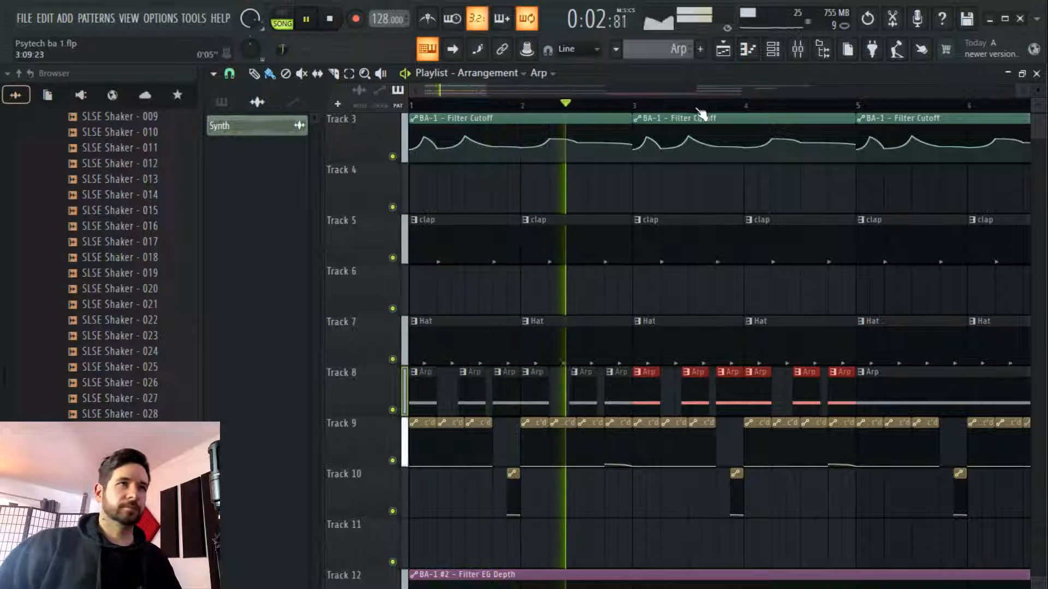
# Delete the long Arp clip that starts at bar 5 on Track 8
pyautogui.scroll(-2, 689, 104)
pyautogui.moveTo(480, 89)
pyautogui.mouseDown()
pyautogui.moveTo(510, 92)
pyautogui.moveTo(481, 91)
pyautogui.mouseUp()
pyautogui.rightClick(569, 381)
pyautogui.scroll(-3, 496, 104)
pyautogui.moveTo(570, 389); pyautogui.dragTo(418, 404)
pyautogui.press('space')
pyautogui.keyDown('ctrl'); pyautogui.click(587, 409); pyautogui.keyUp('ctrl')
# Place an Arp #2 clip at step 9 of bar 4 on Track 11 and remove the Arp clips it overlaps on Track 8
pyautogui.click(658, 488)
pyautogui.click(527, 540)
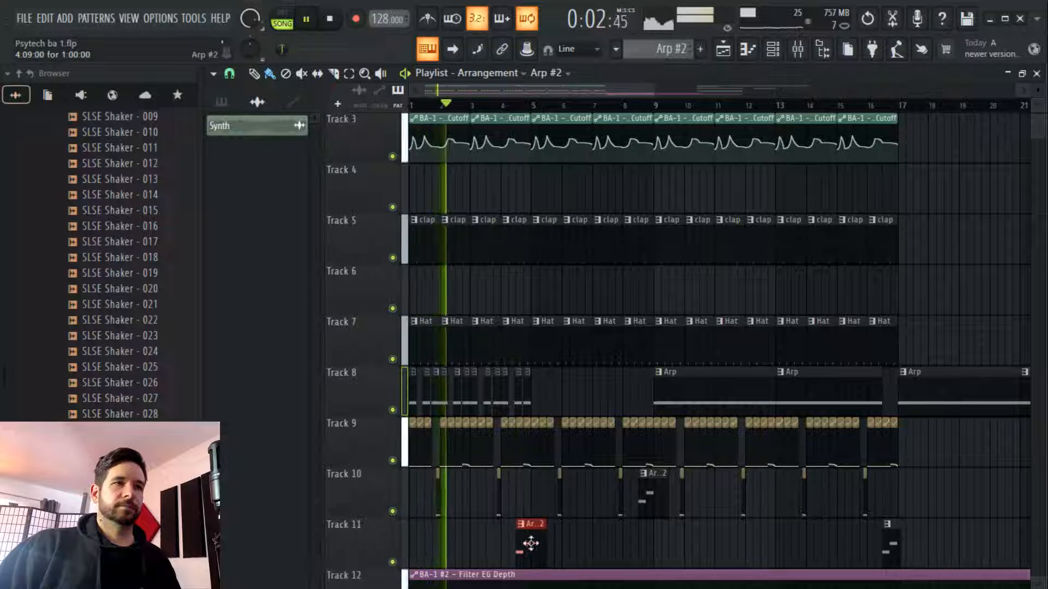
pyautogui.scroll(3, 515, 105)
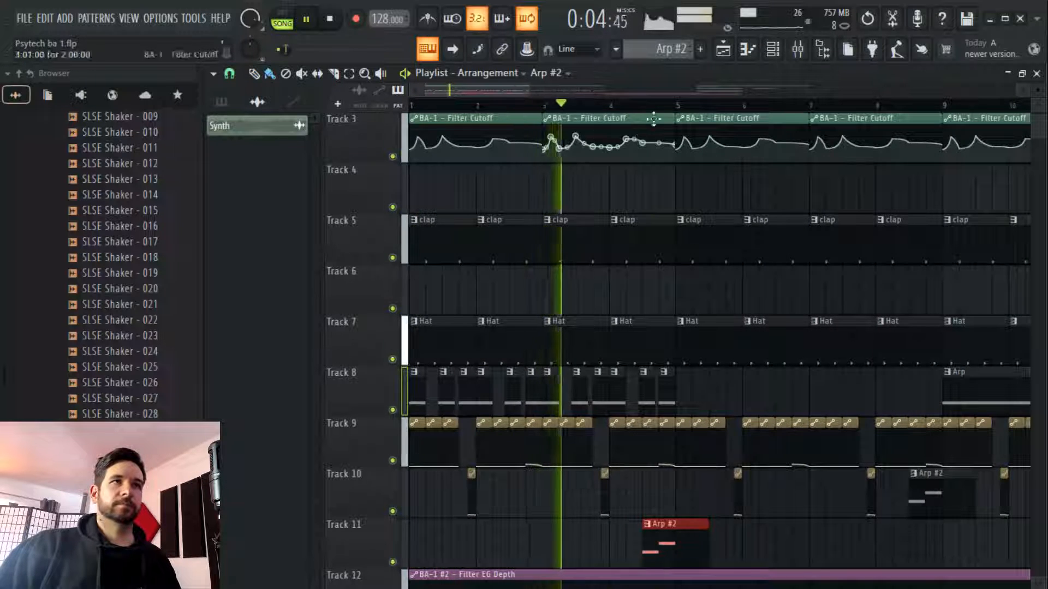
pyautogui.scroll(4, 645, 133)
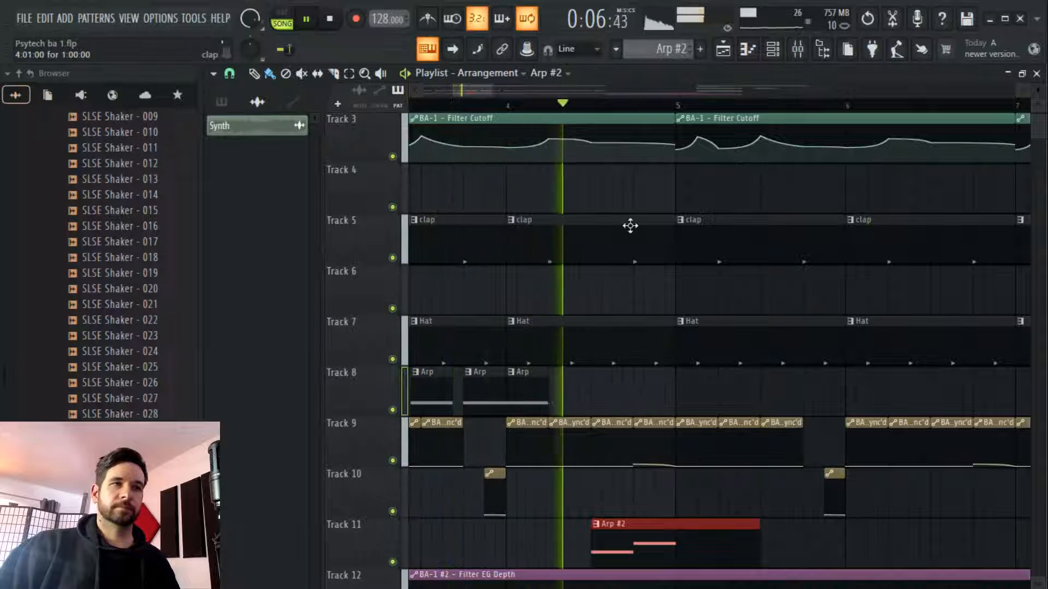
pyautogui.scroll(-6, 630, 225)
pyautogui.press('space')
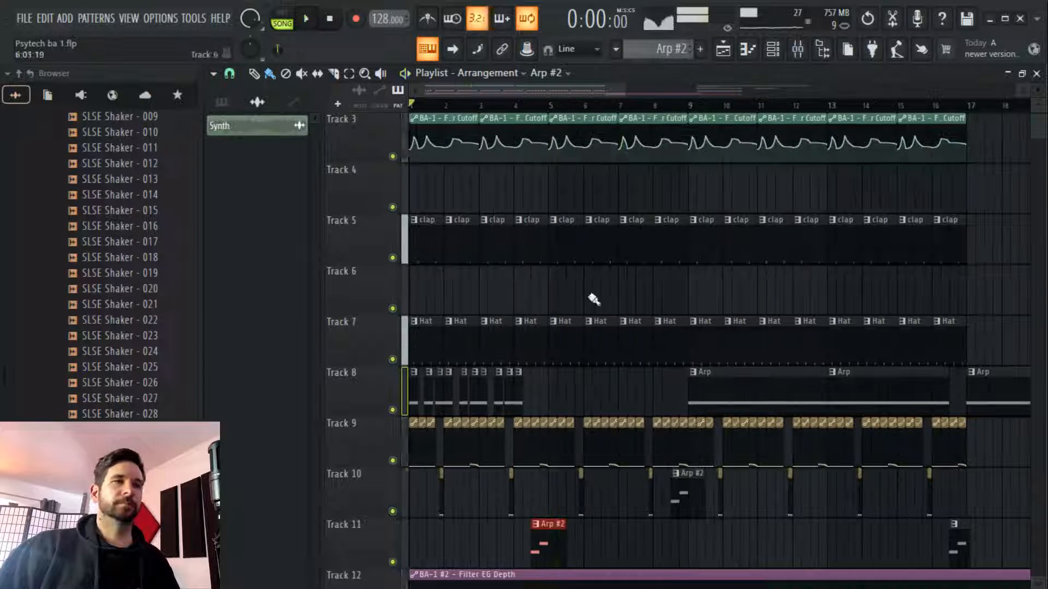
pyautogui.rightClick(567, 526)
pyautogui.rightClick(552, 523)
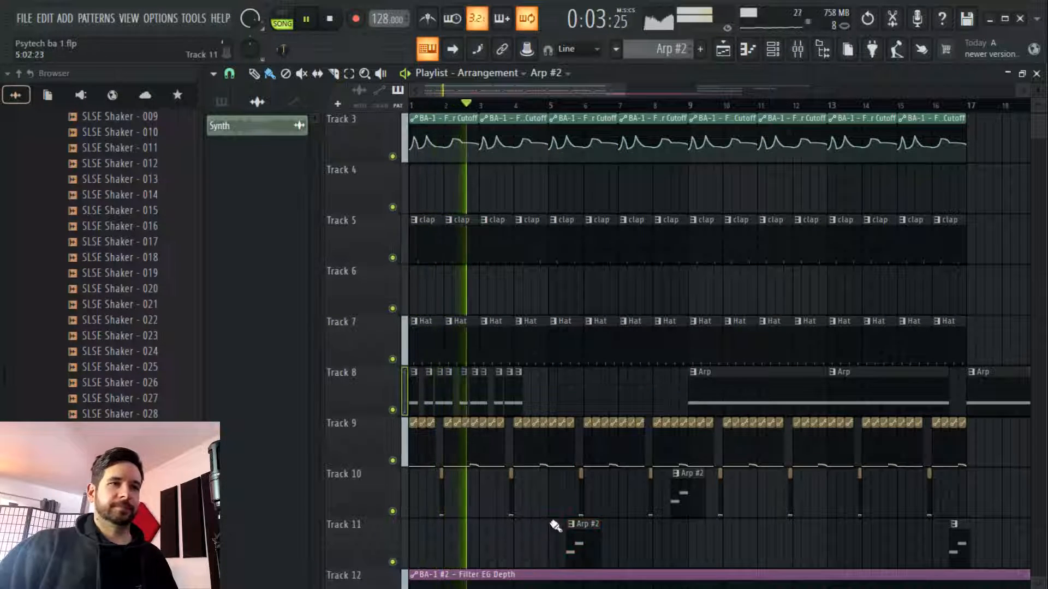
pyautogui.hotkey('ctrl', 'z')
pyautogui.rightClick(596, 536)
# Shorten the Arp #2 clip at bar 4 to 12 steps and move it from Track 11 up to Track 8
pyautogui.moveTo(566, 529); pyautogui.dragTo(551, 441)
pyautogui.click(545, 542)
pyautogui.press('Up')
pyautogui.press('Up')
pyautogui.press('Up')
pyautogui.press('space')
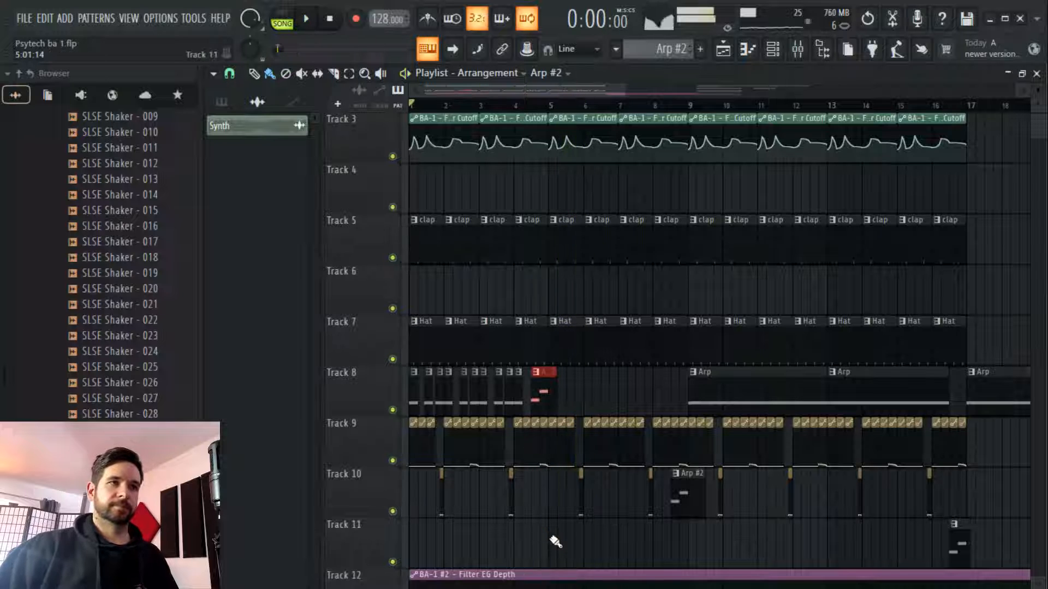
# Duplicate the Arp and Arp #2 clips of bars 1 to 4 on Track 8 and delete the long Arp clips from bar 9
pyautogui.moveTo(593, 366); pyautogui.dragTo(441, 404)
pyautogui.hotkey('ctrl', 'b')
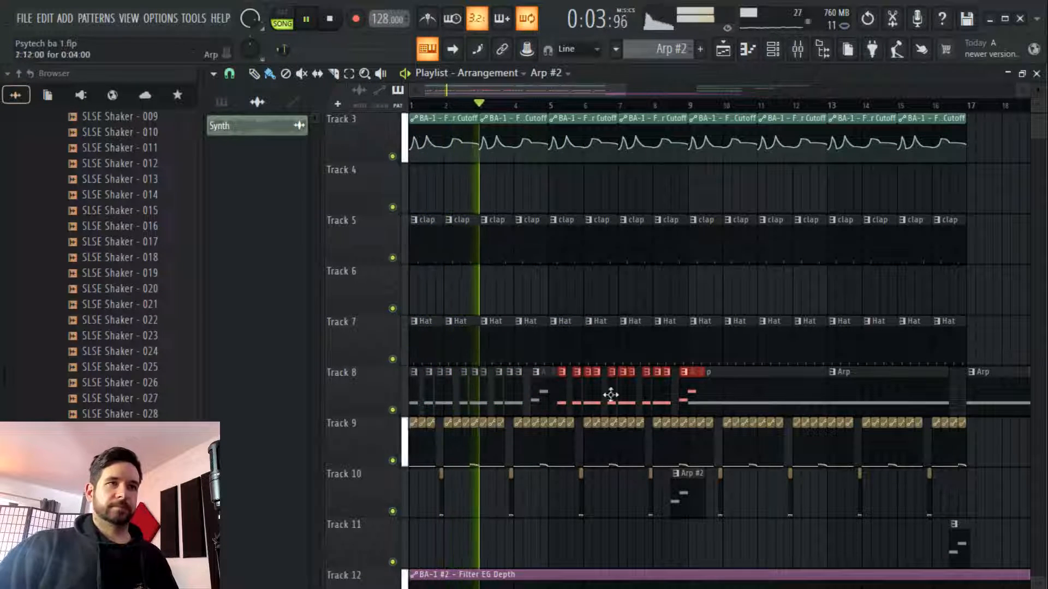
pyautogui.rightClick(756, 400)
pyautogui.rightClick(844, 396)
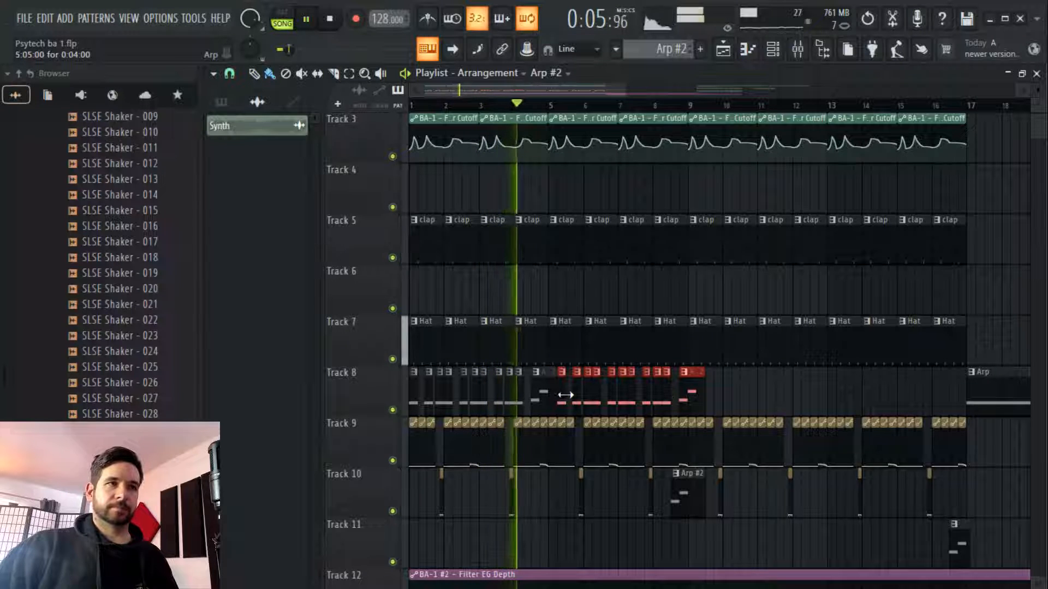
# Shift the duplicated Arp clips to start at bar 5 and delete the Arp #2 clip at bar 8 on Track 10
pyautogui.moveTo(762, 398); pyautogui.dragTo(548, 401)
pyautogui.keyDown('ctrl'); pyautogui.click(741, 386); pyautogui.keyUp('ctrl')
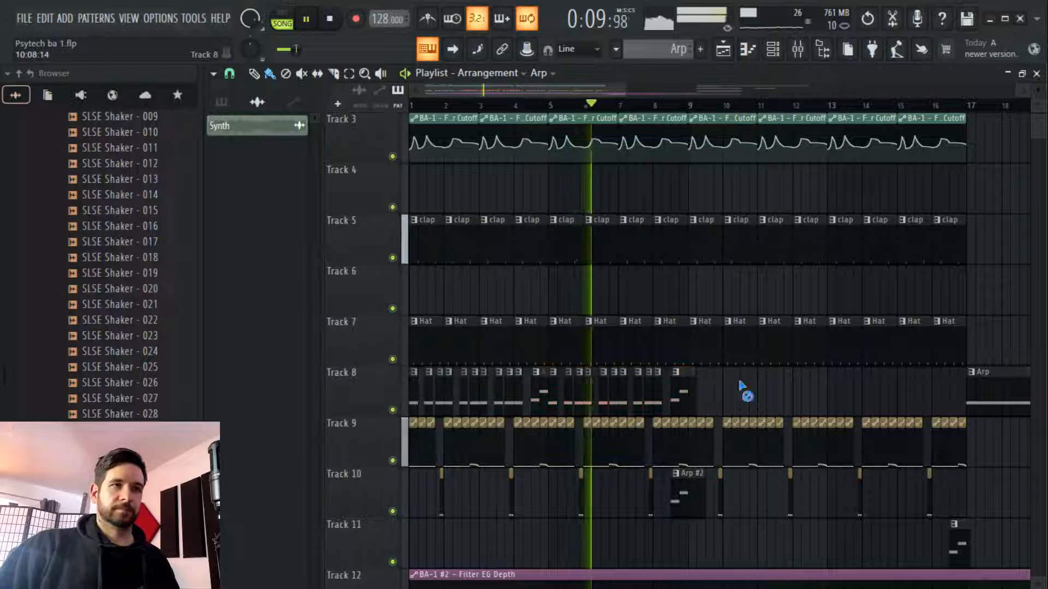
pyautogui.rightClick(702, 492)
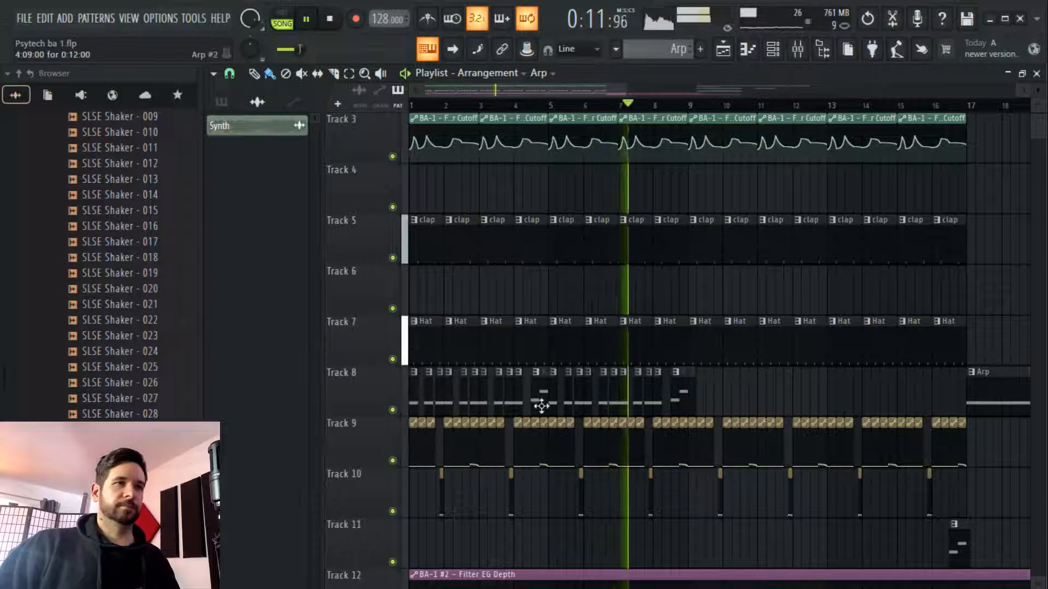
# Trim the Arp #2 clip in bar 4 to end at bar 5, try it on Track 10 and undo that move
pyautogui.moveTo(715, 401); pyautogui.dragTo(551, 495)
pyautogui.keyDown('ctrl'); pyautogui.click(709, 391); pyautogui.keyUp('ctrl')
pyautogui.press('space')
pyautogui.press('space')
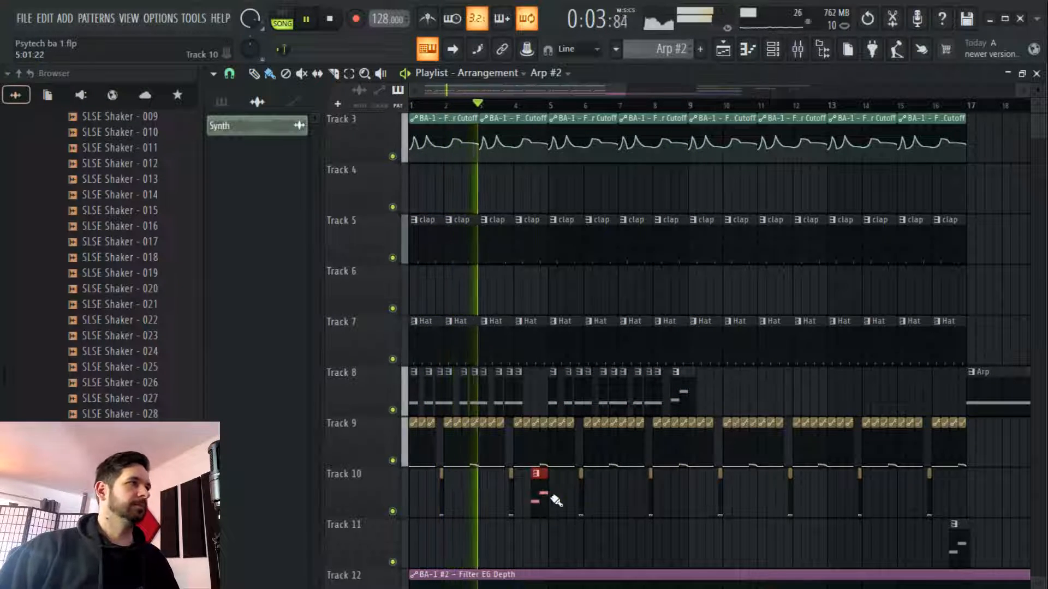
pyautogui.hotkey('ctrl', 'z')
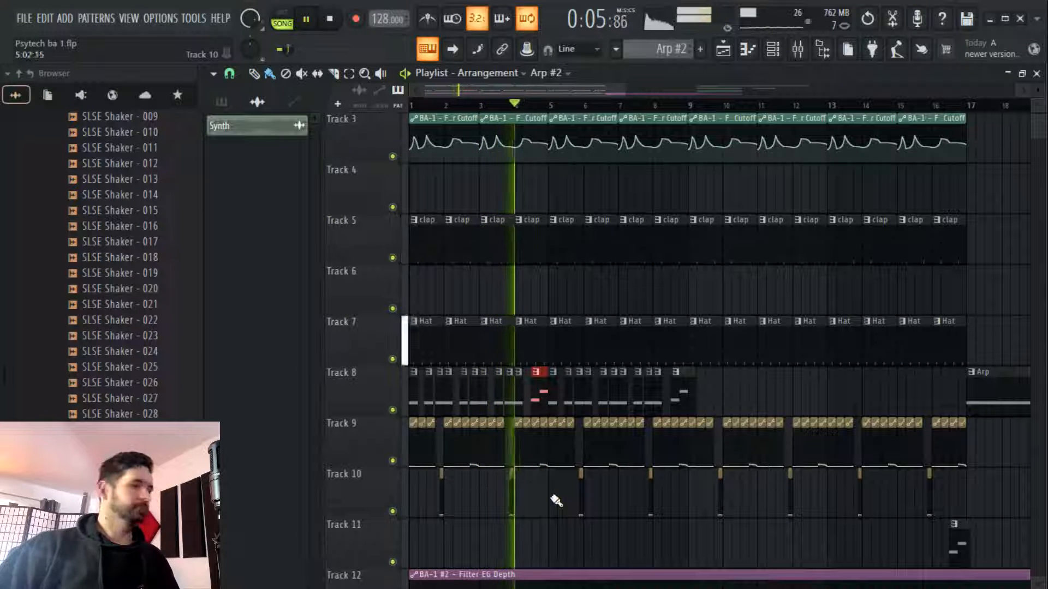
# Duplicate the four-bar group of chopped Arp and Arp #2 clips on Track 8 and align the copies to start at bar 9
pyautogui.moveTo(765, 373); pyautogui.dragTo(835, 580)
pyautogui.click(847, 561)
pyautogui.hotkey('ctrl', 'z')
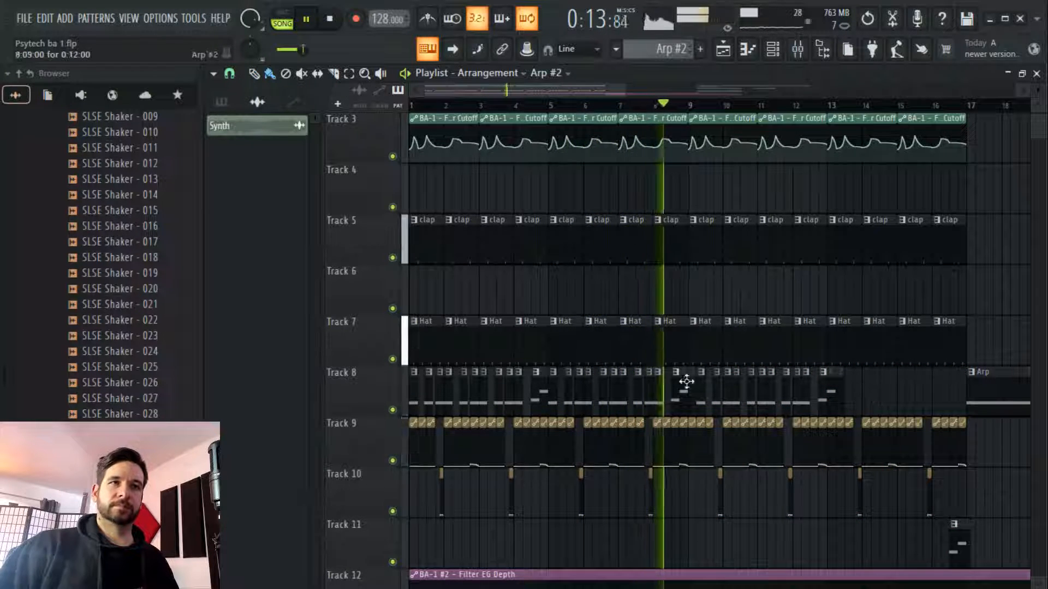
pyautogui.moveTo(860, 398)
pyautogui.mouseDown()
pyautogui.moveTo(702, 399)
pyautogui.moveTo(683, 386)
pyautogui.moveTo(550, 393)
pyautogui.moveTo(690, 396)
pyautogui.mouseUp()
pyautogui.press('space')
pyautogui.press('space')
pyautogui.press('space')
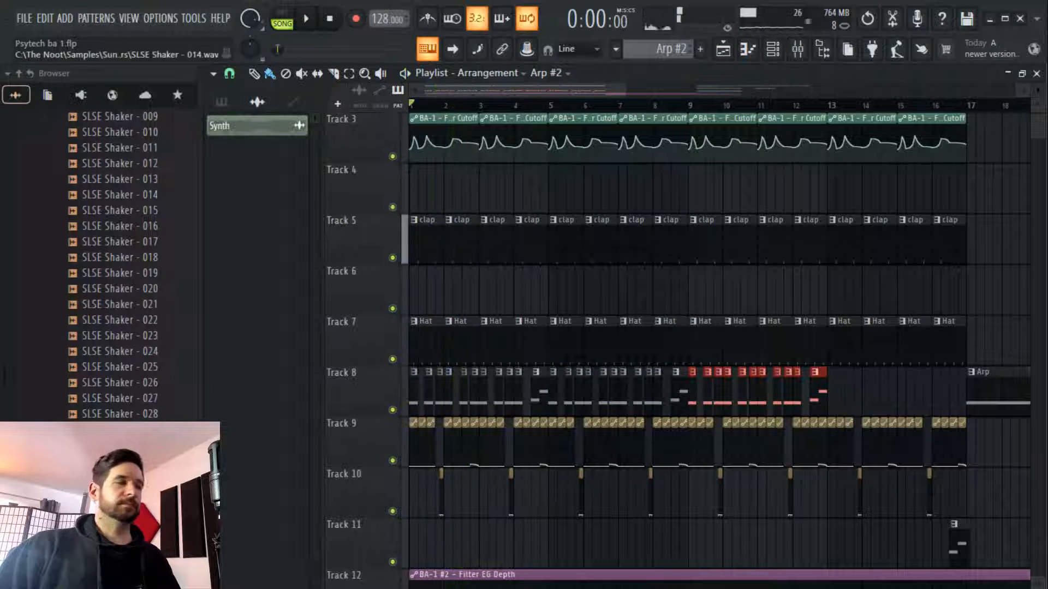
# Load the NConsole effect into slot 10 of the SLSE Shaker - 007 mixer insert
pyautogui.click(795, 57)
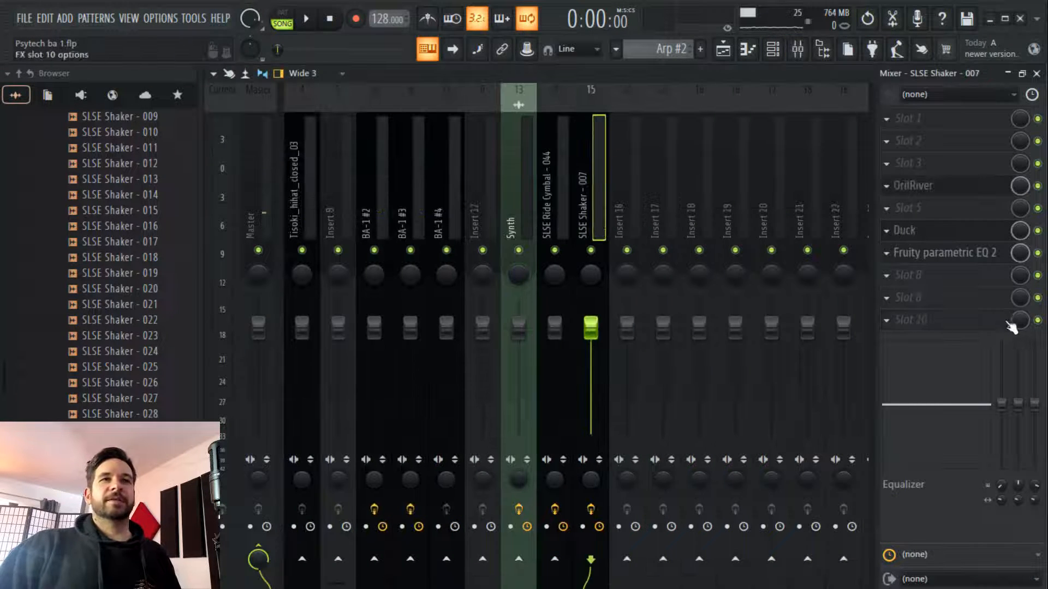
pyautogui.click(1011, 325)
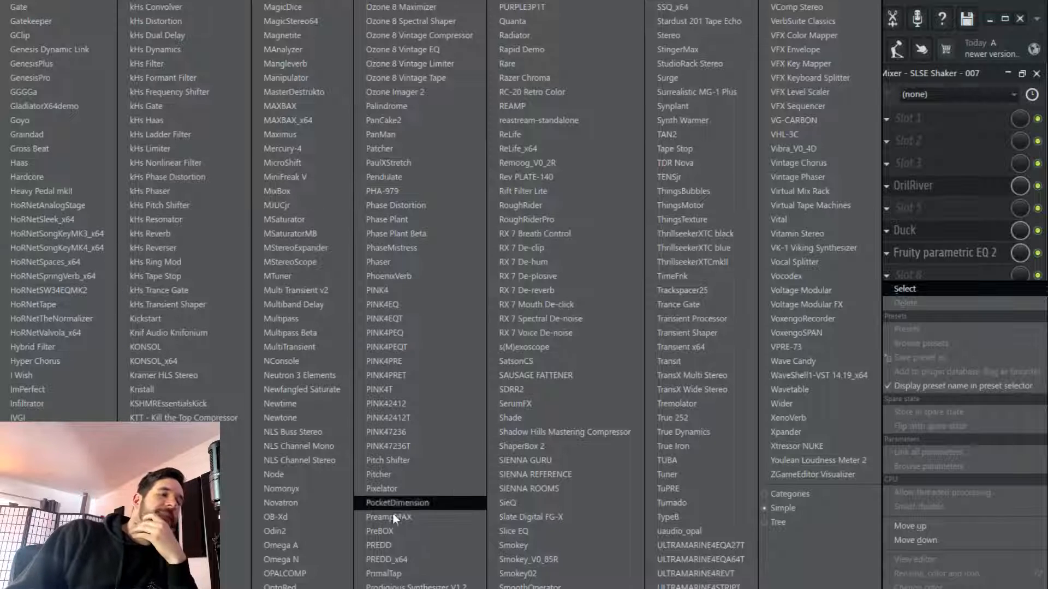
pyautogui.click(296, 361)
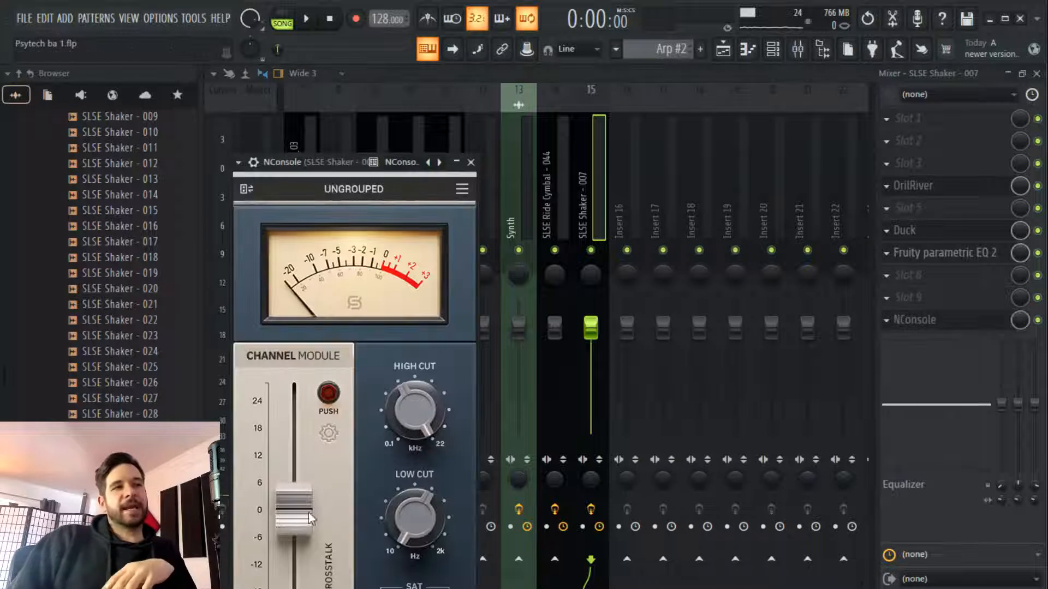
# Copy the NConsole effect to the SLSE Ride Cymbal - 044 insert and on to the Tisoki_hihat_closed_03 insert
pyautogui.click(888, 322)
pyautogui.moveTo(919, 359); pyautogui.dragTo(561, 221)
pyautogui.moveTo(449, 281); pyautogui.dragTo(569, 179)
pyautogui.click(554, 148)
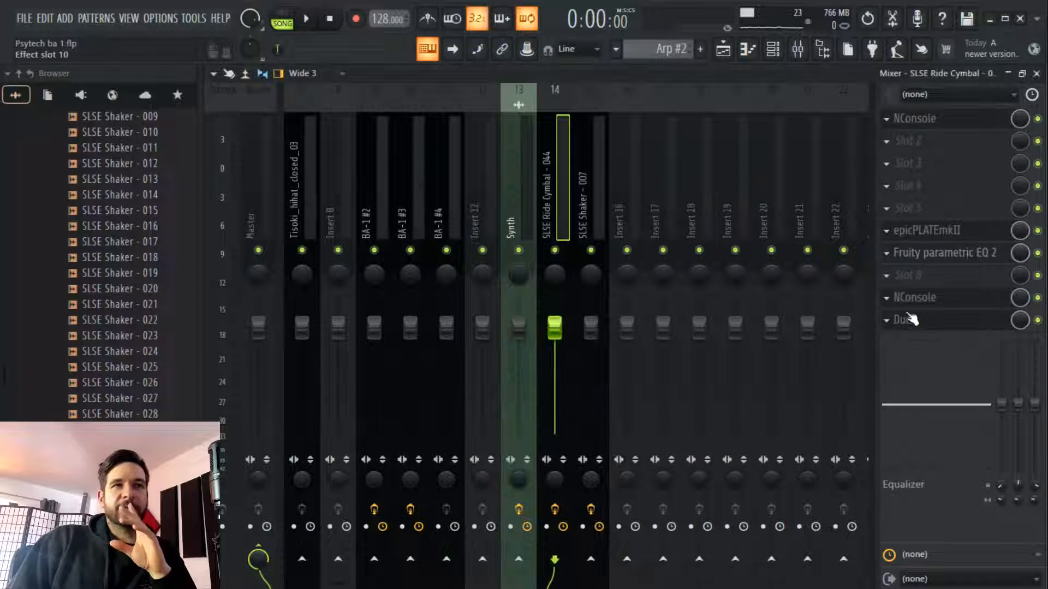
pyautogui.click(888, 299)
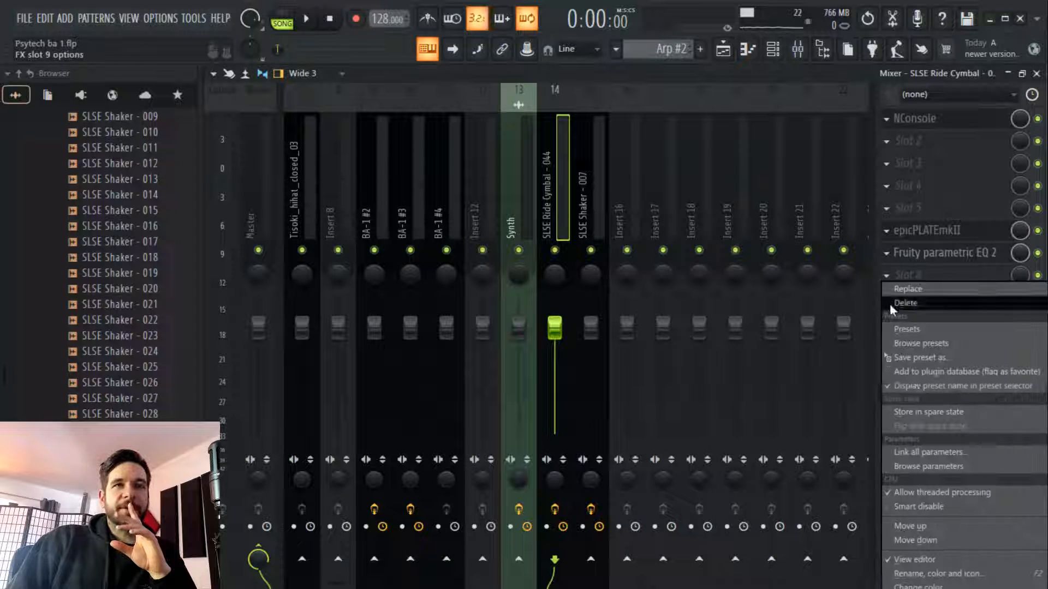
pyautogui.click(905, 157)
pyautogui.click(888, 120)
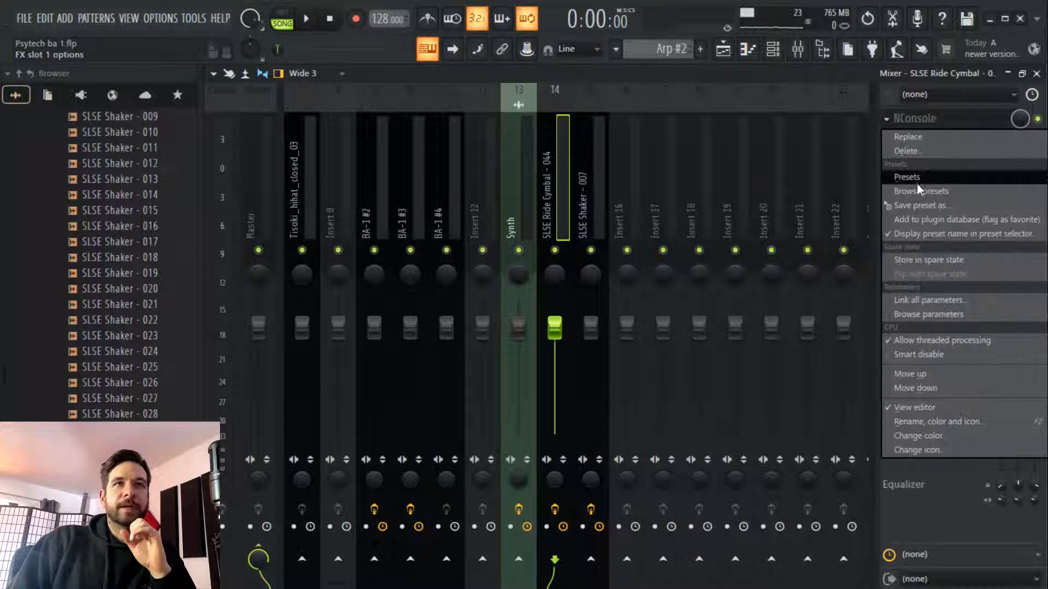
pyautogui.moveTo(921, 207); pyautogui.dragTo(339, 218)
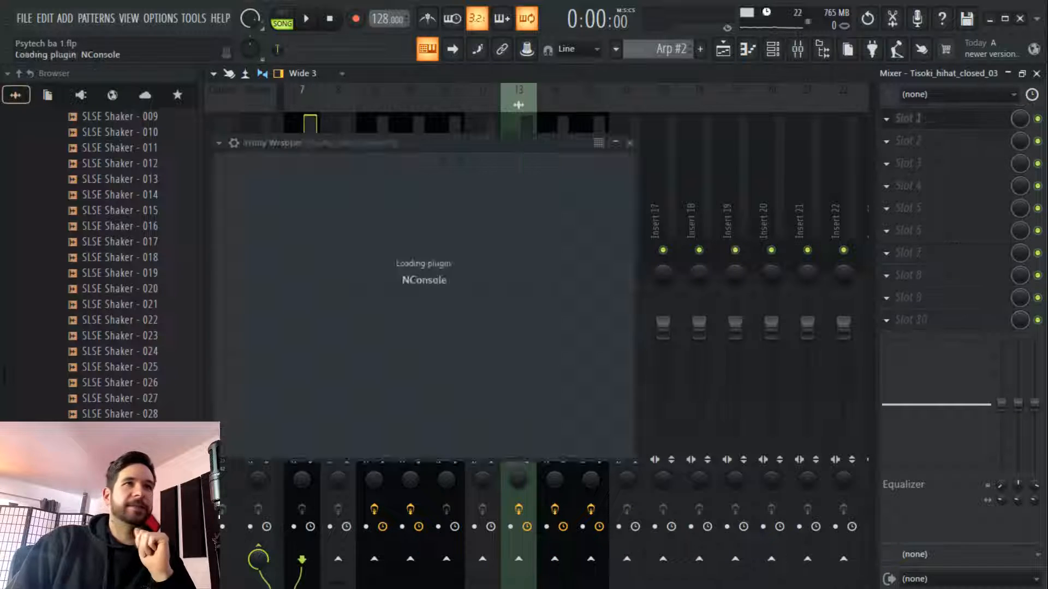
# Duplicate the chopped Arp group into bars 13 to 16 of Track 8 and remove the Arp #2 clip from Track 11
pyautogui.click(723, 49)
pyautogui.scroll(-3, 685, 104)
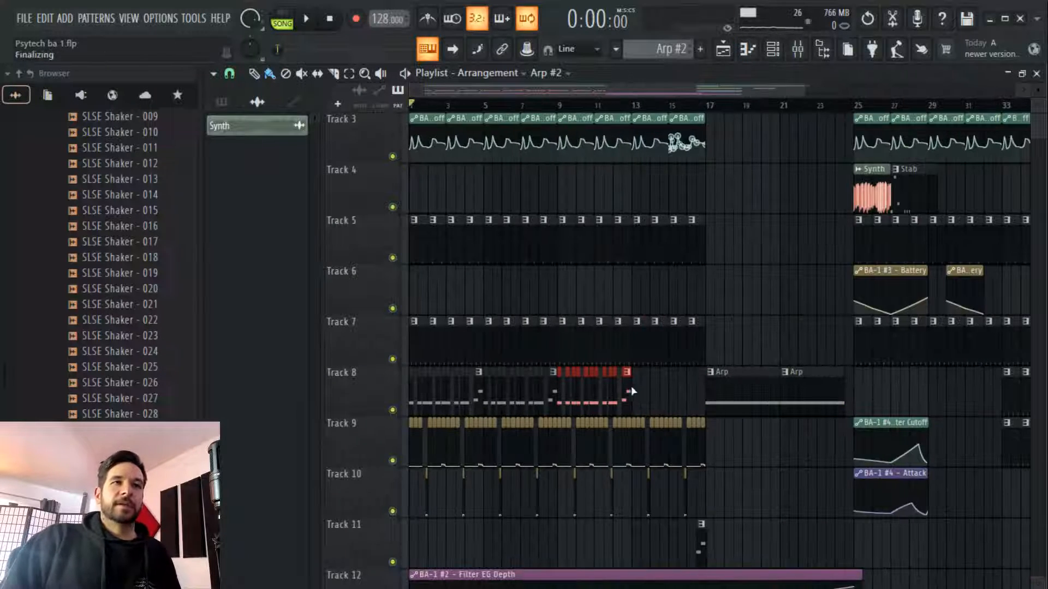
pyautogui.moveTo(654, 401); pyautogui.dragTo(600, 415)
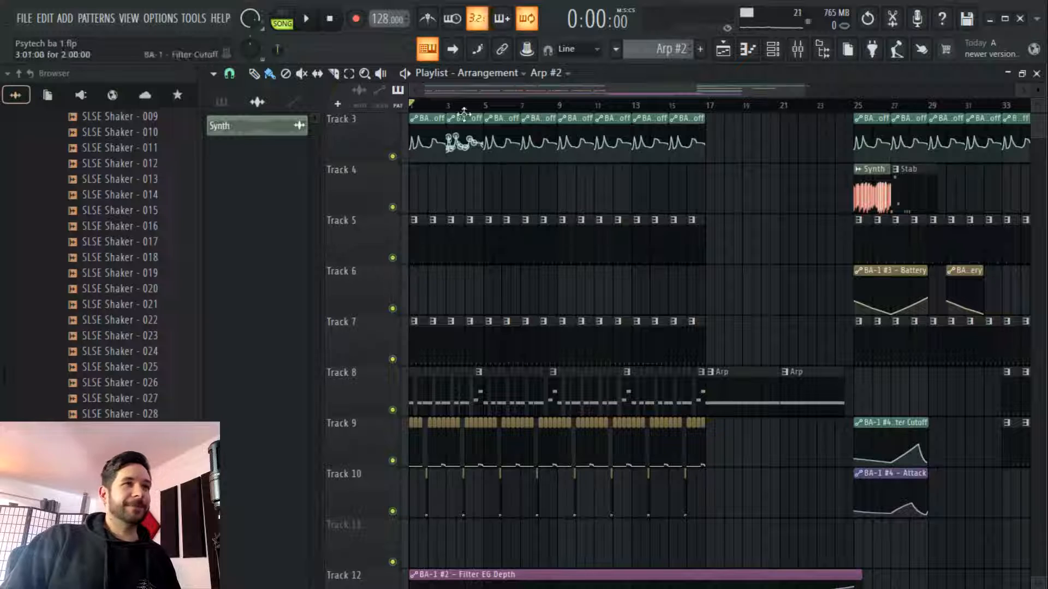
# Move the two long Arp clips starting at bars 17 and 21 from Track 8 down to Track 9 and mute them
pyautogui.scroll(-2, 472, 113)
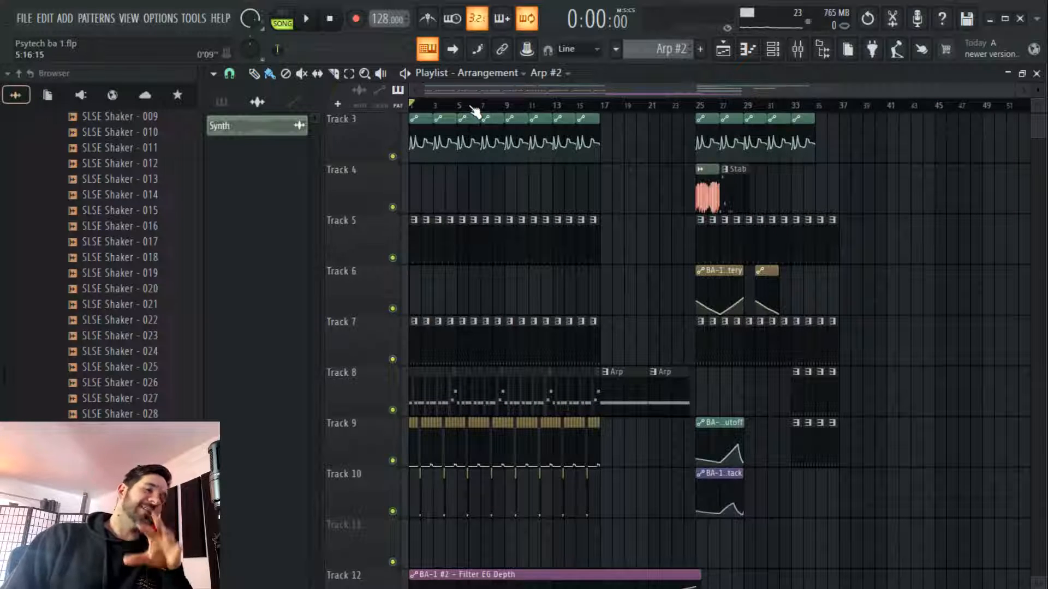
pyautogui.scroll(3, 474, 112)
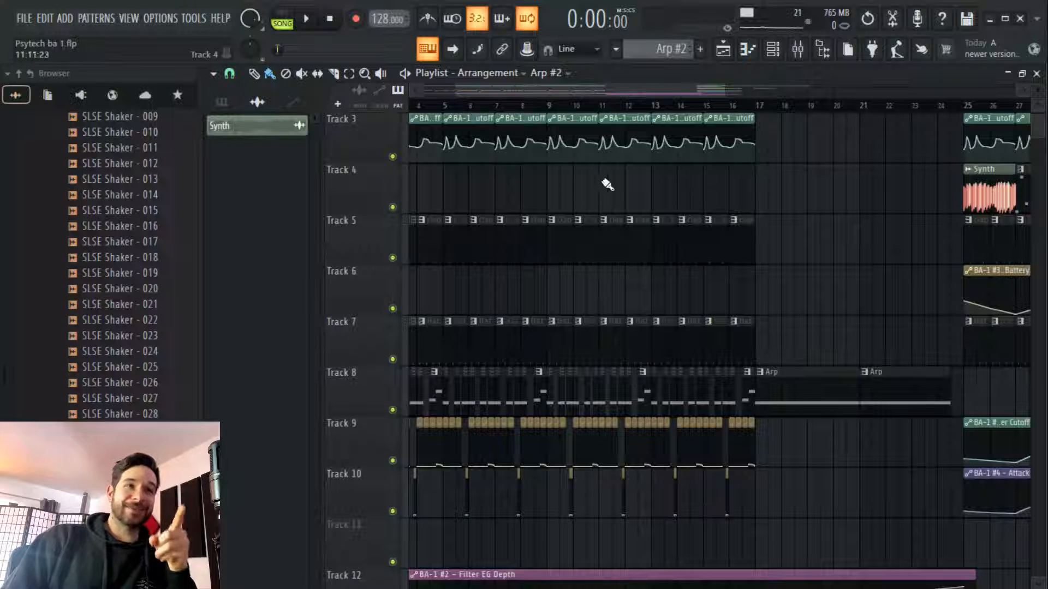
pyautogui.scroll(6, 652, 109)
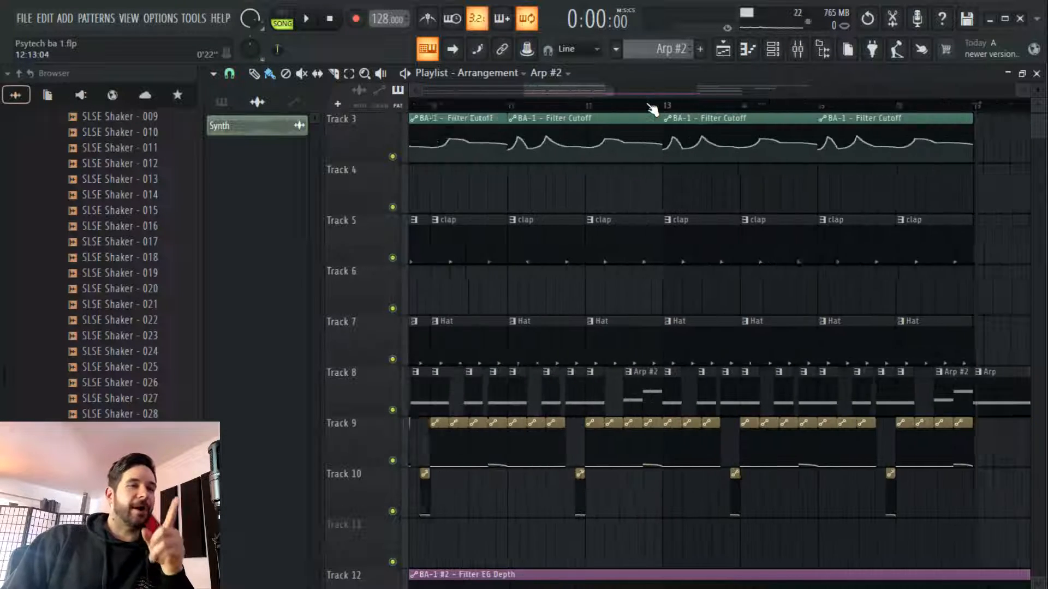
pyautogui.scroll(-5, 652, 109)
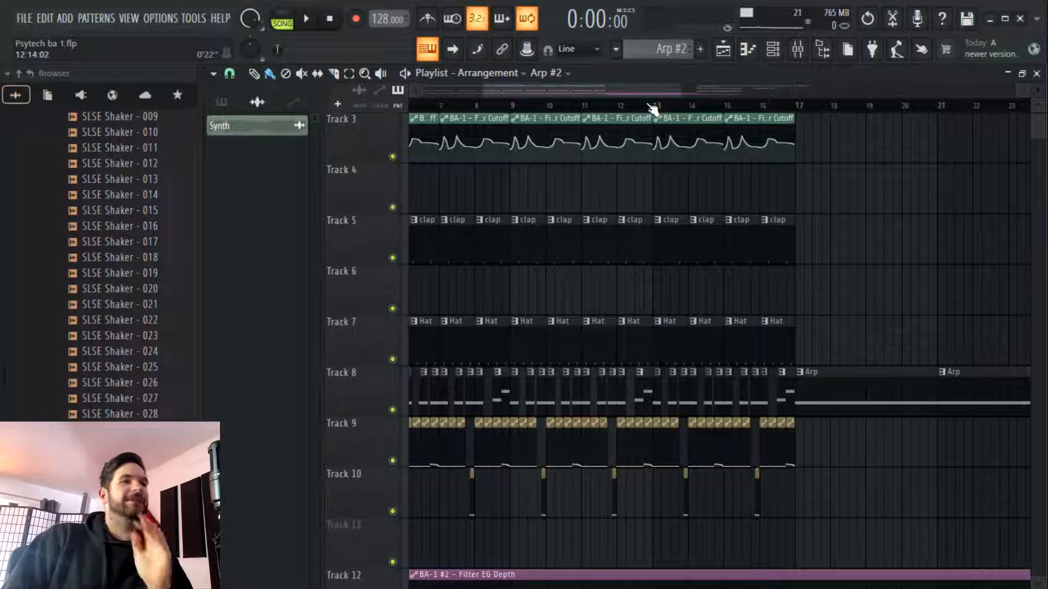
pyautogui.scroll(-3, 652, 109)
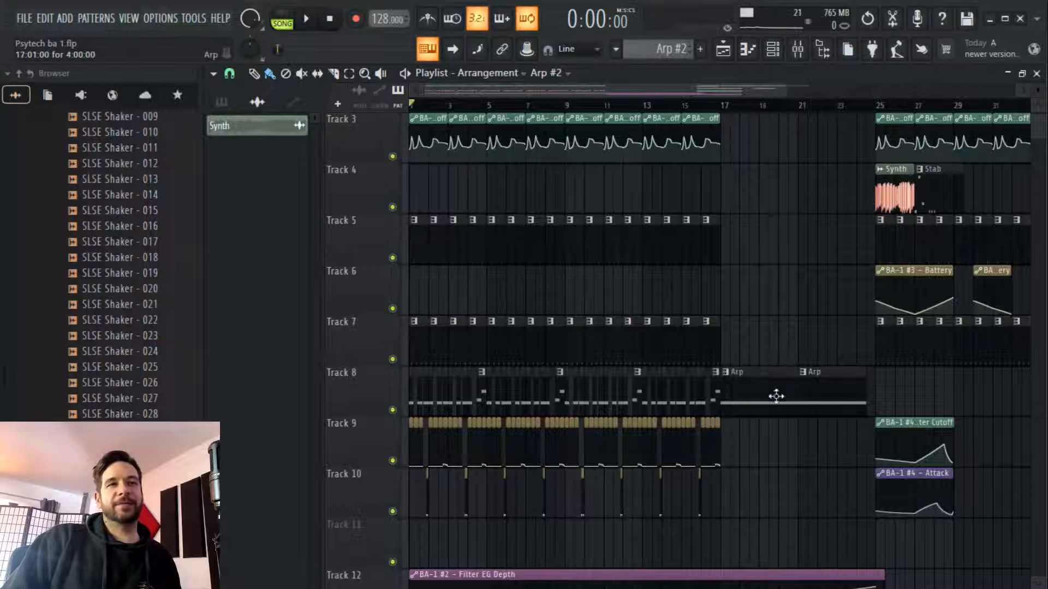
pyautogui.moveTo(765, 406); pyautogui.dragTo(757, 431)
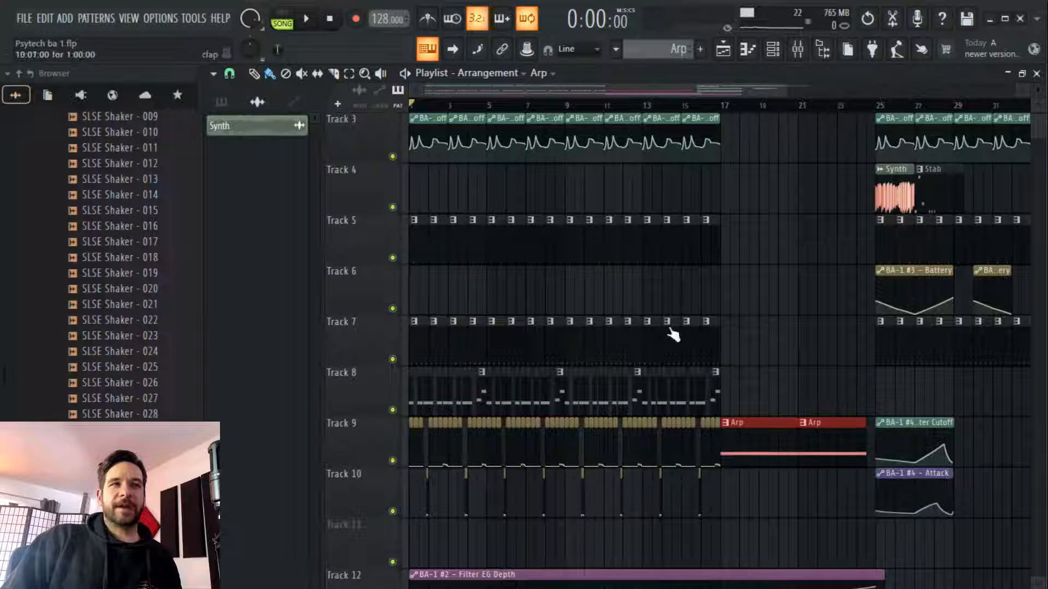
pyautogui.click(286, 73)
pyautogui.click(819, 434)
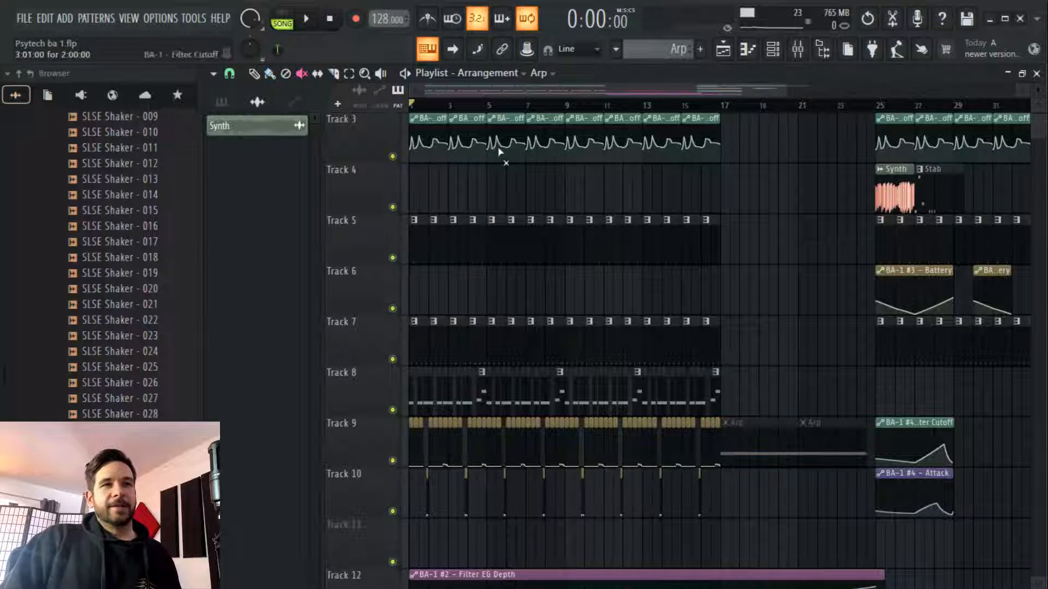
# Duplicate eight bars of chopped Arp and Arp #2 clips into bars 17 to 24 of Track 8
pyautogui.click(270, 73)
pyautogui.moveTo(749, 369)
pyautogui.mouseDown()
pyautogui.moveTo(685, 412)
pyautogui.moveTo(572, 405)
pyautogui.moveTo(739, 391)
pyautogui.moveTo(727, 393)
pyautogui.mouseUp()
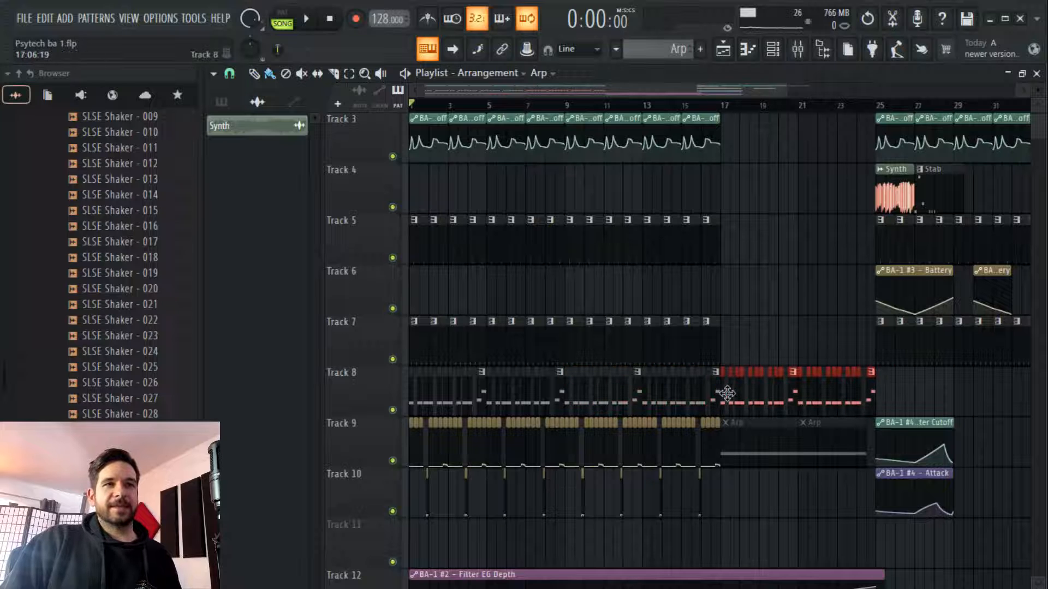
# Play the arrangement from bar 7 and examine how the clips carry across the transition at bar 17
pyautogui.click(536, 104)
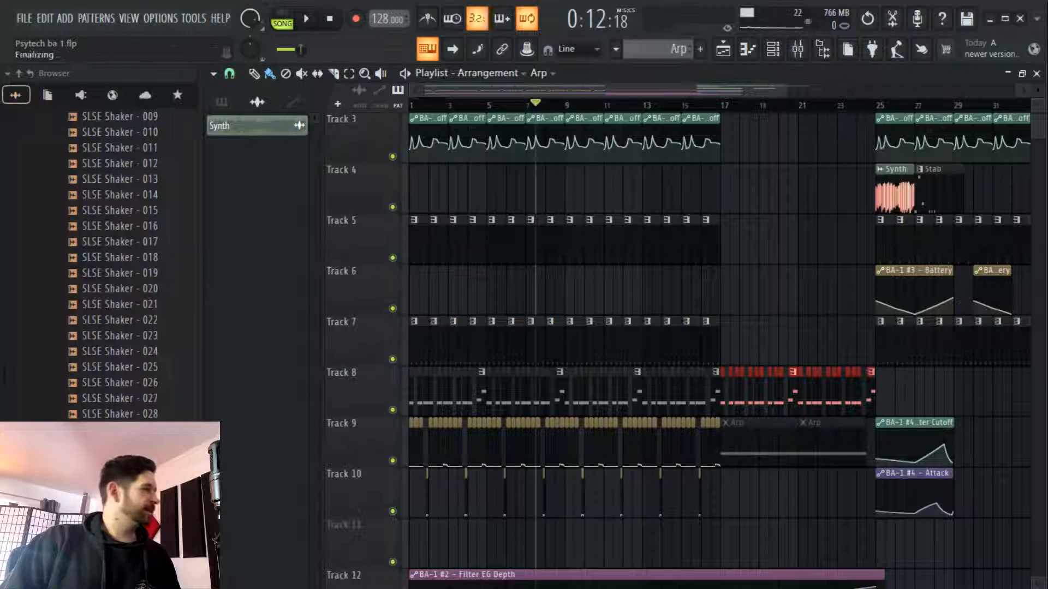
pyautogui.press('space')
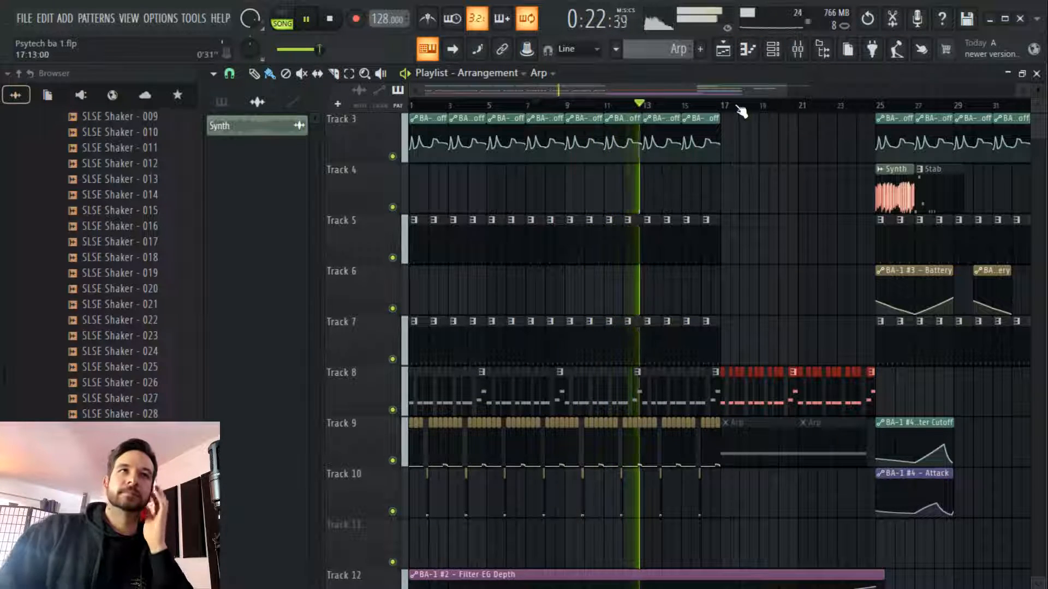
pyautogui.scroll(1, 736, 103)
pyautogui.moveTo(697, 95); pyautogui.dragTo(718, 98)
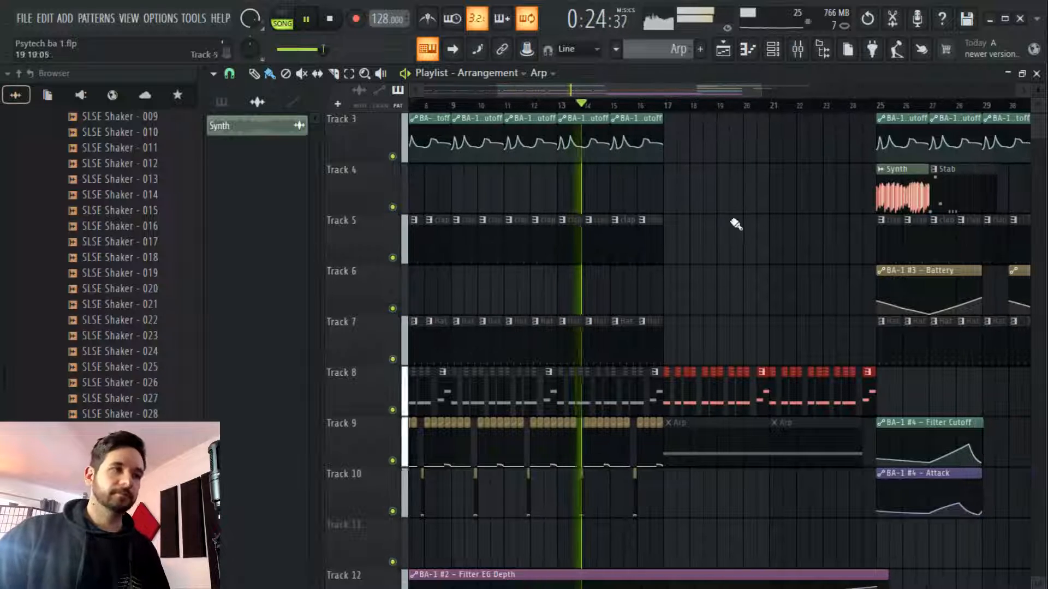
pyautogui.scroll(-2, 767, 210)
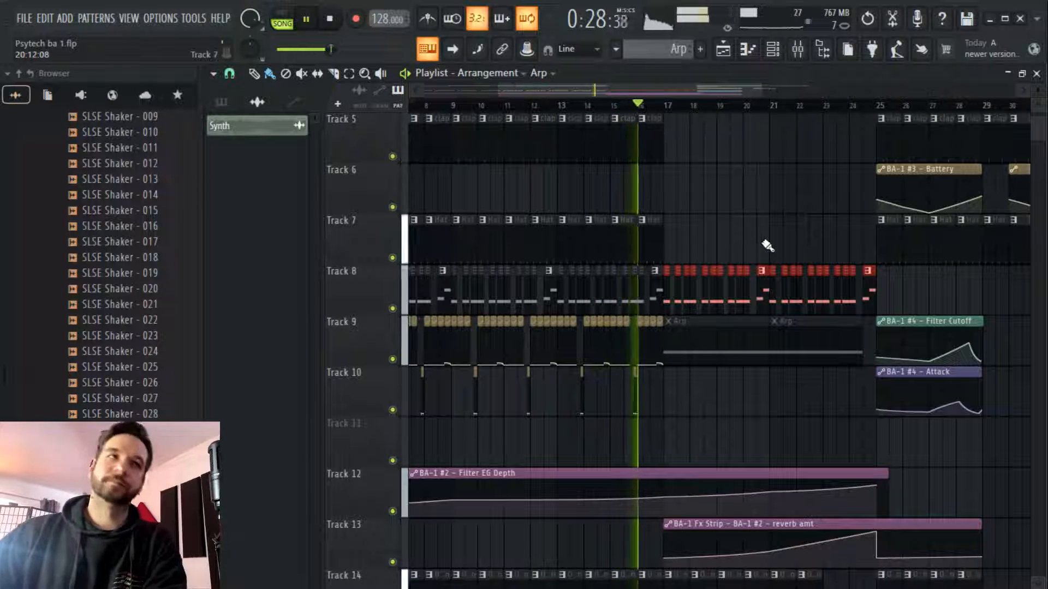
pyautogui.moveTo(734, 93); pyautogui.dragTo(784, 129)
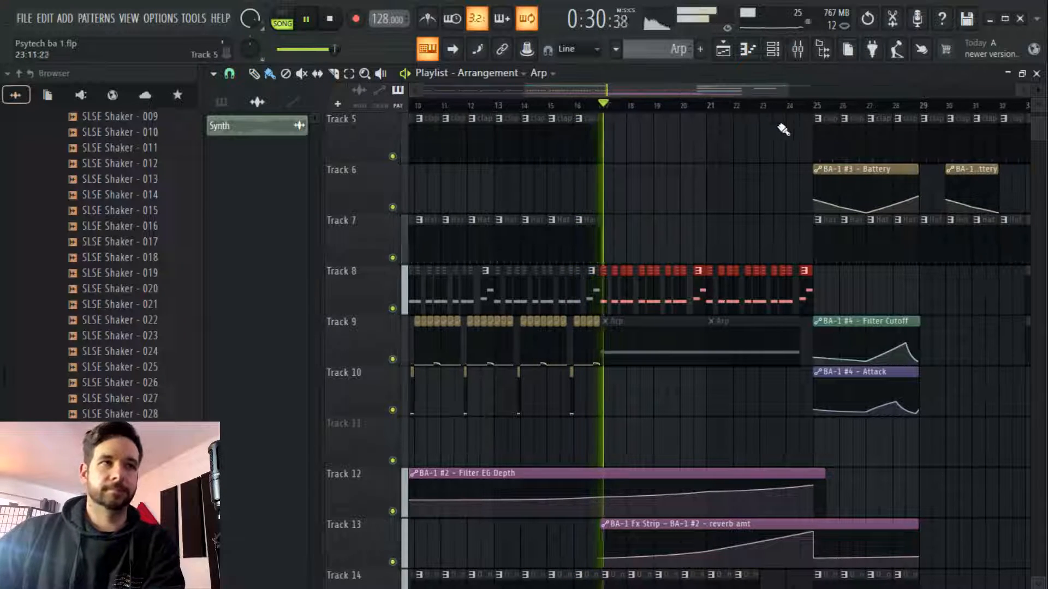
pyautogui.scroll(4, 724, 234)
pyautogui.scroll(-9, 732, 180)
pyautogui.scroll(4, 744, 215)
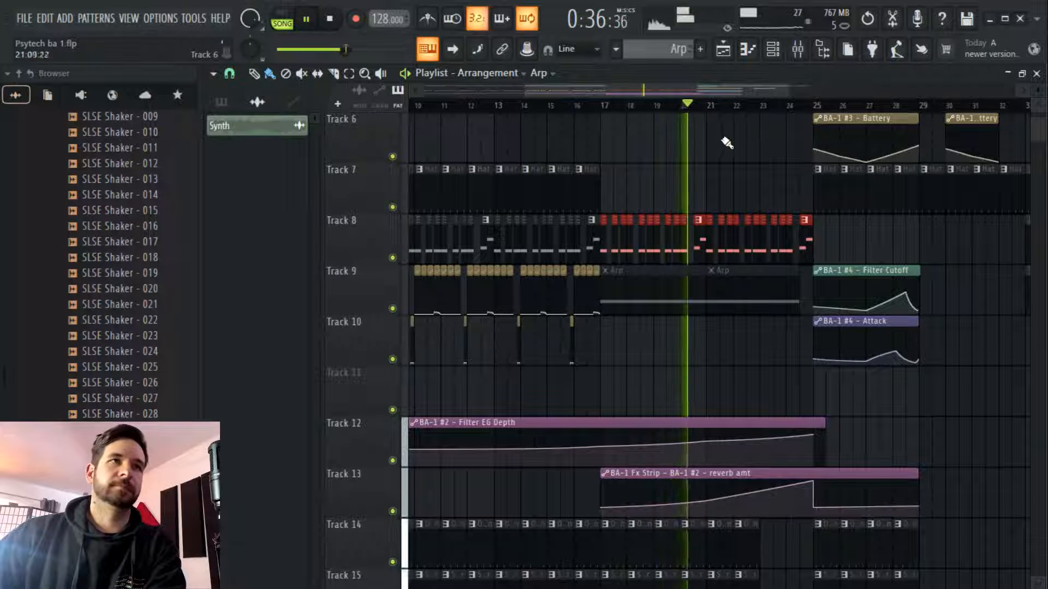
# Duplicate the Attack Sync'd automation clips of bars 9 to 16 onto Tracks 10 and 11 from bar 17, and play from there
pyautogui.moveTo(595, 387); pyautogui.dragTo(513, 311)
pyautogui.moveTo(728, 391)
pyautogui.mouseDown()
pyautogui.moveTo(694, 322)
pyautogui.moveTo(512, 317)
pyautogui.mouseUp()
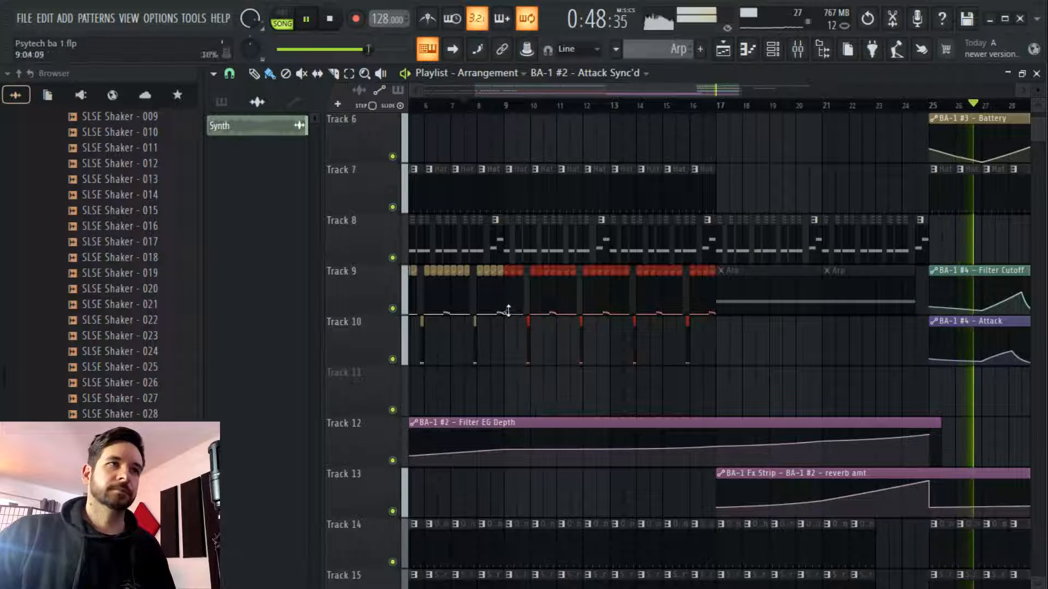
pyautogui.scroll(3, 555, 113)
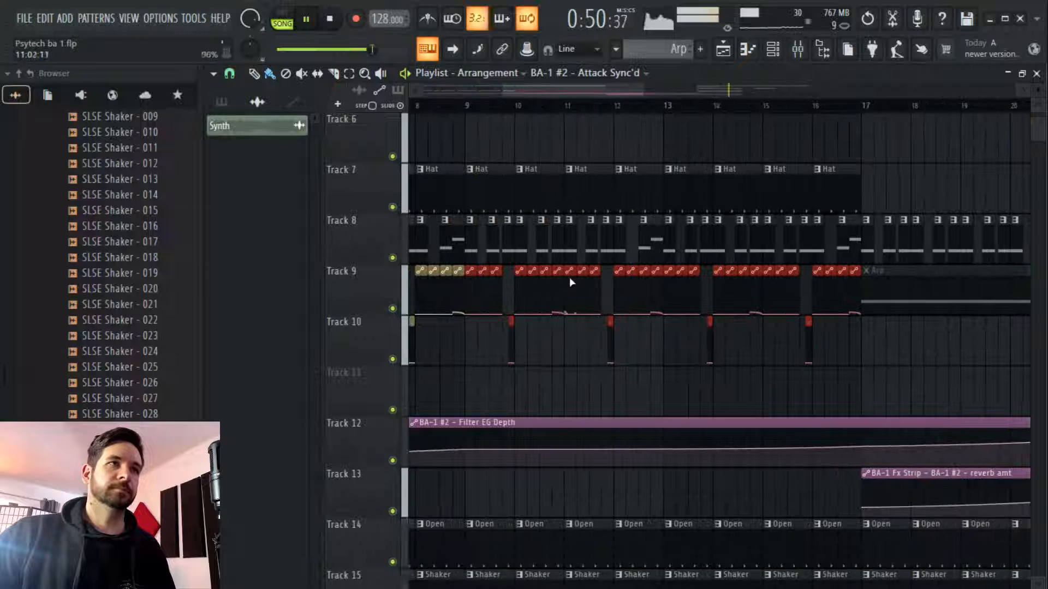
pyautogui.moveTo(570, 91)
pyautogui.mouseDown()
pyautogui.moveTo(519, 90)
pyautogui.moveTo(568, 93)
pyautogui.mouseUp()
pyautogui.scroll(2, 582, 113)
pyautogui.moveTo(649, 270); pyautogui.dragTo(691, 361)
pyautogui.moveTo(676, 117); pyautogui.dragTo(694, 153)
pyautogui.rightClick(677, 121)
pyautogui.click(673, 104)
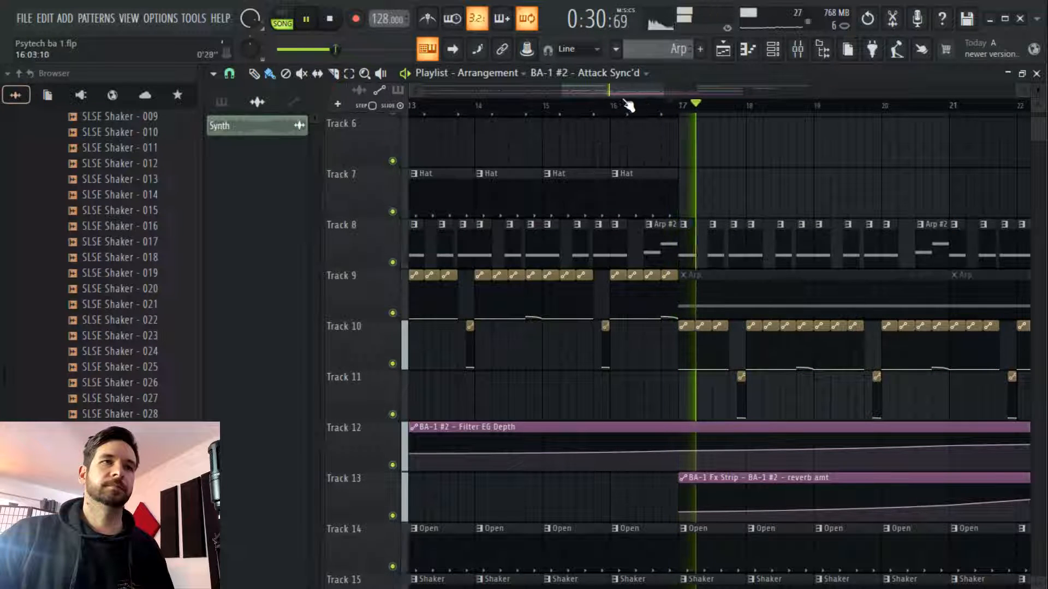
# Delete the Stab clip at bar 27 on Track 4
pyautogui.moveTo(610, 86); pyautogui.dragTo(645, 87)
pyautogui.scroll(3, 671, 169)
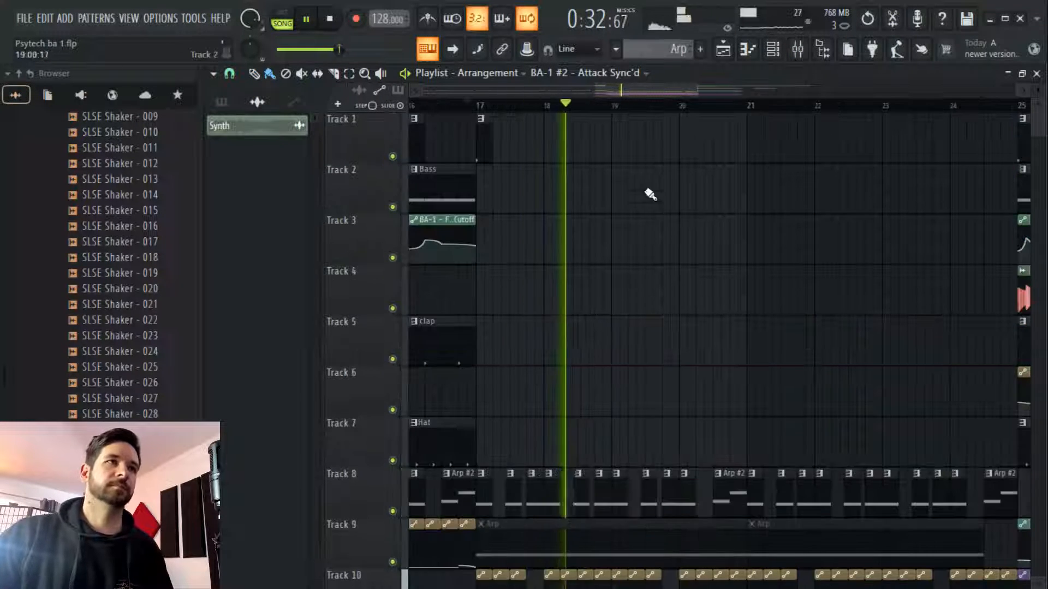
pyautogui.scroll(-3, 685, 108)
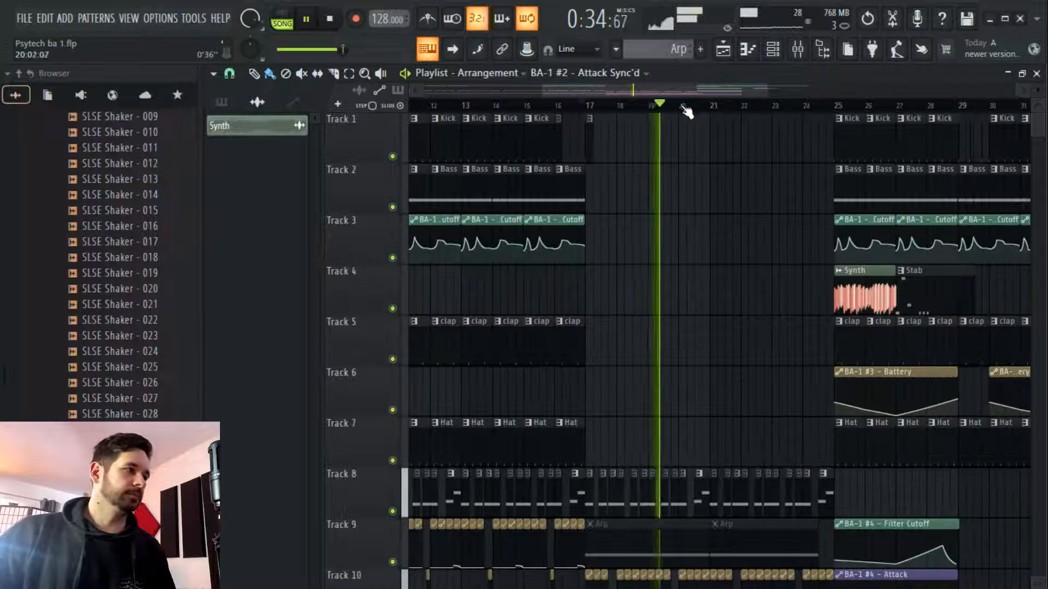
pyautogui.moveTo(680, 93); pyautogui.dragTo(735, 97)
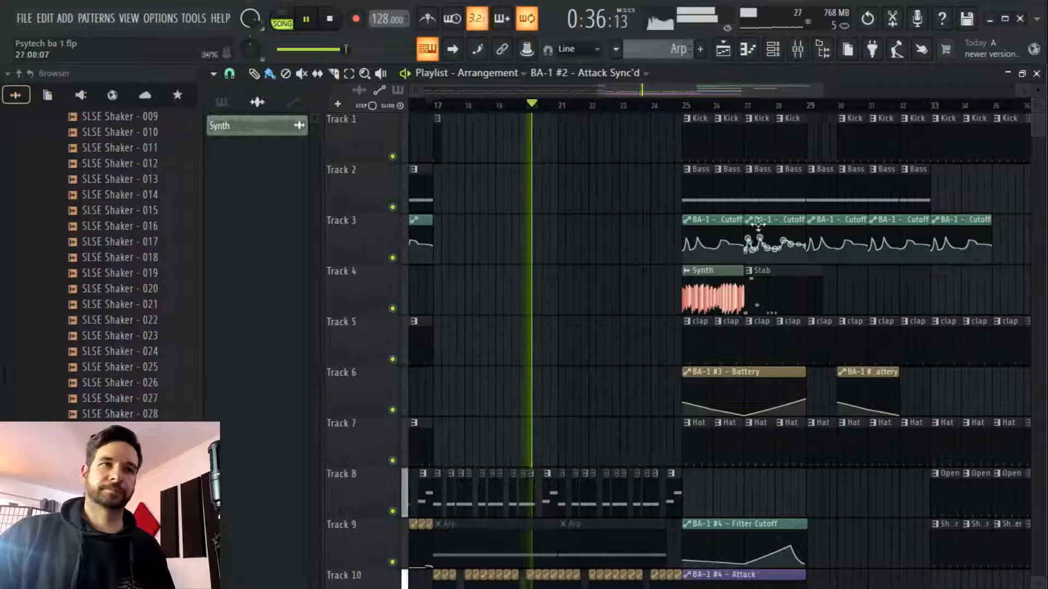
pyautogui.rightClick(778, 284)
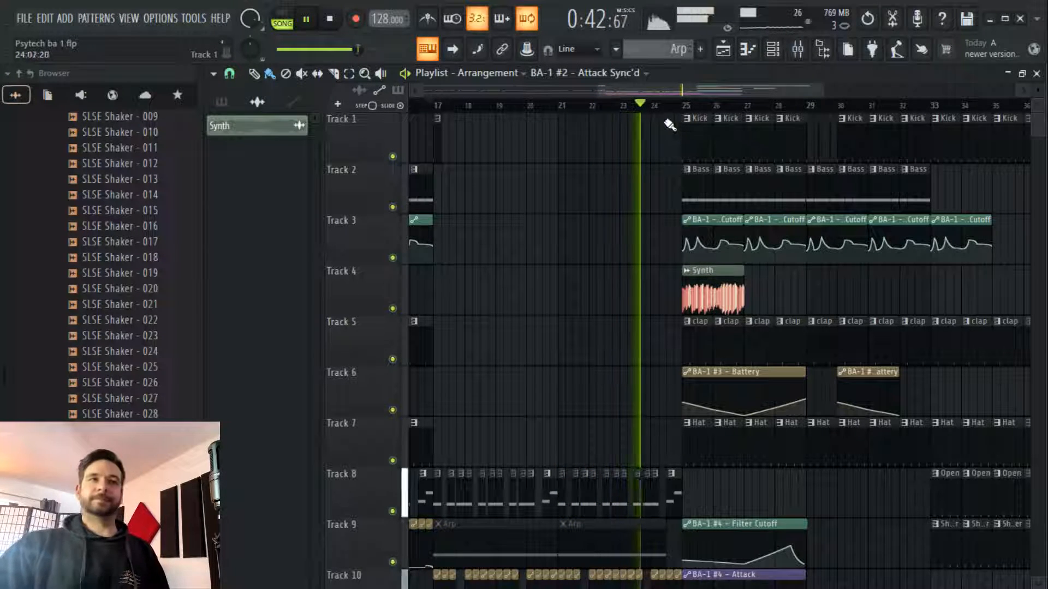
# Replay the transition into bar 25 from late bar 23, checking the automation clips on Tracks 12 and 13
pyautogui.scroll(5, 692, 105)
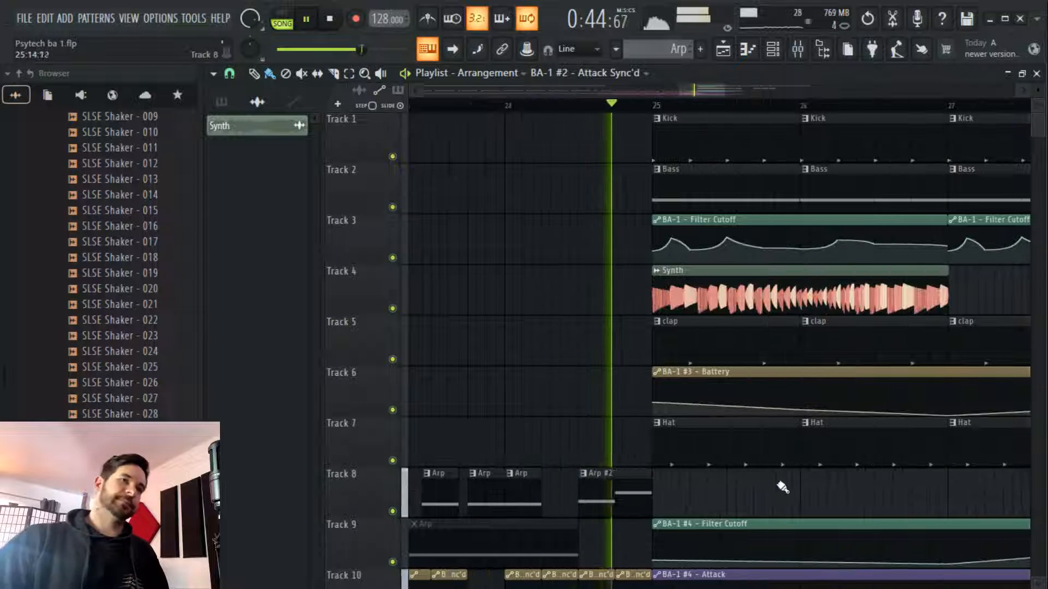
pyautogui.scroll(-4, 783, 459)
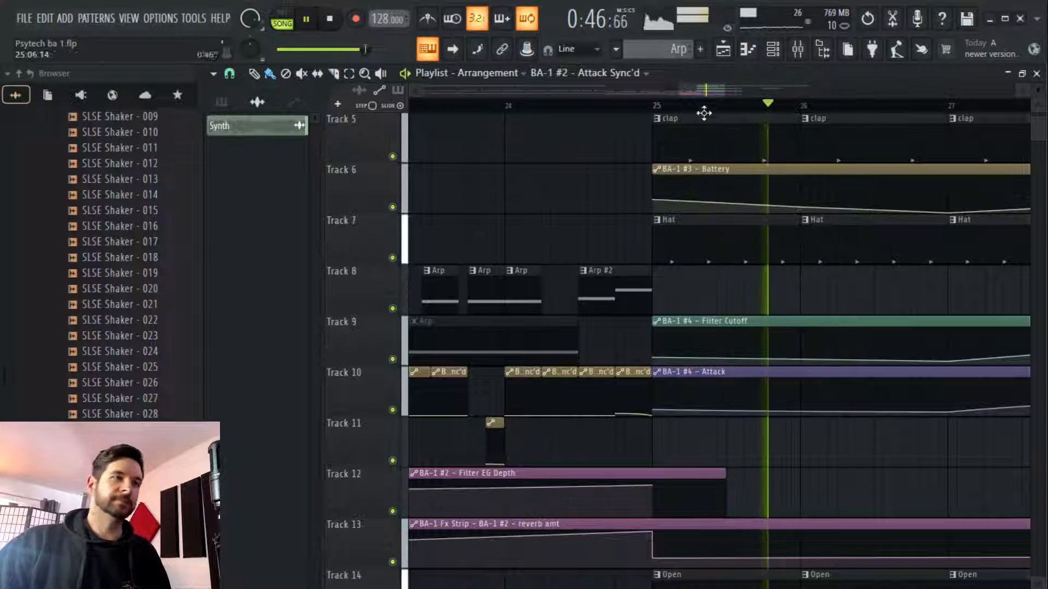
pyautogui.click(457, 104)
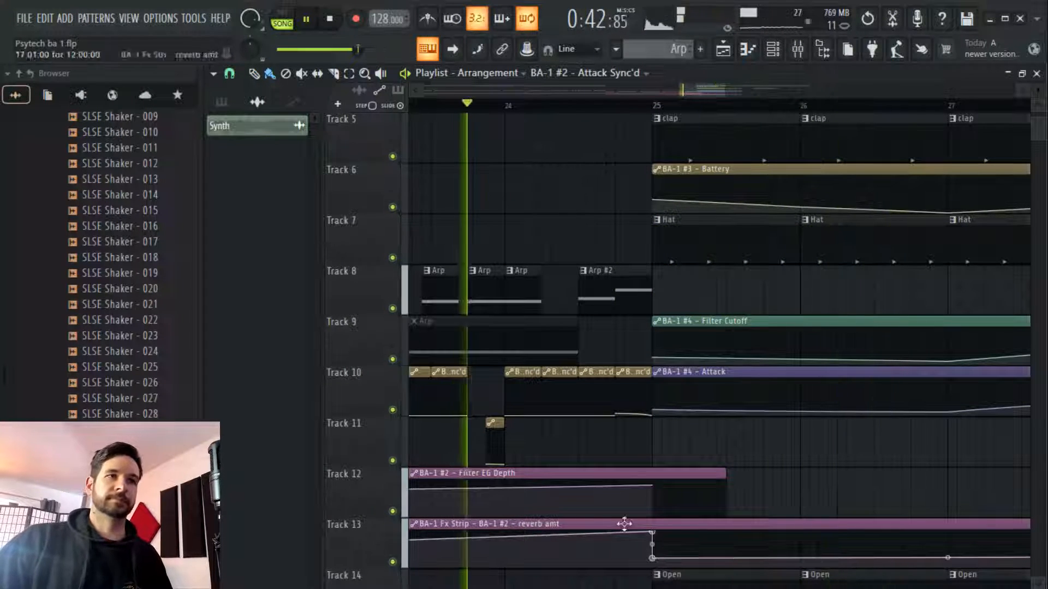
# Reshape the reverb amt automation on Track 13 so it curves down from a new point at bar 24 to the low level at bar 25
pyautogui.press('space')
pyautogui.press('space')
pyautogui.moveTo(711, 93); pyautogui.dragTo(698, 93)
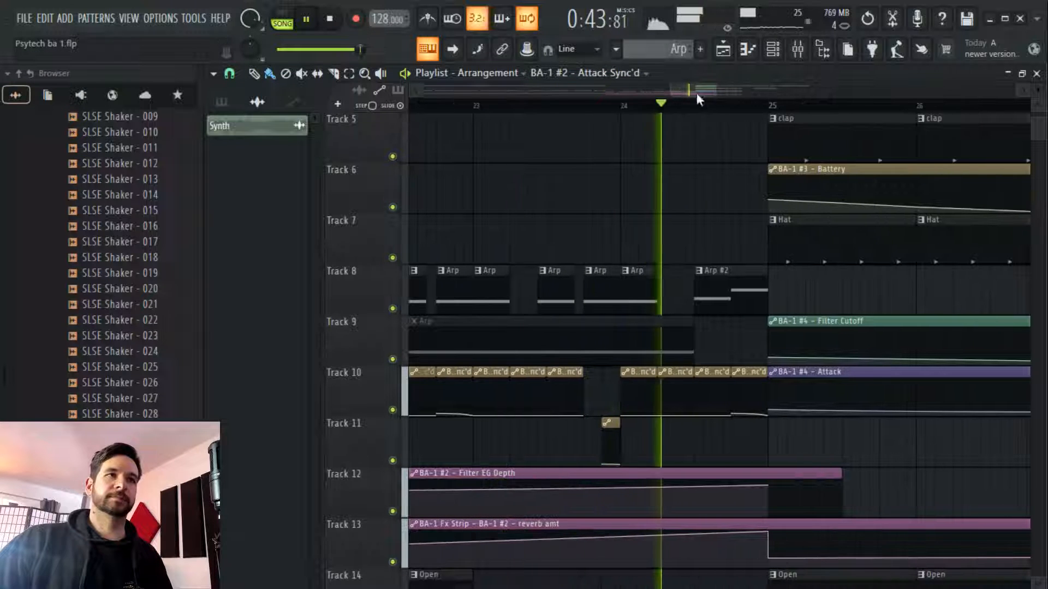
pyautogui.click(457, 109)
pyautogui.rightClick(620, 538)
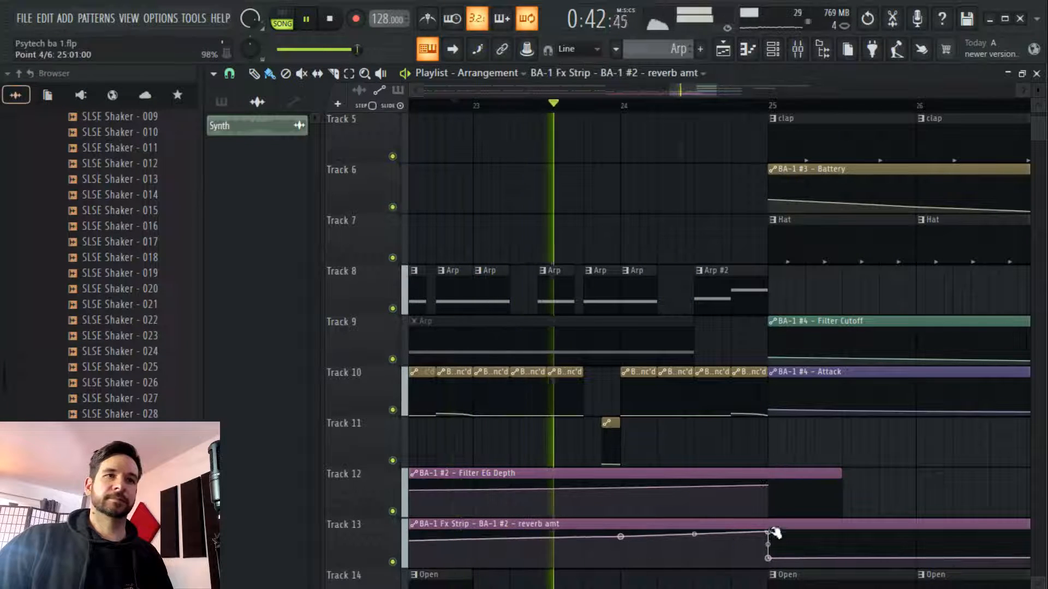
pyautogui.moveTo(770, 533); pyautogui.dragTo(767, 559)
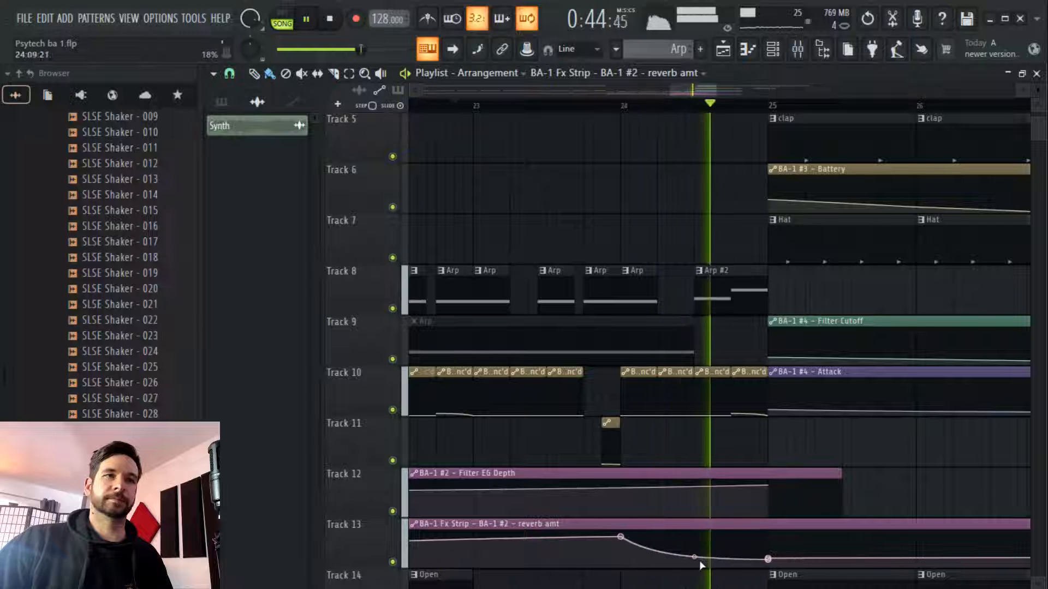
pyautogui.rightClick(712, 560)
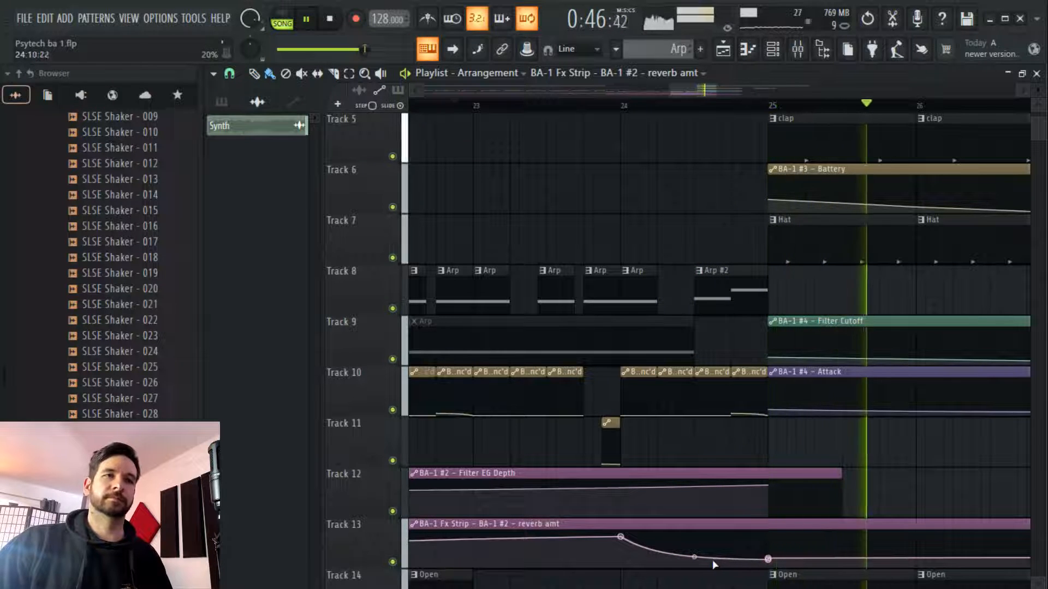
# Replay from late bar 23 and delete the last Attack Sync'd automation clip before bar 25 on Track 10
pyautogui.click(605, 108)
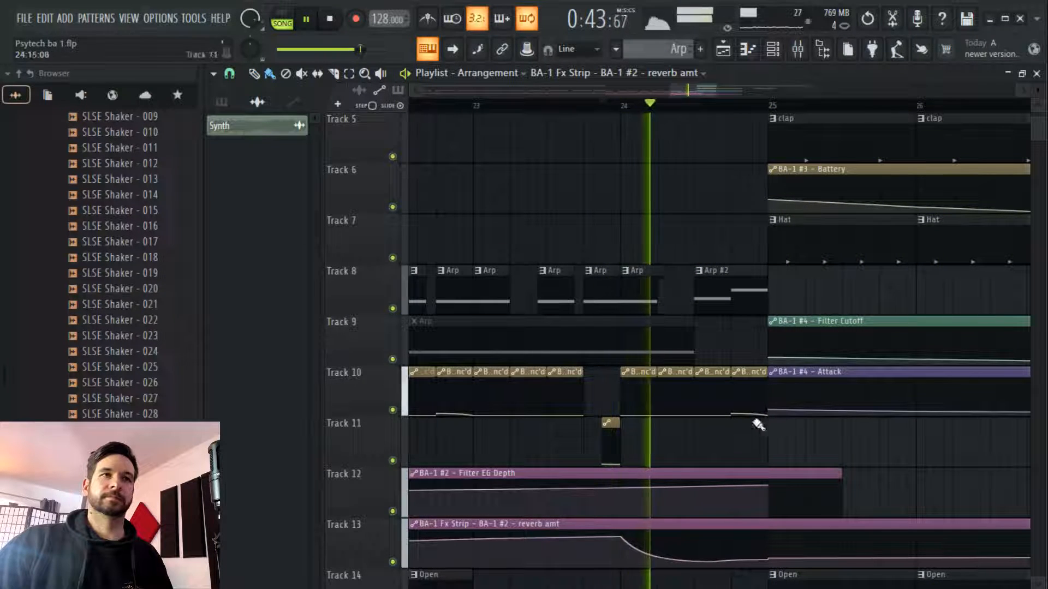
pyautogui.rightClick(745, 371)
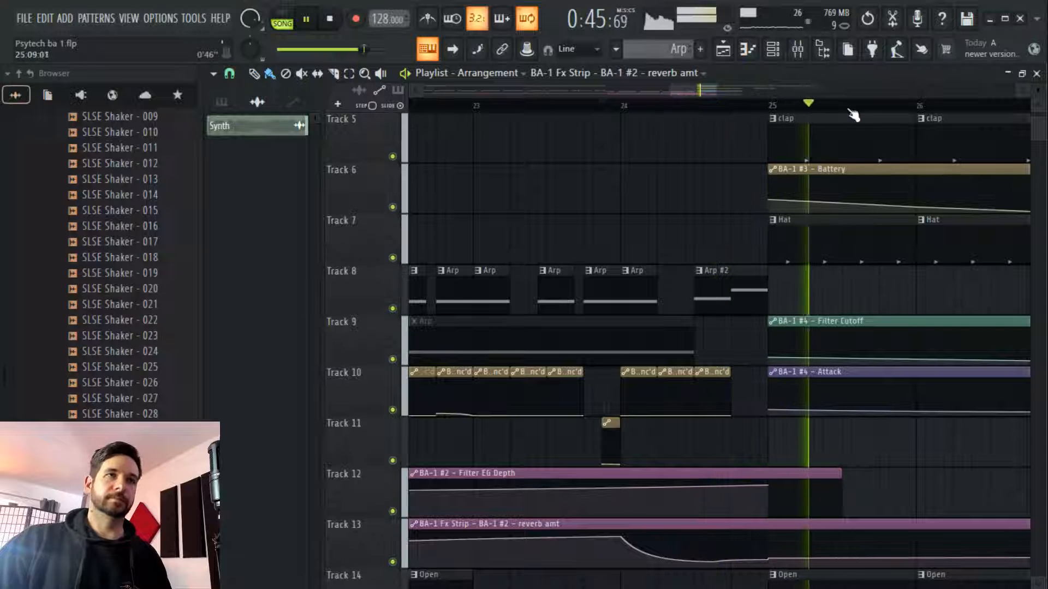
# Place another Synth clip on Track 4 at bar 29 and listen to the section running toward bar 31
pyautogui.scroll(-3, 767, 94)
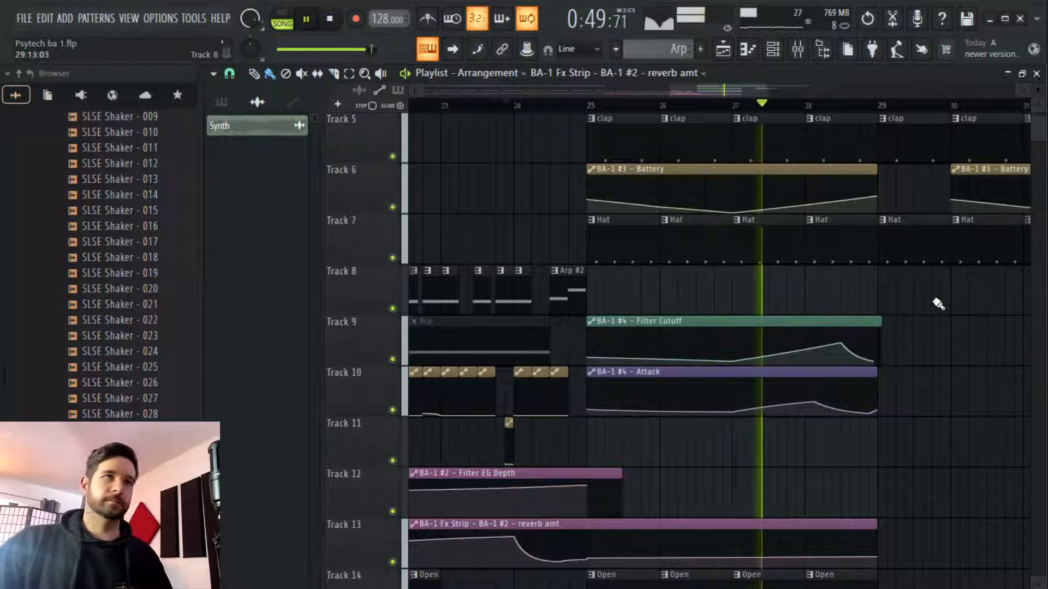
pyautogui.scroll(2, 936, 303)
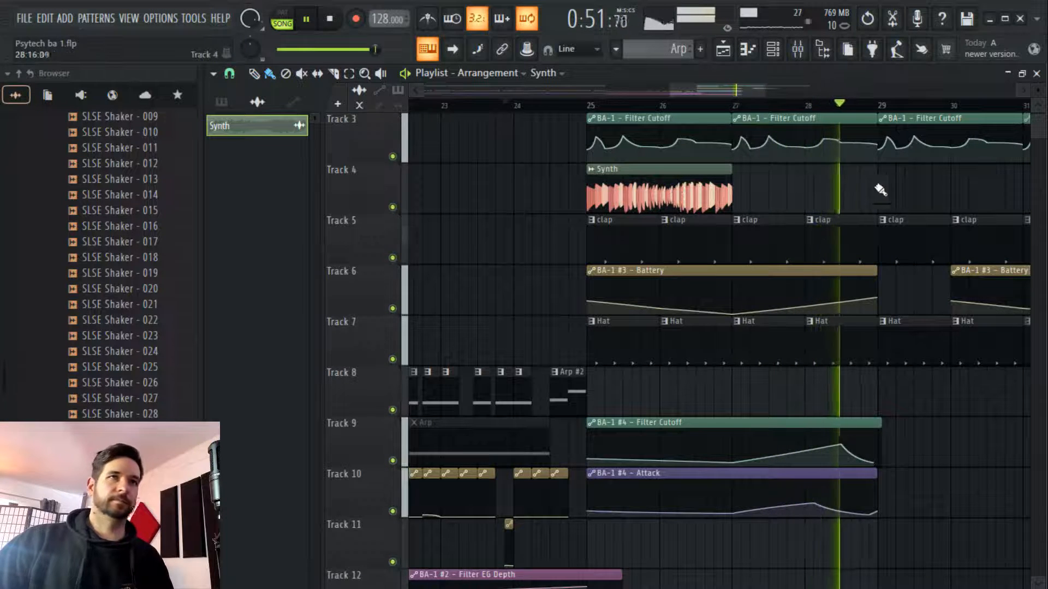
pyautogui.click(921, 174)
pyautogui.scroll(-2, 842, 104)
pyautogui.moveTo(724, 92); pyautogui.dragTo(754, 91)
pyautogui.moveTo(685, 91); pyautogui.dragTo(707, 90)
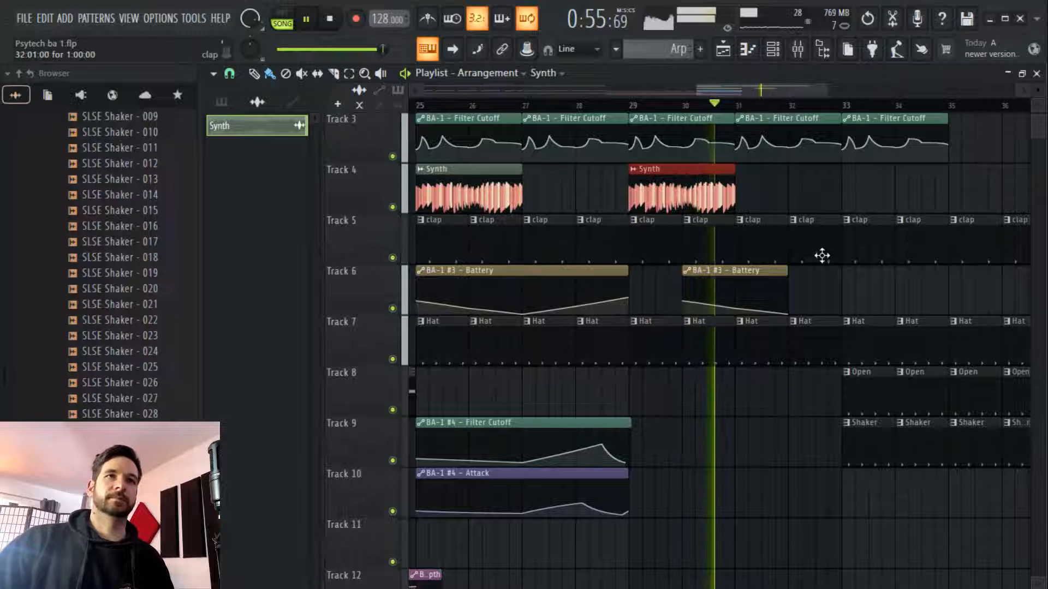
pyautogui.press('space')
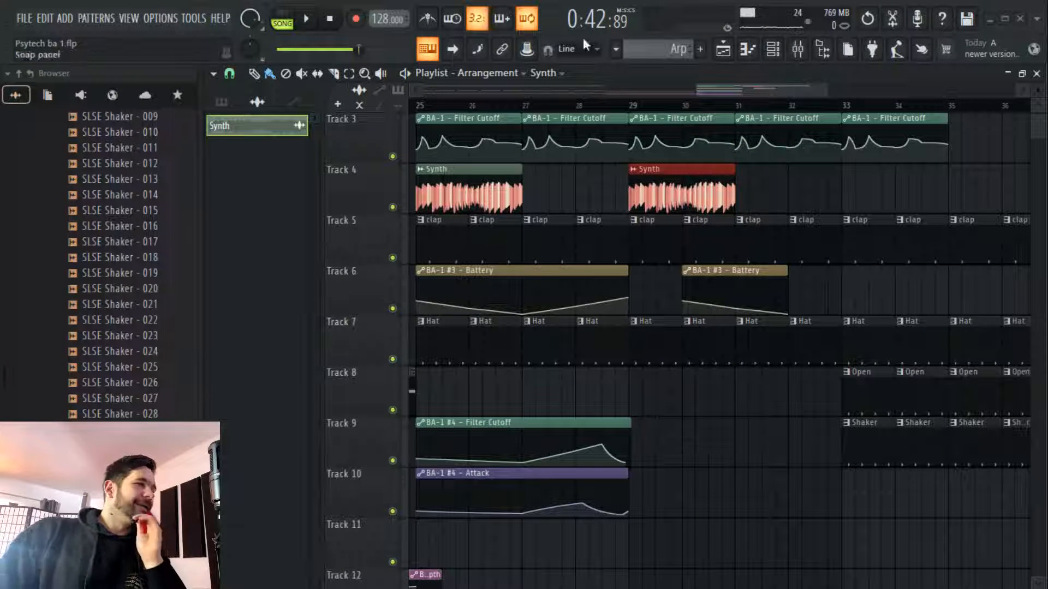
# Save the project
pyautogui.scroll(-4, 741, 97)
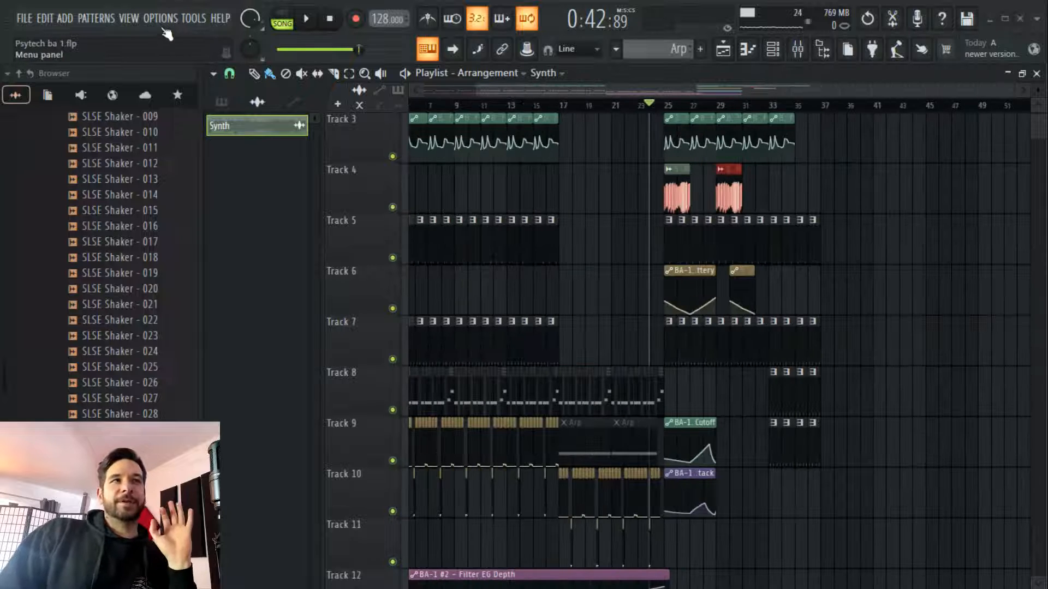
pyautogui.click(27, 18)
pyautogui.click(58, 77)
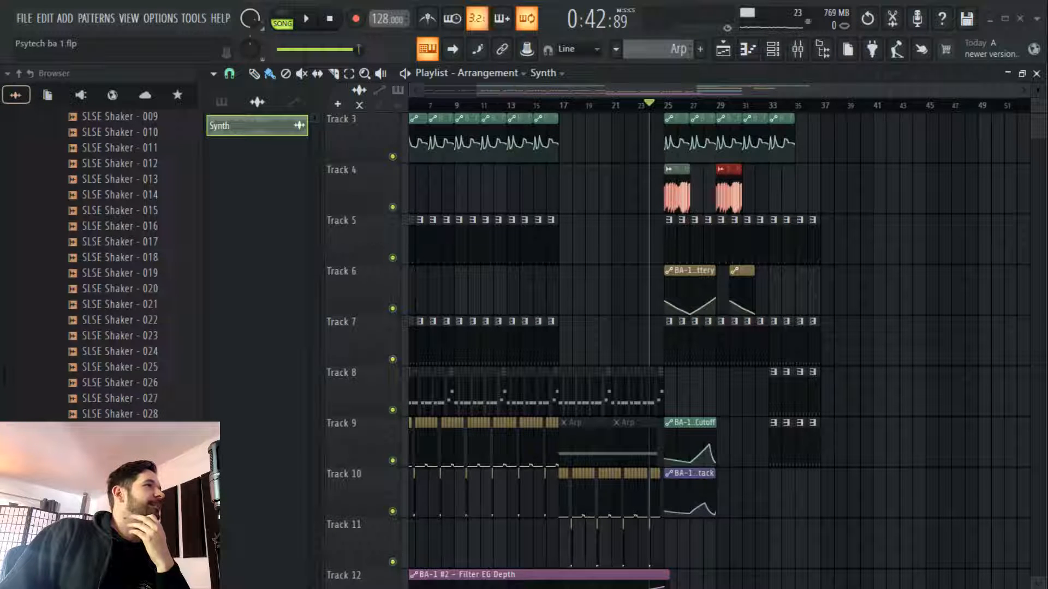
# Switch to the web browser and review the Fractal Sounds page for the Ceremonial - Ethno Psy Sample Pack, including its description and price
pyautogui.moveTo(0, 49); pyautogui.dragTo(654, 56)
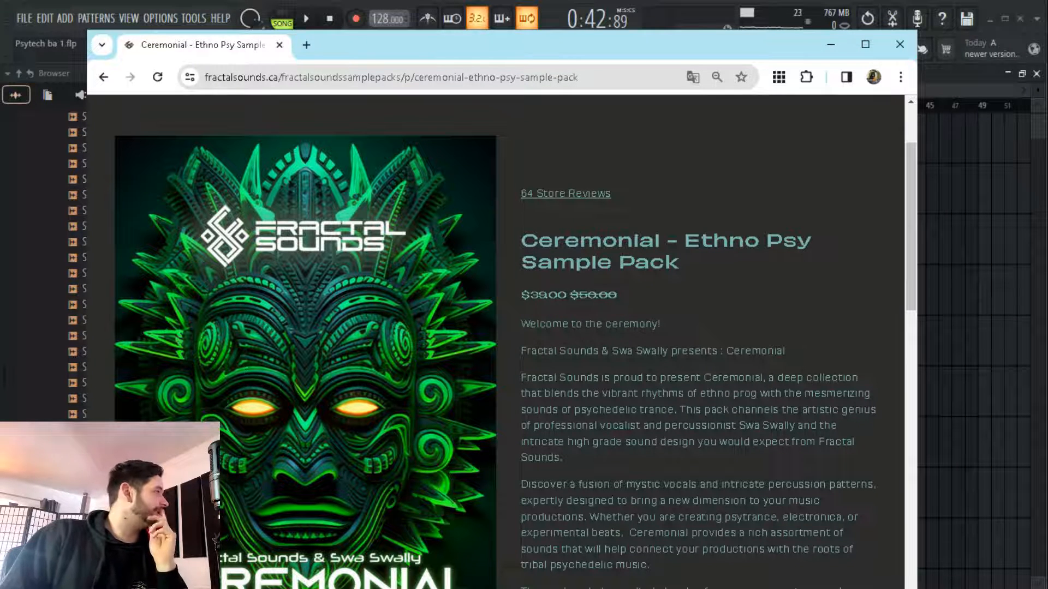
pyautogui.moveTo(596, 54); pyautogui.dragTo(734, 40)
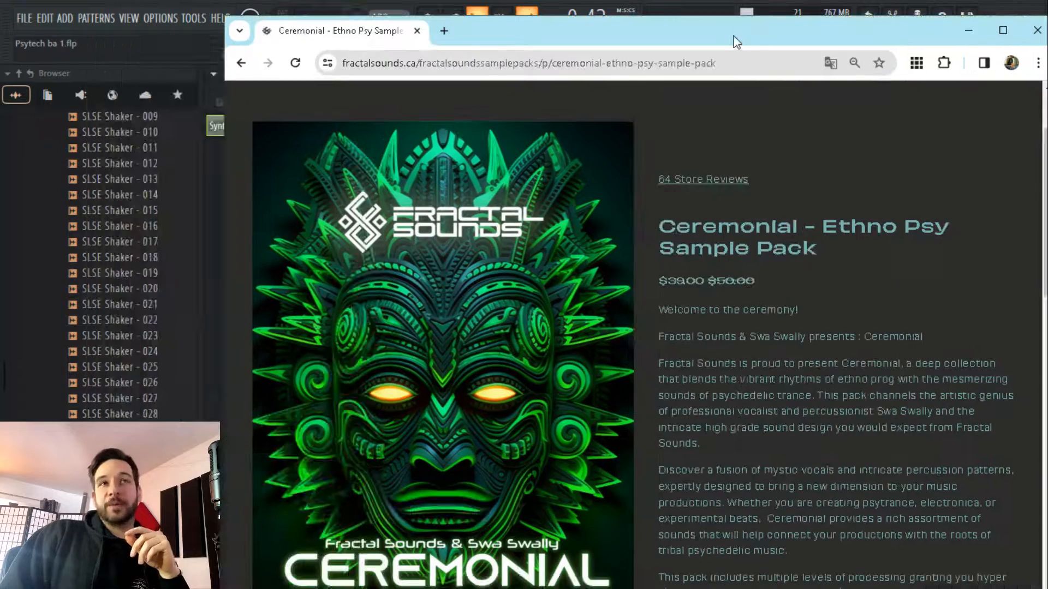
pyautogui.scroll(-5, 731, 187)
pyautogui.scroll(8, 761, 196)
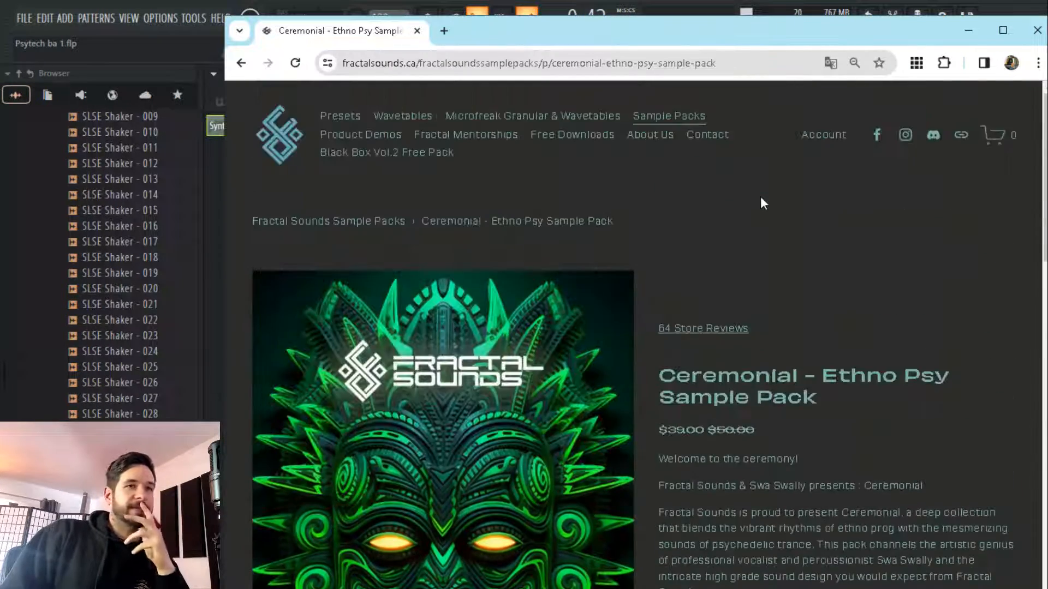
pyautogui.scroll(-1, 749, 267)
pyautogui.scroll(-1, 750, 265)
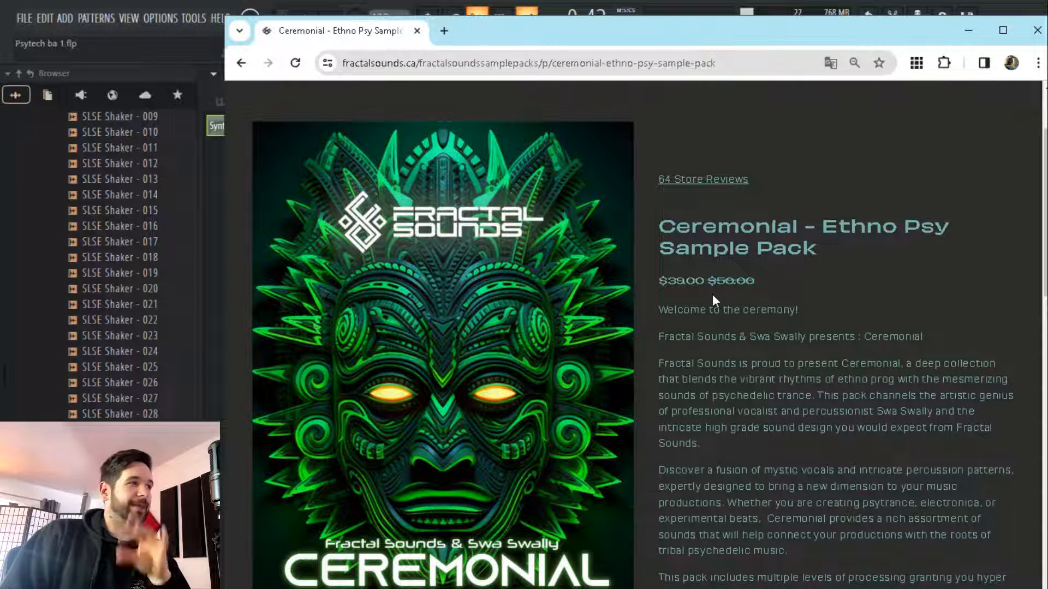
pyautogui.hotkey('alt', 'Tab')
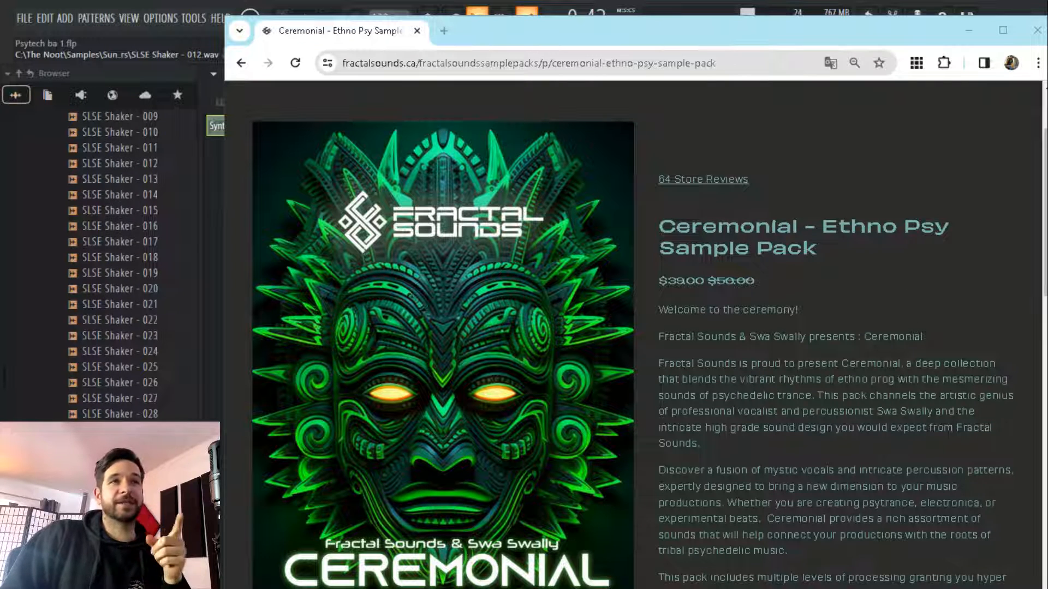
pyautogui.scroll(-3, 660, 248)
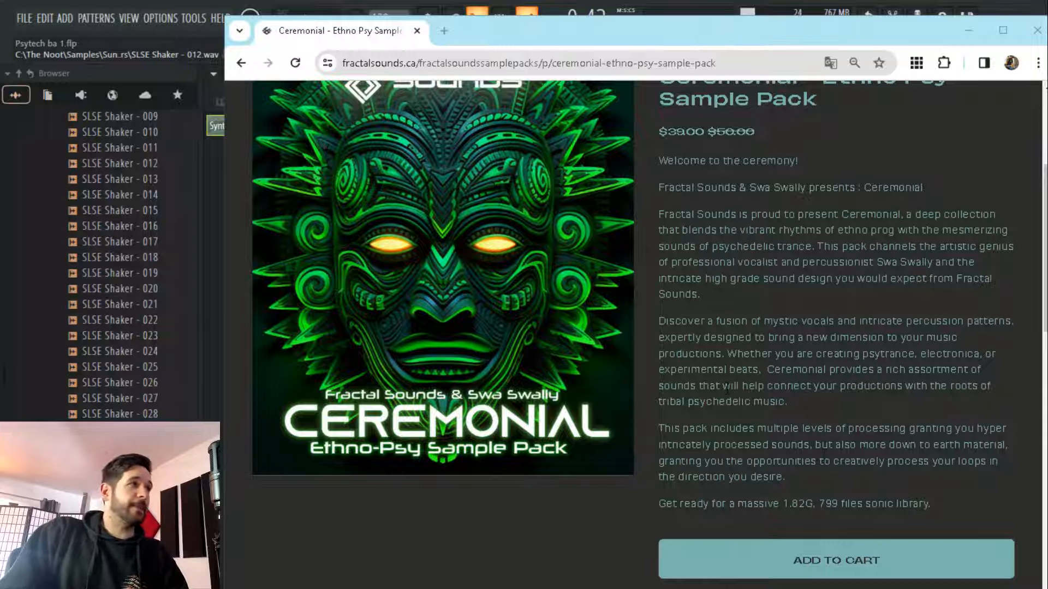
pyautogui.scroll(3, 728, 386)
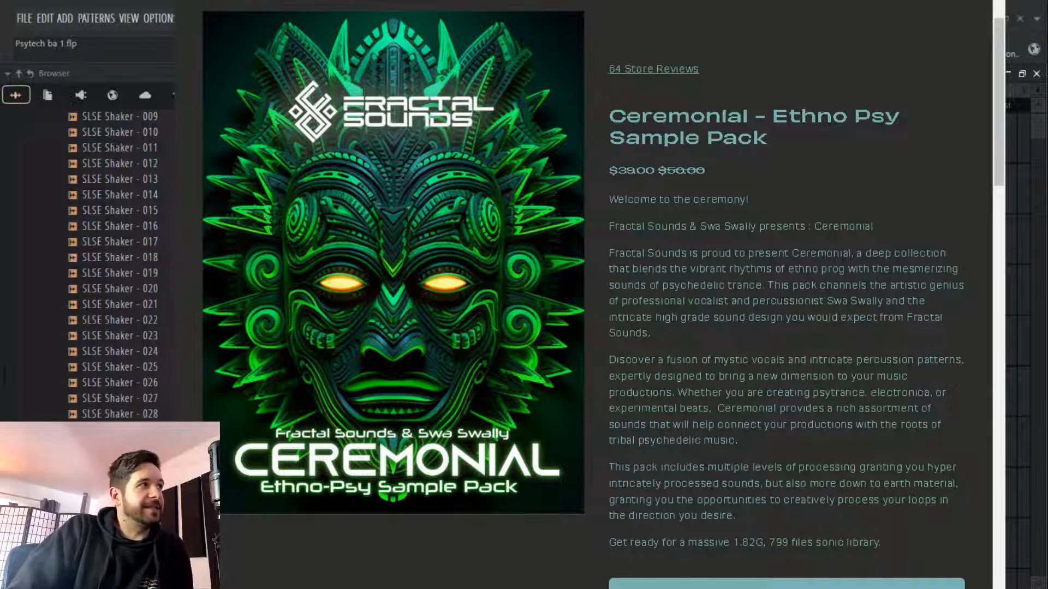
pyautogui.hotkey('alt', 'Tab')
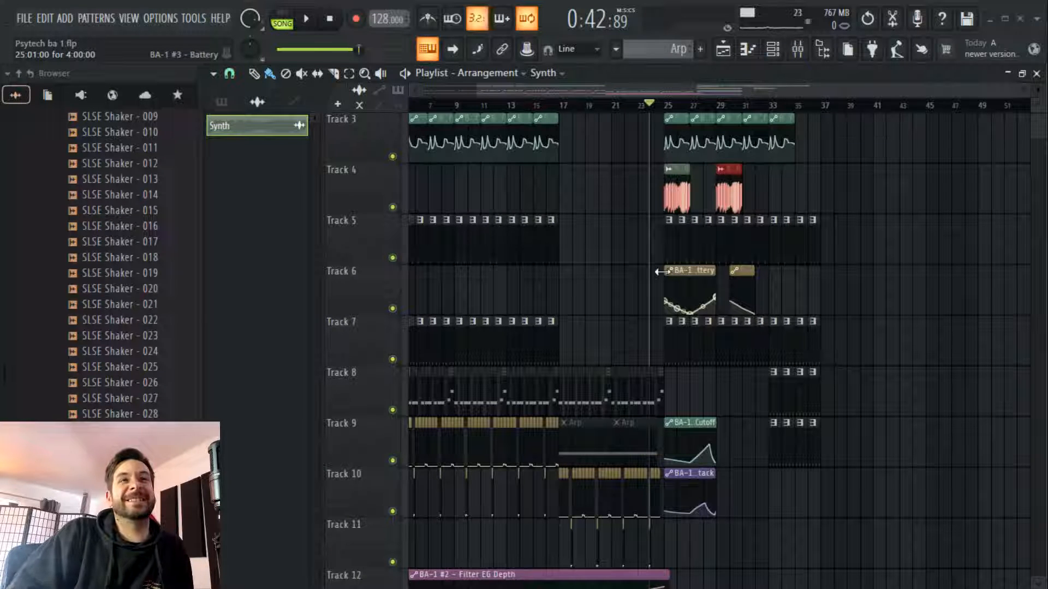
# Inspect the mixer effect chains of BA-1 #4, BA-1 #3 and BA-1 #2, and return to the playlist with the playhead at bar 25
pyautogui.click(812, 60)
pyautogui.click(458, 203)
pyautogui.click(408, 212)
pyautogui.click(375, 219)
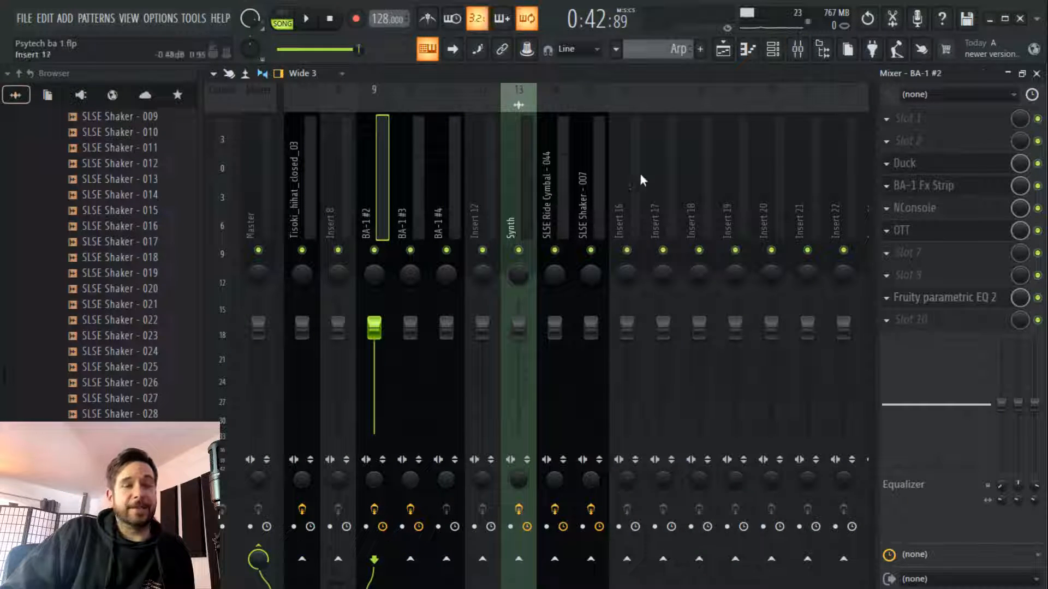
pyautogui.press('F9')
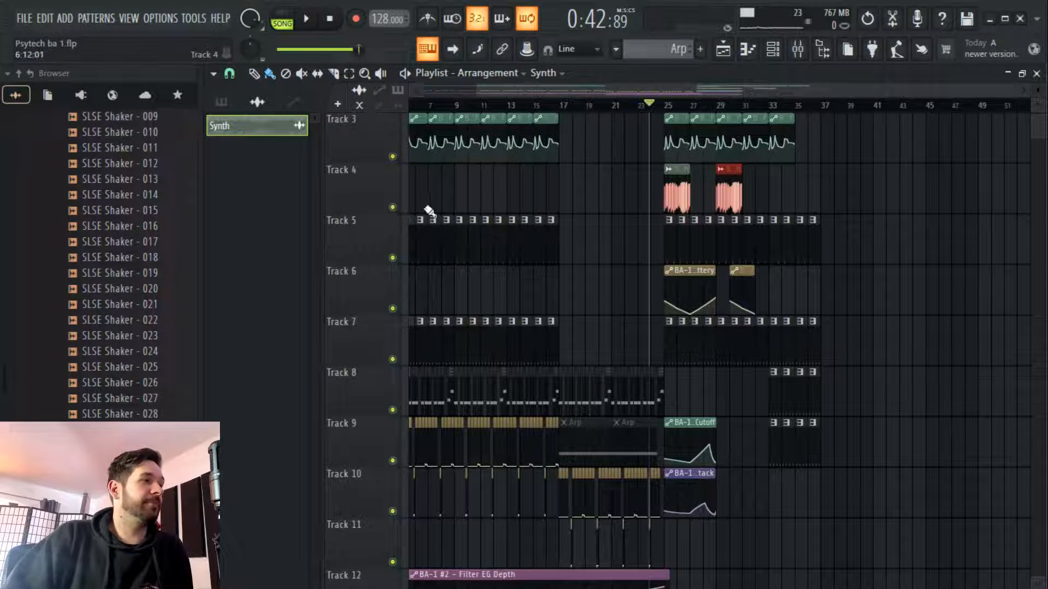
pyautogui.click(665, 106)
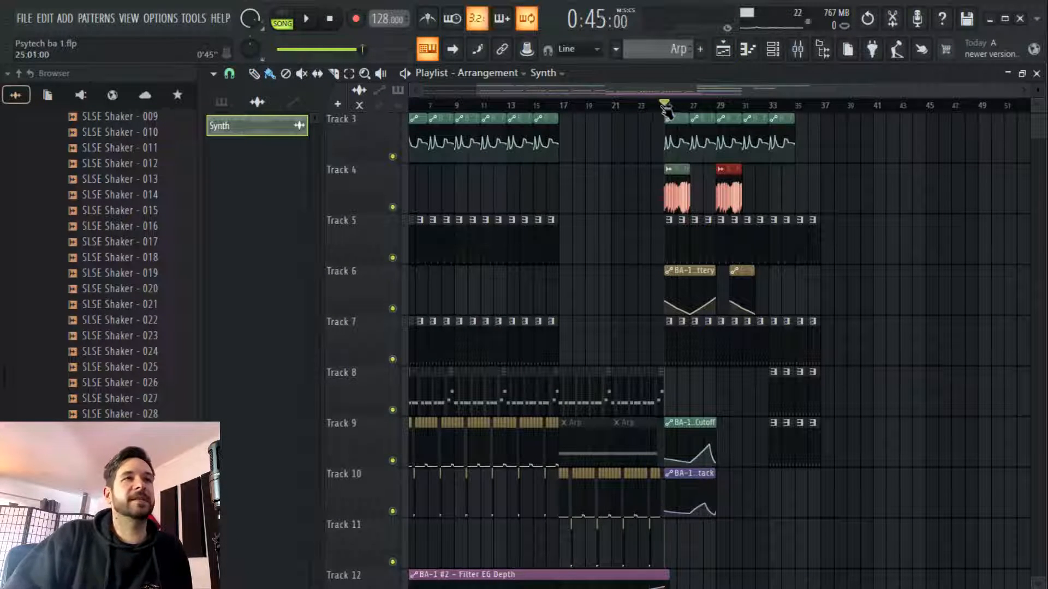